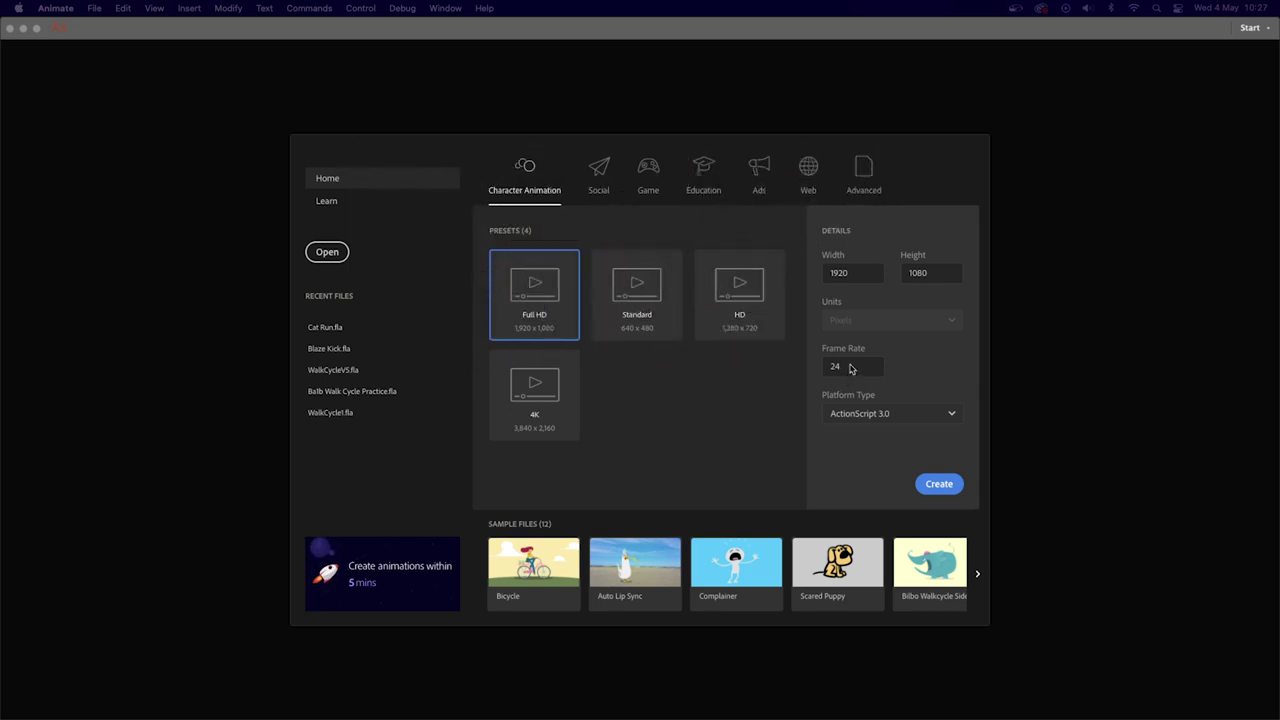
Create a Full HD 1920 x 1080 ActionScript 3.0 document at 24 fps and fit the stage in an enlarged canvas area.
{"action": "left_click", "coordinate": [939, 484]}
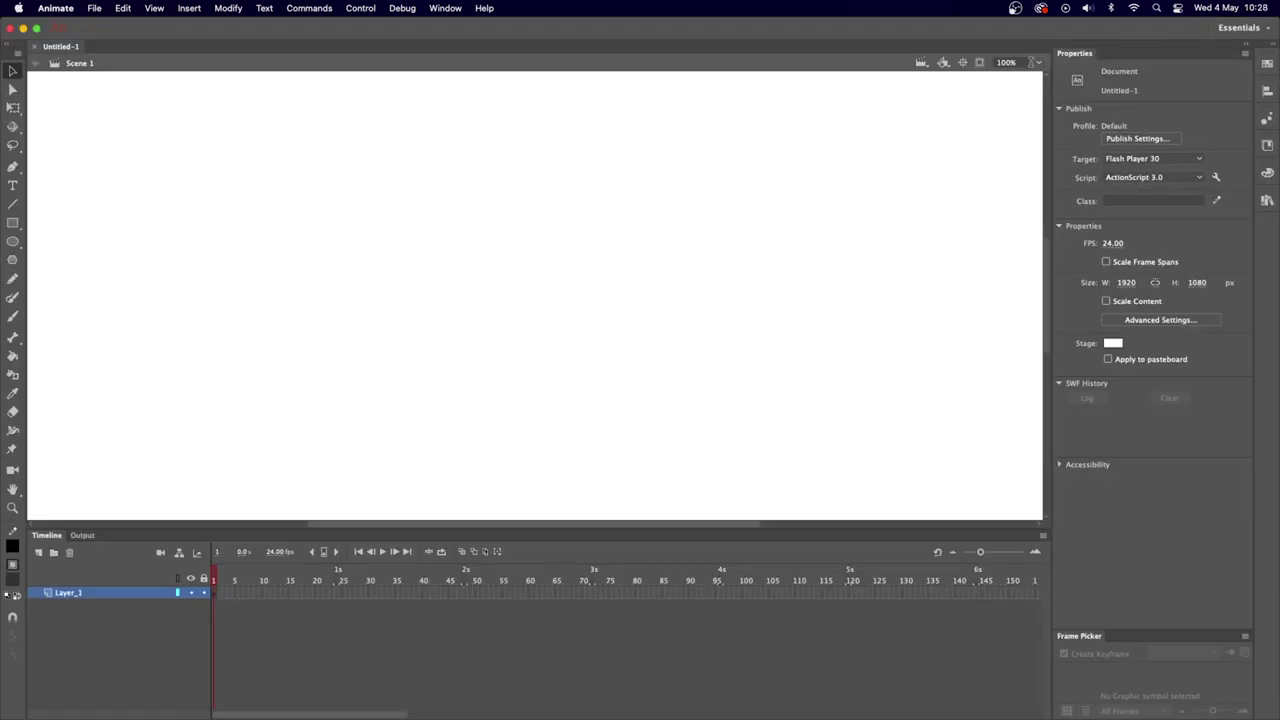
{"action": "left_click", "coordinate": [1038, 62]}
{"action": "left_click", "coordinate": [1034, 79]}
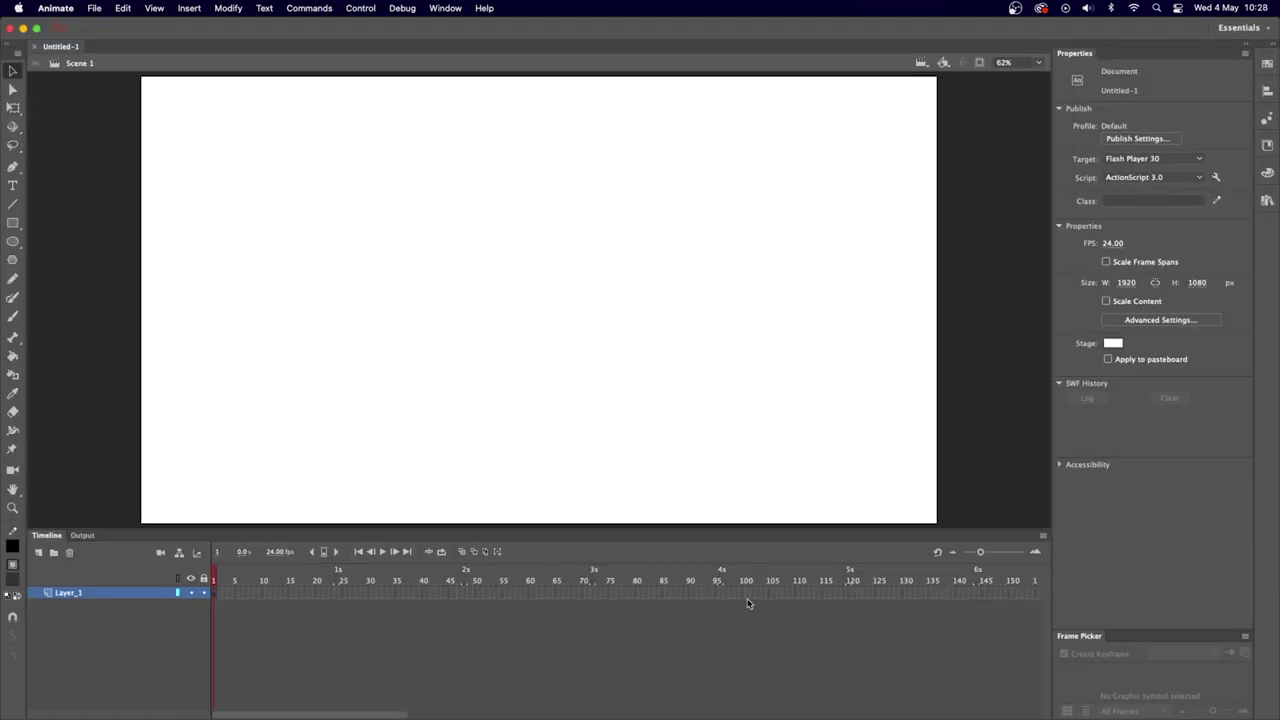
{"action": "mouse_move", "coordinate": [734, 530]}
{"action": "left_mouse_down"}
{"action": "mouse_move", "coordinate": [734, 627]}
{"action": "mouse_move", "coordinate": [730, 372]}
{"action": "mouse_move", "coordinate": [729, 598]}
{"action": "mouse_move", "coordinate": [729, 555]}
{"action": "left_mouse_up"}
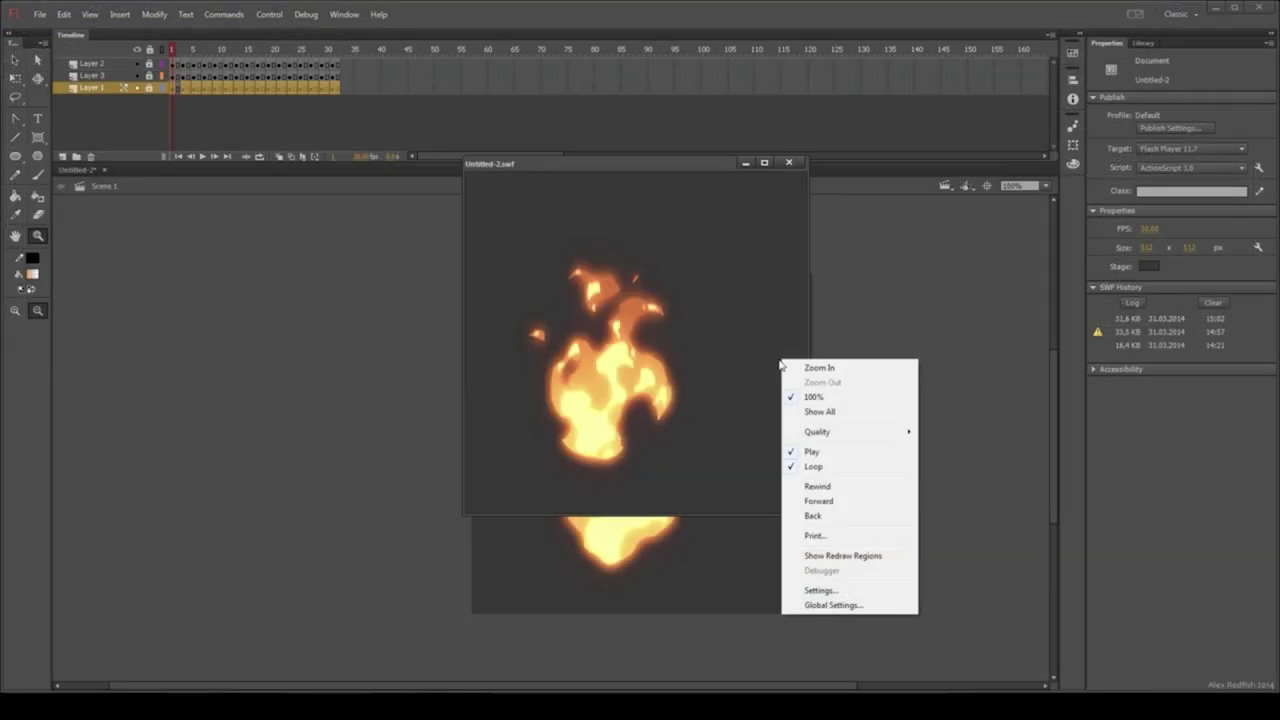
{"action": "left_click", "coordinate": [768, 494]}
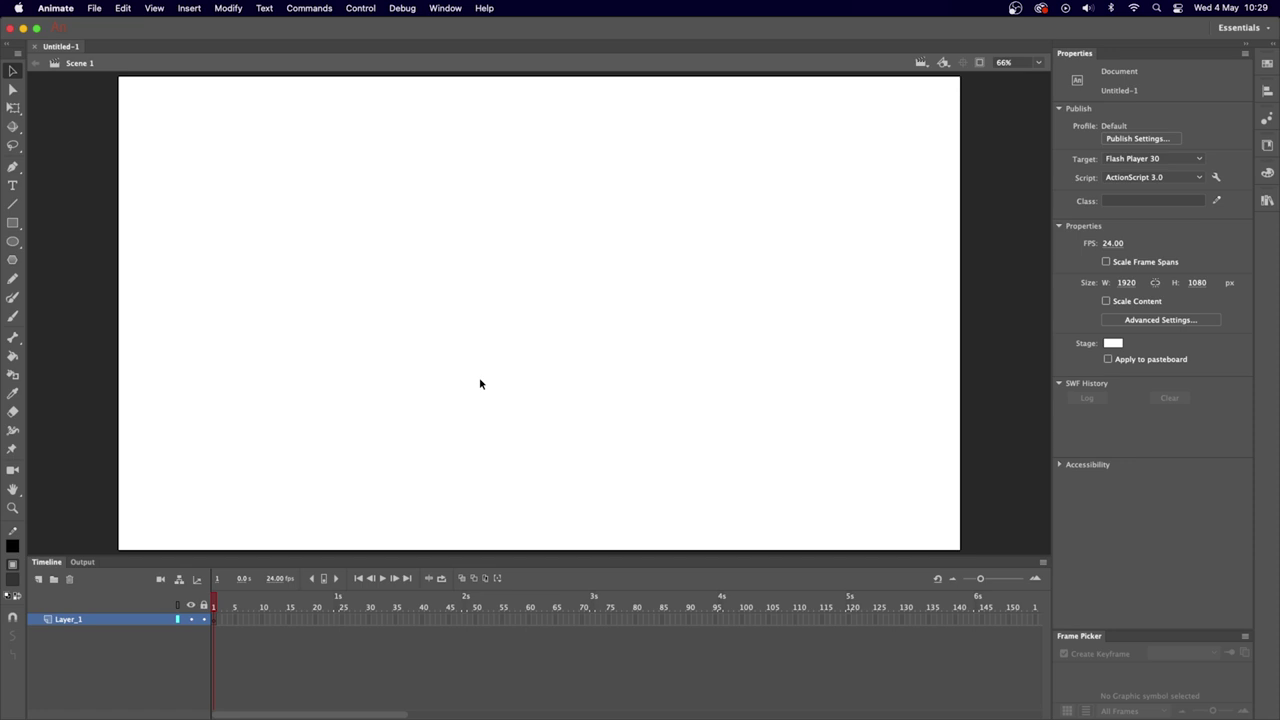
Rename the document's only layer to guides.
{"action": "left_click", "coordinate": [76, 625]}
{"action": "double_click", "coordinate": [74, 622]}
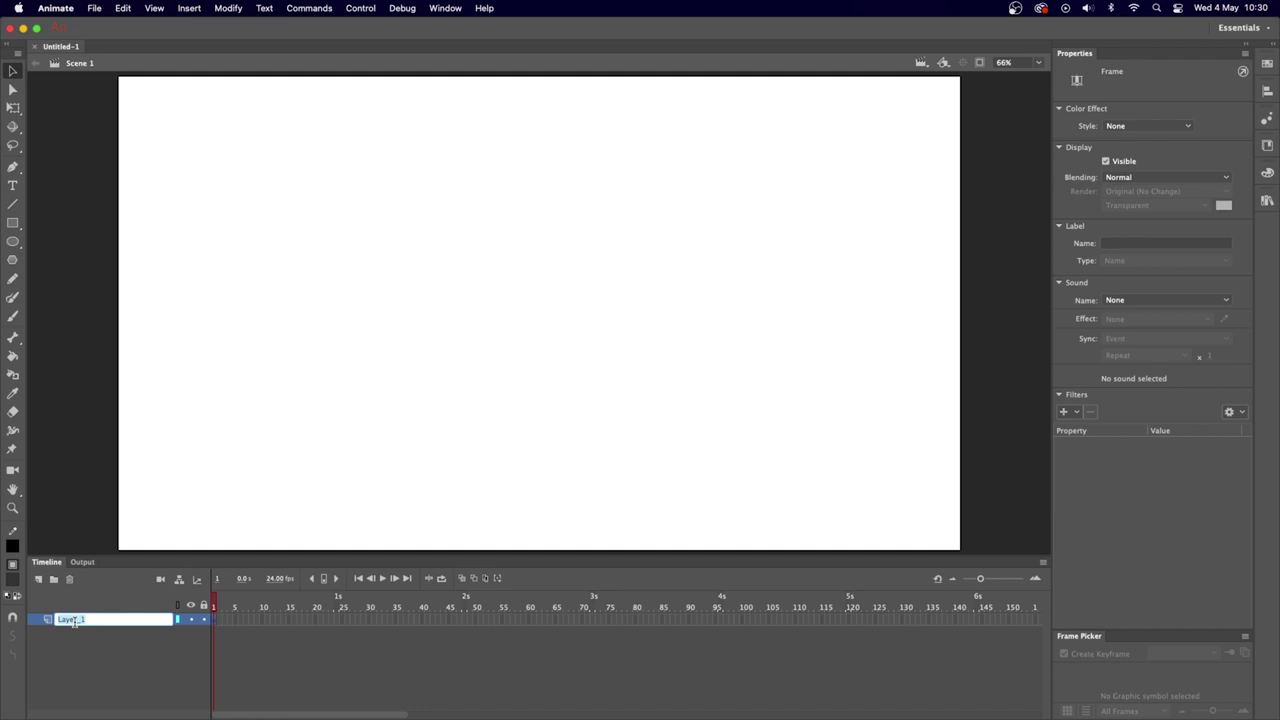
{"action": "type", "text": "guides"}
{"action": "key", "text": "Return"}
Brush two horizontal and two vertical gray guide lines that cross to frame a rectangle in the middle of the stage.
{"action": "key", "text": "b"}
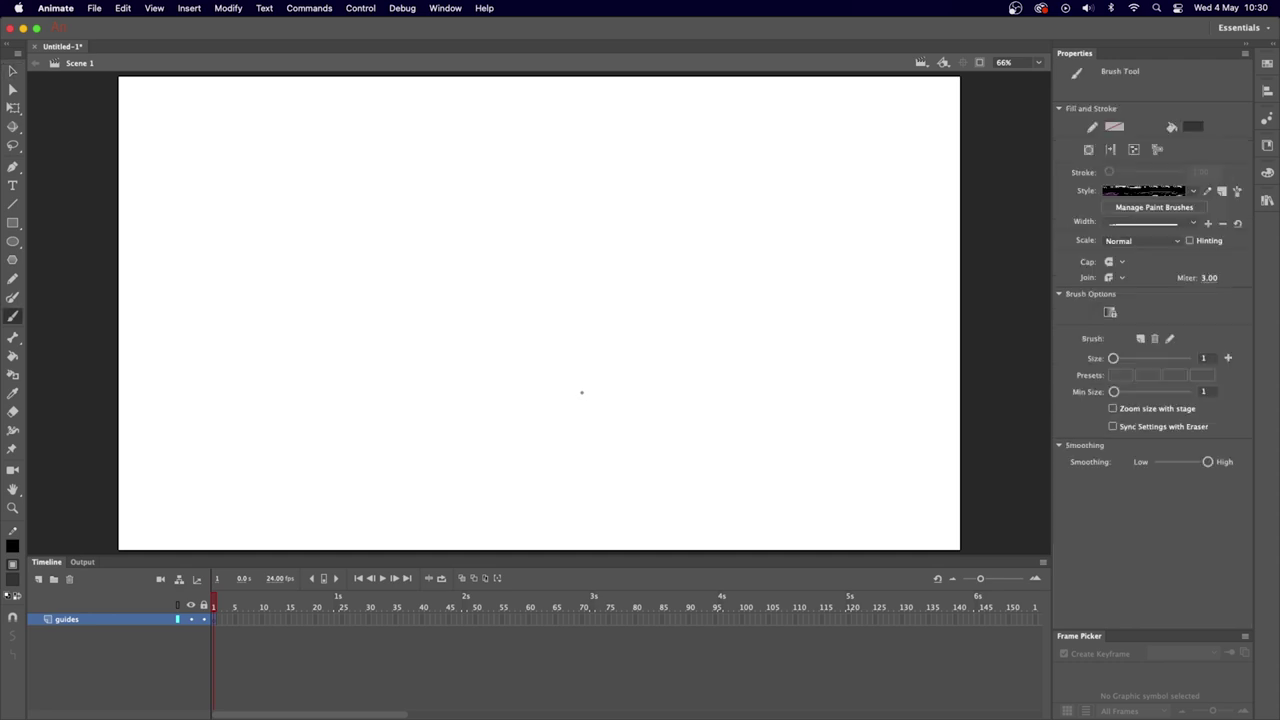
{"action": "left_click", "coordinate": [13, 580]}
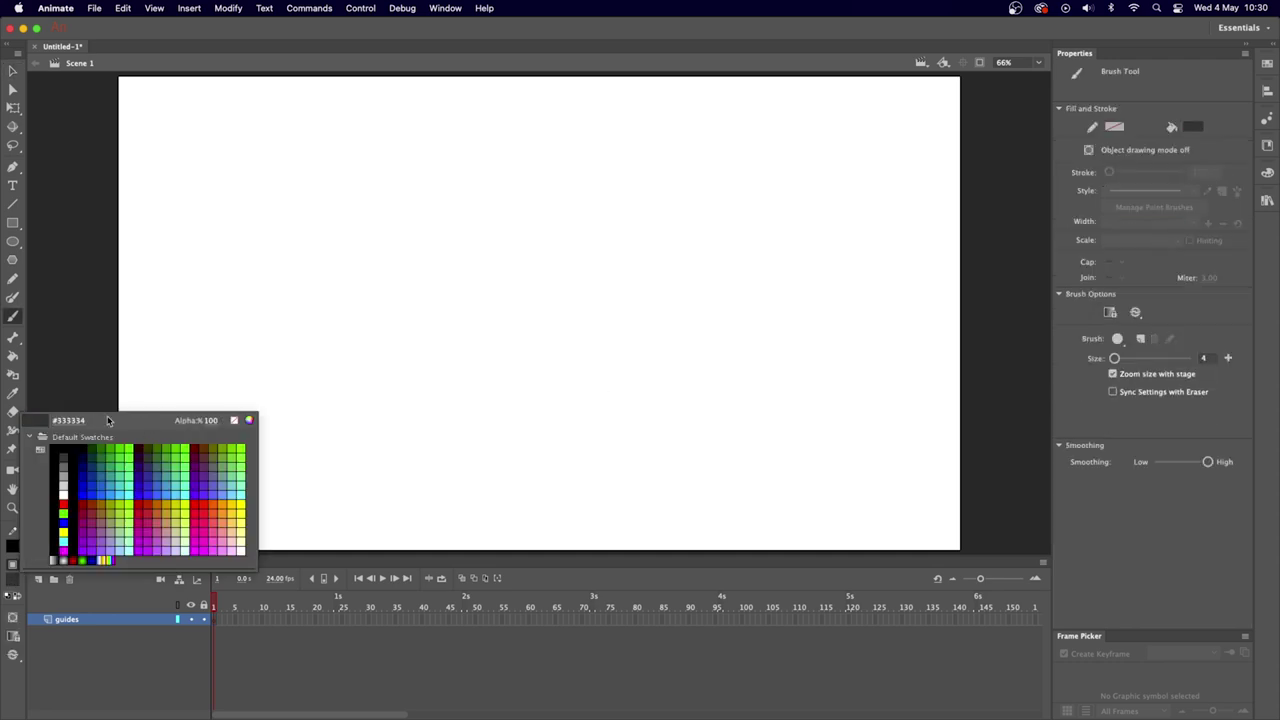
{"action": "left_click", "coordinate": [64, 475]}
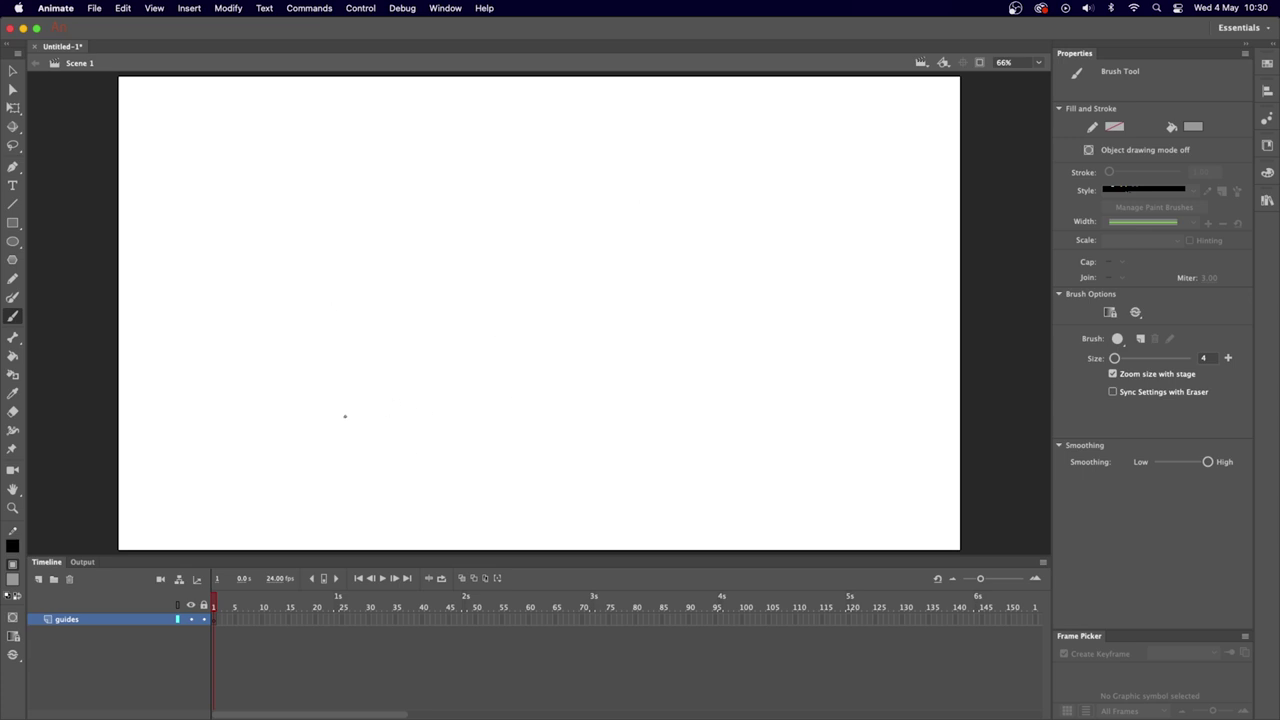
{"action": "left_click_drag", "start_coordinate": [334, 418], "coordinate": [760, 420]}
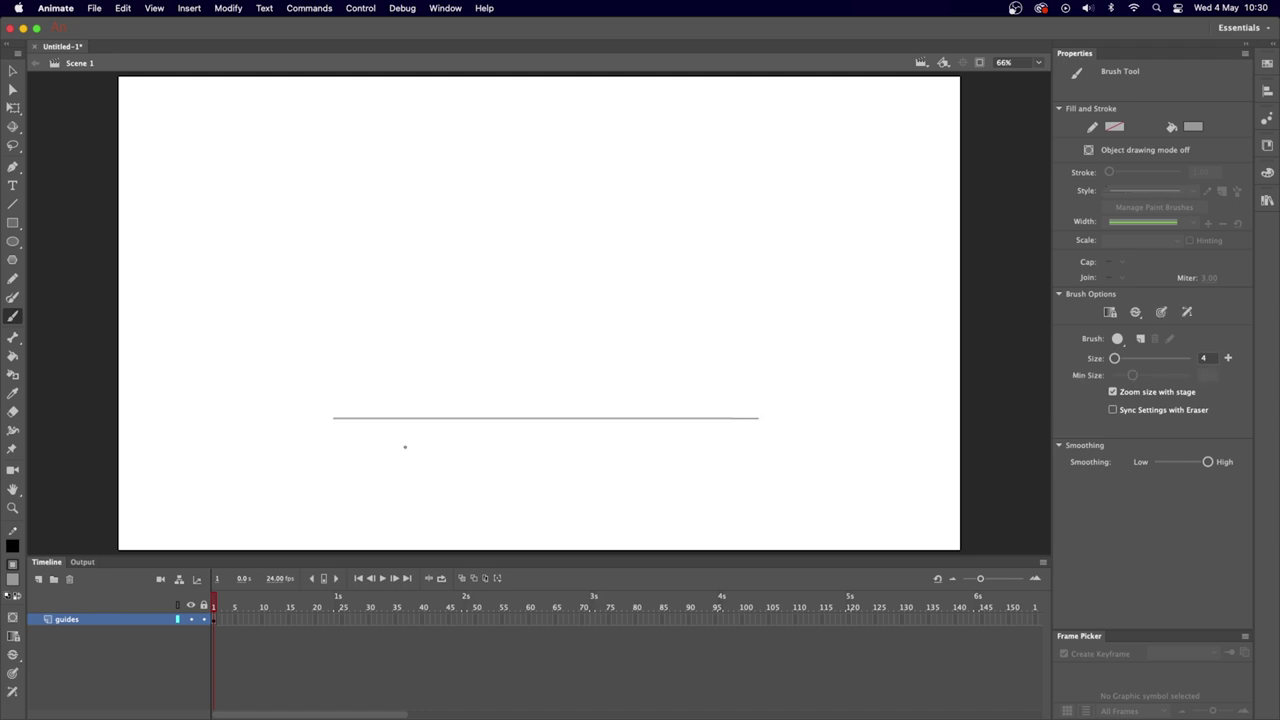
{"action": "left_click_drag", "start_coordinate": [416, 463], "coordinate": [416, 212]}
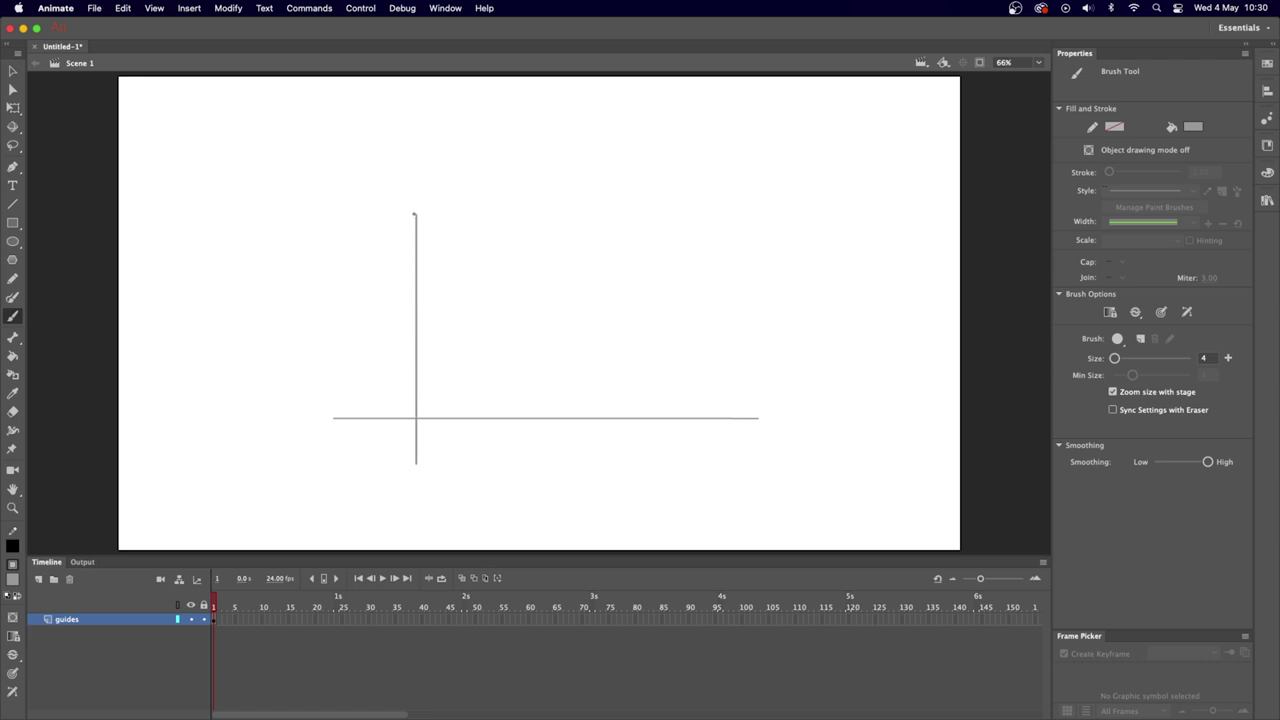
{"action": "left_click_drag", "start_coordinate": [628, 451], "coordinate": [628, 190]}
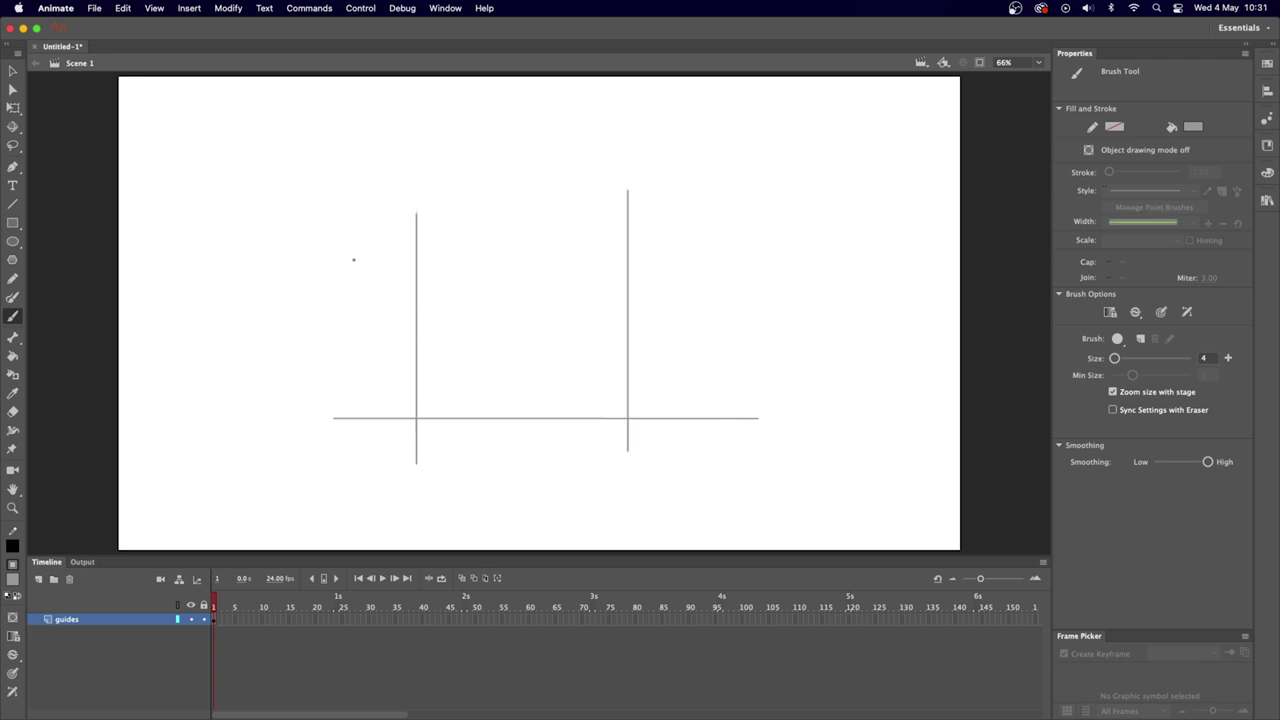
{"action": "left_click_drag", "start_coordinate": [351, 258], "coordinate": [717, 258]}
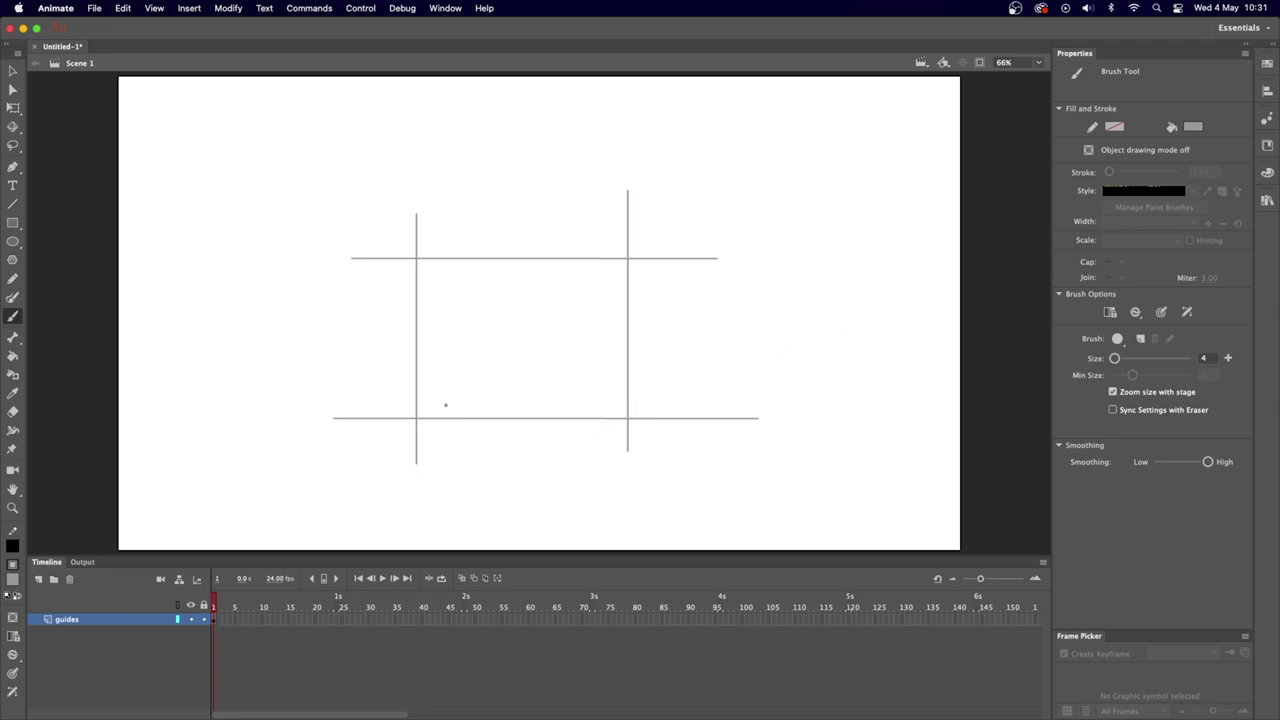
Try hatching below the guide frame and marking both of its sides, and undo the side strokes.
{"action": "mouse_move", "coordinate": [423, 427]}
{"action": "left_mouse_down"}
{"action": "mouse_move", "coordinate": [475, 425]}
{"action": "mouse_move", "coordinate": [481, 462]}
{"action": "mouse_move", "coordinate": [580, 453]}
{"action": "mouse_move", "coordinate": [617, 466]}
{"action": "left_mouse_up"}
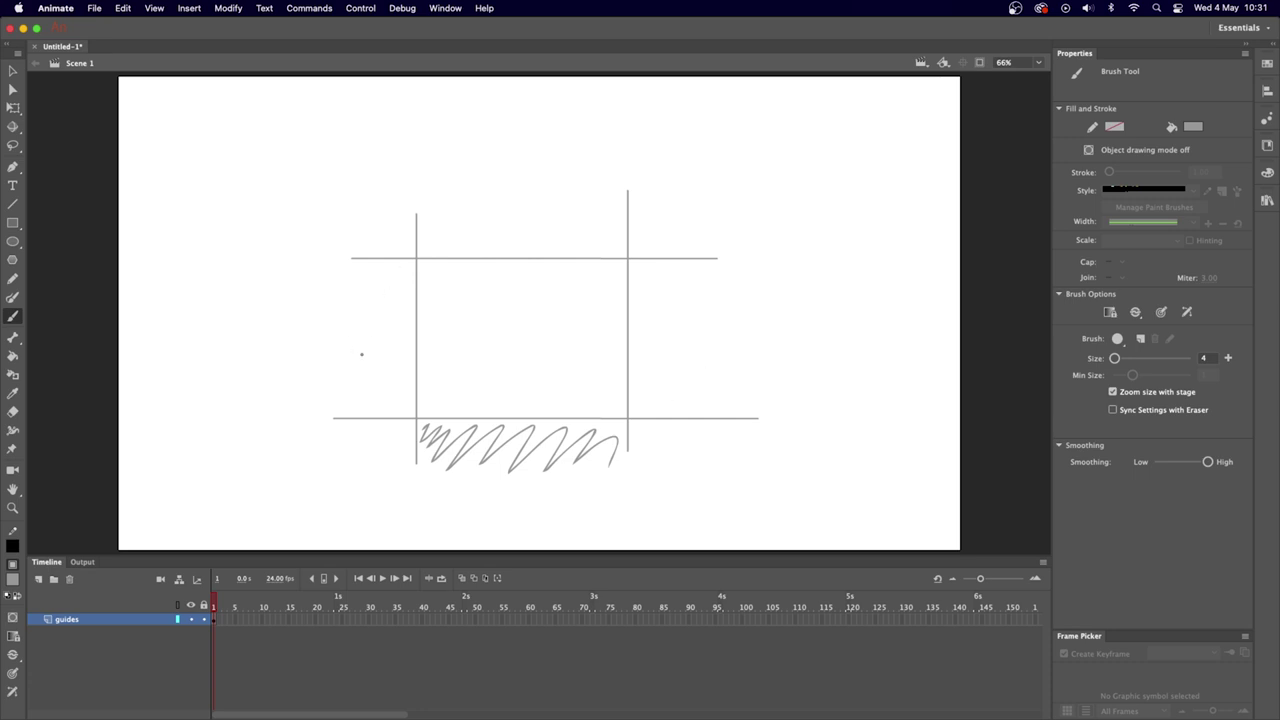
{"action": "left_click_drag", "start_coordinate": [396, 333], "coordinate": [393, 383]}
{"action": "left_click_drag", "start_coordinate": [378, 291], "coordinate": [370, 309]}
{"action": "mouse_move", "coordinate": [662, 284]}
{"action": "left_mouse_down"}
{"action": "mouse_move", "coordinate": [634, 381]}
{"action": "mouse_move", "coordinate": [656, 404]}
{"action": "left_mouse_up"}
{"action": "key", "text": "super+z"}
{"action": "key", "text": "super+z"}
{"action": "key", "text": "super+z"}
{"action": "key", "text": "super+z"}
Try small flame-shaped strokes around the frame's upper guide line and undo all the test strokes, including the hatching below it.
{"action": "left_click_drag", "start_coordinate": [519, 241], "coordinate": [510, 240]}
{"action": "key", "text": "super+z"}
{"action": "left_click_drag", "start_coordinate": [431, 284], "coordinate": [485, 256]}
{"action": "key", "text": "super+z"}
{"action": "mouse_move", "coordinate": [484, 210]}
{"action": "left_mouse_down"}
{"action": "mouse_move", "coordinate": [484, 246]}
{"action": "mouse_move", "coordinate": [515, 189]}
{"action": "mouse_move", "coordinate": [484, 212]}
{"action": "left_mouse_up"}
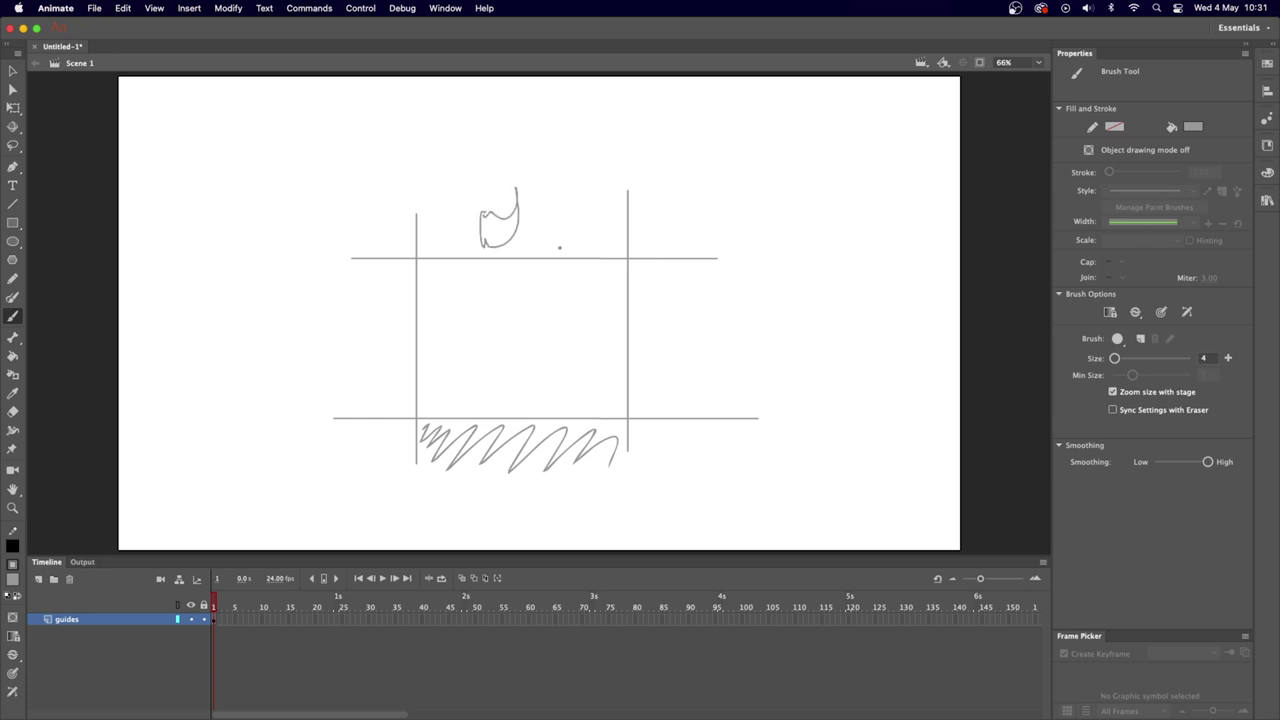
{"action": "key", "text": "super+z"}
{"action": "key", "text": "super+z"}
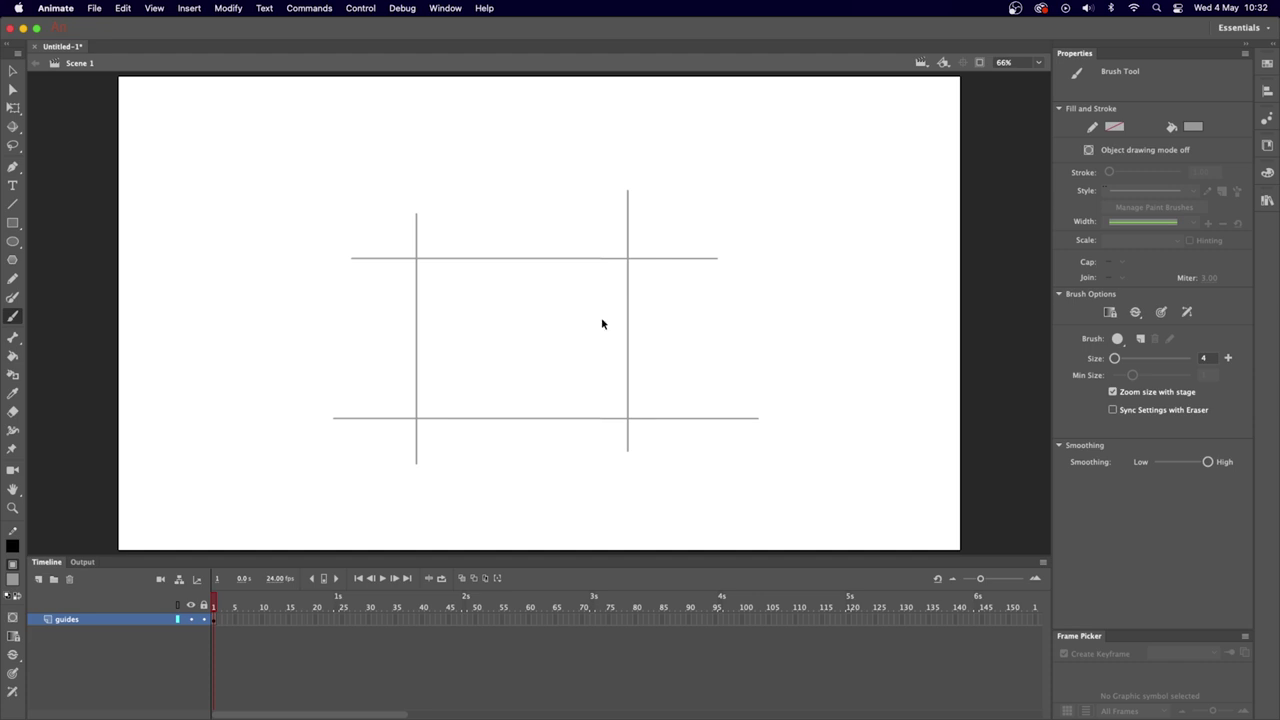
Try extra vertical and horizontal guide lines across the frame and undo them.
{"action": "left_click_drag", "start_coordinate": [457, 188], "coordinate": [457, 468]}
{"action": "left_click_drag", "start_coordinate": [555, 174], "coordinate": [557, 424]}
{"action": "key", "text": "super+z"}
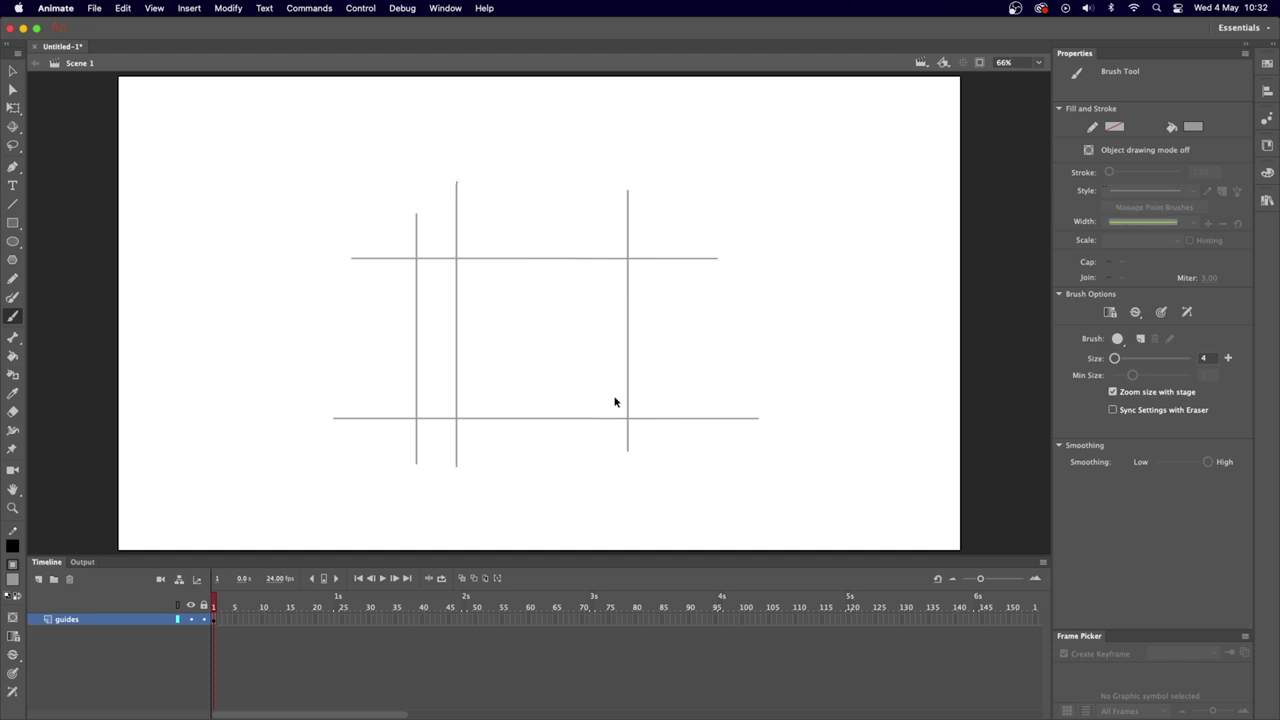
{"action": "key", "text": "super+z"}
{"action": "left_click_drag", "start_coordinate": [318, 323], "coordinate": [724, 322]}
{"action": "key", "text": "super+z"}
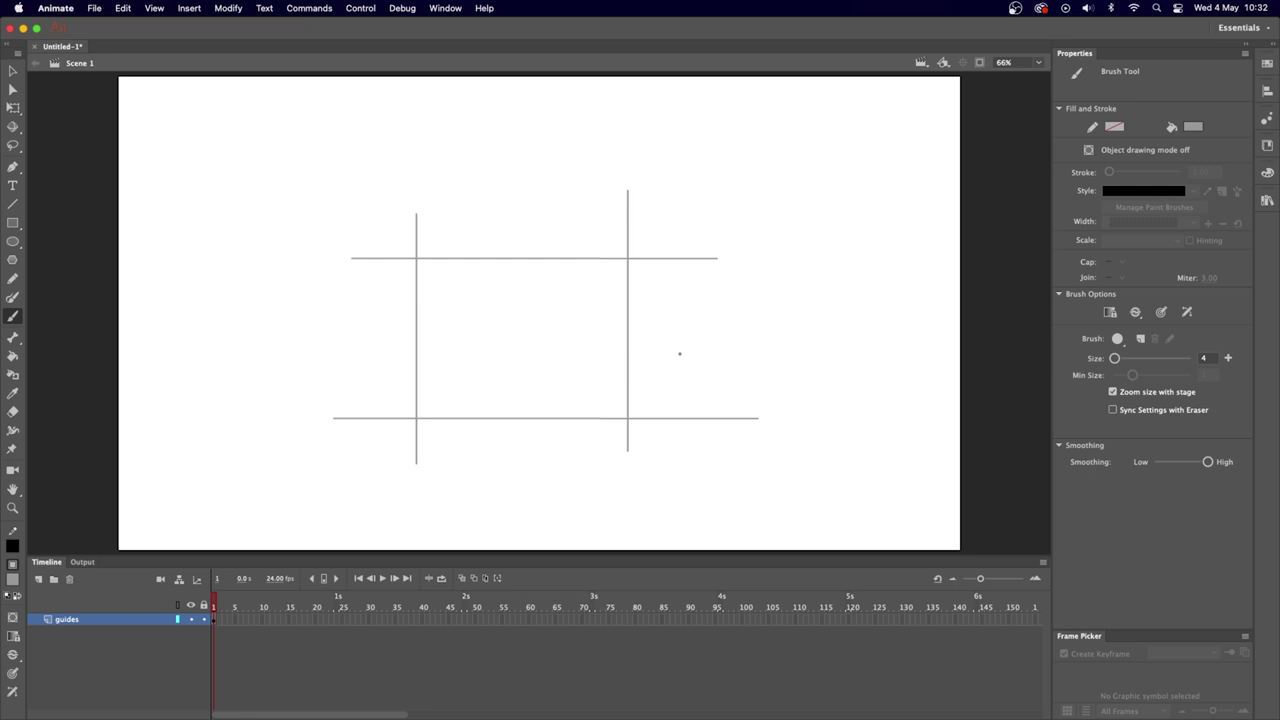
Add a layer above guides and name it circles_guides.
{"action": "left_click", "coordinate": [38, 579]}
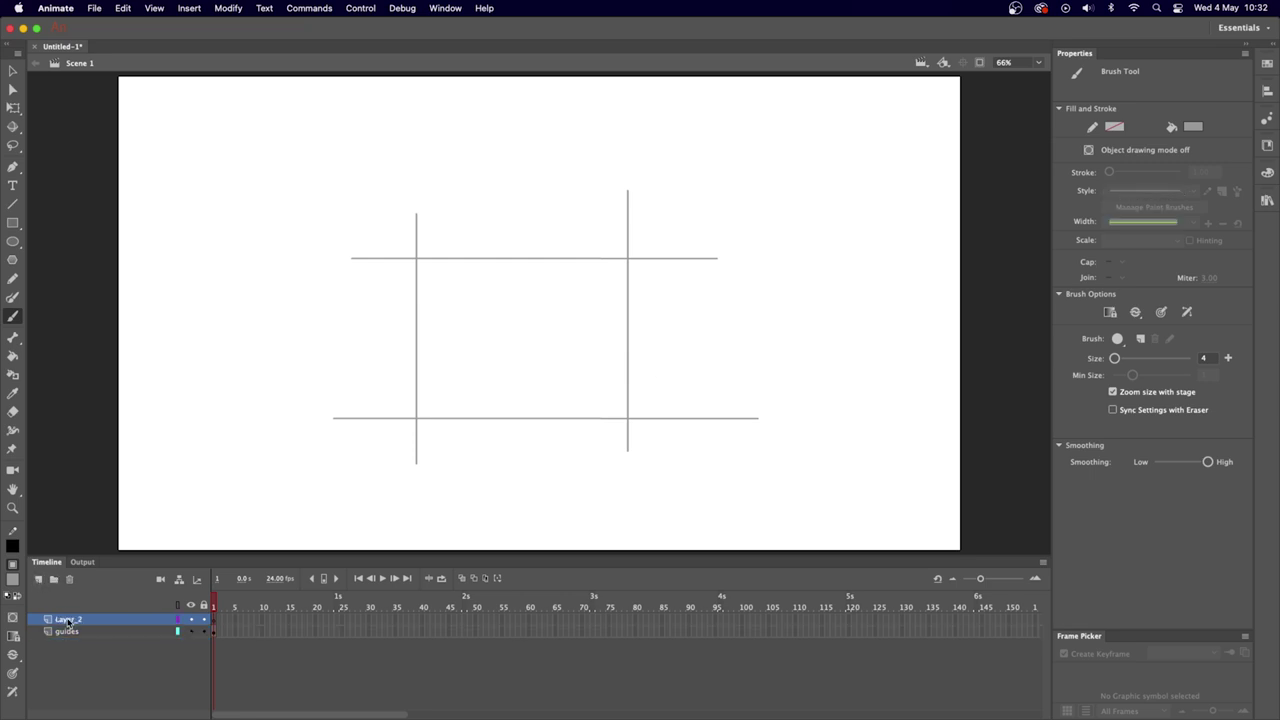
{"action": "double_click", "coordinate": [69, 618]}
{"action": "type", "text": "circles"}
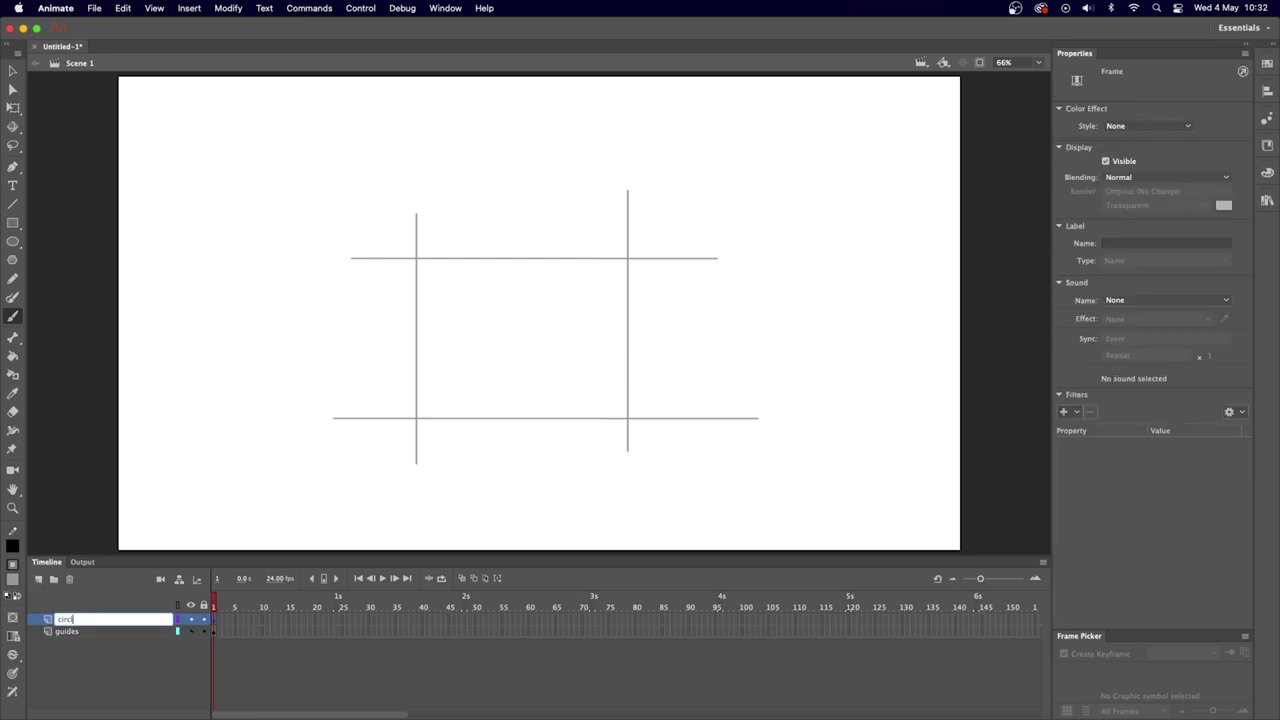
{"action": "key", "text": "Return"}
{"action": "double_click", "coordinate": [77, 620]}
{"action": "left_click", "coordinate": [86, 619]}
{"action": "type", "text": "guides"}
{"action": "key", "text": "Return"}
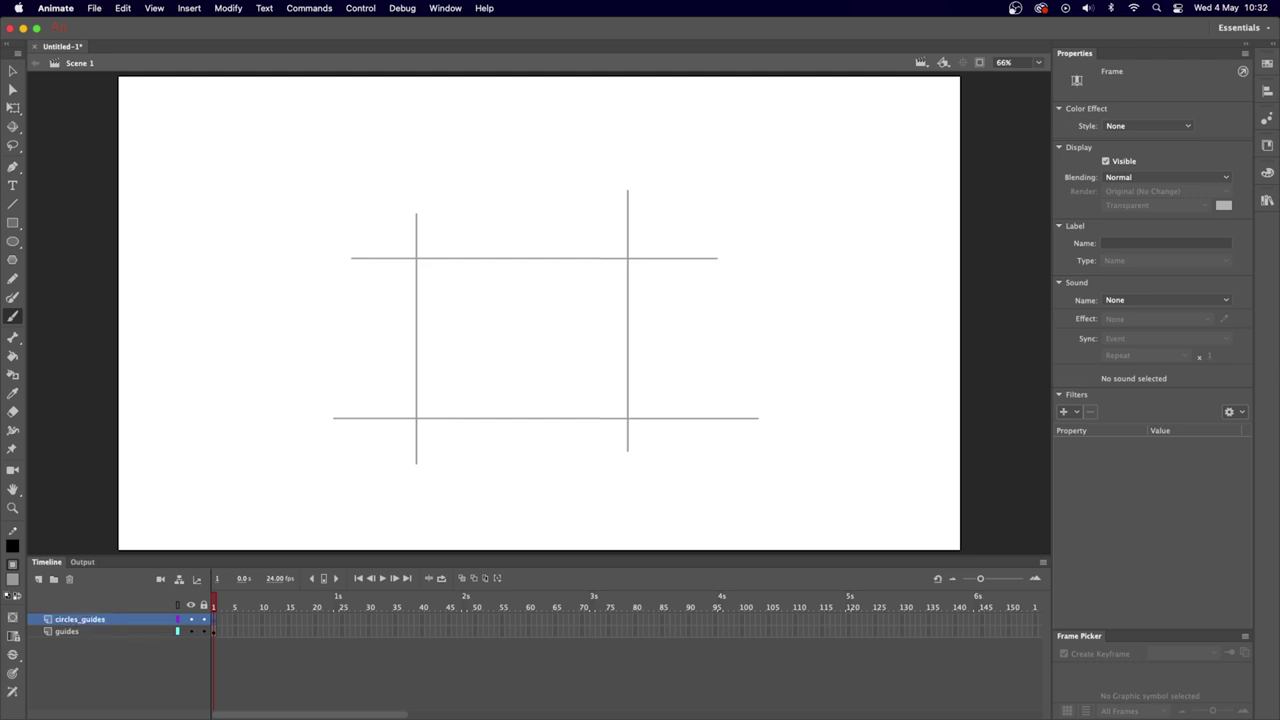
Brush a light blue wavy vertical line through the middle of the guide frame on the circles_guides layer.
{"action": "left_click", "coordinate": [14, 580]}
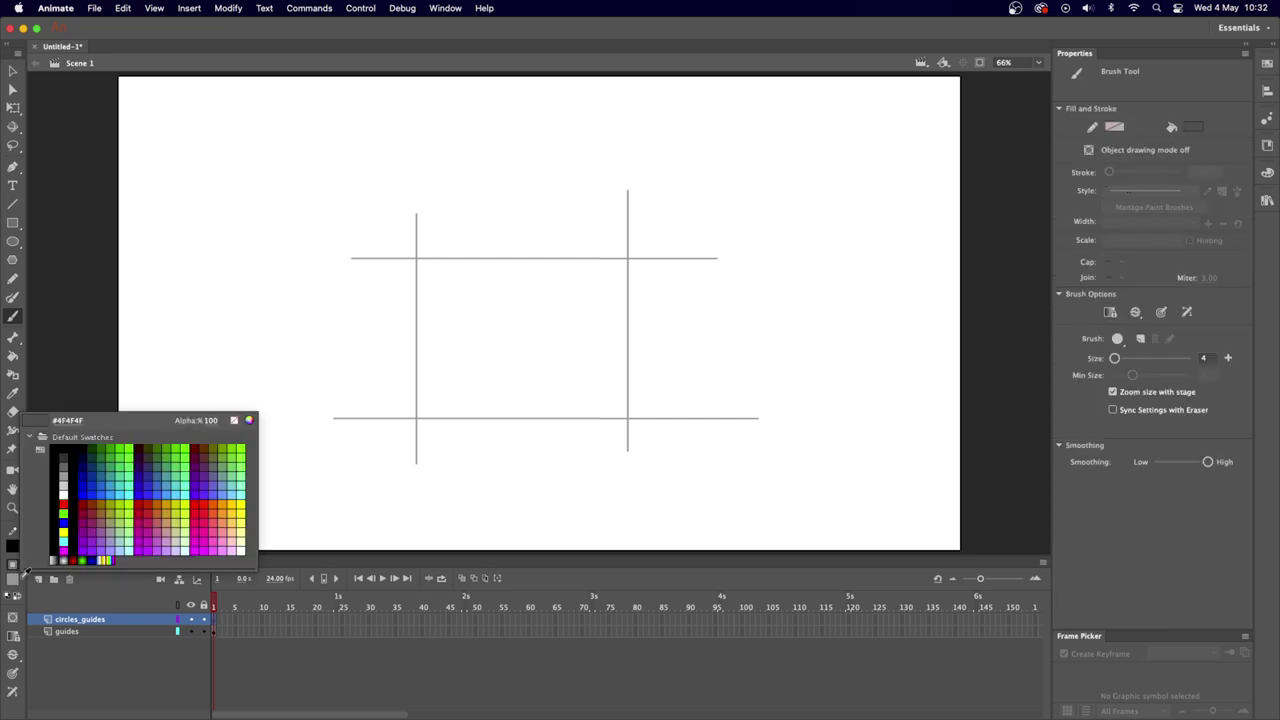
{"action": "left_click", "coordinate": [126, 487]}
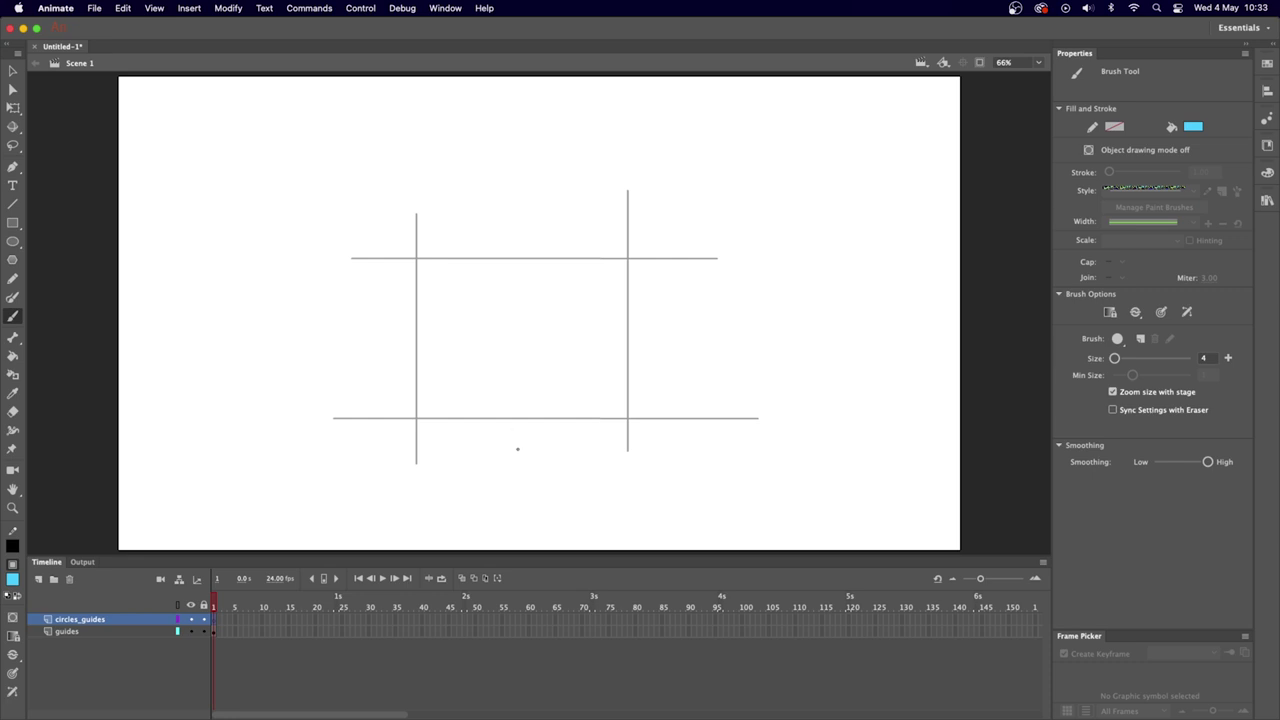
{"action": "mouse_move", "coordinate": [517, 449]}
{"action": "left_mouse_down"}
{"action": "mouse_move", "coordinate": [530, 343]}
{"action": "mouse_move", "coordinate": [527, 207]}
{"action": "left_mouse_up"}
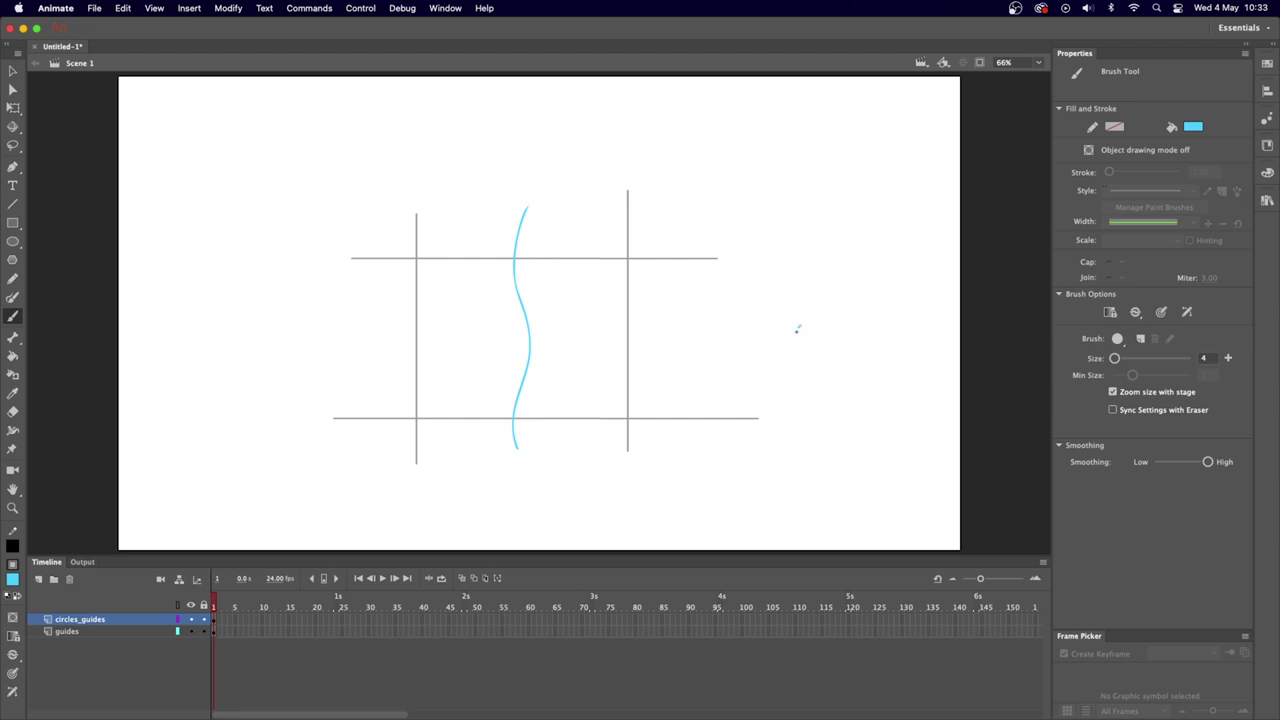
Try a blue flame outline with curved arrows, yellow hatching and a yellow wavy line beside the frame, and undo the sketch.
{"action": "mouse_move", "coordinate": [797, 330]}
{"action": "left_mouse_down"}
{"action": "mouse_move", "coordinate": [823, 350]}
{"action": "mouse_move", "coordinate": [840, 303]}
{"action": "mouse_move", "coordinate": [833, 268]}
{"action": "mouse_move", "coordinate": [784, 265]}
{"action": "mouse_move", "coordinate": [795, 320]}
{"action": "mouse_move", "coordinate": [867, 318]}
{"action": "mouse_move", "coordinate": [836, 340]}
{"action": "left_mouse_up"}
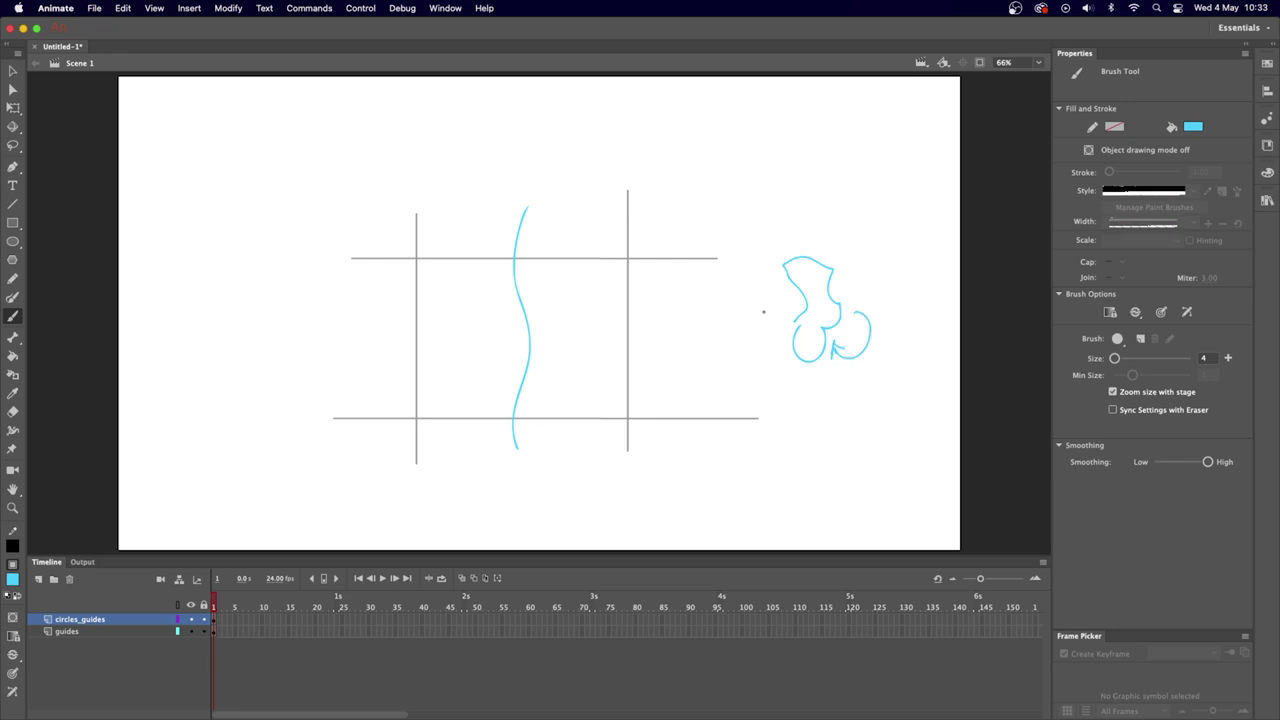
{"action": "mouse_move", "coordinate": [763, 312]}
{"action": "left_mouse_down"}
{"action": "mouse_move", "coordinate": [788, 318]}
{"action": "mouse_move", "coordinate": [778, 322]}
{"action": "left_mouse_up"}
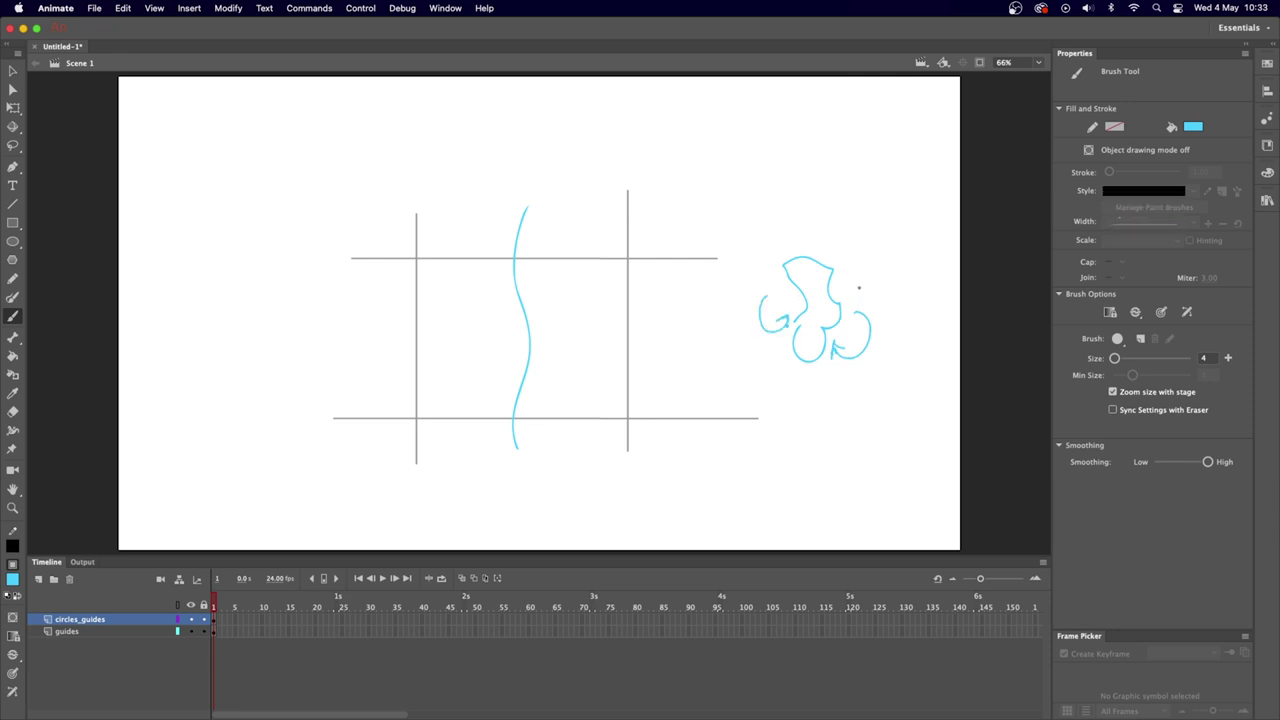
{"action": "left_click", "coordinate": [12, 580]}
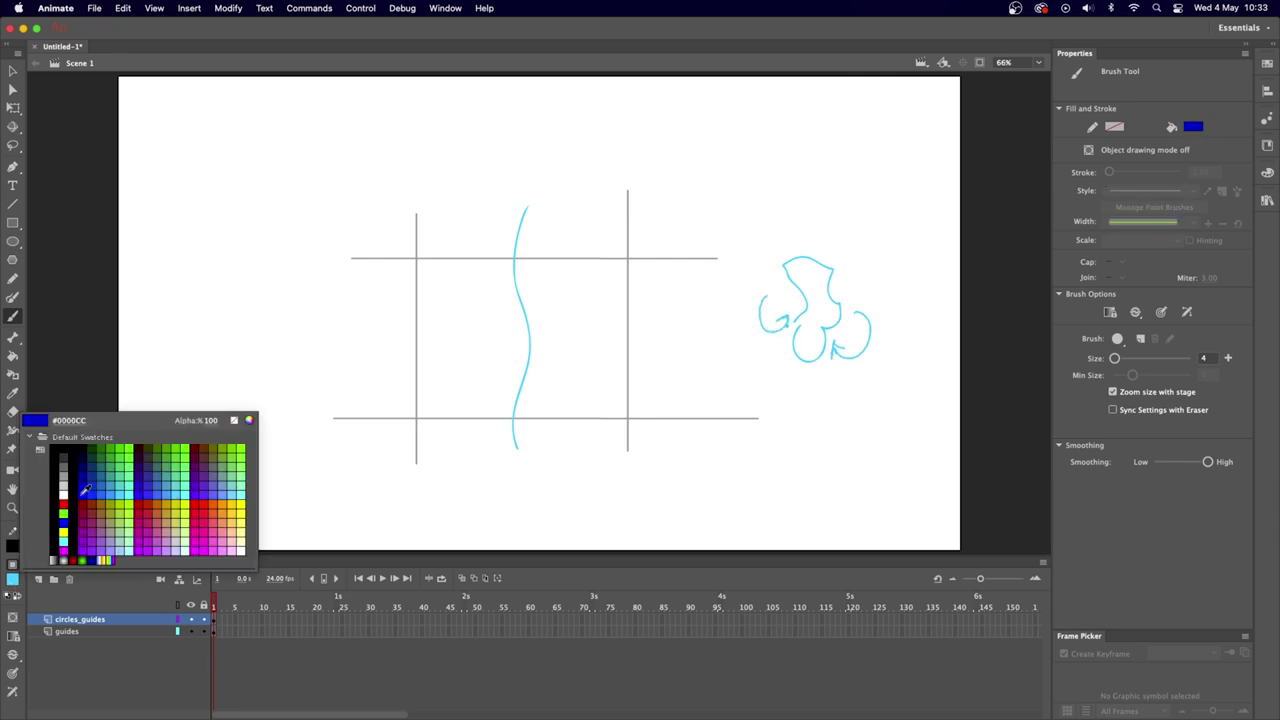
{"action": "left_click", "coordinate": [26, 520]}
{"action": "mouse_move", "coordinate": [788, 270]}
{"action": "left_mouse_down"}
{"action": "mouse_move", "coordinate": [806, 264]}
{"action": "mouse_move", "coordinate": [818, 285]}
{"action": "mouse_move", "coordinate": [814, 351]}
{"action": "left_mouse_up"}
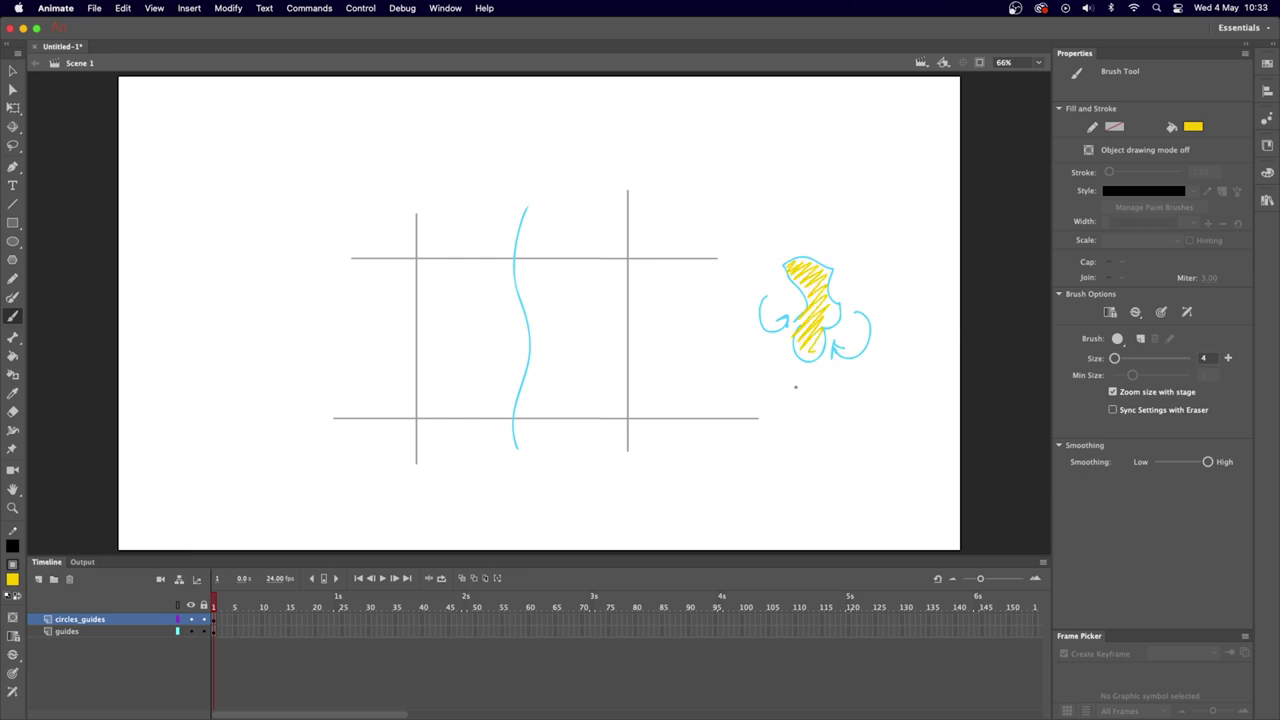
{"action": "mouse_move", "coordinate": [828, 428]}
{"action": "left_mouse_down"}
{"action": "mouse_move", "coordinate": [839, 373]}
{"action": "mouse_move", "coordinate": [882, 311]}
{"action": "mouse_move", "coordinate": [856, 235]}
{"action": "left_mouse_up"}
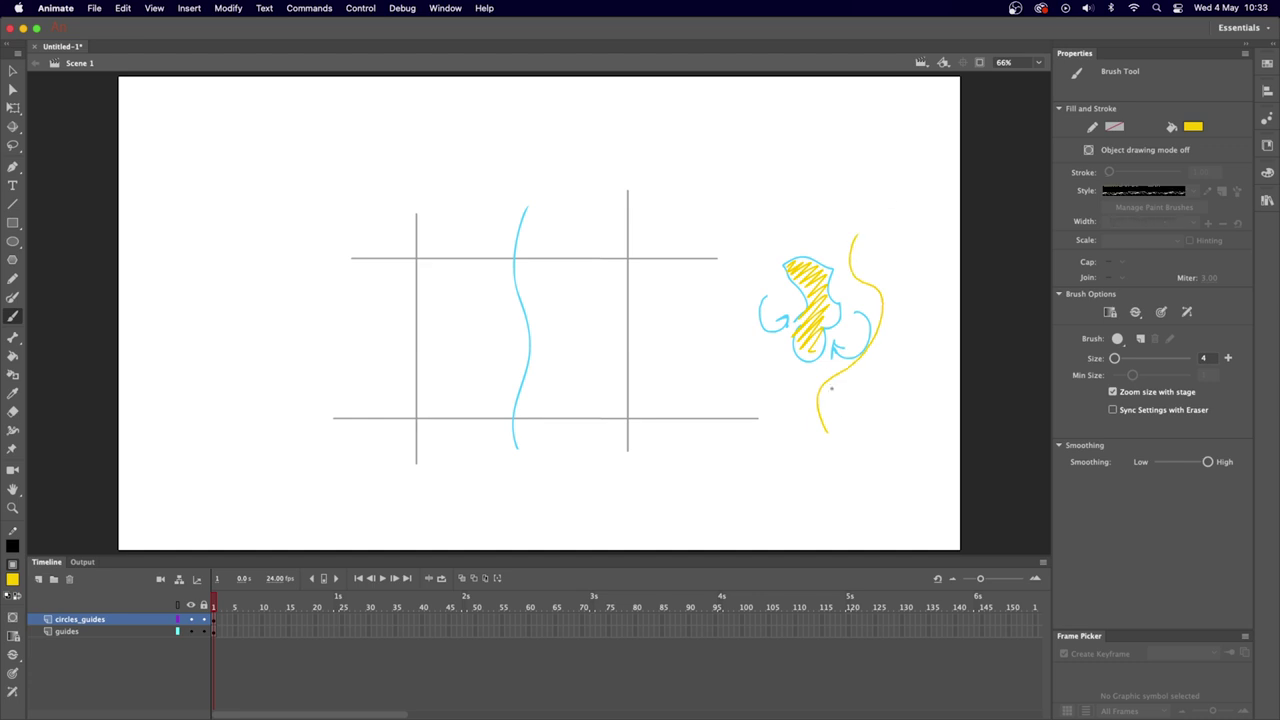
{"action": "key", "text": "super+z"}
{"action": "key", "text": "super+z"}
{"action": "key", "text": "super+z"}
{"action": "key", "text": "super+z"}
{"action": "key", "text": "super+z"}
{"action": "key", "text": "super+z"}
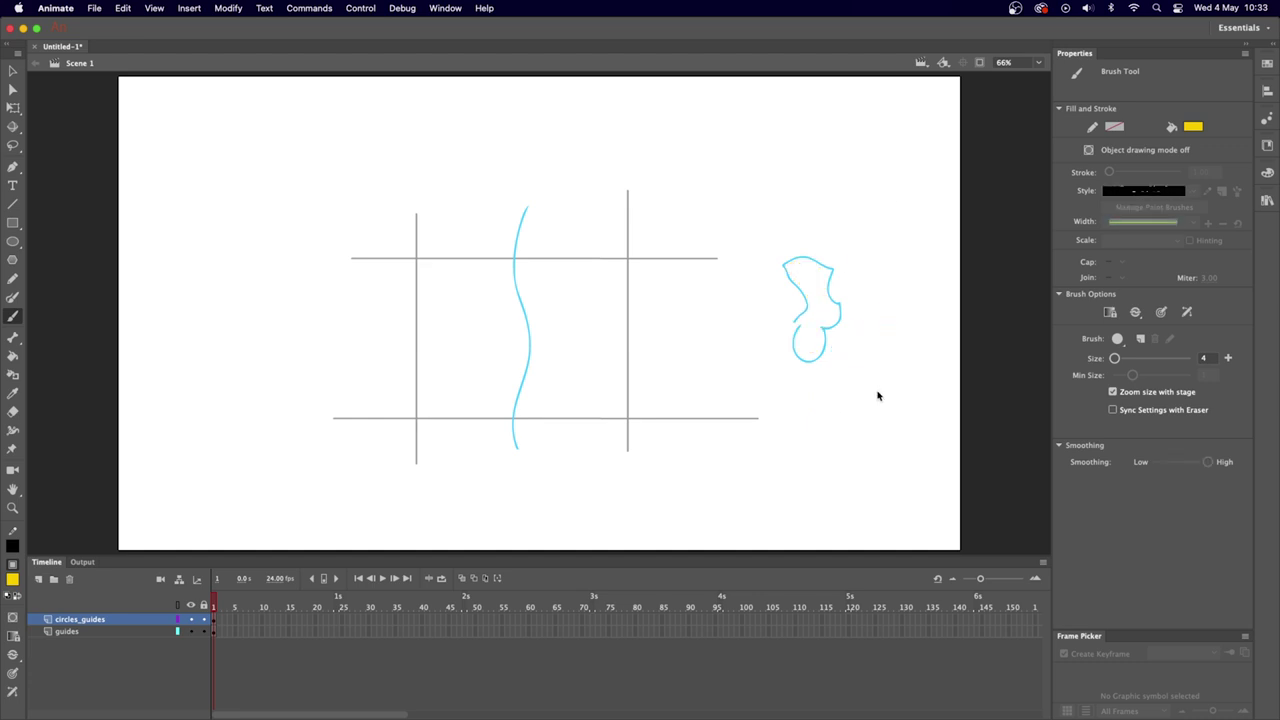
Sample the light blue of the existing wavy line and brush two wavy vertical lines on each side of it within the guide frame.
{"action": "left_click", "coordinate": [12, 579]}
{"action": "left_click", "coordinate": [527, 342]}
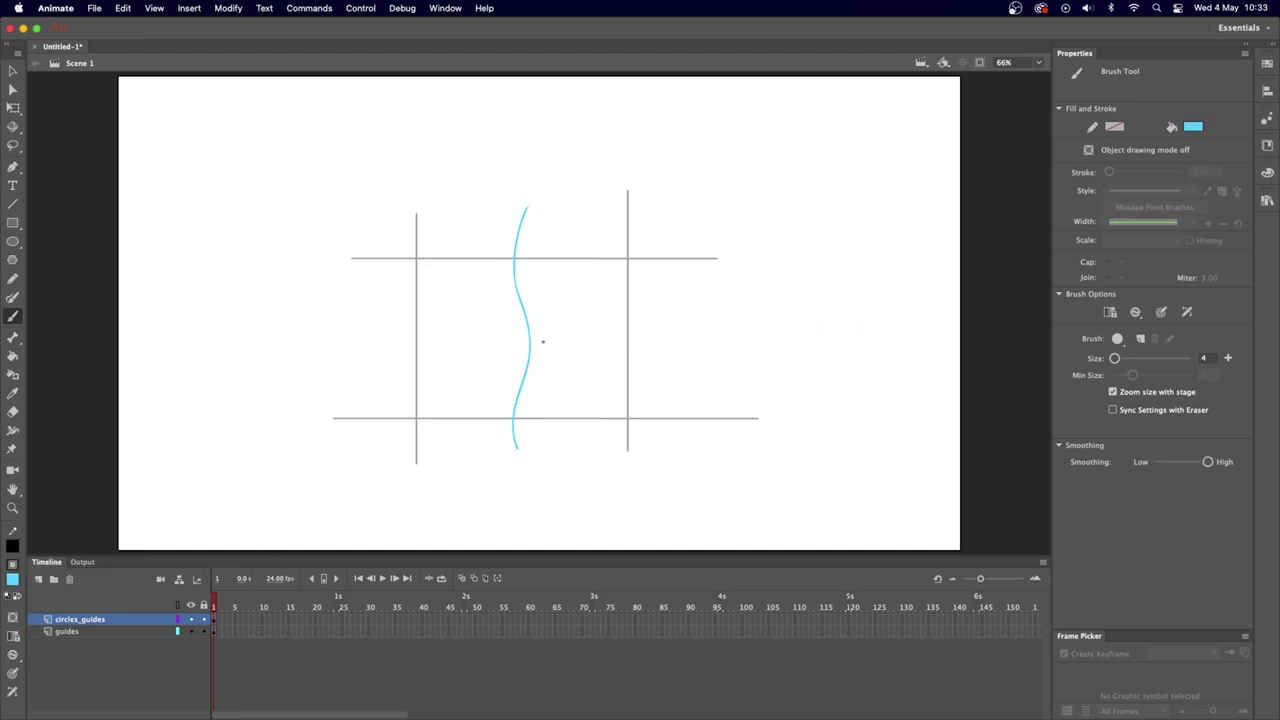
{"action": "left_click_drag", "start_coordinate": [604, 432], "coordinate": [603, 183]}
{"action": "mouse_move", "coordinate": [566, 438]}
{"action": "left_mouse_down"}
{"action": "mouse_move", "coordinate": [557, 394]}
{"action": "mouse_move", "coordinate": [574, 337]}
{"action": "mouse_move", "coordinate": [551, 280]}
{"action": "mouse_move", "coordinate": [575, 212]}
{"action": "left_mouse_up"}
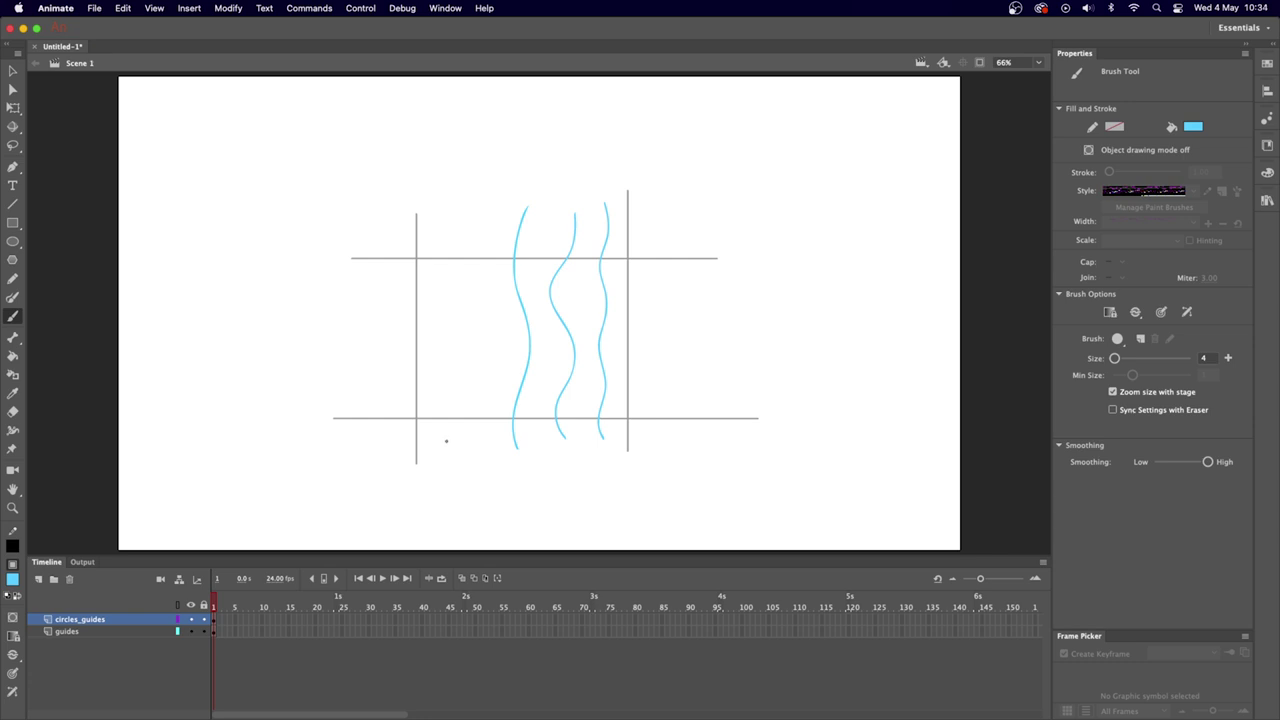
{"action": "mouse_move", "coordinate": [446, 443]}
{"action": "left_mouse_down"}
{"action": "mouse_move", "coordinate": [451, 411]}
{"action": "mouse_move", "coordinate": [422, 372]}
{"action": "mouse_move", "coordinate": [458, 300]}
{"action": "mouse_move", "coordinate": [441, 262]}
{"action": "mouse_move", "coordinate": [446, 215]}
{"action": "left_mouse_up"}
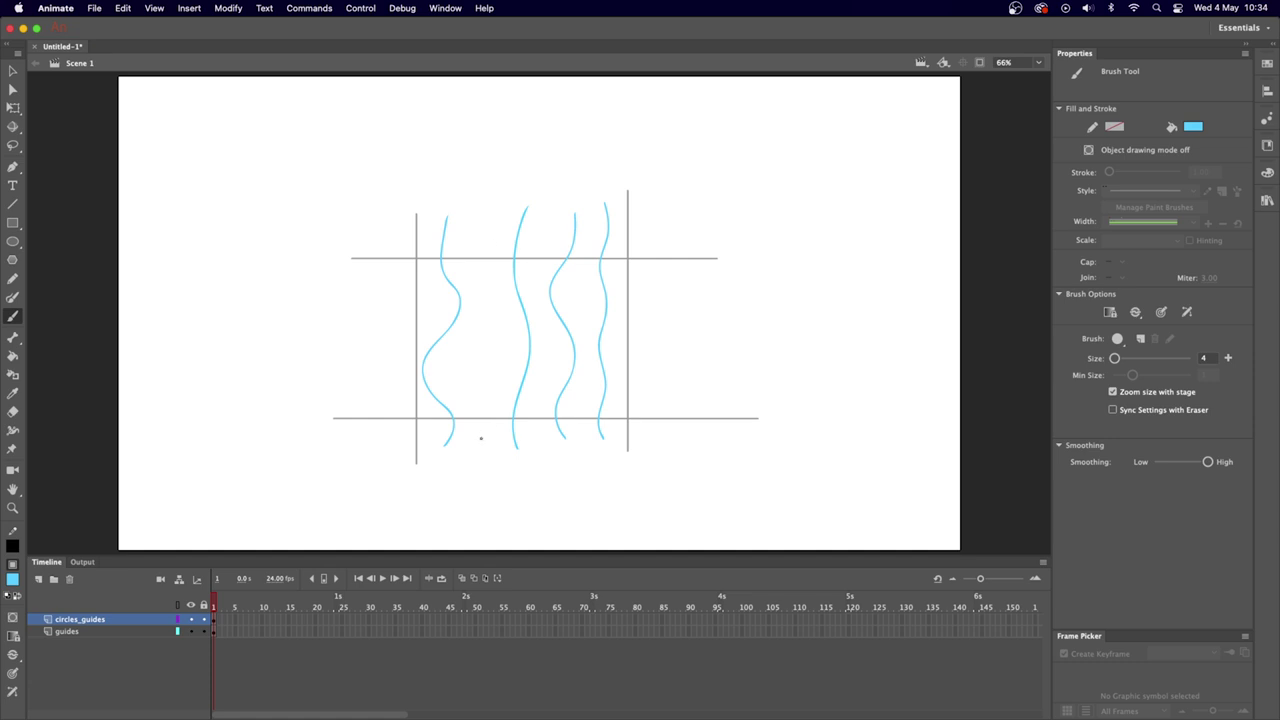
{"action": "left_click_drag", "start_coordinate": [486, 444], "coordinate": [487, 192]}
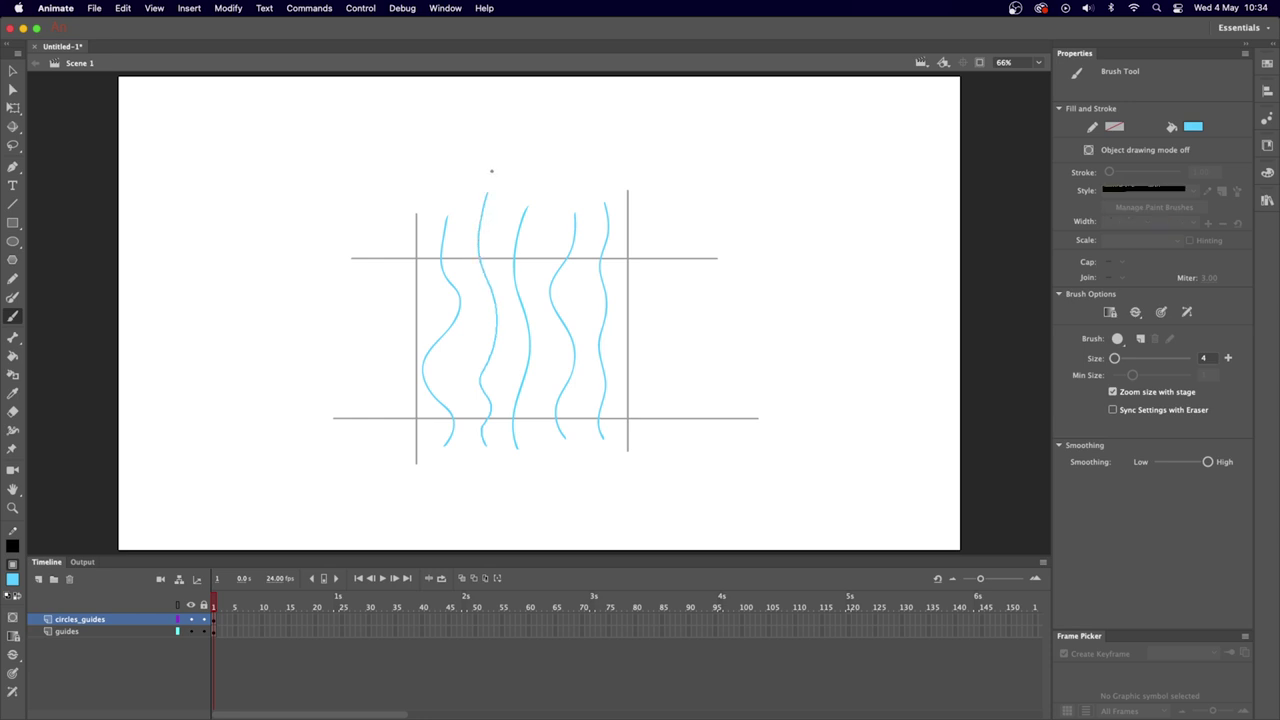
{"action": "key", "text": "super+z"}
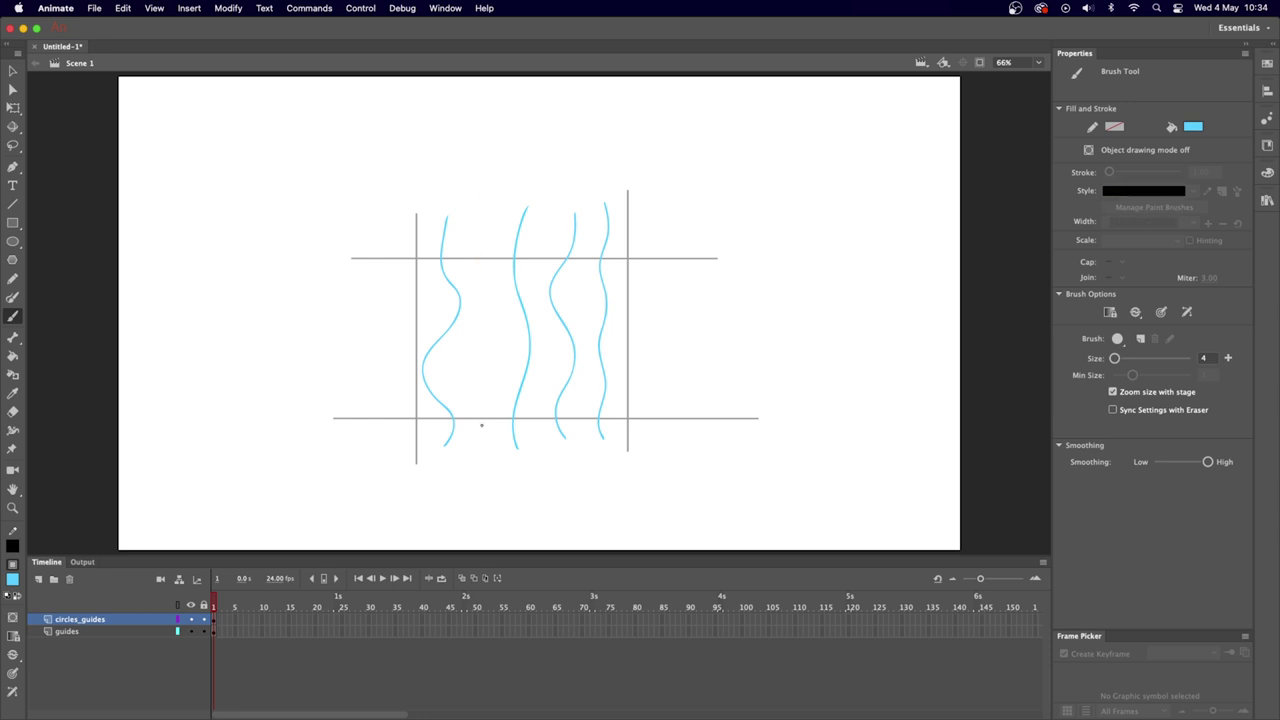
{"action": "mouse_move", "coordinate": [487, 442]}
{"action": "left_mouse_down"}
{"action": "mouse_move", "coordinate": [491, 247]}
{"action": "mouse_move", "coordinate": [481, 209]}
{"action": "left_mouse_up"}
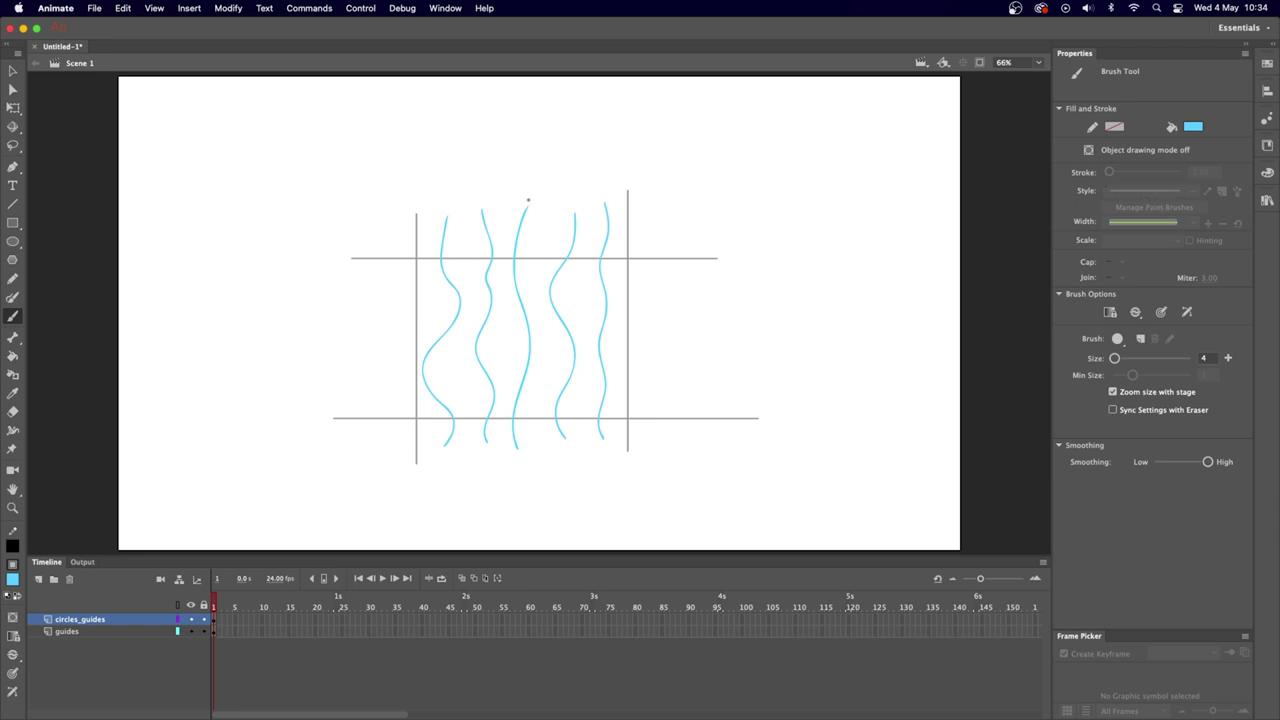
Lock the circles_guides and guides layers, and add a new layer named bubbles above them.
{"action": "left_click", "coordinate": [203, 619]}
{"action": "left_click", "coordinate": [203, 631]}
{"action": "left_click", "coordinate": [38, 579]}
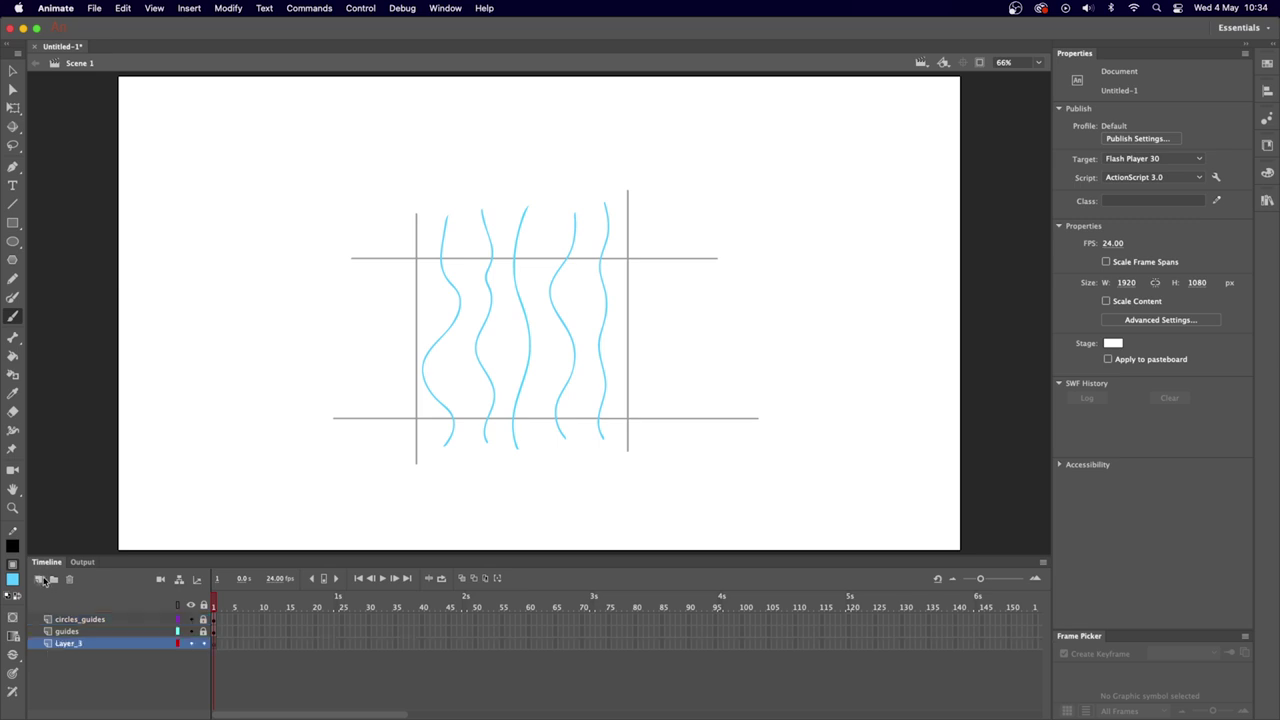
{"action": "double_click", "coordinate": [74, 619]}
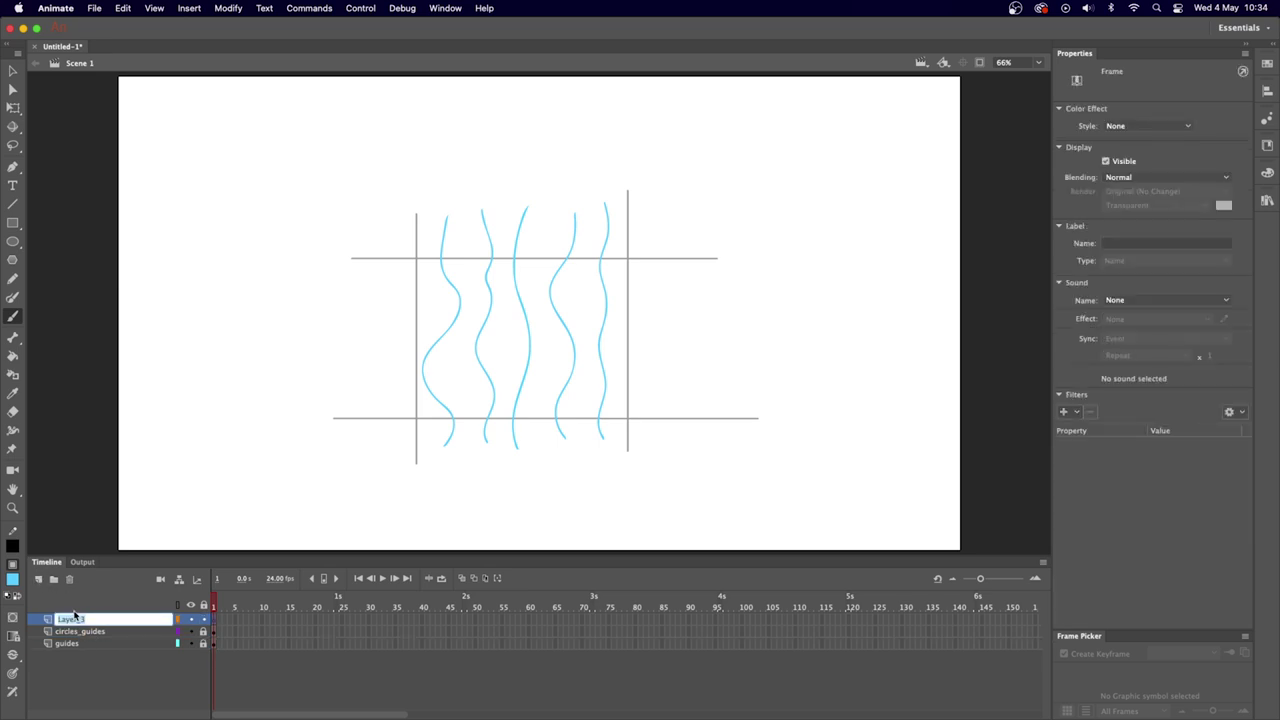
{"action": "type", "text": "bubbles"}
{"action": "key", "text": "Return"}
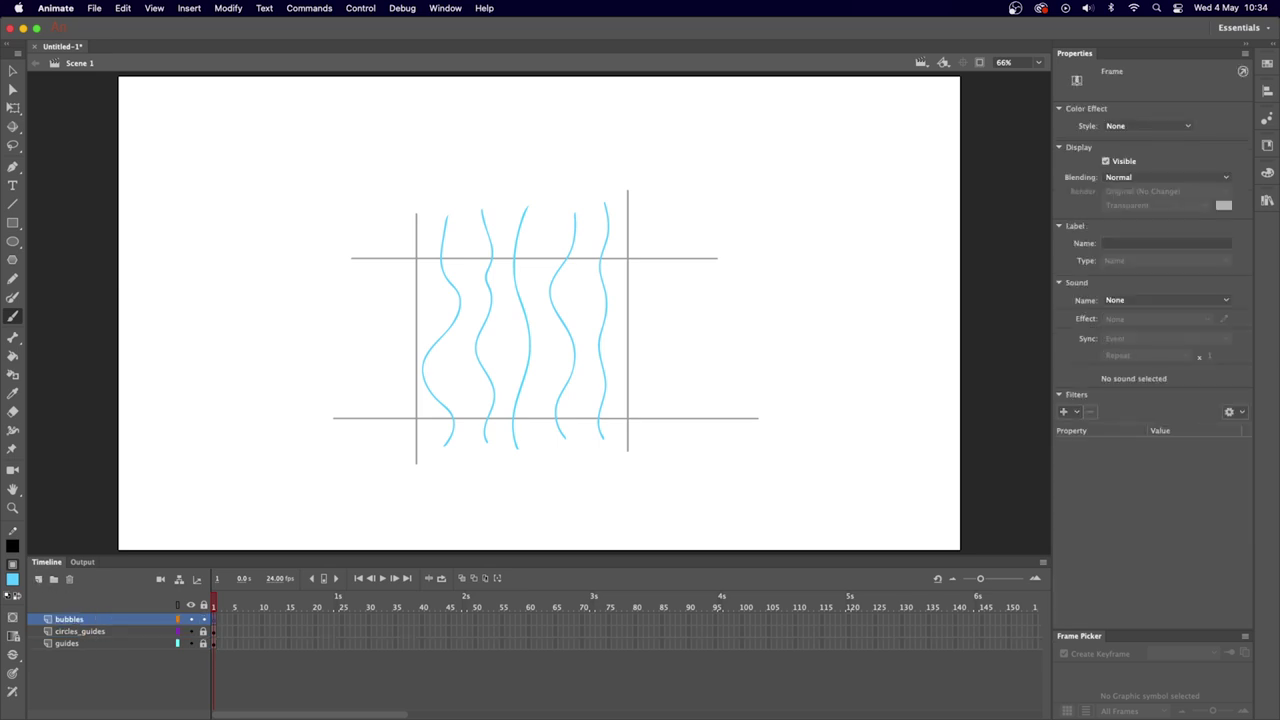
{"action": "left_click", "coordinate": [13, 579]}
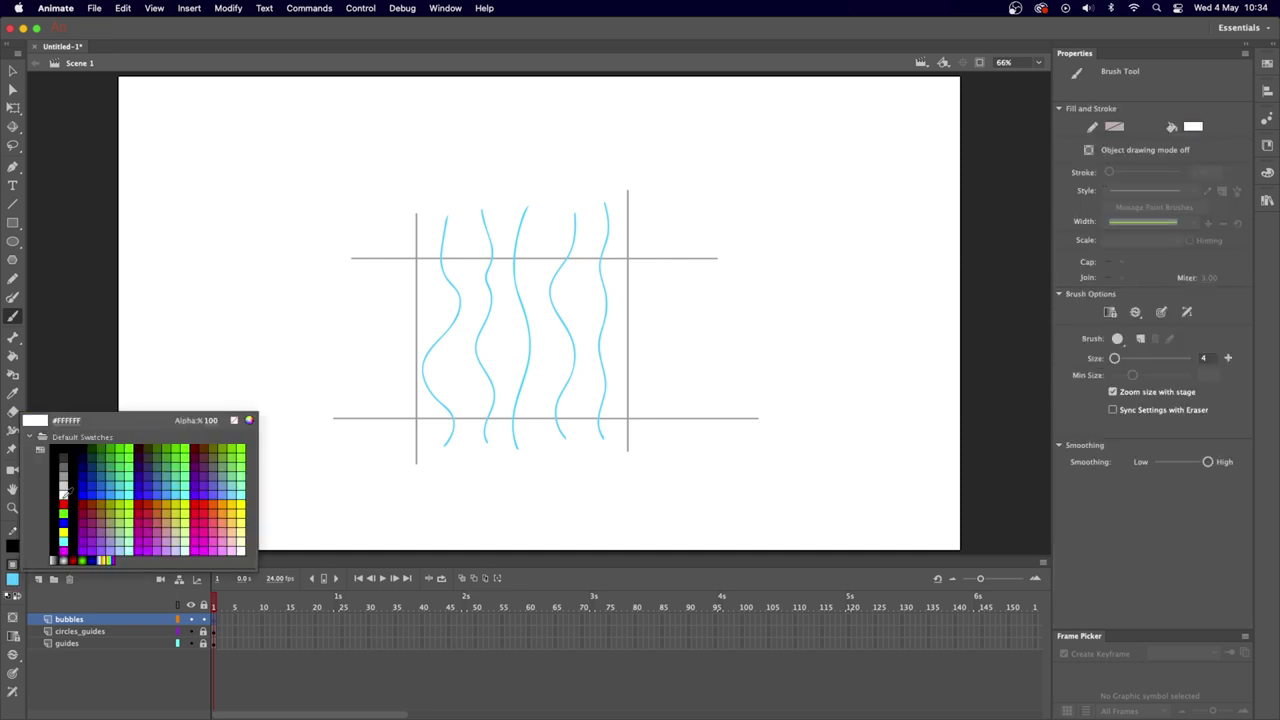
{"action": "left_click", "coordinate": [116, 452]}
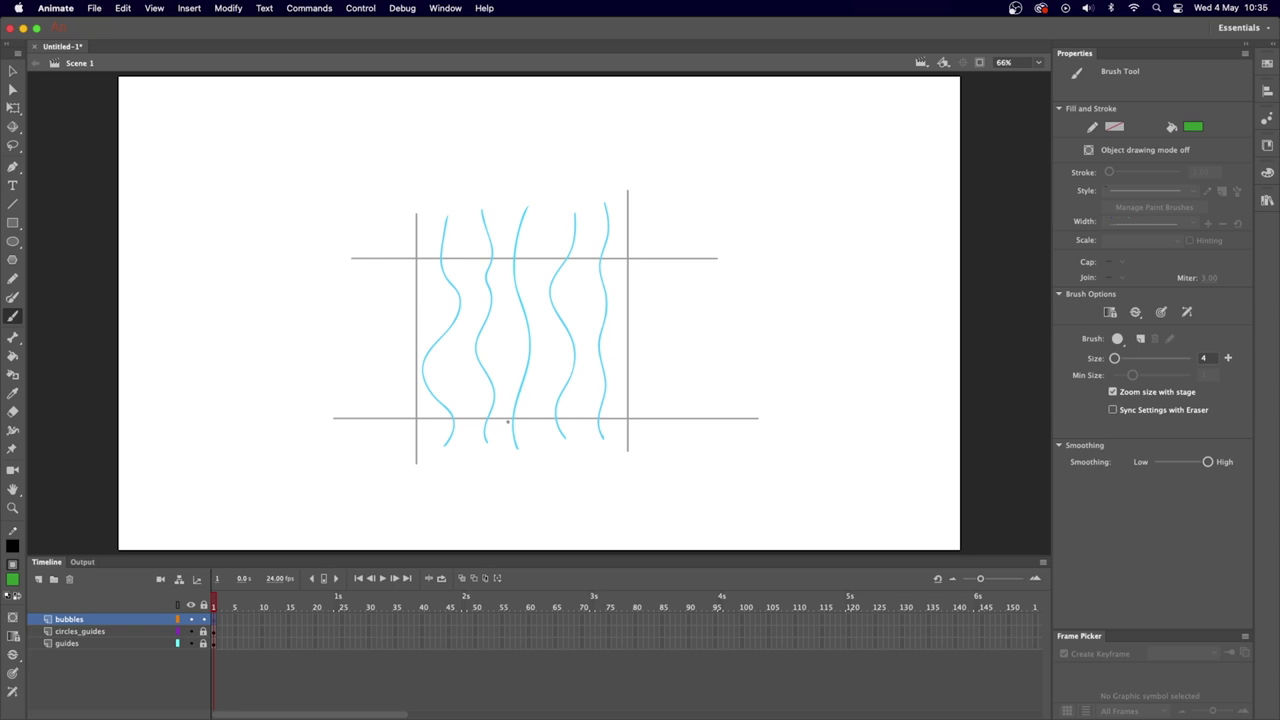
{"action": "mouse_move", "coordinate": [502, 421]}
{"action": "left_mouse_down"}
{"action": "mouse_move", "coordinate": [484, 458]}
{"action": "mouse_move", "coordinate": [508, 490]}
{"action": "left_mouse_up"}
{"action": "key", "text": "super+z"}
Brush a bright green circle around the lower end of the middle wavy line, and insert a blank keyframe at frame 2.
{"action": "left_click", "coordinate": [13, 581]}
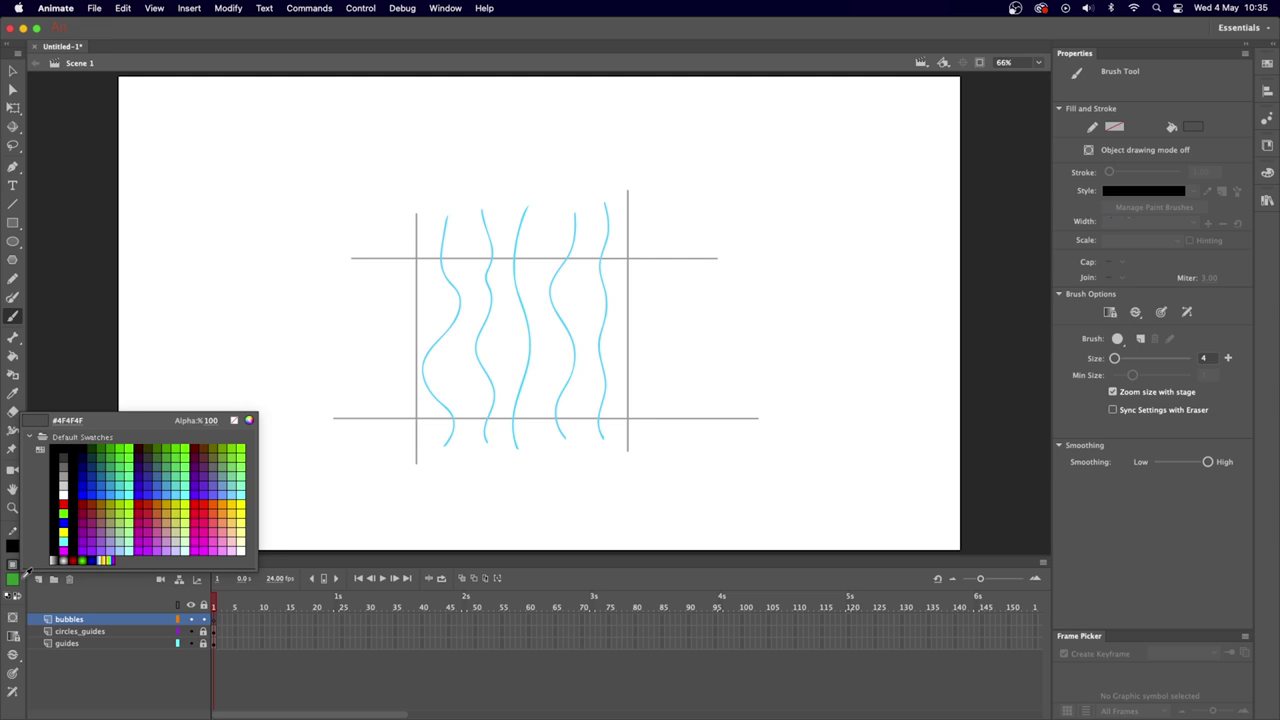
{"action": "left_click", "coordinate": [190, 443]}
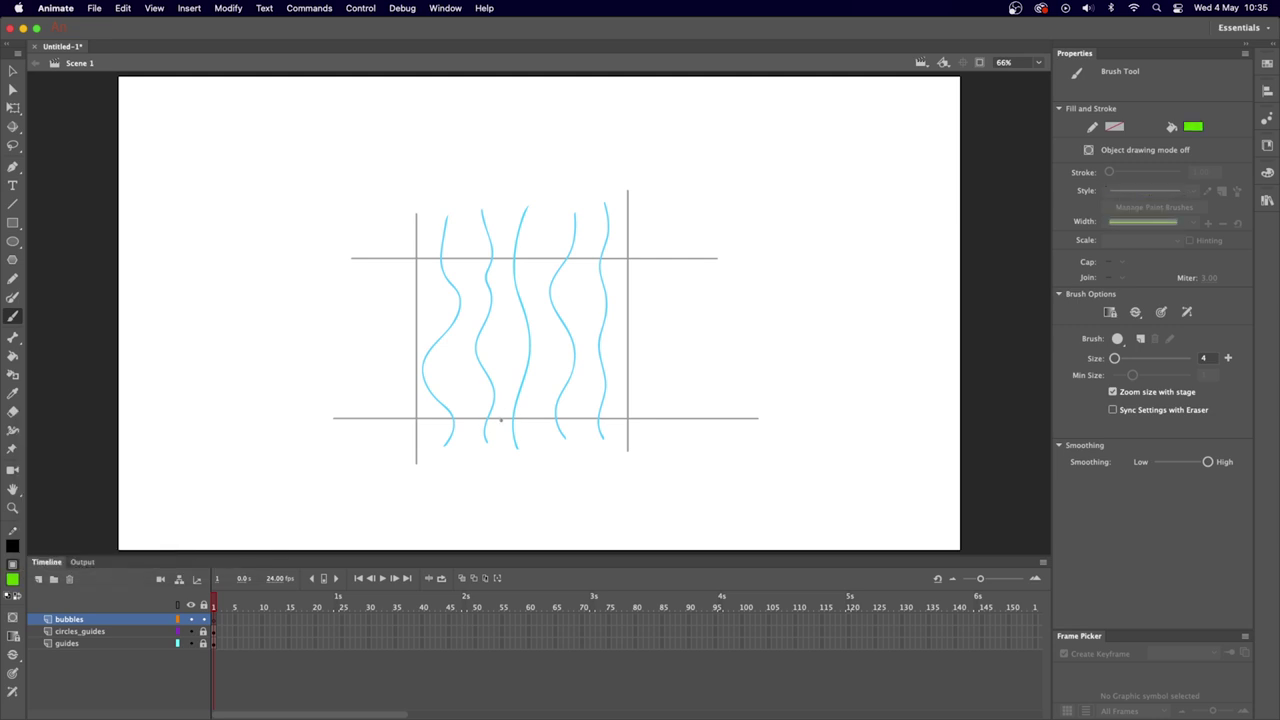
{"action": "mouse_move", "coordinate": [499, 420]}
{"action": "left_mouse_down"}
{"action": "mouse_move", "coordinate": [477, 458]}
{"action": "mouse_move", "coordinate": [522, 493]}
{"action": "mouse_move", "coordinate": [554, 436]}
{"action": "mouse_move", "coordinate": [488, 422]}
{"action": "mouse_move", "coordinate": [480, 470]}
{"action": "mouse_move", "coordinate": [536, 428]}
{"action": "mouse_move", "coordinate": [492, 417]}
{"action": "left_mouse_up"}
{"action": "key", "text": "super+z"}
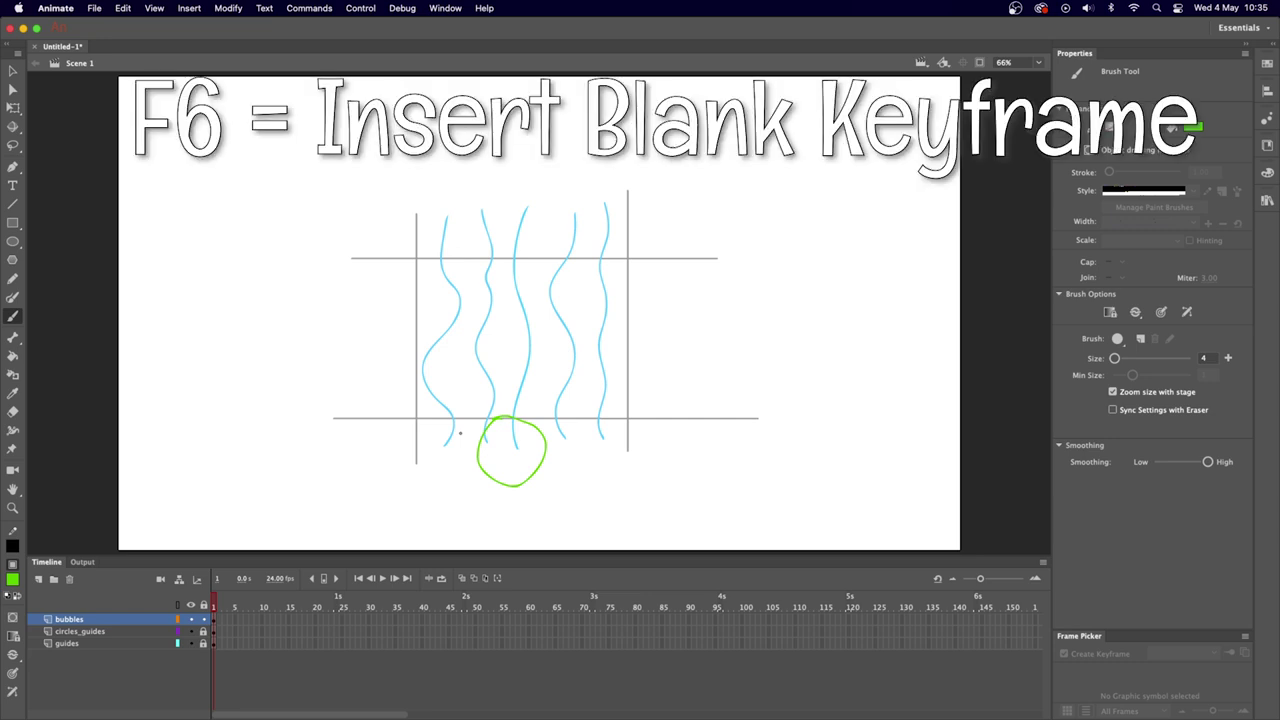
{"action": "key", "text": "F6"}
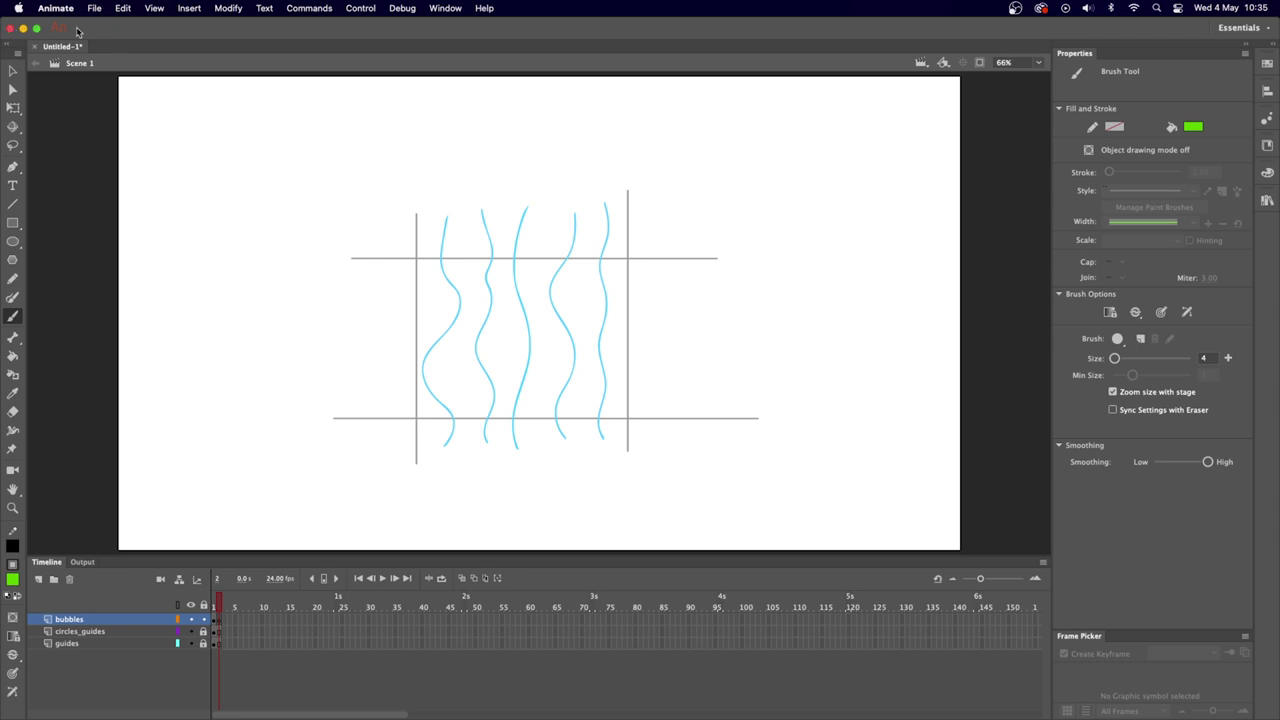
Search the keyboard shortcuts for "blank" and examine the shortcut assigned to Insert Blank Keyframe.
{"action": "left_click", "coordinate": [95, 10]}
{"action": "mouse_move", "coordinate": [123, 12]}
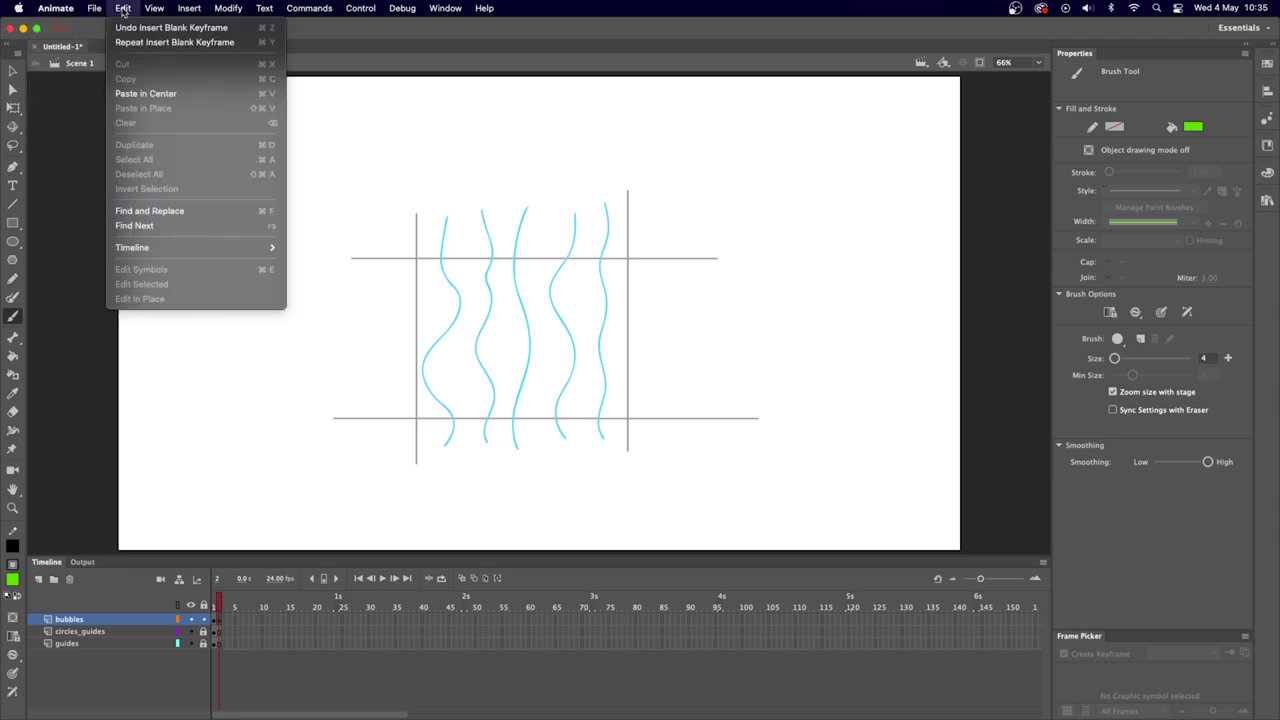
{"action": "mouse_move", "coordinate": [56, 8]}
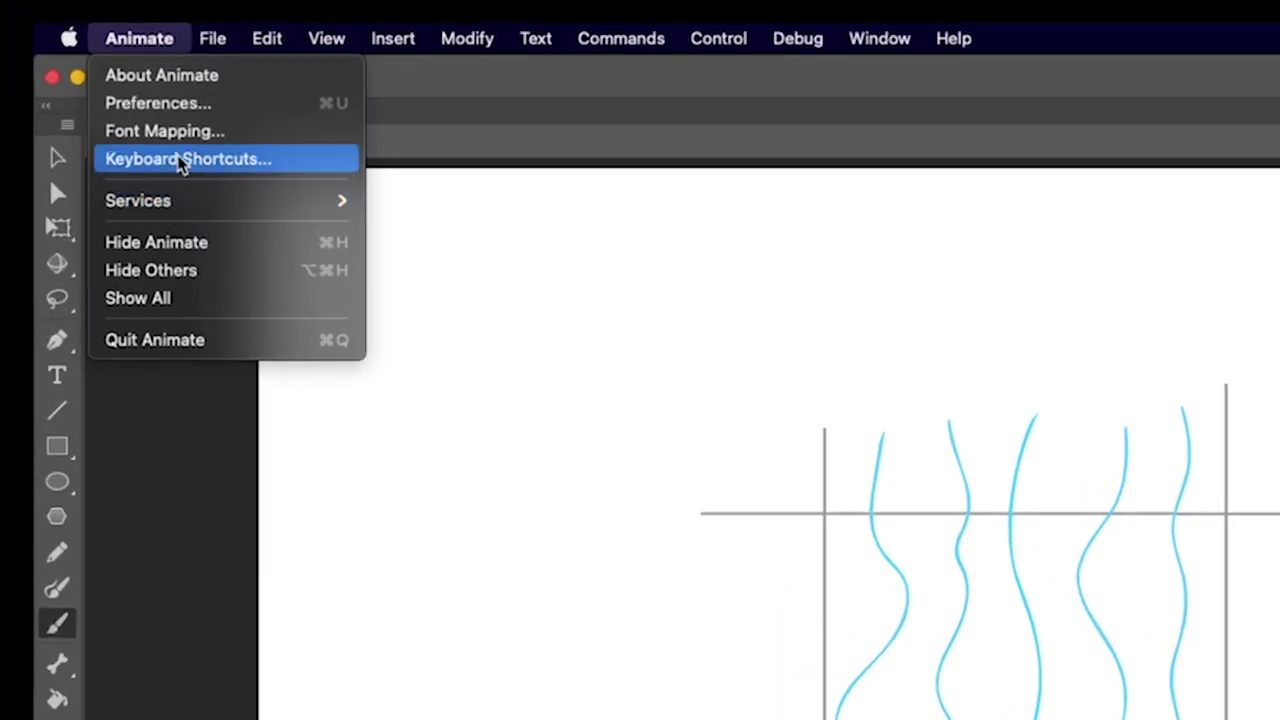
{"action": "left_click", "coordinate": [80, 73]}
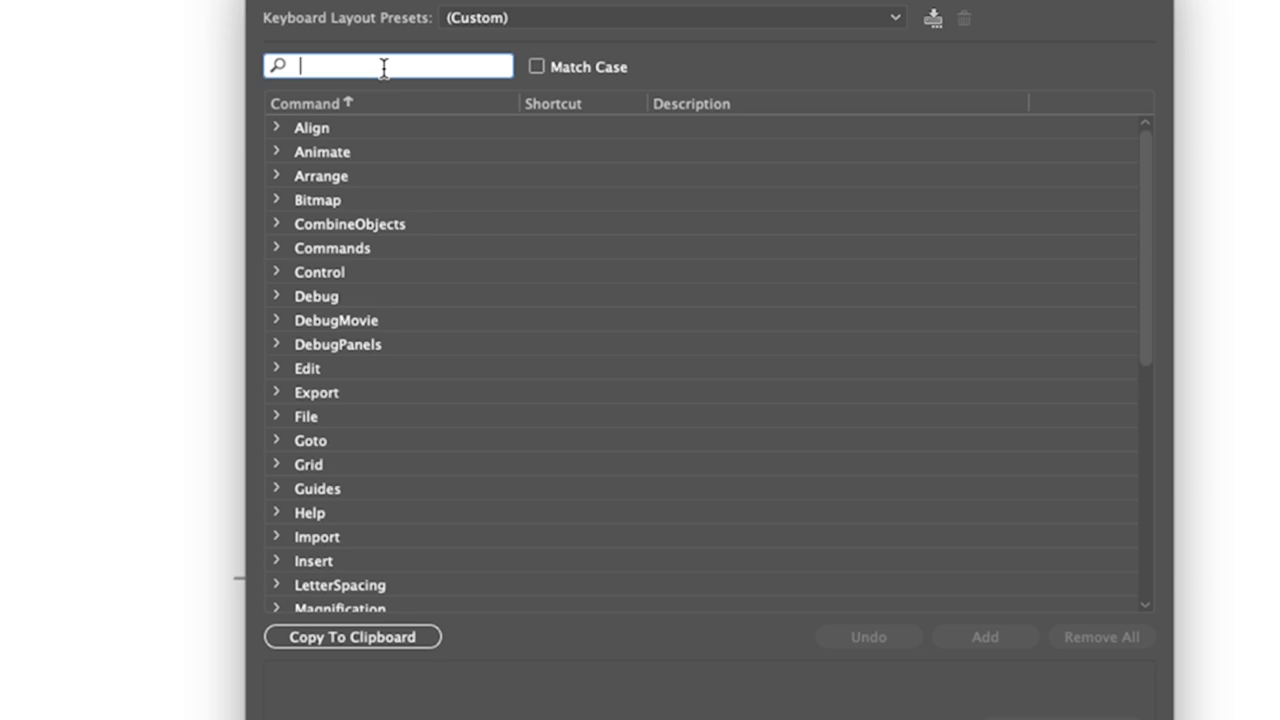
{"action": "type", "text": "blank"}
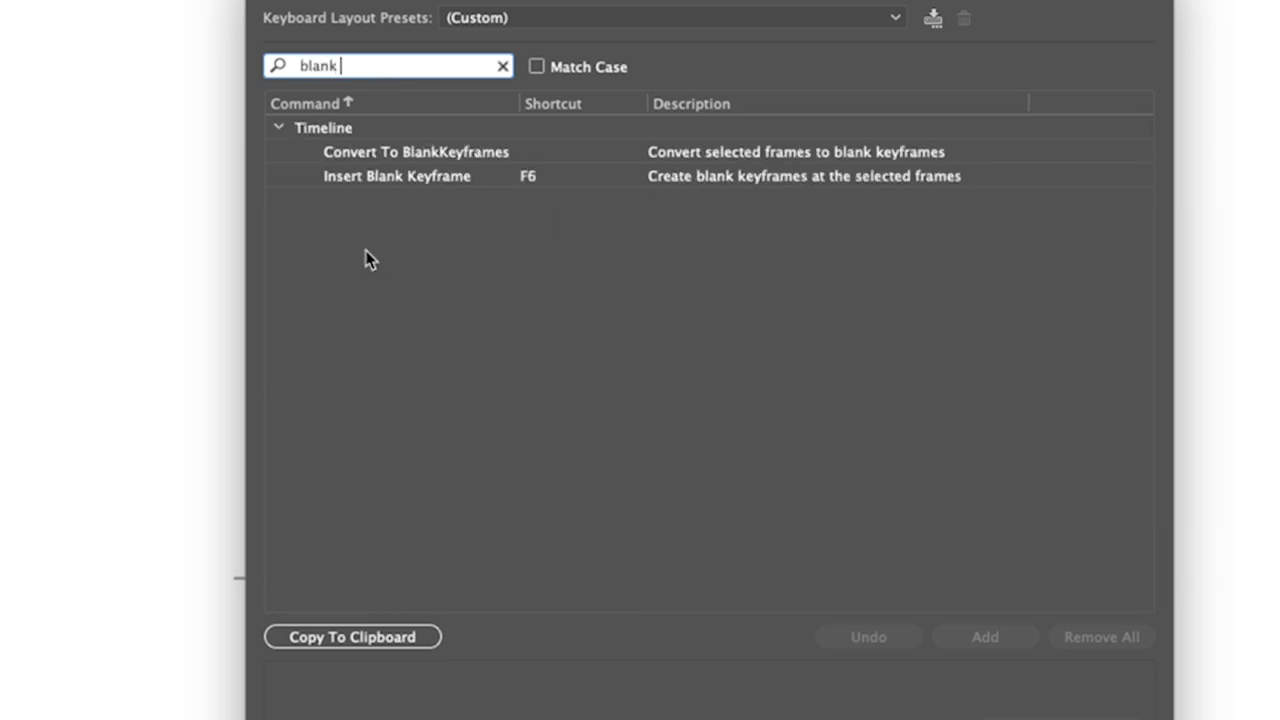
{"action": "left_click", "coordinate": [526, 177]}
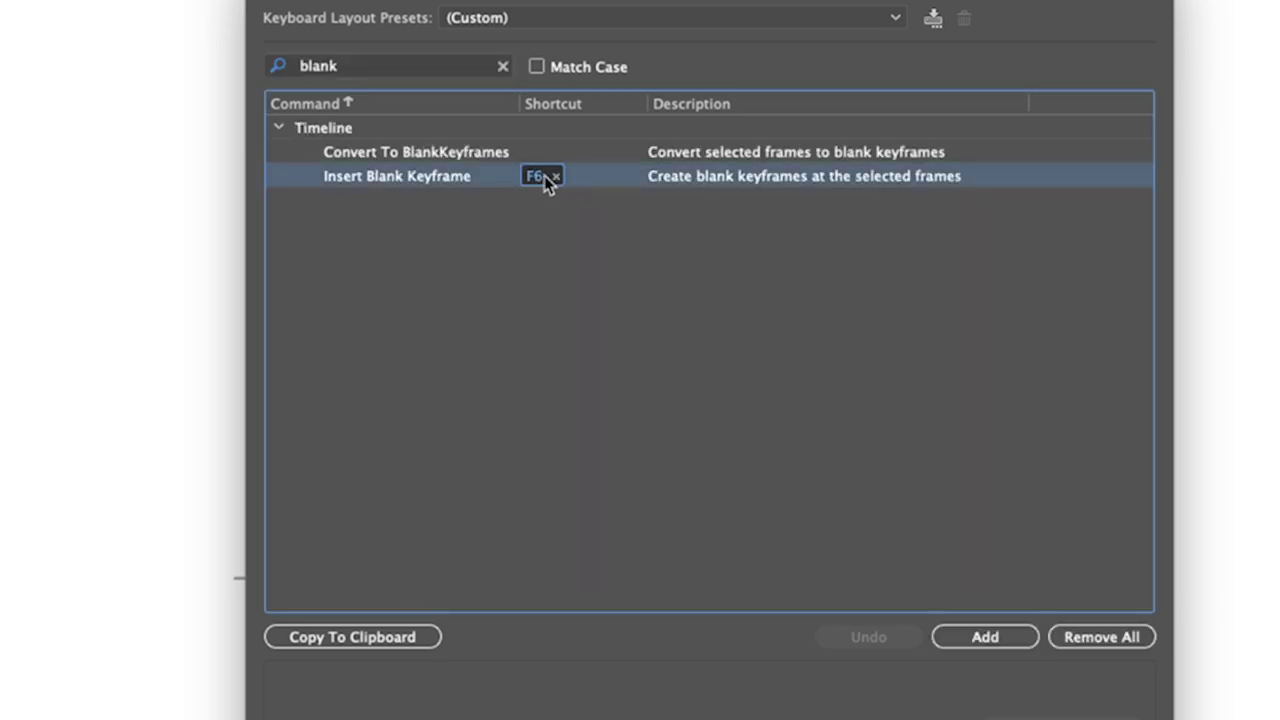
{"action": "left_click", "coordinate": [580, 177]}
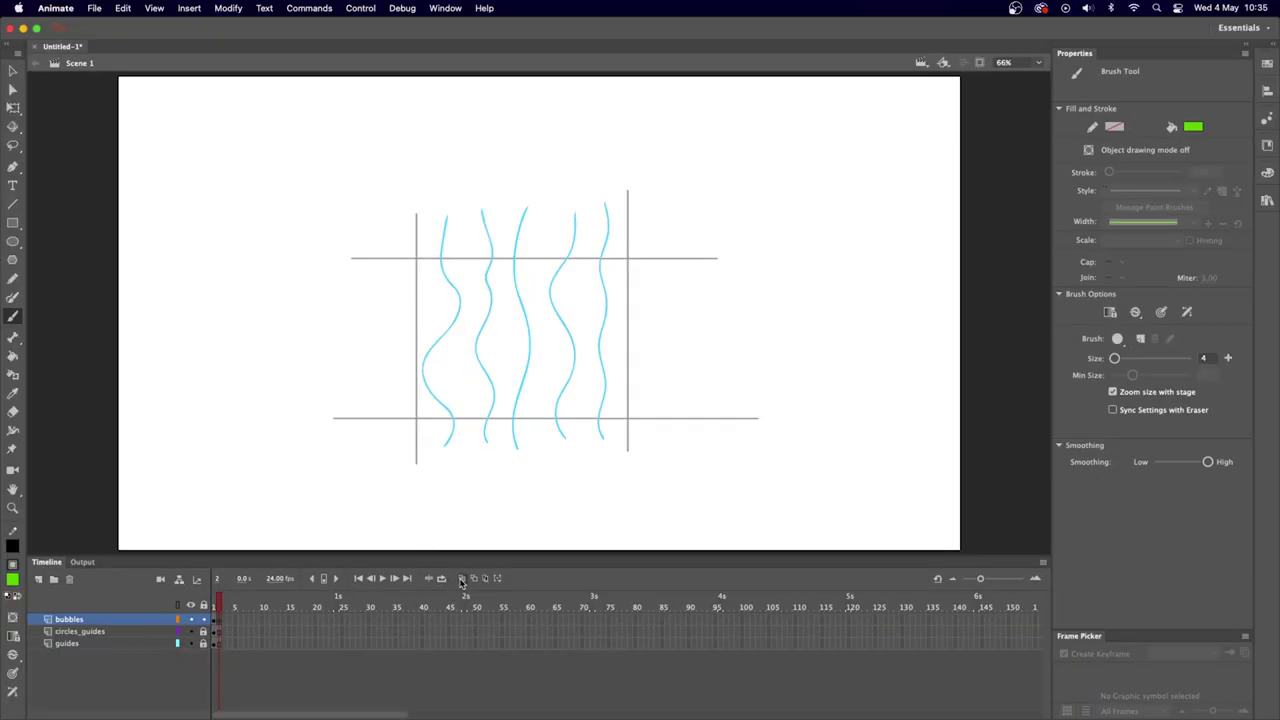
Turn on Onion Skin and brush a green circle in frame 2, slightly higher along the middle wavy line than the frame 1 circle.
{"action": "left_click", "coordinate": [462, 579]}
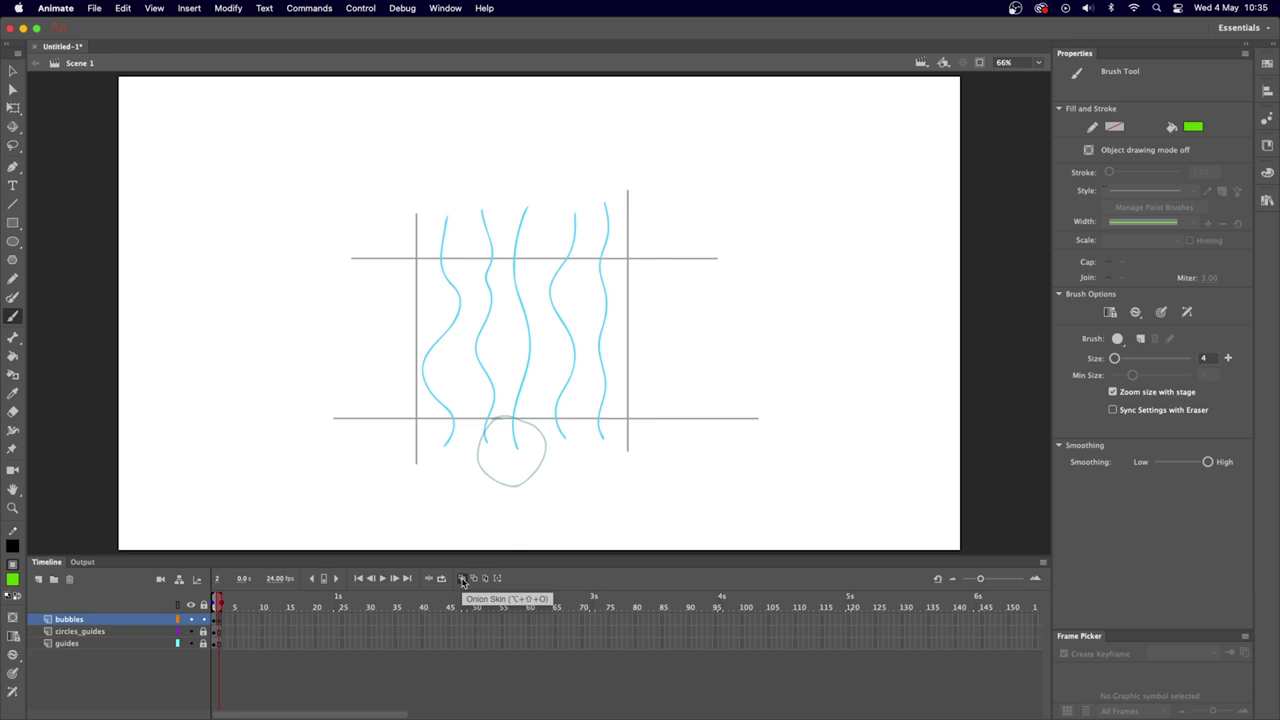
{"action": "left_click_drag", "start_coordinate": [518, 457], "coordinate": [517, 212]}
{"action": "left_click_drag", "start_coordinate": [517, 388], "coordinate": [518, 278]}
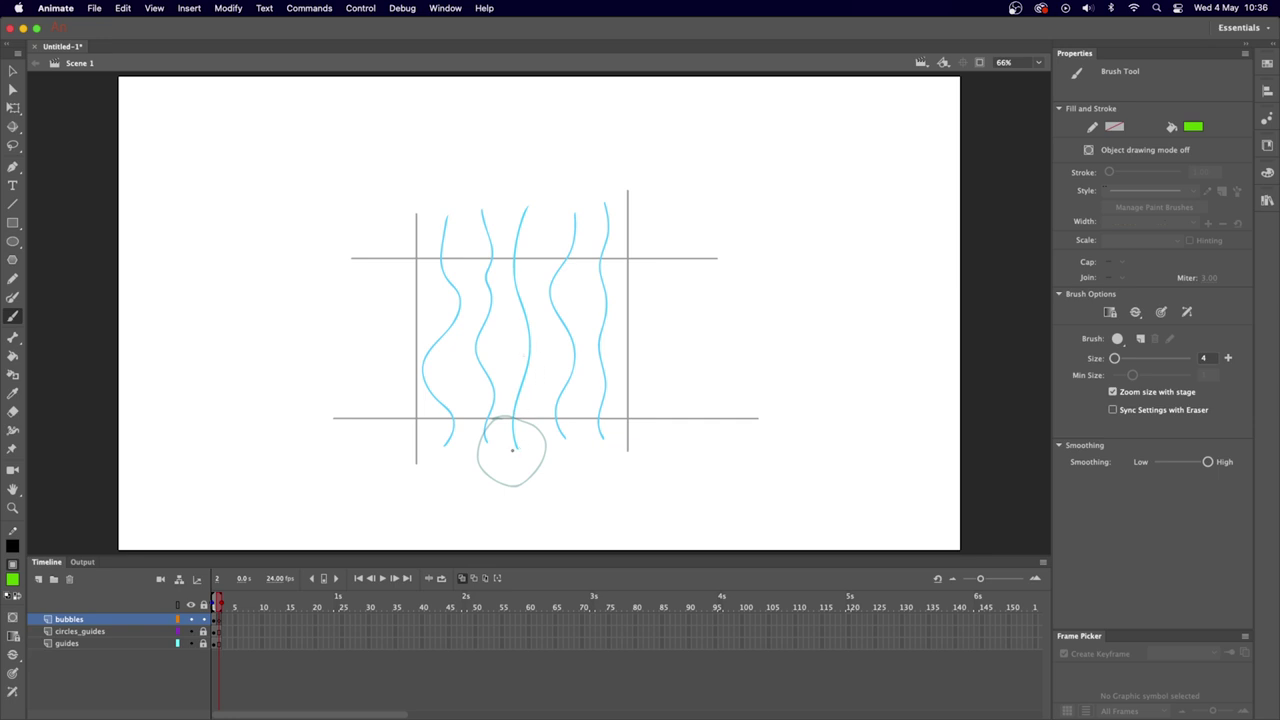
{"action": "left_click", "coordinate": [513, 450]}
{"action": "left_click_drag", "start_coordinate": [513, 450], "coordinate": [531, 358]}
{"action": "mouse_move", "coordinate": [501, 397]}
{"action": "left_mouse_down"}
{"action": "mouse_move", "coordinate": [485, 428]}
{"action": "mouse_move", "coordinate": [499, 462]}
{"action": "mouse_move", "coordinate": [537, 458]}
{"action": "mouse_move", "coordinate": [549, 418]}
{"action": "mouse_move", "coordinate": [515, 395]}
{"action": "mouse_move", "coordinate": [487, 407]}
{"action": "left_mouse_up"}
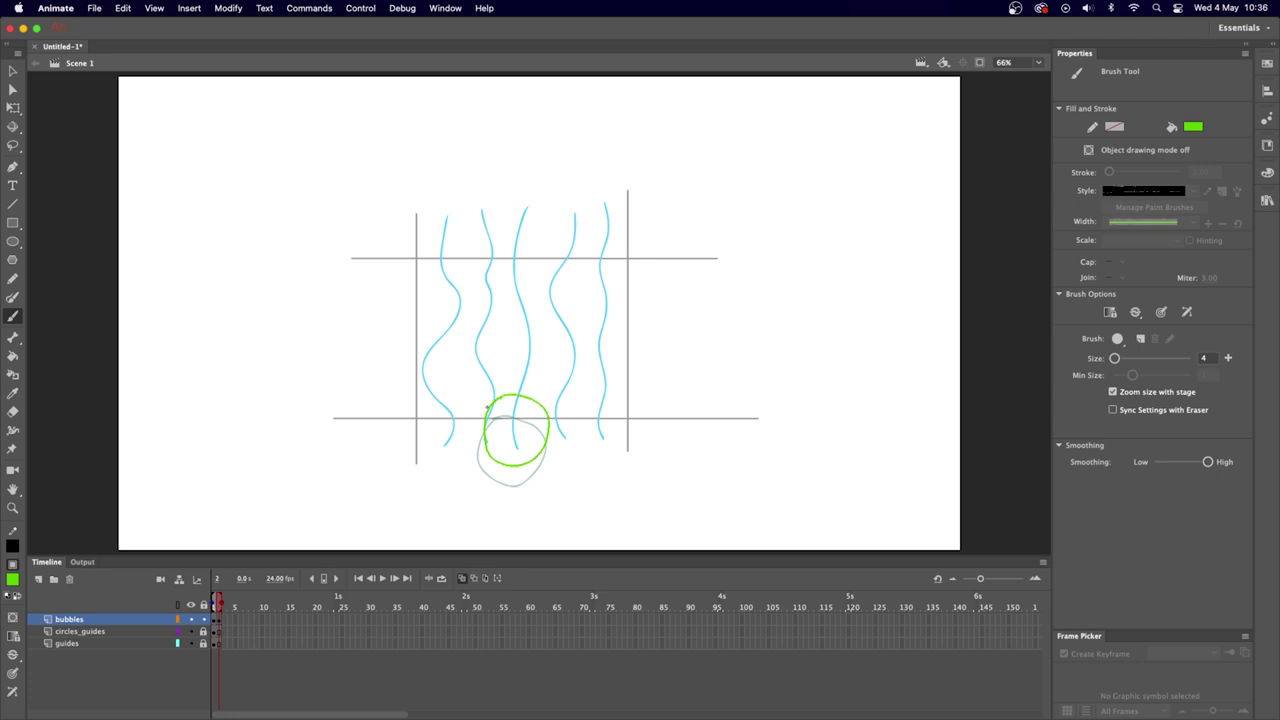
Add a keyframe repeating the circle at frame 3 of bubbles, and shift it up and right to X 848.80, Y 679.10.
{"action": "left_click", "coordinate": [250, 621]}
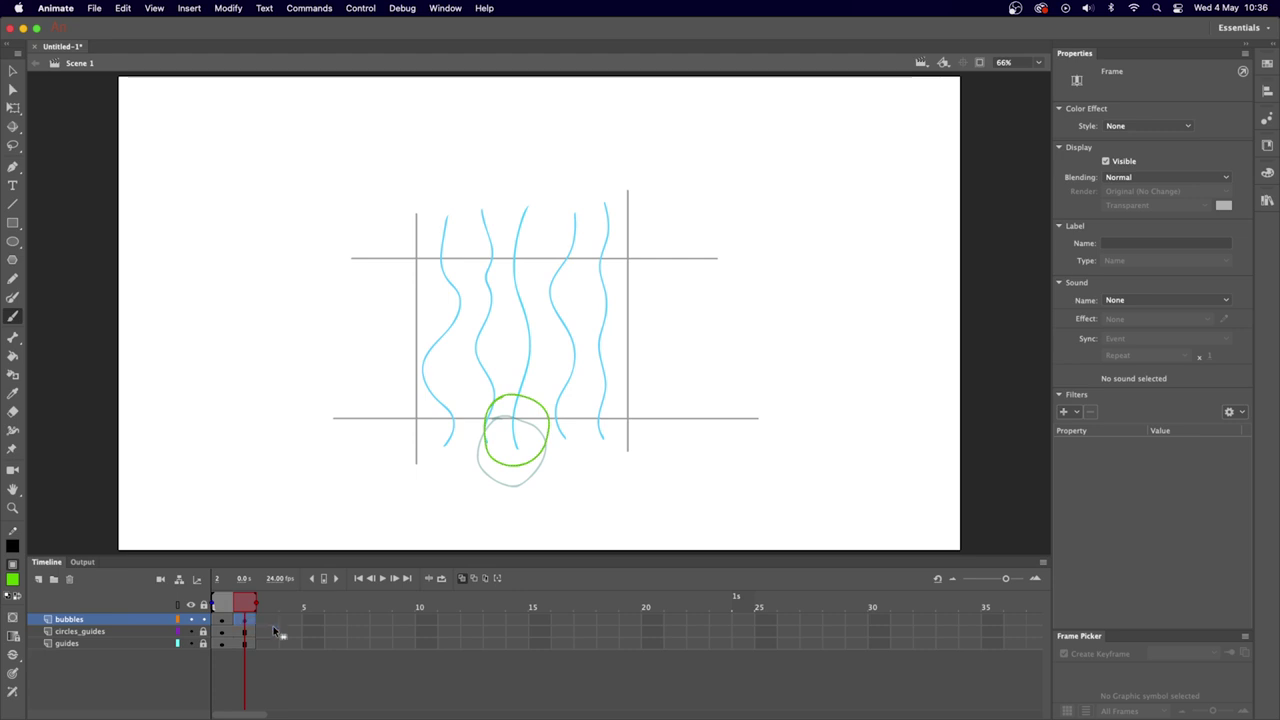
{"action": "left_click", "coordinate": [268, 621]}
{"action": "key", "text": "q"}
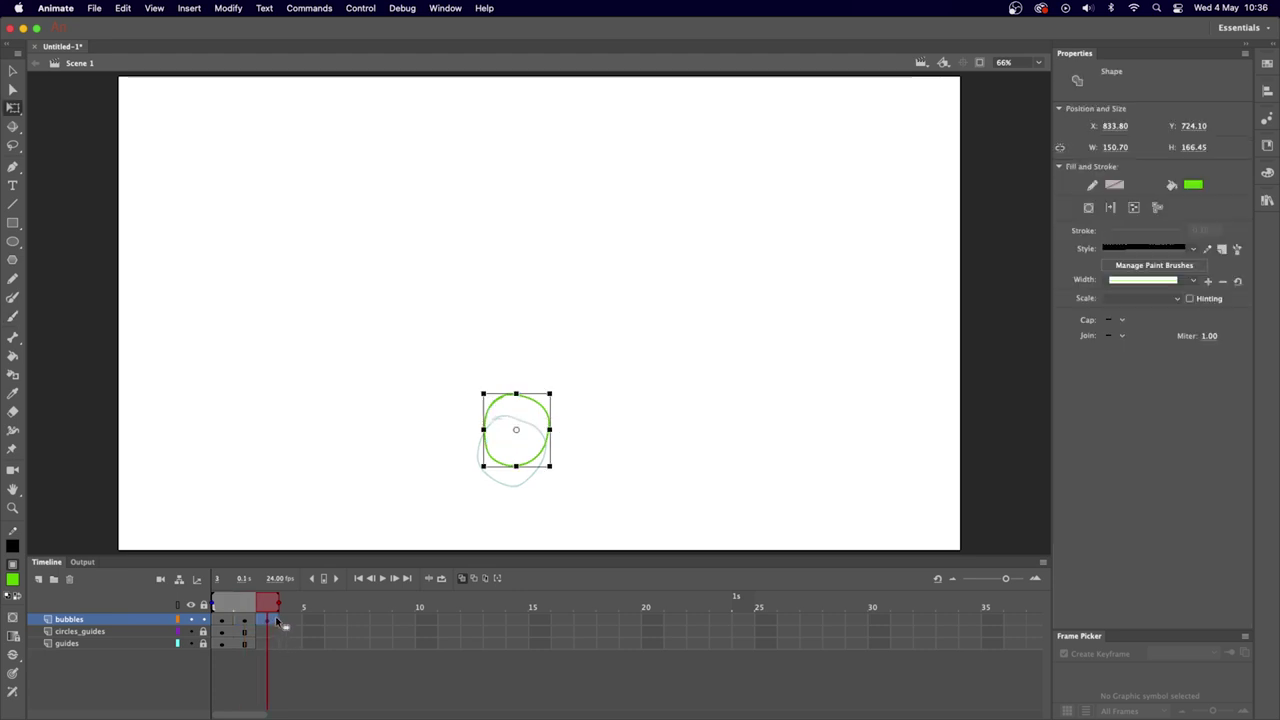
{"action": "key", "text": "shift+Up"}
{"action": "key", "text": "shift+Up"}
{"action": "key", "text": "shift+Up"}
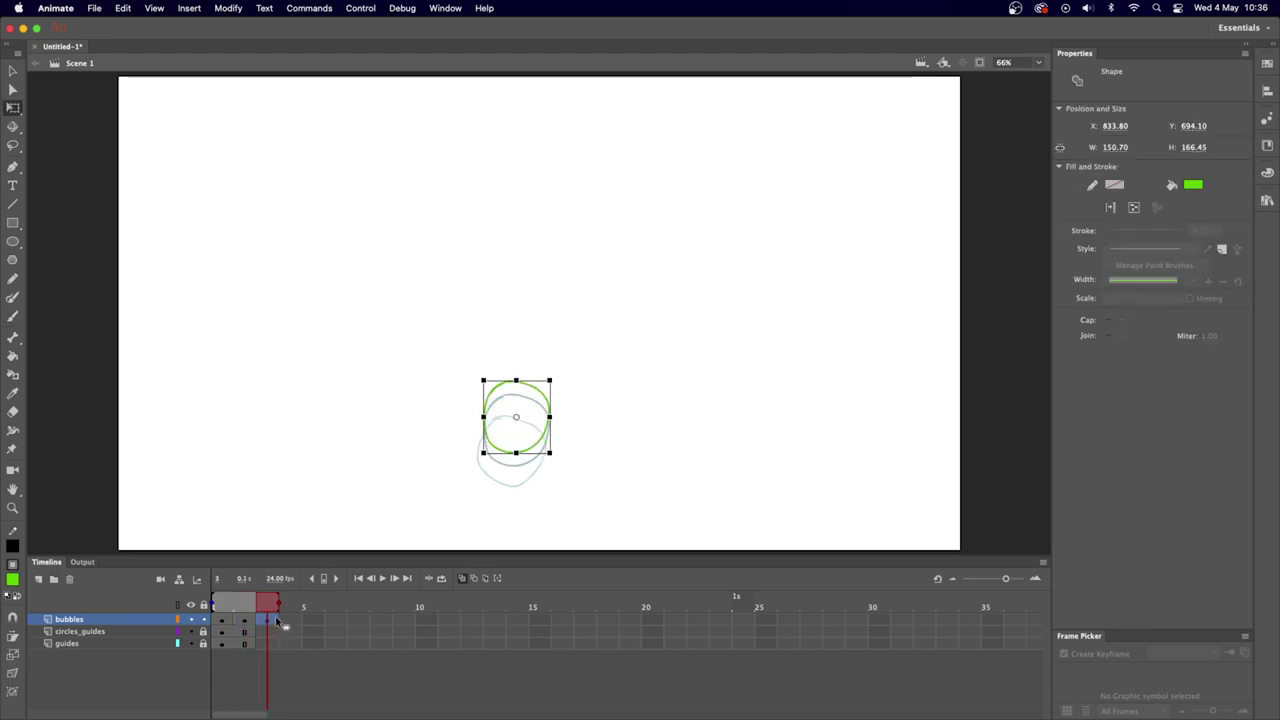
{"action": "key", "text": "shift+Right"}
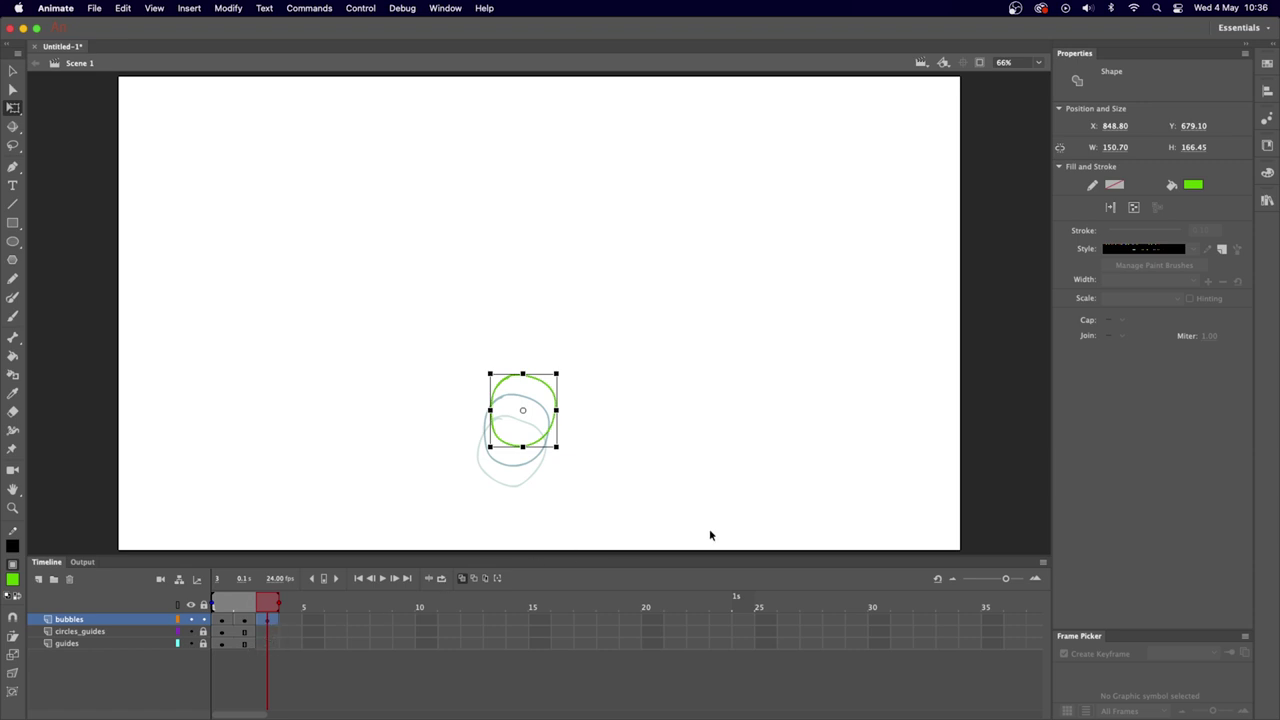
Extend the circles_guides and guides layers to frame 24 by inserting frames.
{"action": "left_click", "coordinate": [253, 631]}
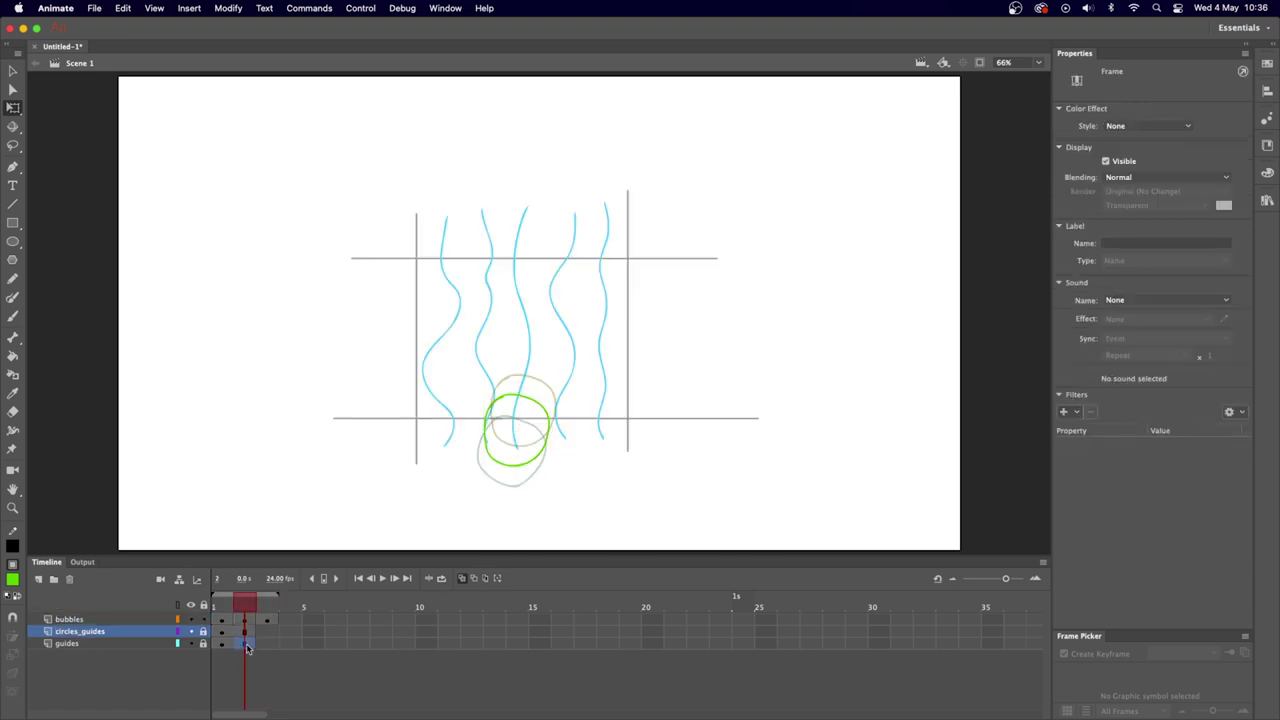
{"action": "left_click", "coordinate": [246, 643]}
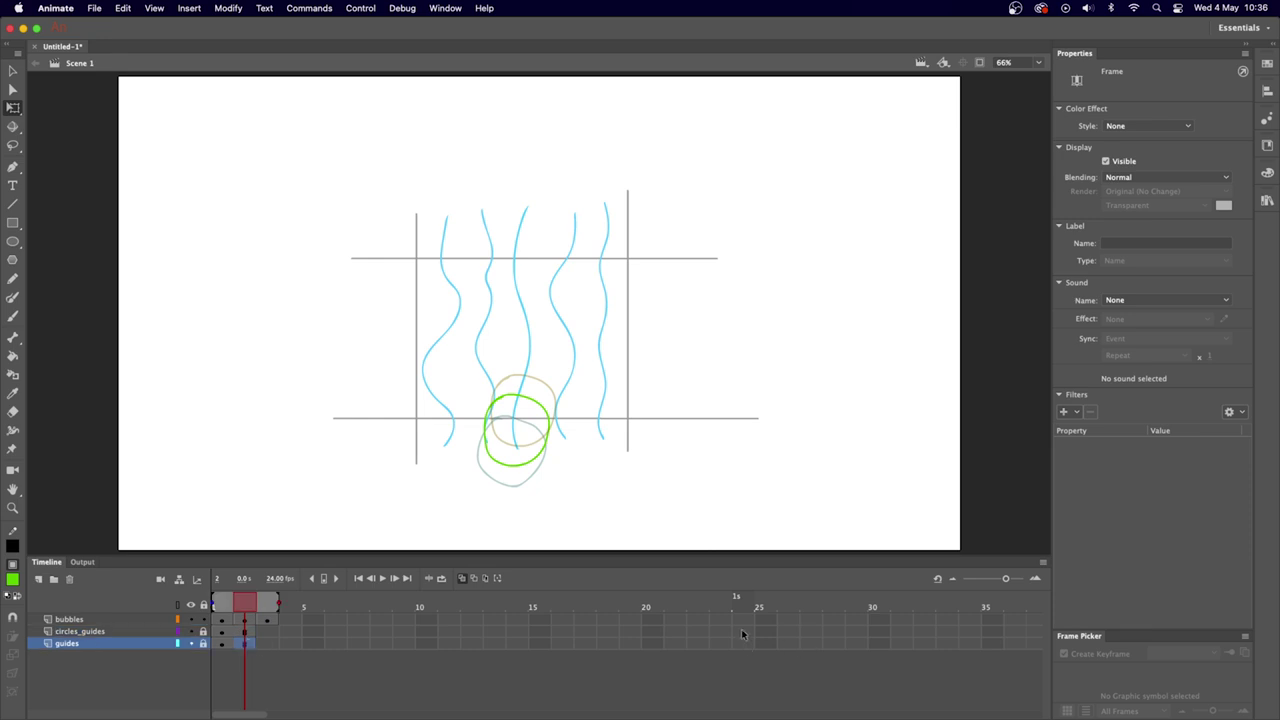
{"action": "left_click_drag", "start_coordinate": [741, 629], "coordinate": [750, 655]}
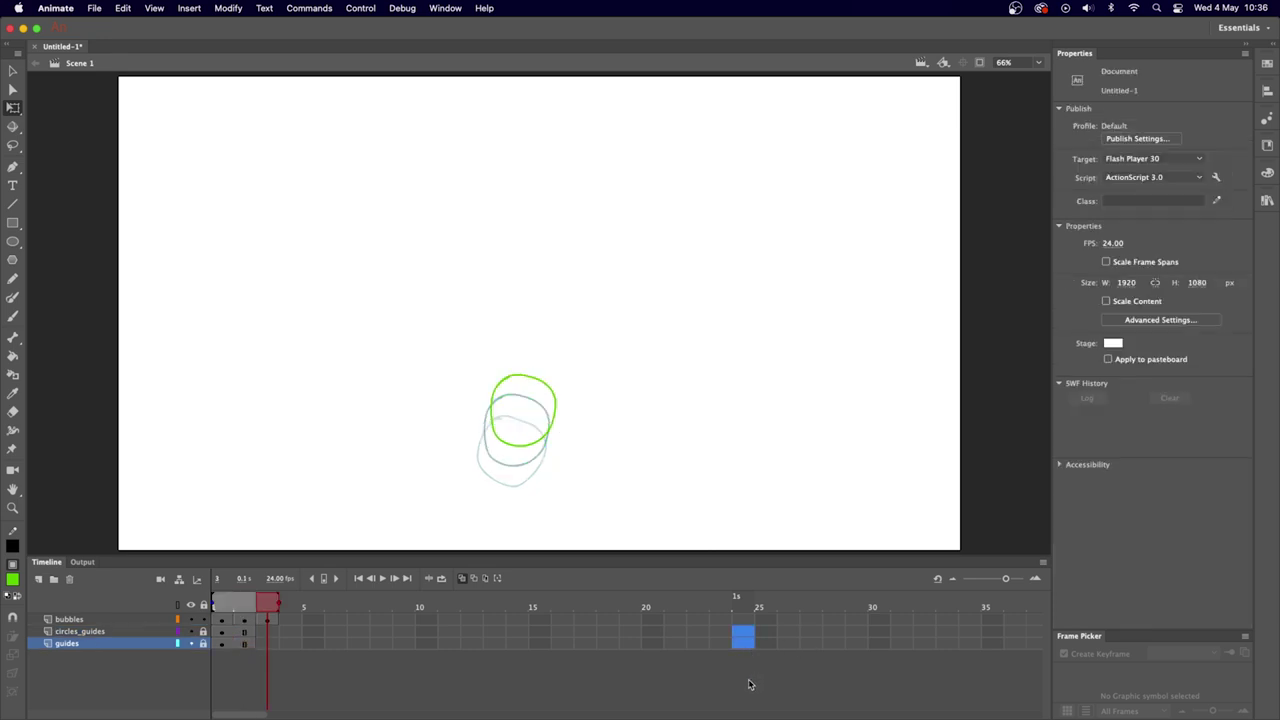
{"action": "right_click", "coordinate": [752, 639]}
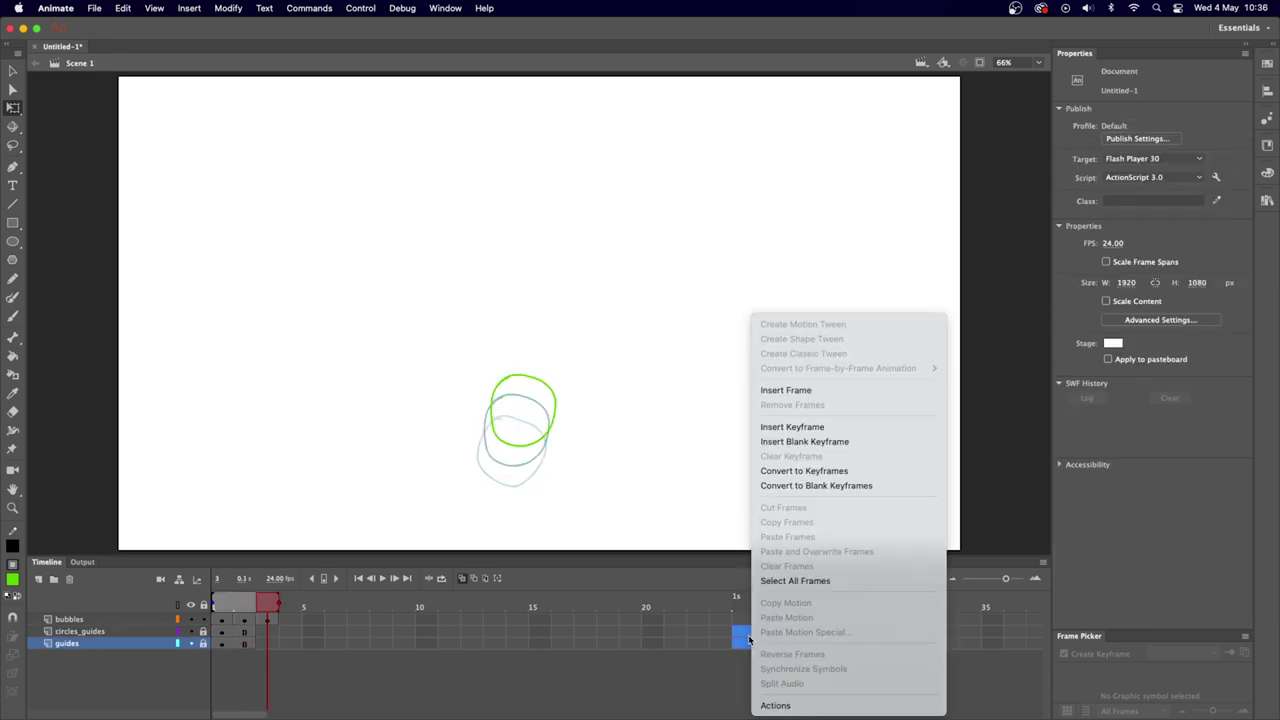
{"action": "left_click", "coordinate": [824, 390]}
{"action": "left_click", "coordinate": [254, 609]}
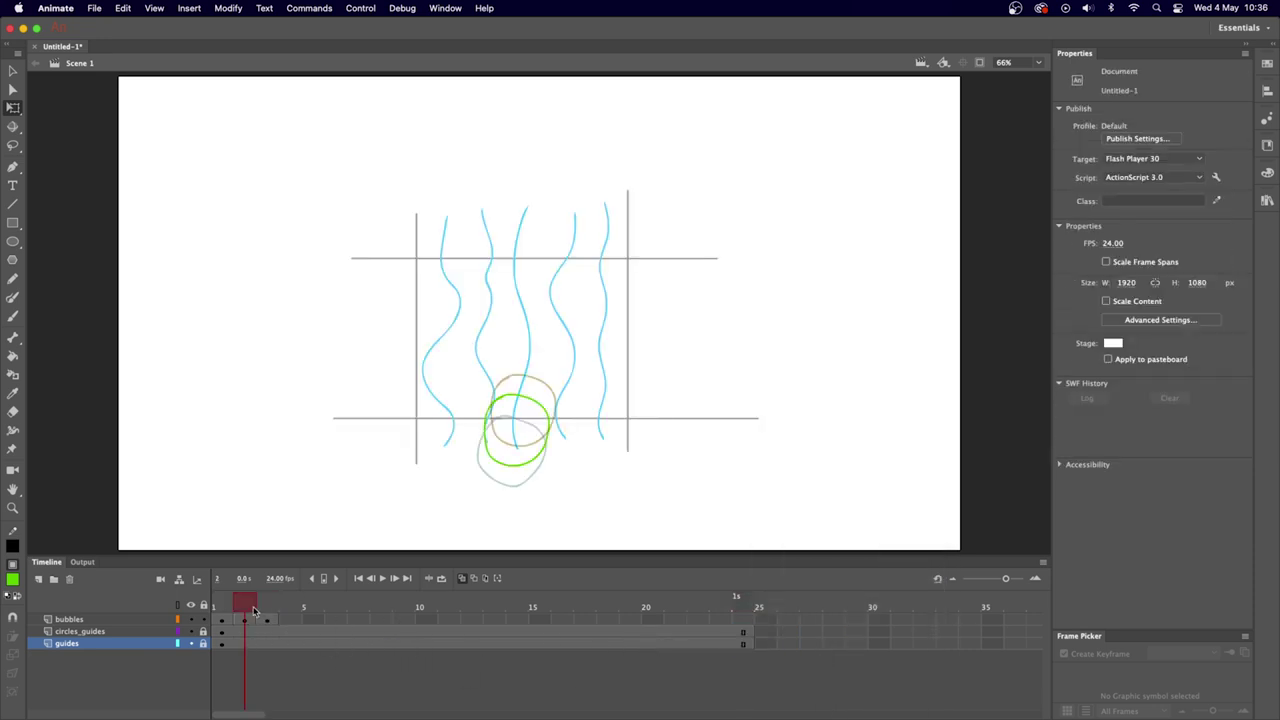
{"action": "left_click", "coordinate": [272, 609]}
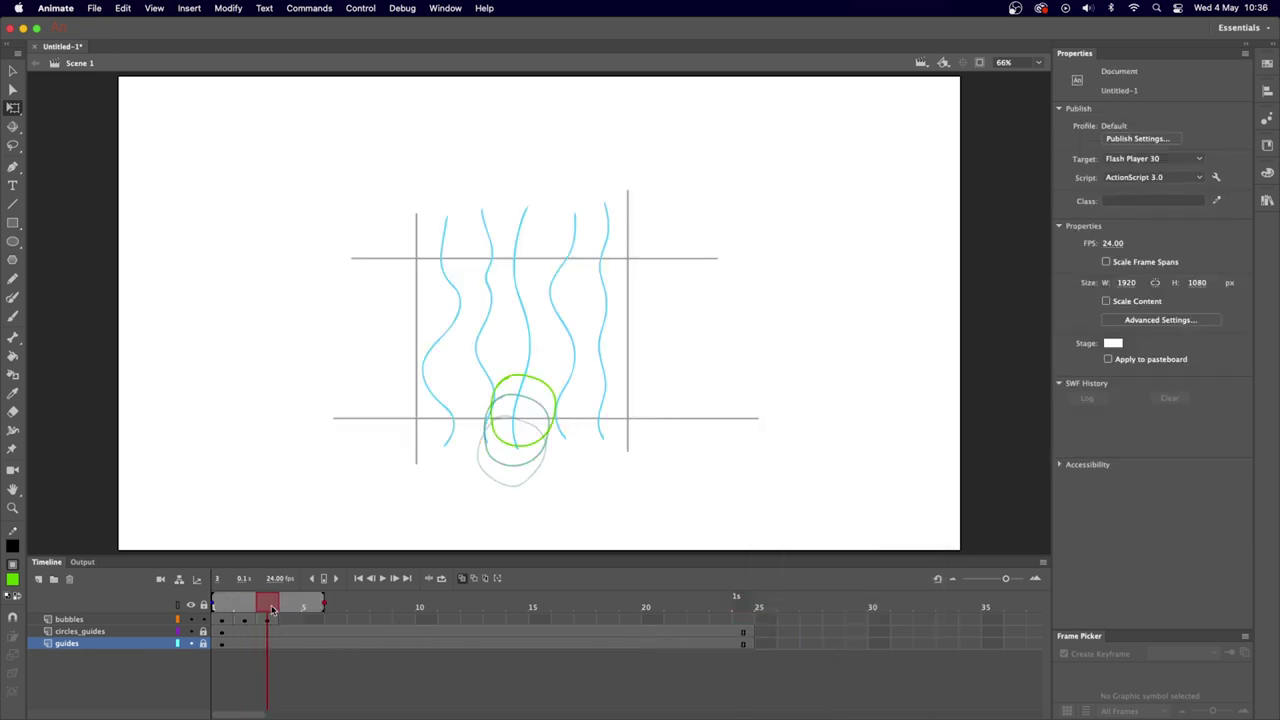
Add keyframes up to frame 7 on the bubbles layer, moving the circle progressively higher along the middle wavy line.
{"action": "left_click", "coordinate": [268, 620]}
{"action": "left_click", "coordinate": [289, 620]}
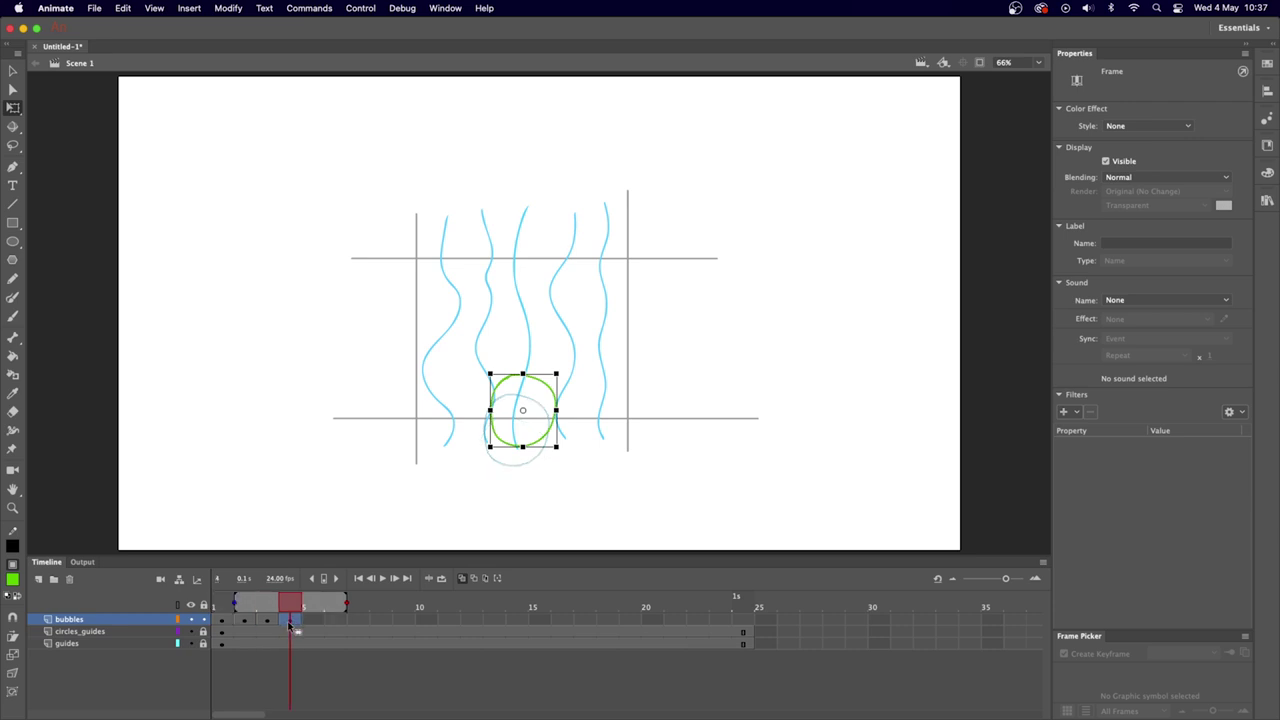
{"action": "key", "text": "v"}
{"action": "left_click_drag", "start_coordinate": [551, 394], "coordinate": [556, 316]}
{"action": "key", "text": "F6"}
{"action": "key", "text": "F6"}
{"action": "key", "text": "F6"}
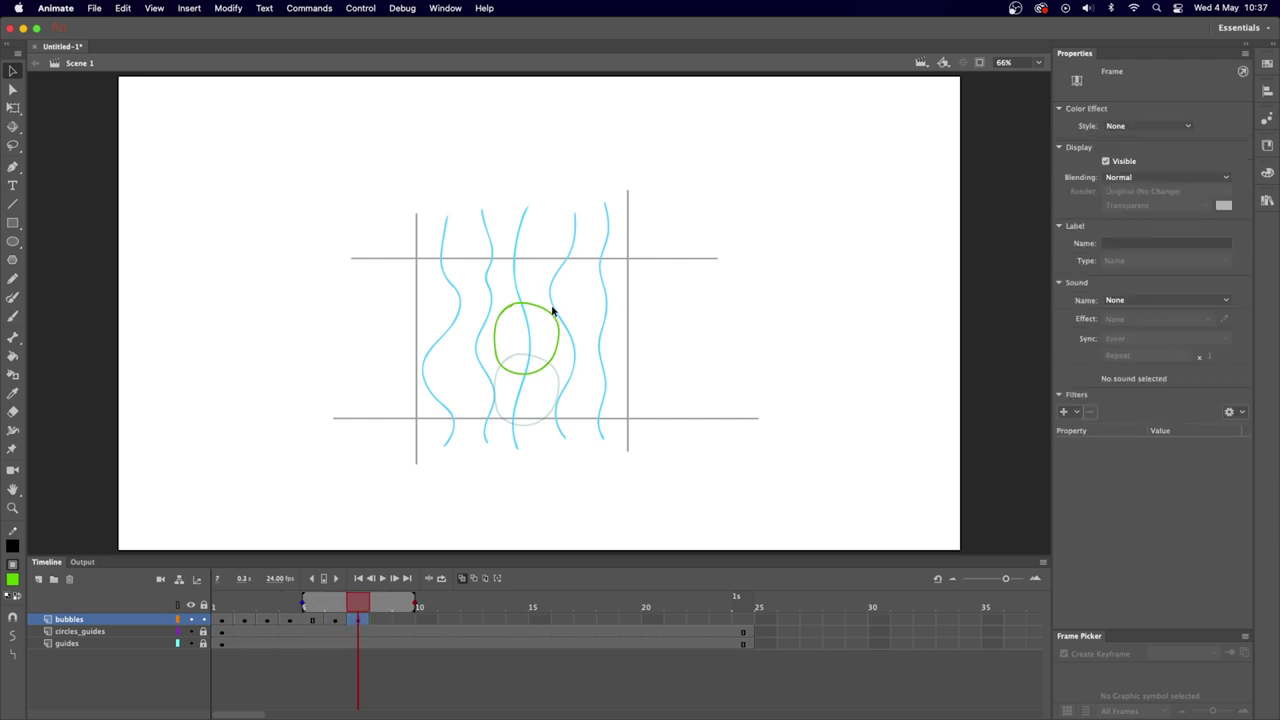
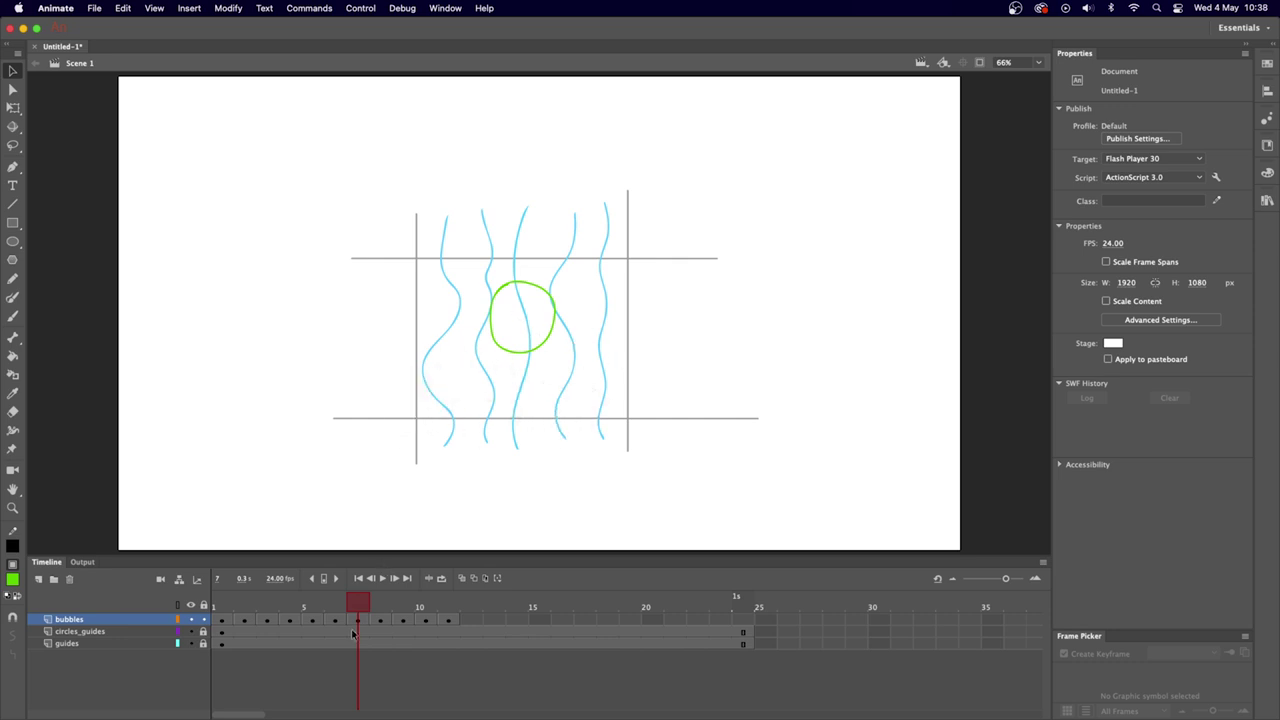
Brush a second, larger green circle in frame 3 of the bubbles layer, at the lower end of the rightmost wavy line.
{"action": "left_click_drag", "start_coordinate": [360, 610], "coordinate": [266, 616]}
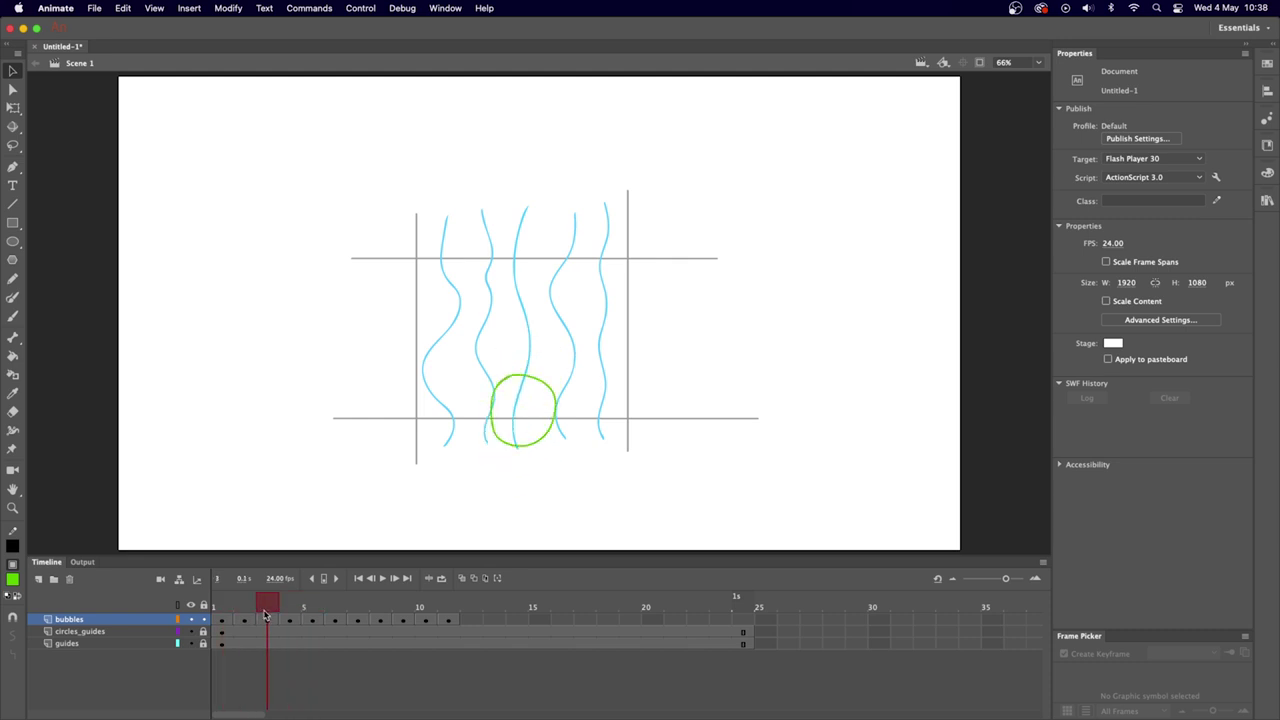
{"action": "key", "text": "b"}
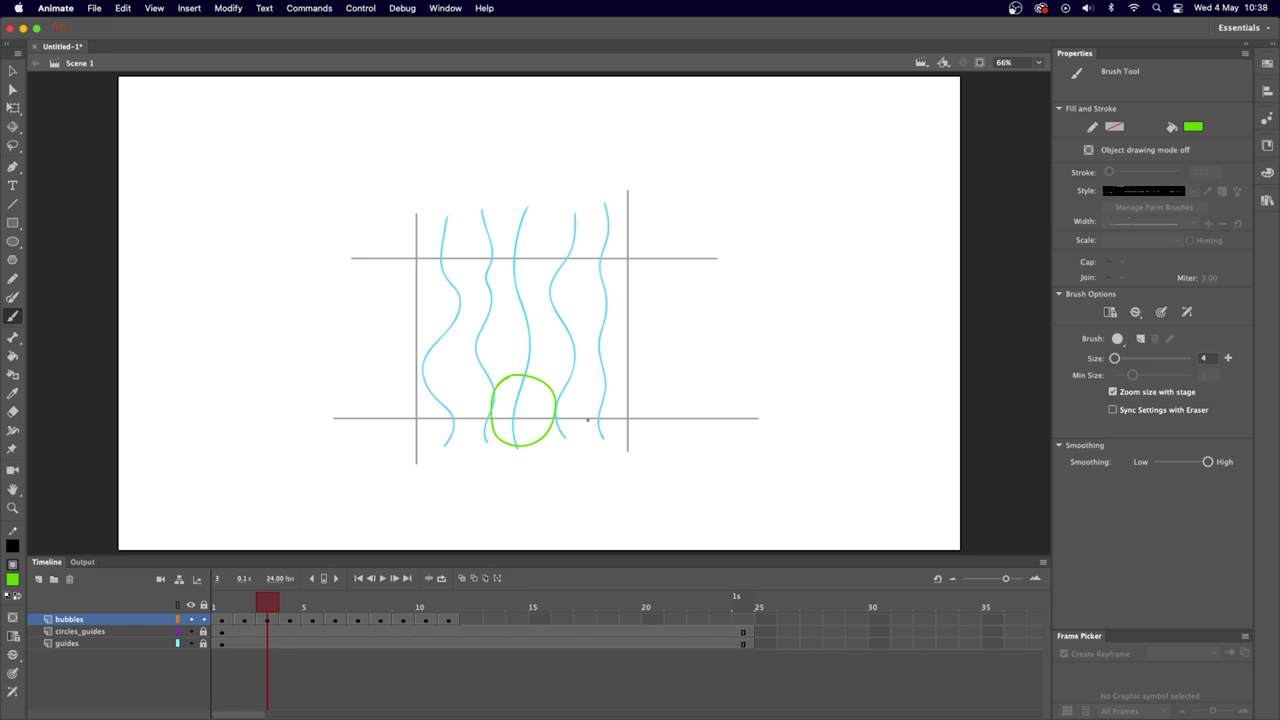
{"action": "mouse_move", "coordinate": [572, 421]}
{"action": "left_mouse_down"}
{"action": "mouse_move", "coordinate": [564, 480]}
{"action": "mouse_move", "coordinate": [587, 494]}
{"action": "mouse_move", "coordinate": [623, 482]}
{"action": "mouse_move", "coordinate": [616, 424]}
{"action": "left_mouse_up"}
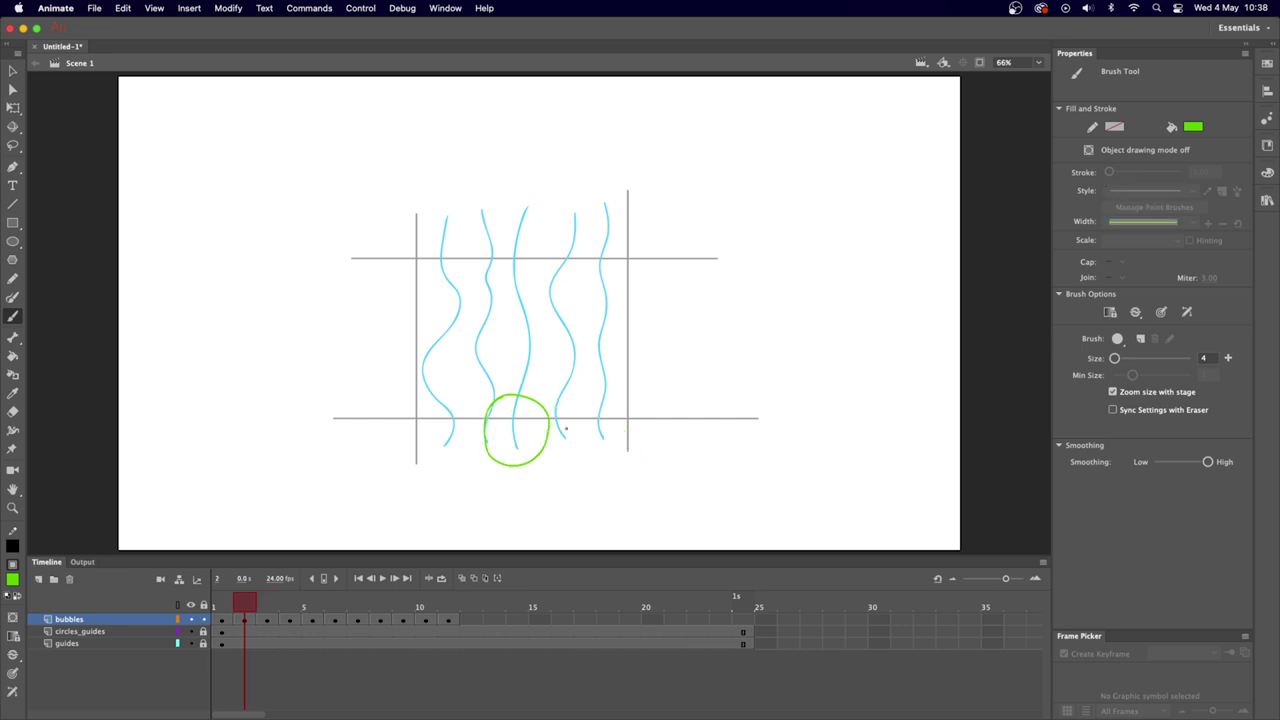
Step back and forth through the first frames of the bubbles layer to compare the circles' positions along their paths.
{"action": "key", "text": "comma"}
{"action": "key", "text": "comma"}
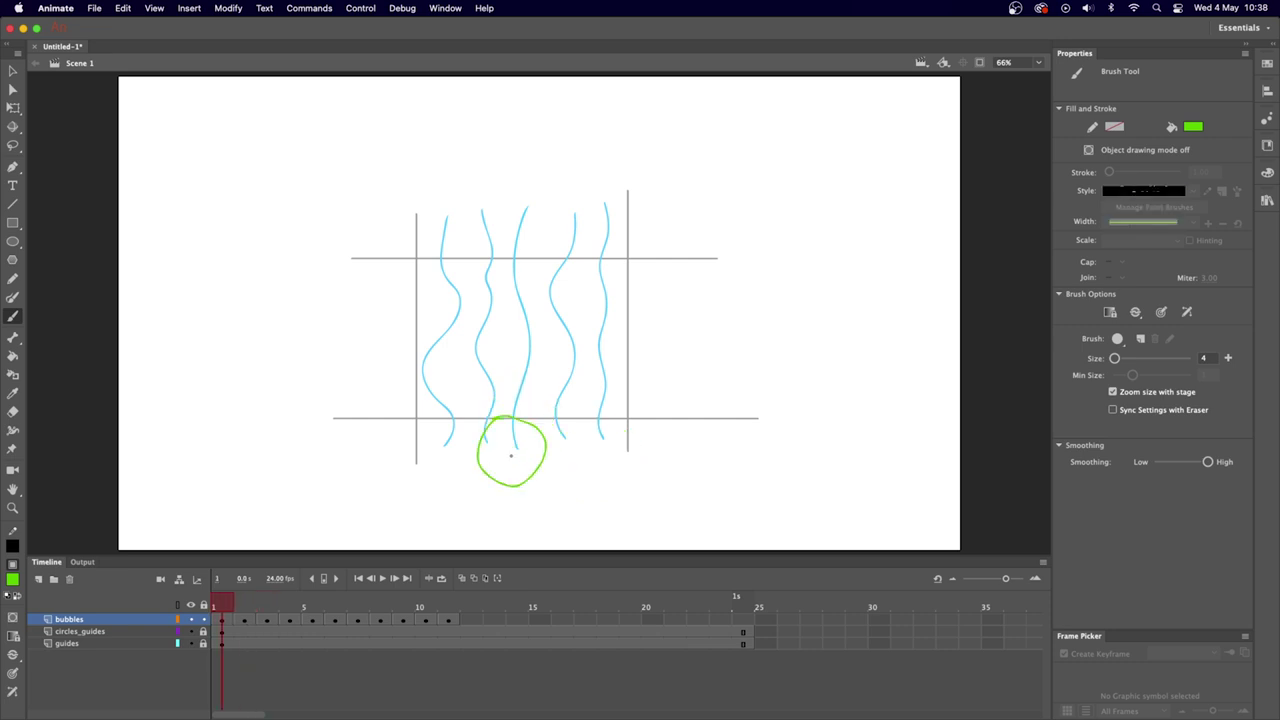
{"action": "key", "text": "period"}
{"action": "key", "text": "period"}
{"action": "key", "text": "period"}
{"action": "key", "text": "period"}
{"action": "key", "text": "comma"}
{"action": "key", "text": "comma"}
{"action": "key", "text": "comma"}
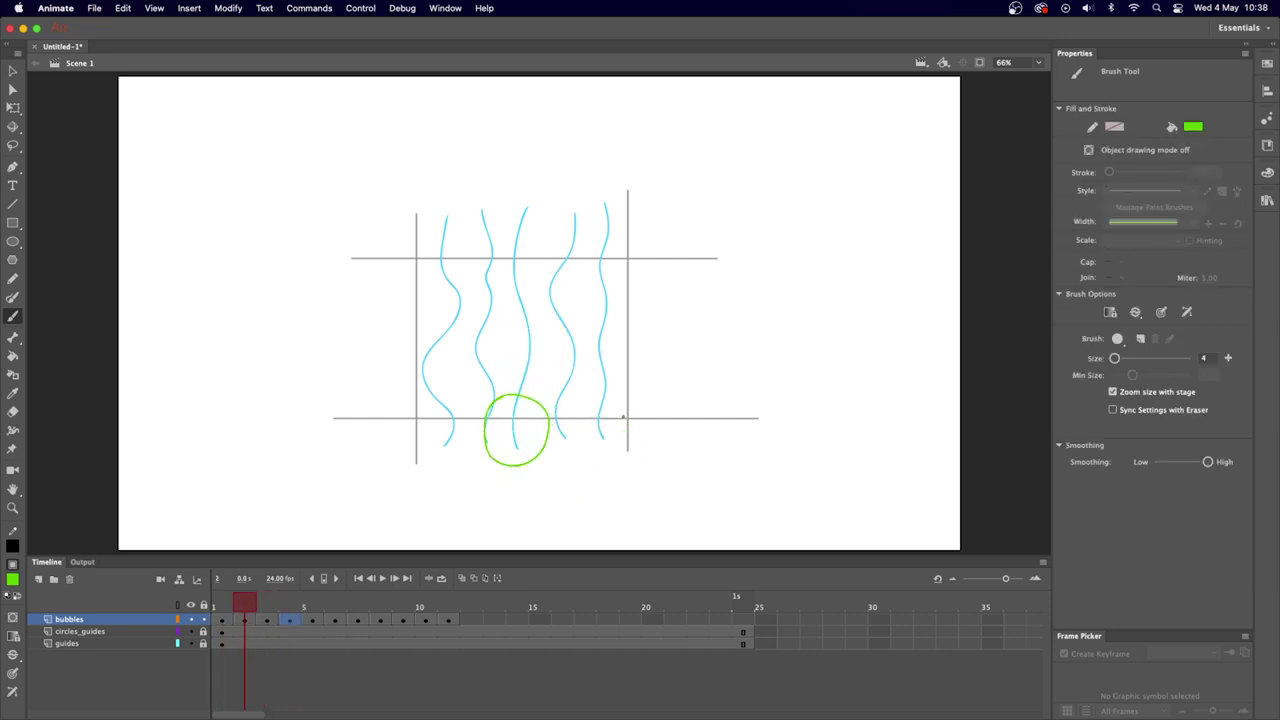
{"action": "key", "text": "period"}
{"action": "key", "text": "period"}
{"action": "key", "text": "period"}
{"action": "key", "text": "period"}
{"action": "key", "text": "period"}
{"action": "key", "text": "period"}
{"action": "key", "text": "comma"}
{"action": "key", "text": "comma"}
{"action": "key", "text": "comma"}
{"action": "key", "text": "comma"}
{"action": "key", "text": "comma"}
{"action": "key", "text": "comma"}
{"action": "key", "text": "period"}
{"action": "key", "text": "comma"}
{"action": "key", "text": "period"}
{"action": "key", "text": "comma"}
{"action": "key", "text": "period"}
{"action": "key", "text": "period"}
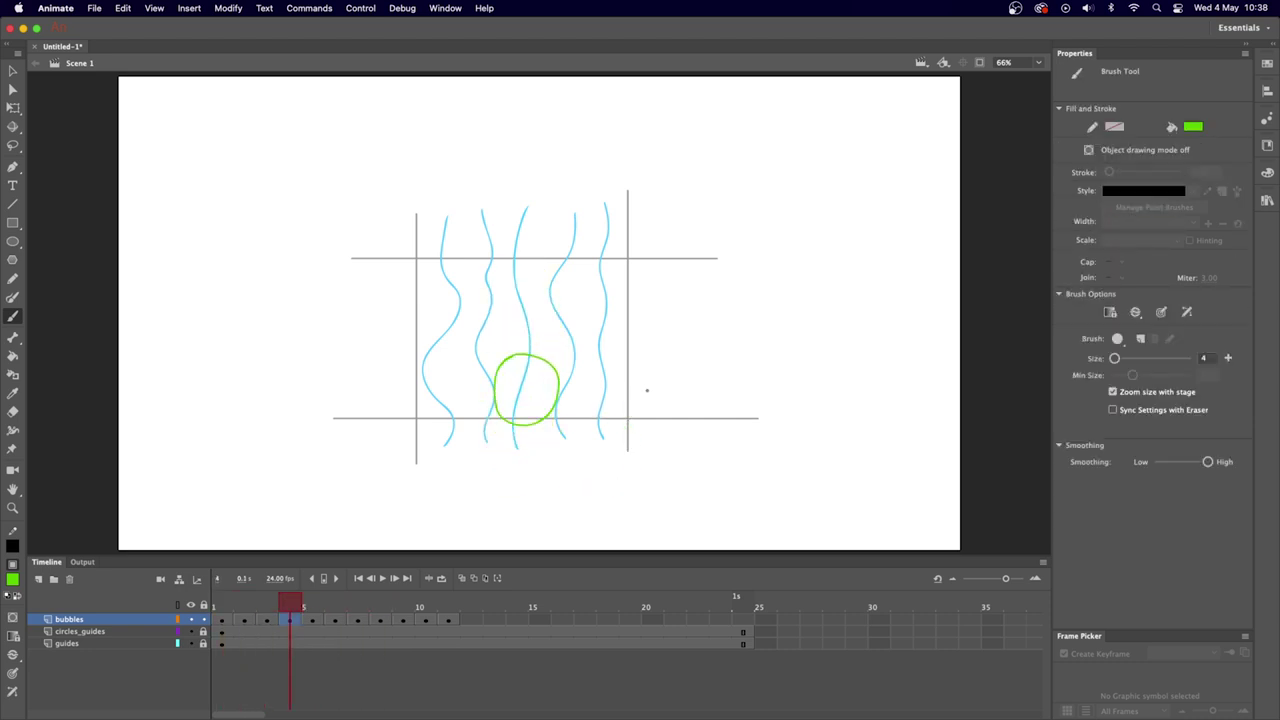
{"action": "key", "text": "comma"}
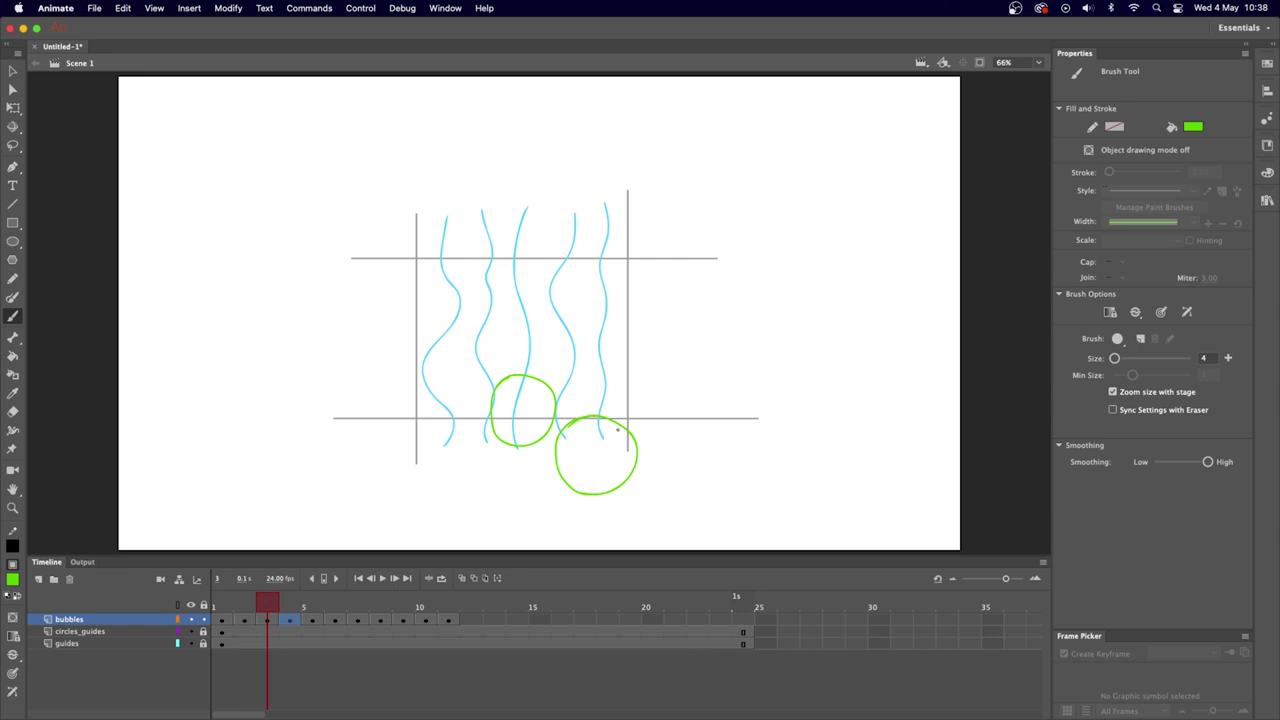
{"action": "key", "text": "period"}
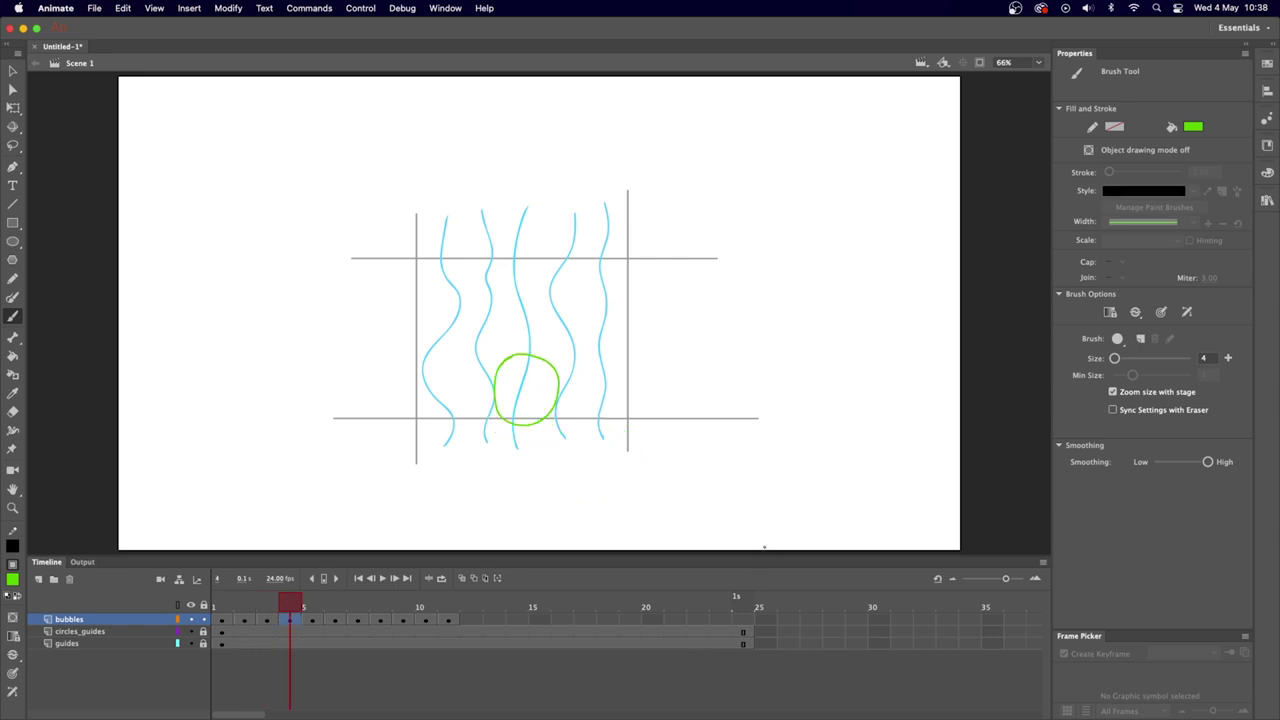
Turn on Onion Skin and brush the larger circle in frames 4 to 11, rising progressively along the rightmost wavy line.
{"action": "left_click", "coordinate": [462, 578]}
{"action": "mouse_move", "coordinate": [579, 398]}
{"action": "left_mouse_down"}
{"action": "mouse_move", "coordinate": [560, 437]}
{"action": "mouse_move", "coordinate": [574, 468]}
{"action": "mouse_move", "coordinate": [609, 473]}
{"action": "mouse_move", "coordinate": [633, 455]}
{"action": "mouse_move", "coordinate": [627, 408]}
{"action": "mouse_move", "coordinate": [578, 382]}
{"action": "mouse_move", "coordinate": [560, 420]}
{"action": "mouse_move", "coordinate": [584, 454]}
{"action": "mouse_move", "coordinate": [633, 446]}
{"action": "mouse_move", "coordinate": [640, 397]}
{"action": "mouse_move", "coordinate": [599, 374]}
{"action": "mouse_move", "coordinate": [570, 381]}
{"action": "mouse_move", "coordinate": [574, 371]}
{"action": "mouse_move", "coordinate": [568, 419]}
{"action": "mouse_move", "coordinate": [603, 441]}
{"action": "mouse_move", "coordinate": [641, 425]}
{"action": "mouse_move", "coordinate": [642, 377]}
{"action": "mouse_move", "coordinate": [584, 353]}
{"action": "mouse_move", "coordinate": [591, 414]}
{"action": "mouse_move", "coordinate": [639, 401]}
{"action": "mouse_move", "coordinate": [628, 351]}
{"action": "mouse_move", "coordinate": [571, 358]}
{"action": "mouse_move", "coordinate": [602, 404]}
{"action": "mouse_move", "coordinate": [644, 375]}
{"action": "mouse_move", "coordinate": [612, 332]}
{"action": "mouse_move", "coordinate": [573, 363]}
{"action": "mouse_move", "coordinate": [636, 371]}
{"action": "mouse_move", "coordinate": [630, 320]}
{"action": "mouse_move", "coordinate": [573, 298]}
{"action": "mouse_move", "coordinate": [576, 357]}
{"action": "mouse_move", "coordinate": [639, 352]}
{"action": "mouse_move", "coordinate": [623, 293]}
{"action": "mouse_move", "coordinate": [573, 293]}
{"action": "mouse_move", "coordinate": [605, 350]}
{"action": "mouse_move", "coordinate": [656, 311]}
{"action": "mouse_move", "coordinate": [586, 272]}
{"action": "left_mouse_up"}
{"action": "key", "text": "period"}
{"action": "key", "text": "period"}
{"action": "key", "text": "period"}
{"action": "key", "text": "period"}
{"action": "key", "text": "period"}
{"action": "key", "text": "period"}
{"action": "key", "text": "period"}
{"action": "key", "text": "period"}
{"action": "key", "text": "comma"}
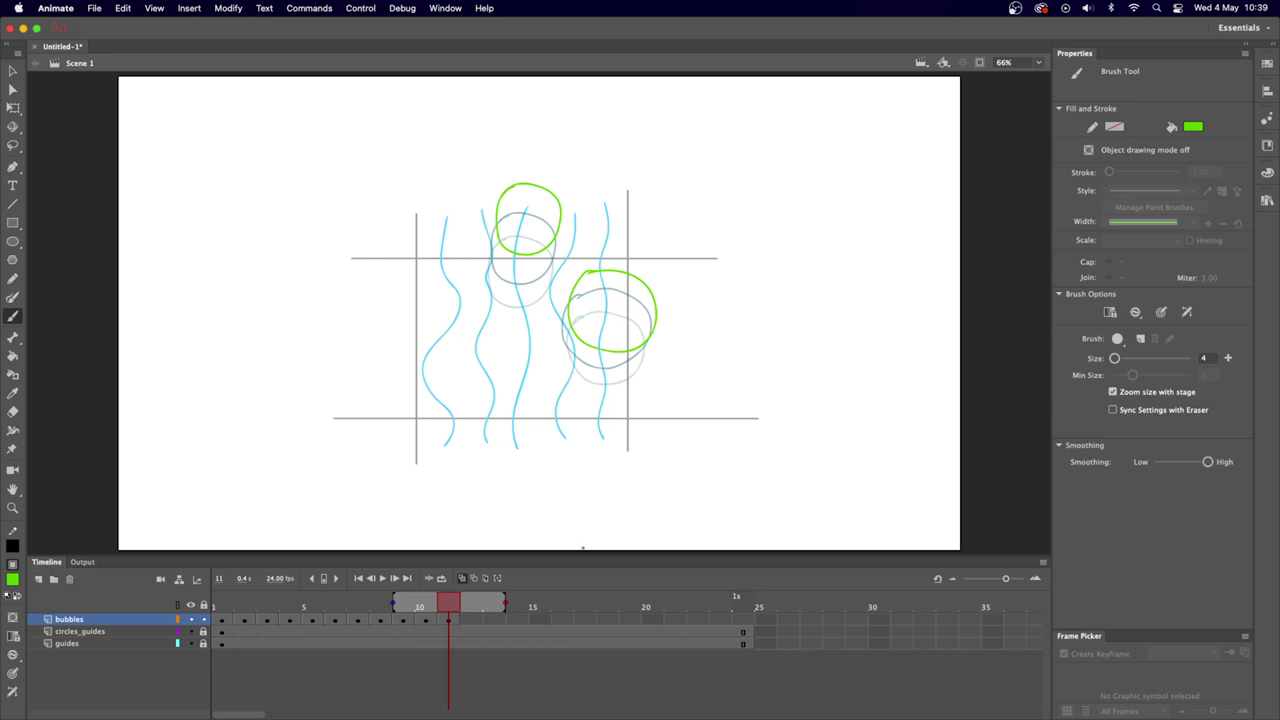
Continue the bubbles layer through frame 17, brushing the larger circle progressively higher to the upper end of the rightmost wavy line.
{"action": "key", "text": "period"}
{"action": "mouse_move", "coordinate": [587, 259]}
{"action": "left_mouse_down"}
{"action": "mouse_move", "coordinate": [585, 326]}
{"action": "mouse_move", "coordinate": [639, 329]}
{"action": "mouse_move", "coordinate": [638, 263]}
{"action": "mouse_move", "coordinate": [579, 300]}
{"action": "mouse_move", "coordinate": [587, 228]}
{"action": "mouse_move", "coordinate": [583, 287]}
{"action": "mouse_move", "coordinate": [642, 296]}
{"action": "mouse_move", "coordinate": [642, 232]}
{"action": "mouse_move", "coordinate": [579, 229]}
{"action": "mouse_move", "coordinate": [584, 216]}
{"action": "mouse_move", "coordinate": [594, 279]}
{"action": "mouse_move", "coordinate": [663, 257]}
{"action": "mouse_move", "coordinate": [632, 210]}
{"action": "mouse_move", "coordinate": [592, 195]}
{"action": "mouse_move", "coordinate": [574, 245]}
{"action": "mouse_move", "coordinate": [646, 249]}
{"action": "mouse_move", "coordinate": [622, 189]}
{"action": "mouse_move", "coordinate": [584, 188]}
{"action": "mouse_move", "coordinate": [568, 218]}
{"action": "mouse_move", "coordinate": [639, 234]}
{"action": "mouse_move", "coordinate": [616, 179]}
{"action": "mouse_move", "coordinate": [582, 182]}
{"action": "left_mouse_up"}
{"action": "key", "text": "period"}
{"action": "key", "text": "period"}
{"action": "key", "text": "period"}
{"action": "key", "text": "period"}
{"action": "key", "text": "period"}
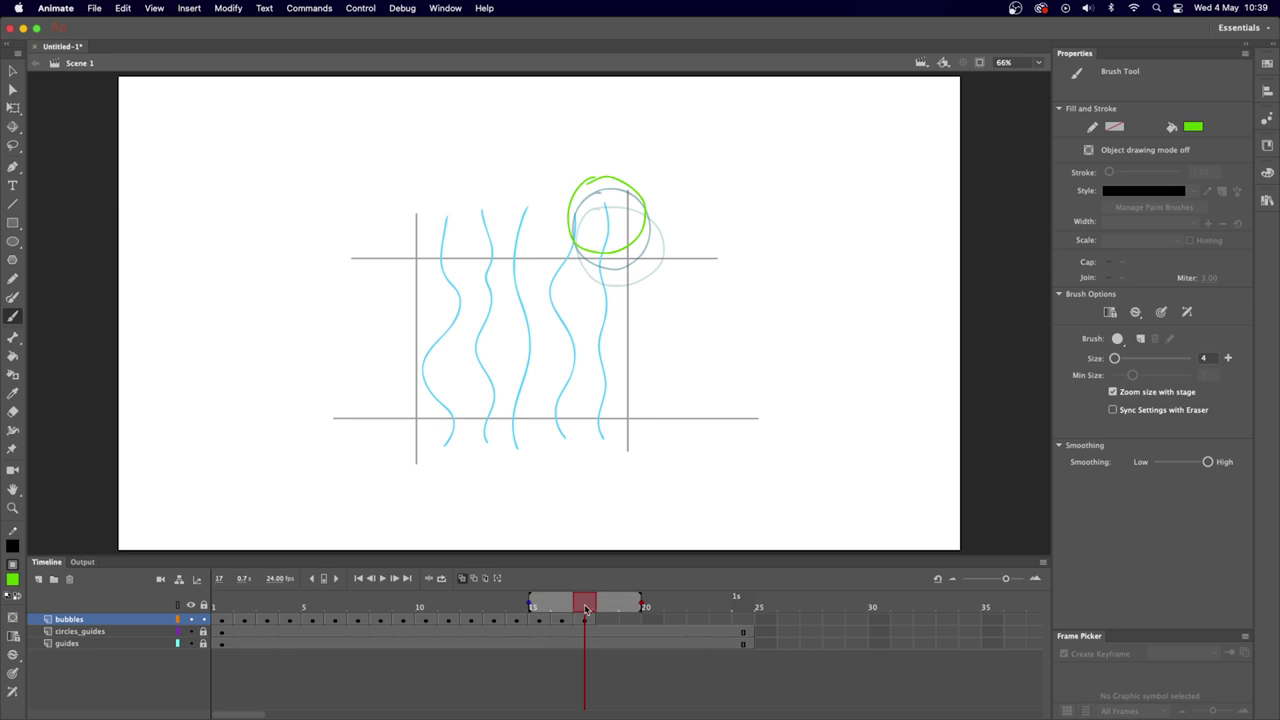
Brush a green circle in frame 6 of the bubbles layer, around the lower end of the leftmost wavy line.
{"action": "left_click_drag", "start_coordinate": [586, 609], "coordinate": [313, 600]}
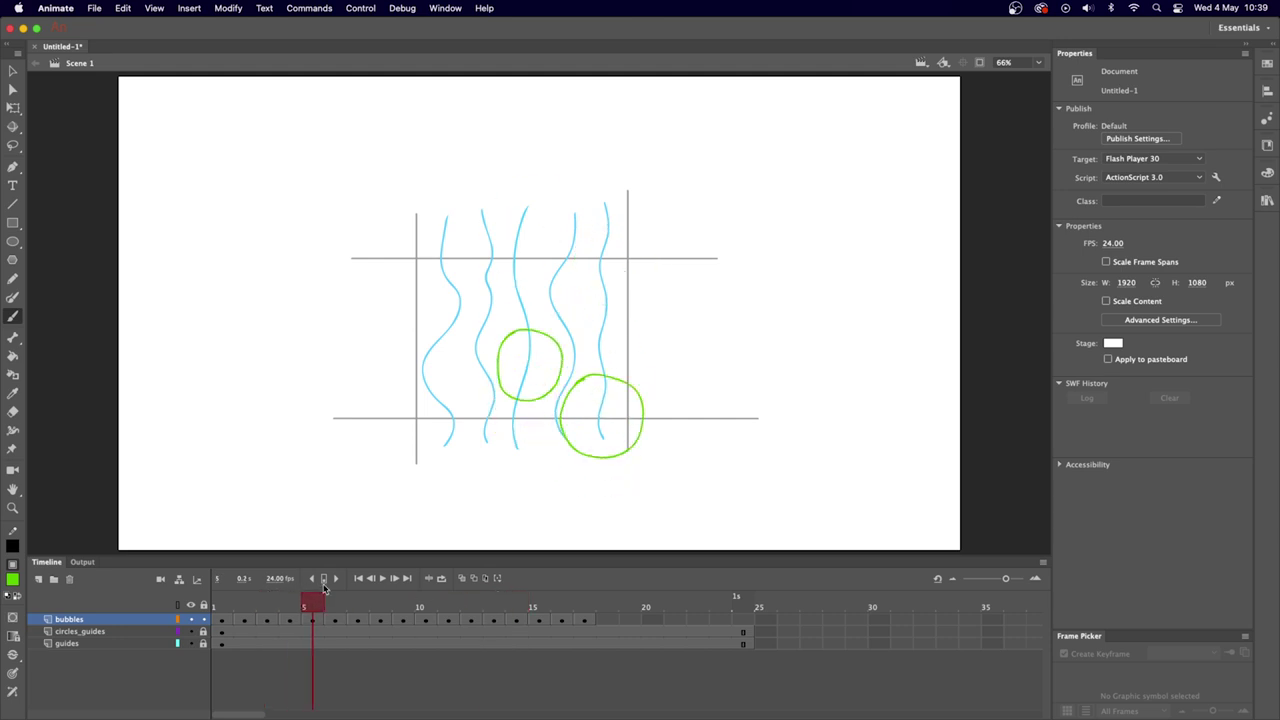
{"action": "left_click", "coordinate": [336, 582]}
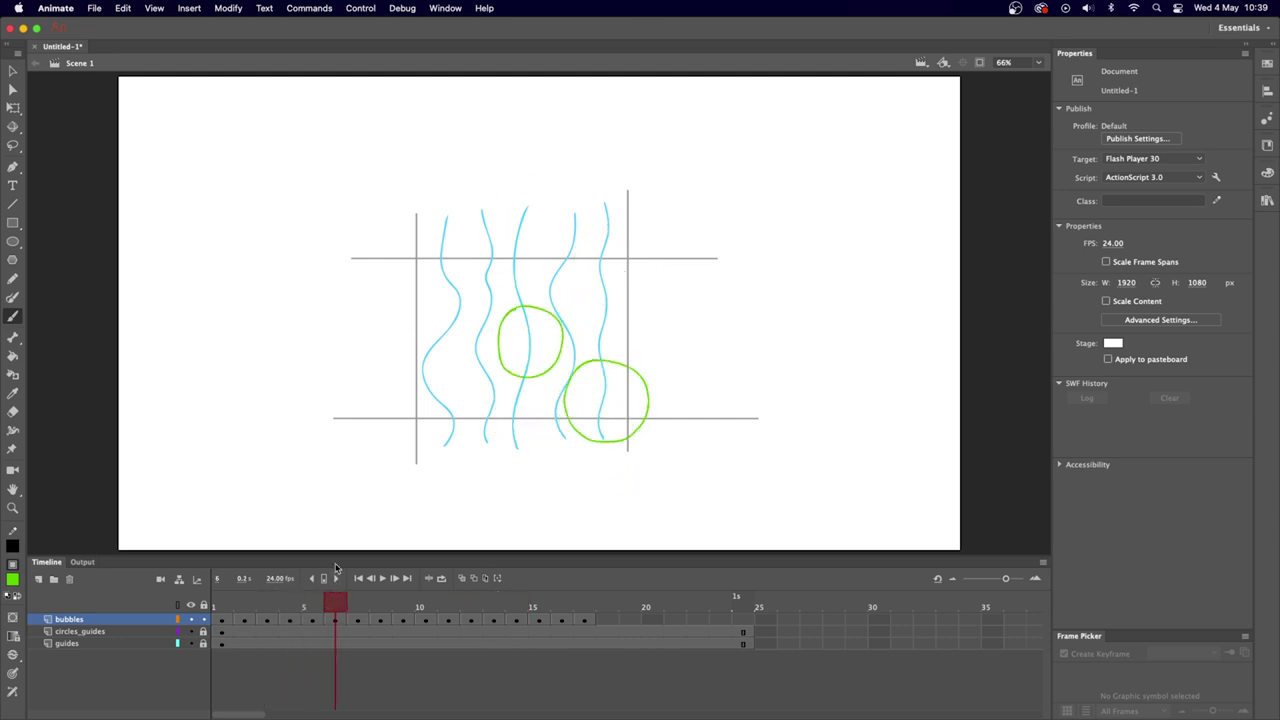
{"action": "left_click", "coordinate": [337, 622]}
{"action": "left_click", "coordinate": [444, 421]}
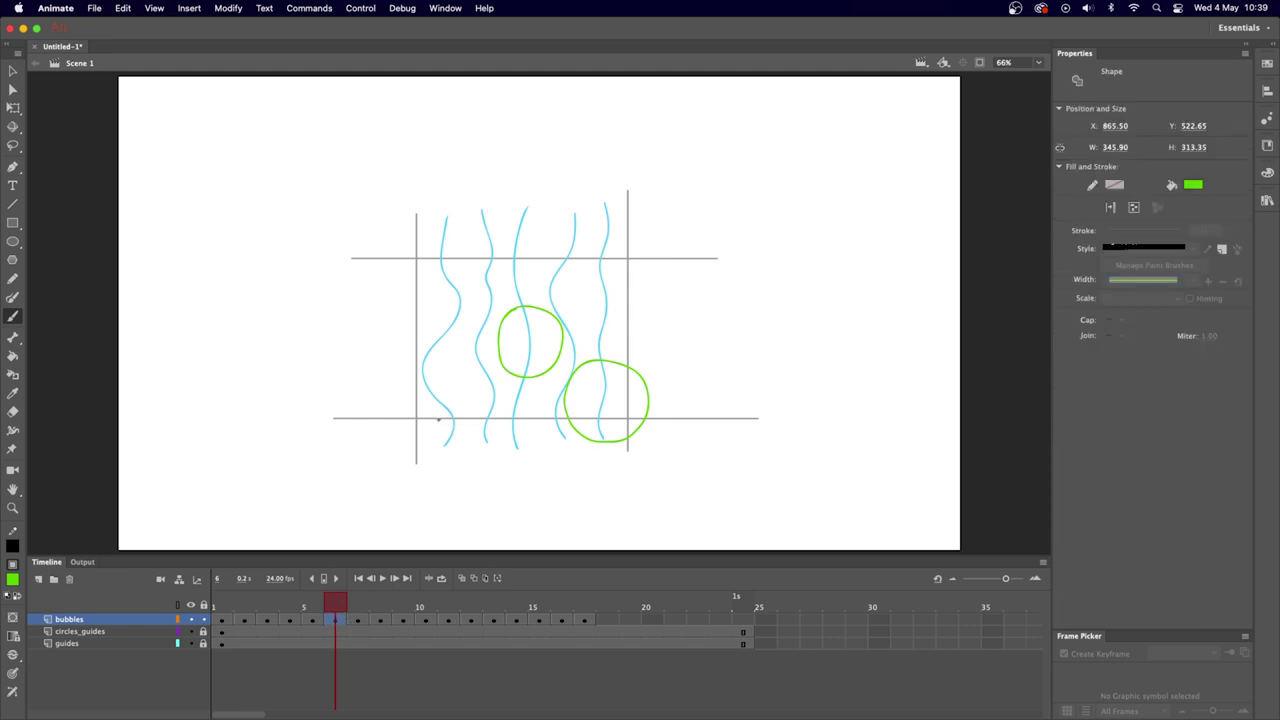
{"action": "mouse_move", "coordinate": [420, 467]}
{"action": "left_mouse_down"}
{"action": "mouse_move", "coordinate": [490, 456]}
{"action": "mouse_move", "coordinate": [428, 421]}
{"action": "left_mouse_up"}
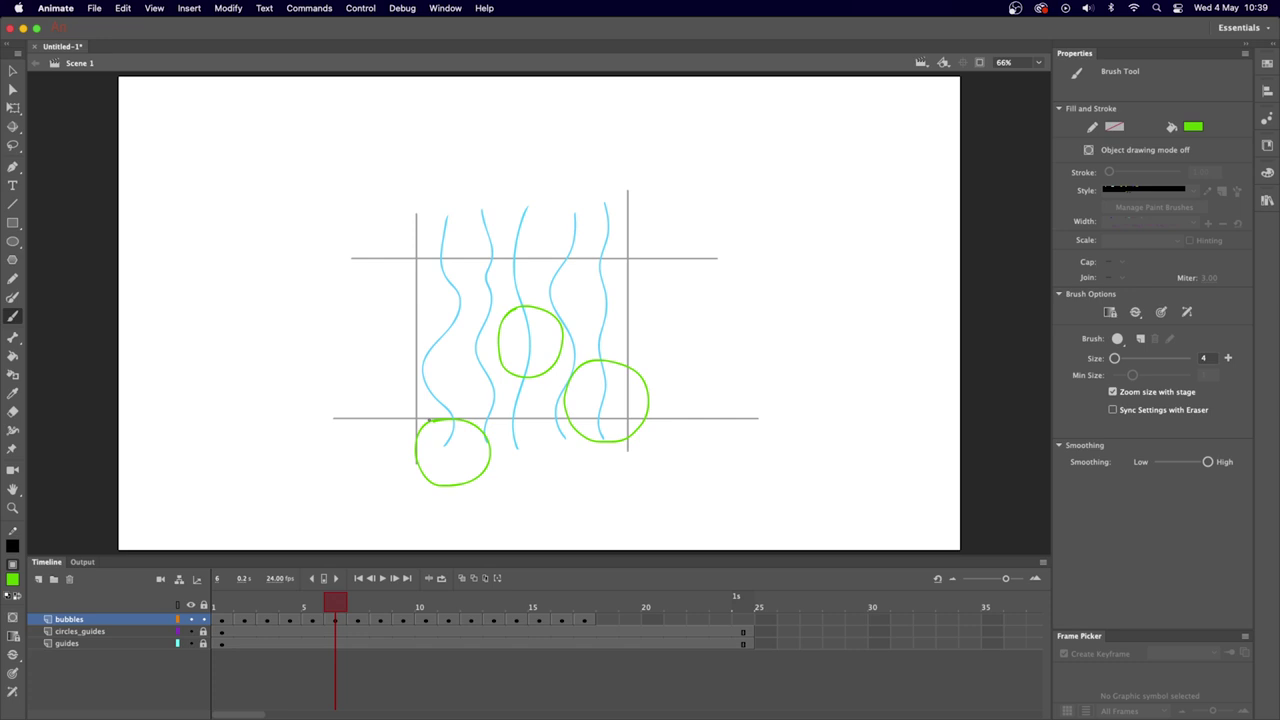
Play back the animation to review the rising bubbles, and go to frame 24 of the guides layer.
{"action": "left_click", "coordinate": [743, 610]}
{"action": "key", "text": "Return"}
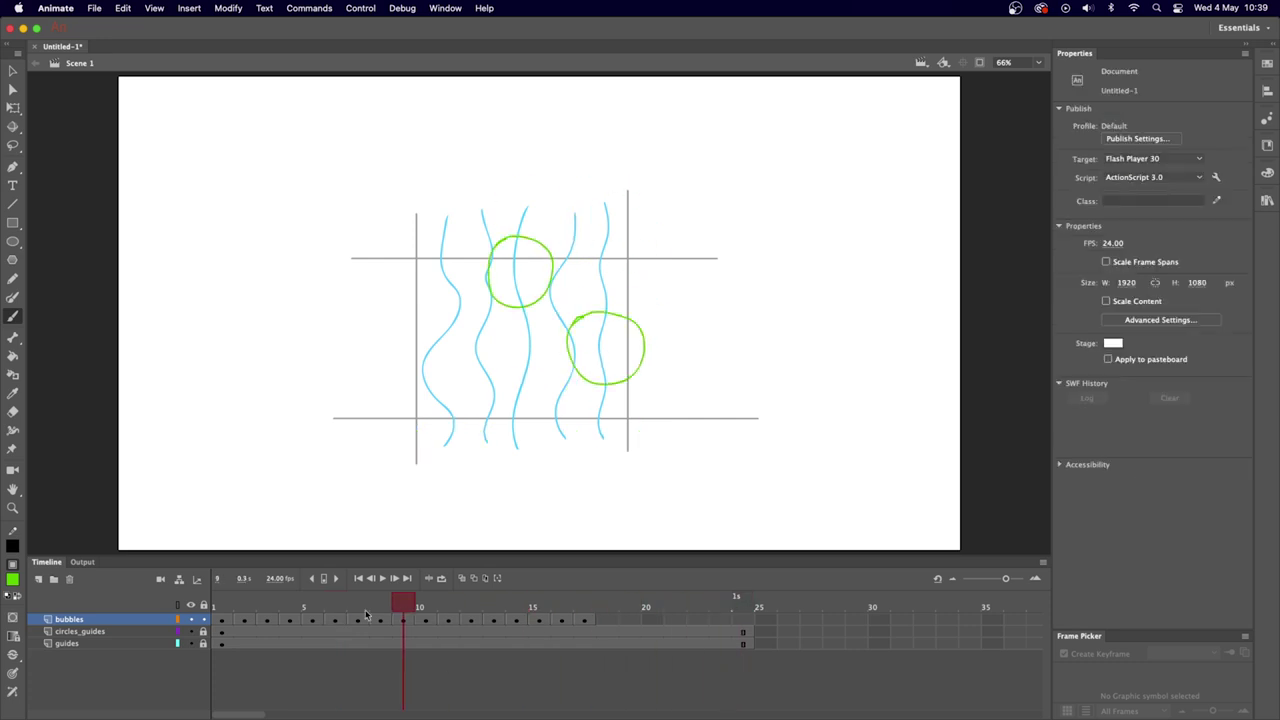
{"action": "left_click", "coordinate": [744, 643]}
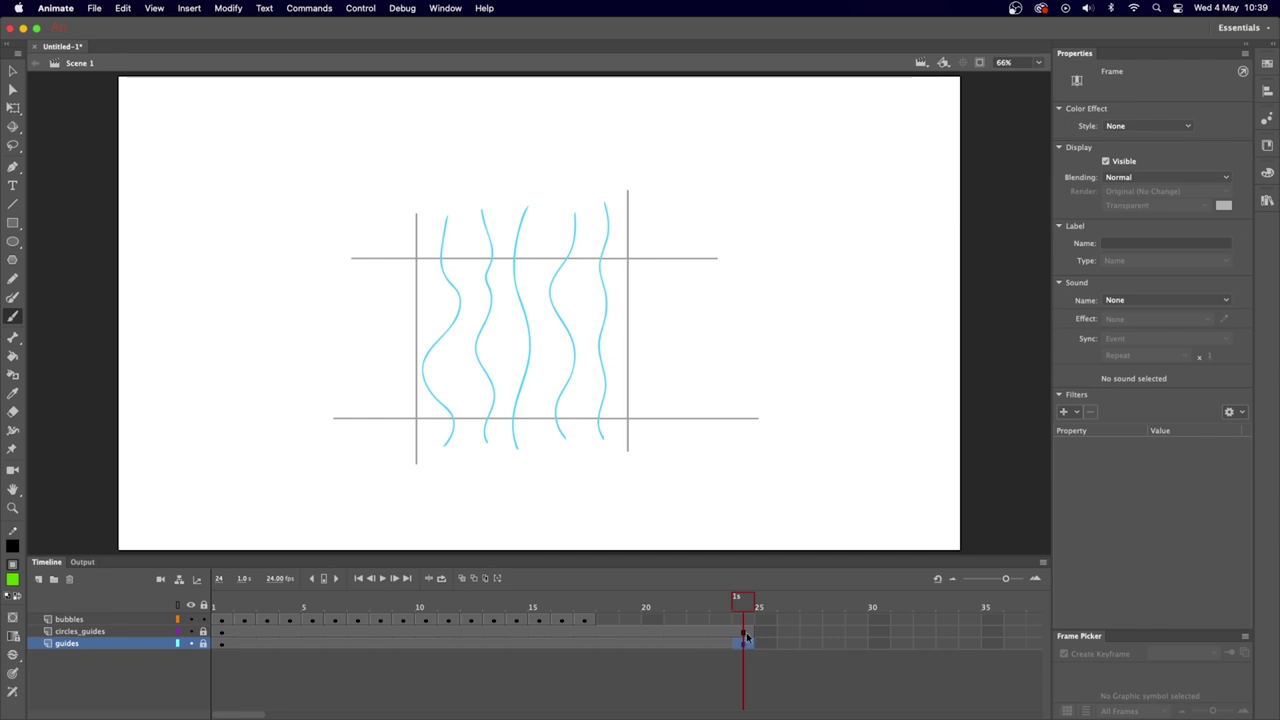
With Onion Skin on, brush the leftmost bubble in frames 7 to 20 of the bubbles layer, rising along the leftmost wavy line.
{"action": "left_click_drag", "start_coordinate": [745, 606], "coordinate": [362, 612]}
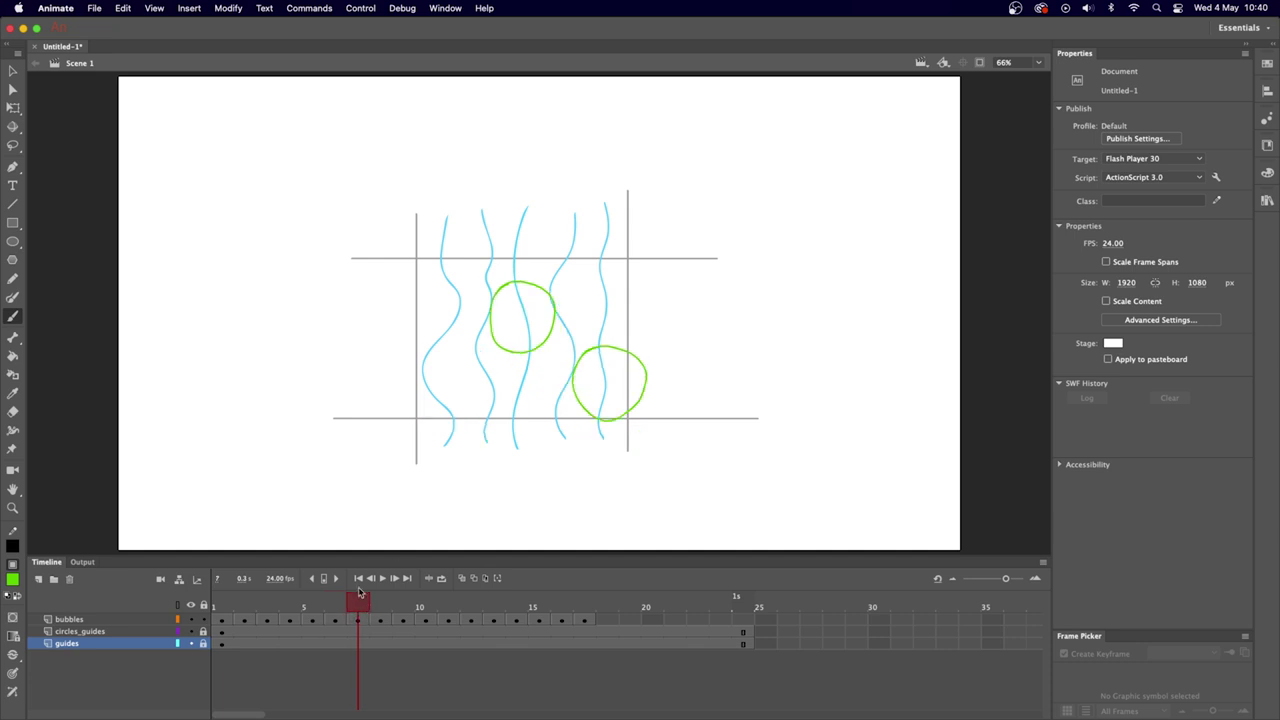
{"action": "left_click", "coordinate": [462, 578]}
{"action": "left_click", "coordinate": [360, 621]}
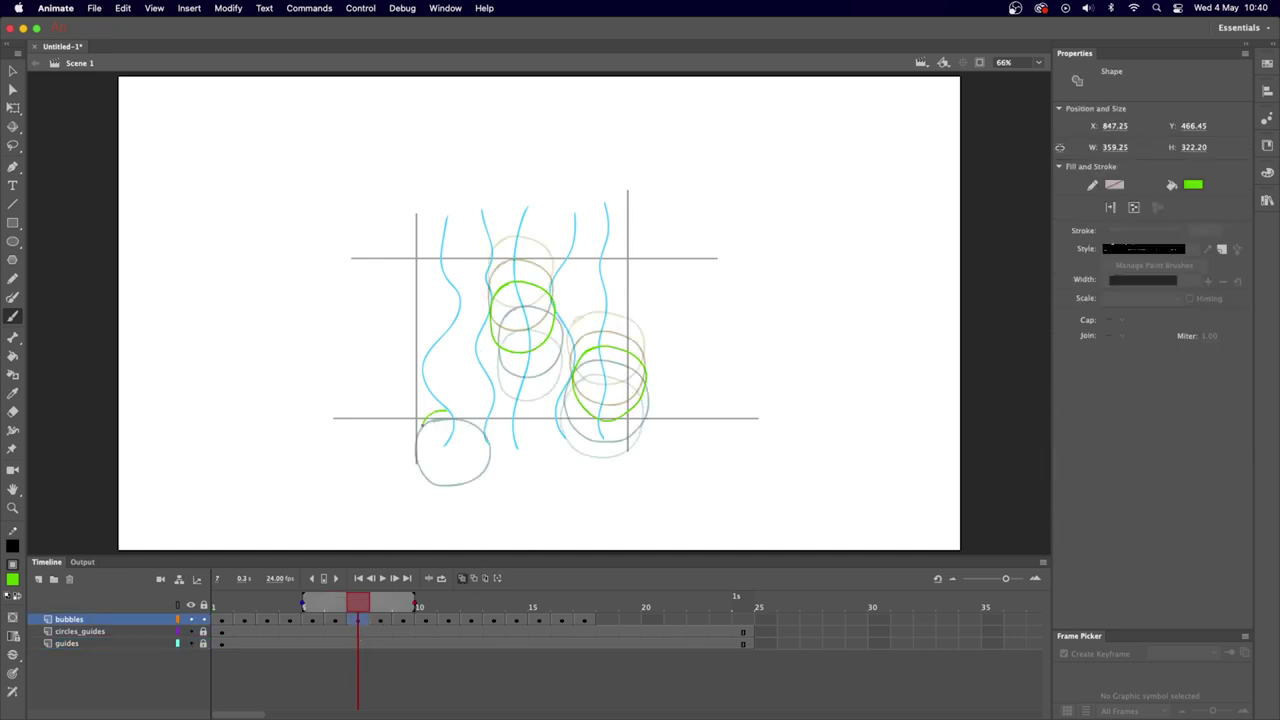
{"action": "mouse_move", "coordinate": [452, 410]}
{"action": "left_mouse_down"}
{"action": "mouse_move", "coordinate": [466, 452]}
{"action": "mouse_move", "coordinate": [470, 398]}
{"action": "mouse_move", "coordinate": [430, 396]}
{"action": "mouse_move", "coordinate": [482, 388]}
{"action": "mouse_move", "coordinate": [406, 384]}
{"action": "mouse_move", "coordinate": [450, 413]}
{"action": "mouse_move", "coordinate": [406, 342]}
{"action": "mouse_move", "coordinate": [430, 400]}
{"action": "mouse_move", "coordinate": [408, 330]}
{"action": "mouse_move", "coordinate": [472, 322]}
{"action": "mouse_move", "coordinate": [420, 315]}
{"action": "mouse_move", "coordinate": [486, 322]}
{"action": "mouse_move", "coordinate": [426, 300]}
{"action": "mouse_move", "coordinate": [441, 284]}
{"action": "mouse_move", "coordinate": [499, 305]}
{"action": "mouse_move", "coordinate": [432, 282]}
{"action": "mouse_move", "coordinate": [468, 256]}
{"action": "mouse_move", "coordinate": [434, 258]}
{"action": "mouse_move", "coordinate": [410, 292]}
{"action": "mouse_move", "coordinate": [419, 245]}
{"action": "mouse_move", "coordinate": [416, 278]}
{"action": "mouse_move", "coordinate": [476, 224]}
{"action": "mouse_move", "coordinate": [430, 220]}
{"action": "mouse_move", "coordinate": [487, 258]}
{"action": "mouse_move", "coordinate": [445, 208]}
{"action": "mouse_move", "coordinate": [486, 206]}
{"action": "left_mouse_up"}
{"action": "key", "text": "."}
{"action": "key", "text": "."}
{"action": "key", "text": "."}
{"action": "key", "text": "."}
{"action": "key", "text": "."}
{"action": "key", "text": "."}
{"action": "key", "text": "."}
{"action": "key", "text": "."}
{"action": "key", "text": "."}
{"action": "key", "text": "."}
{"action": "key", "text": "."}
{"action": "key", "text": "."}
{"action": "key", "text": "."}
{"action": "mouse_move", "coordinate": [450, 186]}
{"action": "left_mouse_down"}
{"action": "mouse_move", "coordinate": [489, 216]}
{"action": "mouse_move", "coordinate": [470, 190]}
{"action": "left_mouse_up"}
Brush a new green circle in frame 9 of the bubbles layer, at the lower end of the fourth wavy line from the left.
{"action": "left_click_drag", "start_coordinate": [262, 607], "coordinate": [411, 590]}
{"action": "key", "text": "comma"}
{"action": "key", "text": "comma"}
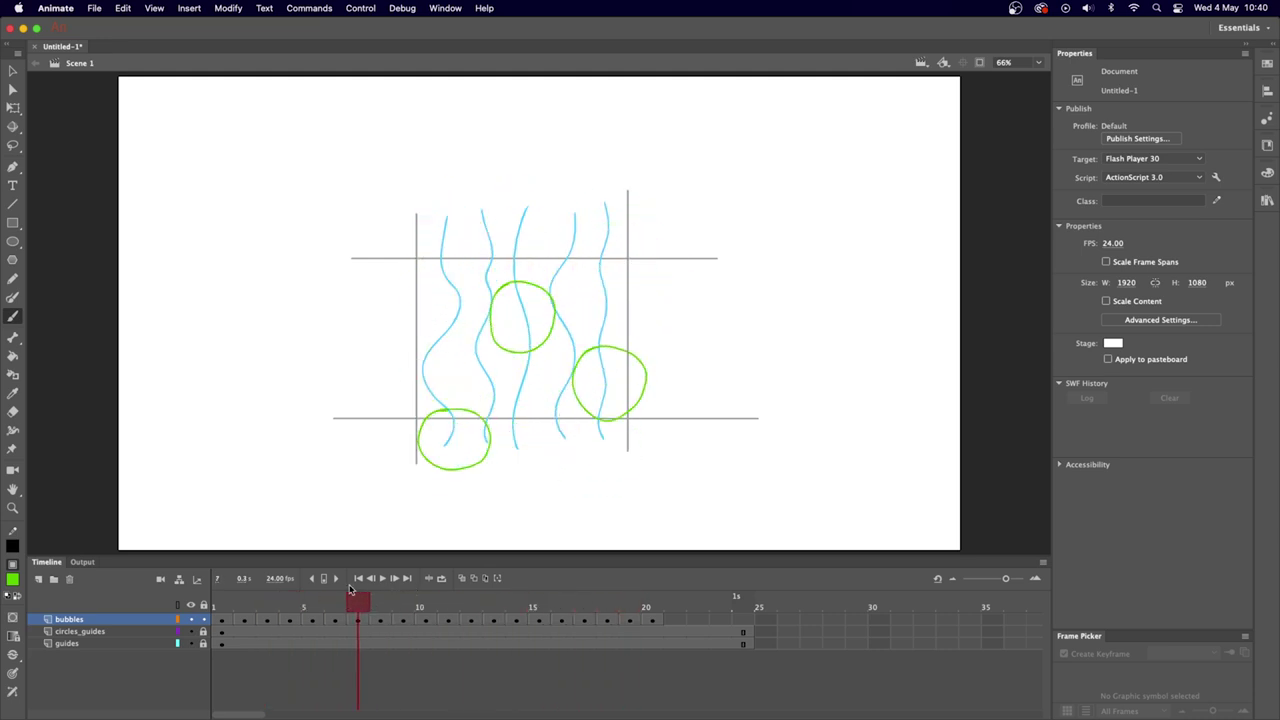
{"action": "left_click", "coordinate": [395, 580]}
{"action": "left_click", "coordinate": [399, 584]}
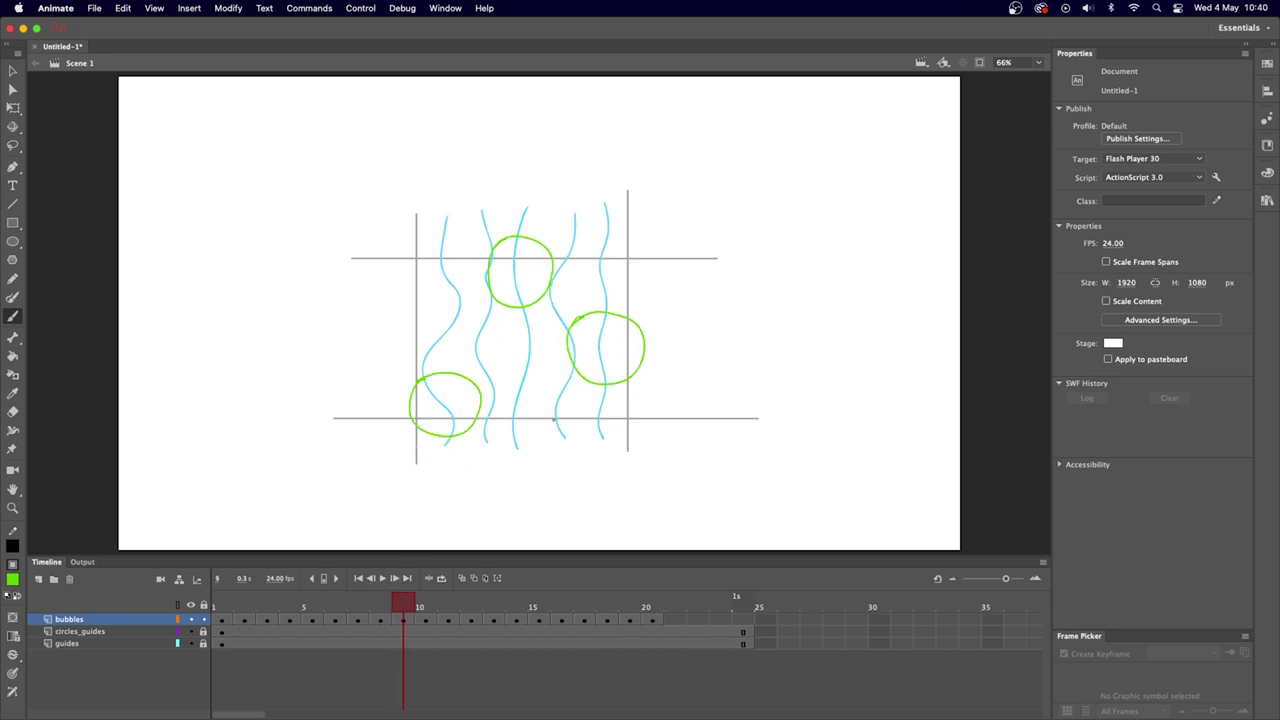
{"action": "mouse_move", "coordinate": [532, 454]}
{"action": "left_mouse_down"}
{"action": "mouse_move", "coordinate": [588, 445]}
{"action": "mouse_move", "coordinate": [548, 420]}
{"action": "left_mouse_up"}
Turn on Onion Skin and brush the new circle in frames 10 to 17, rising along the fourth wavy line.
{"action": "key", "text": "period"}
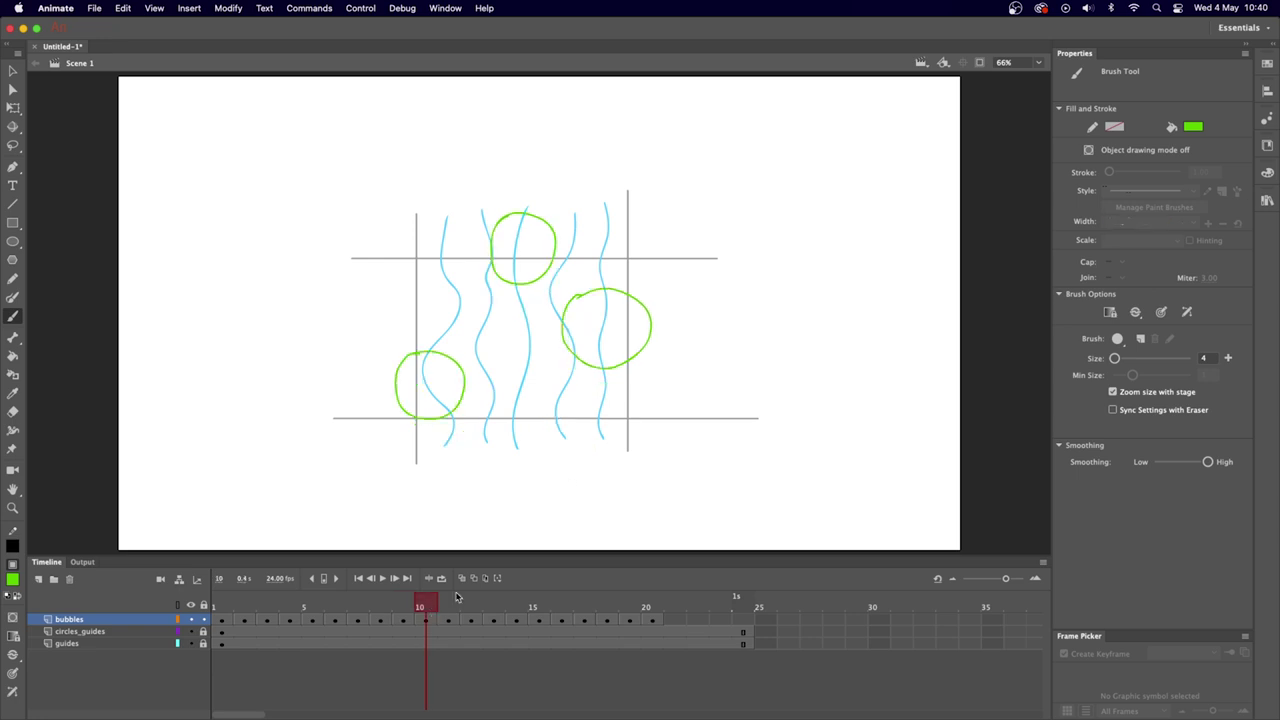
{"action": "key", "text": "period"}
{"action": "key", "text": "alt+shift+o"}
{"action": "key", "text": "period"}
{"action": "key", "text": "period"}
{"action": "key", "text": "period"}
{"action": "key", "text": "period"}
{"action": "key", "text": "period"}
{"action": "key", "text": "period"}
{"action": "key", "text": "period"}
{"action": "key", "text": "period"}
{"action": "key", "text": "period"}
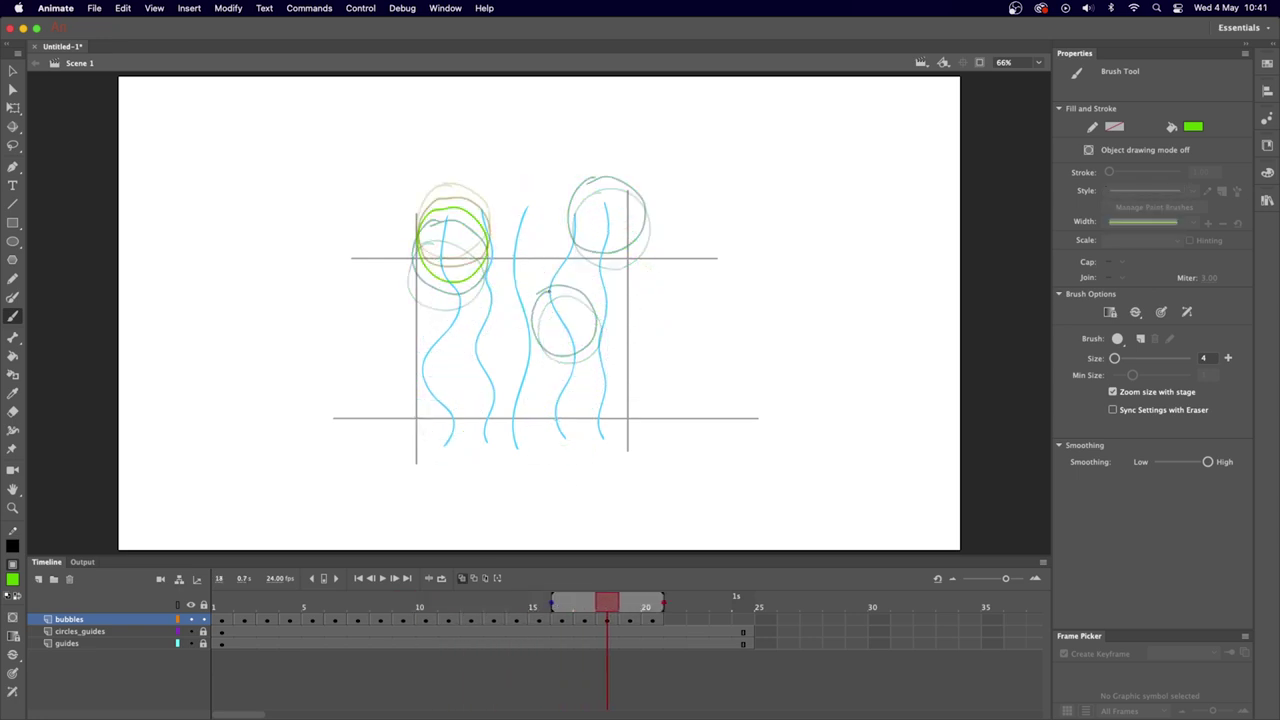
Brush the fourth line's circle in frames 18 to 24, raising it progressively to the upper end of its path.
{"action": "key", "text": "period"}
{"action": "mouse_move", "coordinate": [536, 288]}
{"action": "left_mouse_down"}
{"action": "mouse_move", "coordinate": [556, 245]}
{"action": "mouse_move", "coordinate": [578, 271]}
{"action": "mouse_move", "coordinate": [562, 200]}
{"action": "left_mouse_up"}
{"action": "key", "text": "period"}
{"action": "key", "text": "period"}
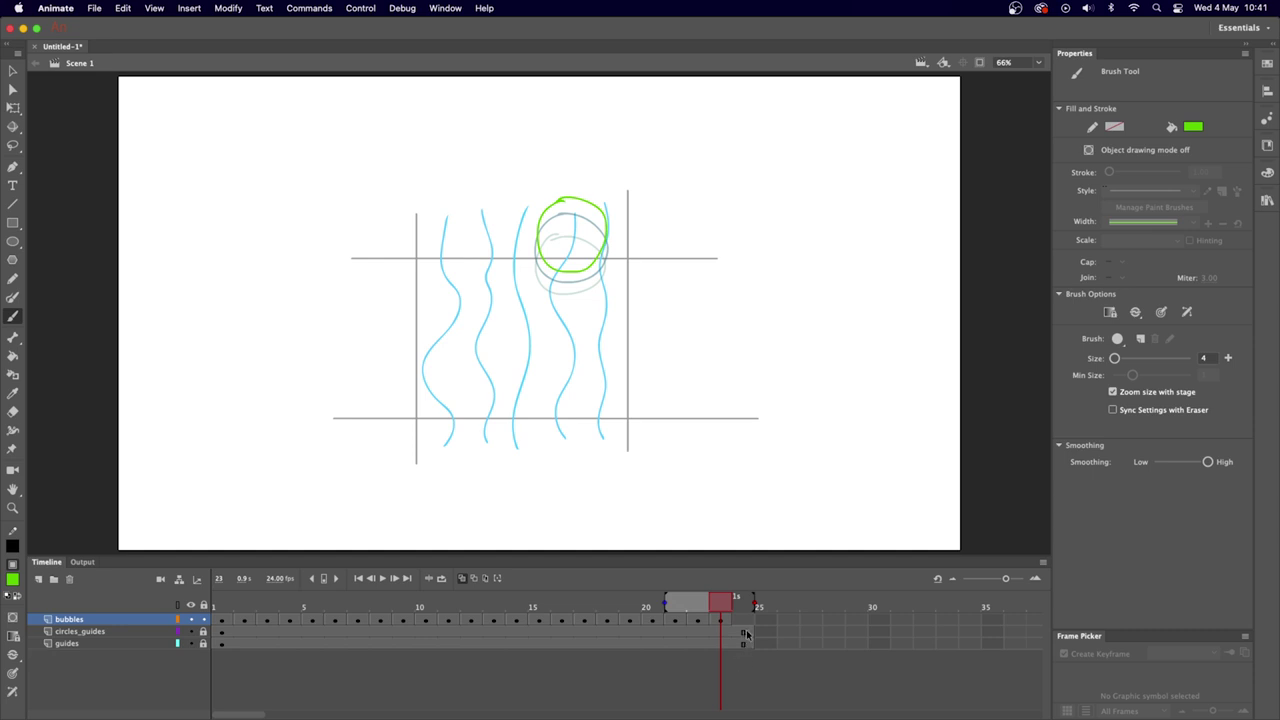
{"action": "key", "text": "period"}
{"action": "mouse_move", "coordinate": [557, 197]}
{"action": "left_mouse_down"}
{"action": "mouse_move", "coordinate": [538, 238]}
{"action": "mouse_move", "coordinate": [578, 263]}
{"action": "mouse_move", "coordinate": [602, 206]}
{"action": "mouse_move", "coordinate": [540, 203]}
{"action": "left_mouse_up"}
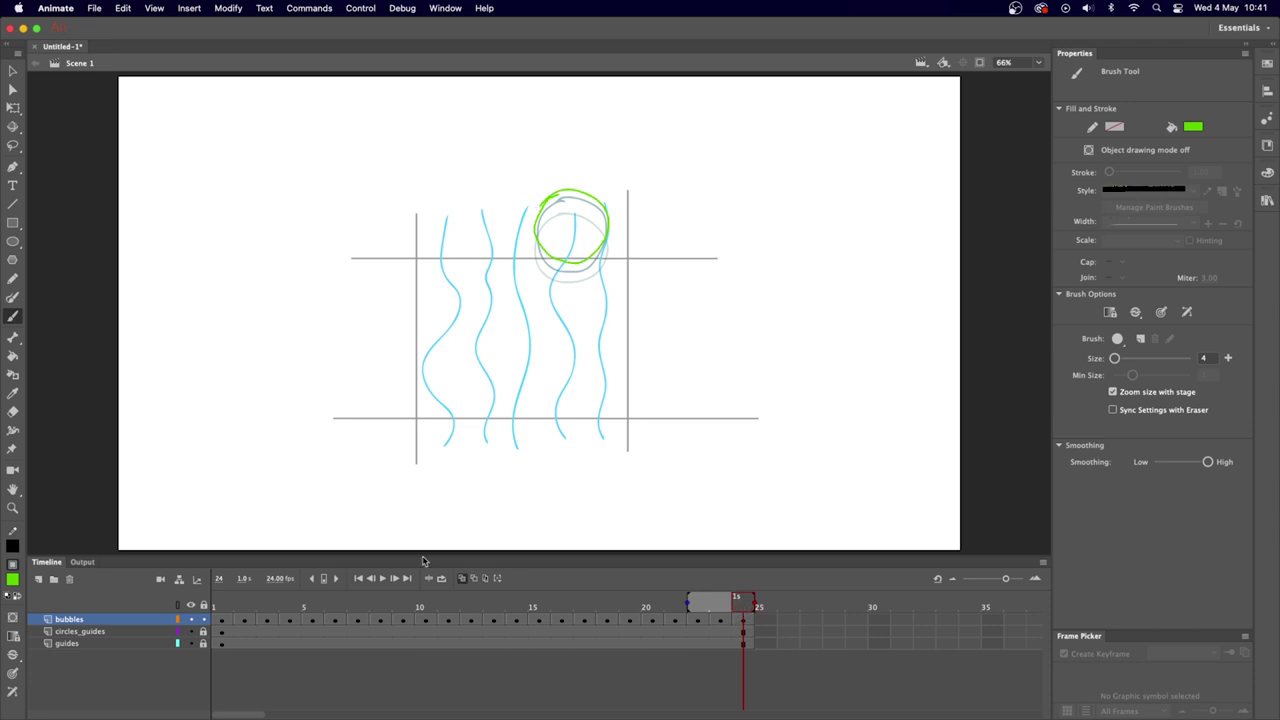
Turn off Onion Skin and play back the bubbles animation to frame 24.
{"action": "left_click", "coordinate": [463, 578]}
{"action": "key", "text": "Return"}
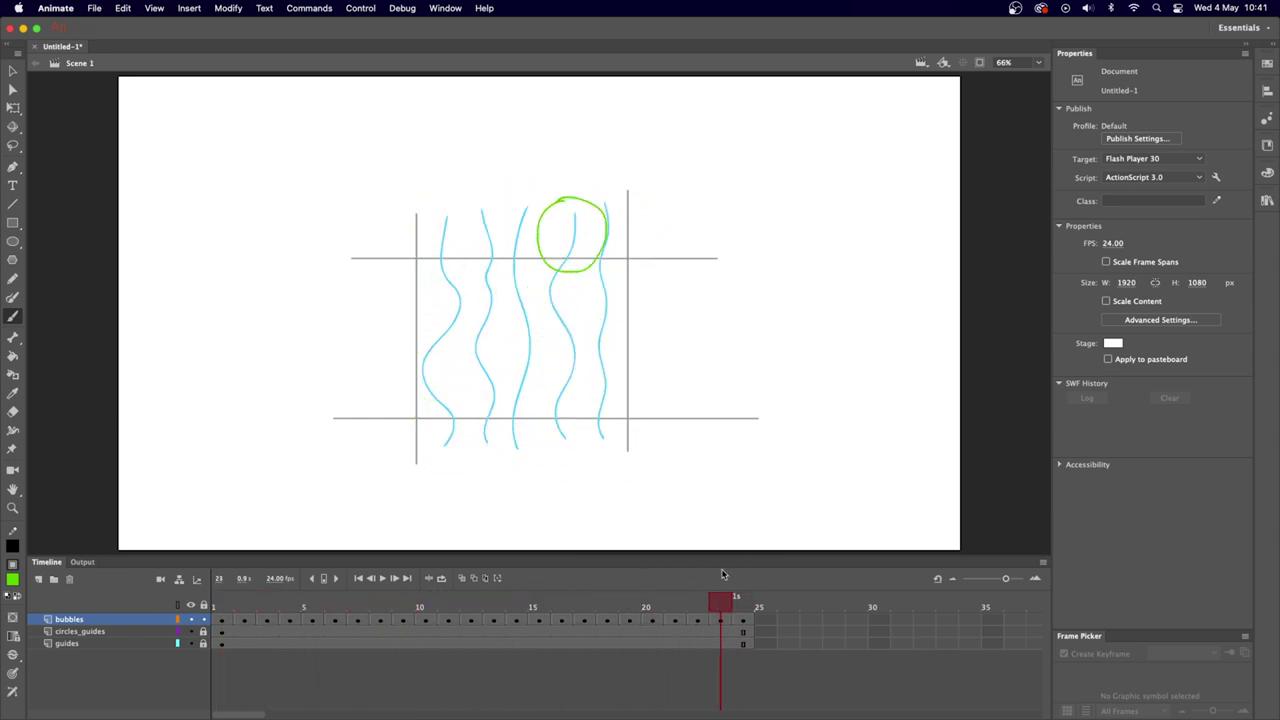
Brush a small green circle in frame 5 of the bubbles layer, at the lower end of the second wavy line from the left.
{"action": "left_click", "coordinate": [300, 609]}
{"action": "mouse_move", "coordinate": [305, 607]}
{"action": "left_mouse_down"}
{"action": "mouse_move", "coordinate": [453, 599]}
{"action": "mouse_move", "coordinate": [267, 600]}
{"action": "mouse_move", "coordinate": [288, 609]}
{"action": "left_mouse_up"}
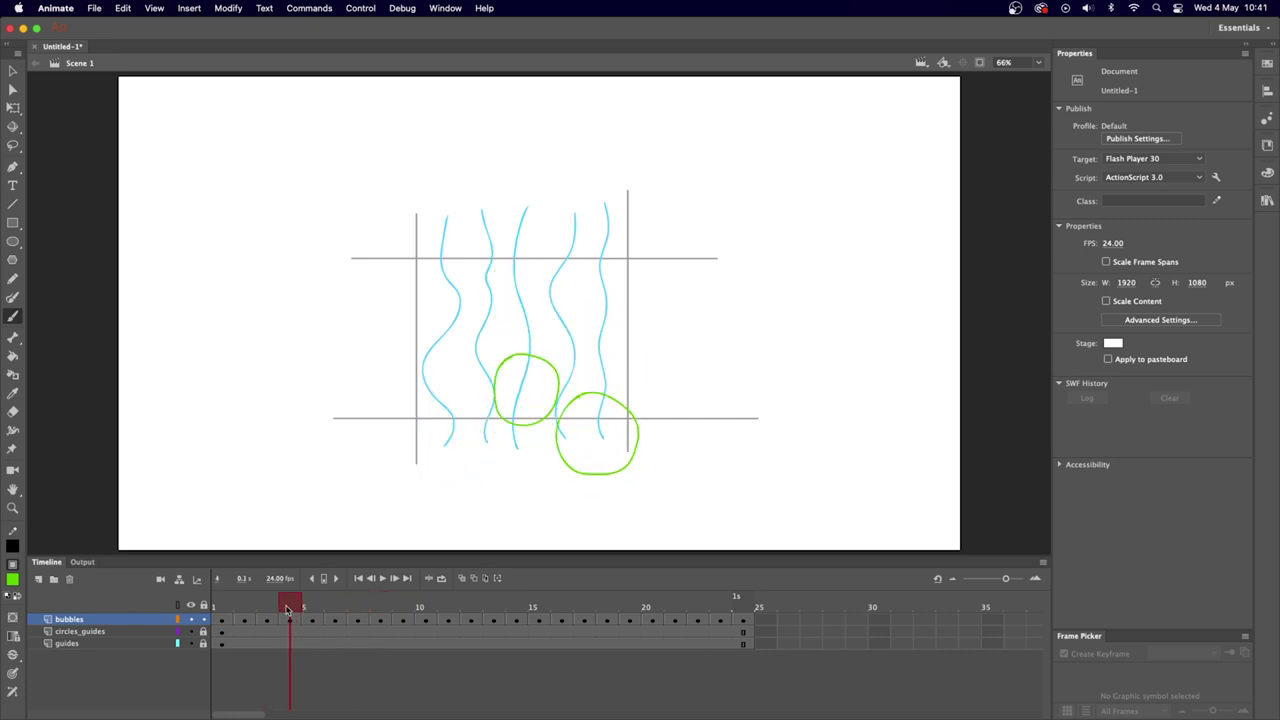
{"action": "mouse_move", "coordinate": [296, 606]}
{"action": "left_mouse_down"}
{"action": "mouse_move", "coordinate": [420, 606]}
{"action": "mouse_move", "coordinate": [297, 617]}
{"action": "mouse_move", "coordinate": [313, 614]}
{"action": "left_mouse_up"}
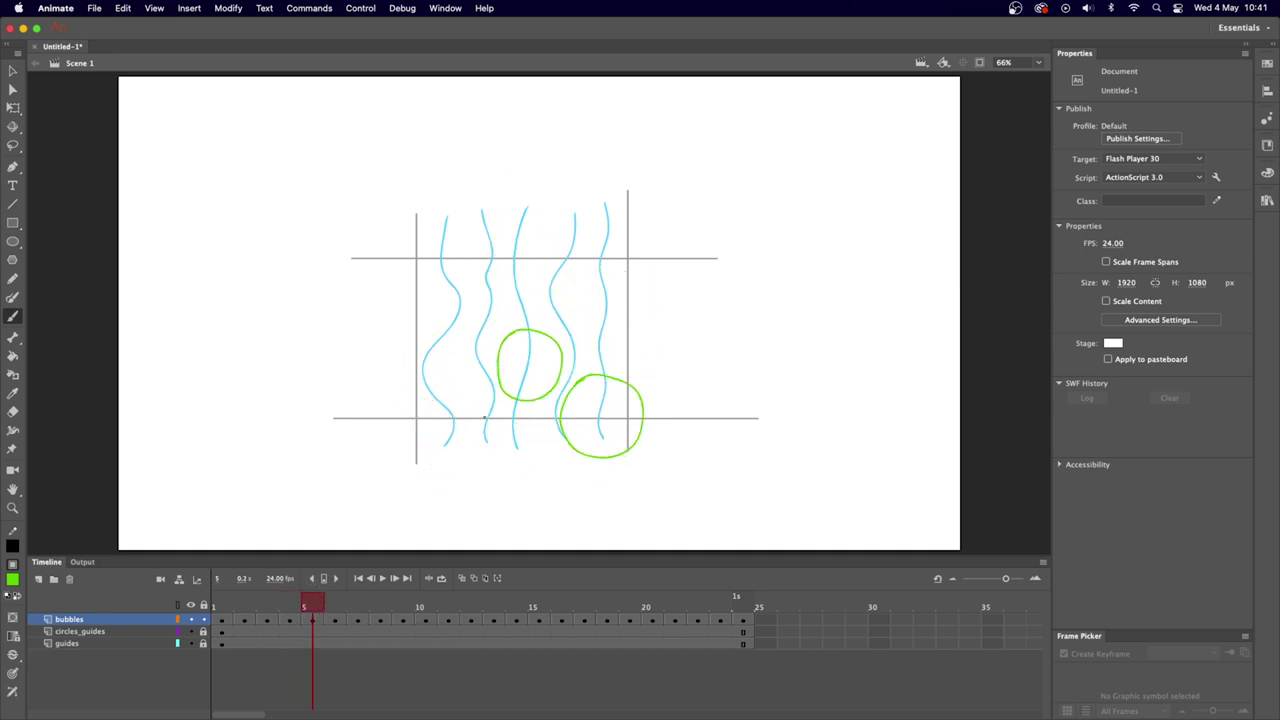
{"action": "mouse_move", "coordinate": [474, 421]}
{"action": "left_mouse_down"}
{"action": "mouse_move", "coordinate": [479, 455]}
{"action": "mouse_move", "coordinate": [506, 430]}
{"action": "left_mouse_up"}
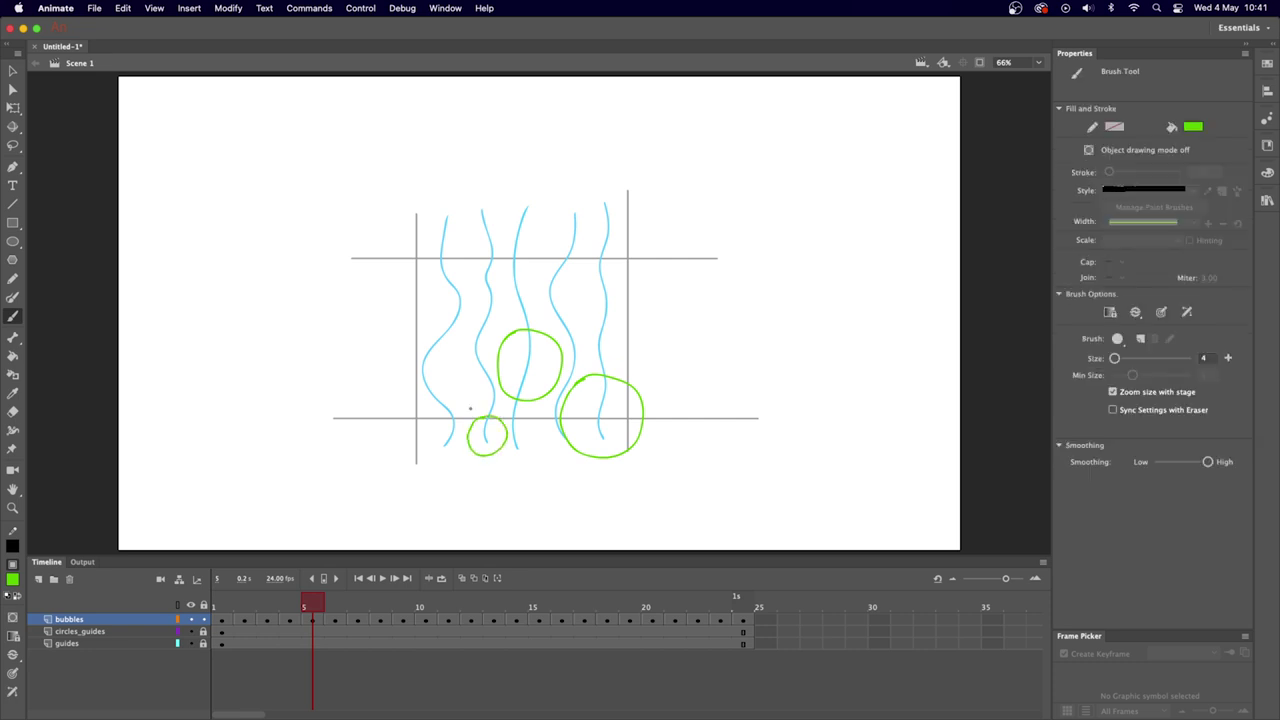
Turn on Onion Skin and brush the small circle in frames 6 to 10, rising along the second wavy line.
{"action": "key", "text": "period"}
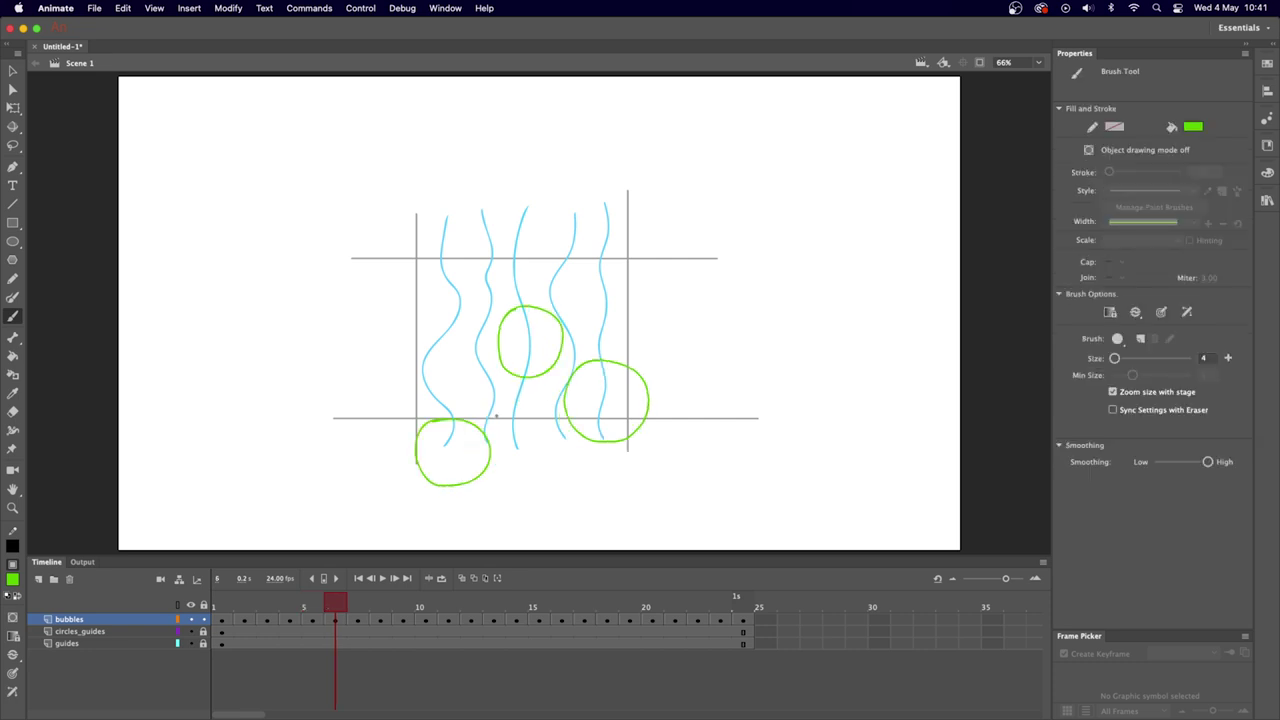
{"action": "left_click", "coordinate": [460, 579]}
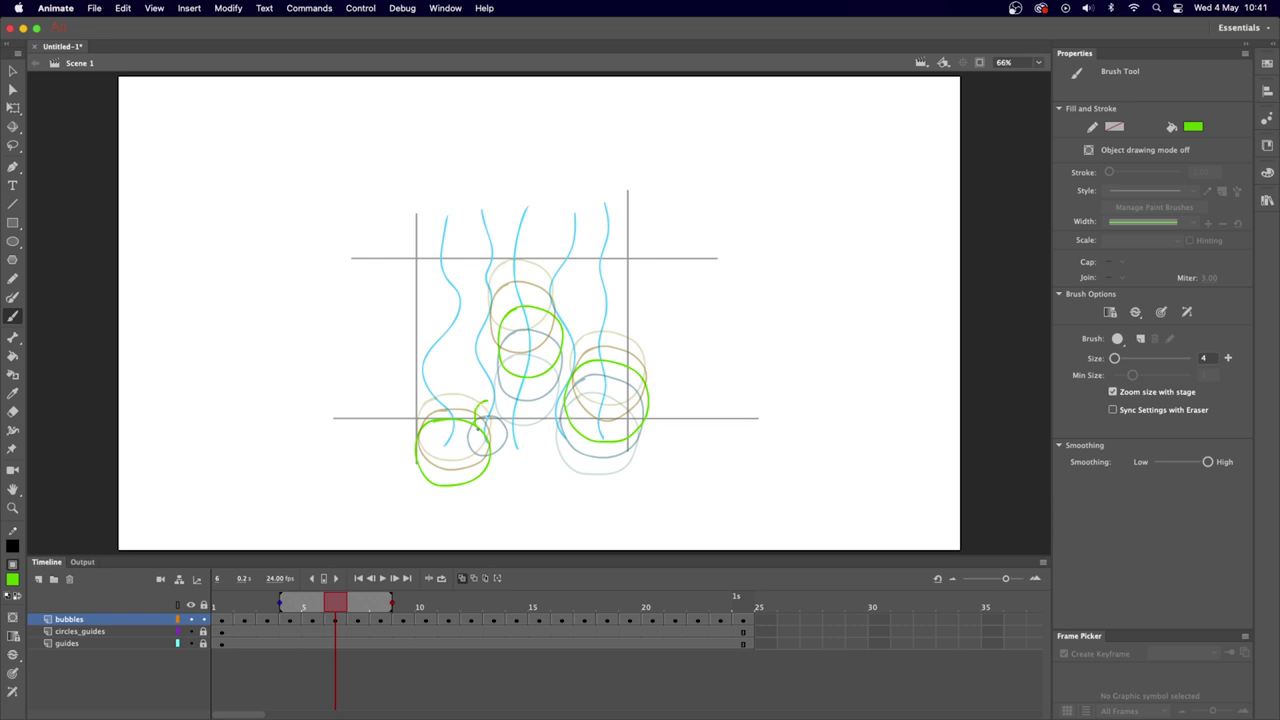
{"action": "key", "text": "period"}
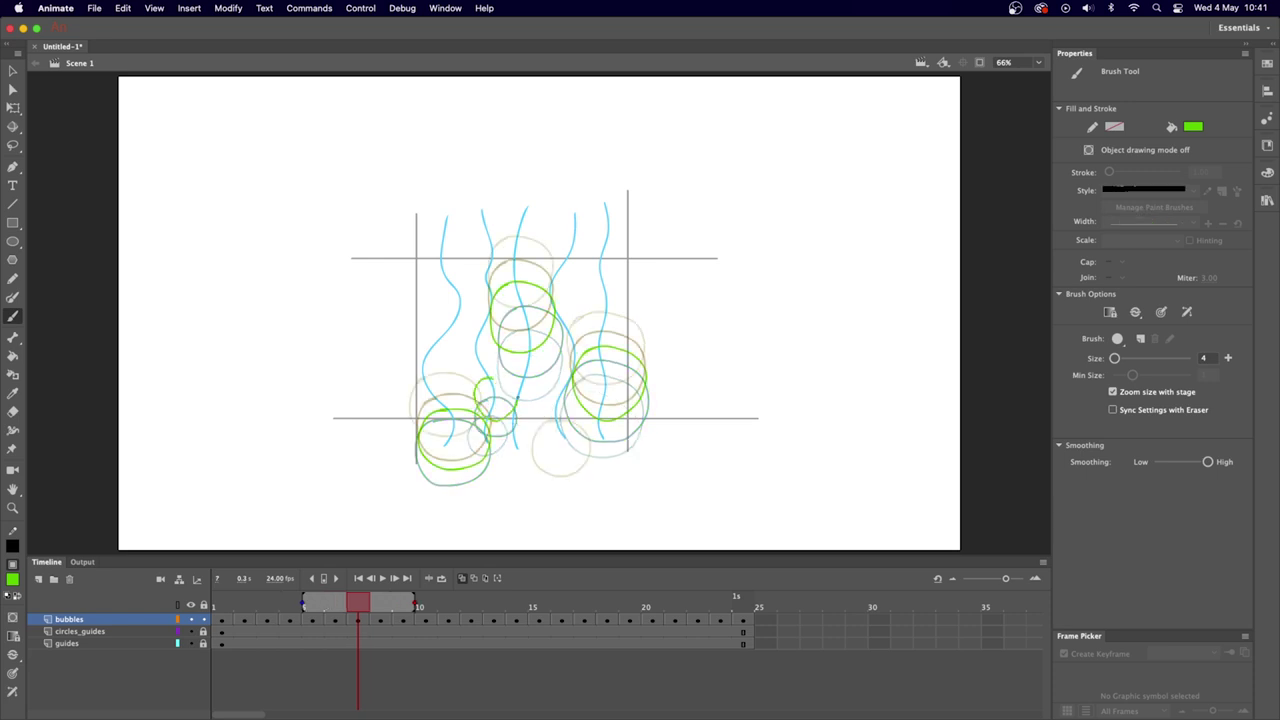
{"action": "key", "text": "period"}
{"action": "key", "text": "period"}
{"action": "key", "text": "period"}
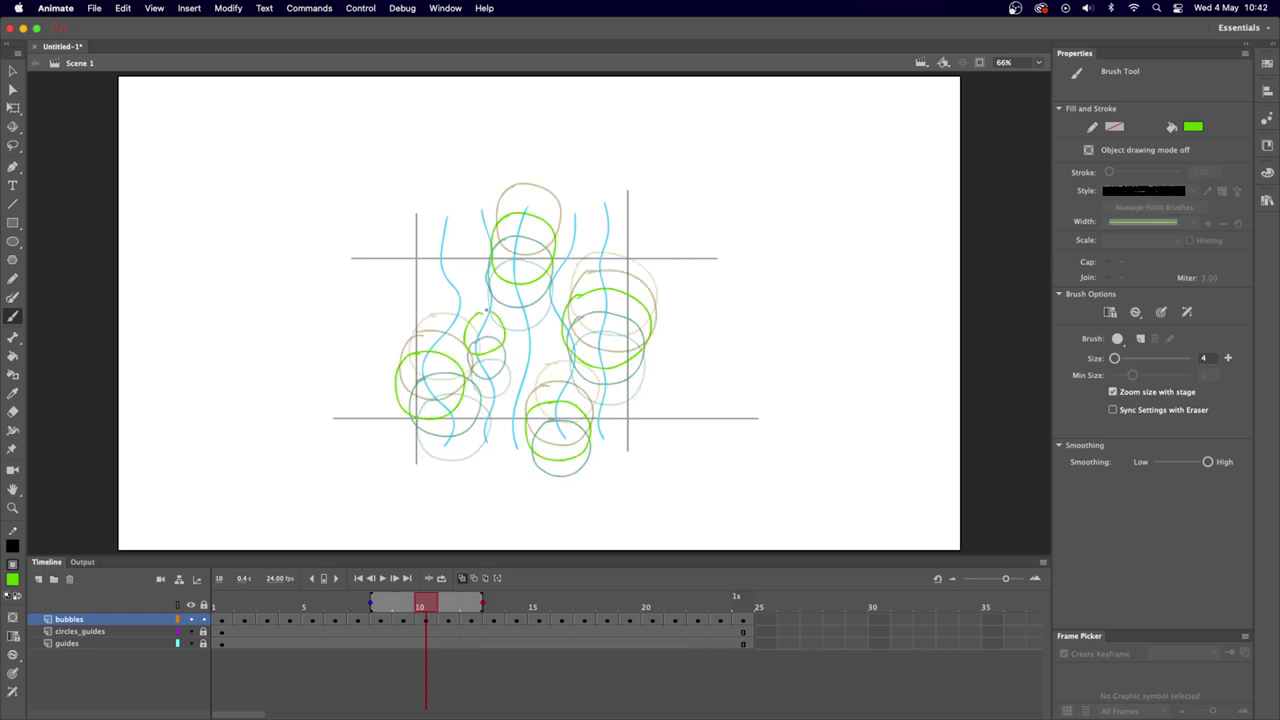
Brush the small circle in frames 11 to 15, moving it progressively up to the upper end of the second wavy line.
{"action": "key", "text": "period"}
{"action": "key", "text": "period"}
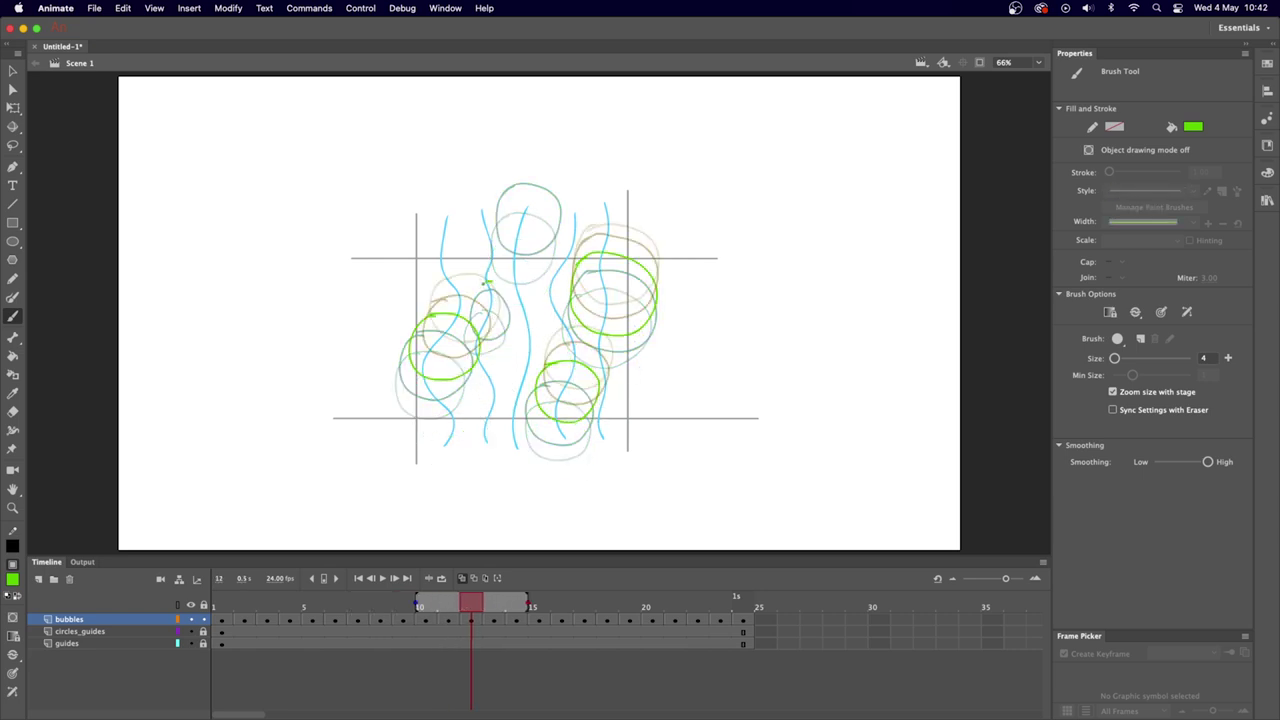
{"action": "key", "text": "period"}
{"action": "key", "text": "period"}
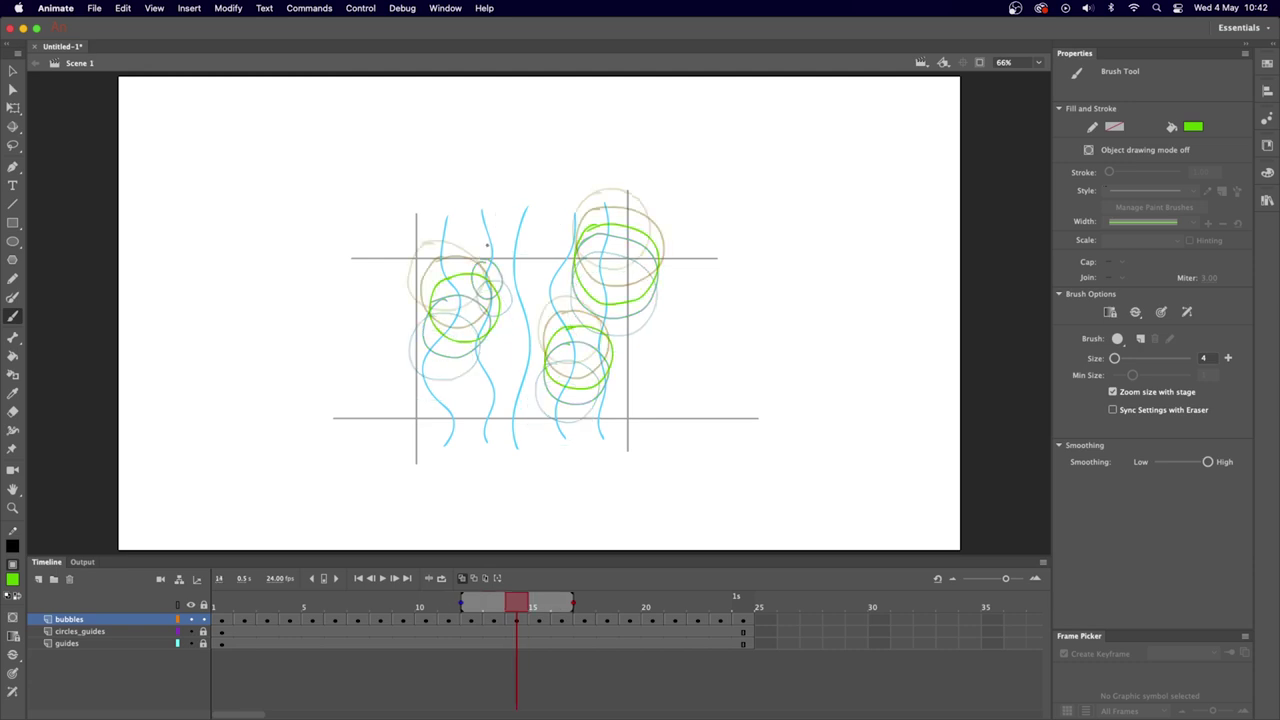
{"action": "key", "text": "period"}
{"action": "mouse_move", "coordinate": [508, 268]}
{"action": "left_mouse_down"}
{"action": "mouse_move", "coordinate": [496, 242]}
{"action": "mouse_move", "coordinate": [478, 246]}
{"action": "mouse_move", "coordinate": [490, 212]}
{"action": "left_mouse_up"}
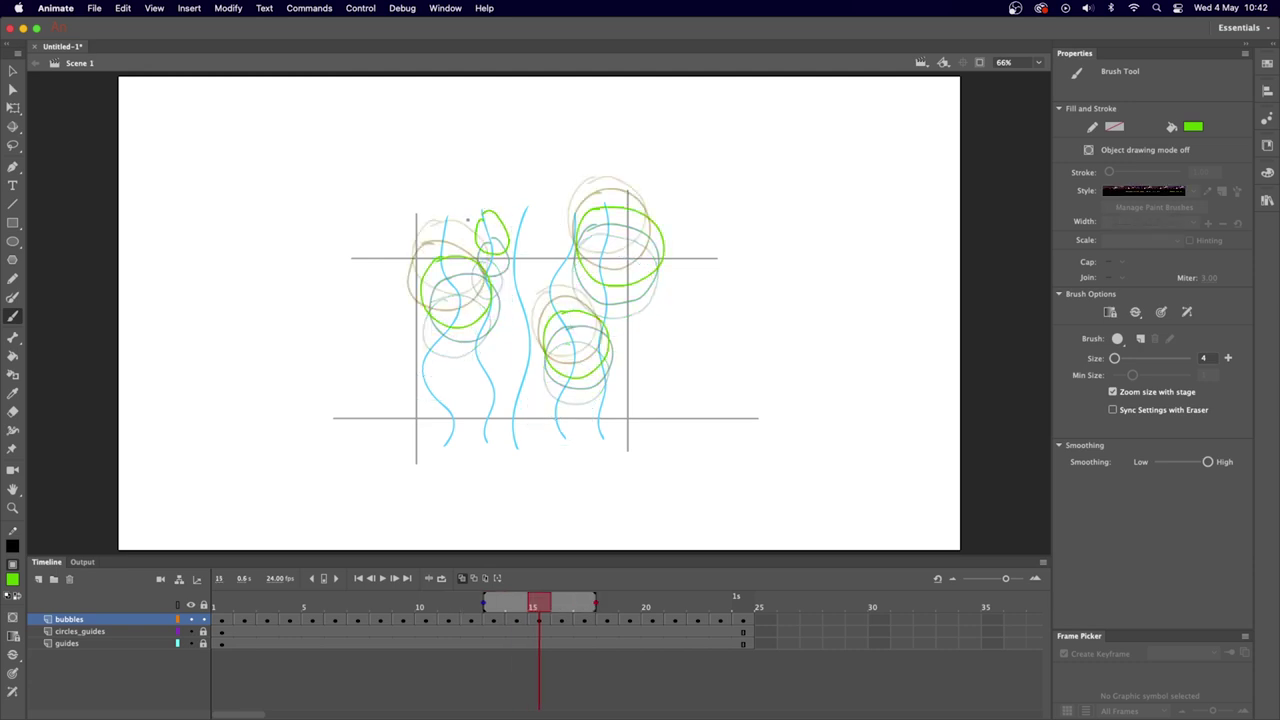
Turn off Onion Skin and brush a green circle in frame 12 at the lower end of the second wavy line from the left.
{"action": "left_click", "coordinate": [461, 577]}
{"action": "left_click_drag", "start_coordinate": [536, 606], "coordinate": [470, 588]}
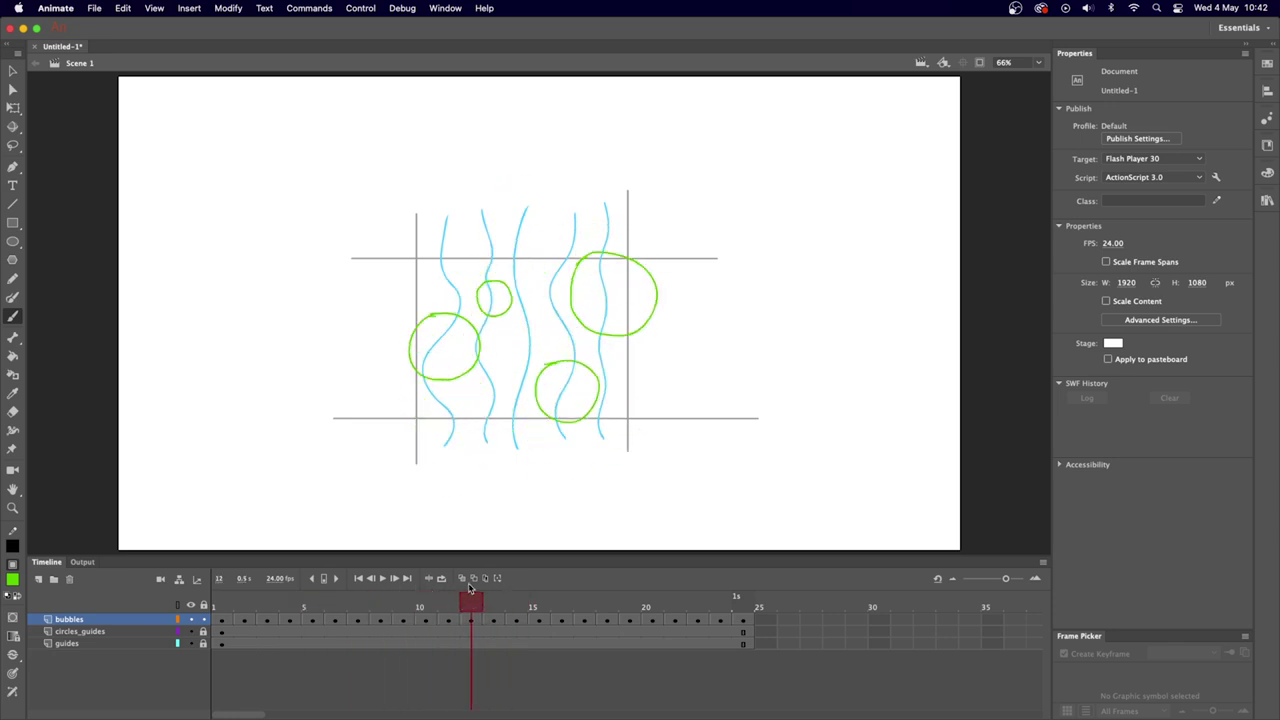
{"action": "mouse_move", "coordinate": [484, 418]}
{"action": "left_mouse_down"}
{"action": "mouse_move", "coordinate": [466, 476]}
{"action": "mouse_move", "coordinate": [488, 438]}
{"action": "mouse_move", "coordinate": [491, 166]}
{"action": "left_mouse_up"}
{"action": "key", "text": "cmd+z"}
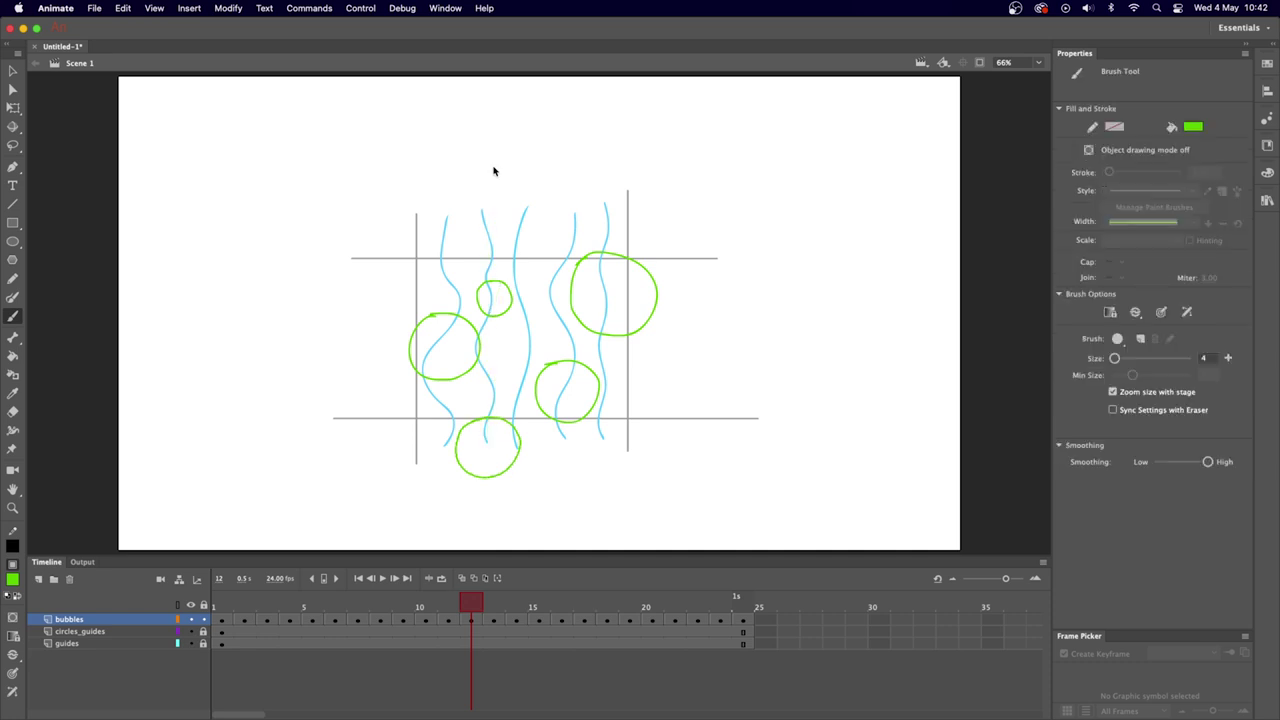
{"action": "key", "text": "period"}
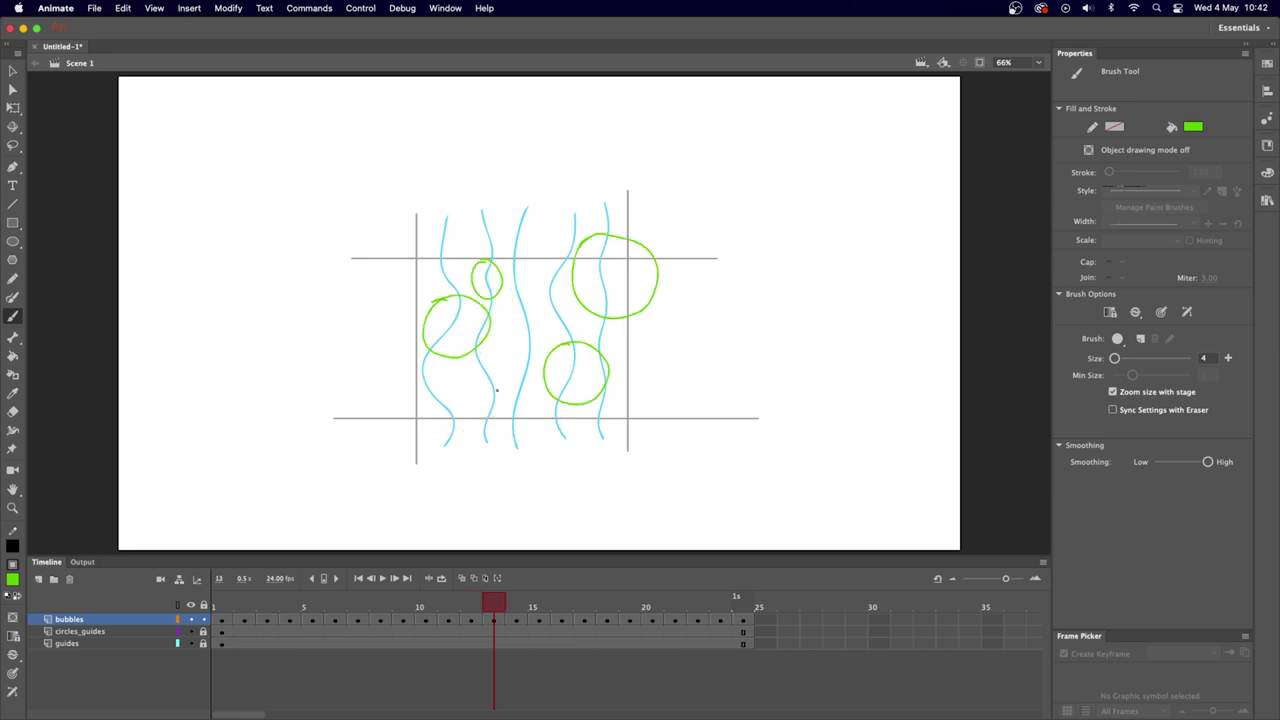
Turn on Onion Skin and brush the new circle in frames 13 to 21, rising gradually along the second wavy line.
{"action": "left_click", "coordinate": [463, 578]}
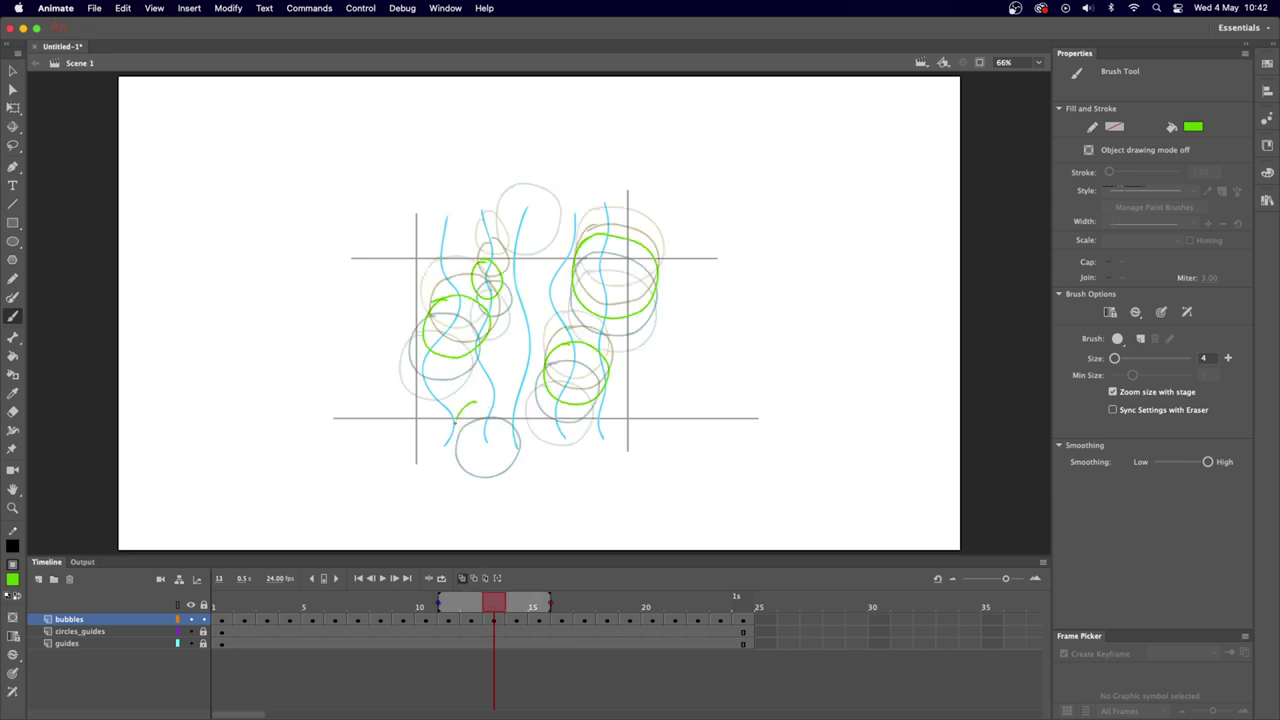
{"action": "mouse_move", "coordinate": [455, 423]}
{"action": "left_mouse_down"}
{"action": "mouse_move", "coordinate": [529, 426]}
{"action": "mouse_move", "coordinate": [494, 401]}
{"action": "mouse_move", "coordinate": [459, 401]}
{"action": "mouse_move", "coordinate": [491, 451]}
{"action": "mouse_move", "coordinate": [532, 413]}
{"action": "mouse_move", "coordinate": [480, 379]}
{"action": "mouse_move", "coordinate": [459, 382]}
{"action": "mouse_move", "coordinate": [507, 435]}
{"action": "mouse_move", "coordinate": [522, 382]}
{"action": "mouse_move", "coordinate": [450, 379]}
{"action": "mouse_move", "coordinate": [505, 421]}
{"action": "mouse_move", "coordinate": [514, 359]}
{"action": "mouse_move", "coordinate": [450, 382]}
{"action": "mouse_move", "coordinate": [518, 390]}
{"action": "mouse_move", "coordinate": [445, 344]}
{"action": "mouse_move", "coordinate": [485, 406]}
{"action": "mouse_move", "coordinate": [456, 377]}
{"action": "mouse_move", "coordinate": [525, 352]}
{"action": "mouse_move", "coordinate": [457, 318]}
{"action": "mouse_move", "coordinate": [516, 360]}
{"action": "mouse_move", "coordinate": [473, 304]}
{"action": "mouse_move", "coordinate": [481, 292]}
{"action": "mouse_move", "coordinate": [524, 341]}
{"action": "mouse_move", "coordinate": [520, 300]}
{"action": "left_mouse_up"}
{"action": "key", "text": "period"}
{"action": "key", "text": "period"}
{"action": "key", "text": "period"}
{"action": "key", "text": "period"}
{"action": "key", "text": "period"}
{"action": "key", "text": "period"}
{"action": "key", "text": "period"}
{"action": "key", "text": "period"}
{"action": "key", "text": "period"}
Brush the second line's circle in frames 22 to 24, moving it up slightly in each frame.
{"action": "left_click_drag", "start_coordinate": [490, 282], "coordinate": [534, 307]}
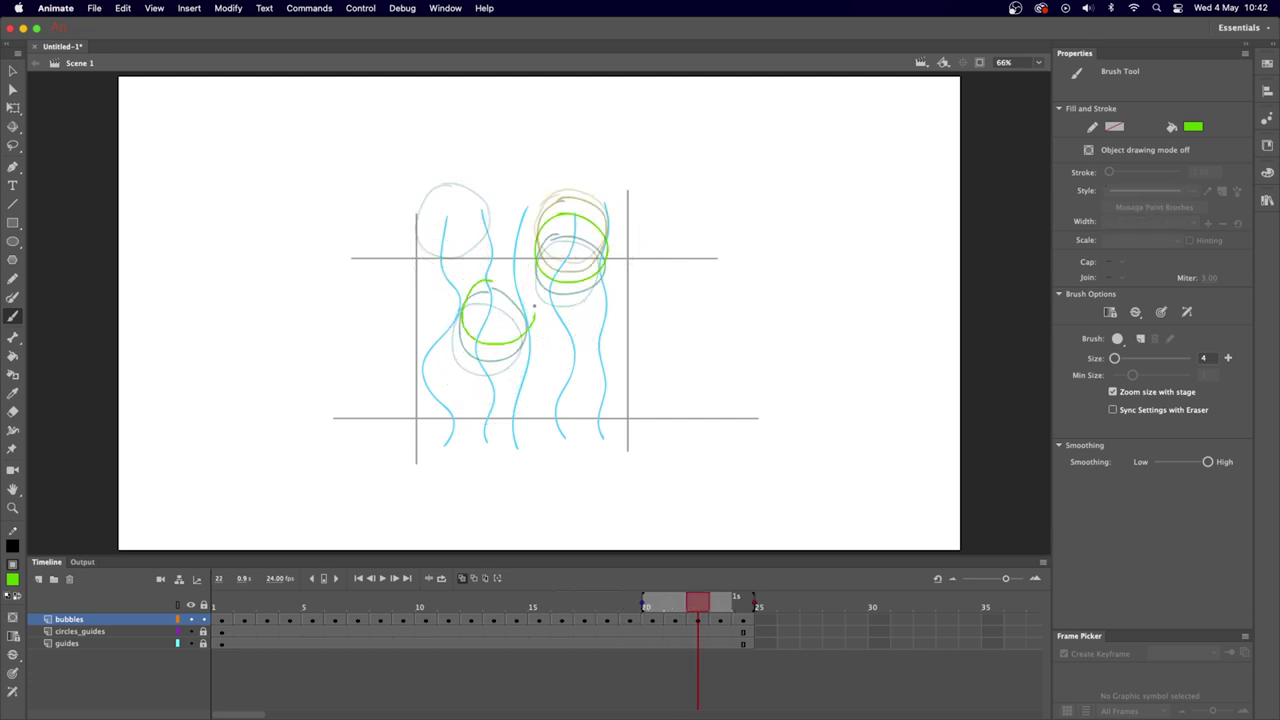
{"action": "key", "text": "period"}
{"action": "key", "text": "period"}
{"action": "mouse_move", "coordinate": [481, 247]}
{"action": "left_mouse_down"}
{"action": "mouse_move", "coordinate": [461, 287]}
{"action": "mouse_move", "coordinate": [530, 302]}
{"action": "mouse_move", "coordinate": [468, 250]}
{"action": "left_mouse_up"}
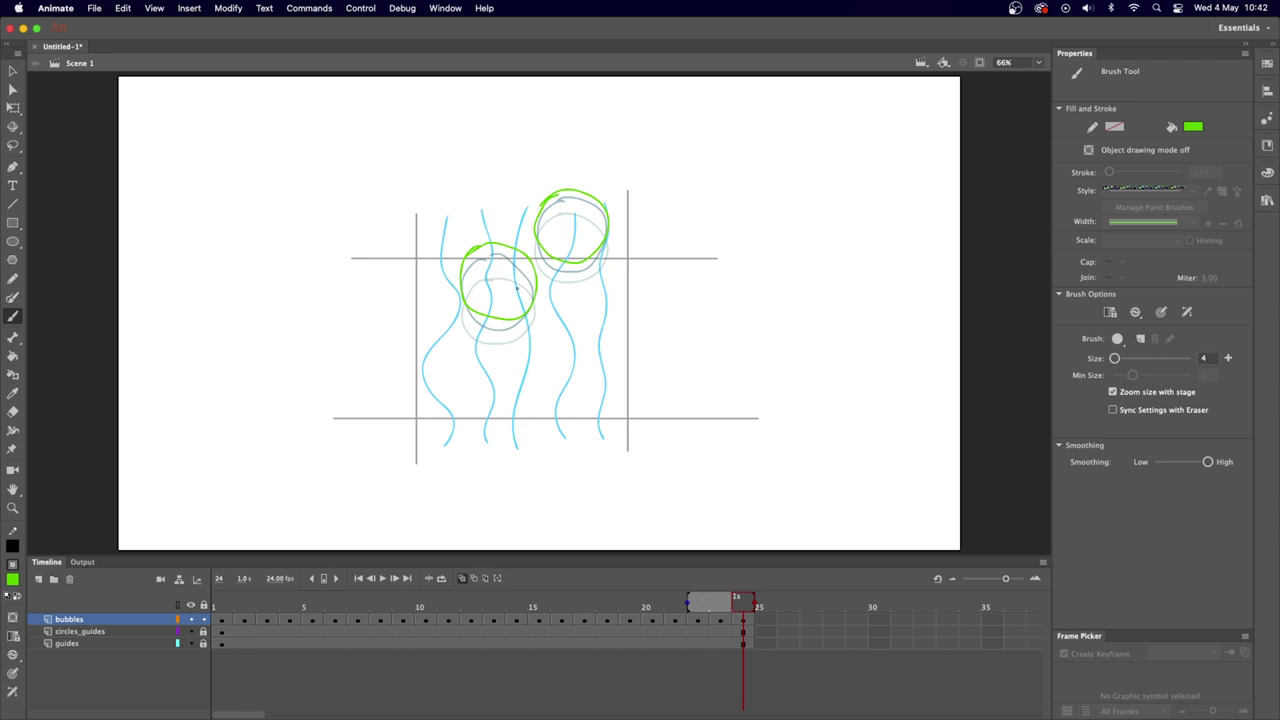
From frame 1, extend the onion skin range to frame 24 to view all bubbles, and narrow it back to frame 2.
{"action": "left_click", "coordinate": [222, 606]}
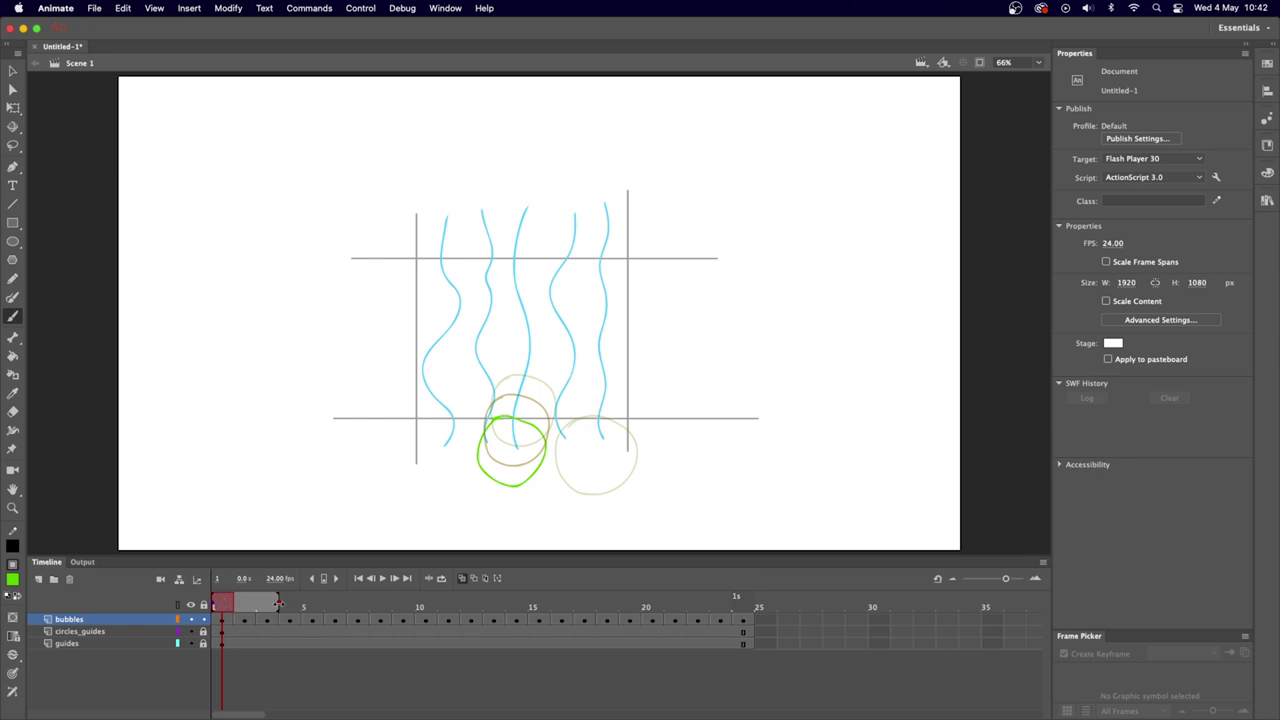
{"action": "left_click_drag", "start_coordinate": [278, 601], "coordinate": [758, 605]}
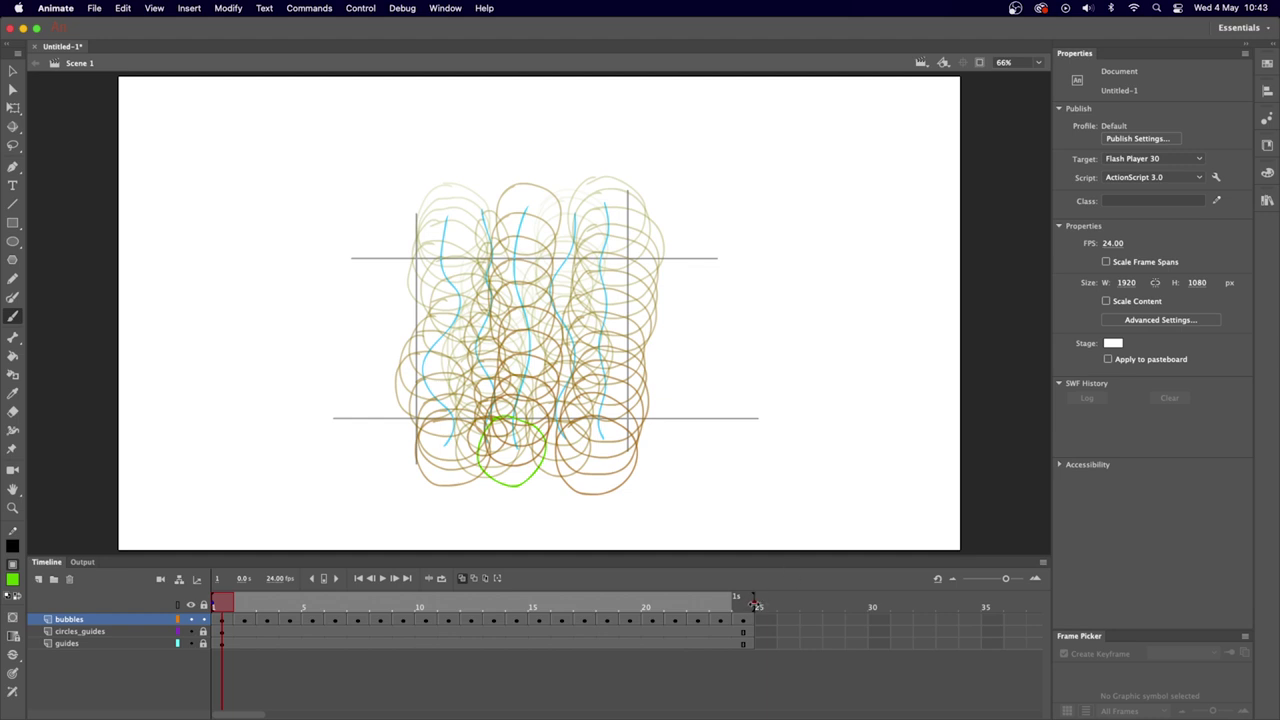
{"action": "left_click_drag", "start_coordinate": [754, 600], "coordinate": [255, 604]}
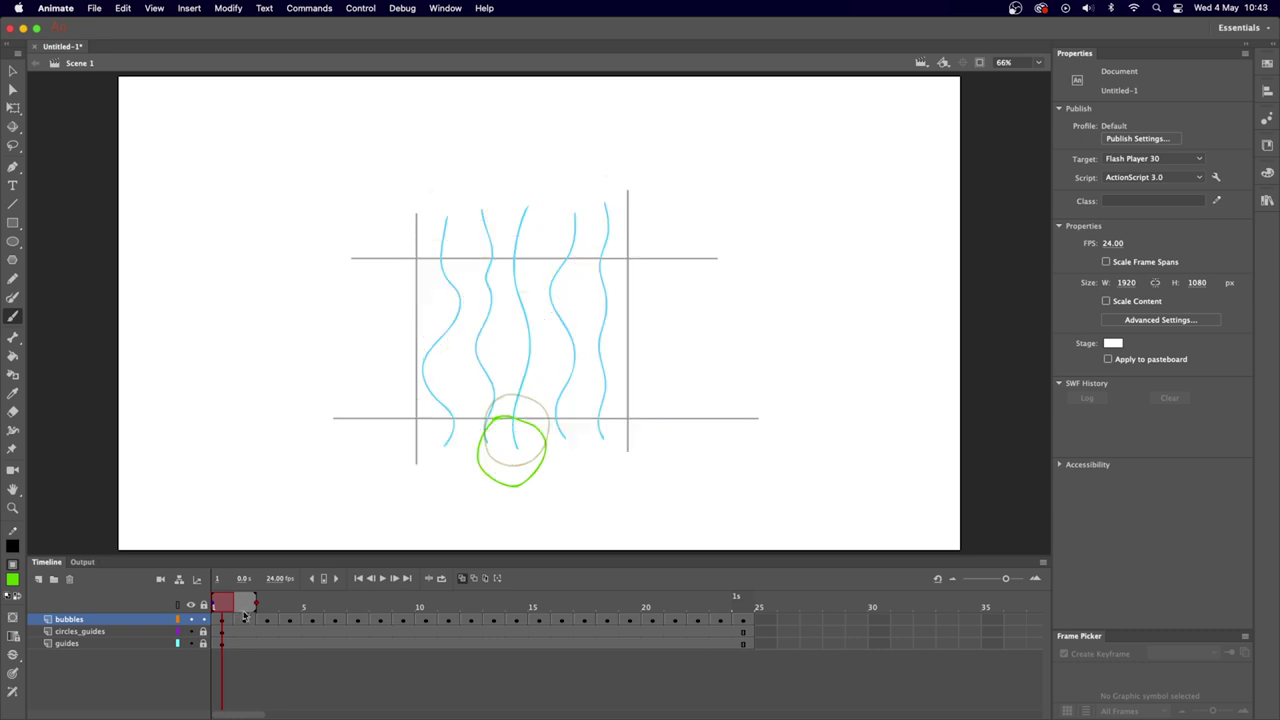
Add a new layer above circles_guides and name it temploop.
{"action": "left_click", "coordinate": [78, 632]}
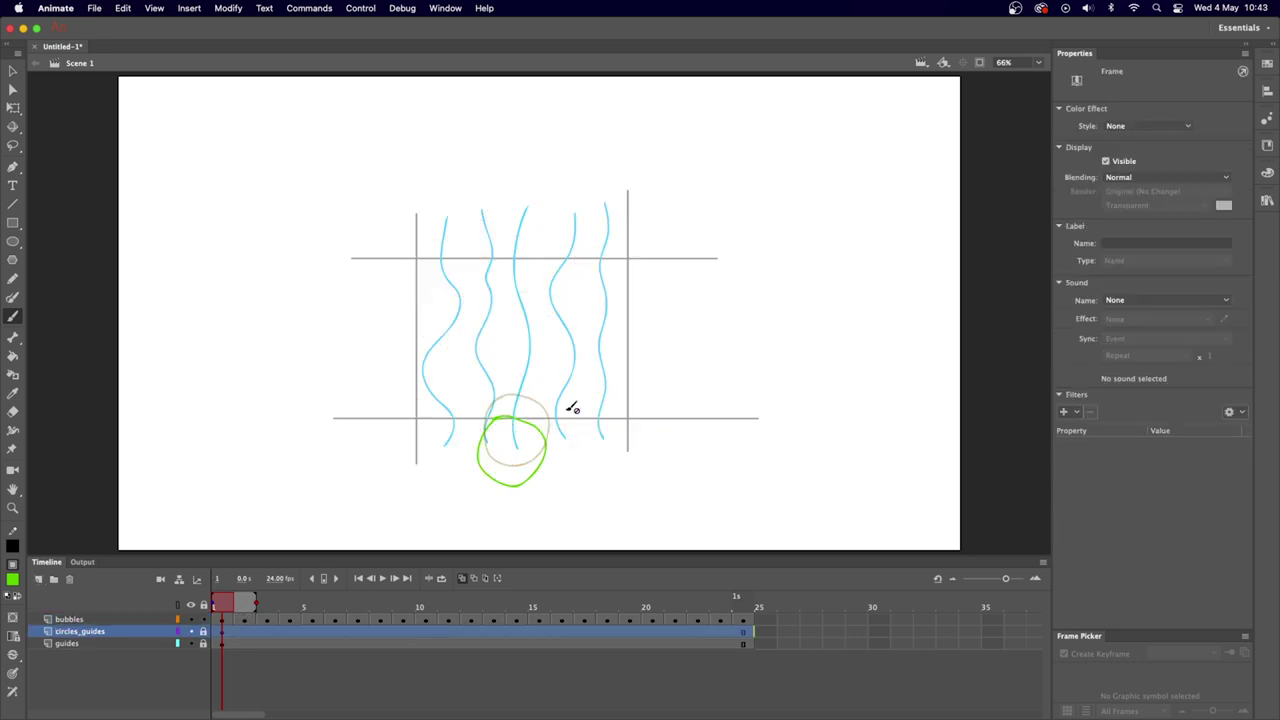
{"action": "left_click", "coordinate": [38, 583]}
{"action": "double_click", "coordinate": [76, 631]}
{"action": "type", "text": "temploop"}
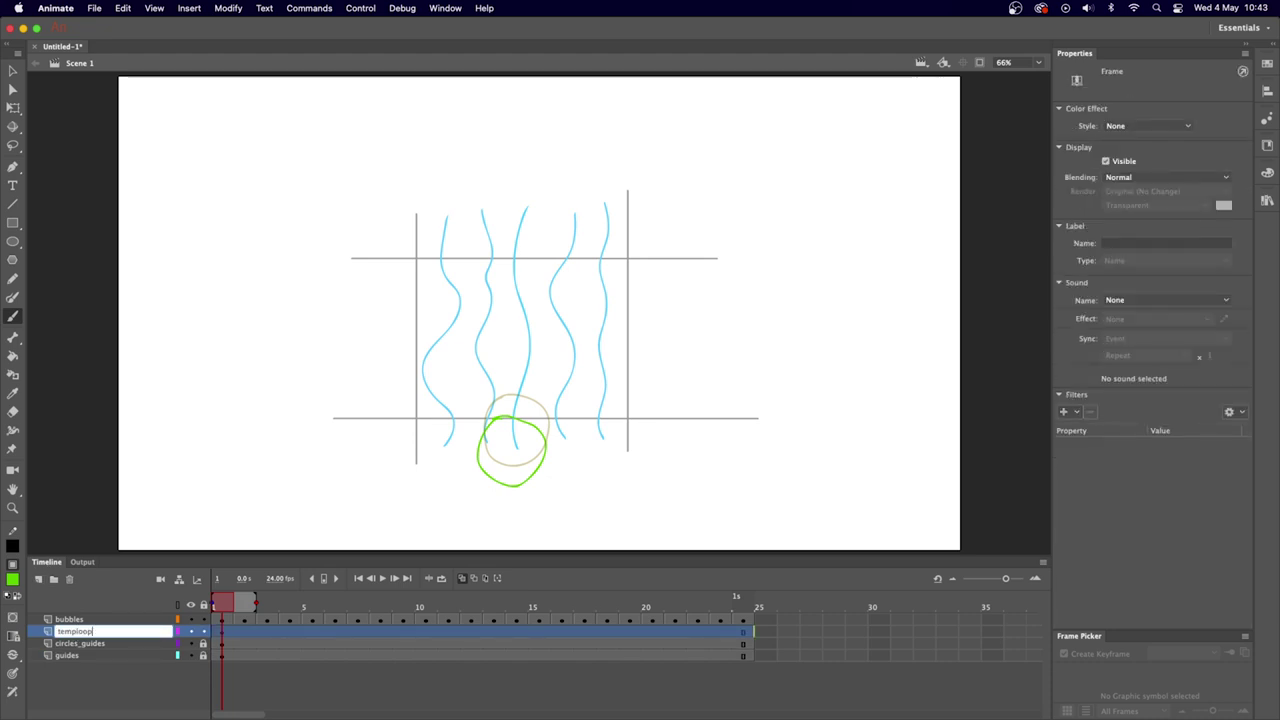
{"action": "key", "text": "Return"}
Copy the bubbles drawing from frame 24 into frame 1 of temploop and toggle that layer's visibility to check it.
{"action": "left_click", "coordinate": [748, 620]}
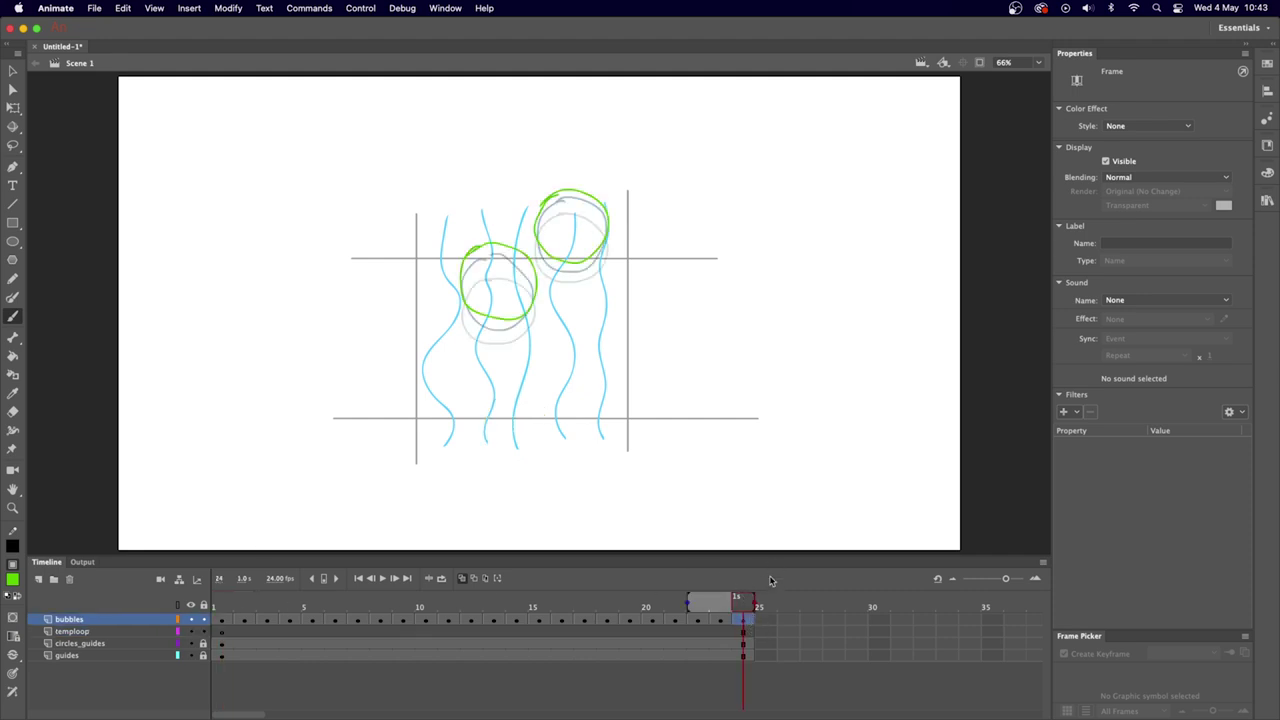
{"action": "left_click_drag", "start_coordinate": [748, 623], "coordinate": [221, 636]}
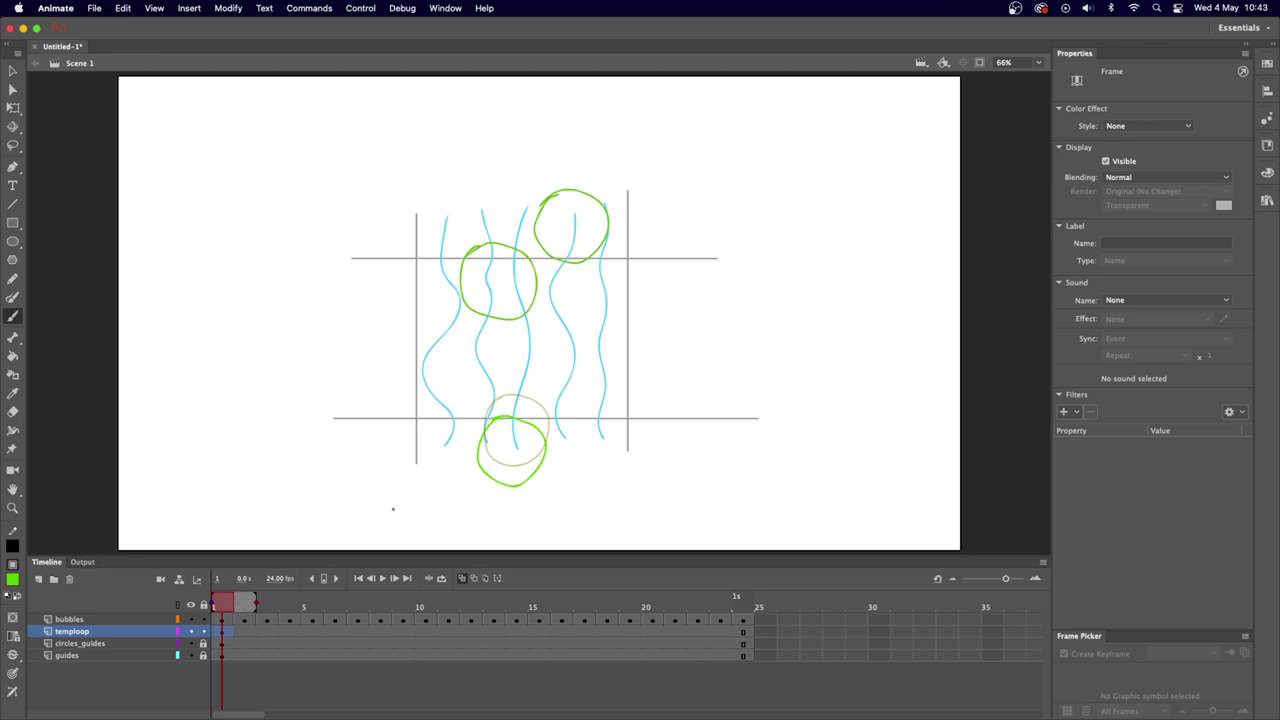
{"action": "left_click", "coordinate": [191, 632]}
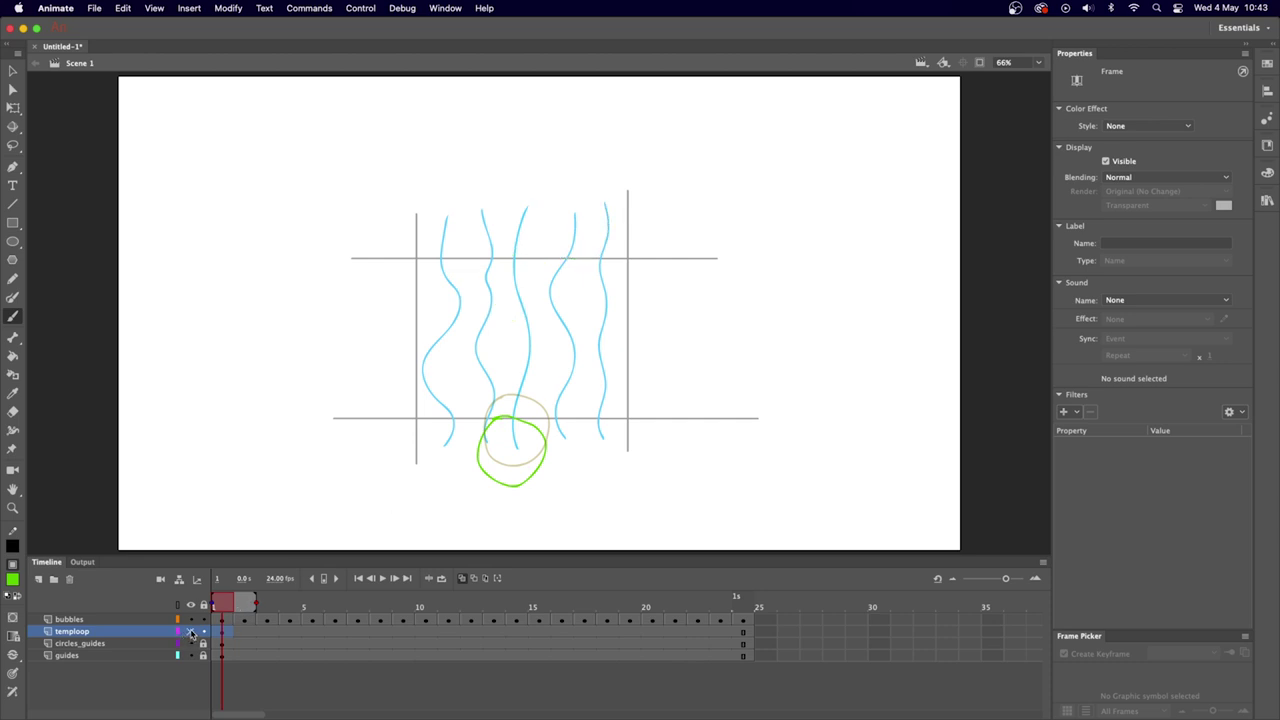
{"action": "left_click", "coordinate": [191, 632]}
{"action": "left_click", "coordinate": [192, 632]}
{"action": "left_click", "coordinate": [193, 632]}
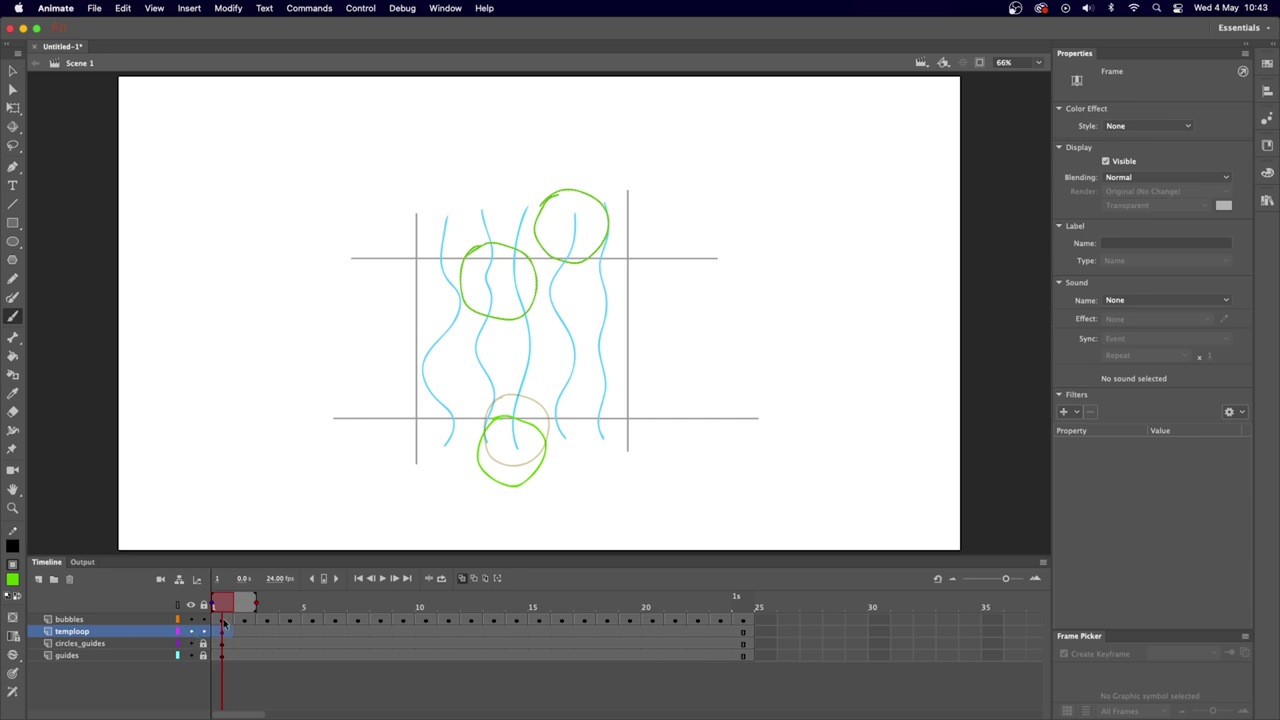
Brush a green circle in frame 1 of bubbles, slightly above the copied circle on the second wavy line, and hide temploop.
{"action": "left_click", "coordinate": [226, 619]}
{"action": "left_click_drag", "start_coordinate": [479, 239], "coordinate": [475, 237]}
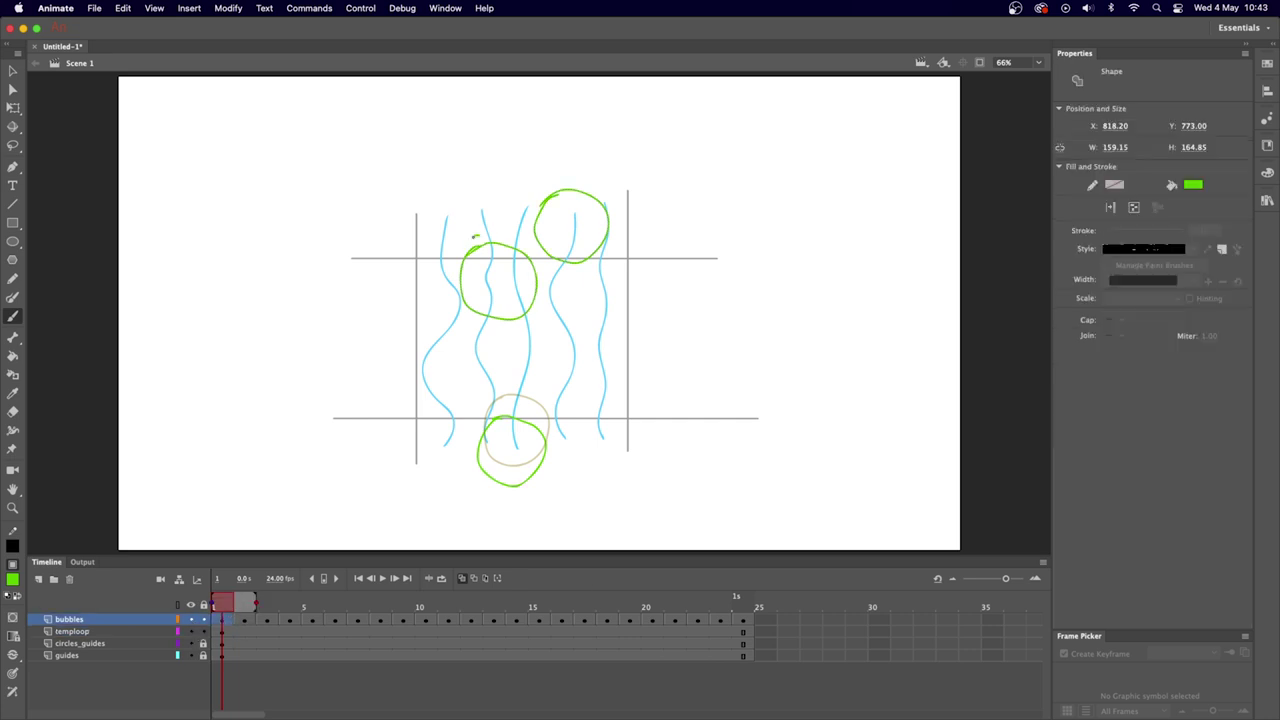
{"action": "mouse_move", "coordinate": [497, 305]}
{"action": "left_mouse_down"}
{"action": "mouse_move", "coordinate": [529, 296]}
{"action": "mouse_move", "coordinate": [540, 257]}
{"action": "left_mouse_up"}
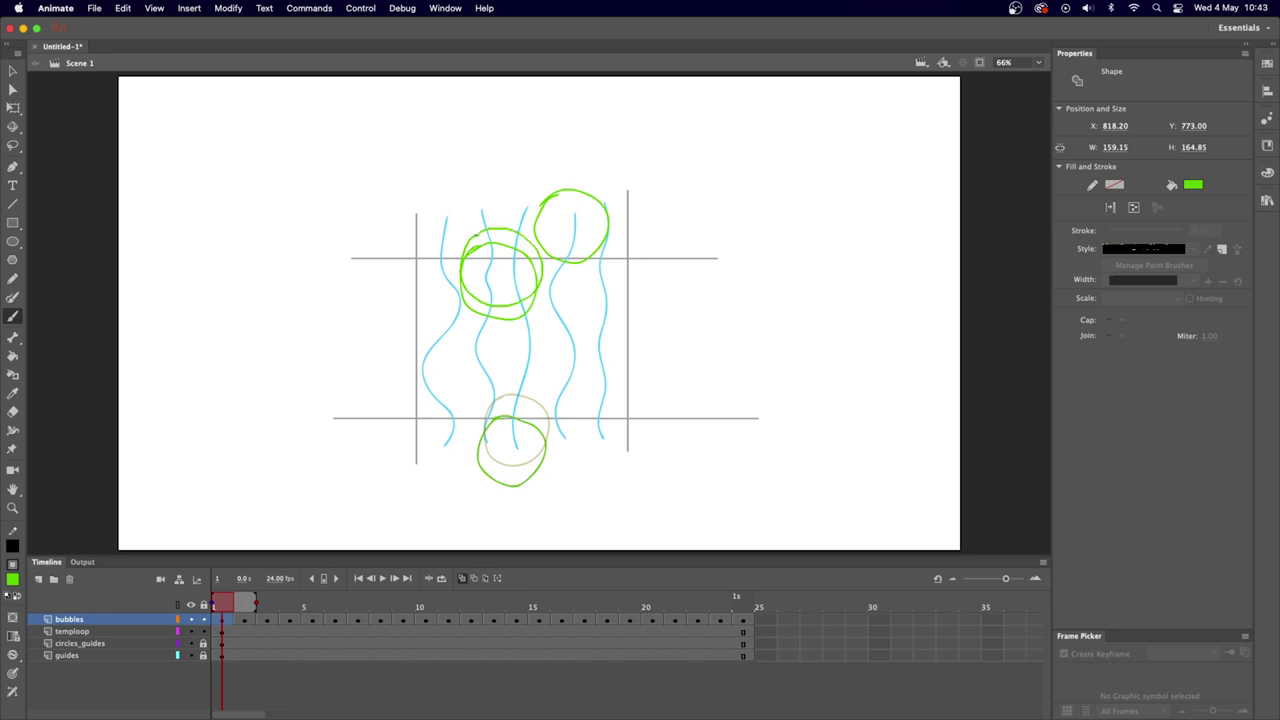
{"action": "left_click", "coordinate": [192, 631]}
Turn off Onion Skin and flip between frames 24 and 1 to check that the second line's circle loops smoothly.
{"action": "left_click", "coordinate": [743, 607]}
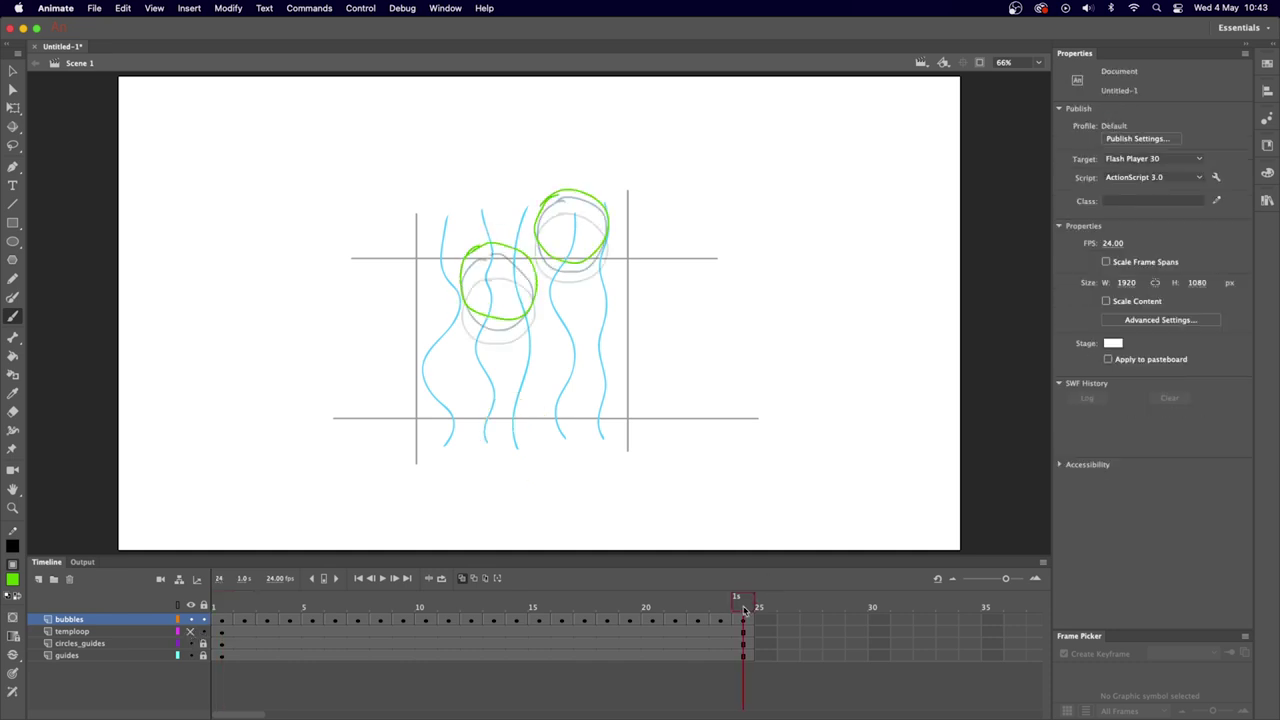
{"action": "left_click", "coordinate": [462, 578]}
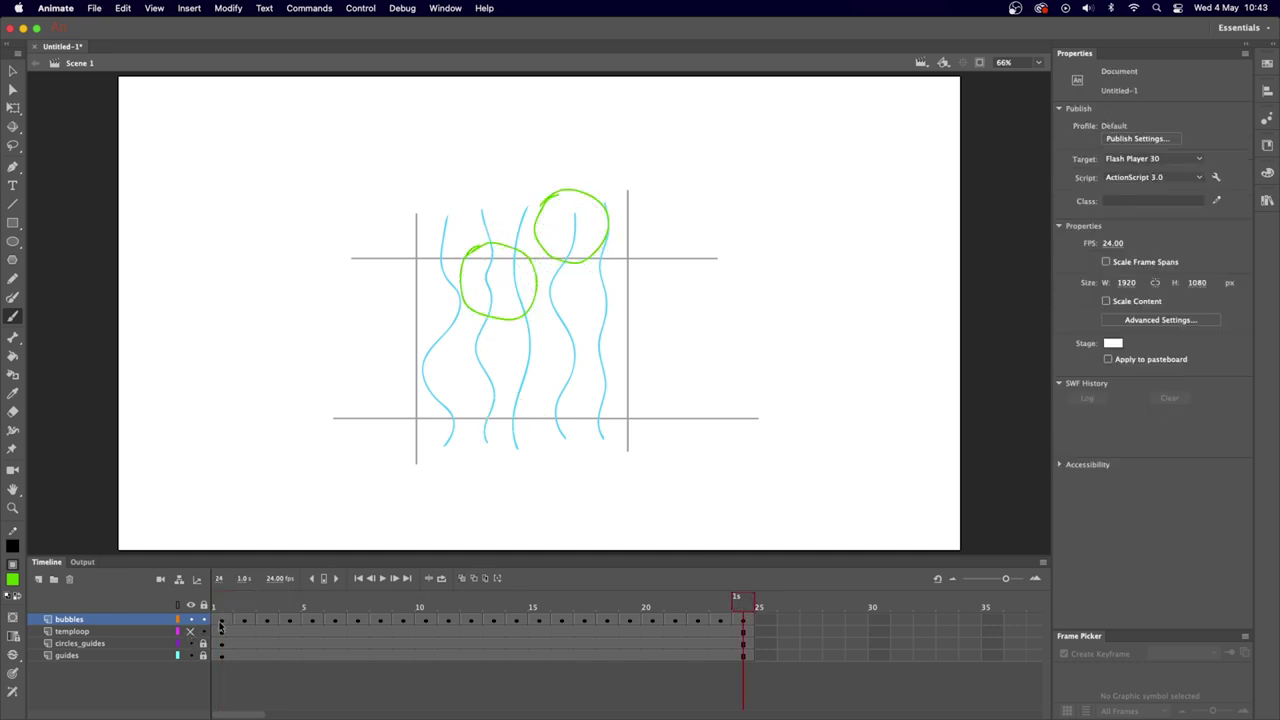
{"action": "left_click", "coordinate": [225, 606]}
{"action": "left_click", "coordinate": [749, 607]}
{"action": "left_click", "coordinate": [229, 605]}
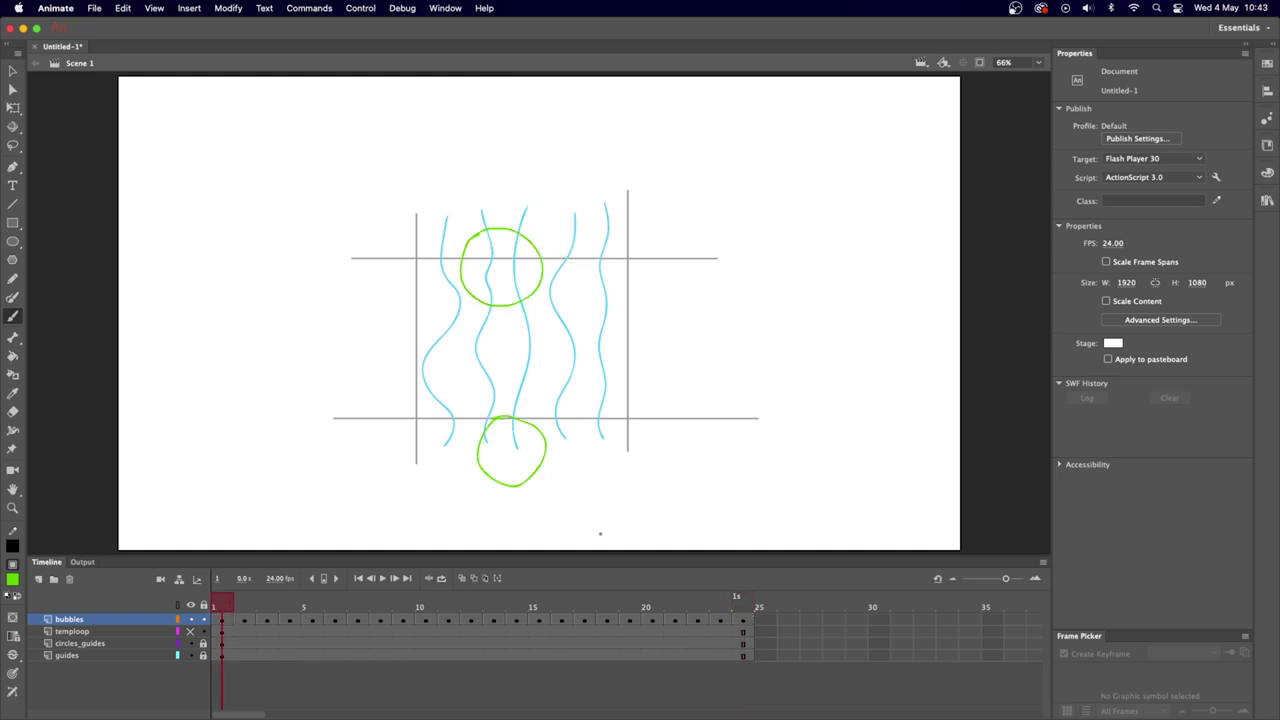
Turn on Onion Skin and brush the circle in frames 2 to 4, rising to the upper end of the second wavy line.
{"action": "key", "text": "."}
{"action": "left_click", "coordinate": [462, 578]}
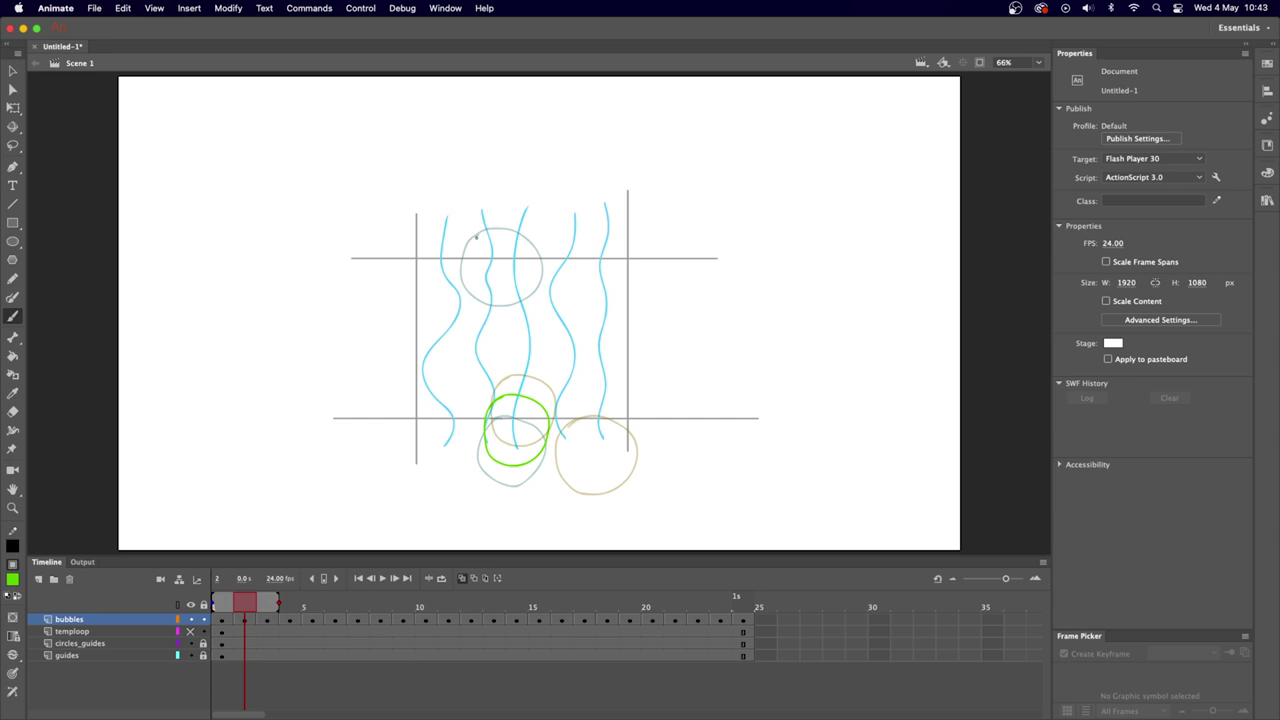
{"action": "mouse_move", "coordinate": [476, 237]}
{"action": "left_mouse_down"}
{"action": "mouse_move", "coordinate": [499, 291]}
{"action": "mouse_move", "coordinate": [534, 240]}
{"action": "mouse_move", "coordinate": [467, 226]}
{"action": "mouse_move", "coordinate": [498, 282]}
{"action": "mouse_move", "coordinate": [527, 227]}
{"action": "mouse_move", "coordinate": [459, 226]}
{"action": "mouse_move", "coordinate": [509, 266]}
{"action": "mouse_move", "coordinate": [487, 198]}
{"action": "mouse_move", "coordinate": [462, 201]}
{"action": "mouse_move", "coordinate": [504, 249]}
{"action": "mouse_move", "coordinate": [502, 190]}
{"action": "mouse_move", "coordinate": [472, 188]}
{"action": "left_mouse_up"}
{"action": "key", "text": "."}
{"action": "key", "text": "."}
{"action": "key", "text": "."}
Return to frame 1, show the temploop layer and clear its copied drawing.
{"action": "key", "text": "comma"}
{"action": "key", "text": "comma"}
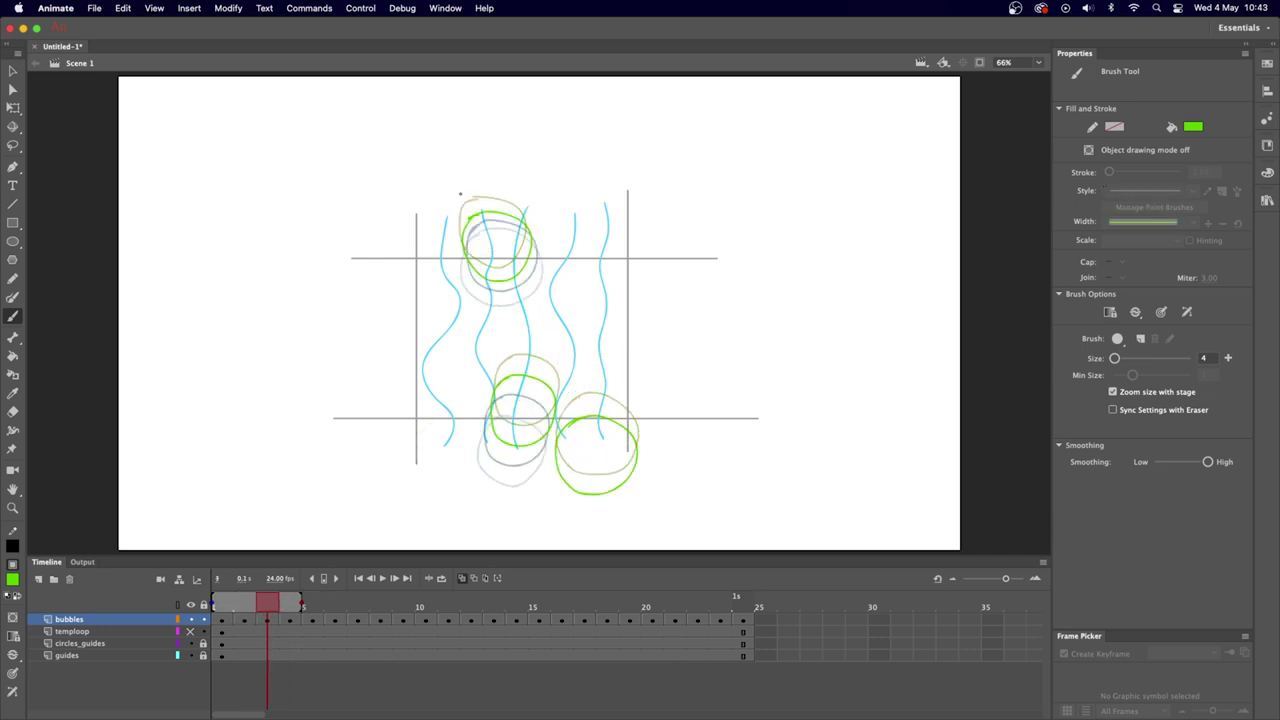
{"action": "key", "text": "comma"}
{"action": "key", "text": "comma"}
{"action": "left_click", "coordinate": [225, 635]}
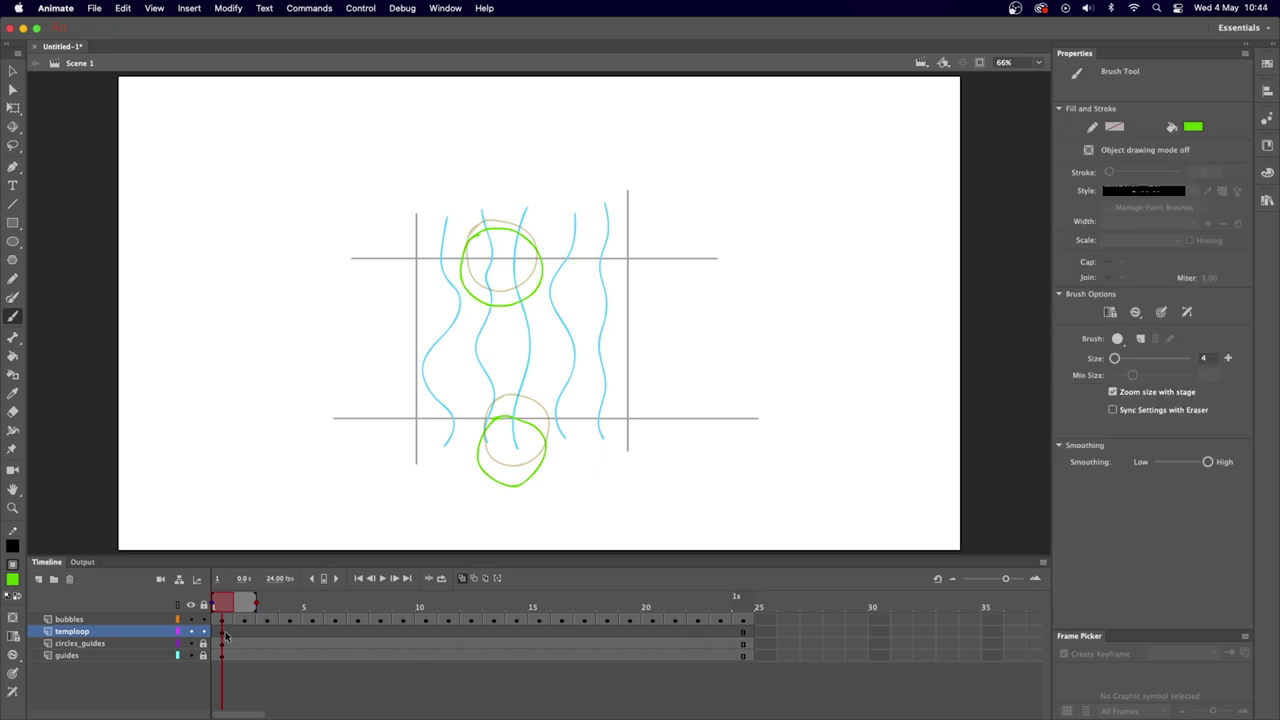
Enable Loop Playback, play the bubbles animation in a loop and stop it.
{"action": "left_click", "coordinate": [365, 13]}
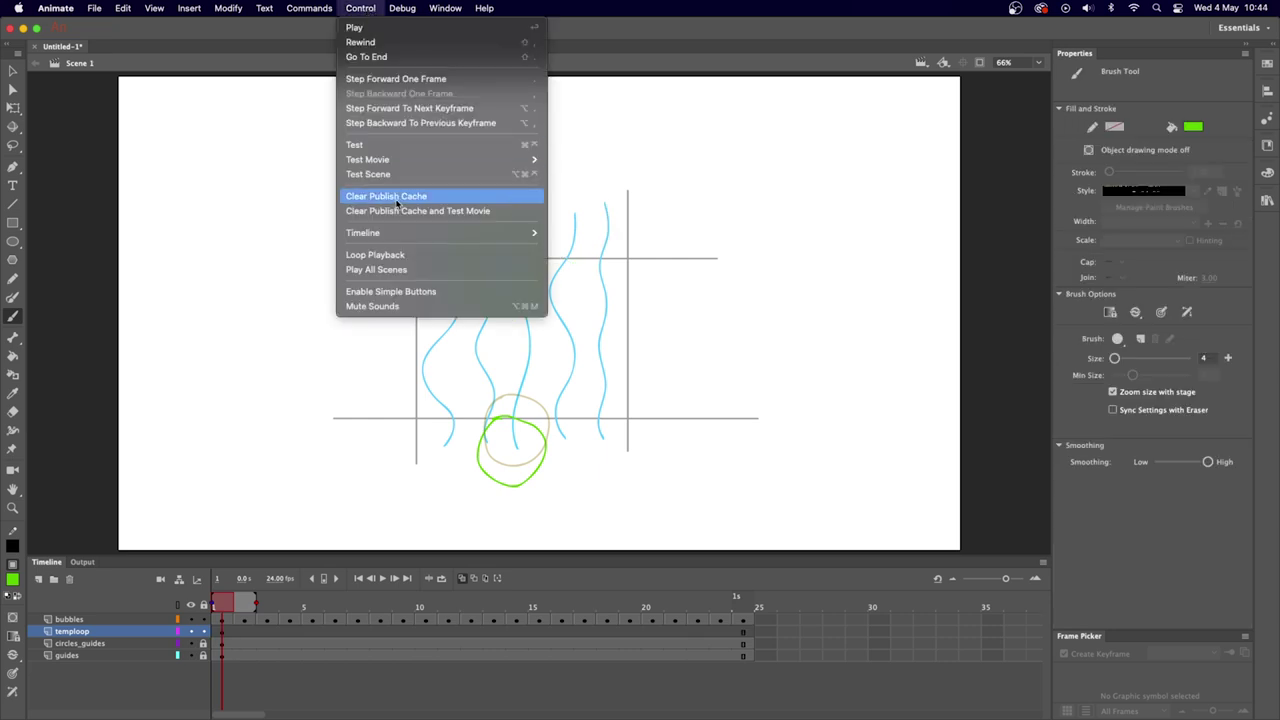
{"action": "left_click", "coordinate": [407, 255]}
{"action": "key", "text": "Return"}
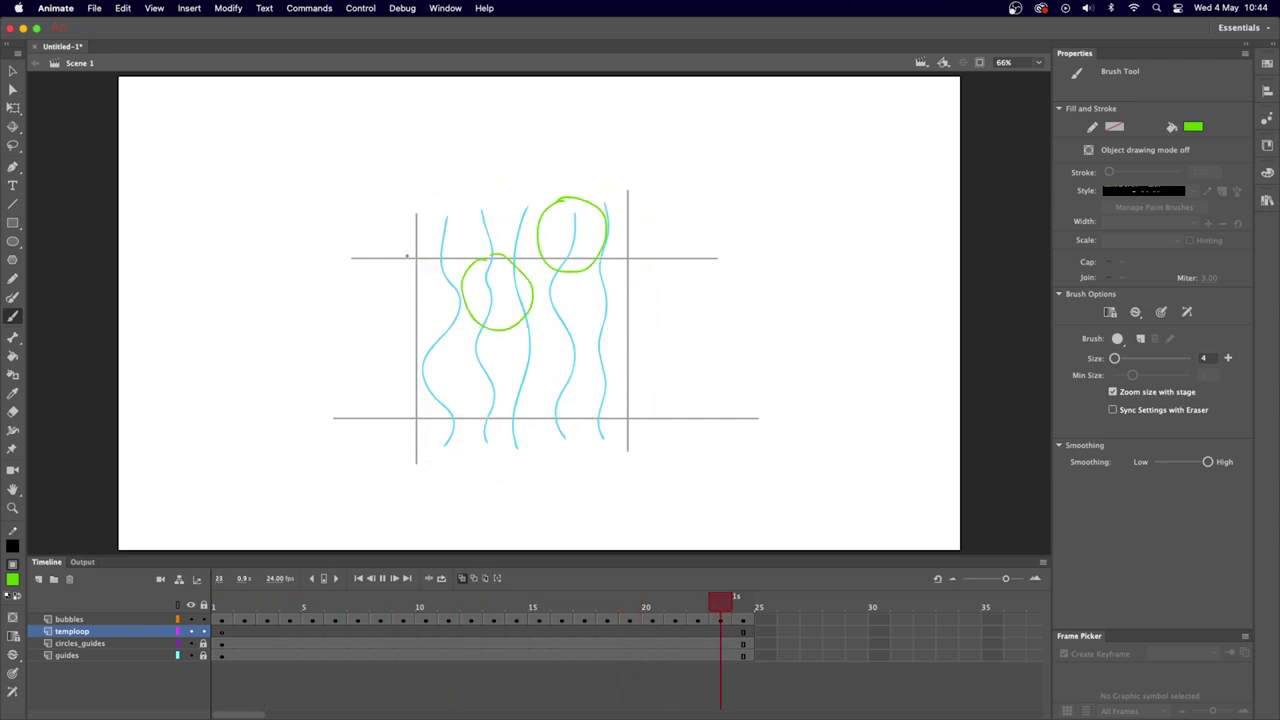
{"action": "key", "text": "Return"}
Turn off Onion Skin and brush a green circle in frame 13 at the lower end of the fifth wavy line.
{"action": "left_click", "coordinate": [610, 607]}
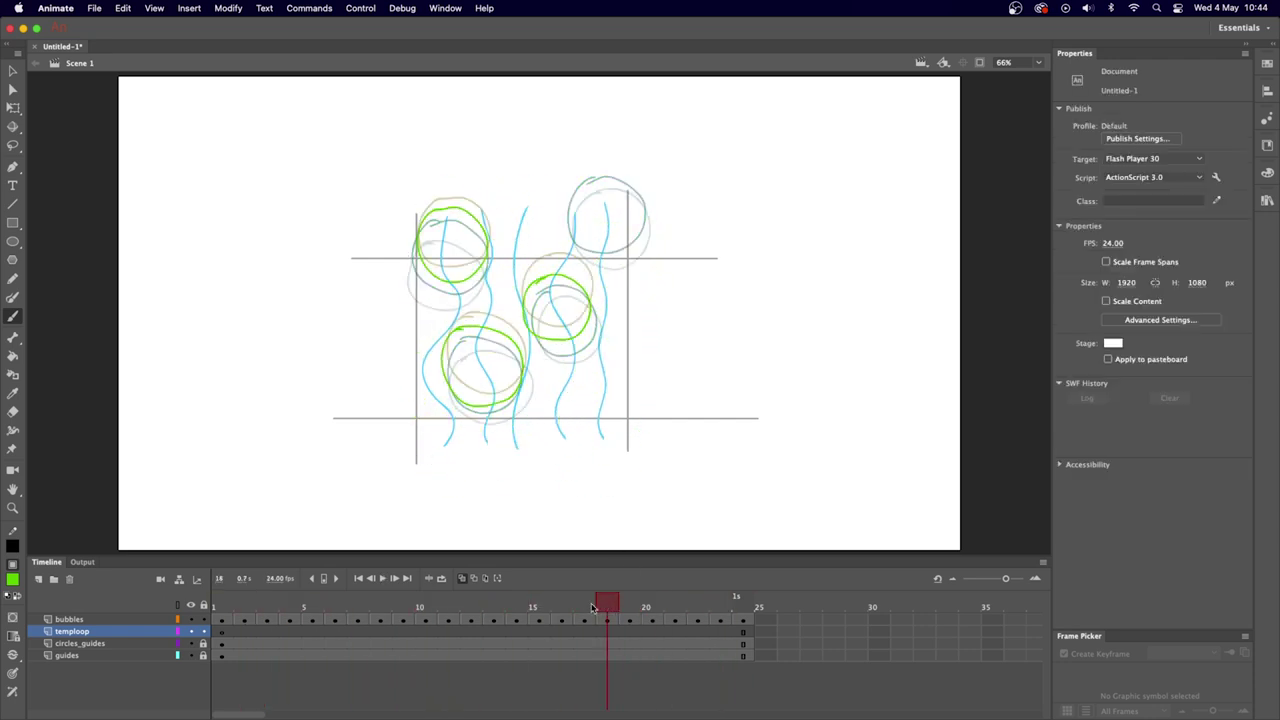
{"action": "left_click", "coordinate": [462, 608]}
{"action": "left_click_drag", "start_coordinate": [462, 608], "coordinate": [498, 606]}
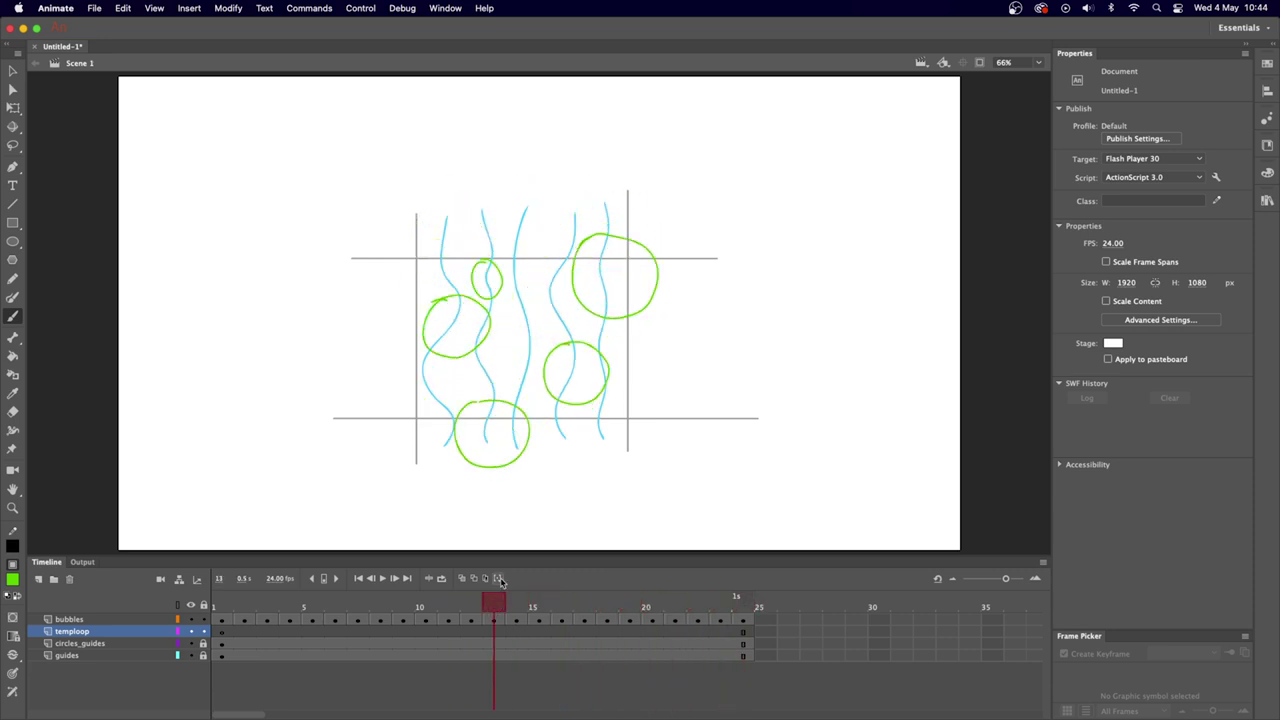
{"action": "mouse_move", "coordinate": [594, 420]}
{"action": "left_mouse_down"}
{"action": "mouse_move", "coordinate": [592, 475]}
{"action": "mouse_move", "coordinate": [628, 449]}
{"action": "mouse_move", "coordinate": [605, 419]}
{"action": "left_mouse_up"}
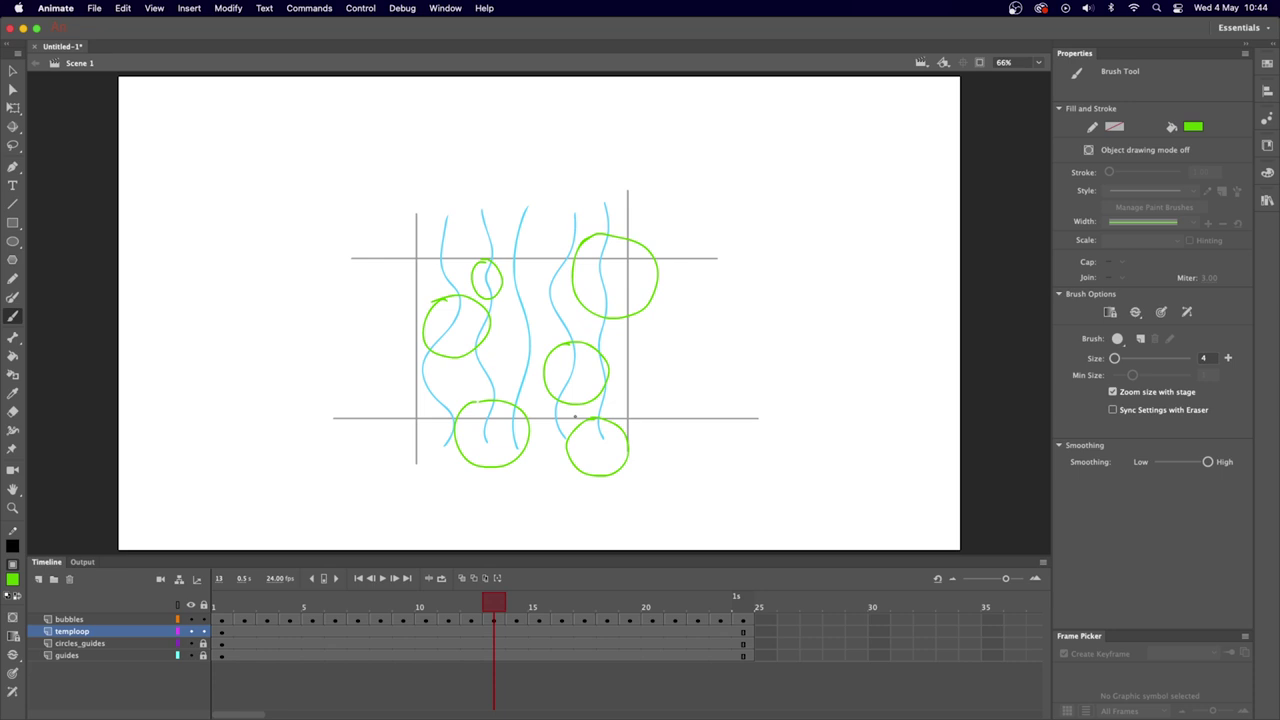
{"action": "key", "text": "period"}
{"action": "key", "text": "comma"}
Turn on Onion Skin and brush the circle in frames 14 to 24 of bubbles, rising along the fifth wavy line.
{"action": "left_click", "coordinate": [516, 619]}
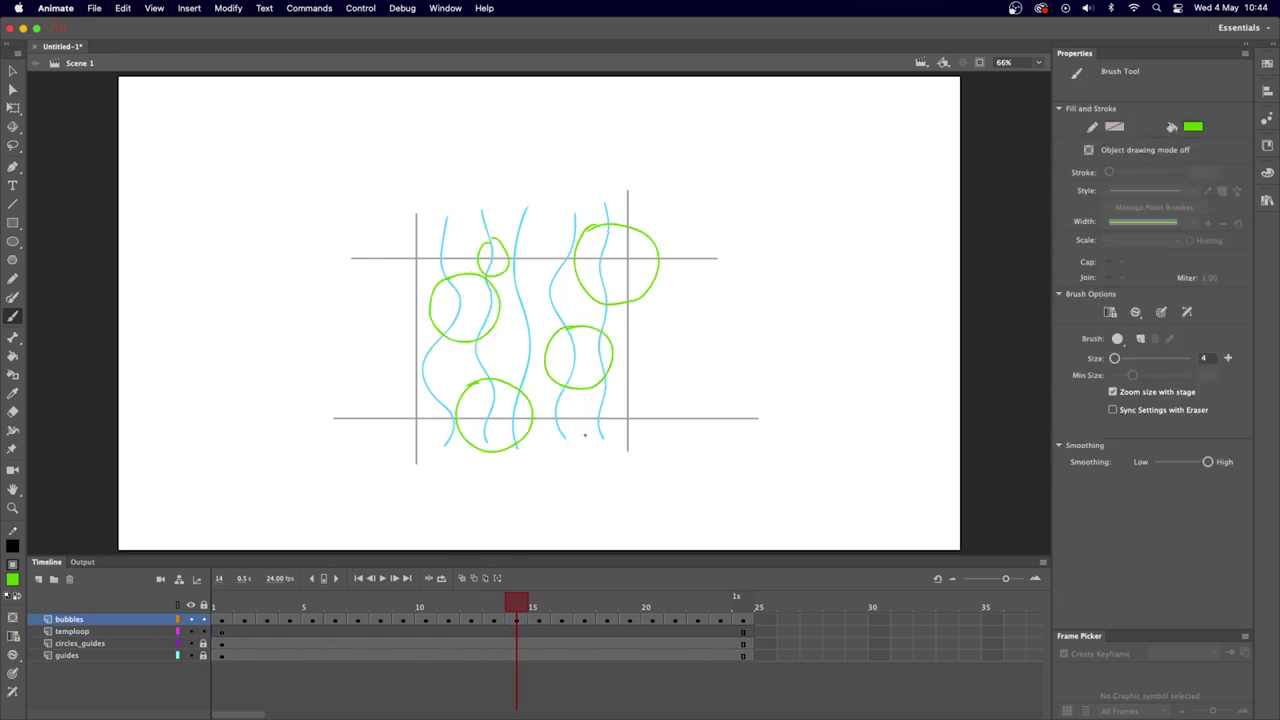
{"action": "left_click", "coordinate": [461, 578]}
{"action": "key", "text": "period"}
{"action": "key", "text": "period"}
{"action": "key", "text": "period"}
{"action": "key", "text": "period"}
{"action": "key", "text": "period"}
{"action": "key", "text": "period"}
{"action": "key", "text": "period"}
{"action": "key", "text": "period"}
{"action": "key", "text": "period"}
{"action": "key", "text": "period"}
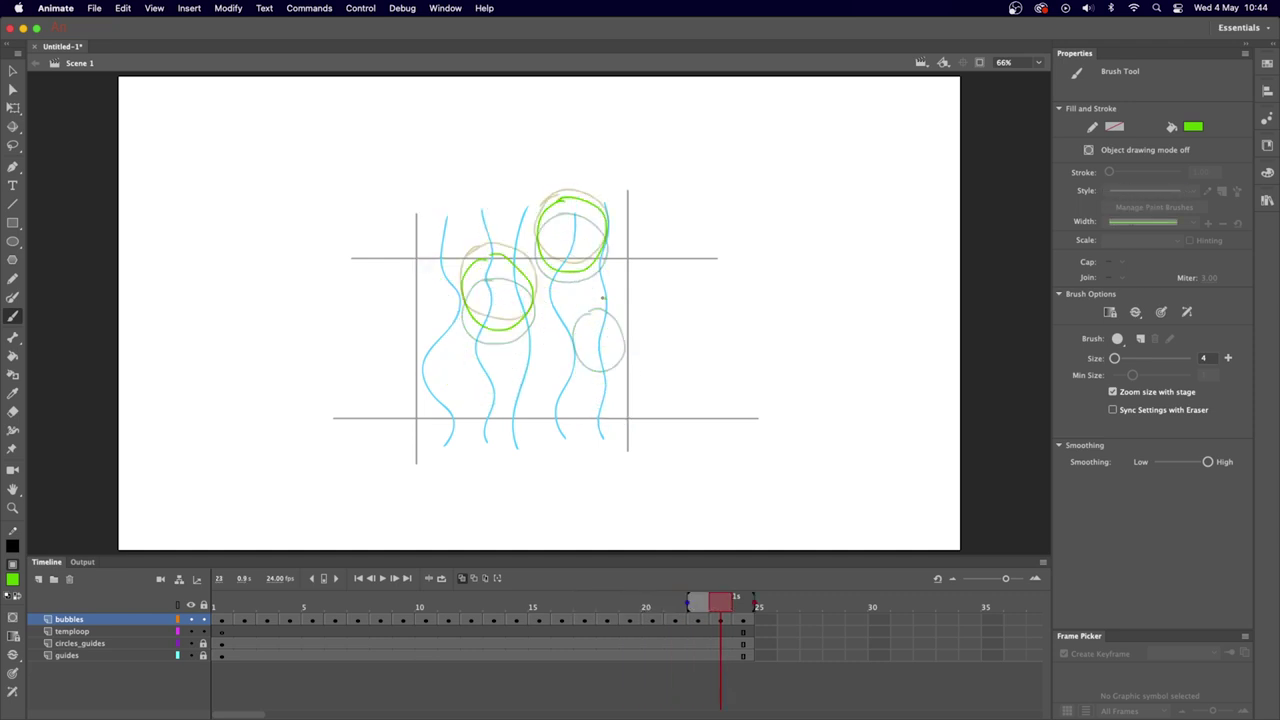
Flip between frames 24 and 1 to compare the fifth line's circle position across the loop point.
{"action": "key", "text": "shift+comma"}
{"action": "left_click", "coordinate": [745, 606]}
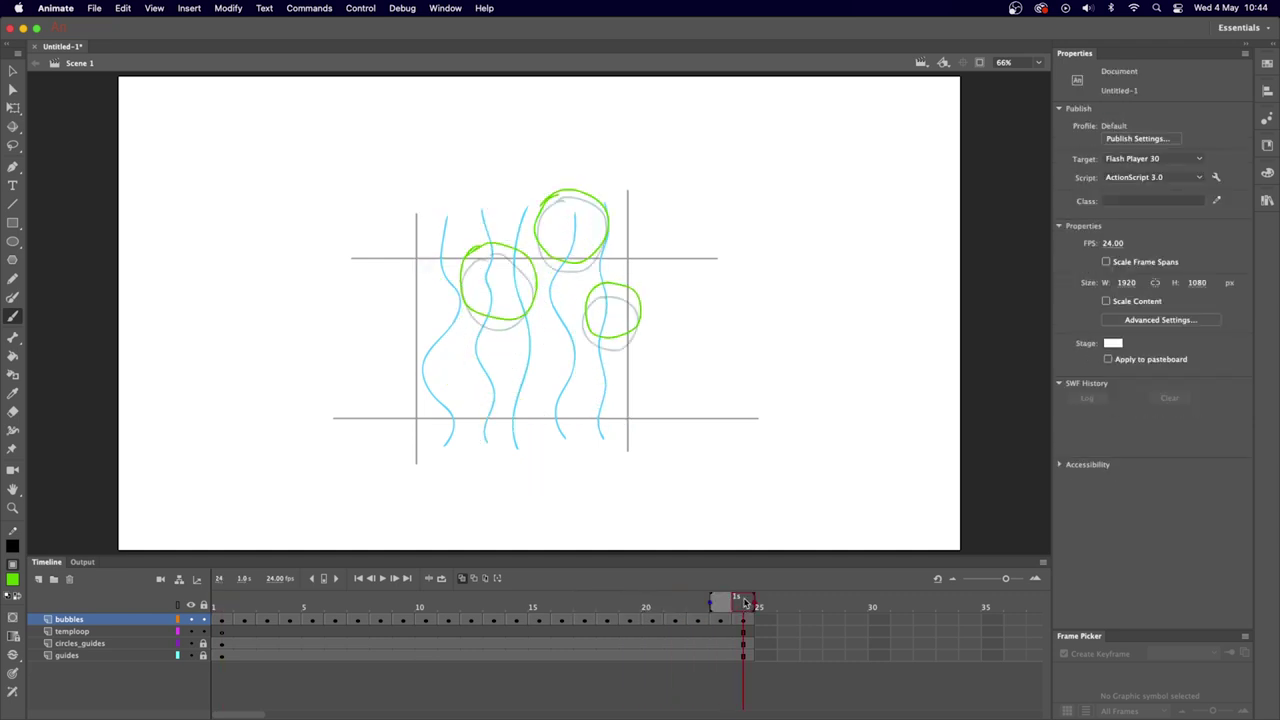
{"action": "left_click", "coordinate": [222, 606]}
{"action": "left_click", "coordinate": [745, 606]}
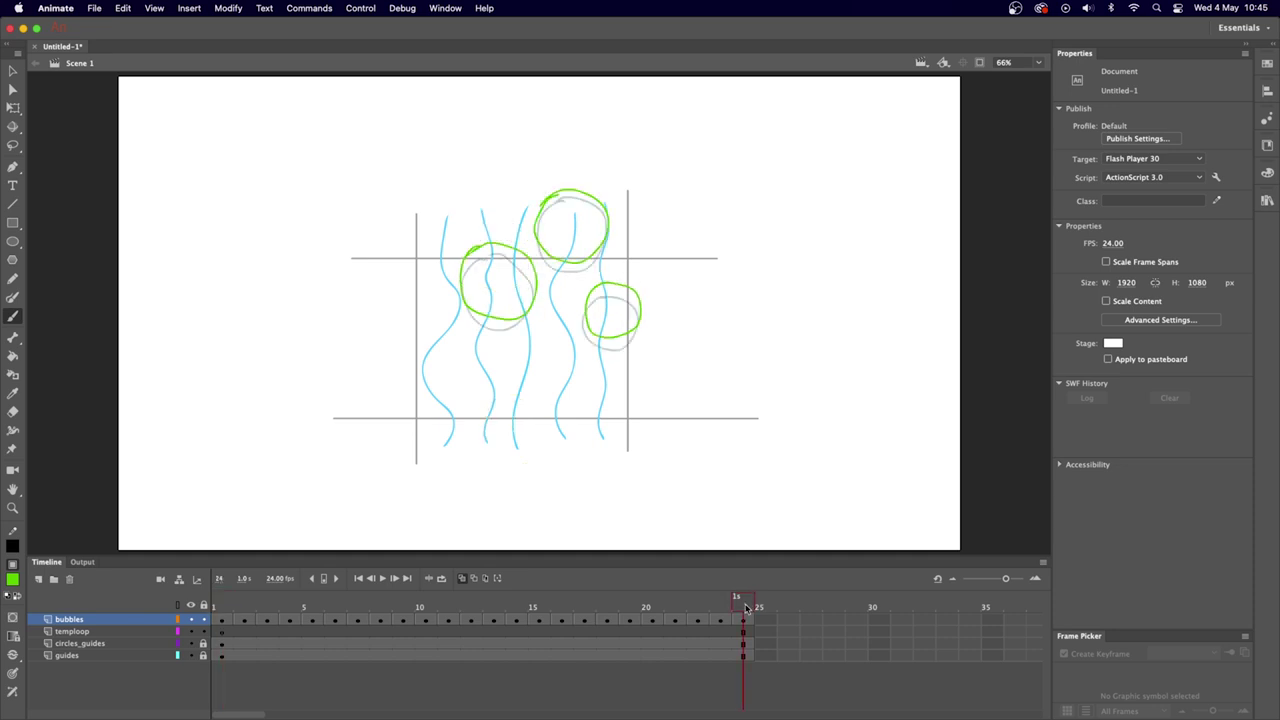
Brush the circle in the opening frames up to frame 9, rising to the upper end of the fifth wavy line.
{"action": "left_click", "coordinate": [226, 603]}
{"action": "key", "text": "period"}
{"action": "mouse_move", "coordinate": [590, 262]}
{"action": "left_mouse_down"}
{"action": "mouse_move", "coordinate": [625, 311]}
{"action": "mouse_move", "coordinate": [612, 259]}
{"action": "mouse_move", "coordinate": [579, 286]}
{"action": "mouse_move", "coordinate": [640, 272]}
{"action": "mouse_move", "coordinate": [578, 275]}
{"action": "mouse_move", "coordinate": [633, 295]}
{"action": "mouse_move", "coordinate": [601, 295]}
{"action": "mouse_move", "coordinate": [588, 229]}
{"action": "mouse_move", "coordinate": [638, 261]}
{"action": "mouse_move", "coordinate": [599, 263]}
{"action": "mouse_move", "coordinate": [641, 224]}
{"action": "mouse_move", "coordinate": [603, 203]}
{"action": "mouse_move", "coordinate": [613, 258]}
{"action": "mouse_move", "coordinate": [597, 201]}
{"action": "left_mouse_up"}
{"action": "key", "text": "period"}
{"action": "key", "text": "period"}
{"action": "key", "text": "period"}
{"action": "key", "text": "period"}
{"action": "key", "text": "period"}
{"action": "key", "text": "period"}
{"action": "key", "text": "period"}
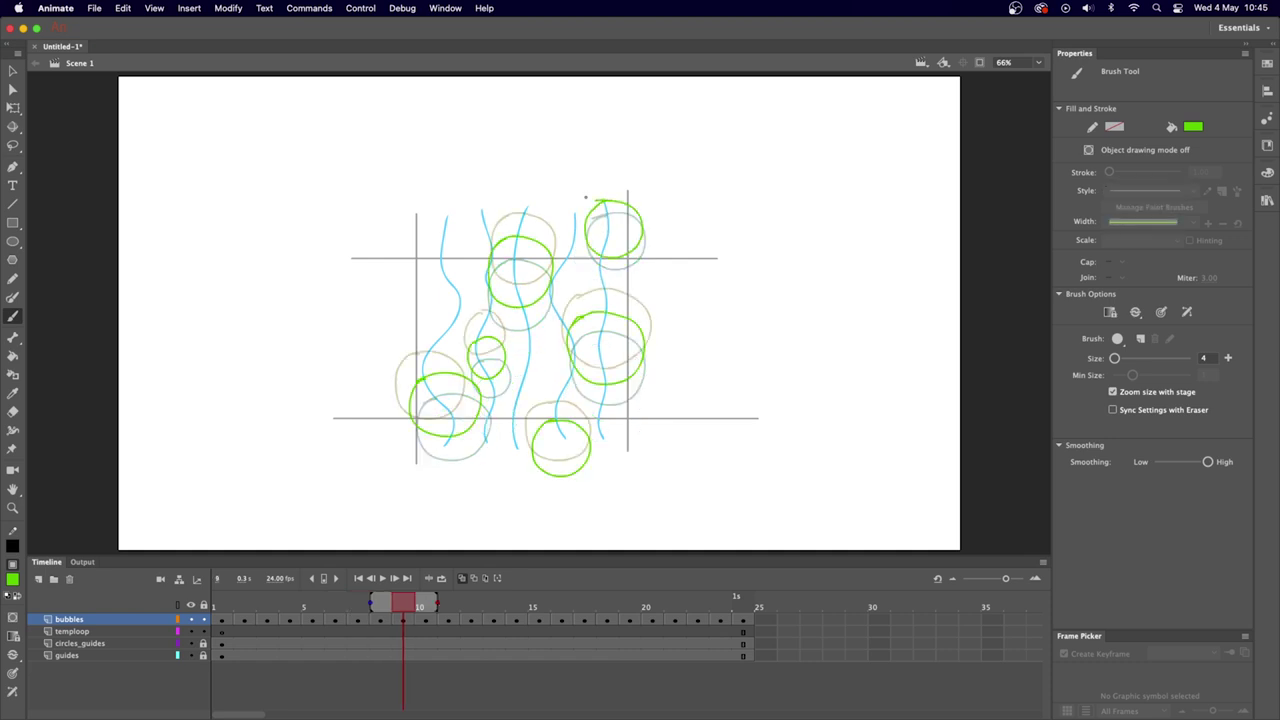
Play back the looping bubbles animation, turn off Onion Skin and scrub to frame 17.
{"action": "key", "text": "Return"}
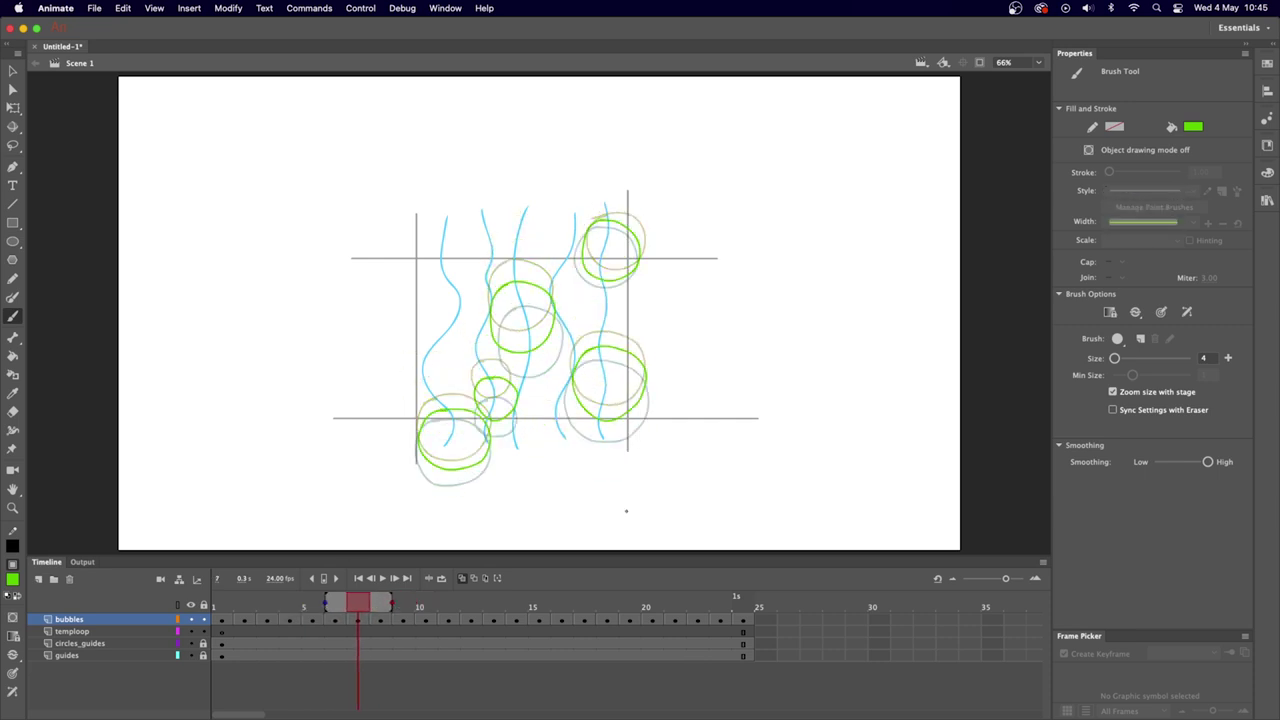
{"action": "left_click_drag", "start_coordinate": [491, 608], "coordinate": [592, 604]}
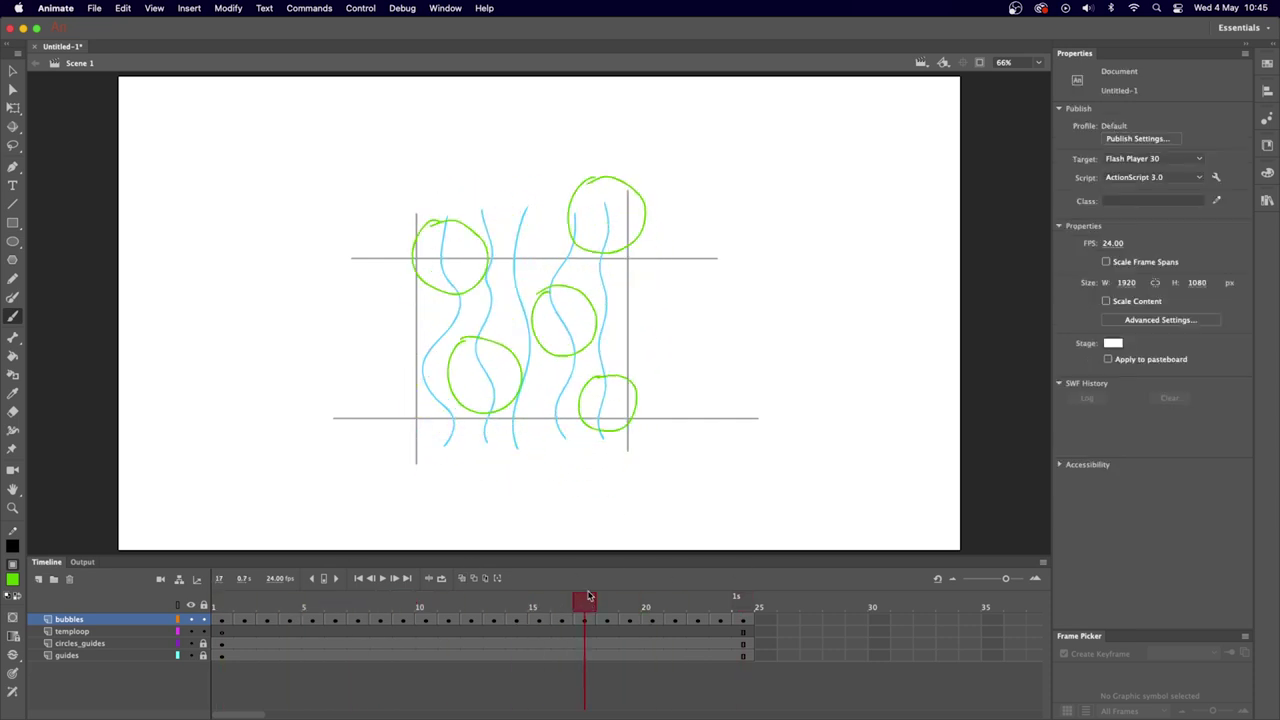
{"action": "left_click_drag", "start_coordinate": [340, 419], "coordinate": [801, 417]}
{"action": "left_click_drag", "start_coordinate": [359, 259], "coordinate": [830, 254]}
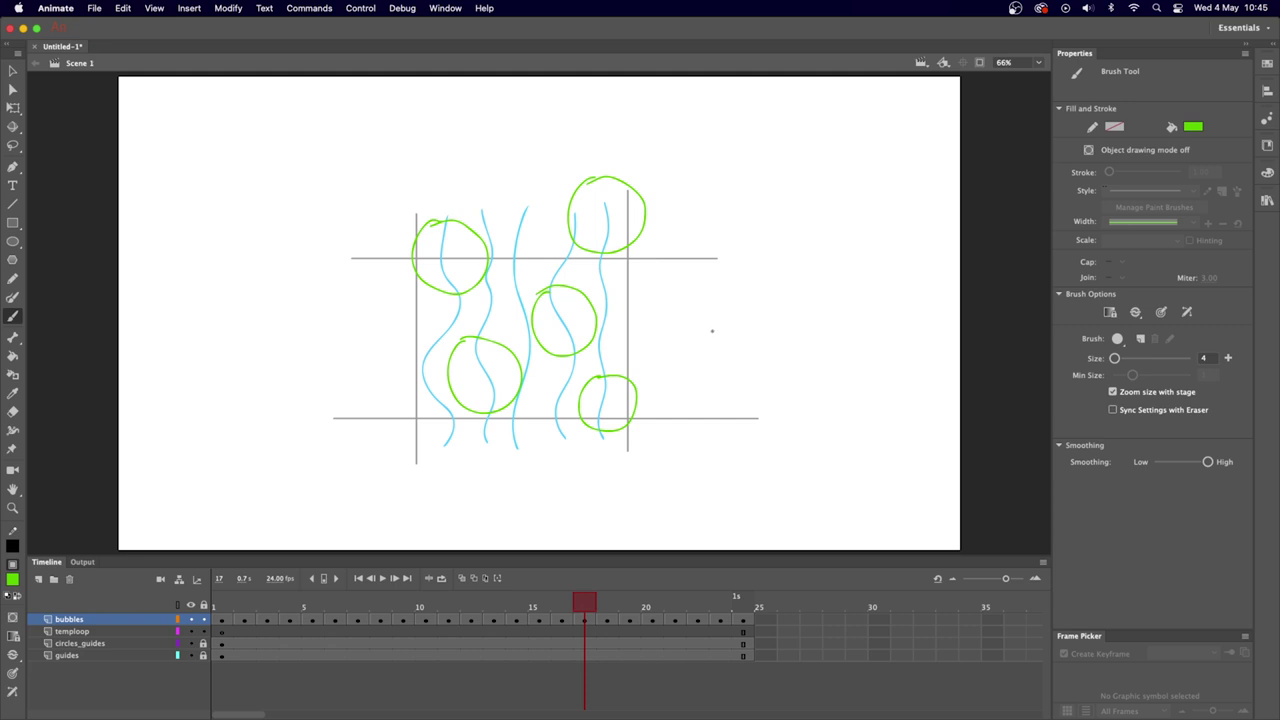
{"action": "left_click_drag", "start_coordinate": [664, 176], "coordinate": [649, 455]}
{"action": "left_click_drag", "start_coordinate": [367, 186], "coordinate": [365, 490]}
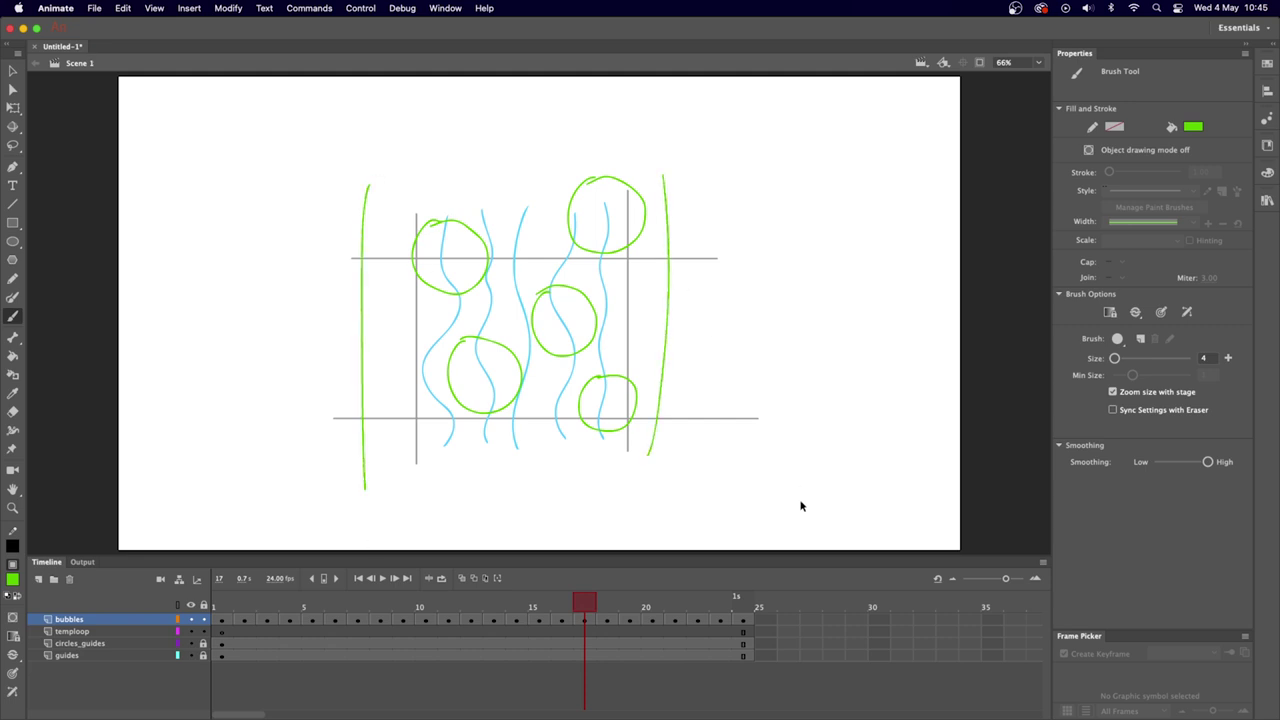
{"action": "key", "text": "super+z"}
{"action": "key", "text": "super+z"}
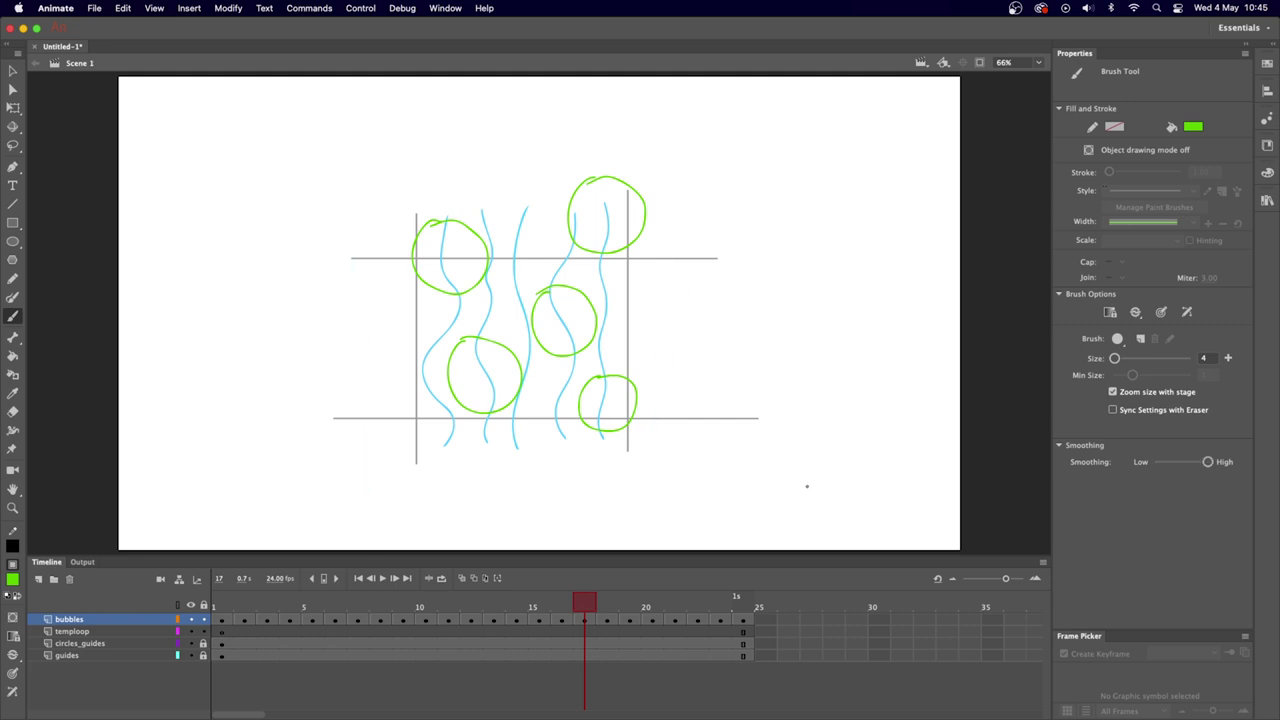
With Onion Skin on, brush an additional small circle rising along the first wavy line across the loop point from frame 24 to frame 1.
{"action": "mouse_move", "coordinate": [593, 607]}
{"action": "left_mouse_down"}
{"action": "mouse_move", "coordinate": [628, 603]}
{"action": "mouse_move", "coordinate": [478, 590]}
{"action": "mouse_move", "coordinate": [491, 605]}
{"action": "mouse_move", "coordinate": [742, 603]}
{"action": "left_mouse_up"}
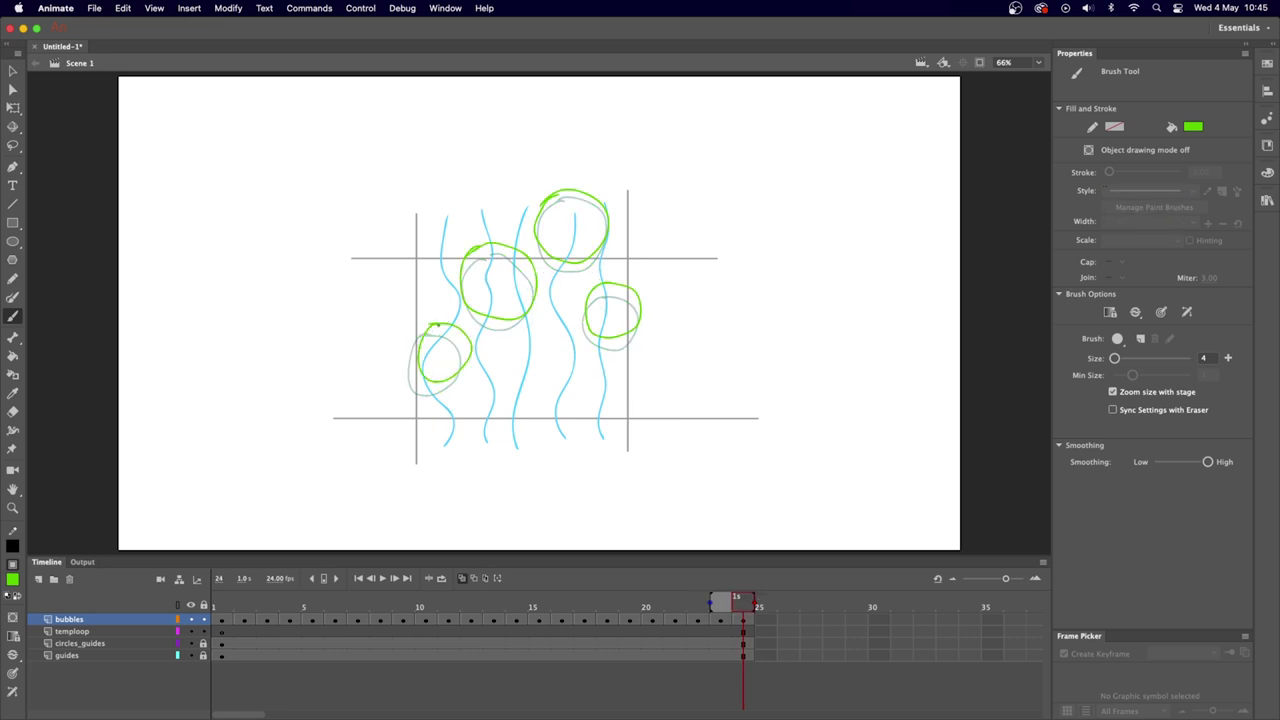
{"action": "left_click_drag", "start_coordinate": [437, 325], "coordinate": [455, 386]}
{"action": "key", "text": "super+z"}
{"action": "key", "text": "shift+comma"}
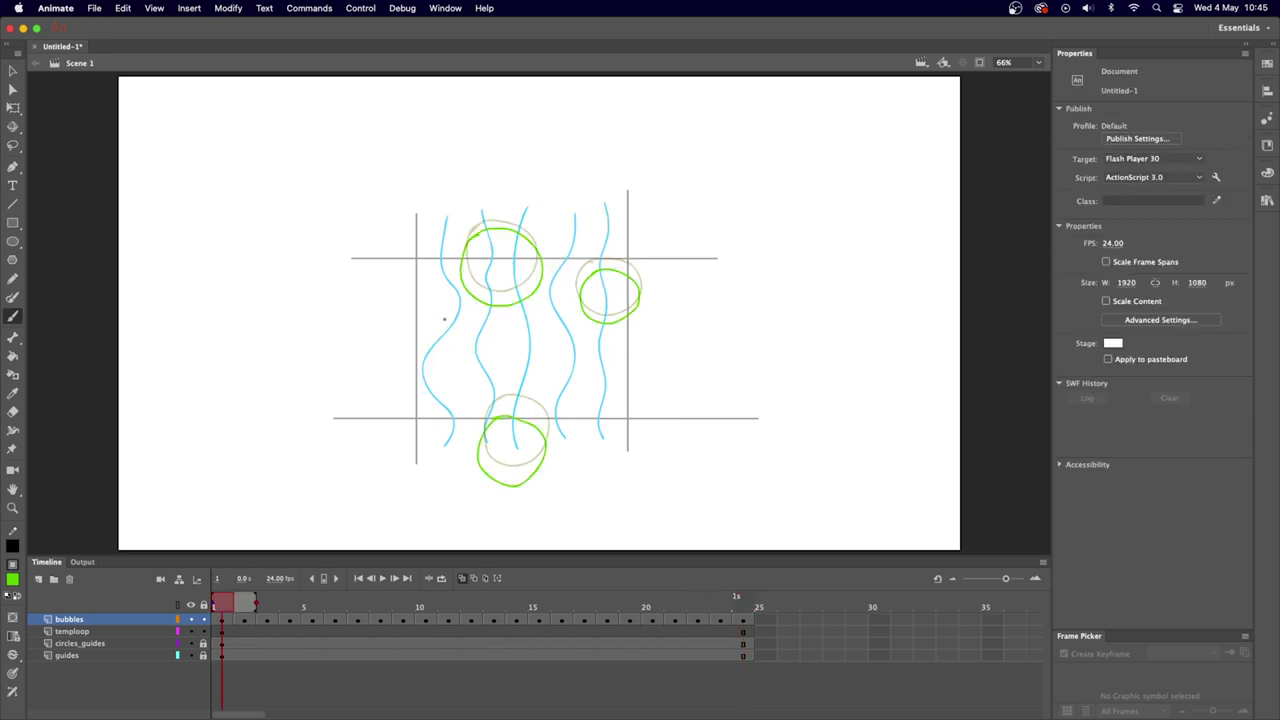
{"action": "left_click_drag", "start_coordinate": [421, 328], "coordinate": [428, 312]}
{"action": "key", "text": "shift+period"}
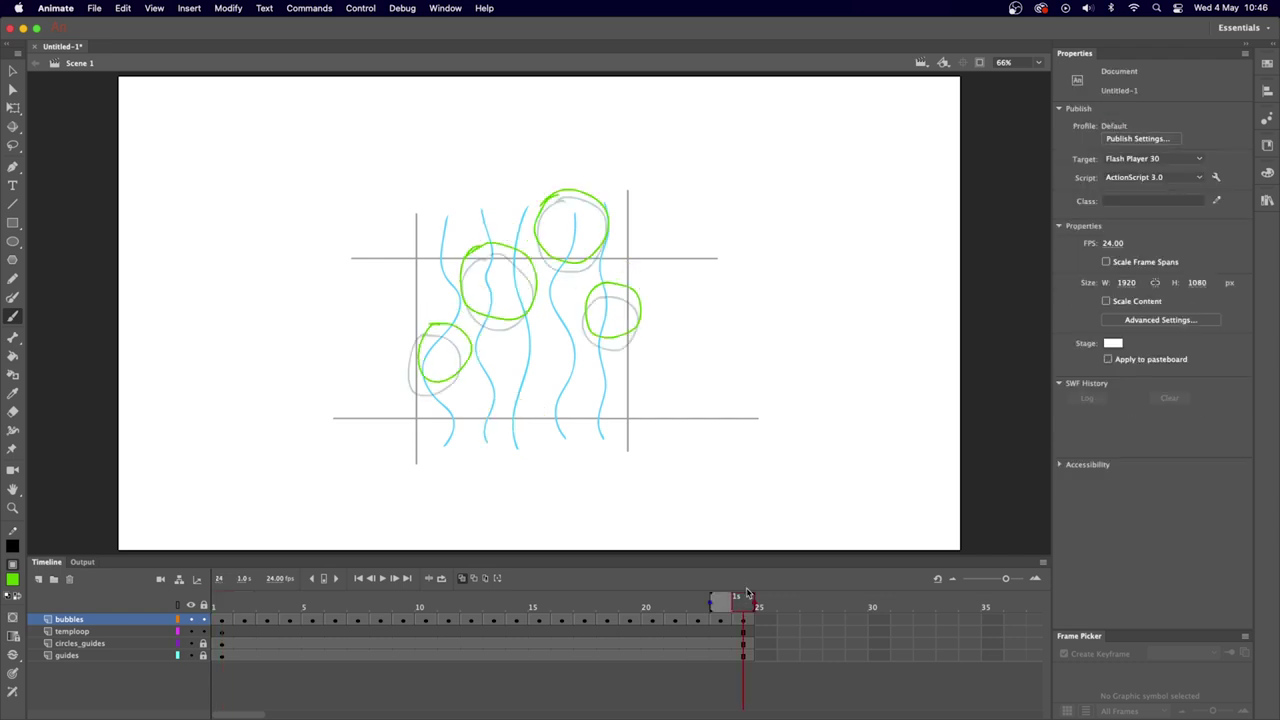
{"action": "left_click", "coordinate": [222, 607]}
{"action": "left_click_drag", "start_coordinate": [222, 607], "coordinate": [422, 593]}
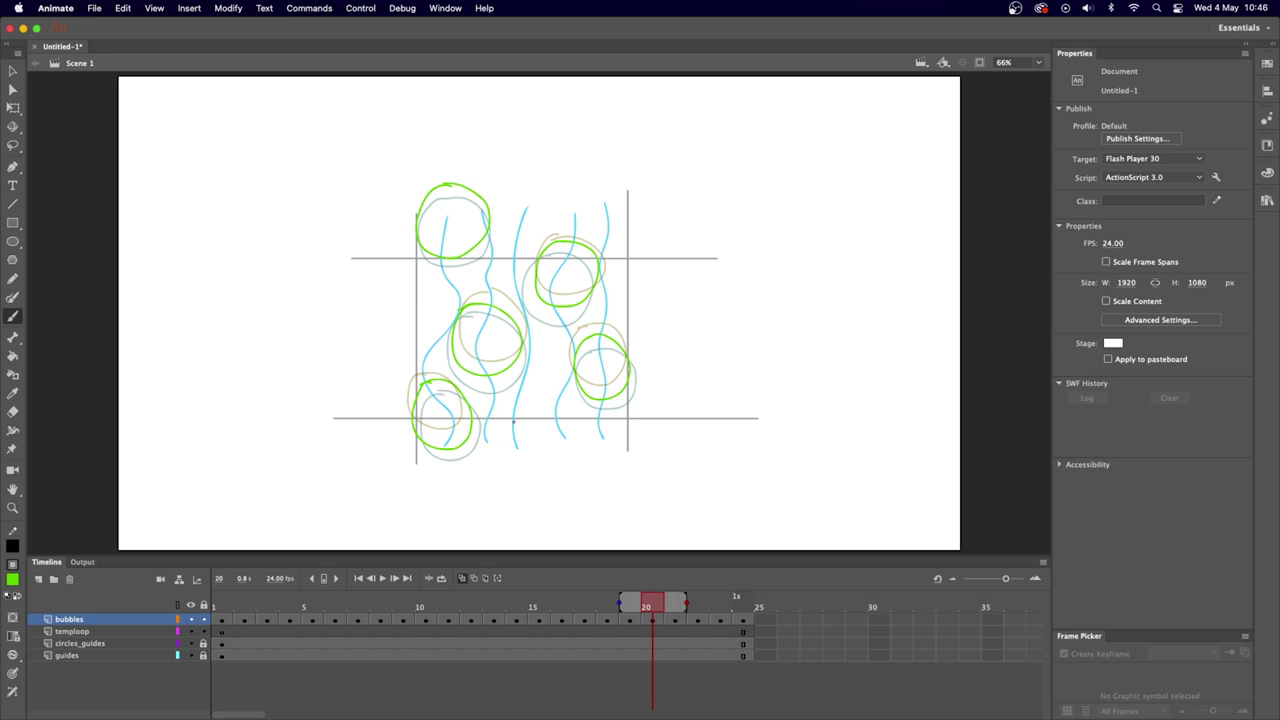
Play back the looping bubbles animation and scrub through its frames to check the rising circles.
{"action": "key", "text": "Return"}
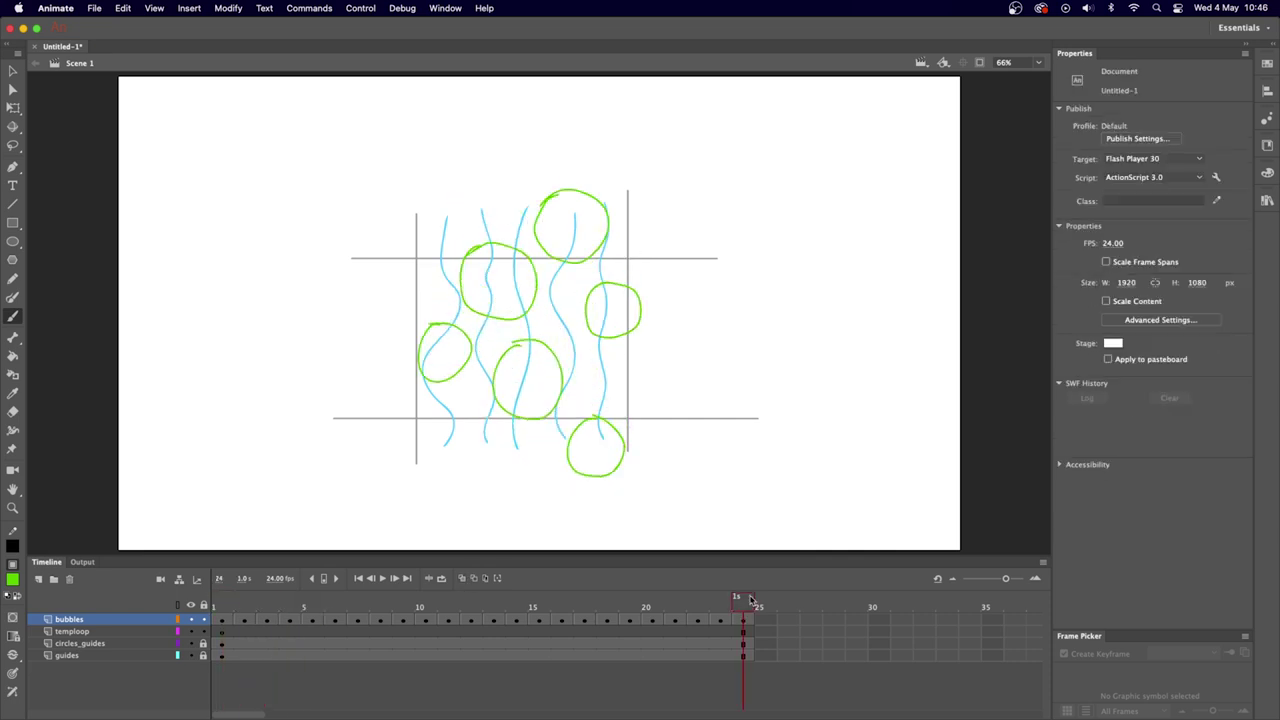
{"action": "mouse_move", "coordinate": [265, 609]}
{"action": "left_mouse_down"}
{"action": "mouse_move", "coordinate": [310, 609]}
{"action": "mouse_move", "coordinate": [243, 609]}
{"action": "mouse_move", "coordinate": [279, 609]}
{"action": "left_mouse_up"}
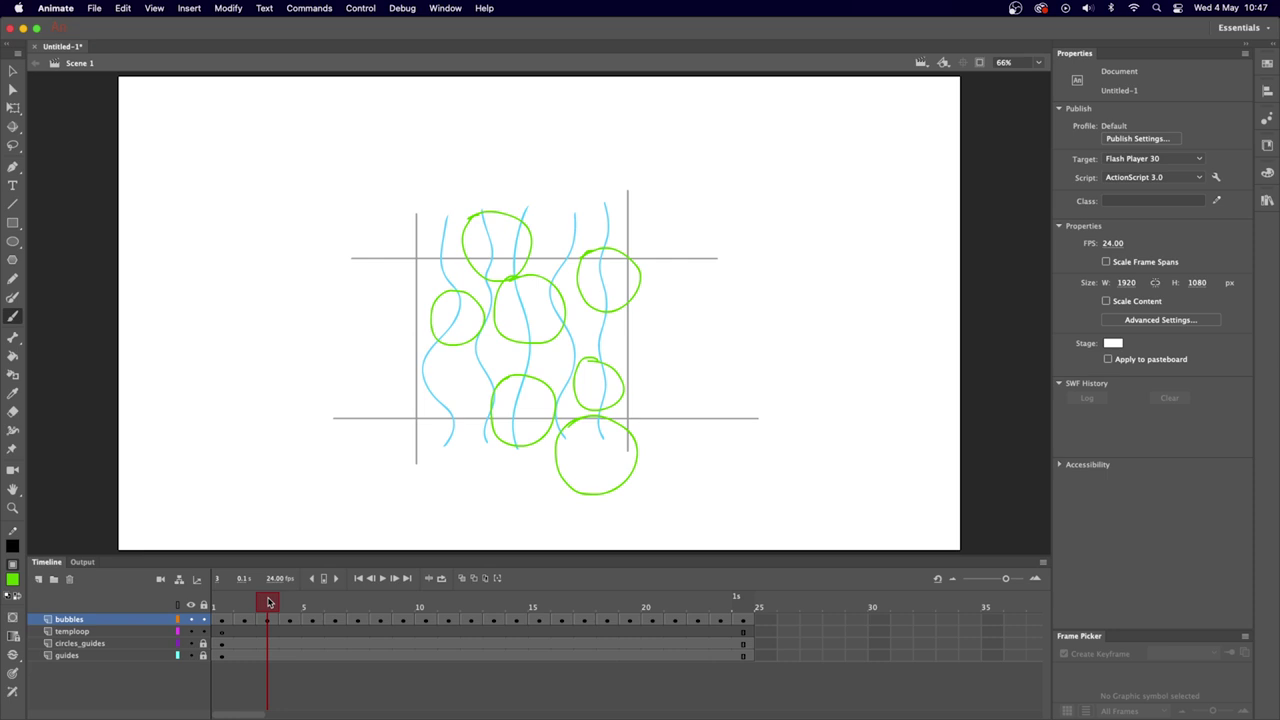
{"action": "key", "text": "Return"}
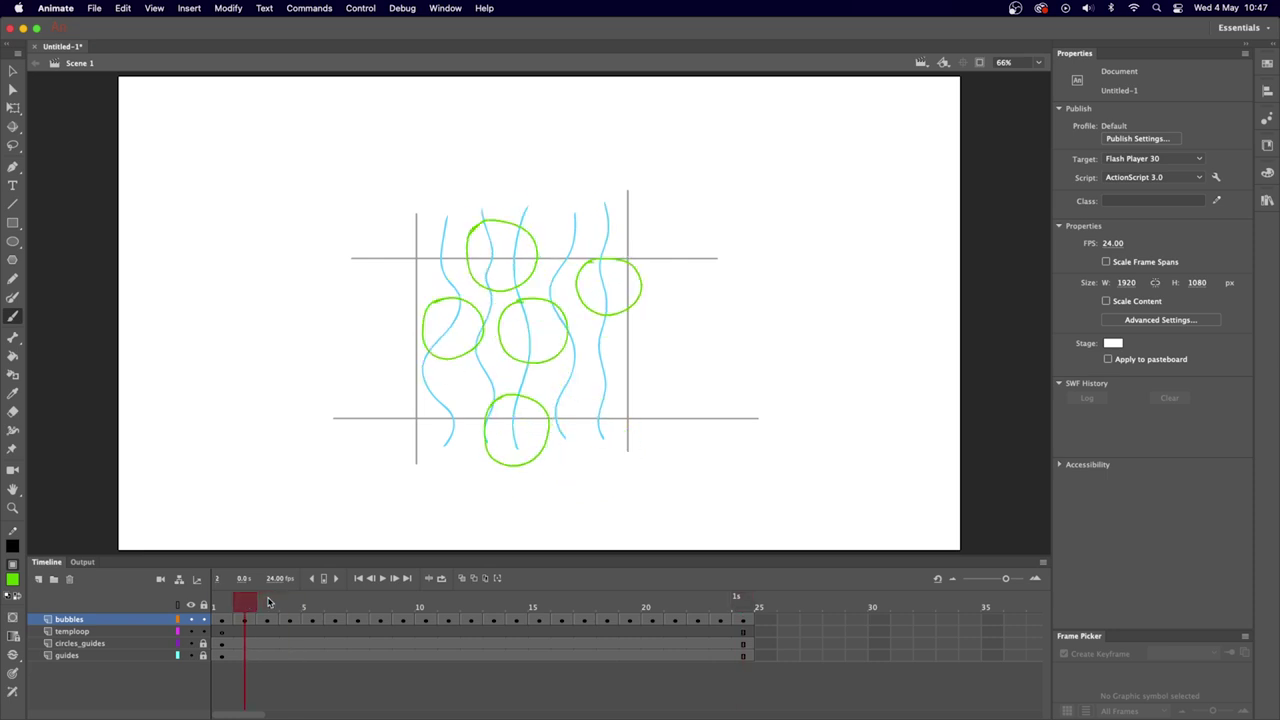
{"action": "key", "text": "comma"}
{"action": "mouse_move", "coordinate": [740, 603]}
{"action": "left_mouse_down"}
{"action": "mouse_move", "coordinate": [718, 603]}
{"action": "mouse_move", "coordinate": [750, 597]}
{"action": "mouse_move", "coordinate": [291, 600]}
{"action": "left_mouse_up"}
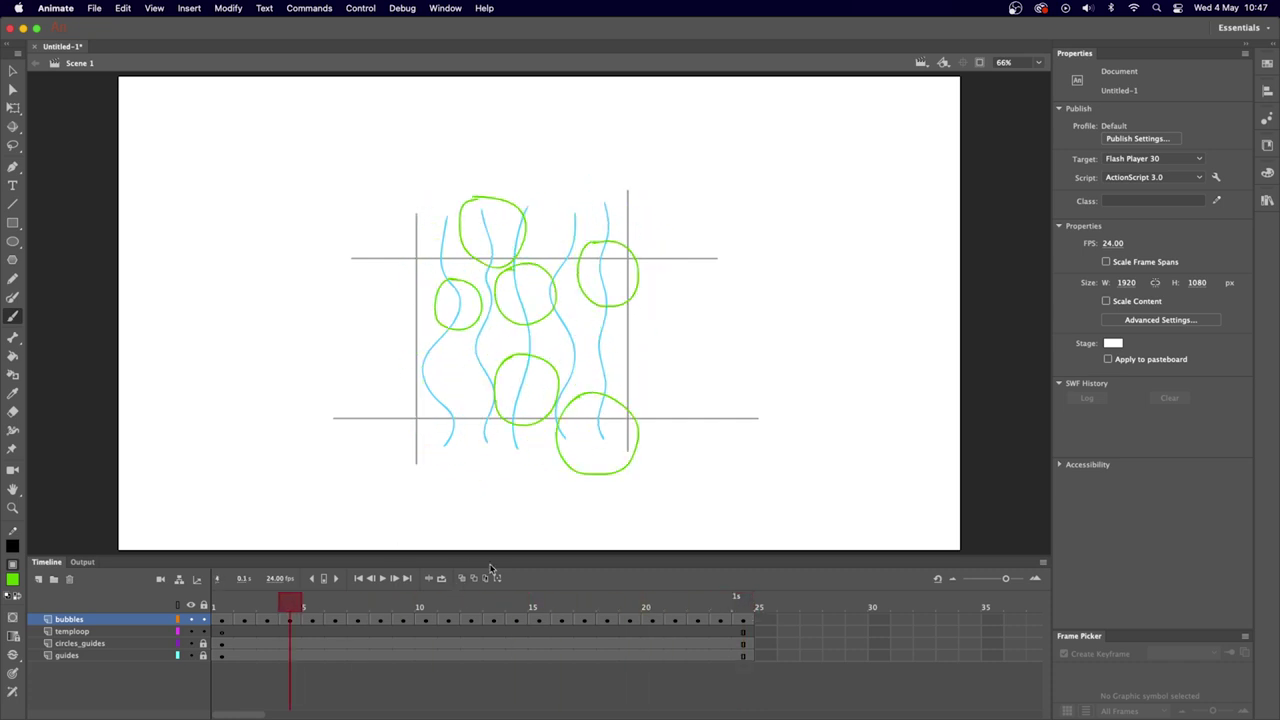
{"action": "key", "text": "Return"}
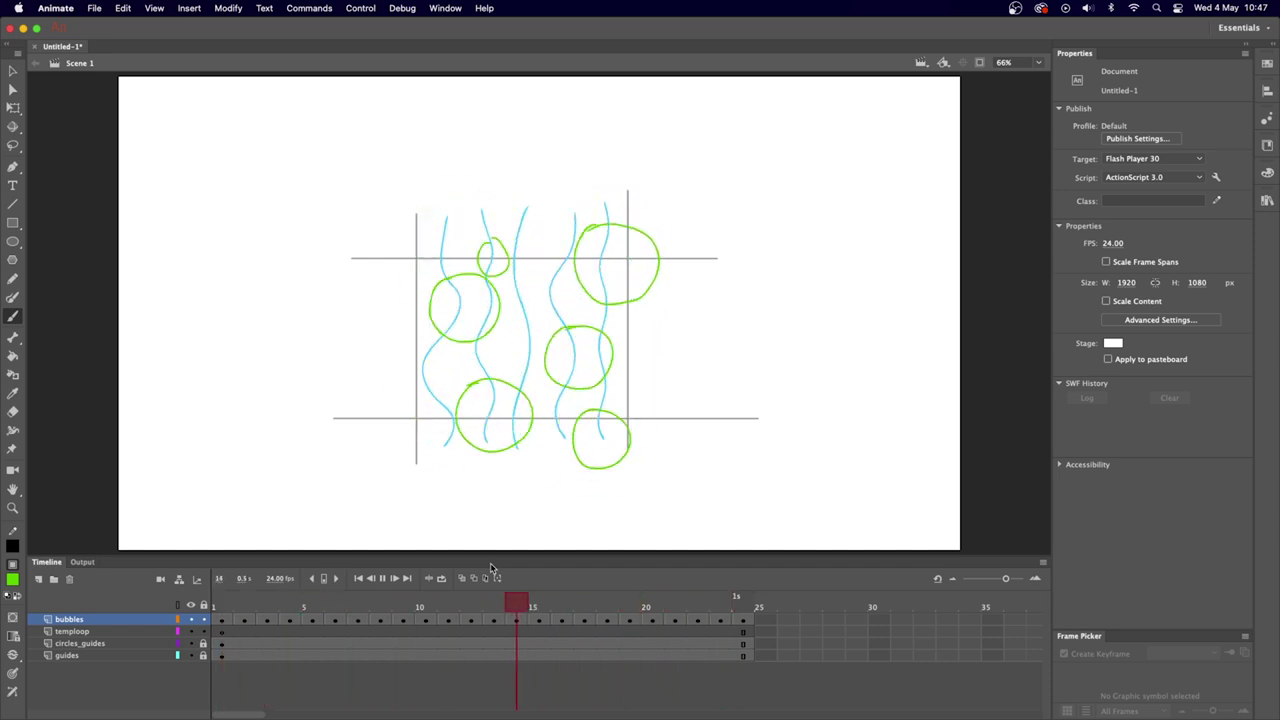
{"action": "key", "text": "Return"}
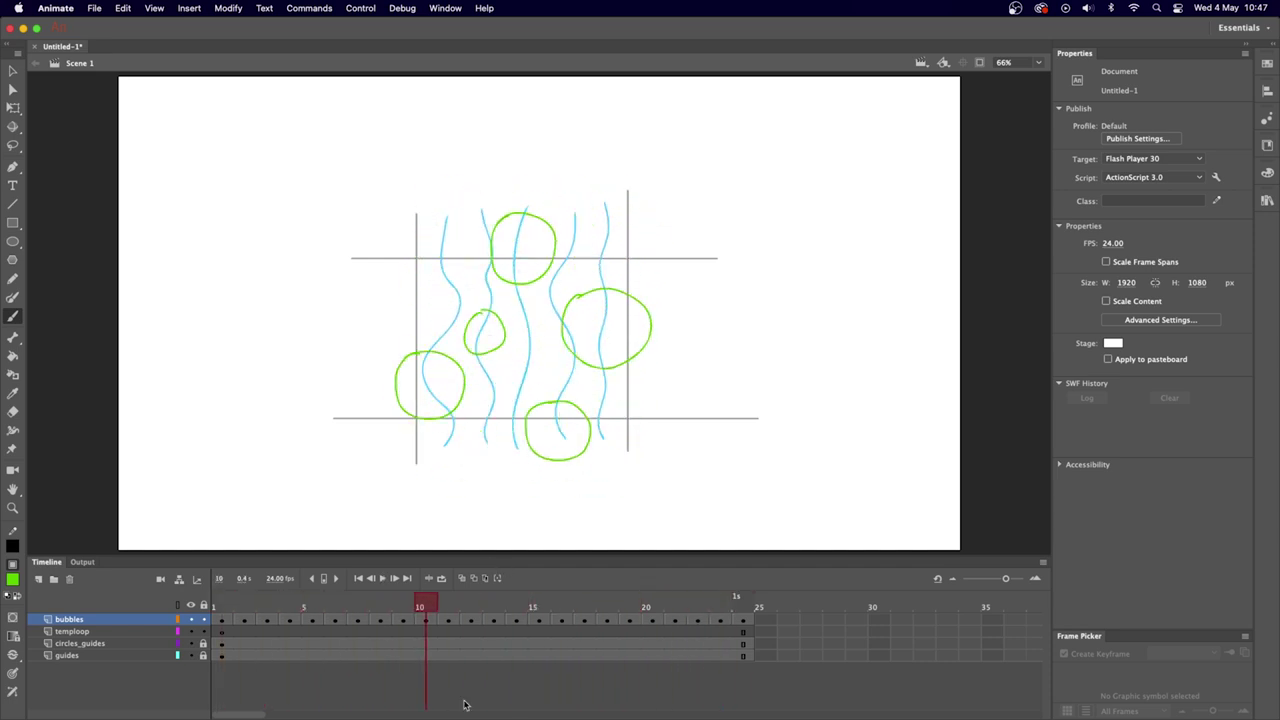
Hide the circles_guides layer and set the guides layer's visibility to Transparent at 50.
{"action": "left_click", "coordinate": [192, 644]}
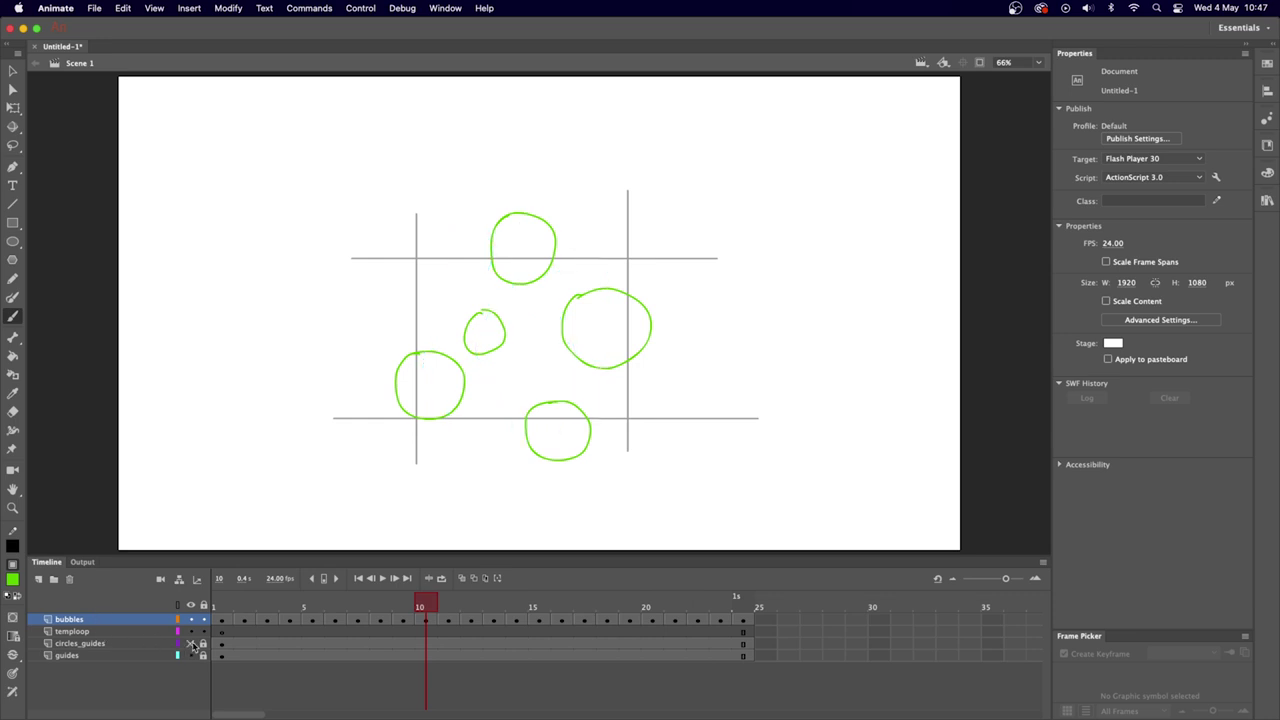
{"action": "right_click", "coordinate": [78, 658]}
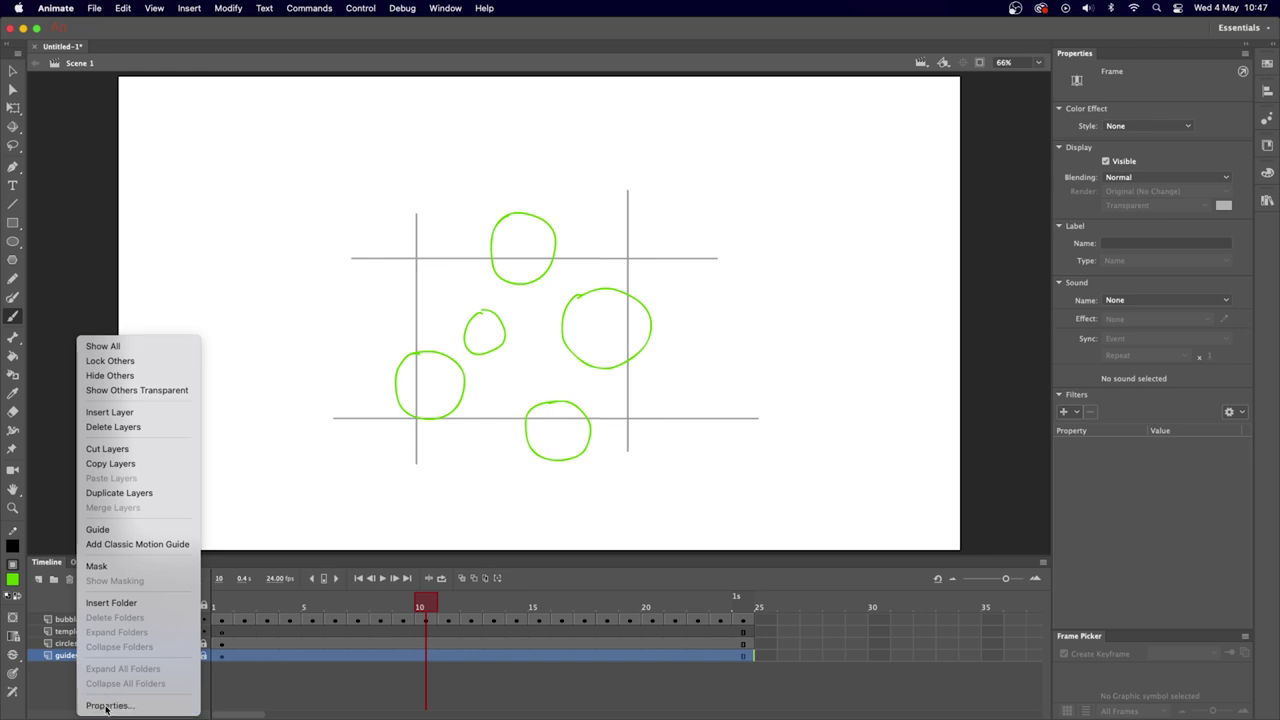
{"action": "left_click", "coordinate": [110, 704]}
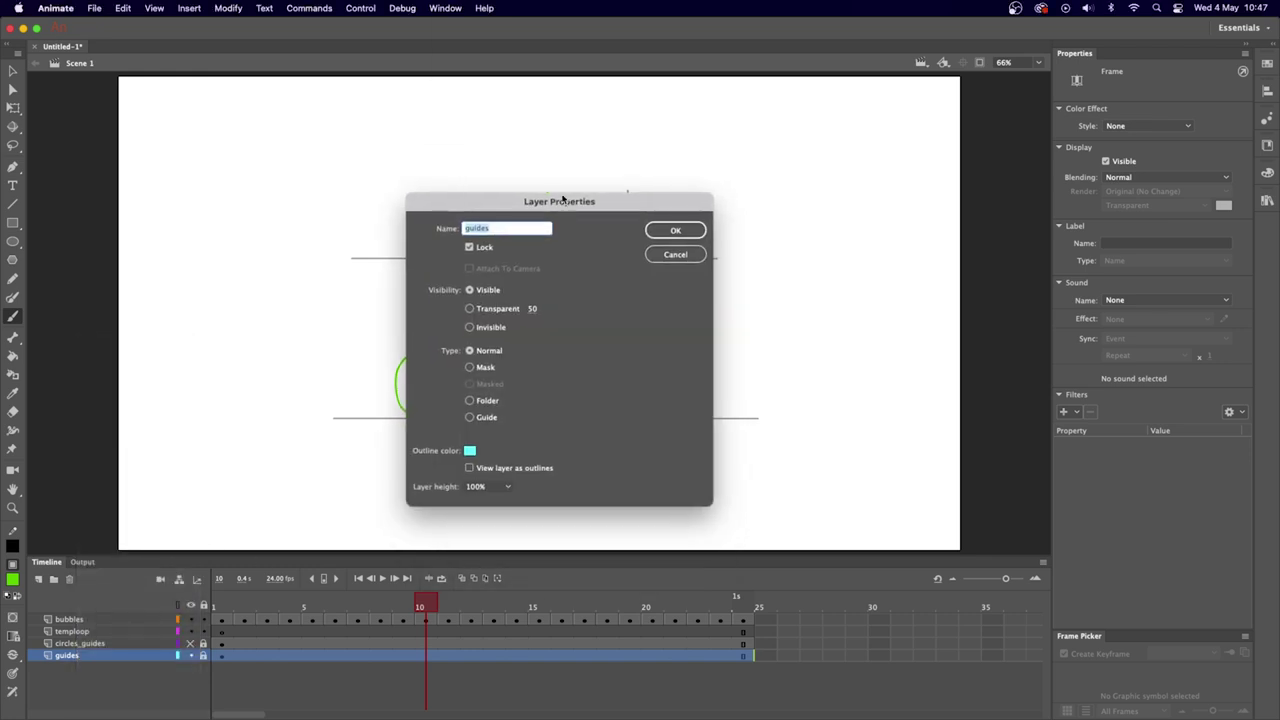
{"action": "left_click", "coordinate": [499, 311]}
{"action": "left_click", "coordinate": [688, 228]}
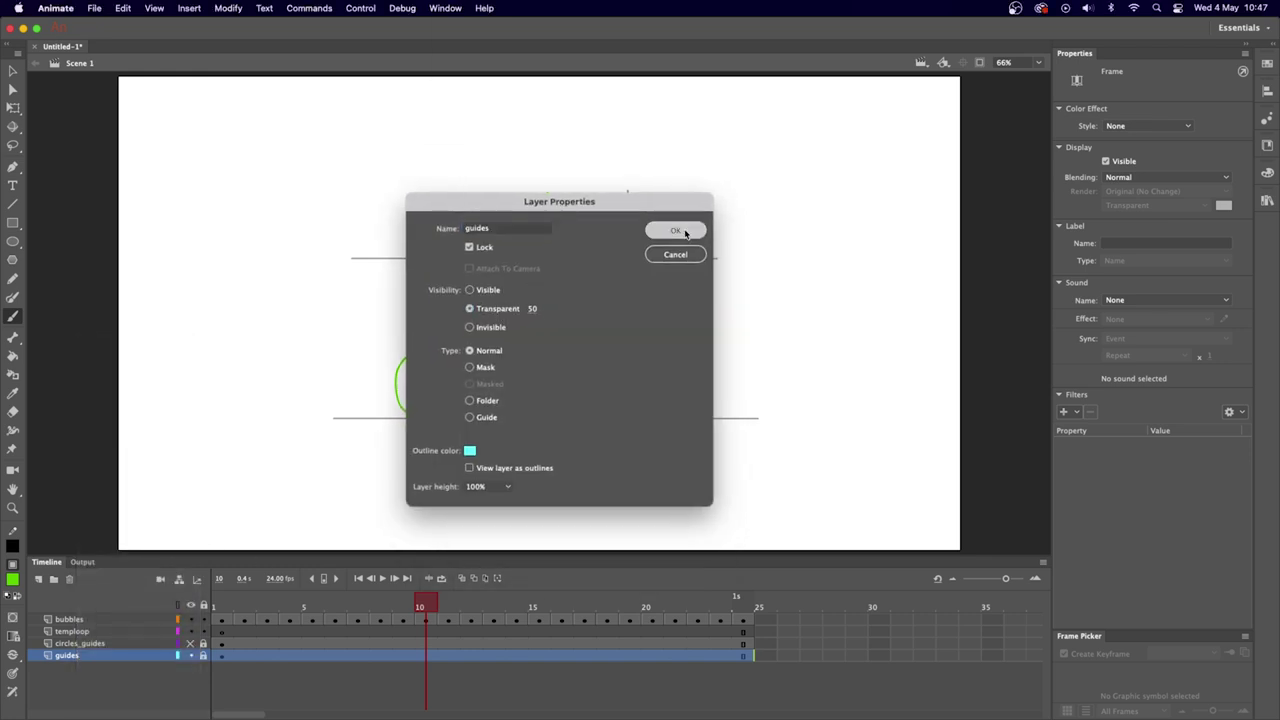
Set the bubbles layer's visibility to Transparent at 80 and lock the layer.
{"action": "right_click", "coordinate": [79, 624]}
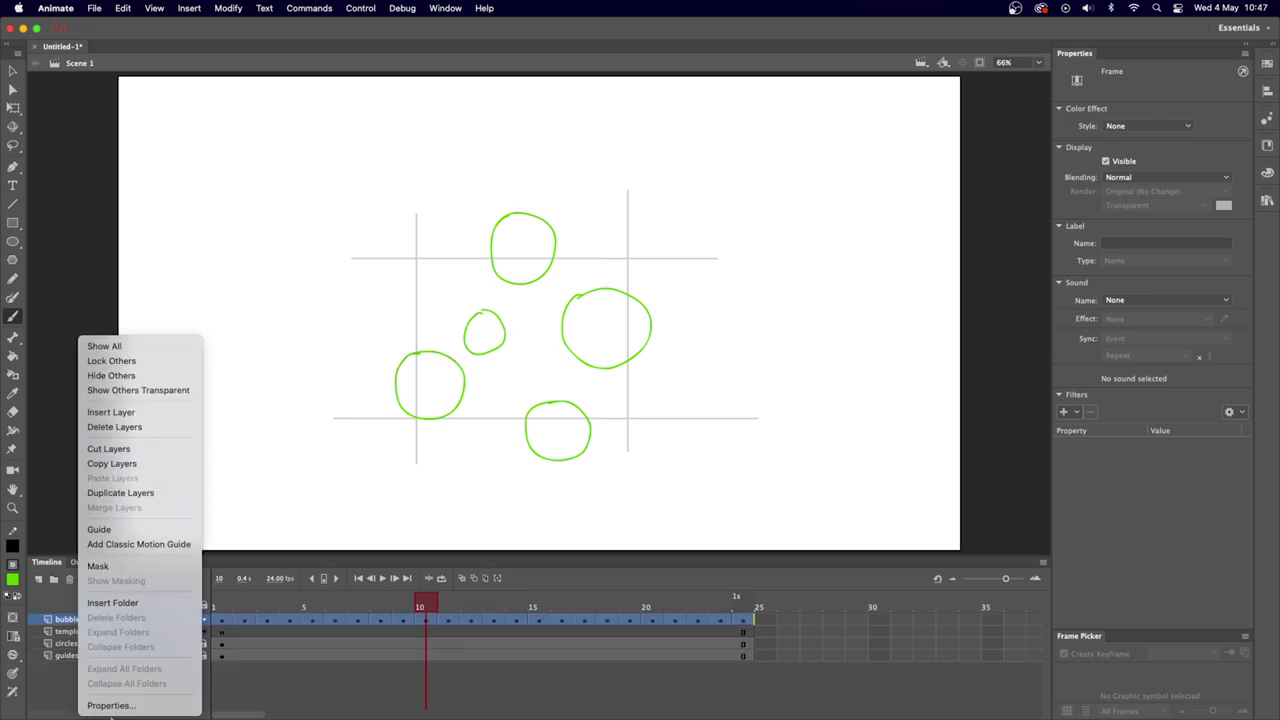
{"action": "left_click", "coordinate": [111, 705]}
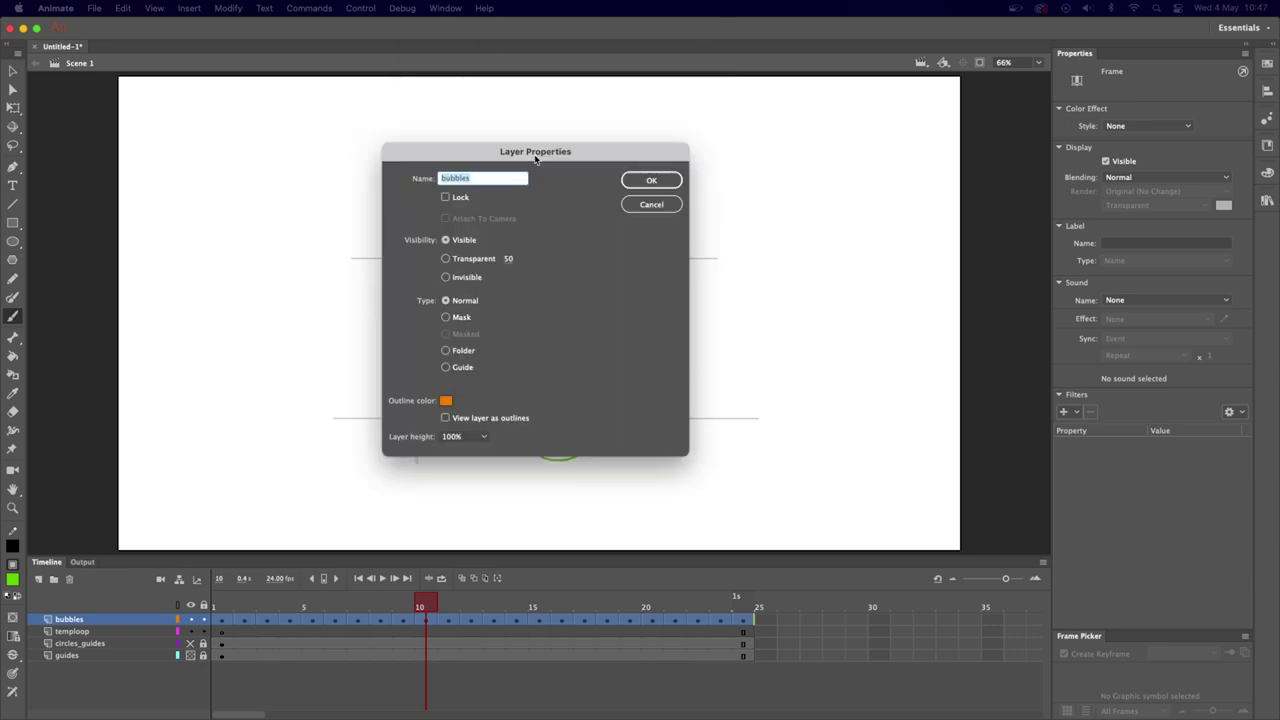
{"action": "left_click", "coordinate": [466, 306]}
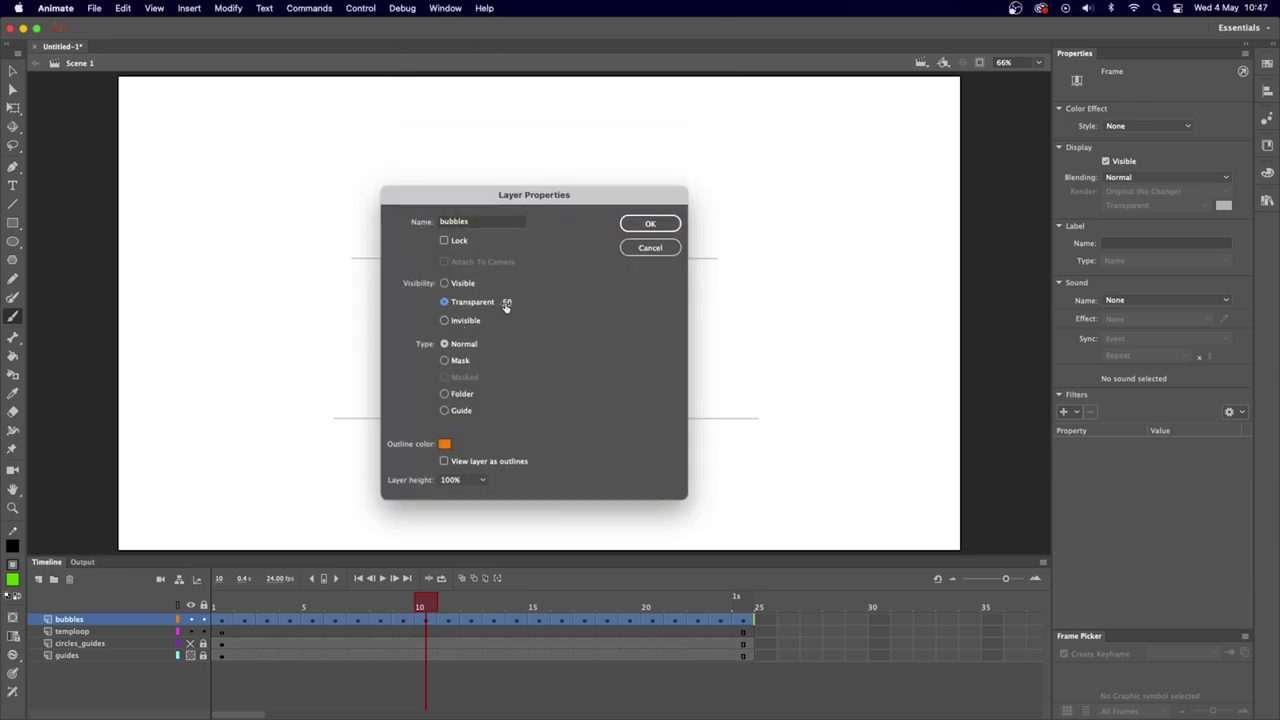
{"action": "left_click", "coordinate": [507, 301]}
{"action": "type", "text": "80"}
{"action": "left_click", "coordinate": [648, 224]}
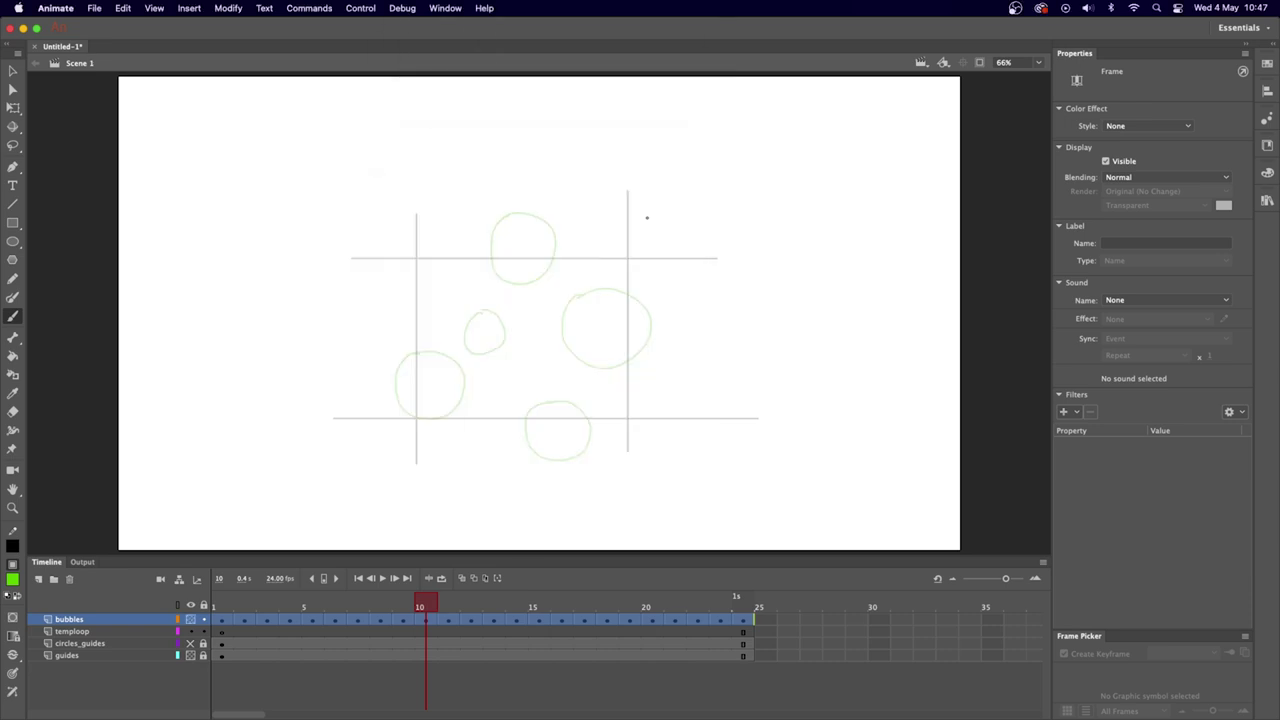
{"action": "left_click", "coordinate": [203, 619]}
Delete the temploop layer.
{"action": "right_click", "coordinate": [71, 633]}
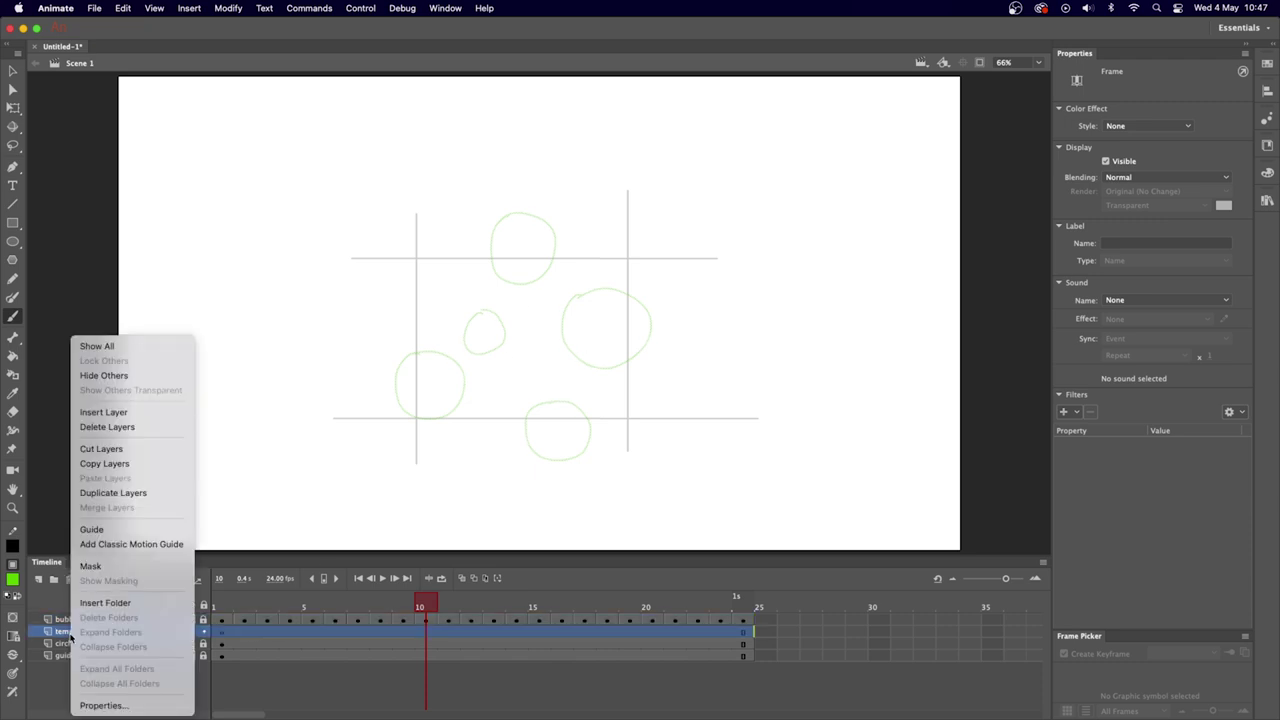
{"action": "left_click", "coordinate": [62, 632]}
{"action": "left_click", "coordinate": [70, 580]}
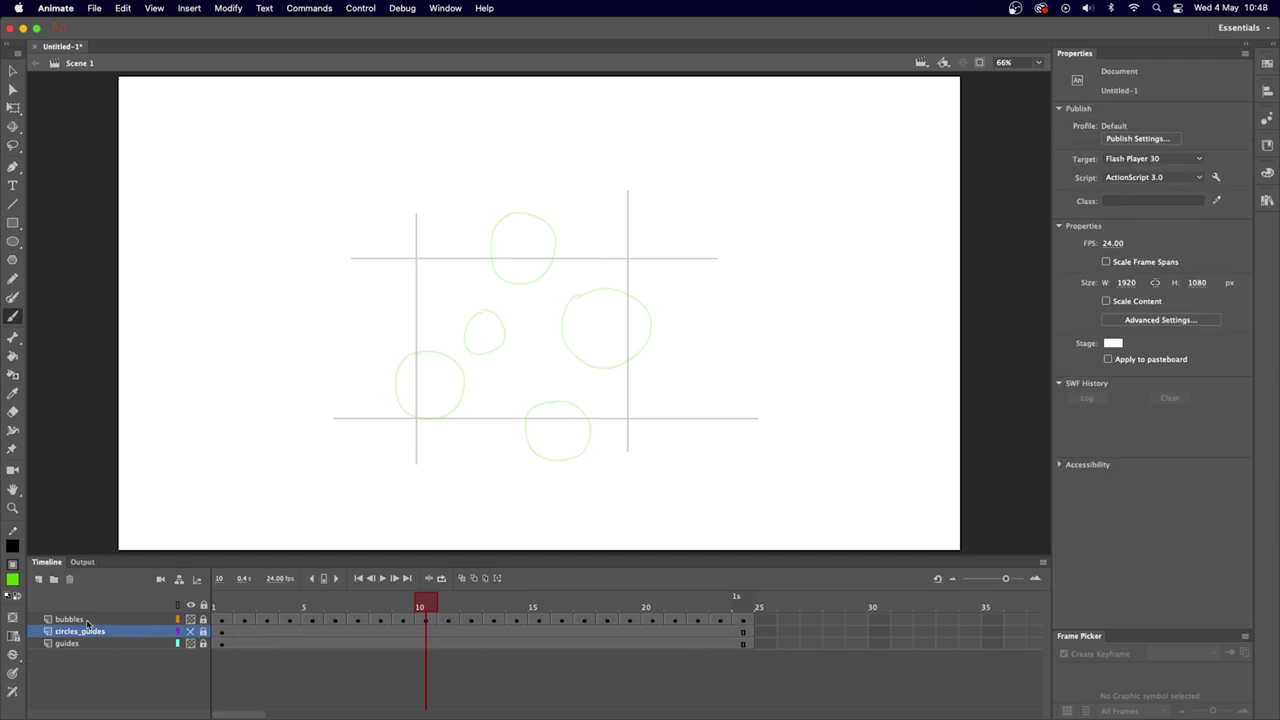
Add a new layer above the bubbles layer and name it RoughPass1.
{"action": "left_click", "coordinate": [86, 621]}
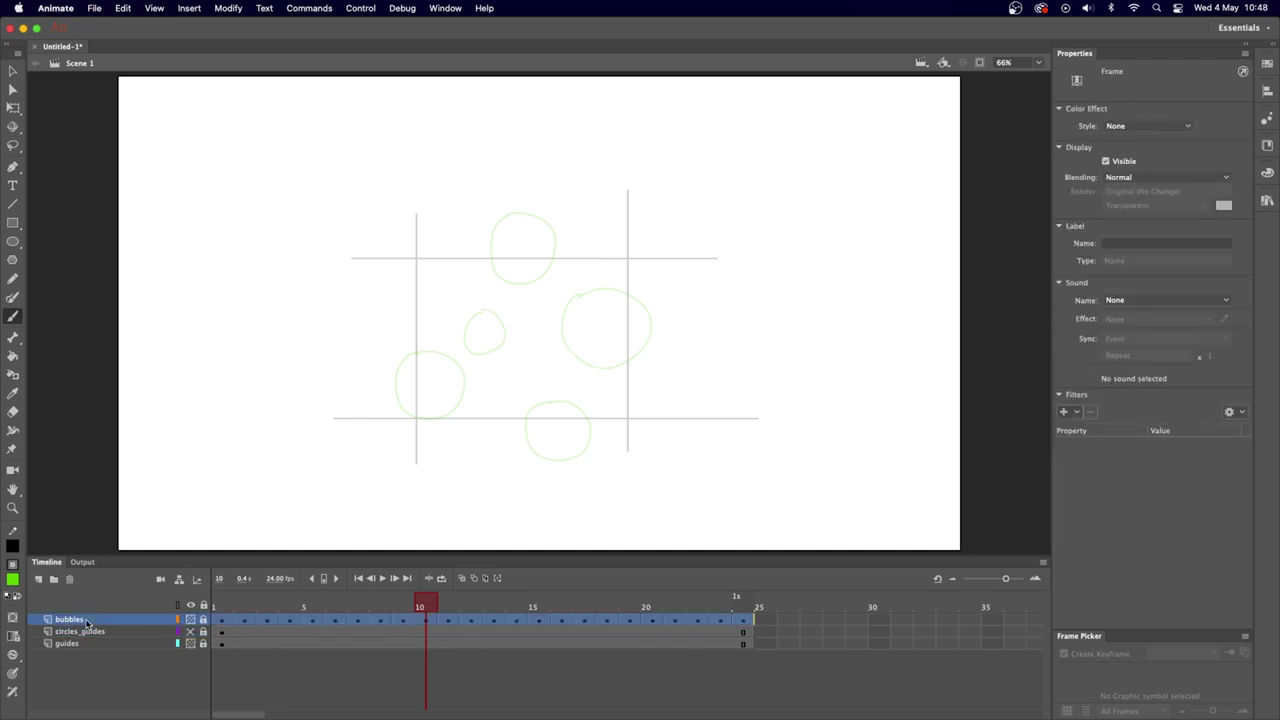
{"action": "left_click", "coordinate": [204, 621]}
{"action": "left_click", "coordinate": [38, 579]}
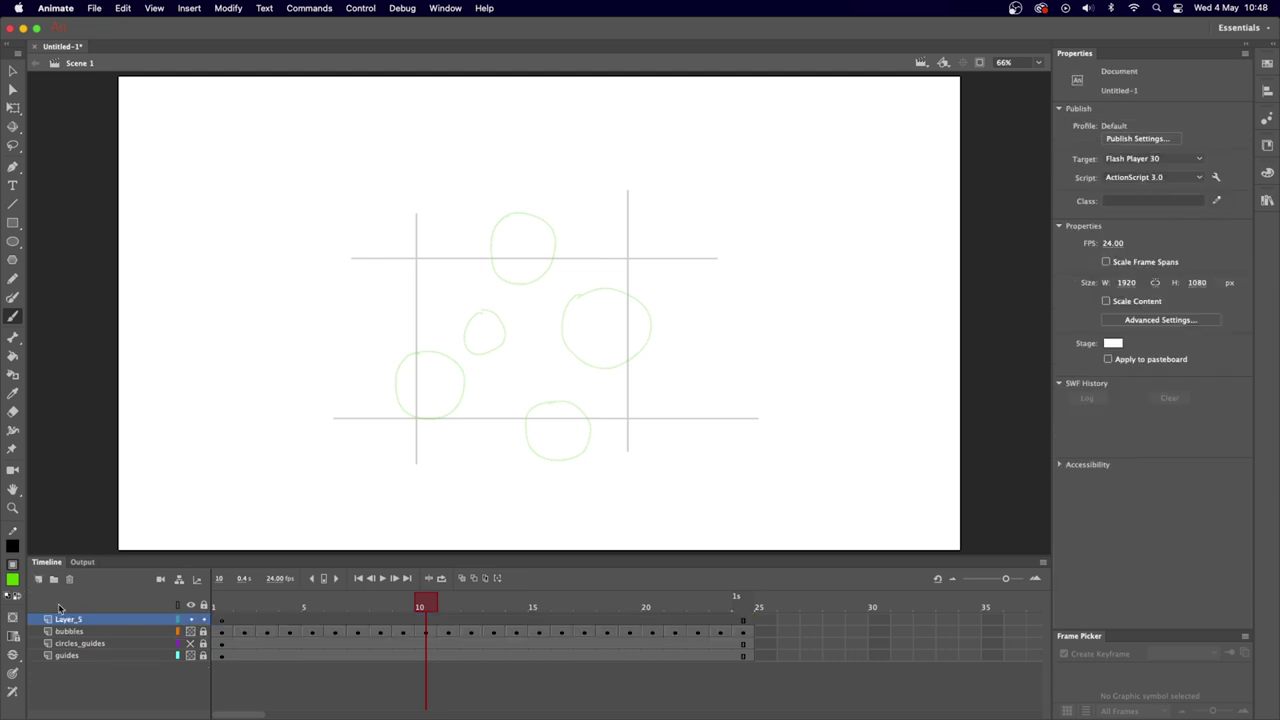
{"action": "double_click", "coordinate": [74, 621]}
{"action": "type", "text": "b"}
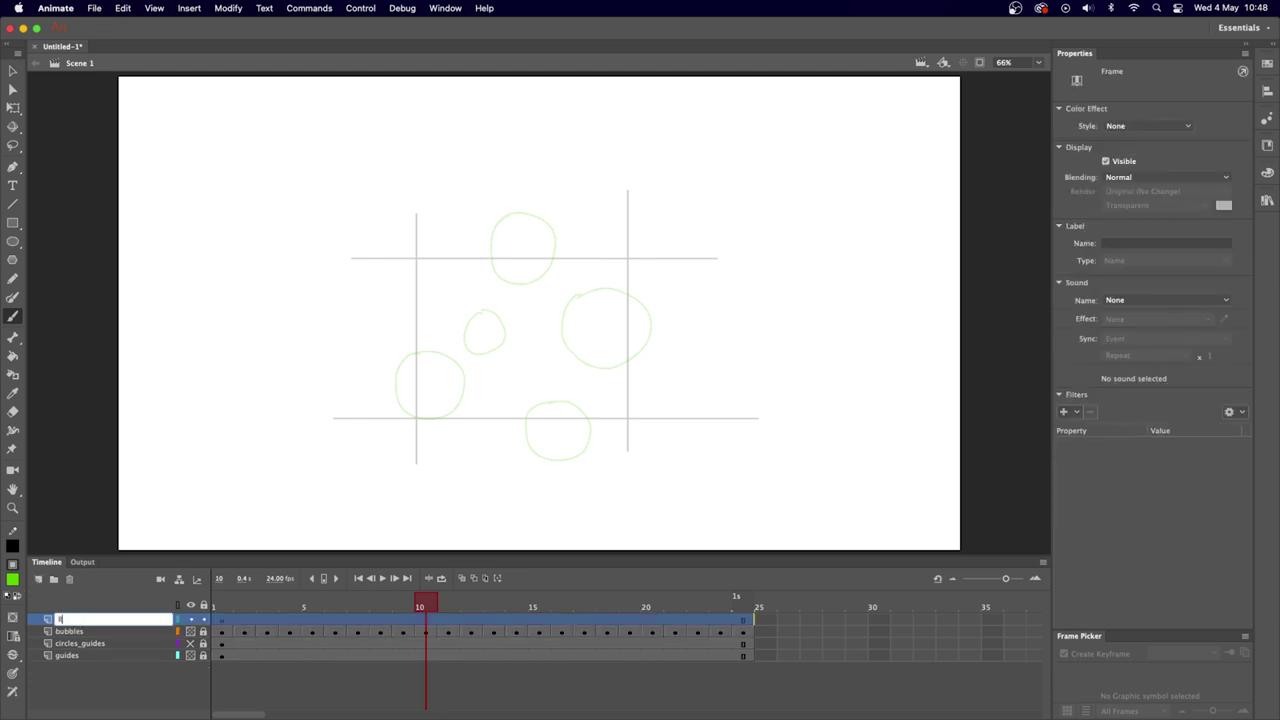
{"action": "key", "text": "Return"}
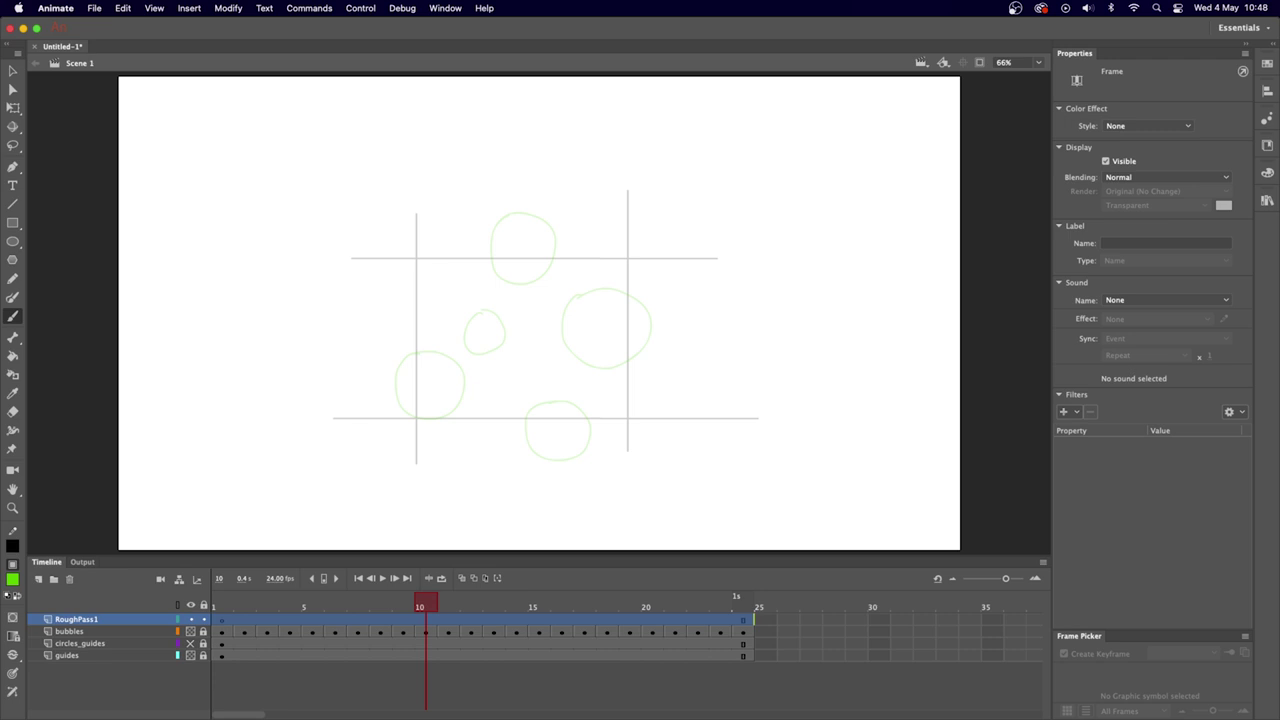
Set the Brush's fill colour to red and go to frame 1 of the RoughPass1 layer.
{"action": "left_click", "coordinate": [12, 580]}
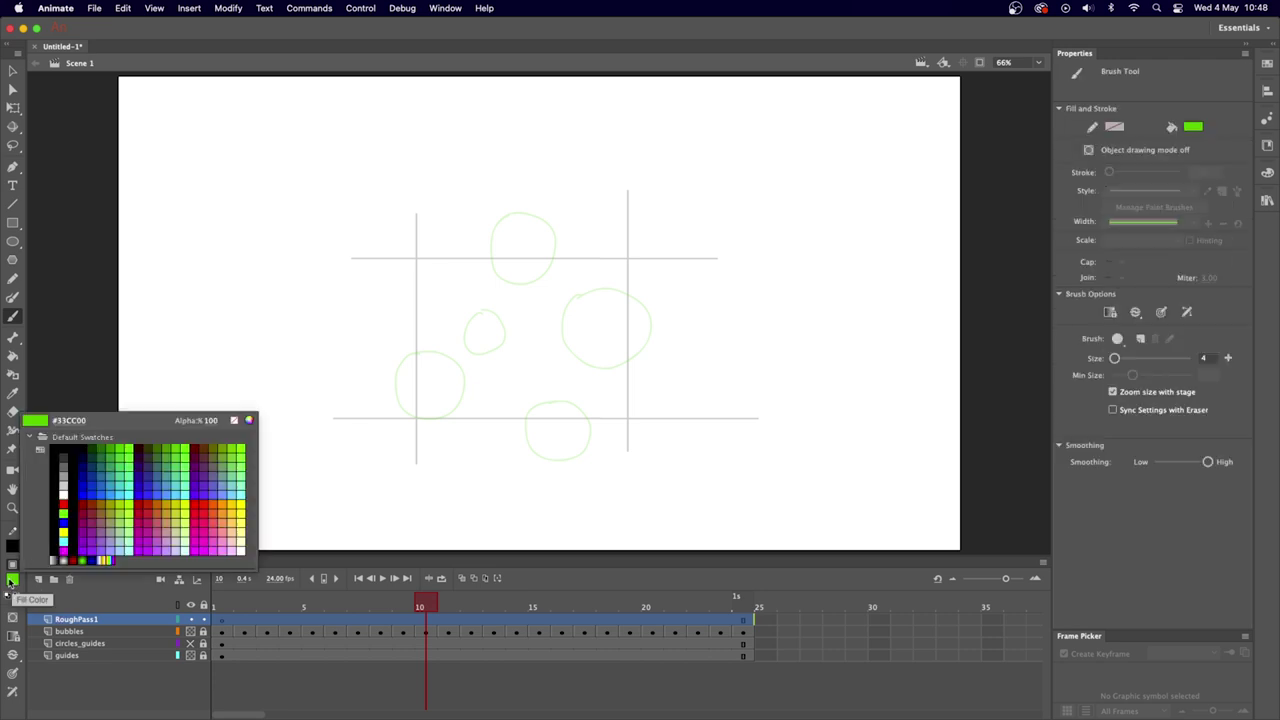
{"action": "left_click", "coordinate": [70, 496]}
{"action": "left_click", "coordinate": [215, 606]}
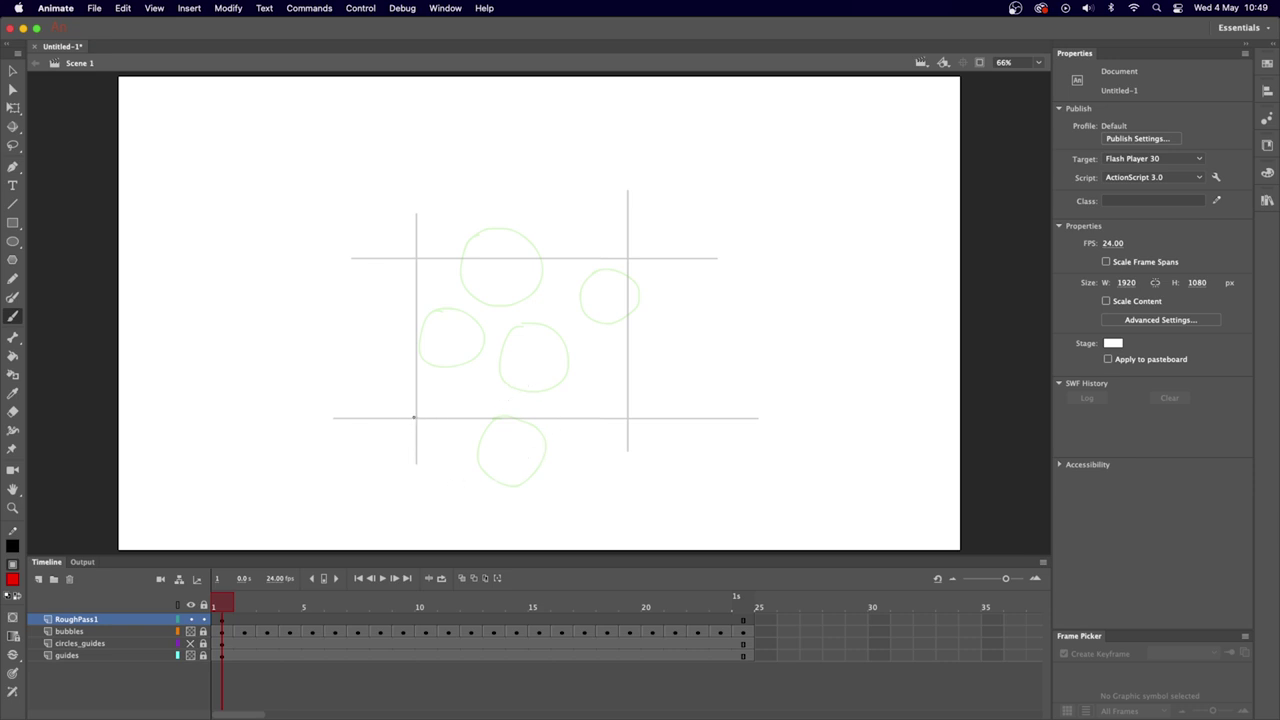
{"action": "left_click_drag", "start_coordinate": [414, 417], "coordinate": [644, 420]}
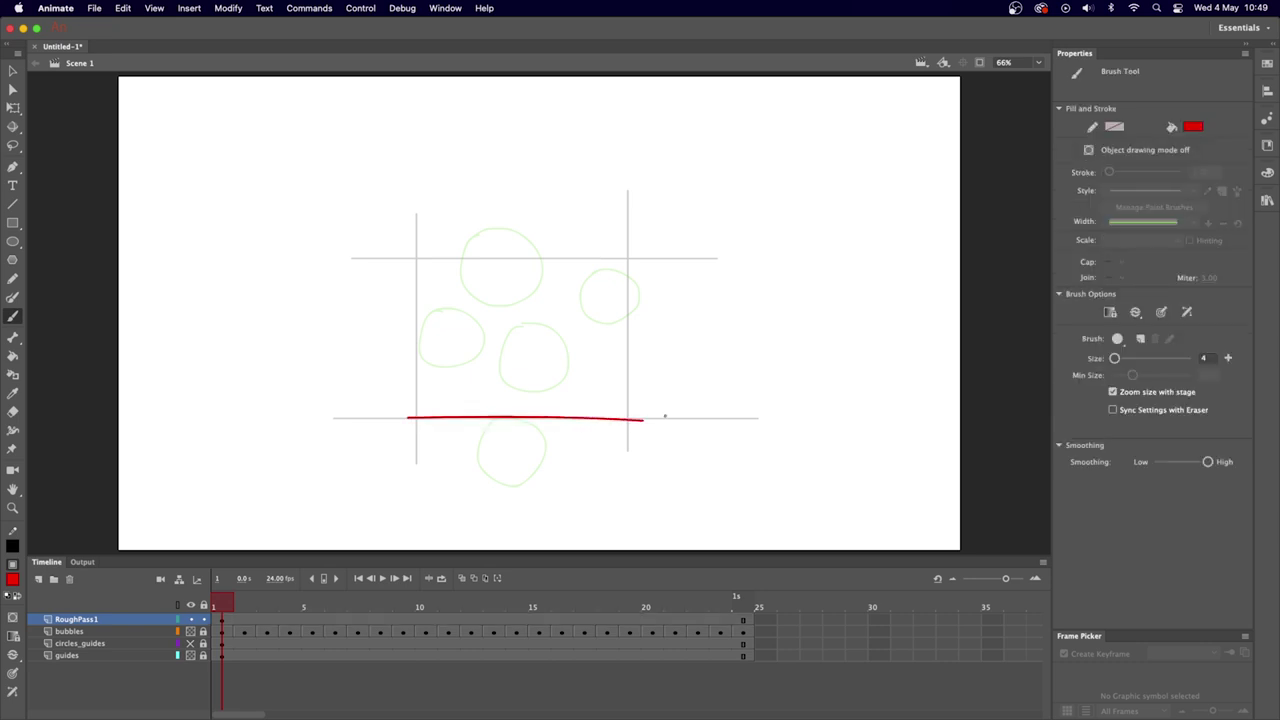
{"action": "key", "text": "super+z"}
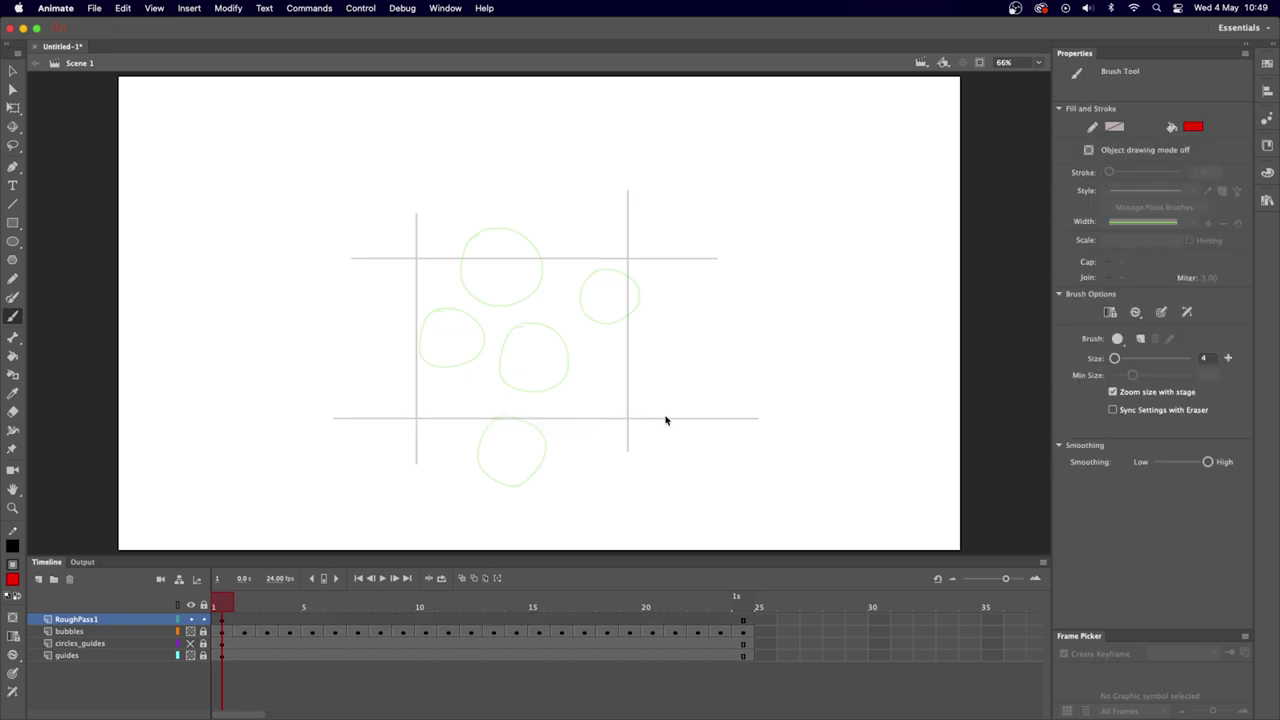
{"action": "left_click_drag", "start_coordinate": [418, 414], "coordinate": [417, 413]}
{"action": "left_click_drag", "start_coordinate": [617, 409], "coordinate": [621, 411]}
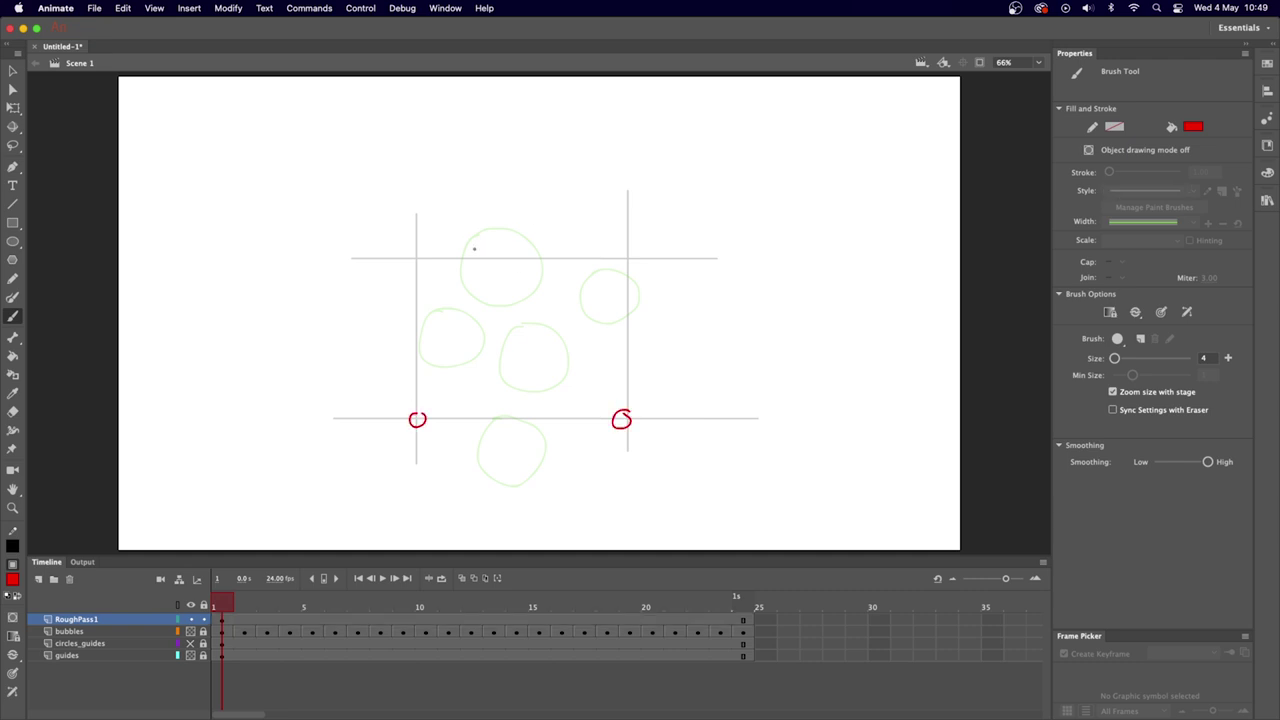
{"action": "left_click_drag", "start_coordinate": [484, 235], "coordinate": [505, 262]}
{"action": "key", "text": "super+z"}
{"action": "key", "text": "super+z"}
{"action": "key", "text": "super+z"}
{"action": "left_click_drag", "start_coordinate": [227, 607], "coordinate": [309, 607]}
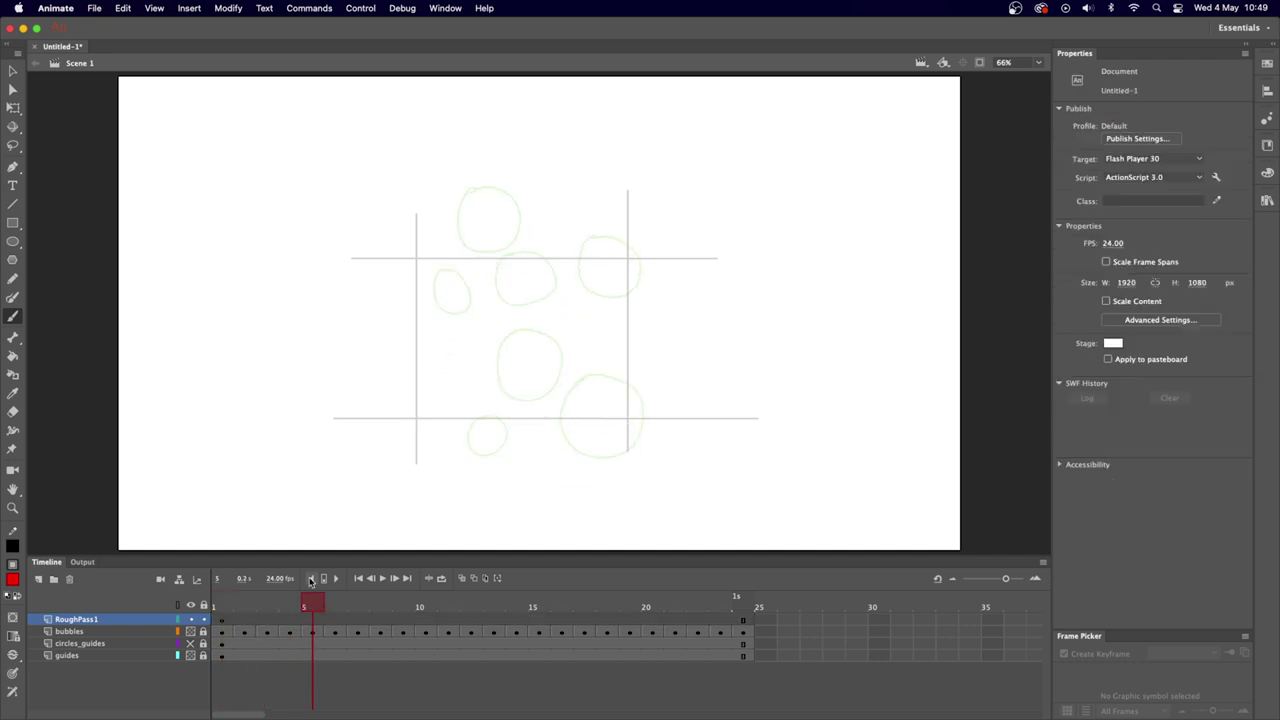
{"action": "left_click_drag", "start_coordinate": [411, 259], "coordinate": [632, 261]}
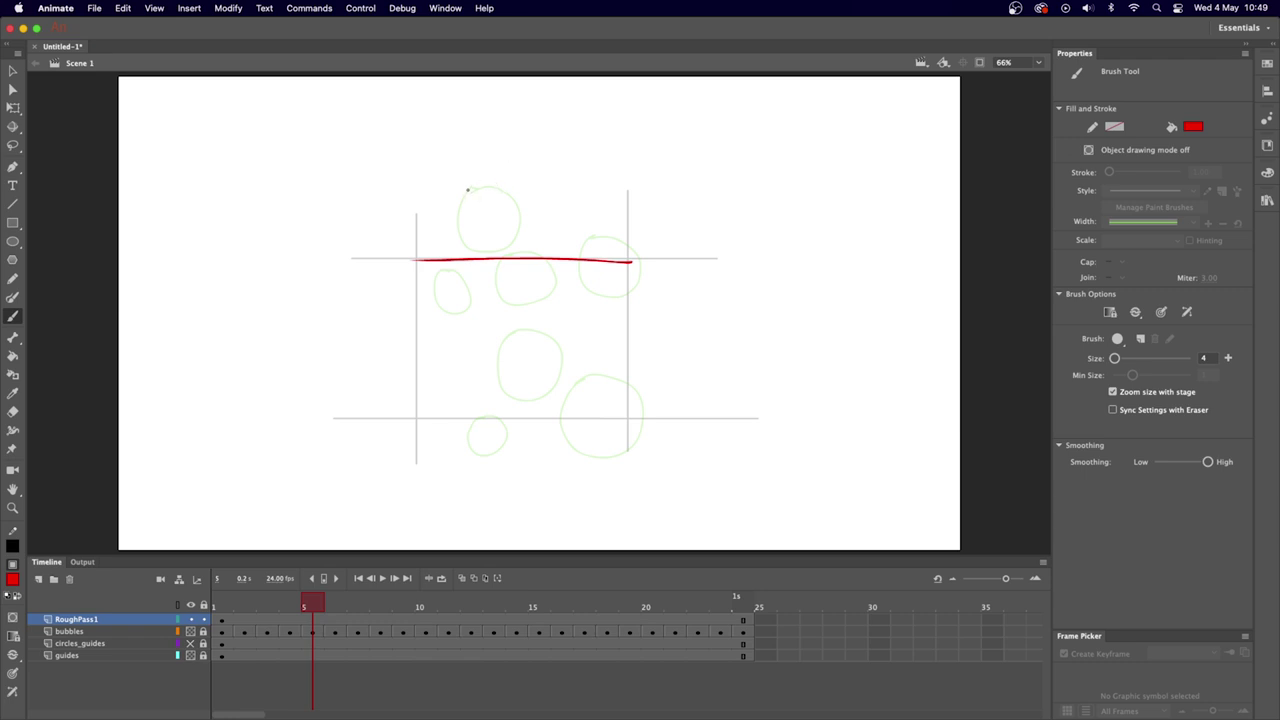
{"action": "mouse_move", "coordinate": [467, 189]}
{"action": "left_mouse_down"}
{"action": "mouse_move", "coordinate": [471, 248]}
{"action": "mouse_move", "coordinate": [521, 232]}
{"action": "mouse_move", "coordinate": [518, 189]}
{"action": "mouse_move", "coordinate": [477, 188]}
{"action": "left_mouse_up"}
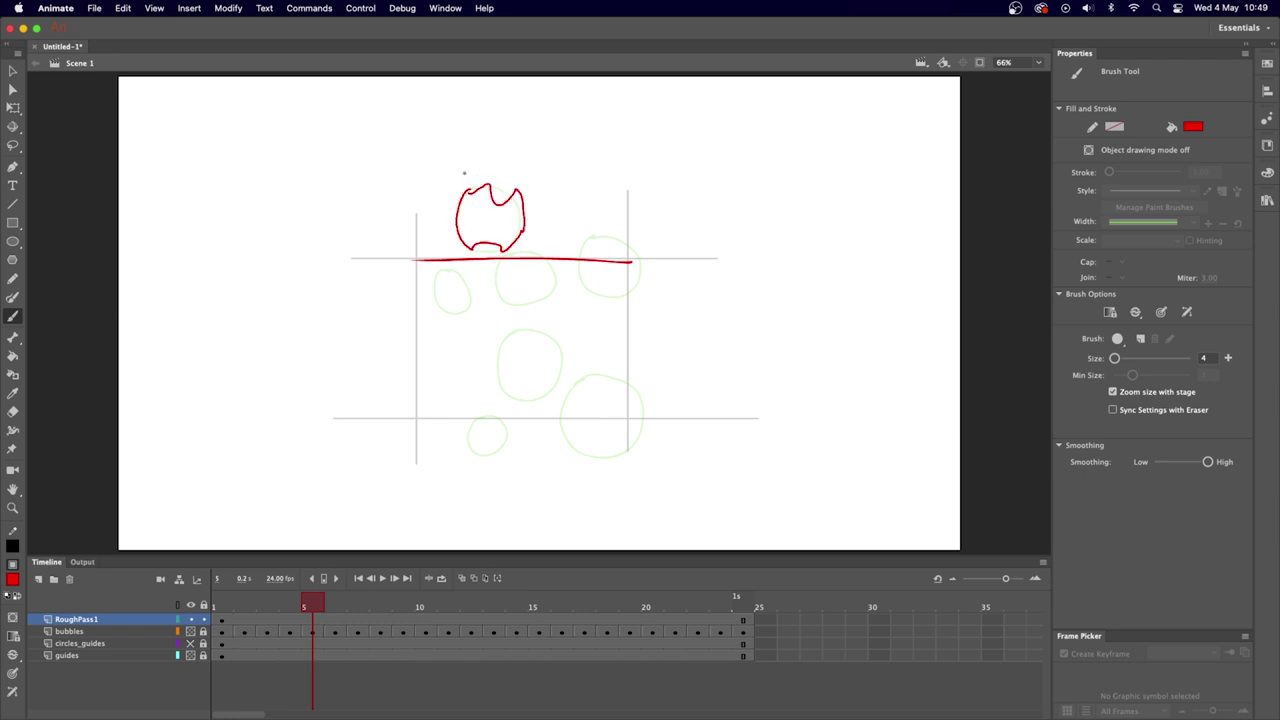
{"action": "mouse_move", "coordinate": [497, 265]}
{"action": "left_mouse_down"}
{"action": "mouse_move", "coordinate": [433, 303]}
{"action": "mouse_move", "coordinate": [478, 413]}
{"action": "left_mouse_up"}
{"action": "mouse_move", "coordinate": [492, 270]}
{"action": "left_mouse_down"}
{"action": "mouse_move", "coordinate": [610, 267]}
{"action": "mouse_move", "coordinate": [615, 405]}
{"action": "left_mouse_up"}
{"action": "key", "text": "super+z"}
{"action": "key", "text": "super+z"}
{"action": "key", "text": "super+z"}
{"action": "key", "text": "super+z"}
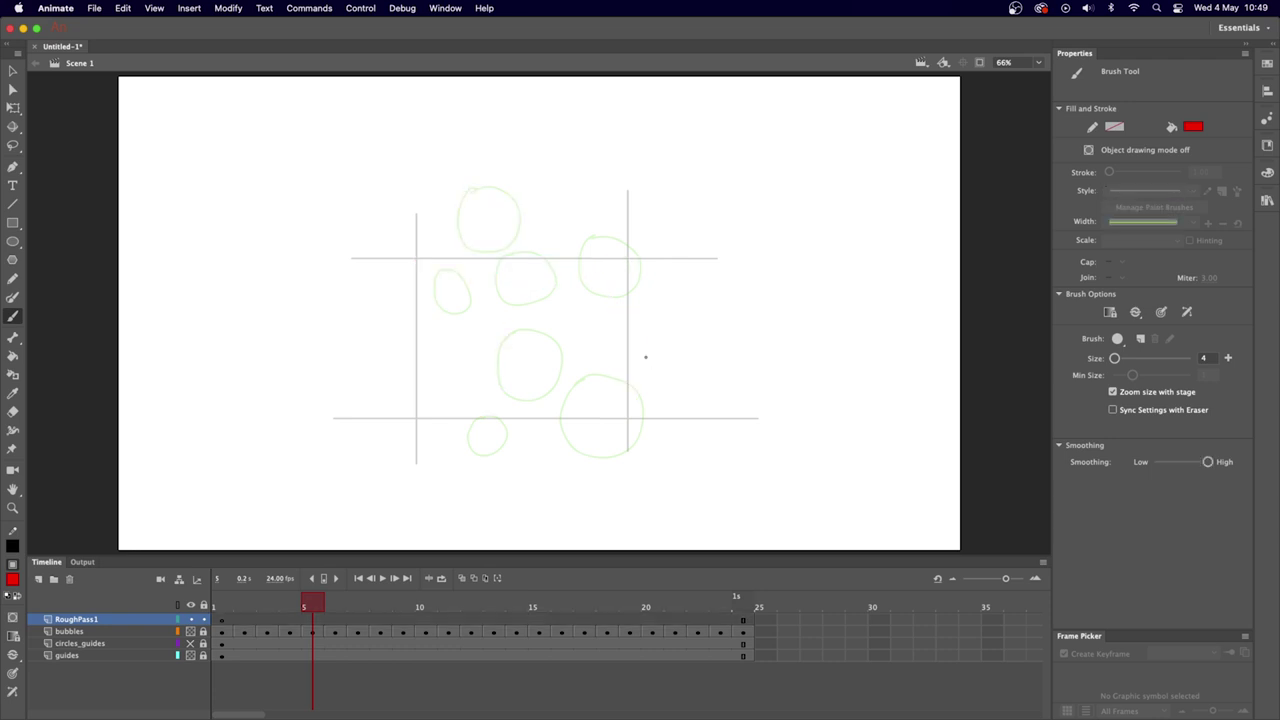
{"action": "left_click", "coordinate": [214, 604]}
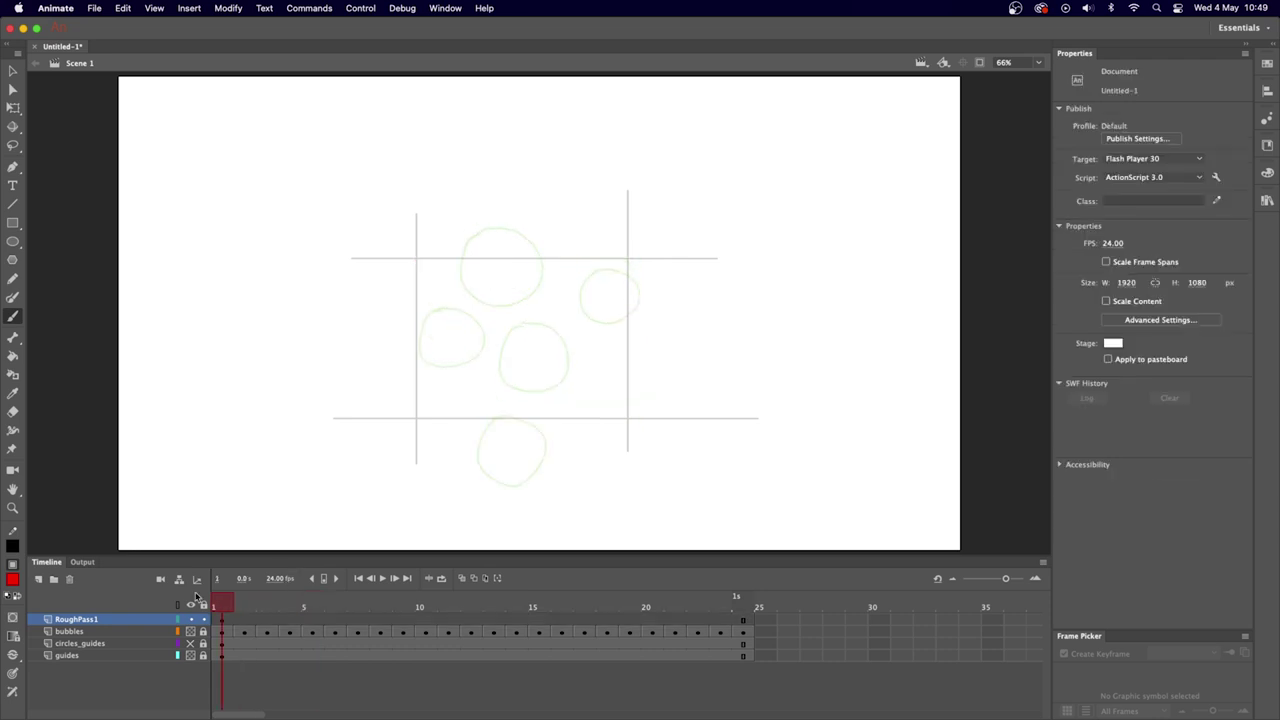
Add a layer above the bubbles layer and handwrite "start here" with a line leading to the guides' lower-right intersection.
{"action": "left_click", "coordinate": [70, 632]}
{"action": "left_click", "coordinate": [39, 579]}
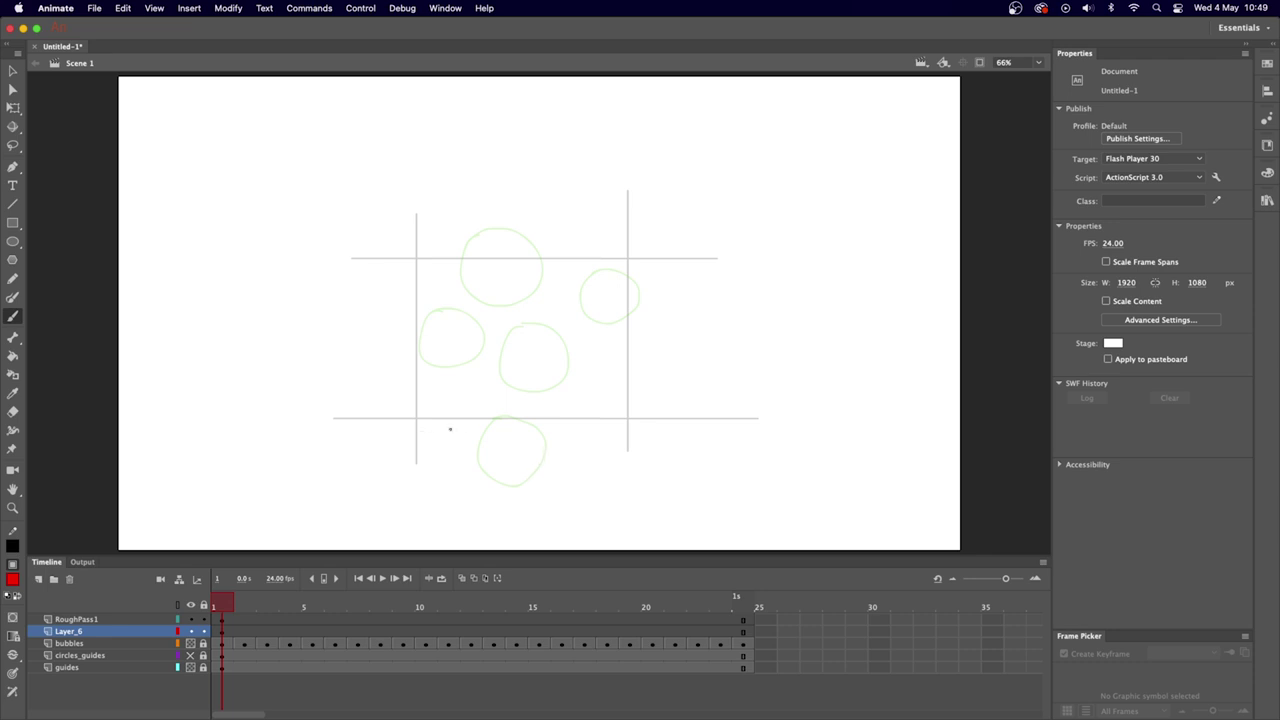
{"action": "mouse_move", "coordinate": [634, 416]}
{"action": "left_mouse_down"}
{"action": "mouse_move", "coordinate": [842, 411]}
{"action": "mouse_move", "coordinate": [834, 425]}
{"action": "mouse_move", "coordinate": [862, 424]}
{"action": "mouse_move", "coordinate": [870, 408]}
{"action": "left_mouse_up"}
{"action": "mouse_move", "coordinate": [876, 402]}
{"action": "left_mouse_down"}
{"action": "mouse_move", "coordinate": [884, 425]}
{"action": "mouse_move", "coordinate": [888, 407]}
{"action": "mouse_move", "coordinate": [860, 455]}
{"action": "mouse_move", "coordinate": [906, 454]}
{"action": "left_mouse_up"}
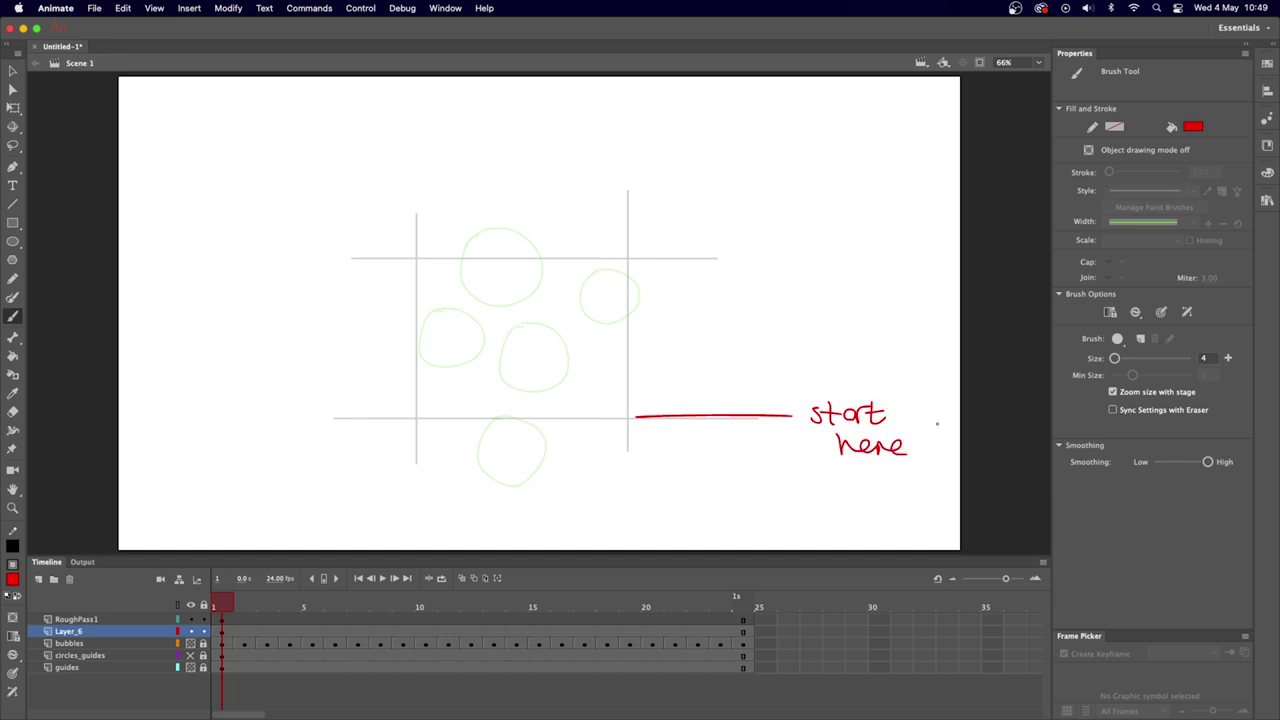
Circle the guides' lower-right intersection and handwrite "always anchor here" with a curved leader line from it.
{"action": "mouse_move", "coordinate": [627, 414]}
{"action": "left_mouse_down"}
{"action": "mouse_move", "coordinate": [796, 482]}
{"action": "mouse_move", "coordinate": [829, 468]}
{"action": "mouse_move", "coordinate": [850, 495]}
{"action": "mouse_move", "coordinate": [857, 485]}
{"action": "left_mouse_up"}
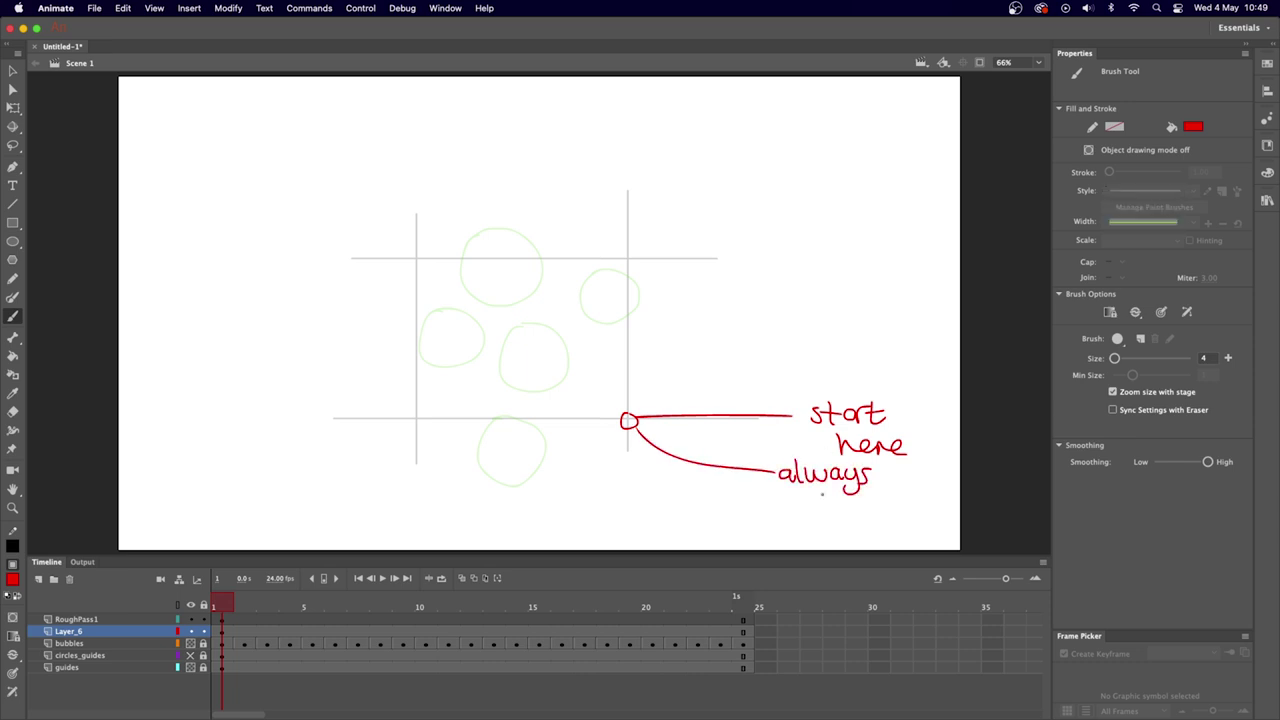
{"action": "left_click_drag", "start_coordinate": [774, 497], "coordinate": [797, 508]}
{"action": "mouse_move", "coordinate": [810, 498]}
{"action": "left_mouse_down"}
{"action": "mouse_move", "coordinate": [800, 508]}
{"action": "mouse_move", "coordinate": [838, 498]}
{"action": "left_mouse_up"}
{"action": "mouse_move", "coordinate": [850, 508]}
{"action": "left_mouse_down"}
{"action": "mouse_move", "coordinate": [861, 495]}
{"action": "mouse_move", "coordinate": [894, 508]}
{"action": "mouse_move", "coordinate": [919, 498]}
{"action": "left_mouse_up"}
{"action": "left_click_drag", "start_coordinate": [920, 502], "coordinate": [931, 506]}
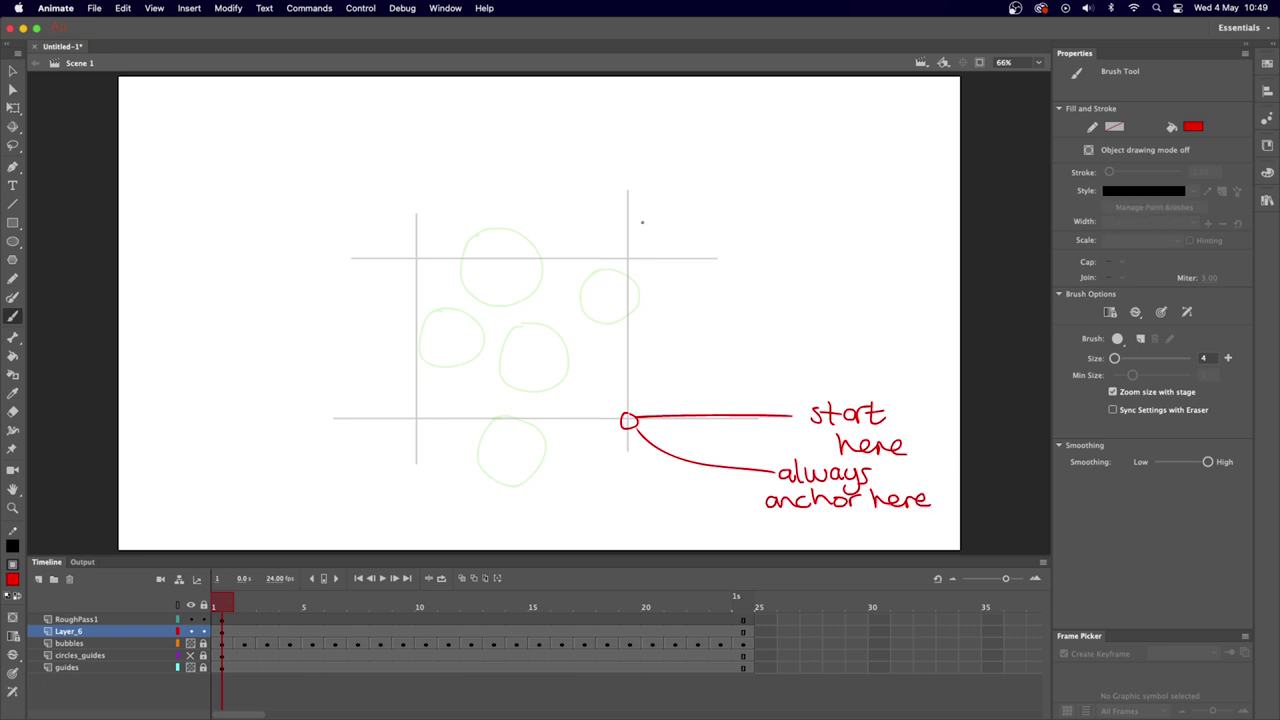
Draw an arrow to the upper part of the guides' right vertical line and handwrite "break away" beside it.
{"action": "mouse_move", "coordinate": [634, 222]}
{"action": "left_mouse_down"}
{"action": "mouse_move", "coordinate": [802, 213]}
{"action": "mouse_move", "coordinate": [672, 238]}
{"action": "left_mouse_up"}
{"action": "mouse_move", "coordinate": [808, 198]}
{"action": "left_mouse_down"}
{"action": "mouse_move", "coordinate": [804, 216]}
{"action": "mouse_move", "coordinate": [888, 214]}
{"action": "left_mouse_up"}
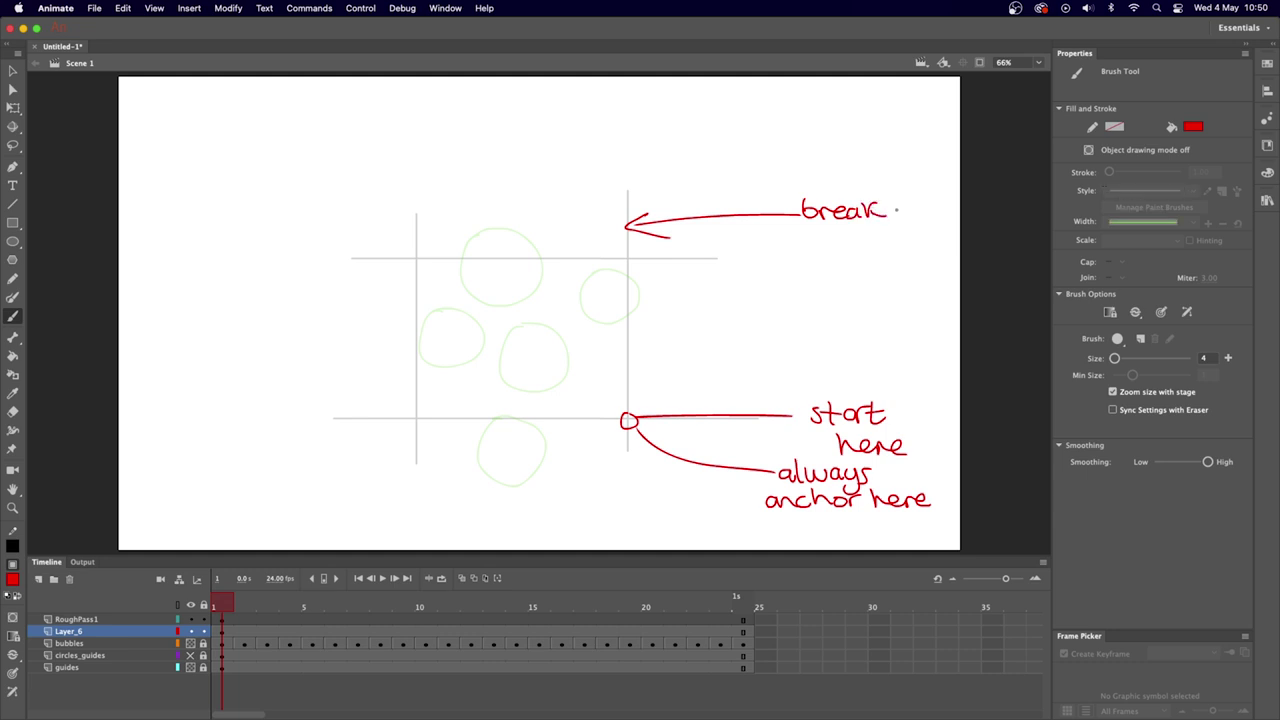
{"action": "mouse_move", "coordinate": [812, 234]}
{"action": "left_mouse_down"}
{"action": "mouse_move", "coordinate": [830, 246]}
{"action": "mouse_move", "coordinate": [856, 236]}
{"action": "mouse_move", "coordinate": [890, 266]}
{"action": "left_mouse_up"}
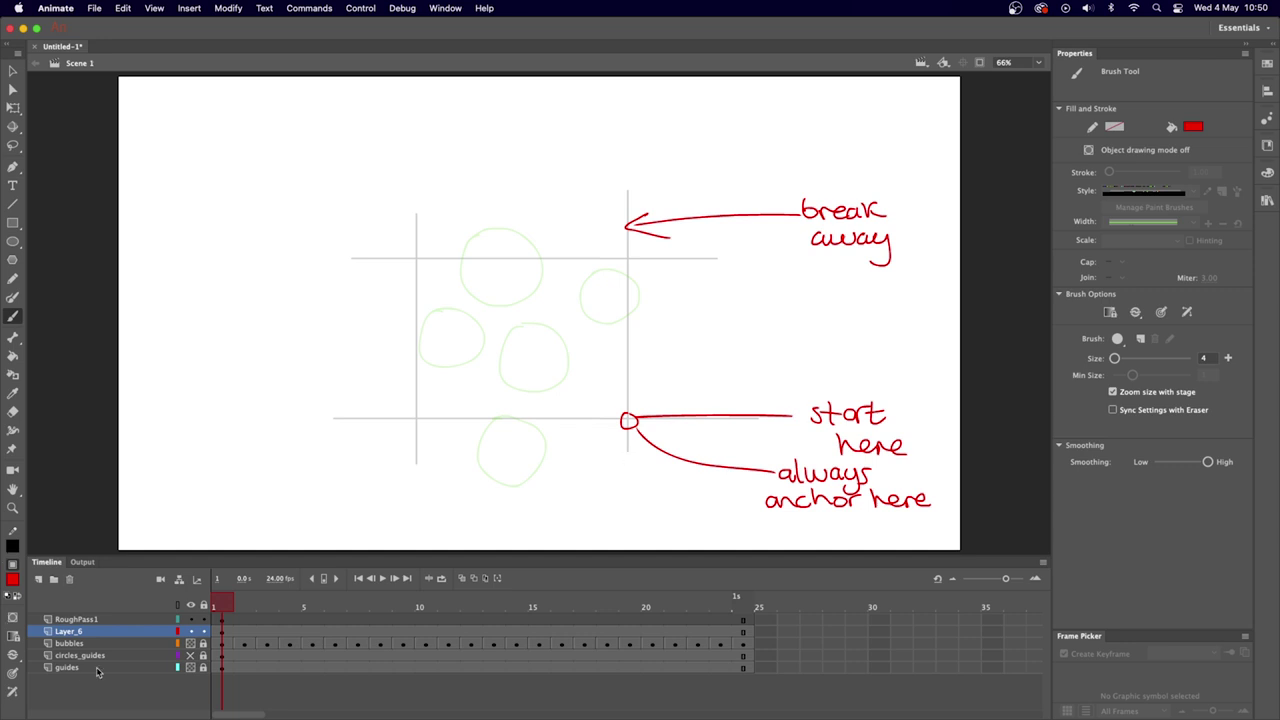
Rename the new layer holding the handwritten notes as notes_.
{"action": "double_click", "coordinate": [68, 631]}
{"action": "type", "text": "note"}
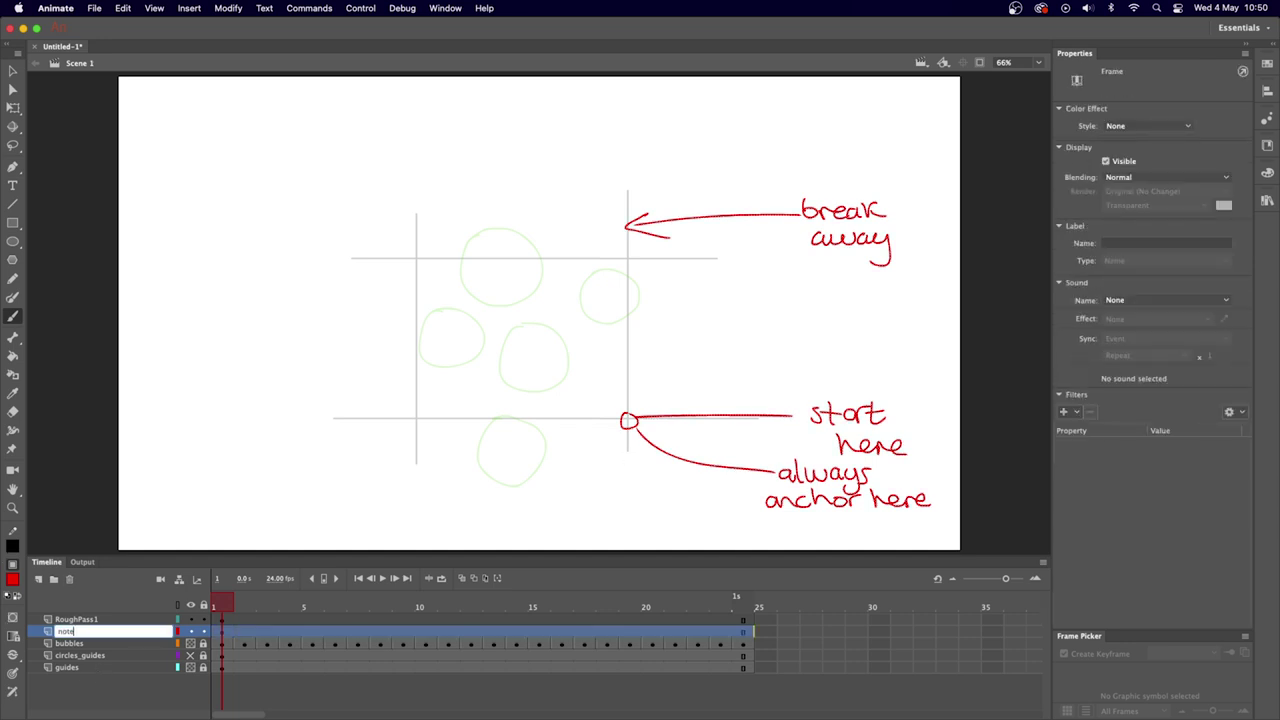
{"action": "type", "text": "s_"}
{"action": "key", "text": "Return"}
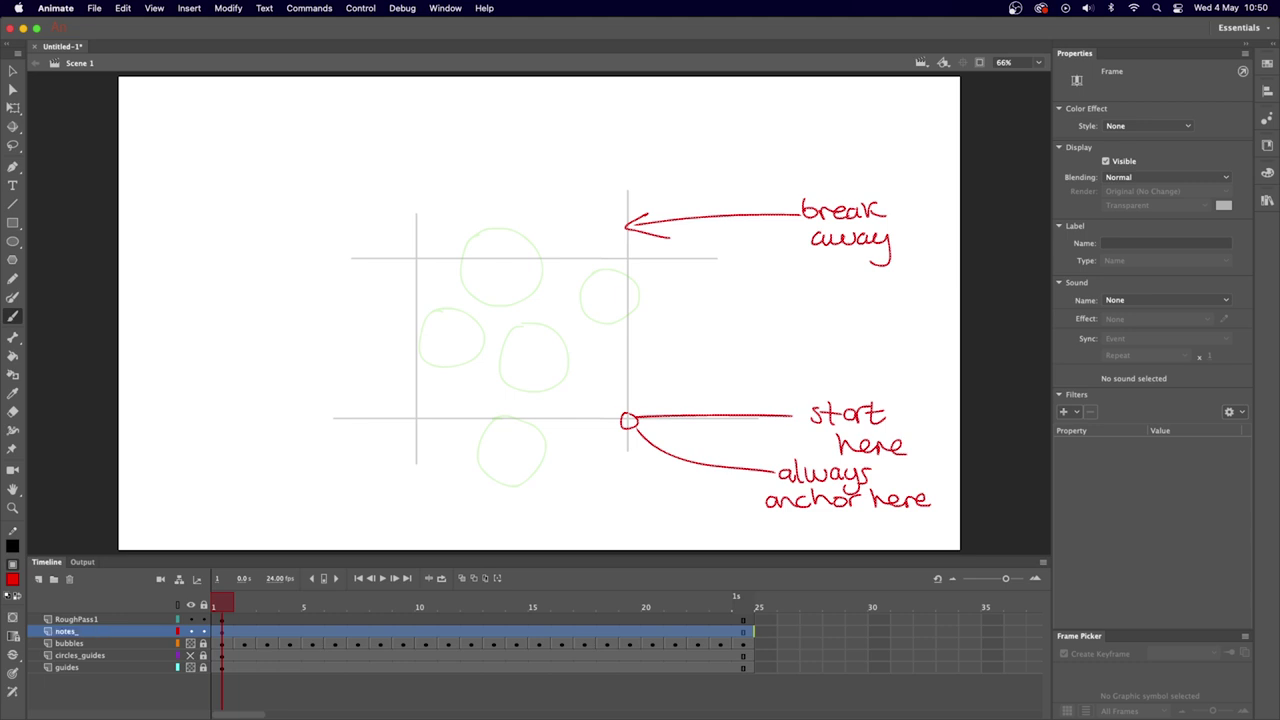
Set the notes_ layer's visibility to Transparent in its layer properties.
{"action": "right_click", "coordinate": [68, 635]}
{"action": "left_click", "coordinate": [100, 703]}
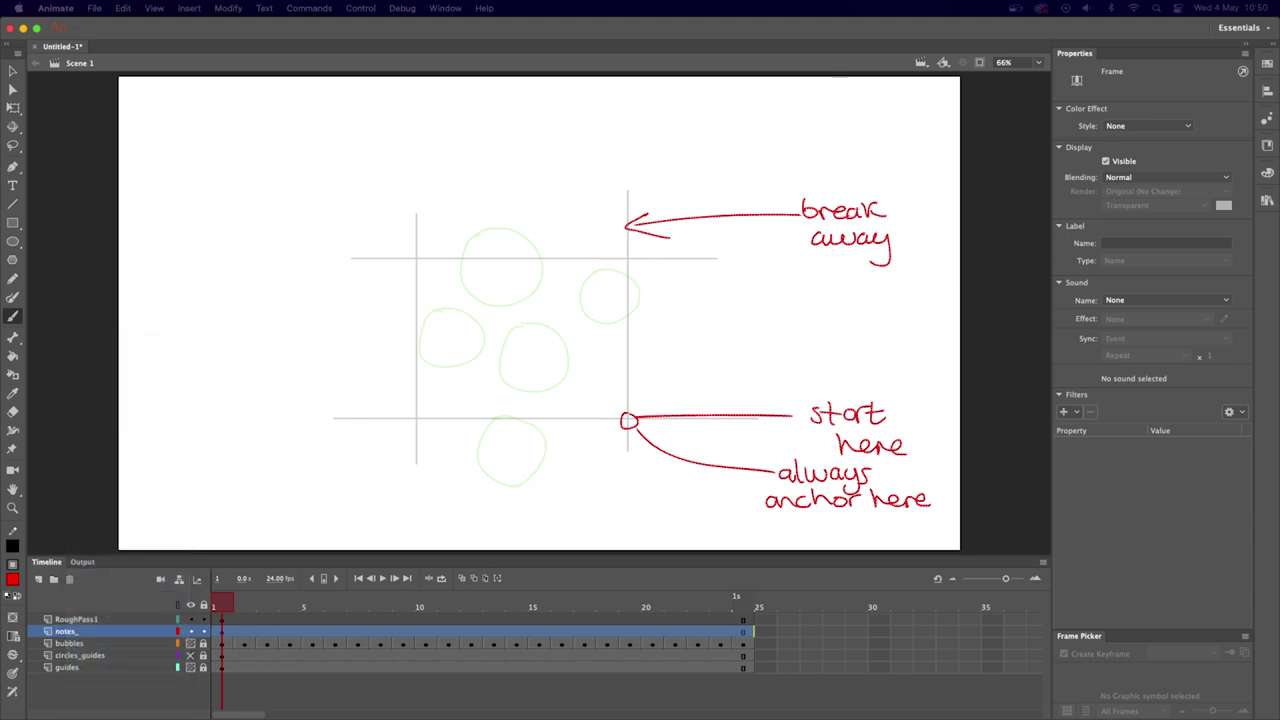
{"action": "left_click", "coordinate": [554, 272]}
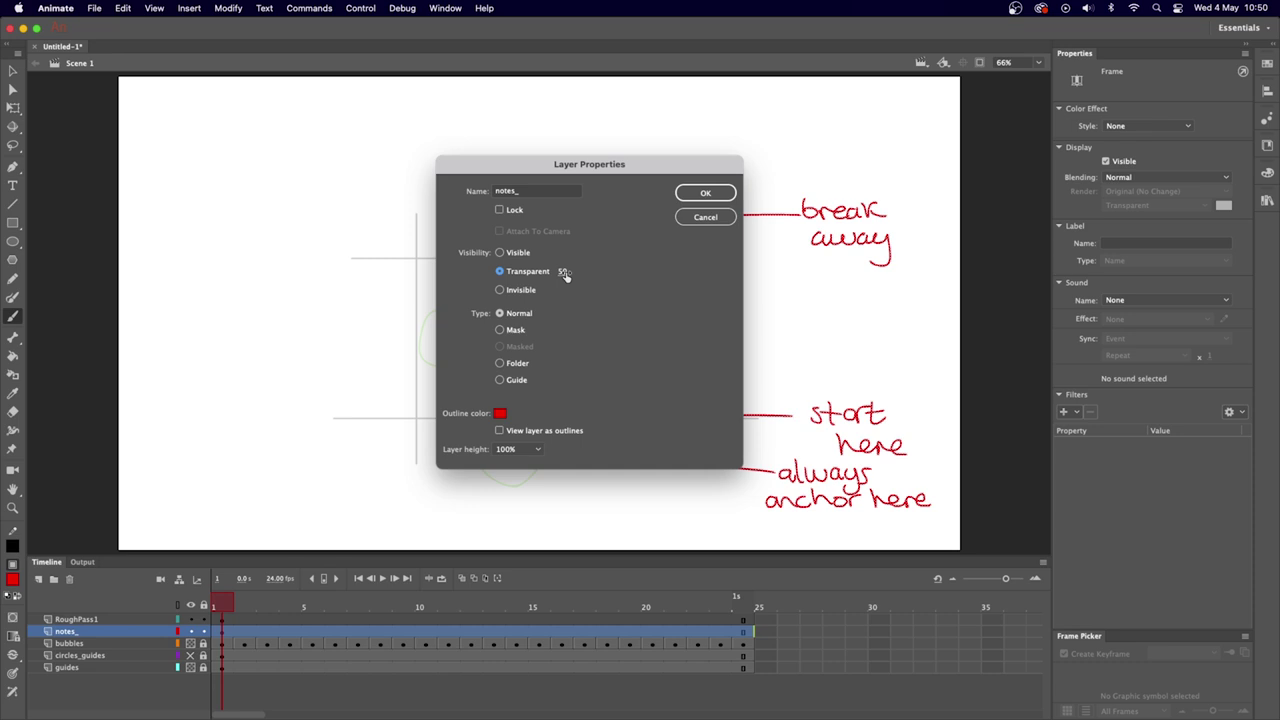
{"action": "key", "text": "Return"}
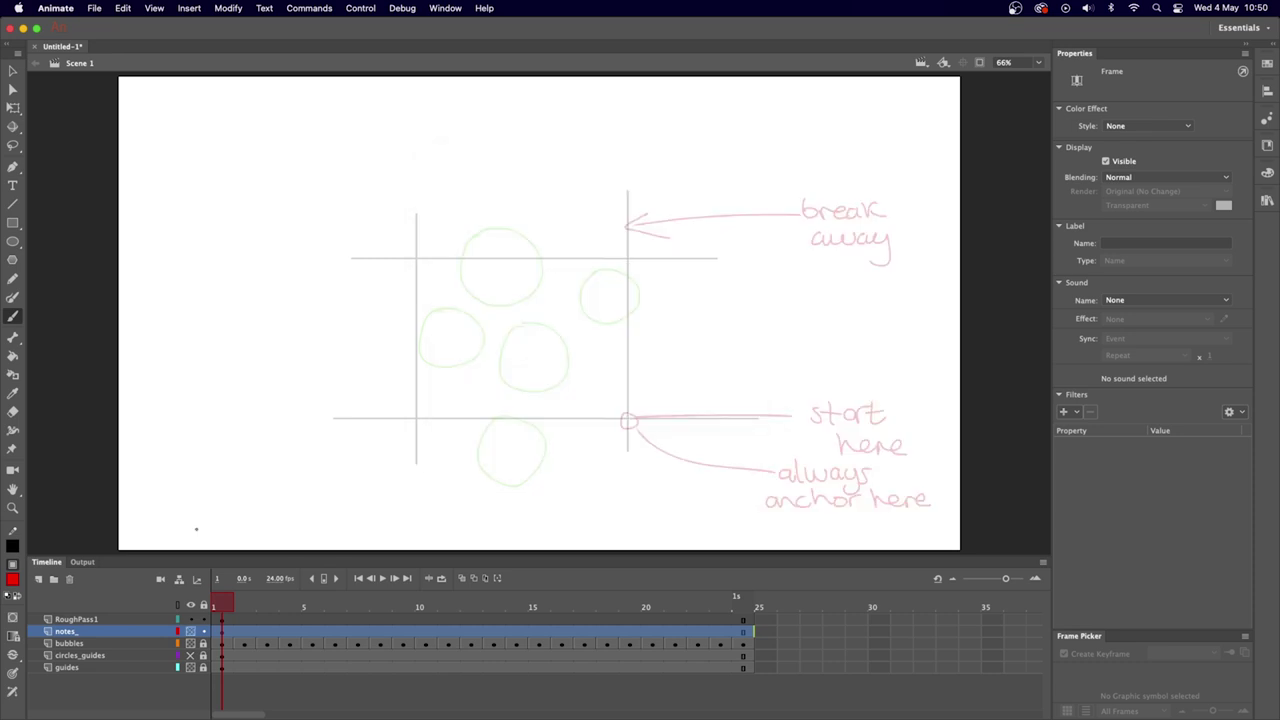
Recolour all the handwritten notes to blue #0033FF and lock the notes_ layer.
{"action": "key", "text": "super+a"}
{"action": "left_click", "coordinate": [12, 580]}
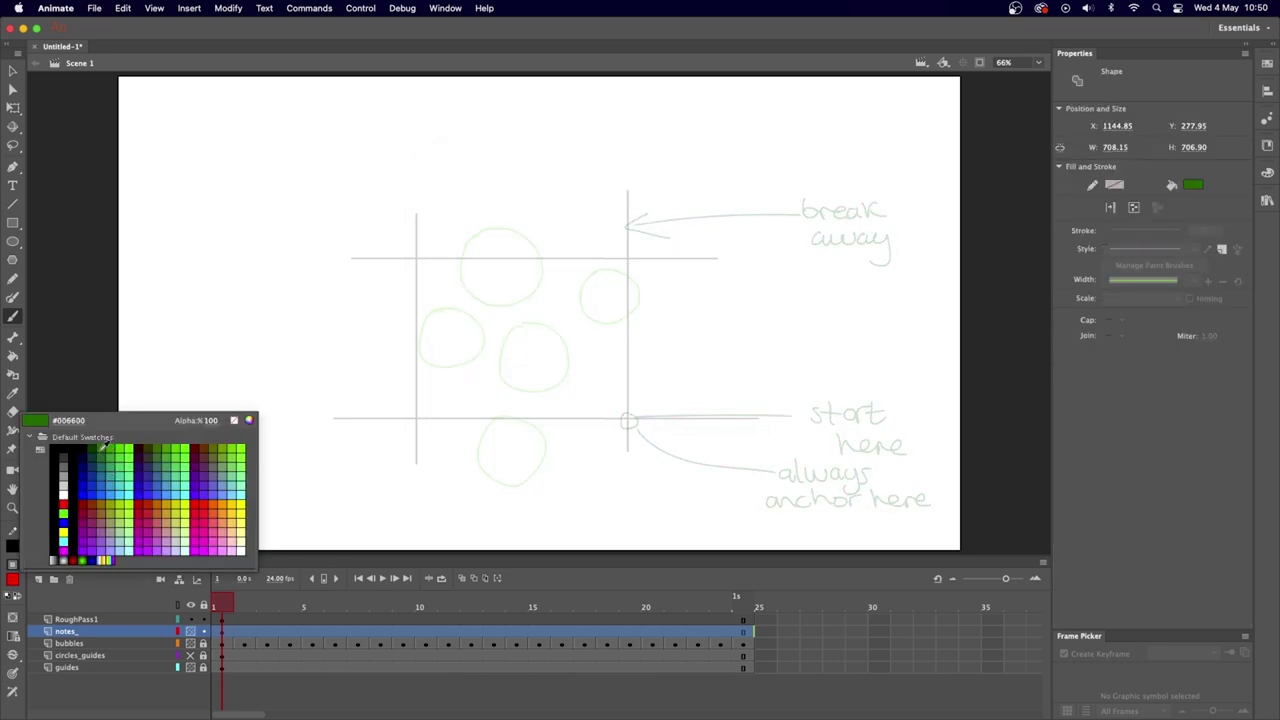
{"action": "left_click", "coordinate": [99, 487]}
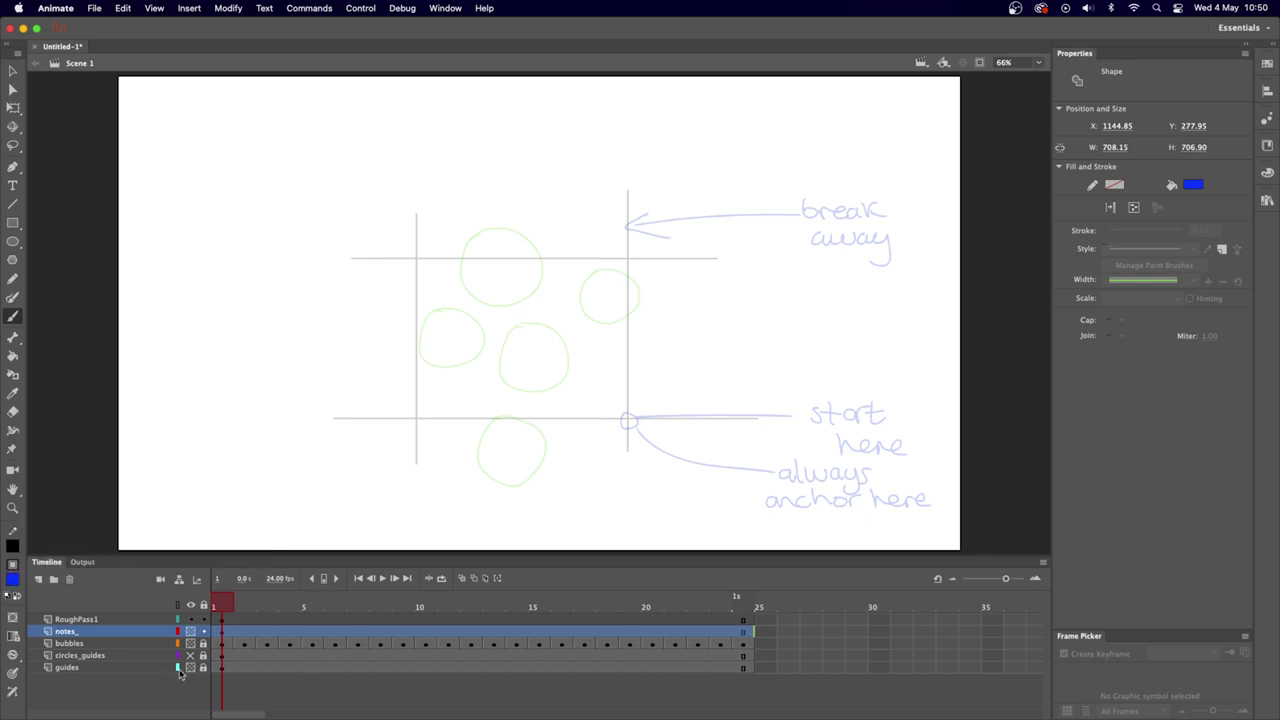
{"action": "left_click", "coordinate": [72, 631]}
Make RoughPass1 the active layer and set the Brush's fill colour to red.
{"action": "left_click", "coordinate": [75, 619]}
{"action": "left_click", "coordinate": [12, 579]}
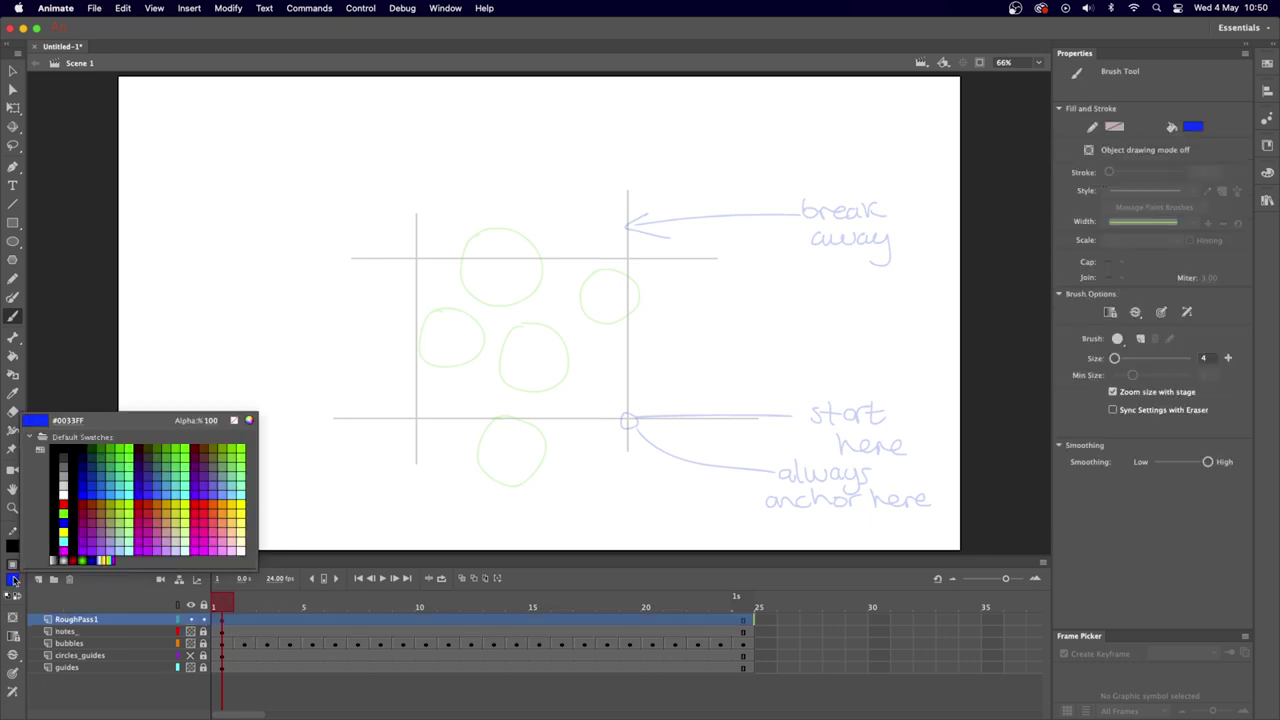
{"action": "left_click", "coordinate": [63, 500]}
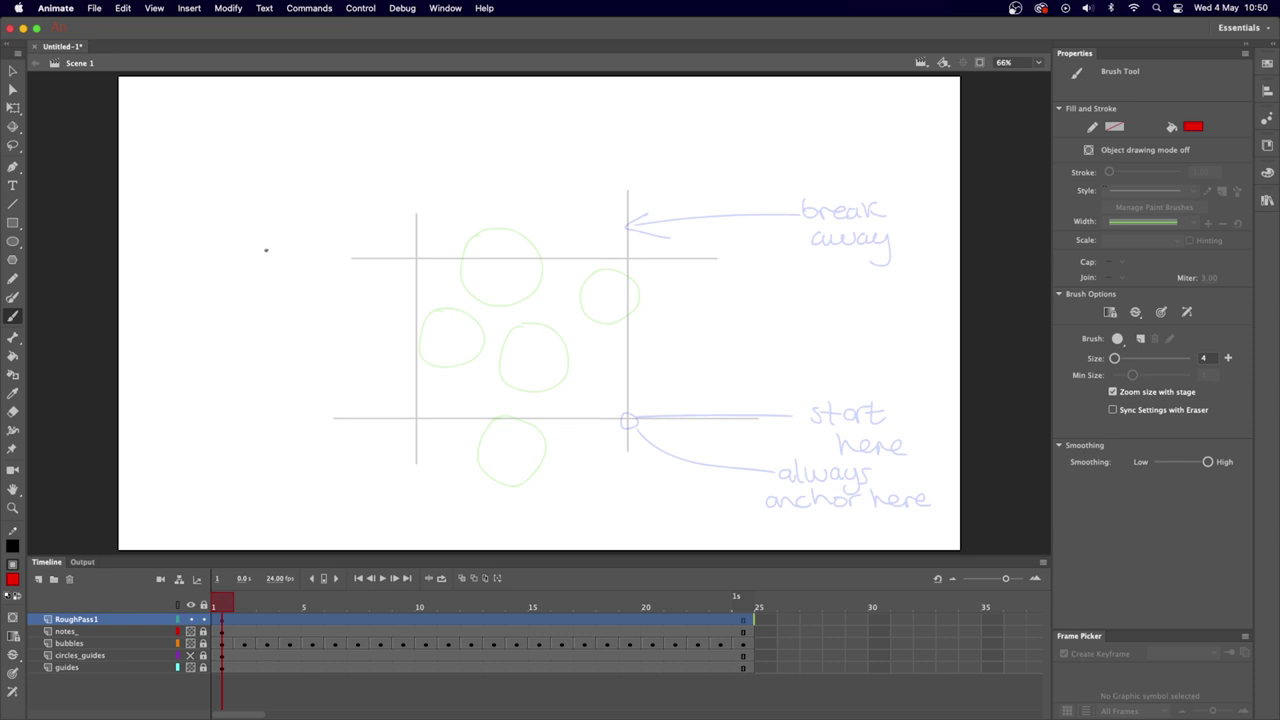
{"action": "mouse_move", "coordinate": [266, 250]}
{"action": "left_mouse_down"}
{"action": "mouse_move", "coordinate": [240, 286]}
{"action": "mouse_move", "coordinate": [244, 321]}
{"action": "mouse_move", "coordinate": [269, 301]}
{"action": "mouse_move", "coordinate": [252, 351]}
{"action": "left_mouse_up"}
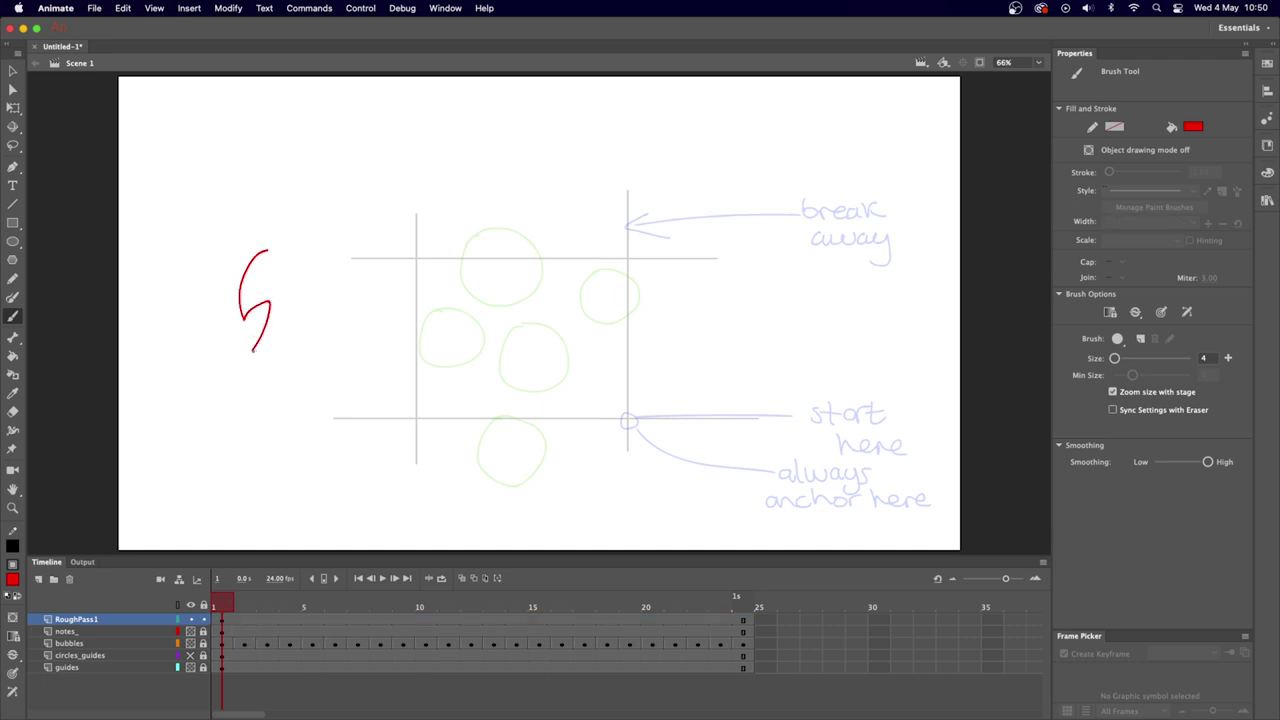
{"action": "mouse_move", "coordinate": [226, 211]}
{"action": "left_mouse_down"}
{"action": "mouse_move", "coordinate": [189, 268]}
{"action": "mouse_move", "coordinate": [207, 276]}
{"action": "mouse_move", "coordinate": [219, 264]}
{"action": "mouse_move", "coordinate": [219, 300]}
{"action": "mouse_move", "coordinate": [197, 325]}
{"action": "left_mouse_up"}
{"action": "mouse_move", "coordinate": [207, 435]}
{"action": "left_mouse_down"}
{"action": "mouse_move", "coordinate": [228, 400]}
{"action": "mouse_move", "coordinate": [226, 352]}
{"action": "mouse_move", "coordinate": [250, 366]}
{"action": "left_mouse_up"}
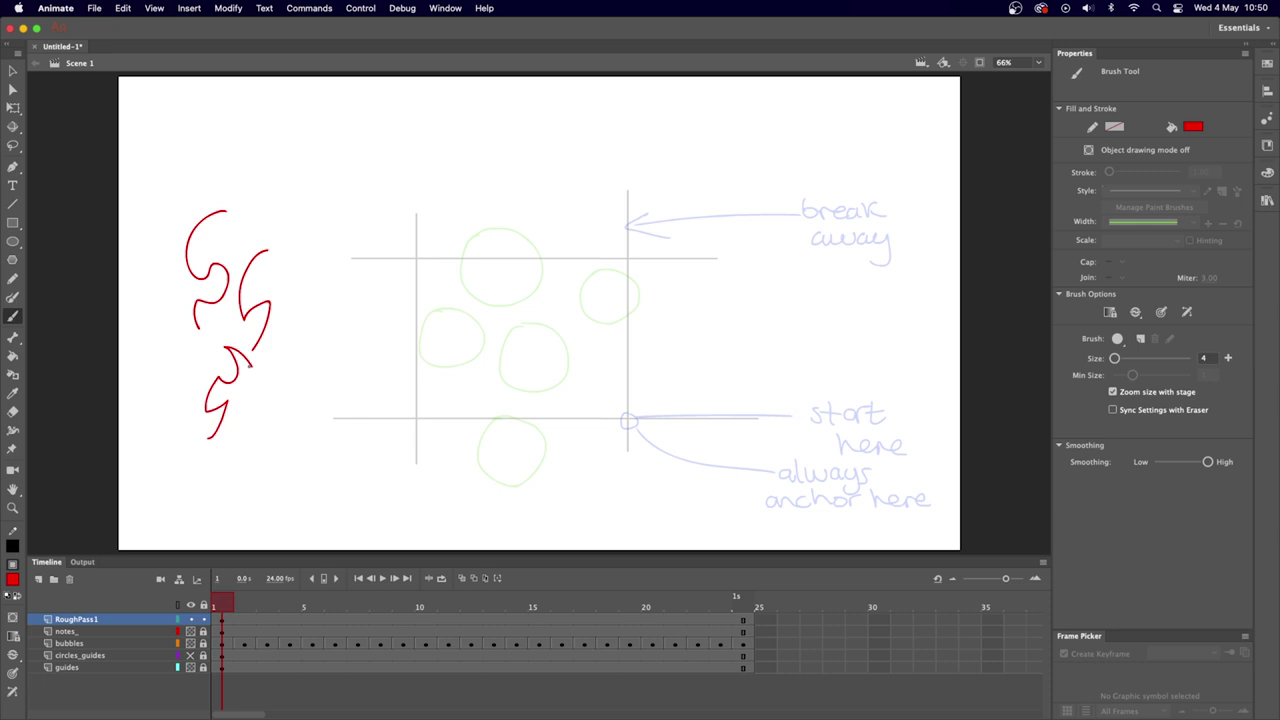
{"action": "key", "text": "super+z"}
{"action": "key", "text": "super+z"}
{"action": "key", "text": "super+z"}
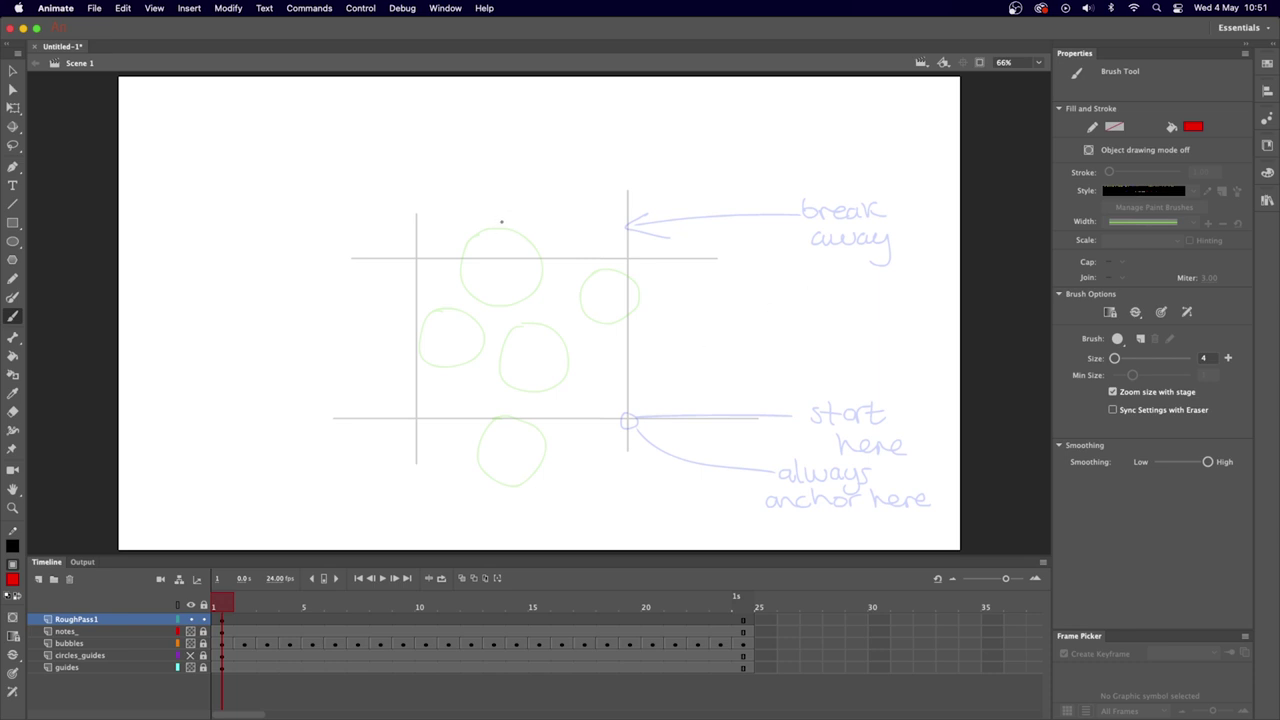
{"action": "mouse_move", "coordinate": [301, 186]}
{"action": "left_mouse_down"}
{"action": "mouse_move", "coordinate": [284, 214]}
{"action": "mouse_move", "coordinate": [322, 206]}
{"action": "left_mouse_up"}
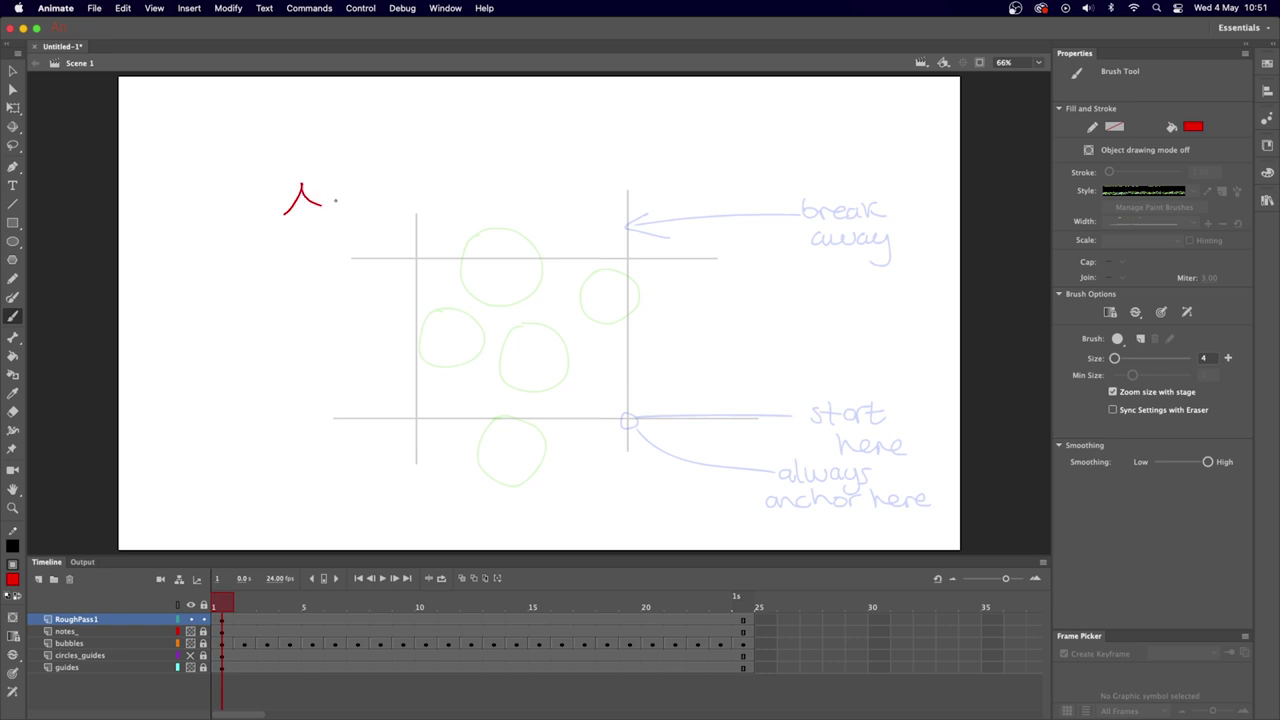
{"action": "key", "text": "super+z"}
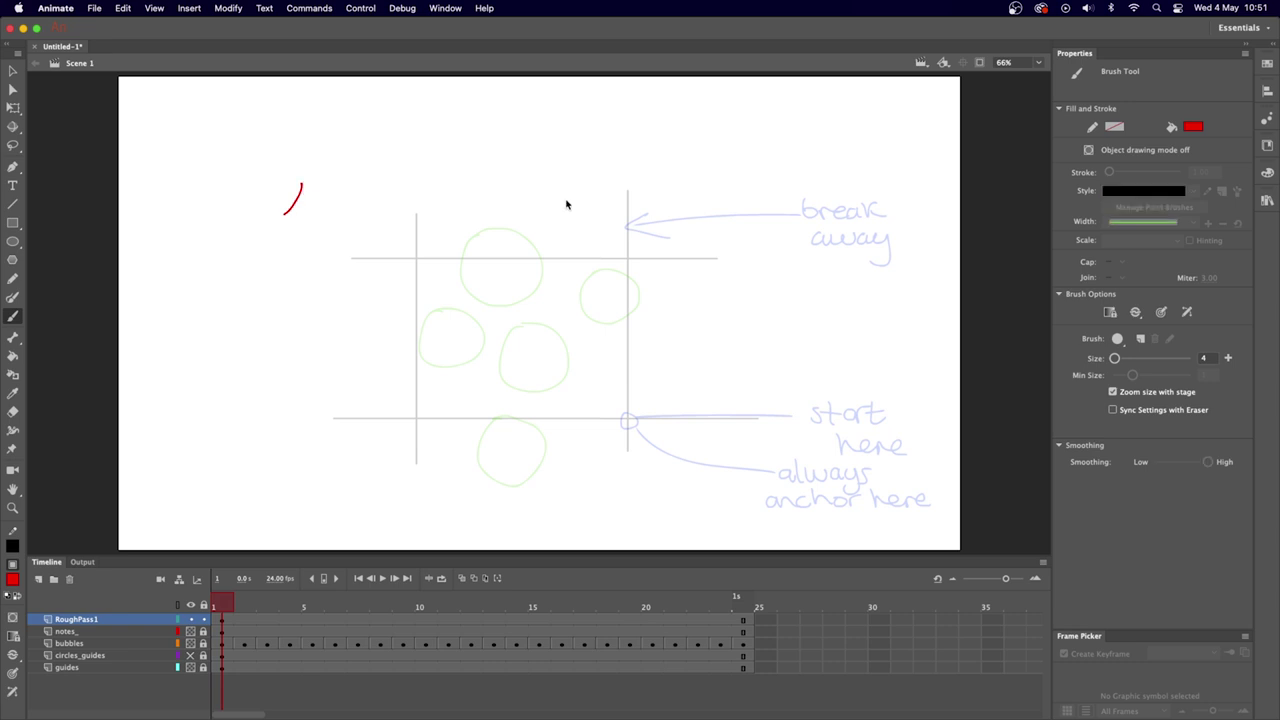
{"action": "key", "text": "super+z"}
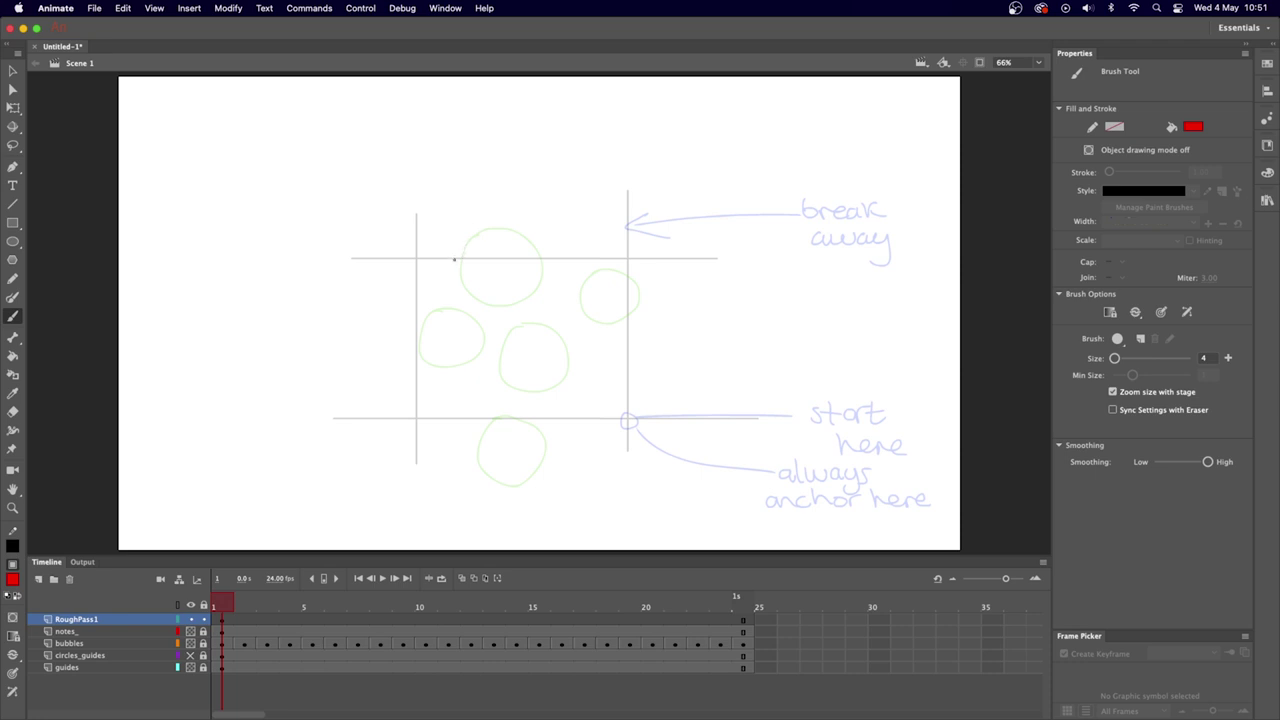
{"action": "mouse_move", "coordinate": [455, 250]}
{"action": "left_mouse_down"}
{"action": "mouse_move", "coordinate": [459, 299]}
{"action": "mouse_move", "coordinate": [411, 324]}
{"action": "left_mouse_up"}
{"action": "mouse_move", "coordinate": [419, 368]}
{"action": "left_mouse_down"}
{"action": "mouse_move", "coordinate": [475, 372]}
{"action": "mouse_move", "coordinate": [491, 324]}
{"action": "left_mouse_up"}
{"action": "mouse_move", "coordinate": [464, 236]}
{"action": "left_mouse_down"}
{"action": "mouse_move", "coordinate": [510, 216]}
{"action": "mouse_move", "coordinate": [488, 314]}
{"action": "mouse_move", "coordinate": [548, 320]}
{"action": "mouse_move", "coordinate": [578, 365]}
{"action": "mouse_move", "coordinate": [552, 405]}
{"action": "mouse_move", "coordinate": [456, 222]}
{"action": "mouse_move", "coordinate": [446, 290]}
{"action": "mouse_move", "coordinate": [413, 300]}
{"action": "mouse_move", "coordinate": [430, 383]}
{"action": "left_mouse_up"}
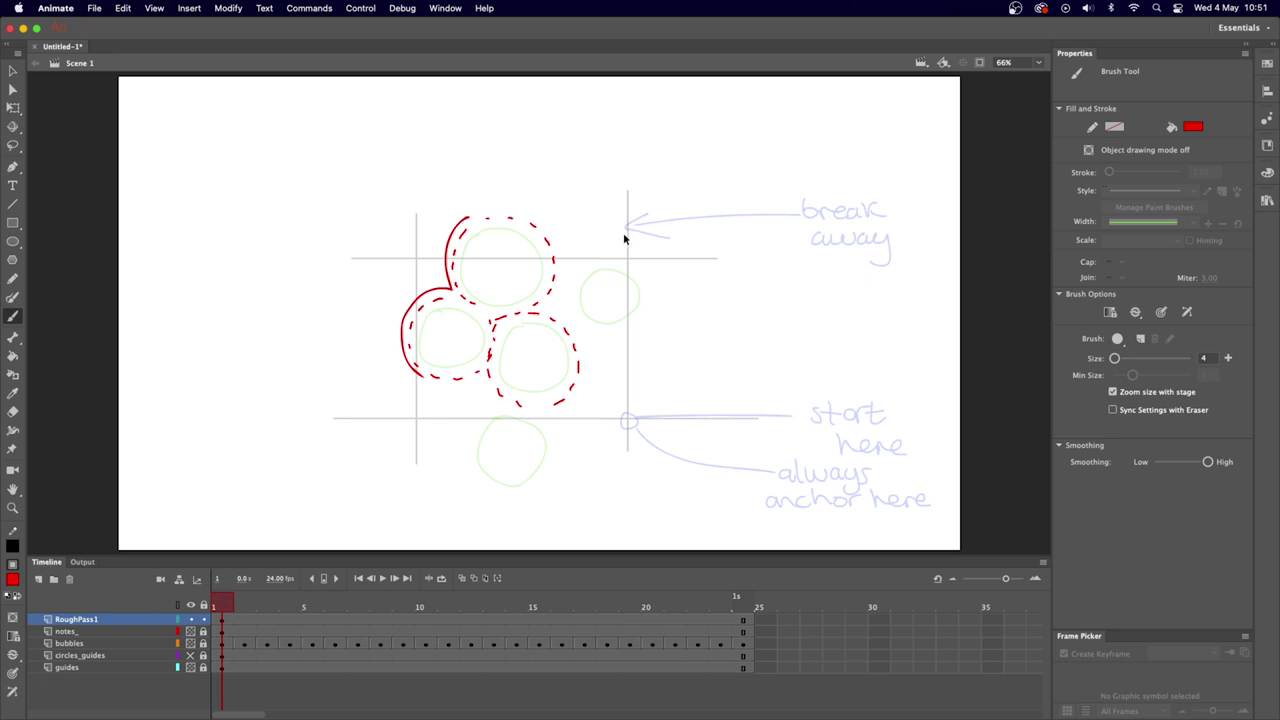
{"action": "key", "text": "super+z"}
{"action": "key", "text": "super+z"}
{"action": "key", "text": "super+z"}
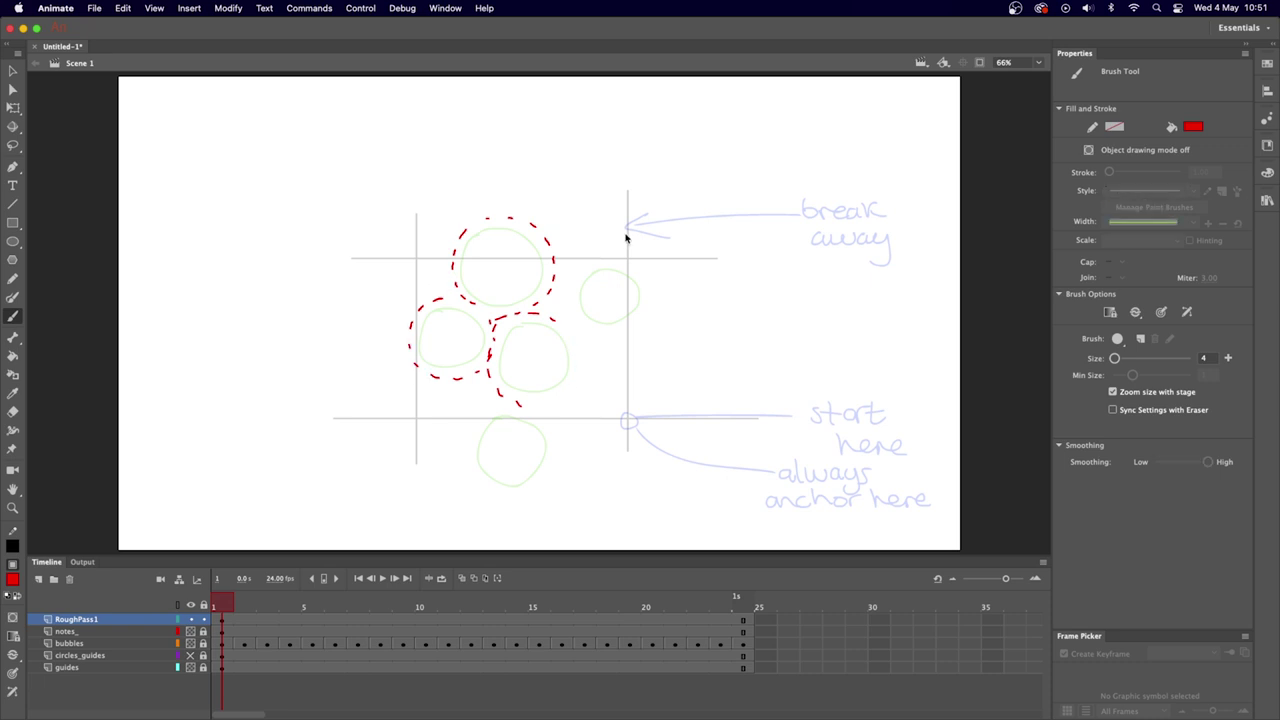
{"action": "key", "text": "super+z"}
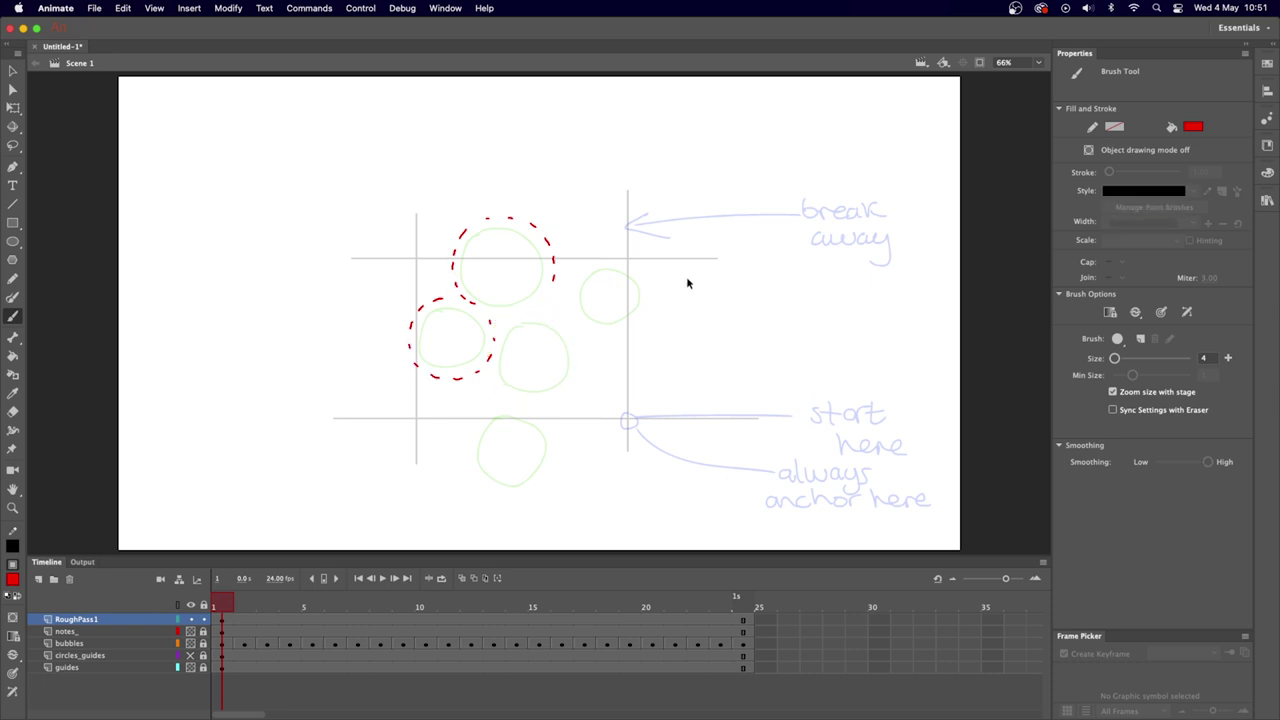
{"action": "key", "text": "super+z"}
{"action": "left_click_drag", "start_coordinate": [586, 378], "coordinate": [592, 372]}
{"action": "key", "text": "super+z"}
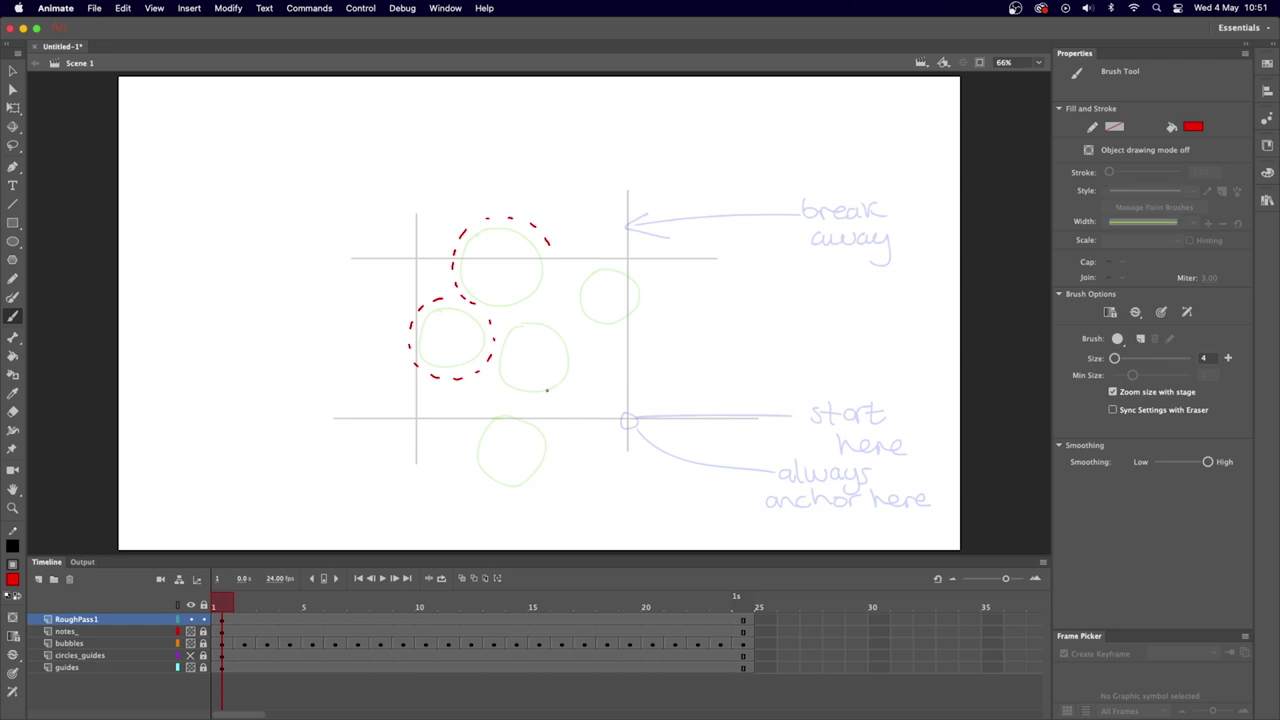
{"action": "left_click", "coordinate": [222, 619]}
{"action": "key", "text": "Delete"}
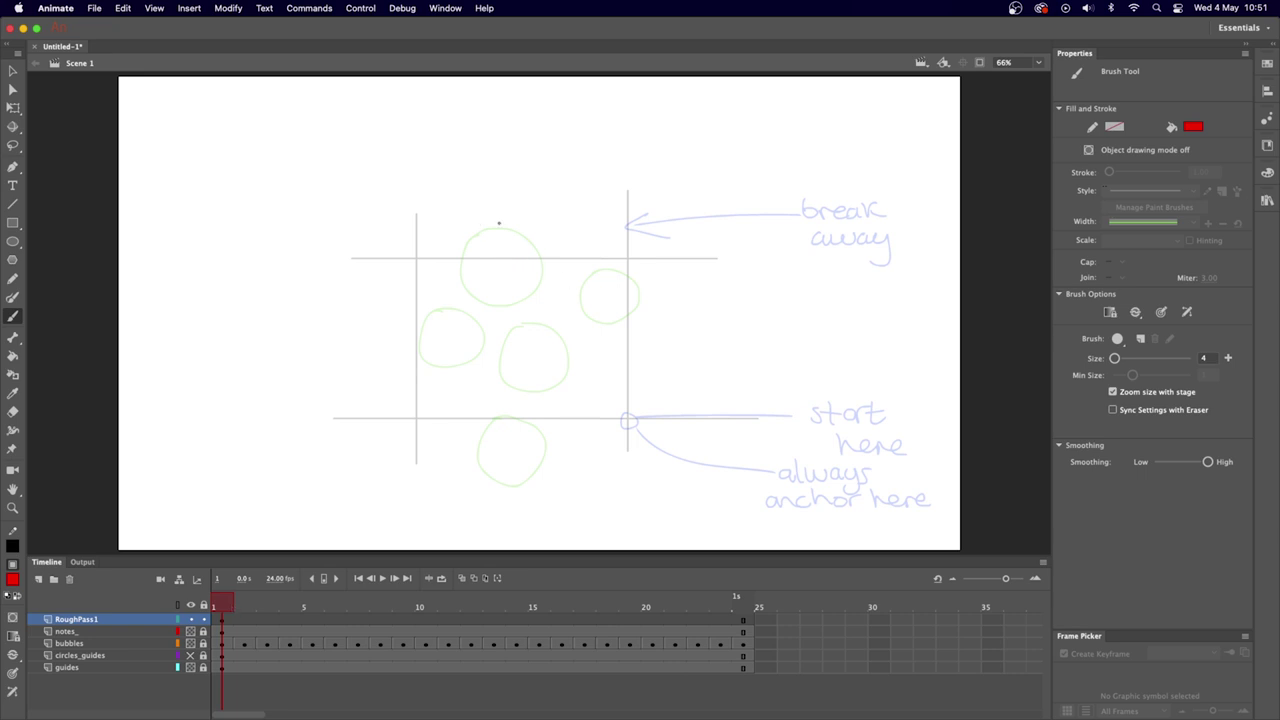
Brush the flame's left contour on frame 1 around the top and left bubbles, with flicked tips, ending at the lower-left guide intersection.
{"action": "mouse_move", "coordinate": [494, 208]}
{"action": "left_mouse_down"}
{"action": "mouse_move", "coordinate": [454, 249]}
{"action": "mouse_move", "coordinate": [459, 298]}
{"action": "mouse_move", "coordinate": [431, 291]}
{"action": "mouse_move", "coordinate": [409, 330]}
{"action": "mouse_move", "coordinate": [421, 370]}
{"action": "mouse_move", "coordinate": [473, 369]}
{"action": "left_mouse_up"}
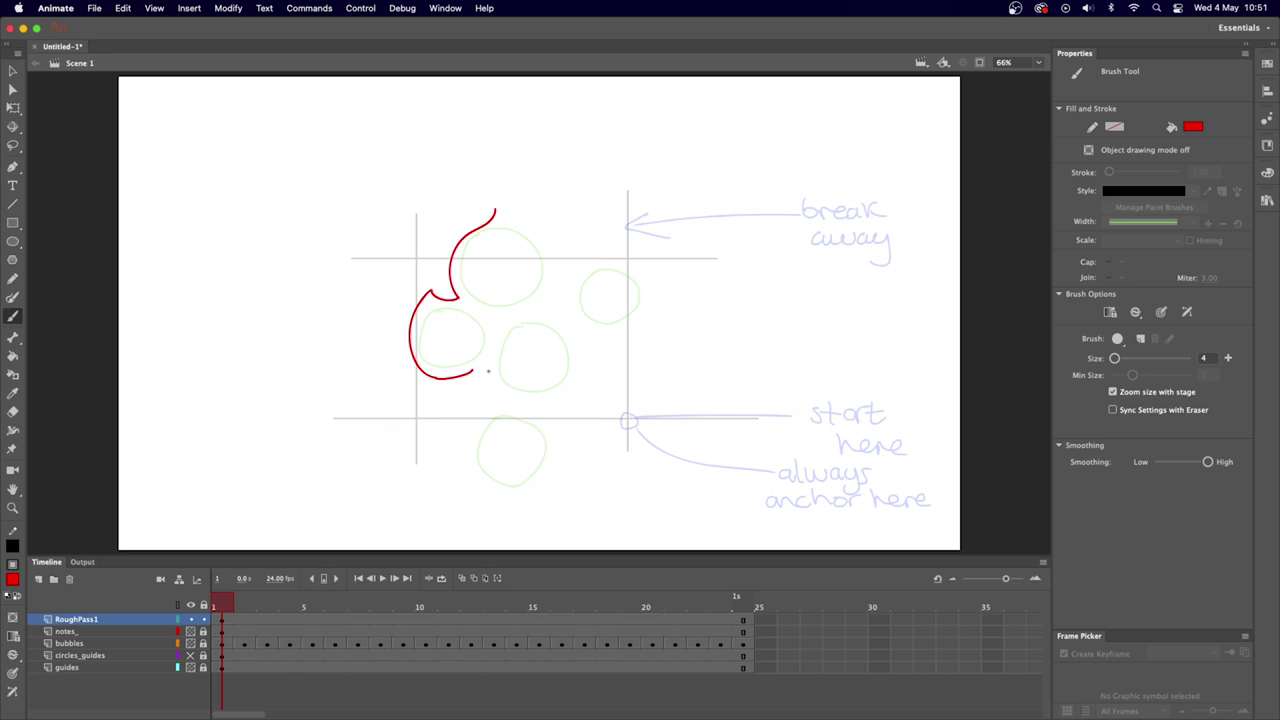
{"action": "mouse_move", "coordinate": [473, 369]}
{"action": "left_mouse_down"}
{"action": "mouse_move", "coordinate": [530, 345]}
{"action": "mouse_move", "coordinate": [525, 315]}
{"action": "left_mouse_up"}
{"action": "key", "text": "super+z"}
{"action": "key", "text": "super+z"}
{"action": "mouse_move", "coordinate": [478, 474]}
{"action": "left_mouse_down"}
{"action": "mouse_move", "coordinate": [489, 424]}
{"action": "mouse_move", "coordinate": [550, 475]}
{"action": "mouse_move", "coordinate": [503, 385]}
{"action": "mouse_move", "coordinate": [530, 410]}
{"action": "mouse_move", "coordinate": [494, 398]}
{"action": "left_mouse_up"}
{"action": "key", "text": "super+z"}
{"action": "key", "text": "super+z"}
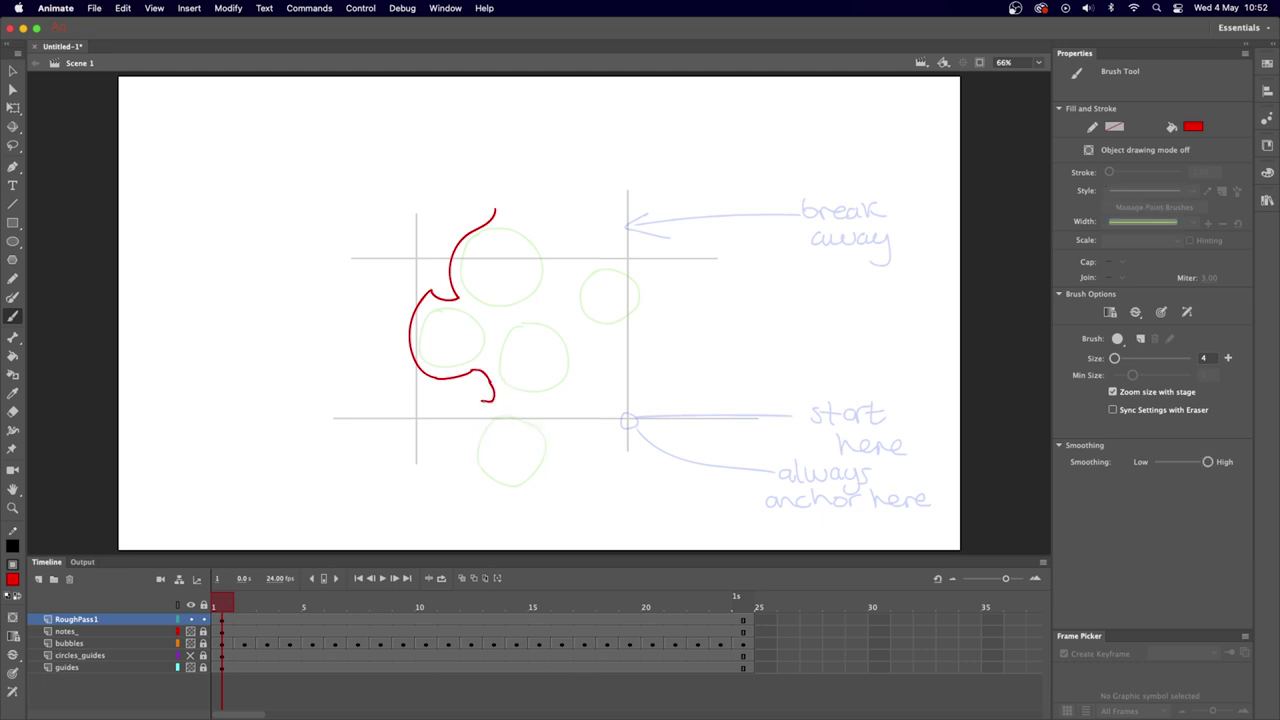
{"action": "left_click_drag", "start_coordinate": [772, 515], "coordinate": [918, 516]}
{"action": "key", "text": "super+z"}
{"action": "left_click_drag", "start_coordinate": [479, 405], "coordinate": [415, 418]}
Brush frame 1's flame contour from the top tip over the top bubble and around the upper-right bubble, with a small flicked notch.
{"action": "mouse_move", "coordinate": [494, 212]}
{"action": "left_mouse_down"}
{"action": "mouse_move", "coordinate": [552, 244]}
{"action": "mouse_move", "coordinate": [550, 292]}
{"action": "mouse_move", "coordinate": [606, 260]}
{"action": "mouse_move", "coordinate": [633, 261]}
{"action": "left_mouse_up"}
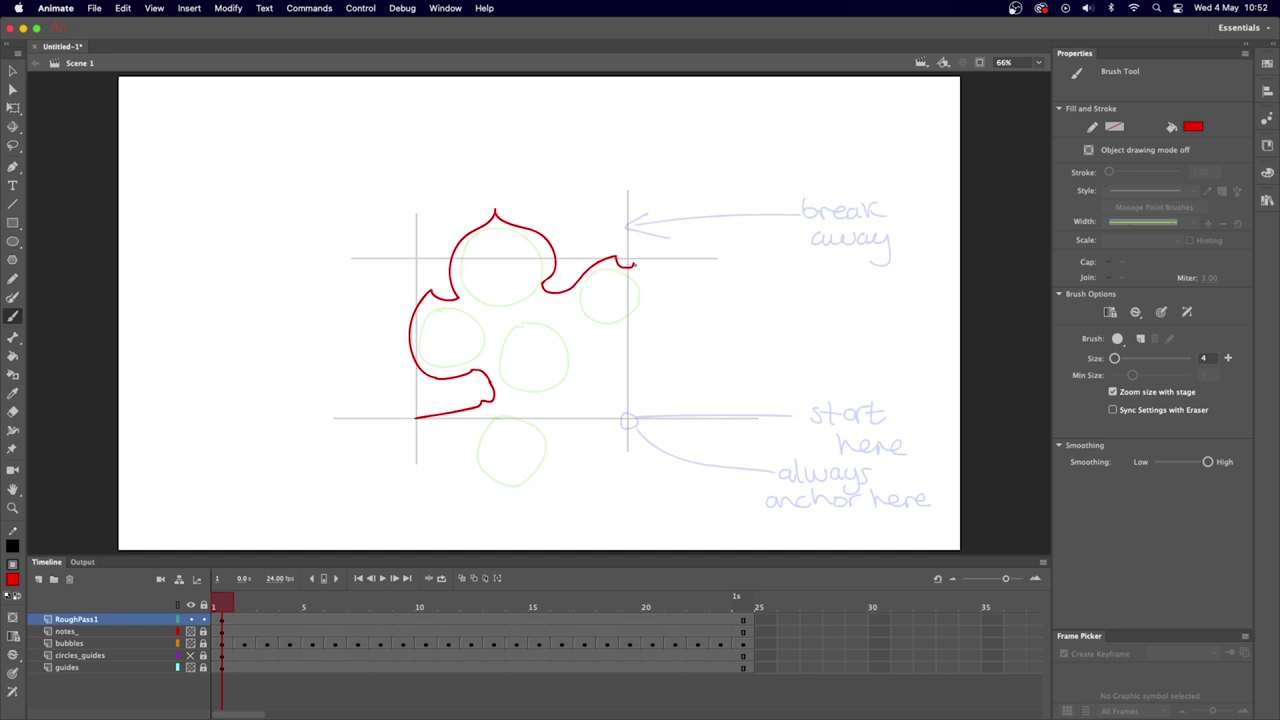
{"action": "mouse_move", "coordinate": [634, 264]}
{"action": "left_mouse_down"}
{"action": "mouse_move", "coordinate": [650, 287]}
{"action": "mouse_move", "coordinate": [640, 321]}
{"action": "left_mouse_up"}
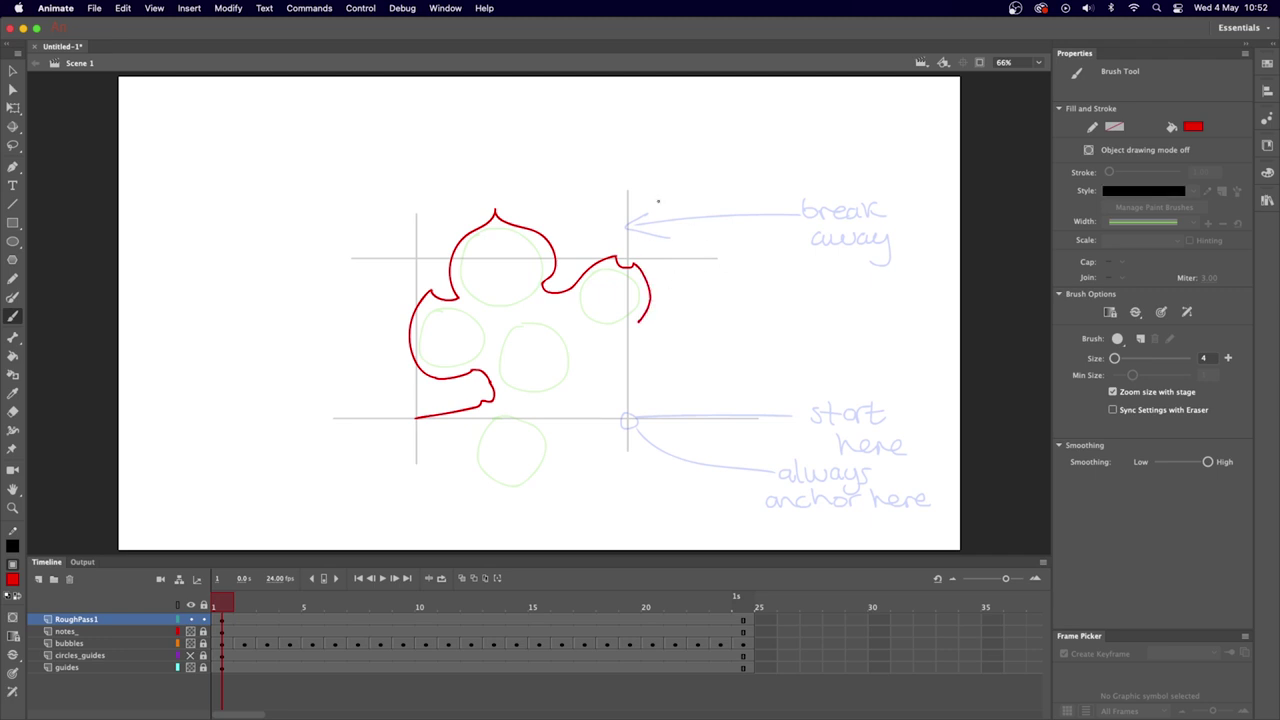
{"action": "left_click_drag", "start_coordinate": [627, 185], "coordinate": [628, 444]}
{"action": "mouse_move", "coordinate": [582, 362]}
{"action": "left_mouse_down"}
{"action": "mouse_move", "coordinate": [711, 352]}
{"action": "mouse_move", "coordinate": [697, 371]}
{"action": "mouse_move", "coordinate": [720, 347]}
{"action": "left_mouse_up"}
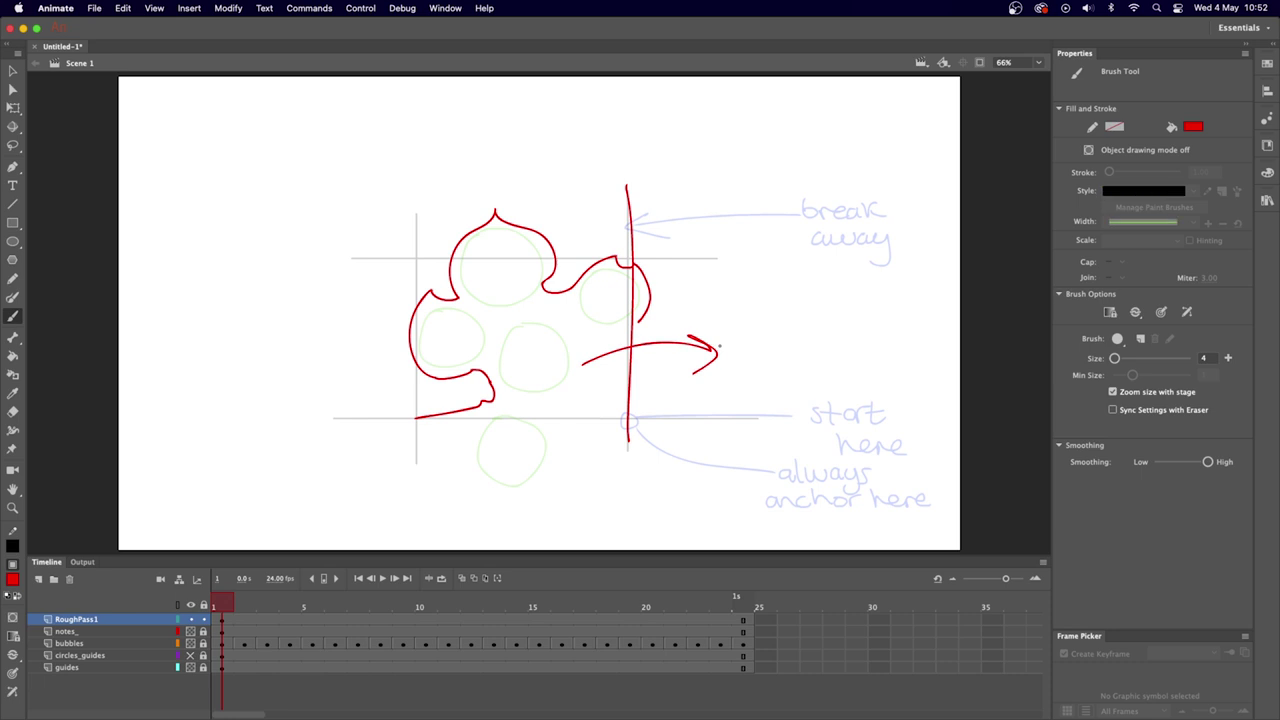
{"action": "key", "text": "super+z"}
{"action": "key", "text": "super+z"}
{"action": "key", "text": "super+z"}
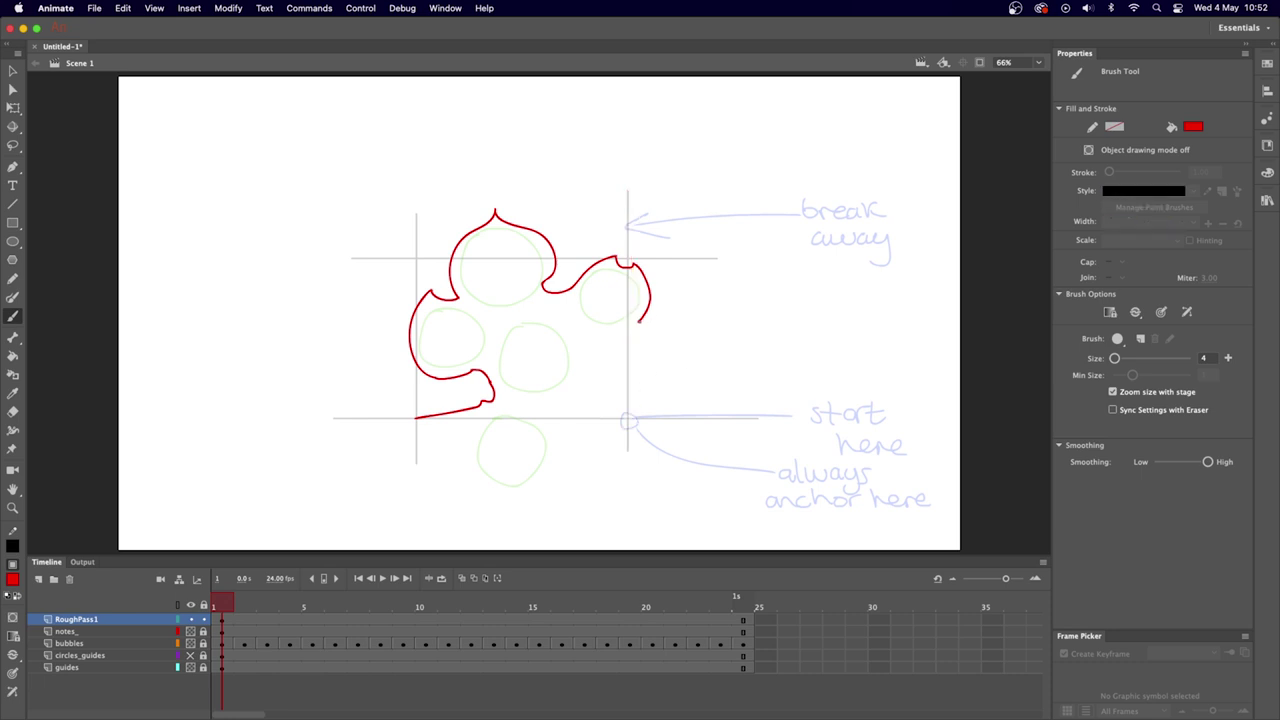
Finish frame 1's right contour under the right bubble and around the middle bubble, ending at the lower-right anchor point.
{"action": "mouse_move", "coordinate": [638, 322]}
{"action": "left_mouse_down"}
{"action": "mouse_move", "coordinate": [615, 333]}
{"action": "mouse_move", "coordinate": [566, 323]}
{"action": "mouse_move", "coordinate": [585, 355]}
{"action": "mouse_move", "coordinate": [563, 390]}
{"action": "mouse_move", "coordinate": [628, 418]}
{"action": "left_mouse_up"}
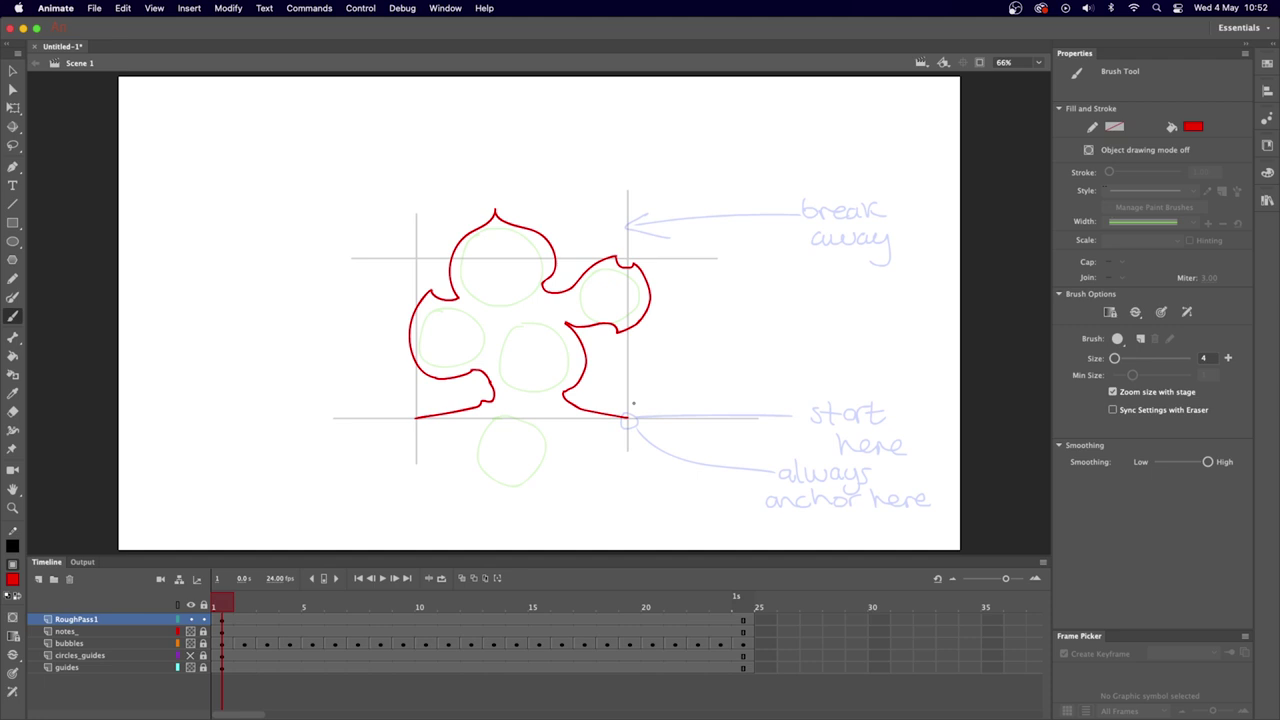
{"action": "mouse_move", "coordinate": [605, 177]}
{"action": "left_mouse_down"}
{"action": "mouse_move", "coordinate": [640, 390]}
{"action": "mouse_move", "coordinate": [598, 168]}
{"action": "left_mouse_up"}
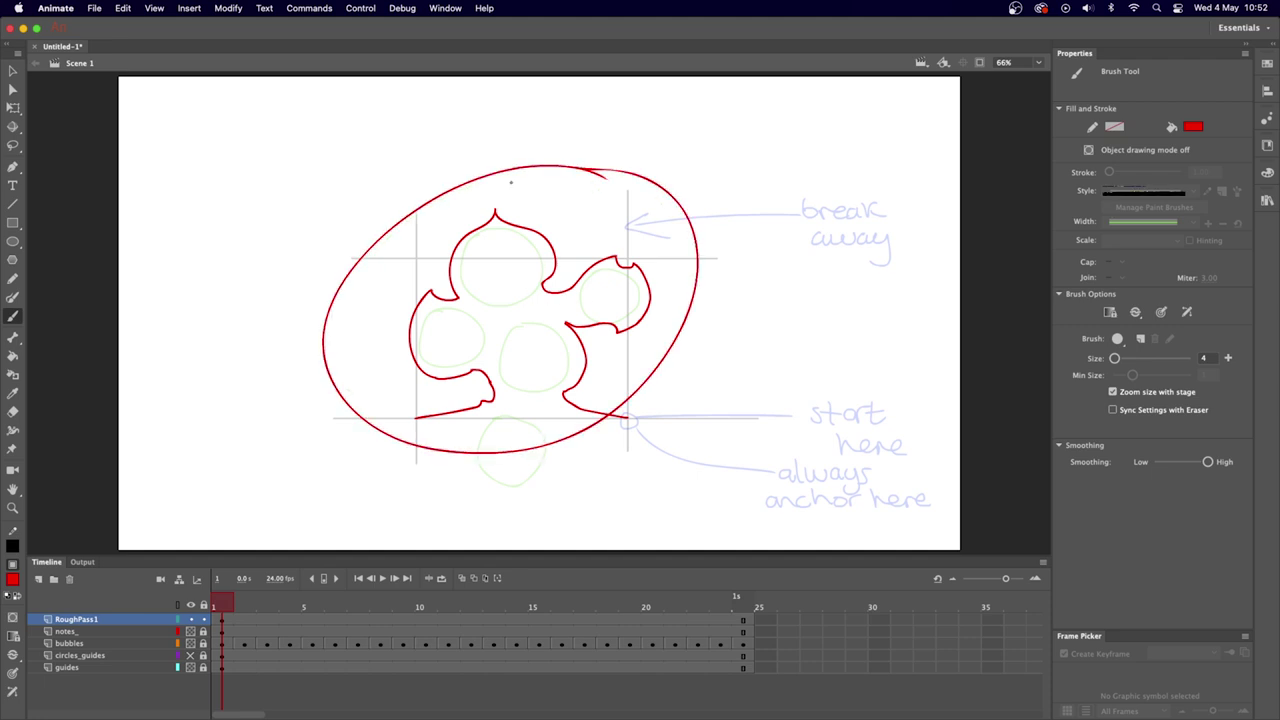
{"action": "left_click", "coordinate": [740, 604]}
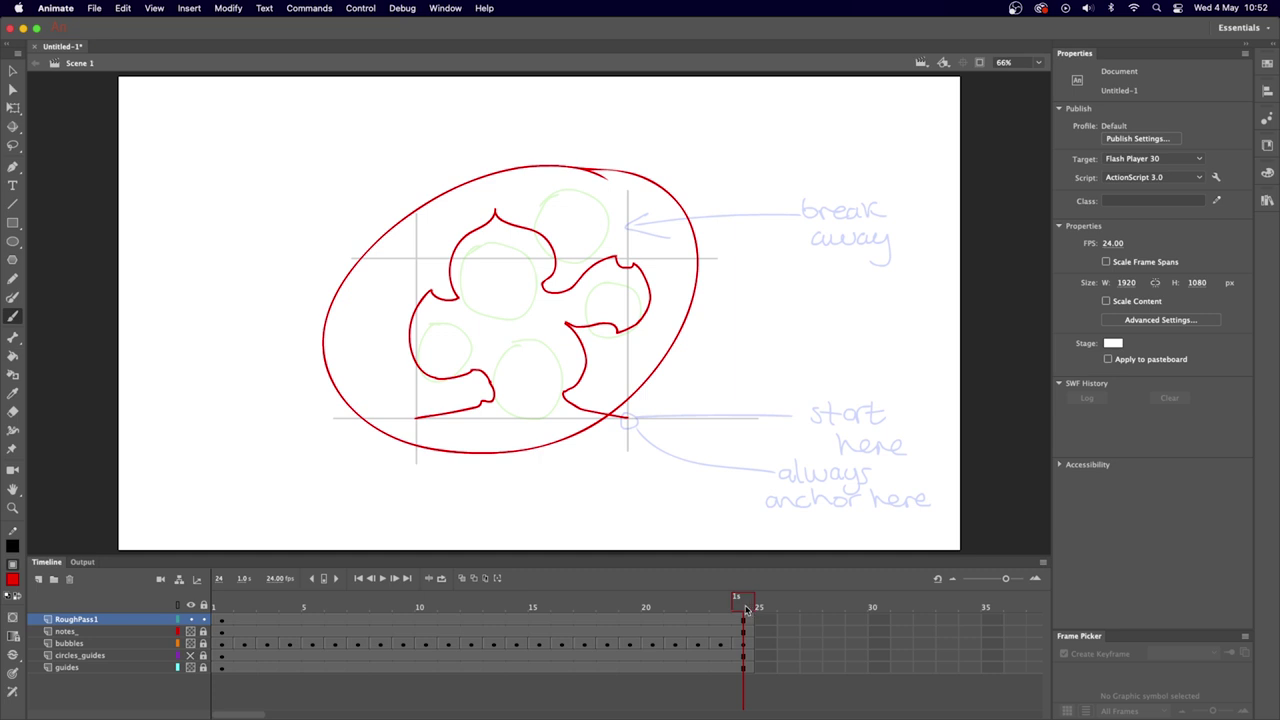
{"action": "key", "text": "Return"}
{"action": "key", "text": "Return"}
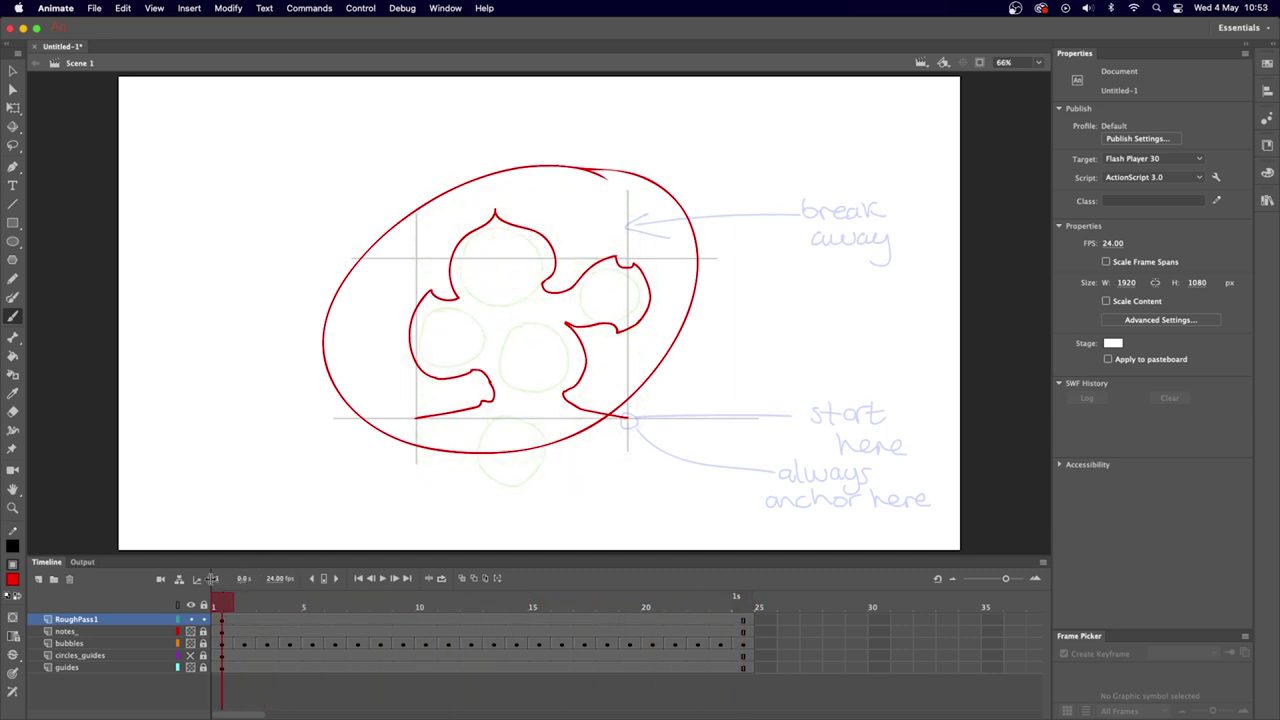
{"action": "key", "text": "shift+period"}
{"action": "key", "text": "shift+comma"}
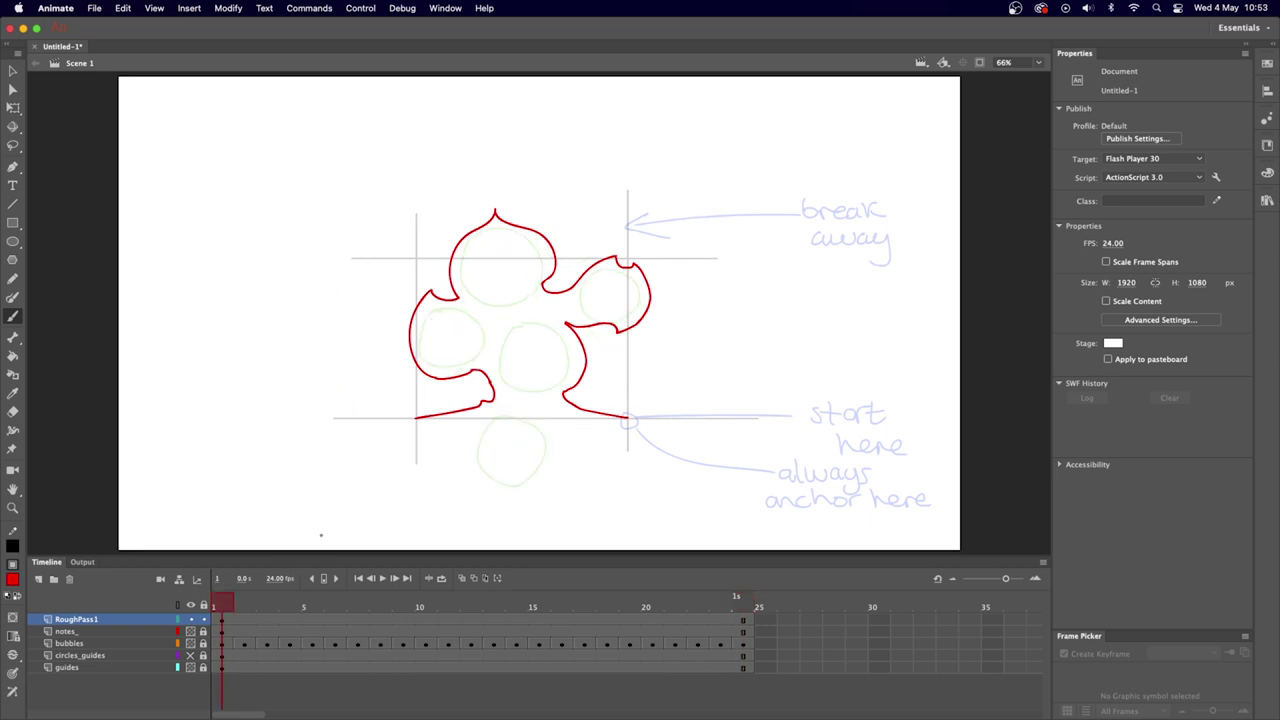
Insert a blank keyframe at frame 2 of RoughPass1 and turn on onion skinning to compare it with frame 1.
{"action": "left_click", "coordinate": [253, 619]}
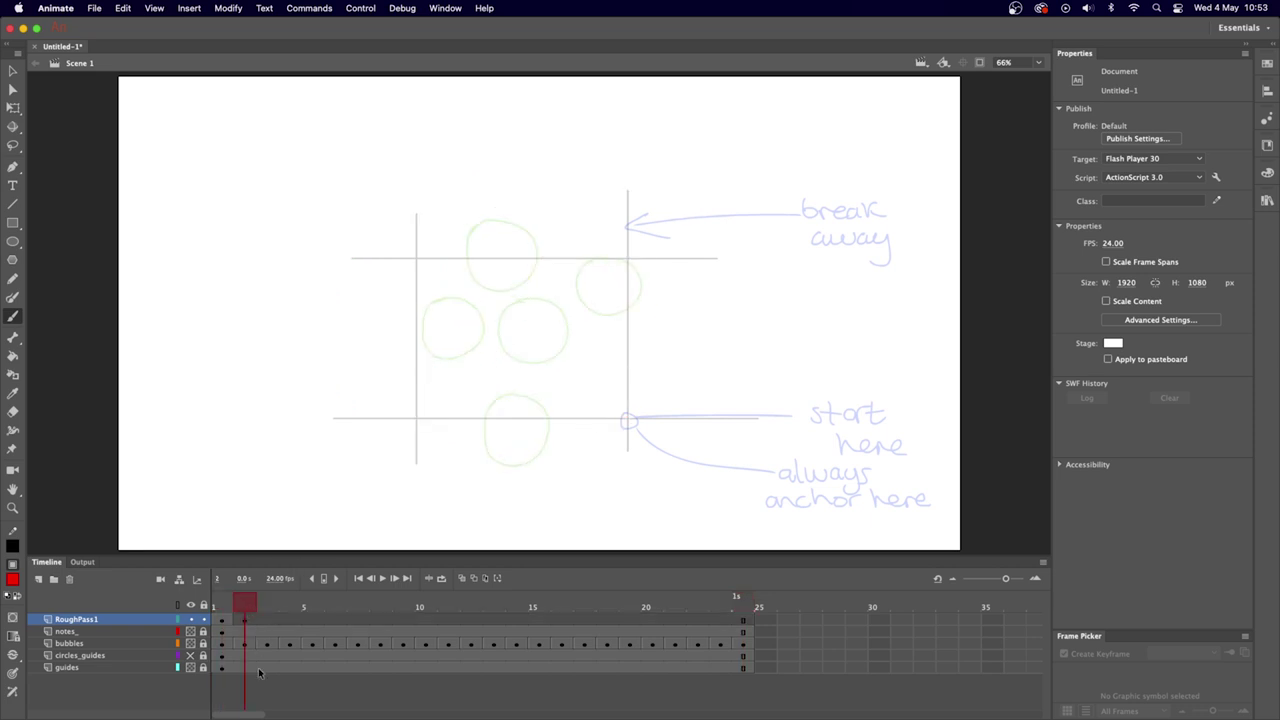
{"action": "left_click", "coordinate": [462, 578]}
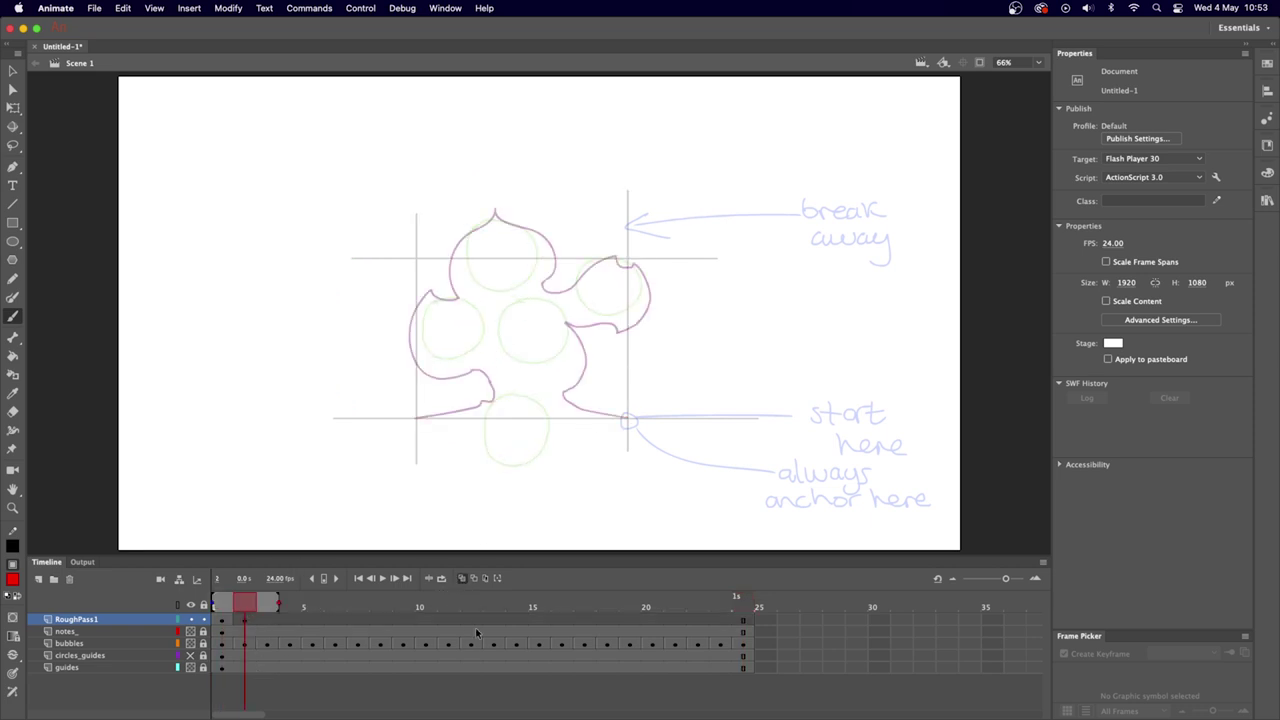
{"action": "key", "text": "comma"}
{"action": "key", "text": "period"}
{"action": "key", "text": "comma"}
{"action": "key", "text": "b"}
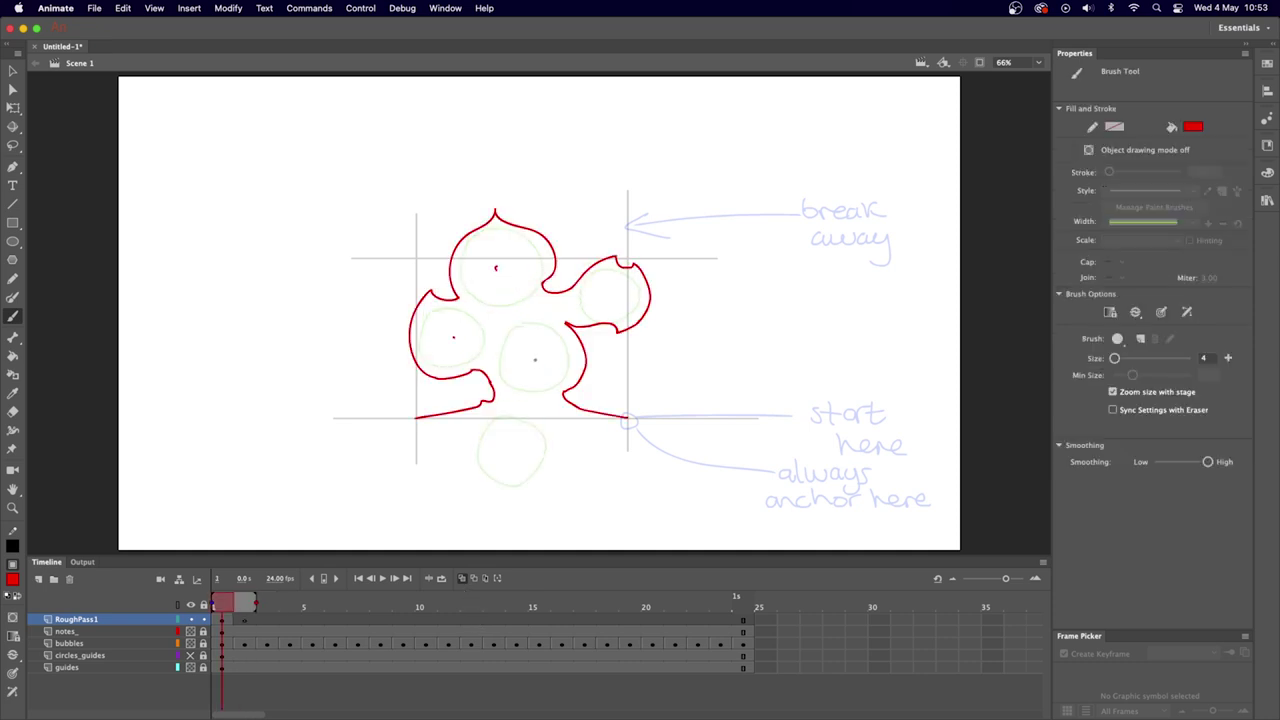
{"action": "key", "text": "period"}
{"action": "key", "text": "comma"}
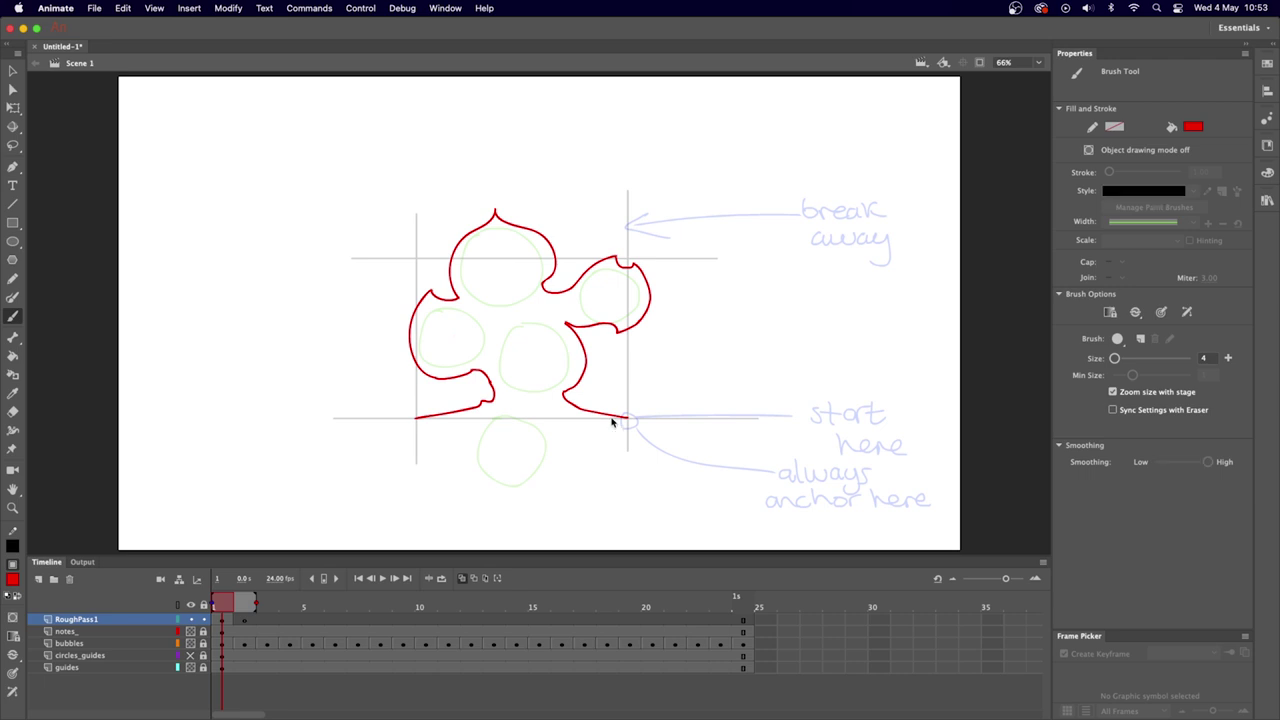
{"action": "key", "text": "period"}
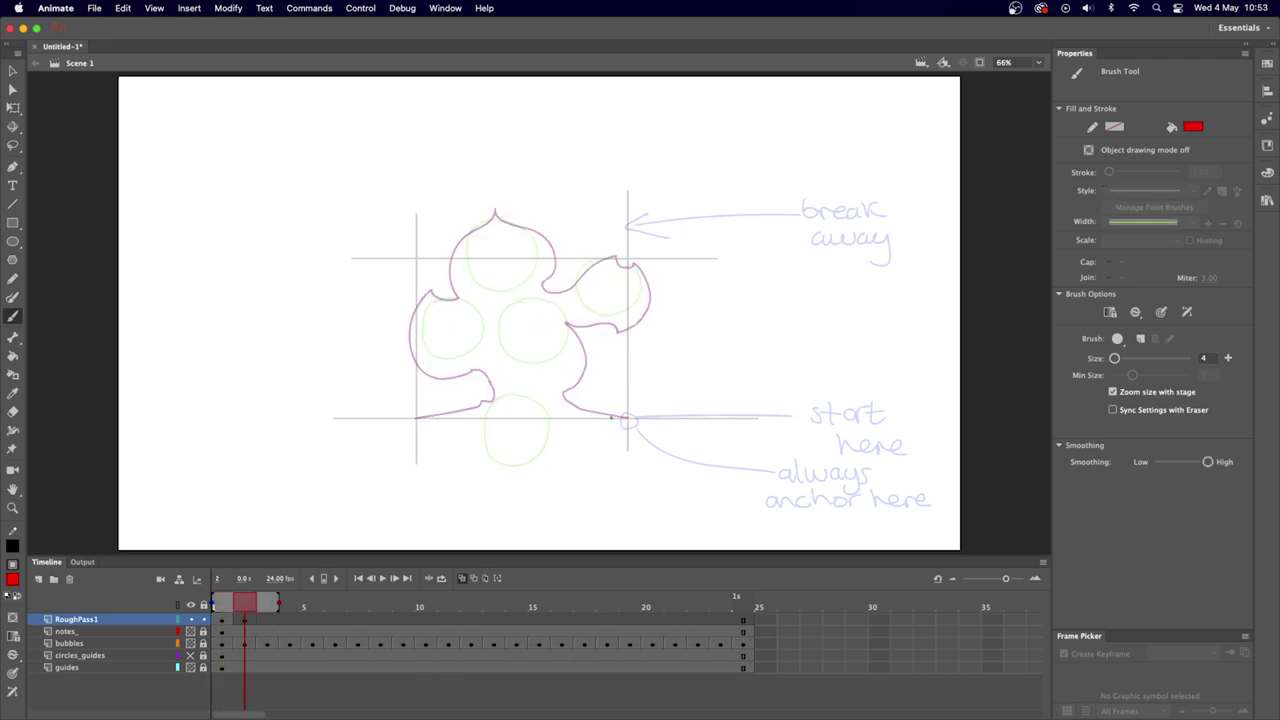
Brush the full flame outline on frame 2, slightly higher than frame 1 and anchored at both base intersections, and add a blank keyframe at frame 3.
{"action": "mouse_move", "coordinate": [491, 196]}
{"action": "left_mouse_down"}
{"action": "mouse_move", "coordinate": [457, 260]}
{"action": "mouse_move", "coordinate": [481, 294]}
{"action": "mouse_move", "coordinate": [434, 290]}
{"action": "mouse_move", "coordinate": [426, 272]}
{"action": "mouse_move", "coordinate": [448, 301]}
{"action": "mouse_move", "coordinate": [462, 293]}
{"action": "left_mouse_up"}
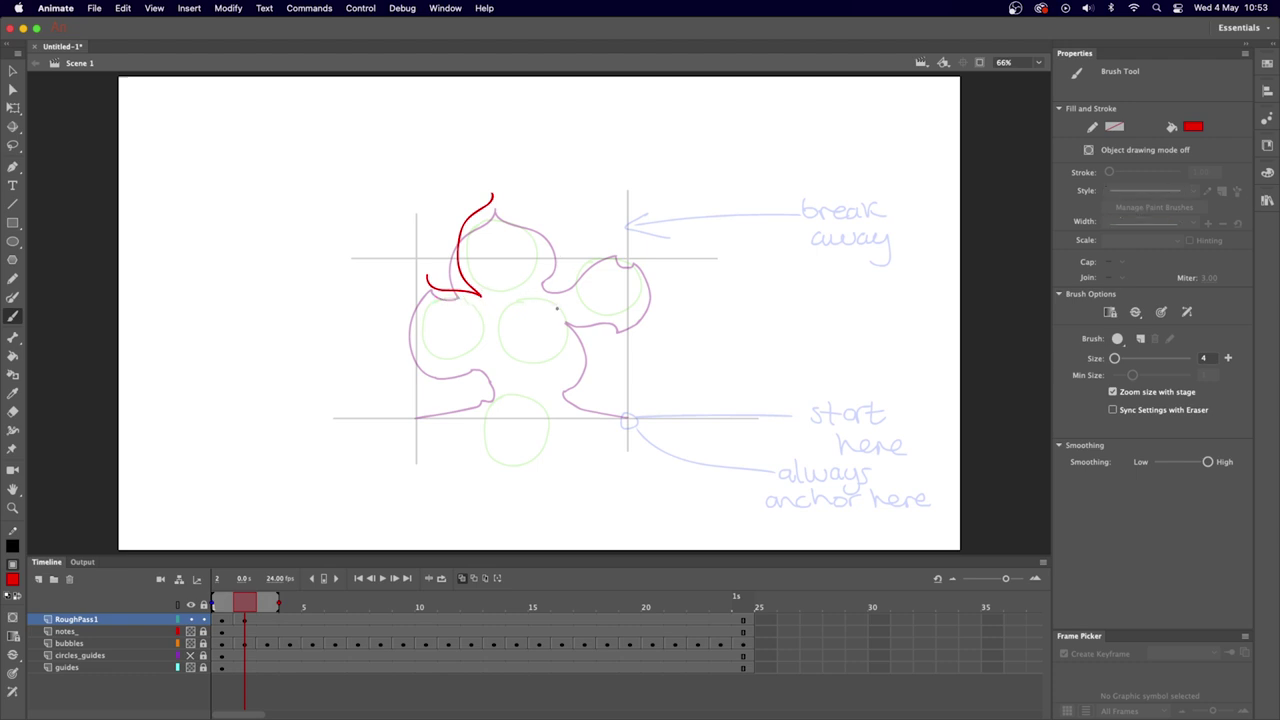
{"action": "mouse_move", "coordinate": [426, 277]}
{"action": "left_mouse_down"}
{"action": "mouse_move", "coordinate": [411, 334]}
{"action": "mouse_move", "coordinate": [444, 364]}
{"action": "mouse_move", "coordinate": [497, 320]}
{"action": "mouse_move", "coordinate": [513, 393]}
{"action": "mouse_move", "coordinate": [497, 377]}
{"action": "mouse_move", "coordinate": [416, 417]}
{"action": "left_mouse_up"}
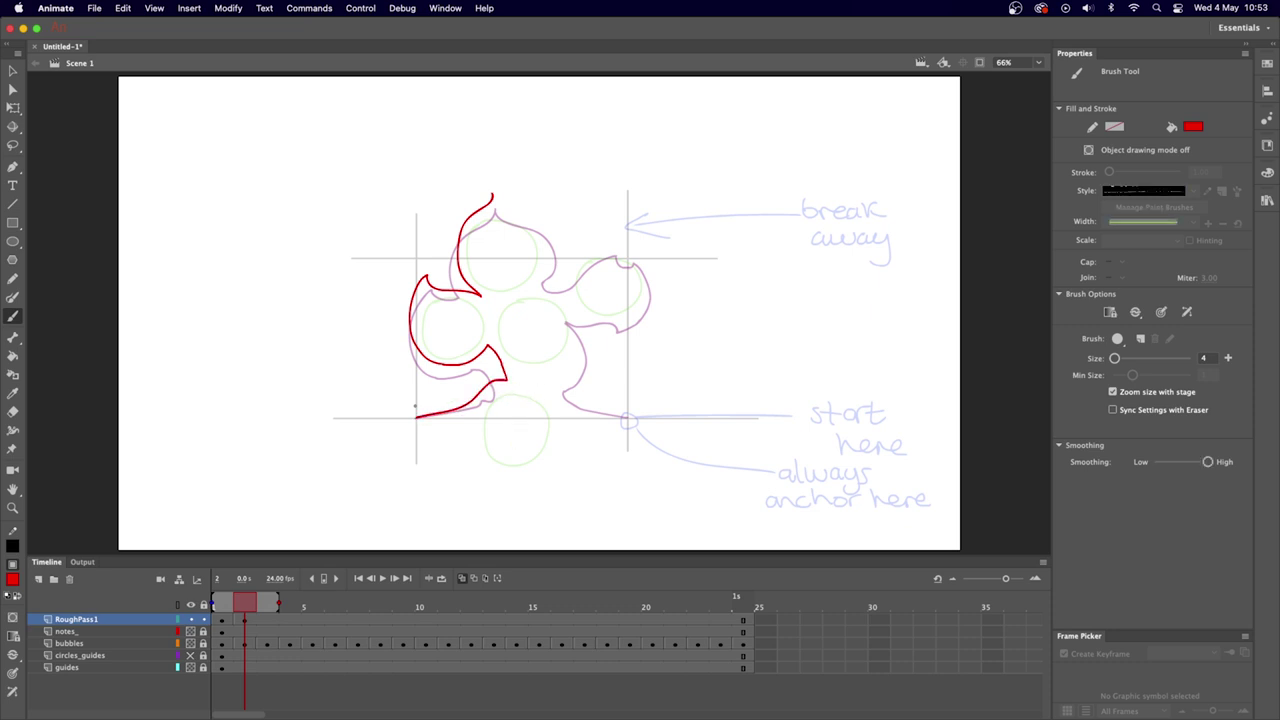
{"action": "mouse_move", "coordinate": [492, 195]}
{"action": "left_mouse_down"}
{"action": "mouse_move", "coordinate": [548, 258]}
{"action": "mouse_move", "coordinate": [533, 283]}
{"action": "mouse_move", "coordinate": [522, 278]}
{"action": "mouse_move", "coordinate": [543, 287]}
{"action": "mouse_move", "coordinate": [622, 228]}
{"action": "mouse_move", "coordinate": [617, 255]}
{"action": "mouse_move", "coordinate": [644, 260]}
{"action": "mouse_move", "coordinate": [647, 310]}
{"action": "mouse_move", "coordinate": [631, 327]}
{"action": "mouse_move", "coordinate": [611, 299]}
{"action": "mouse_move", "coordinate": [634, 325]}
{"action": "mouse_move", "coordinate": [567, 314]}
{"action": "mouse_move", "coordinate": [573, 338]}
{"action": "mouse_move", "coordinate": [571, 318]}
{"action": "mouse_move", "coordinate": [562, 366]}
{"action": "mouse_move", "coordinate": [543, 376]}
{"action": "mouse_move", "coordinate": [569, 404]}
{"action": "mouse_move", "coordinate": [631, 416]}
{"action": "left_mouse_up"}
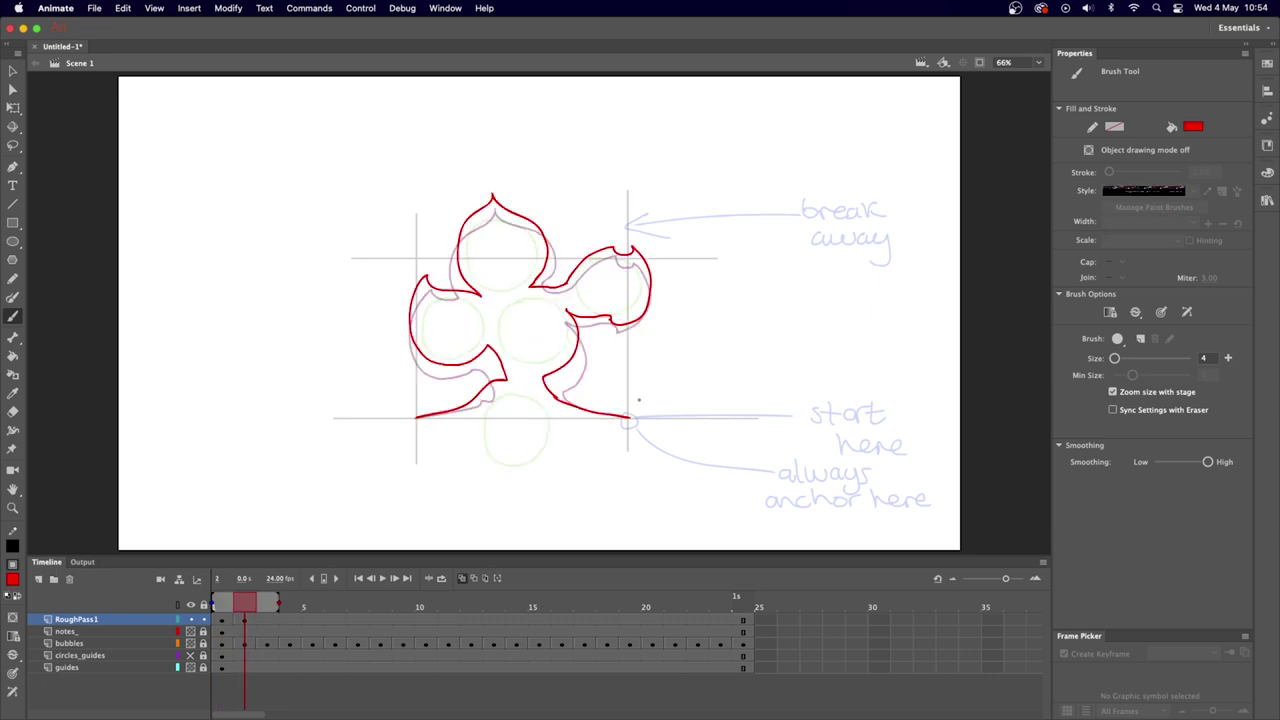
{"action": "key", "text": "period"}
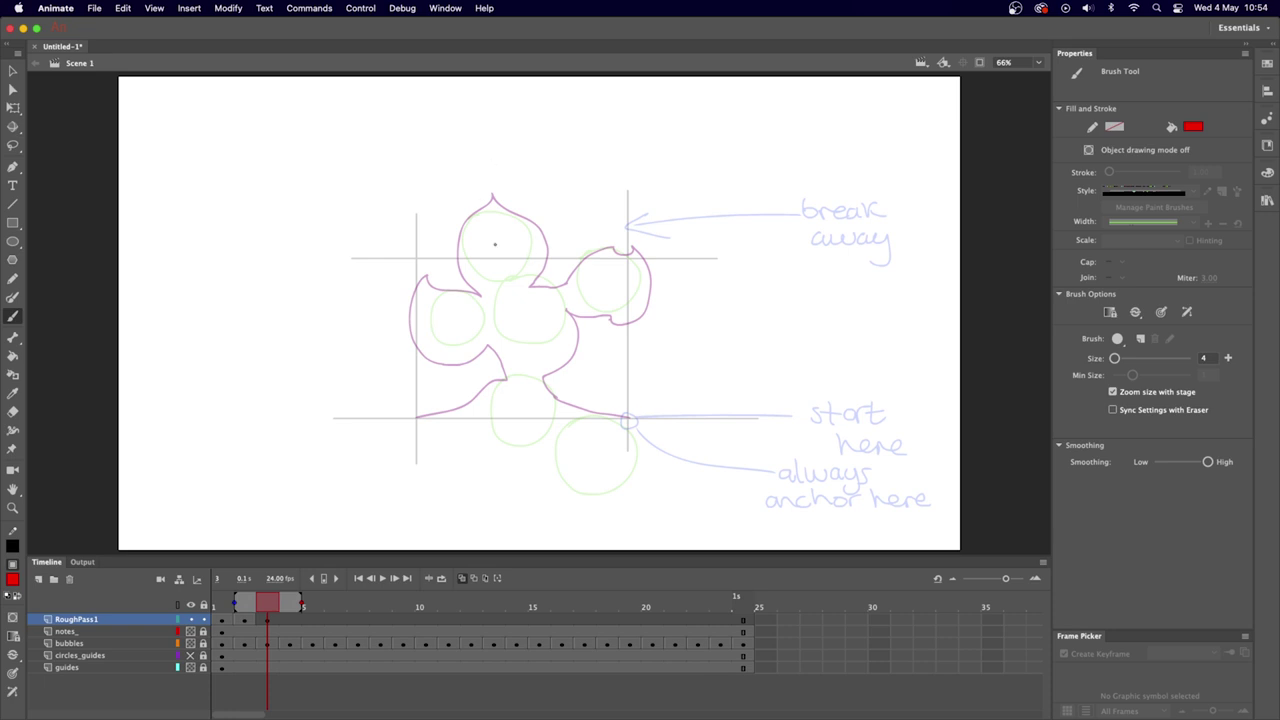
{"action": "mouse_move", "coordinate": [478, 222]}
{"action": "left_mouse_down"}
{"action": "mouse_move", "coordinate": [496, 213]}
{"action": "mouse_move", "coordinate": [474, 226]}
{"action": "left_mouse_up"}
{"action": "key", "text": "super+z"}
{"action": "left_click_drag", "start_coordinate": [424, 262], "coordinate": [650, 262]}
{"action": "key", "text": "super+z"}
Brush the full flame outline on frame 3 around the raised bubbles, narrowing below the middle bubble and ending at both base anchors.
{"action": "mouse_move", "coordinate": [487, 188]}
{"action": "left_mouse_down"}
{"action": "mouse_move", "coordinate": [455, 222]}
{"action": "mouse_move", "coordinate": [480, 292]}
{"action": "mouse_move", "coordinate": [429, 271]}
{"action": "mouse_move", "coordinate": [421, 341]}
{"action": "mouse_move", "coordinate": [520, 364]}
{"action": "mouse_move", "coordinate": [460, 402]}
{"action": "mouse_move", "coordinate": [545, 228]}
{"action": "mouse_move", "coordinate": [549, 266]}
{"action": "mouse_move", "coordinate": [526, 268]}
{"action": "mouse_move", "coordinate": [560, 278]}
{"action": "left_mouse_up"}
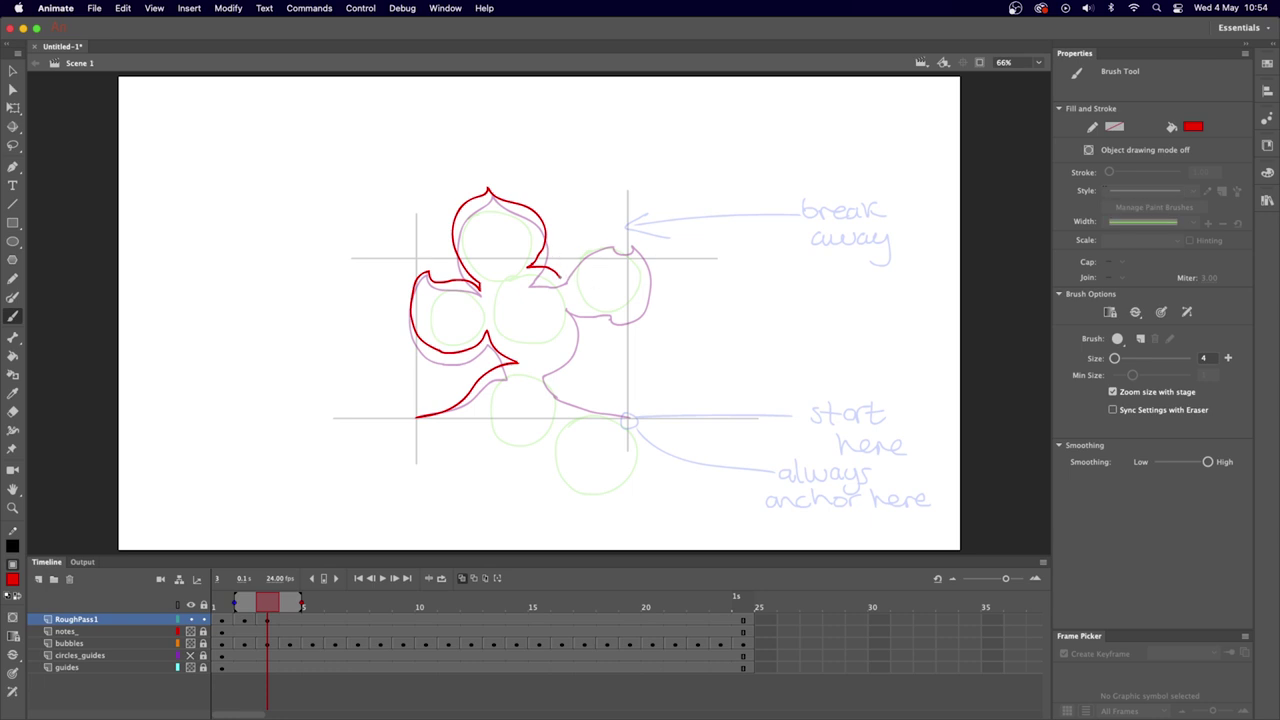
{"action": "mouse_move", "coordinate": [560, 278]}
{"action": "left_mouse_down"}
{"action": "mouse_move", "coordinate": [631, 236]}
{"action": "mouse_move", "coordinate": [649, 265]}
{"action": "mouse_move", "coordinate": [647, 298]}
{"action": "mouse_move", "coordinate": [620, 321]}
{"action": "mouse_move", "coordinate": [585, 306]}
{"action": "mouse_move", "coordinate": [566, 272]}
{"action": "mouse_move", "coordinate": [569, 335]}
{"action": "mouse_move", "coordinate": [546, 358]}
{"action": "mouse_move", "coordinate": [566, 406]}
{"action": "left_mouse_up"}
{"action": "mouse_move", "coordinate": [582, 413]}
{"action": "left_mouse_down"}
{"action": "mouse_move", "coordinate": [594, 417]}
{"action": "mouse_move", "coordinate": [584, 413]}
{"action": "left_mouse_up"}
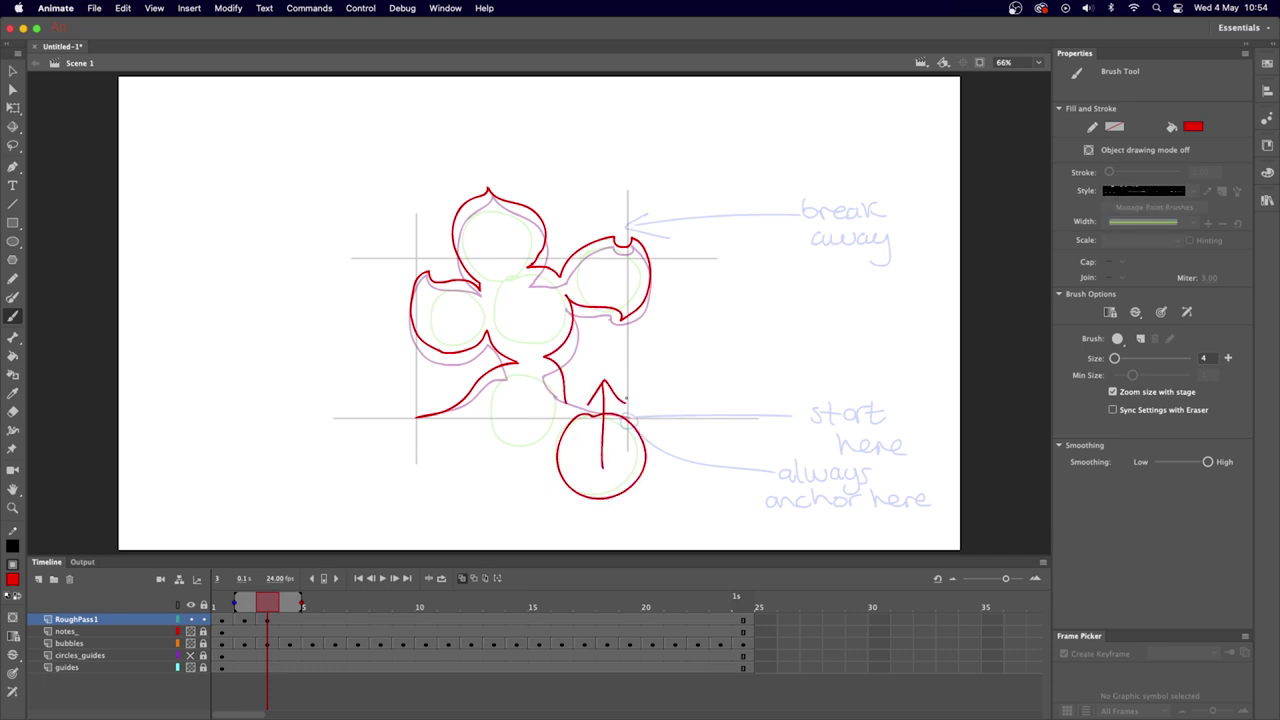
{"action": "key", "text": "super+z"}
{"action": "key", "text": "super+z"}
{"action": "left_click_drag", "start_coordinate": [565, 401], "coordinate": [629, 417]}
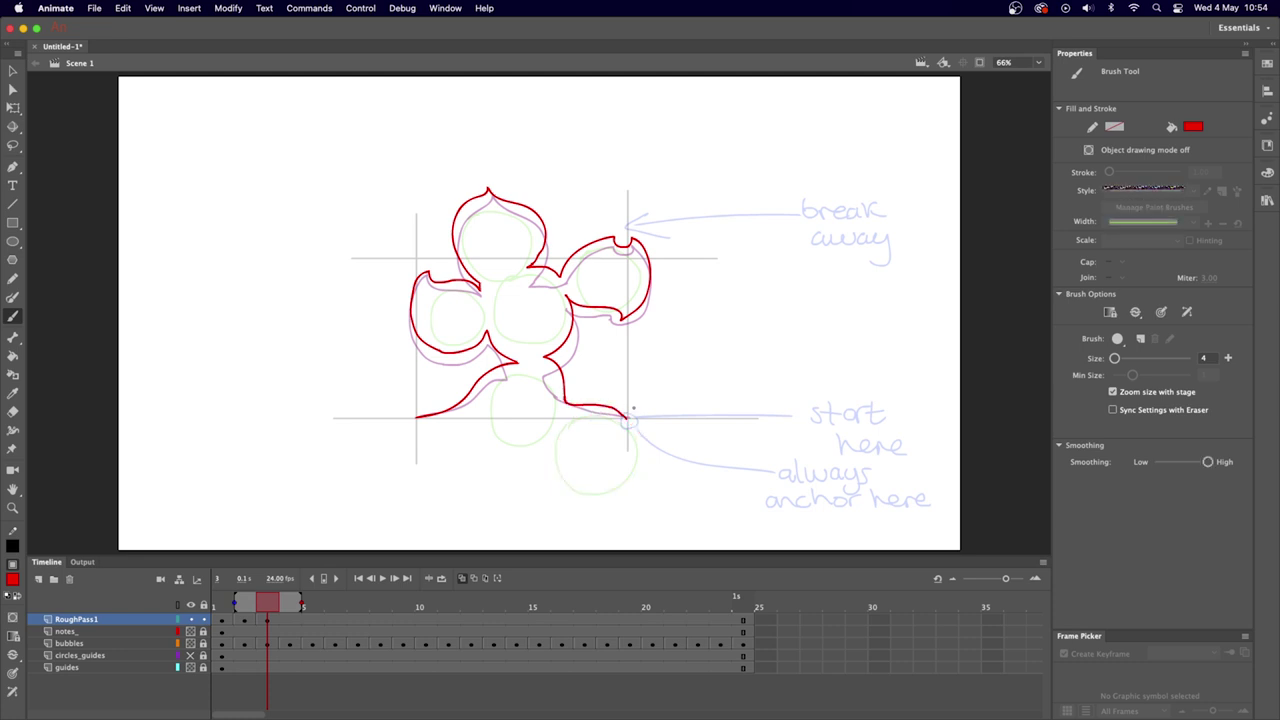
Add a blank keyframe at frame 4 and brush the flame's left contour from the top tip to the lower-left guide intersection.
{"action": "key", "text": "F7"}
{"action": "mouse_move", "coordinate": [481, 183]}
{"action": "left_mouse_down"}
{"action": "mouse_move", "coordinate": [483, 277]}
{"action": "mouse_move", "coordinate": [425, 265]}
{"action": "mouse_move", "coordinate": [470, 338]}
{"action": "mouse_move", "coordinate": [487, 320]}
{"action": "mouse_move", "coordinate": [499, 350]}
{"action": "mouse_move", "coordinate": [476, 412]}
{"action": "left_mouse_up"}
{"action": "key", "text": "super+z"}
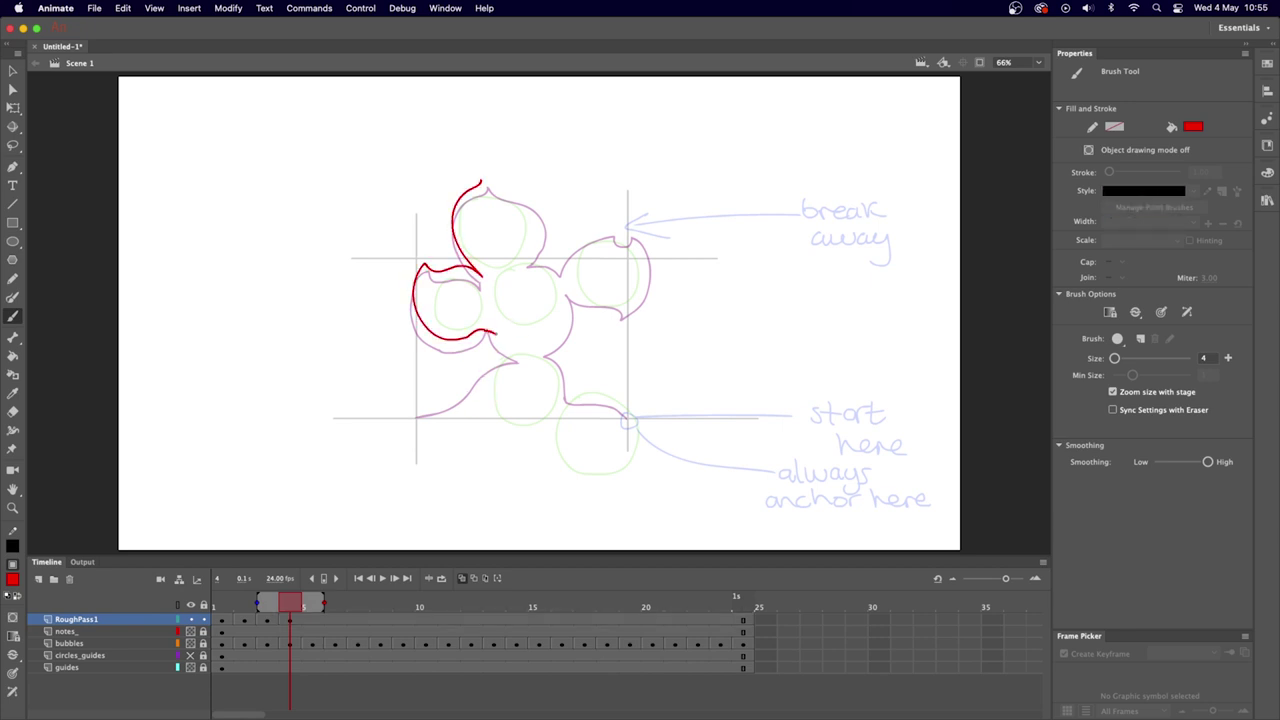
{"action": "left_click_drag", "start_coordinate": [484, 332], "coordinate": [422, 418]}
Brush frame 4's right contour, bulging over the lower-right bubble to the anchor point, and add a blank keyframe at frame 5.
{"action": "mouse_move", "coordinate": [481, 183]}
{"action": "left_mouse_down"}
{"action": "mouse_move", "coordinate": [511, 186]}
{"action": "mouse_move", "coordinate": [540, 240]}
{"action": "mouse_move", "coordinate": [574, 256]}
{"action": "mouse_move", "coordinate": [556, 263]}
{"action": "mouse_move", "coordinate": [585, 238]}
{"action": "mouse_move", "coordinate": [639, 231]}
{"action": "mouse_move", "coordinate": [649, 290]}
{"action": "mouse_move", "coordinate": [631, 318]}
{"action": "mouse_move", "coordinate": [556, 355]}
{"action": "mouse_move", "coordinate": [575, 376]}
{"action": "mouse_move", "coordinate": [627, 378]}
{"action": "mouse_move", "coordinate": [631, 416]}
{"action": "mouse_move", "coordinate": [623, 377]}
{"action": "mouse_move", "coordinate": [641, 413]}
{"action": "mouse_move", "coordinate": [552, 436]}
{"action": "mouse_move", "coordinate": [593, 411]}
{"action": "mouse_move", "coordinate": [640, 412]}
{"action": "left_mouse_up"}
{"action": "key", "text": "super+z"}
{"action": "key", "text": "super+z"}
{"action": "mouse_move", "coordinate": [599, 455]}
{"action": "left_mouse_down"}
{"action": "mouse_move", "coordinate": [691, 385]}
{"action": "mouse_move", "coordinate": [686, 396]}
{"action": "mouse_move", "coordinate": [646, 383]}
{"action": "mouse_move", "coordinate": [641, 420]}
{"action": "left_mouse_up"}
{"action": "key", "text": "super+z"}
{"action": "key", "text": "super+z"}
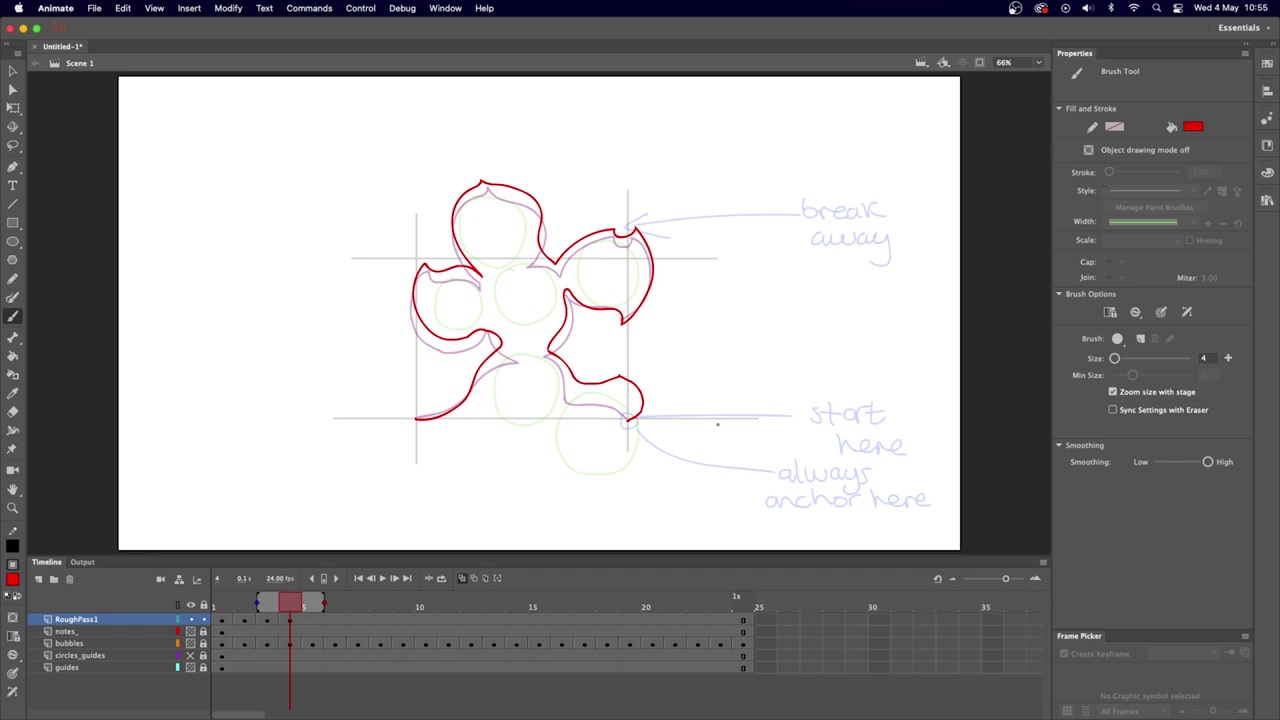
{"action": "key", "text": "period"}
{"action": "mouse_move", "coordinate": [486, 188]}
{"action": "left_mouse_down"}
{"action": "mouse_move", "coordinate": [458, 226]}
{"action": "mouse_move", "coordinate": [480, 190]}
{"action": "left_mouse_up"}
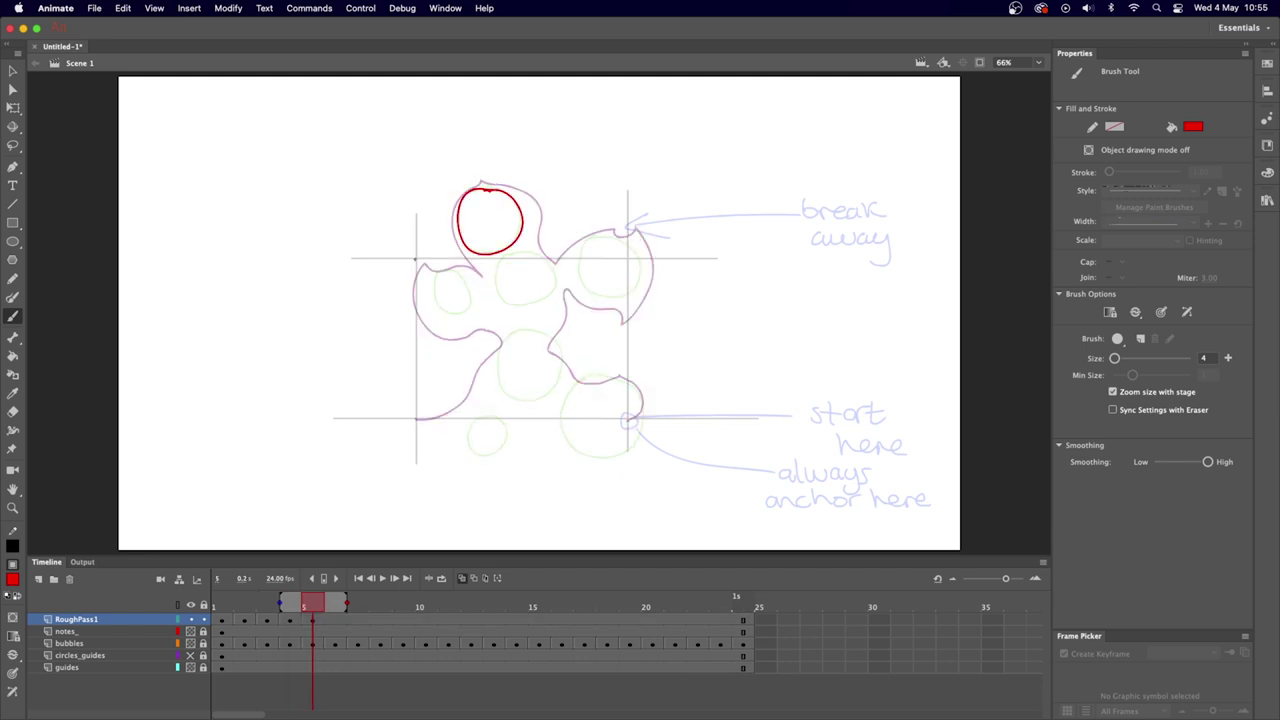
{"action": "left_click_drag", "start_coordinate": [415, 258], "coordinate": [630, 258]}
{"action": "key", "text": "super+z"}
{"action": "key", "text": "super+z"}
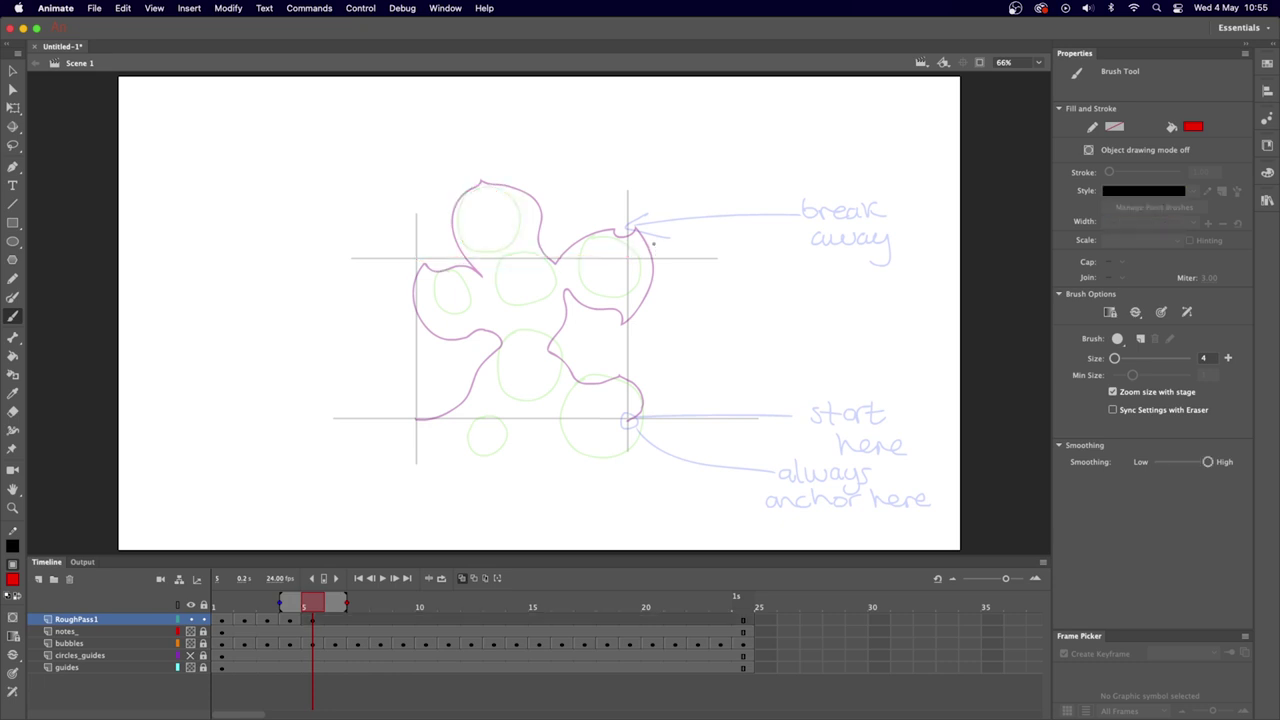
{"action": "mouse_move", "coordinate": [469, 198]}
{"action": "left_mouse_down"}
{"action": "mouse_move", "coordinate": [476, 229]}
{"action": "mouse_move", "coordinate": [525, 204]}
{"action": "mouse_move", "coordinate": [535, 236]}
{"action": "left_mouse_up"}
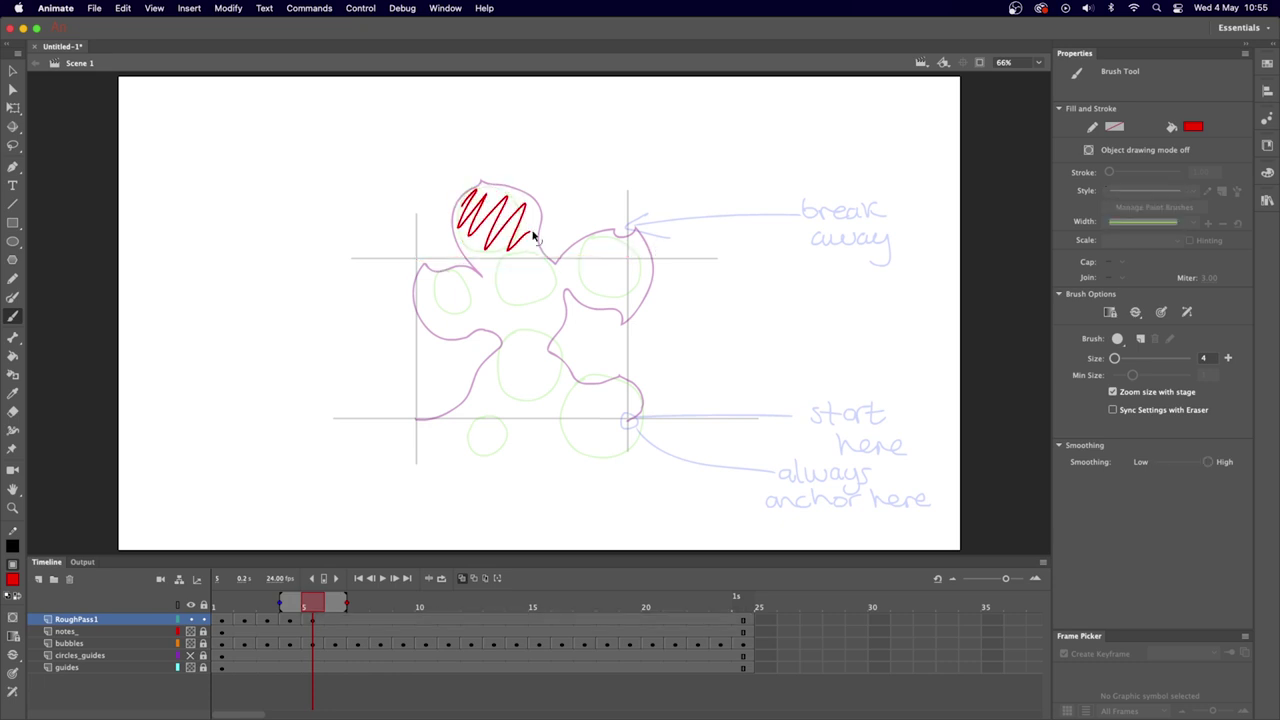
{"action": "key", "text": "super+z"}
Brush frame 5's top bubble as a separate breakaway flame, and outline the remaining flame body beneath it to both base anchors.
{"action": "mouse_move", "coordinate": [480, 170]}
{"action": "left_mouse_down"}
{"action": "mouse_move", "coordinate": [453, 238]}
{"action": "mouse_move", "coordinate": [496, 257]}
{"action": "mouse_move", "coordinate": [537, 249]}
{"action": "left_mouse_up"}
{"action": "mouse_move", "coordinate": [481, 172]}
{"action": "left_mouse_down"}
{"action": "mouse_move", "coordinate": [514, 180]}
{"action": "mouse_move", "coordinate": [541, 214]}
{"action": "mouse_move", "coordinate": [540, 254]}
{"action": "left_mouse_up"}
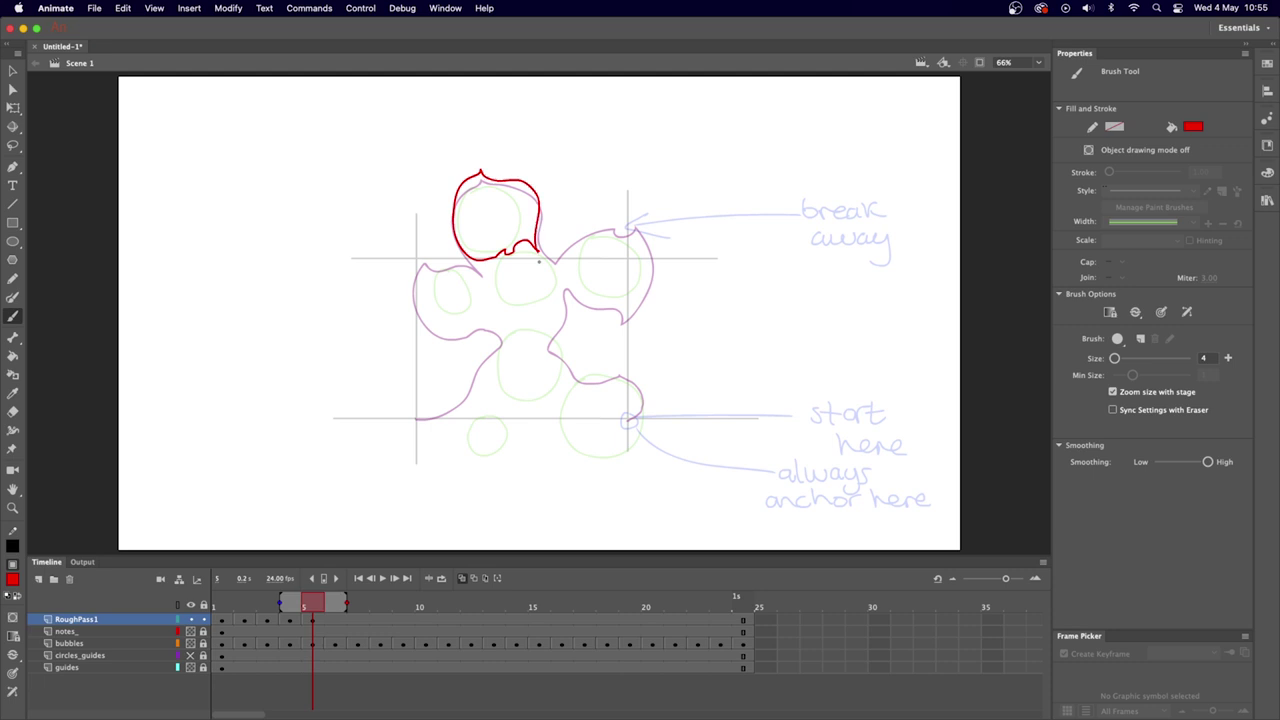
{"action": "mouse_move", "coordinate": [426, 257]}
{"action": "left_mouse_down"}
{"action": "mouse_move", "coordinate": [474, 271]}
{"action": "mouse_move", "coordinate": [620, 211]}
{"action": "mouse_move", "coordinate": [636, 224]}
{"action": "mouse_move", "coordinate": [622, 305]}
{"action": "mouse_move", "coordinate": [555, 303]}
{"action": "mouse_move", "coordinate": [467, 328]}
{"action": "mouse_move", "coordinate": [494, 297]}
{"action": "mouse_move", "coordinate": [510, 325]}
{"action": "mouse_move", "coordinate": [491, 392]}
{"action": "mouse_move", "coordinate": [417, 418]}
{"action": "left_mouse_up"}
{"action": "left_click_drag", "start_coordinate": [538, 313], "coordinate": [628, 418]}
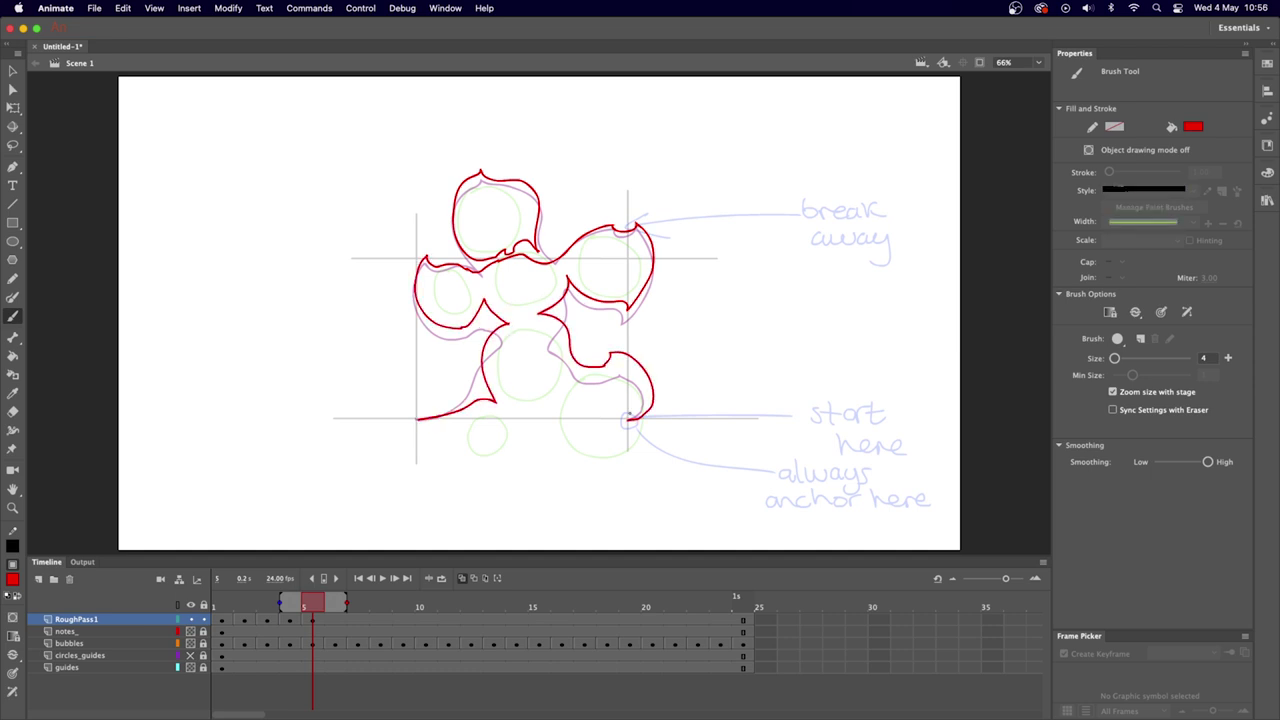
{"action": "mouse_move", "coordinate": [590, 396]}
{"action": "left_mouse_down"}
{"action": "mouse_move", "coordinate": [600, 380]}
{"action": "mouse_move", "coordinate": [623, 441]}
{"action": "mouse_move", "coordinate": [673, 418]}
{"action": "mouse_move", "coordinate": [663, 456]}
{"action": "left_mouse_up"}
{"action": "key", "text": "super+z"}
{"action": "key", "text": "super+z"}
{"action": "key", "text": "super+z"}
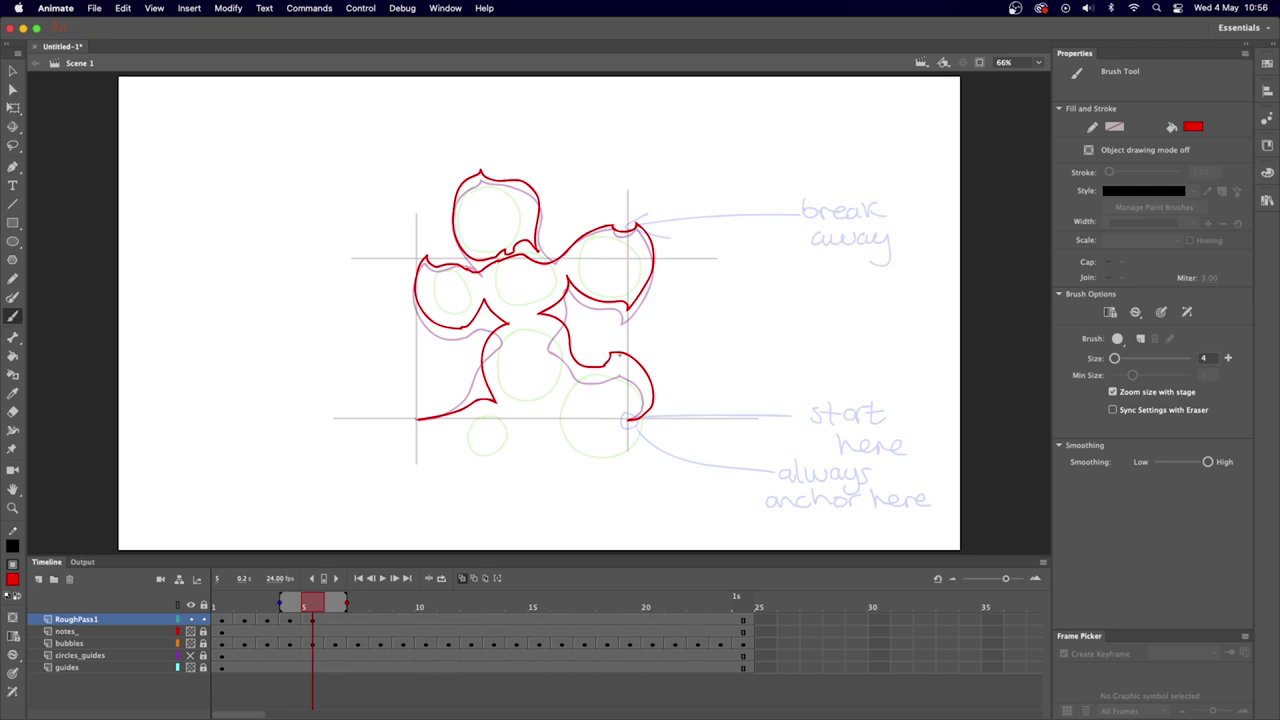
{"action": "mouse_move", "coordinate": [640, 352]}
{"action": "left_mouse_down"}
{"action": "mouse_move", "coordinate": [661, 414]}
{"action": "mouse_move", "coordinate": [679, 410]}
{"action": "left_mouse_up"}
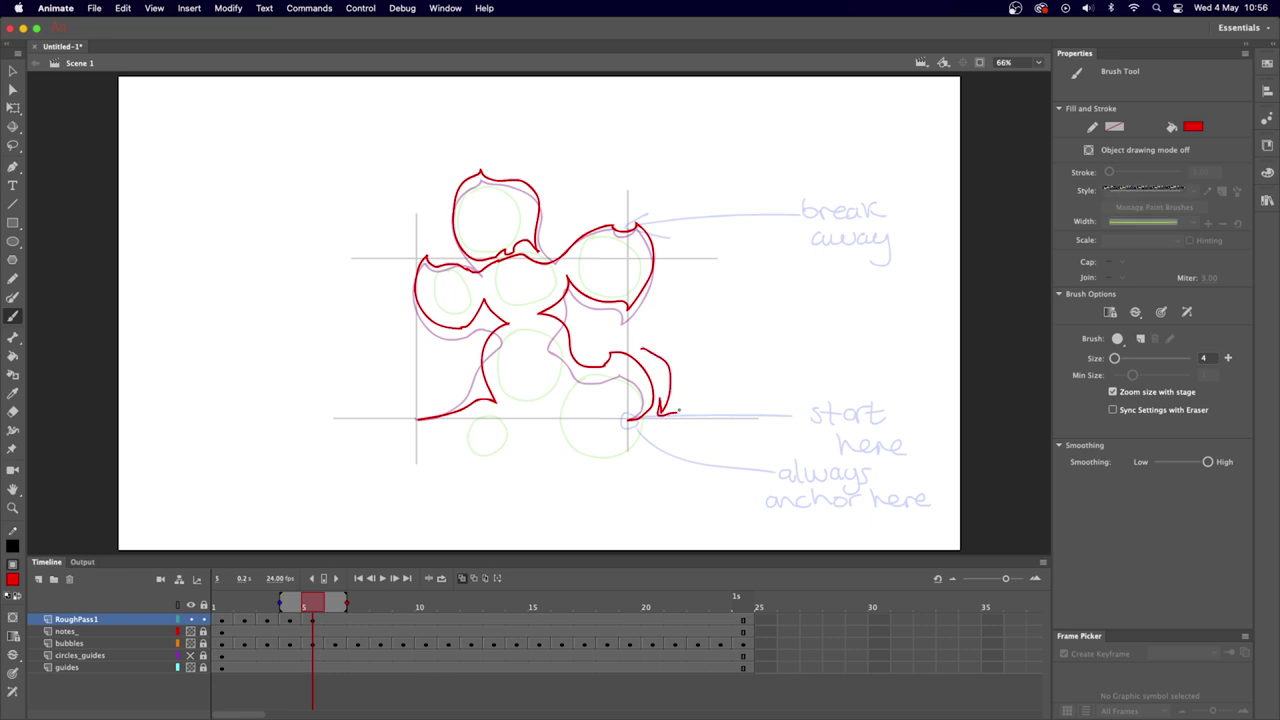
{"action": "key", "text": "super+z"}
{"action": "mouse_move", "coordinate": [658, 352]}
{"action": "left_mouse_down"}
{"action": "mouse_move", "coordinate": [669, 390]}
{"action": "mouse_move", "coordinate": [628, 424]}
{"action": "mouse_move", "coordinate": [608, 398]}
{"action": "left_mouse_up"}
{"action": "key", "text": "super+z"}
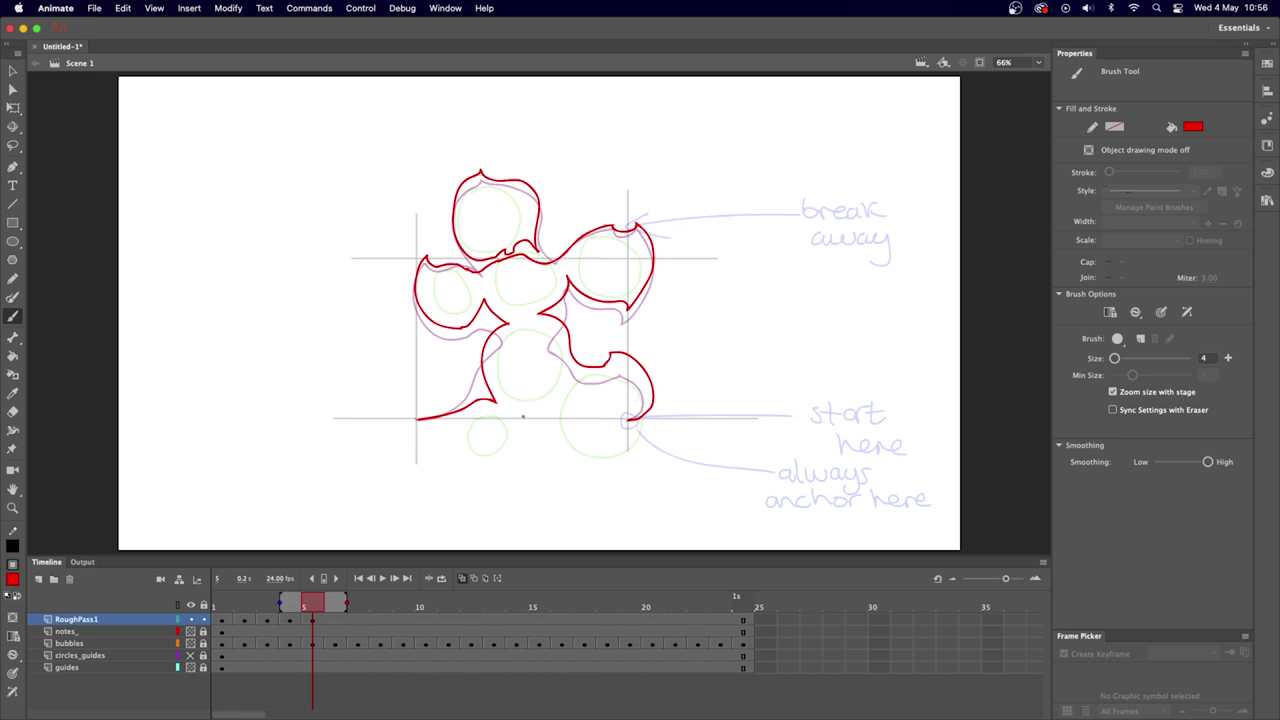
Brush a small peaked mark on frame 5's base line between the two lower bubbles.
{"action": "left_click_drag", "start_coordinate": [522, 416], "coordinate": [548, 418]}
{"action": "left_click_drag", "start_coordinate": [524, 425], "coordinate": [552, 462]}
{"action": "key", "text": "ctrl+z"}
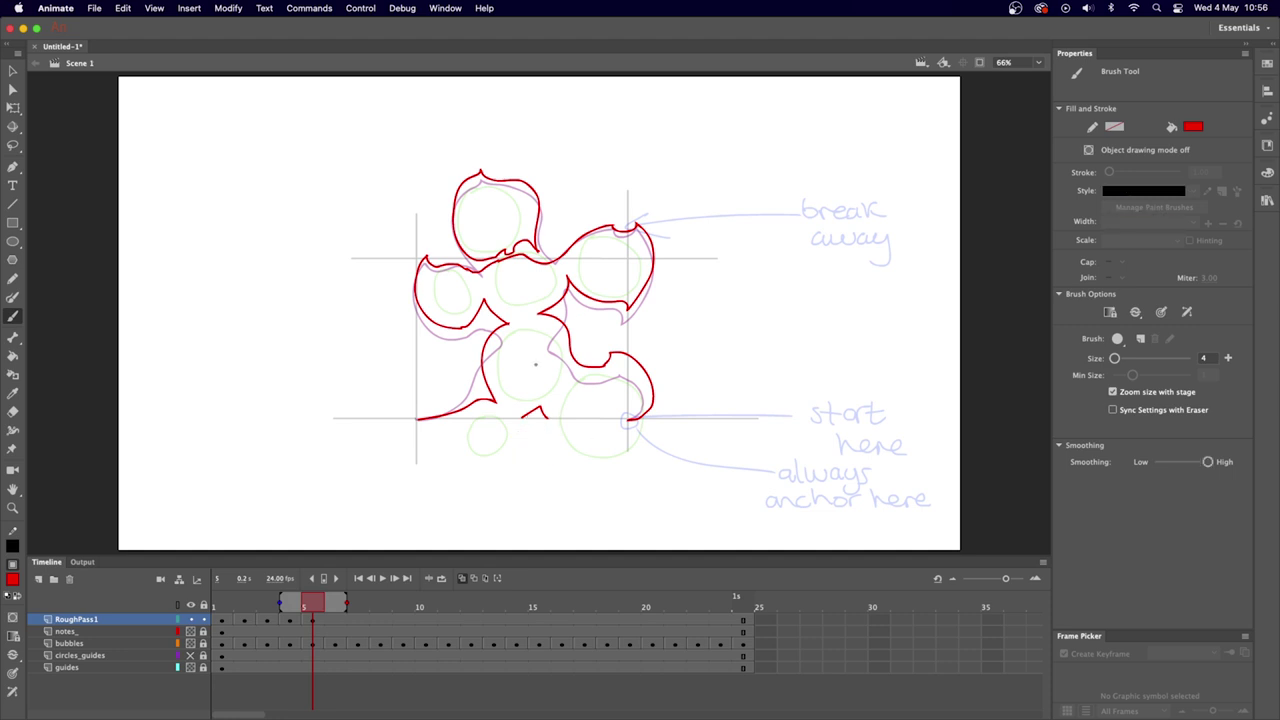
{"action": "left_click_drag", "start_coordinate": [535, 320], "coordinate": [535, 303]}
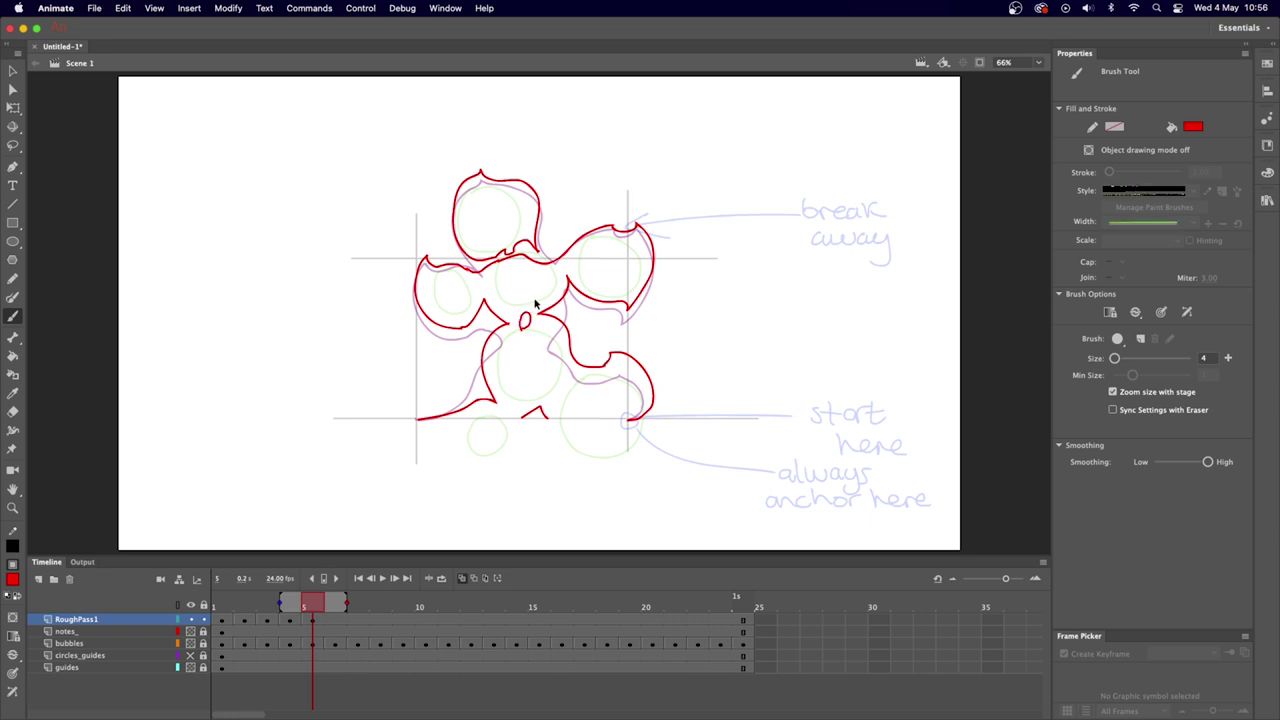
{"action": "key", "text": "ctrl+z"}
Add a blank keyframe at frame 6 on the RoughPass1 layer.
{"action": "key", "text": "period"}
{"action": "key", "text": "F7"}
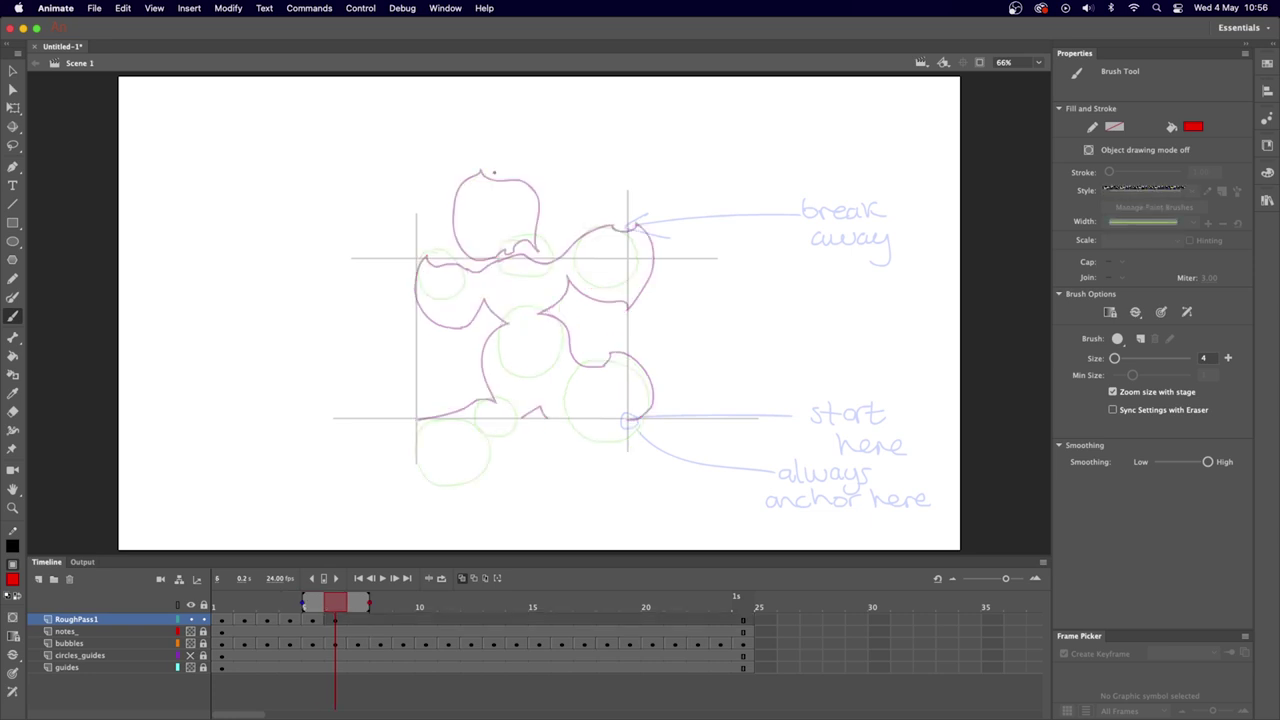
{"action": "mouse_move", "coordinate": [465, 195]}
{"action": "left_mouse_down"}
{"action": "mouse_move", "coordinate": [492, 220]}
{"action": "mouse_move", "coordinate": [533, 205]}
{"action": "left_mouse_up"}
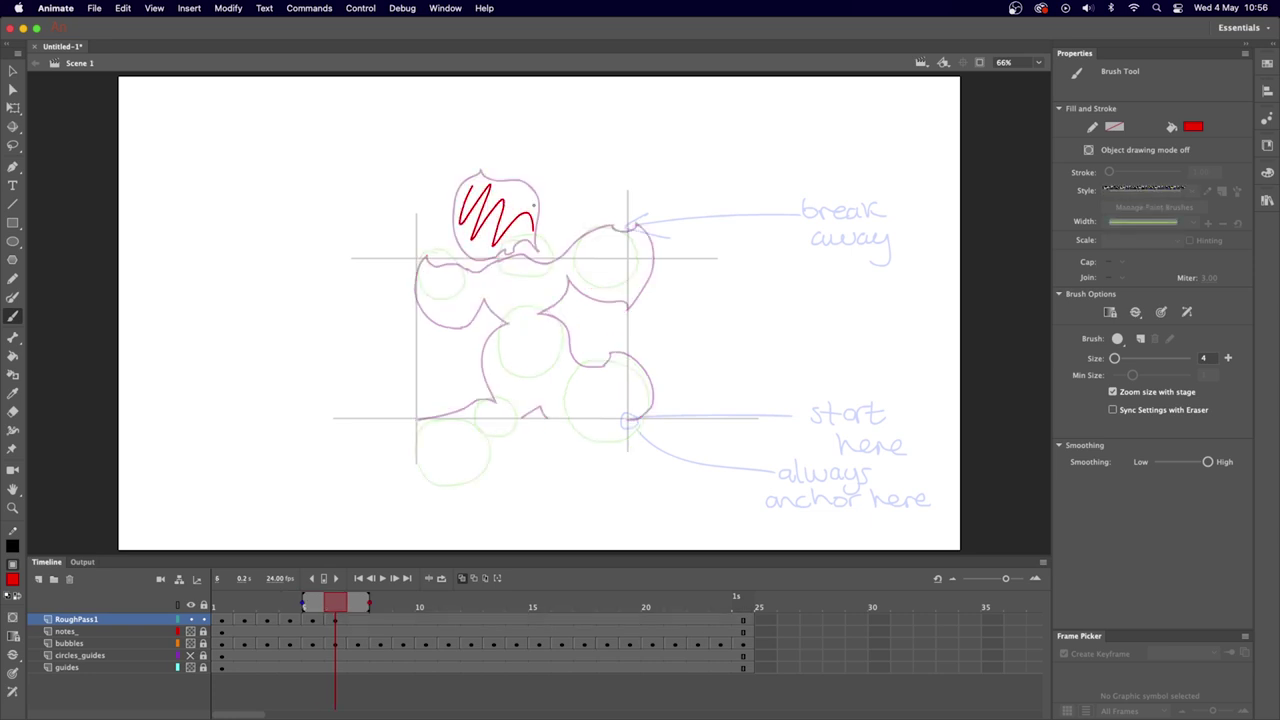
{"action": "mouse_move", "coordinate": [440, 305]}
{"action": "left_mouse_down"}
{"action": "mouse_move", "coordinate": [471, 298]}
{"action": "mouse_move", "coordinate": [613, 244]}
{"action": "mouse_move", "coordinate": [543, 310]}
{"action": "mouse_move", "coordinate": [476, 418]}
{"action": "mouse_move", "coordinate": [622, 418]}
{"action": "left_mouse_up"}
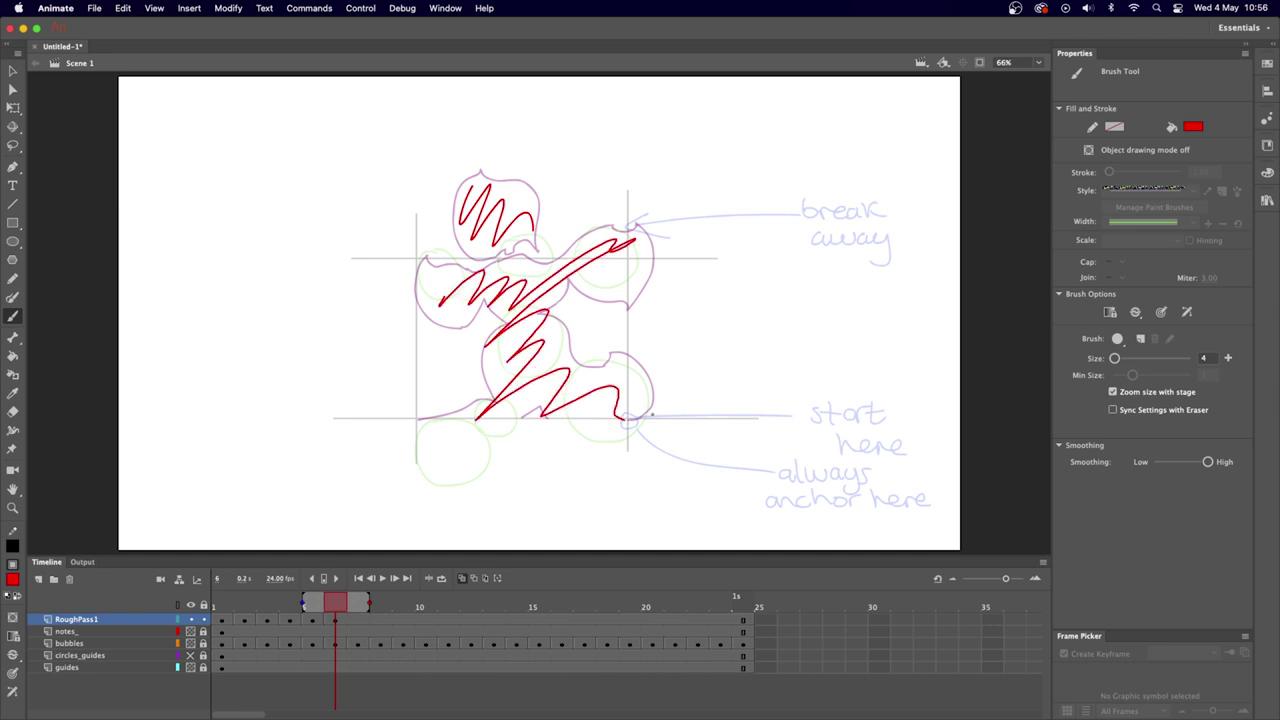
{"action": "key", "text": "super+z"}
{"action": "key", "text": "super+z"}
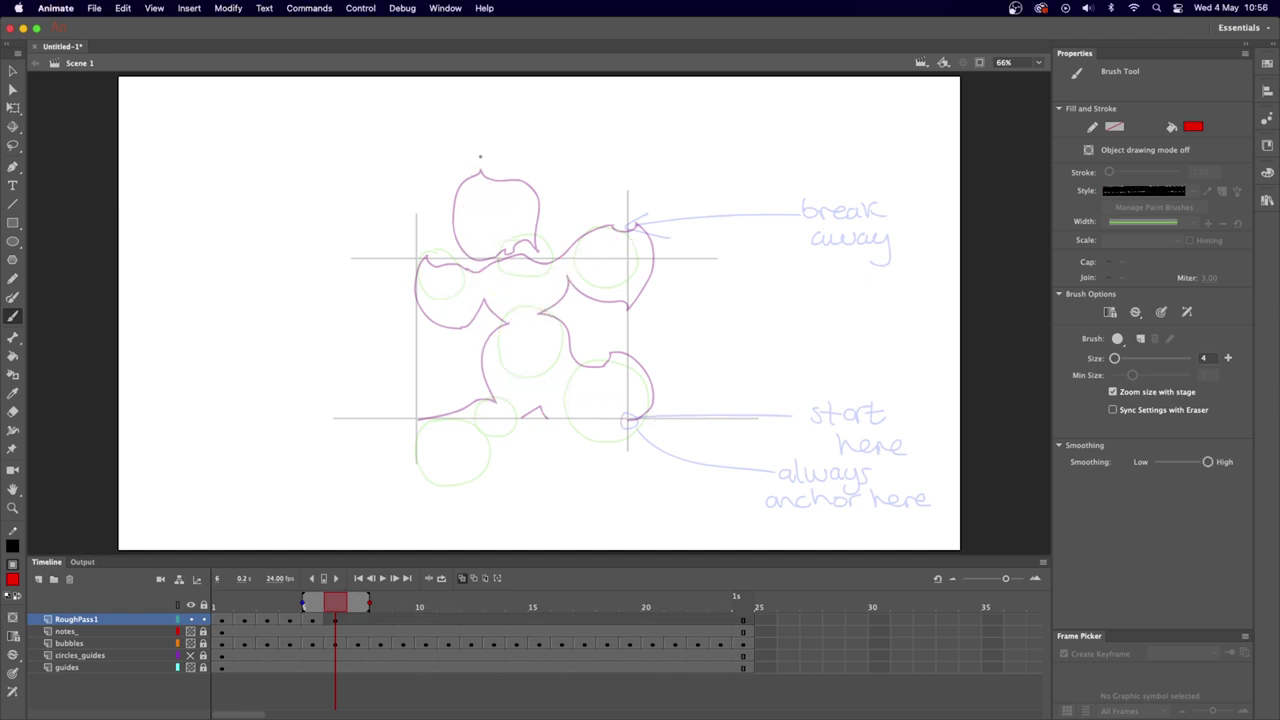
{"action": "left_click_drag", "start_coordinate": [335, 194], "coordinate": [333, 196]}
{"action": "mouse_move", "coordinate": [347, 148]}
{"action": "left_mouse_down"}
{"action": "mouse_move", "coordinate": [346, 178]}
{"action": "mouse_move", "coordinate": [348, 148]}
{"action": "mouse_move", "coordinate": [377, 118]}
{"action": "left_mouse_up"}
{"action": "left_click_drag", "start_coordinate": [392, 95], "coordinate": [393, 97]}
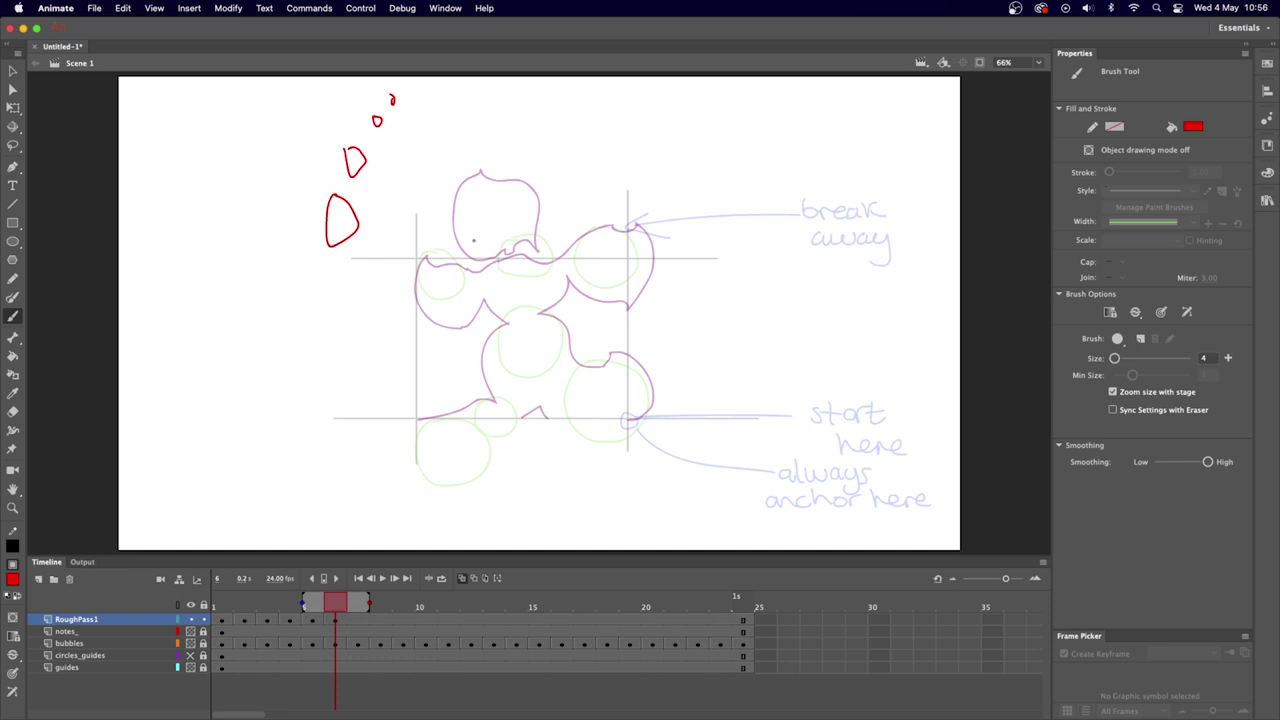
{"action": "mouse_move", "coordinate": [198, 296]}
{"action": "left_mouse_down"}
{"action": "mouse_move", "coordinate": [196, 274]}
{"action": "mouse_move", "coordinate": [203, 304]}
{"action": "left_mouse_up"}
{"action": "left_click_drag", "start_coordinate": [234, 176], "coordinate": [237, 199]}
{"action": "left_click_drag", "start_coordinate": [196, 119], "coordinate": [197, 129]}
{"action": "key", "text": "super+z"}
{"action": "key", "text": "super+z"}
{"action": "key", "text": "super+z"}
{"action": "key", "text": "super+z"}
{"action": "key", "text": "super+z"}
{"action": "key", "text": "super+z"}
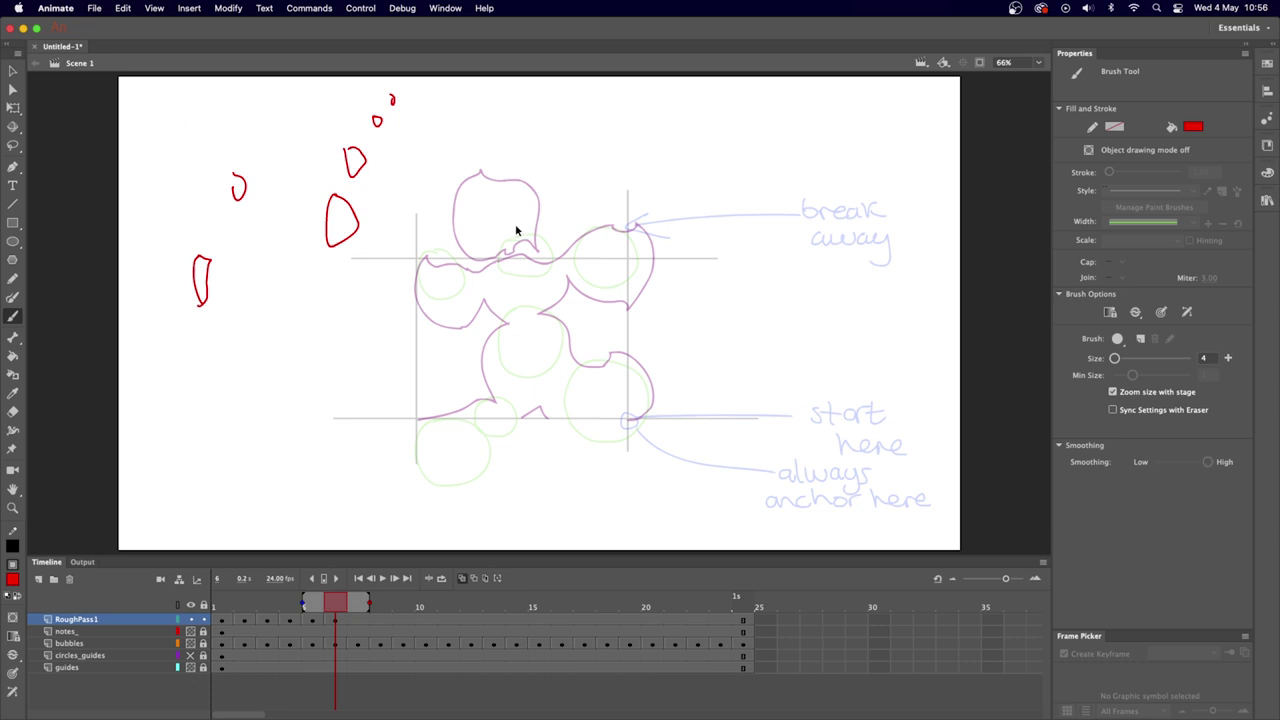
{"action": "key", "text": "super+z"}
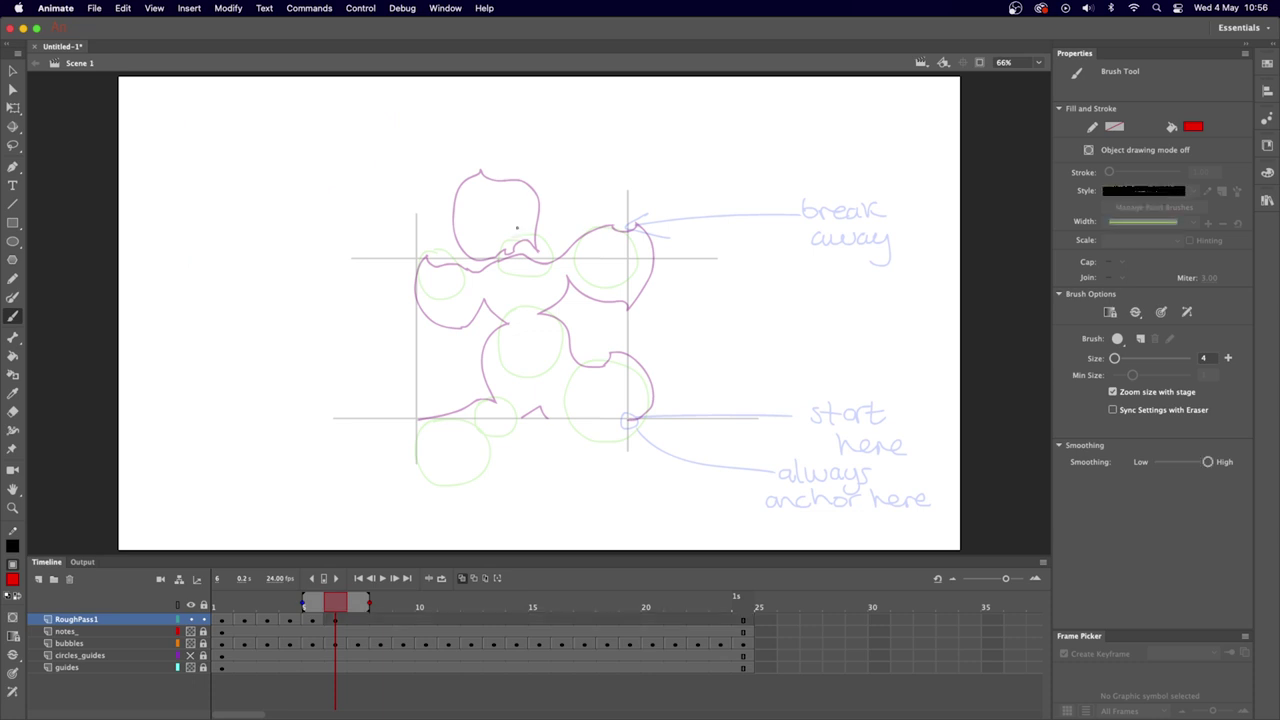
Brush frame 6's top breakaway flame with a curled tip, a scooped right shoulder and a jagged bottom edge.
{"action": "mouse_move", "coordinate": [494, 225]}
{"action": "left_mouse_down"}
{"action": "mouse_move", "coordinate": [491, 120]}
{"action": "mouse_move", "coordinate": [481, 140]}
{"action": "mouse_move", "coordinate": [511, 145]}
{"action": "left_mouse_up"}
{"action": "key", "text": "super+z"}
{"action": "mouse_move", "coordinate": [477, 162]}
{"action": "left_mouse_down"}
{"action": "mouse_move", "coordinate": [452, 206]}
{"action": "mouse_move", "coordinate": [468, 237]}
{"action": "mouse_move", "coordinate": [533, 214]}
{"action": "mouse_move", "coordinate": [532, 187]}
{"action": "mouse_move", "coordinate": [482, 162]}
{"action": "left_mouse_up"}
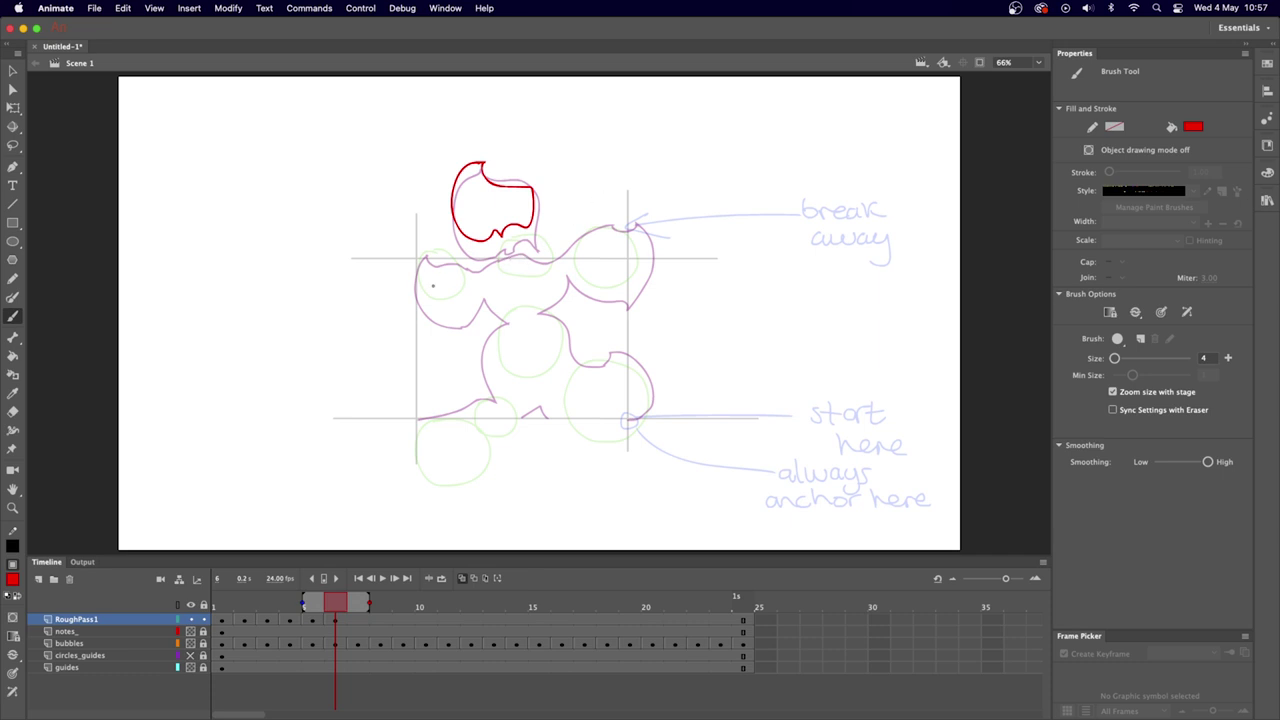
{"action": "mouse_move", "coordinate": [422, 308]}
{"action": "left_mouse_down"}
{"action": "mouse_move", "coordinate": [454, 273]}
{"action": "mouse_move", "coordinate": [460, 313]}
{"action": "mouse_move", "coordinate": [524, 286]}
{"action": "mouse_move", "coordinate": [497, 360]}
{"action": "mouse_move", "coordinate": [562, 402]}
{"action": "left_mouse_up"}
{"action": "key", "text": "super+z"}
{"action": "key", "text": "super+z"}
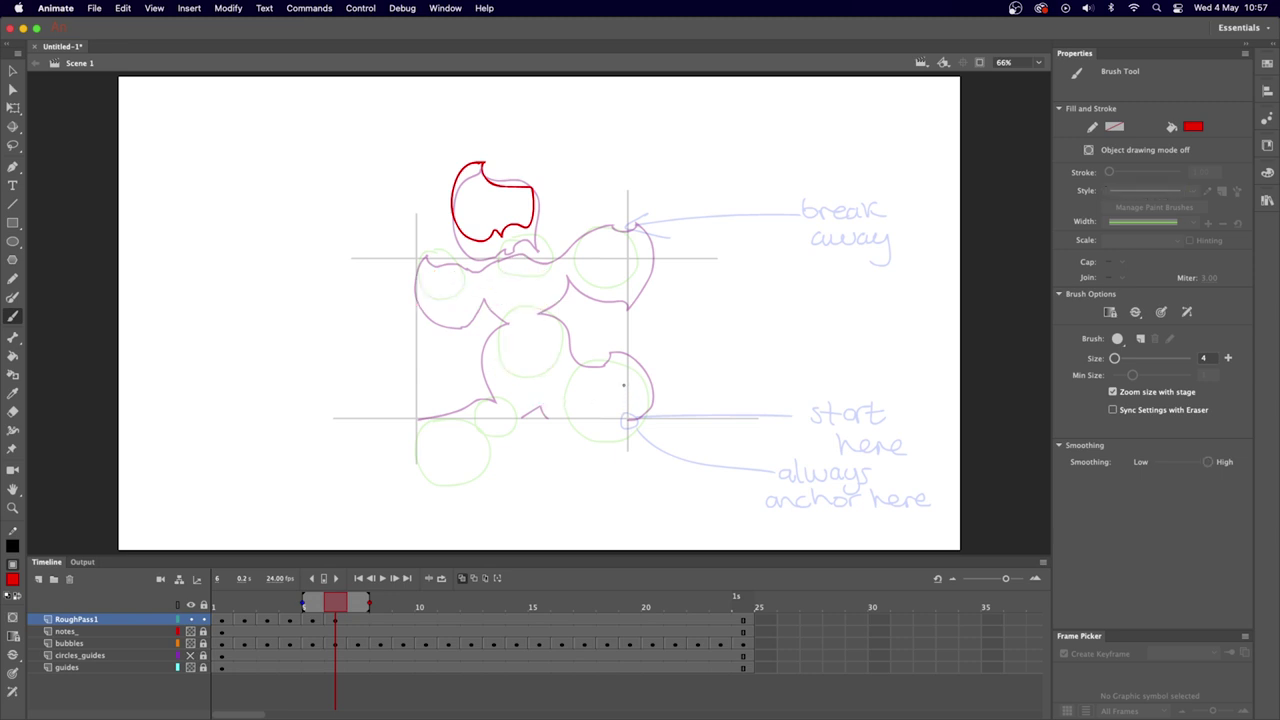
{"action": "left_click_drag", "start_coordinate": [480, 283], "coordinate": [484, 315]}
{"action": "key", "text": "super+z"}
{"action": "left_click_drag", "start_coordinate": [418, 260], "coordinate": [672, 252]}
{"action": "key", "text": "super+z"}
Brush frame 6's left bubble as a separate breakaway flame, and outline the remaining flame body down to both base anchors.
{"action": "mouse_move", "coordinate": [436, 237]}
{"action": "left_mouse_down"}
{"action": "mouse_move", "coordinate": [414, 286]}
{"action": "mouse_move", "coordinate": [449, 314]}
{"action": "mouse_move", "coordinate": [461, 260]}
{"action": "mouse_move", "coordinate": [469, 298]}
{"action": "mouse_move", "coordinate": [476, 278]}
{"action": "mouse_move", "coordinate": [431, 238]}
{"action": "mouse_move", "coordinate": [433, 215]}
{"action": "mouse_move", "coordinate": [512, 237]}
{"action": "mouse_move", "coordinate": [493, 270]}
{"action": "mouse_move", "coordinate": [505, 308]}
{"action": "mouse_move", "coordinate": [487, 345]}
{"action": "mouse_move", "coordinate": [505, 379]}
{"action": "left_mouse_up"}
{"action": "mouse_move", "coordinate": [514, 244]}
{"action": "left_mouse_down"}
{"action": "mouse_move", "coordinate": [545, 232]}
{"action": "mouse_move", "coordinate": [561, 251]}
{"action": "mouse_move", "coordinate": [635, 207]}
{"action": "mouse_move", "coordinate": [649, 253]}
{"action": "mouse_move", "coordinate": [617, 302]}
{"action": "mouse_move", "coordinate": [575, 282]}
{"action": "mouse_move", "coordinate": [567, 360]}
{"action": "mouse_move", "coordinate": [617, 308]}
{"action": "mouse_move", "coordinate": [639, 345]}
{"action": "mouse_move", "coordinate": [626, 420]}
{"action": "left_mouse_up"}
{"action": "left_click_drag", "start_coordinate": [506, 389], "coordinate": [416, 420]}
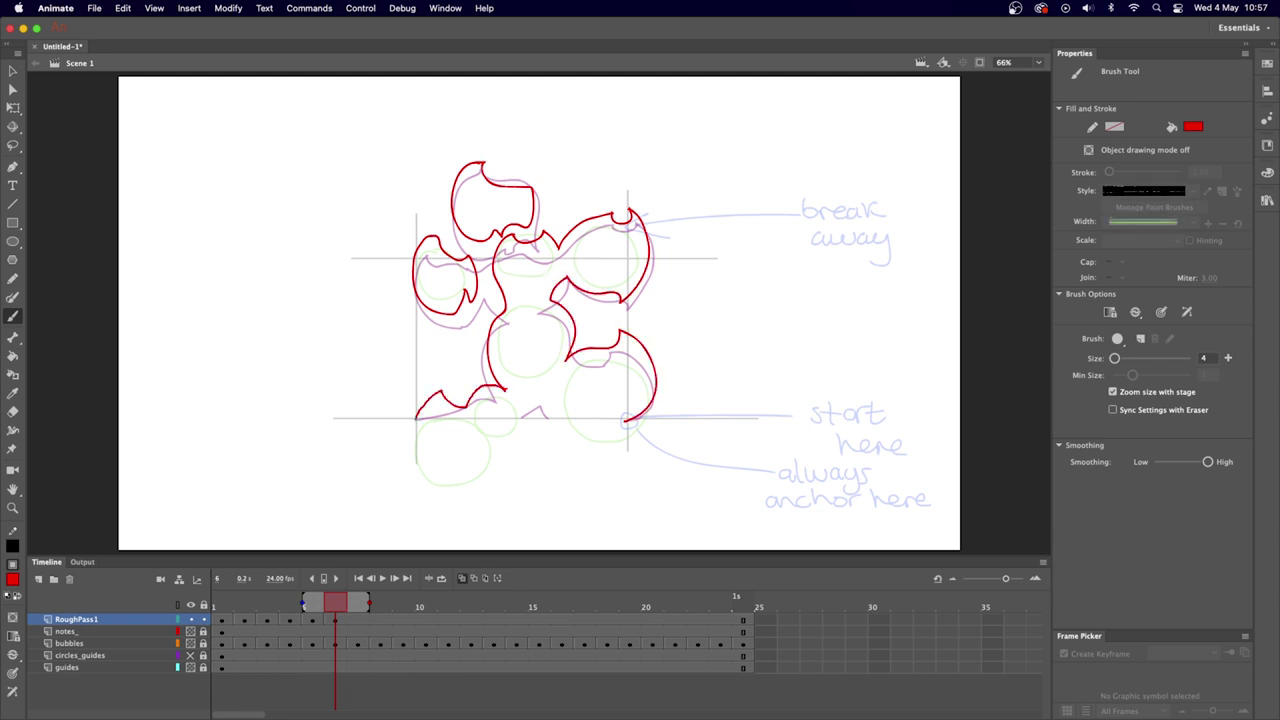
Brush a small four-sided fragment above frame 6's base line, and add a blank keyframe at frame 7.
{"action": "mouse_move", "coordinate": [528, 398]}
{"action": "left_mouse_down"}
{"action": "mouse_move", "coordinate": [552, 381]}
{"action": "mouse_move", "coordinate": [552, 404]}
{"action": "mouse_move", "coordinate": [529, 393]}
{"action": "left_mouse_up"}
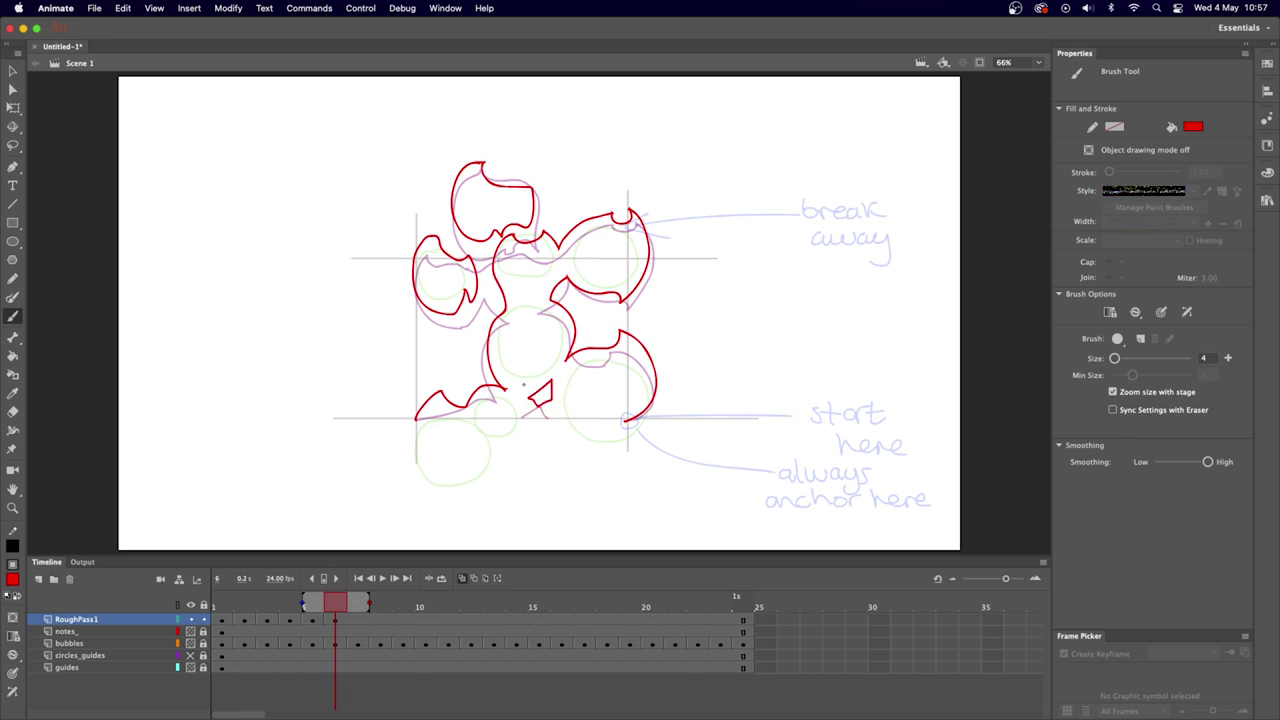
{"action": "left_click_drag", "start_coordinate": [523, 384], "coordinate": [531, 376]}
{"action": "mouse_move", "coordinate": [531, 327]}
{"action": "left_mouse_down"}
{"action": "mouse_move", "coordinate": [528, 272]}
{"action": "mouse_move", "coordinate": [551, 291]}
{"action": "left_mouse_up"}
{"action": "key", "text": "F7"}
{"action": "mouse_move", "coordinate": [465, 176]}
{"action": "left_mouse_down"}
{"action": "mouse_move", "coordinate": [472, 196]}
{"action": "mouse_move", "coordinate": [520, 203]}
{"action": "mouse_move", "coordinate": [510, 140]}
{"action": "mouse_move", "coordinate": [516, 155]}
{"action": "mouse_move", "coordinate": [524, 140]}
{"action": "mouse_move", "coordinate": [486, 205]}
{"action": "mouse_move", "coordinate": [464, 166]}
{"action": "mouse_move", "coordinate": [535, 177]}
{"action": "left_mouse_up"}
{"action": "key", "text": "super+z"}
{"action": "key", "text": "super+z"}
{"action": "key", "text": "super+z"}
{"action": "key", "text": "super+z"}
{"action": "key", "text": "super+z"}
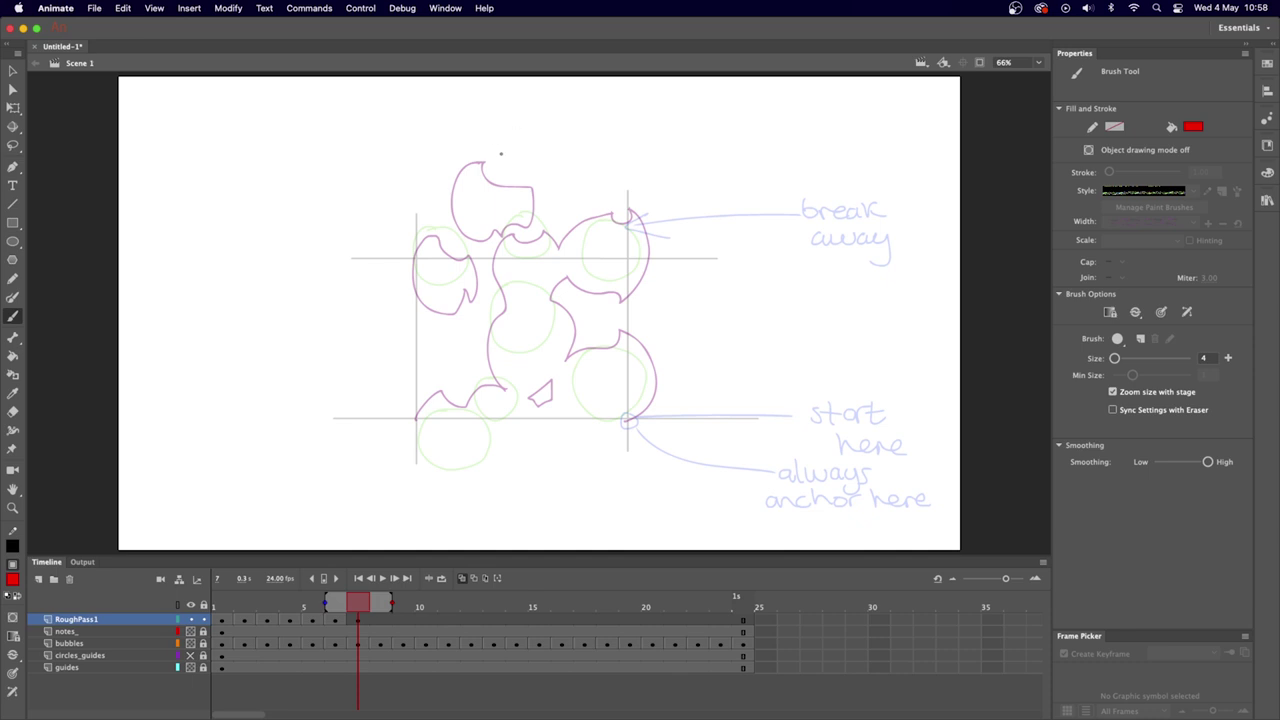
Brush frame 7's top breakaway flame as a smaller, higher crescent with a jagged lower edge.
{"action": "mouse_move", "coordinate": [496, 152]}
{"action": "left_mouse_down"}
{"action": "mouse_move", "coordinate": [450, 180]}
{"action": "mouse_move", "coordinate": [464, 210]}
{"action": "mouse_move", "coordinate": [477, 194]}
{"action": "mouse_move", "coordinate": [476, 212]}
{"action": "mouse_move", "coordinate": [496, 153]}
{"action": "mouse_move", "coordinate": [508, 185]}
{"action": "mouse_move", "coordinate": [522, 182]}
{"action": "mouse_move", "coordinate": [488, 213]}
{"action": "left_mouse_up"}
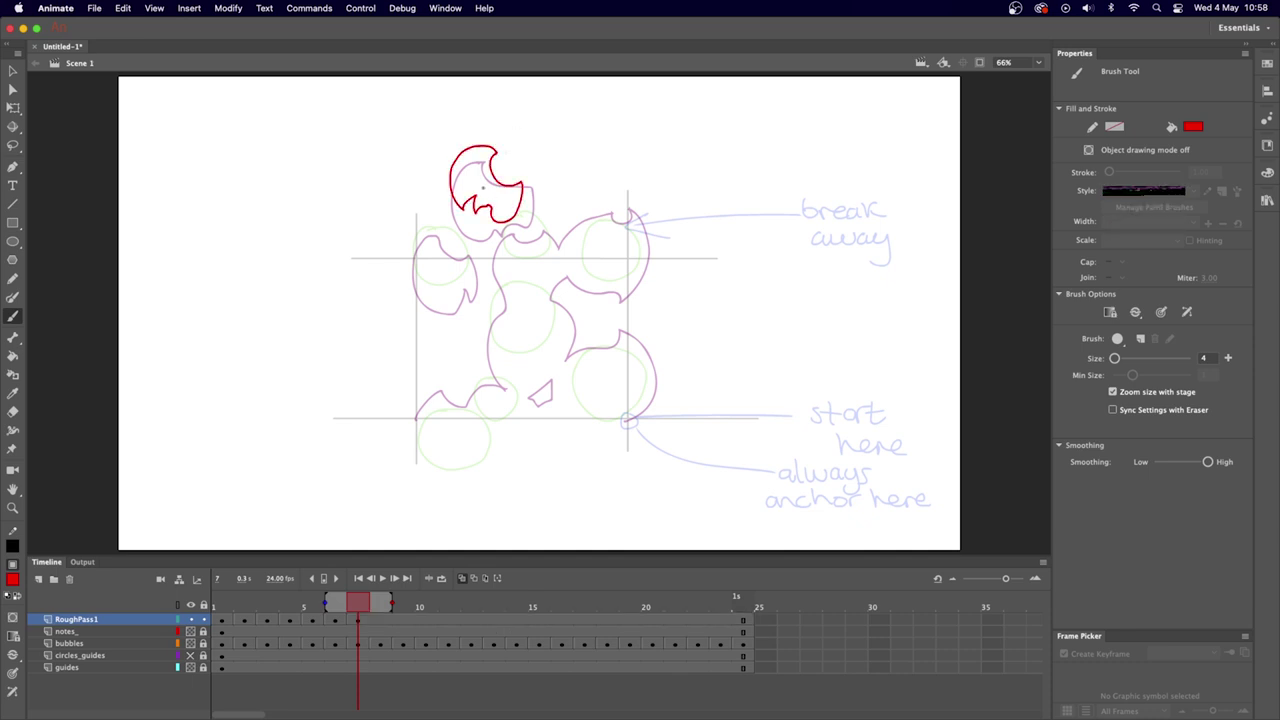
Flip back and forth between frames 5 to 8 to check the motion of the top breakaway flame.
{"action": "key", "text": "period"}
{"action": "key", "text": "comma"}
{"action": "key", "text": "period"}
{"action": "key", "text": "comma"}
{"action": "key", "text": "comma"}
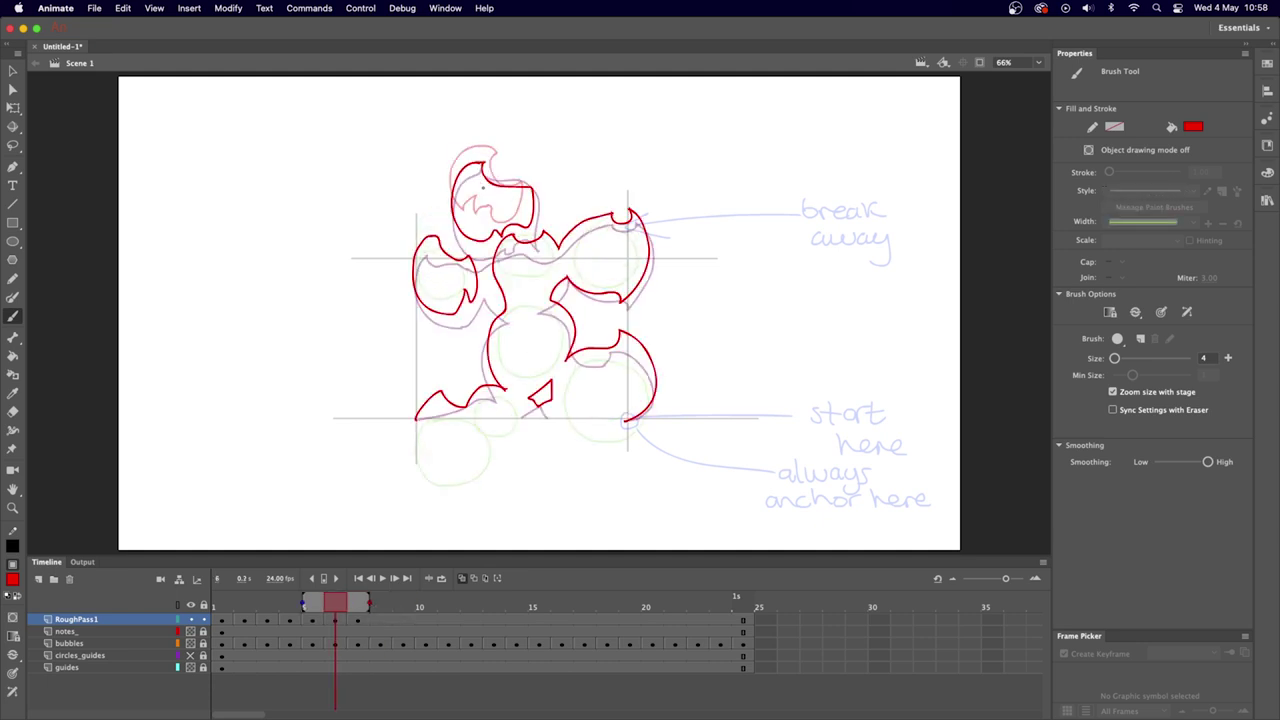
{"action": "key", "text": "comma"}
{"action": "key", "text": "period"}
{"action": "key", "text": "period"}
{"action": "key", "text": "comma"}
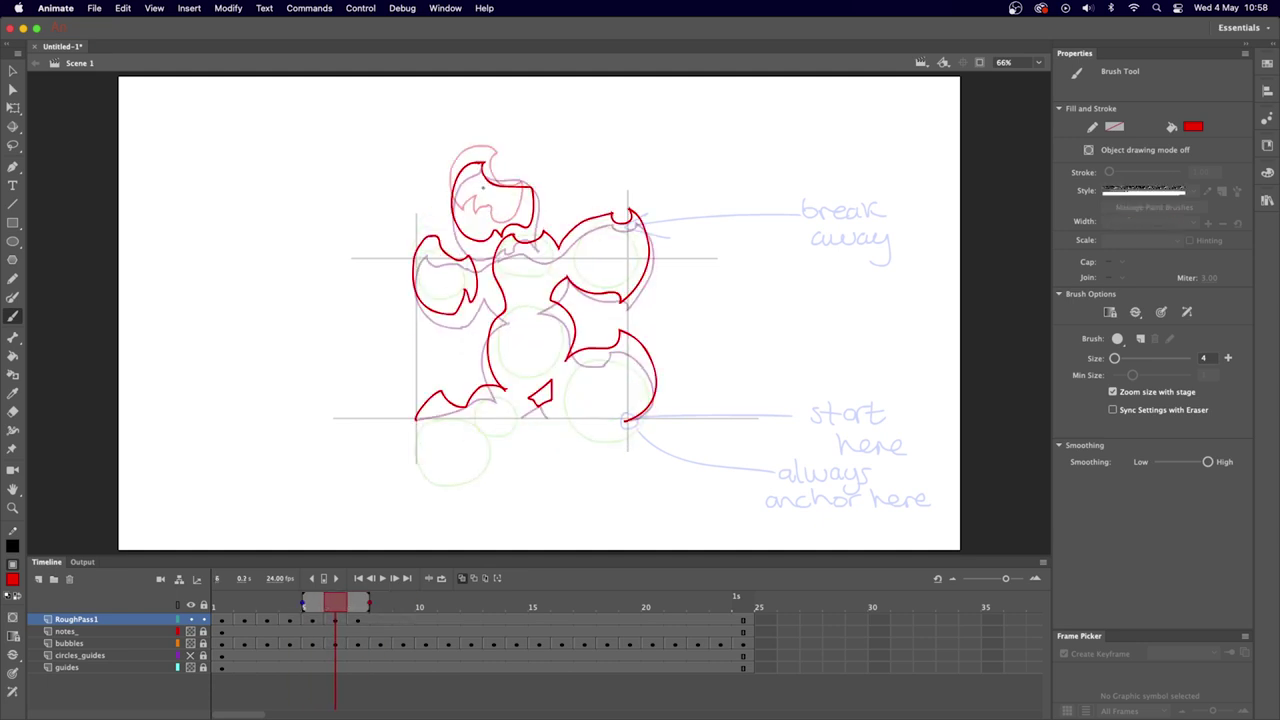
{"action": "key", "text": "period"}
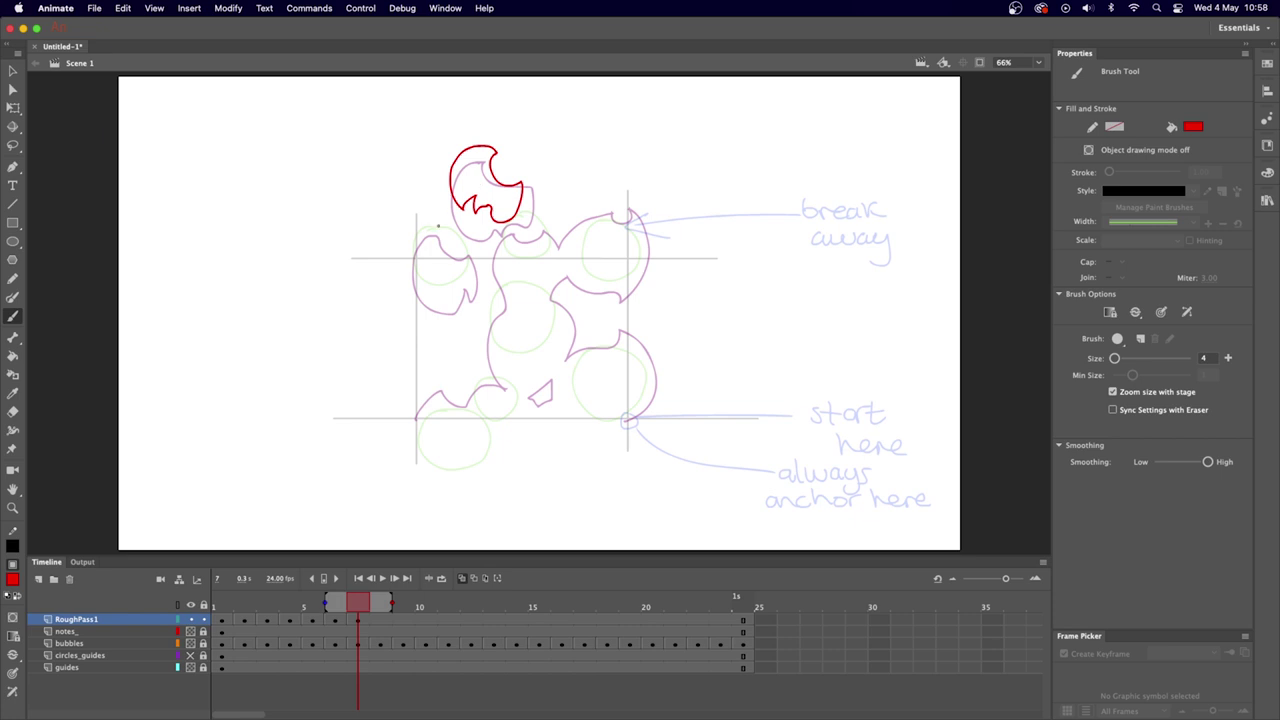
Brush frame 7's left breakaway flame as a smaller crescent around the upper-left bubble.
{"action": "mouse_move", "coordinate": [435, 222]}
{"action": "left_mouse_down"}
{"action": "mouse_move", "coordinate": [414, 256]}
{"action": "mouse_move", "coordinate": [450, 290]}
{"action": "mouse_move", "coordinate": [466, 274]}
{"action": "mouse_move", "coordinate": [436, 224]}
{"action": "left_mouse_up"}
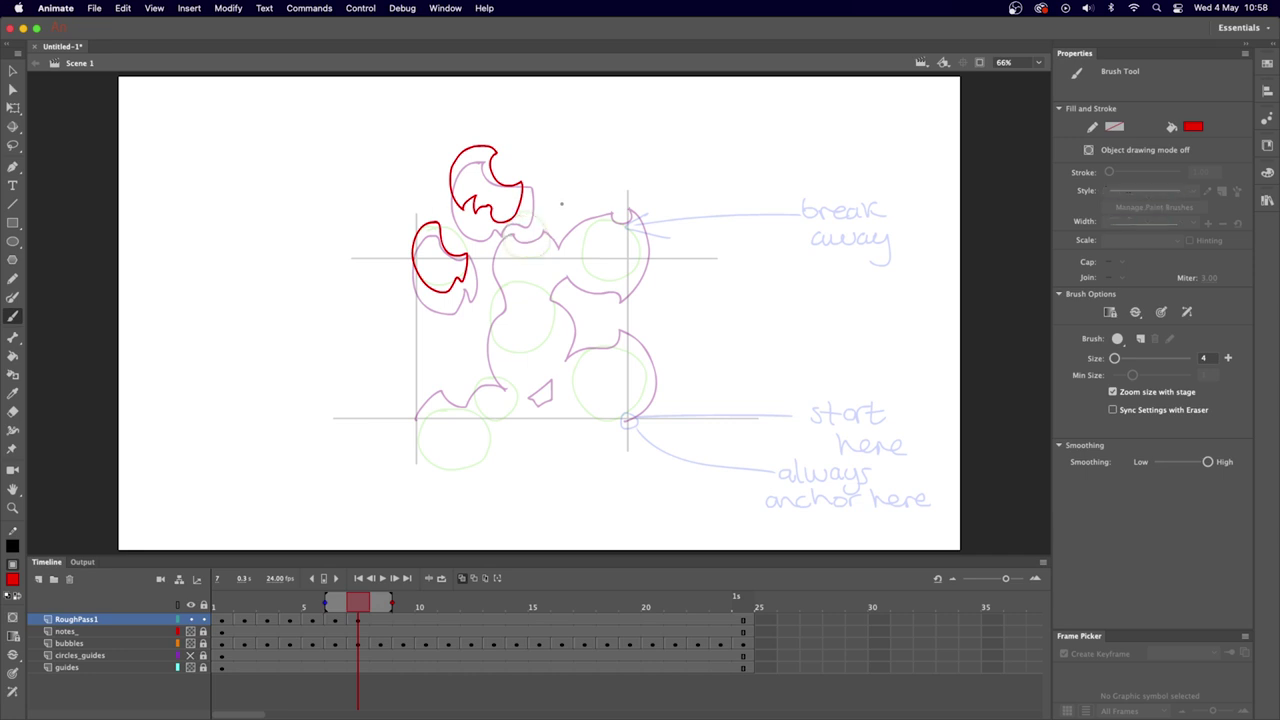
{"action": "left_click_drag", "start_coordinate": [498, 258], "coordinate": [575, 258]}
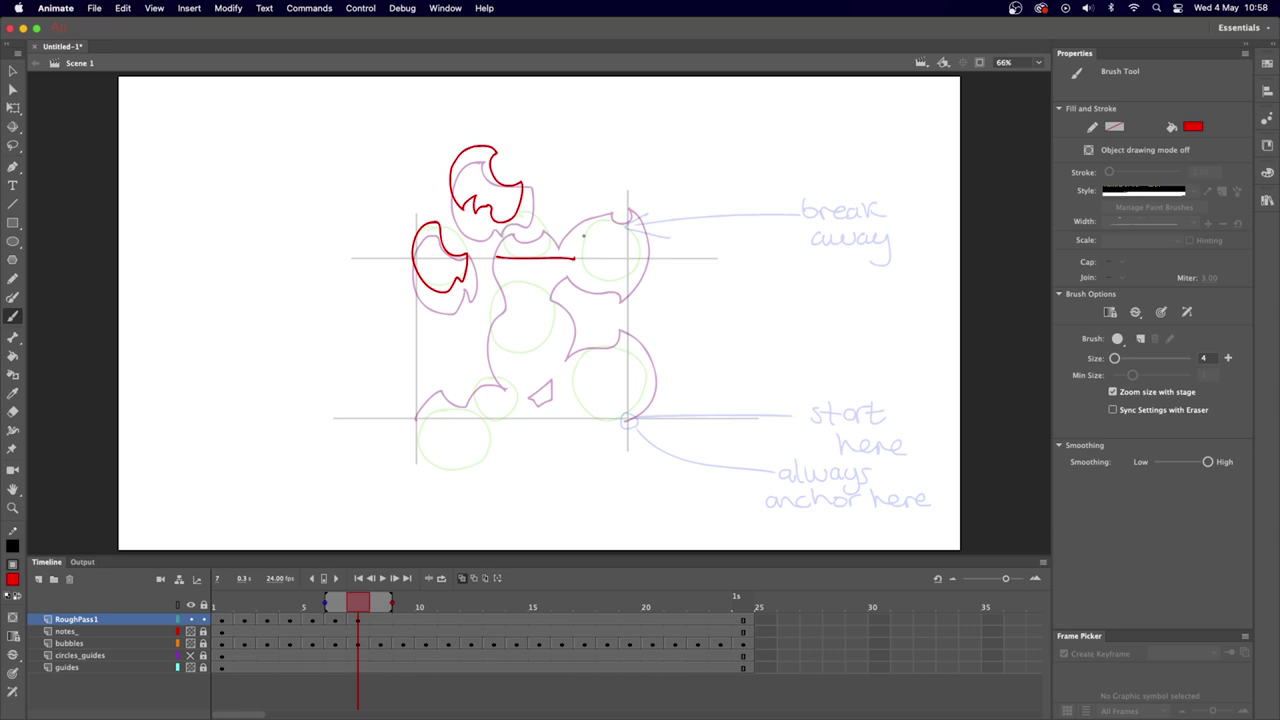
{"action": "key", "text": "super+z"}
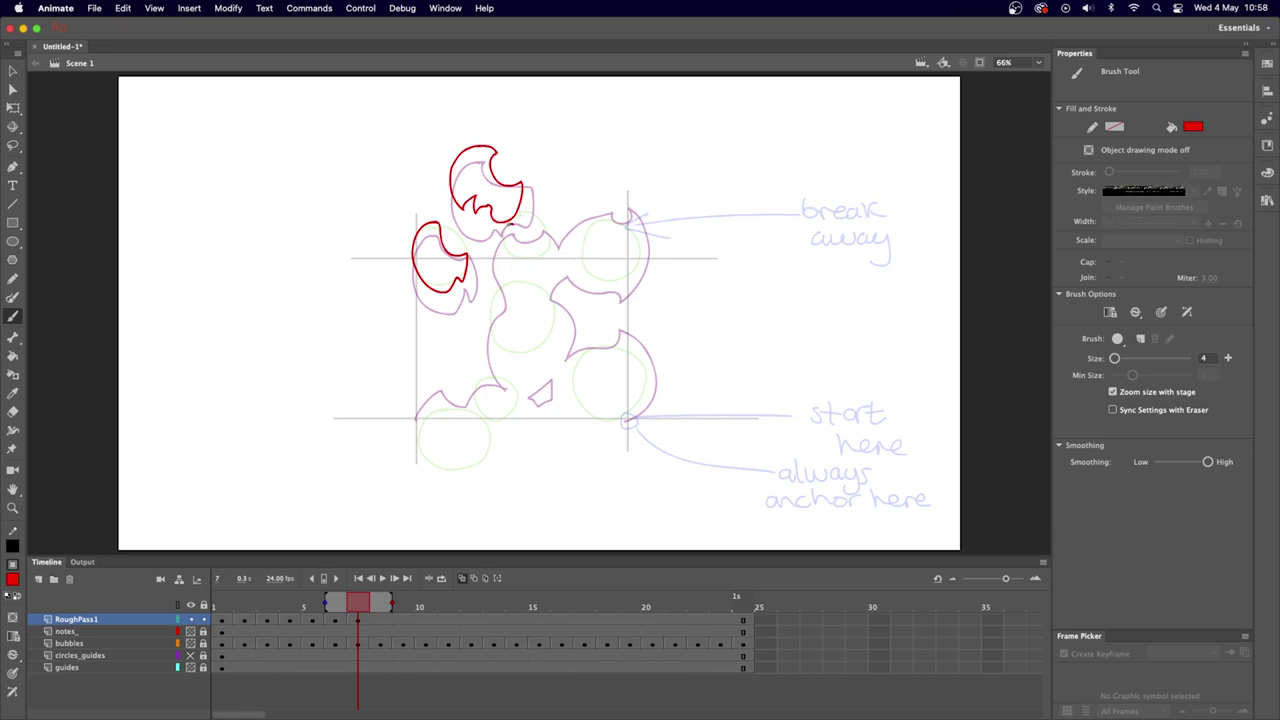
Brush frame 7's curled crest over the upper-middle bubble, and outline the upper-right bubble as a separate breakaway flame.
{"action": "mouse_move", "coordinate": [512, 223]}
{"action": "left_mouse_down"}
{"action": "mouse_move", "coordinate": [494, 250]}
{"action": "mouse_move", "coordinate": [506, 265]}
{"action": "mouse_move", "coordinate": [545, 210]}
{"action": "mouse_move", "coordinate": [559, 242]}
{"action": "left_mouse_up"}
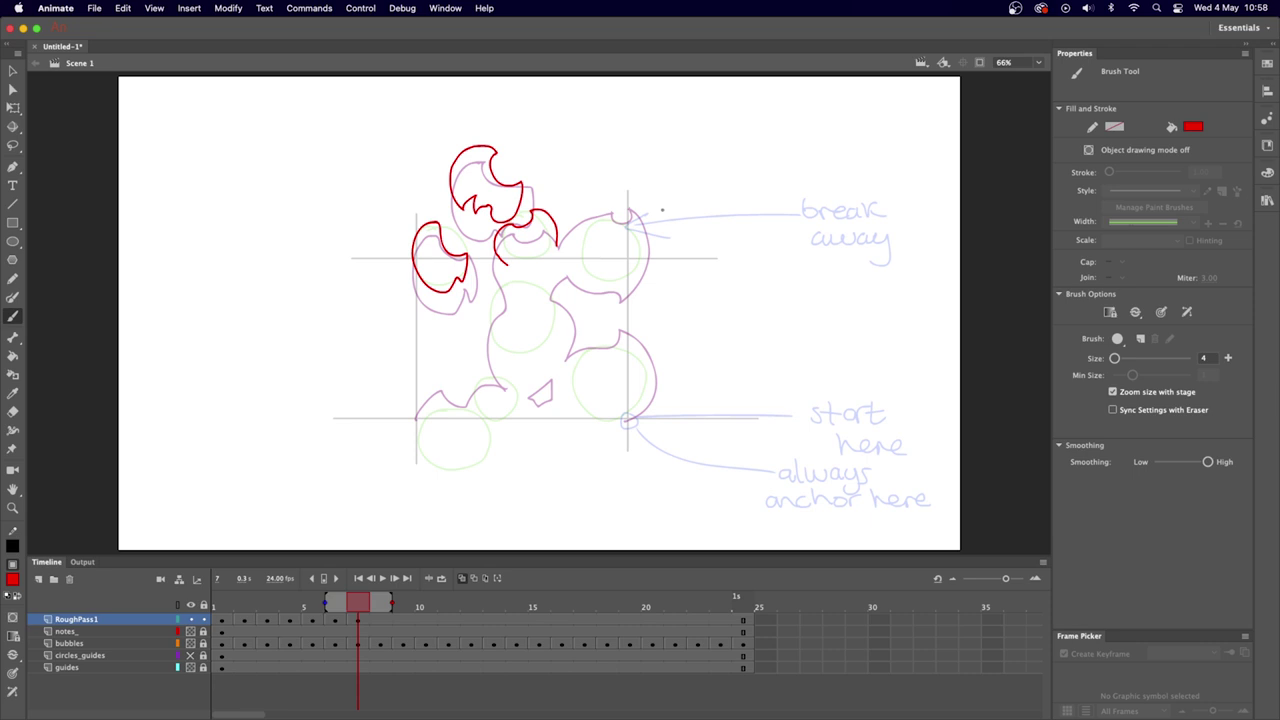
{"action": "mouse_move", "coordinate": [565, 262]}
{"action": "left_mouse_down"}
{"action": "mouse_move", "coordinate": [614, 240]}
{"action": "mouse_move", "coordinate": [630, 266]}
{"action": "left_mouse_up"}
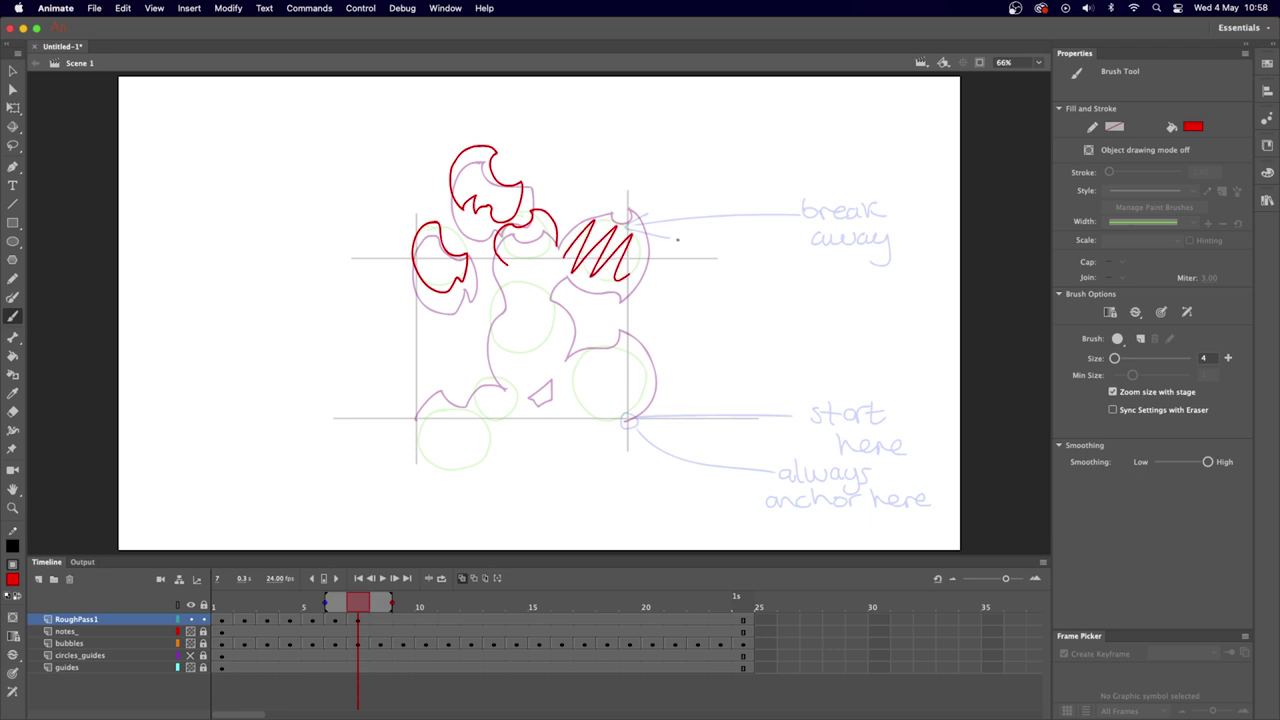
{"action": "key", "text": "super+z"}
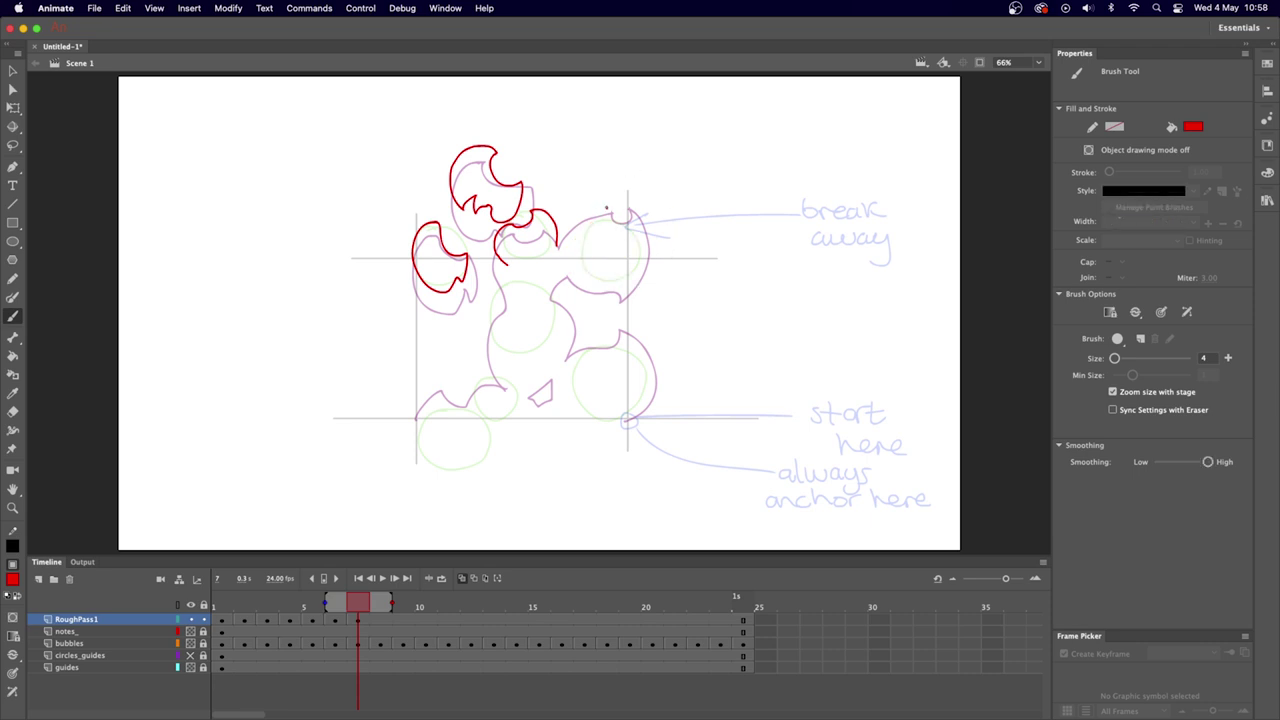
{"action": "mouse_move", "coordinate": [606, 208]}
{"action": "left_mouse_down"}
{"action": "mouse_move", "coordinate": [568, 236]}
{"action": "mouse_move", "coordinate": [606, 284]}
{"action": "left_mouse_up"}
{"action": "mouse_move", "coordinate": [622, 285]}
{"action": "left_mouse_down"}
{"action": "mouse_move", "coordinate": [640, 205]}
{"action": "mouse_move", "coordinate": [606, 212]}
{"action": "left_mouse_up"}
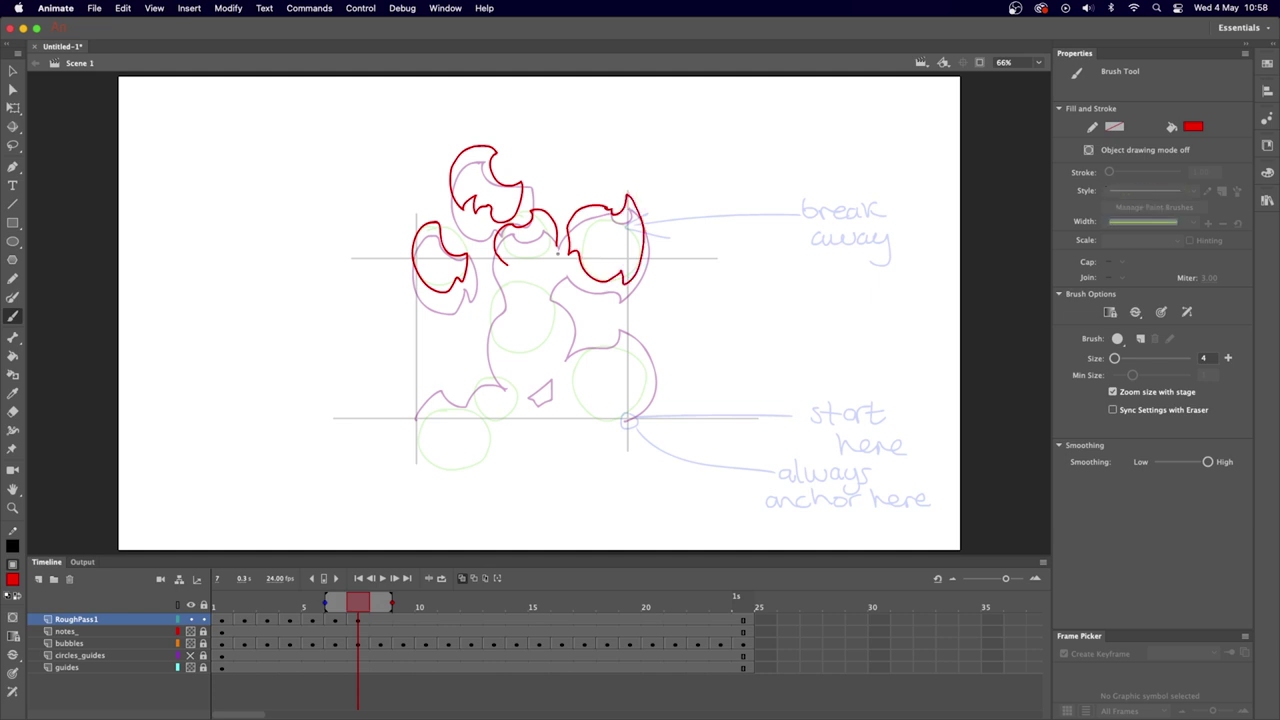
Brush the left and right contours of frame 7's flame body from the crest down to both base anchors.
{"action": "mouse_move", "coordinate": [507, 263]}
{"action": "left_mouse_down"}
{"action": "mouse_move", "coordinate": [490, 282]}
{"action": "mouse_move", "coordinate": [486, 334]}
{"action": "mouse_move", "coordinate": [501, 366]}
{"action": "left_mouse_up"}
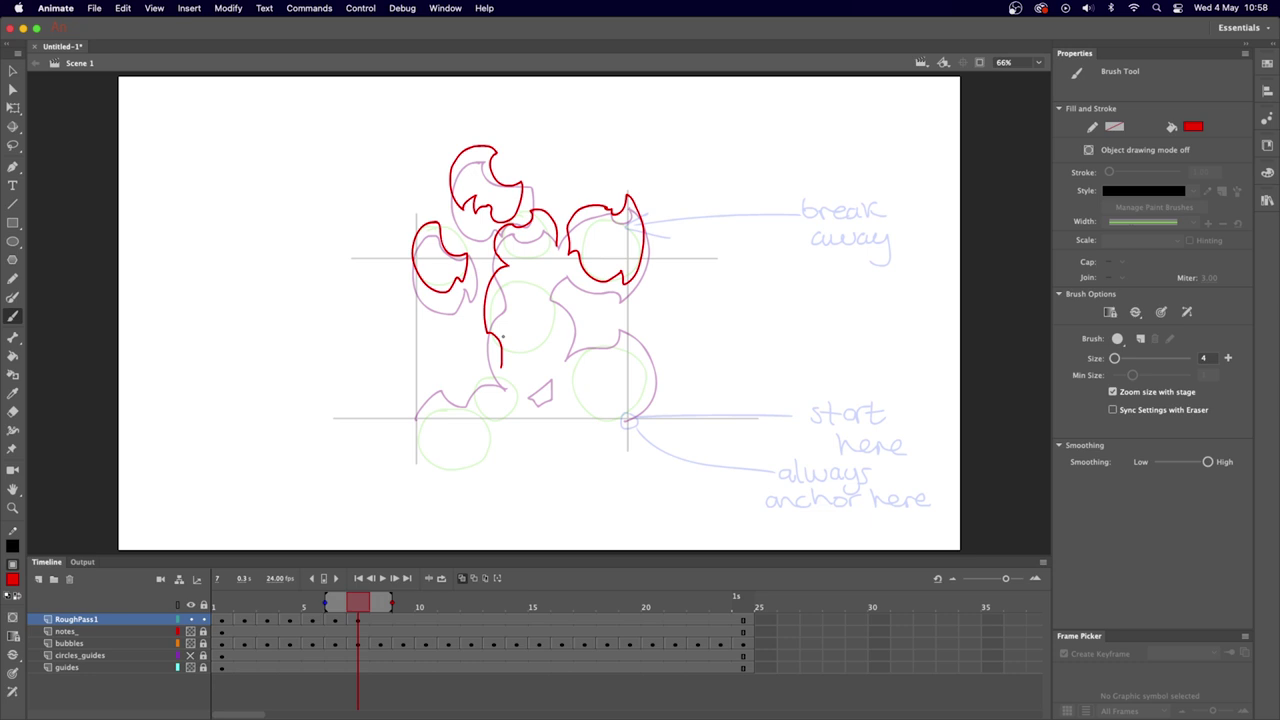
{"action": "mouse_move", "coordinate": [480, 368]}
{"action": "left_mouse_down"}
{"action": "mouse_move", "coordinate": [466, 400]}
{"action": "mouse_move", "coordinate": [428, 389]}
{"action": "mouse_move", "coordinate": [416, 420]}
{"action": "left_mouse_up"}
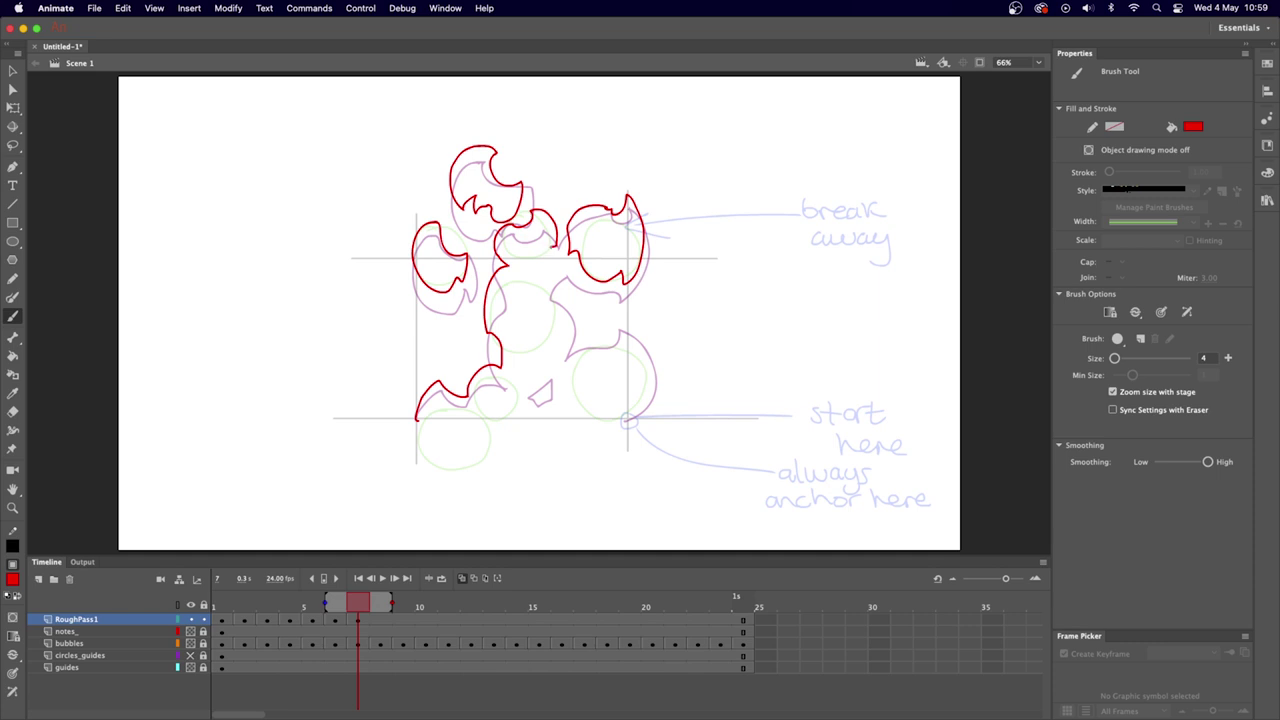
{"action": "mouse_move", "coordinate": [556, 244]}
{"action": "left_mouse_down"}
{"action": "mouse_move", "coordinate": [562, 350]}
{"action": "mouse_move", "coordinate": [628, 418]}
{"action": "left_mouse_up"}
Brush a thin triangular fragment inside frame 7's lower body, and add a blank keyframe at frame 8.
{"action": "mouse_move", "coordinate": [551, 366]}
{"action": "left_mouse_down"}
{"action": "mouse_move", "coordinate": [532, 382]}
{"action": "mouse_move", "coordinate": [548, 398]}
{"action": "left_mouse_up"}
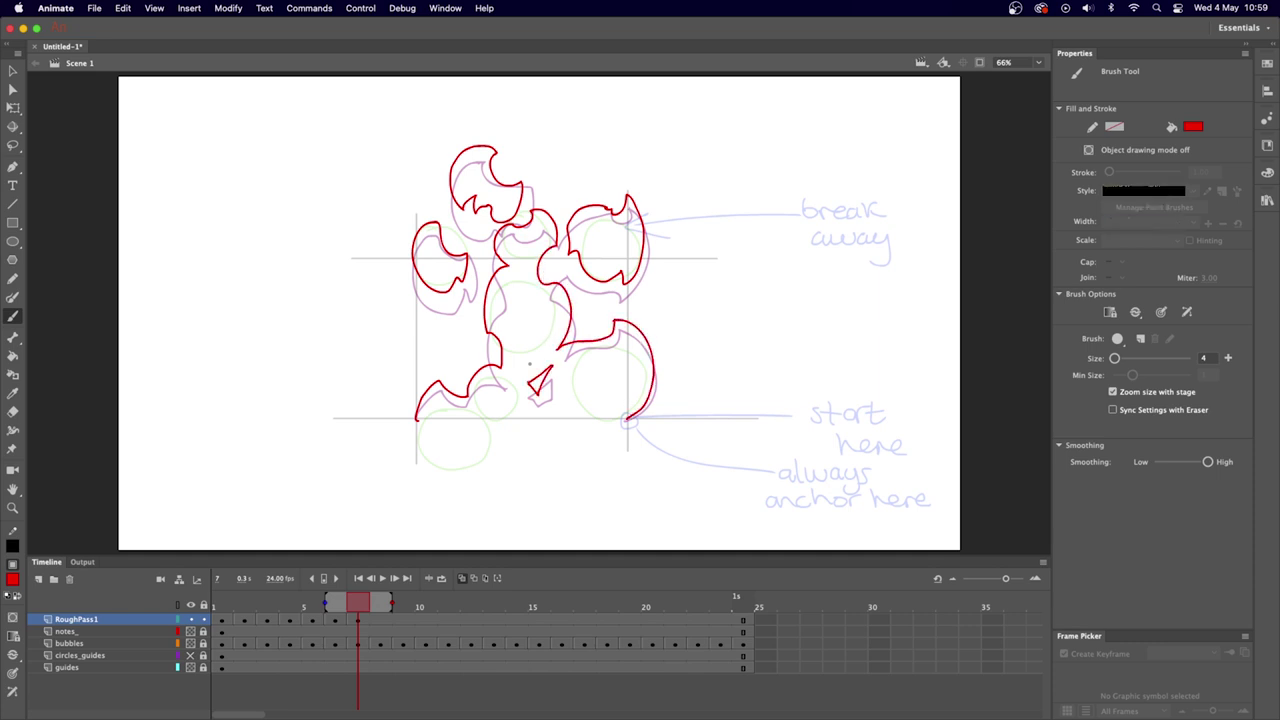
{"action": "key", "text": "F7"}
Flip through frames 4 to 9 to examine how the breakaway flames rise and shrink.
{"action": "mouse_move", "coordinate": [498, 145]}
{"action": "left_mouse_down"}
{"action": "mouse_move", "coordinate": [455, 172]}
{"action": "mouse_move", "coordinate": [466, 190]}
{"action": "mouse_move", "coordinate": [500, 143]}
{"action": "mouse_move", "coordinate": [478, 188]}
{"action": "mouse_move", "coordinate": [486, 214]}
{"action": "mouse_move", "coordinate": [504, 184]}
{"action": "mouse_move", "coordinate": [490, 175]}
{"action": "mouse_move", "coordinate": [504, 204]}
{"action": "mouse_move", "coordinate": [492, 178]}
{"action": "left_mouse_up"}
{"action": "key", "text": "cmd+z"}
{"action": "key", "text": "comma"}
{"action": "key", "text": "comma"}
{"action": "key", "text": "comma"}
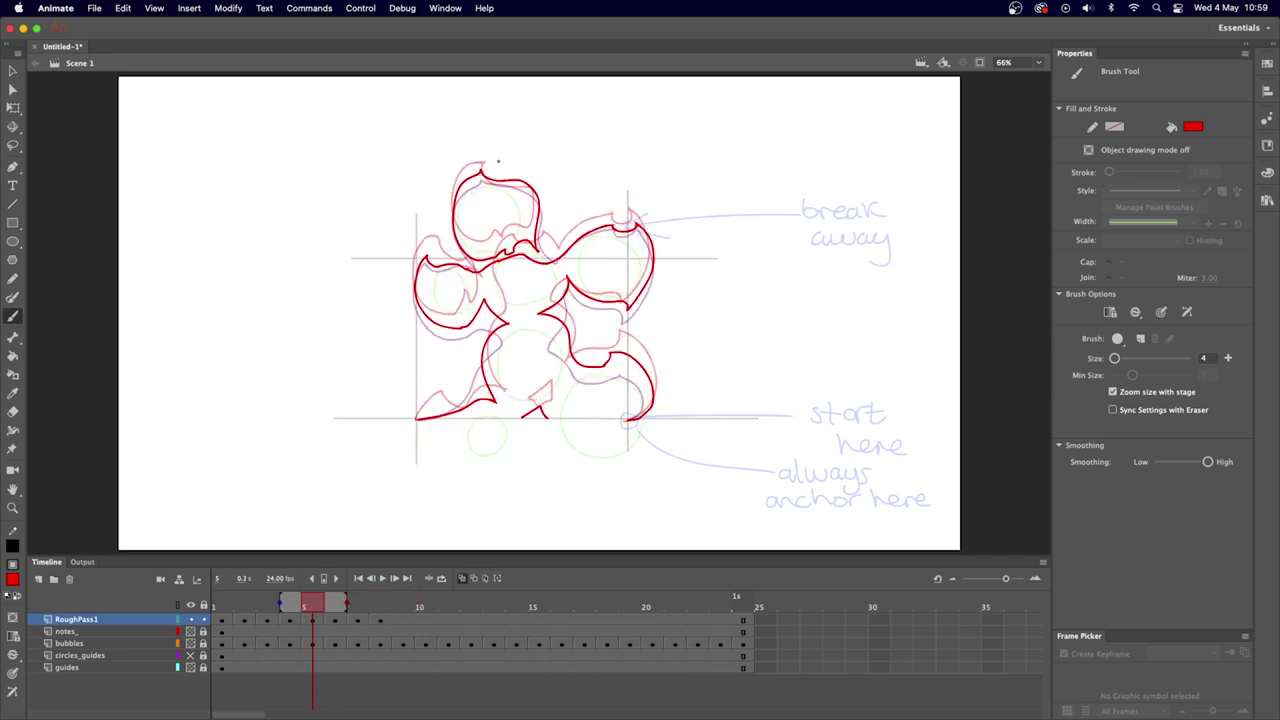
{"action": "key", "text": "period"}
{"action": "key", "text": "period"}
{"action": "key", "text": "period"}
{"action": "key", "text": "period"}
{"action": "key", "text": "comma"}
{"action": "key", "text": "comma"}
{"action": "key", "text": "comma"}
{"action": "key", "text": "comma"}
{"action": "key", "text": "comma"}
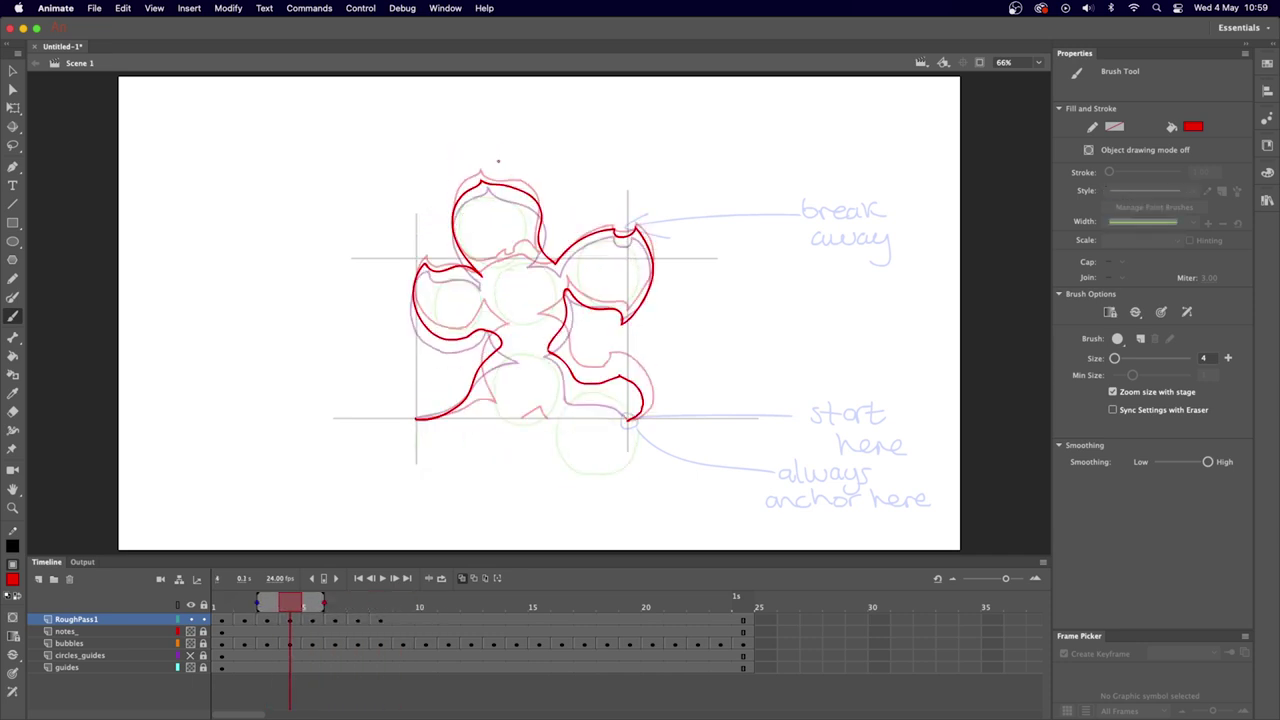
{"action": "key", "text": "period"}
{"action": "key", "text": "period"}
{"action": "key", "text": "period"}
{"action": "key", "text": "period"}
Brush frame 8's top and left breakaway flames as thin crescents, each with a small jagged fragment split off beside it.
{"action": "mouse_move", "coordinate": [442, 213]}
{"action": "left_mouse_down"}
{"action": "mouse_move", "coordinate": [416, 266]}
{"action": "mouse_move", "coordinate": [440, 236]}
{"action": "mouse_move", "coordinate": [458, 252]}
{"action": "mouse_move", "coordinate": [464, 240]}
{"action": "mouse_move", "coordinate": [450, 236]}
{"action": "left_mouse_up"}
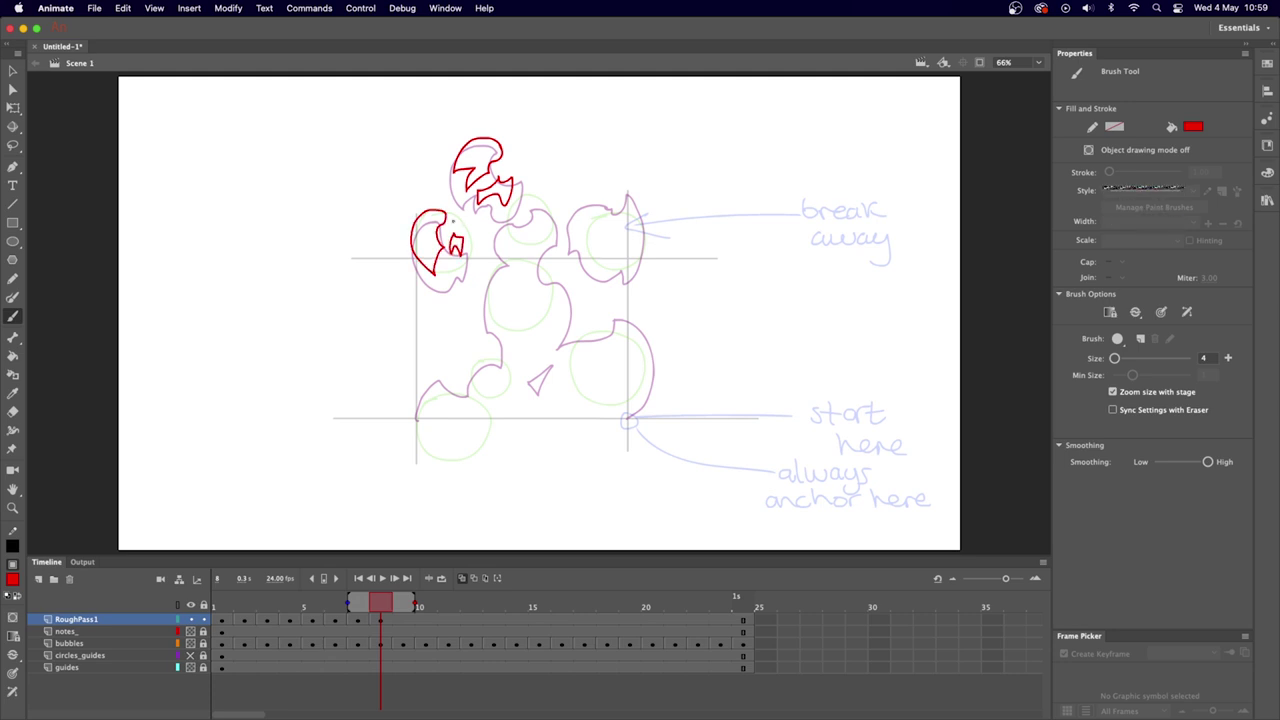
Flip between frames 7, 8 and 9 to compare the new split flame fragments with the previous drawing.
{"action": "key", "text": "comma"}
{"action": "key", "text": "period"}
{"action": "key", "text": "comma"}
{"action": "key", "text": "period"}
{"action": "key", "text": "period"}
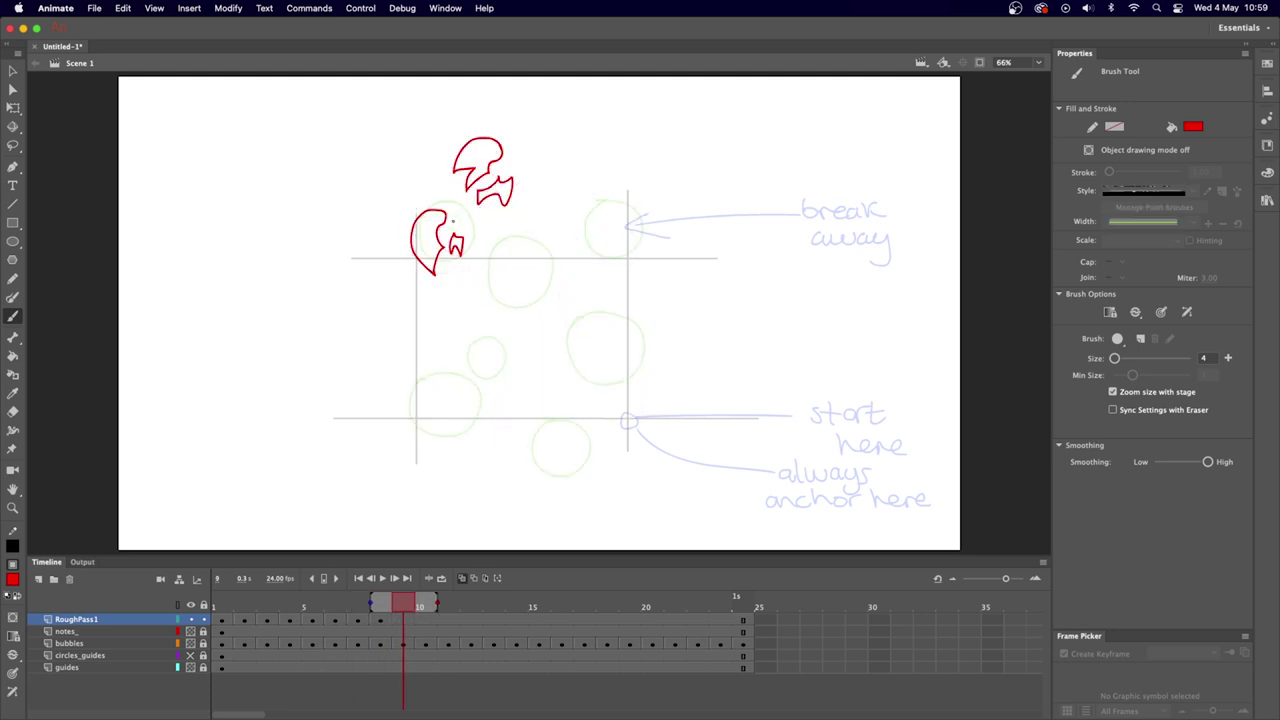
{"action": "key", "text": "comma"}
{"action": "key", "text": "comma"}
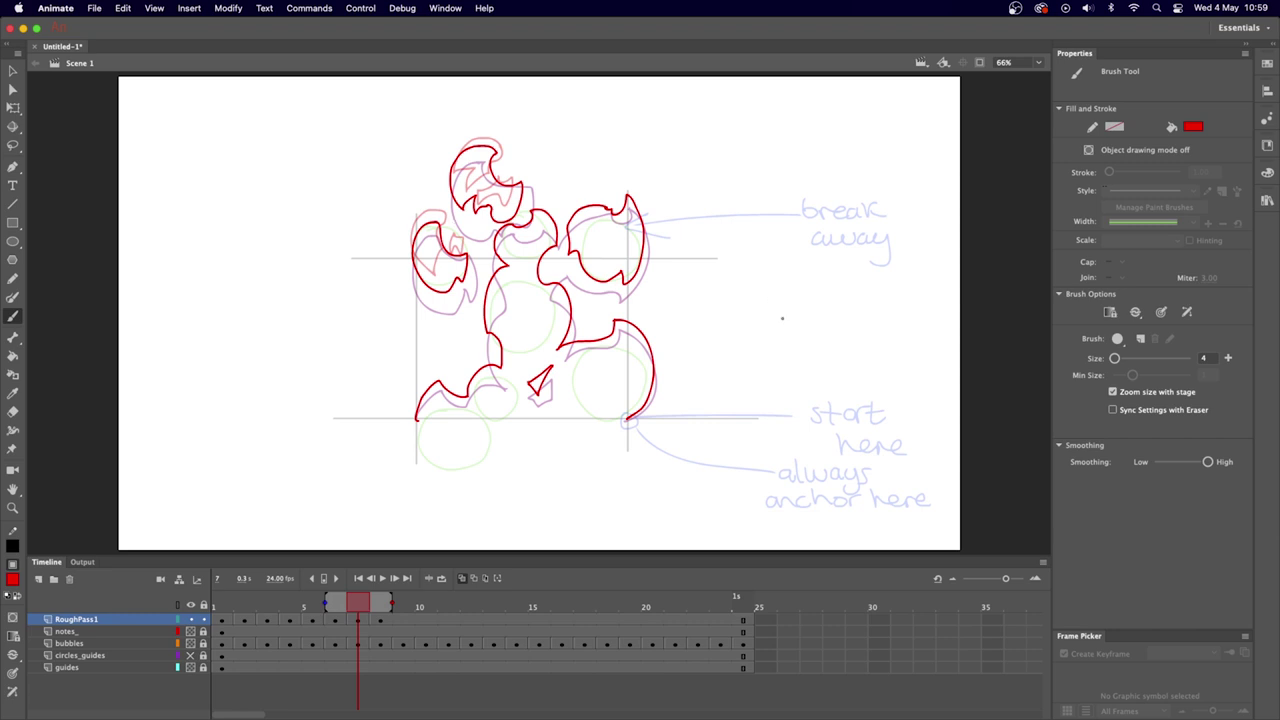
{"action": "key", "text": "period"}
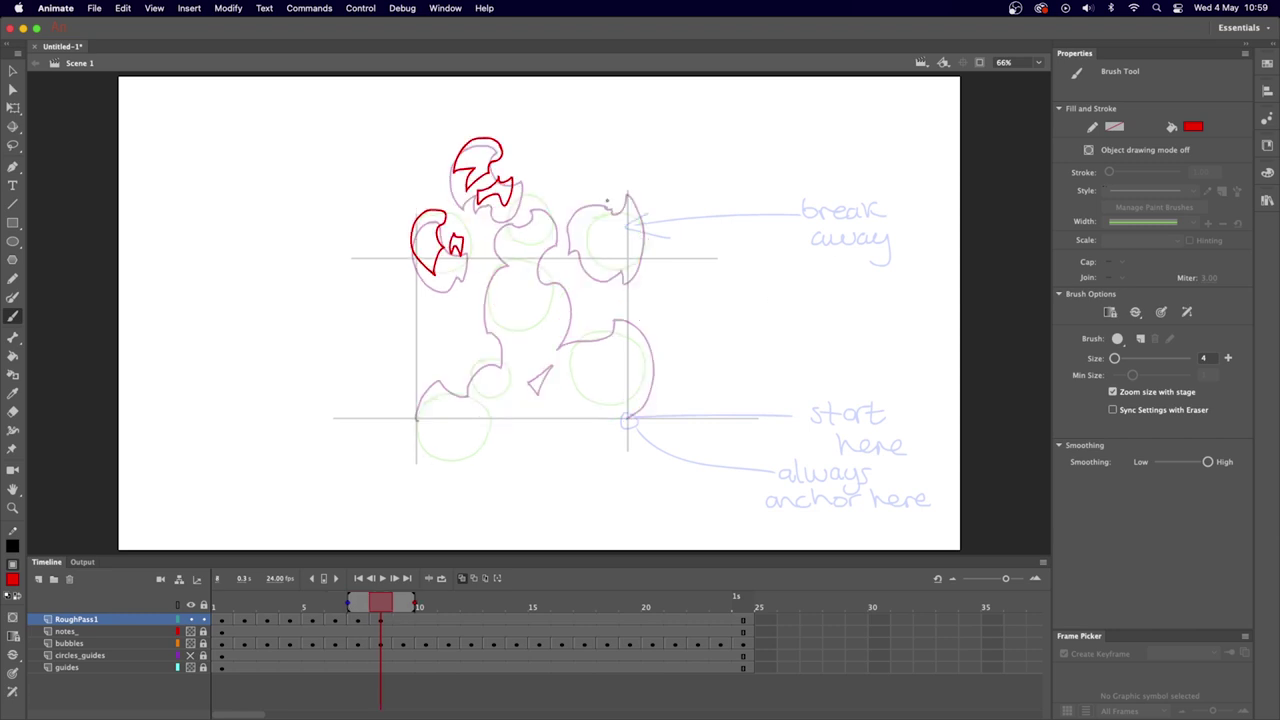
Brush frame 8's upper-right flame as a hollowed crescent with spiked tips, and outline the upper-middle bubble as a detached flame.
{"action": "mouse_move", "coordinate": [604, 199]}
{"action": "left_mouse_down"}
{"action": "mouse_move", "coordinate": [572, 234]}
{"action": "mouse_move", "coordinate": [586, 250]}
{"action": "mouse_move", "coordinate": [622, 250]}
{"action": "mouse_move", "coordinate": [635, 185]}
{"action": "mouse_move", "coordinate": [588, 200]}
{"action": "left_mouse_up"}
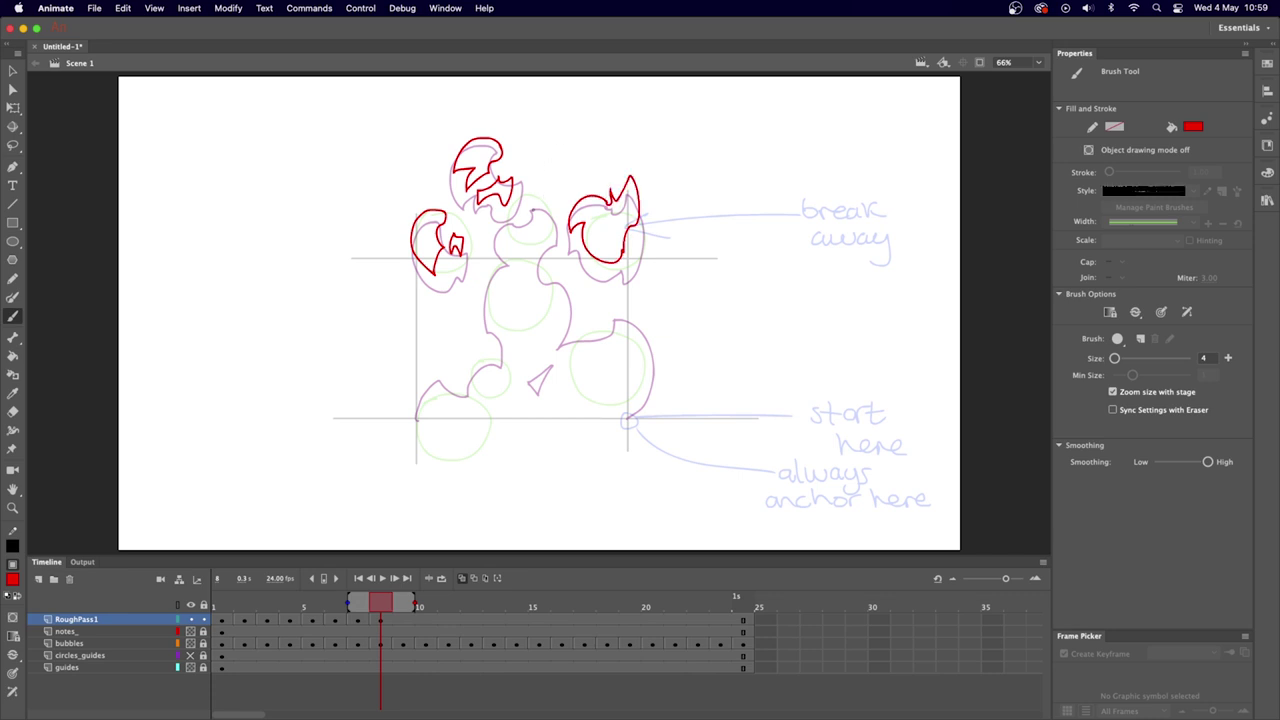
{"action": "mouse_move", "coordinate": [558, 216]}
{"action": "left_mouse_down"}
{"action": "mouse_move", "coordinate": [556, 248]}
{"action": "mouse_move", "coordinate": [526, 255]}
{"action": "mouse_move", "coordinate": [498, 230]}
{"action": "mouse_move", "coordinate": [532, 206]}
{"action": "mouse_move", "coordinate": [556, 214]}
{"action": "left_mouse_up"}
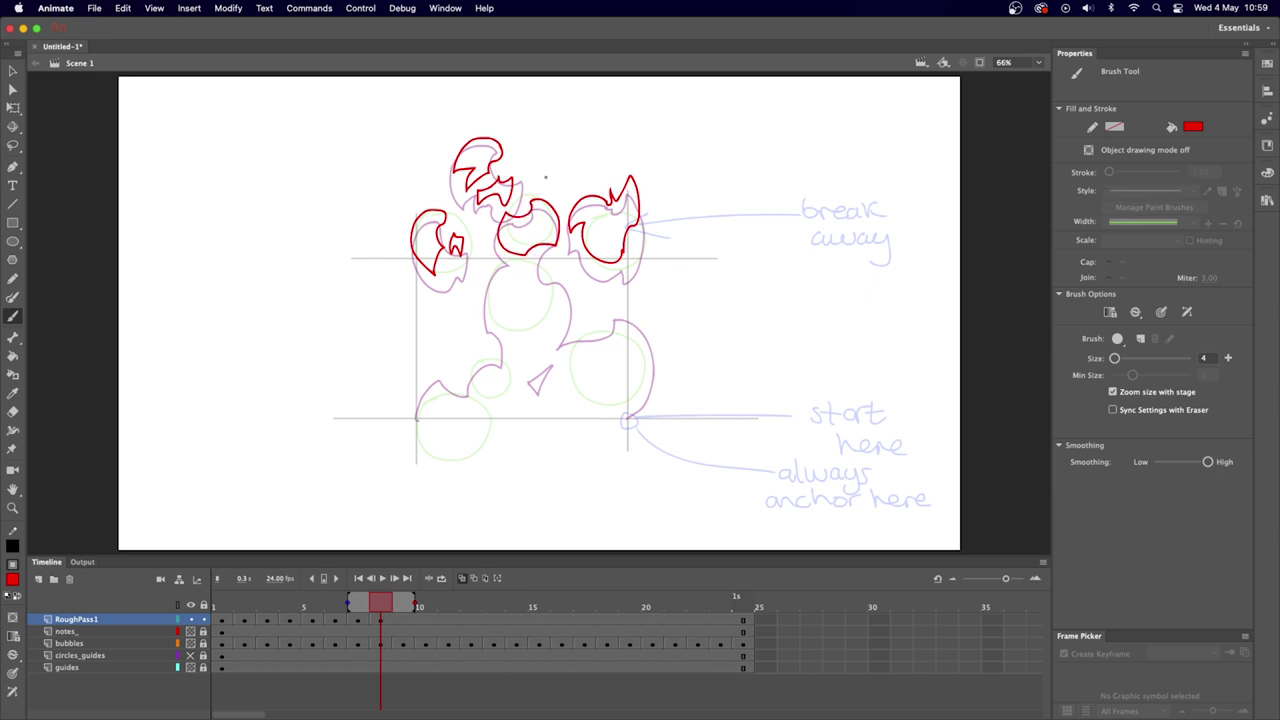
Brush frame 8's main flame outline over the lower bubbles down to both base anchors, with a small triangular hole in the middle.
{"action": "mouse_move", "coordinate": [698, 117]}
{"action": "left_mouse_down"}
{"action": "mouse_move", "coordinate": [758, 155]}
{"action": "mouse_move", "coordinate": [767, 99]}
{"action": "mouse_move", "coordinate": [727, 121]}
{"action": "mouse_move", "coordinate": [703, 94]}
{"action": "left_mouse_up"}
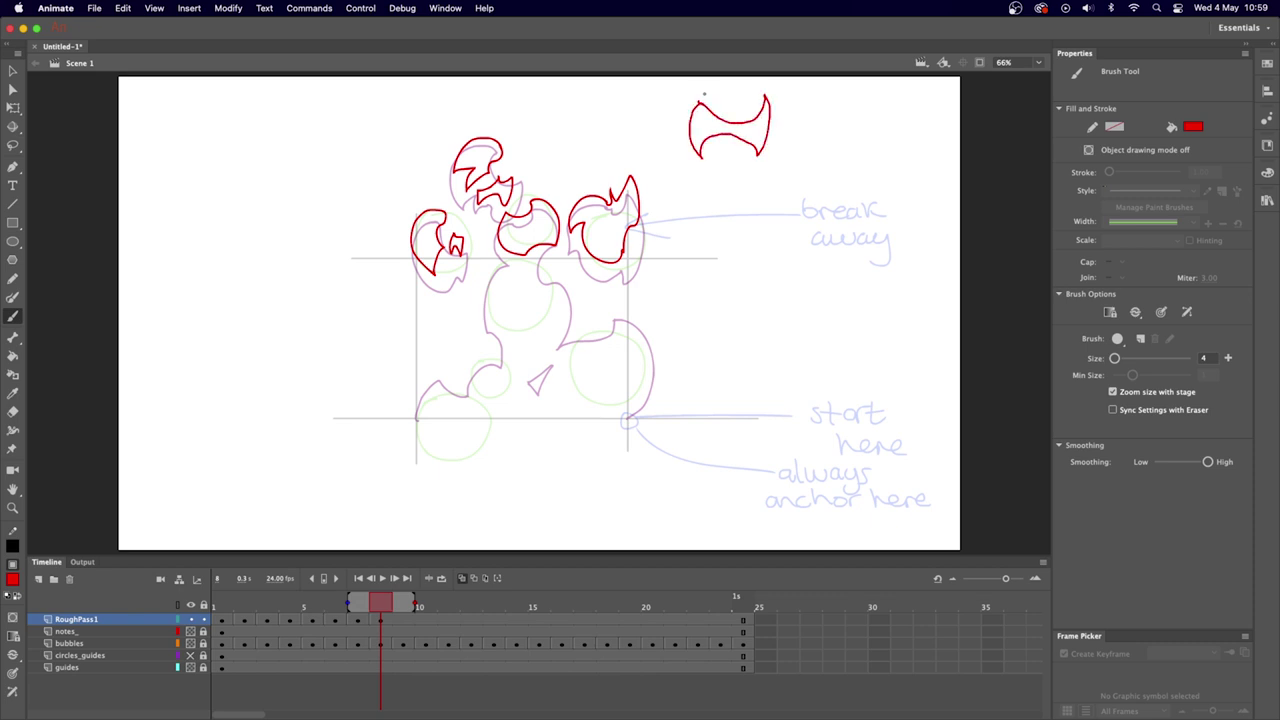
{"action": "key", "text": "super+z"}
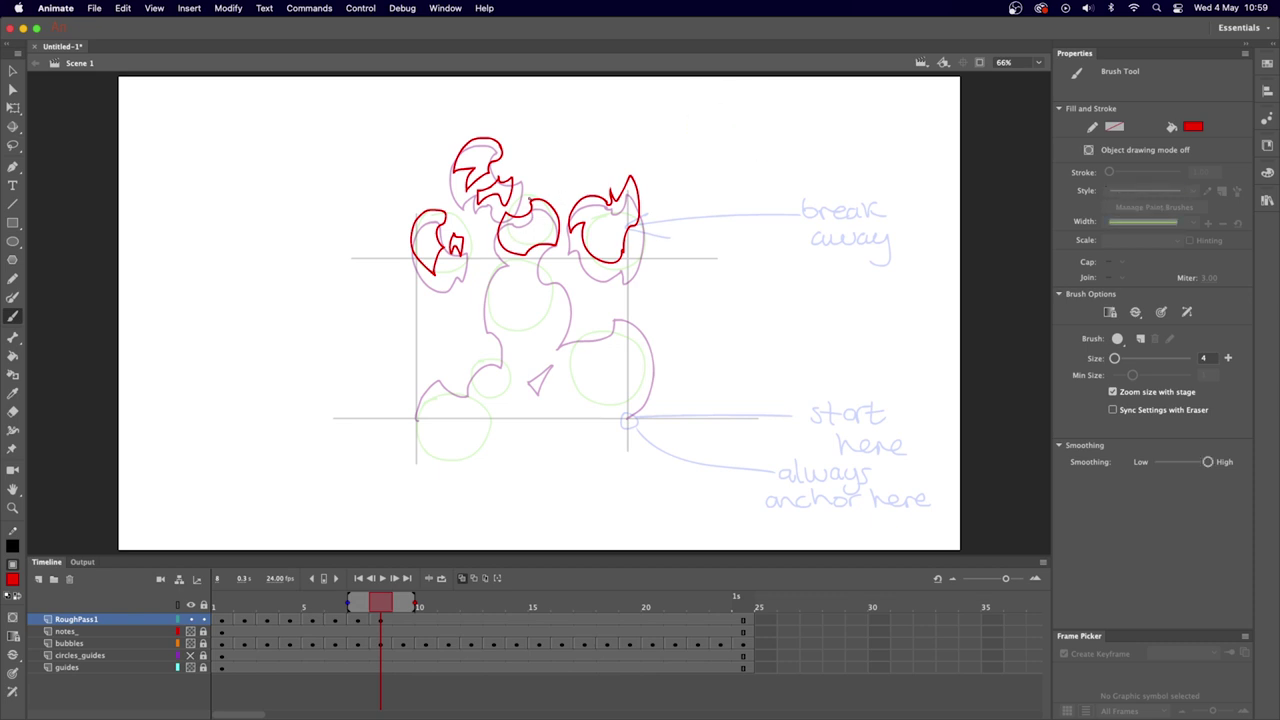
{"action": "left_click_drag", "start_coordinate": [506, 242], "coordinate": [546, 206]}
{"action": "mouse_move", "coordinate": [504, 238]}
{"action": "left_mouse_down"}
{"action": "mouse_move", "coordinate": [532, 213]}
{"action": "mouse_move", "coordinate": [490, 266]}
{"action": "mouse_move", "coordinate": [477, 325]}
{"action": "mouse_move", "coordinate": [505, 354]}
{"action": "mouse_move", "coordinate": [461, 362]}
{"action": "mouse_move", "coordinate": [468, 384]}
{"action": "mouse_move", "coordinate": [434, 368]}
{"action": "mouse_move", "coordinate": [417, 419]}
{"action": "left_mouse_up"}
{"action": "key", "text": "super+z"}
{"action": "left_click_drag", "start_coordinate": [524, 368], "coordinate": [527, 372]}
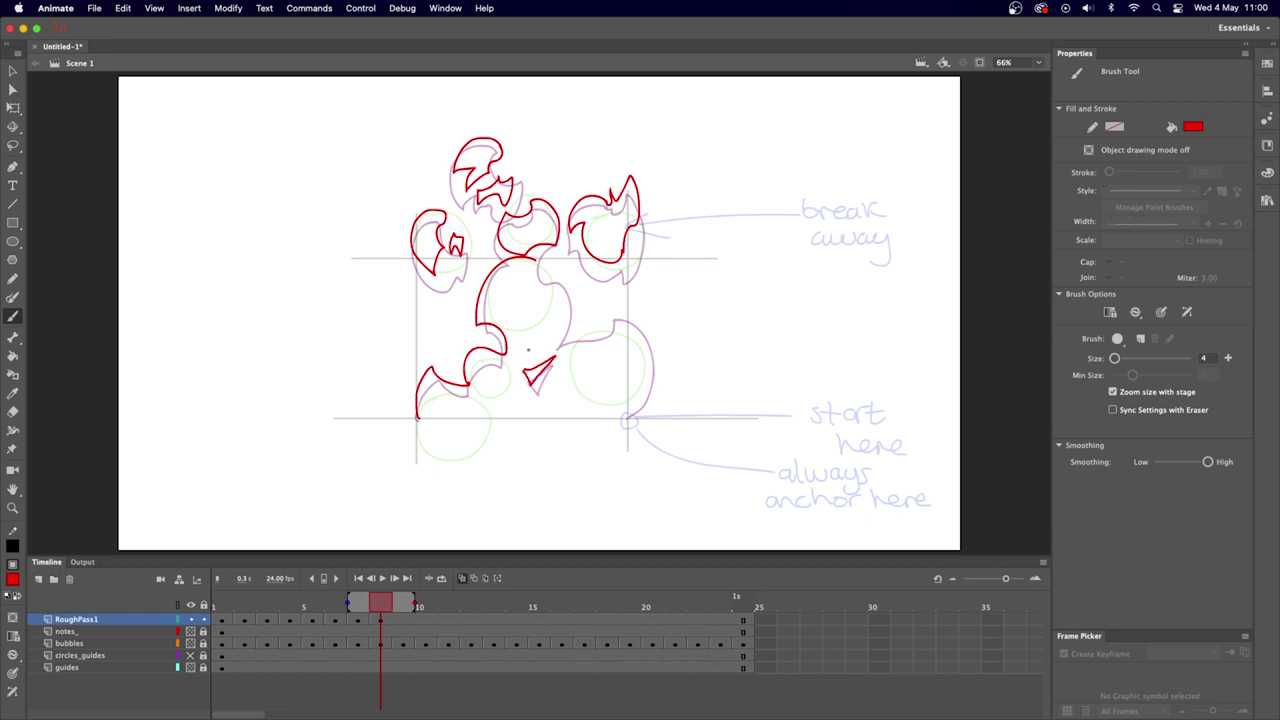
{"action": "mouse_move", "coordinate": [533, 262]}
{"action": "left_mouse_down"}
{"action": "mouse_move", "coordinate": [553, 339]}
{"action": "mouse_move", "coordinate": [634, 304]}
{"action": "mouse_move", "coordinate": [661, 370]}
{"action": "mouse_move", "coordinate": [618, 412]}
{"action": "left_mouse_up"}
Add a keyframe at frame 9 and brush the top and left breakaway flames as smaller, higher crescents with separate fragments.
{"action": "key", "text": "."}
{"action": "mouse_move", "coordinate": [500, 146]}
{"action": "left_mouse_down"}
{"action": "mouse_move", "coordinate": [464, 134]}
{"action": "mouse_move", "coordinate": [474, 170]}
{"action": "mouse_move", "coordinate": [460, 156]}
{"action": "mouse_move", "coordinate": [490, 186]}
{"action": "mouse_move", "coordinate": [506, 160]}
{"action": "left_mouse_up"}
{"action": "mouse_move", "coordinate": [440, 202]}
{"action": "left_mouse_down"}
{"action": "mouse_move", "coordinate": [414, 226]}
{"action": "mouse_move", "coordinate": [440, 254]}
{"action": "mouse_move", "coordinate": [462, 236]}
{"action": "left_mouse_up"}
Flip back and forth through frames 4 to 9 to examine how the breakaway flames split and shrink.
{"action": "key", "text": "comma"}
{"action": "key", "text": "comma"}
{"action": "key", "text": "comma"}
{"action": "key", "text": "comma"}
{"action": "key", "text": "comma"}
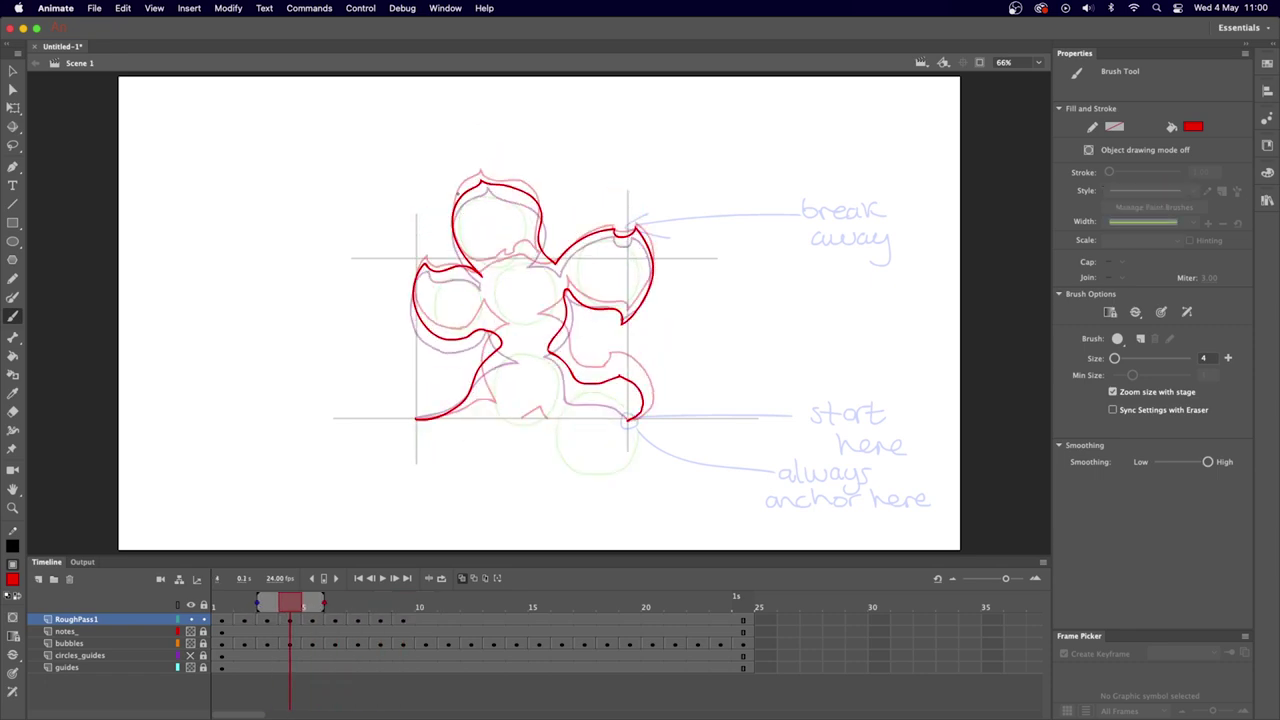
{"action": "key", "text": "period"}
{"action": "key", "text": "period"}
{"action": "key", "text": "period"}
{"action": "key", "text": "period"}
{"action": "key", "text": "period"}
{"action": "key", "text": "comma"}
{"action": "key", "text": "comma"}
{"action": "key", "text": "comma"}
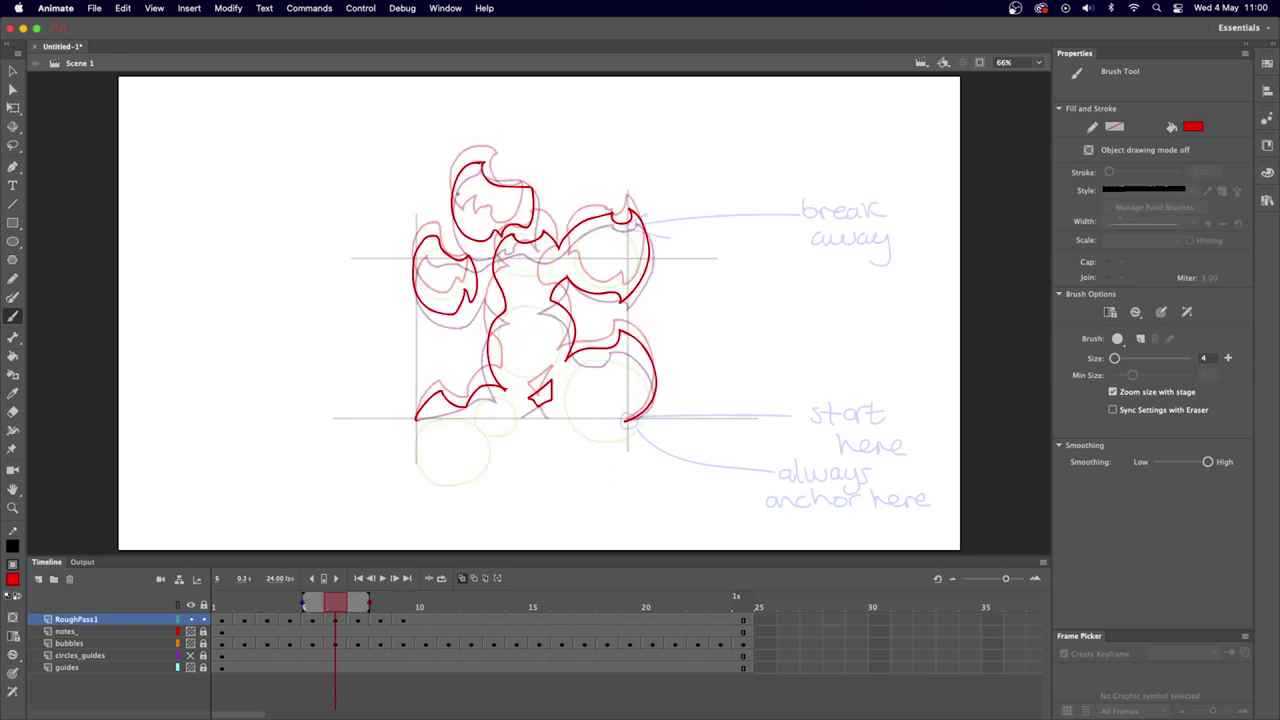
{"action": "key", "text": "period"}
{"action": "key", "text": "period"}
{"action": "key", "text": "period"}
{"action": "key", "text": "comma"}
{"action": "key", "text": "period"}
Brush frame 9's upper-middle flame as a hollowed crescent and the upper-right flame as a thinner, spiked crescent.
{"action": "mouse_move", "coordinate": [526, 204]}
{"action": "left_mouse_down"}
{"action": "mouse_move", "coordinate": [558, 220]}
{"action": "mouse_move", "coordinate": [540, 238]}
{"action": "left_mouse_up"}
{"action": "left_click_drag", "start_coordinate": [522, 196], "coordinate": [506, 234]}
{"action": "left_click_drag", "start_coordinate": [566, 200], "coordinate": [604, 196]}
{"action": "mouse_move", "coordinate": [592, 196]}
{"action": "left_mouse_down"}
{"action": "mouse_move", "coordinate": [587, 240]}
{"action": "mouse_move", "coordinate": [630, 170]}
{"action": "mouse_move", "coordinate": [612, 200]}
{"action": "left_mouse_up"}
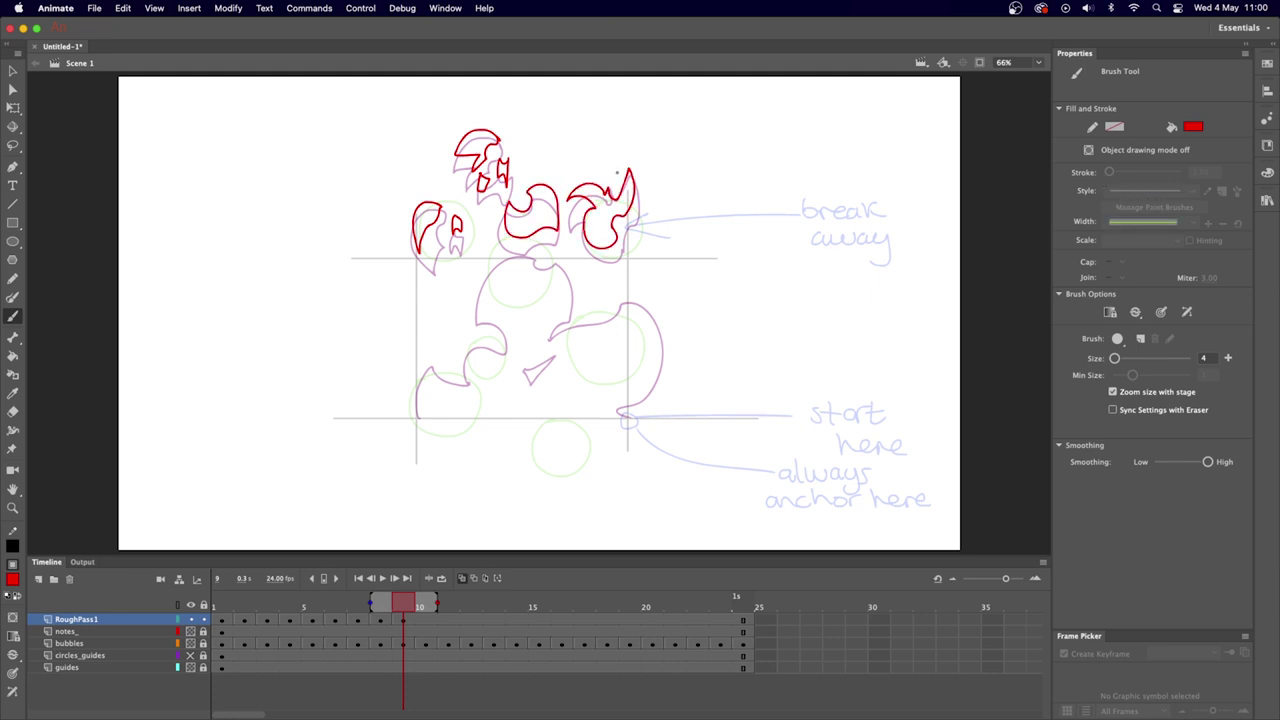
Flip through frames 6 to 9 to check the motion of the upper-middle and upper-right flames.
{"action": "key", "text": "comma"}
{"action": "key", "text": "comma"}
{"action": "key", "text": "comma"}
{"action": "key", "text": "period"}
{"action": "key", "text": "period"}
{"action": "key", "text": "period"}
{"action": "key", "text": "comma"}
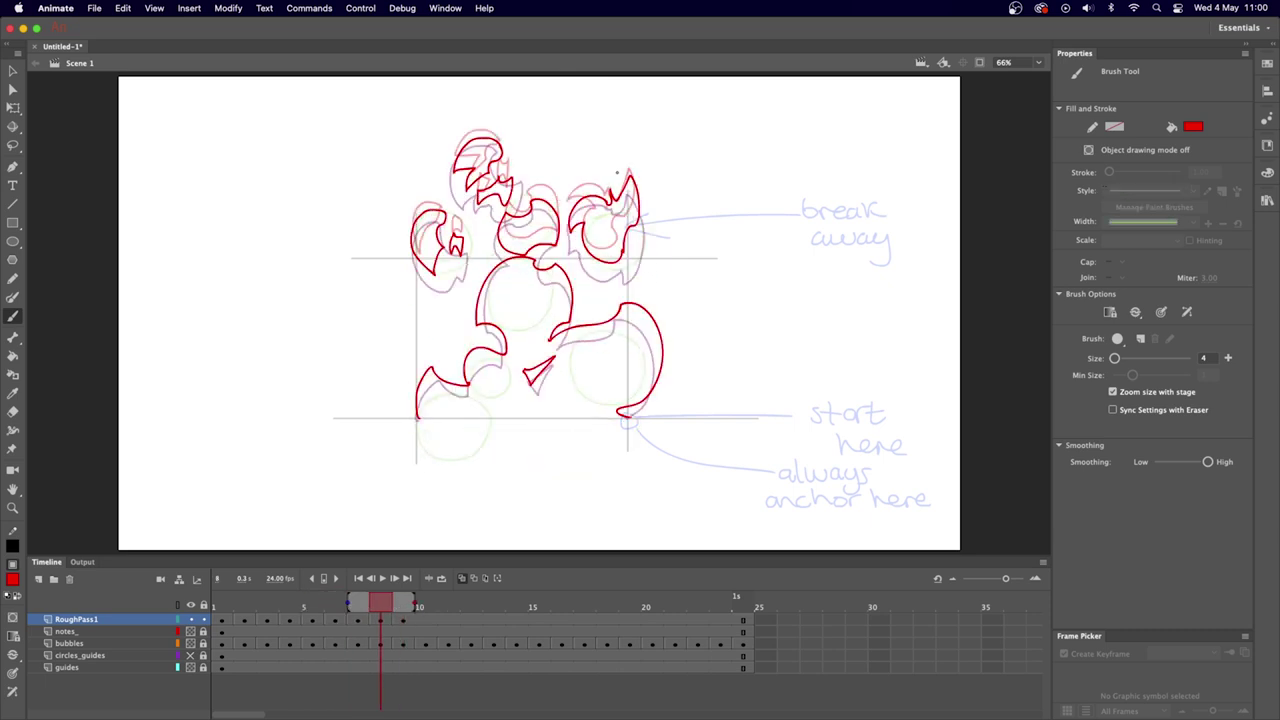
{"action": "key", "text": "period"}
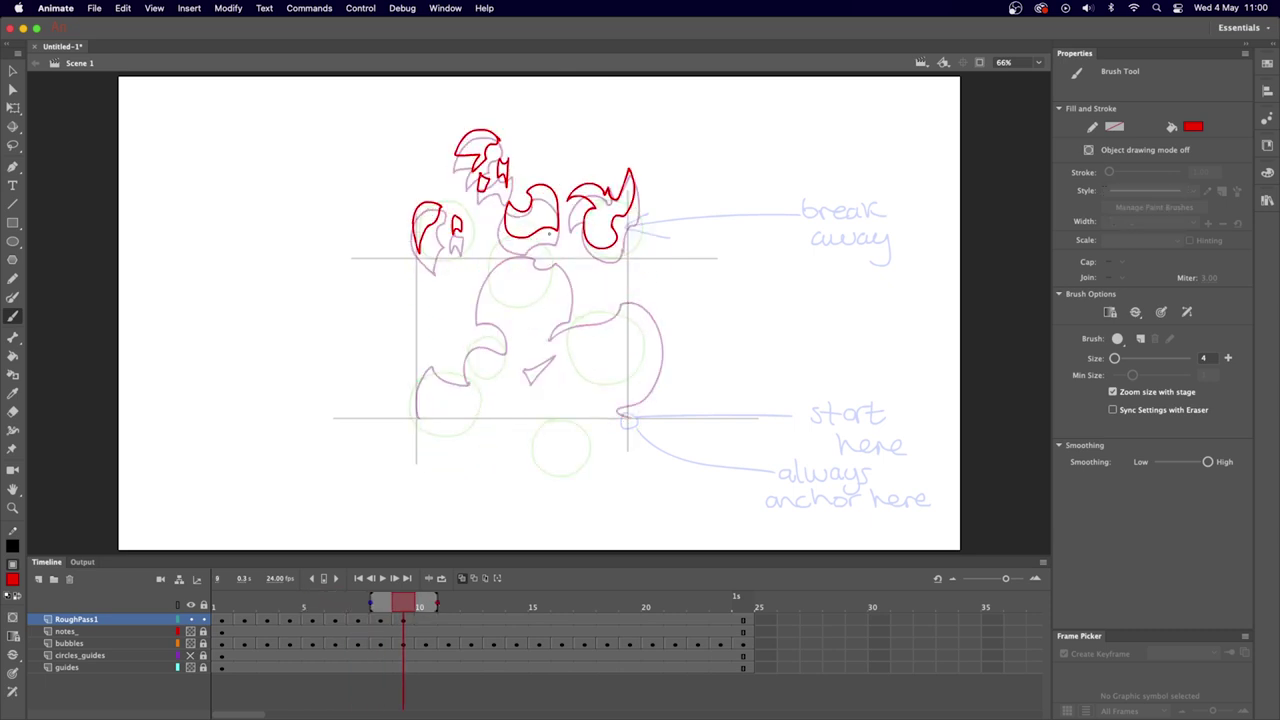
Brush frame 9's main flame outline with a thin triangular hole, and add a small rising triangular gap near the baseline in frames 8 and 9.
{"action": "mouse_move", "coordinate": [537, 248]}
{"action": "left_mouse_down"}
{"action": "mouse_move", "coordinate": [479, 284]}
{"action": "mouse_move", "coordinate": [512, 319]}
{"action": "mouse_move", "coordinate": [512, 343]}
{"action": "mouse_move", "coordinate": [461, 371]}
{"action": "mouse_move", "coordinate": [430, 355]}
{"action": "mouse_move", "coordinate": [403, 406]}
{"action": "mouse_move", "coordinate": [415, 416]}
{"action": "mouse_move", "coordinate": [560, 264]}
{"action": "mouse_move", "coordinate": [533, 299]}
{"action": "mouse_move", "coordinate": [573, 303]}
{"action": "mouse_move", "coordinate": [540, 316]}
{"action": "mouse_move", "coordinate": [560, 319]}
{"action": "mouse_move", "coordinate": [551, 330]}
{"action": "mouse_move", "coordinate": [630, 293]}
{"action": "mouse_move", "coordinate": [653, 313]}
{"action": "mouse_move", "coordinate": [658, 374]}
{"action": "mouse_move", "coordinate": [582, 413]}
{"action": "mouse_move", "coordinate": [630, 418]}
{"action": "left_mouse_up"}
{"action": "left_click_drag", "start_coordinate": [562, 352], "coordinate": [524, 378]}
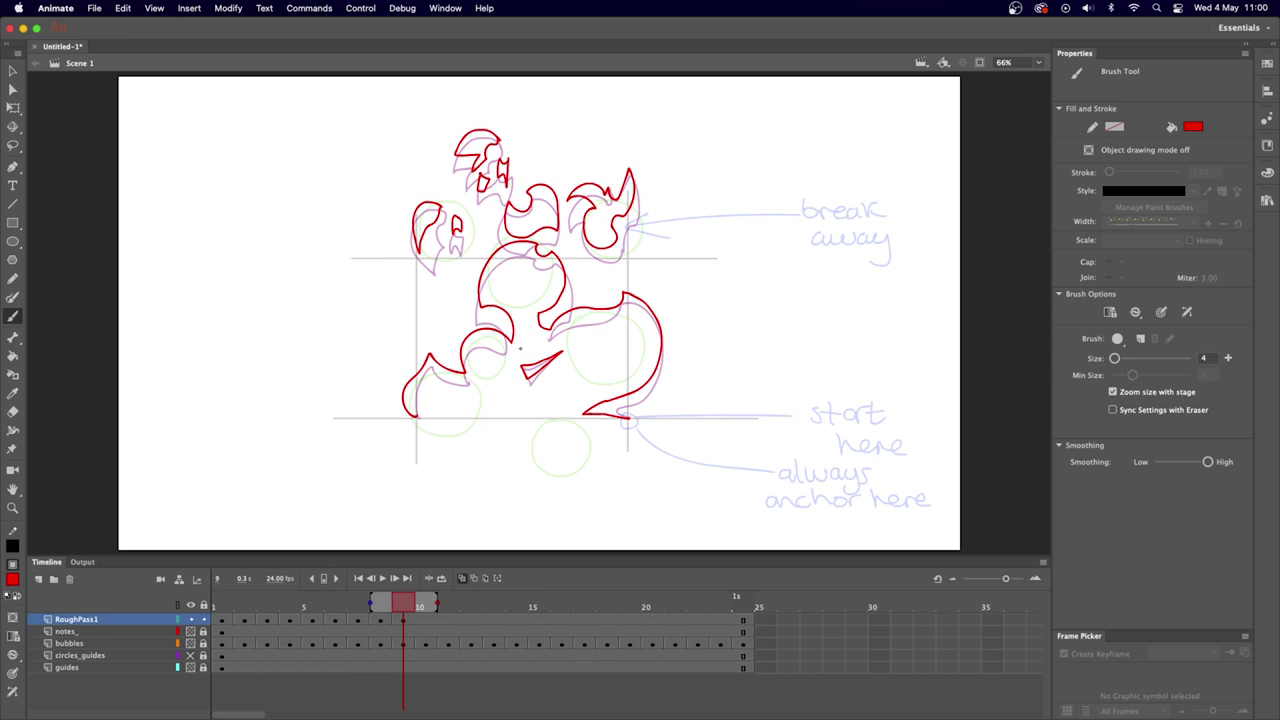
{"action": "key", "text": "comma"}
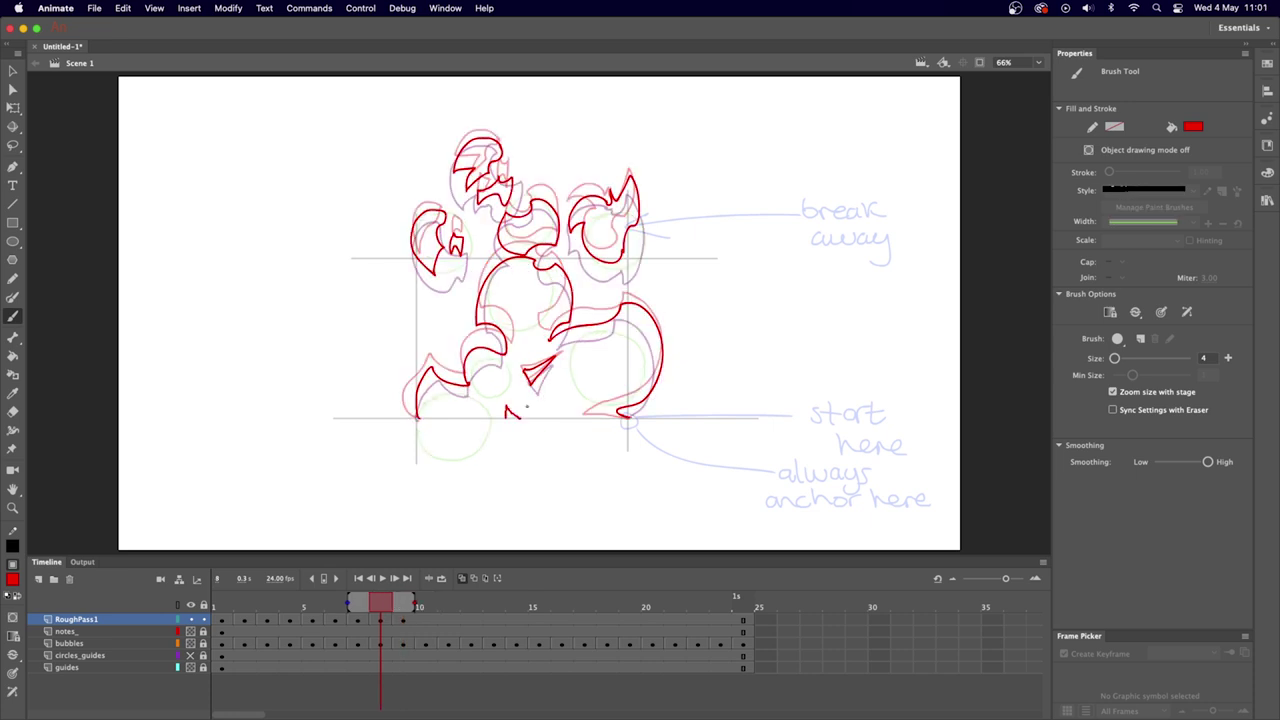
{"action": "key", "text": "period"}
{"action": "mouse_move", "coordinate": [503, 388]}
{"action": "left_mouse_down"}
{"action": "mouse_move", "coordinate": [499, 405]}
{"action": "mouse_move", "coordinate": [506, 385]}
{"action": "left_mouse_up"}
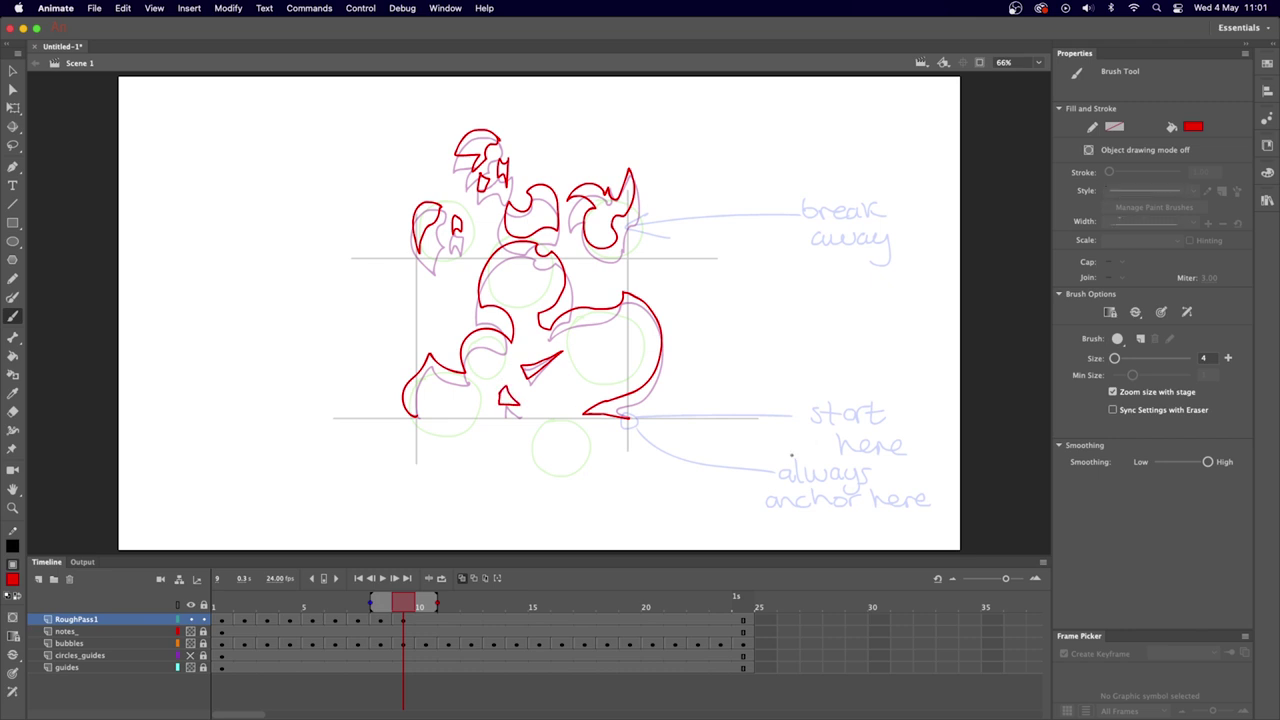
Add a keyframe at frame 10 and brush the left flame and the small loose fragments as shrinking slivers and droplets.
{"action": "key", "text": "period"}
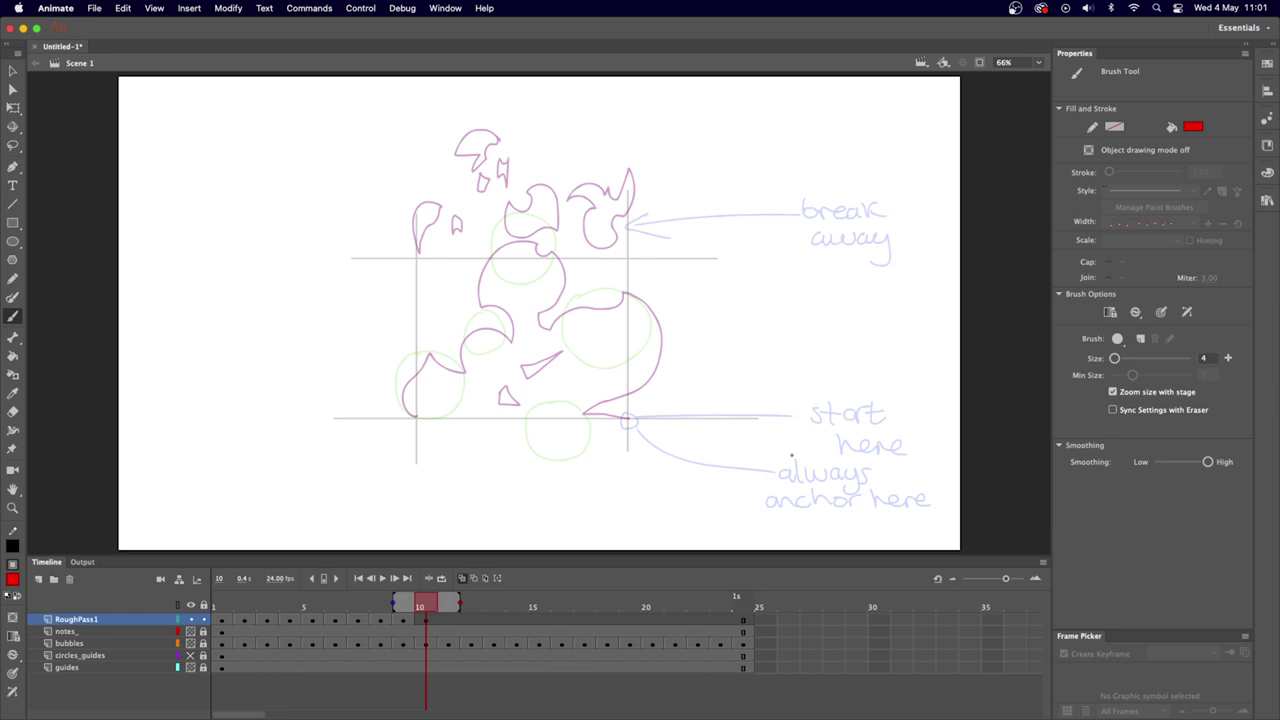
{"action": "mouse_move", "coordinate": [421, 197]}
{"action": "left_mouse_down"}
{"action": "mouse_move", "coordinate": [434, 232]}
{"action": "mouse_move", "coordinate": [430, 192]}
{"action": "mouse_move", "coordinate": [458, 220]}
{"action": "mouse_move", "coordinate": [455, 206]}
{"action": "mouse_move", "coordinate": [504, 152]}
{"action": "mouse_move", "coordinate": [509, 172]}
{"action": "left_mouse_up"}
{"action": "mouse_move", "coordinate": [474, 131]}
{"action": "left_mouse_down"}
{"action": "mouse_move", "coordinate": [468, 155]}
{"action": "mouse_move", "coordinate": [484, 150]}
{"action": "mouse_move", "coordinate": [485, 122]}
{"action": "left_mouse_up"}
{"action": "key", "text": "super+z"}
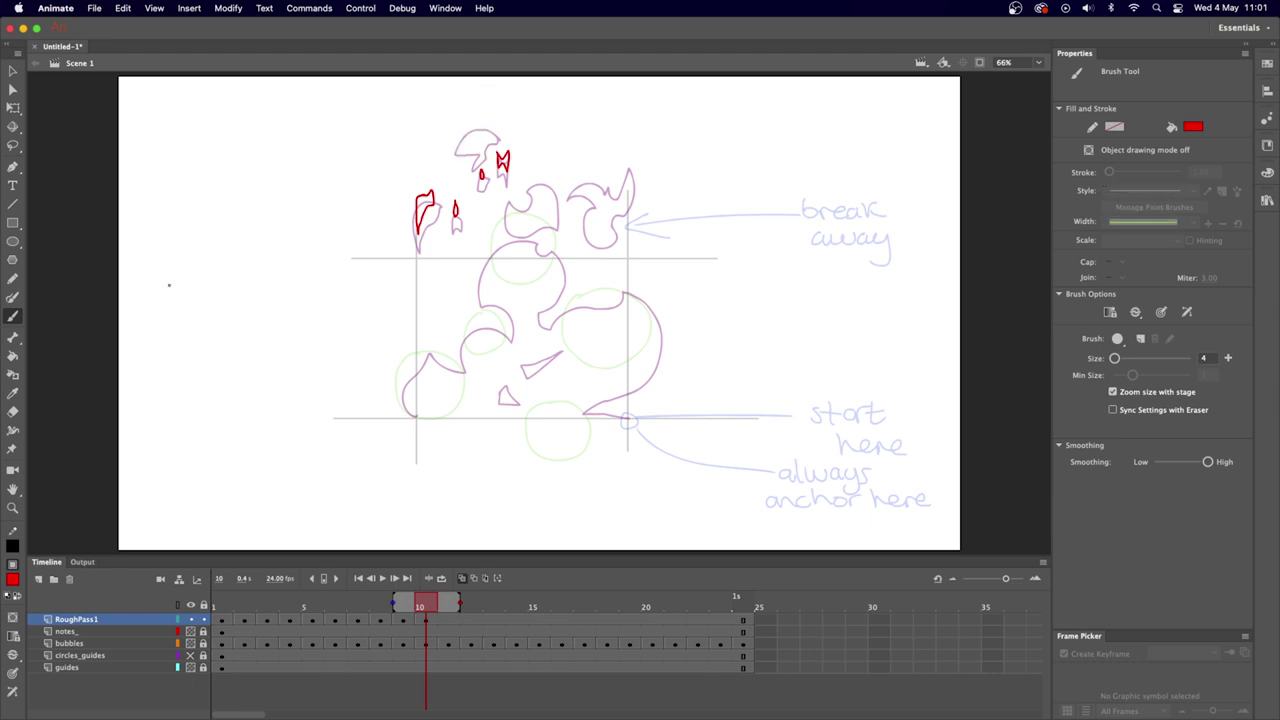
{"action": "mouse_move", "coordinate": [174, 300]}
{"action": "left_mouse_down"}
{"action": "mouse_move", "coordinate": [155, 305]}
{"action": "mouse_move", "coordinate": [219, 305]}
{"action": "mouse_move", "coordinate": [171, 300]}
{"action": "mouse_move", "coordinate": [196, 310]}
{"action": "mouse_move", "coordinate": [186, 278]}
{"action": "mouse_move", "coordinate": [212, 292]}
{"action": "mouse_move", "coordinate": [195, 250]}
{"action": "left_mouse_up"}
{"action": "mouse_move", "coordinate": [270, 328]}
{"action": "left_mouse_down"}
{"action": "mouse_move", "coordinate": [273, 288]}
{"action": "mouse_move", "coordinate": [289, 278]}
{"action": "mouse_move", "coordinate": [296, 307]}
{"action": "mouse_move", "coordinate": [270, 328]}
{"action": "left_mouse_up"}
{"action": "mouse_move", "coordinate": [325, 292]}
{"action": "left_mouse_down"}
{"action": "mouse_move", "coordinate": [336, 266]}
{"action": "mouse_move", "coordinate": [325, 290]}
{"action": "left_mouse_up"}
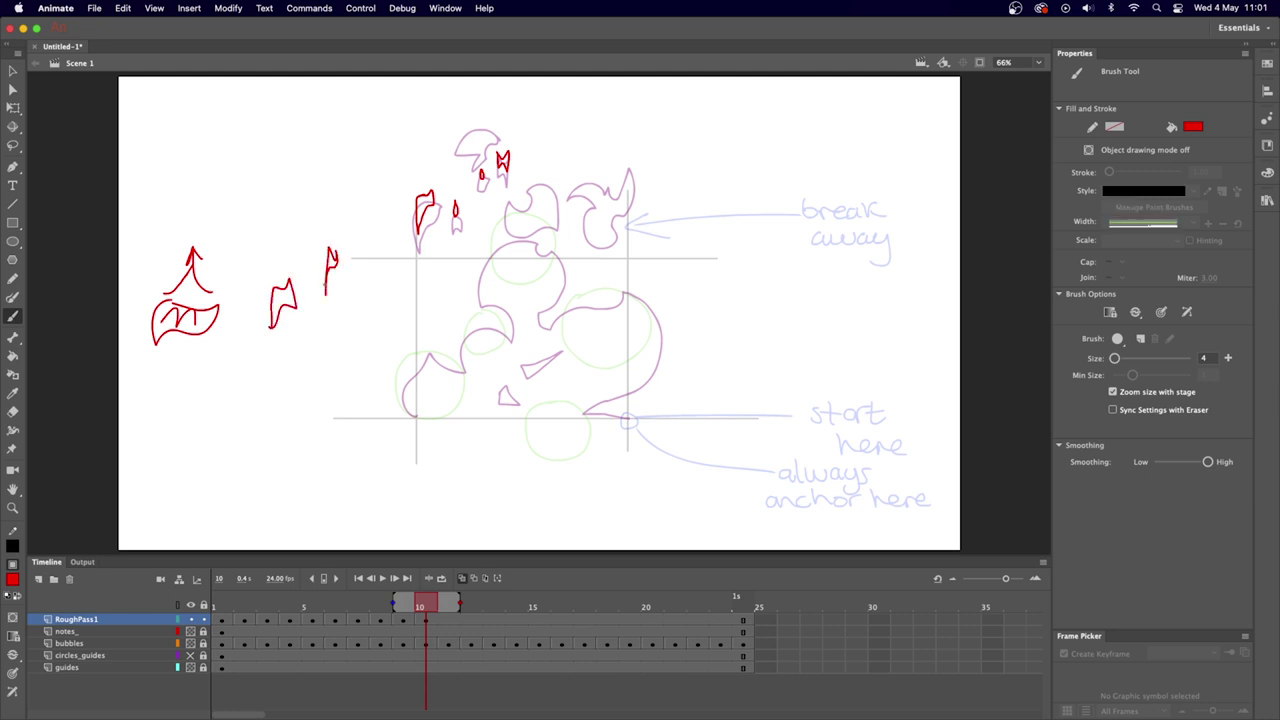
{"action": "mouse_move", "coordinate": [162, 477]}
{"action": "left_mouse_down"}
{"action": "mouse_move", "coordinate": [207, 397]}
{"action": "mouse_move", "coordinate": [272, 474]}
{"action": "left_mouse_up"}
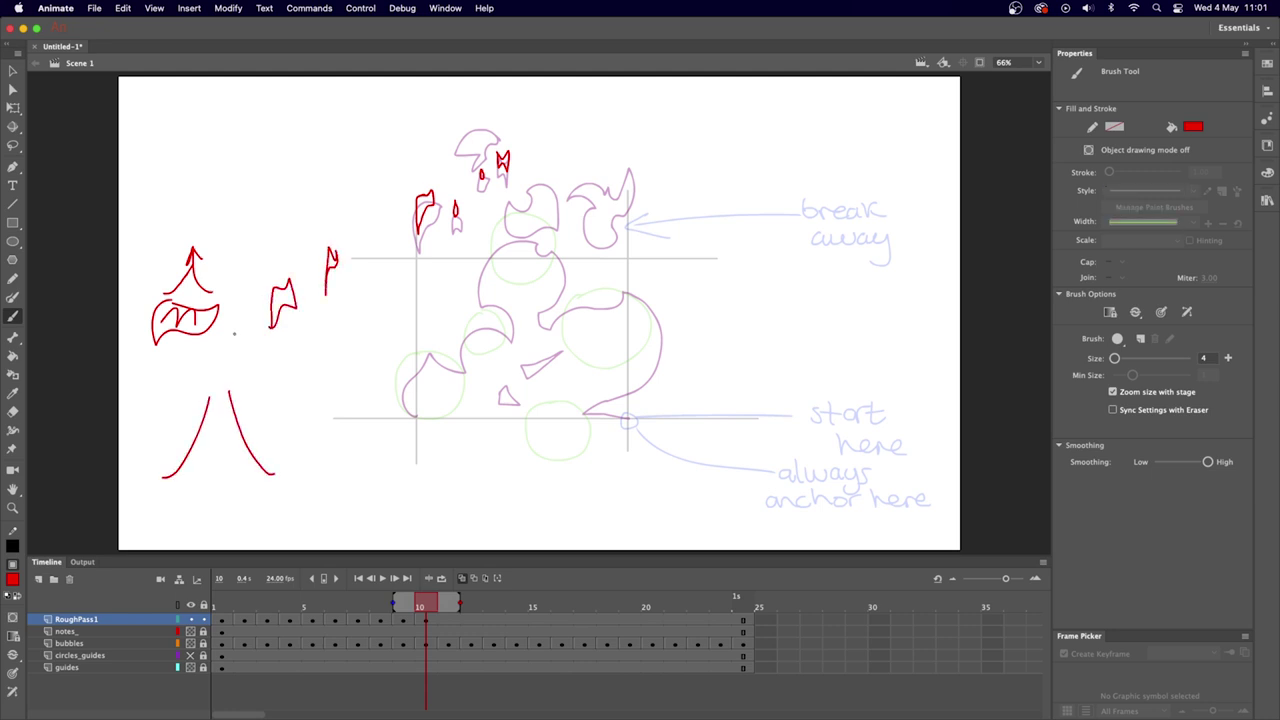
{"action": "left_click_drag", "start_coordinate": [199, 408], "coordinate": [241, 400]}
{"action": "key", "text": "l"}
{"action": "mouse_move", "coordinate": [232, 212]}
{"action": "left_mouse_down"}
{"action": "mouse_move", "coordinate": [188, 514]}
{"action": "mouse_move", "coordinate": [363, 252]}
{"action": "mouse_move", "coordinate": [330, 190]}
{"action": "left_mouse_up"}
{"action": "key", "text": "Delete"}
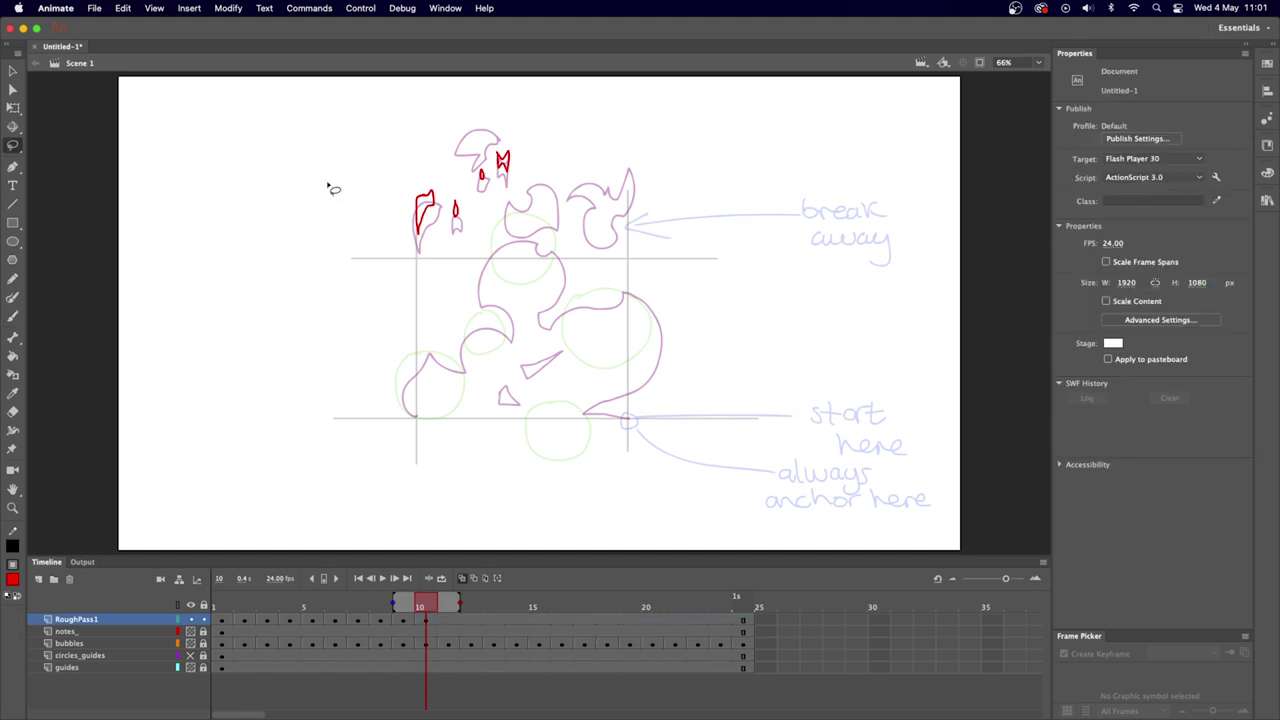
Brush frame 10's top flame as a small pointed scrap with a droplet below, and the upper-right flame as a thin horned shape.
{"action": "key", "text": "b"}
{"action": "mouse_move", "coordinate": [476, 118]}
{"action": "left_mouse_down"}
{"action": "mouse_move", "coordinate": [462, 150]}
{"action": "mouse_move", "coordinate": [490, 122]}
{"action": "left_mouse_up"}
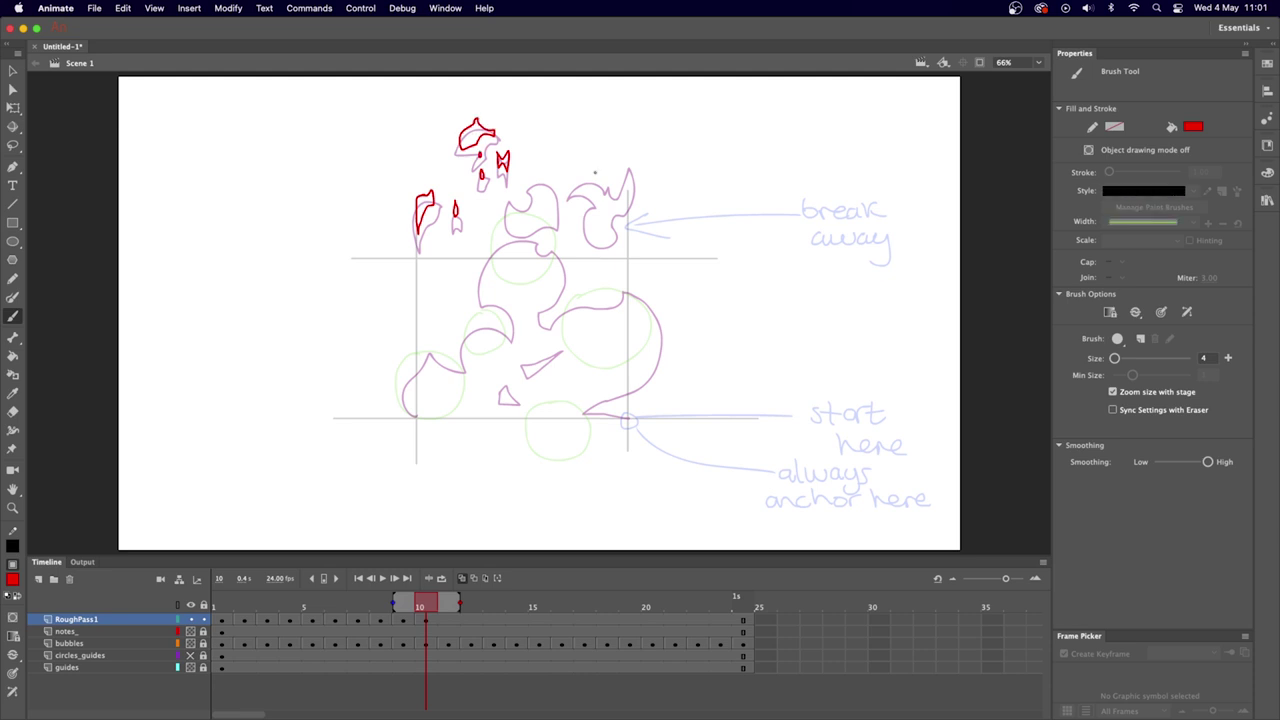
{"action": "mouse_move", "coordinate": [576, 186]}
{"action": "left_mouse_down"}
{"action": "mouse_move", "coordinate": [609, 188]}
{"action": "mouse_move", "coordinate": [625, 152]}
{"action": "mouse_move", "coordinate": [630, 198]}
{"action": "mouse_move", "coordinate": [608, 237]}
{"action": "mouse_move", "coordinate": [587, 230]}
{"action": "mouse_move", "coordinate": [576, 182]}
{"action": "left_mouse_up"}
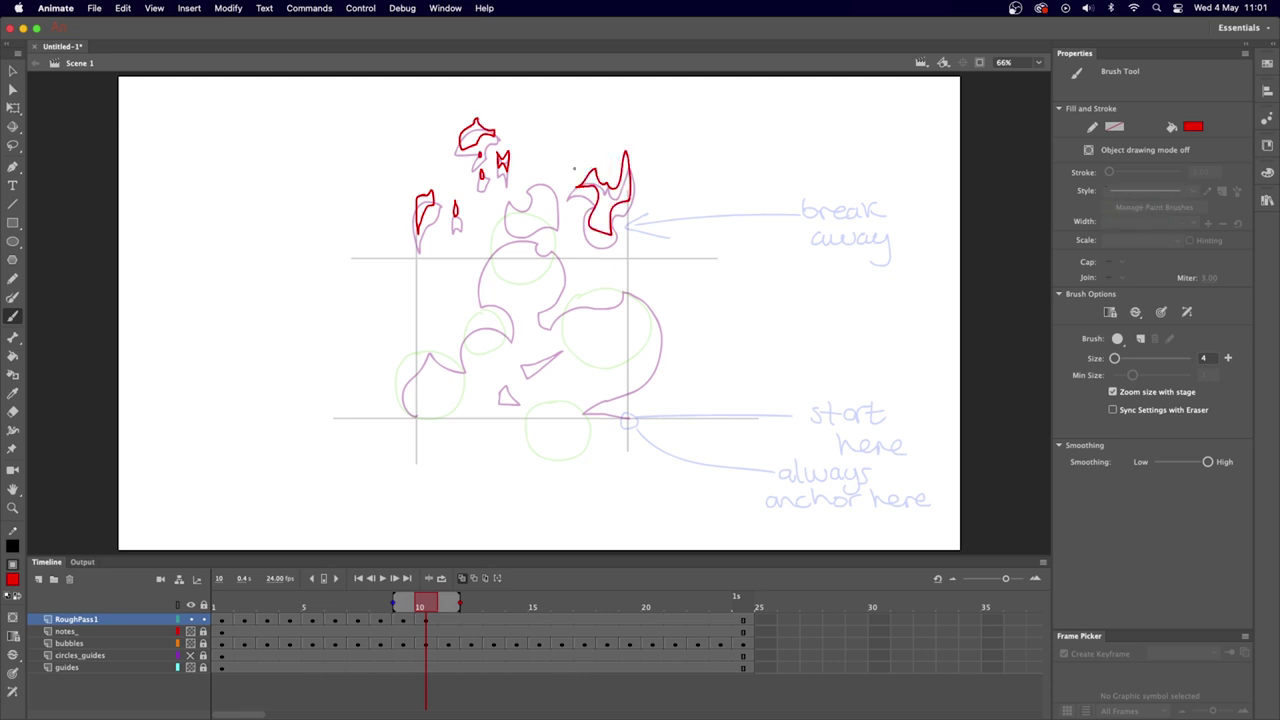
Flip back and forth through the frames around frame 10 to examine how the breakaway flames dissipate.
{"action": "key", "text": "comma"}
{"action": "key", "text": "comma"}
{"action": "key", "text": "comma"}
{"action": "key", "text": "comma"}
{"action": "key", "text": "period"}
{"action": "key", "text": "period"}
{"action": "key", "text": "period"}
{"action": "key", "text": "period"}
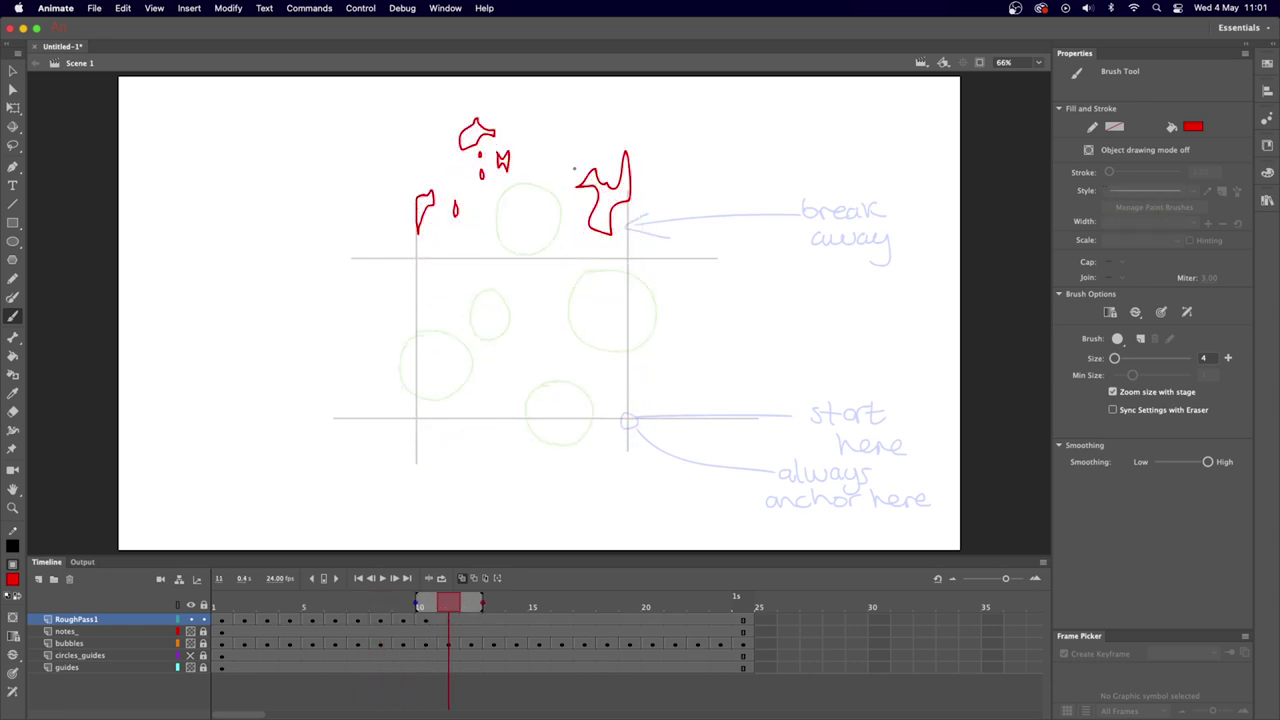
{"action": "key", "text": "comma"}
{"action": "key", "text": "comma"}
{"action": "key", "text": "period"}
{"action": "key", "text": "period"}
Brush frame 10's upper-middle flame as a hollowed crescent with a tall tip and compare it with the preceding drawings.
{"action": "mouse_move", "coordinate": [528, 186]}
{"action": "left_mouse_down"}
{"action": "mouse_move", "coordinate": [557, 218]}
{"action": "mouse_move", "coordinate": [506, 192]}
{"action": "left_mouse_up"}
{"action": "key", "text": "comma"}
{"action": "key", "text": "comma"}
{"action": "key", "text": "period"}
{"action": "key", "text": "period"}
{"action": "key", "text": "comma"}
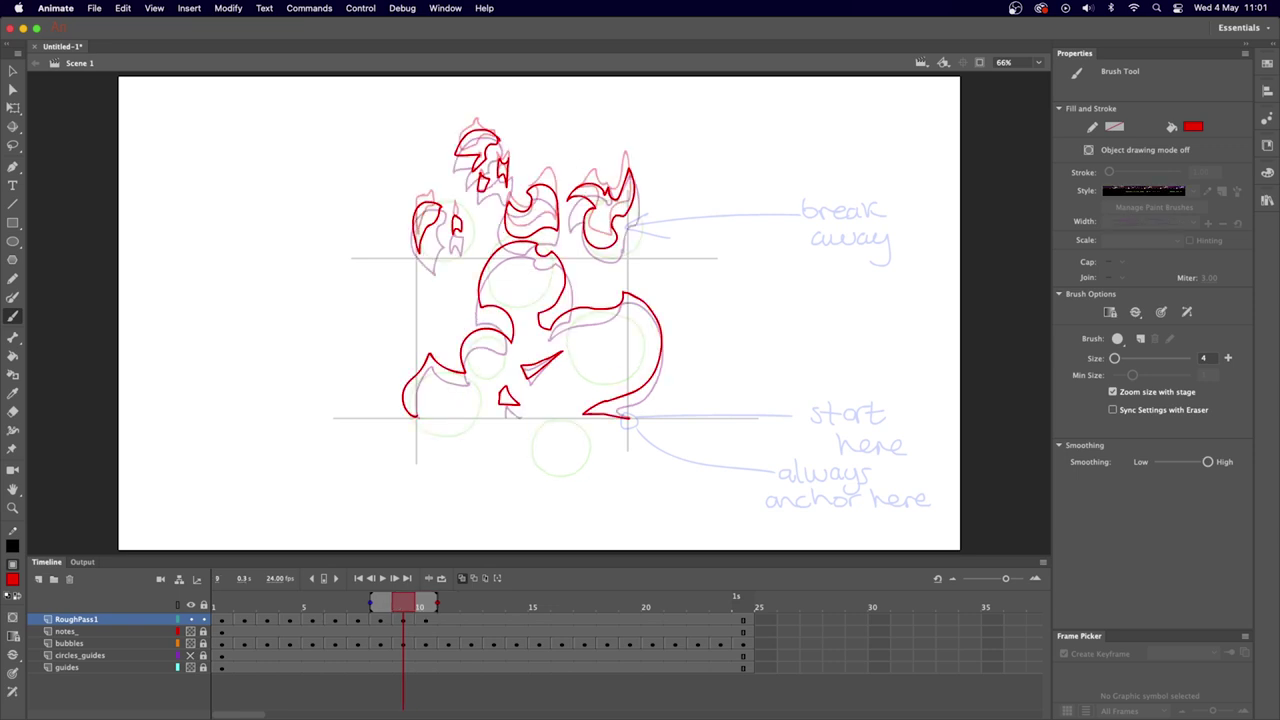
{"action": "mouse_move", "coordinate": [517, 255]}
{"action": "left_mouse_down"}
{"action": "mouse_move", "coordinate": [539, 280]}
{"action": "mouse_move", "coordinate": [516, 256]}
{"action": "left_mouse_up"}
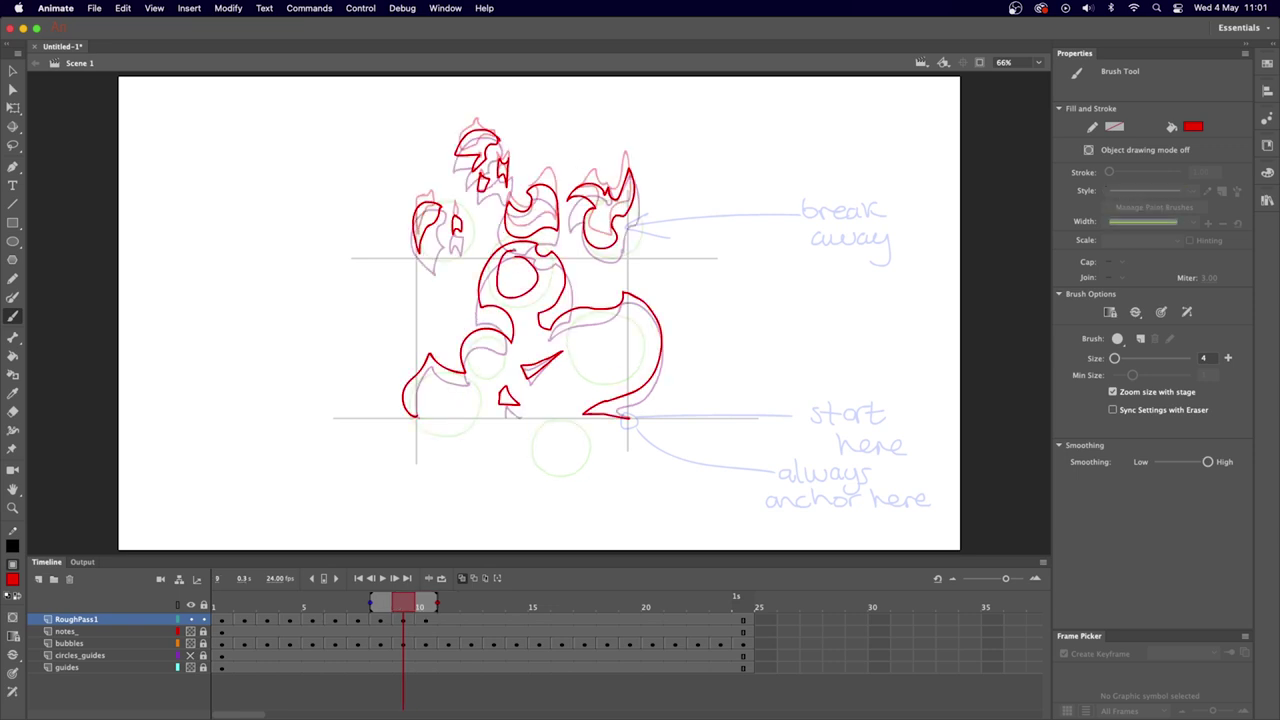
{"action": "key", "text": "period"}
{"action": "key", "text": "comma"}
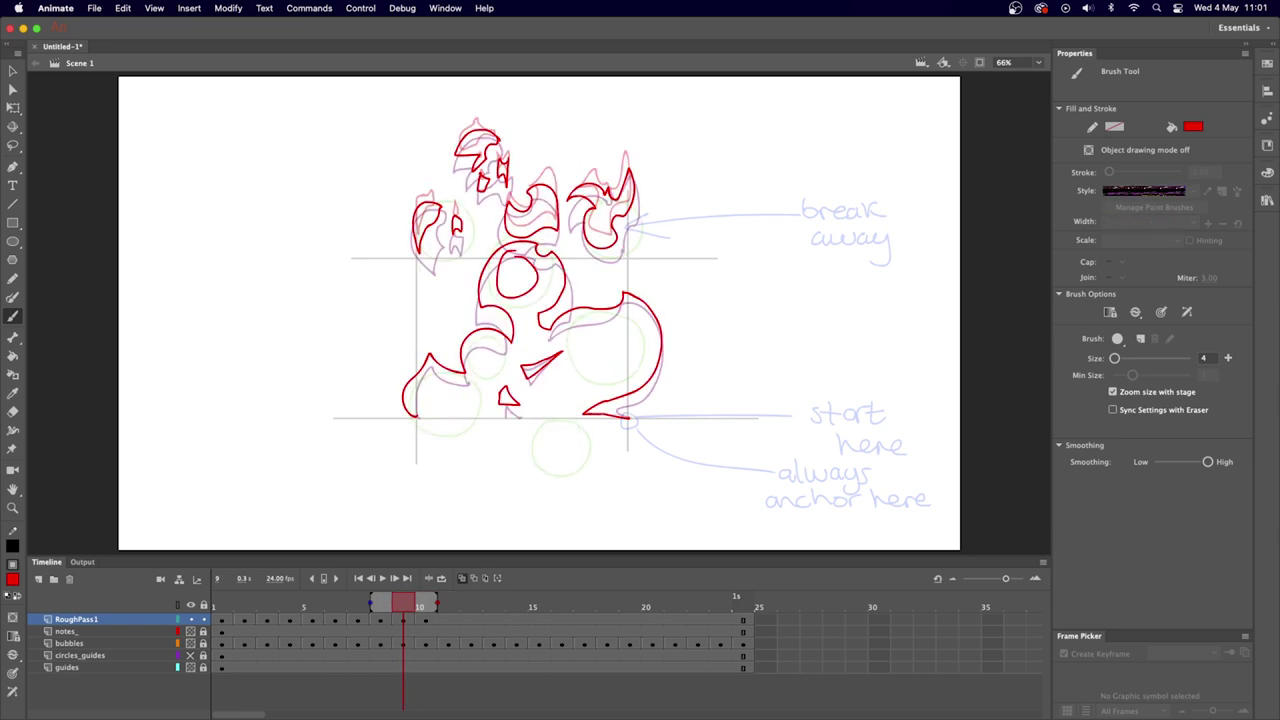
{"action": "key", "text": "period"}
{"action": "mouse_move", "coordinate": [513, 213]}
{"action": "left_mouse_down"}
{"action": "mouse_move", "coordinate": [556, 242]}
{"action": "mouse_move", "coordinate": [524, 212]}
{"action": "left_mouse_up"}
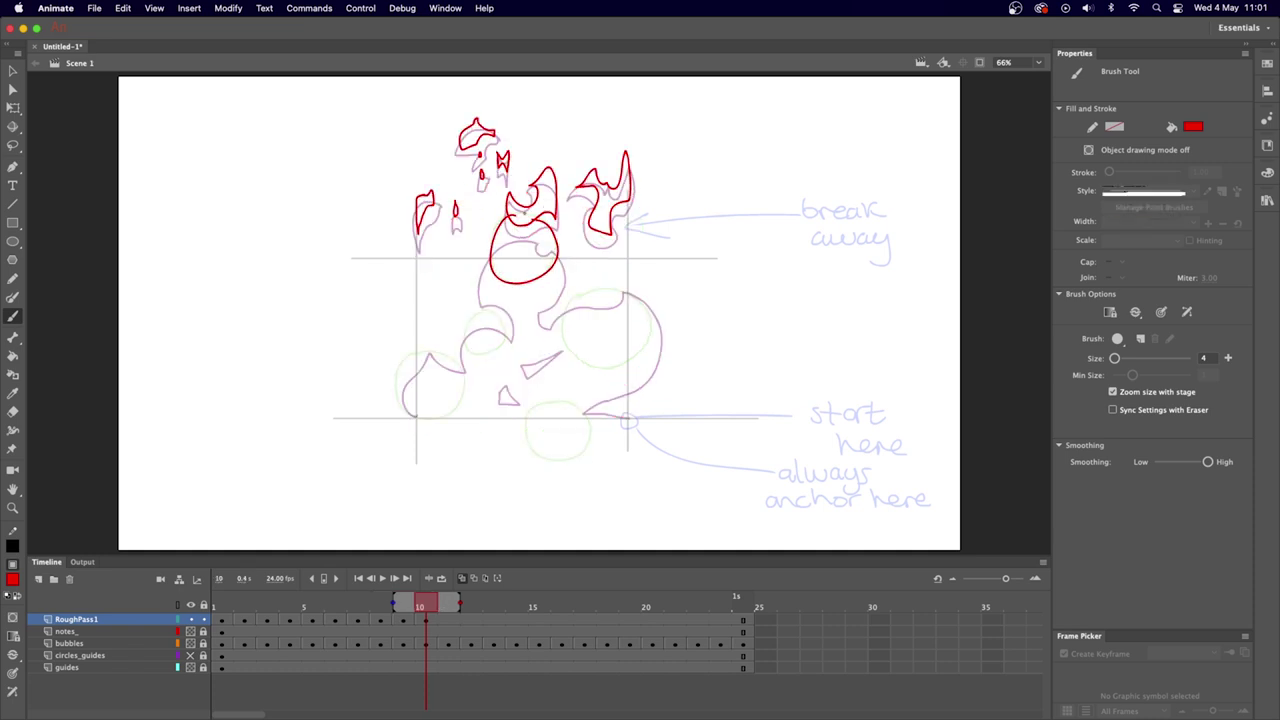
{"action": "key", "text": "super+z"}
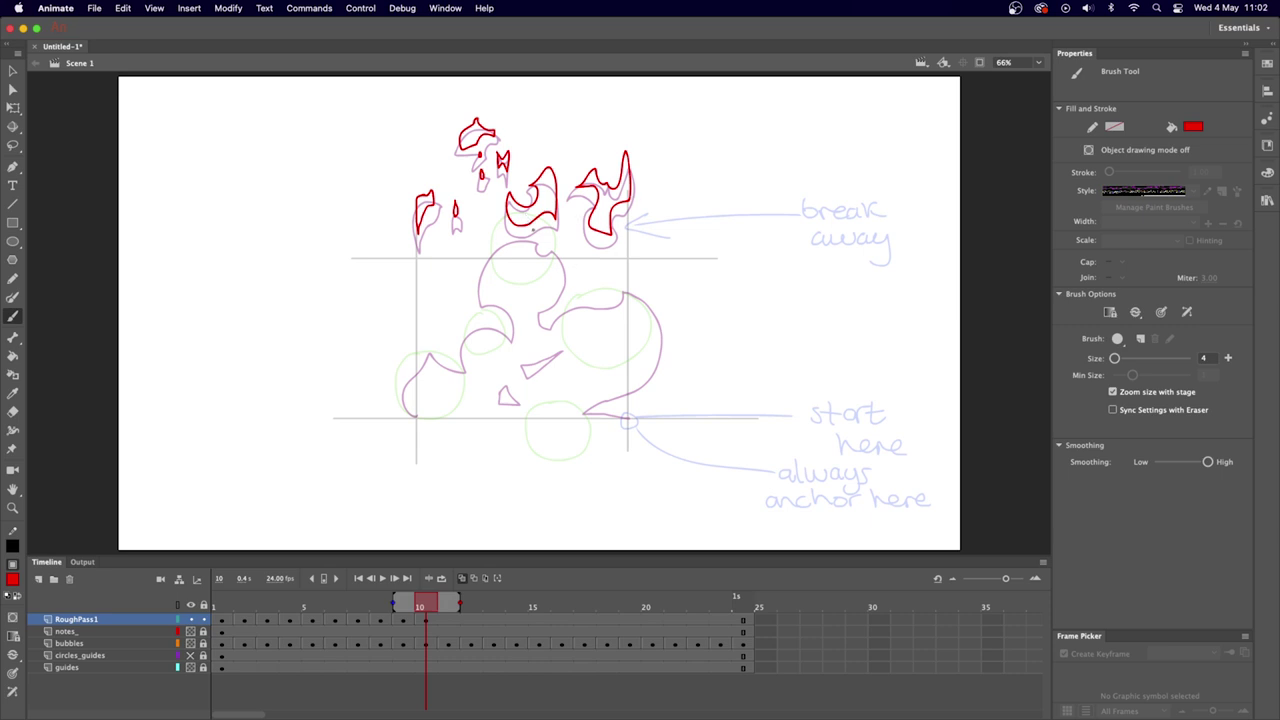
{"action": "mouse_move", "coordinate": [534, 242]}
{"action": "left_mouse_down"}
{"action": "mouse_move", "coordinate": [493, 249]}
{"action": "mouse_move", "coordinate": [481, 306]}
{"action": "left_mouse_up"}
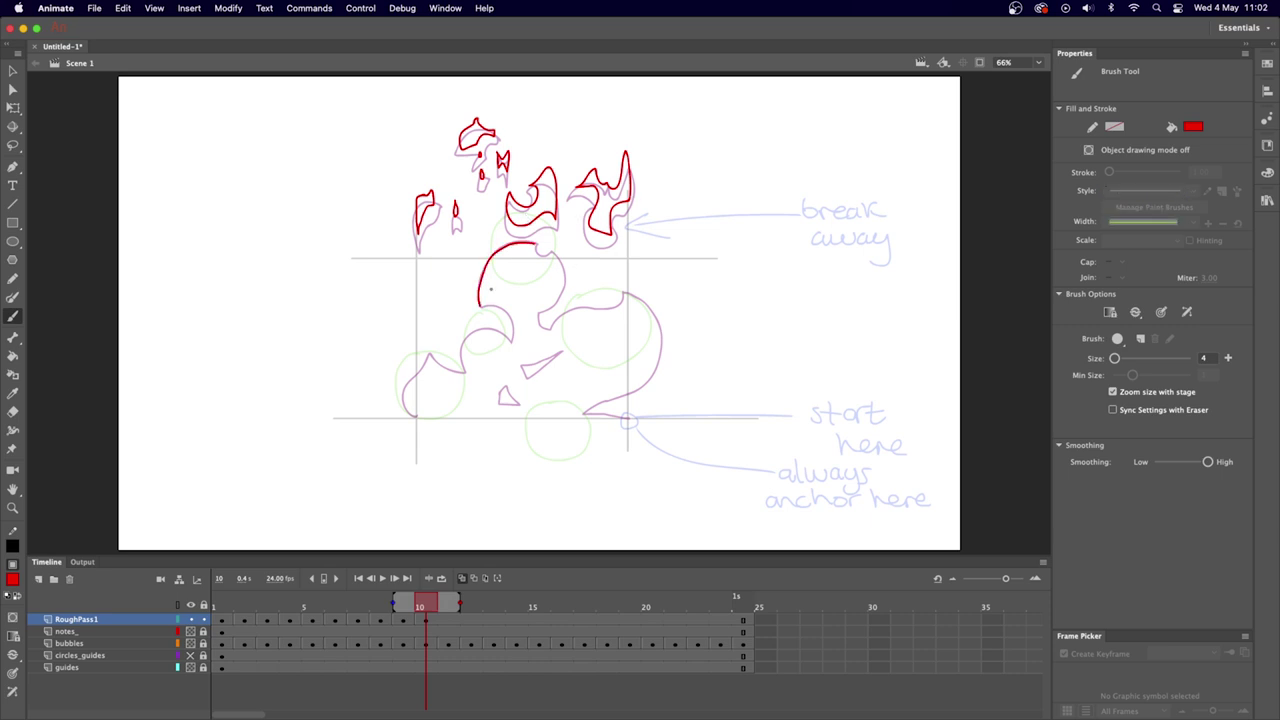
{"action": "key", "text": "super+z"}
{"action": "left_click_drag", "start_coordinate": [548, 222], "coordinate": [490, 282]}
{"action": "key", "text": "super+z"}
Brush frame 10's main flame outline to both base anchors, reshaping its lower-right curve, and add one long jagged hole in the middle.
{"action": "mouse_move", "coordinate": [526, 234]}
{"action": "left_mouse_down"}
{"action": "mouse_move", "coordinate": [481, 294]}
{"action": "mouse_move", "coordinate": [512, 302]}
{"action": "left_mouse_up"}
{"action": "mouse_move", "coordinate": [522, 242]}
{"action": "left_mouse_down"}
{"action": "mouse_move", "coordinate": [558, 240]}
{"action": "mouse_move", "coordinate": [545, 302]}
{"action": "mouse_move", "coordinate": [630, 272]}
{"action": "mouse_move", "coordinate": [614, 376]}
{"action": "mouse_move", "coordinate": [582, 374]}
{"action": "left_mouse_up"}
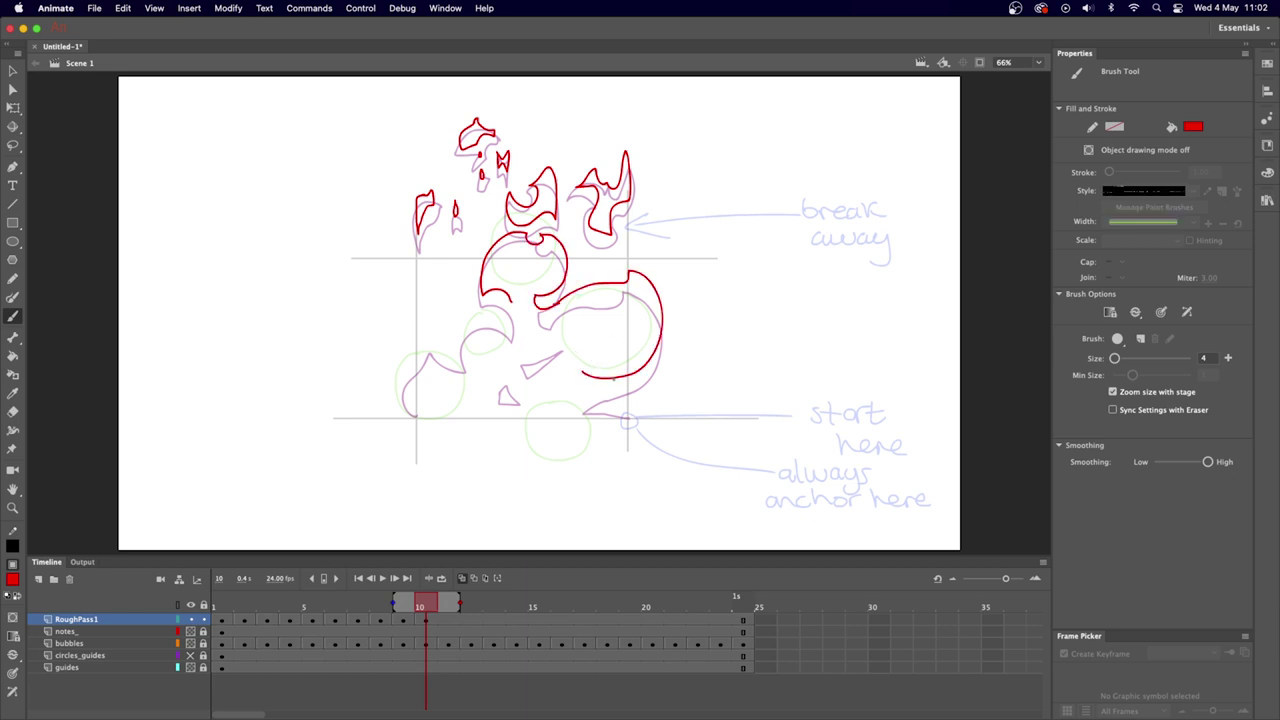
{"action": "key", "text": "super+z"}
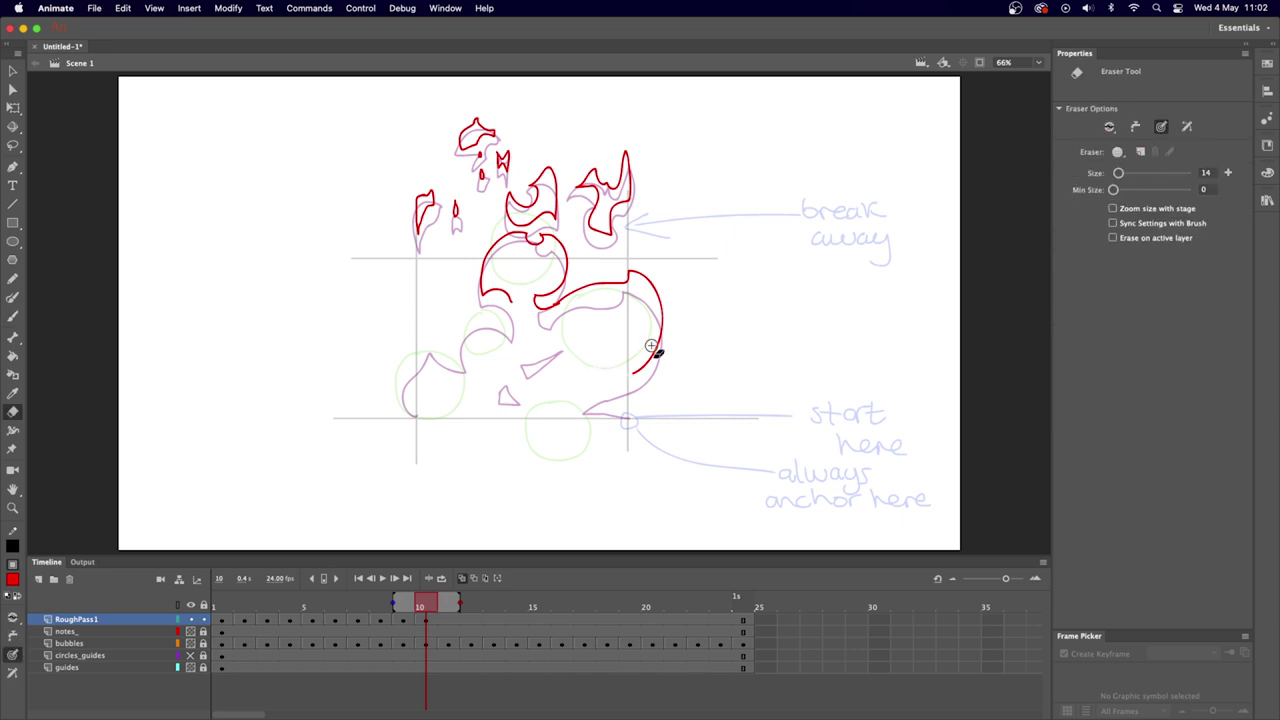
{"action": "mouse_move", "coordinate": [632, 372]}
{"action": "left_mouse_down"}
{"action": "mouse_move", "coordinate": [600, 386]}
{"action": "mouse_move", "coordinate": [590, 410]}
{"action": "mouse_move", "coordinate": [628, 418]}
{"action": "left_mouse_up"}
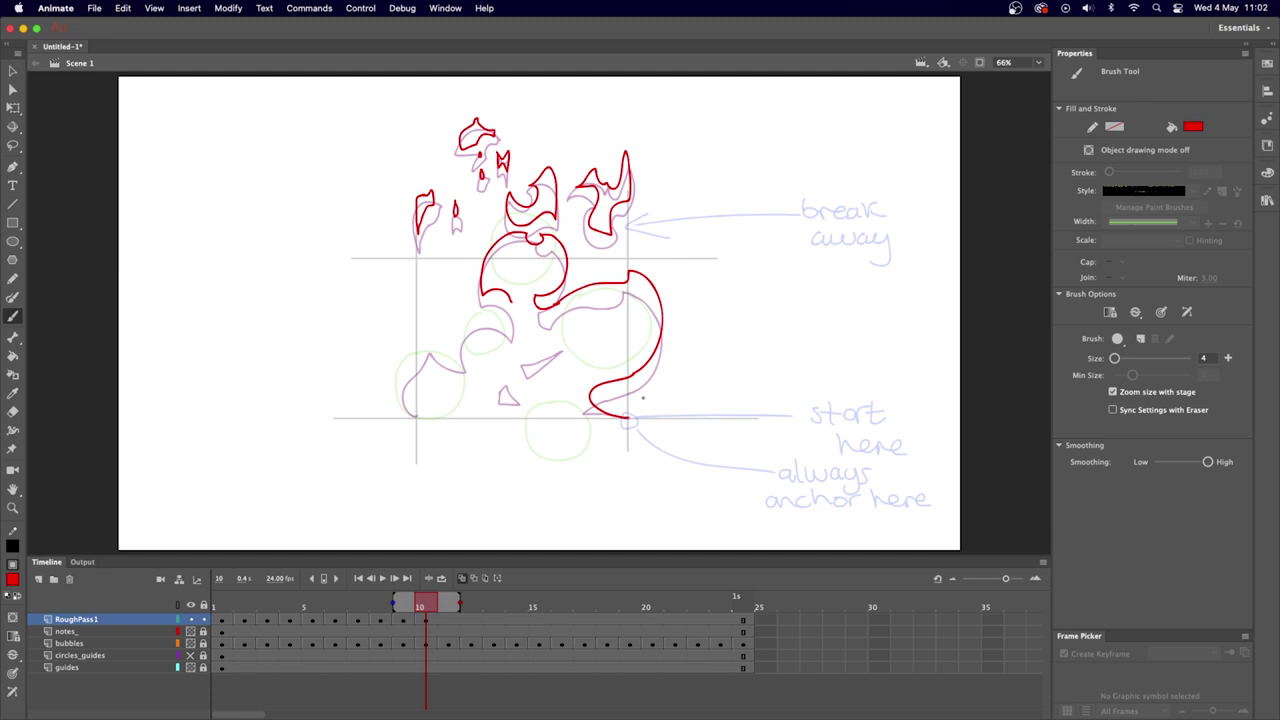
{"action": "mouse_move", "coordinate": [508, 300]}
{"action": "left_mouse_down"}
{"action": "mouse_move", "coordinate": [460, 318]}
{"action": "mouse_move", "coordinate": [456, 350]}
{"action": "mouse_move", "coordinate": [412, 333]}
{"action": "mouse_move", "coordinate": [390, 395]}
{"action": "mouse_move", "coordinate": [420, 420]}
{"action": "left_mouse_up"}
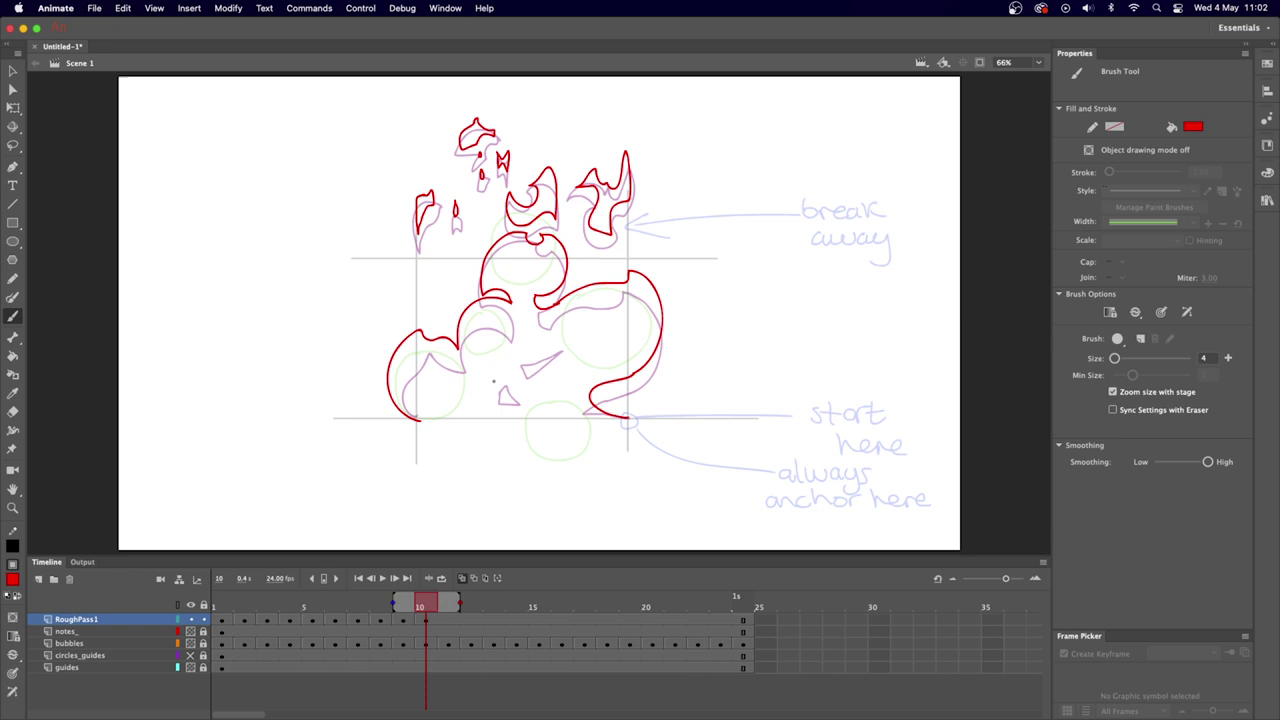
{"action": "mouse_move", "coordinate": [493, 381]}
{"action": "left_mouse_down"}
{"action": "mouse_move", "coordinate": [508, 356]}
{"action": "mouse_move", "coordinate": [563, 343]}
{"action": "mouse_move", "coordinate": [490, 384]}
{"action": "left_mouse_up"}
Flip back and forth through frames 7 to 11 to examine the movement of the main flame outline and its holes.
{"action": "key", "text": "comma"}
{"action": "key", "text": "comma"}
{"action": "key", "text": "comma"}
{"action": "key", "text": "period"}
{"action": "key", "text": "period"}
{"action": "key", "text": "period"}
{"action": "key", "text": "period"}
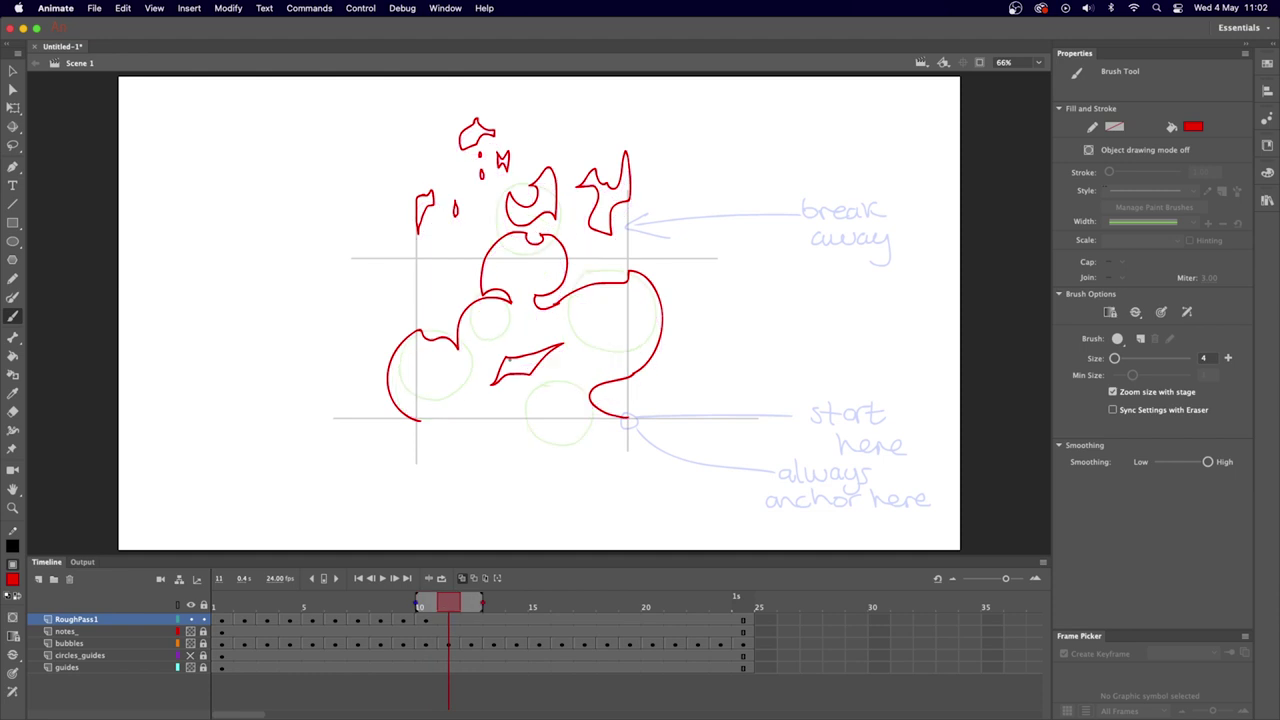
{"action": "key", "text": "comma"}
{"action": "key", "text": "period"}
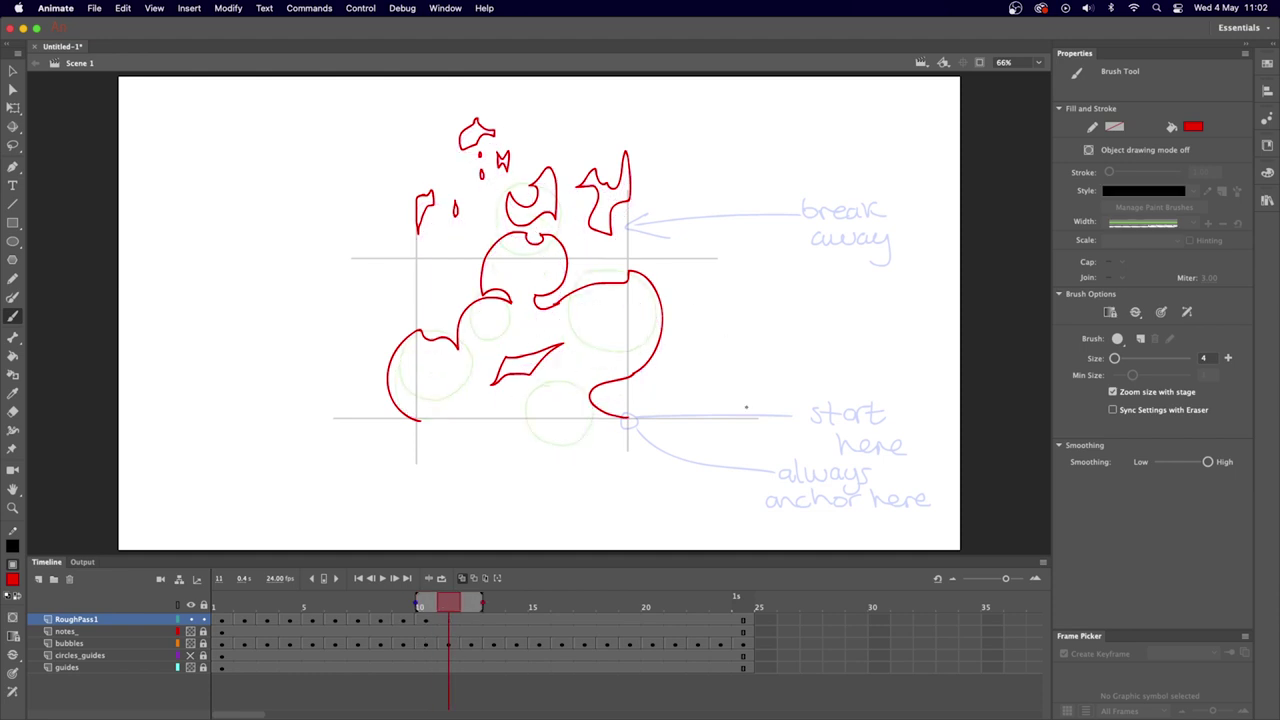
{"action": "key", "text": "comma"}
{"action": "key", "text": "comma"}
{"action": "key", "text": "comma"}
{"action": "key", "text": "period"}
{"action": "key", "text": "period"}
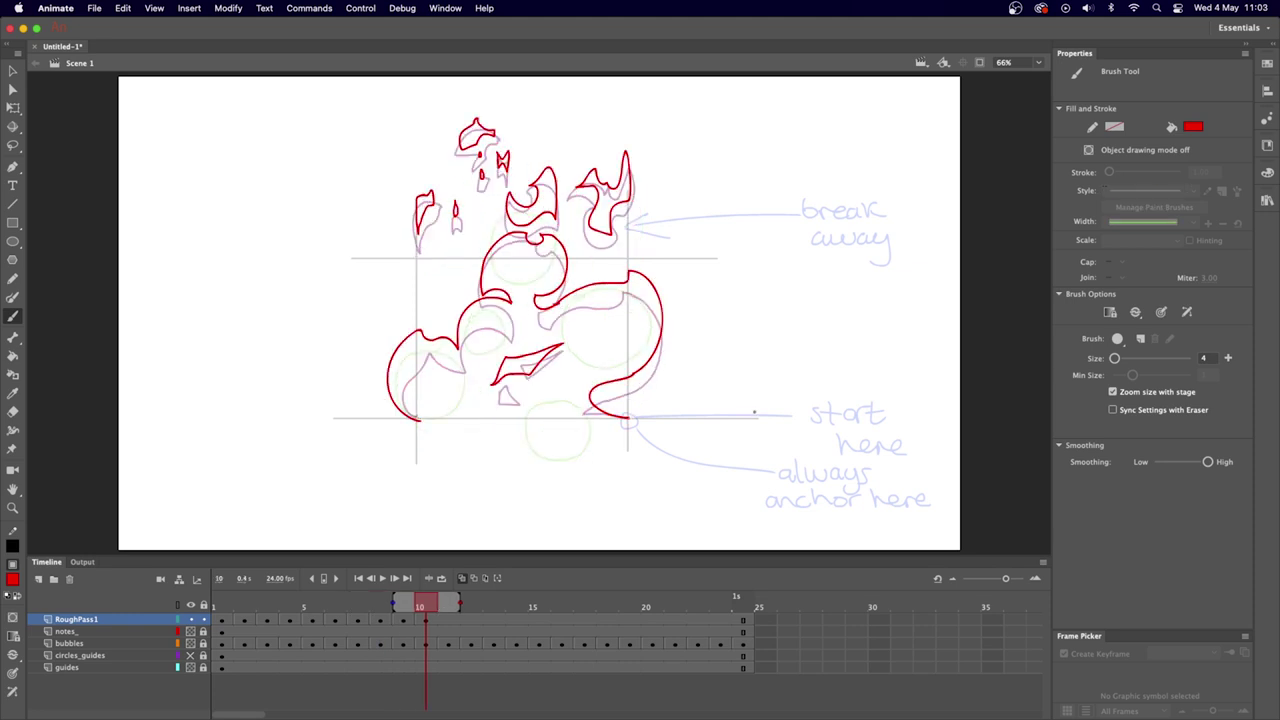
Add a keyframe at frame 11, brush the left and top flames as tiny remaining fragments, and compare them with frame 10.
{"action": "key", "text": "period"}
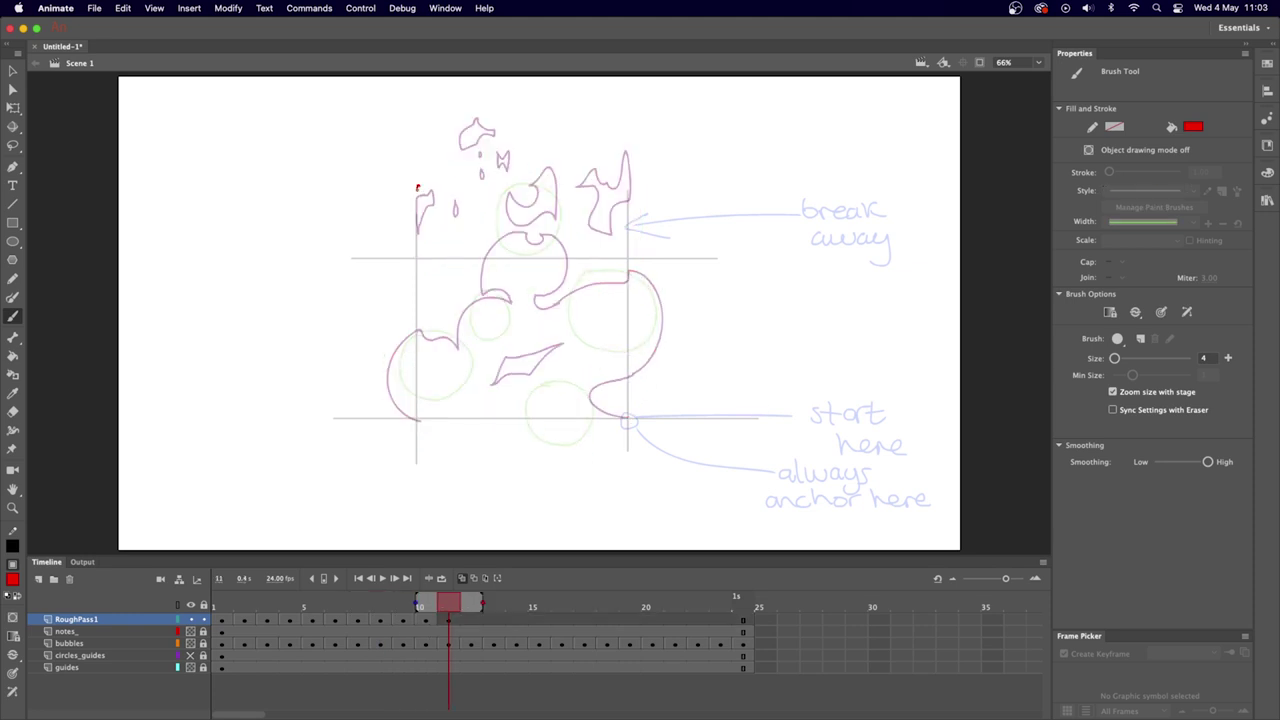
{"action": "mouse_move", "coordinate": [418, 188]}
{"action": "left_mouse_down"}
{"action": "mouse_move", "coordinate": [420, 208]}
{"action": "mouse_move", "coordinate": [431, 181]}
{"action": "mouse_move", "coordinate": [455, 212]}
{"action": "left_mouse_up"}
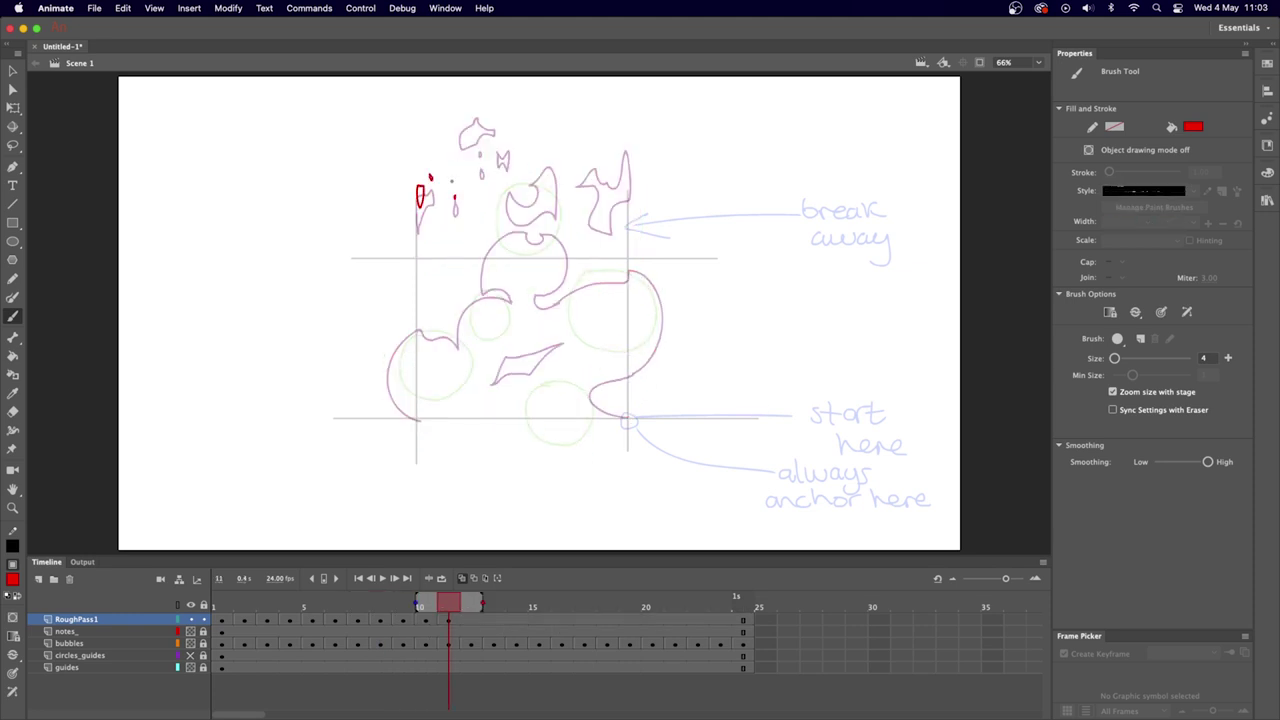
{"action": "mouse_move", "coordinate": [476, 113]}
{"action": "left_mouse_down"}
{"action": "mouse_move", "coordinate": [462, 126]}
{"action": "mouse_move", "coordinate": [488, 131]}
{"action": "mouse_move", "coordinate": [478, 117]}
{"action": "mouse_move", "coordinate": [496, 154]}
{"action": "mouse_move", "coordinate": [510, 146]}
{"action": "left_mouse_up"}
{"action": "key", "text": "comma"}
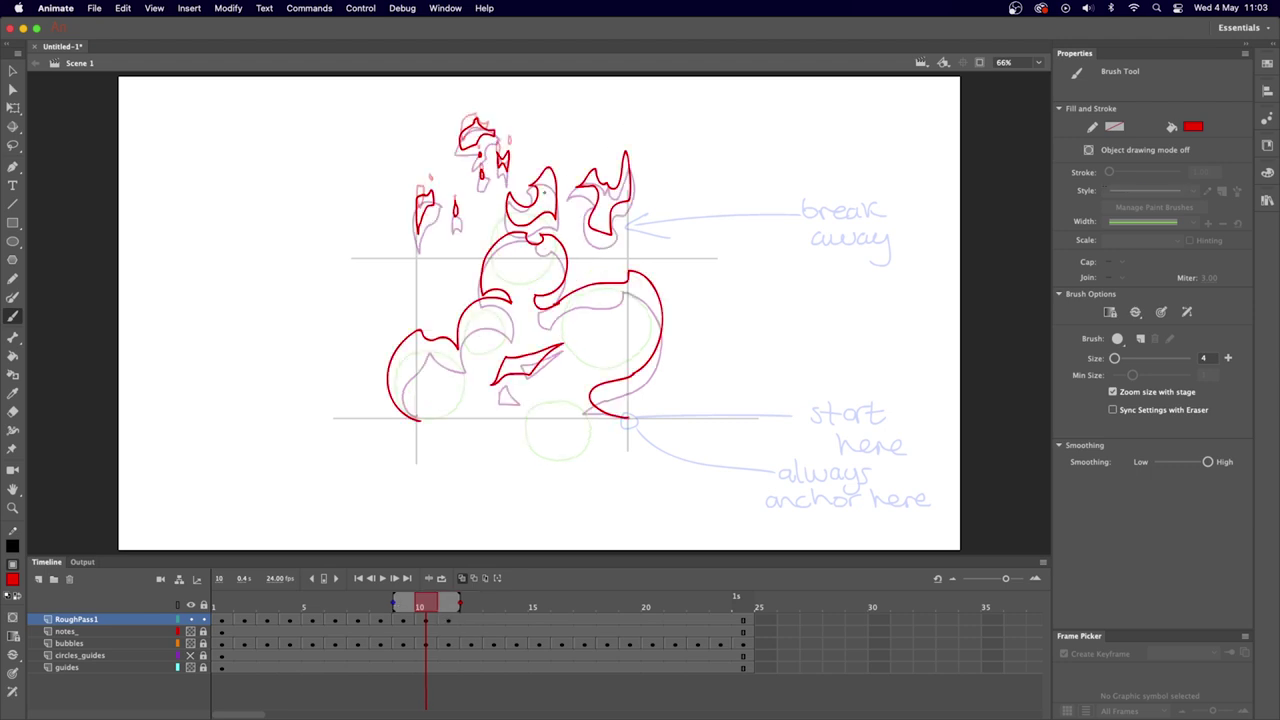
Brush frame 11's upper-middle flame as separate fragments, a tall hooked piece and smaller bits beside it, checking them against frame 10.
{"action": "key", "text": "period"}
{"action": "key", "text": "comma"}
{"action": "key", "text": "period"}
{"action": "key", "text": "comma"}
{"action": "key", "text": "period"}
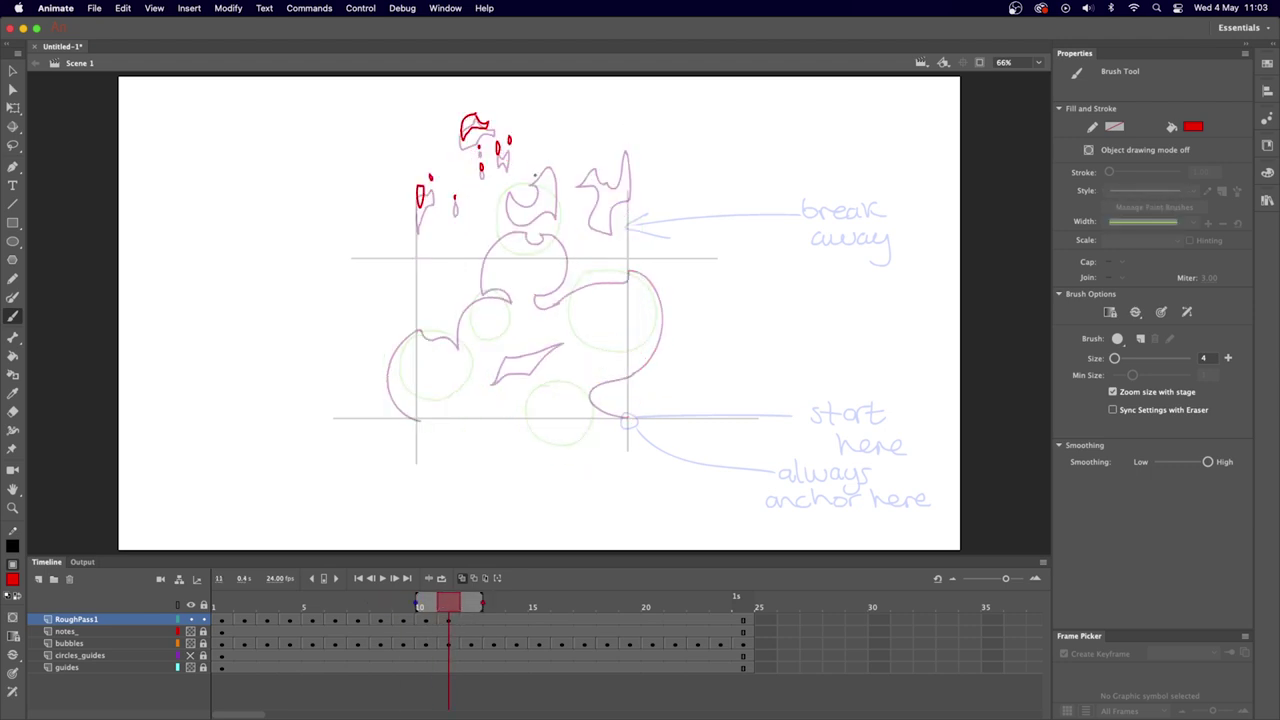
{"action": "mouse_move", "coordinate": [535, 175]}
{"action": "left_mouse_down"}
{"action": "mouse_move", "coordinate": [556, 165]}
{"action": "mouse_move", "coordinate": [507, 200]}
{"action": "mouse_move", "coordinate": [520, 188]}
{"action": "mouse_move", "coordinate": [532, 216]}
{"action": "mouse_move", "coordinate": [560, 180]}
{"action": "left_mouse_up"}
{"action": "key", "text": "comma"}
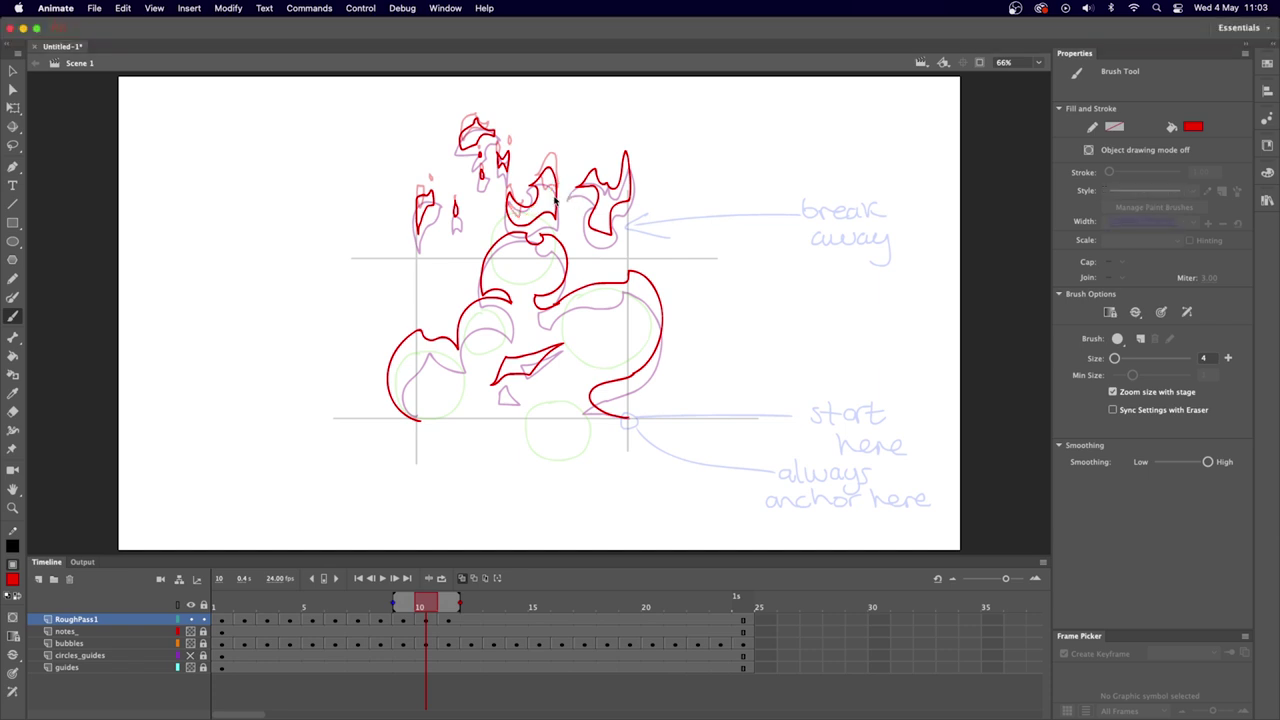
{"action": "key", "text": "period"}
{"action": "left_click_drag", "start_coordinate": [533, 195], "coordinate": [535, 207]}
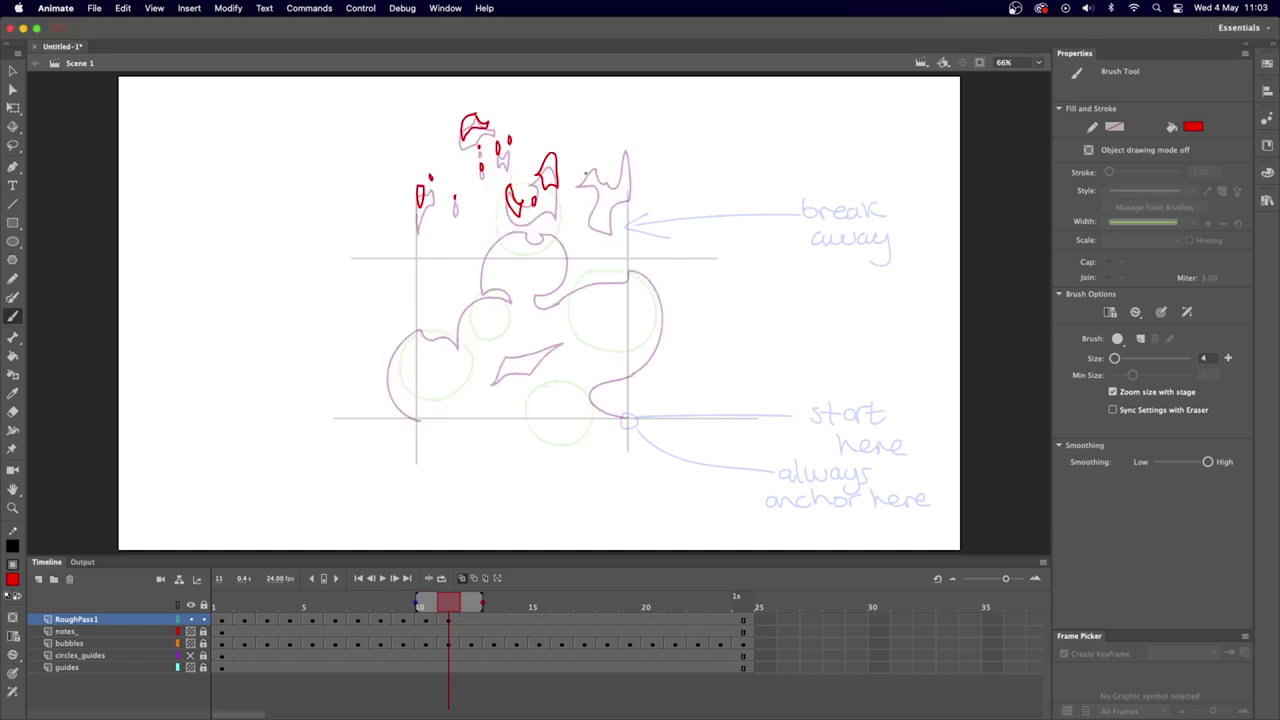
Brush frame 11's upper-right flame broken into three narrow slivers and compare them with frames 9 and 10.
{"action": "mouse_move", "coordinate": [586, 176]}
{"action": "left_mouse_down"}
{"action": "mouse_move", "coordinate": [626, 131]}
{"action": "mouse_move", "coordinate": [606, 212]}
{"action": "mouse_move", "coordinate": [606, 178]}
{"action": "left_mouse_up"}
{"action": "key", "text": "comma"}
{"action": "key", "text": "comma"}
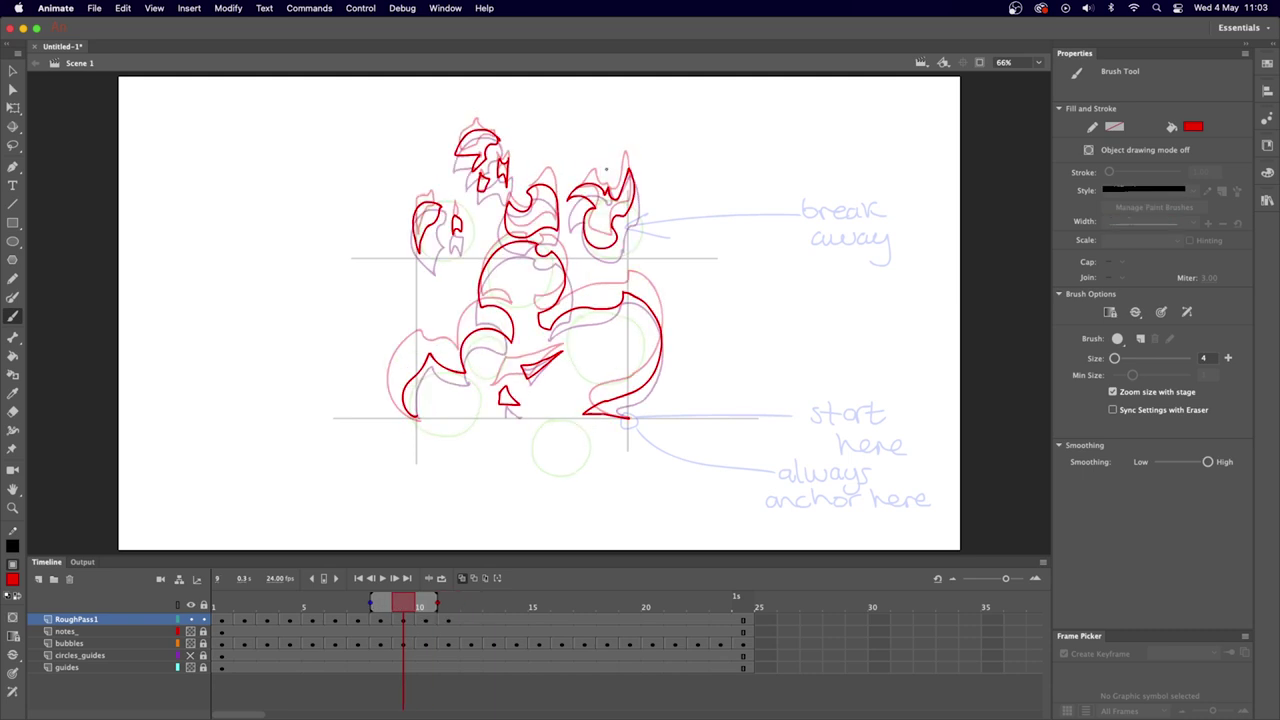
{"action": "key", "text": "period"}
{"action": "key", "text": "period"}
{"action": "key", "text": "comma"}
{"action": "key", "text": "comma"}
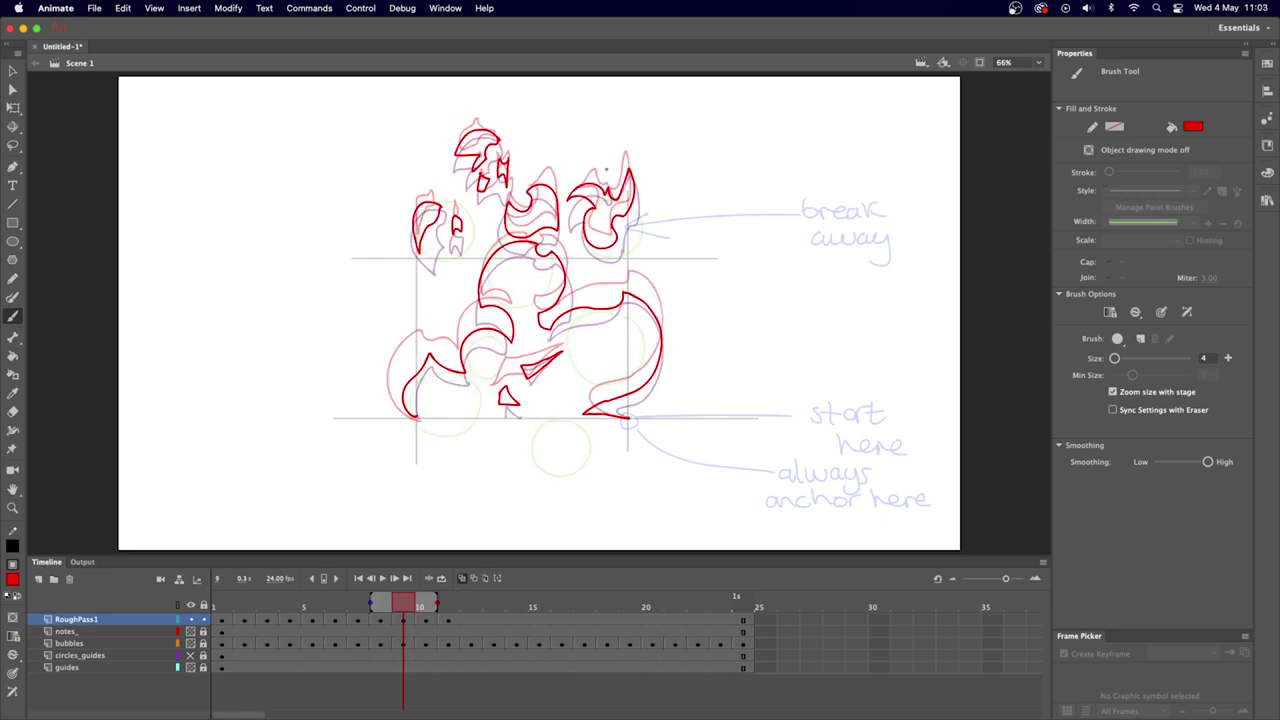
{"action": "key", "text": "period"}
{"action": "key", "text": "period"}
{"action": "key", "text": "comma"}
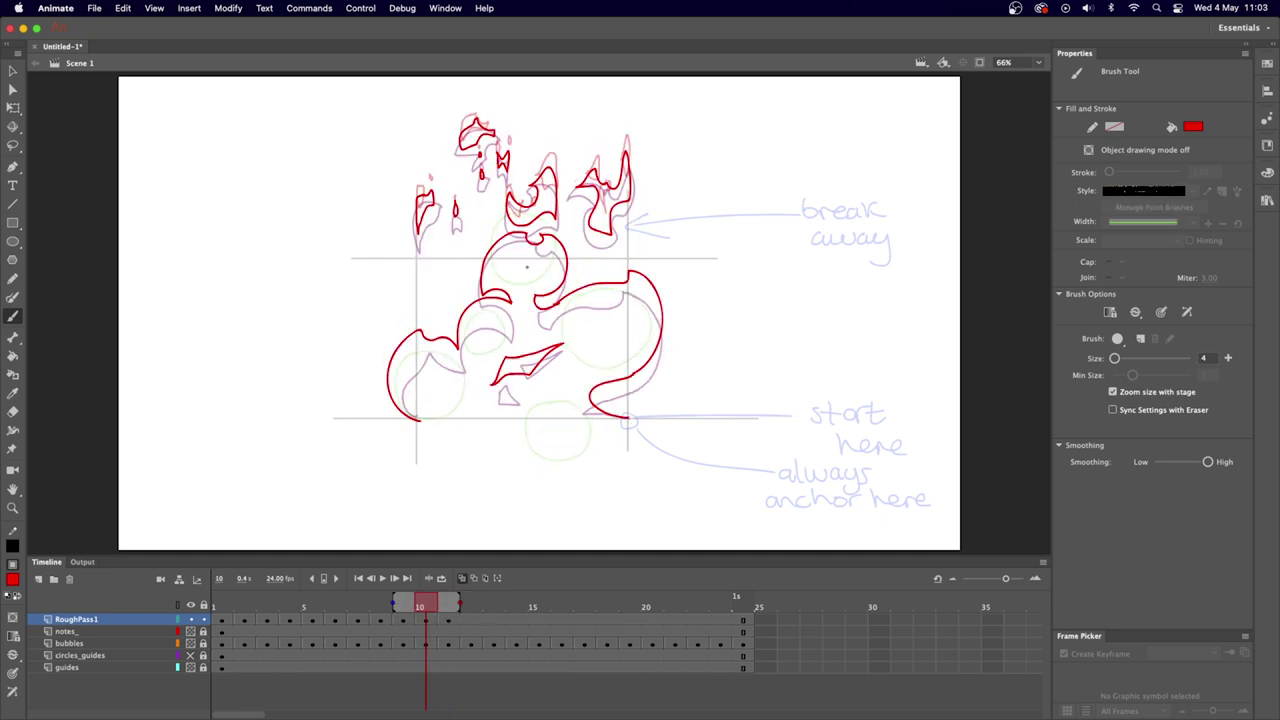
{"action": "key", "text": "period"}
{"action": "mouse_move", "coordinate": [497, 193]}
{"action": "left_mouse_down"}
{"action": "mouse_move", "coordinate": [496, 228]}
{"action": "mouse_move", "coordinate": [566, 198]}
{"action": "left_mouse_up"}
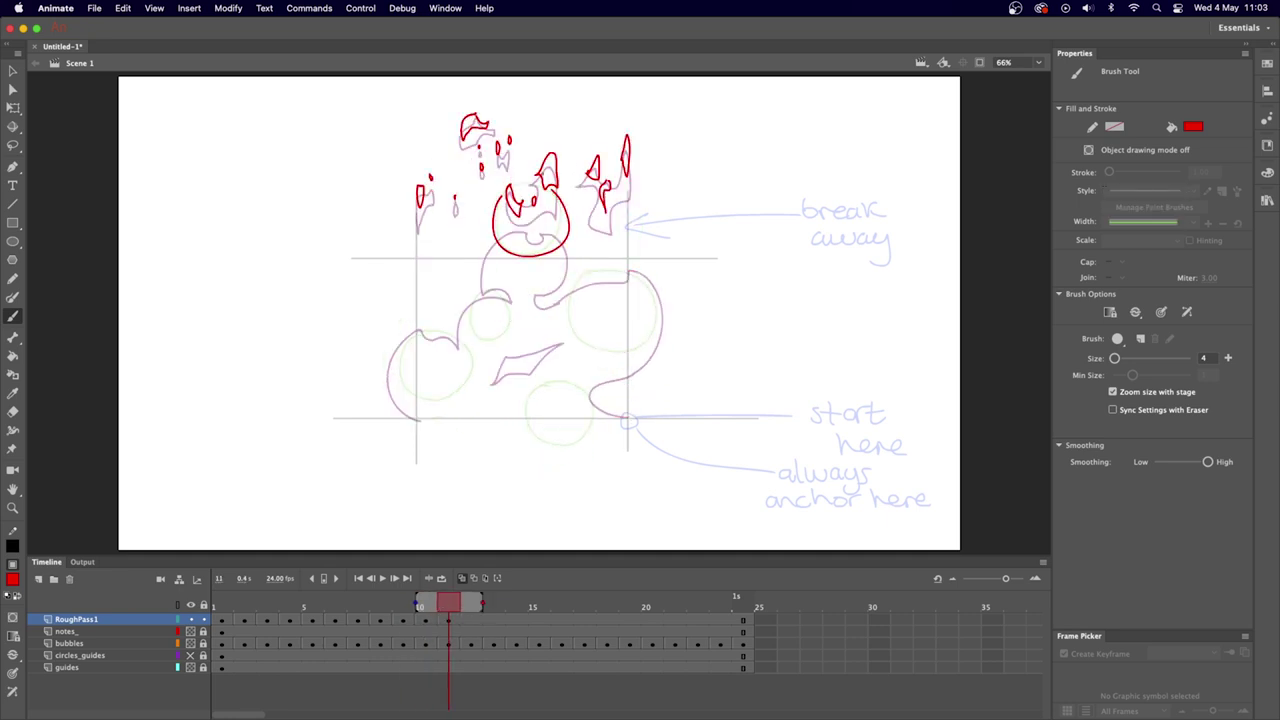
{"action": "key", "text": "super+z"}
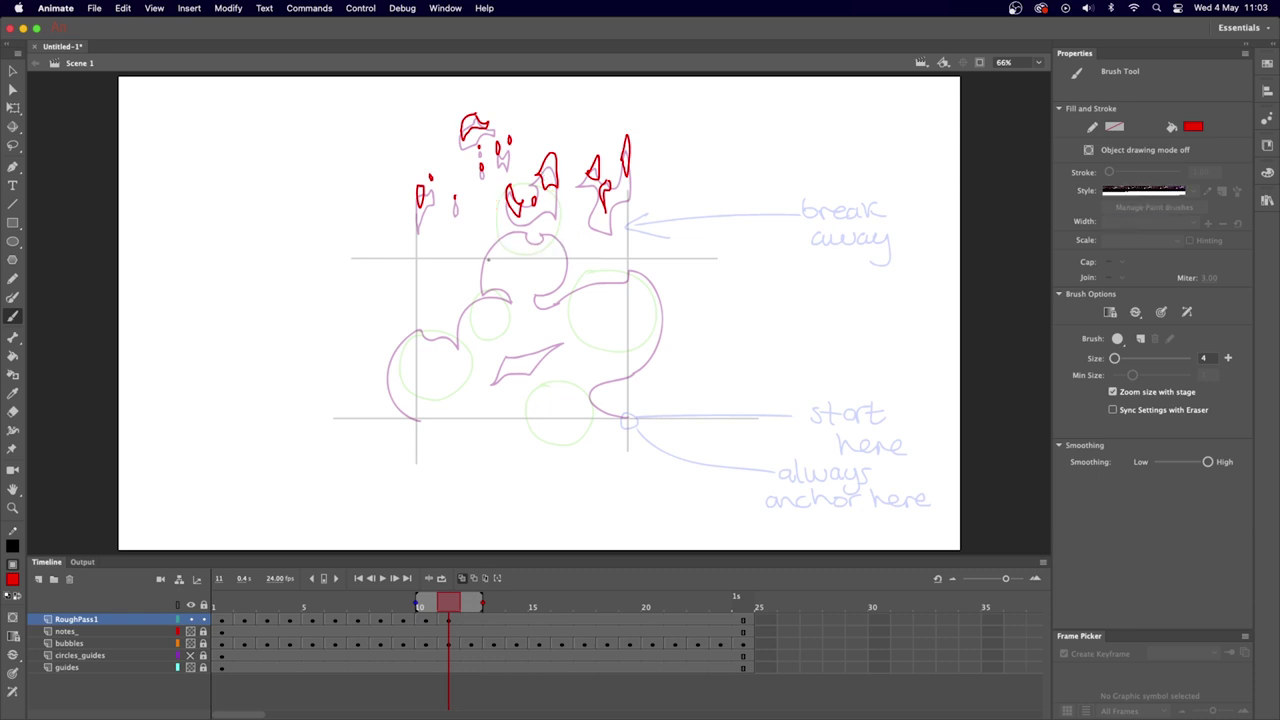
{"action": "left_click_drag", "start_coordinate": [497, 238], "coordinate": [546, 286]}
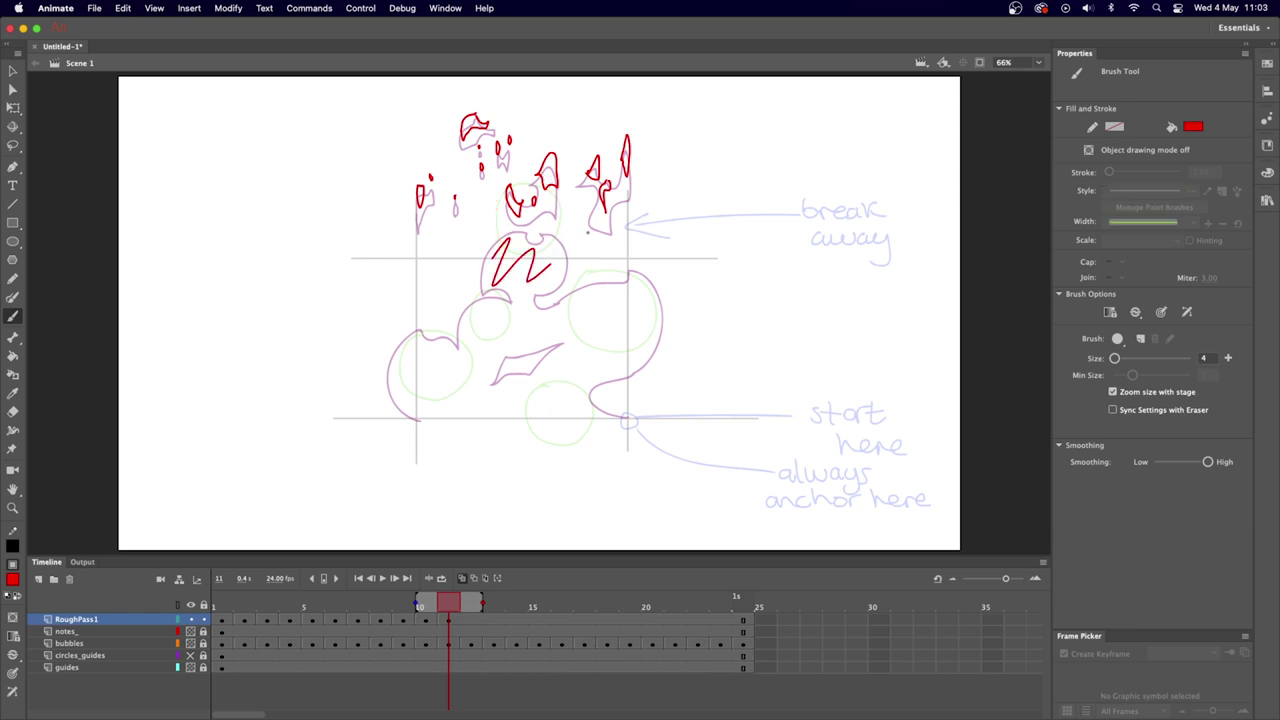
{"action": "key", "text": "super+z"}
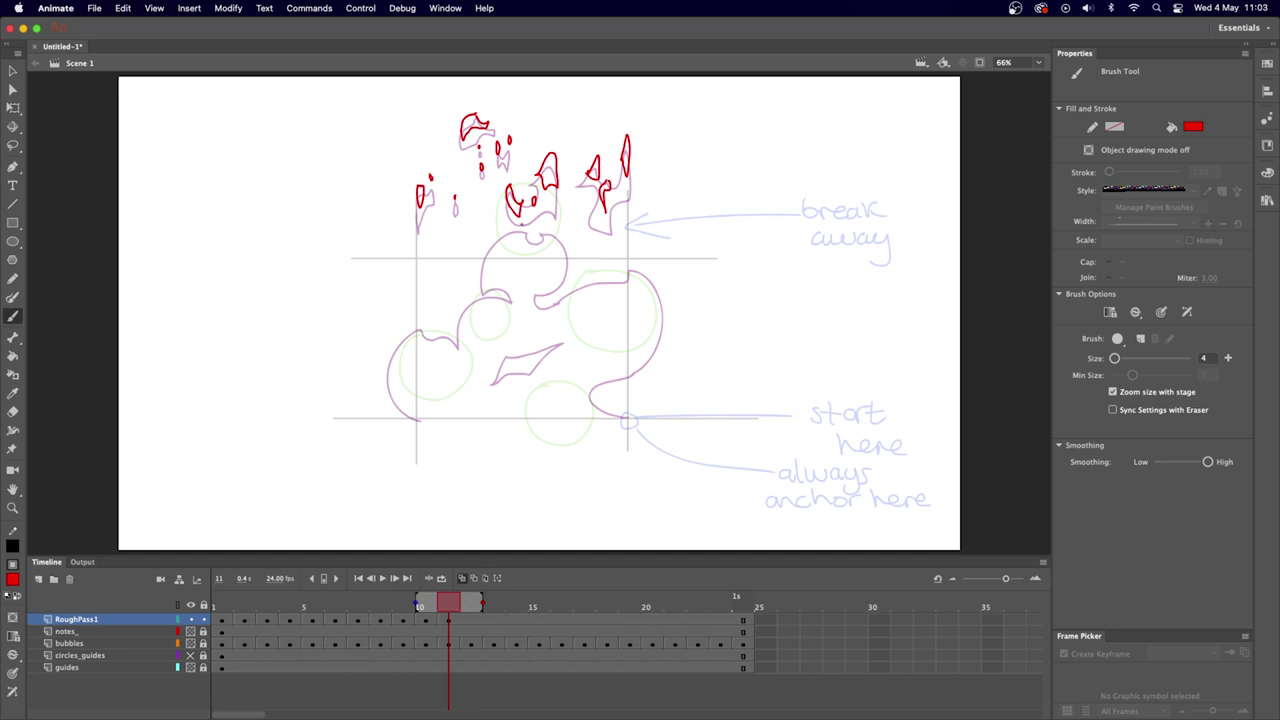
Brush frame 11's newly separated round flame and the main outline to both base anchors, with a jagged middle hole and an oval hole near the base.
{"action": "mouse_move", "coordinate": [524, 222]}
{"action": "left_mouse_down"}
{"action": "mouse_move", "coordinate": [482, 258]}
{"action": "mouse_move", "coordinate": [500, 282]}
{"action": "mouse_move", "coordinate": [526, 280]}
{"action": "mouse_move", "coordinate": [550, 210]}
{"action": "mouse_move", "coordinate": [521, 231]}
{"action": "left_mouse_up"}
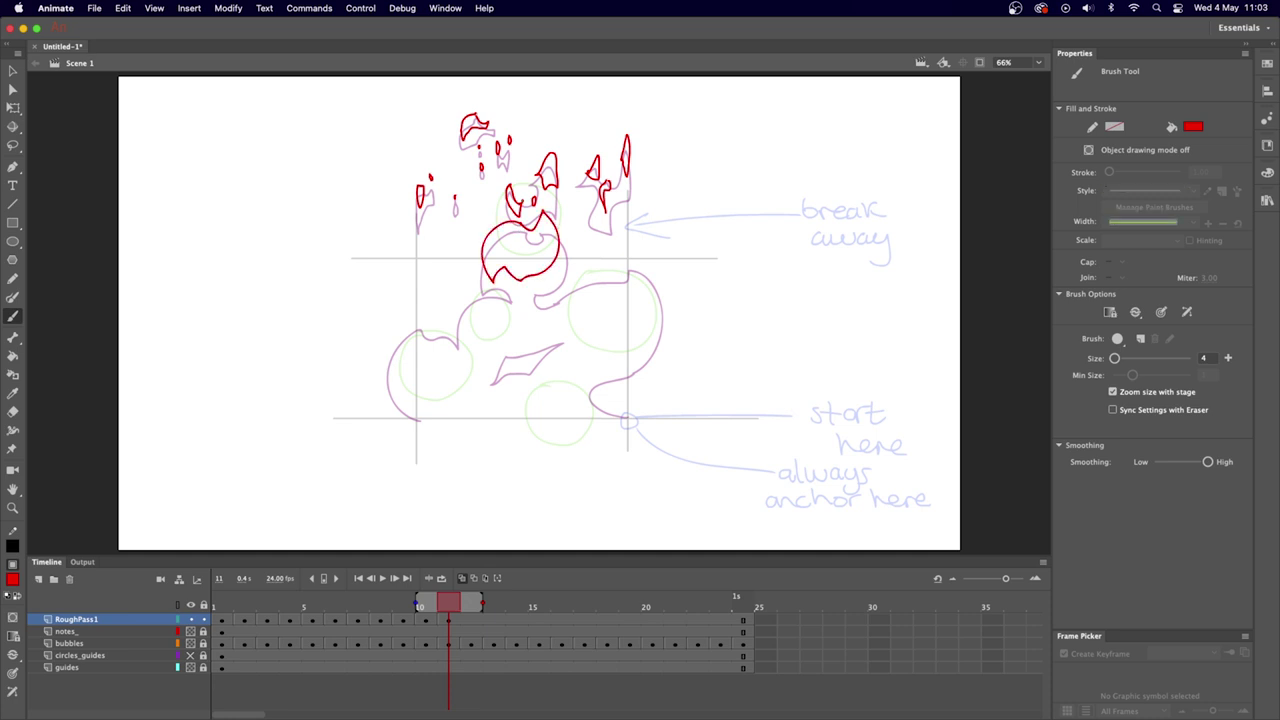
{"action": "mouse_move", "coordinate": [426, 314]}
{"action": "left_mouse_down"}
{"action": "mouse_move", "coordinate": [391, 350]}
{"action": "mouse_move", "coordinate": [422, 417]}
{"action": "left_mouse_up"}
{"action": "mouse_move", "coordinate": [424, 316]}
{"action": "left_mouse_down"}
{"action": "mouse_move", "coordinate": [490, 280]}
{"action": "mouse_move", "coordinate": [505, 302]}
{"action": "mouse_move", "coordinate": [536, 302]}
{"action": "mouse_move", "coordinate": [544, 260]}
{"action": "mouse_move", "coordinate": [547, 280]}
{"action": "mouse_move", "coordinate": [640, 249]}
{"action": "mouse_move", "coordinate": [662, 282]}
{"action": "mouse_move", "coordinate": [650, 347]}
{"action": "mouse_move", "coordinate": [588, 368]}
{"action": "mouse_move", "coordinate": [626, 414]}
{"action": "left_mouse_up"}
{"action": "mouse_move", "coordinate": [505, 351]}
{"action": "left_mouse_down"}
{"action": "mouse_move", "coordinate": [530, 342]}
{"action": "mouse_move", "coordinate": [522, 362]}
{"action": "mouse_move", "coordinate": [498, 354]}
{"action": "left_mouse_up"}
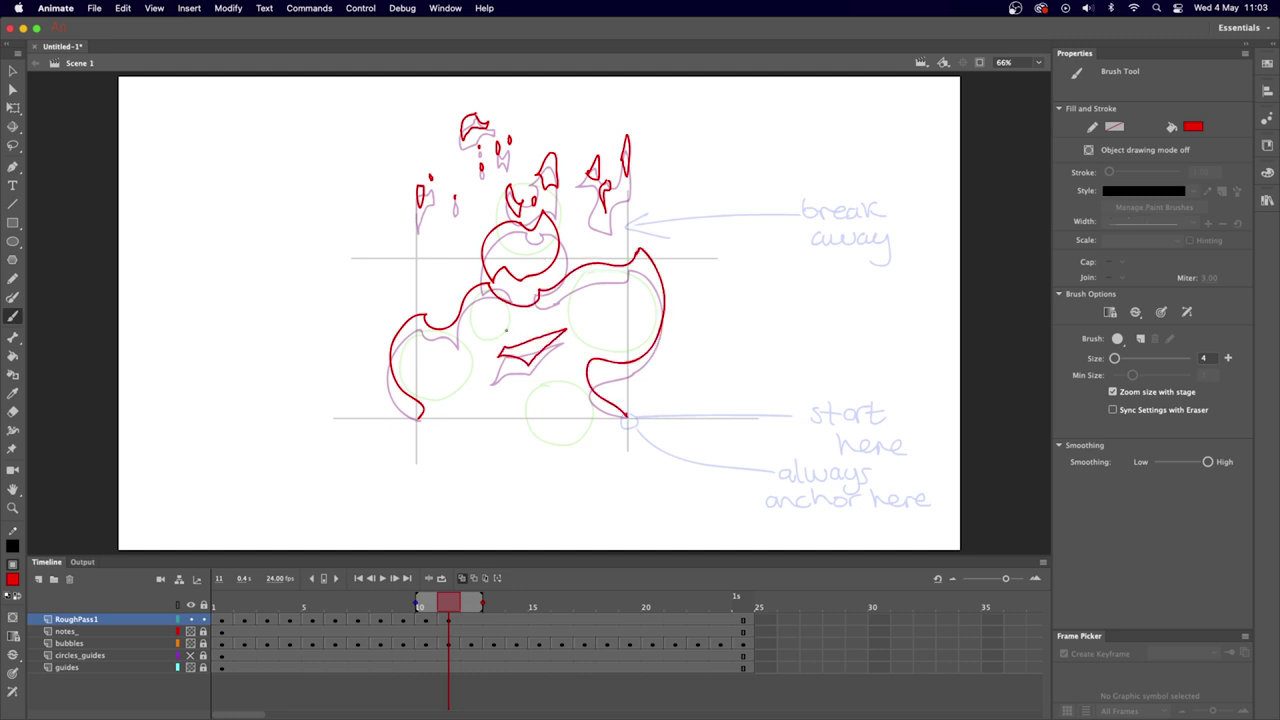
{"action": "key", "text": "."}
{"action": "mouse_move", "coordinate": [459, 410]}
{"action": "left_mouse_down"}
{"action": "mouse_move", "coordinate": [488, 405]}
{"action": "mouse_move", "coordinate": [460, 413]}
{"action": "left_mouse_up"}
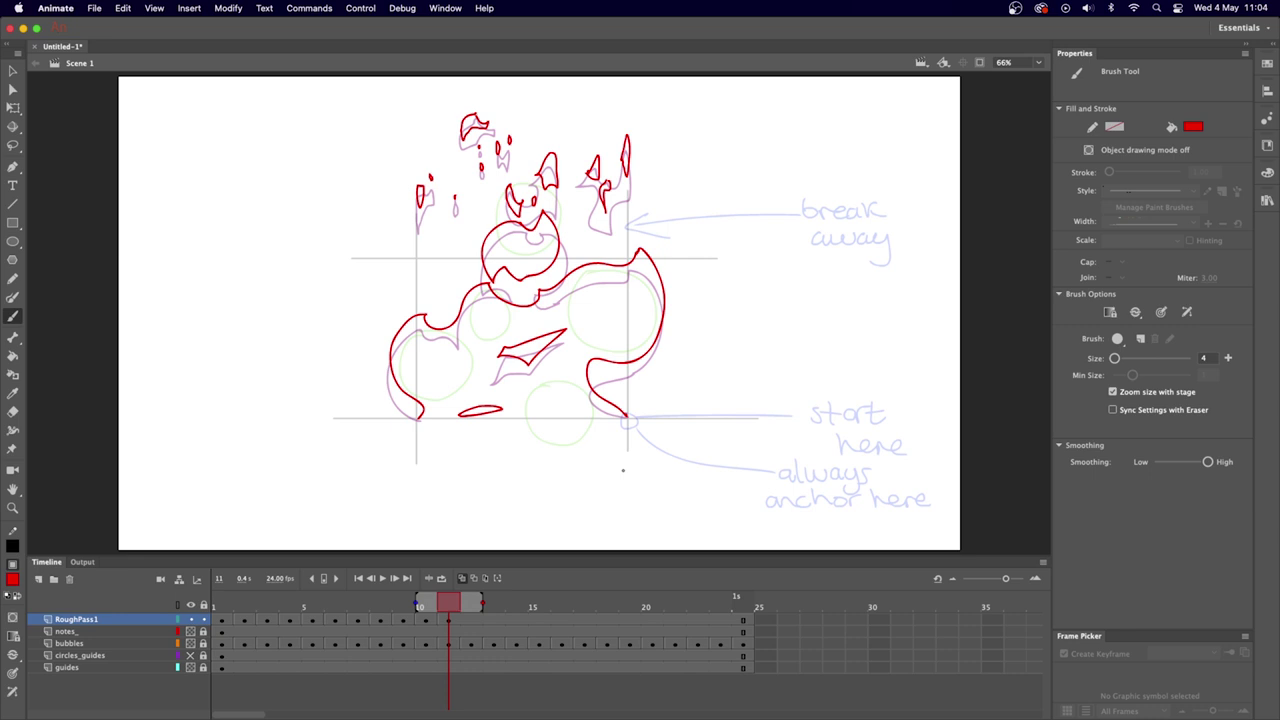
Add a keyframe at frame 12, brush the breakaway flames as small shrinking drops slightly higher, and compare them with frame 11.
{"action": "key", "text": "."}
{"action": "mouse_move", "coordinate": [419, 168]}
{"action": "left_mouse_down"}
{"action": "mouse_move", "coordinate": [416, 180]}
{"action": "mouse_move", "coordinate": [419, 169]}
{"action": "left_mouse_up"}
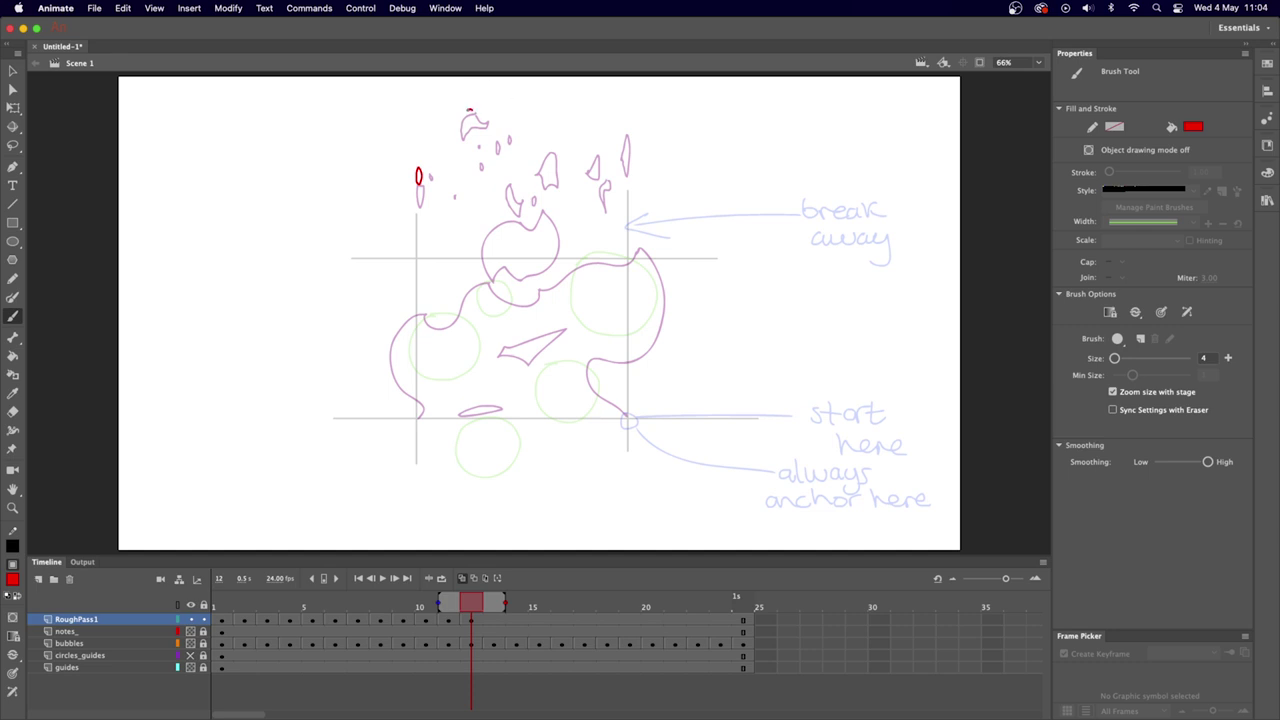
{"action": "mouse_move", "coordinate": [469, 108]}
{"action": "left_mouse_down"}
{"action": "mouse_move", "coordinate": [478, 122]}
{"action": "mouse_move", "coordinate": [466, 112]}
{"action": "left_mouse_up"}
{"action": "left_click_drag", "start_coordinate": [295, 248], "coordinate": [295, 255]}
{"action": "left_click_drag", "start_coordinate": [509, 174], "coordinate": [508, 200]}
{"action": "left_click_drag", "start_coordinate": [549, 144], "coordinate": [549, 175]}
{"action": "mouse_move", "coordinate": [627, 120]}
{"action": "left_mouse_down"}
{"action": "mouse_move", "coordinate": [627, 144]}
{"action": "mouse_move", "coordinate": [595, 164]}
{"action": "mouse_move", "coordinate": [605, 182]}
{"action": "left_mouse_up"}
{"action": "key", "text": "."}
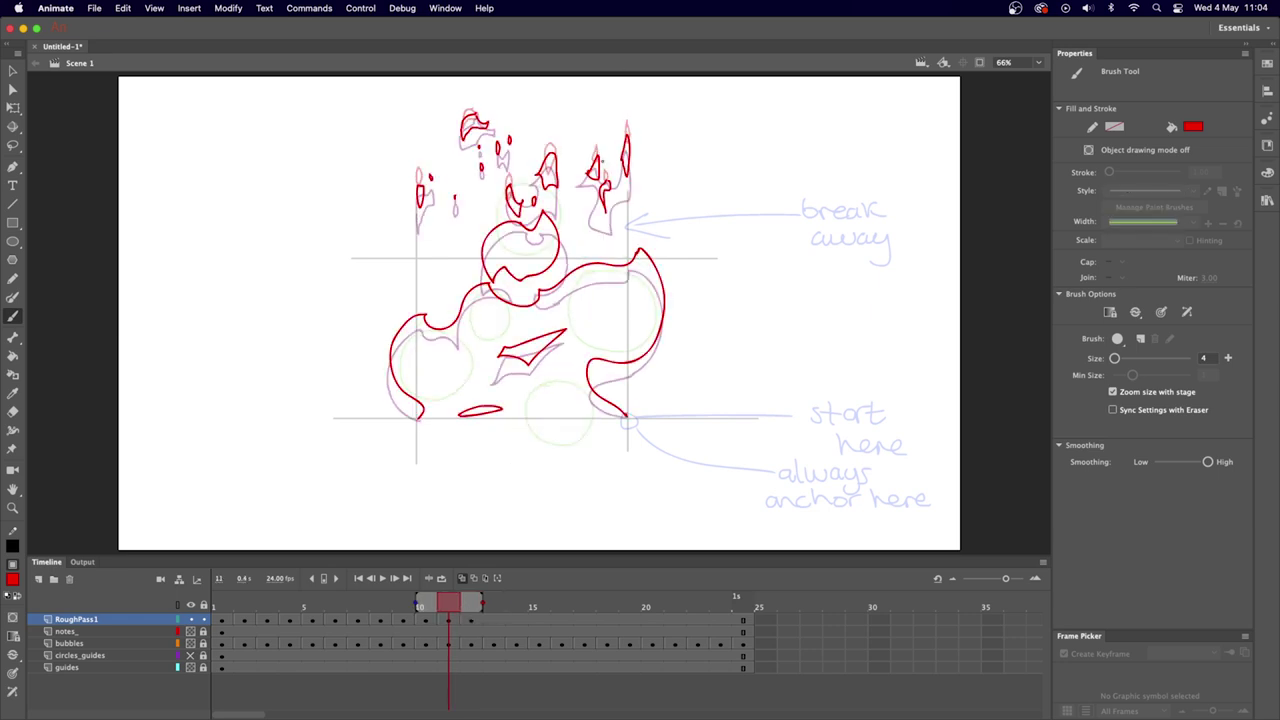
{"action": "key", "text": "."}
{"action": "key", "text": "."}
{"action": "key", "text": "."}
{"action": "key", "text": "."}
{"action": "key", "text": "."}
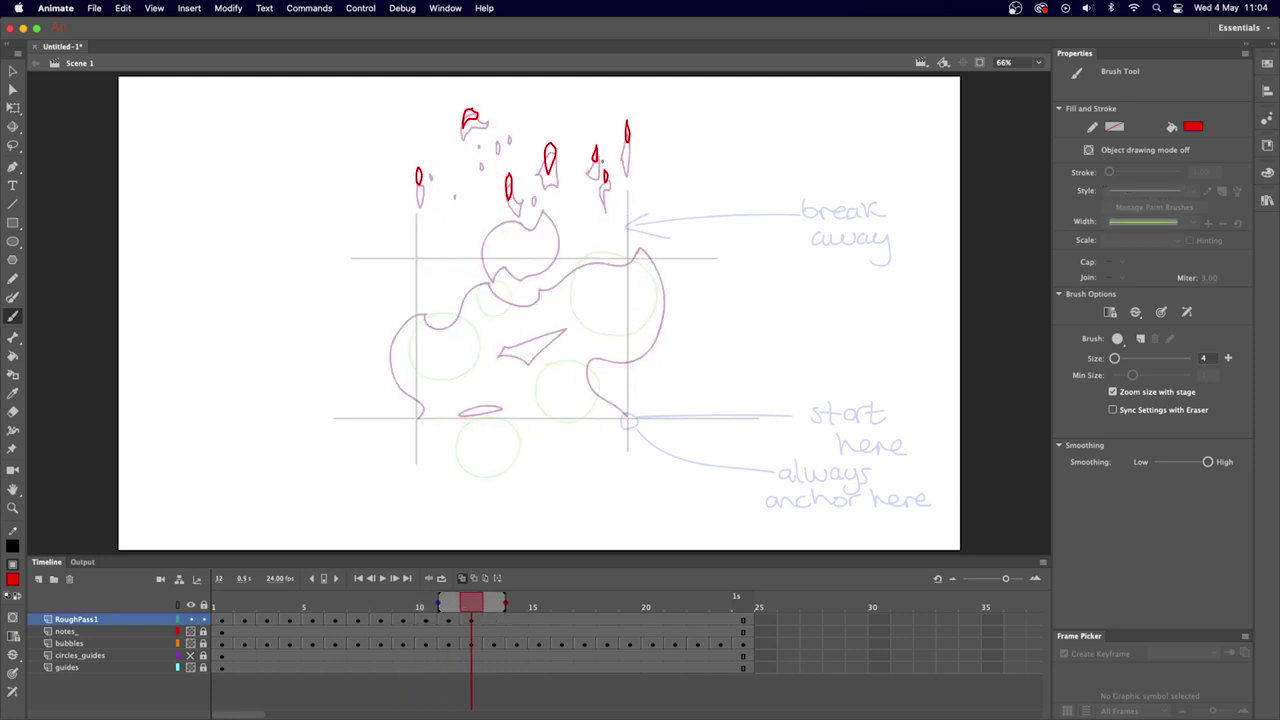
Brush frame 12's separated flame as a hollowed crescent and the main outline to both base anchors, raising the oval and jagged holes.
{"action": "mouse_move", "coordinate": [545, 204]}
{"action": "left_mouse_down"}
{"action": "mouse_move", "coordinate": [558, 226]}
{"action": "mouse_move", "coordinate": [522, 268]}
{"action": "mouse_move", "coordinate": [490, 258]}
{"action": "mouse_move", "coordinate": [483, 222]}
{"action": "mouse_move", "coordinate": [536, 224]}
{"action": "mouse_move", "coordinate": [548, 204]}
{"action": "left_mouse_up"}
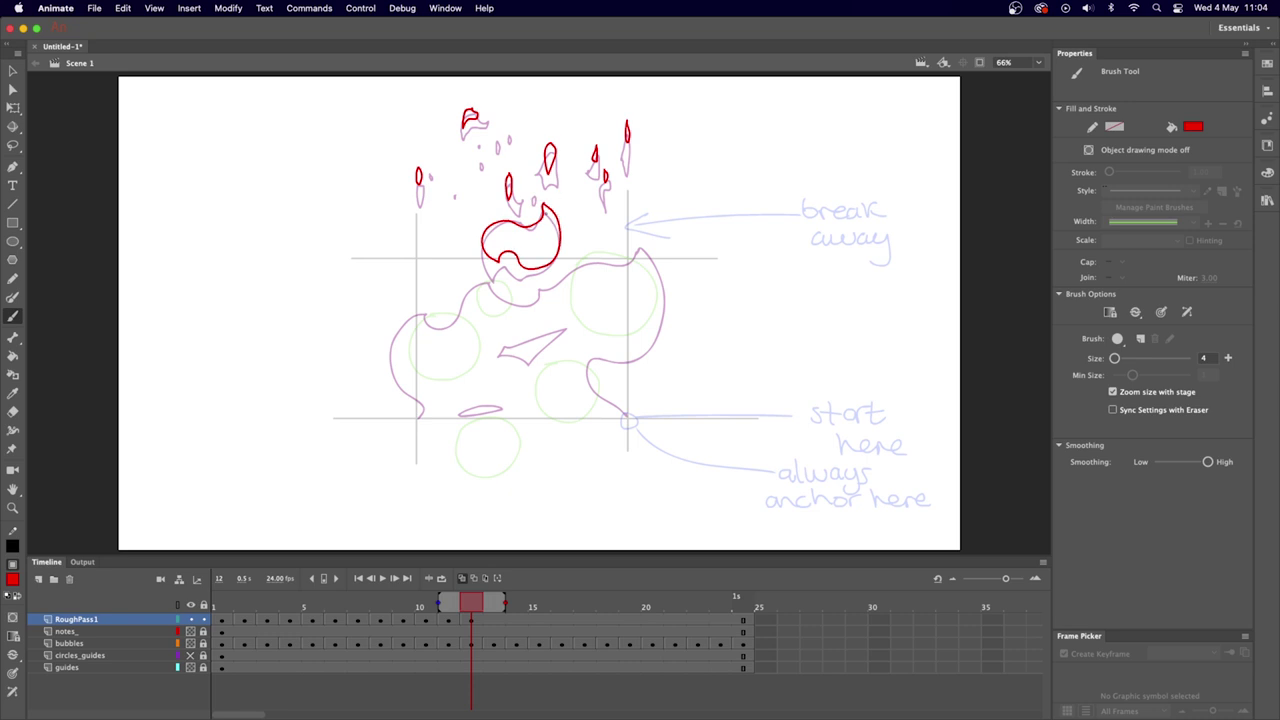
{"action": "key", "text": "."}
{"action": "mouse_move", "coordinate": [437, 301]}
{"action": "left_mouse_down"}
{"action": "mouse_move", "coordinate": [421, 303]}
{"action": "mouse_move", "coordinate": [405, 386]}
{"action": "mouse_move", "coordinate": [448, 392]}
{"action": "mouse_move", "coordinate": [420, 418]}
{"action": "mouse_move", "coordinate": [468, 398]}
{"action": "left_mouse_up"}
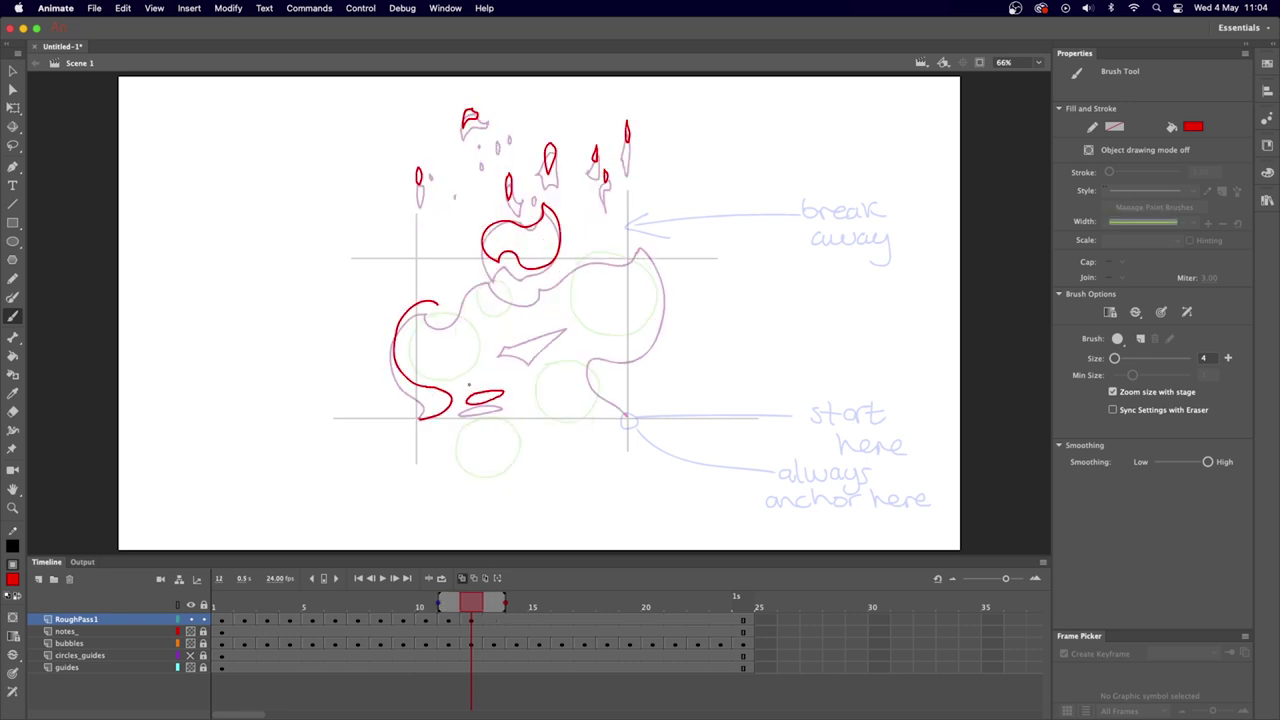
{"action": "left_click_drag", "start_coordinate": [438, 312], "coordinate": [505, 274]}
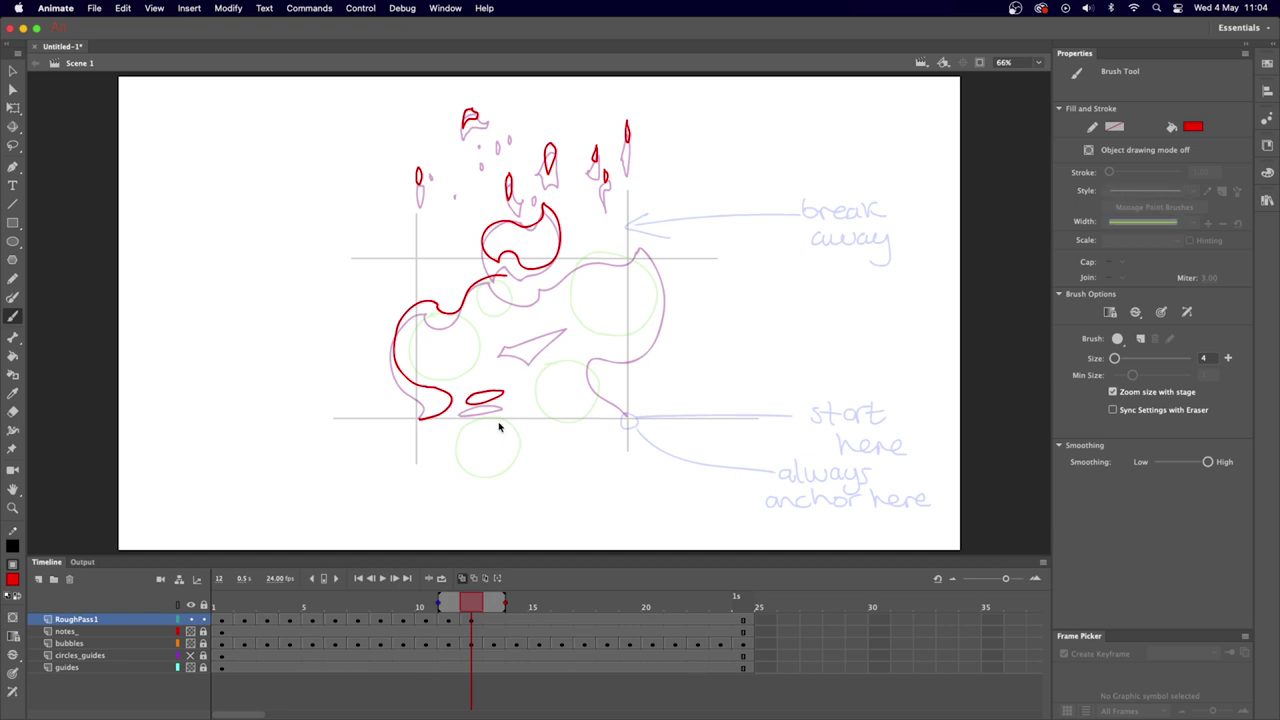
{"action": "mouse_move", "coordinate": [506, 276]}
{"action": "left_mouse_down"}
{"action": "mouse_move", "coordinate": [589, 248]}
{"action": "mouse_move", "coordinate": [625, 237]}
{"action": "mouse_move", "coordinate": [635, 248]}
{"action": "mouse_move", "coordinate": [633, 213]}
{"action": "mouse_move", "coordinate": [665, 295]}
{"action": "mouse_move", "coordinate": [653, 326]}
{"action": "mouse_move", "coordinate": [576, 350]}
{"action": "mouse_move", "coordinate": [610, 375]}
{"action": "mouse_move", "coordinate": [627, 418]}
{"action": "left_mouse_up"}
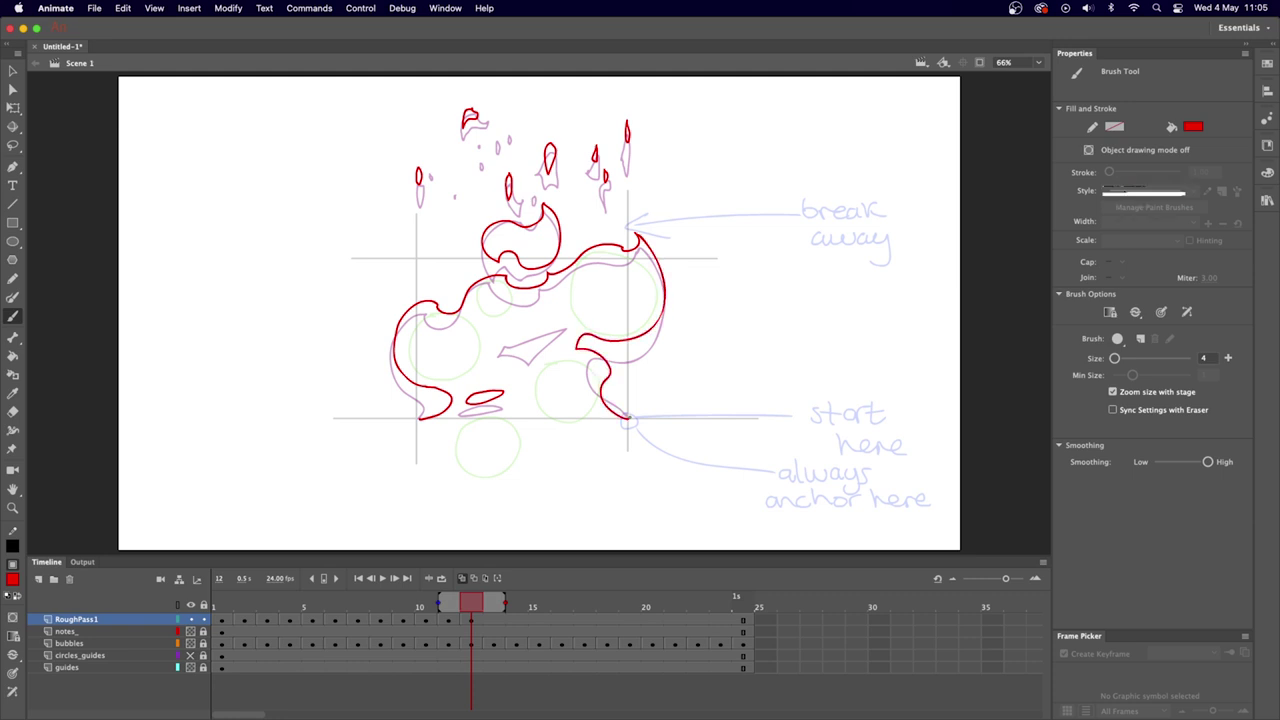
{"action": "mouse_move", "coordinate": [503, 327]}
{"action": "left_mouse_down"}
{"action": "mouse_move", "coordinate": [566, 311]}
{"action": "mouse_move", "coordinate": [528, 352]}
{"action": "mouse_move", "coordinate": [503, 336]}
{"action": "left_mouse_up"}
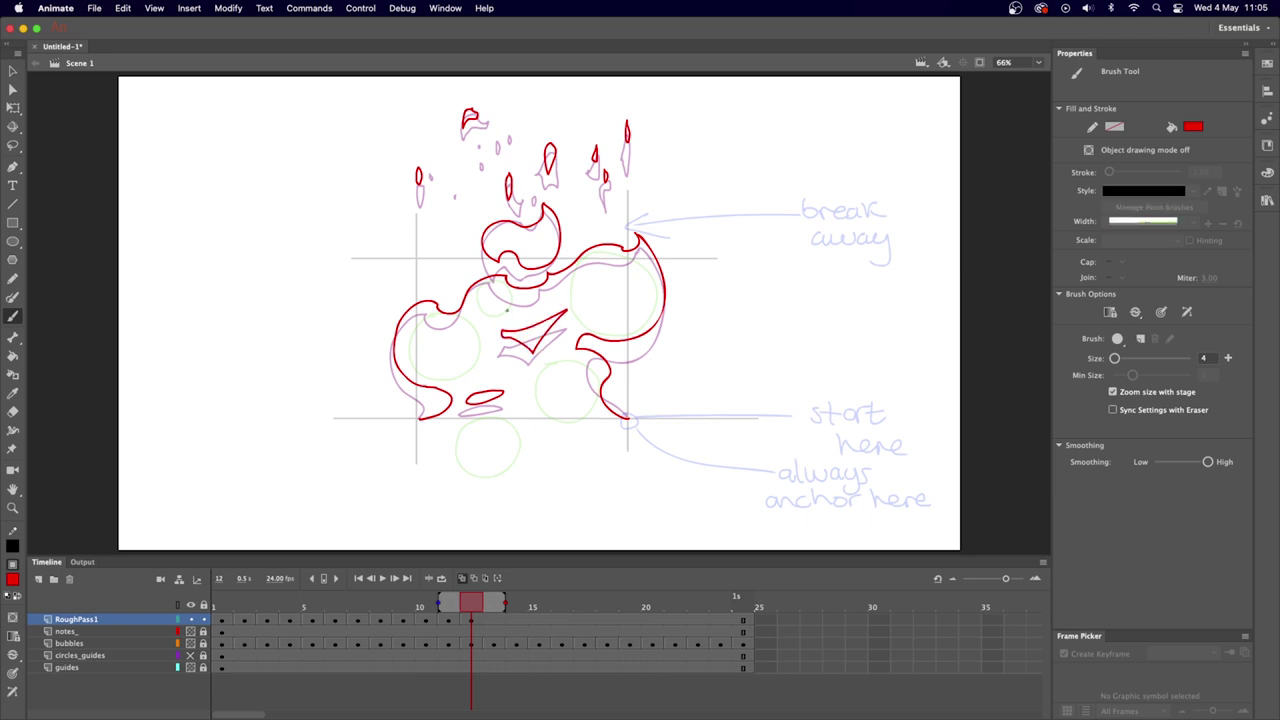
Add a keyframe at frame 13, brush the remaining fragments as tiny drops and the central flame as a thinner crescent, and compare with neighbouring frames.
{"action": "key", "text": "period"}
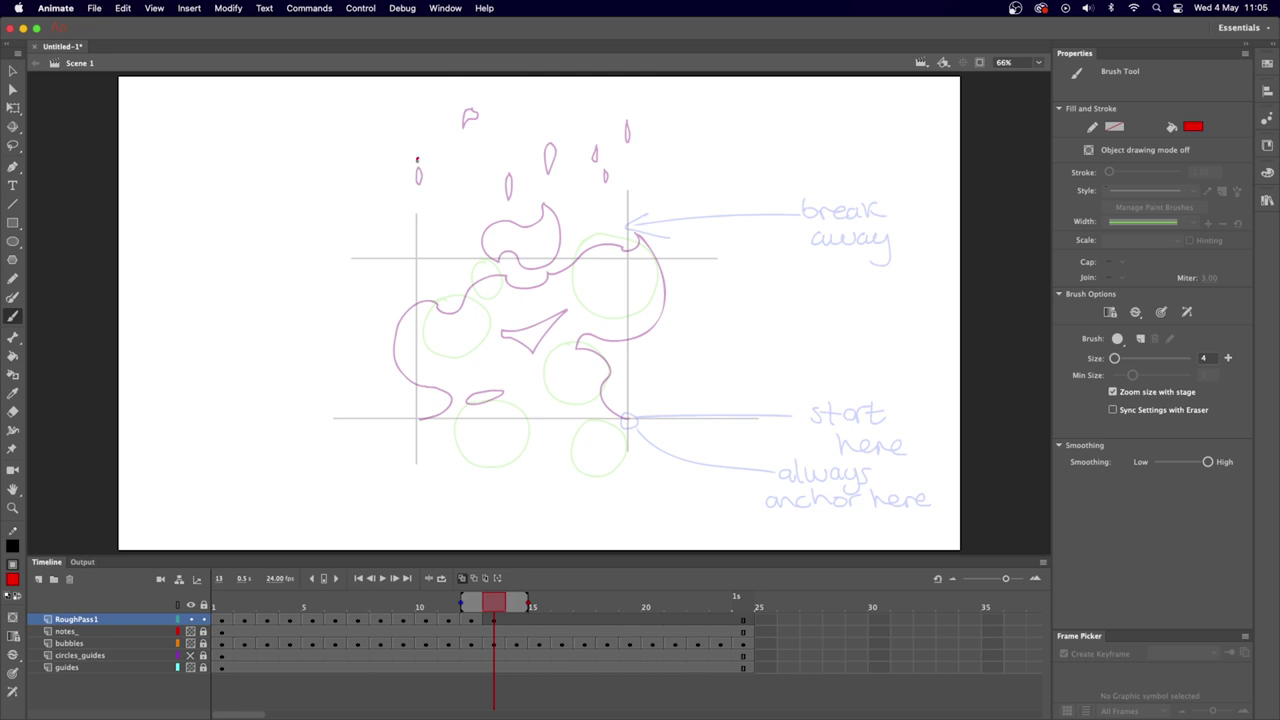
{"action": "left_click_drag", "start_coordinate": [417, 159], "coordinate": [419, 166]}
{"action": "left_click_drag", "start_coordinate": [466, 104], "coordinate": [466, 108]}
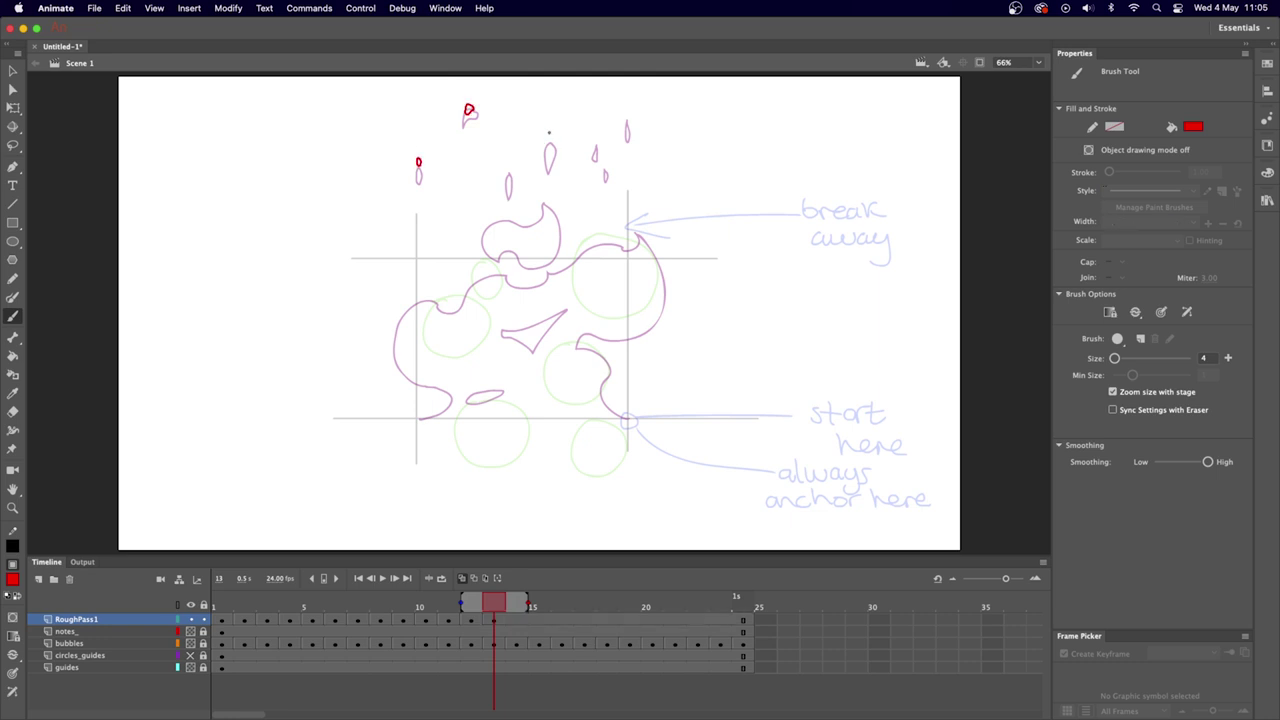
{"action": "mouse_move", "coordinate": [548, 133]}
{"action": "left_mouse_down"}
{"action": "mouse_move", "coordinate": [549, 151]}
{"action": "mouse_move", "coordinate": [509, 176]}
{"action": "left_mouse_up"}
{"action": "left_click_drag", "start_coordinate": [626, 113], "coordinate": [595, 148]}
{"action": "mouse_move", "coordinate": [524, 220]}
{"action": "left_mouse_down"}
{"action": "mouse_move", "coordinate": [502, 204]}
{"action": "mouse_move", "coordinate": [490, 248]}
{"action": "mouse_move", "coordinate": [515, 240]}
{"action": "mouse_move", "coordinate": [534, 258]}
{"action": "mouse_move", "coordinate": [548, 196]}
{"action": "mouse_move", "coordinate": [530, 226]}
{"action": "mouse_move", "coordinate": [522, 208]}
{"action": "left_mouse_up"}
{"action": "key", "text": "comma"}
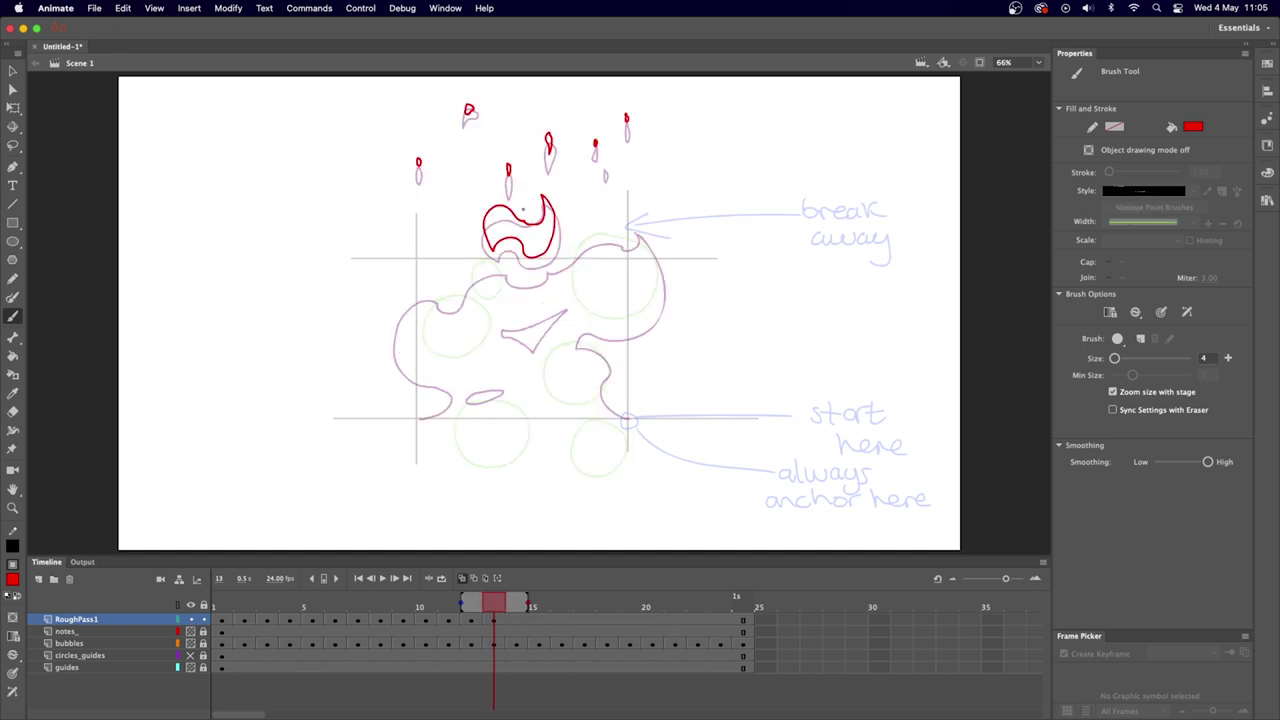
{"action": "key", "text": "period"}
{"action": "key", "text": "period"}
{"action": "key", "text": "comma"}
Brush frame 13's main flame outline to both base anchors, with a smaller triangular middle hole and an oval hole at the lower left.
{"action": "mouse_move", "coordinate": [556, 265]}
{"action": "left_mouse_down"}
{"action": "mouse_move", "coordinate": [645, 228]}
{"action": "mouse_move", "coordinate": [638, 320]}
{"action": "mouse_move", "coordinate": [579, 318]}
{"action": "mouse_move", "coordinate": [618, 368]}
{"action": "mouse_move", "coordinate": [616, 388]}
{"action": "mouse_move", "coordinate": [582, 410]}
{"action": "mouse_move", "coordinate": [628, 418]}
{"action": "left_mouse_up"}
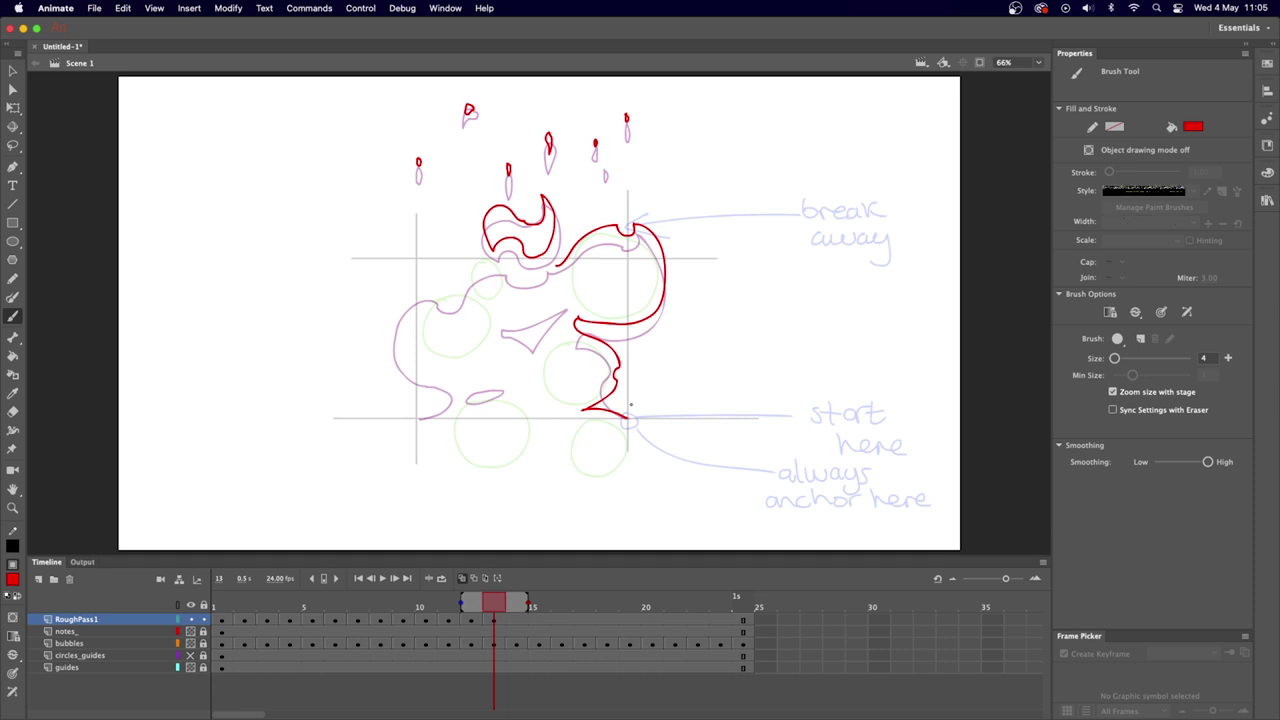
{"action": "mouse_move", "coordinate": [512, 318]}
{"action": "left_mouse_down"}
{"action": "mouse_move", "coordinate": [522, 314]}
{"action": "mouse_move", "coordinate": [528, 338]}
{"action": "mouse_move", "coordinate": [512, 322]}
{"action": "left_mouse_up"}
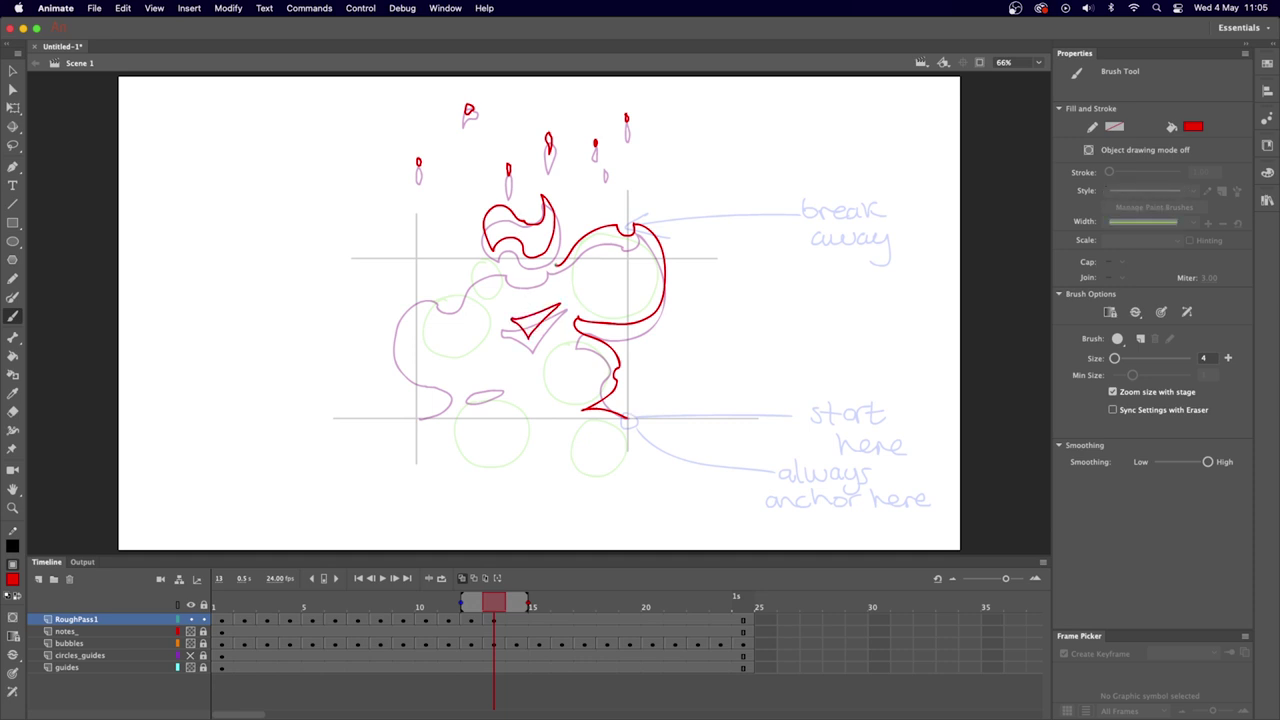
{"action": "mouse_move", "coordinate": [556, 268]}
{"action": "left_mouse_down"}
{"action": "mouse_move", "coordinate": [534, 284]}
{"action": "mouse_move", "coordinate": [490, 254]}
{"action": "mouse_move", "coordinate": [466, 272]}
{"action": "mouse_move", "coordinate": [468, 290]}
{"action": "mouse_move", "coordinate": [432, 288]}
{"action": "mouse_move", "coordinate": [432, 366]}
{"action": "mouse_move", "coordinate": [474, 368]}
{"action": "mouse_move", "coordinate": [424, 418]}
{"action": "left_mouse_up"}
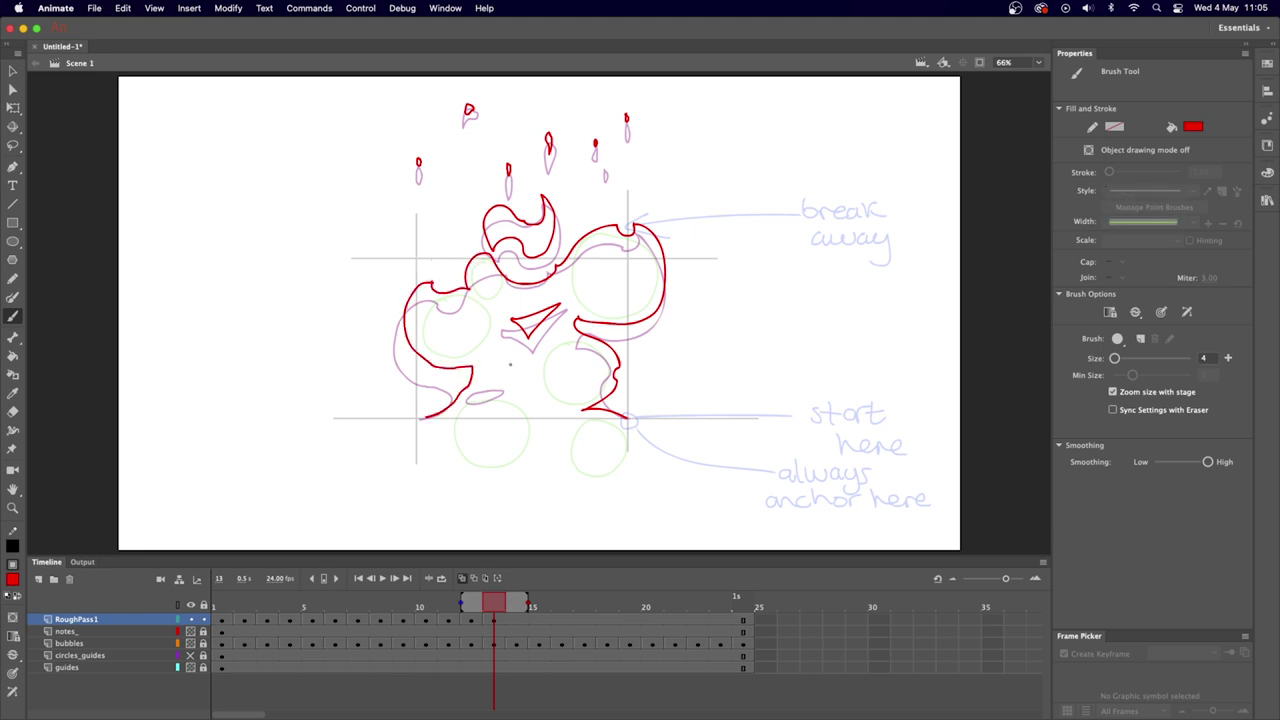
{"action": "mouse_move", "coordinate": [492, 373]}
{"action": "left_mouse_down"}
{"action": "mouse_move", "coordinate": [516, 369]}
{"action": "mouse_move", "coordinate": [488, 366]}
{"action": "mouse_move", "coordinate": [490, 377]}
{"action": "mouse_move", "coordinate": [490, 365]}
{"action": "left_mouse_up"}
{"action": "key", "text": "cmd+z"}
Add a blank keyframe at frame 14, brush two tiny drops at the top, and draw the central flame as a hollow two-pronged shape.
{"action": "key", "text": "F7"}
{"action": "left_click_drag", "start_coordinate": [547, 123], "coordinate": [546, 124]}
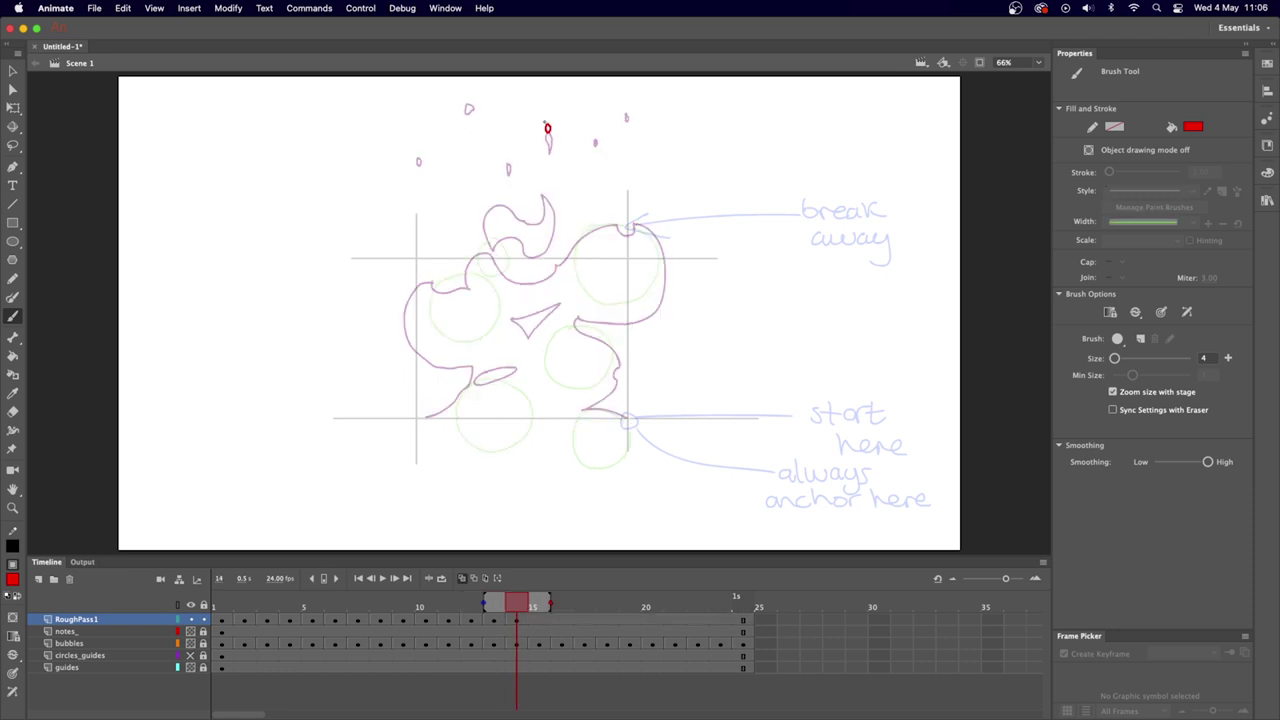
{"action": "left_click_drag", "start_coordinate": [465, 100], "coordinate": [467, 101]}
{"action": "mouse_move", "coordinate": [515, 207]}
{"action": "left_mouse_down"}
{"action": "mouse_move", "coordinate": [485, 200]}
{"action": "mouse_move", "coordinate": [486, 232]}
{"action": "left_mouse_up"}
{"action": "mouse_move", "coordinate": [491, 238]}
{"action": "left_mouse_down"}
{"action": "mouse_move", "coordinate": [516, 213]}
{"action": "mouse_move", "coordinate": [522, 235]}
{"action": "mouse_move", "coordinate": [521, 218]}
{"action": "mouse_move", "coordinate": [543, 216]}
{"action": "mouse_move", "coordinate": [525, 222]}
{"action": "mouse_move", "coordinate": [542, 191]}
{"action": "mouse_move", "coordinate": [535, 244]}
{"action": "mouse_move", "coordinate": [548, 186]}
{"action": "left_mouse_up"}
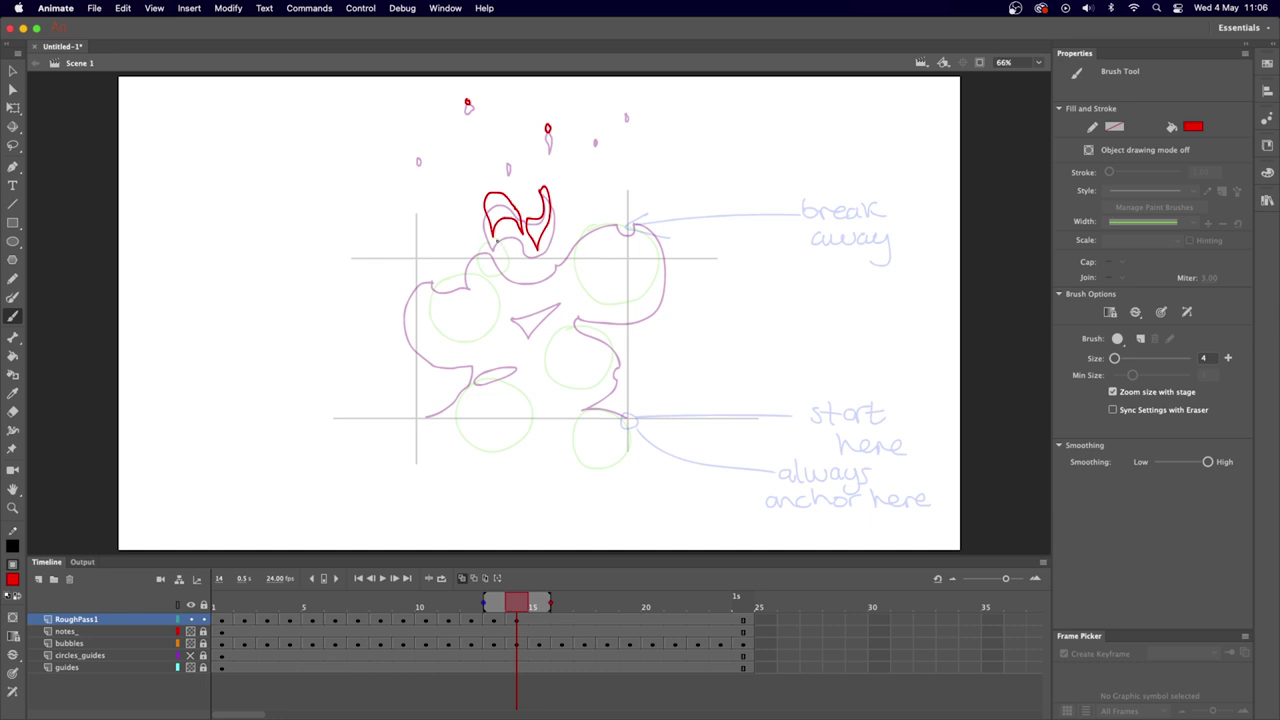
Brush frame 14's main flame outline around the bubble guides down to both base anchors, opening the holes into the side notches.
{"action": "mouse_move", "coordinate": [496, 240]}
{"action": "left_mouse_down"}
{"action": "mouse_move", "coordinate": [476, 273]}
{"action": "mouse_move", "coordinate": [434, 268]}
{"action": "mouse_move", "coordinate": [415, 303]}
{"action": "mouse_move", "coordinate": [436, 343]}
{"action": "mouse_move", "coordinate": [478, 347]}
{"action": "mouse_move", "coordinate": [497, 331]}
{"action": "mouse_move", "coordinate": [524, 336]}
{"action": "mouse_move", "coordinate": [535, 356]}
{"action": "left_mouse_up"}
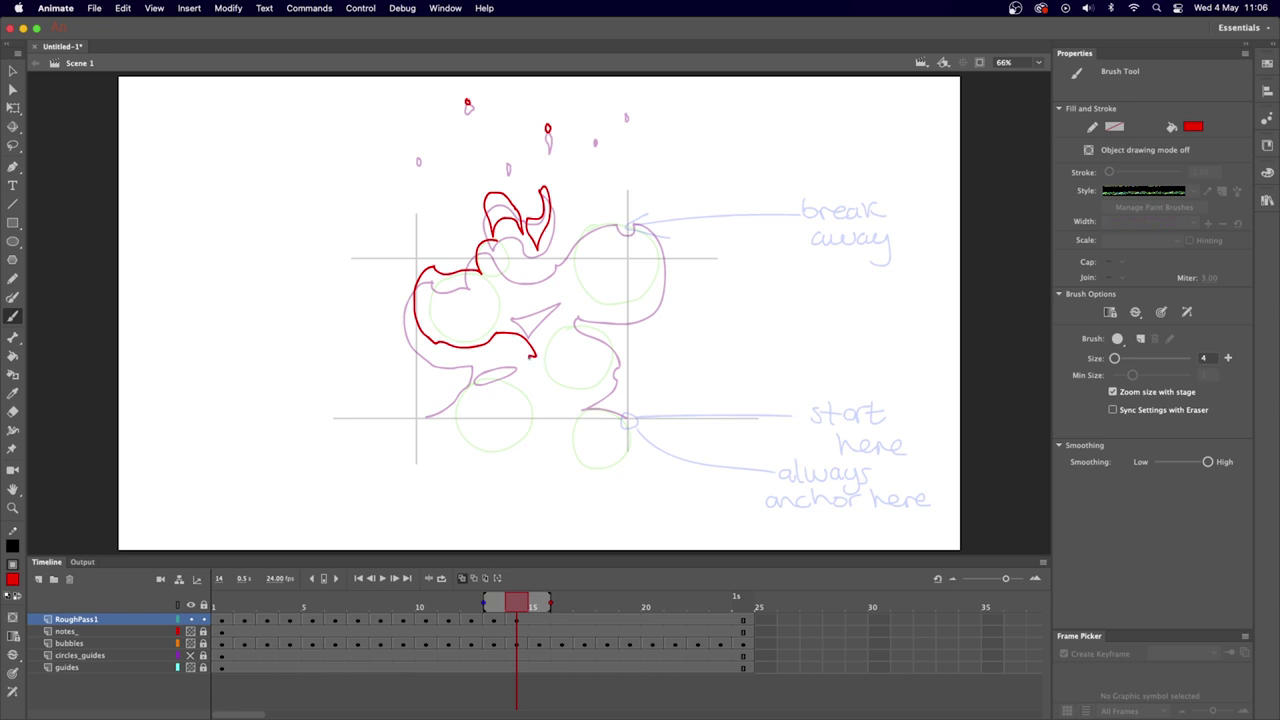
{"action": "mouse_move", "coordinate": [530, 358]}
{"action": "left_mouse_down"}
{"action": "mouse_move", "coordinate": [522, 379]}
{"action": "mouse_move", "coordinate": [474, 366]}
{"action": "mouse_move", "coordinate": [456, 400]}
{"action": "mouse_move", "coordinate": [420, 418]}
{"action": "left_mouse_up"}
{"action": "mouse_move", "coordinate": [497, 242]}
{"action": "left_mouse_down"}
{"action": "mouse_move", "coordinate": [508, 270]}
{"action": "mouse_move", "coordinate": [620, 208]}
{"action": "mouse_move", "coordinate": [658, 296]}
{"action": "mouse_move", "coordinate": [568, 312]}
{"action": "mouse_move", "coordinate": [612, 388]}
{"action": "mouse_move", "coordinate": [576, 404]}
{"action": "left_mouse_up"}
Add a blank keyframe at frame 15 and brush the central flame as an arched flame tip with two small drops beside it.
{"action": "key", "text": "F7"}
{"action": "mouse_move", "coordinate": [489, 212]}
{"action": "left_mouse_down"}
{"action": "mouse_move", "coordinate": [503, 172]}
{"action": "mouse_move", "coordinate": [516, 200]}
{"action": "mouse_move", "coordinate": [488, 214]}
{"action": "mouse_move", "coordinate": [543, 180]}
{"action": "mouse_move", "coordinate": [528, 210]}
{"action": "left_mouse_up"}
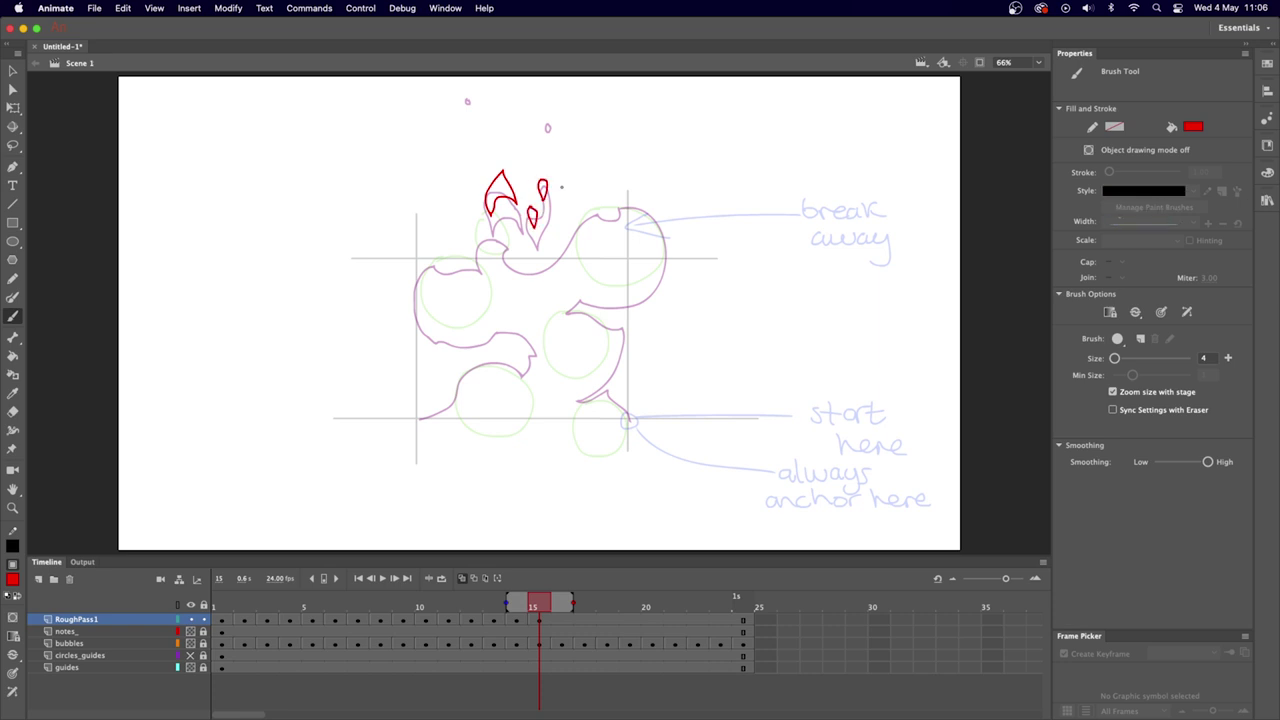
{"action": "left_click_drag", "start_coordinate": [363, 257], "coordinate": [706, 258]}
{"action": "key", "text": "super+z"}
{"action": "key", "text": "comma"}
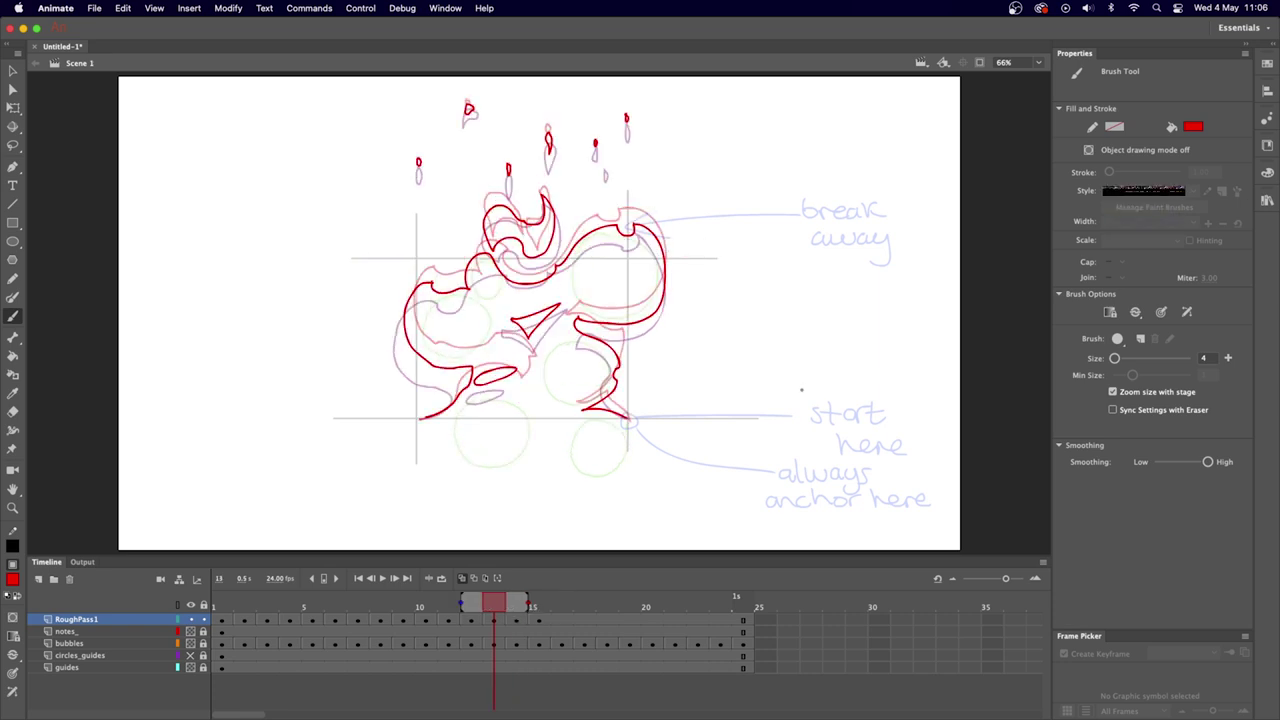
{"action": "key", "text": "period"}
Brush frame 15's main flame outline down to both base anchors, with a small curled top-middle flame and pointed side notches.
{"action": "mouse_move", "coordinate": [506, 220]}
{"action": "left_mouse_down"}
{"action": "mouse_move", "coordinate": [474, 224]}
{"action": "mouse_move", "coordinate": [484, 256]}
{"action": "mouse_move", "coordinate": [624, 200]}
{"action": "mouse_move", "coordinate": [612, 207]}
{"action": "mouse_move", "coordinate": [657, 287]}
{"action": "mouse_move", "coordinate": [579, 285]}
{"action": "left_mouse_up"}
{"action": "mouse_move", "coordinate": [484, 258]}
{"action": "left_mouse_down"}
{"action": "mouse_move", "coordinate": [444, 330]}
{"action": "mouse_move", "coordinate": [505, 316]}
{"action": "mouse_move", "coordinate": [422, 418]}
{"action": "left_mouse_up"}
{"action": "mouse_move", "coordinate": [579, 286]}
{"action": "left_mouse_down"}
{"action": "mouse_move", "coordinate": [560, 300]}
{"action": "mouse_move", "coordinate": [614, 374]}
{"action": "mouse_move", "coordinate": [568, 398]}
{"action": "mouse_move", "coordinate": [628, 417]}
{"action": "left_mouse_up"}
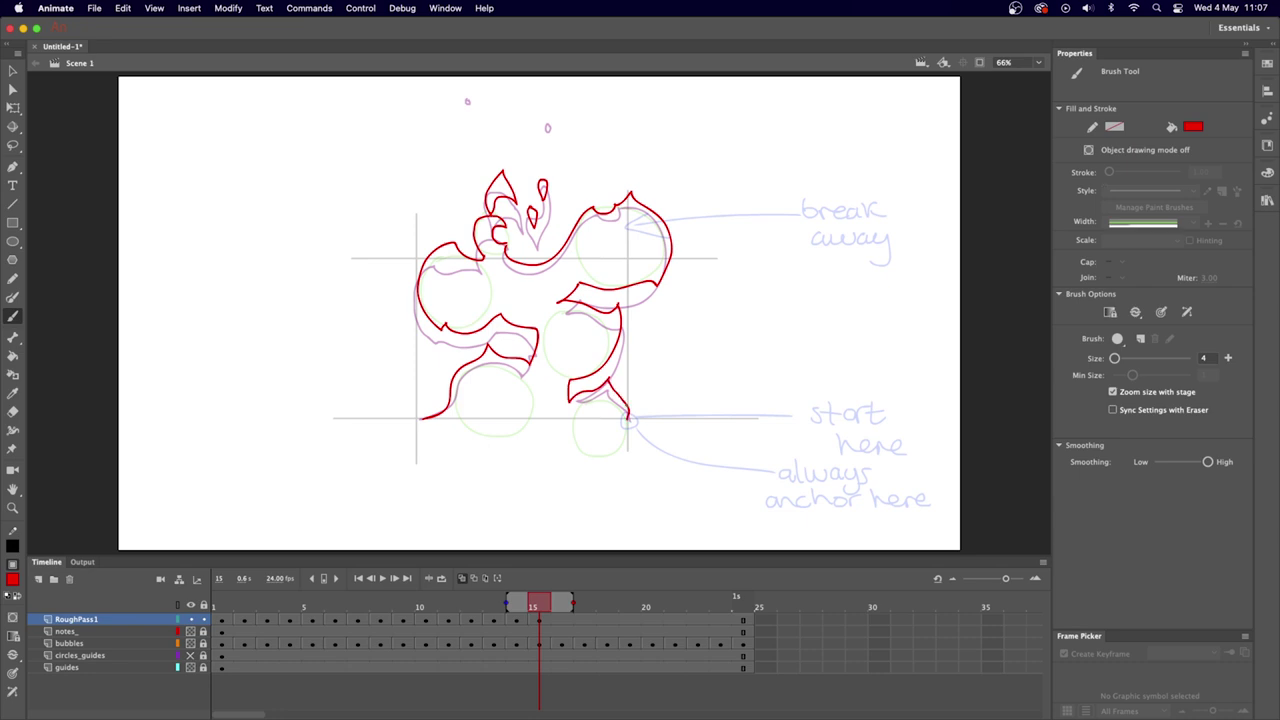
Flip back from frame 15 to frame 4 and forward again to examine the motion of the whole flame.
{"action": "key", "text": "comma"}
{"action": "key", "text": "comma"}
{"action": "key", "text": "comma"}
{"action": "key", "text": "comma"}
{"action": "key", "text": "comma"}
{"action": "key", "text": "comma"}
{"action": "key", "text": "comma"}
{"action": "key", "text": "comma"}
{"action": "key", "text": "comma"}
{"action": "key", "text": "comma"}
{"action": "key", "text": "comma"}
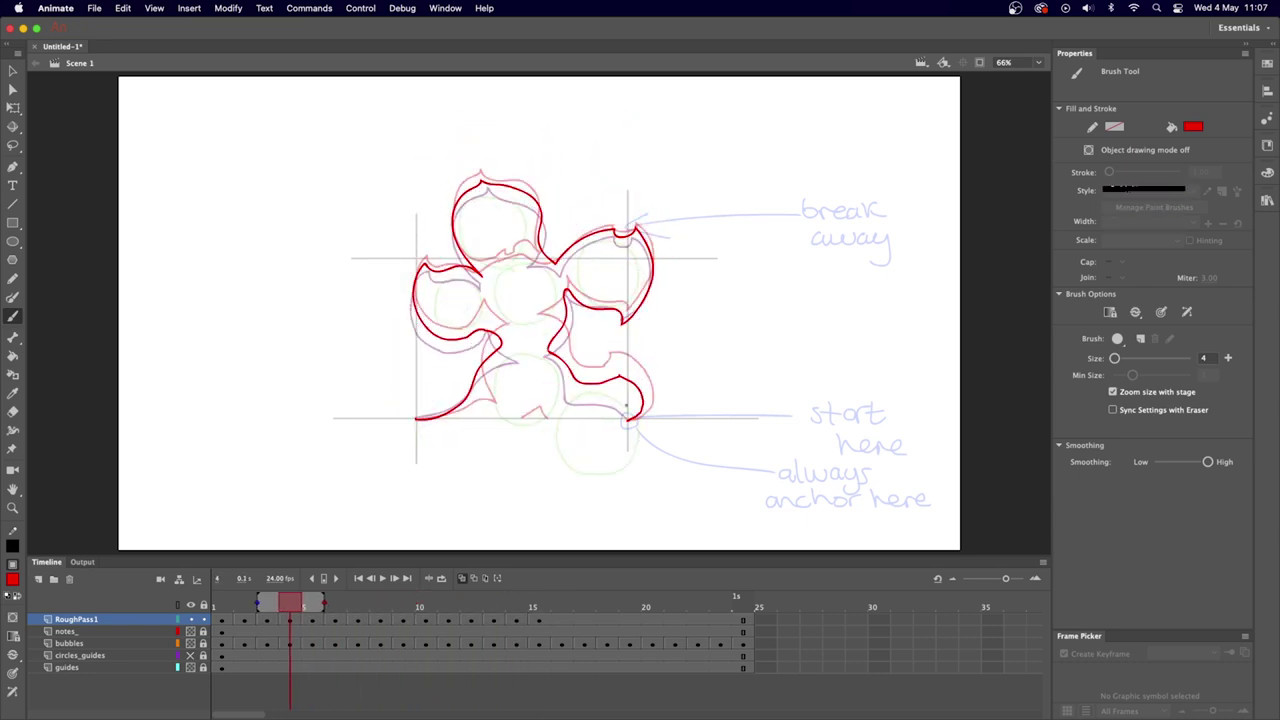
{"action": "key", "text": "period"}
{"action": "key", "text": "period"}
{"action": "key", "text": "period"}
{"action": "key", "text": "period"}
{"action": "key", "text": "period"}
{"action": "key", "text": "period"}
{"action": "key", "text": "period"}
{"action": "key", "text": "period"}
{"action": "key", "text": "period"}
{"action": "key", "text": "period"}
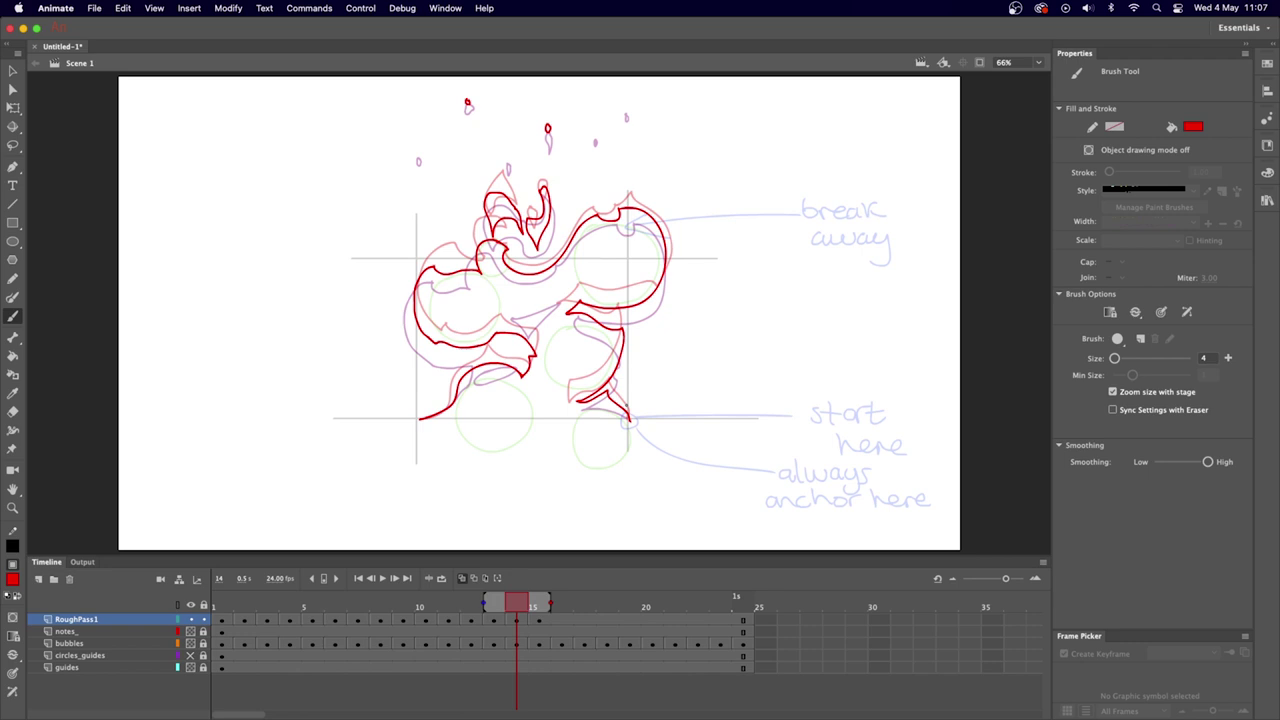
Add a blank keyframe at frame 16 and brush the central flame as a narrow jagged tip, two small drops and a separate curled flame below.
{"action": "key", "text": "period"}
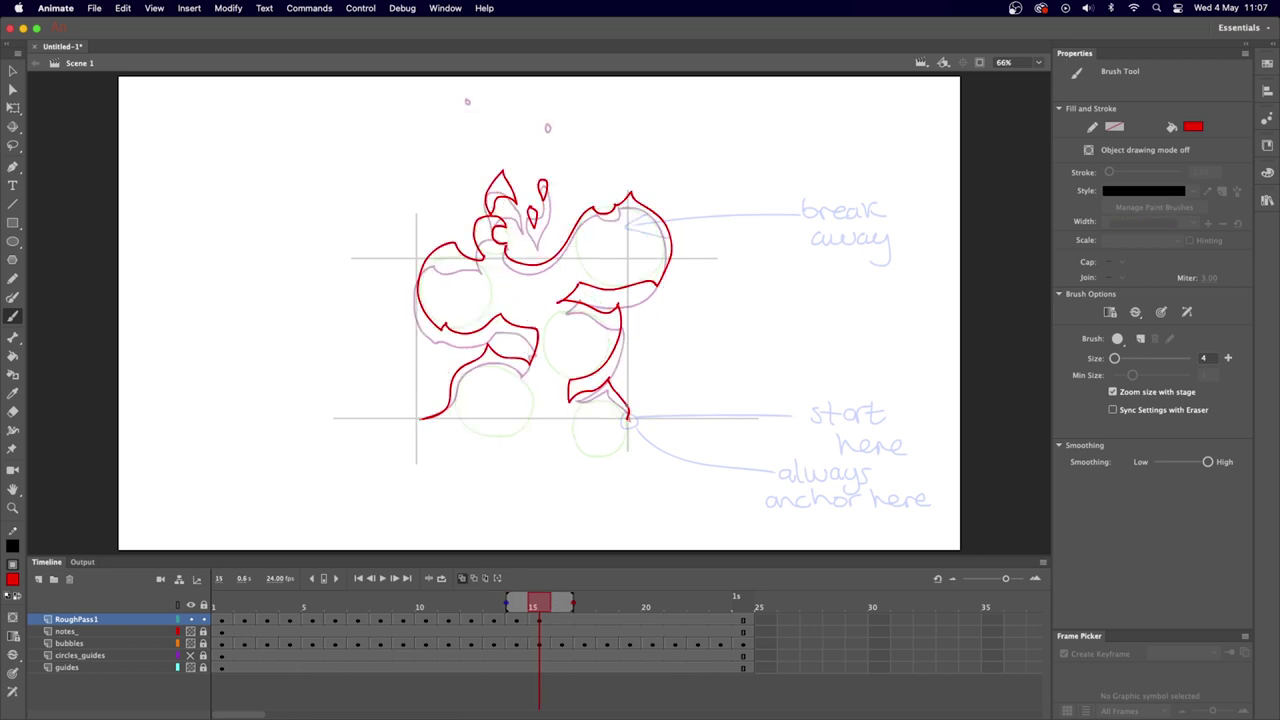
{"action": "key", "text": "period"}
{"action": "mouse_move", "coordinate": [496, 160]}
{"action": "left_mouse_down"}
{"action": "mouse_move", "coordinate": [502, 192]}
{"action": "mouse_move", "coordinate": [532, 210]}
{"action": "left_mouse_up"}
{"action": "key", "text": "comma"}
{"action": "key", "text": "period"}
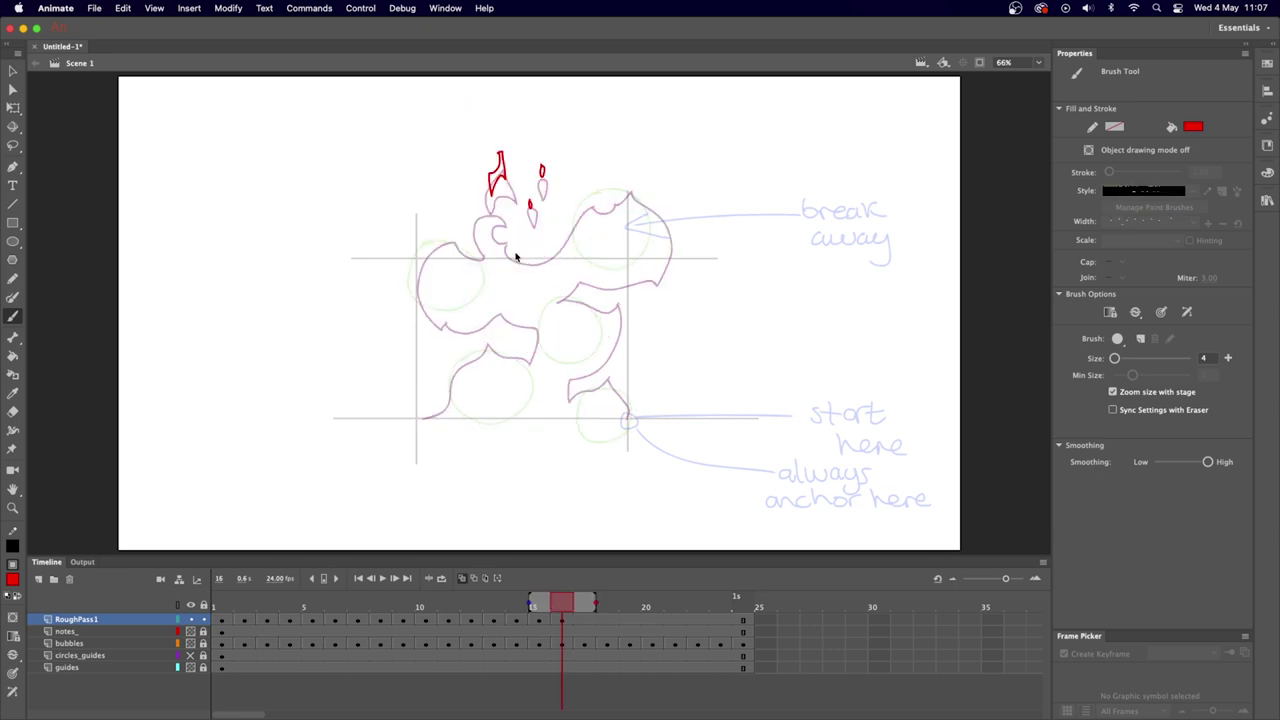
{"action": "mouse_move", "coordinate": [505, 224]}
{"action": "left_mouse_down"}
{"action": "mouse_move", "coordinate": [492, 212]}
{"action": "mouse_move", "coordinate": [480, 248]}
{"action": "mouse_move", "coordinate": [504, 216]}
{"action": "left_mouse_up"}
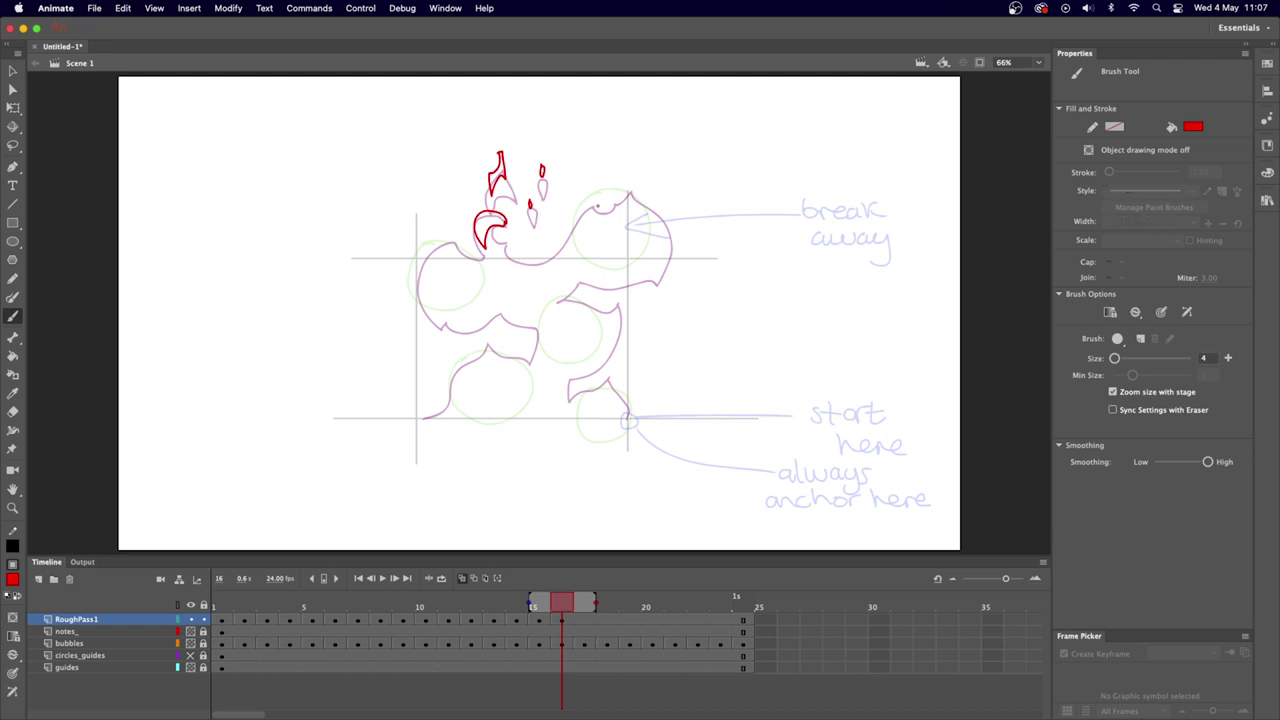
Brush frame 16's main flame outline around the bubble guides, through the pointed side notches and down to both base anchors.
{"action": "mouse_move", "coordinate": [632, 230]}
{"action": "left_mouse_down"}
{"action": "mouse_move", "coordinate": [589, 255]}
{"action": "mouse_move", "coordinate": [652, 250]}
{"action": "left_mouse_up"}
{"action": "key", "text": "cmd+z"}
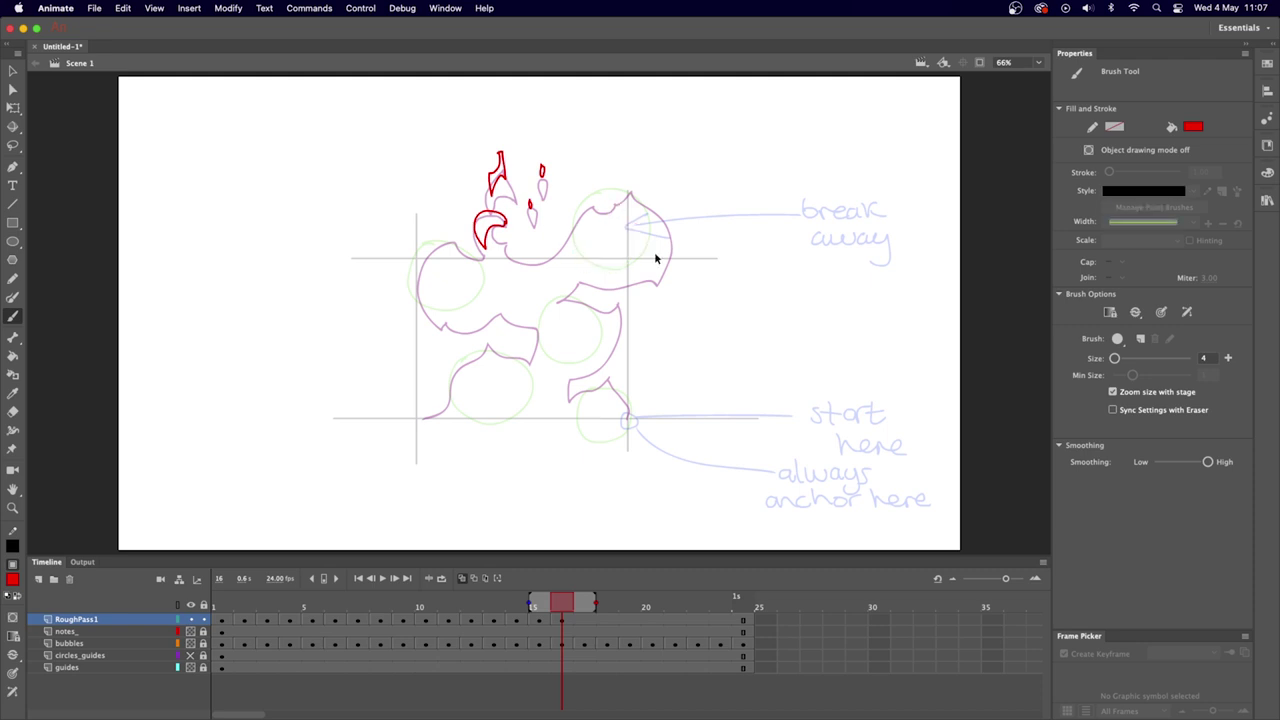
{"action": "mouse_move", "coordinate": [447, 228]}
{"action": "left_mouse_down"}
{"action": "mouse_move", "coordinate": [438, 292]}
{"action": "mouse_move", "coordinate": [463, 316]}
{"action": "mouse_move", "coordinate": [490, 300]}
{"action": "mouse_move", "coordinate": [536, 318]}
{"action": "mouse_move", "coordinate": [527, 339]}
{"action": "mouse_move", "coordinate": [484, 339]}
{"action": "mouse_move", "coordinate": [428, 418]}
{"action": "left_mouse_up"}
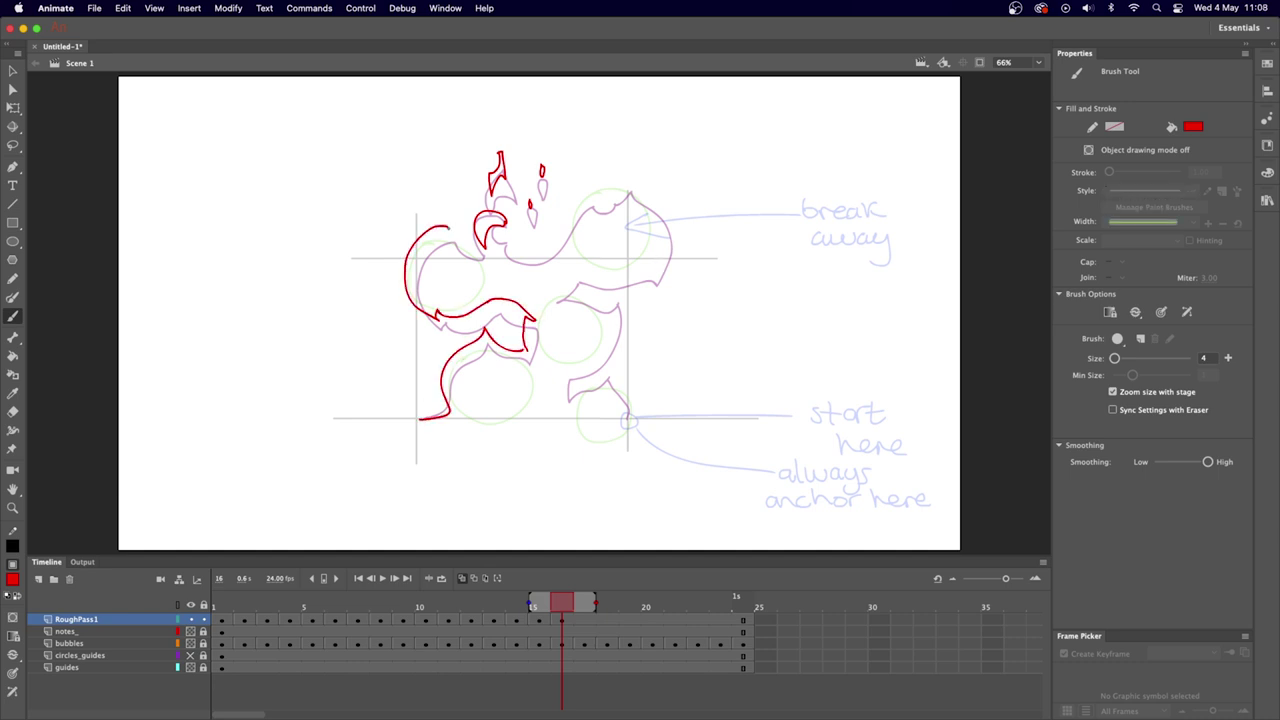
{"action": "mouse_move", "coordinate": [447, 226]}
{"action": "left_mouse_down"}
{"action": "mouse_move", "coordinate": [502, 266]}
{"action": "mouse_move", "coordinate": [605, 180]}
{"action": "mouse_move", "coordinate": [659, 213]}
{"action": "mouse_move", "coordinate": [646, 284]}
{"action": "mouse_move", "coordinate": [570, 270]}
{"action": "mouse_move", "coordinate": [550, 288]}
{"action": "mouse_move", "coordinate": [610, 300]}
{"action": "left_mouse_up"}
{"action": "mouse_move", "coordinate": [610, 300]}
{"action": "left_mouse_down"}
{"action": "mouse_move", "coordinate": [572, 385]}
{"action": "mouse_move", "coordinate": [620, 385]}
{"action": "mouse_move", "coordinate": [632, 415]}
{"action": "left_mouse_up"}
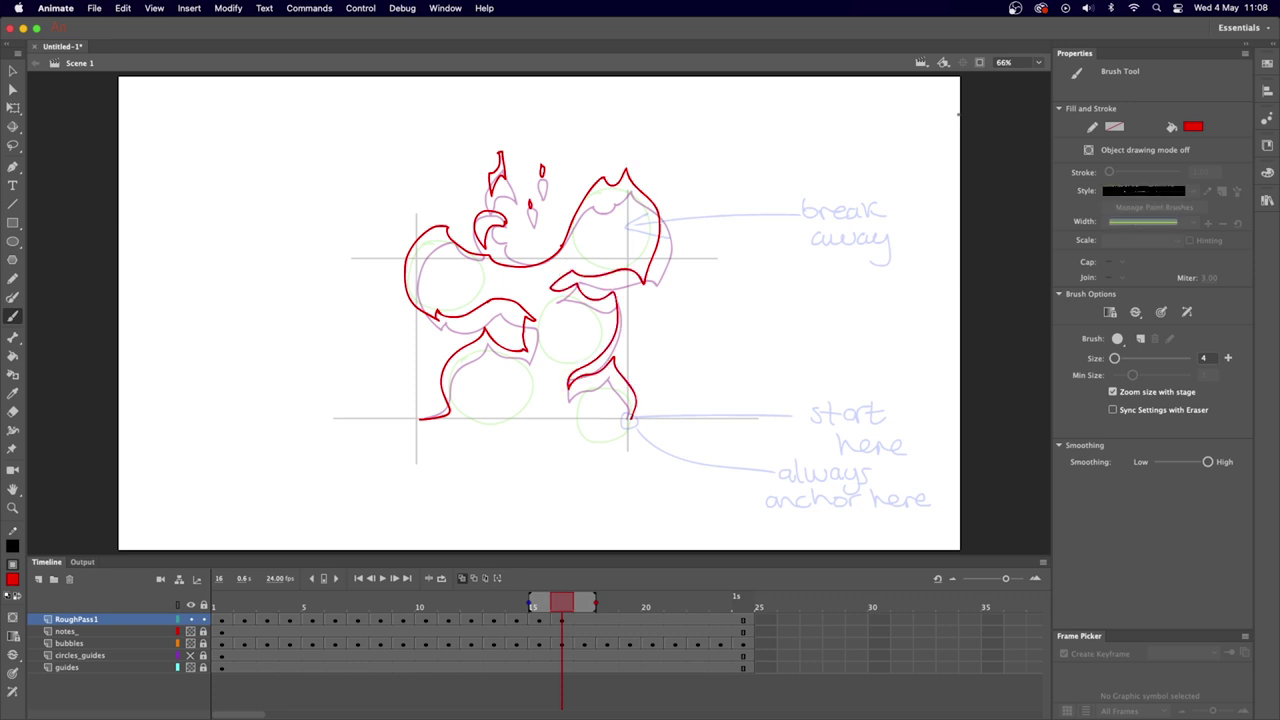
Add a blank keyframe at frame 17 and brush the dissipating central flame as three small drops above a small wavy flame.
{"action": "key", "text": "period"}
{"action": "left_click_drag", "start_coordinate": [500, 140], "coordinate": [500, 158]}
{"action": "left_click_drag", "start_coordinate": [478, 200], "coordinate": [503, 214]}
{"action": "left_click_drag", "start_coordinate": [541, 150], "coordinate": [541, 168]}
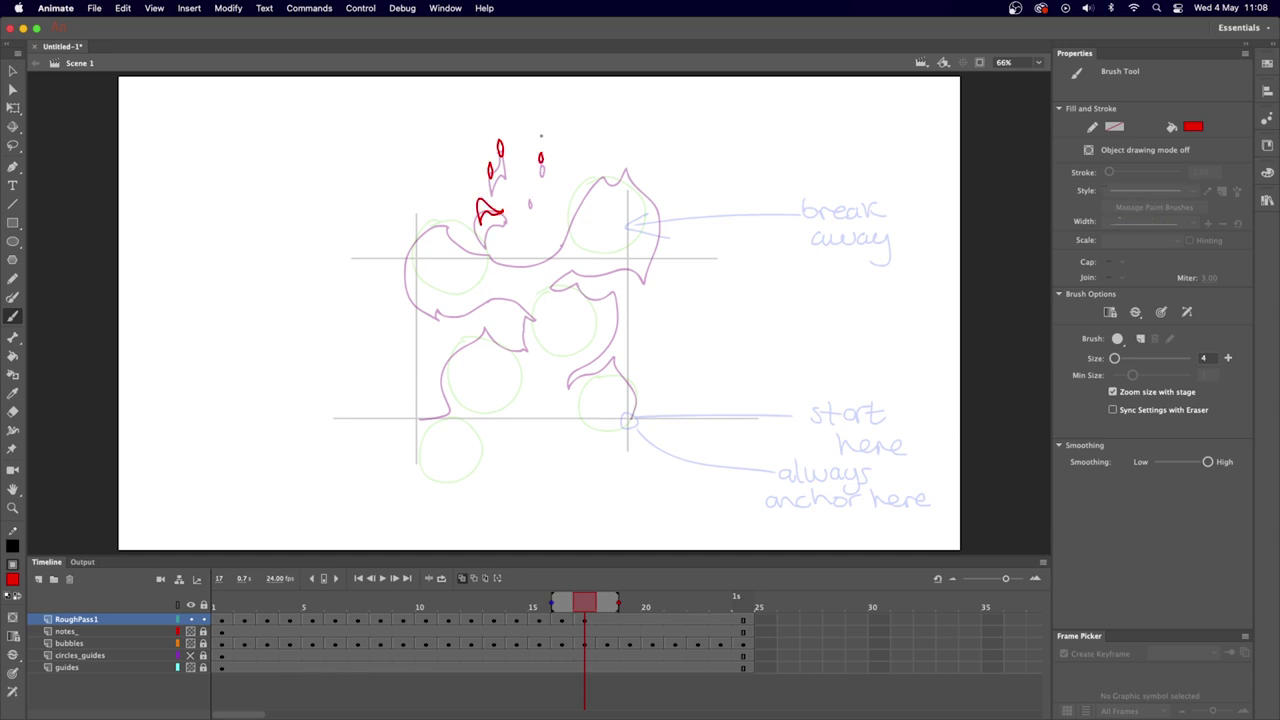
Brush frame 17's upper-right flame as a closed breakaway shape, and the main outline down to both base anchors with a small hole between them.
{"action": "mouse_move", "coordinate": [586, 226]}
{"action": "left_mouse_down"}
{"action": "mouse_move", "coordinate": [602, 196]}
{"action": "mouse_move", "coordinate": [634, 258]}
{"action": "left_mouse_up"}
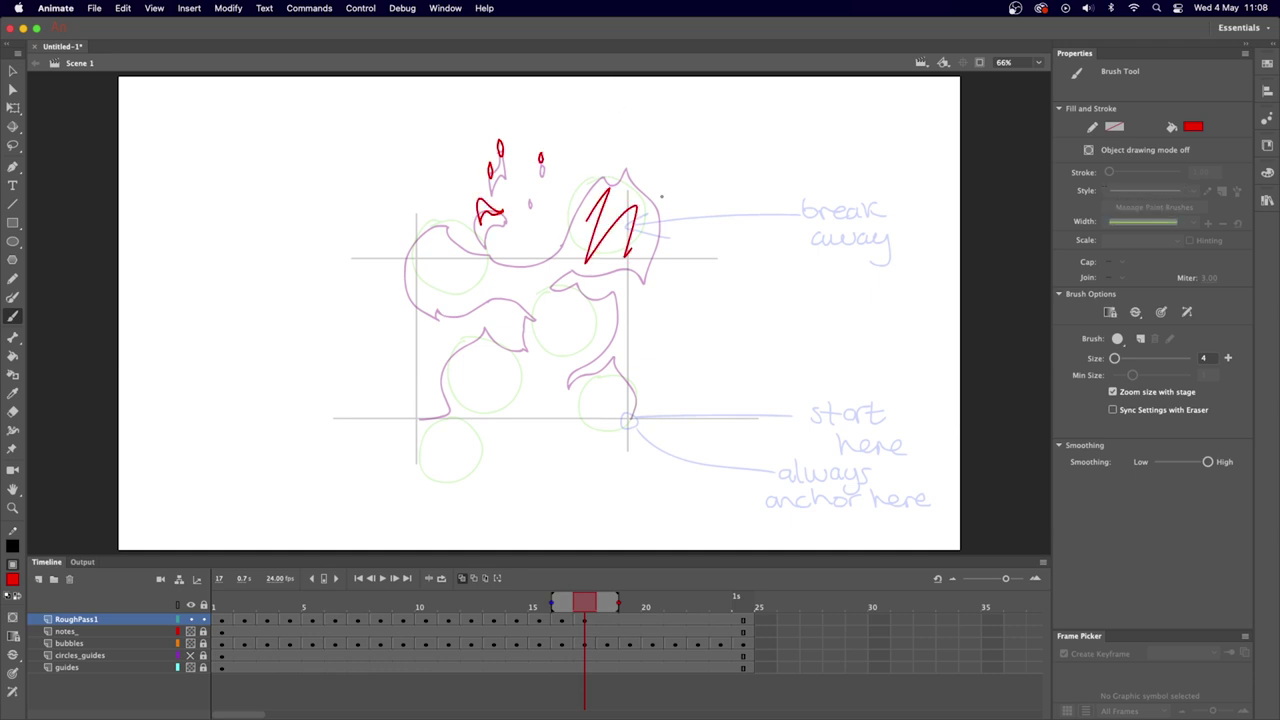
{"action": "key", "text": "super+z"}
{"action": "mouse_move", "coordinate": [601, 171]}
{"action": "left_mouse_down"}
{"action": "mouse_move", "coordinate": [571, 249]}
{"action": "mouse_move", "coordinate": [632, 245]}
{"action": "mouse_move", "coordinate": [601, 152]}
{"action": "left_mouse_up"}
{"action": "mouse_move", "coordinate": [452, 210]}
{"action": "left_mouse_down"}
{"action": "mouse_move", "coordinate": [408, 268]}
{"action": "mouse_move", "coordinate": [490, 289]}
{"action": "left_mouse_up"}
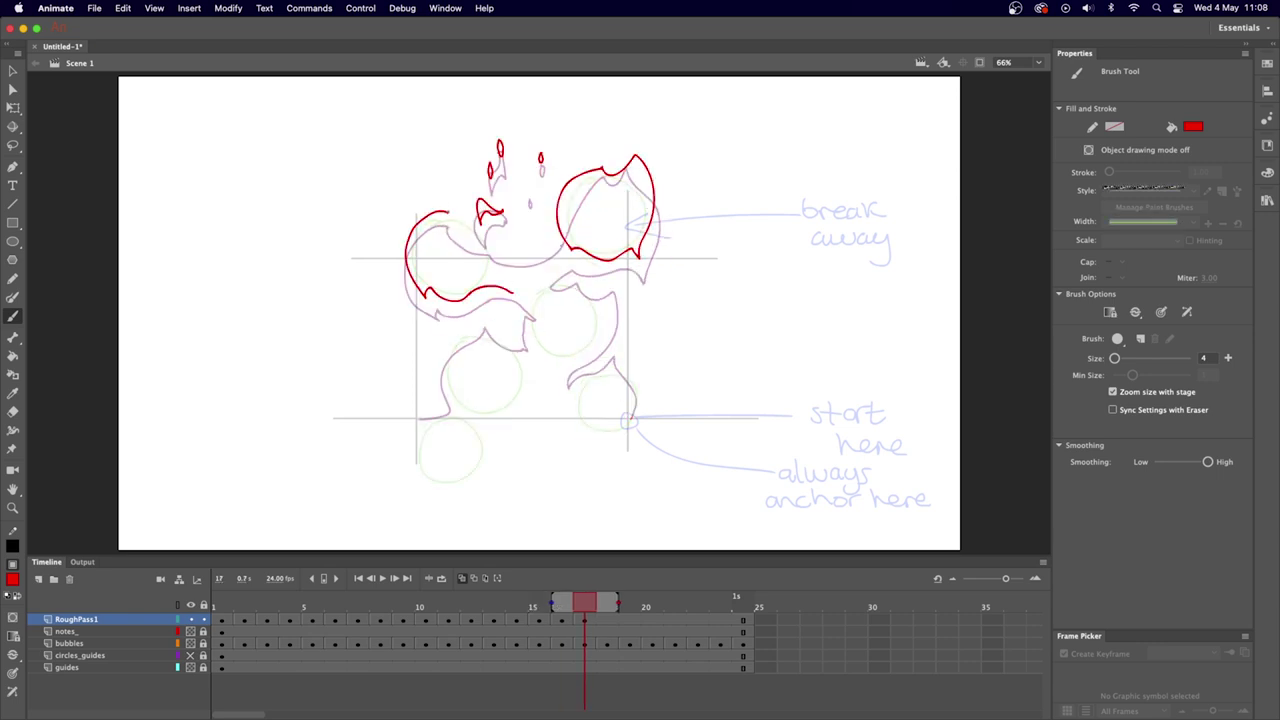
{"action": "mouse_move", "coordinate": [448, 212]}
{"action": "left_mouse_down"}
{"action": "mouse_move", "coordinate": [516, 258]}
{"action": "mouse_move", "coordinate": [578, 283]}
{"action": "mouse_move", "coordinate": [606, 276]}
{"action": "mouse_move", "coordinate": [614, 318]}
{"action": "mouse_move", "coordinate": [574, 382]}
{"action": "mouse_move", "coordinate": [640, 420]}
{"action": "left_mouse_up"}
{"action": "mouse_move", "coordinate": [512, 293]}
{"action": "left_mouse_down"}
{"action": "mouse_move", "coordinate": [498, 337]}
{"action": "mouse_move", "coordinate": [480, 293]}
{"action": "mouse_move", "coordinate": [493, 289]}
{"action": "mouse_move", "coordinate": [466, 326]}
{"action": "mouse_move", "coordinate": [455, 408]}
{"action": "mouse_move", "coordinate": [417, 418]}
{"action": "left_mouse_up"}
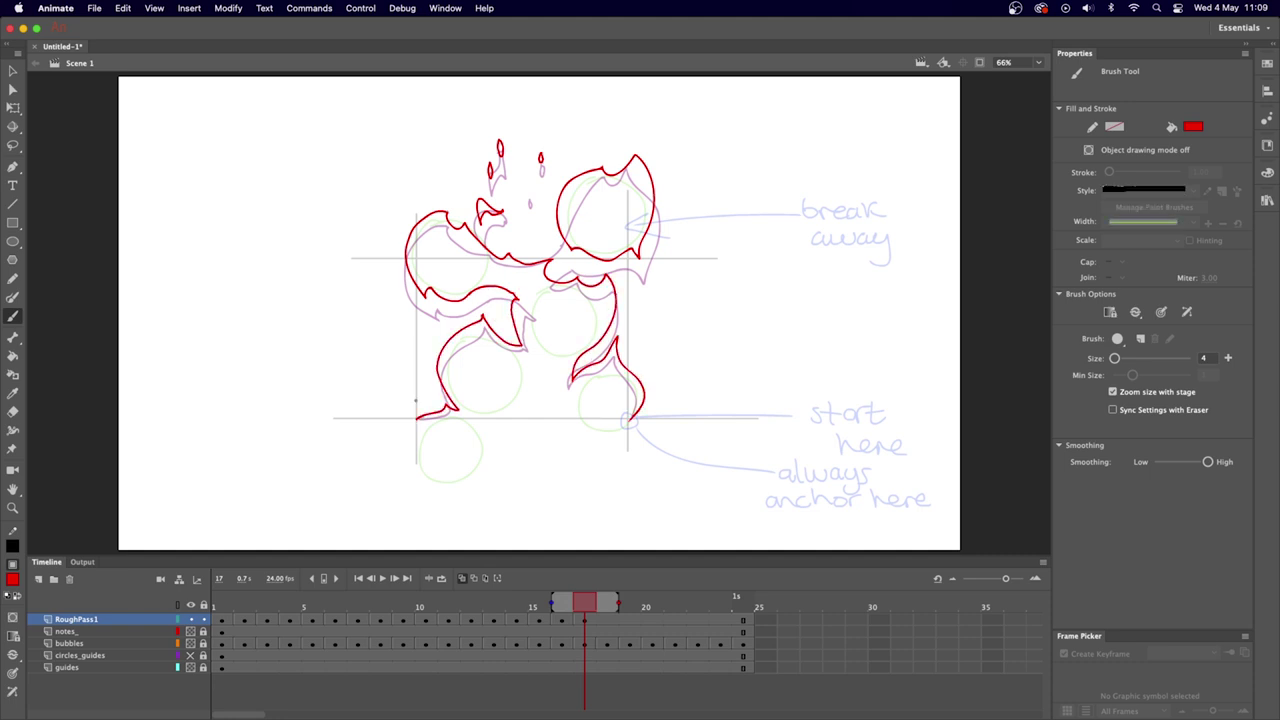
{"action": "mouse_move", "coordinate": [533, 408]}
{"action": "left_mouse_down"}
{"action": "mouse_move", "coordinate": [547, 402]}
{"action": "mouse_move", "coordinate": [531, 411]}
{"action": "left_mouse_up"}
Add a blank keyframe at frame 18 and brush two central drops, a small pointed flame and the raised upper-right breakaway flame.
{"action": "key", "text": "."}
{"action": "left_click_drag", "start_coordinate": [499, 126], "coordinate": [488, 162]}
{"action": "left_click_drag", "start_coordinate": [479, 184], "coordinate": [485, 206]}
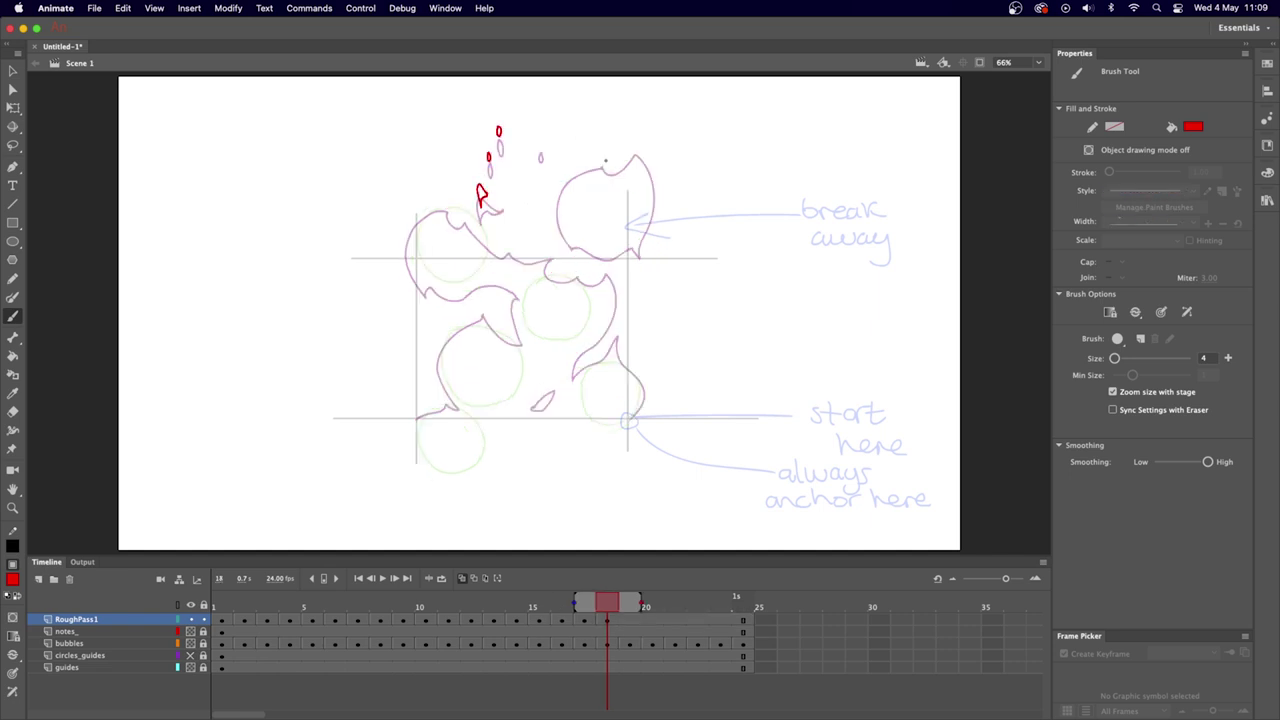
{"action": "mouse_move", "coordinate": [604, 160]}
{"action": "left_mouse_down"}
{"action": "mouse_move", "coordinate": [558, 178]}
{"action": "mouse_move", "coordinate": [572, 242]}
{"action": "mouse_move", "coordinate": [610, 250]}
{"action": "mouse_move", "coordinate": [640, 228]}
{"action": "mouse_move", "coordinate": [641, 147]}
{"action": "mouse_move", "coordinate": [605, 166]}
{"action": "left_mouse_up"}
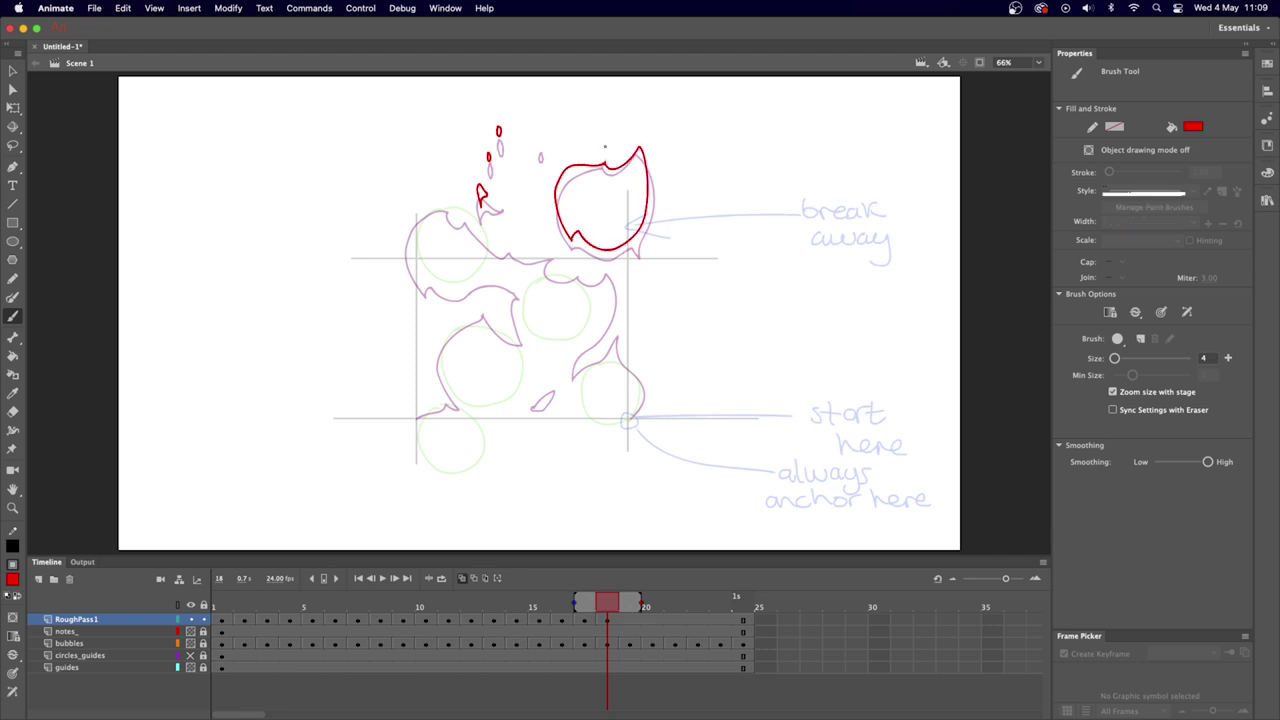
{"action": "key", "text": "comma"}
{"action": "key", "text": "period"}
{"action": "key", "text": "comma"}
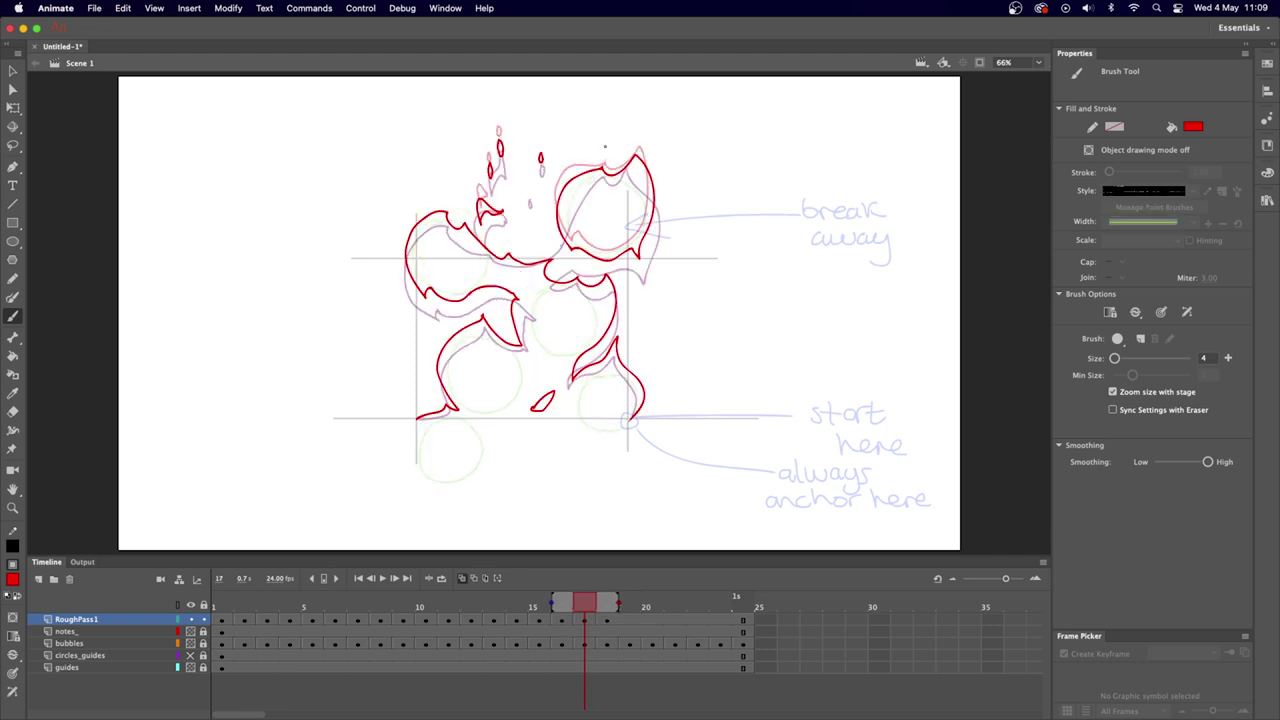
{"action": "mouse_move", "coordinate": [584, 182]}
{"action": "left_mouse_down"}
{"action": "mouse_move", "coordinate": [584, 140]}
{"action": "mouse_move", "coordinate": [606, 132]}
{"action": "left_mouse_up"}
{"action": "key", "text": "super+z"}
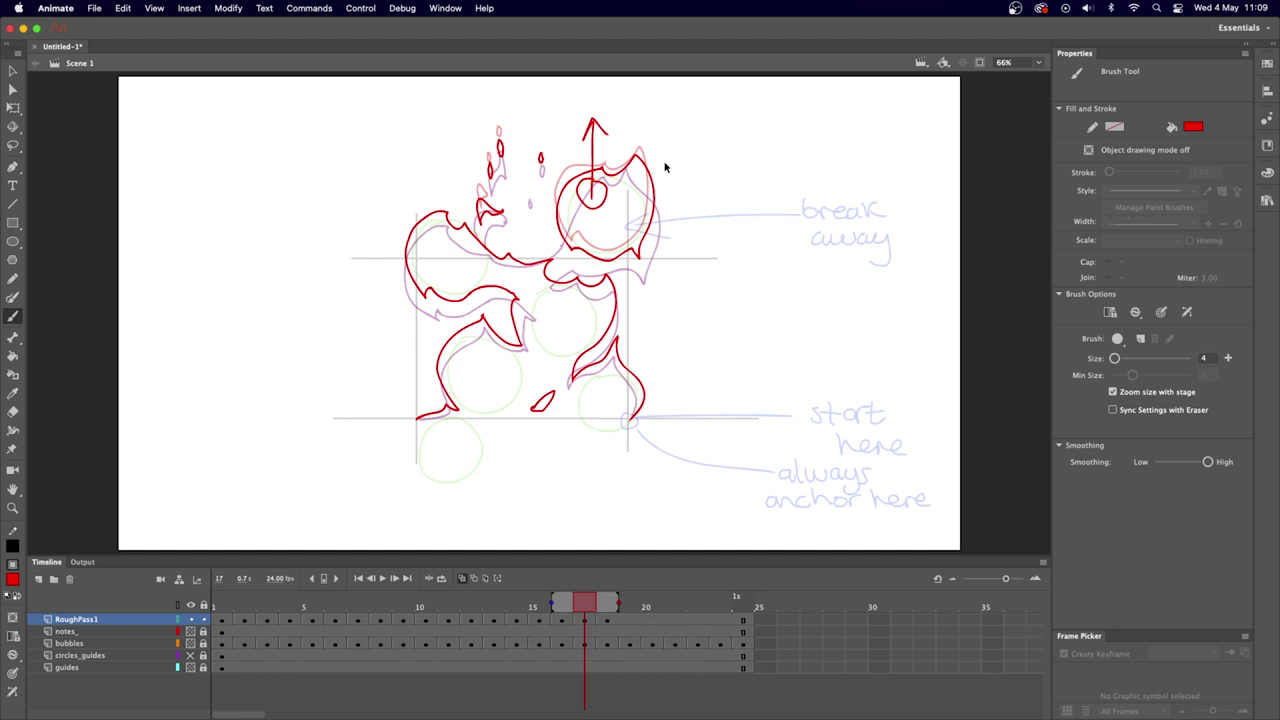
{"action": "key", "text": "super+z"}
{"action": "key", "text": "super+z"}
{"action": "key", "text": "super+z"}
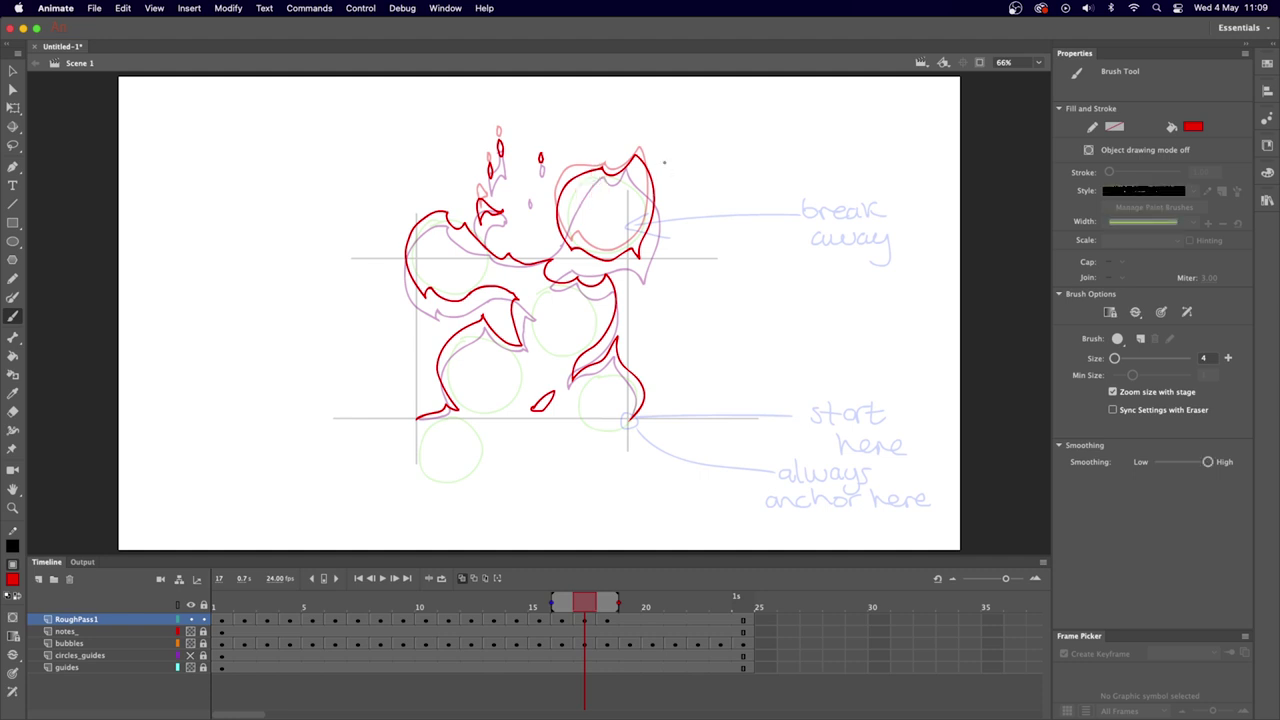
{"action": "key", "text": "."}
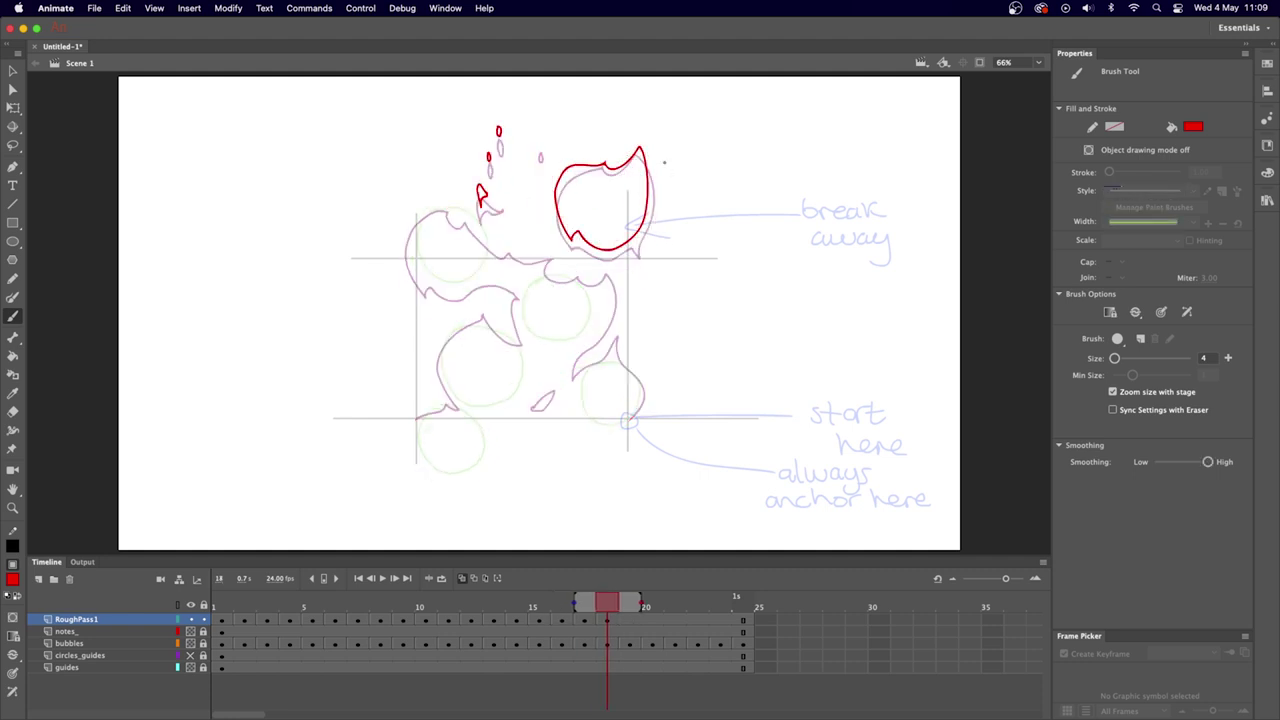
{"action": "mouse_move", "coordinate": [418, 240]}
{"action": "left_mouse_down"}
{"action": "mouse_move", "coordinate": [466, 272]}
{"action": "mouse_move", "coordinate": [455, 285]}
{"action": "mouse_move", "coordinate": [465, 259]}
{"action": "mouse_move", "coordinate": [677, 243]}
{"action": "left_mouse_up"}
{"action": "key", "text": "super+z"}
Brush frame 18's left flame as a closed breakaway shape, and the main outline down to both base anchors with its central fragment and lower hole.
{"action": "mouse_move", "coordinate": [448, 206]}
{"action": "left_mouse_down"}
{"action": "mouse_move", "coordinate": [410, 262]}
{"action": "mouse_move", "coordinate": [416, 278]}
{"action": "mouse_move", "coordinate": [496, 266]}
{"action": "mouse_move", "coordinate": [450, 205]}
{"action": "left_mouse_up"}
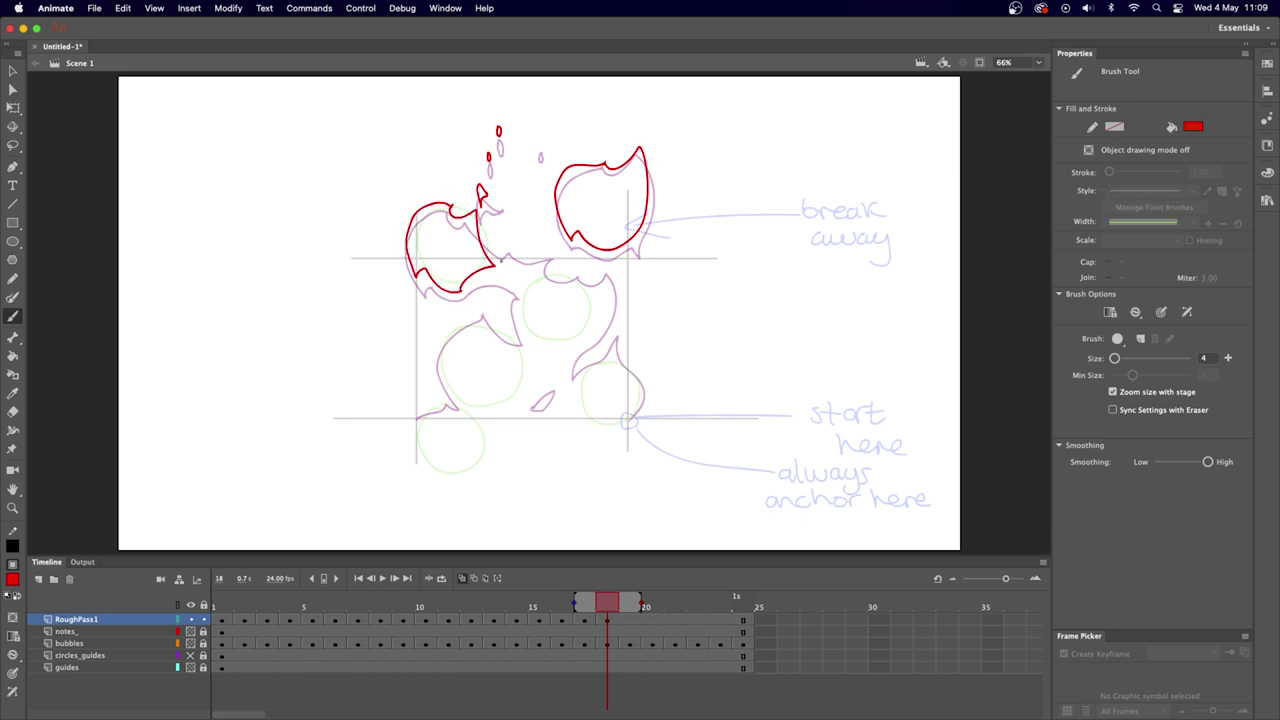
{"action": "mouse_move", "coordinate": [500, 264]}
{"action": "left_mouse_down"}
{"action": "mouse_move", "coordinate": [526, 286]}
{"action": "mouse_move", "coordinate": [523, 323]}
{"action": "mouse_move", "coordinate": [469, 313]}
{"action": "mouse_move", "coordinate": [442, 382]}
{"action": "mouse_move", "coordinate": [457, 396]}
{"action": "mouse_move", "coordinate": [418, 412]}
{"action": "left_mouse_up"}
{"action": "mouse_move", "coordinate": [550, 258]}
{"action": "left_mouse_down"}
{"action": "mouse_move", "coordinate": [608, 275]}
{"action": "mouse_move", "coordinate": [573, 362]}
{"action": "mouse_move", "coordinate": [616, 335]}
{"action": "mouse_move", "coordinate": [626, 416]}
{"action": "left_mouse_up"}
{"action": "left_click_drag", "start_coordinate": [553, 372], "coordinate": [545, 406]}
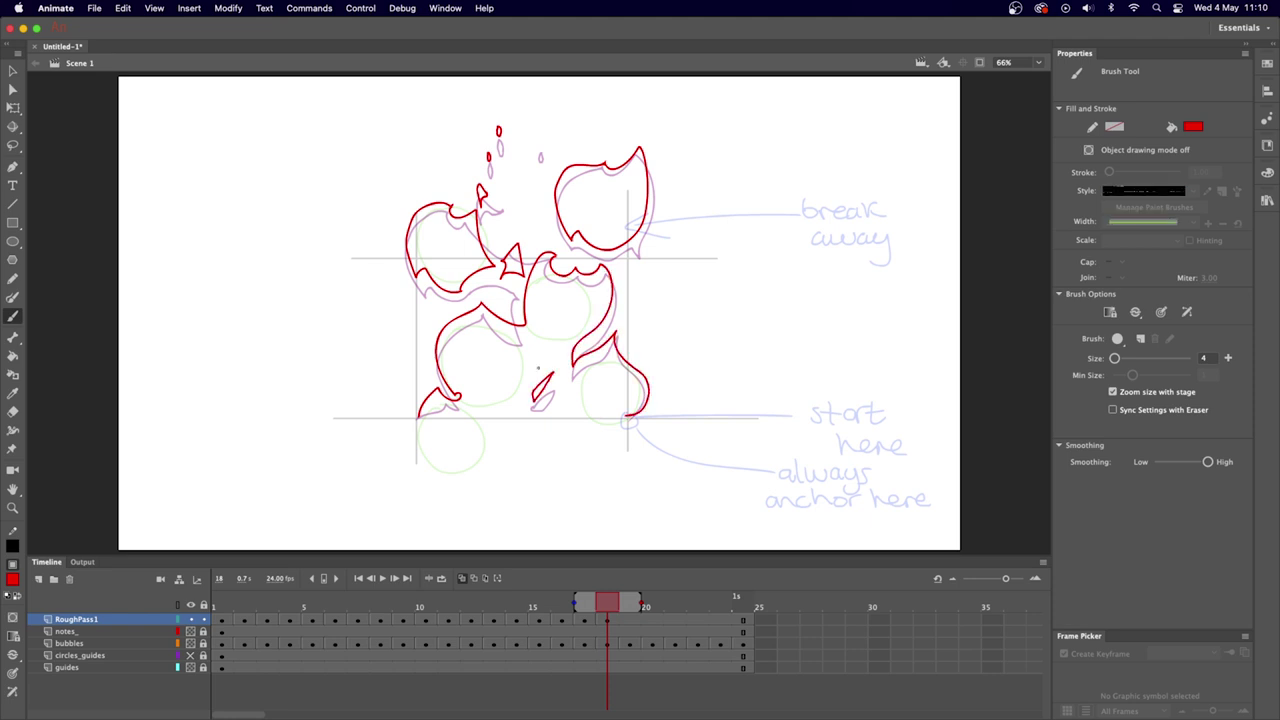
Add a blank keyframe at frame 19 and brush the upper-right breakaway flame with two pointed top corners, plus a small central drop.
{"action": "key", "text": "Return"}
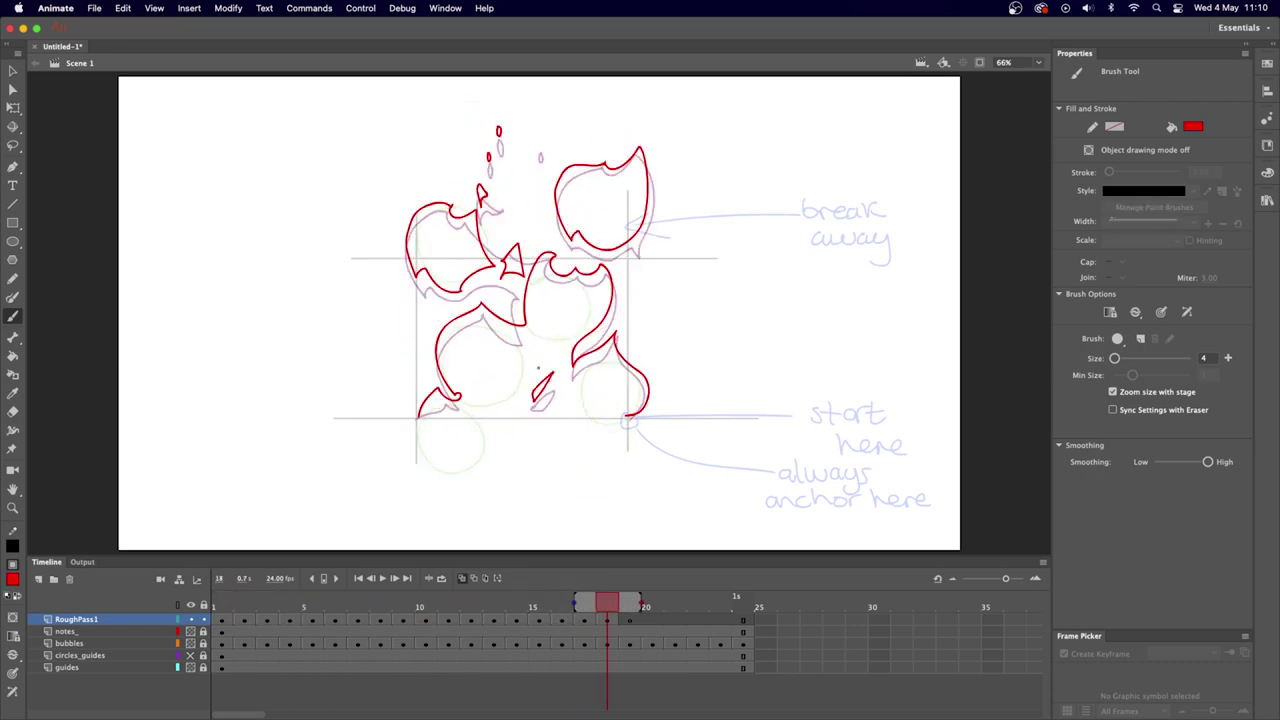
{"action": "mouse_move", "coordinate": [606, 157]}
{"action": "left_mouse_down"}
{"action": "mouse_move", "coordinate": [566, 150]}
{"action": "mouse_move", "coordinate": [557, 165]}
{"action": "mouse_move", "coordinate": [568, 220]}
{"action": "mouse_move", "coordinate": [622, 227]}
{"action": "mouse_move", "coordinate": [641, 192]}
{"action": "mouse_move", "coordinate": [642, 143]}
{"action": "mouse_move", "coordinate": [590, 118]}
{"action": "left_mouse_up"}
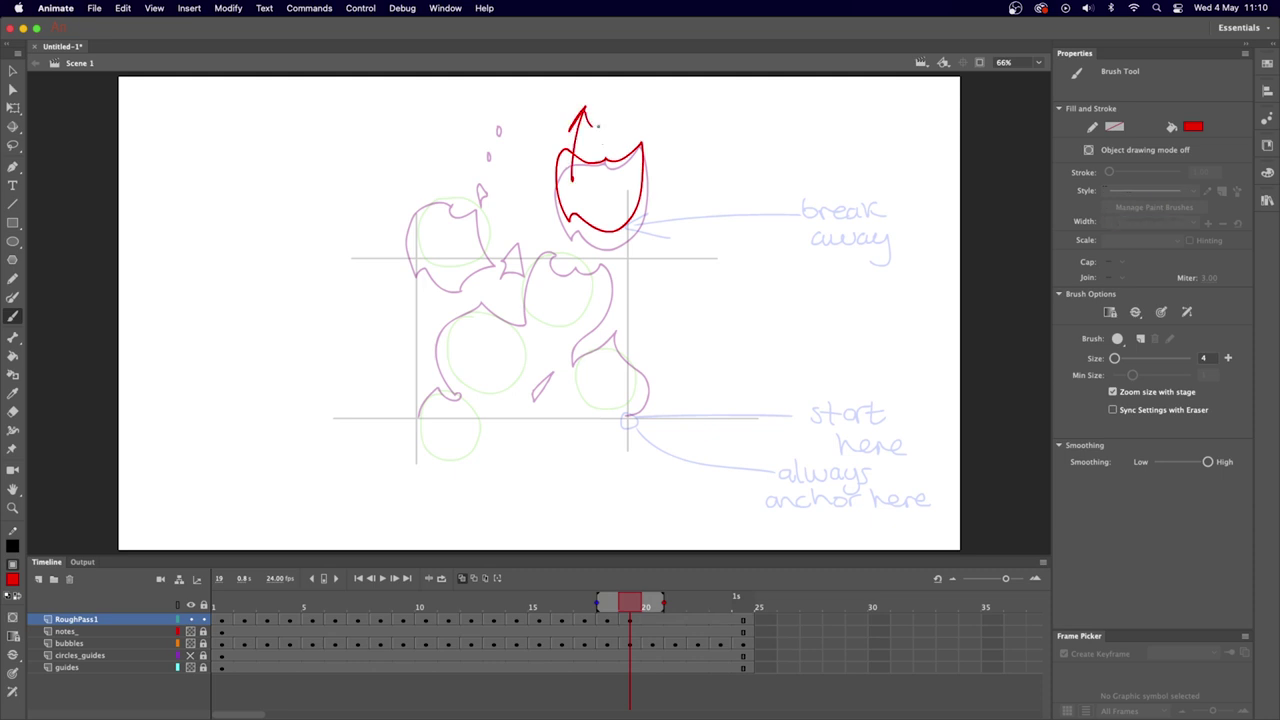
{"action": "key", "text": "cmd+z"}
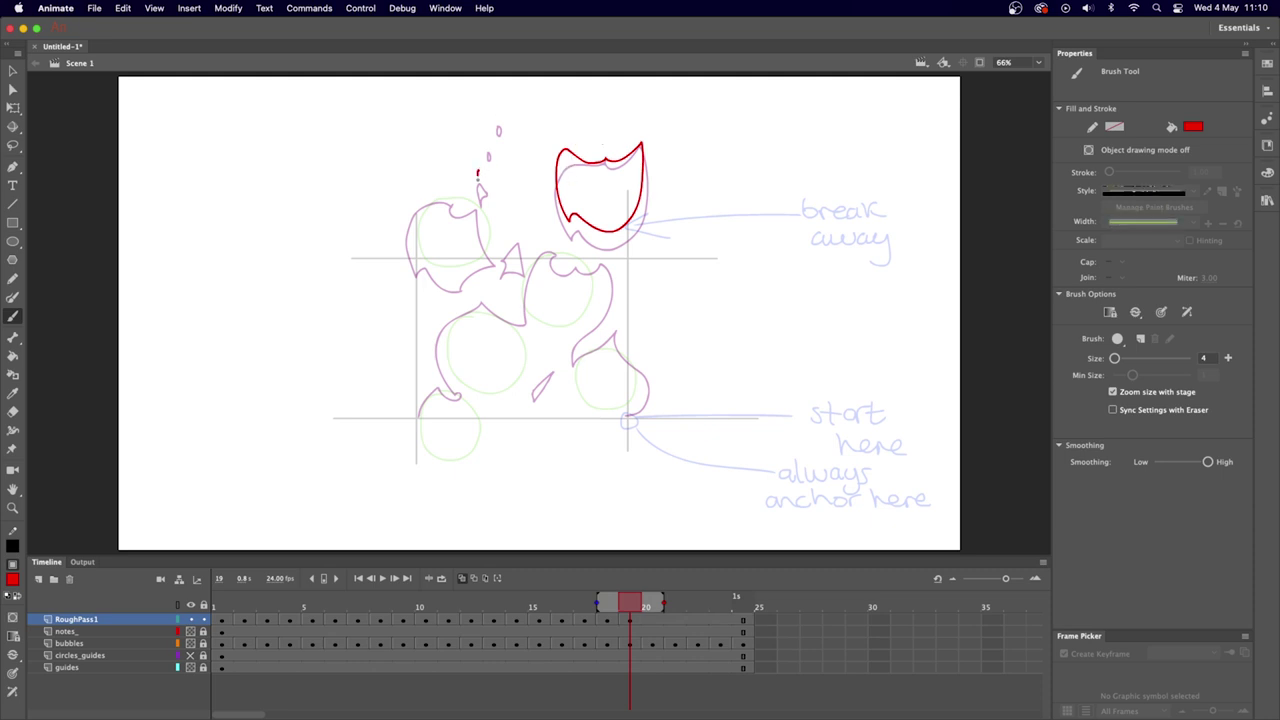
Flip back and forth between frames 17 and 19 to examine the motion of the rising breakaway flames.
{"action": "key", "text": "comma"}
{"action": "key", "text": "comma"}
{"action": "key", "text": "period"}
{"action": "key", "text": "period"}
{"action": "key", "text": "comma"}
{"action": "key", "text": "comma"}
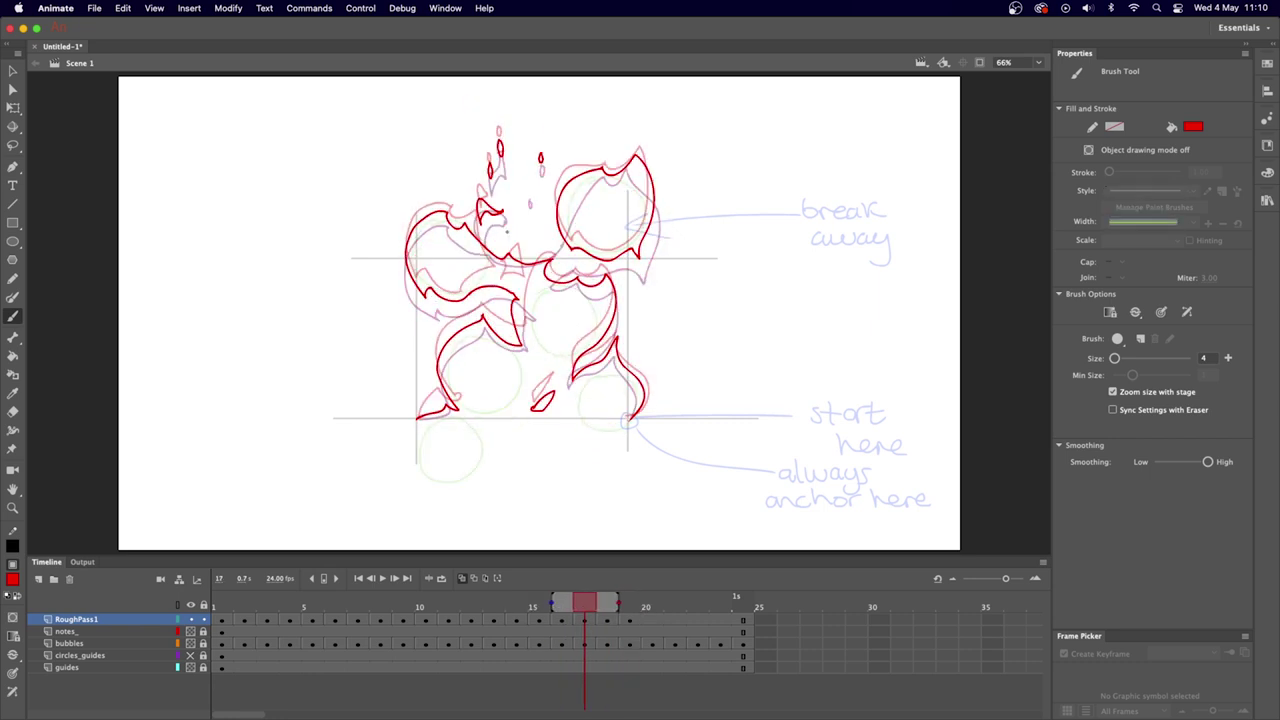
{"action": "key", "text": "period"}
{"action": "key", "text": "period"}
Brush frame 19's smaller left breakaway flame, and the main outline down to both base anchors with its central fragment and lower hole.
{"action": "mouse_move", "coordinate": [456, 194]}
{"action": "left_mouse_down"}
{"action": "mouse_move", "coordinate": [412, 250]}
{"action": "mouse_move", "coordinate": [438, 278]}
{"action": "mouse_move", "coordinate": [469, 259]}
{"action": "mouse_move", "coordinate": [464, 218]}
{"action": "mouse_move", "coordinate": [434, 192]}
{"action": "left_mouse_up"}
{"action": "key", "text": "comma"}
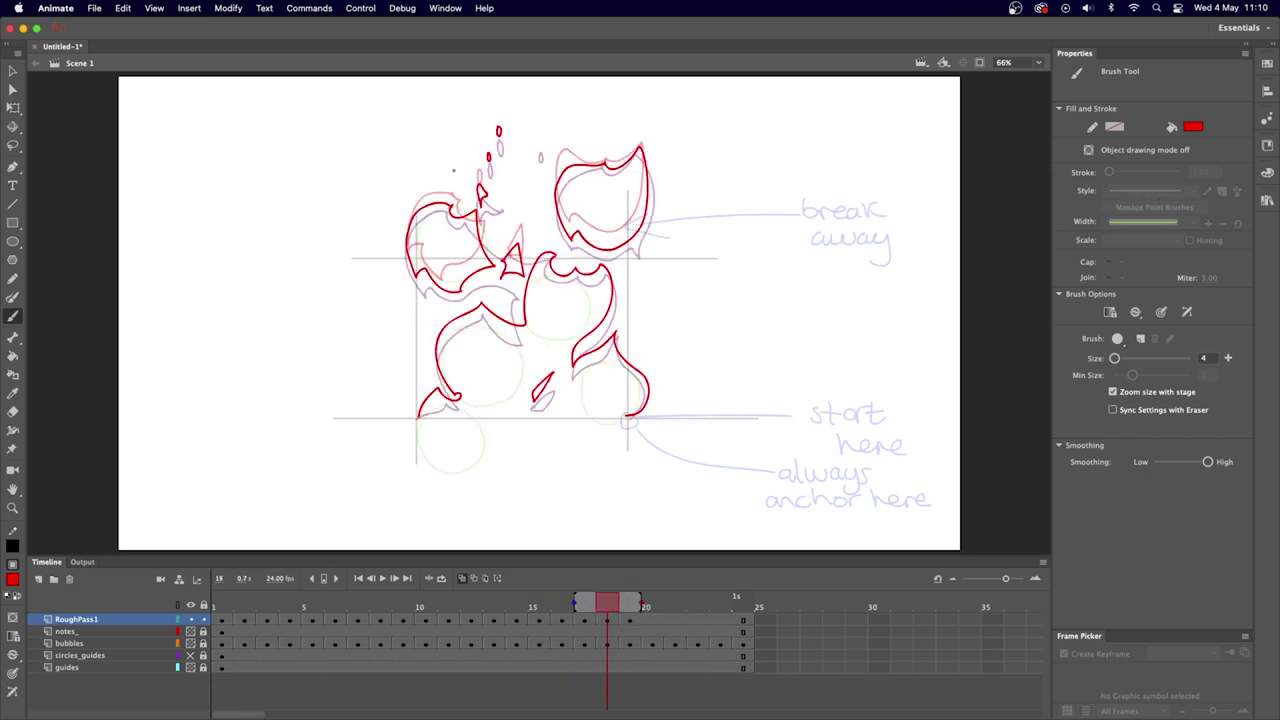
{"action": "key", "text": "period"}
{"action": "mouse_move", "coordinate": [553, 240]}
{"action": "left_mouse_down"}
{"action": "mouse_move", "coordinate": [520, 305]}
{"action": "mouse_move", "coordinate": [480, 300]}
{"action": "mouse_move", "coordinate": [433, 350]}
{"action": "mouse_move", "coordinate": [458, 387]}
{"action": "mouse_move", "coordinate": [418, 420]}
{"action": "mouse_move", "coordinate": [590, 242]}
{"action": "mouse_move", "coordinate": [608, 300]}
{"action": "mouse_move", "coordinate": [582, 327]}
{"action": "mouse_move", "coordinate": [610, 322]}
{"action": "mouse_move", "coordinate": [573, 350]}
{"action": "mouse_move", "coordinate": [644, 385]}
{"action": "mouse_move", "coordinate": [626, 418]}
{"action": "left_mouse_up"}
{"action": "left_click_drag", "start_coordinate": [545, 368], "coordinate": [522, 402]}
Add a blank keyframe at frame 20 and brush the left breakaway flame as a pointed crescent with a small drop, erasing its overlapping stroke end.
{"action": "key", "text": "period"}
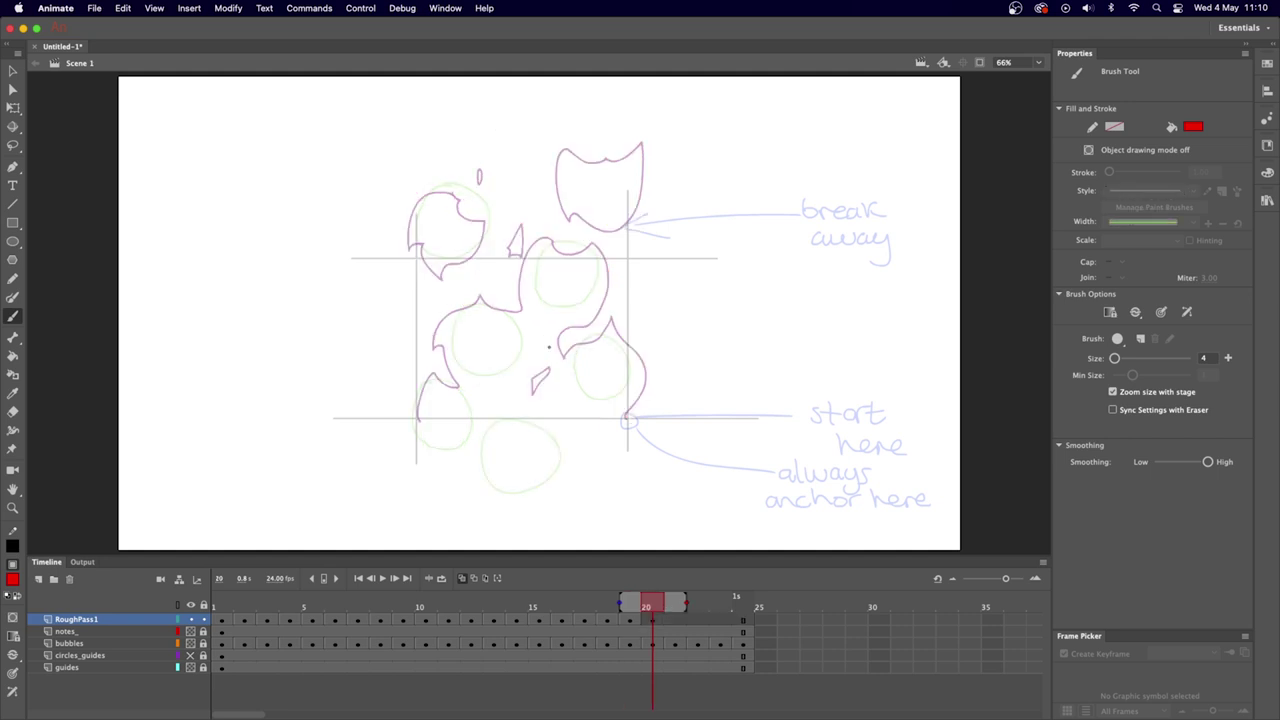
{"action": "mouse_move", "coordinate": [458, 192]}
{"action": "left_mouse_down"}
{"action": "mouse_move", "coordinate": [409, 234]}
{"action": "mouse_move", "coordinate": [426, 224]}
{"action": "mouse_move", "coordinate": [430, 264]}
{"action": "mouse_move", "coordinate": [483, 222]}
{"action": "mouse_move", "coordinate": [467, 222]}
{"action": "mouse_move", "coordinate": [448, 182]}
{"action": "left_mouse_up"}
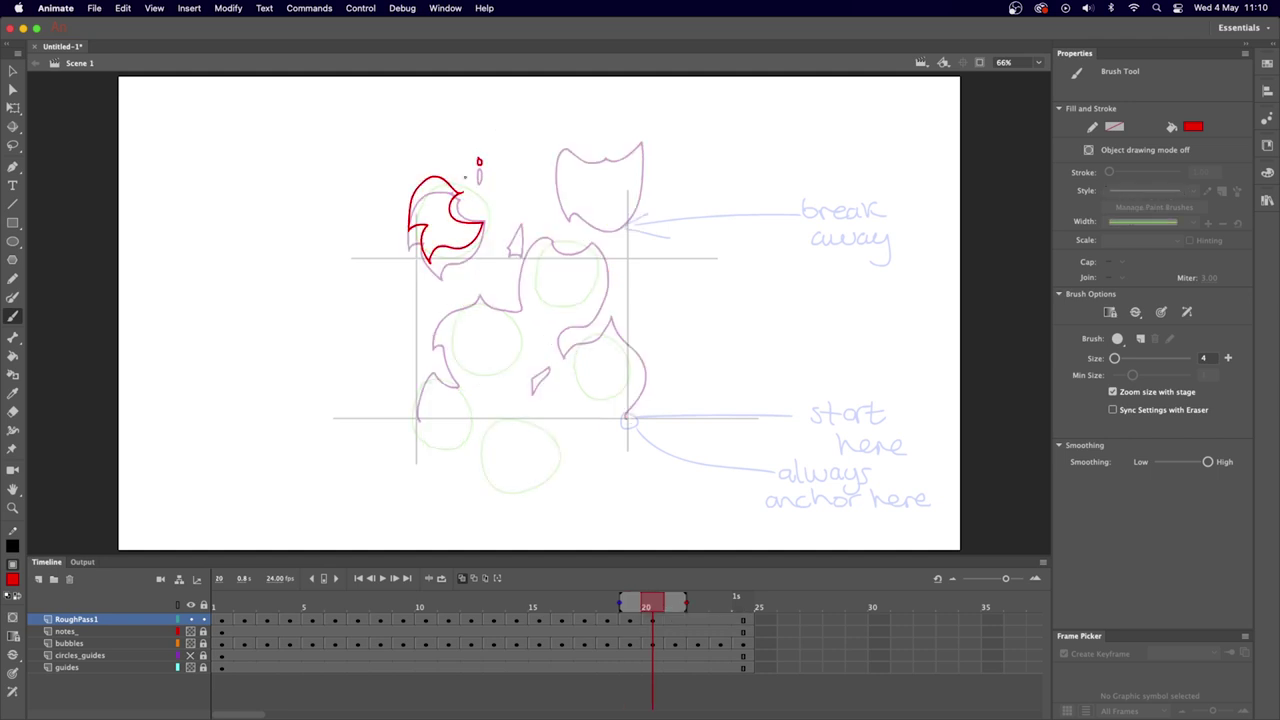
{"action": "key", "text": "e"}
{"action": "key", "text": "b"}
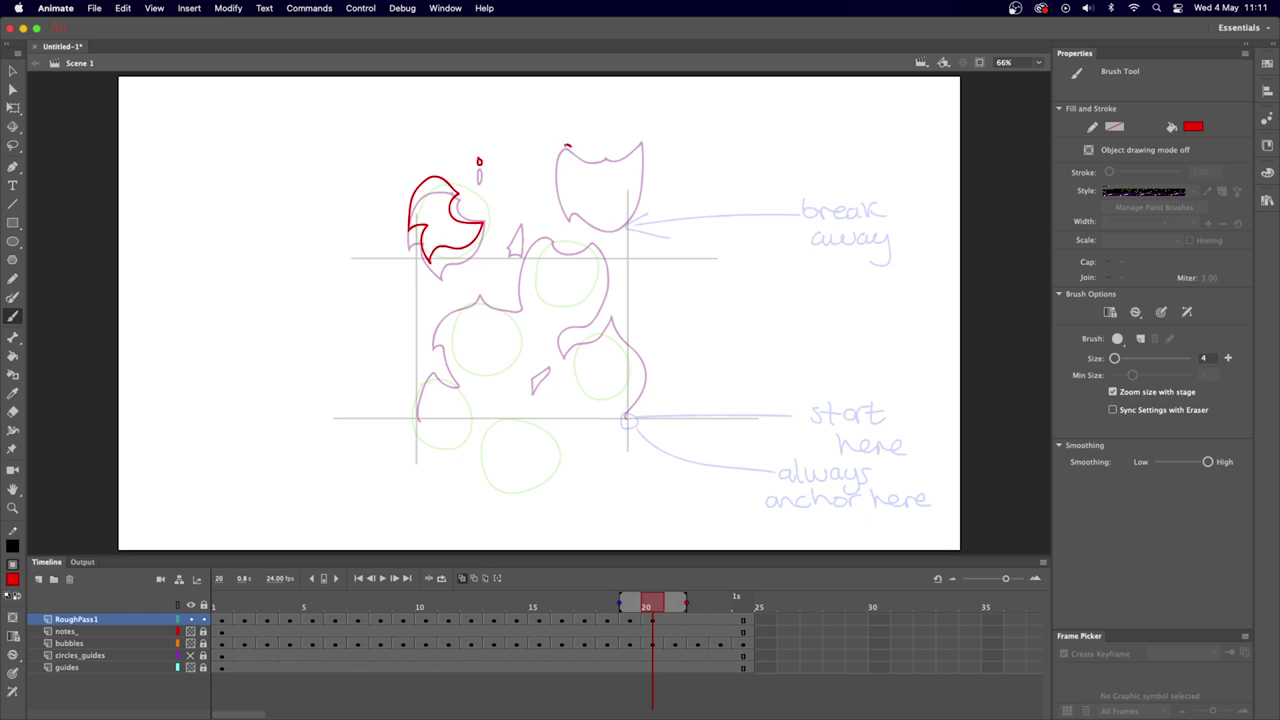
Brush frame 20's upper-right breakaway flame with a jagged top and a narrow inner hole, plus a thin central fragment.
{"action": "mouse_move", "coordinate": [567, 146]}
{"action": "left_mouse_down"}
{"action": "mouse_move", "coordinate": [567, 206]}
{"action": "mouse_move", "coordinate": [604, 215]}
{"action": "mouse_move", "coordinate": [629, 202]}
{"action": "mouse_move", "coordinate": [641, 146]}
{"action": "mouse_move", "coordinate": [576, 134]}
{"action": "left_mouse_up"}
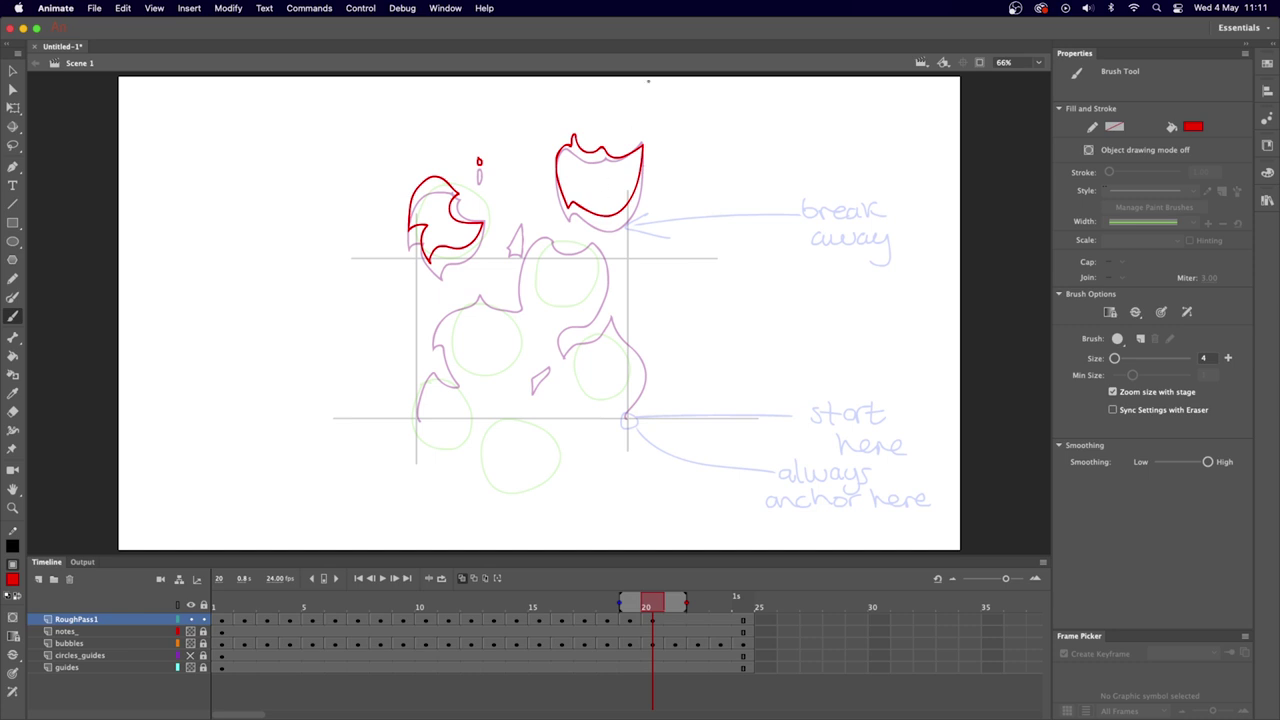
{"action": "left_click_drag", "start_coordinate": [595, 185], "coordinate": [604, 194]}
{"action": "left_click_drag", "start_coordinate": [516, 222], "coordinate": [521, 244]}
{"action": "key", "text": "period"}
{"action": "key", "text": "comma"}
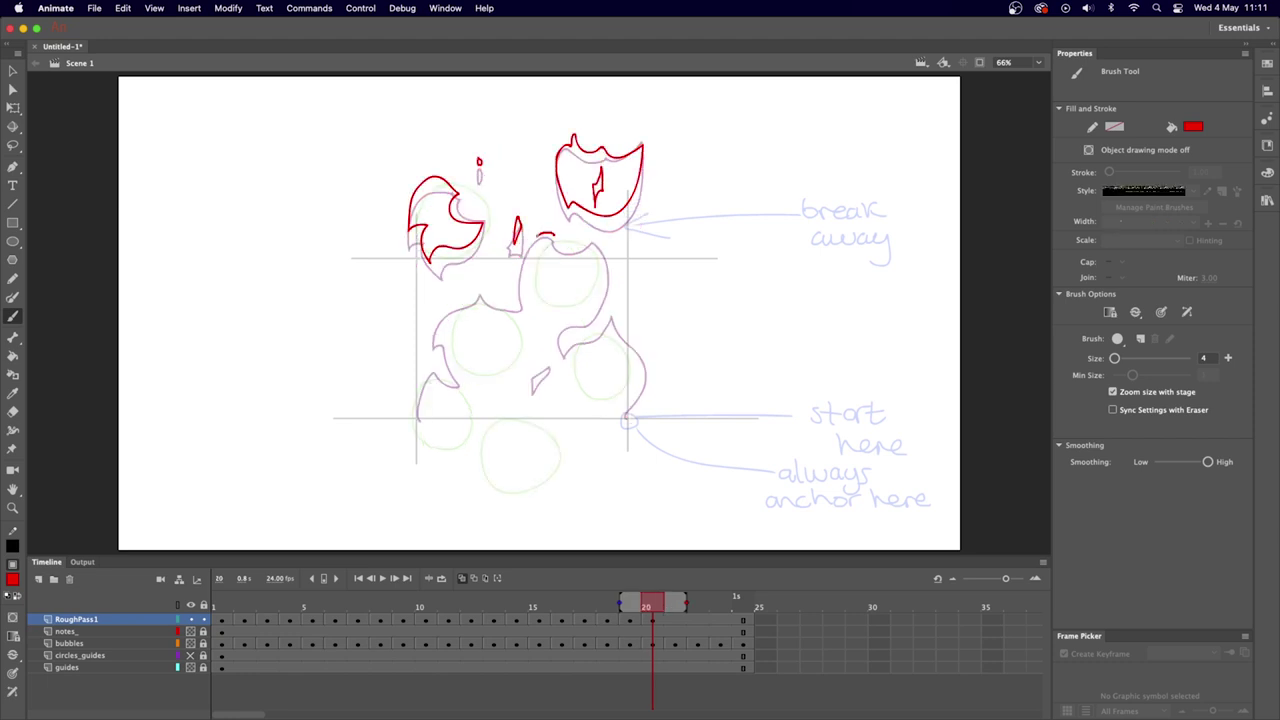
Brush frame 20's main flame outline down to both base anchors, and redraw the small slanted hole inside it.
{"action": "mouse_move", "coordinate": [538, 236]}
{"action": "left_mouse_down"}
{"action": "mouse_move", "coordinate": [532, 300]}
{"action": "mouse_move", "coordinate": [496, 300]}
{"action": "mouse_move", "coordinate": [476, 275]}
{"action": "mouse_move", "coordinate": [432, 338]}
{"action": "mouse_move", "coordinate": [444, 316]}
{"action": "mouse_move", "coordinate": [462, 378]}
{"action": "mouse_move", "coordinate": [435, 357]}
{"action": "mouse_move", "coordinate": [410, 420]}
{"action": "left_mouse_up"}
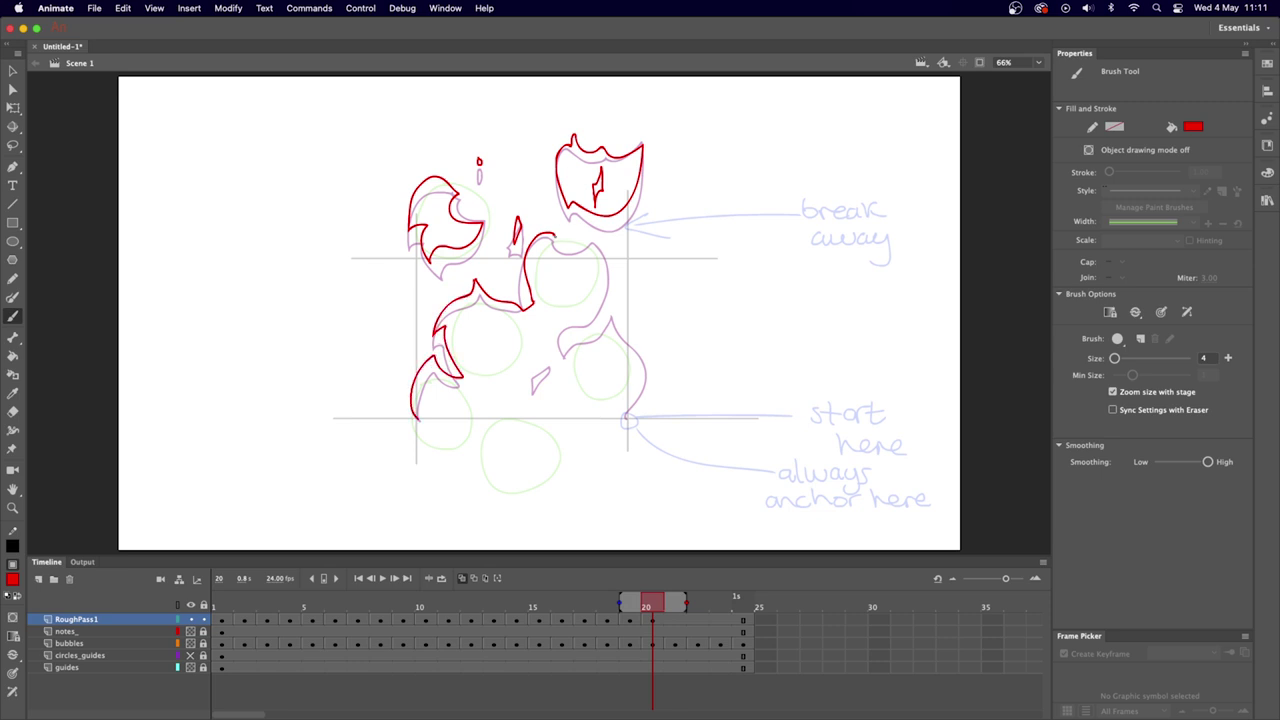
{"action": "mouse_move", "coordinate": [553, 238]}
{"action": "left_mouse_down"}
{"action": "mouse_move", "coordinate": [595, 232]}
{"action": "mouse_move", "coordinate": [584, 229]}
{"action": "mouse_move", "coordinate": [608, 300]}
{"action": "mouse_move", "coordinate": [575, 312]}
{"action": "mouse_move", "coordinate": [615, 310]}
{"action": "mouse_move", "coordinate": [616, 341]}
{"action": "mouse_move", "coordinate": [644, 355]}
{"action": "mouse_move", "coordinate": [612, 416]}
{"action": "left_mouse_up"}
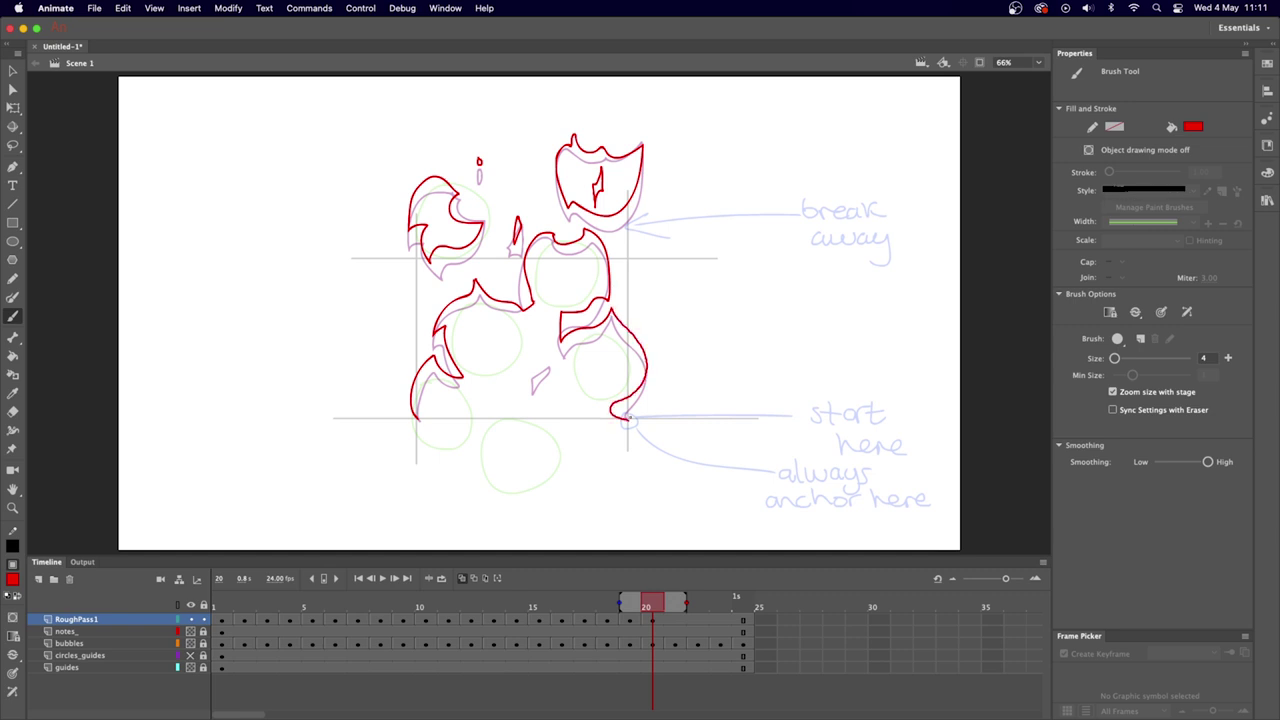
{"action": "mouse_move", "coordinate": [548, 354]}
{"action": "left_mouse_down"}
{"action": "mouse_move", "coordinate": [525, 374]}
{"action": "mouse_move", "coordinate": [532, 354]}
{"action": "mouse_move", "coordinate": [553, 350]}
{"action": "mouse_move", "coordinate": [528, 378]}
{"action": "left_mouse_up"}
{"action": "key", "text": "cmd+z"}
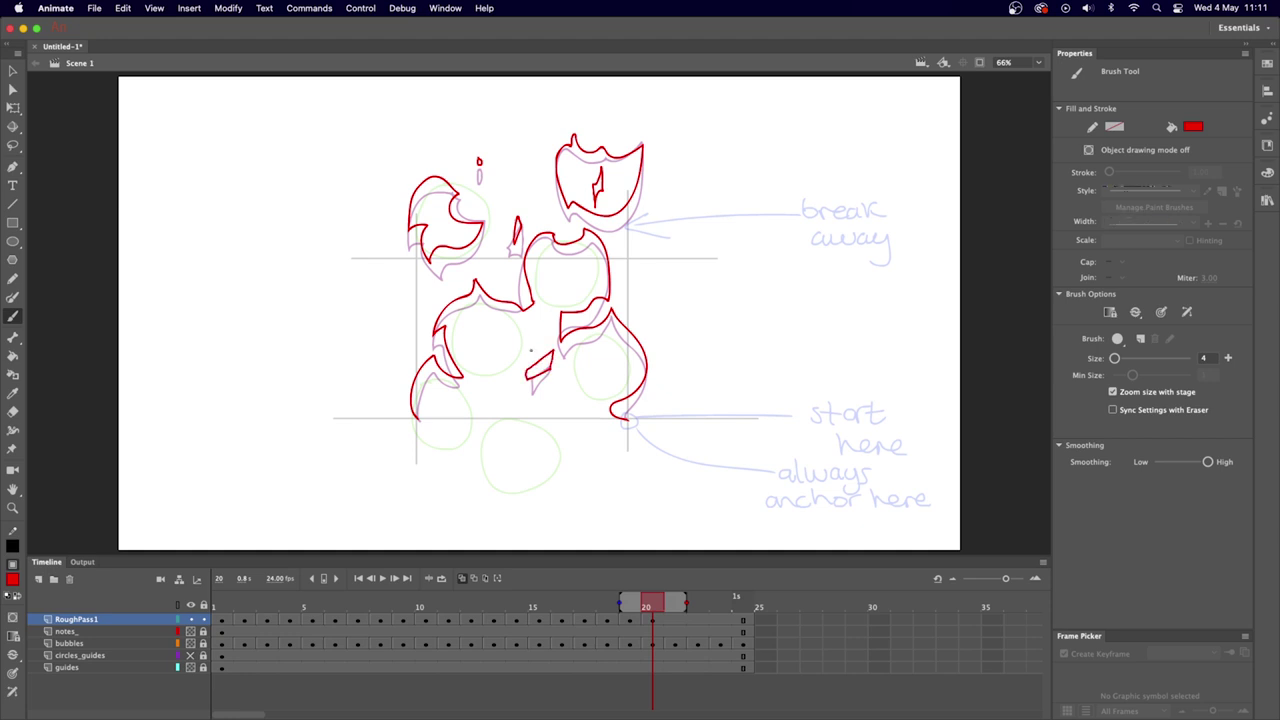
Add a blank keyframe at frame 21 and brush the upper-right breakaway flame split into two pointed pieces, plus a small central drop.
{"action": "key", "text": "."}
{"action": "mouse_move", "coordinate": [573, 131]}
{"action": "left_mouse_down"}
{"action": "mouse_move", "coordinate": [557, 150]}
{"action": "mouse_move", "coordinate": [574, 180]}
{"action": "mouse_move", "coordinate": [593, 176]}
{"action": "mouse_move", "coordinate": [567, 130]}
{"action": "mouse_move", "coordinate": [611, 206]}
{"action": "mouse_move", "coordinate": [630, 126]}
{"action": "mouse_move", "coordinate": [609, 141]}
{"action": "left_mouse_up"}
{"action": "left_click_drag", "start_coordinate": [518, 198], "coordinate": [518, 216]}
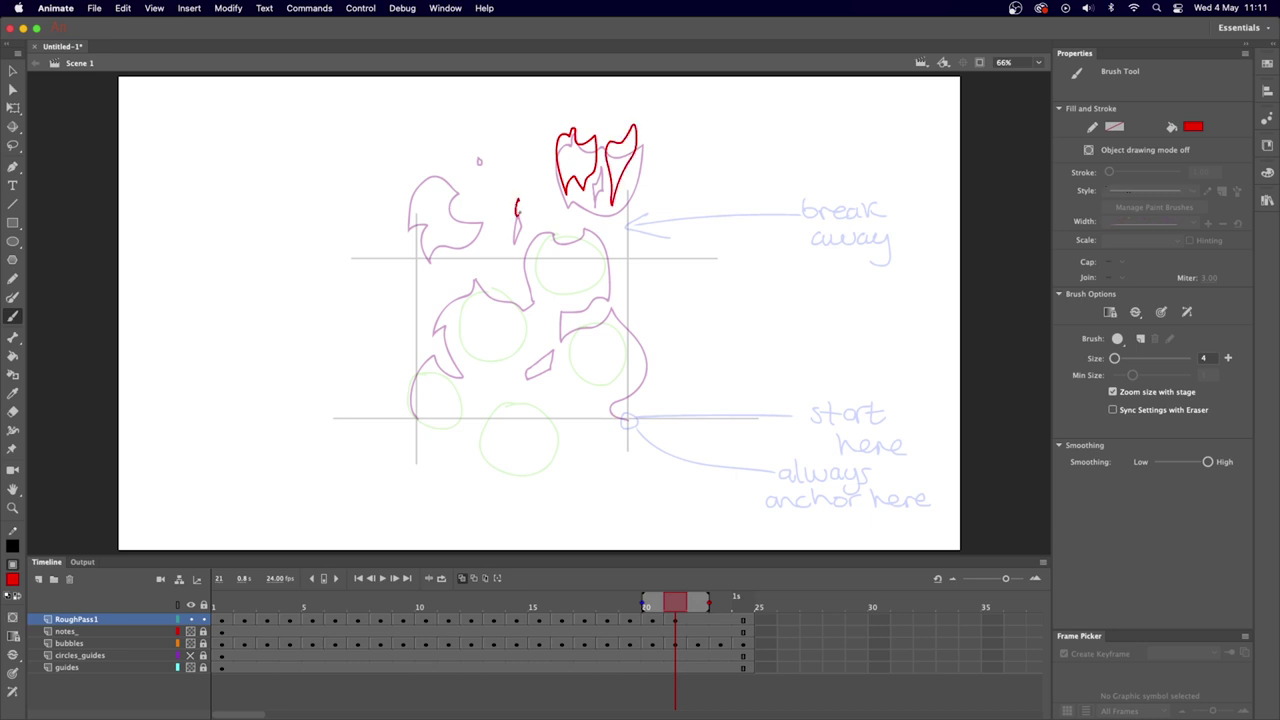
Brush frame 21's thinner left crescent flame, and the main outline down to both base anchors with a thin slanted hole.
{"action": "mouse_move", "coordinate": [410, 207]}
{"action": "left_mouse_down"}
{"action": "mouse_move", "coordinate": [459, 186]}
{"action": "mouse_move", "coordinate": [418, 238]}
{"action": "left_mouse_up"}
{"action": "mouse_move", "coordinate": [555, 215]}
{"action": "left_mouse_down"}
{"action": "mouse_move", "coordinate": [476, 263]}
{"action": "mouse_move", "coordinate": [460, 370]}
{"action": "mouse_move", "coordinate": [418, 418]}
{"action": "mouse_move", "coordinate": [583, 217]}
{"action": "mouse_move", "coordinate": [616, 288]}
{"action": "mouse_move", "coordinate": [560, 280]}
{"action": "mouse_move", "coordinate": [551, 330]}
{"action": "mouse_move", "coordinate": [615, 298]}
{"action": "mouse_move", "coordinate": [646, 342]}
{"action": "mouse_move", "coordinate": [632, 388]}
{"action": "mouse_move", "coordinate": [594, 398]}
{"action": "mouse_move", "coordinate": [630, 418]}
{"action": "left_mouse_up"}
{"action": "left_click_drag", "start_coordinate": [556, 342], "coordinate": [524, 370]}
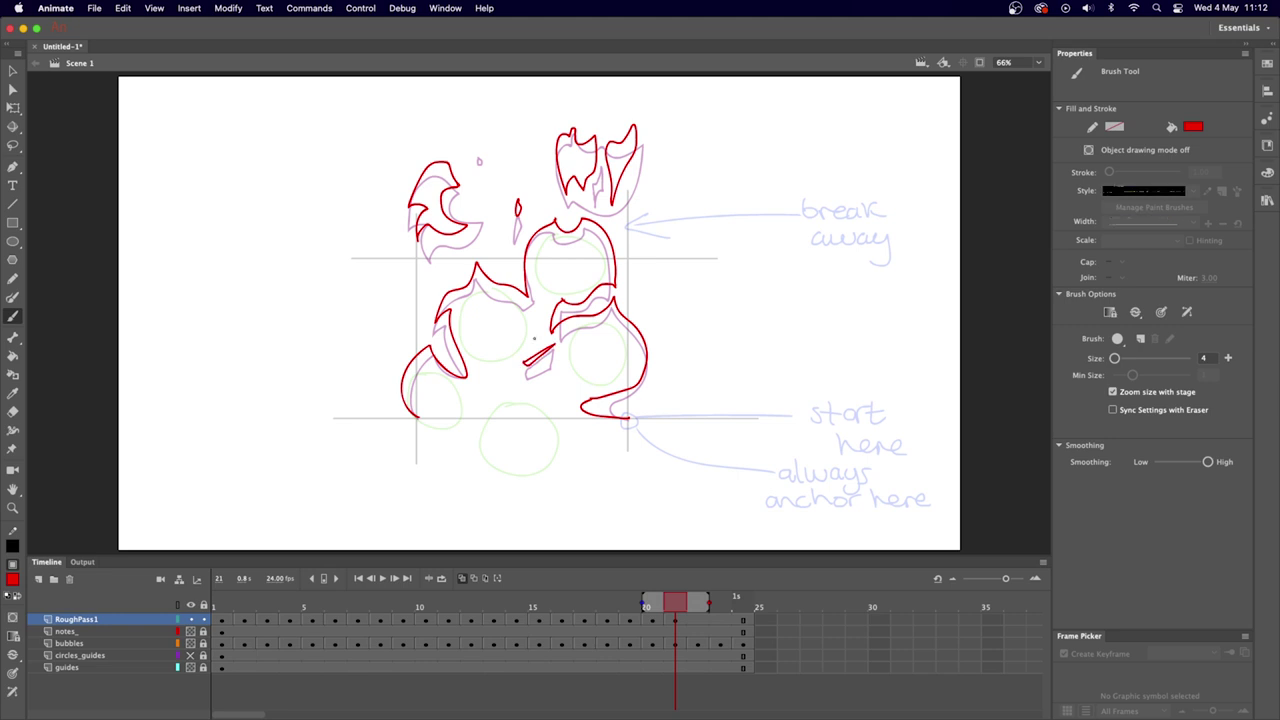
Add a blank keyframe at frame 22 and brush the left breakaway flame split into an arched cap and two small fragments below.
{"action": "key", "text": "period"}
{"action": "mouse_move", "coordinate": [449, 158]}
{"action": "left_mouse_down"}
{"action": "mouse_move", "coordinate": [420, 164]}
{"action": "mouse_move", "coordinate": [428, 195]}
{"action": "mouse_move", "coordinate": [452, 158]}
{"action": "left_mouse_up"}
{"action": "mouse_move", "coordinate": [426, 202]}
{"action": "left_mouse_down"}
{"action": "mouse_move", "coordinate": [416, 220]}
{"action": "mouse_move", "coordinate": [444, 208]}
{"action": "left_mouse_up"}
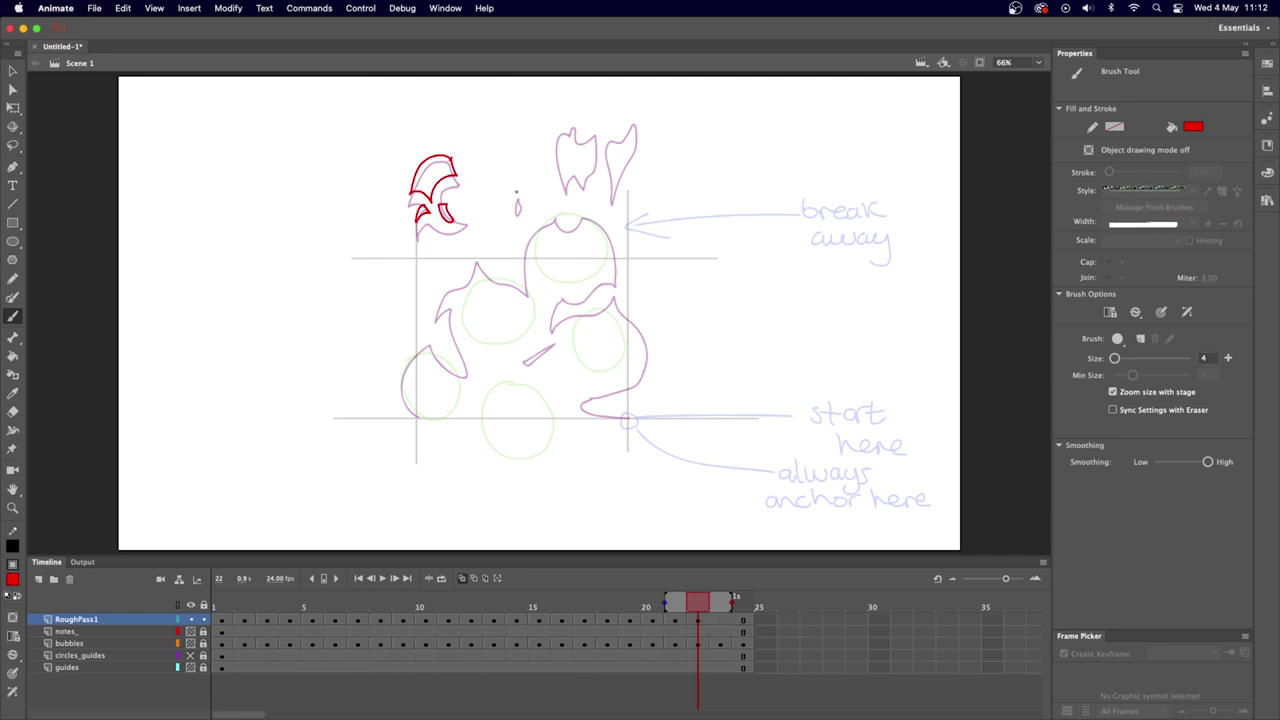
Brush frame 22's two upper-right breakaway flames as smaller forked pieces above a small central drop, undoing the stray strokes.
{"action": "mouse_move", "coordinate": [570, 127]}
{"action": "left_mouse_down"}
{"action": "mouse_move", "coordinate": [555, 138]}
{"action": "mouse_move", "coordinate": [574, 152]}
{"action": "mouse_move", "coordinate": [590, 131]}
{"action": "mouse_move", "coordinate": [576, 124]}
{"action": "mouse_move", "coordinate": [622, 152]}
{"action": "mouse_move", "coordinate": [613, 126]}
{"action": "mouse_move", "coordinate": [612, 195]}
{"action": "left_mouse_up"}
{"action": "left_click_drag", "start_coordinate": [642, 167], "coordinate": [621, 198]}
{"action": "key", "text": "super+z"}
{"action": "key", "text": "super+z"}
{"action": "key", "text": "super+z"}
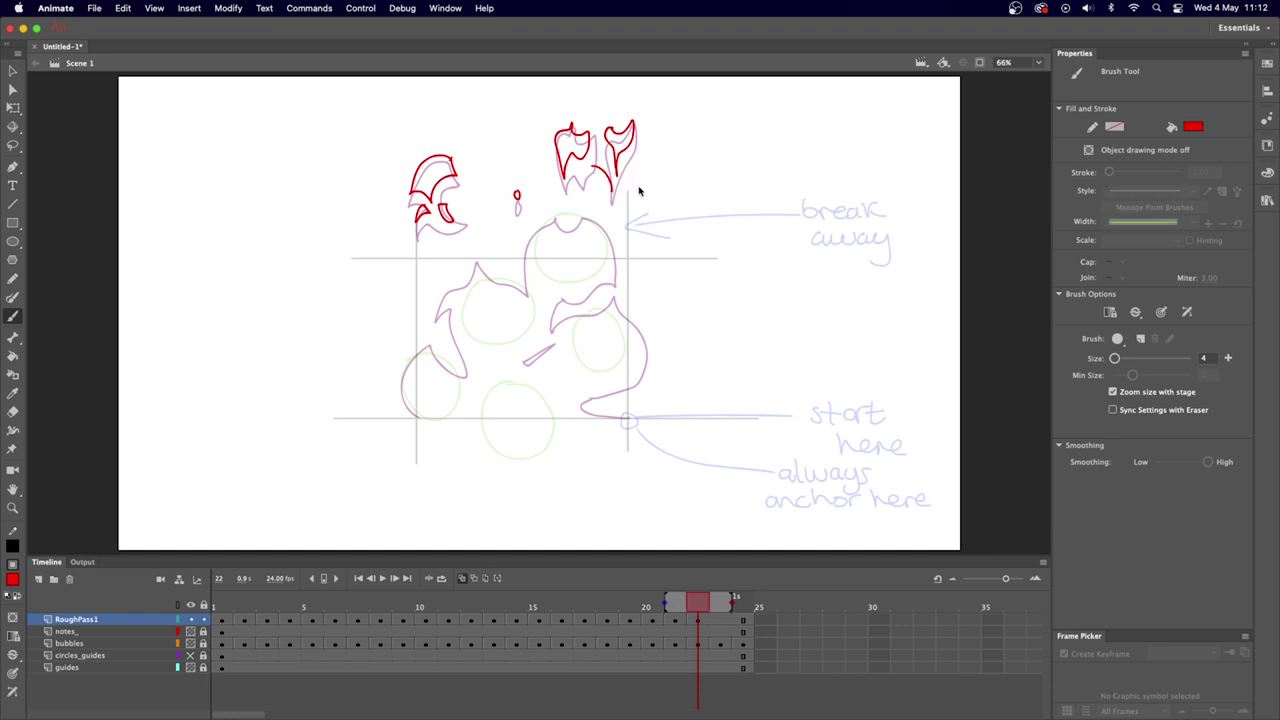
{"action": "mouse_move", "coordinate": [687, 128]}
{"action": "left_mouse_down"}
{"action": "mouse_move", "coordinate": [718, 175]}
{"action": "mouse_move", "coordinate": [697, 101]}
{"action": "left_mouse_up"}
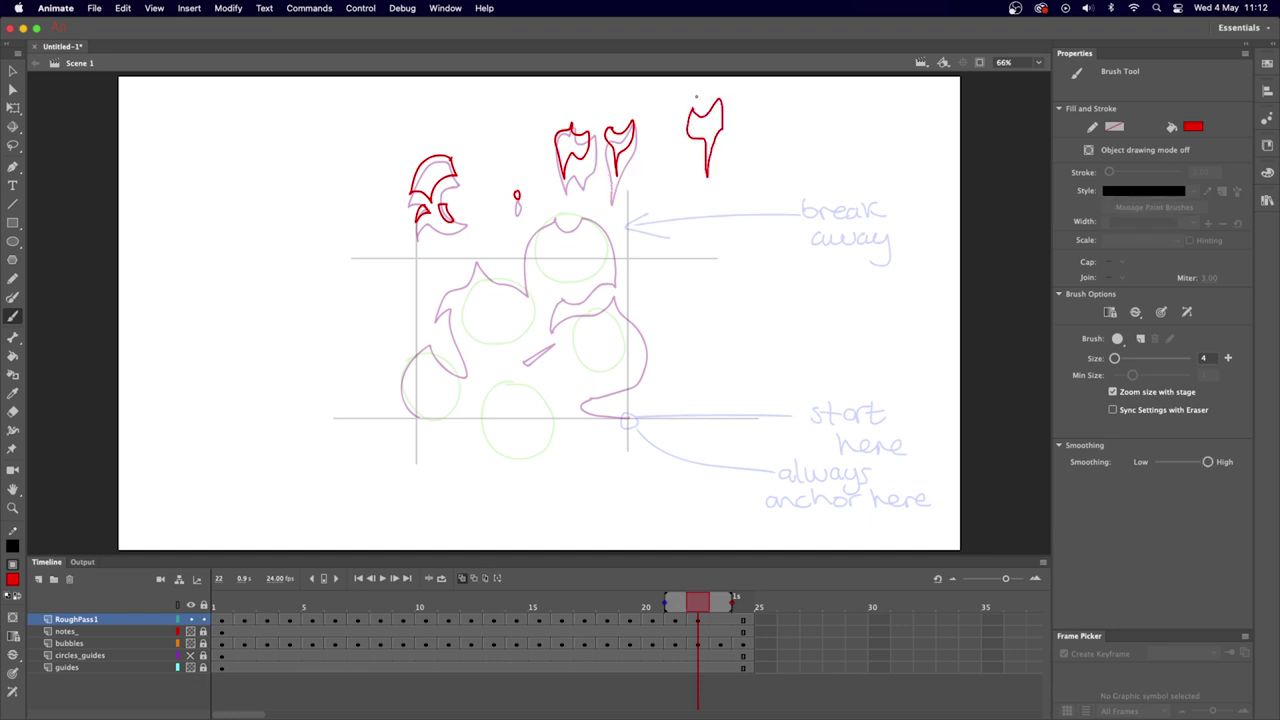
{"action": "key", "text": "super+z"}
Brush frame 22's main flame outline down to both base anchors, with a thin slanted hole inside it.
{"action": "mouse_move", "coordinate": [540, 284]}
{"action": "left_mouse_down"}
{"action": "mouse_move", "coordinate": [556, 208]}
{"action": "mouse_move", "coordinate": [640, 366]}
{"action": "mouse_move", "coordinate": [598, 384]}
{"action": "left_mouse_up"}
{"action": "mouse_move", "coordinate": [476, 256]}
{"action": "left_mouse_down"}
{"action": "mouse_move", "coordinate": [542, 288]}
{"action": "mouse_move", "coordinate": [436, 322]}
{"action": "left_mouse_up"}
{"action": "left_click_drag", "start_coordinate": [428, 346], "coordinate": [404, 408]}
{"action": "left_click_drag", "start_coordinate": [554, 340], "coordinate": [520, 362]}
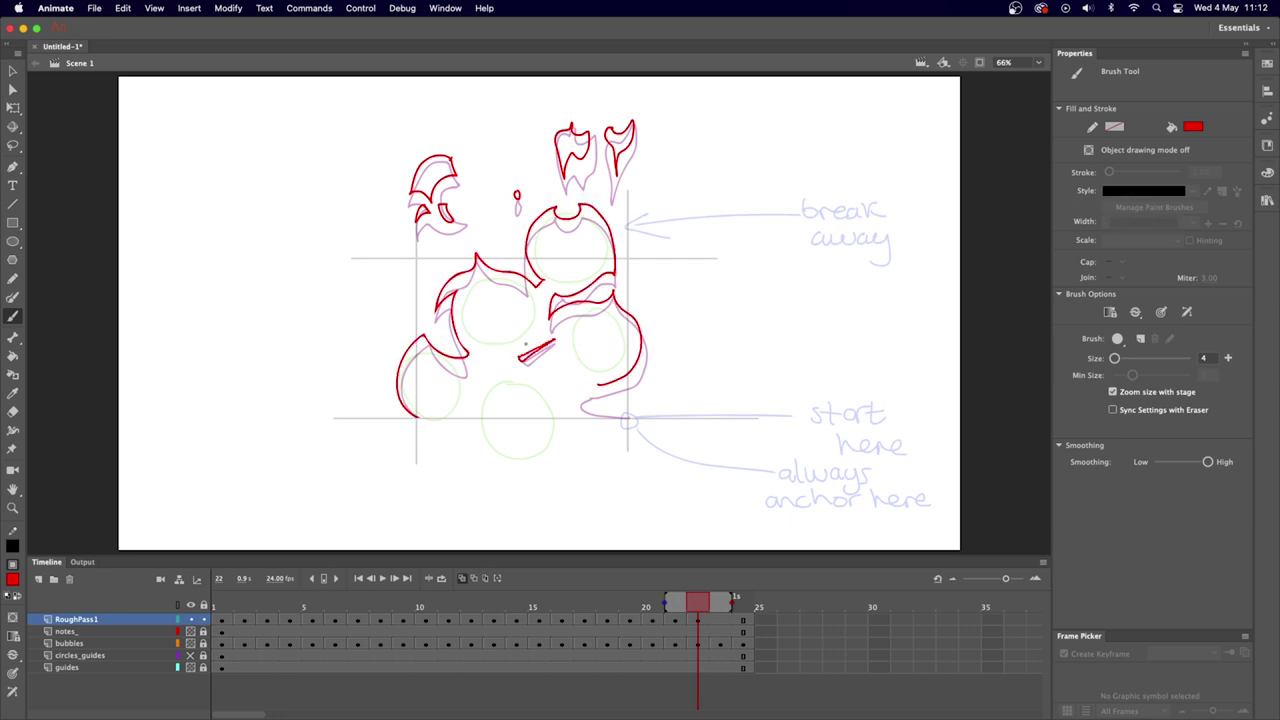
{"action": "left_click_drag", "start_coordinate": [630, 388], "coordinate": [580, 412]}
Add a blank keyframe at frame 23, brush the breakaway flames as smaller slivers and drops, and flip through neighbouring frames to check them.
{"action": "key", "text": "period"}
{"action": "mouse_move", "coordinate": [449, 155]}
{"action": "left_mouse_down"}
{"action": "mouse_move", "coordinate": [420, 200]}
{"action": "mouse_move", "coordinate": [448, 202]}
{"action": "left_mouse_up"}
{"action": "mouse_move", "coordinate": [560, 120]}
{"action": "left_mouse_down"}
{"action": "mouse_move", "coordinate": [570, 162]}
{"action": "mouse_move", "coordinate": [628, 130]}
{"action": "left_mouse_up"}
{"action": "key", "text": "comma"}
{"action": "key", "text": "comma"}
{"action": "key", "text": "comma"}
{"action": "key", "text": "period"}
{"action": "key", "text": "period"}
{"action": "key", "text": "period"}
Brush frame 23's top bubble as a closed, detached flame, and the main outline below it to both anchors with a curved hole.
{"action": "left_click_drag", "start_coordinate": [550, 198], "coordinate": [532, 250]}
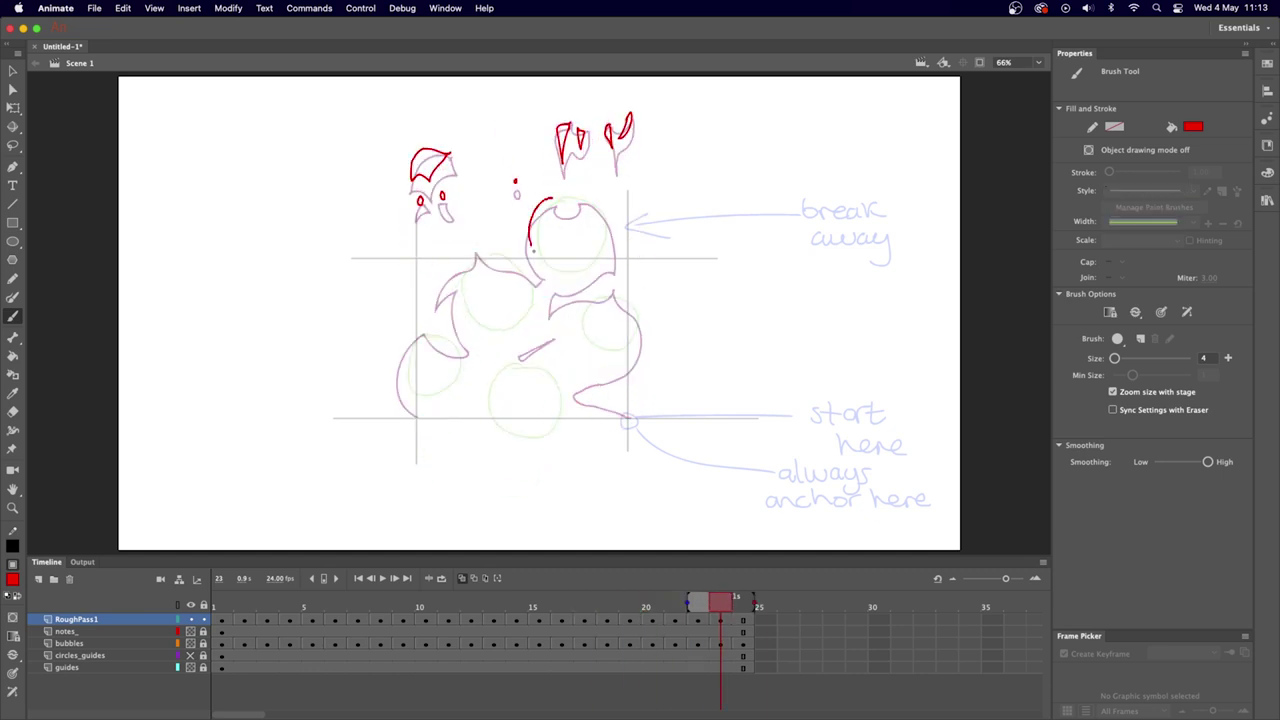
{"action": "mouse_move", "coordinate": [550, 198]}
{"action": "left_mouse_down"}
{"action": "mouse_move", "coordinate": [570, 210]}
{"action": "mouse_move", "coordinate": [586, 190]}
{"action": "mouse_move", "coordinate": [614, 236]}
{"action": "mouse_move", "coordinate": [604, 264]}
{"action": "mouse_move", "coordinate": [550, 280]}
{"action": "mouse_move", "coordinate": [566, 273]}
{"action": "left_mouse_up"}
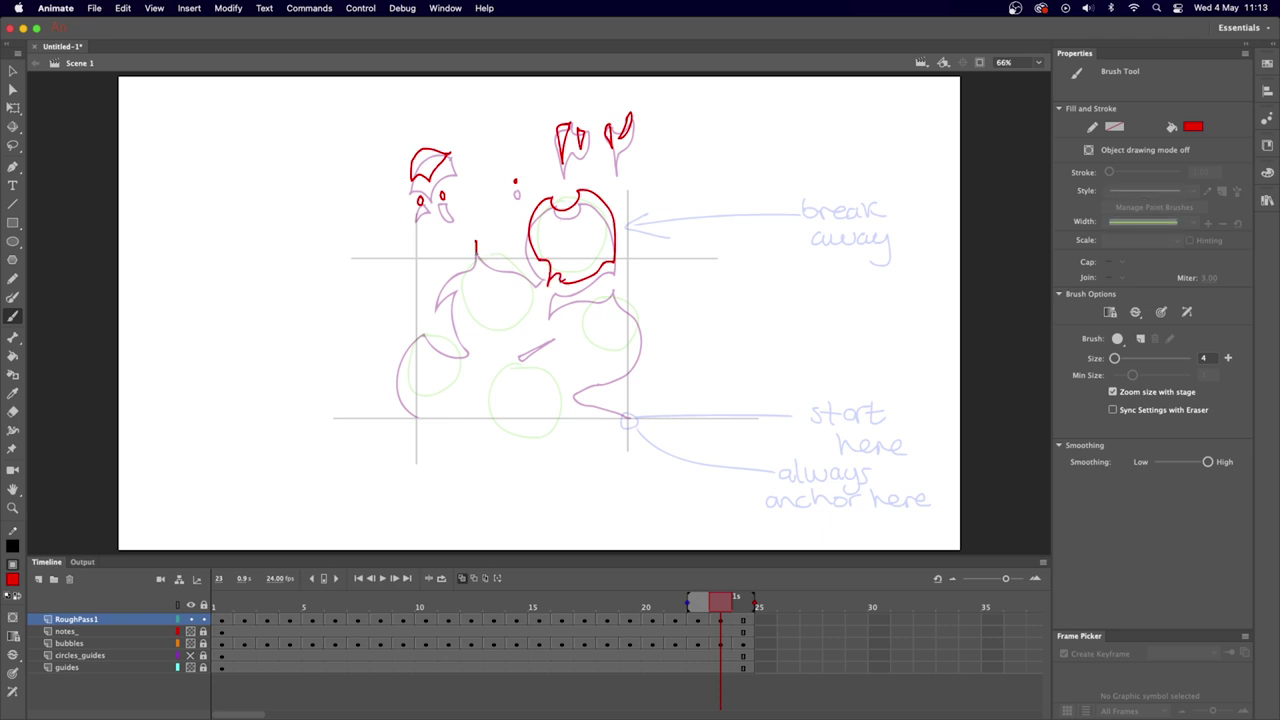
{"action": "mouse_move", "coordinate": [476, 244]}
{"action": "left_mouse_down"}
{"action": "mouse_move", "coordinate": [440, 298]}
{"action": "mouse_move", "coordinate": [428, 414]}
{"action": "left_mouse_up"}
{"action": "left_click_drag", "start_coordinate": [550, 332], "coordinate": [516, 346]}
{"action": "mouse_move", "coordinate": [476, 240]}
{"action": "left_mouse_down"}
{"action": "mouse_move", "coordinate": [544, 308]}
{"action": "mouse_move", "coordinate": [644, 300]}
{"action": "mouse_move", "coordinate": [572, 400]}
{"action": "mouse_move", "coordinate": [628, 415]}
{"action": "left_mouse_up"}
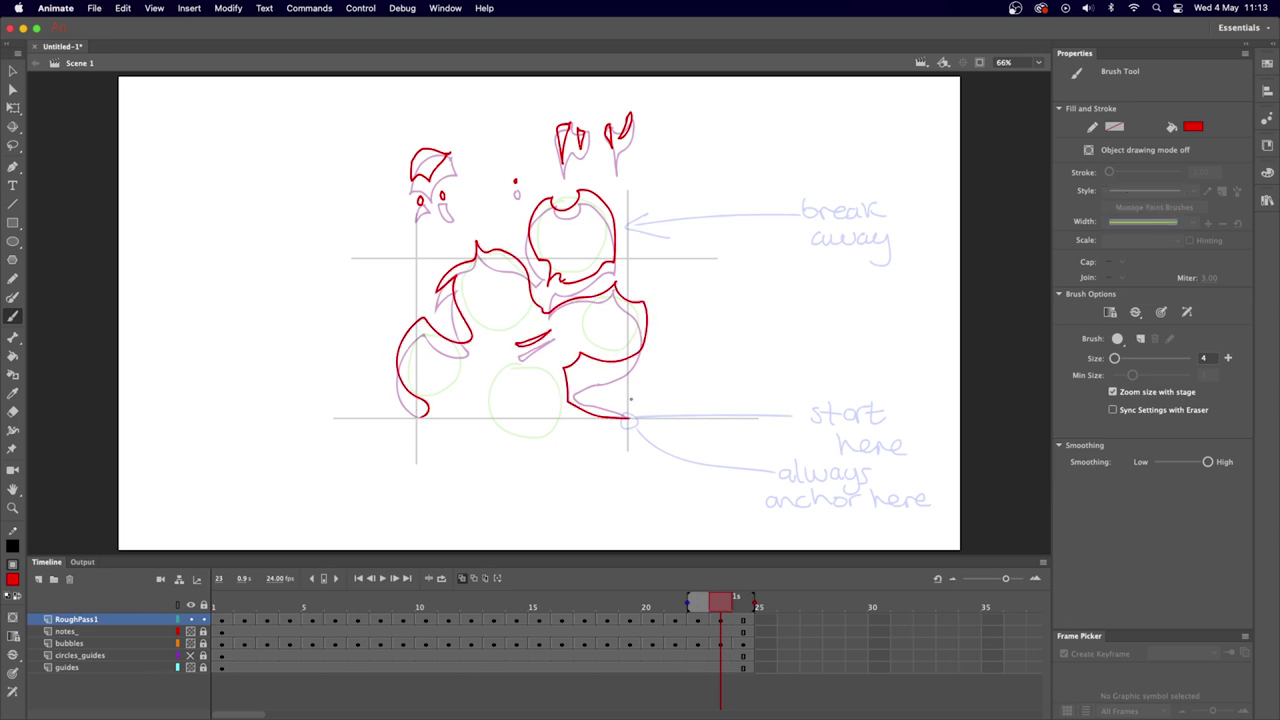
Add a blank keyframe at frame 24 and brush the remaining breakaway fragments as a small left piece and tiny drops.
{"action": "key", "text": "period"}
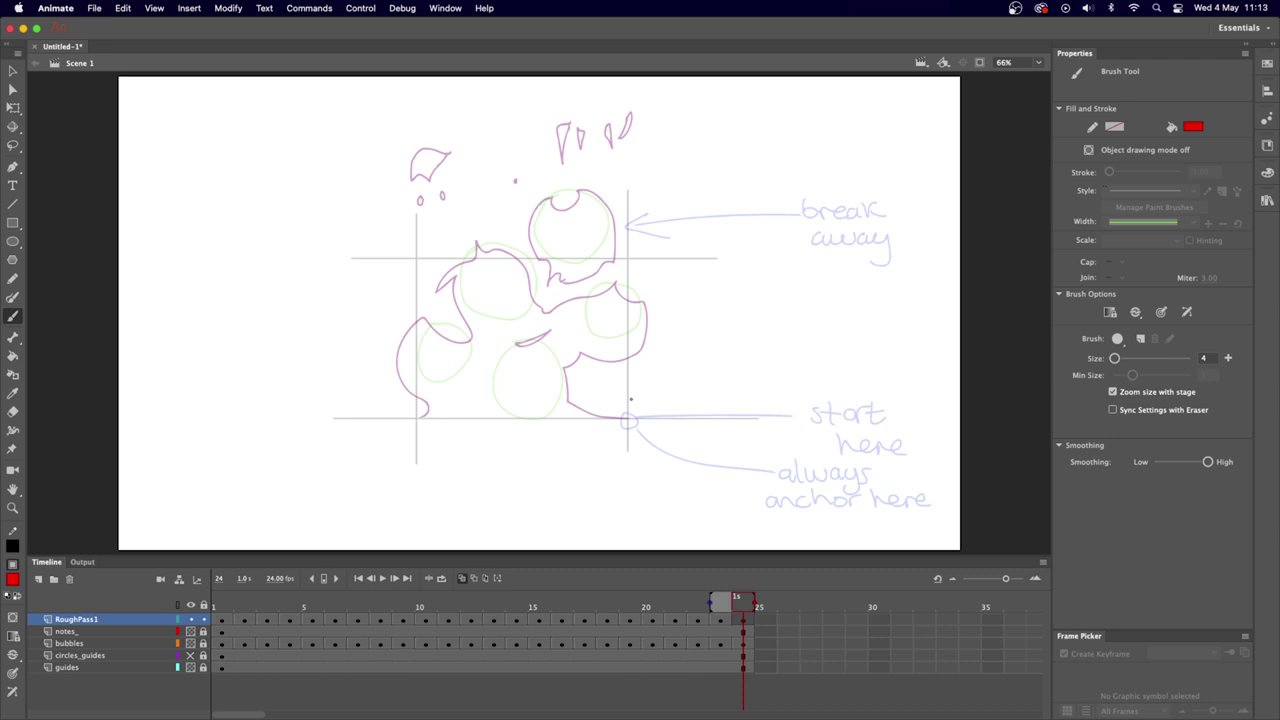
{"action": "mouse_move", "coordinate": [419, 144]}
{"action": "left_mouse_down"}
{"action": "mouse_move", "coordinate": [428, 170]}
{"action": "mouse_move", "coordinate": [444, 146]}
{"action": "mouse_move", "coordinate": [420, 142]}
{"action": "left_mouse_up"}
{"action": "left_click_drag", "start_coordinate": [419, 187], "coordinate": [420, 196]}
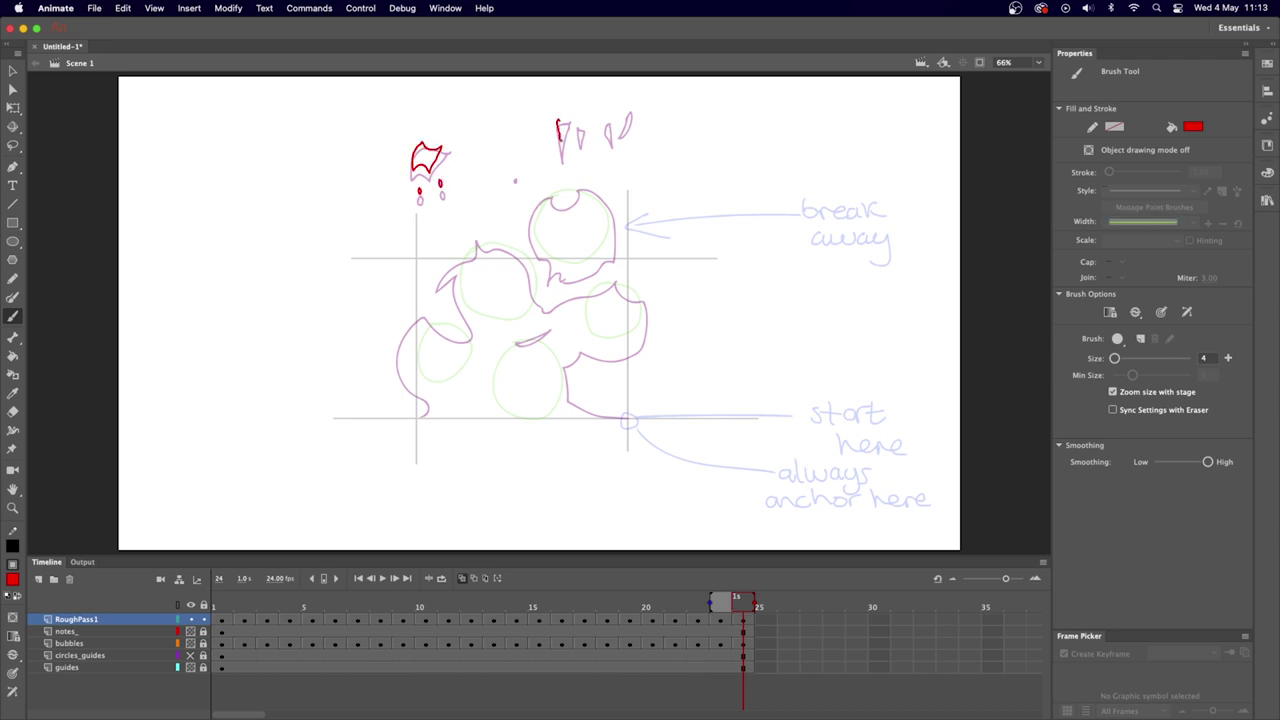
{"action": "mouse_move", "coordinate": [578, 121]}
{"action": "left_mouse_down"}
{"action": "mouse_move", "coordinate": [580, 132]}
{"action": "mouse_move", "coordinate": [608, 128]}
{"action": "left_mouse_up"}
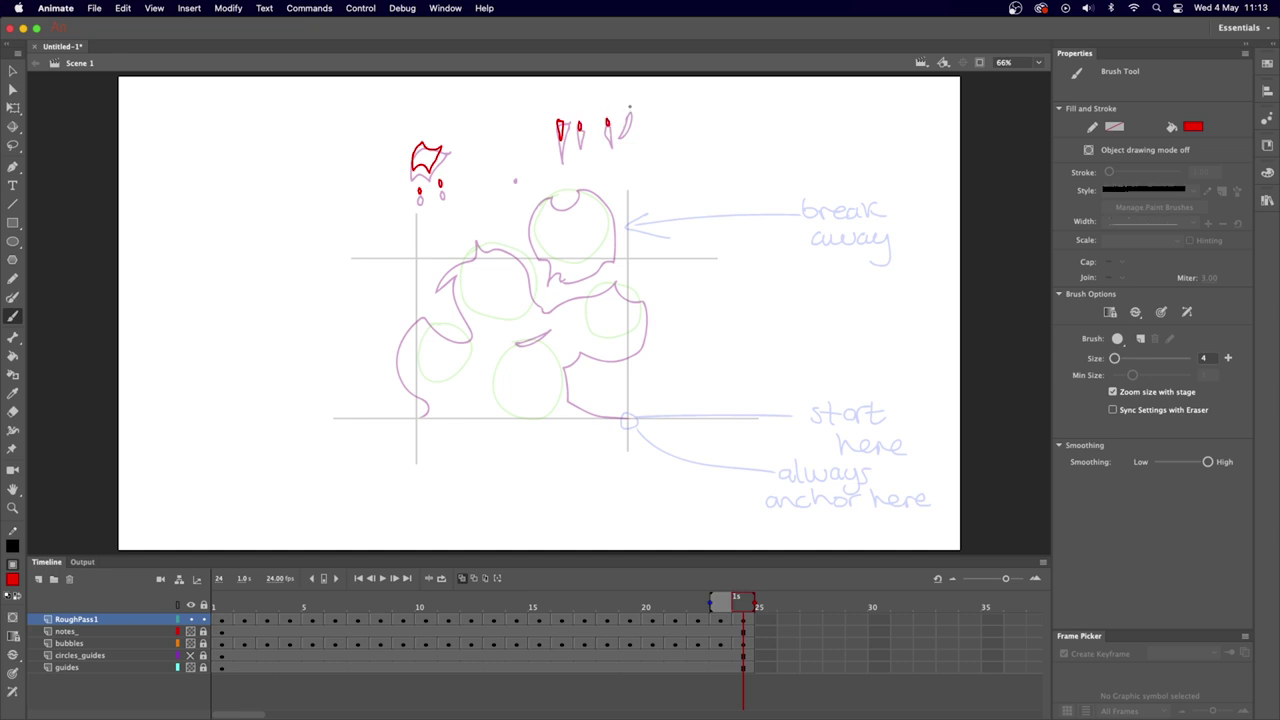
Brush frame 24's detached round top flame, and the main outline down to both base anchors with a thin hole inside.
{"action": "mouse_move", "coordinate": [552, 190]}
{"action": "left_mouse_down"}
{"action": "mouse_move", "coordinate": [561, 268]}
{"action": "mouse_move", "coordinate": [595, 265]}
{"action": "mouse_move", "coordinate": [615, 242]}
{"action": "left_mouse_up"}
{"action": "mouse_move", "coordinate": [486, 226]}
{"action": "left_mouse_down"}
{"action": "mouse_move", "coordinate": [440, 270]}
{"action": "mouse_move", "coordinate": [472, 334]}
{"action": "mouse_move", "coordinate": [400, 386]}
{"action": "mouse_move", "coordinate": [420, 418]}
{"action": "left_mouse_up"}
{"action": "left_click_drag", "start_coordinate": [514, 334], "coordinate": [546, 326]}
{"action": "mouse_move", "coordinate": [486, 230]}
{"action": "left_mouse_down"}
{"action": "mouse_move", "coordinate": [530, 262]}
{"action": "mouse_move", "coordinate": [534, 298]}
{"action": "mouse_move", "coordinate": [648, 300]}
{"action": "left_mouse_up"}
{"action": "mouse_move", "coordinate": [648, 300]}
{"action": "left_mouse_down"}
{"action": "mouse_move", "coordinate": [564, 362]}
{"action": "mouse_move", "coordinate": [569, 392]}
{"action": "mouse_move", "coordinate": [625, 420]}
{"action": "left_mouse_up"}
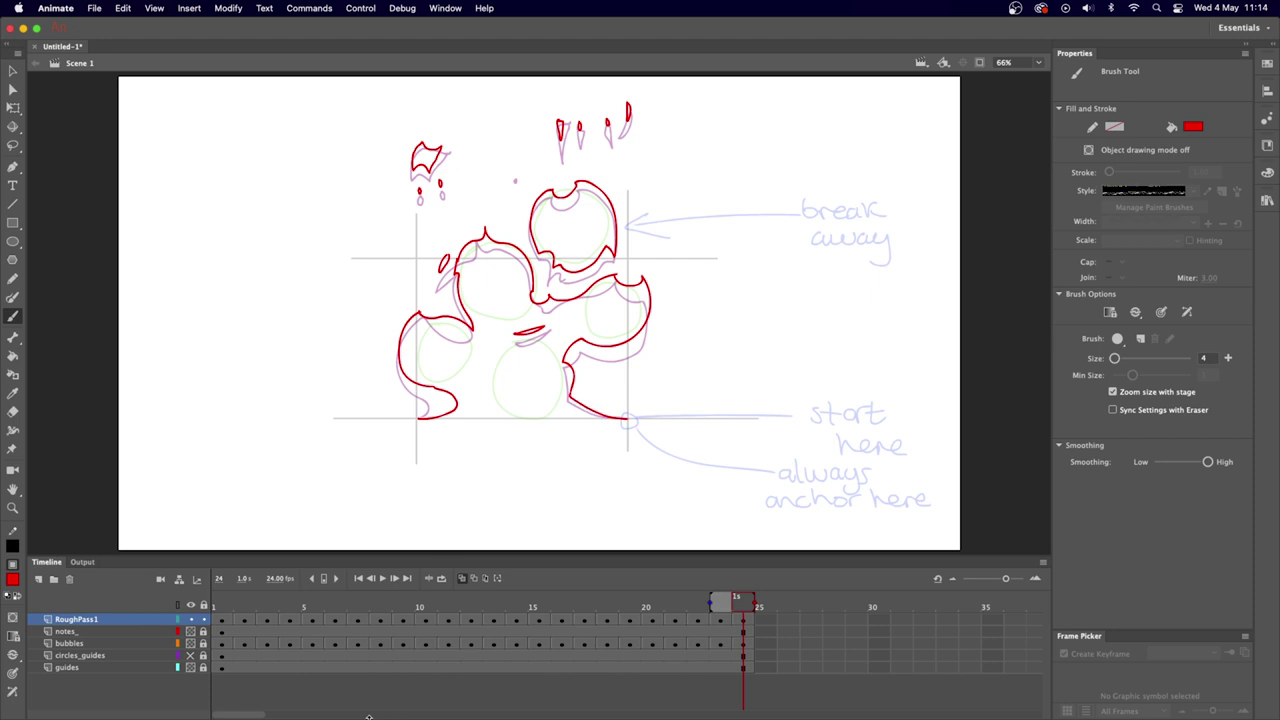
Turn off onion skinning and play back the rough fire animation, stopping on frame 24.
{"action": "left_click", "coordinate": [461, 579]}
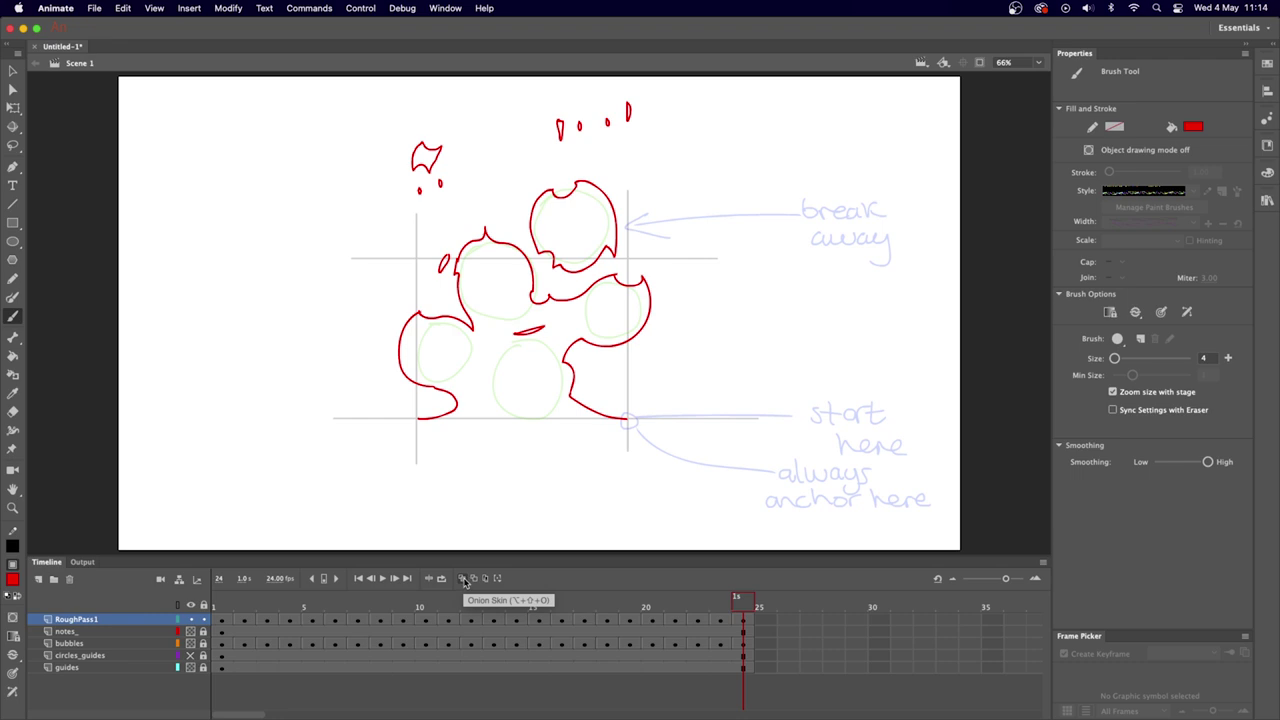
{"action": "key", "text": "Return"}
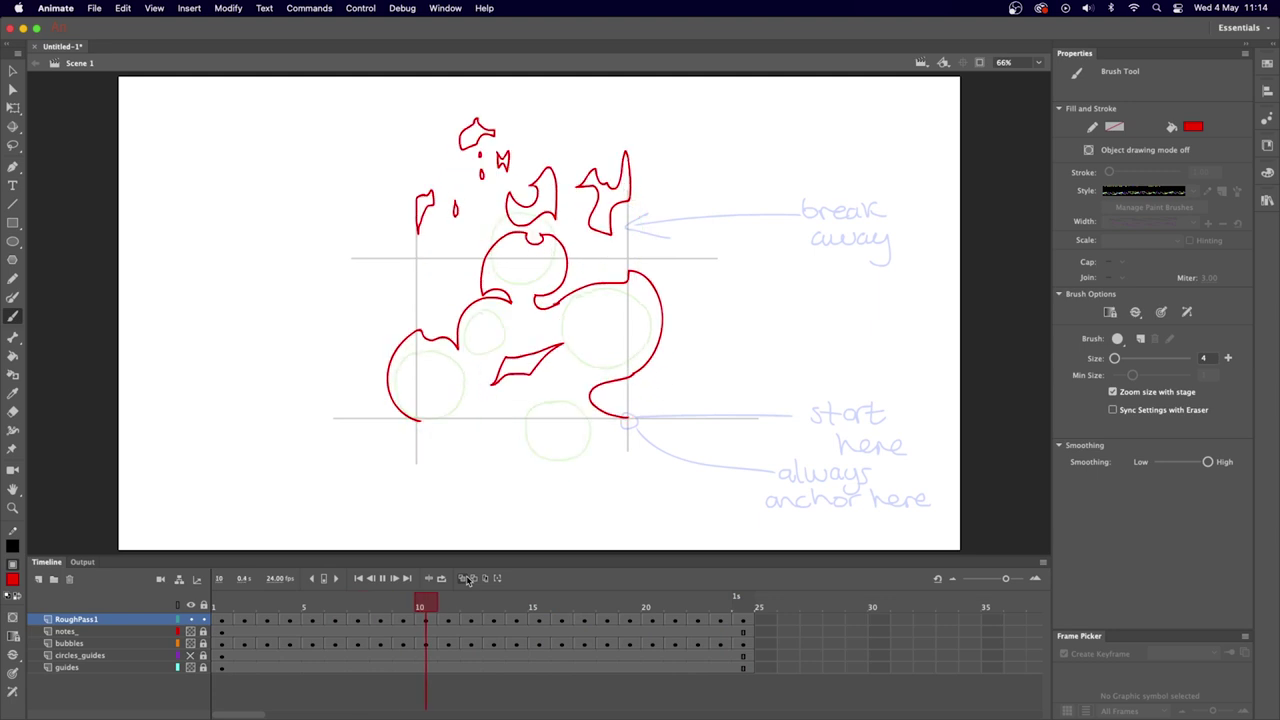
{"action": "left_click", "coordinate": [744, 610]}
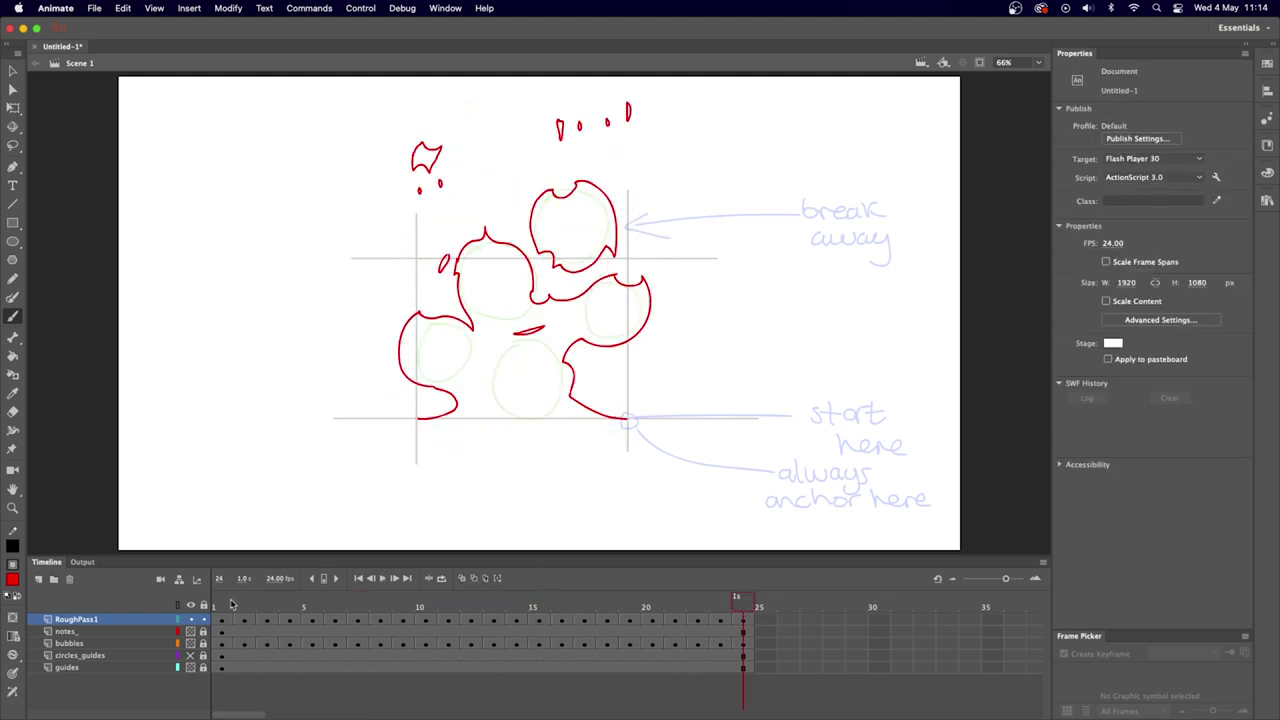
Compare the flame drawings on frames 1 and 24 to check how the loop joins.
{"action": "left_click", "coordinate": [222, 604]}
{"action": "left_click", "coordinate": [745, 607]}
{"action": "left_click", "coordinate": [222, 606]}
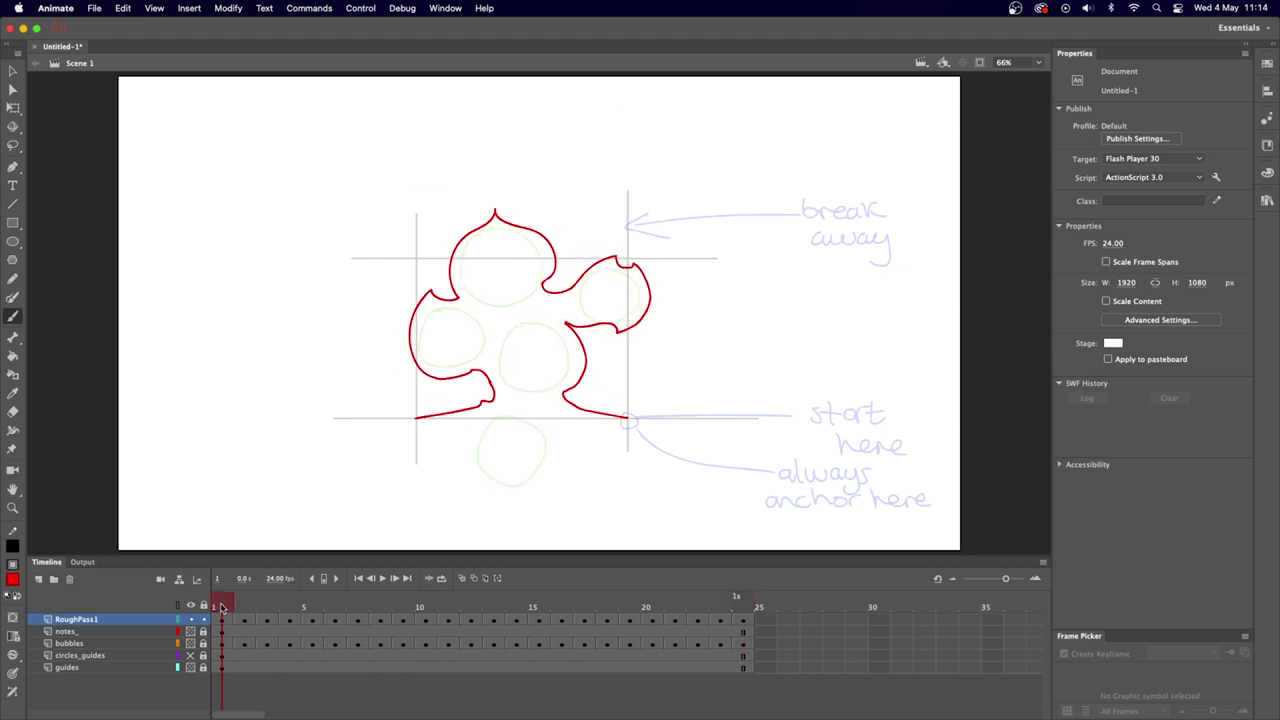
Compare the flame drawings on the first and last frames of the animation.
{"action": "left_click", "coordinate": [746, 607]}
{"action": "left_click", "coordinate": [226, 606]}
{"action": "left_click", "coordinate": [750, 607]}
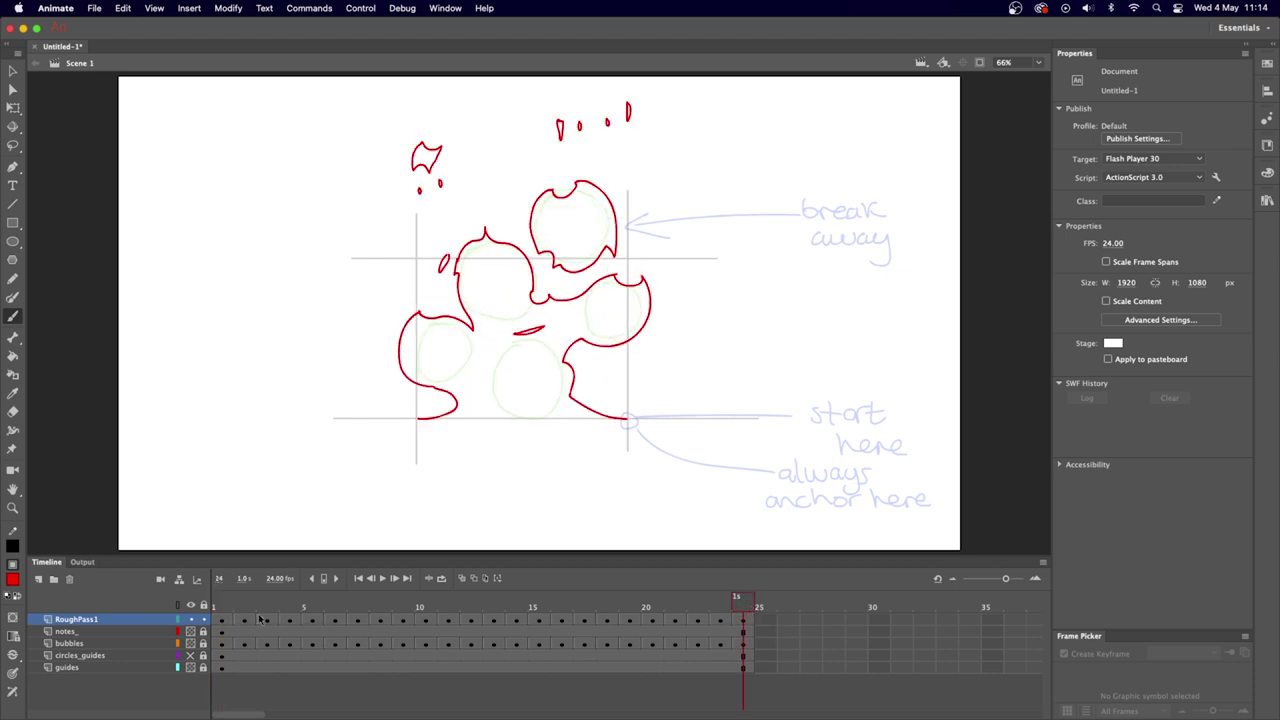
{"action": "left_click", "coordinate": [222, 607]}
{"action": "left_click", "coordinate": [742, 606]}
{"action": "left_click", "coordinate": [225, 606]}
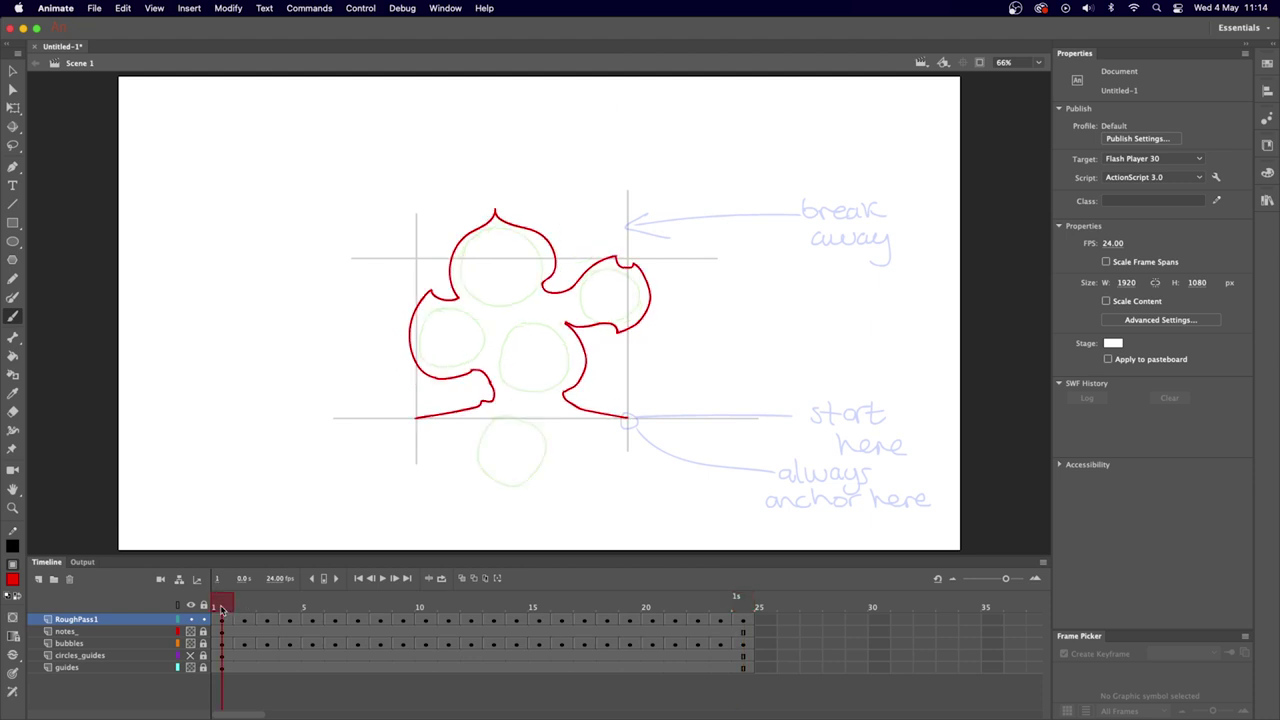
{"action": "left_click", "coordinate": [741, 608]}
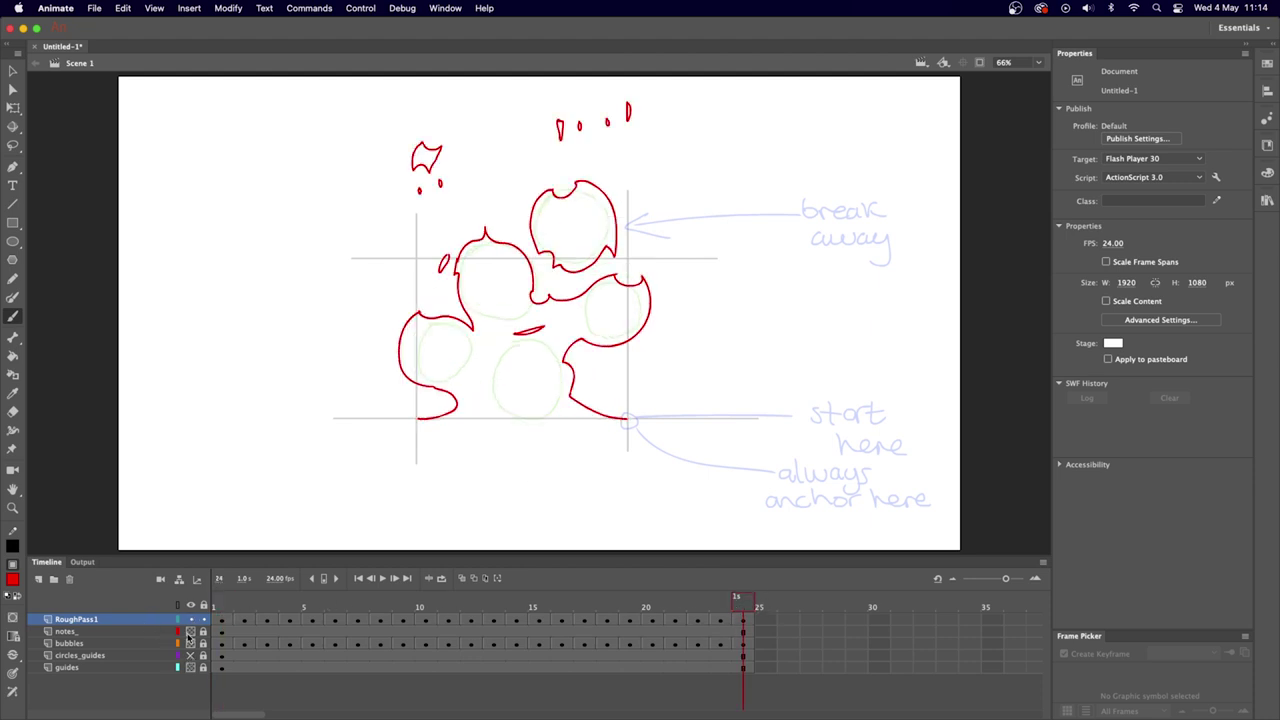
Add a new layer named "temp" directly below RoughPass1 in the layer stack.
{"action": "left_click", "coordinate": [191, 655]}
{"action": "left_click", "coordinate": [94, 636]}
{"action": "left_click", "coordinate": [38, 579]}
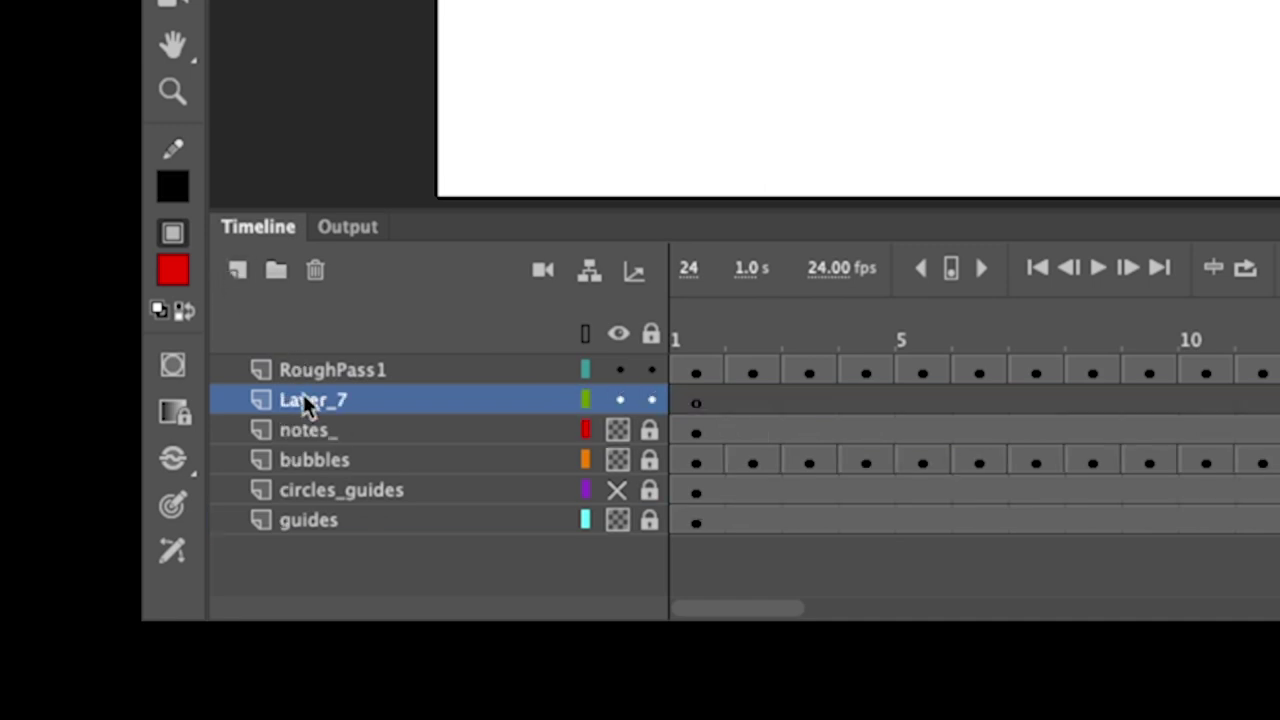
{"action": "double_click", "coordinate": [307, 401]}
{"action": "type", "text": "temp"}
{"action": "key", "text": "Return"}
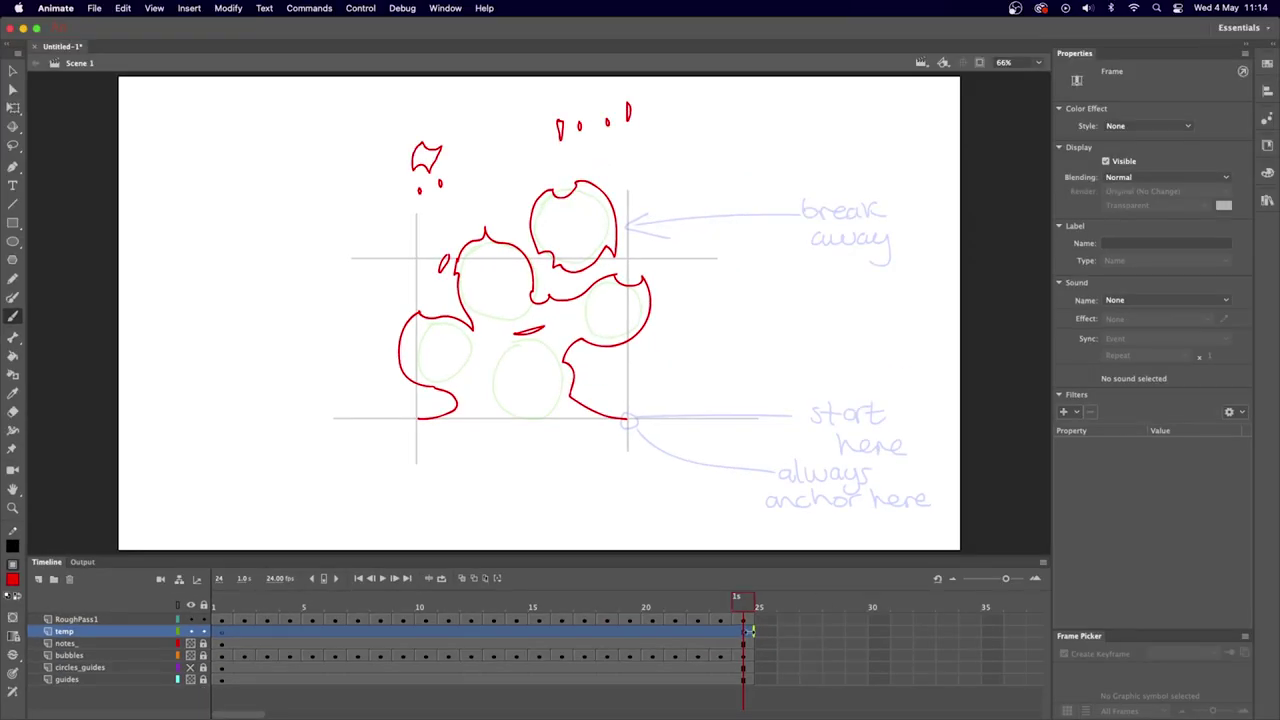
Copy the RoughPass1 drawing from frame 24 and paste it into frame 1 of the temp layer.
{"action": "left_click", "coordinate": [747, 621]}
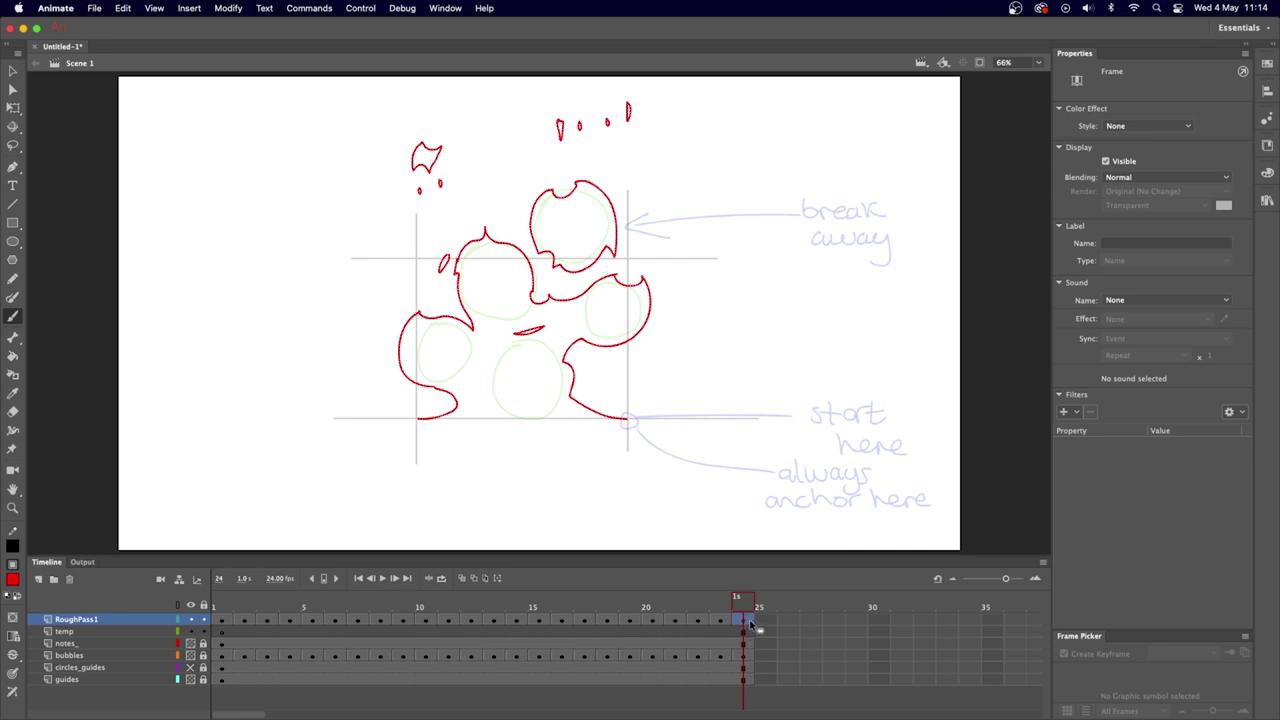
{"action": "right_click", "coordinate": [748, 622]}
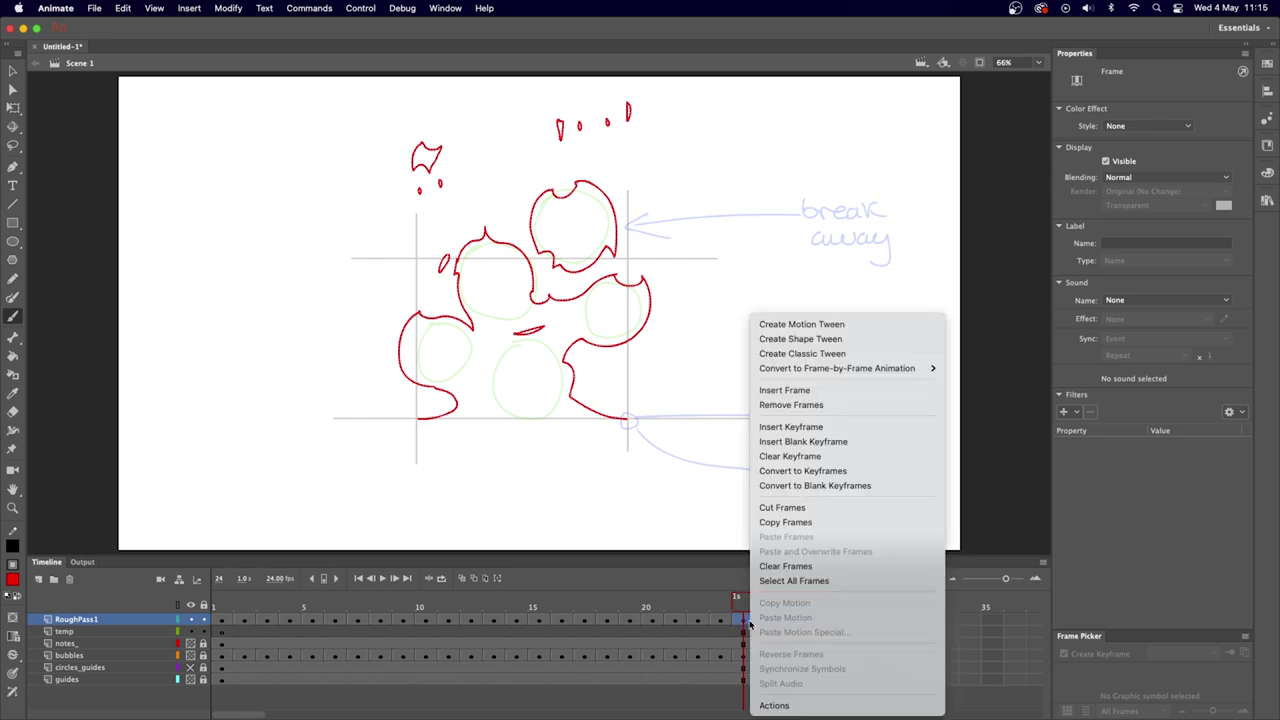
{"action": "left_click", "coordinate": [800, 522]}
{"action": "right_click", "coordinate": [216, 631]}
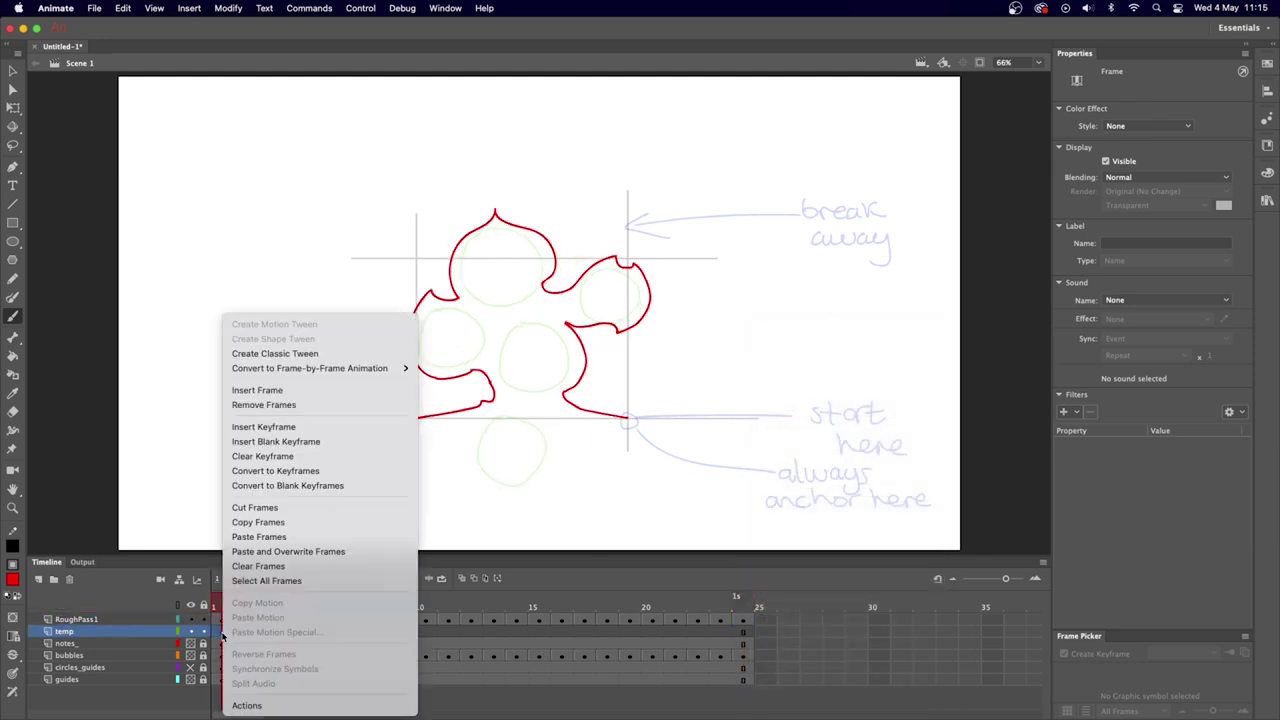
{"action": "left_click", "coordinate": [262, 537]}
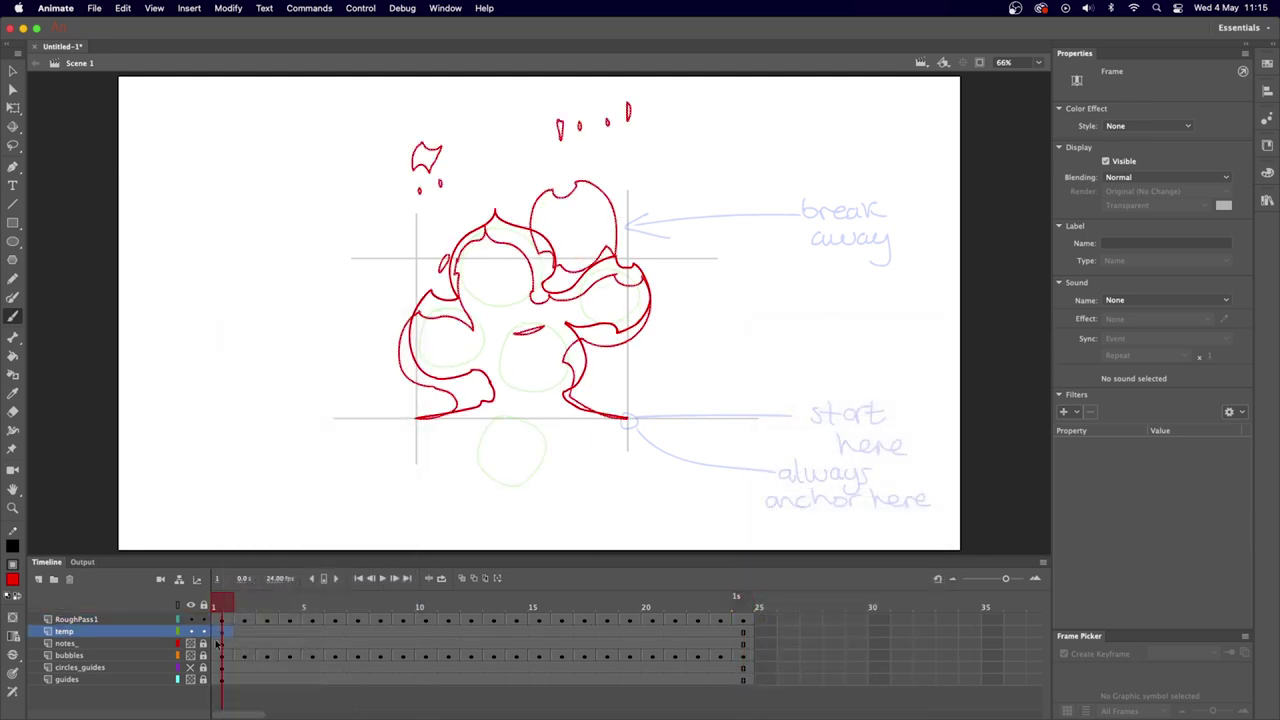
Recolour the pasted flame drawing on the temp layer to lime green and lock that layer.
{"action": "left_click", "coordinate": [191, 632]}
{"action": "left_click", "coordinate": [192, 632]}
{"action": "left_click", "coordinate": [12, 580]}
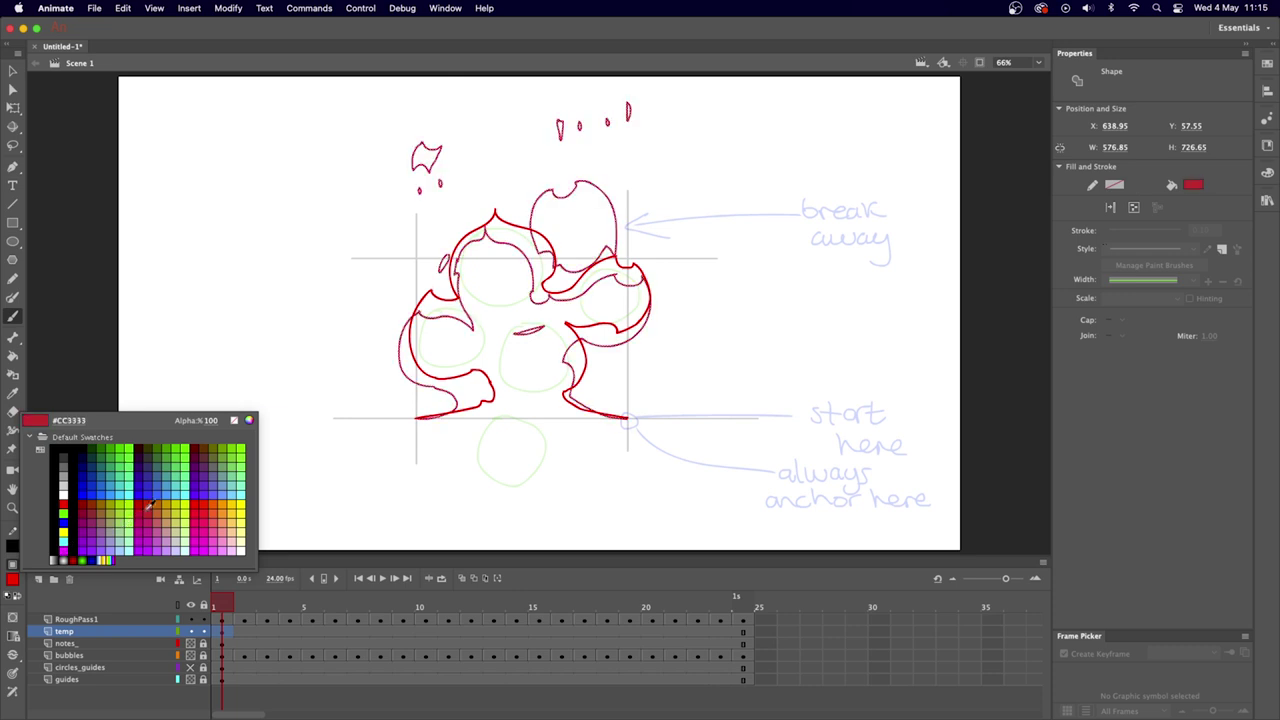
{"action": "left_click", "coordinate": [240, 447]}
{"action": "left_click", "coordinate": [224, 630]}
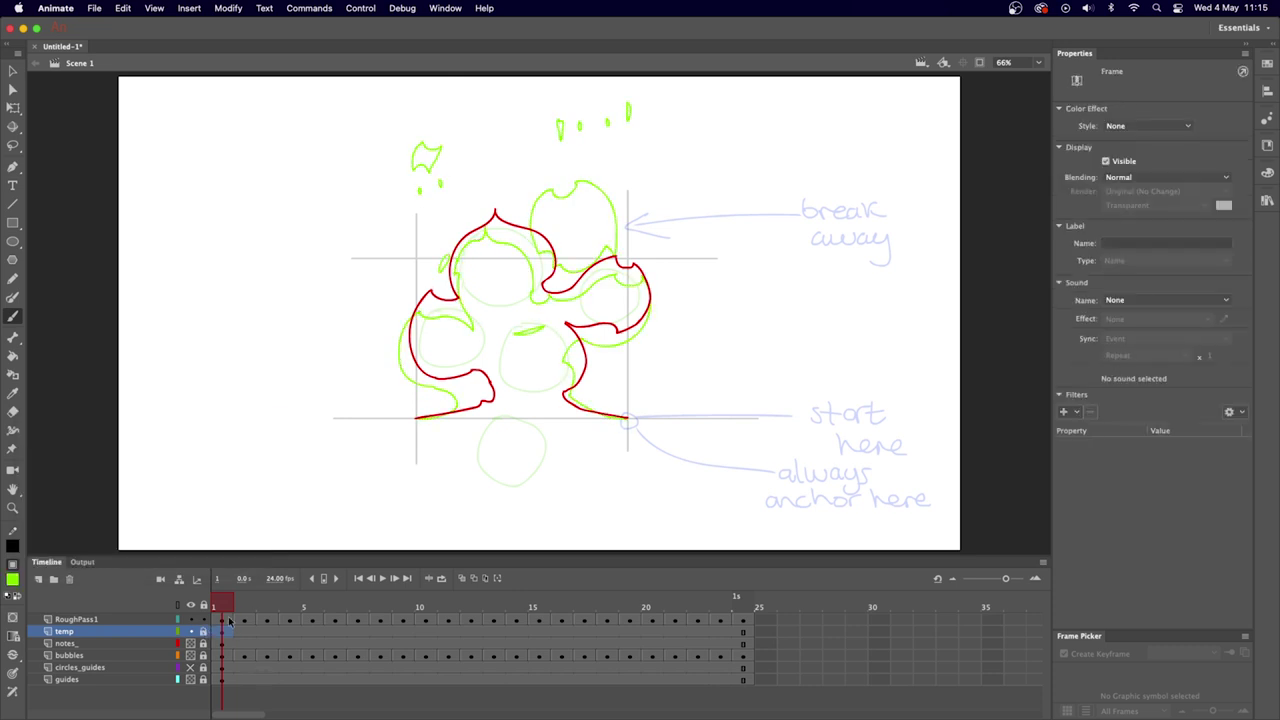
Select frame 1 of RoughPass1 and set the brush fill colour back to red #FF0000.
{"action": "left_click", "coordinate": [226, 620]}
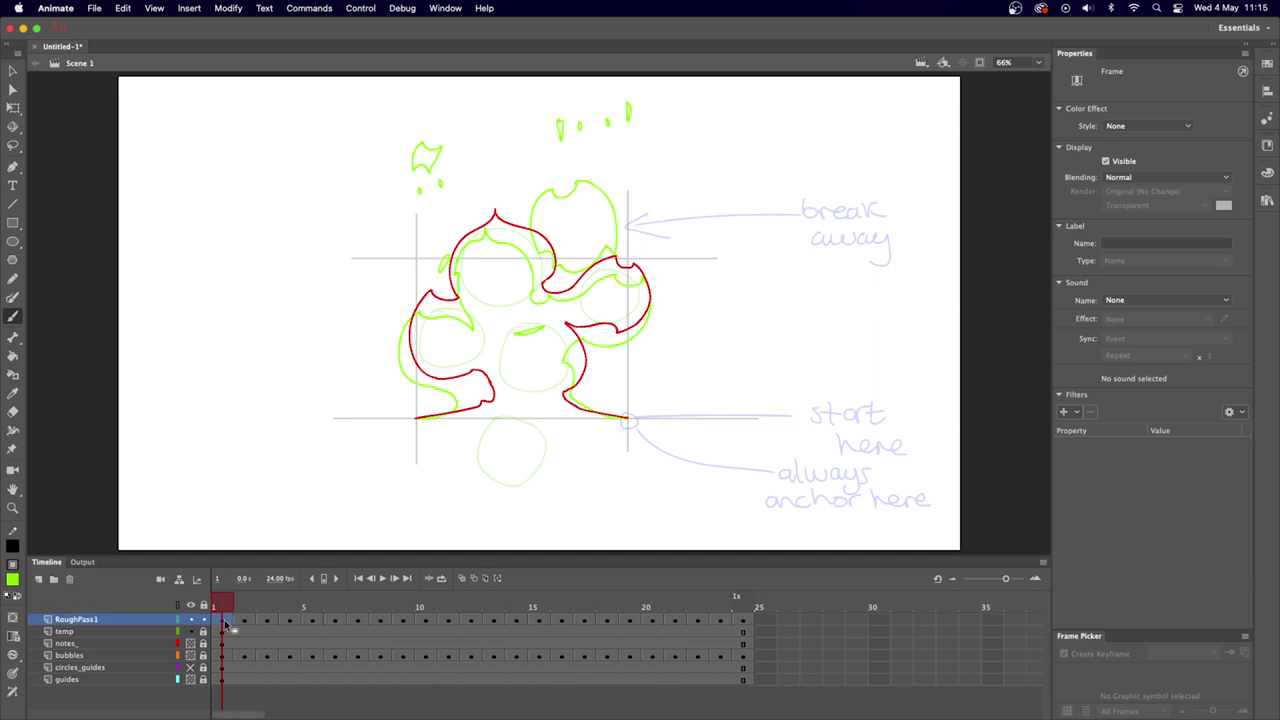
{"action": "left_click", "coordinate": [12, 579]}
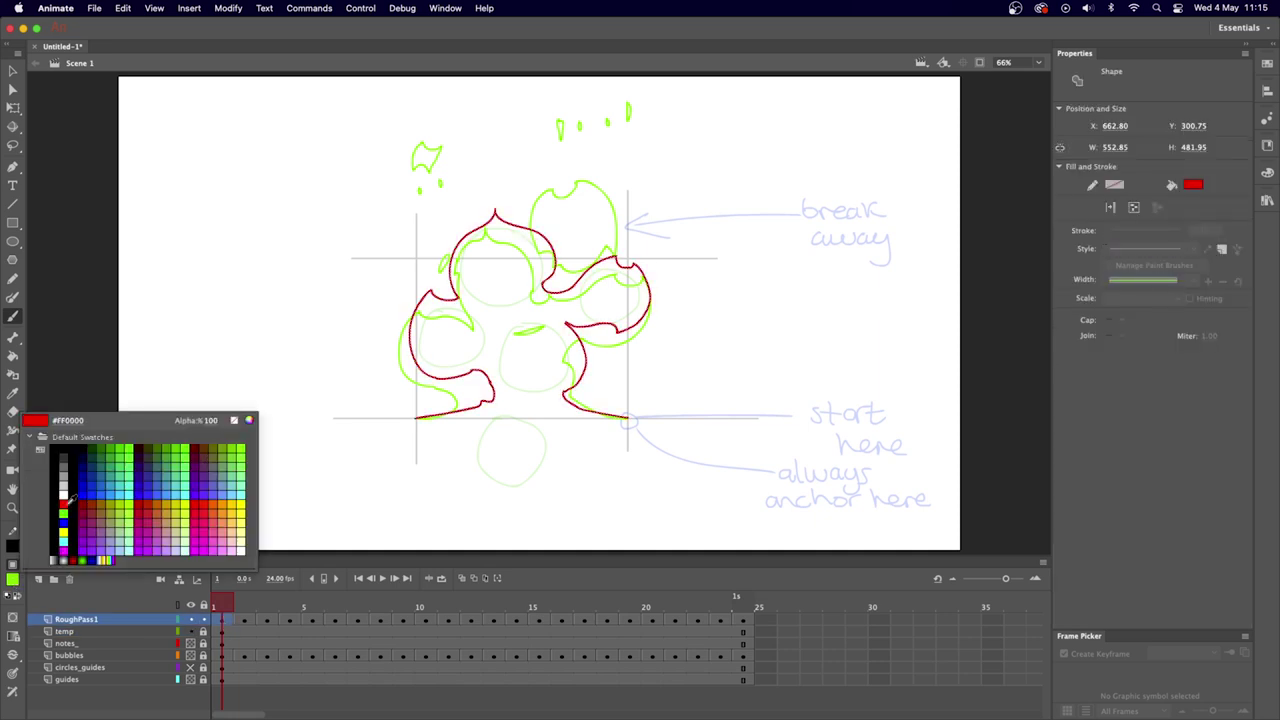
{"action": "left_click", "coordinate": [21, 509]}
{"action": "key", "text": "Escape"}
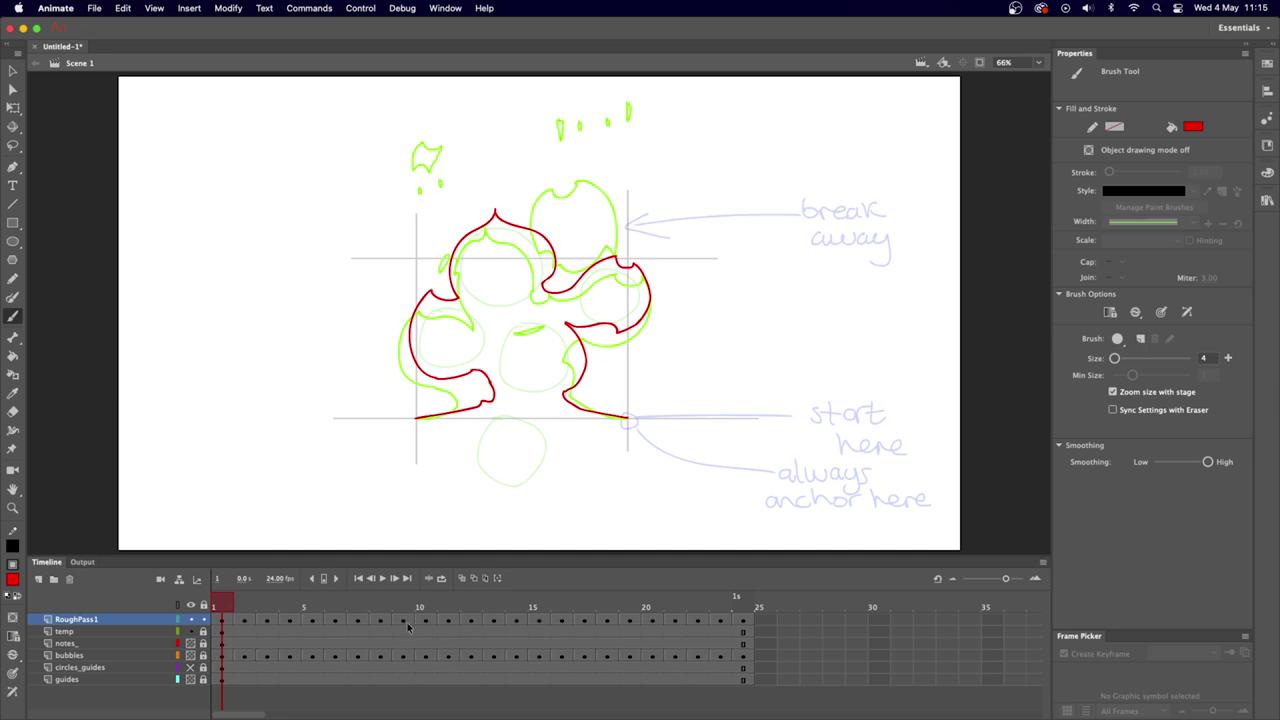
{"action": "left_click", "coordinate": [462, 579]}
{"action": "left_click", "coordinate": [462, 579]}
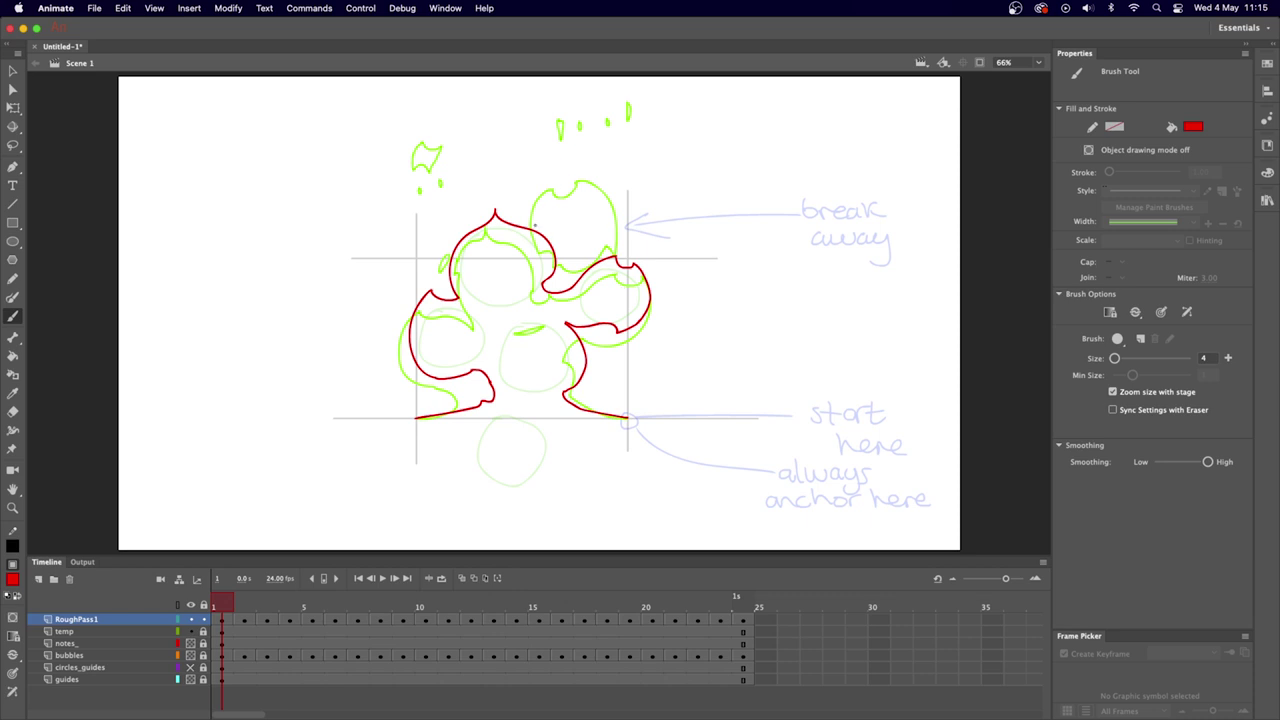
Using the green reference, draw the breakaway flame, small sparks and inner gap on frame 1 of RoughPass1, and hide the temp layer.
{"action": "left_click", "coordinate": [748, 606]}
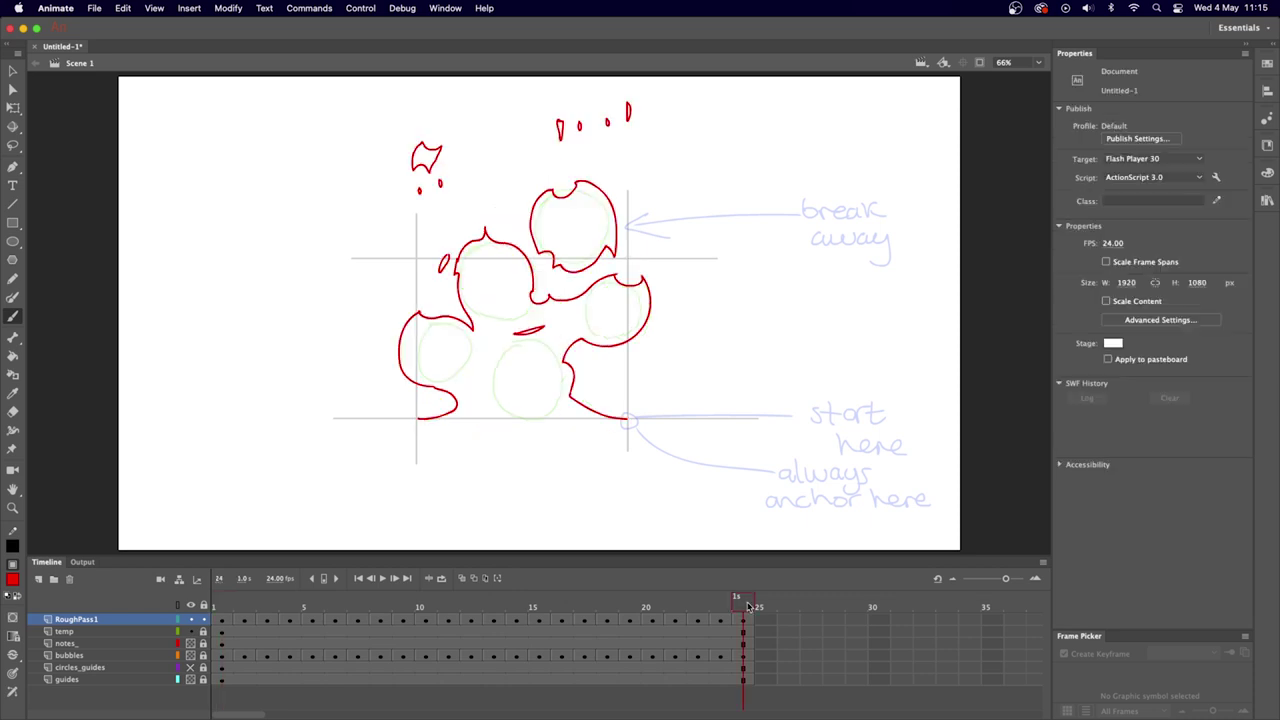
{"action": "left_click", "coordinate": [226, 606]}
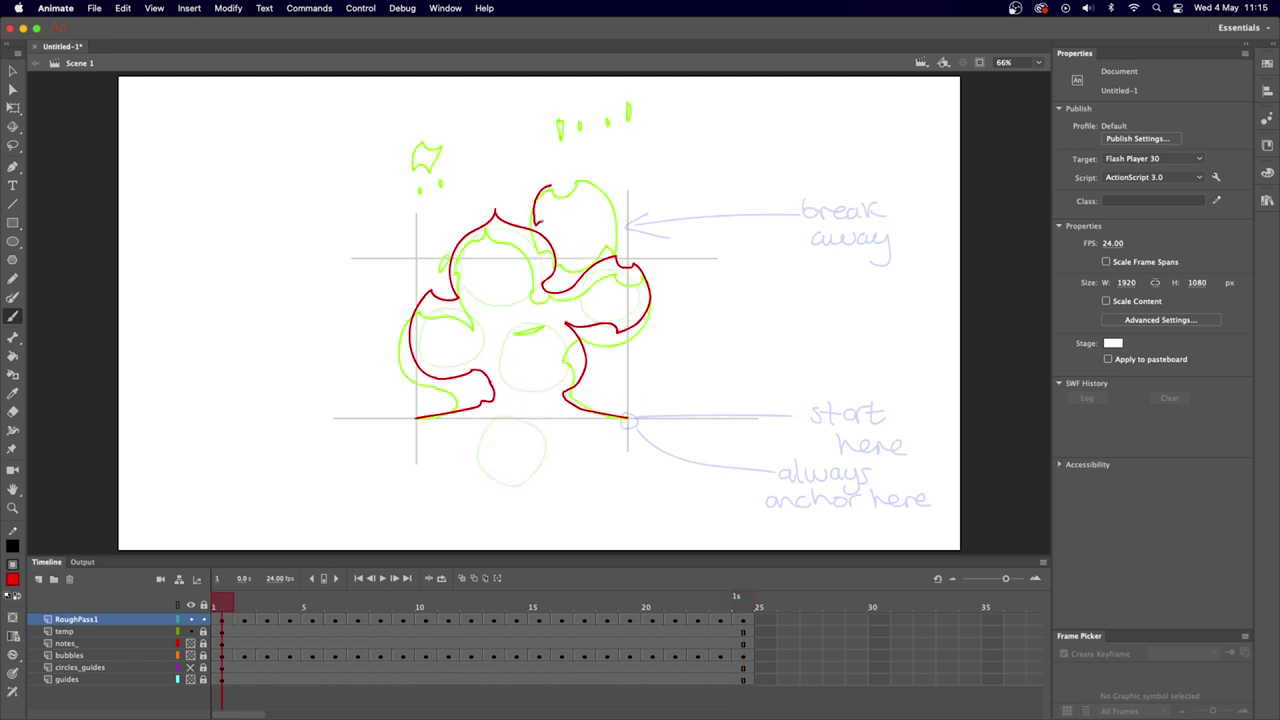
{"action": "mouse_move", "coordinate": [540, 221]}
{"action": "left_mouse_down"}
{"action": "mouse_move", "coordinate": [568, 256]}
{"action": "mouse_move", "coordinate": [596, 242]}
{"action": "mouse_move", "coordinate": [610, 211]}
{"action": "mouse_move", "coordinate": [576, 168]}
{"action": "left_mouse_up"}
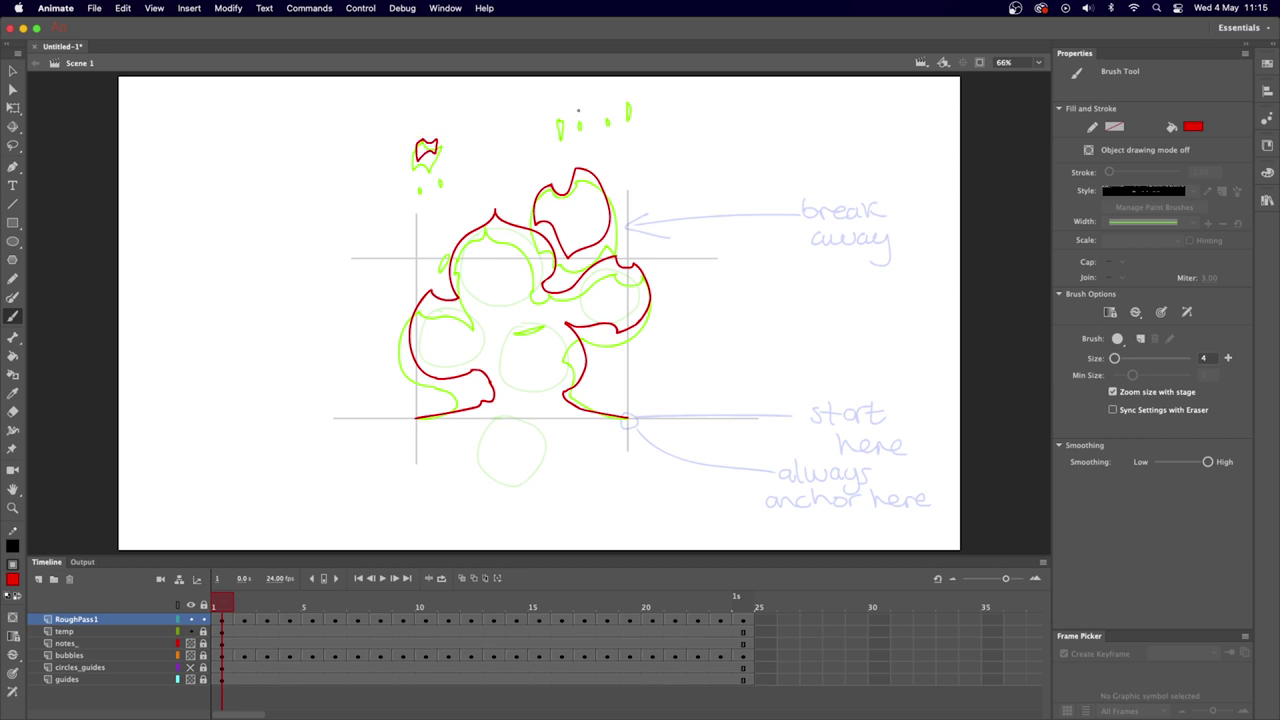
{"action": "left_click_drag", "start_coordinate": [627, 94], "coordinate": [629, 103]}
{"action": "key", "text": "super+z"}
{"action": "mouse_move", "coordinate": [508, 320]}
{"action": "left_mouse_down"}
{"action": "mouse_move", "coordinate": [542, 312]}
{"action": "mouse_move", "coordinate": [510, 321]}
{"action": "left_mouse_up"}
{"action": "left_click", "coordinate": [191, 632]}
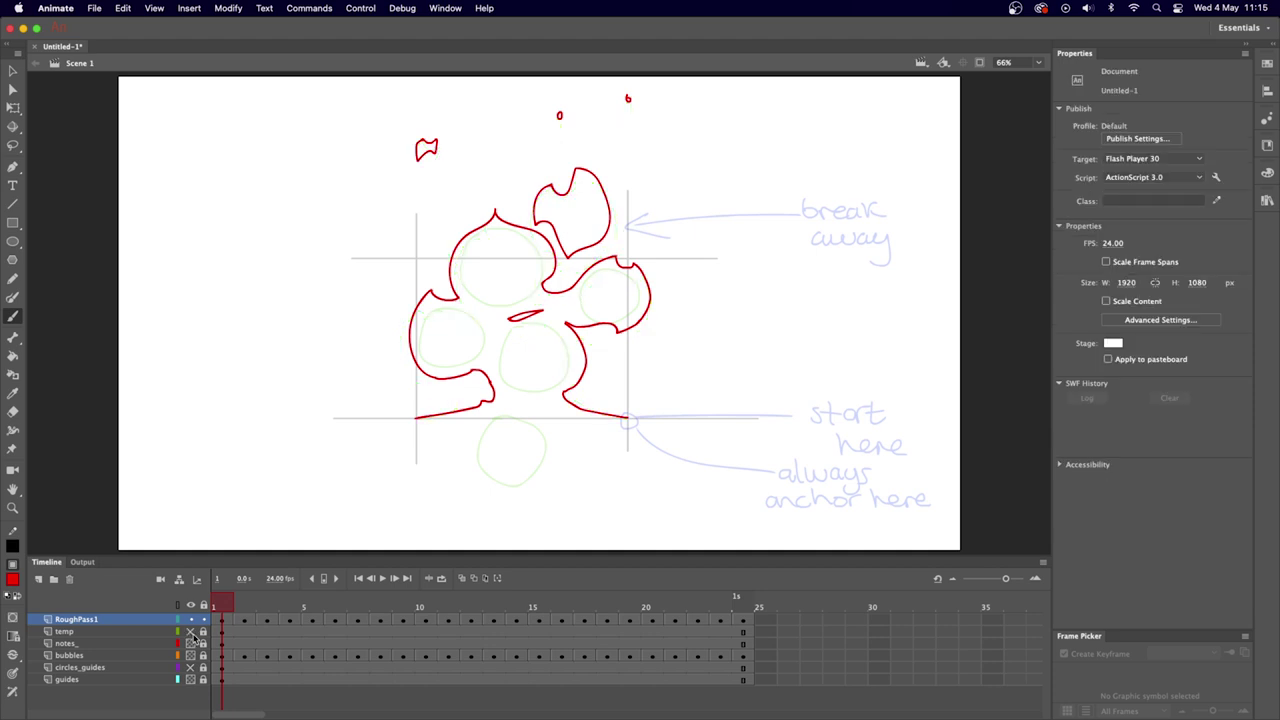
{"action": "mouse_move", "coordinate": [553, 206]}
{"action": "left_mouse_down"}
{"action": "mouse_move", "coordinate": [586, 226]}
{"action": "mouse_move", "coordinate": [583, 242]}
{"action": "left_mouse_up"}
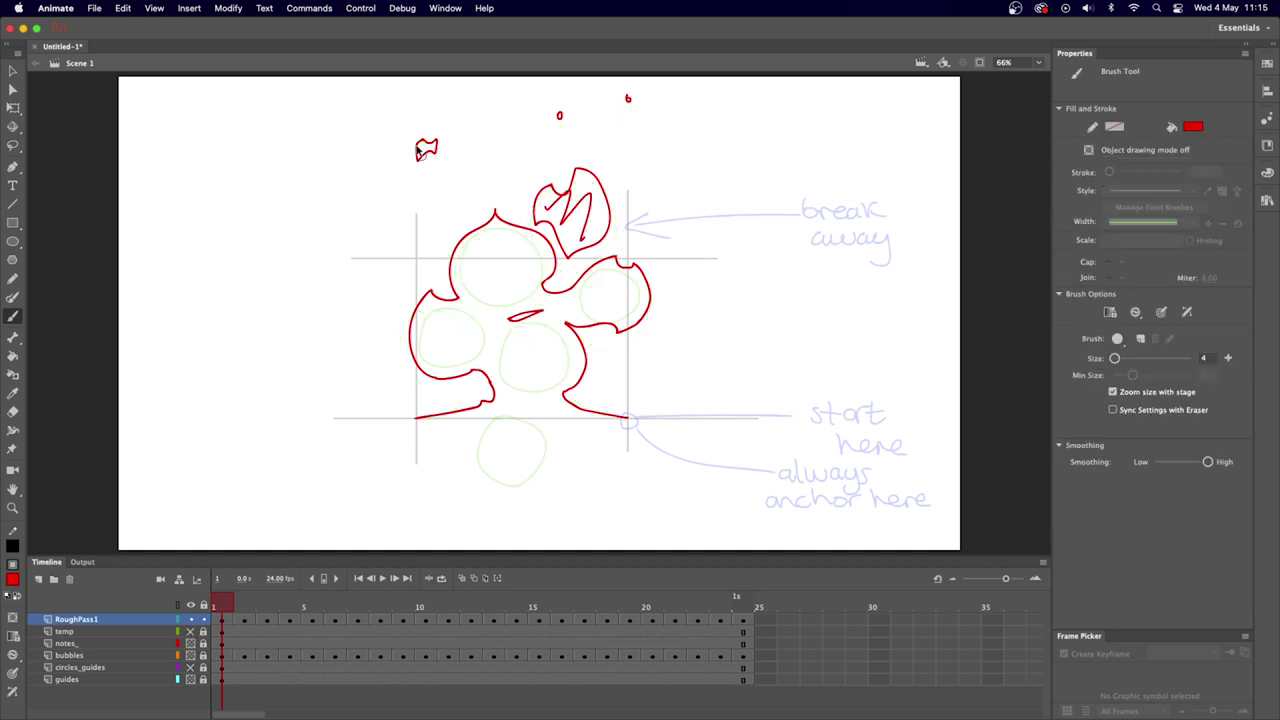
{"action": "key", "text": "super+z"}
{"action": "left_click_drag", "start_coordinate": [505, 330], "coordinate": [516, 314]}
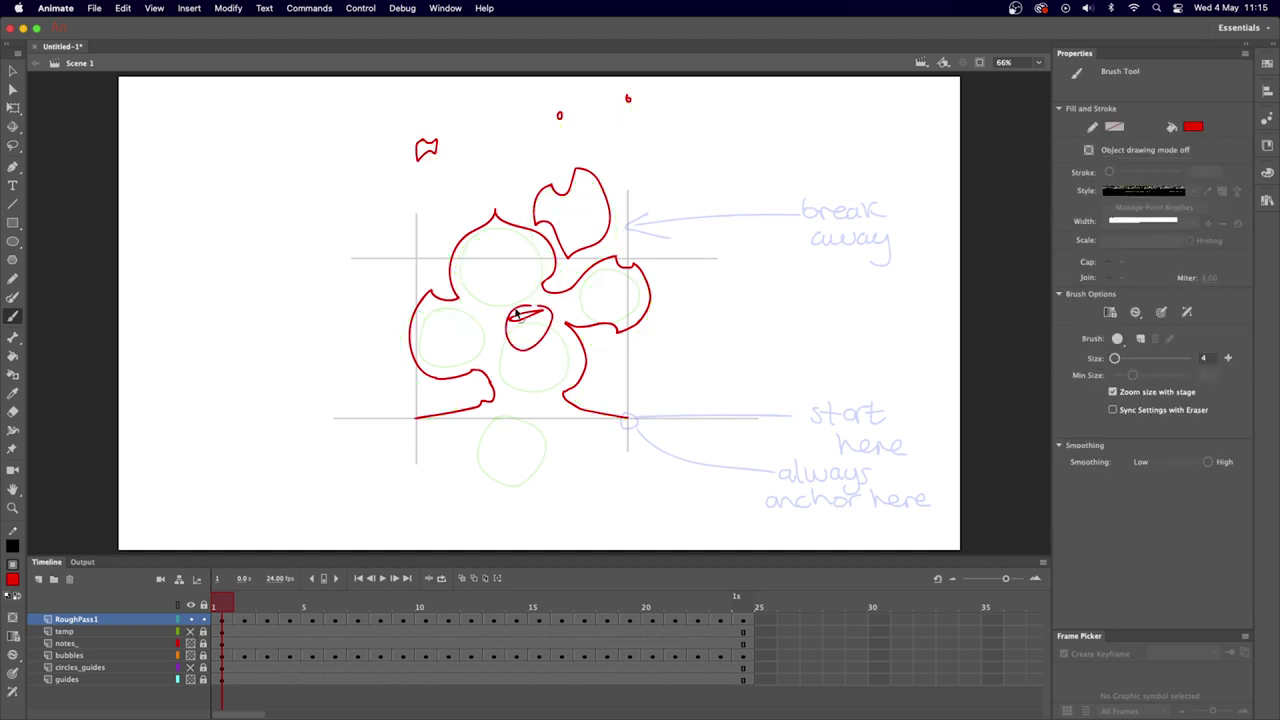
{"action": "key", "text": "super+z"}
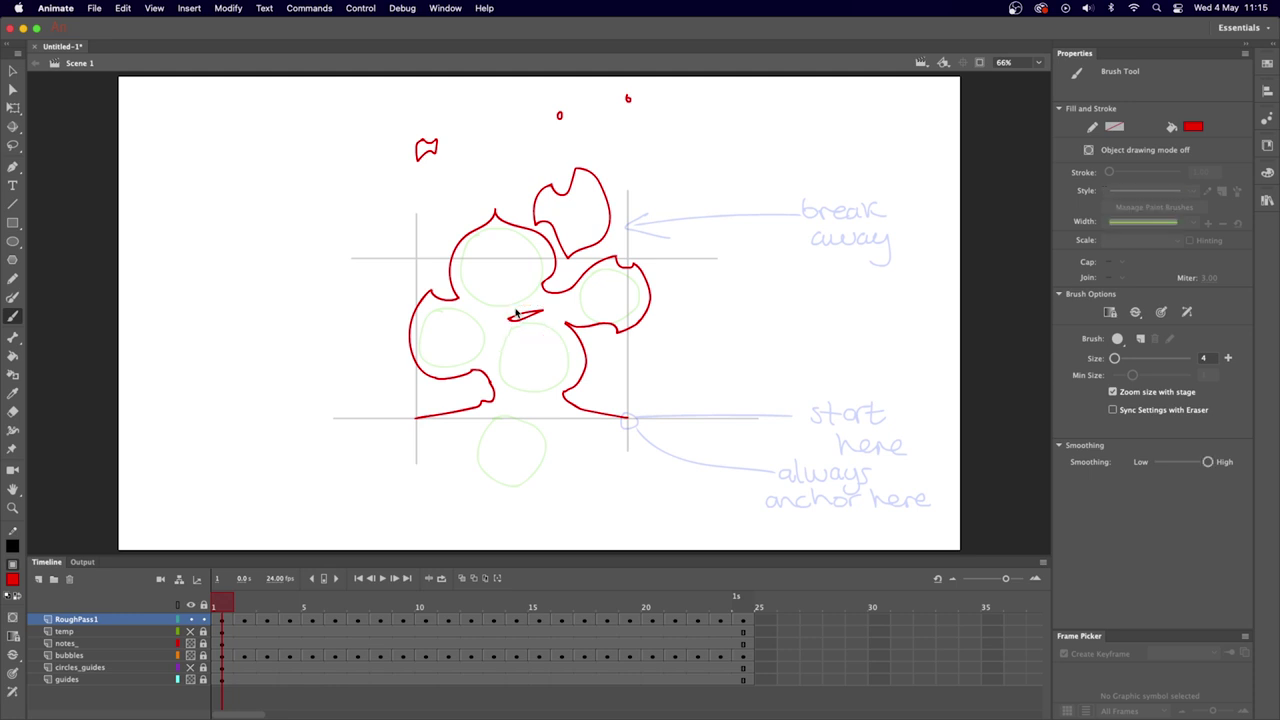
Turn on onion skinning and limit its range at frame 2 to show only the preceding drawing.
{"action": "left_click", "coordinate": [748, 607]}
{"action": "left_click", "coordinate": [224, 607]}
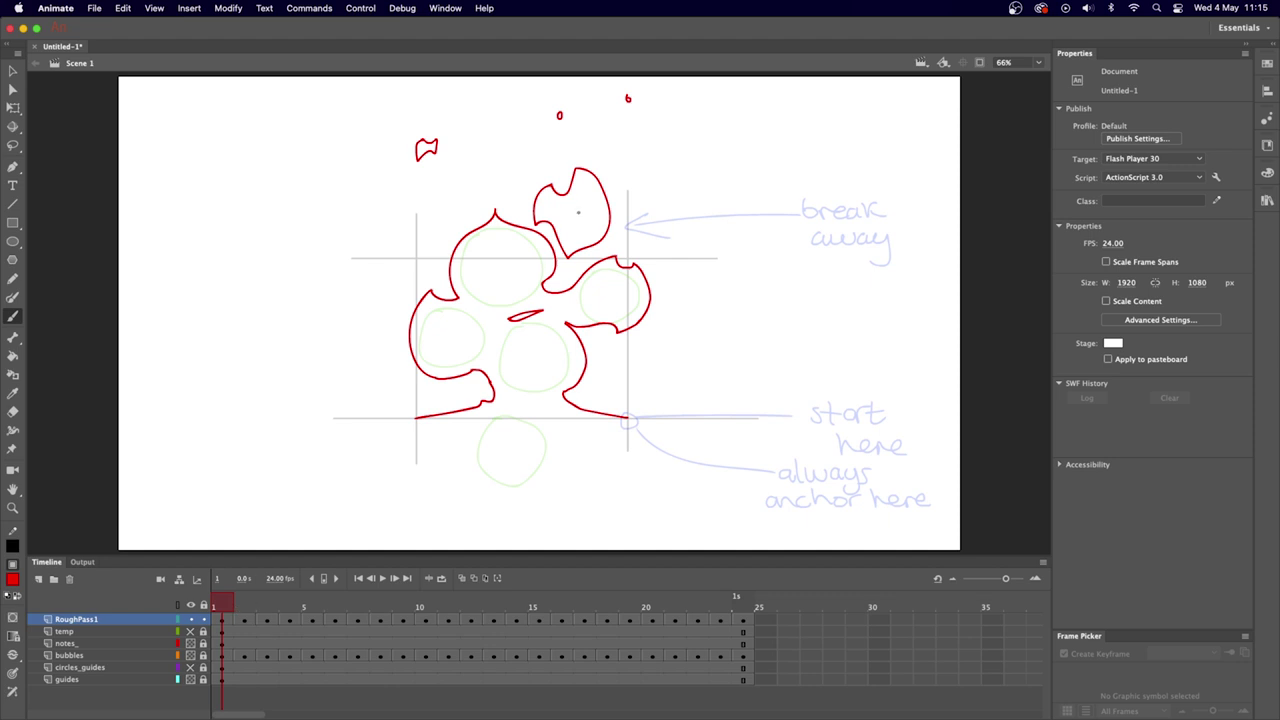
{"action": "key", "text": "period"}
{"action": "key", "text": "comma"}
{"action": "left_click", "coordinate": [461, 578]}
{"action": "key", "text": "period"}
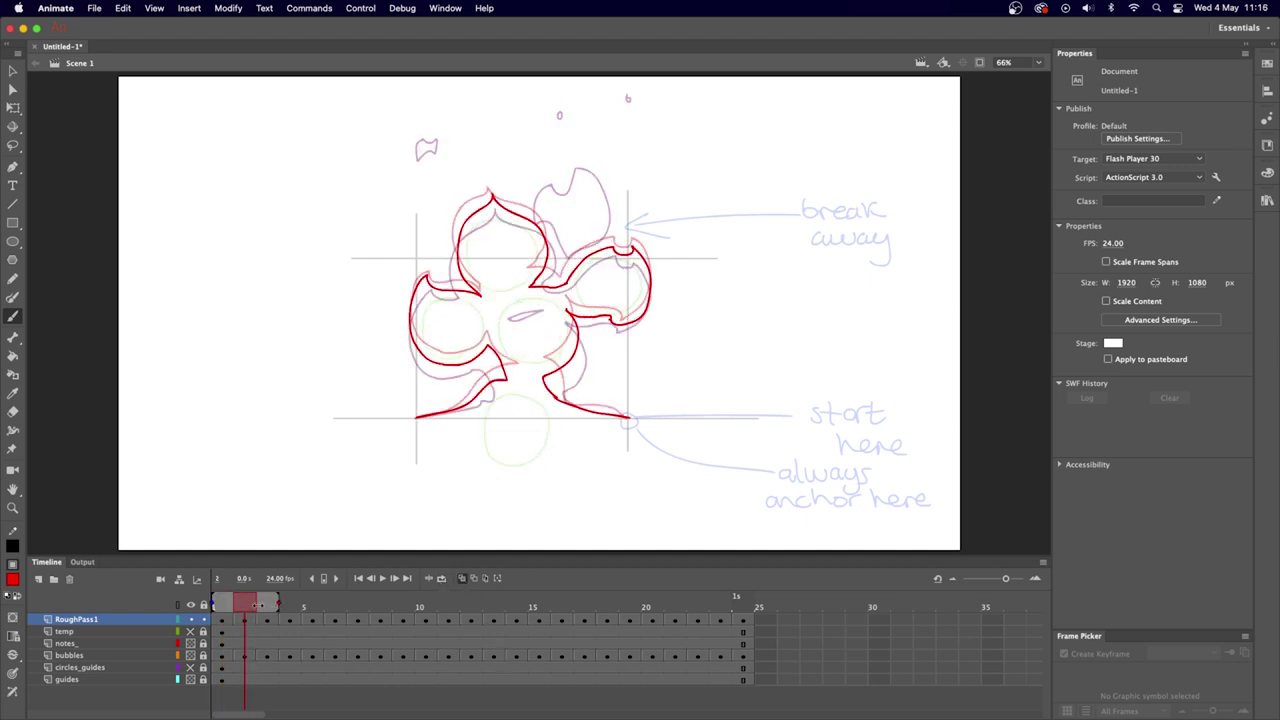
{"action": "mouse_move", "coordinate": [278, 604]}
{"action": "left_mouse_down"}
{"action": "mouse_move", "coordinate": [244, 604]}
{"action": "mouse_move", "coordinate": [268, 604]}
{"action": "mouse_move", "coordinate": [256, 605]}
{"action": "left_mouse_up"}
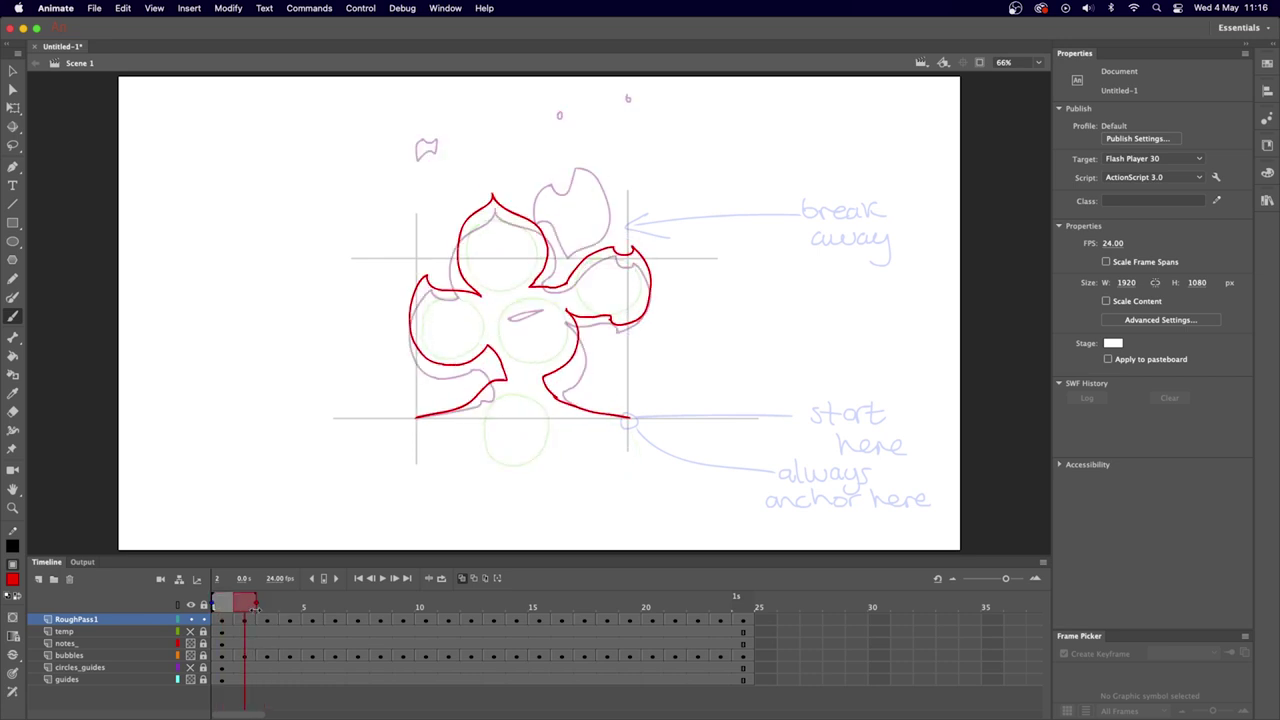
Draw progressively smaller breakaway flame fragments and sparks on RoughPass1 from frame 2 onward, tracing above the previous frame's shapes.
{"action": "mouse_move", "coordinate": [538, 186]}
{"action": "left_mouse_down"}
{"action": "mouse_move", "coordinate": [537, 213]}
{"action": "mouse_move", "coordinate": [554, 190]}
{"action": "mouse_move", "coordinate": [603, 214]}
{"action": "mouse_move", "coordinate": [574, 164]}
{"action": "left_mouse_up"}
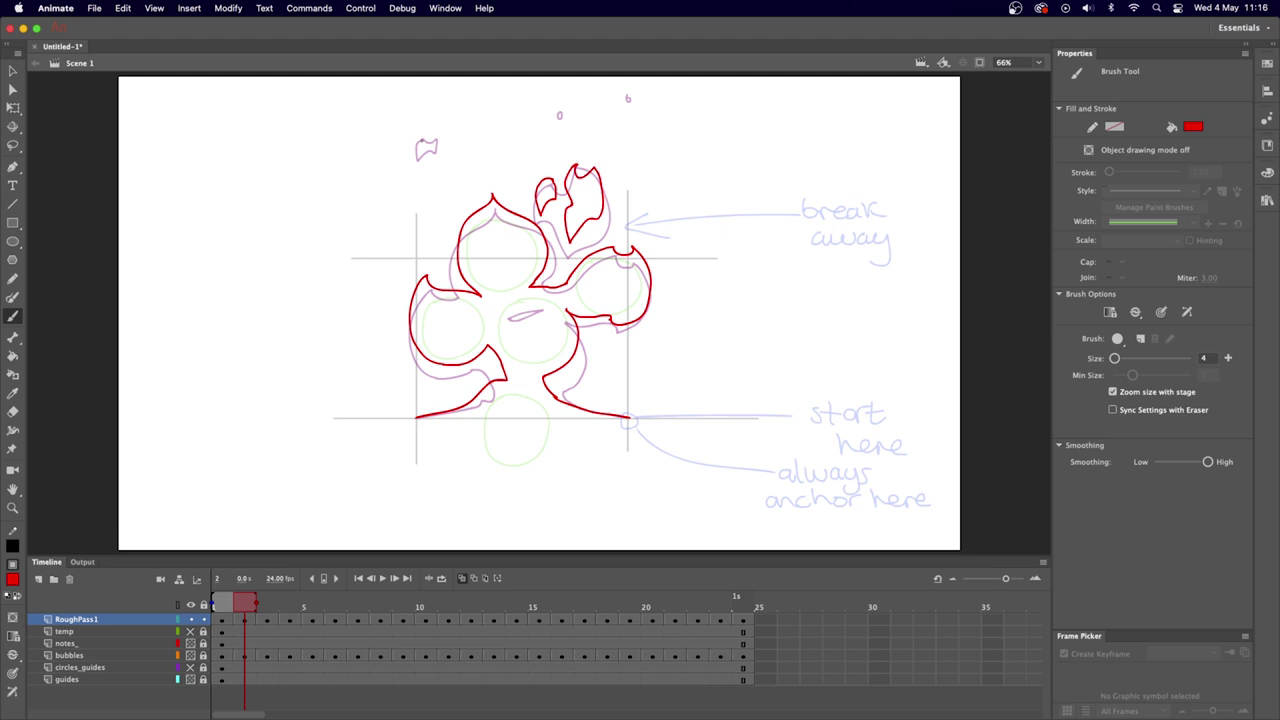
{"action": "left_click_drag", "start_coordinate": [421, 135], "coordinate": [434, 152]}
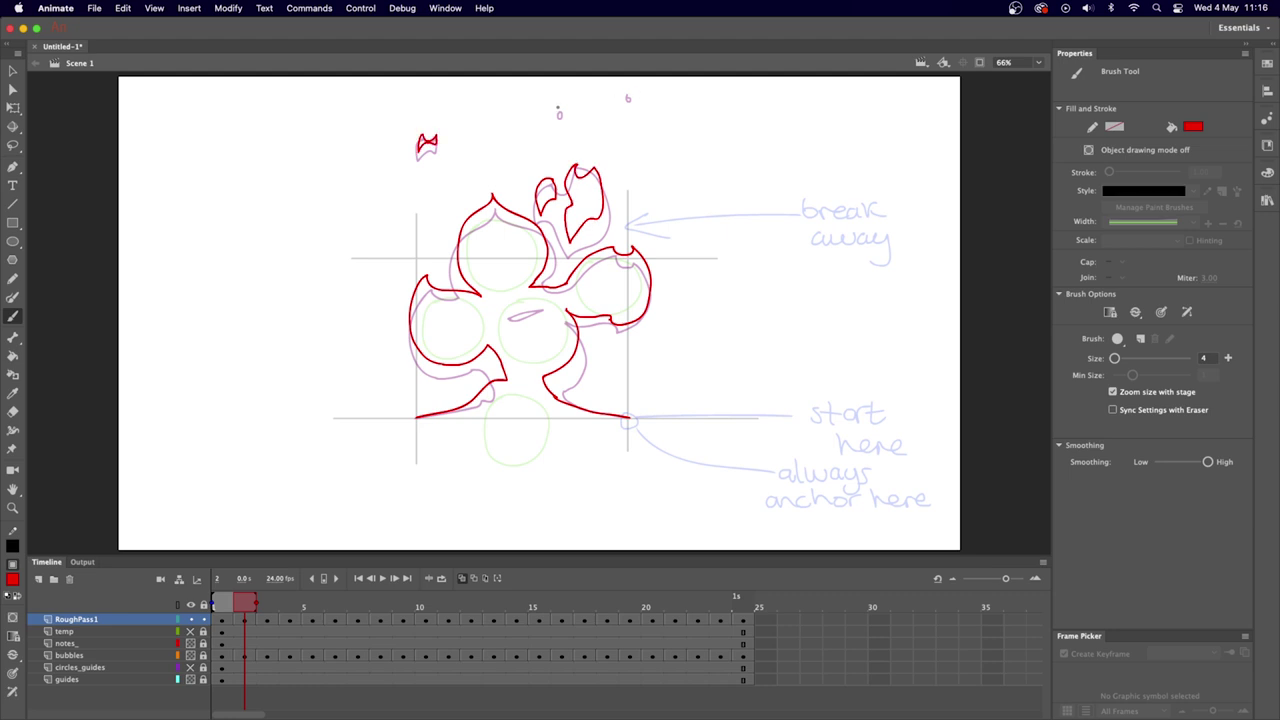
{"action": "key", "text": "period"}
{"action": "key", "text": "period"}
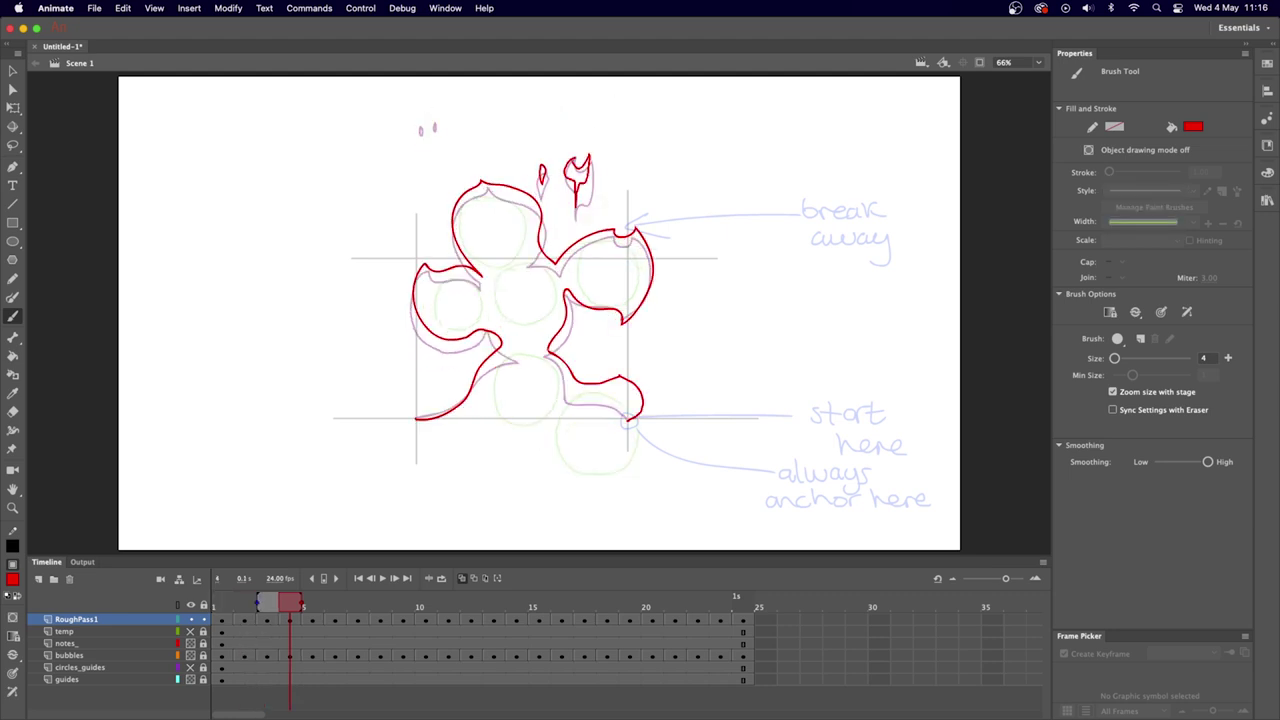
{"action": "key", "text": "period"}
Play the animation and flip back and forth through its opening frames to check how the flames break away and dissipate.
{"action": "key", "text": "Return"}
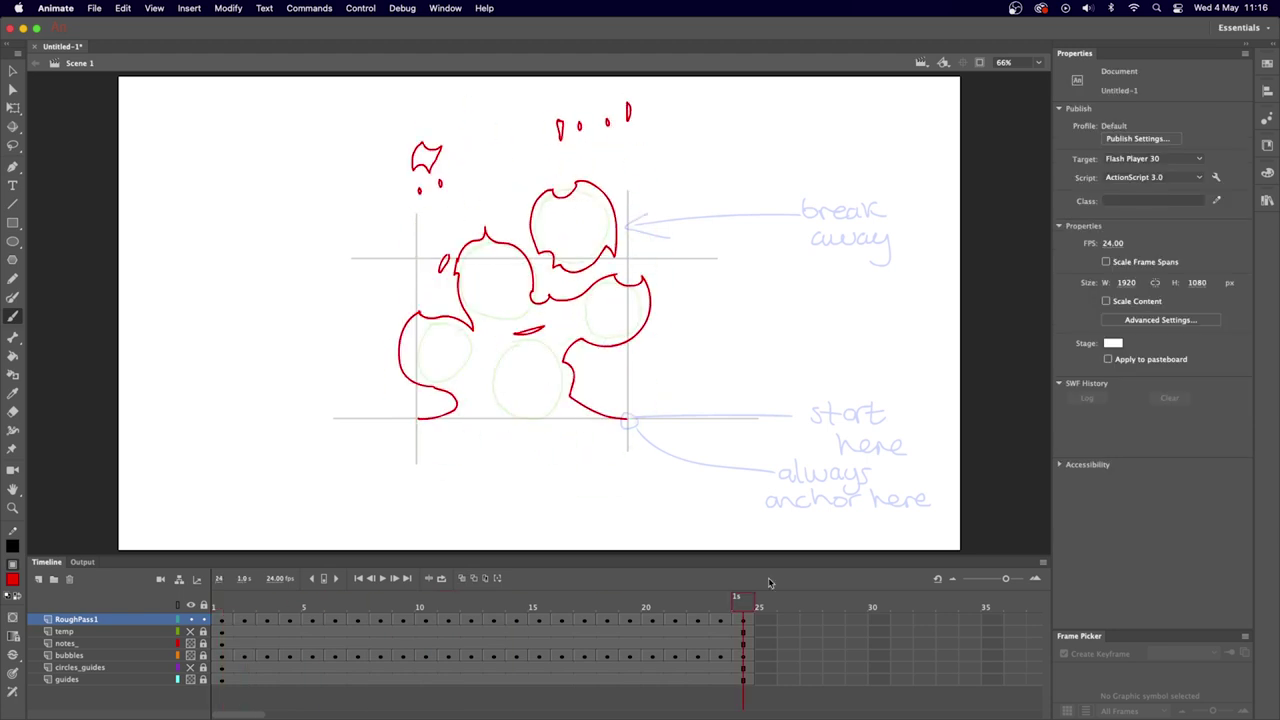
{"action": "left_click_drag", "start_coordinate": [340, 592], "coordinate": [284, 590]}
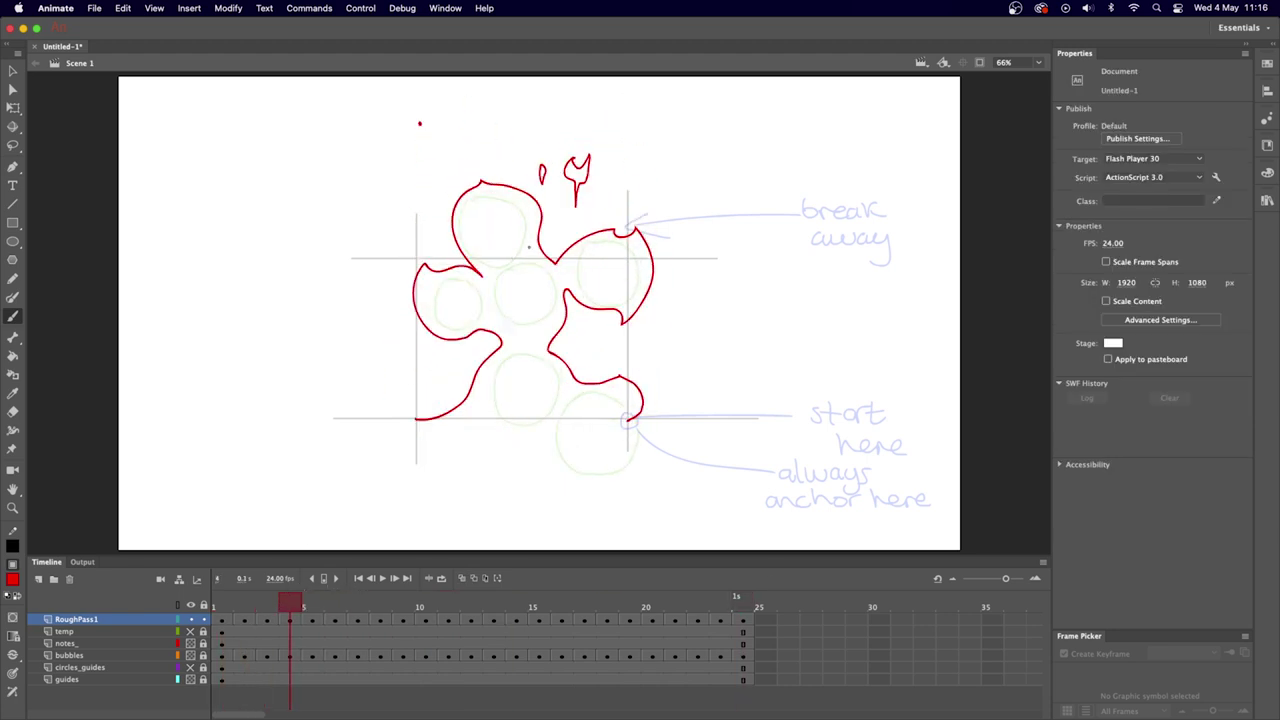
{"action": "key", "text": "ctrl+z"}
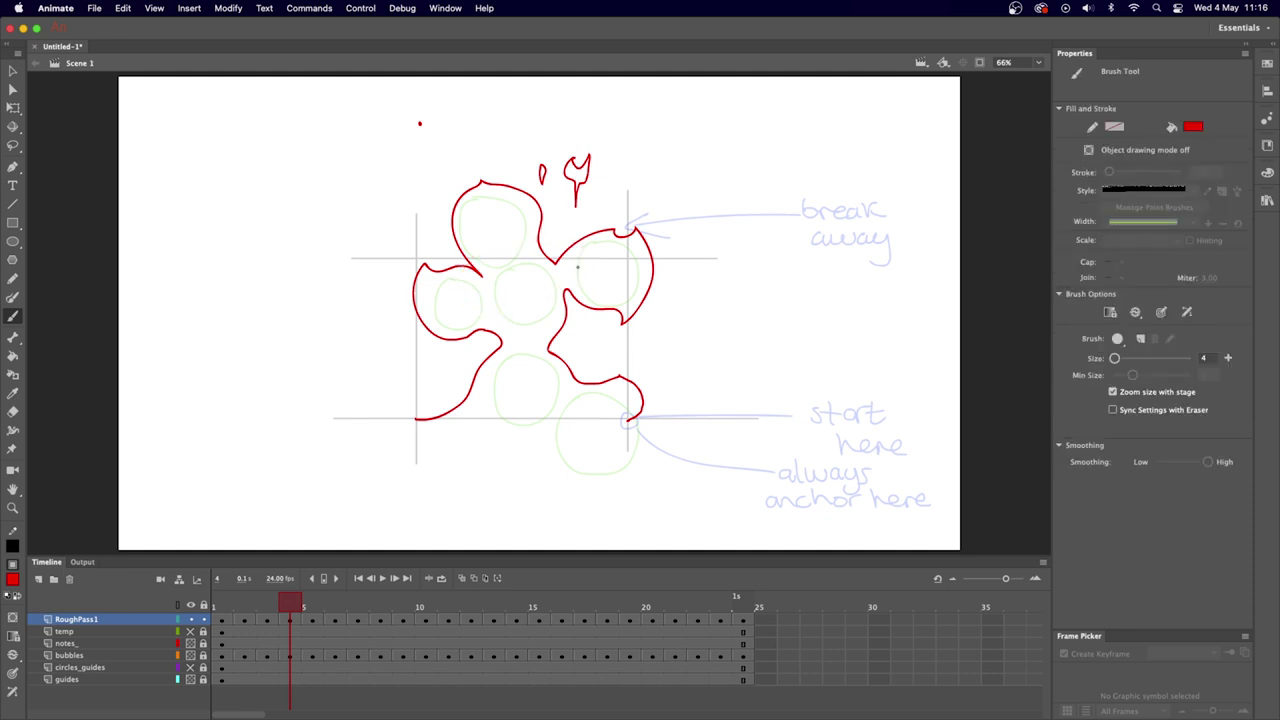
{"action": "key", "text": "period"}
{"action": "key", "text": "period"}
{"action": "key", "text": "period"}
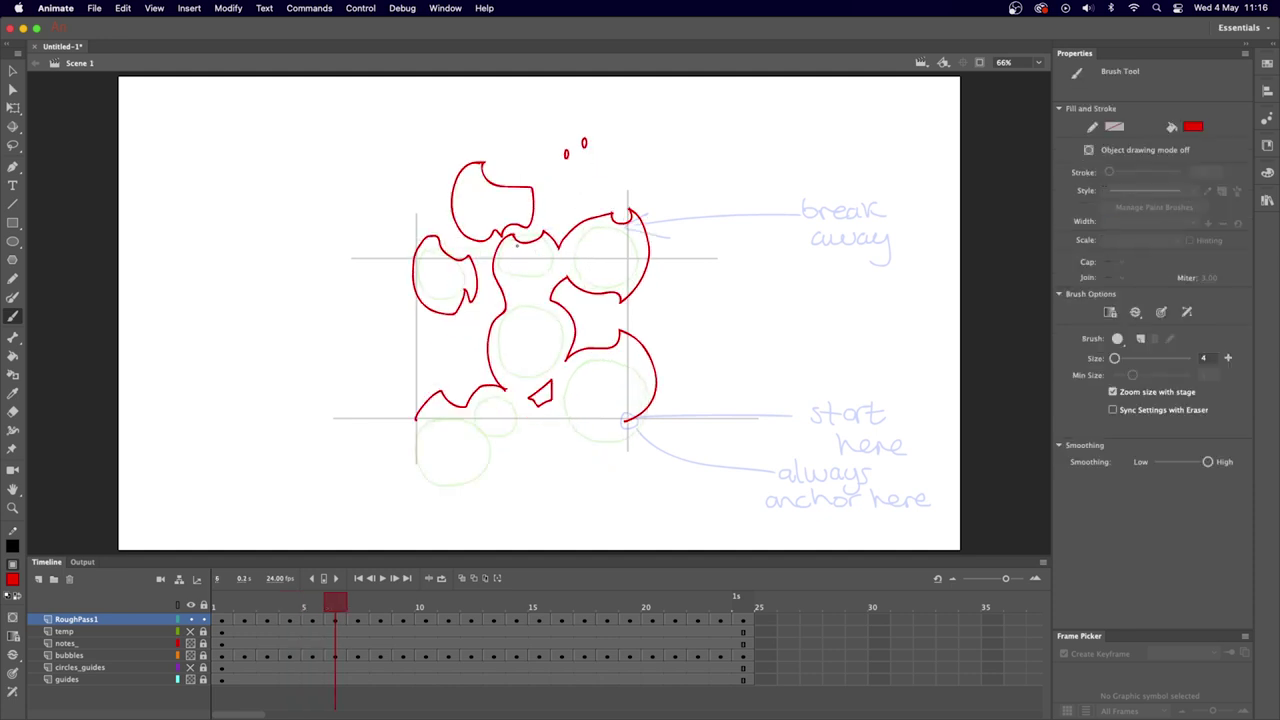
{"action": "key", "text": "comma"}
{"action": "key", "text": "comma"}
{"action": "key", "text": "comma"}
{"action": "key", "text": "comma"}
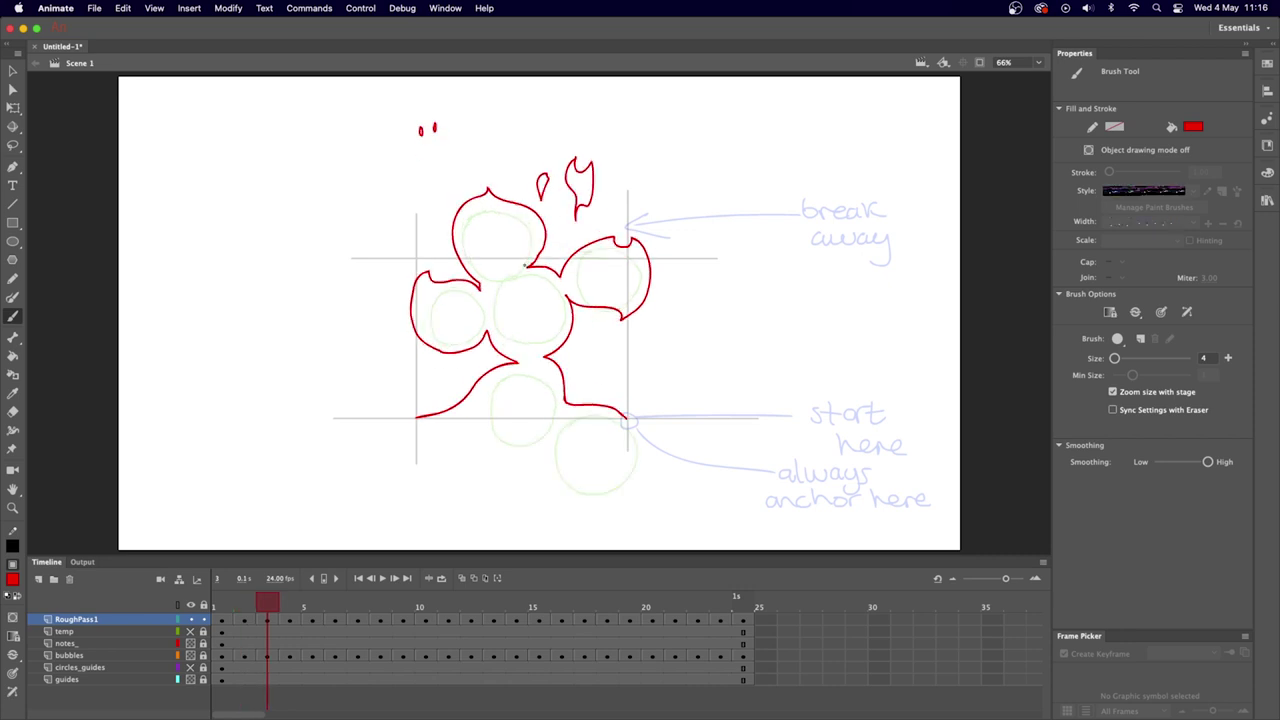
{"action": "key", "text": "period"}
{"action": "key", "text": "period"}
{"action": "key", "text": "period"}
{"action": "key", "text": "period"}
{"action": "key", "text": "period"}
{"action": "key", "text": "comma"}
{"action": "key", "text": "comma"}
{"action": "key", "text": "comma"}
{"action": "key", "text": "comma"}
{"action": "key", "text": "comma"}
{"action": "key", "text": "comma"}
{"action": "key", "text": "comma"}
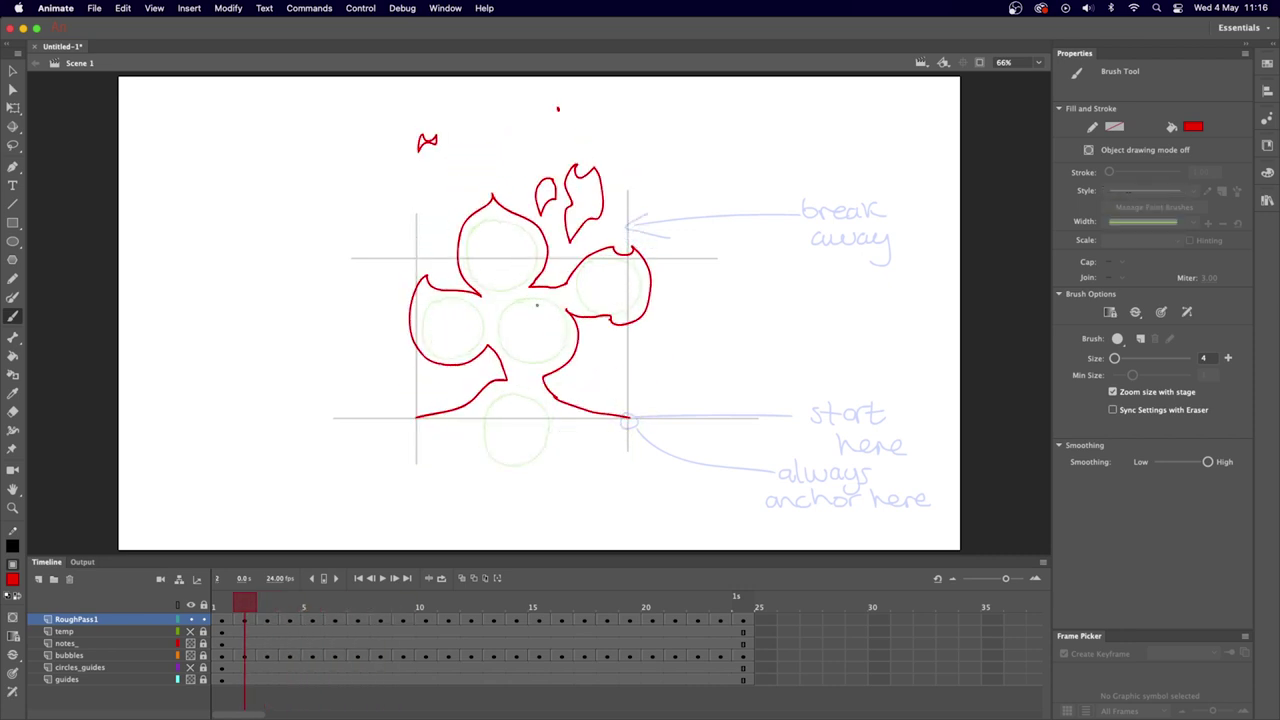
On frame 5 of RoughPass1, erase and redraw the outline where the upper flames meet, adding a small inner gap and comparing with frame 6 through onion skinning.
{"action": "mouse_move", "coordinate": [229, 605]}
{"action": "left_mouse_down"}
{"action": "mouse_move", "coordinate": [466, 600]}
{"action": "mouse_move", "coordinate": [287, 590]}
{"action": "mouse_move", "coordinate": [335, 590]}
{"action": "mouse_move", "coordinate": [310, 592]}
{"action": "left_mouse_up"}
{"action": "key", "text": "e"}
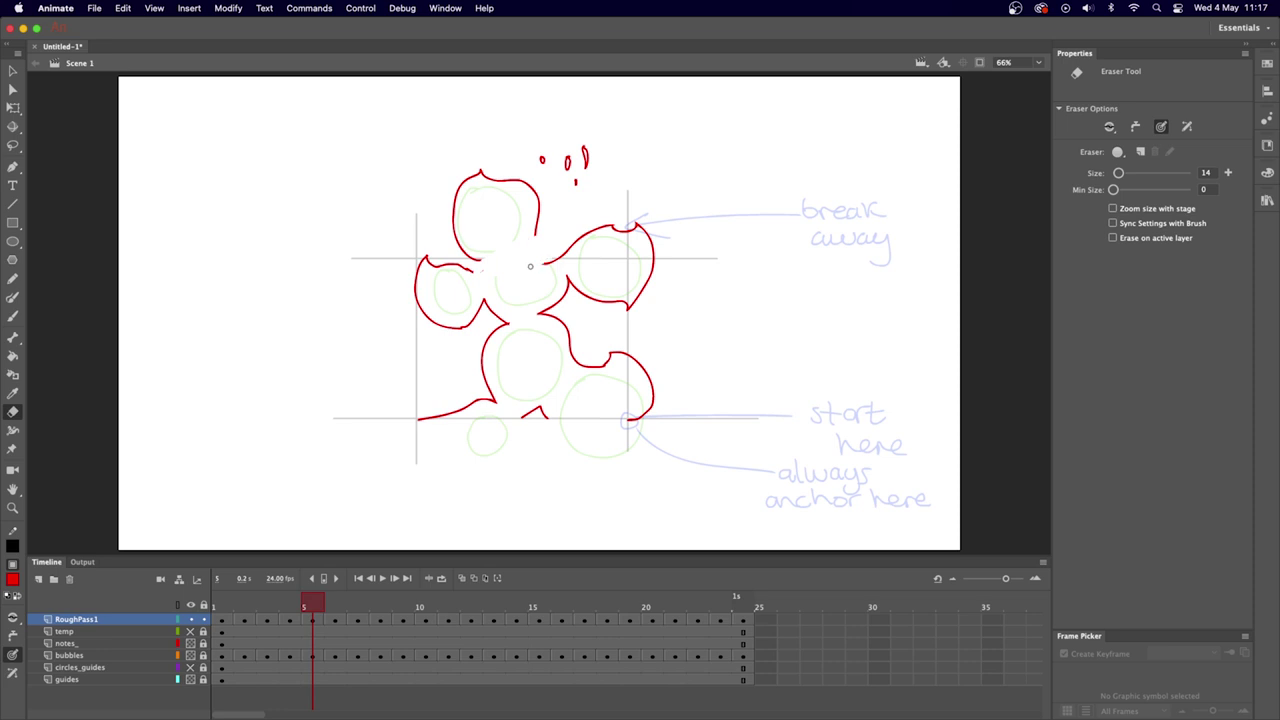
{"action": "key", "text": "b"}
{"action": "left_click", "coordinate": [463, 579]}
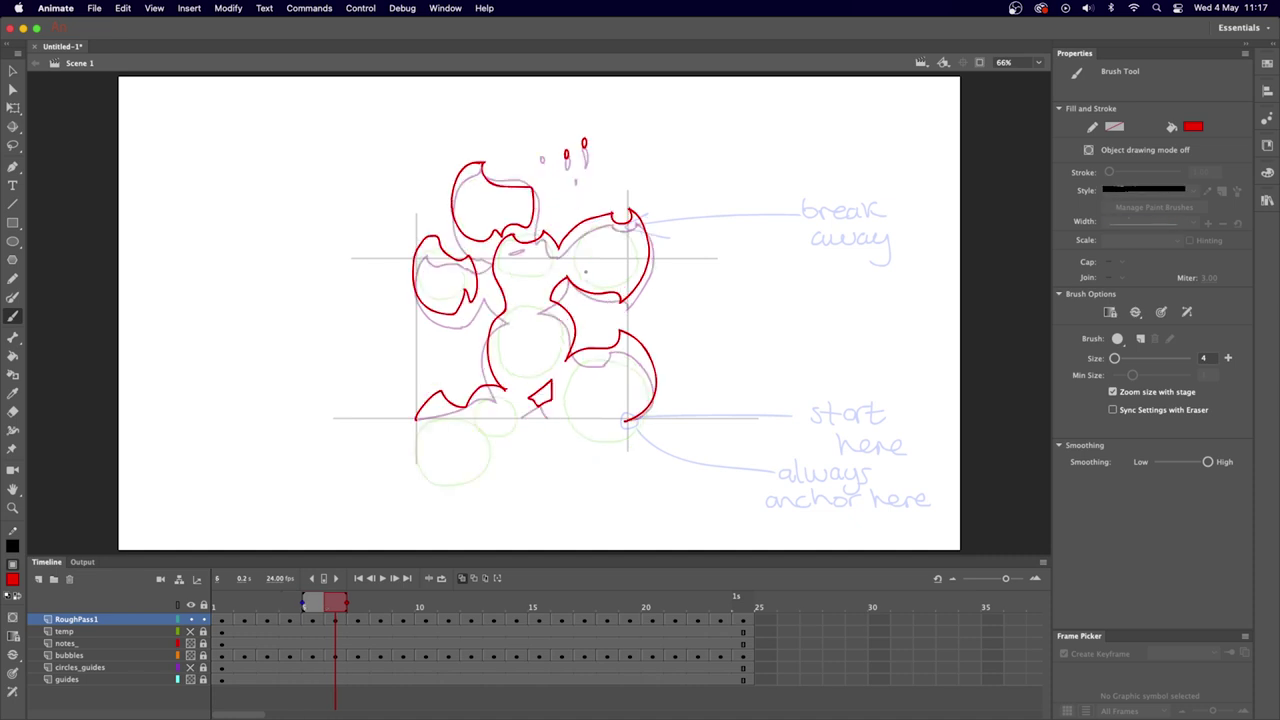
{"action": "left_click", "coordinate": [476, 579]}
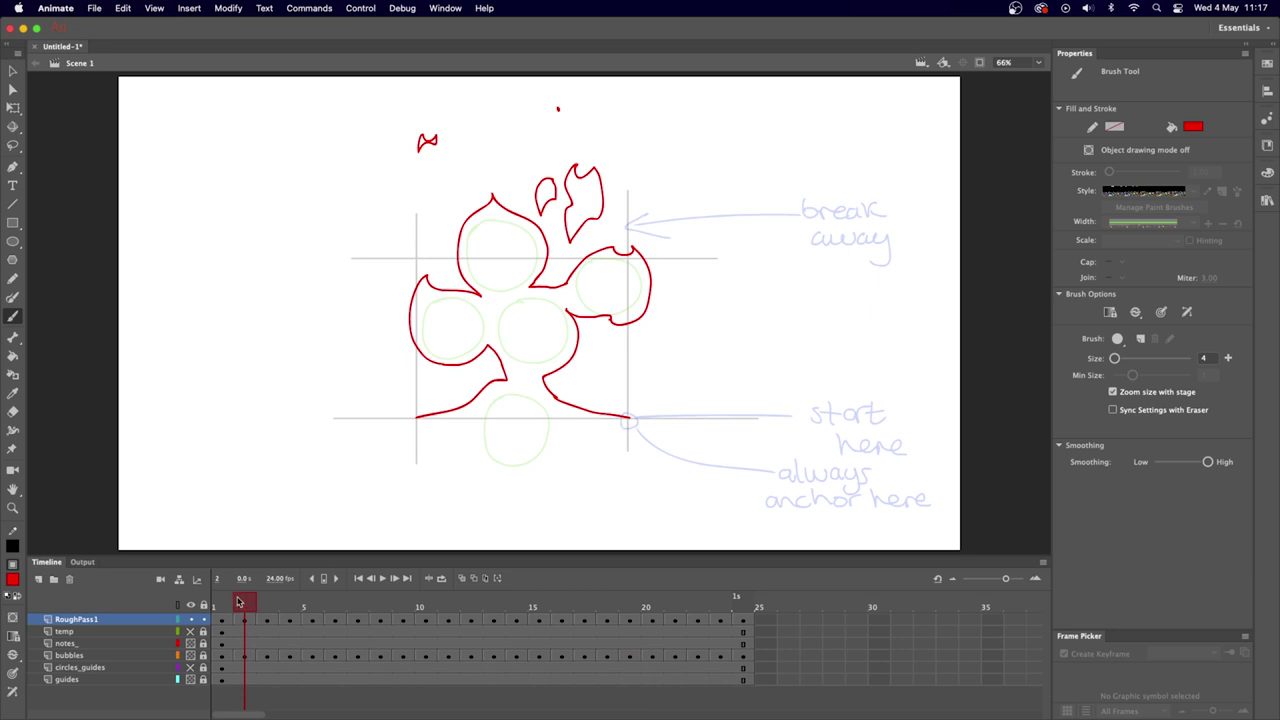
Go back to frame 1 and hide the notes_ and bubbles layers, keeping the guides layer visible.
{"action": "left_click_drag", "start_coordinate": [239, 601], "coordinate": [221, 600]}
{"action": "left_click", "coordinate": [190, 643]}
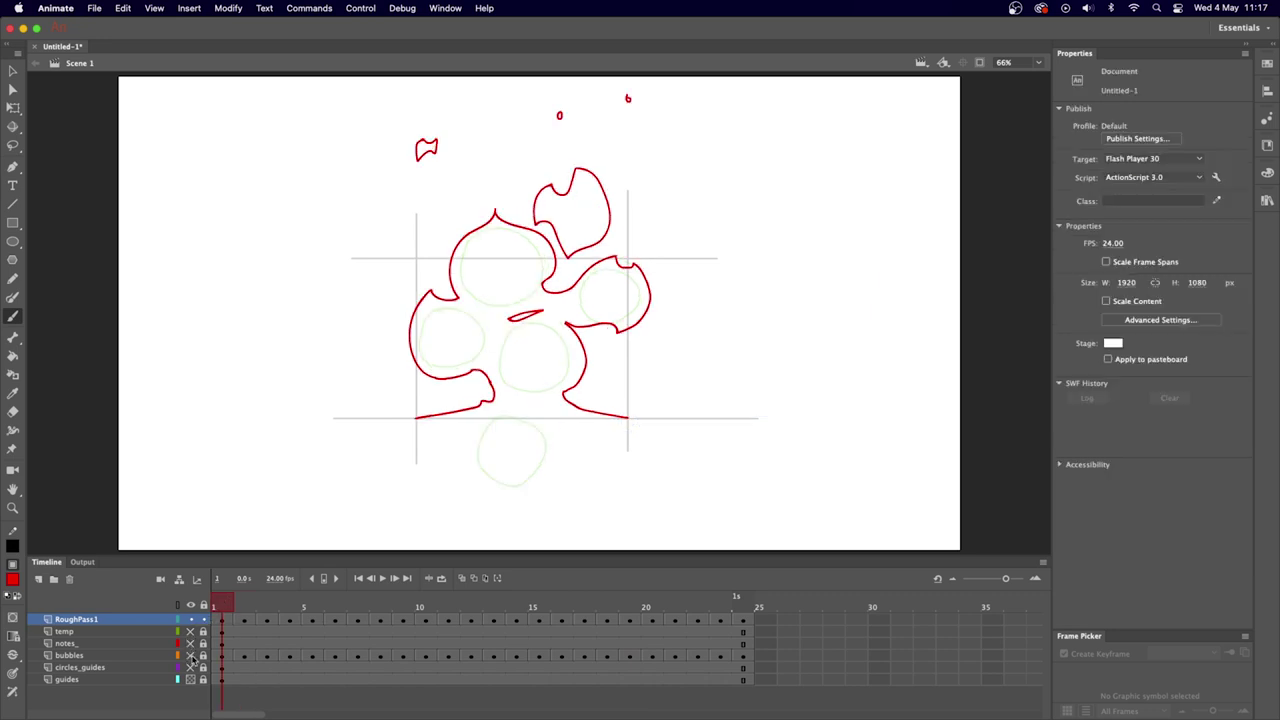
{"action": "left_click", "coordinate": [190, 667]}
{"action": "left_click", "coordinate": [190, 679]}
{"action": "left_click", "coordinate": [191, 681]}
Brush a straight red baseline between the two lower anchor points on frames 1 to 4 of RoughPass1, closing the flame outlines.
{"action": "key", "text": "b"}
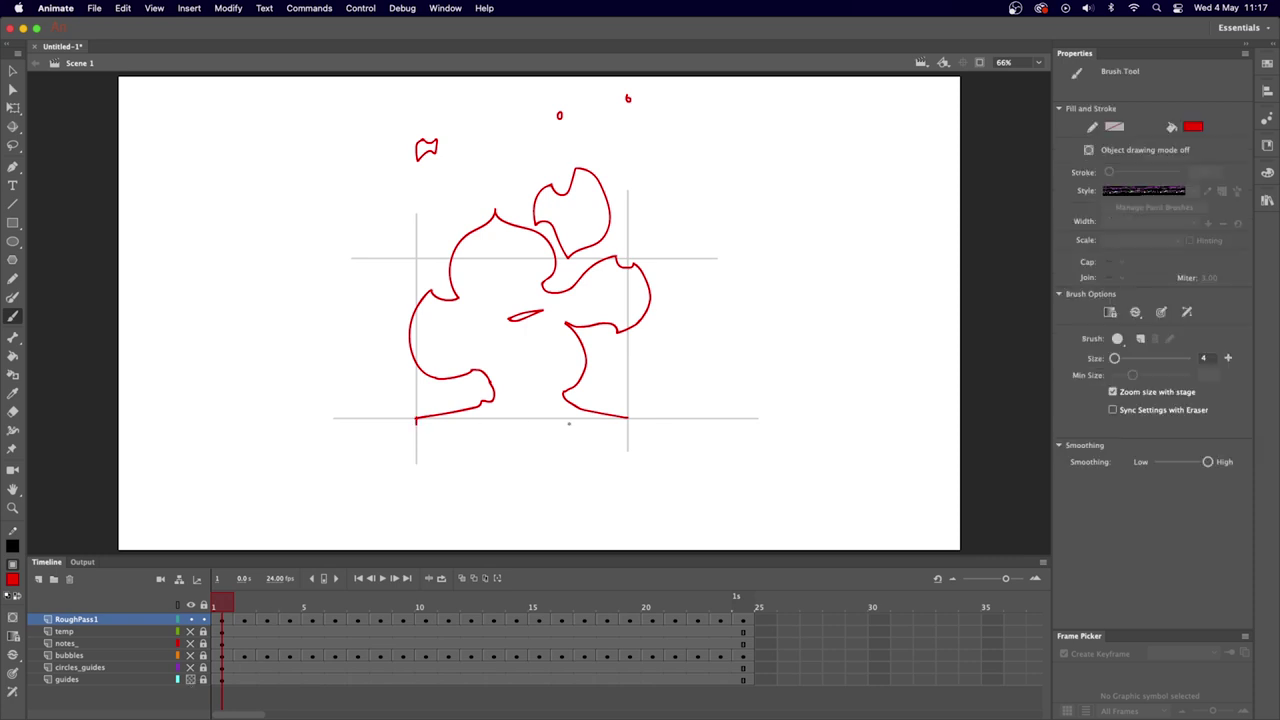
{"action": "left_click", "coordinate": [100, 621]}
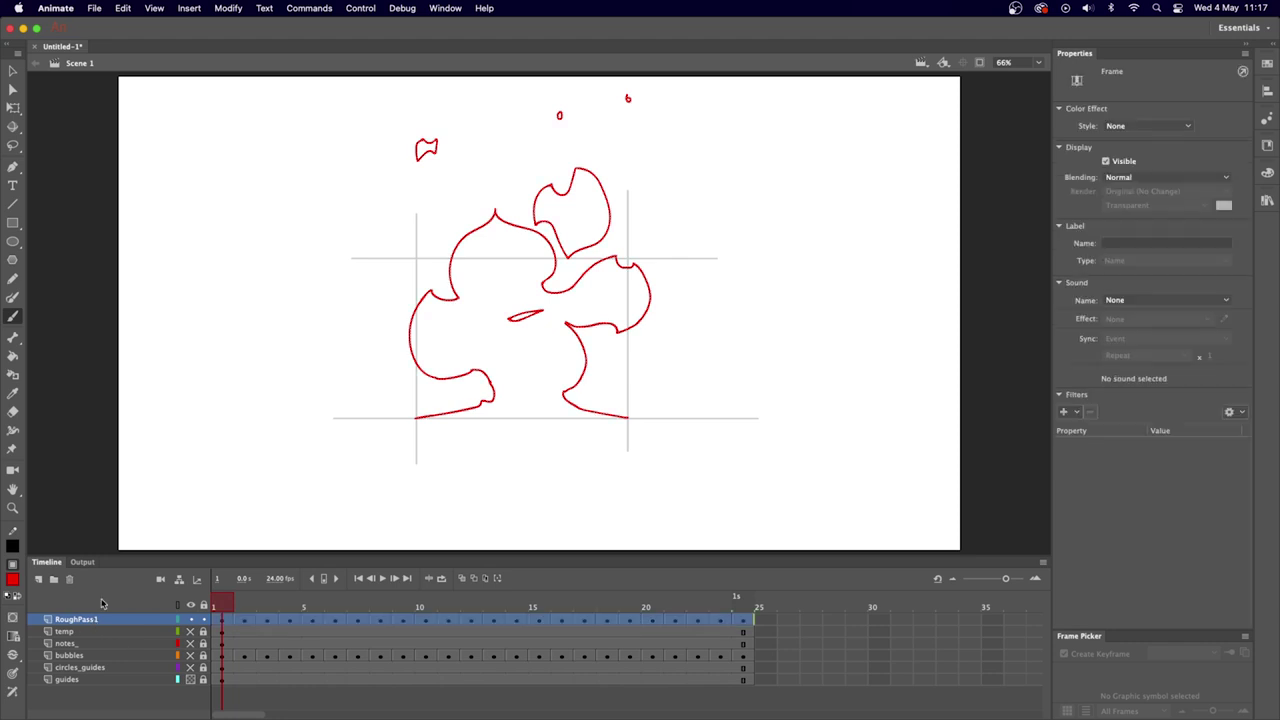
{"action": "left_click_drag", "start_coordinate": [416, 418], "coordinate": [628, 418]}
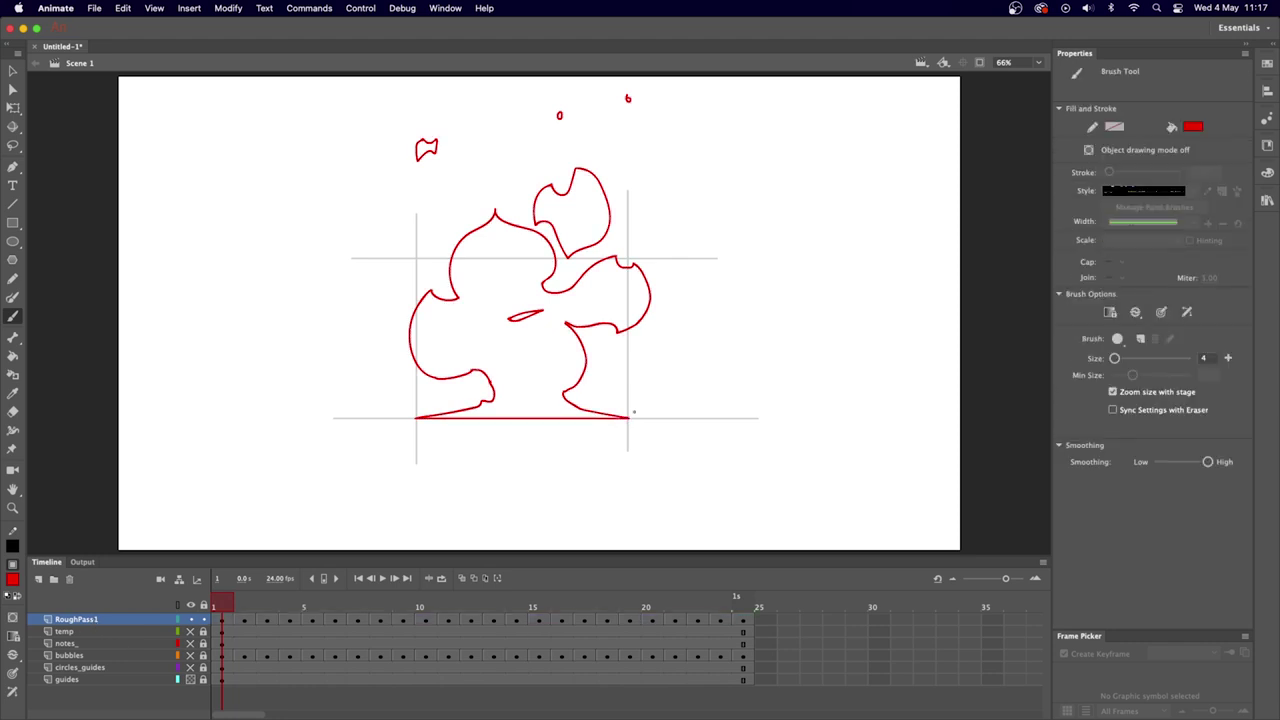
{"action": "key", "text": "period"}
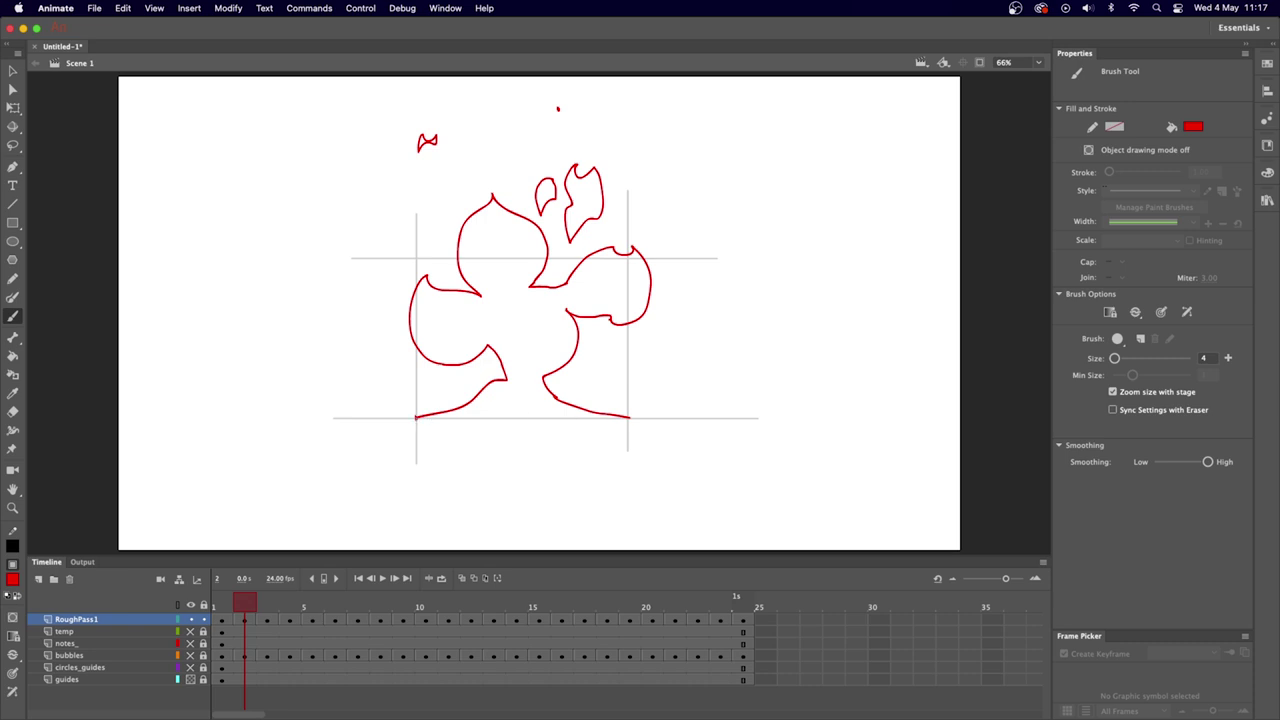
{"action": "left_click_drag", "start_coordinate": [416, 418], "coordinate": [630, 418]}
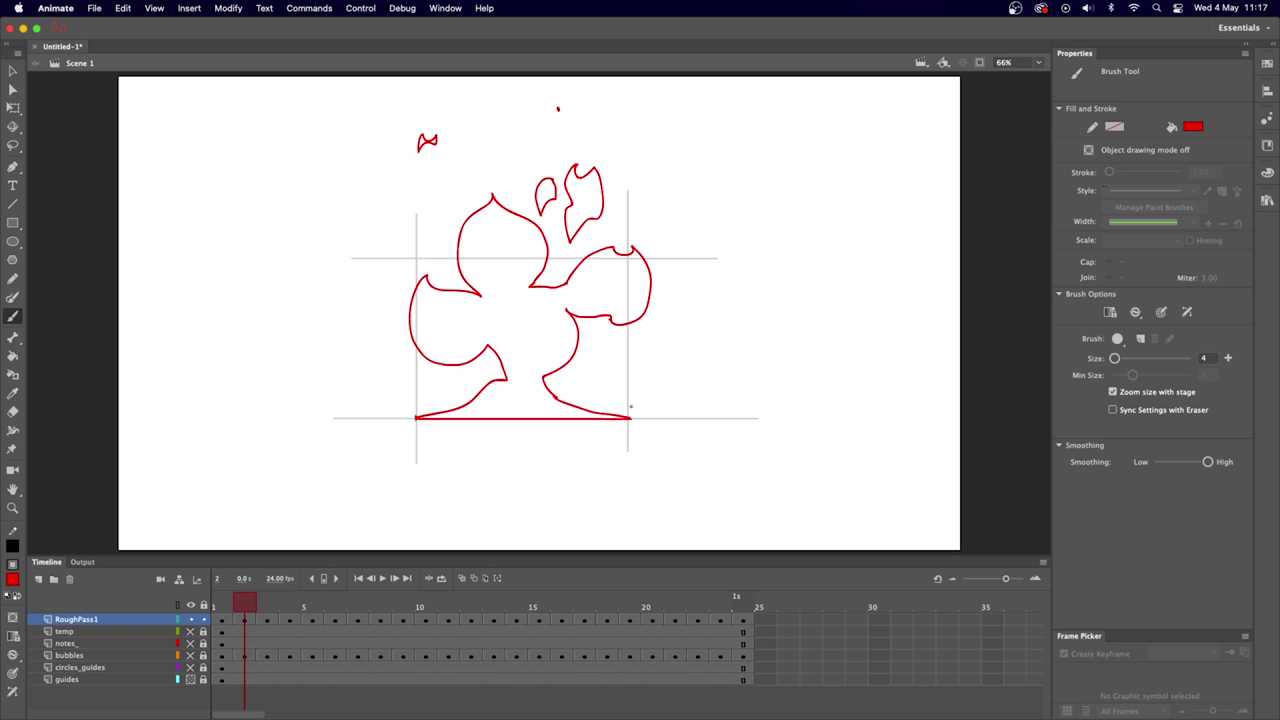
{"action": "key", "text": "period"}
{"action": "left_click_drag", "start_coordinate": [416, 418], "coordinate": [630, 418]}
{"action": "key", "text": "period"}
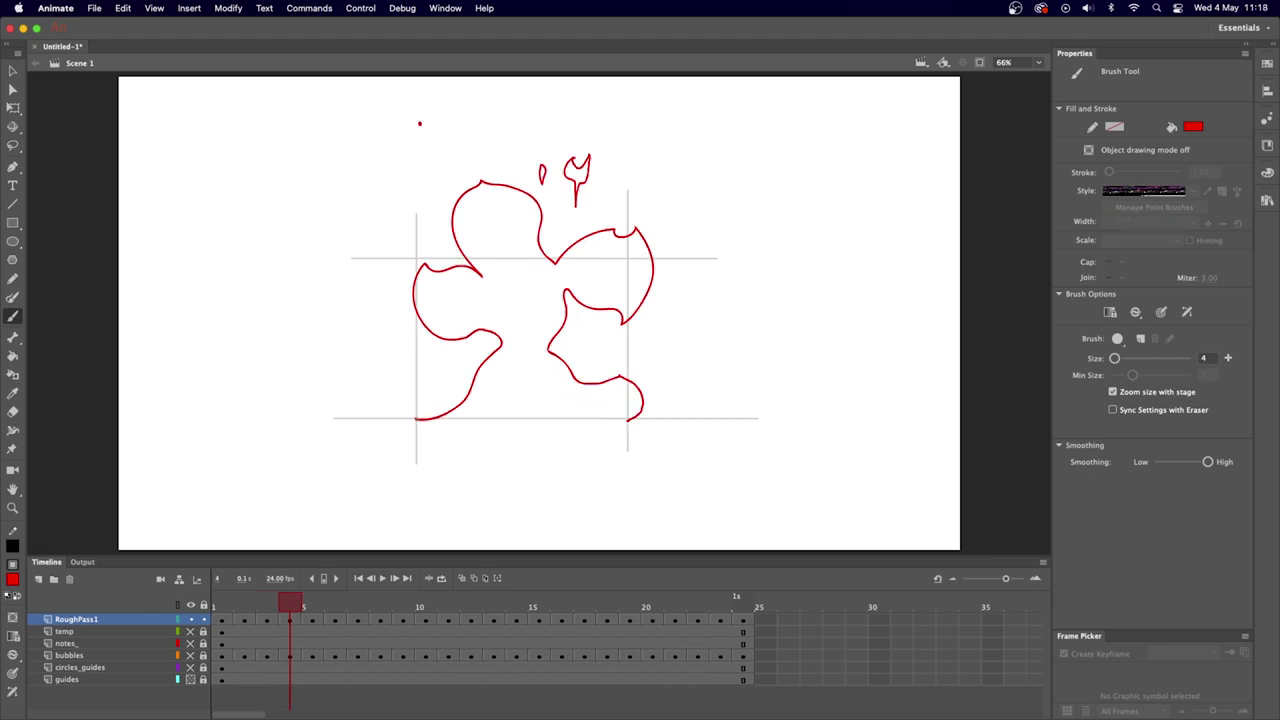
{"action": "left_click_drag", "start_coordinate": [462, 420], "coordinate": [630, 419]}
Close the bottom of the flame outlines with a straight baseline on RoughPass1 frames 5 to 12, working around the notch on frame 5.
{"action": "key", "text": "period"}
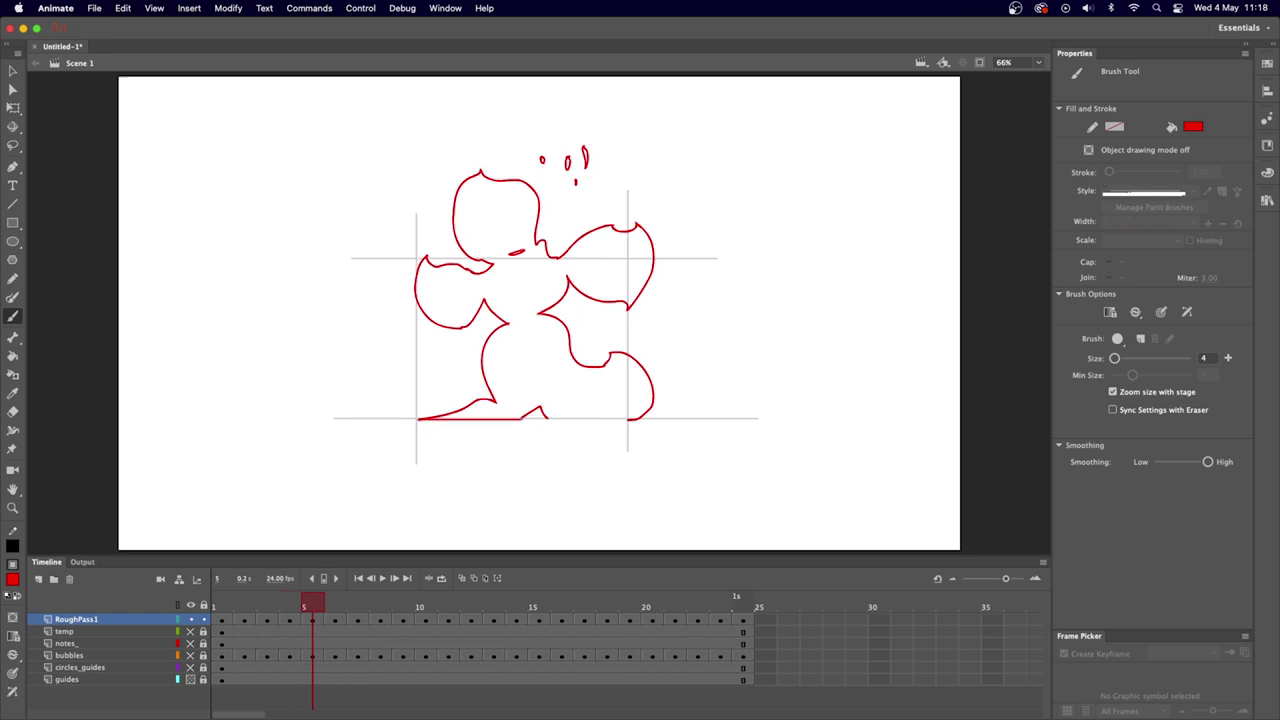
{"action": "left_click_drag", "start_coordinate": [430, 419], "coordinate": [625, 420]}
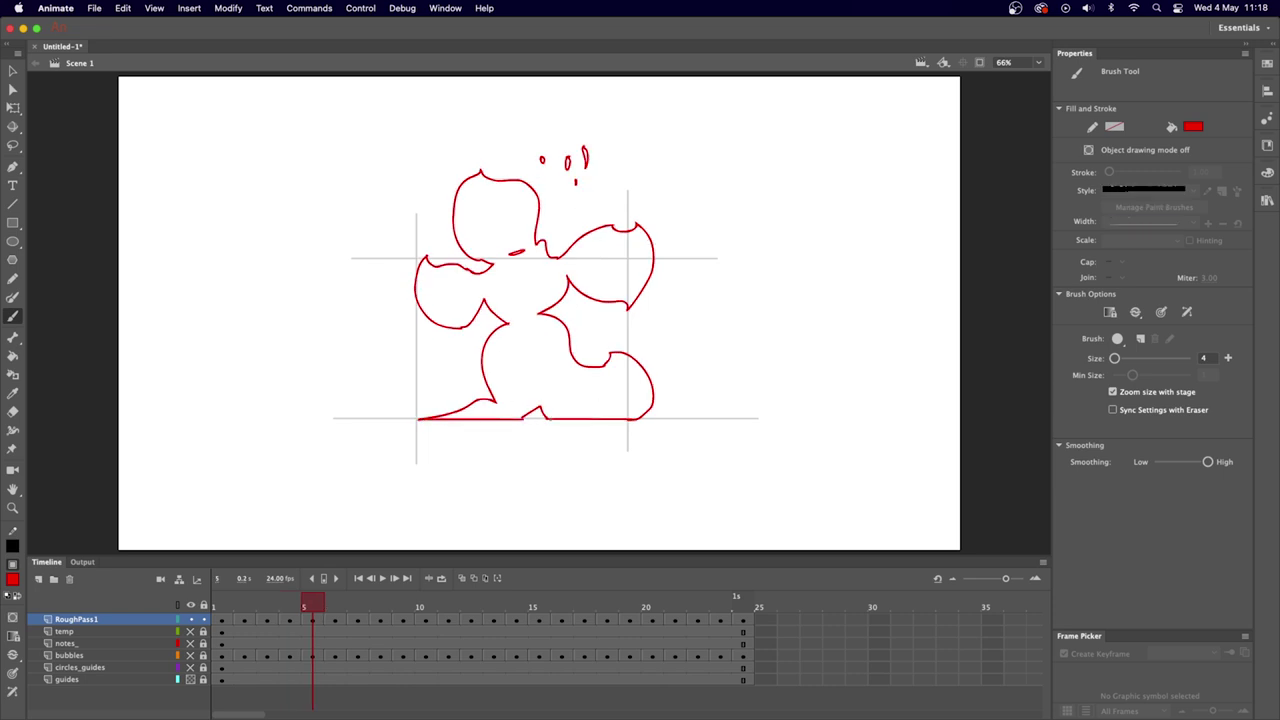
{"action": "key", "text": "period"}
{"action": "key", "text": "period"}
{"action": "key", "text": "period"}
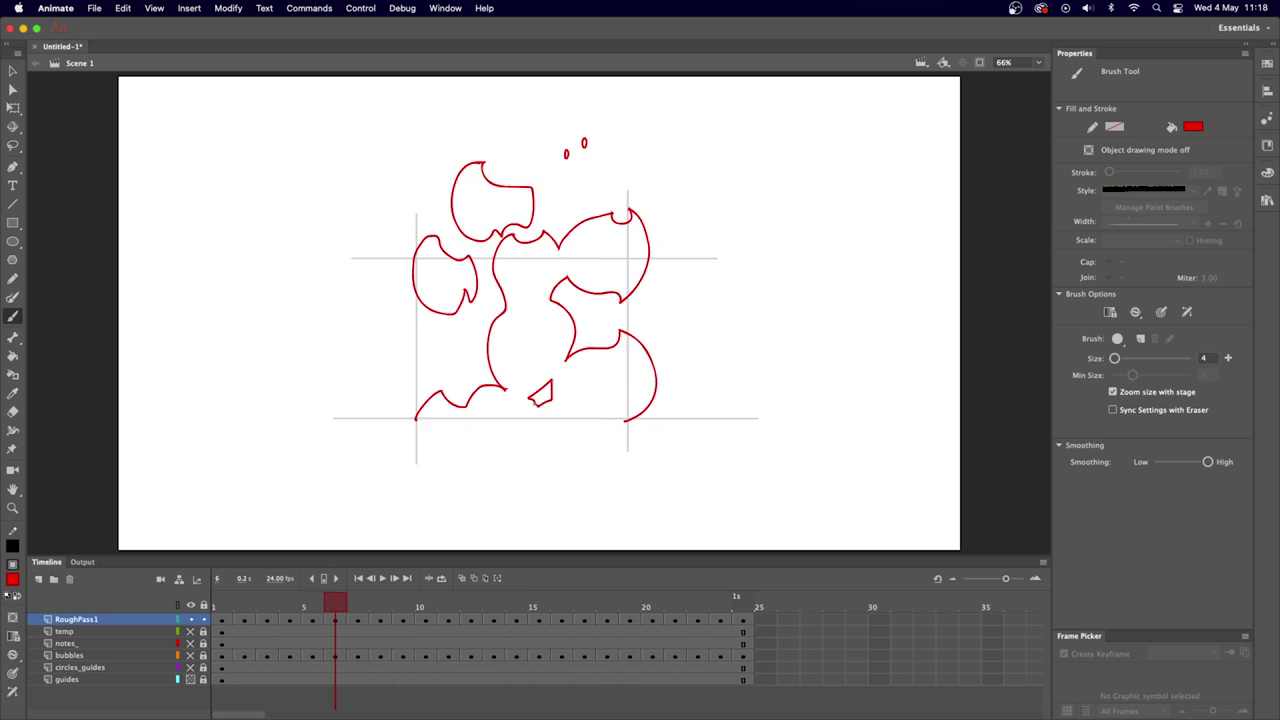
{"action": "key", "text": "period"}
{"action": "key", "text": "period"}
{"action": "left_click_drag", "start_coordinate": [420, 419], "coordinate": [630, 419]}
{"action": "key", "text": "period"}
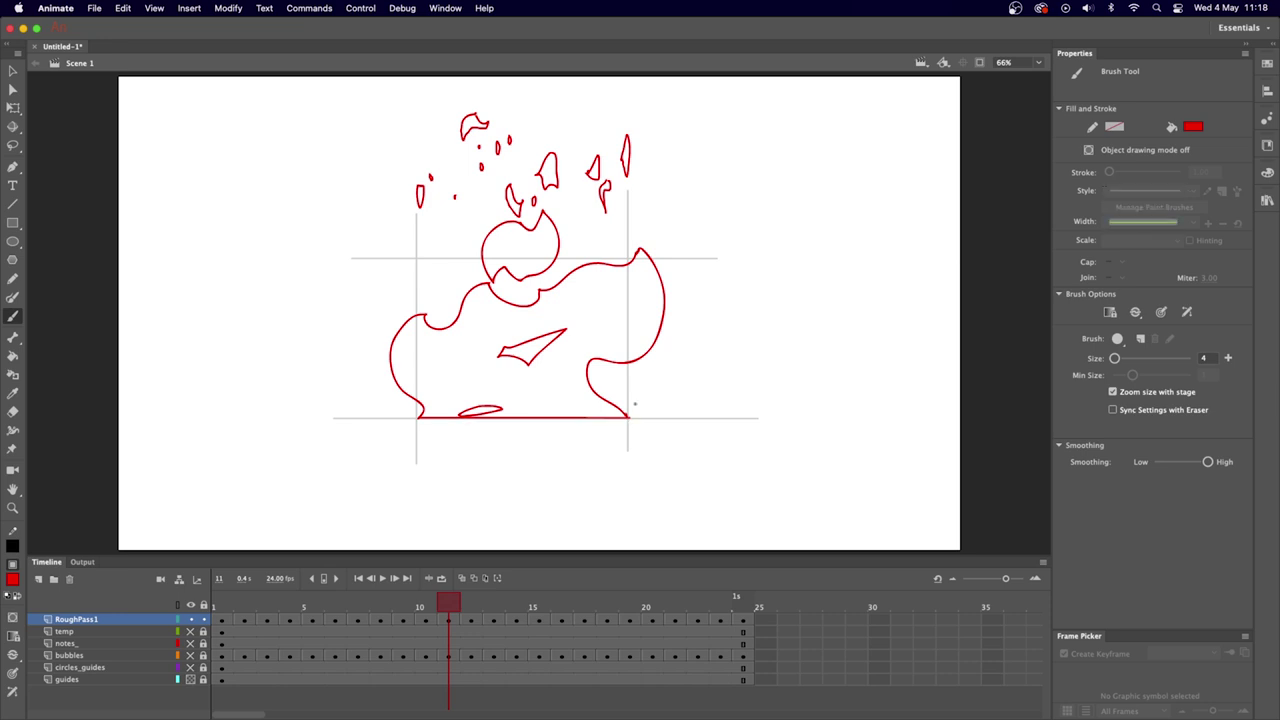
{"action": "key", "text": "period"}
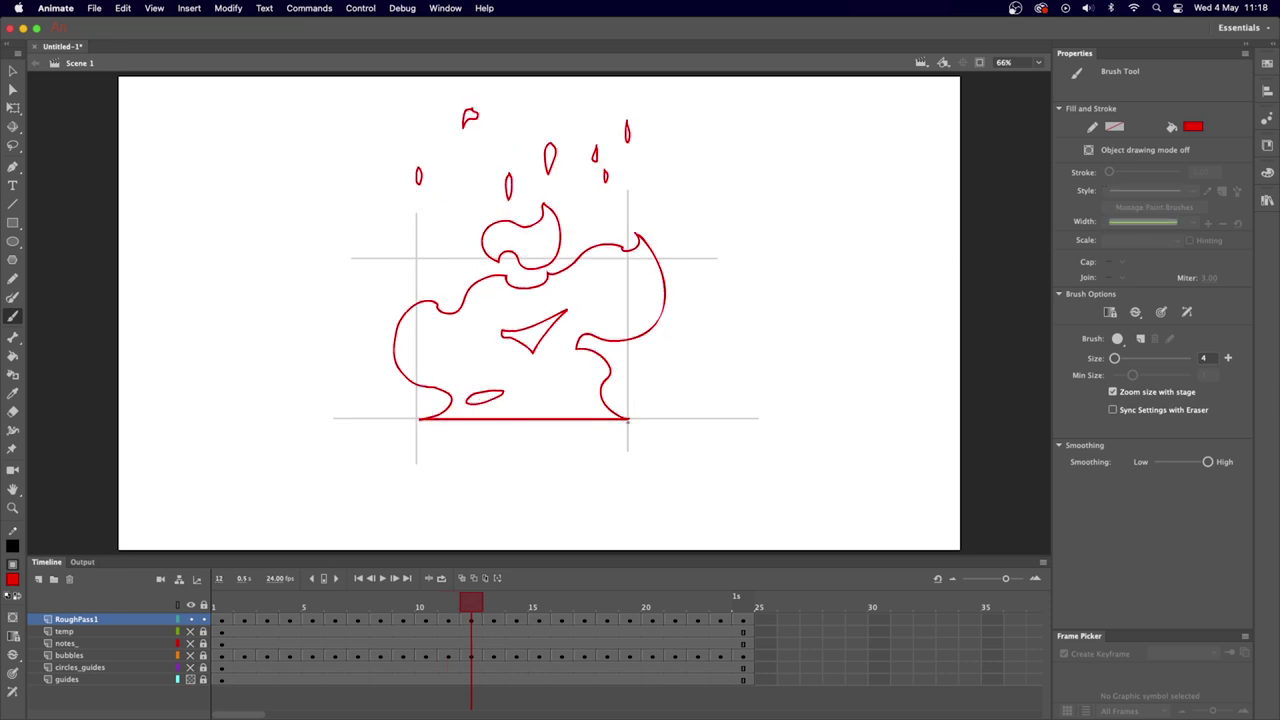
Continue drawing the closing baseline between the anchor points on RoughPass1 frames 13 to 24.
{"action": "key", "text": "period"}
{"action": "key", "text": "period"}
{"action": "key", "text": "period"}
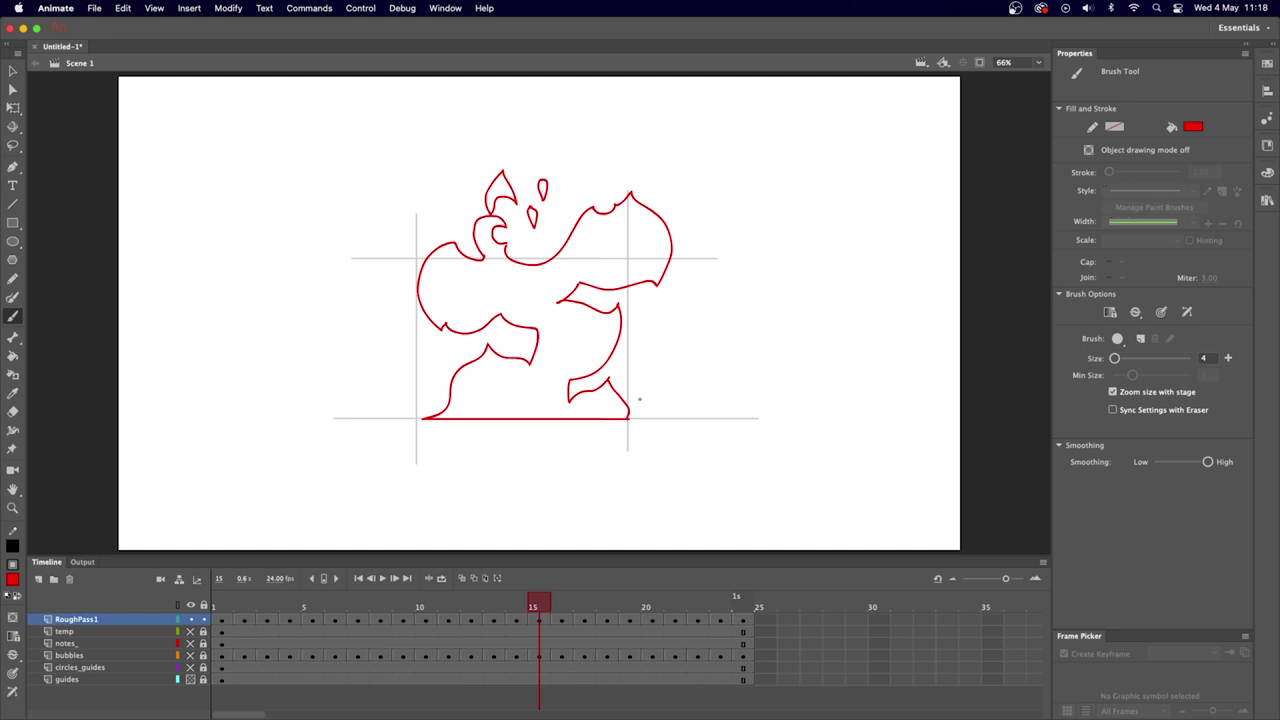
{"action": "key", "text": "period"}
{"action": "key", "text": "period"}
{"action": "key", "text": "period"}
{"action": "key", "text": "period"}
{"action": "key", "text": "period"}
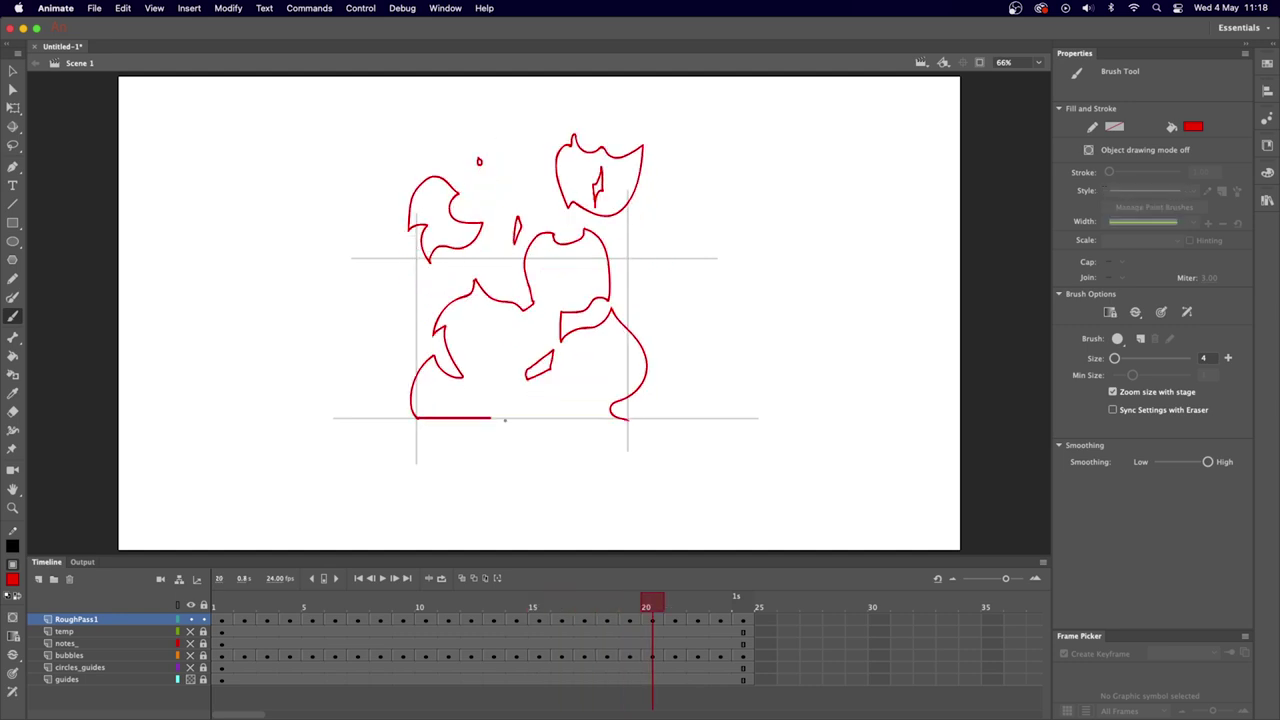
{"action": "key", "text": "period"}
{"action": "key", "text": "period"}
{"action": "key", "text": "period"}
{"action": "key", "text": "period"}
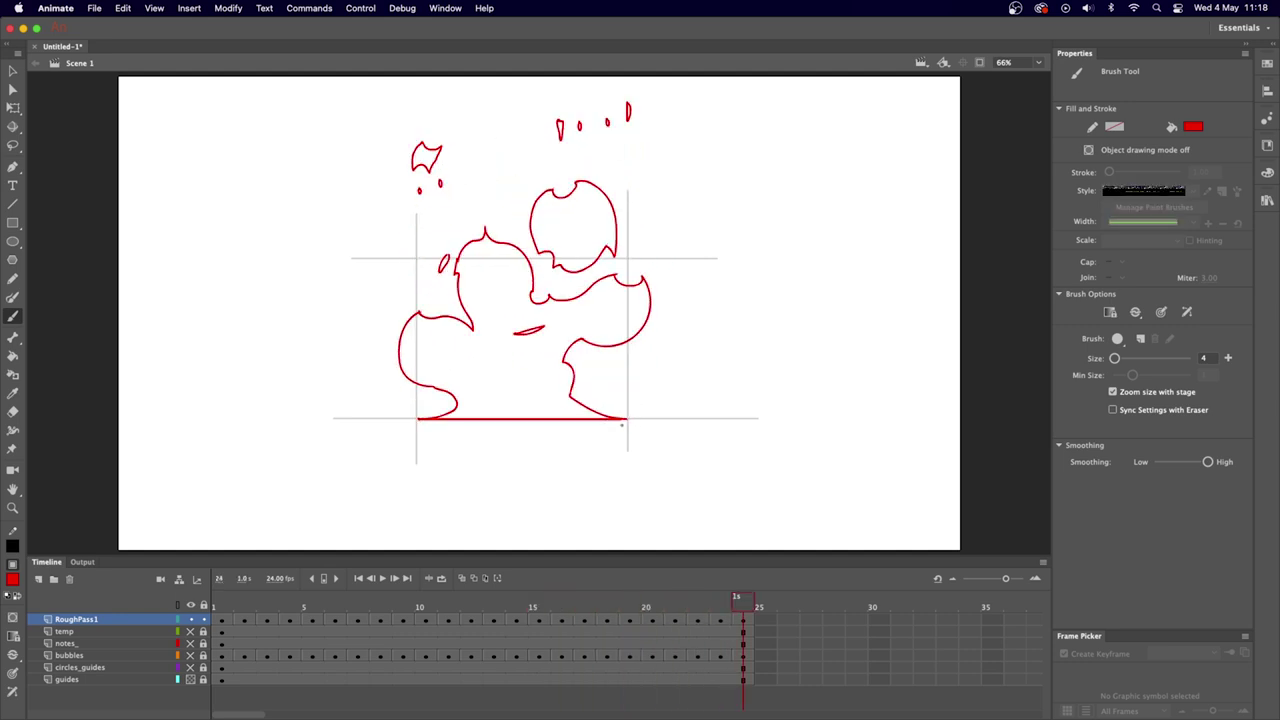
Hide the guides layer and play the fire animation through, stopping it at frame 1.
{"action": "left_click", "coordinate": [190, 679]}
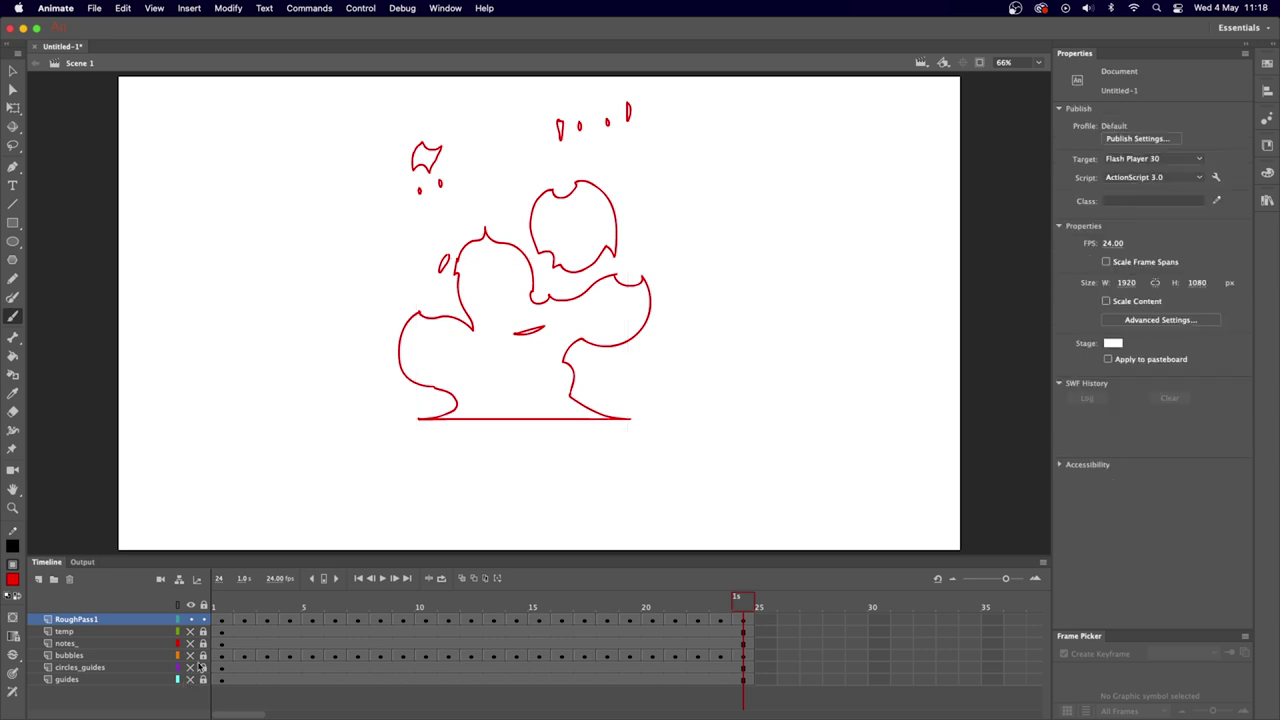
{"action": "key", "text": "Return"}
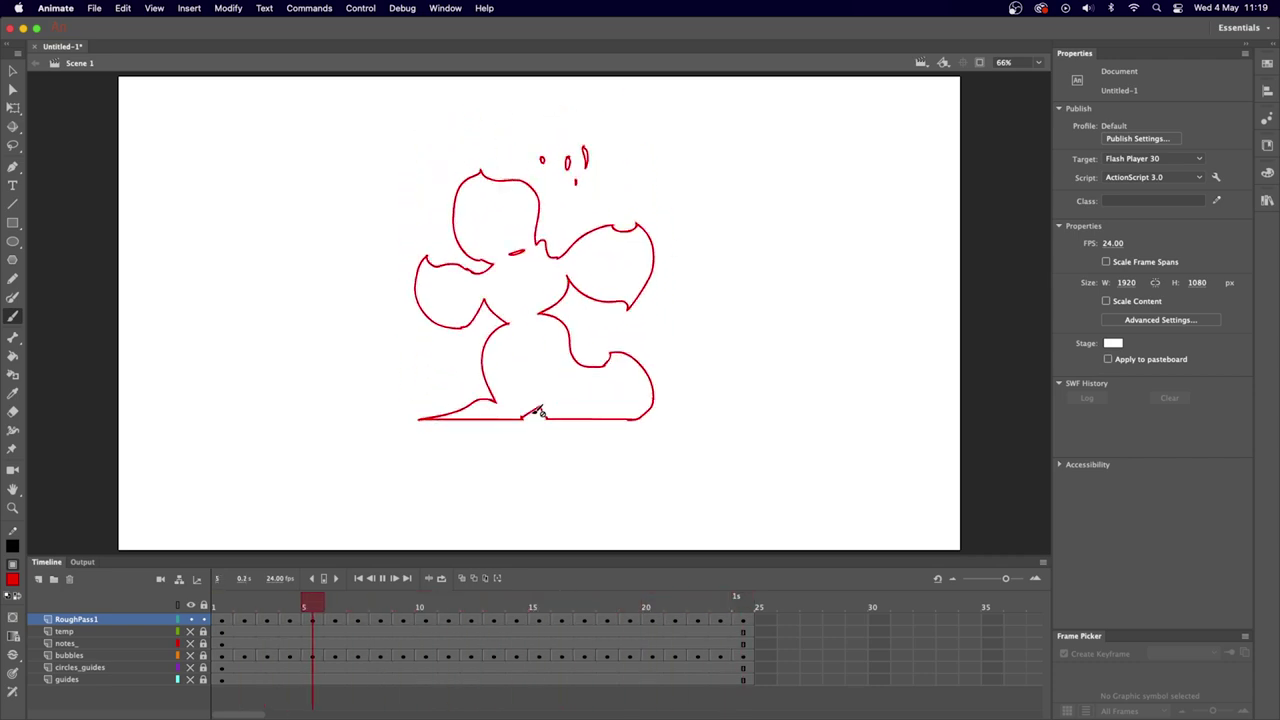
{"action": "left_click", "coordinate": [225, 602]}
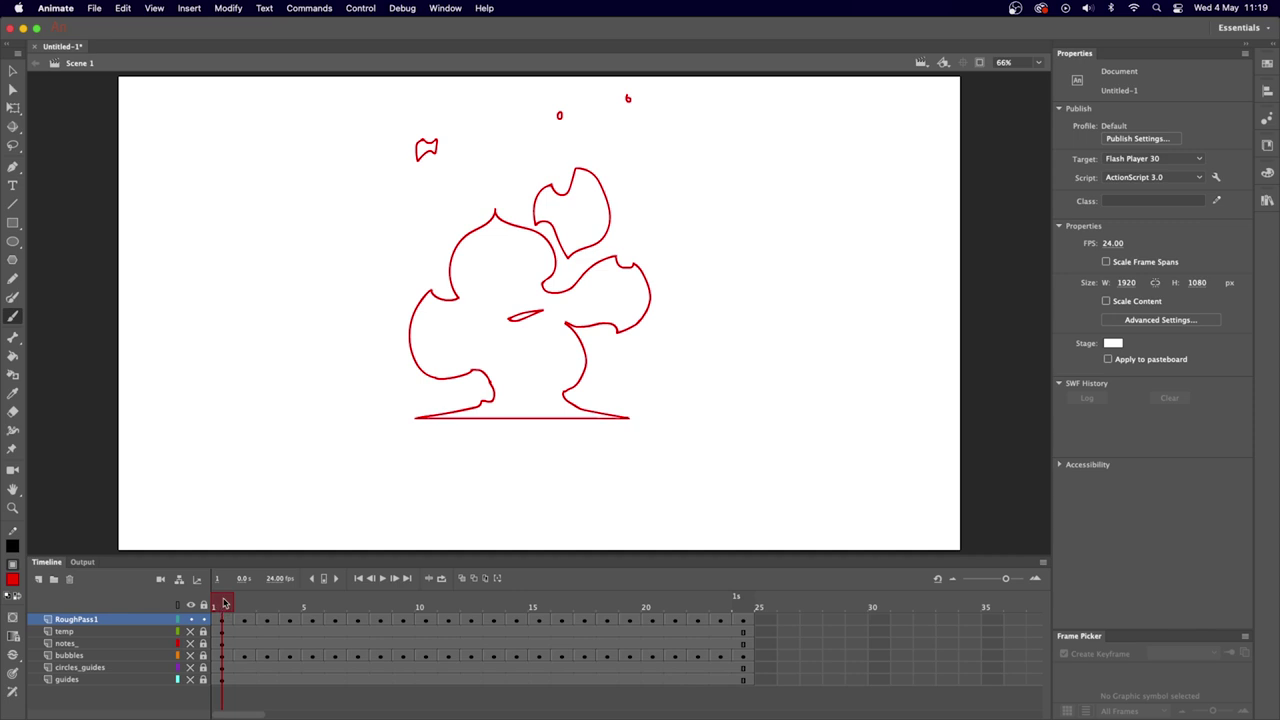
Fill the main flame, breakaway flame and sparks on frame 1 with red using the Paint Bucket, and advance to frame 2.
{"action": "key", "text": "k"}
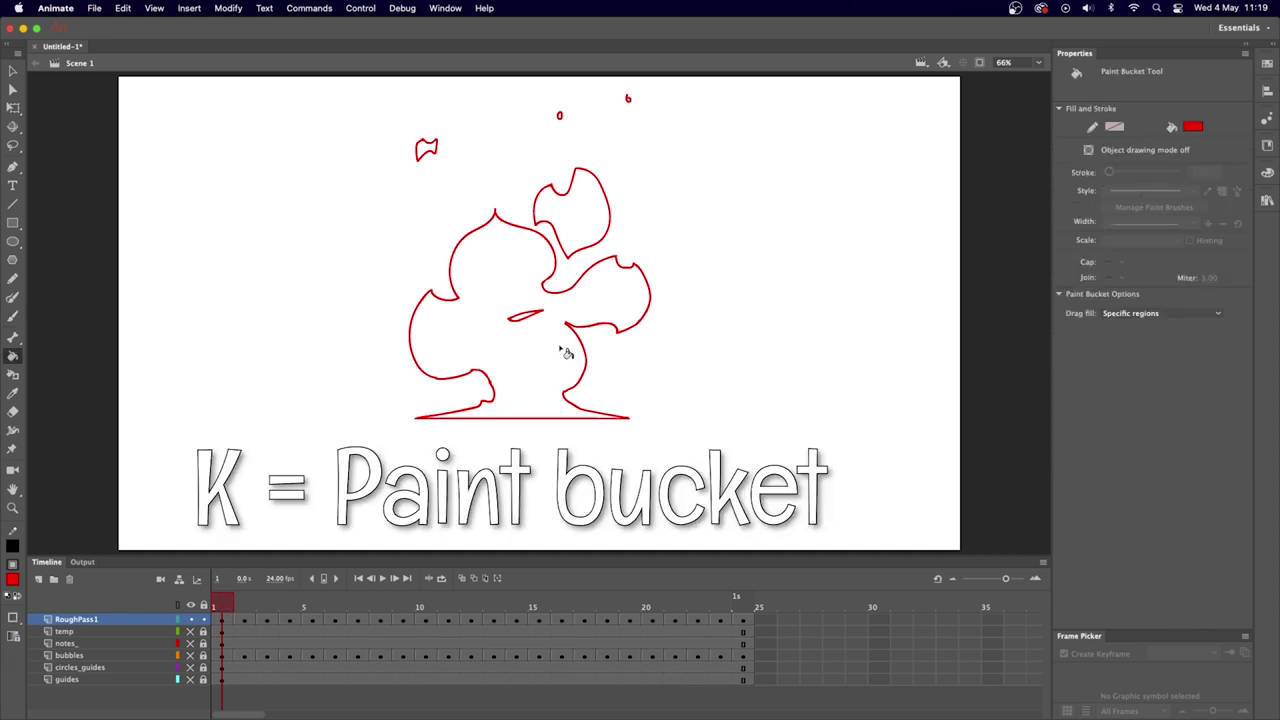
{"action": "left_click", "coordinate": [561, 372]}
{"action": "left_click", "coordinate": [574, 214]}
{"action": "left_click", "coordinate": [431, 156]}
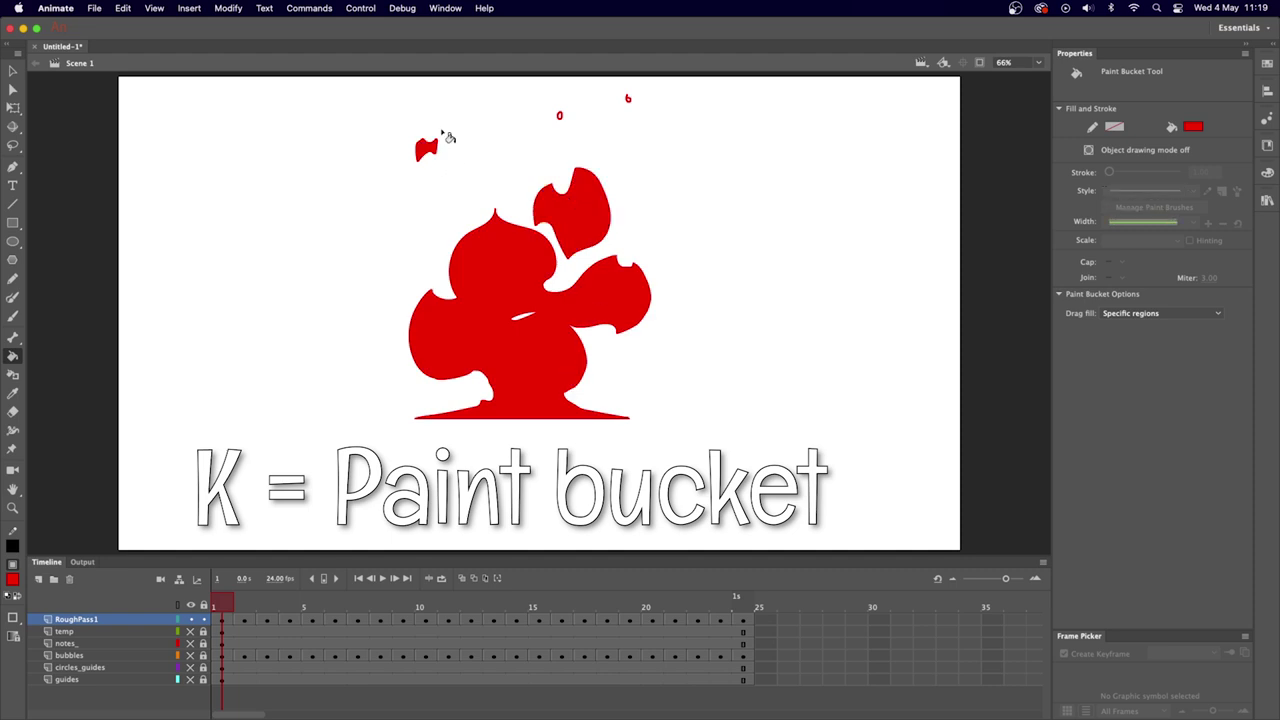
{"action": "left_click", "coordinate": [561, 118]}
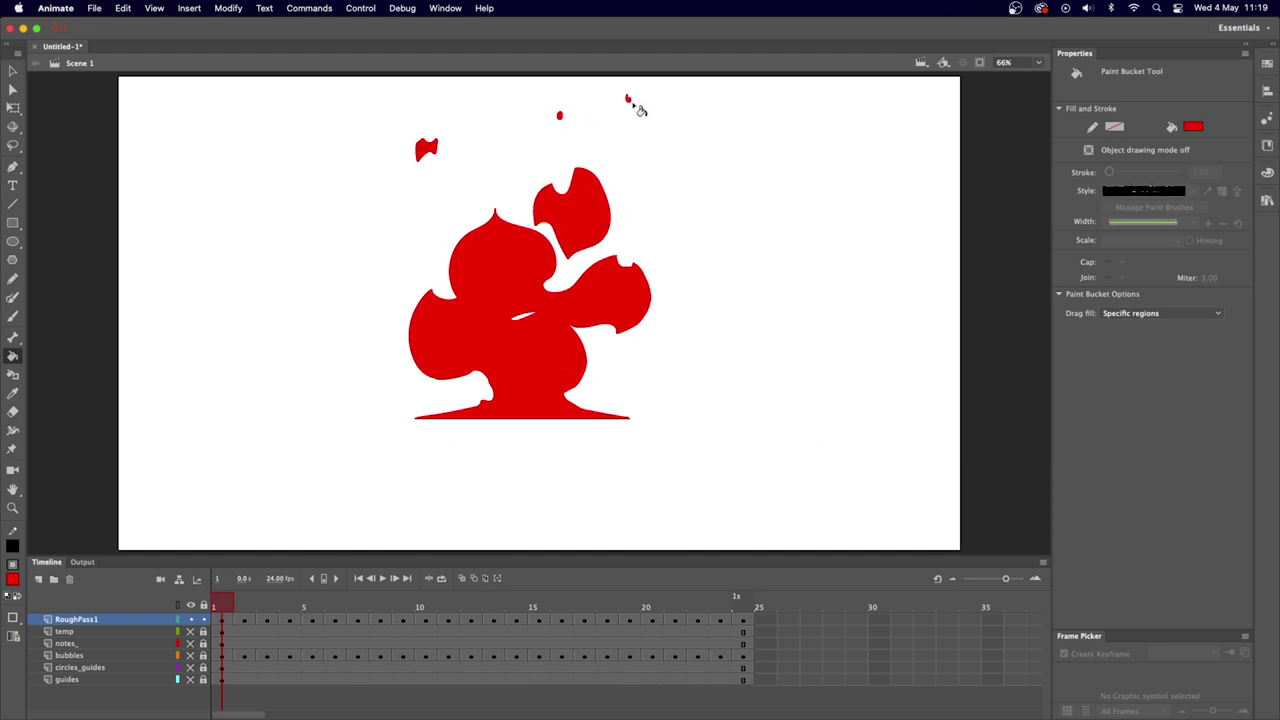
{"action": "key", "text": "period"}
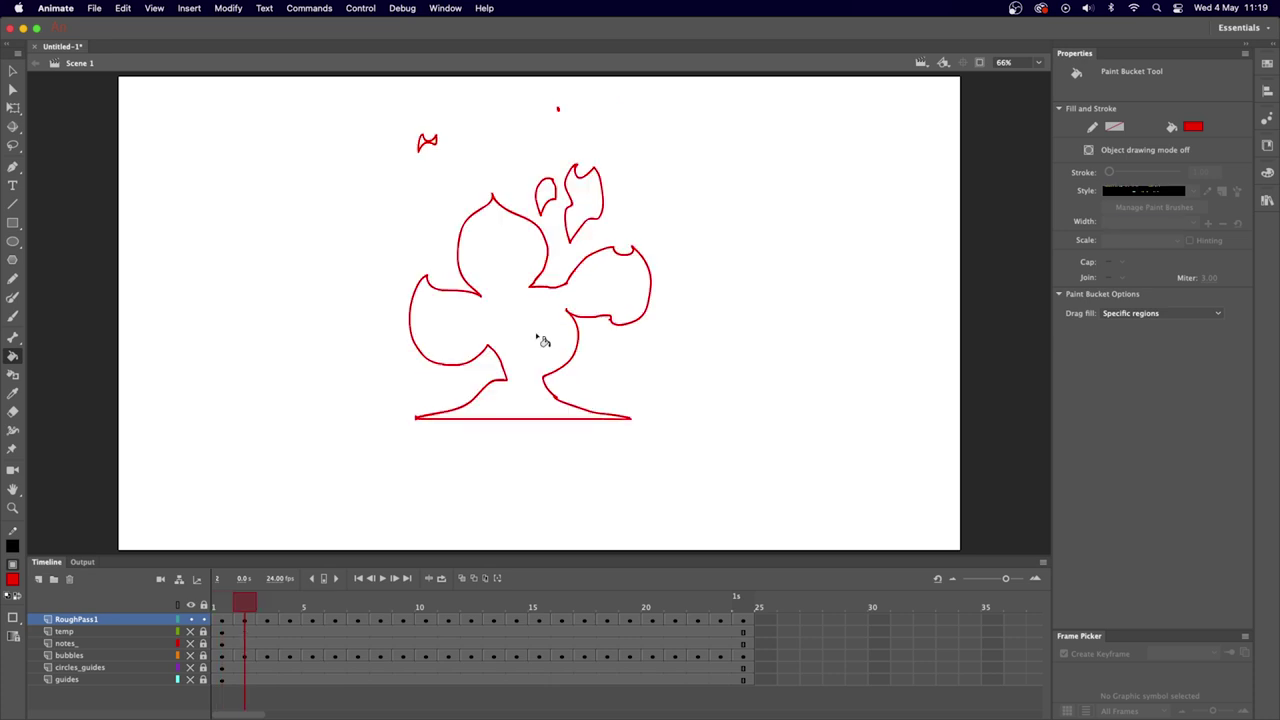
Try a fill on frame 2 and the Paint Bucket's Close Small Gaps option, undoing the fill and restoring Don't Close Gaps.
{"action": "left_click", "coordinate": [548, 203]}
{"action": "key", "text": "super+z"}
{"action": "left_click", "coordinate": [13, 619]}
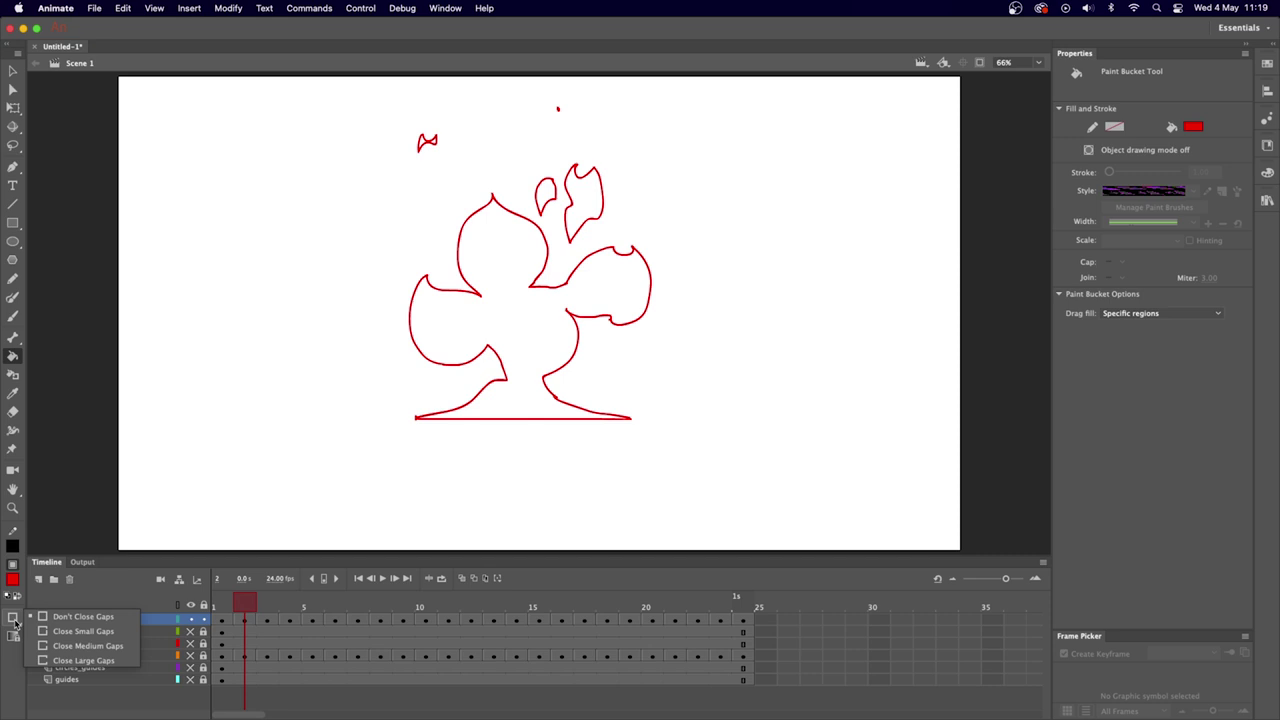
{"action": "left_click", "coordinate": [104, 634]}
{"action": "left_click", "coordinate": [13, 619]}
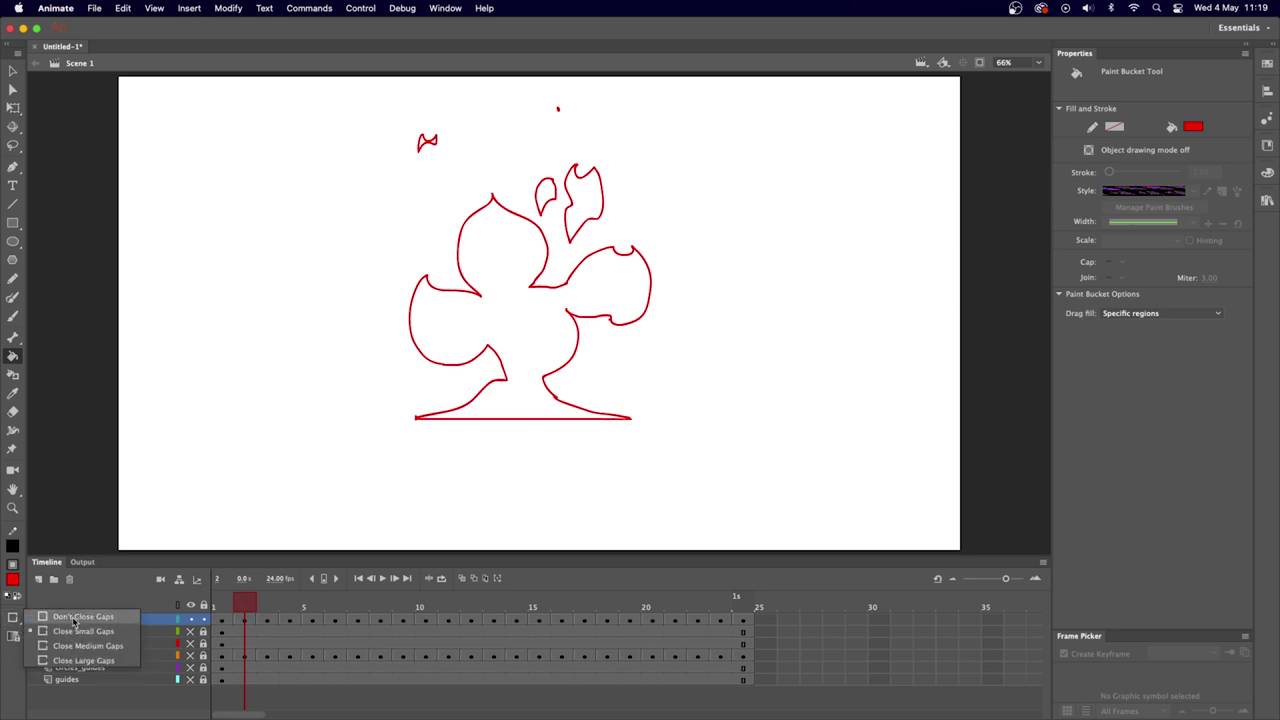
{"action": "left_click", "coordinate": [73, 616]}
Fill the main flame, both breakaway flames and the small fragment on frame 2 with red.
{"action": "left_click", "coordinate": [566, 341]}
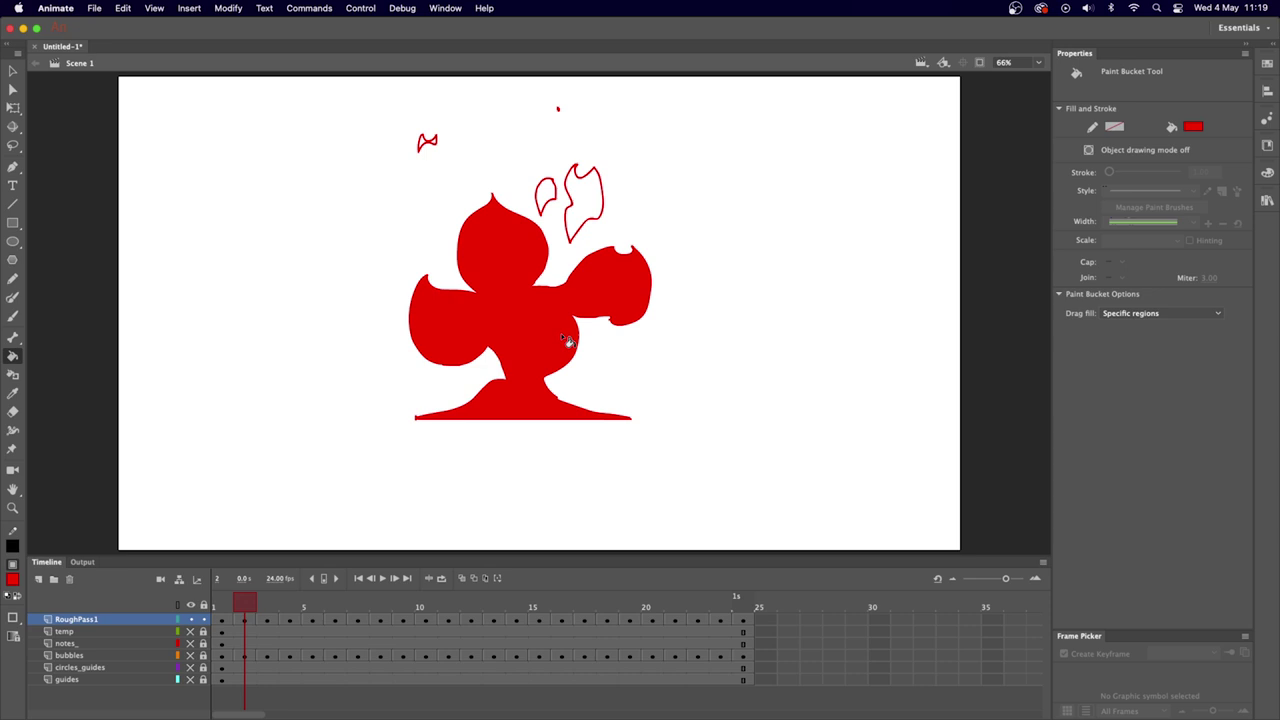
{"action": "left_click", "coordinate": [448, 150]}
{"action": "left_click", "coordinate": [580, 197]}
{"action": "left_click", "coordinate": [557, 197]}
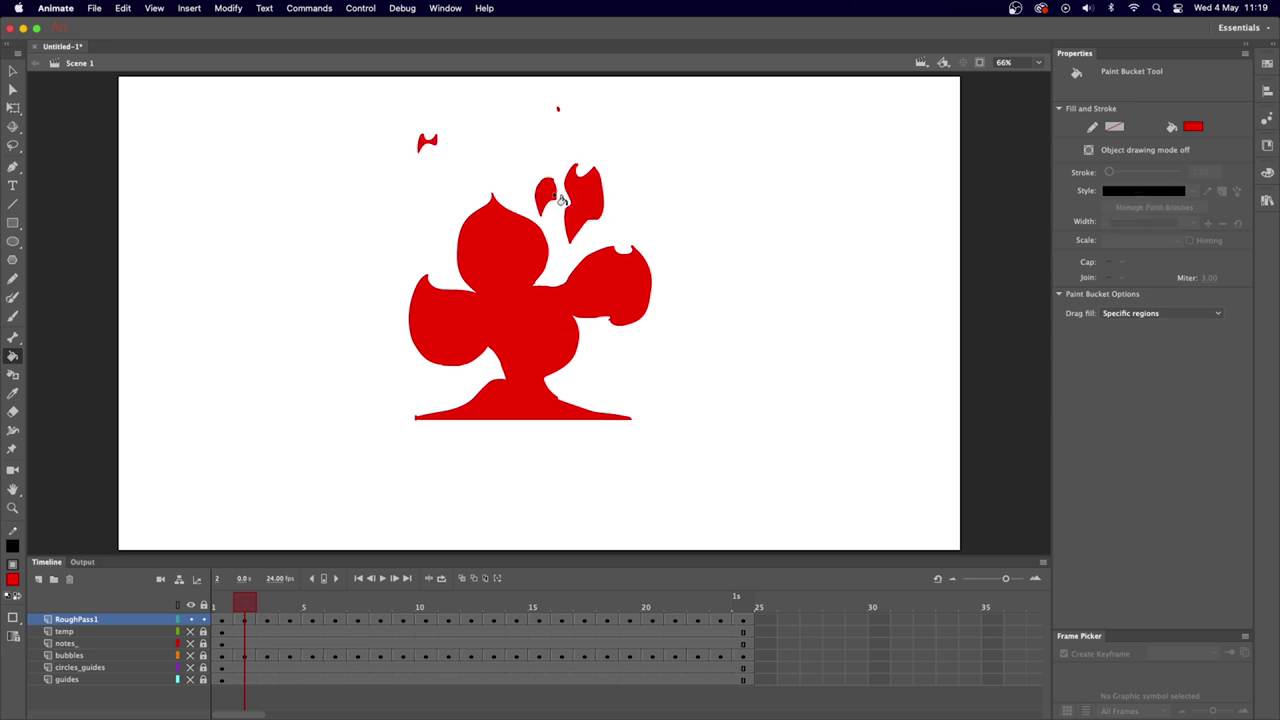
Fill the sparks, the two breakaway flames and the main flame on frame 3 with red.
{"action": "key", "text": "period"}
{"action": "left_click", "coordinate": [428, 140]}
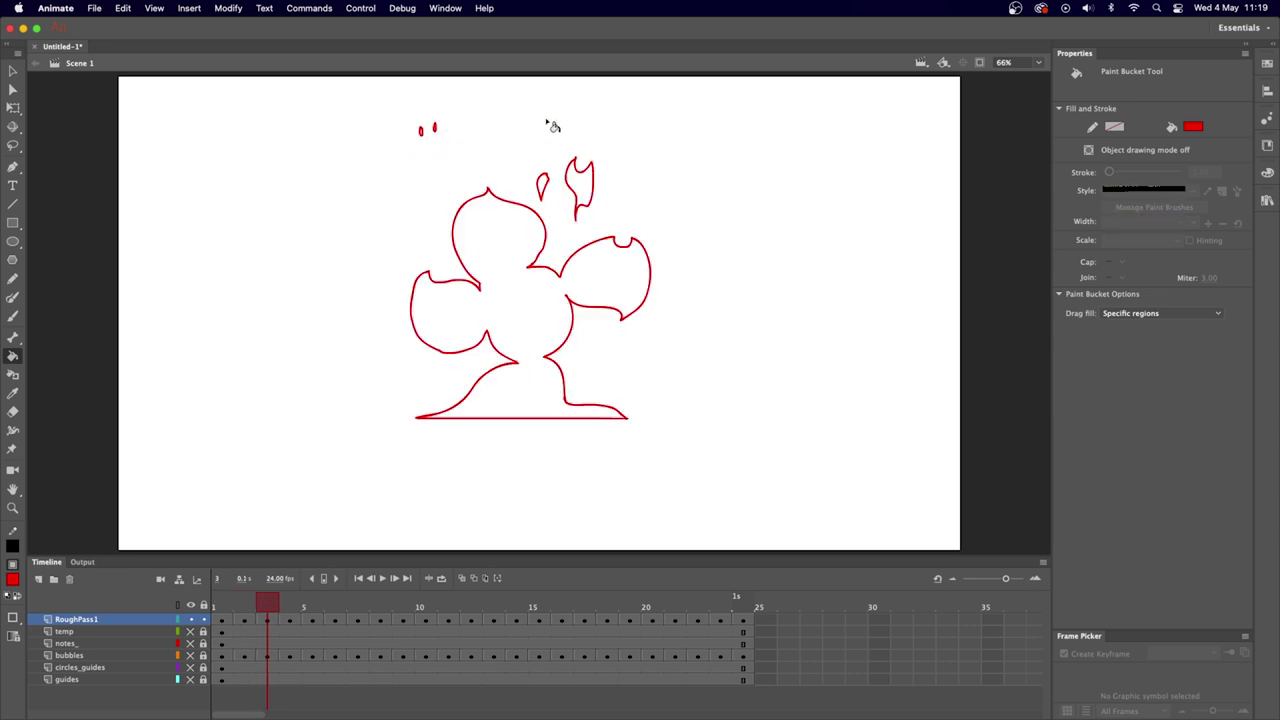
{"action": "left_click", "coordinate": [423, 132]}
{"action": "left_click", "coordinate": [546, 189]}
{"action": "left_click", "coordinate": [580, 190]}
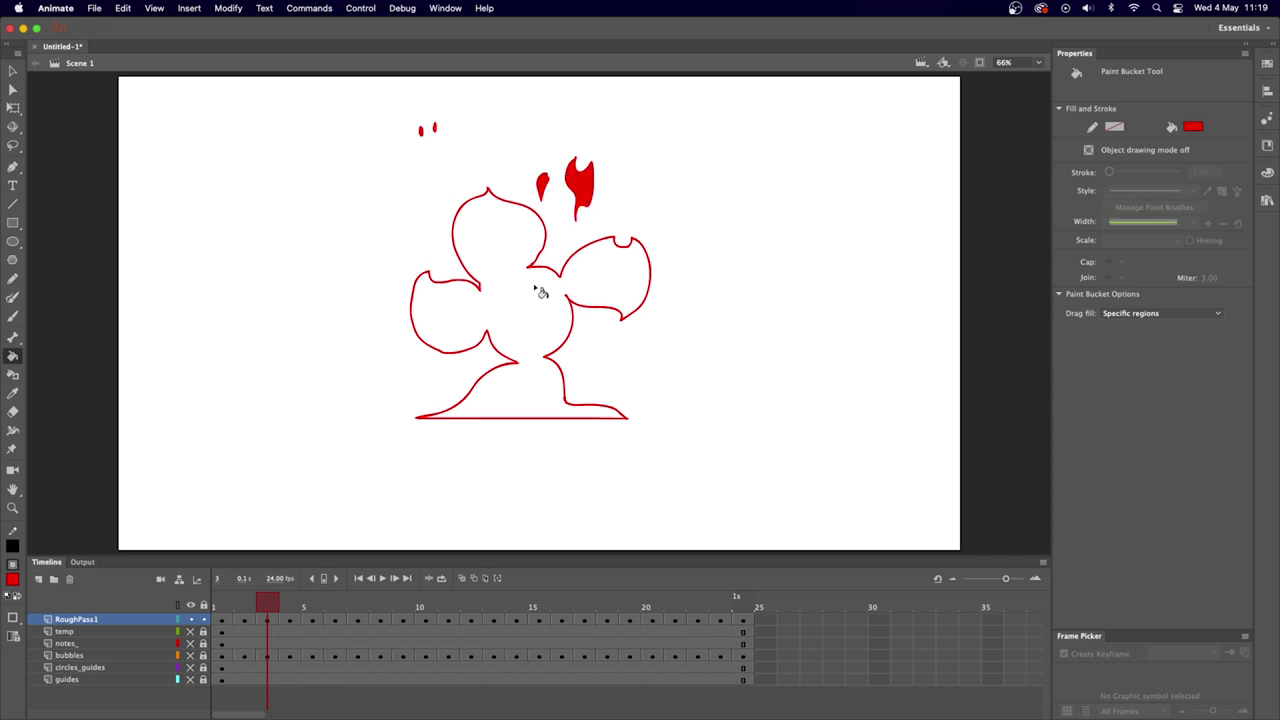
{"action": "left_click", "coordinate": [537, 286]}
Fill the forked breakaway flame and the main flame on frame 4 with red.
{"action": "key", "text": "period"}
{"action": "left_click", "coordinate": [581, 183]}
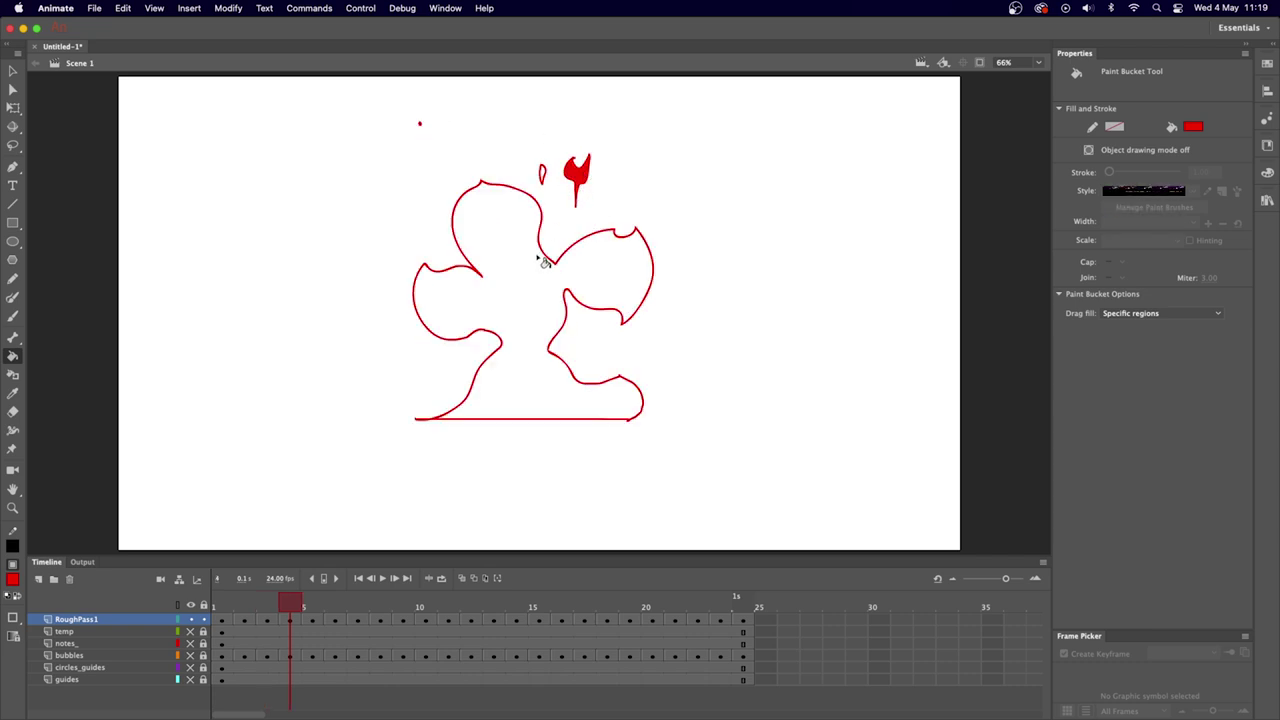
{"action": "left_click", "coordinate": [543, 257]}
Examine the main flame's outline on frame 5 for gaps along the baseline, the notches and the joins between lobes.
{"action": "key", "text": "period"}
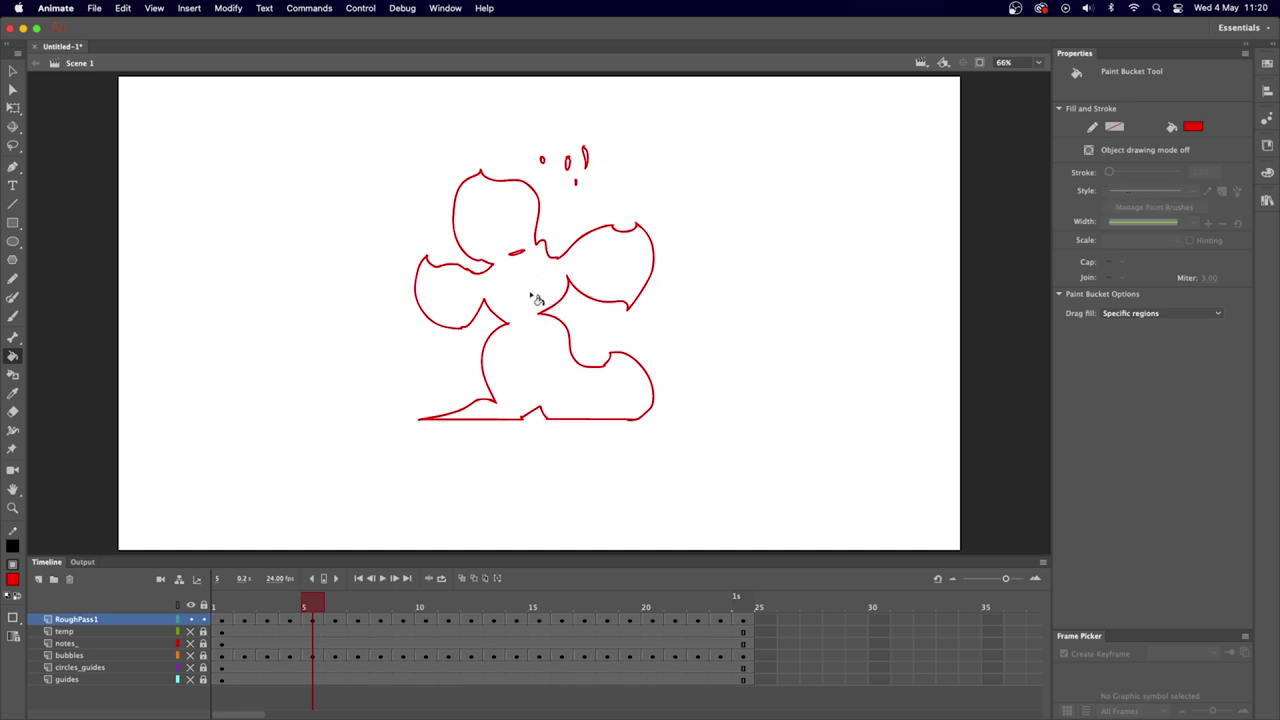
{"action": "left_click", "coordinate": [528, 430]}
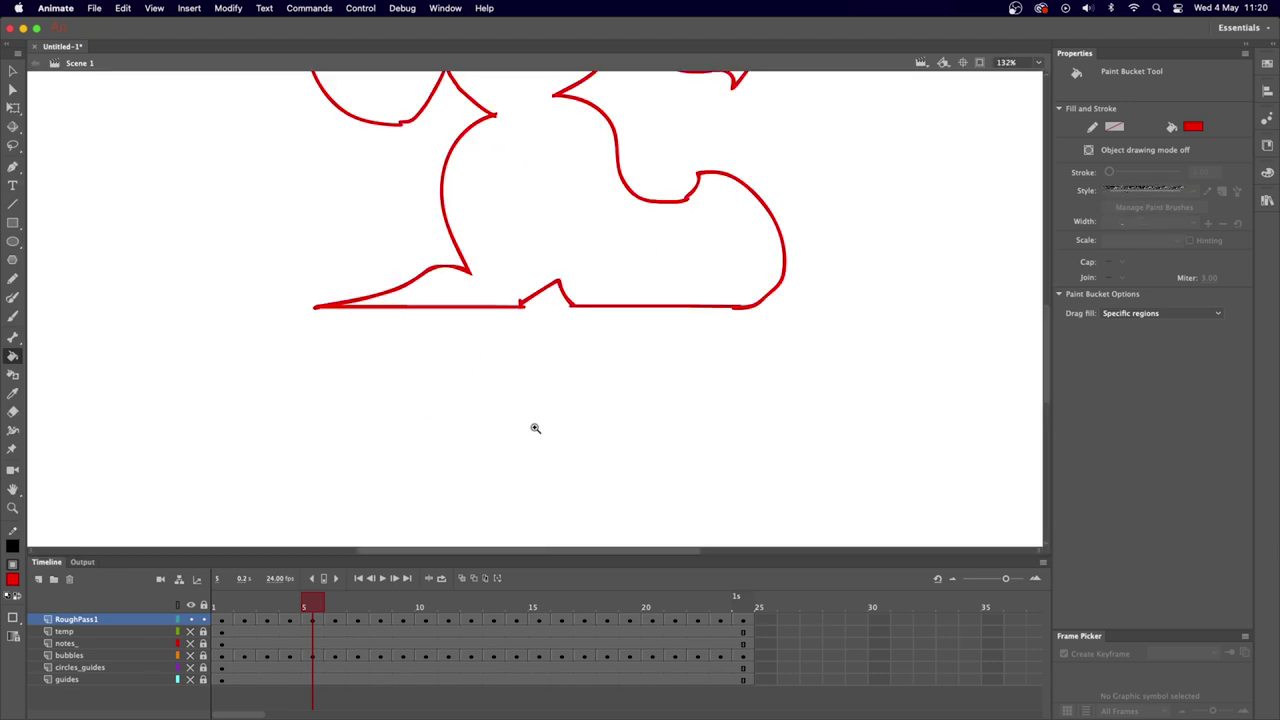
{"action": "left_click", "coordinate": [522, 292]}
{"action": "left_click", "coordinate": [549, 343]}
{"action": "left_click_drag", "start_coordinate": [443, 331], "coordinate": [743, 524]}
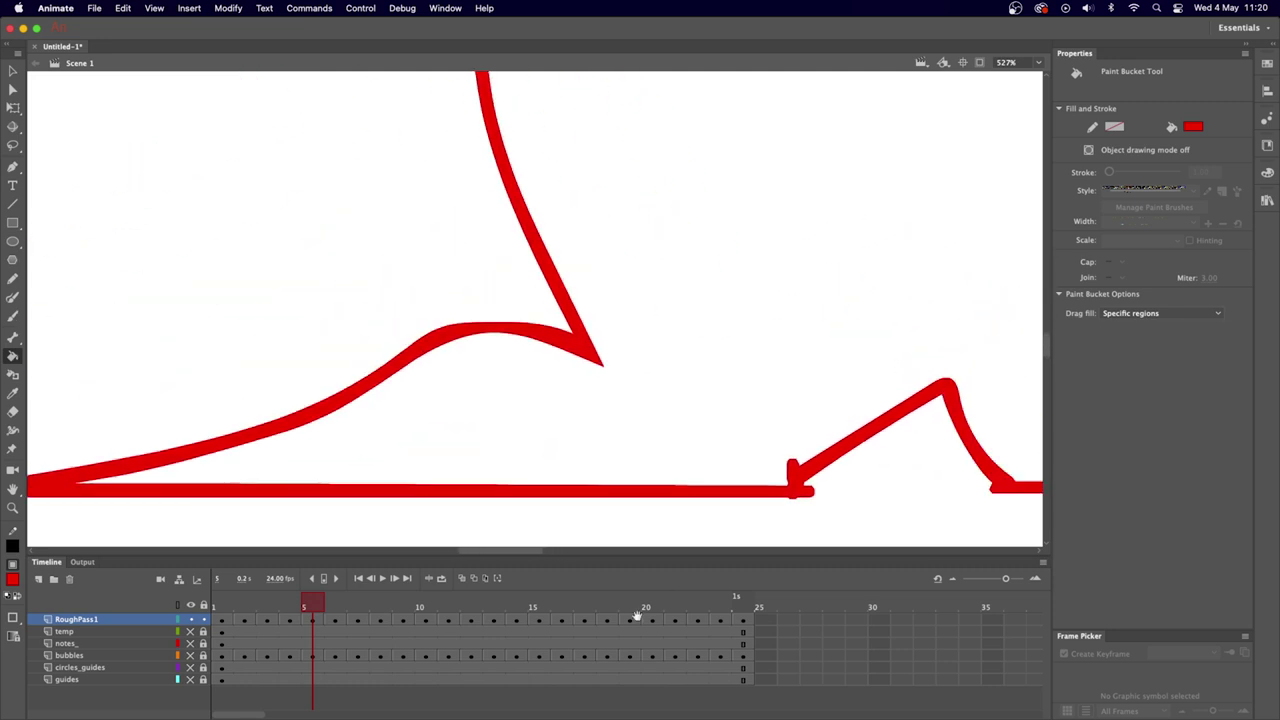
{"action": "scroll", "coordinate": [714, 371], "scroll_direction": "up", "scroll_amount": 10}
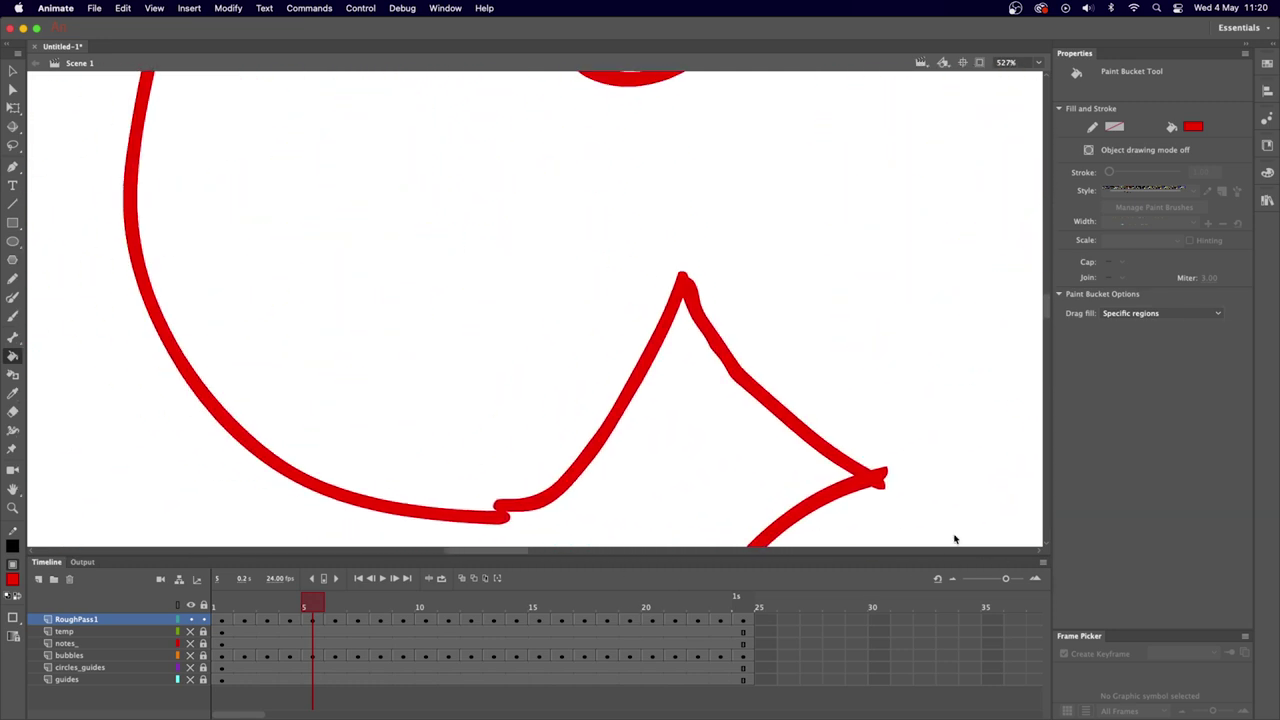
{"action": "scroll", "coordinate": [557, 371], "scroll_direction": "down", "scroll_amount": 3}
{"action": "left_click", "coordinate": [477, 420]}
{"action": "left_click", "coordinate": [543, 304]}
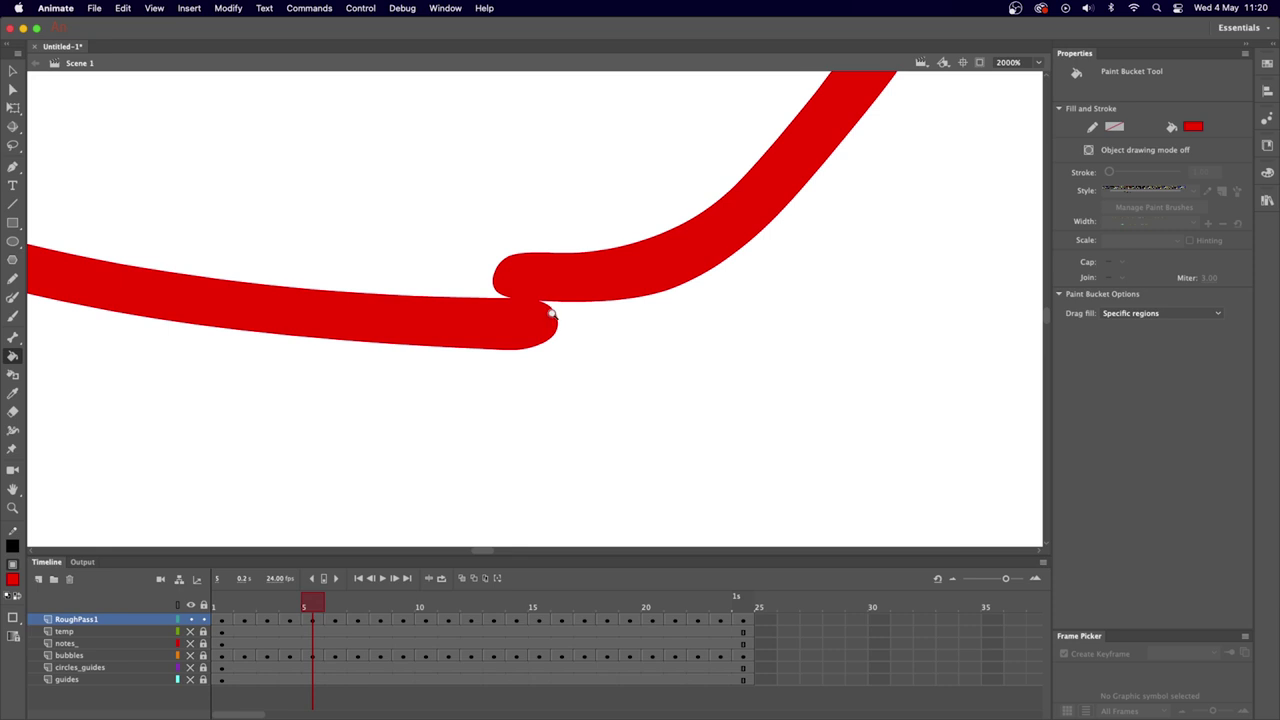
{"action": "left_click_drag", "start_coordinate": [561, 252], "coordinate": [587, 415]}
{"action": "key", "text": "super+minus"}
{"action": "key", "text": "super+minus"}
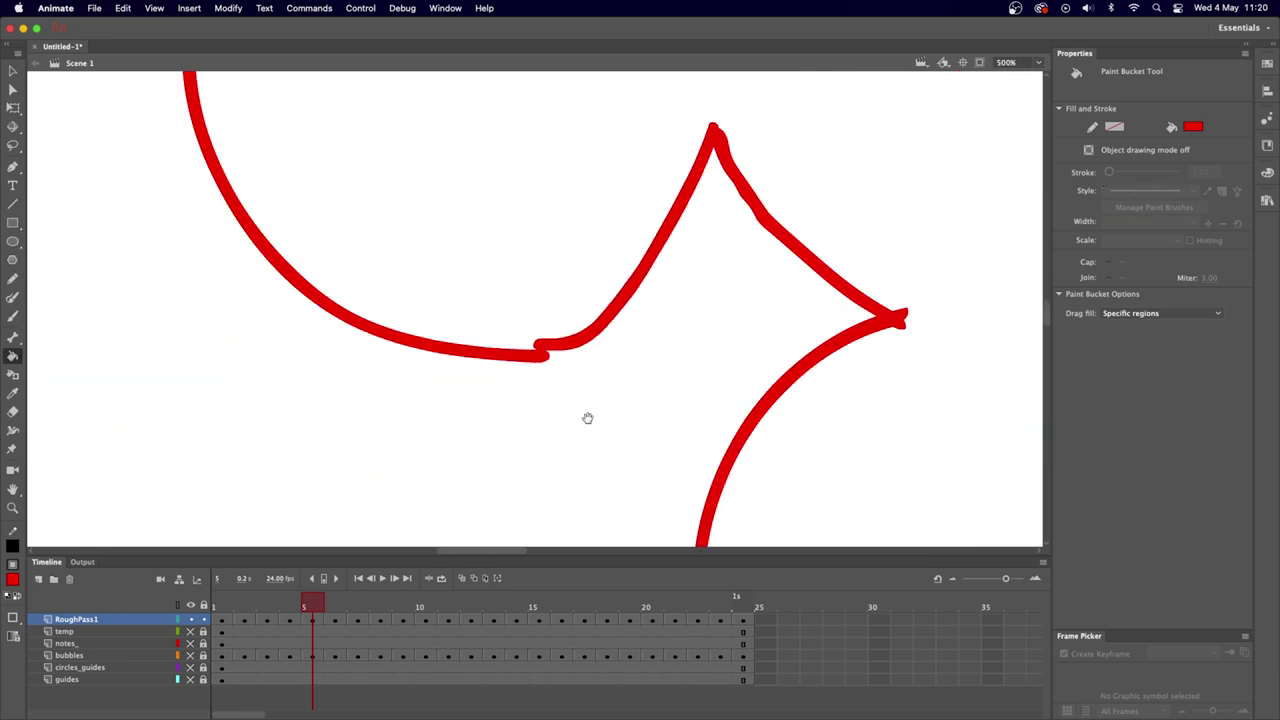
{"action": "scroll", "coordinate": [586, 420], "scroll_direction": "down", "scroll_amount": 3}
{"action": "scroll", "coordinate": [738, 339], "scroll_direction": "up", "scroll_amount": 10}
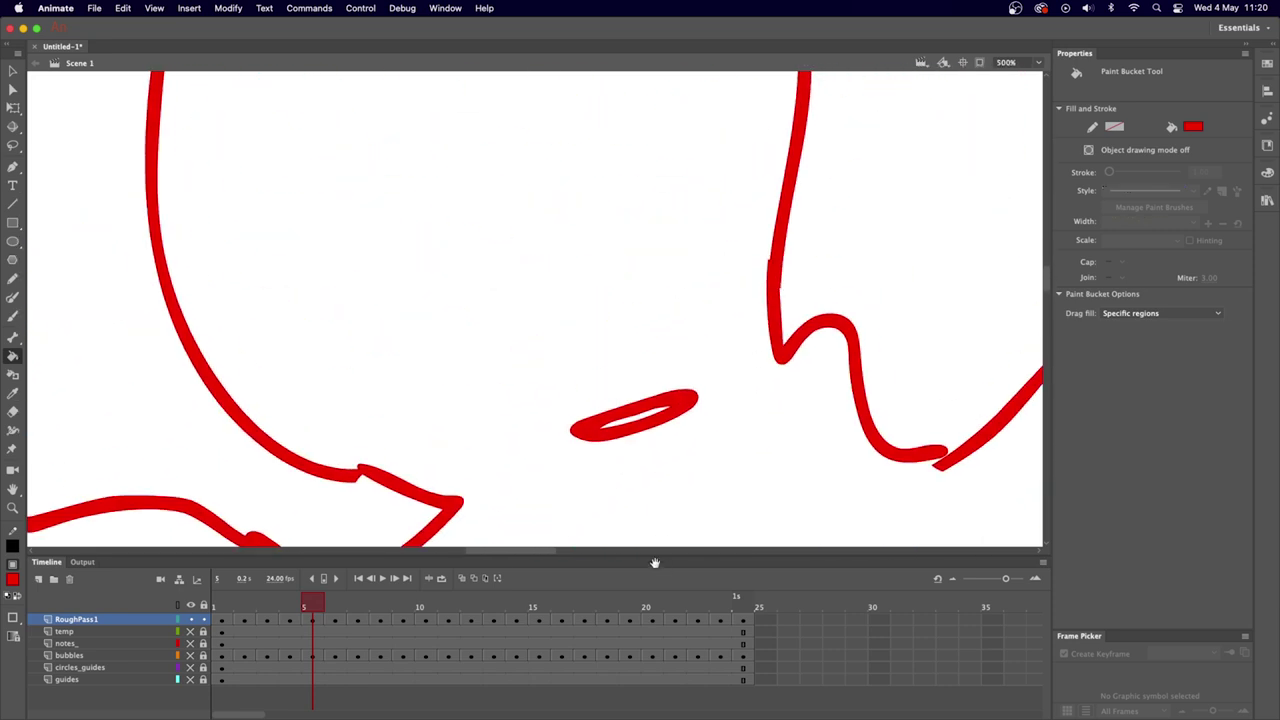
{"action": "scroll", "coordinate": [494, 191], "scroll_direction": "down", "scroll_amount": 10}
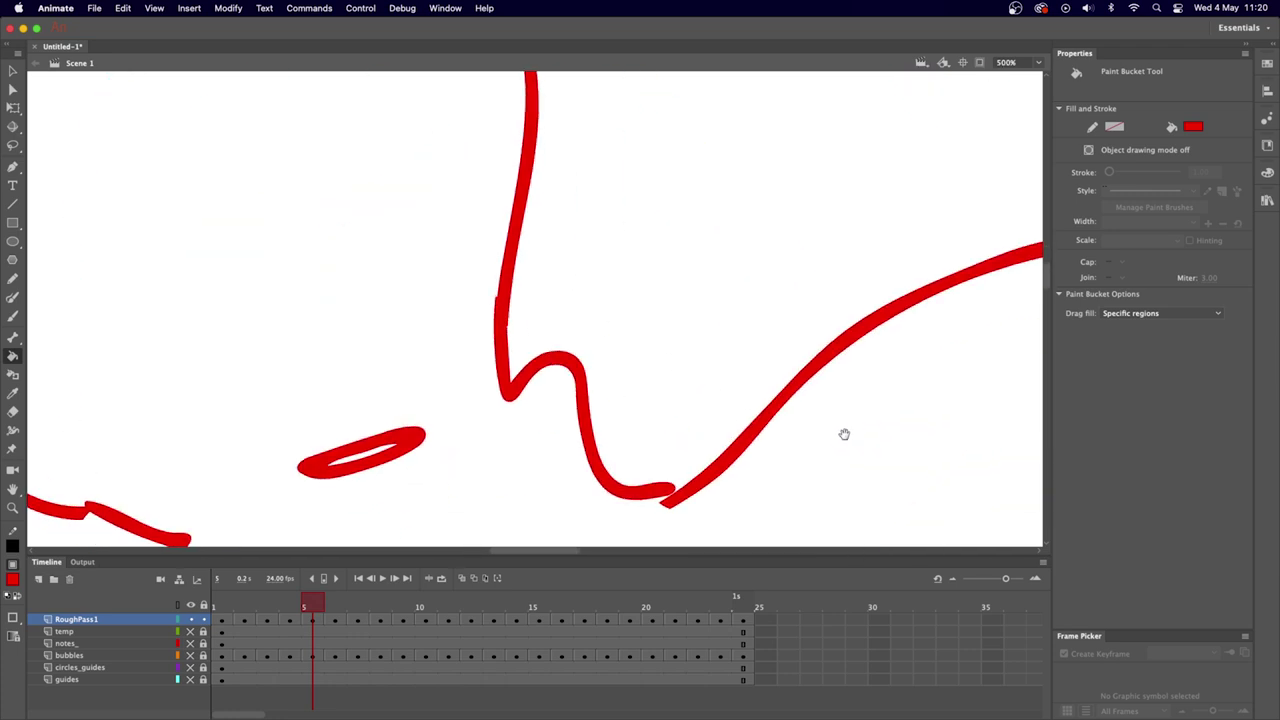
Close the gap in frame 5's outline with a short brush stroke where the small bump meets the flame's large side lobe.
{"action": "key", "text": "super+equal"}
{"action": "key", "text": "super+equal"}
{"action": "scroll", "coordinate": [650, 490], "scroll_direction": "down", "scroll_amount": 10}
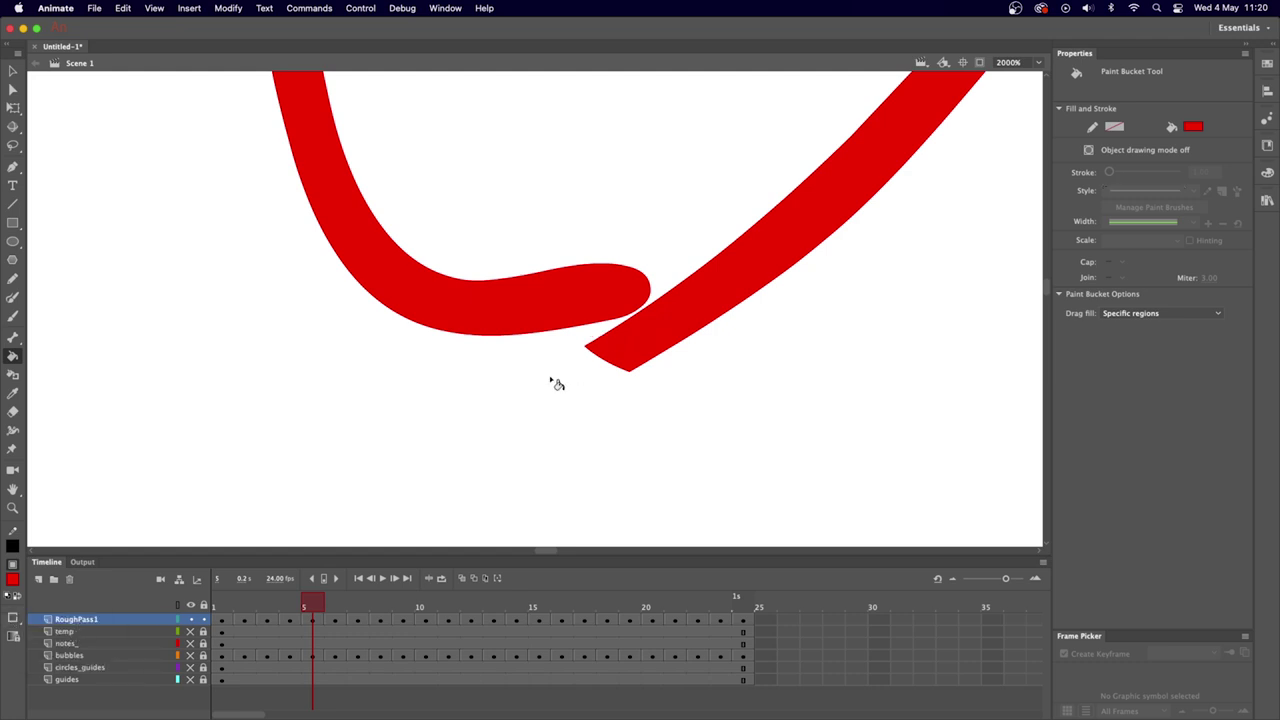
{"action": "left_click", "coordinate": [578, 408]}
{"action": "key", "text": "super+z"}
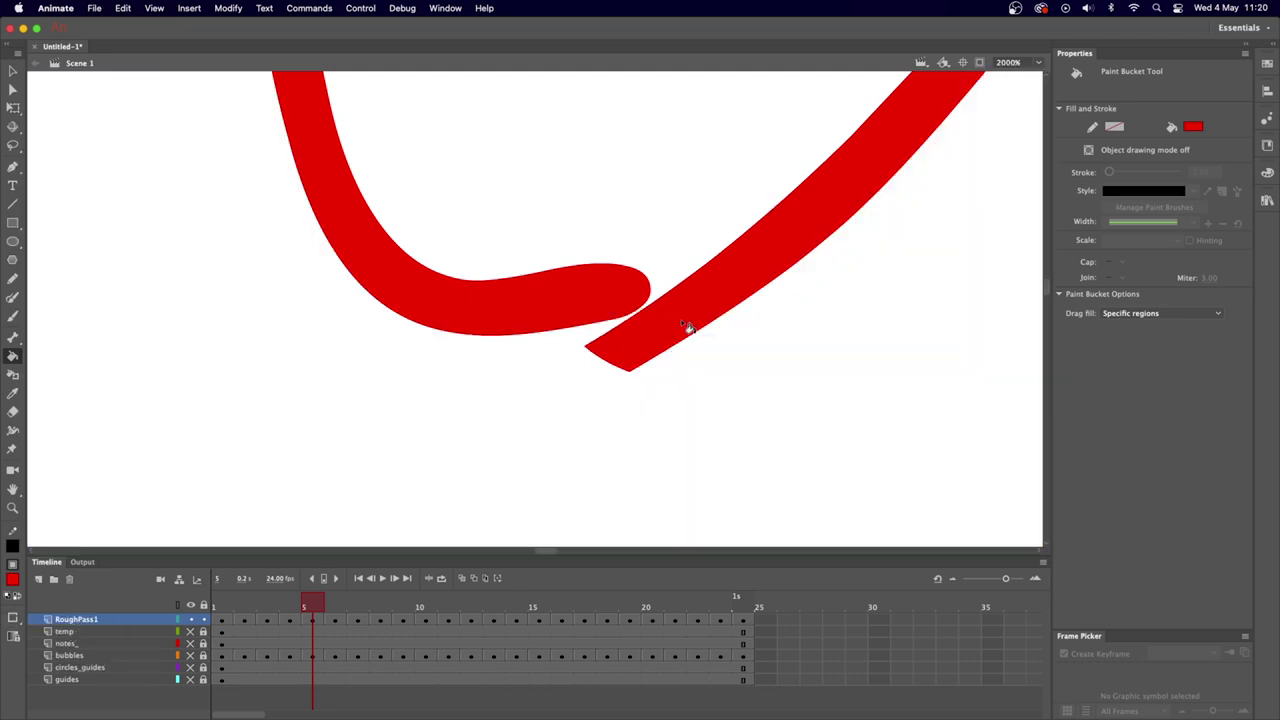
{"action": "key", "text": "b"}
{"action": "left_click_drag", "start_coordinate": [645, 305], "coordinate": [625, 322]}
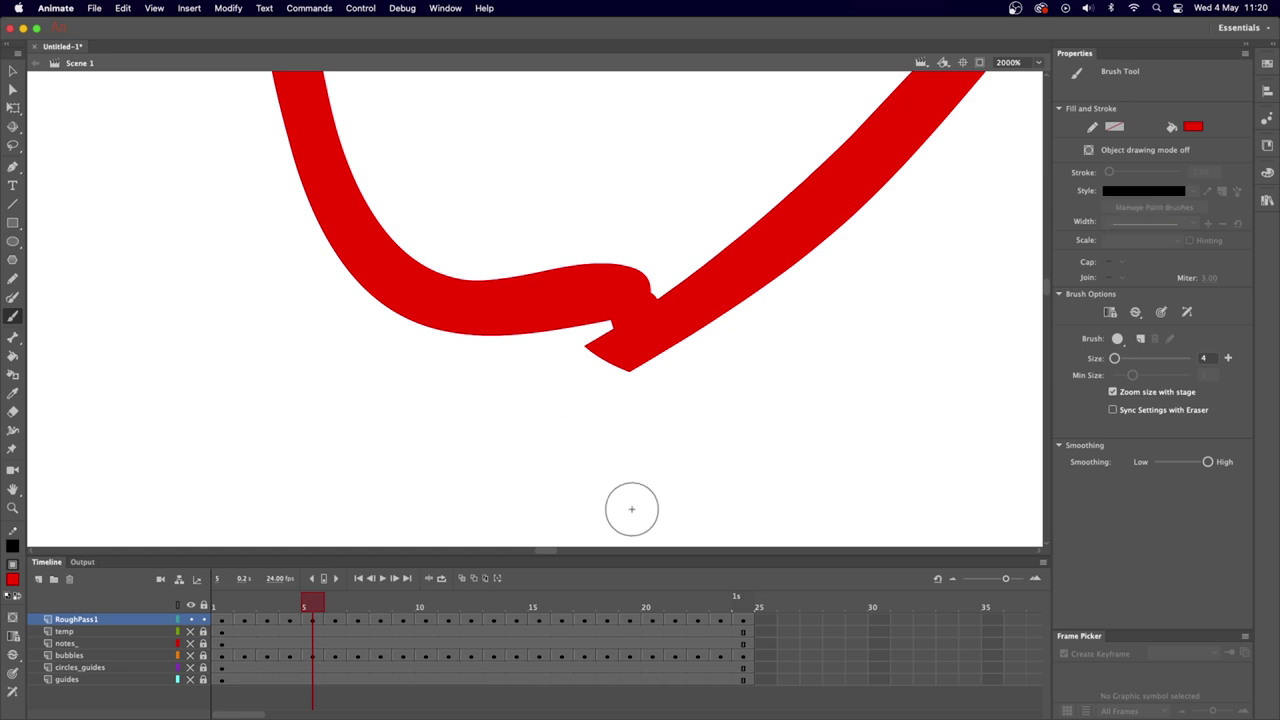
Fill the closed main flame on frame 5 with red.
{"action": "key", "text": "k"}
{"action": "left_click", "coordinate": [642, 510]}
{"action": "scroll", "coordinate": [641, 513], "scroll_direction": "down", "scroll_amount": 10}
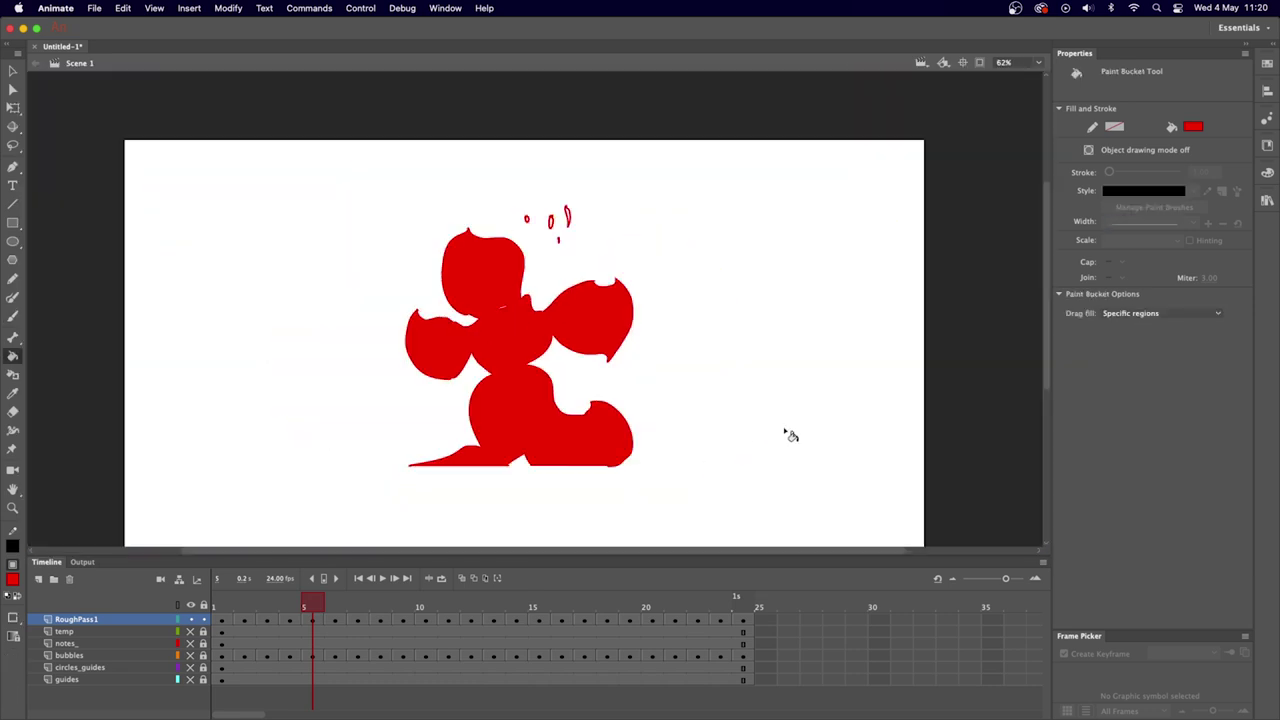
{"action": "scroll", "coordinate": [714, 431], "scroll_direction": "up", "scroll_amount": 4}
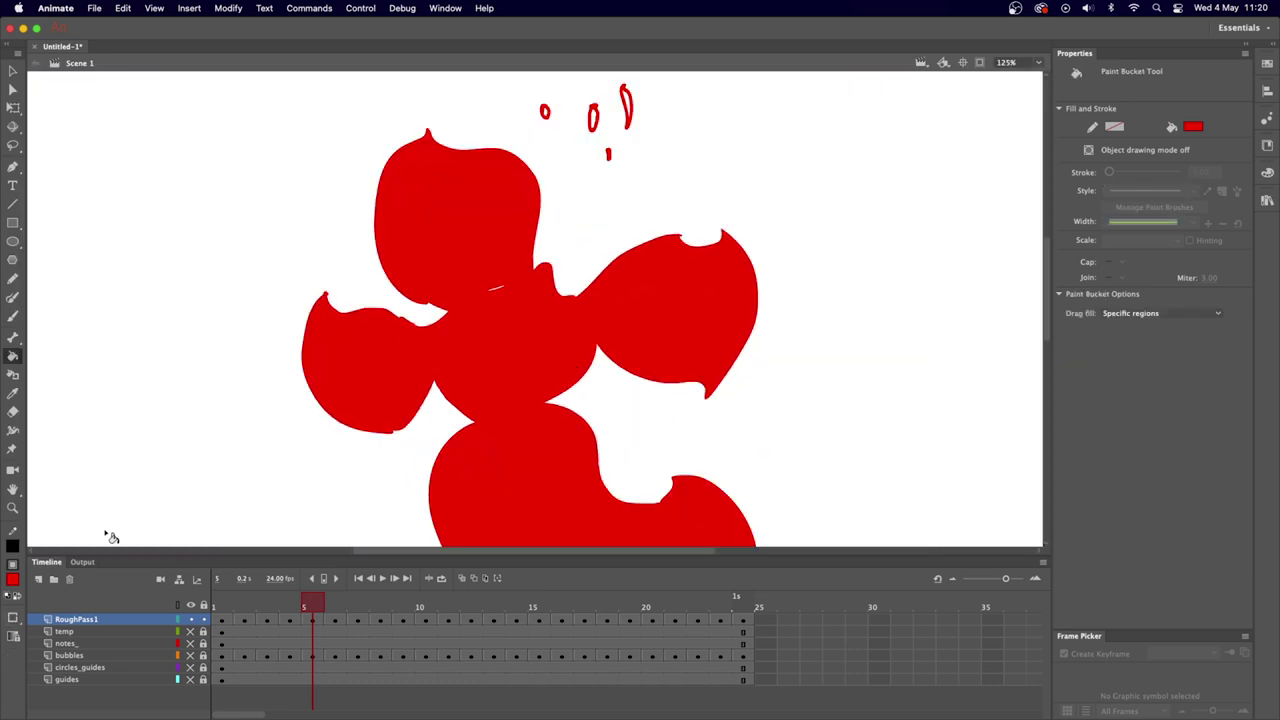
{"action": "left_click", "coordinate": [68, 621]}
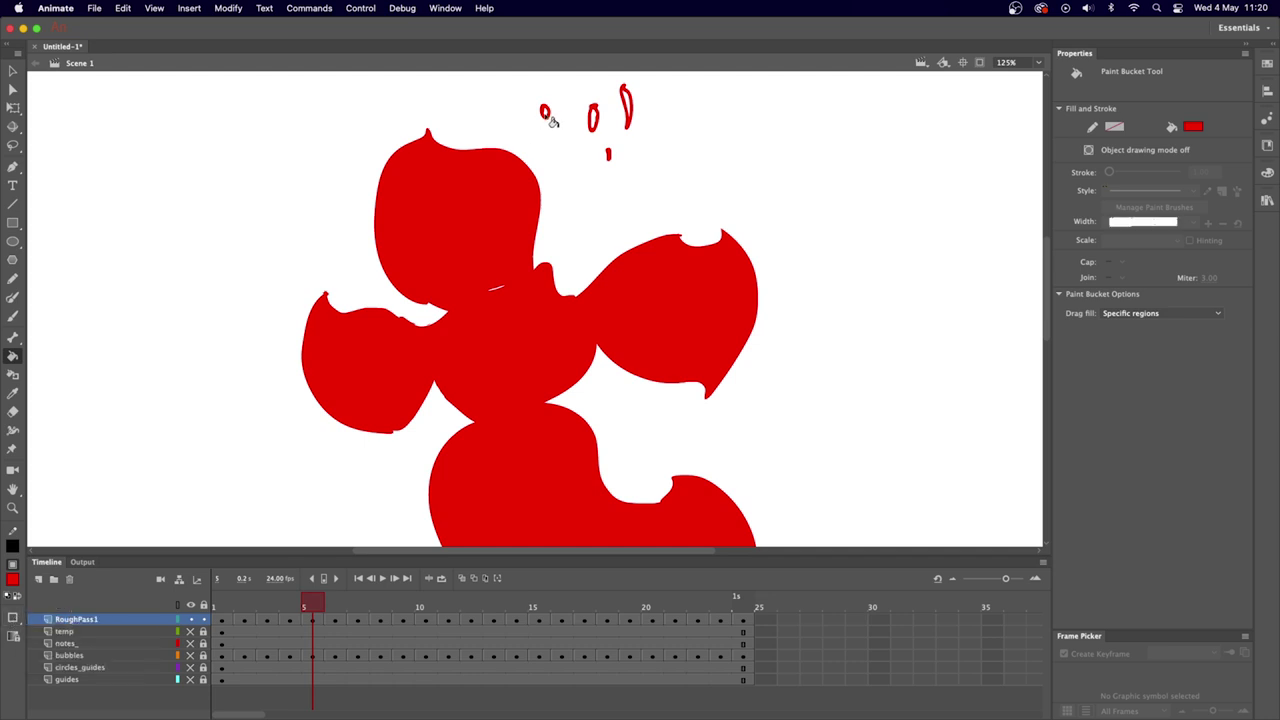
{"action": "key", "text": "super+equal"}
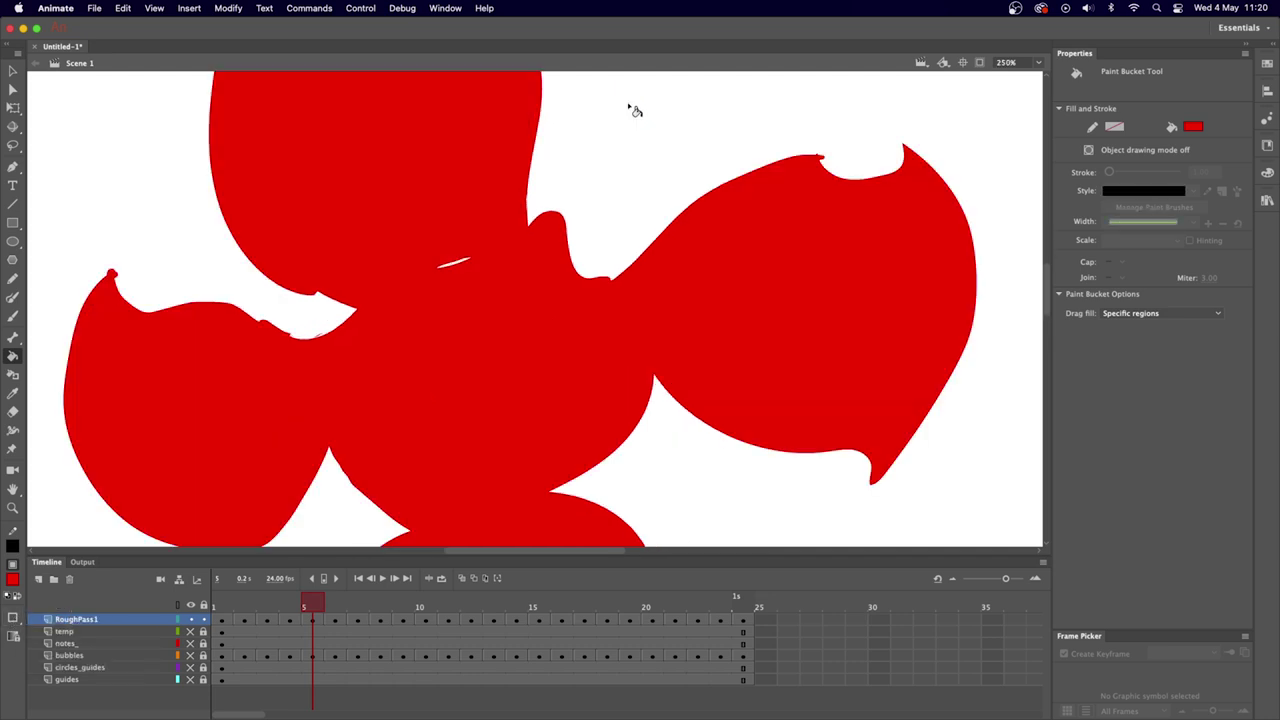
{"action": "key", "text": "super+minus"}
{"action": "key", "text": "super+minus"}
Fill the flames and breakaway fragments on frames 6 to 10 with red.
{"action": "key", "text": "period"}
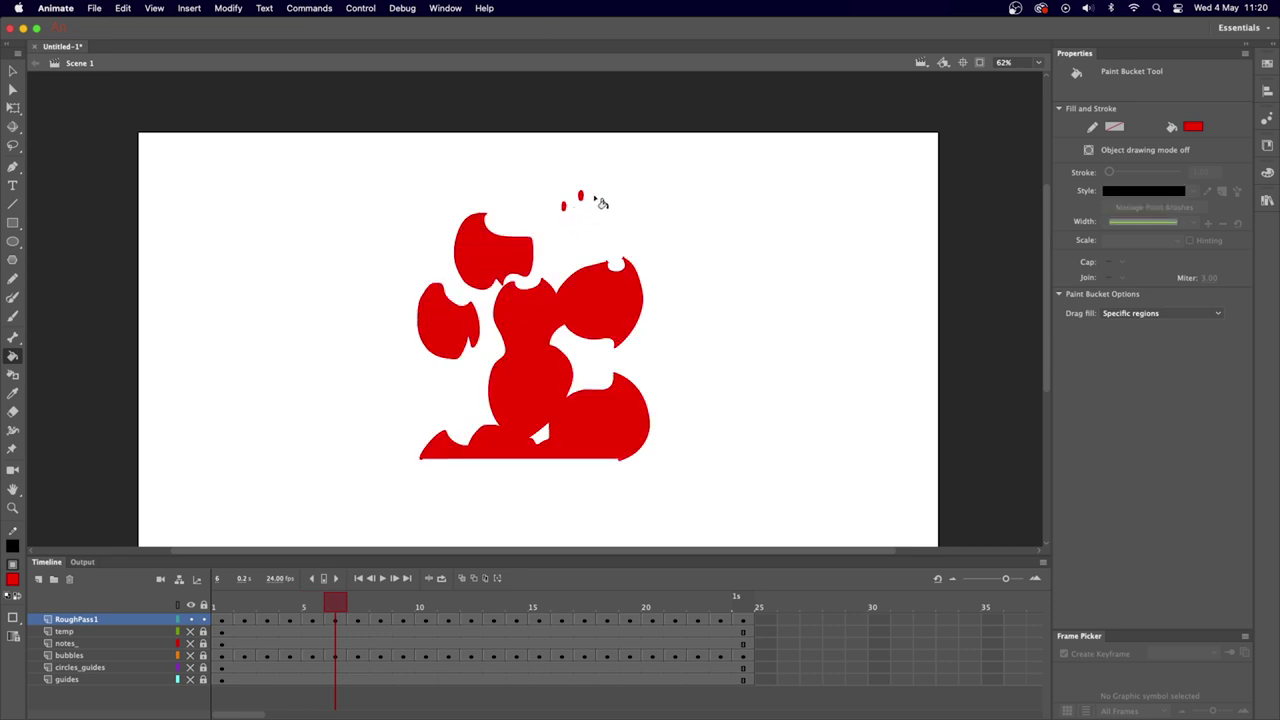
{"action": "key", "text": "period"}
{"action": "key", "text": "period"}
{"action": "key", "text": "period"}
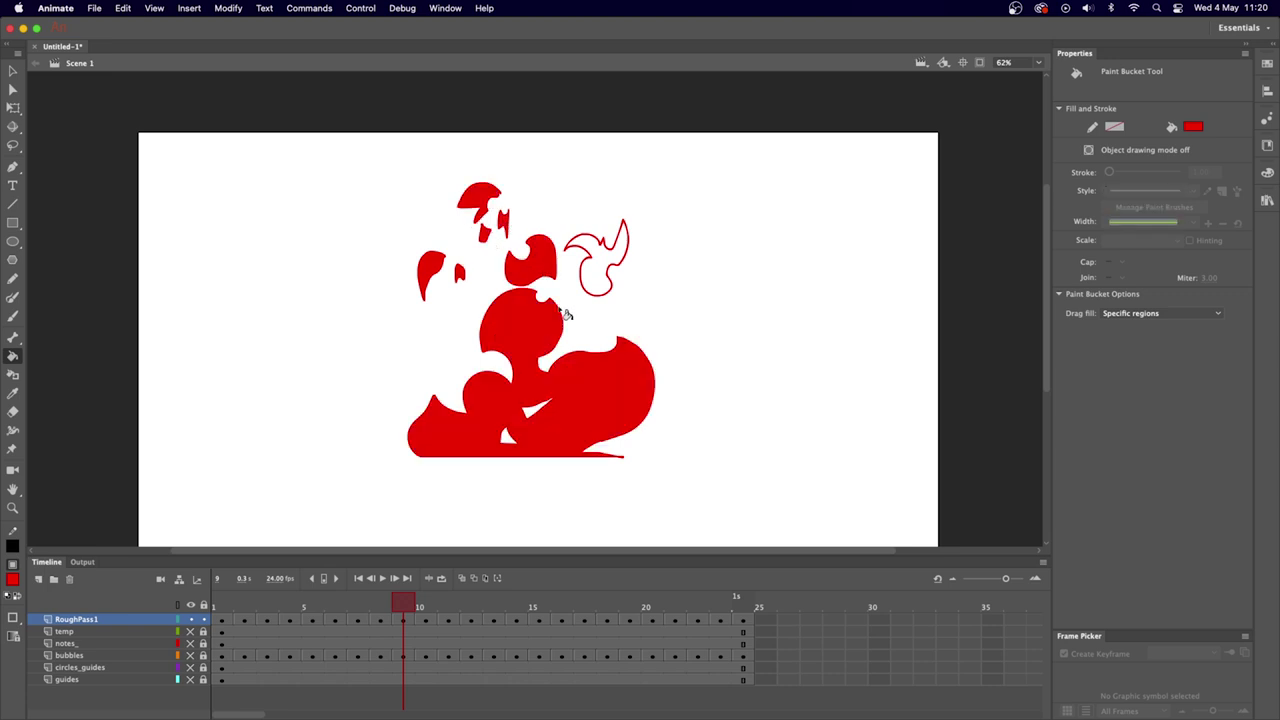
{"action": "key", "text": "period"}
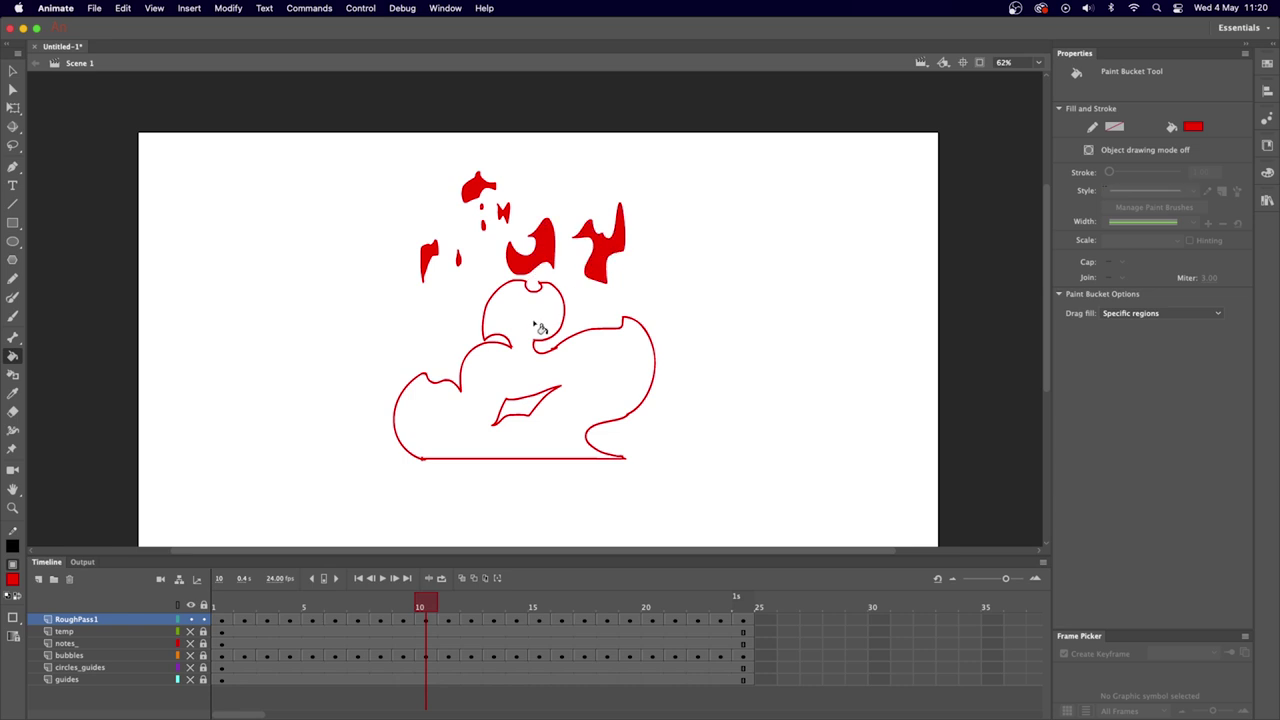
Fill the small breakaway fragments and sparks above the flame on frame 11 with red.
{"action": "key", "text": "period"}
{"action": "left_click", "coordinate": [425, 247]}
{"action": "left_click", "coordinate": [514, 248]}
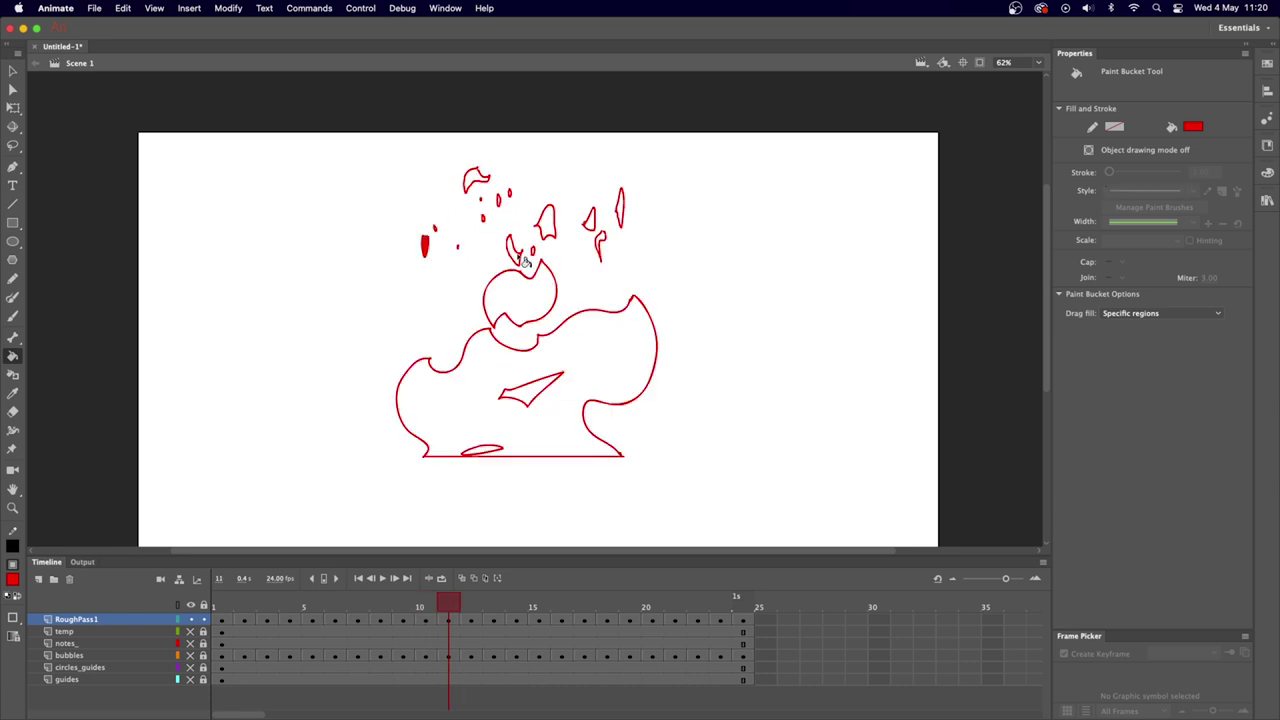
{"action": "left_click", "coordinate": [499, 201]}
{"action": "left_click", "coordinate": [547, 226]}
{"action": "left_click", "coordinate": [591, 226]}
{"action": "left_click", "coordinate": [621, 216]}
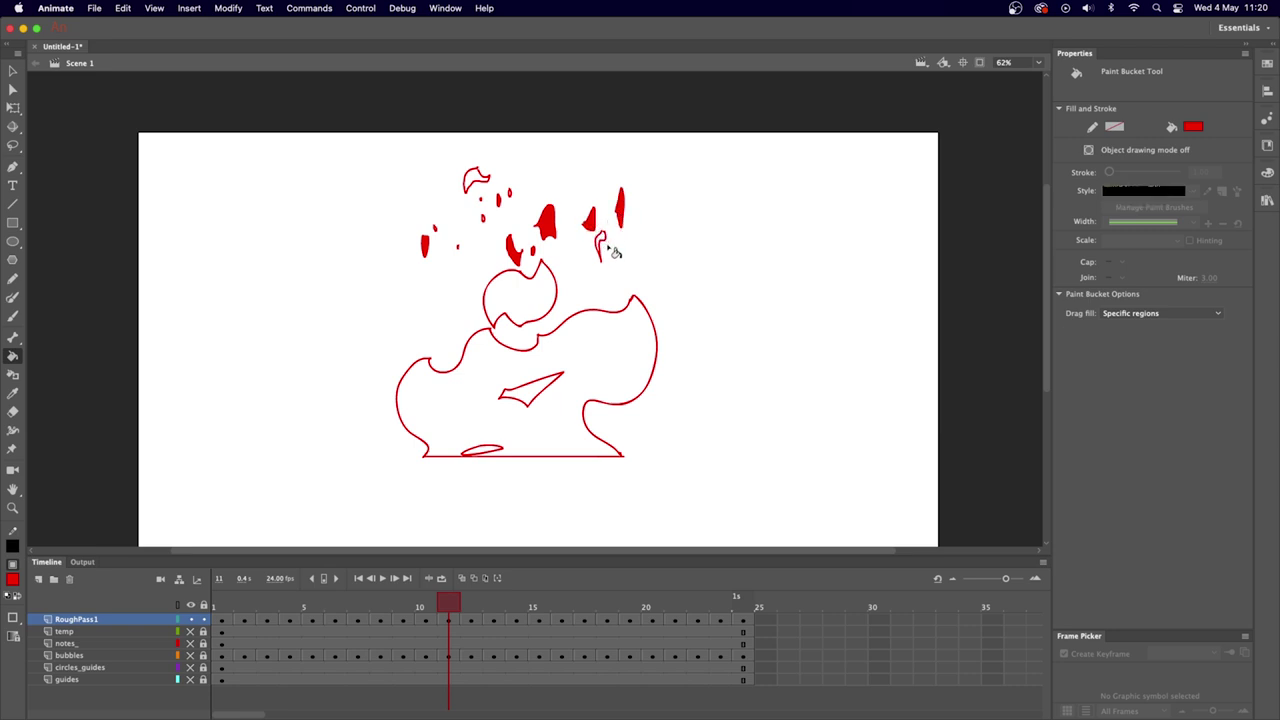
{"action": "key", "text": "b"}
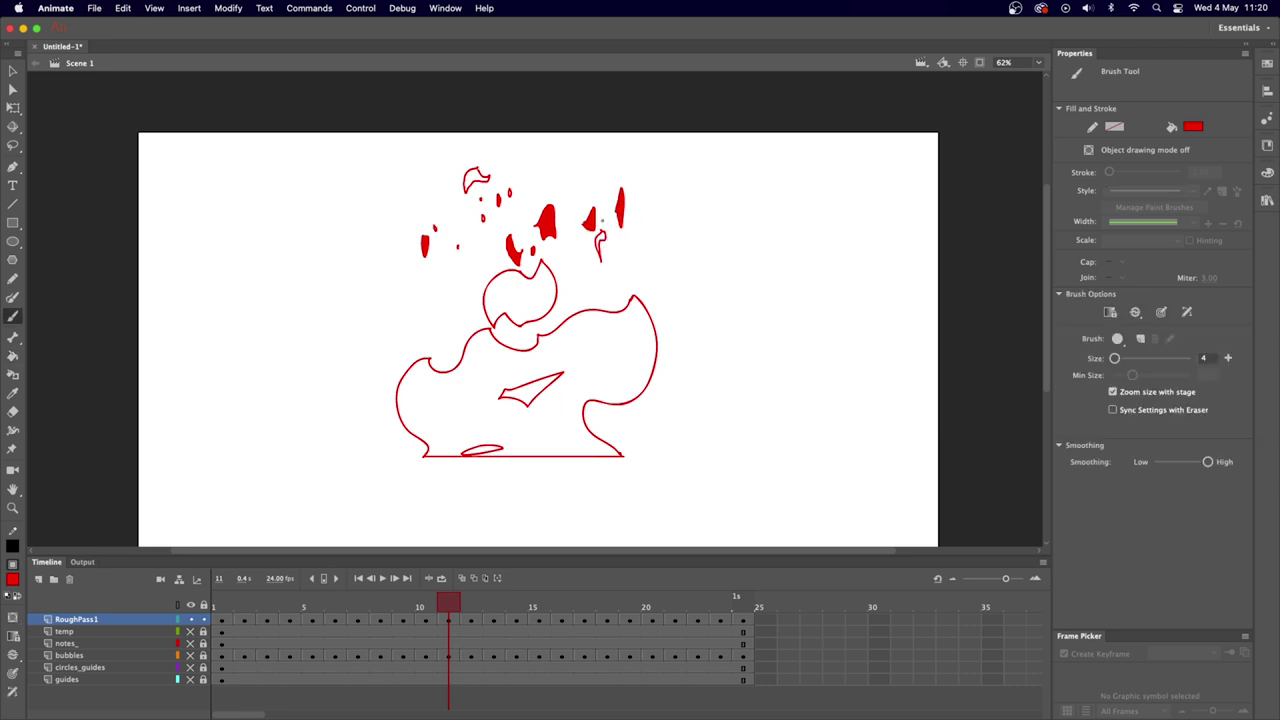
{"action": "key", "text": "k"}
{"action": "left_click", "coordinate": [477, 181]}
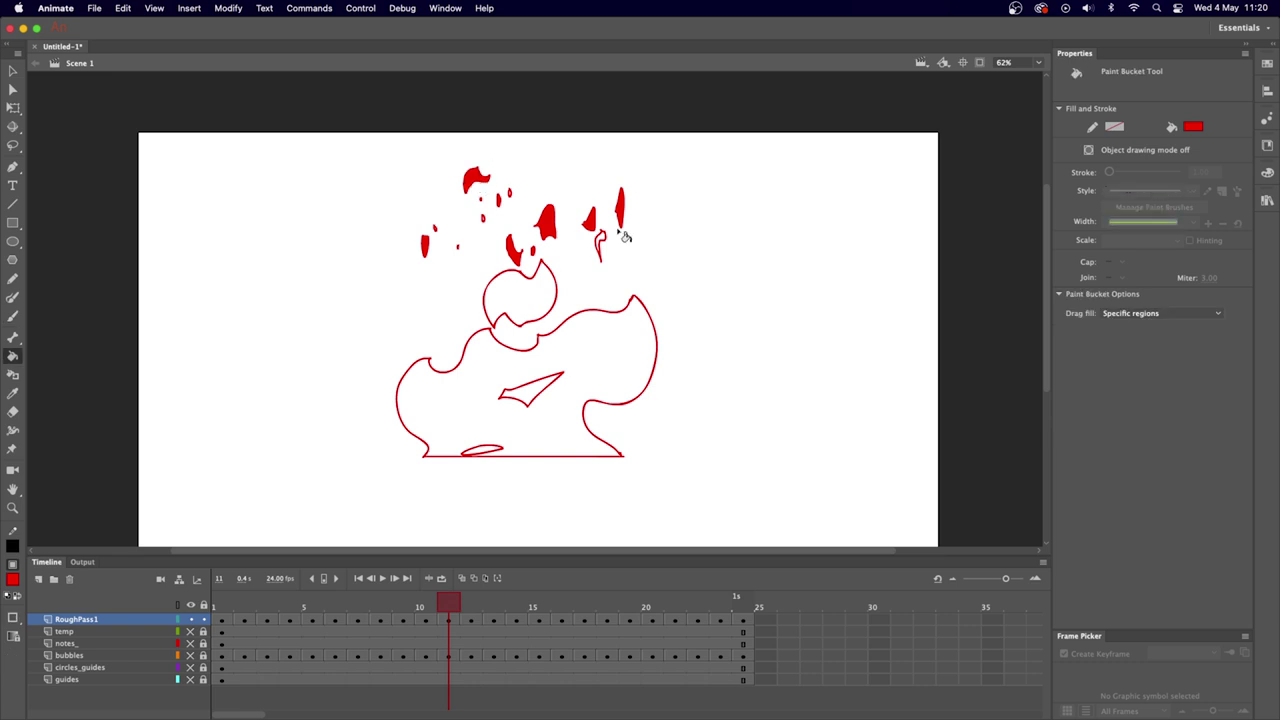
Fill the breakaway flame, the sparks above it and the main flame on frame 12 with red.
{"action": "key", "text": "."}
{"action": "left_click", "coordinate": [521, 298]}
{"action": "left_click", "coordinate": [549, 210]}
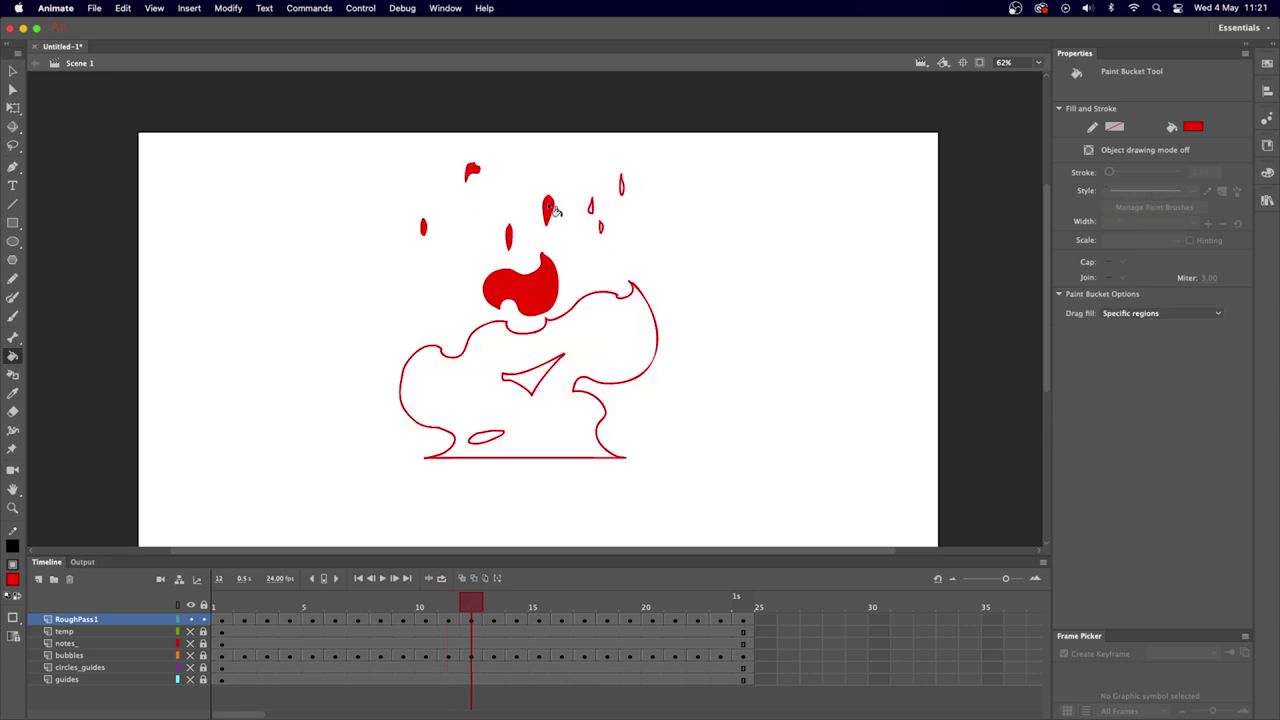
{"action": "left_click", "coordinate": [594, 207]}
{"action": "left_click", "coordinate": [624, 190]}
{"action": "left_click", "coordinate": [557, 437]}
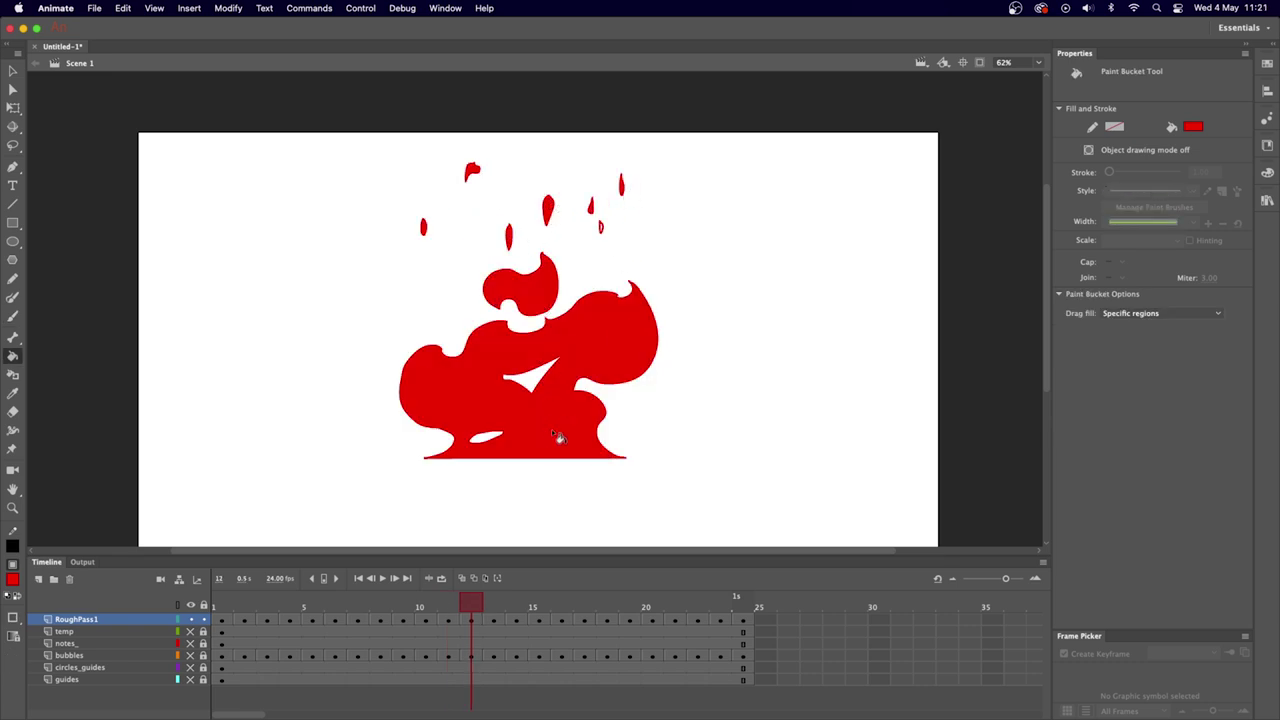
Fill the curved breakaway flame, the sparks and the main flame on frame 13 with red.
{"action": "key", "text": "."}
{"action": "left_click", "coordinate": [524, 290]}
{"action": "left_click", "coordinate": [473, 166]}
{"action": "left_click", "coordinate": [424, 215]}
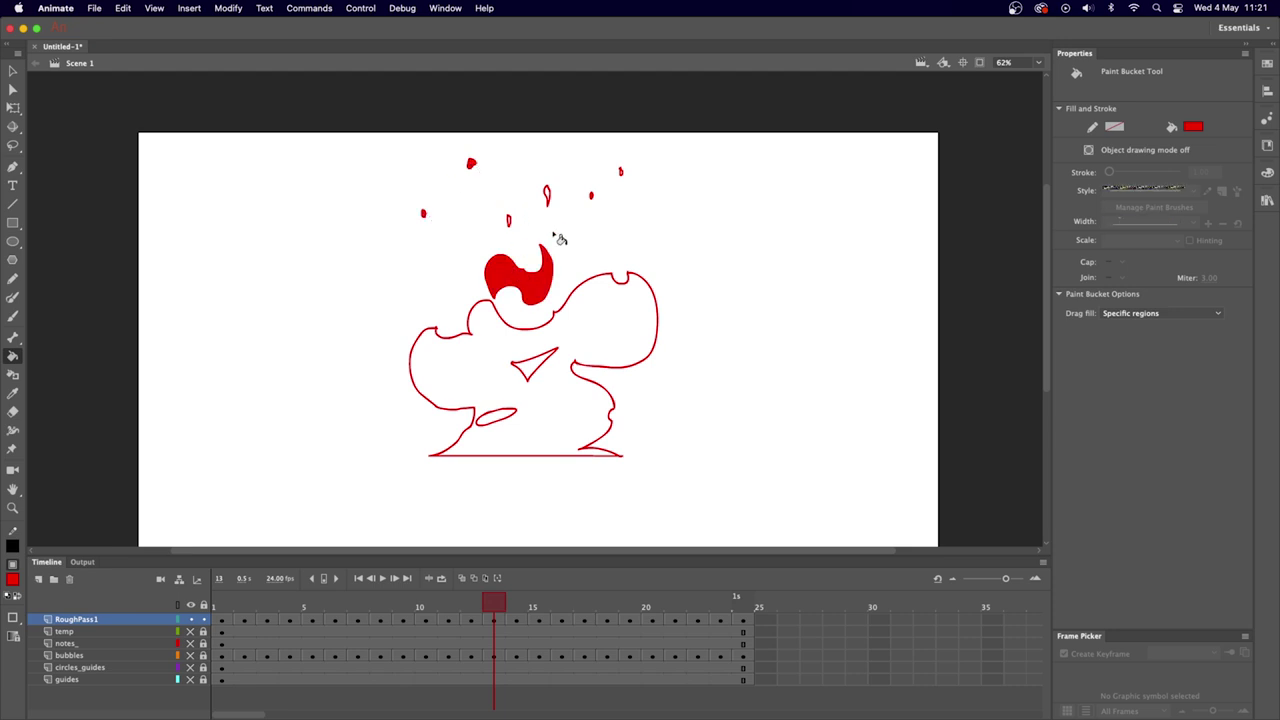
{"action": "left_click", "coordinate": [548, 197]}
{"action": "left_click", "coordinate": [509, 219]}
{"action": "left_click", "coordinate": [608, 343]}
Fill the main flame and the two breakaway flames on frame 14 with red.
{"action": "key", "text": "."}
{"action": "left_click", "coordinate": [611, 329]}
{"action": "left_click", "coordinate": [503, 262]}
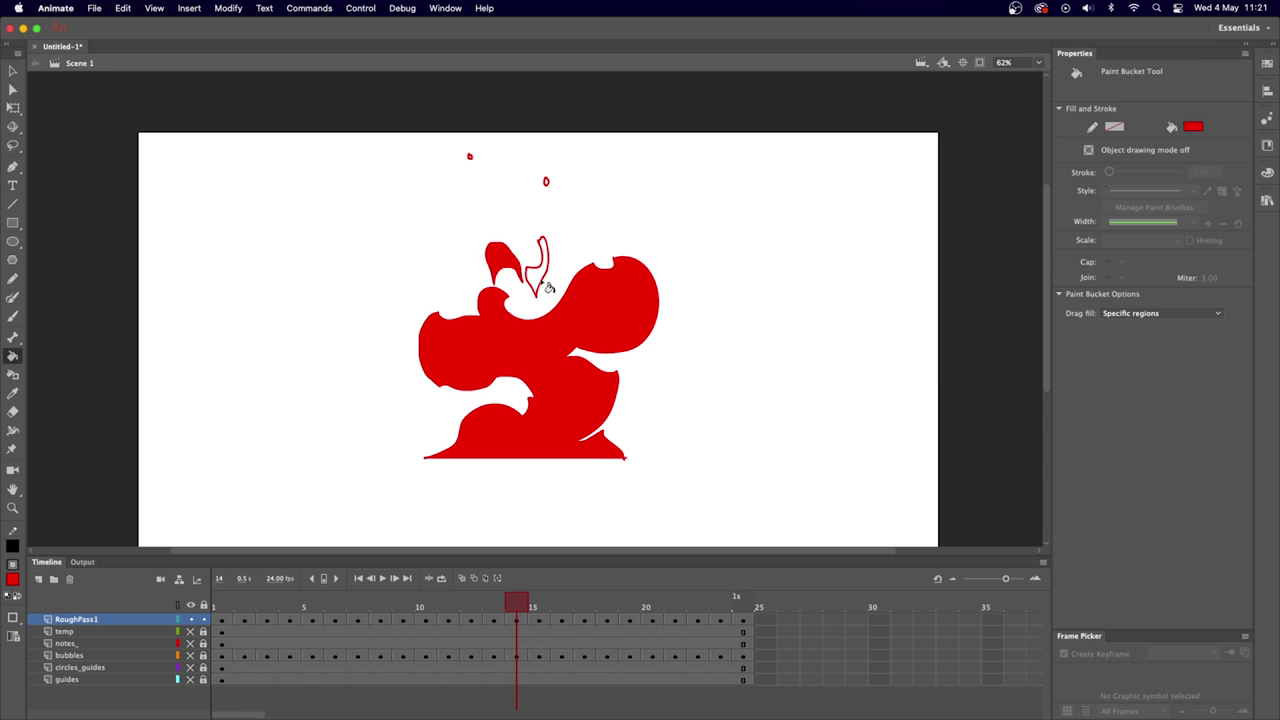
{"action": "left_click", "coordinate": [547, 287]}
Fill the pointed breakaway flame, the two small drops and the main flame on frame 15 with red.
{"action": "key", "text": "."}
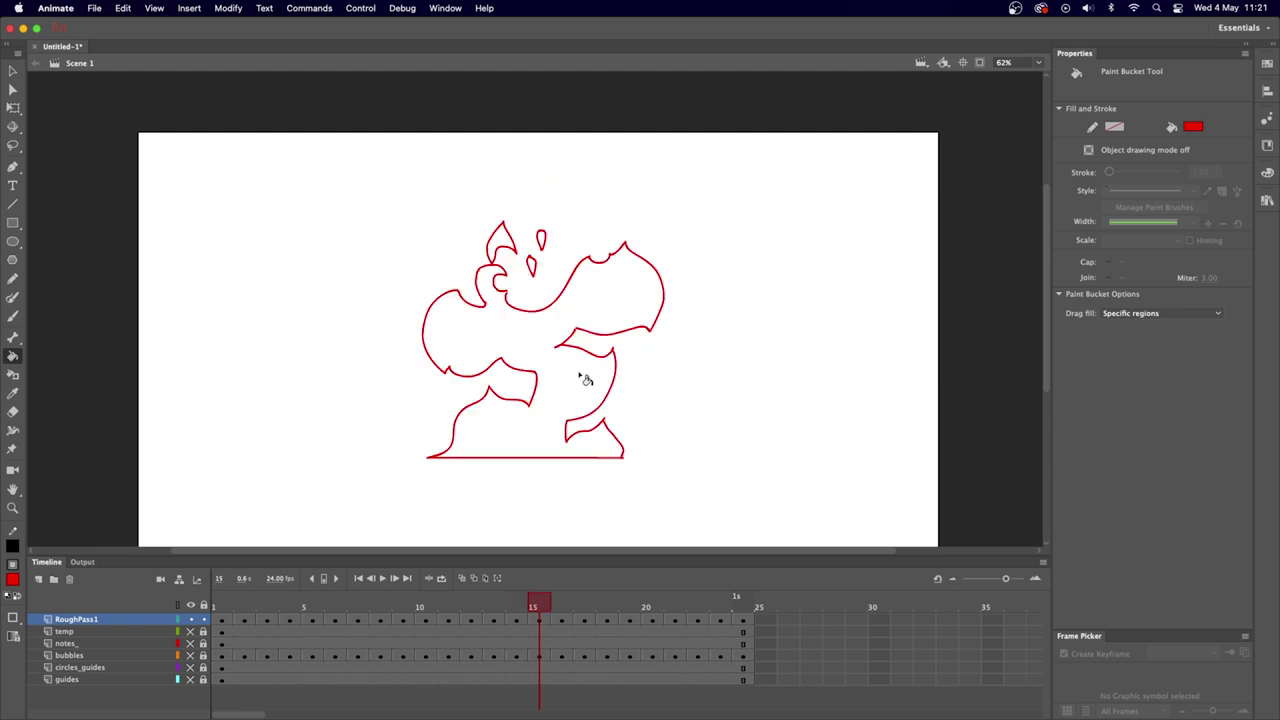
{"action": "left_click", "coordinate": [503, 246]}
{"action": "left_click", "coordinate": [531, 266]}
{"action": "left_click", "coordinate": [545, 246]}
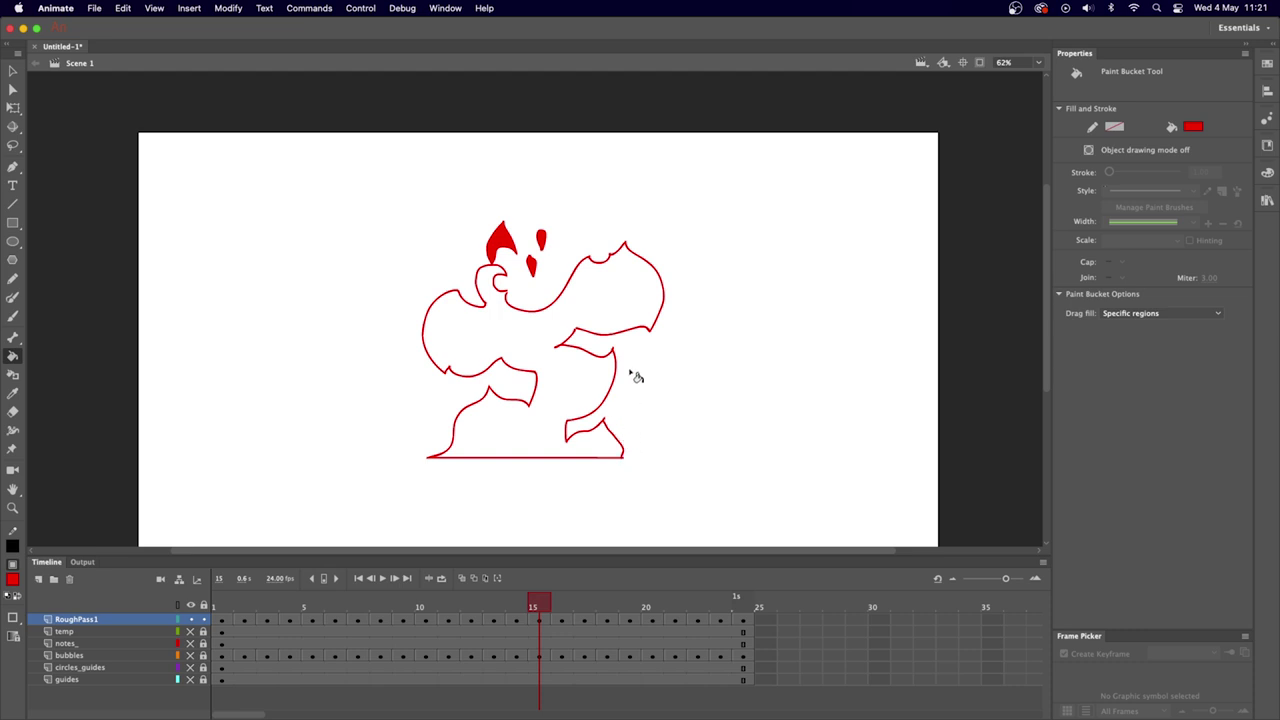
{"action": "key", "text": "b"}
{"action": "key", "text": "k"}
{"action": "key", "text": "b"}
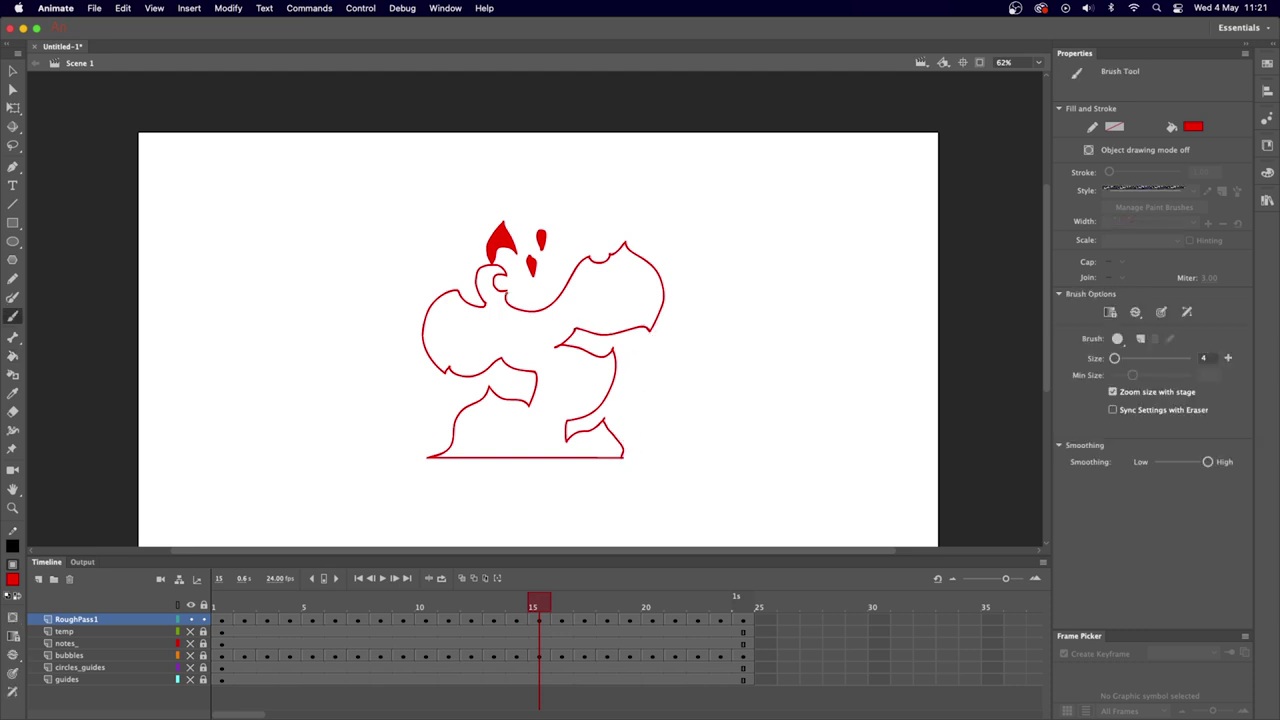
{"action": "key", "text": "k"}
{"action": "left_click", "coordinate": [618, 297]}
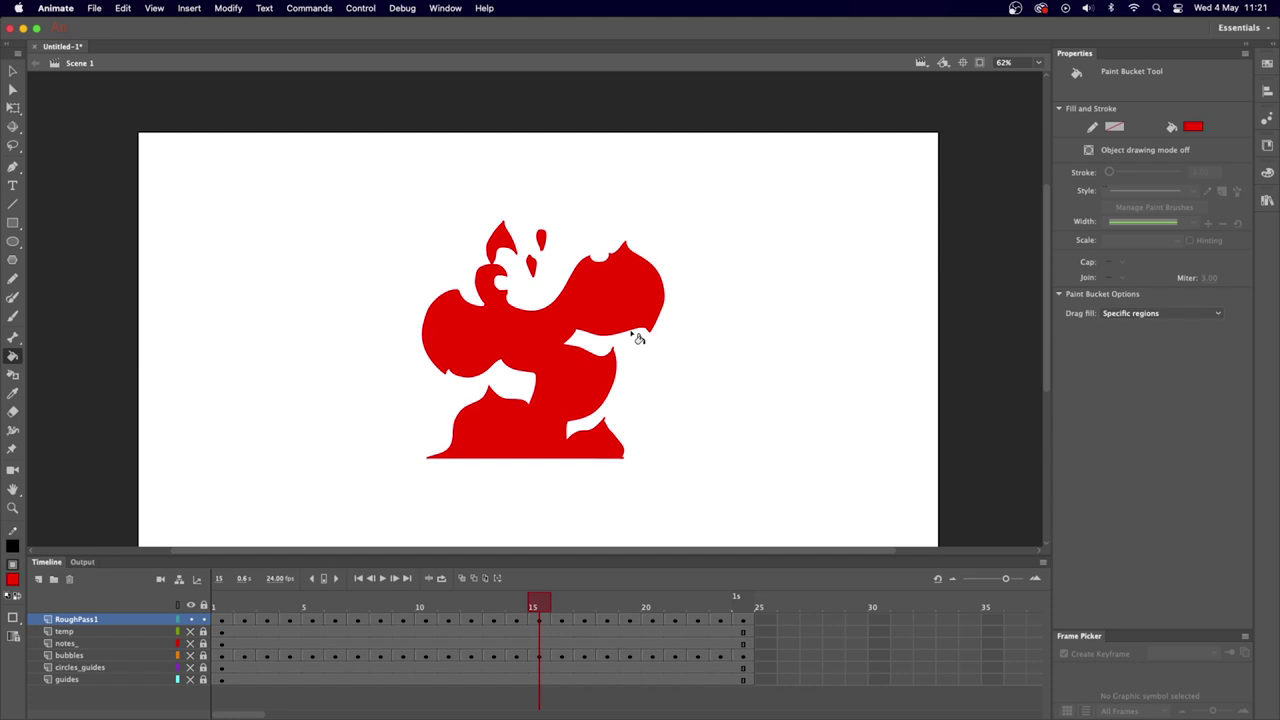
Fill the flame shapes on frames 16 and 17 with red.
{"action": "key", "text": "."}
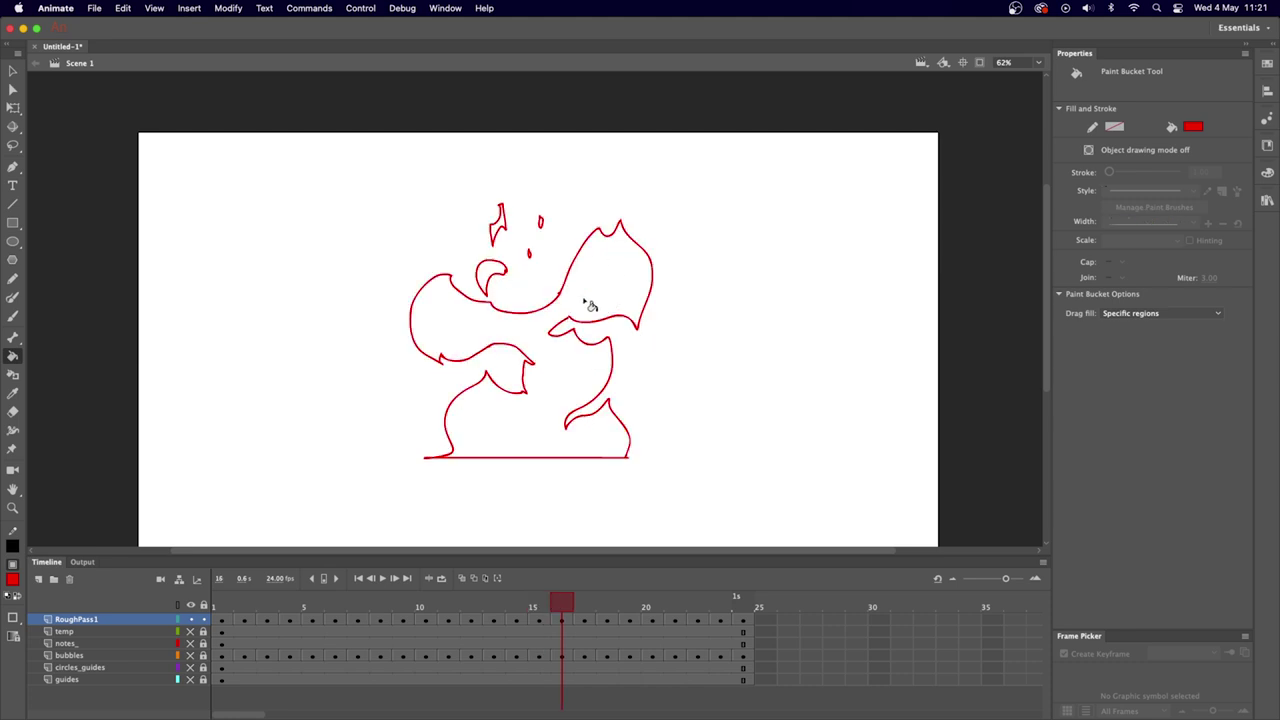
{"action": "key", "text": "b"}
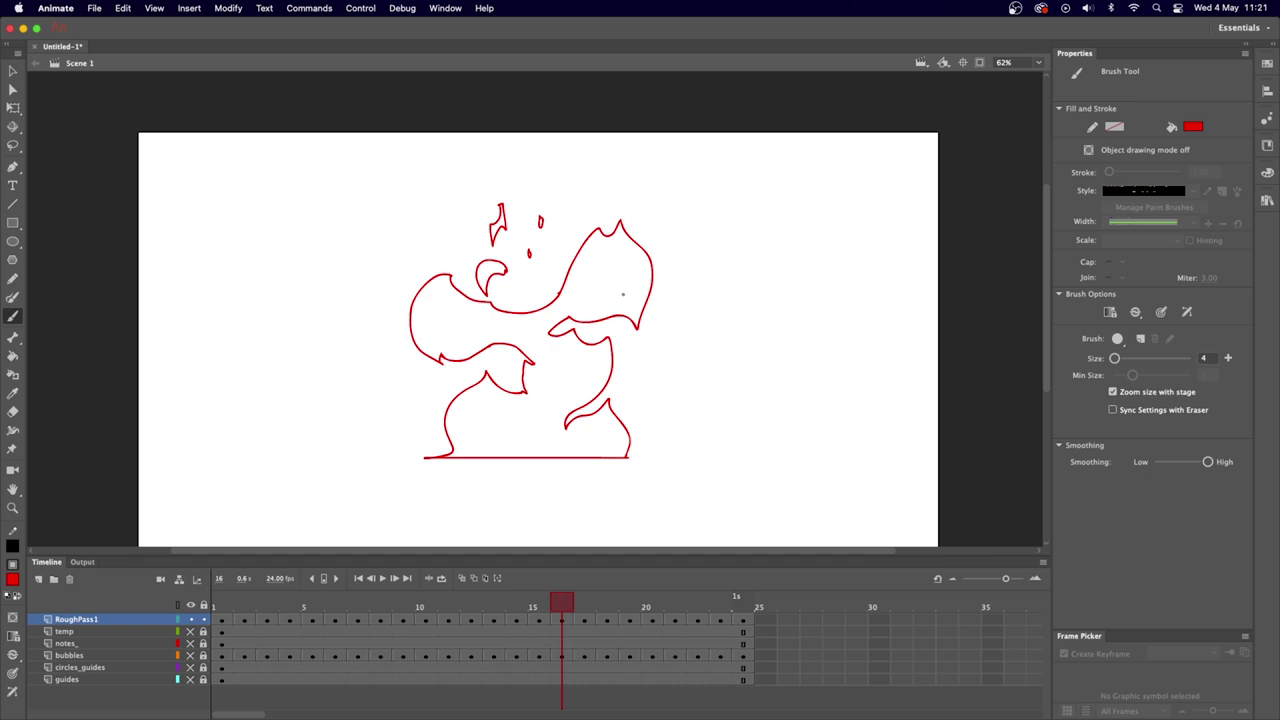
{"action": "key", "text": "k"}
{"action": "left_click", "coordinate": [619, 285]}
{"action": "key", "text": "."}
{"action": "left_click", "coordinate": [543, 211]}
Fill the large breakaway flames on frames 18 and 19 with red.
{"action": "key", "text": "."}
{"action": "left_click", "coordinate": [595, 250]}
{"action": "left_click", "coordinate": [470, 292]}
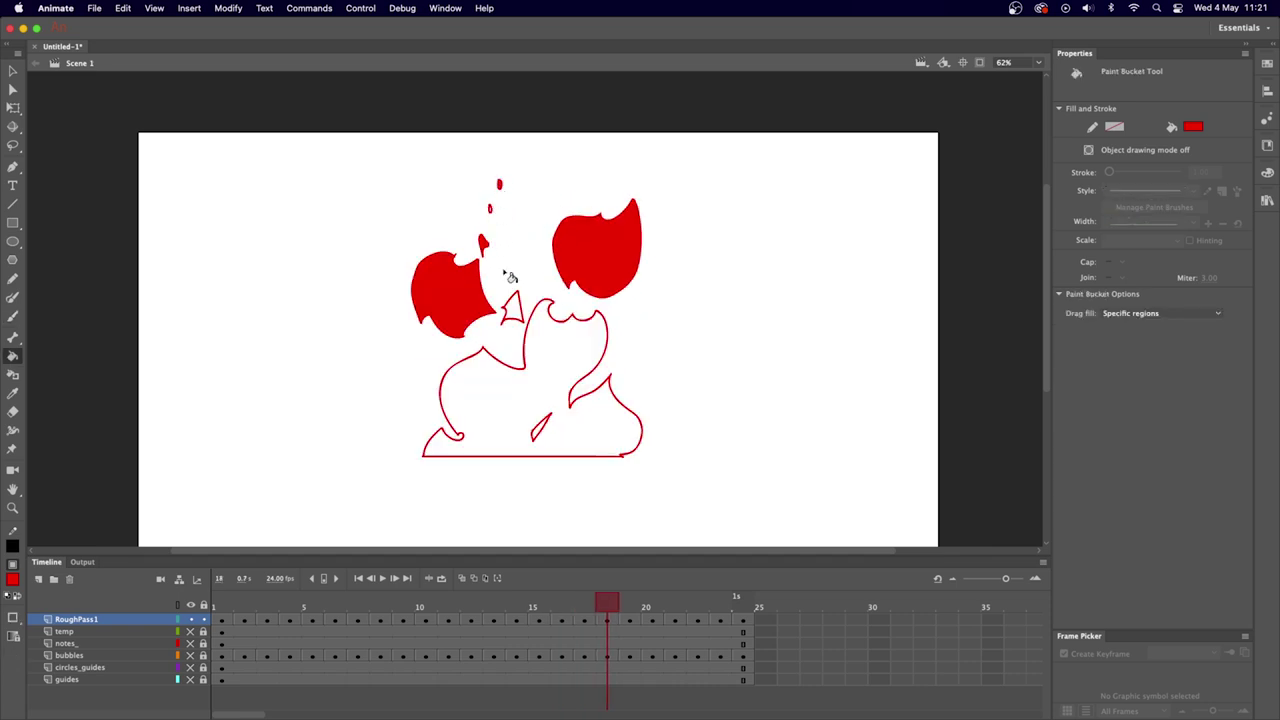
{"action": "key", "text": "b"}
{"action": "key", "text": "k"}
{"action": "key", "text": "."}
{"action": "left_click", "coordinate": [450, 275]}
Fill the two large breakaway flames and the main flame on frame 20 with red.
{"action": "key", "text": "."}
{"action": "left_click", "coordinate": [595, 225]}
{"action": "left_click", "coordinate": [448, 265]}
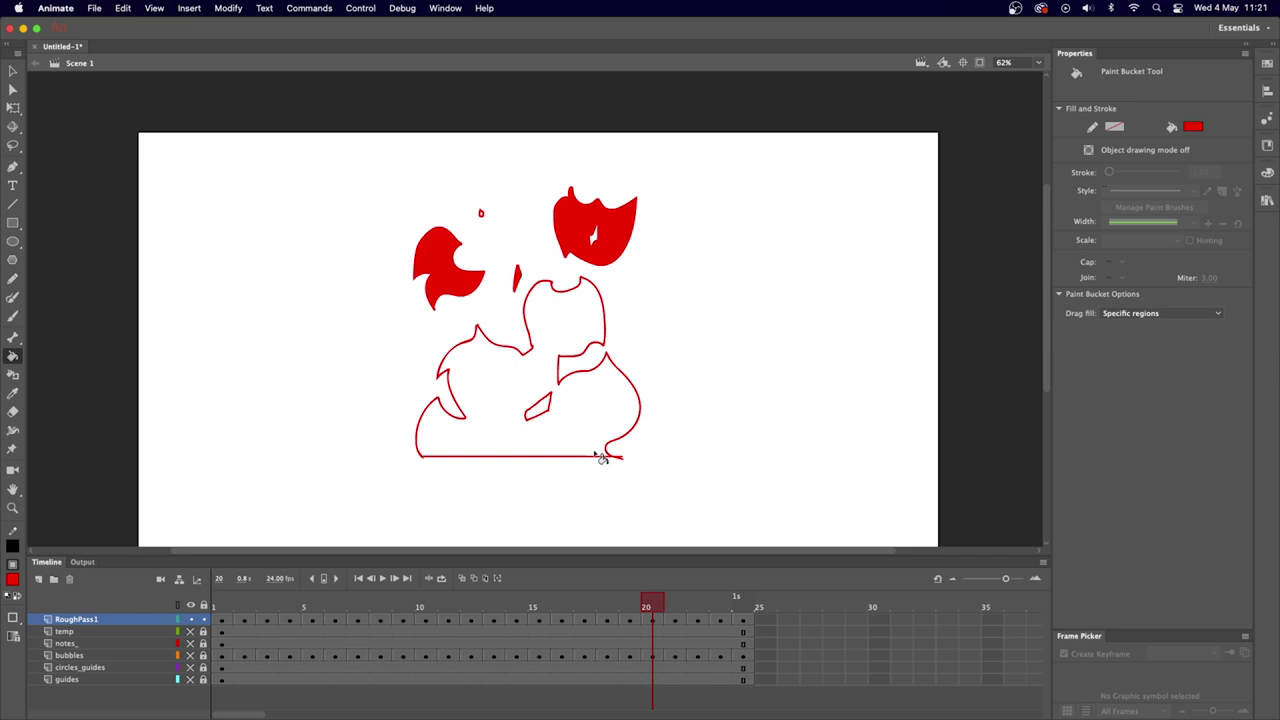
{"action": "left_click", "coordinate": [13, 617]}
{"action": "left_click", "coordinate": [74, 632]}
{"action": "left_click", "coordinate": [512, 410]}
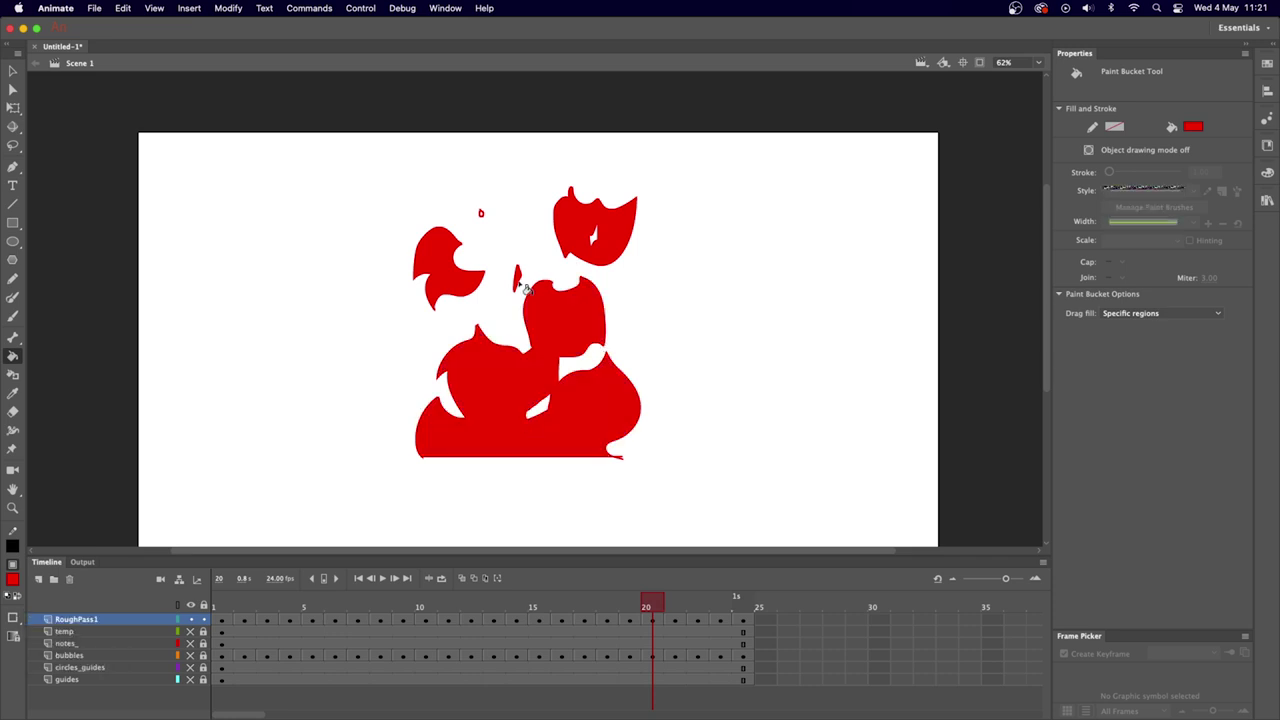
Fill the flame shapes on frames 21 to 24 with red and play back the animation.
{"action": "left_click", "coordinate": [13, 616]}
{"action": "left_click", "coordinate": [66, 621]}
{"action": "key", "text": "period"}
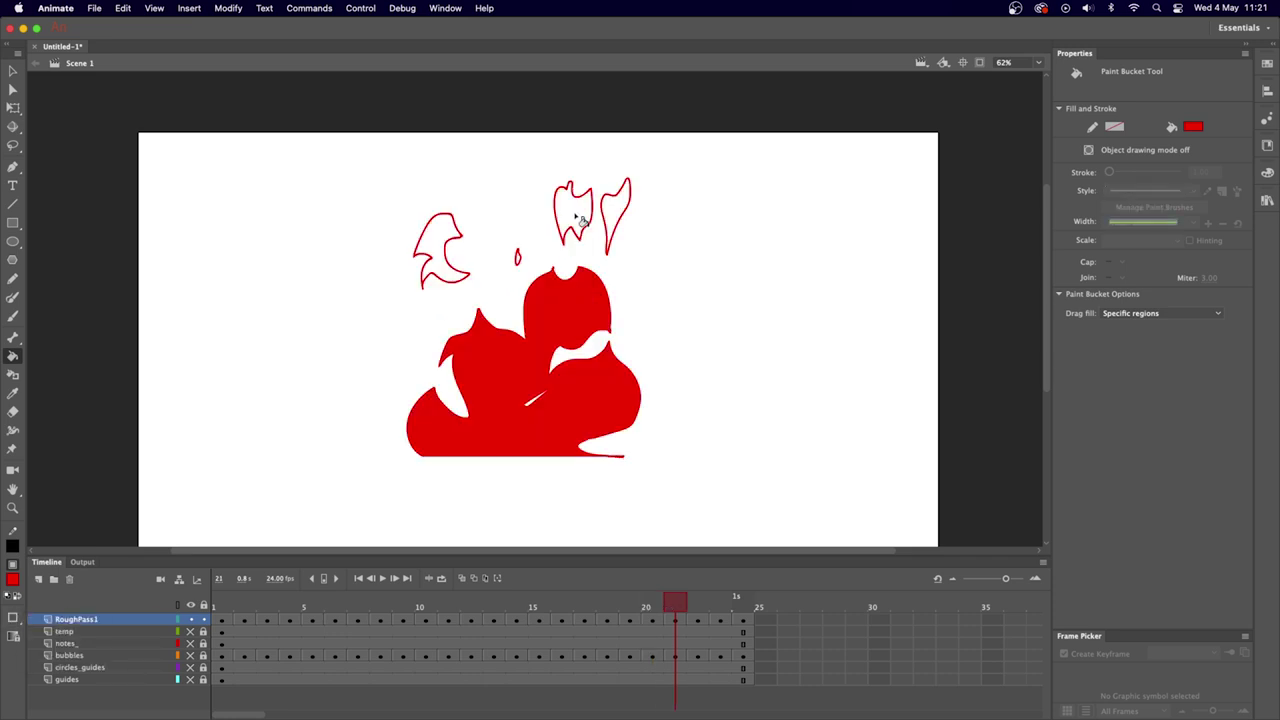
{"action": "key", "text": "period"}
{"action": "key", "text": "period"}
{"action": "left_click", "coordinate": [545, 255]}
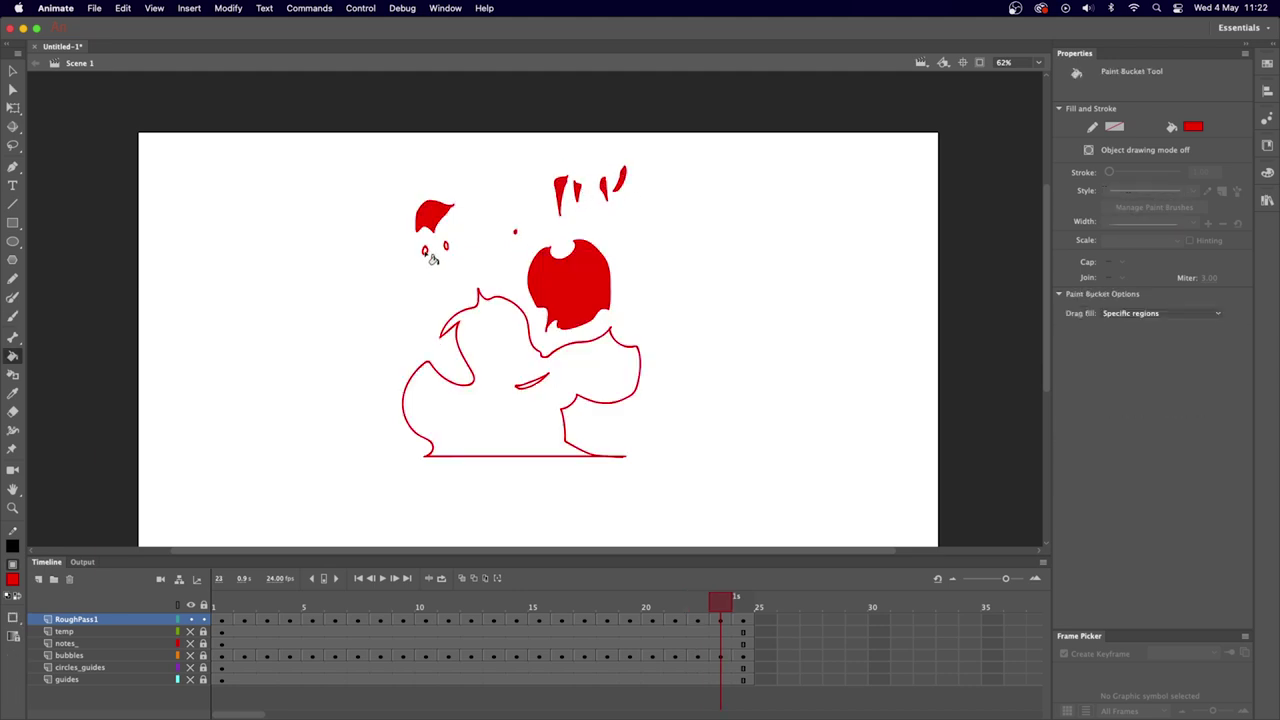
{"action": "key", "text": "period"}
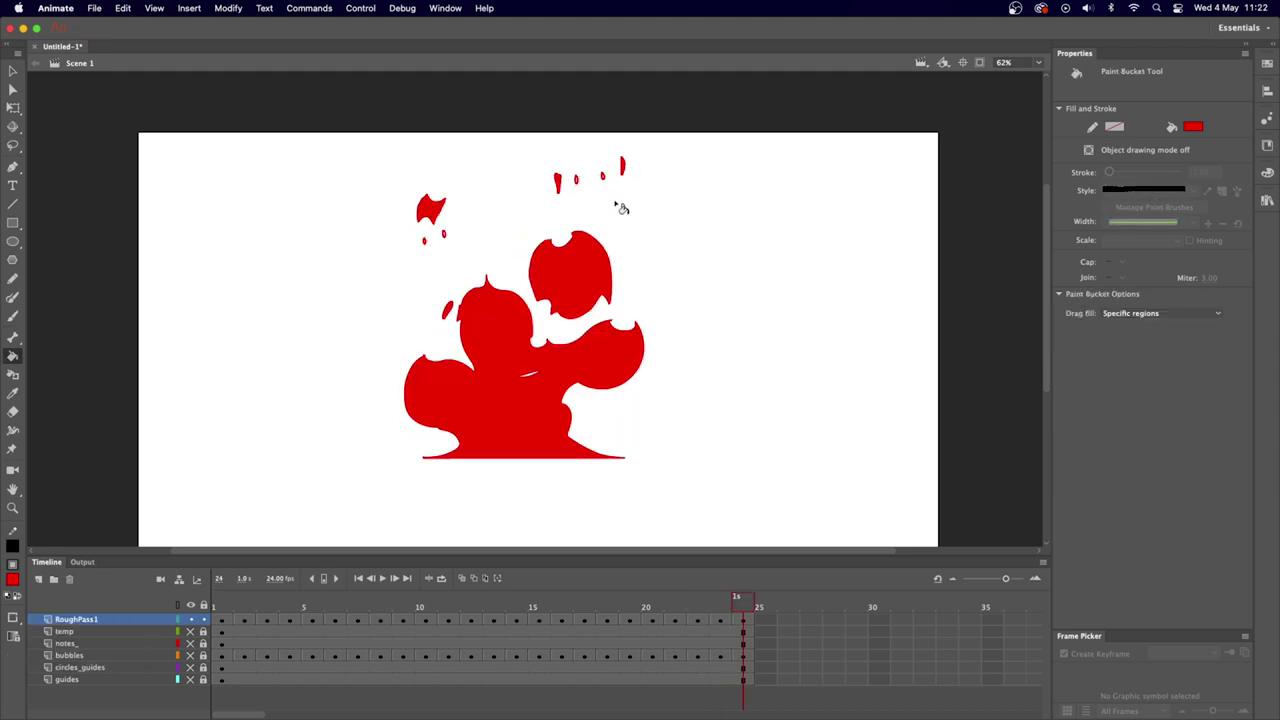
{"action": "key", "text": "Return"}
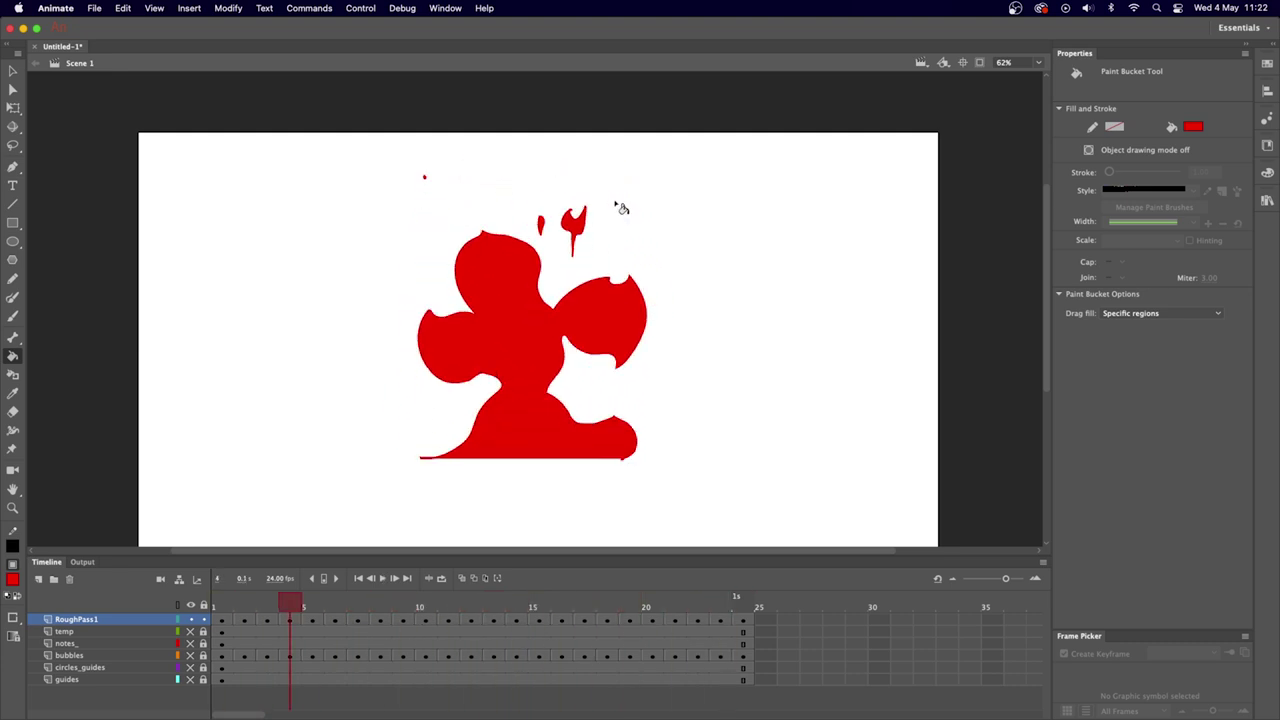
Draw a test flame on the empty canvas beside the fire on frame 4 and fill it with red.
{"action": "key", "text": "b"}
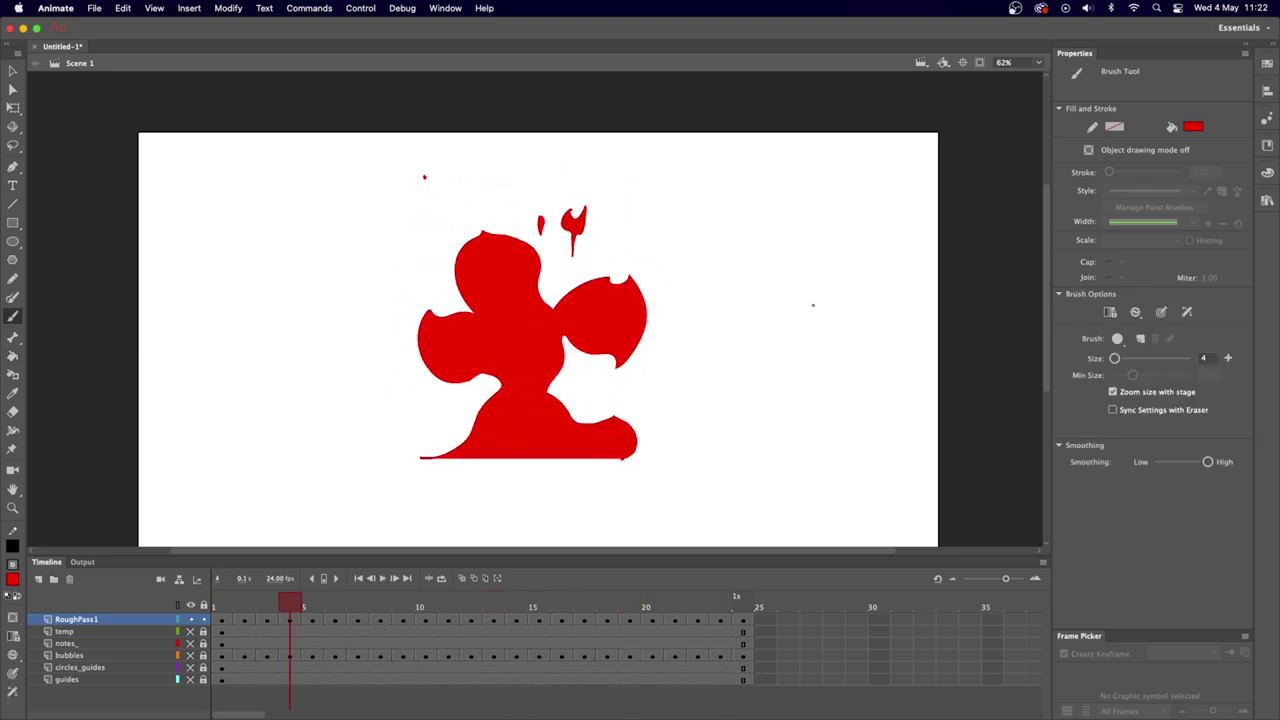
{"action": "mouse_move", "coordinate": [813, 296]}
{"action": "left_mouse_down"}
{"action": "mouse_move", "coordinate": [771, 371]}
{"action": "mouse_move", "coordinate": [784, 369]}
{"action": "mouse_move", "coordinate": [776, 401]}
{"action": "mouse_move", "coordinate": [798, 419]}
{"action": "mouse_move", "coordinate": [871, 412]}
{"action": "mouse_move", "coordinate": [878, 366]}
{"action": "mouse_move", "coordinate": [854, 357]}
{"action": "mouse_move", "coordinate": [877, 311]}
{"action": "mouse_move", "coordinate": [815, 298]}
{"action": "left_mouse_up"}
{"action": "key", "text": "k"}
{"action": "left_click", "coordinate": [823, 357]}
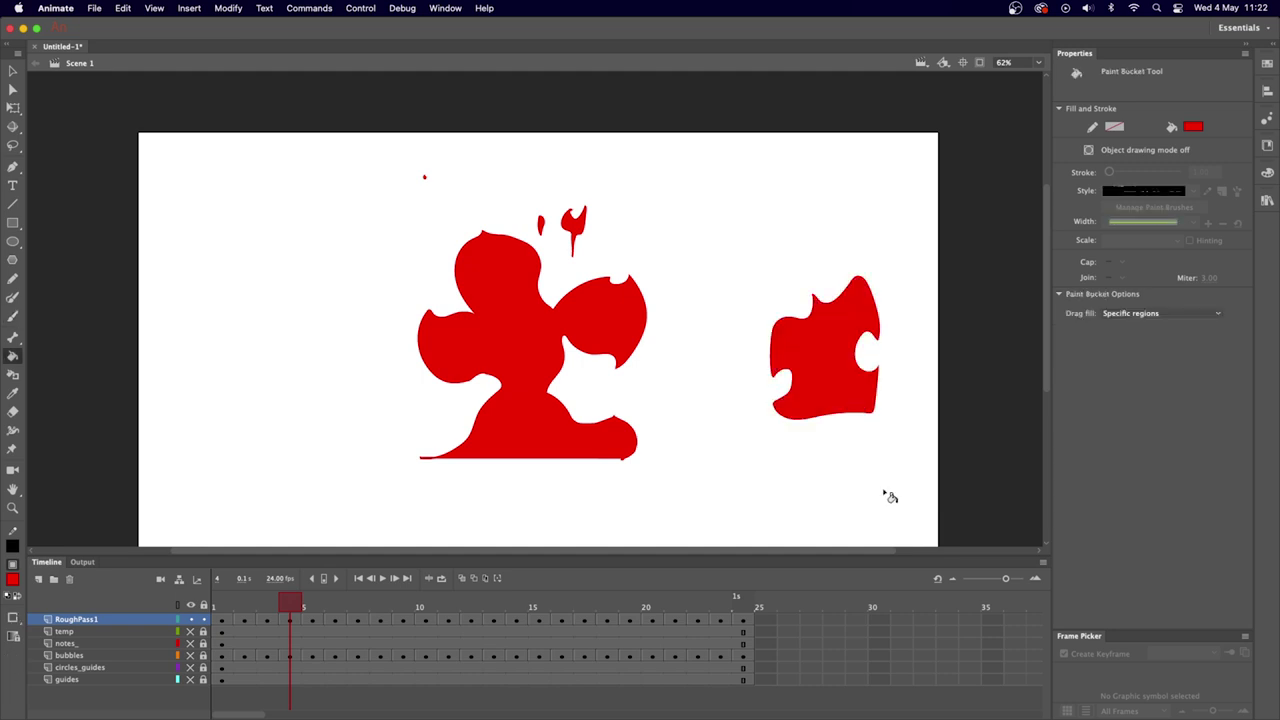
Set the fill colour to yellow, then outline and fill a jagged core inside the red test flame.
{"action": "left_click", "coordinate": [12, 579]}
{"action": "left_click", "coordinate": [78, 525]}
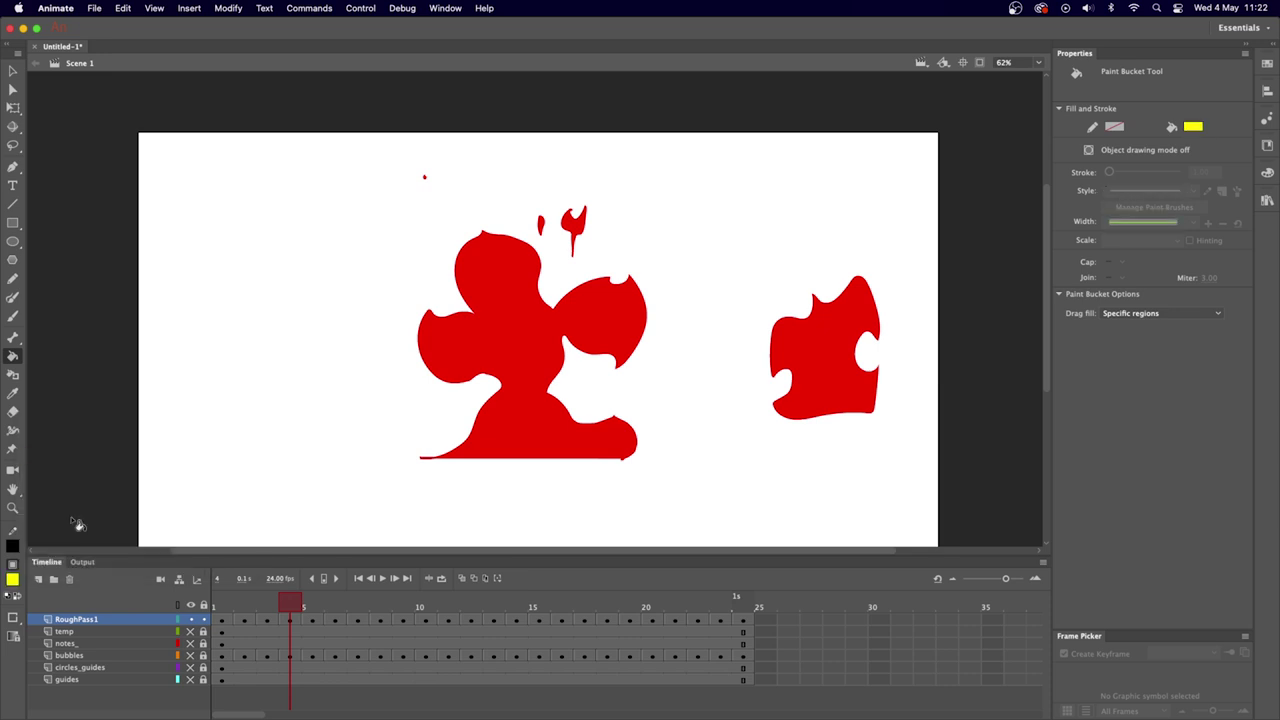
{"action": "key", "text": "b"}
{"action": "mouse_move", "coordinate": [808, 401]}
{"action": "left_mouse_down"}
{"action": "mouse_move", "coordinate": [806, 334]}
{"action": "mouse_move", "coordinate": [828, 314]}
{"action": "mouse_move", "coordinate": [851, 316]}
{"action": "mouse_move", "coordinate": [846, 394]}
{"action": "mouse_move", "coordinate": [810, 405]}
{"action": "left_mouse_up"}
{"action": "key", "text": "k"}
{"action": "left_click", "coordinate": [840, 395]}
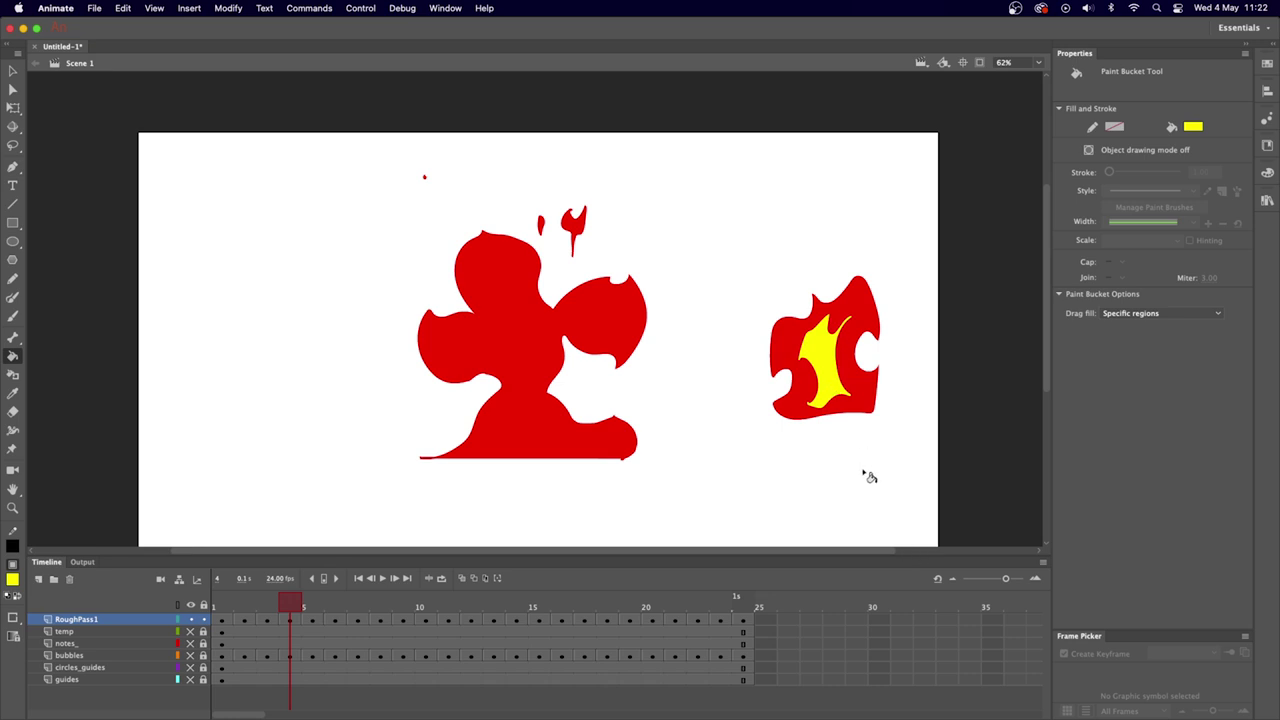
Select the test flame's yellow core, then undo the whole test drawing on frame 4.
{"action": "key", "text": "v"}
{"action": "left_click", "coordinate": [828, 366]}
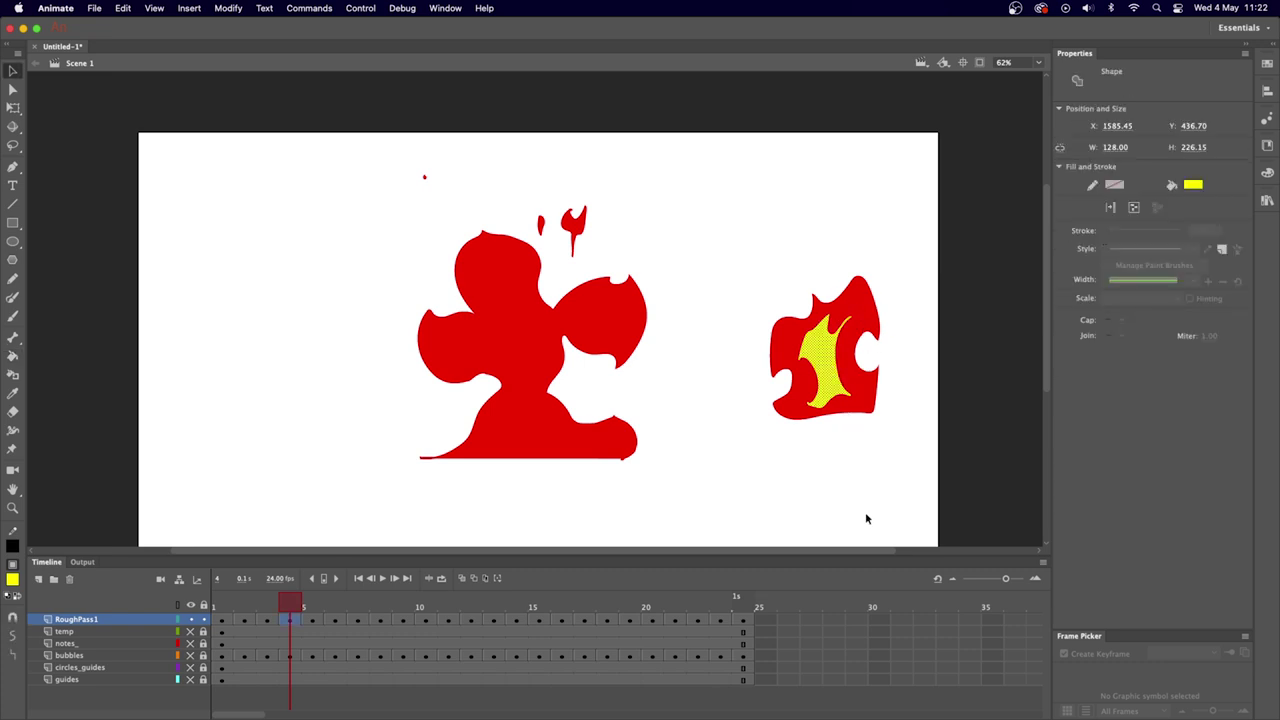
{"action": "key", "text": "super+z"}
{"action": "key", "text": "super+z"}
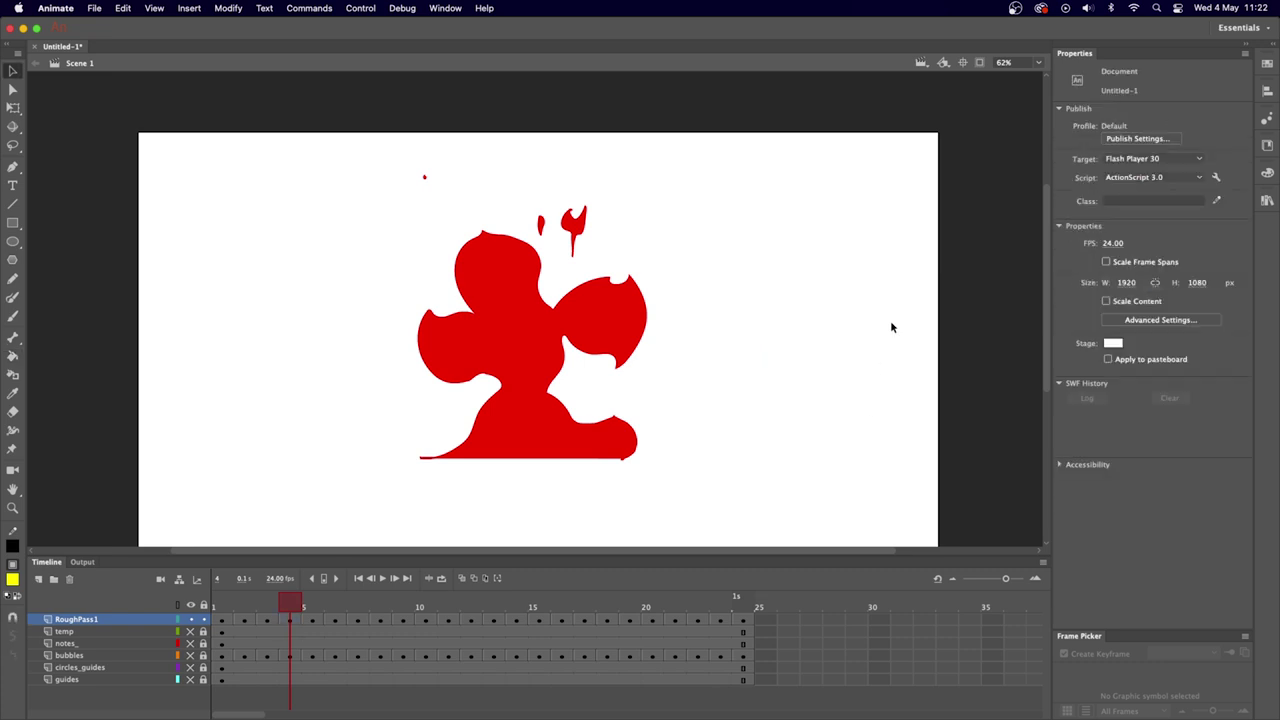
Return to frame 1 and rename the RoughPass1 layer as RoughPassRed.
{"action": "left_click", "coordinate": [222, 607]}
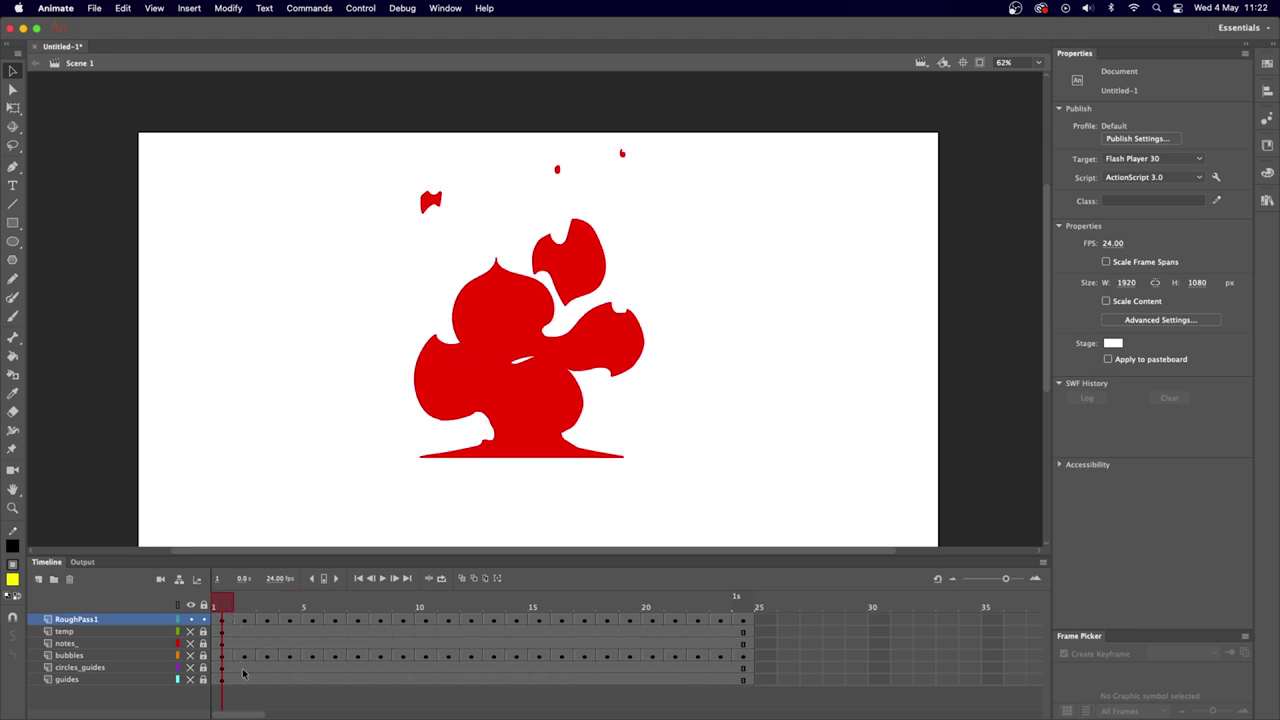
{"action": "double_click", "coordinate": [104, 619]}
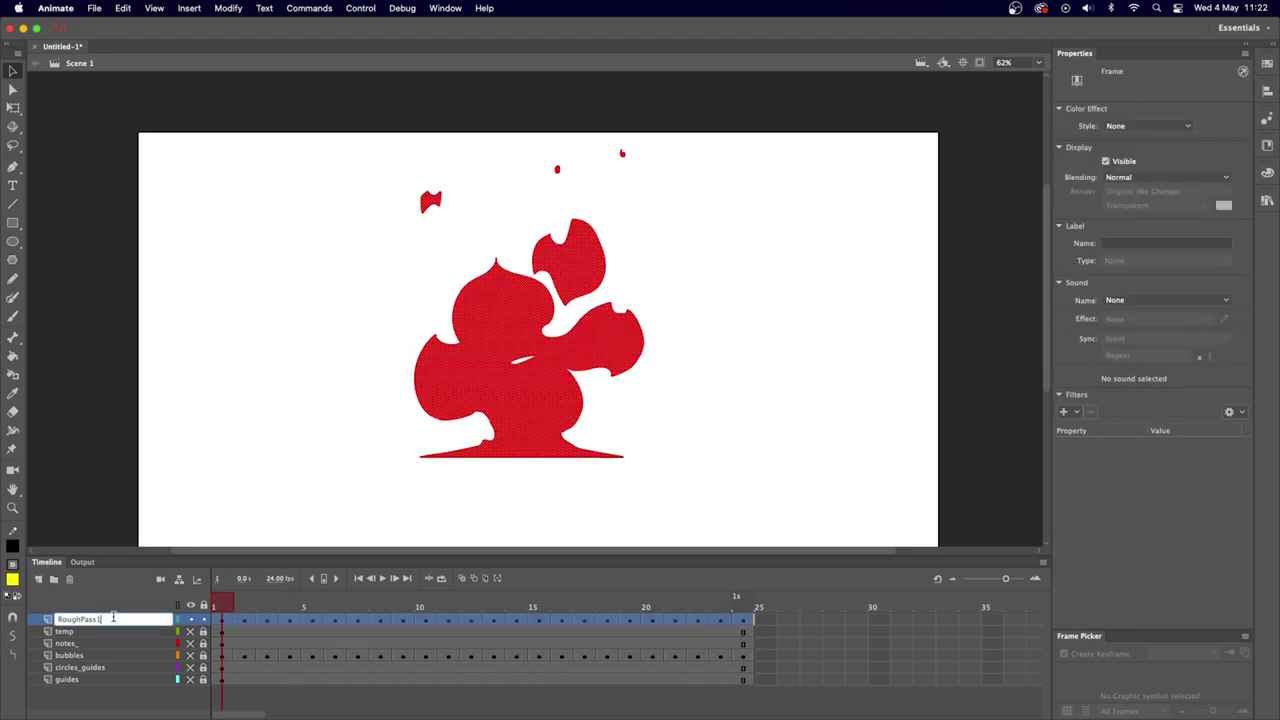
{"action": "type", "text": "d"}
{"action": "key", "text": "Return"}
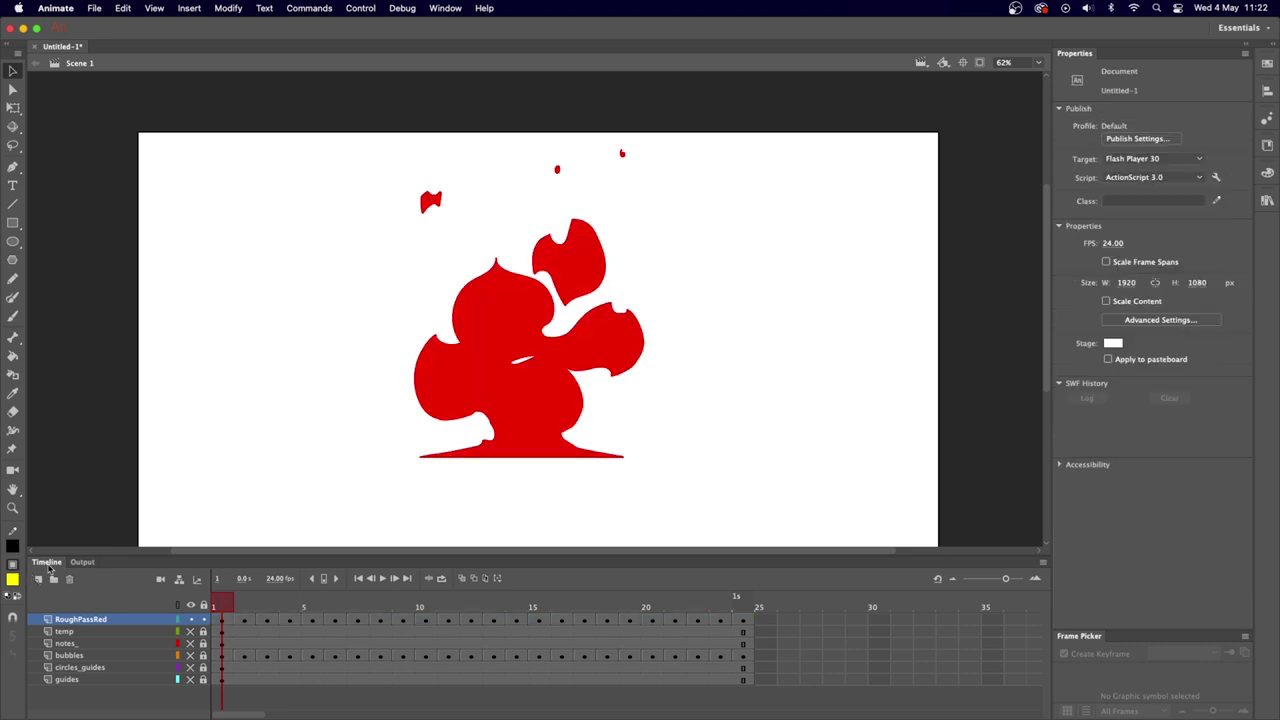
Add a new layer above RoughPassRed and name it RoughpassYellow.
{"action": "left_click", "coordinate": [39, 579]}
{"action": "double_click", "coordinate": [107, 619]}
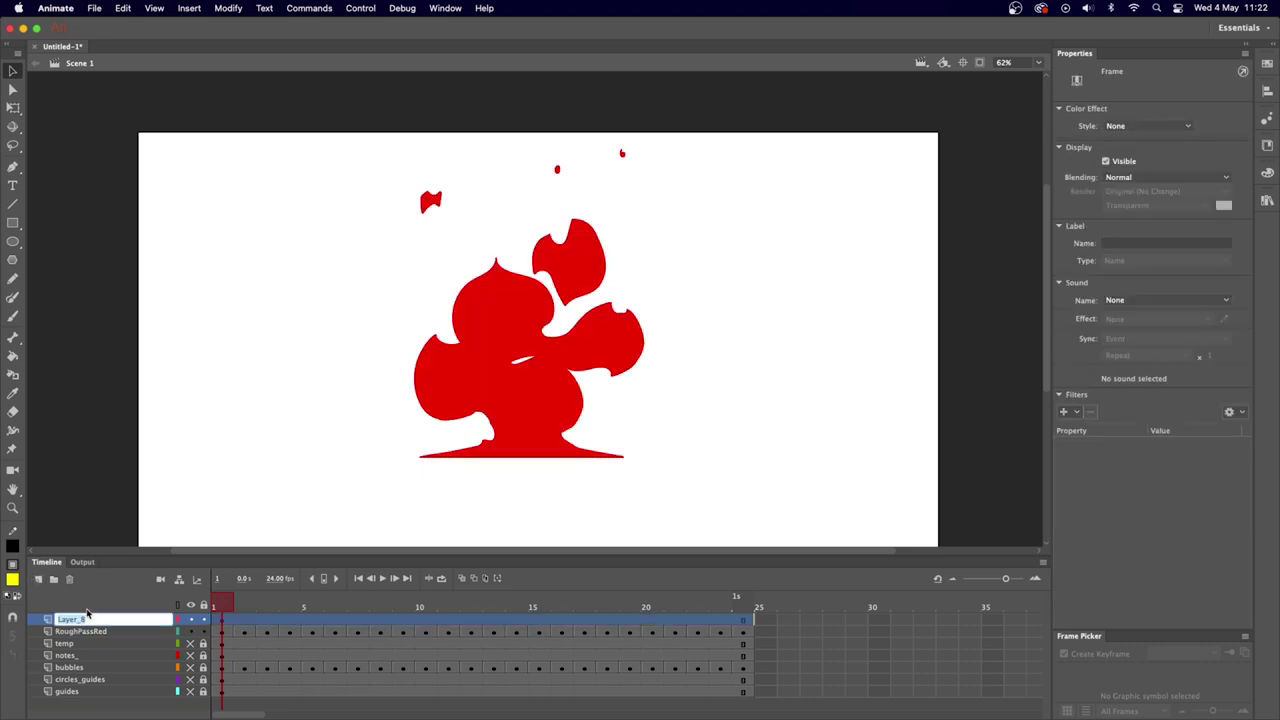
{"action": "type", "text": "RoughpassYellow"}
{"action": "key", "text": "Return"}
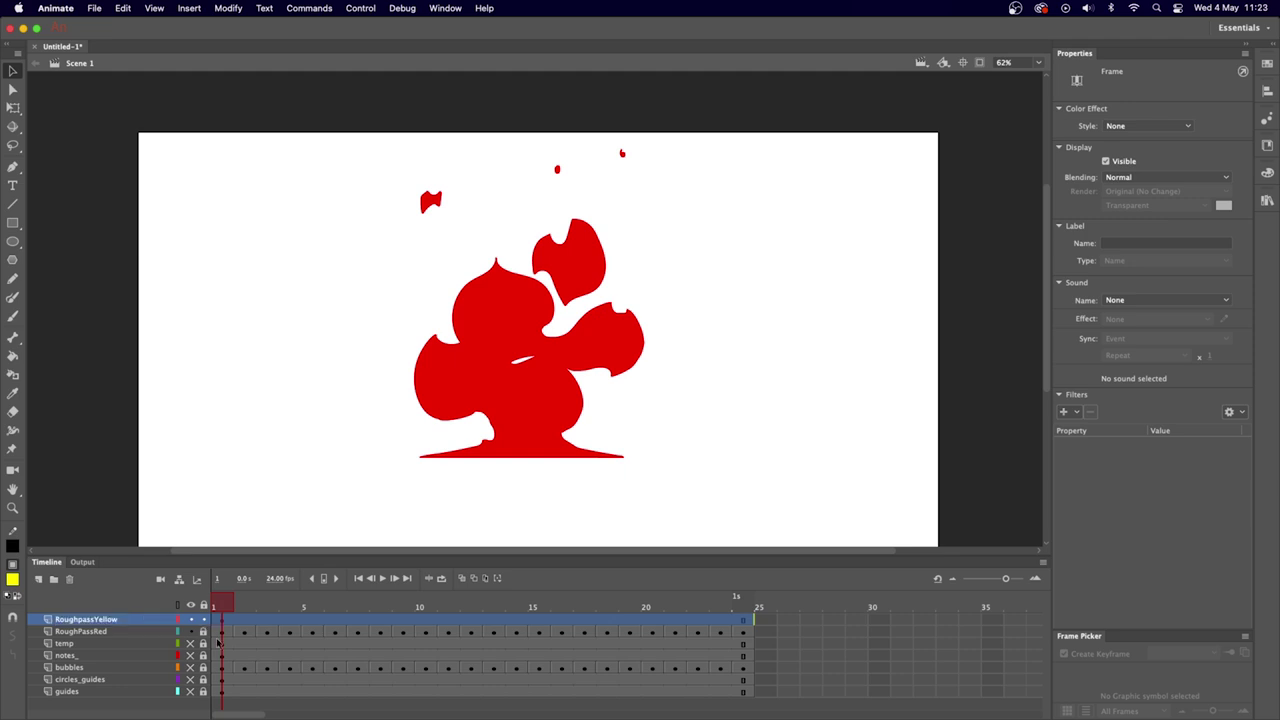
Brush a yellow inner-core outline inside the main flame on frame 1, following its lobes down to the base.
{"action": "key", "text": "b"}
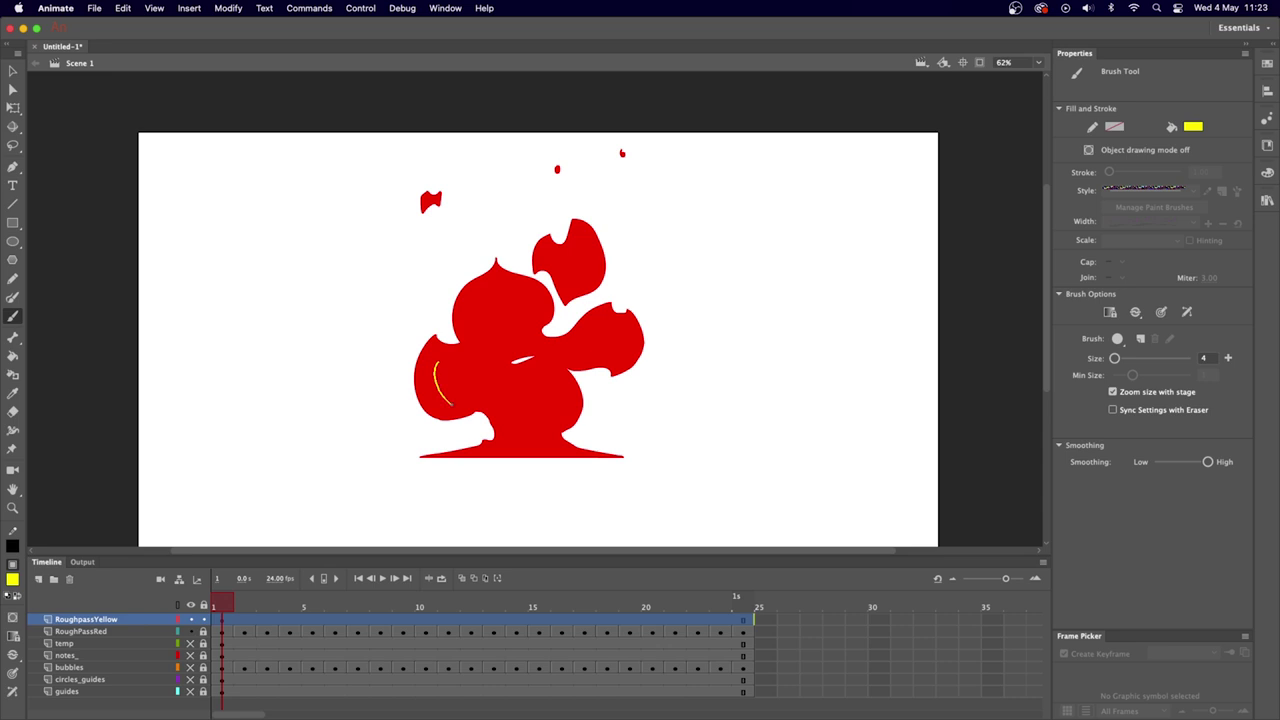
{"action": "left_click_drag", "start_coordinate": [463, 391], "coordinate": [505, 410]}
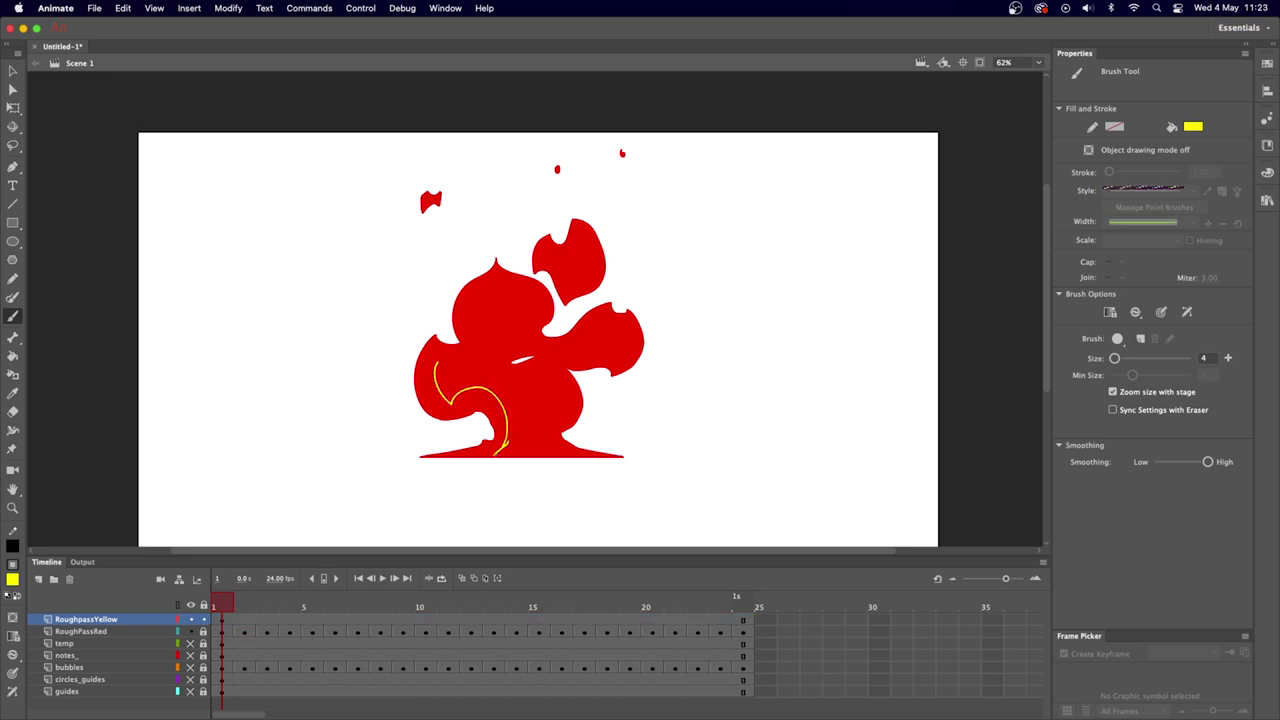
{"action": "left_click_drag", "start_coordinate": [500, 454], "coordinate": [552, 454]}
{"action": "mouse_move", "coordinate": [437, 364]}
{"action": "left_mouse_down"}
{"action": "mouse_move", "coordinate": [478, 343]}
{"action": "mouse_move", "coordinate": [478, 295]}
{"action": "mouse_move", "coordinate": [502, 303]}
{"action": "mouse_move", "coordinate": [525, 289]}
{"action": "mouse_move", "coordinate": [542, 311]}
{"action": "mouse_move", "coordinate": [527, 339]}
{"action": "mouse_move", "coordinate": [555, 347]}
{"action": "mouse_move", "coordinate": [627, 291]}
{"action": "mouse_move", "coordinate": [595, 320]}
{"action": "mouse_move", "coordinate": [627, 334]}
{"action": "mouse_move", "coordinate": [623, 371]}
{"action": "mouse_move", "coordinate": [609, 349]}
{"action": "mouse_move", "coordinate": [565, 345]}
{"action": "mouse_move", "coordinate": [537, 391]}
{"action": "mouse_move", "coordinate": [555, 394]}
{"action": "mouse_move", "coordinate": [541, 440]}
{"action": "left_mouse_up"}
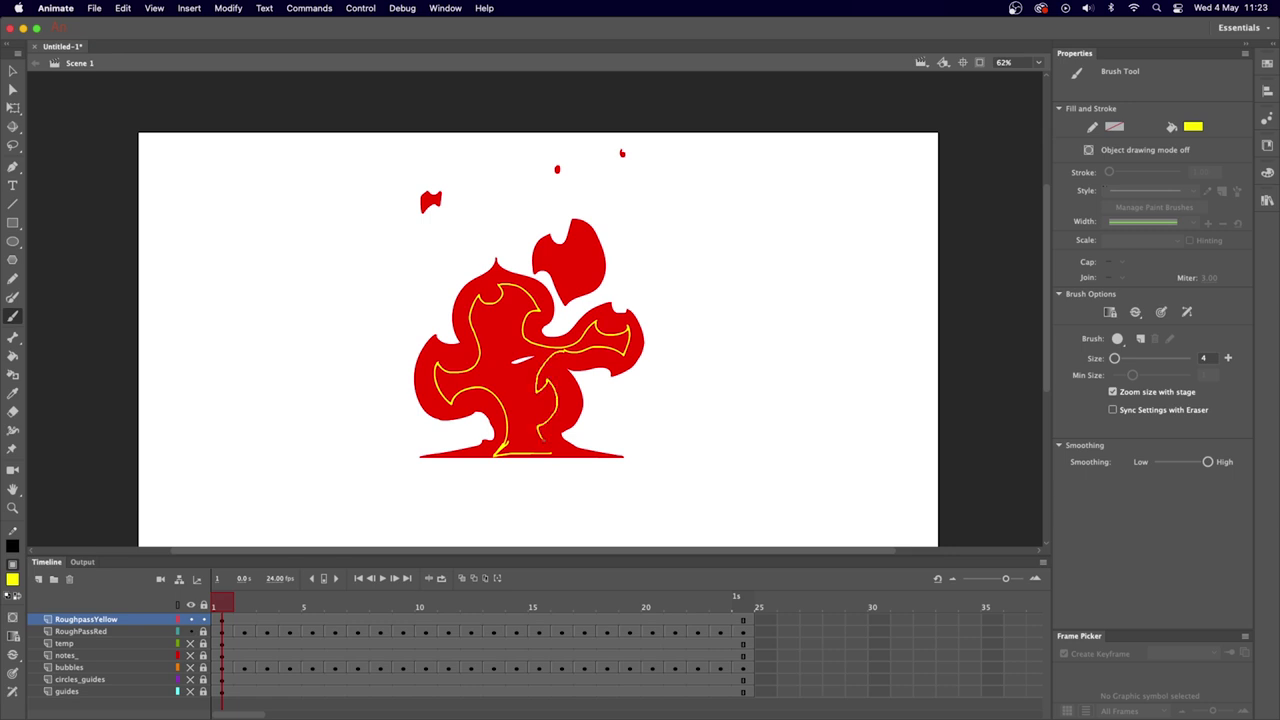
{"action": "key", "text": "k"}
{"action": "left_click", "coordinate": [545, 440]}
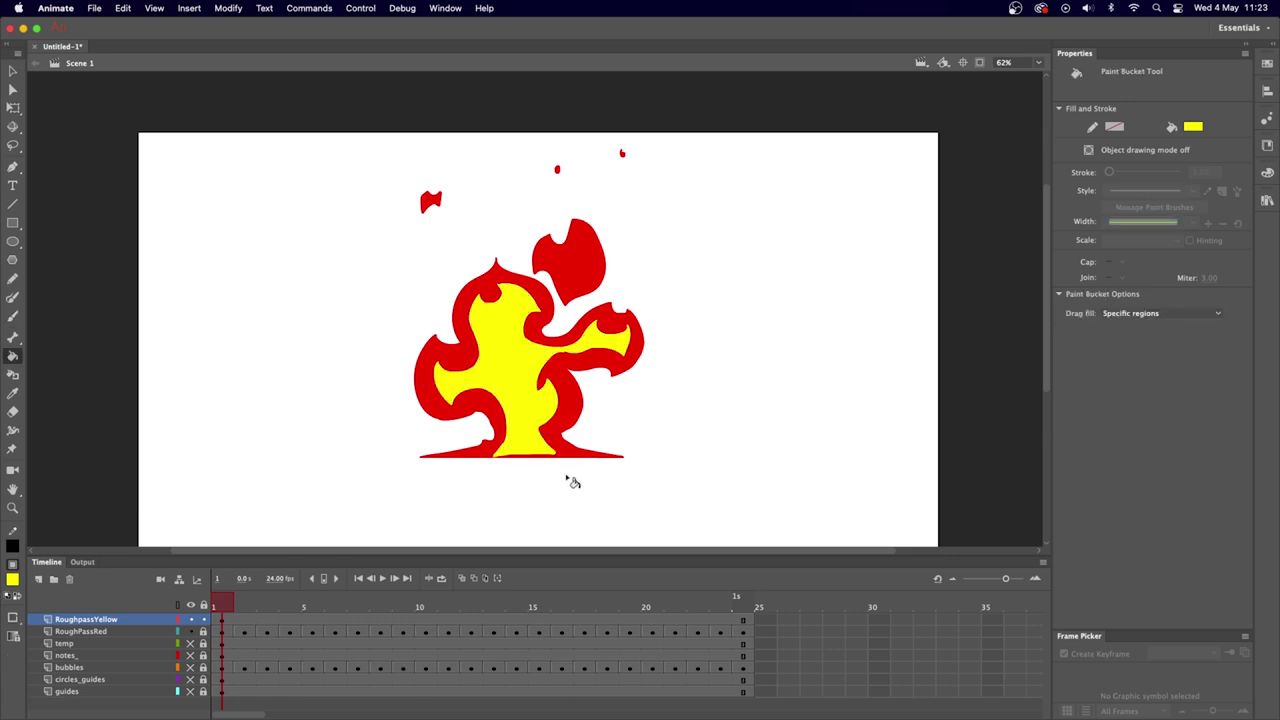
{"action": "key", "text": "super+z"}
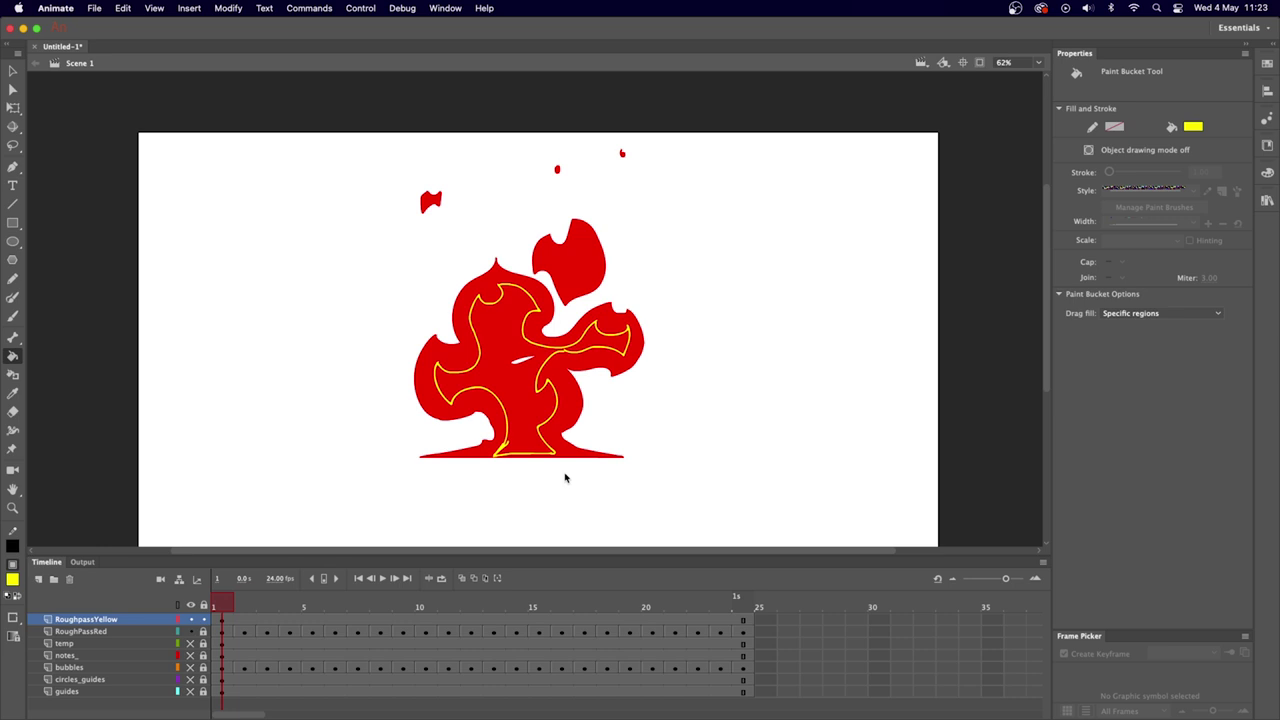
Draw a yellow loop around the small hole in the main flame and reinforce the core's base line.
{"action": "key", "text": "b"}
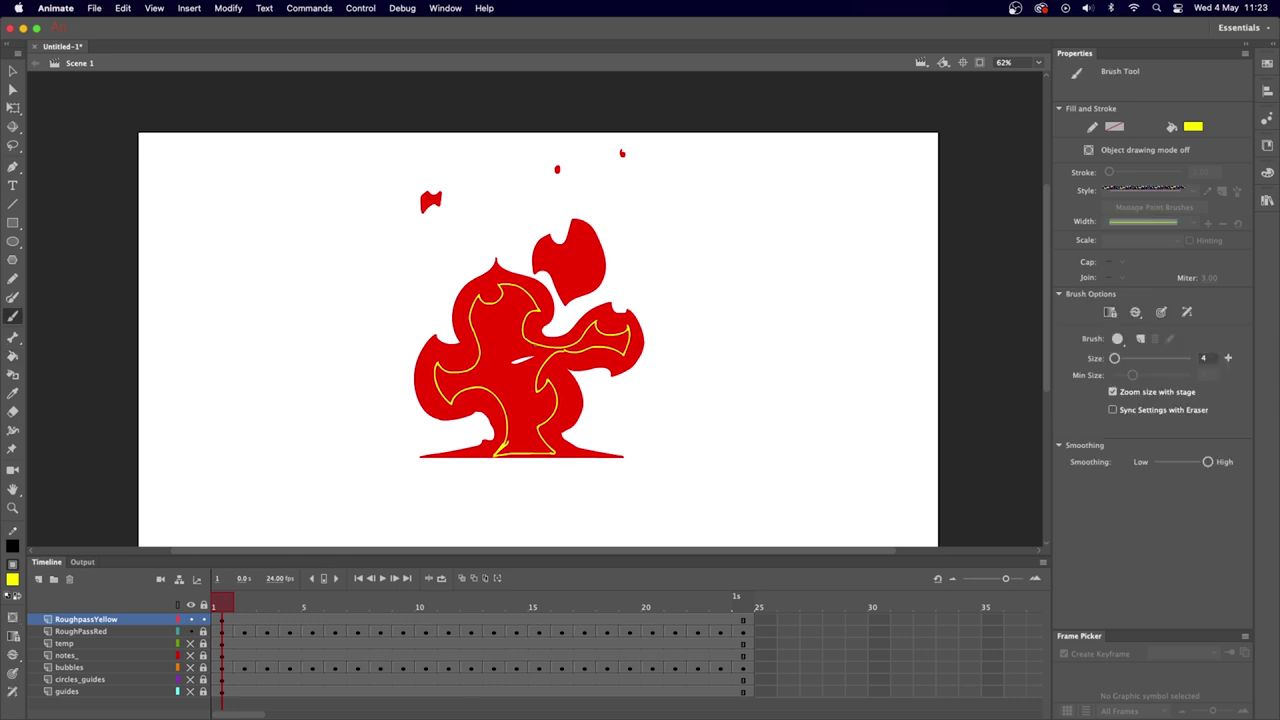
{"action": "mouse_move", "coordinate": [528, 345]}
{"action": "left_mouse_down"}
{"action": "mouse_move", "coordinate": [503, 380]}
{"action": "mouse_move", "coordinate": [540, 380]}
{"action": "left_mouse_up"}
{"action": "left_click_drag", "start_coordinate": [504, 456], "coordinate": [554, 456]}
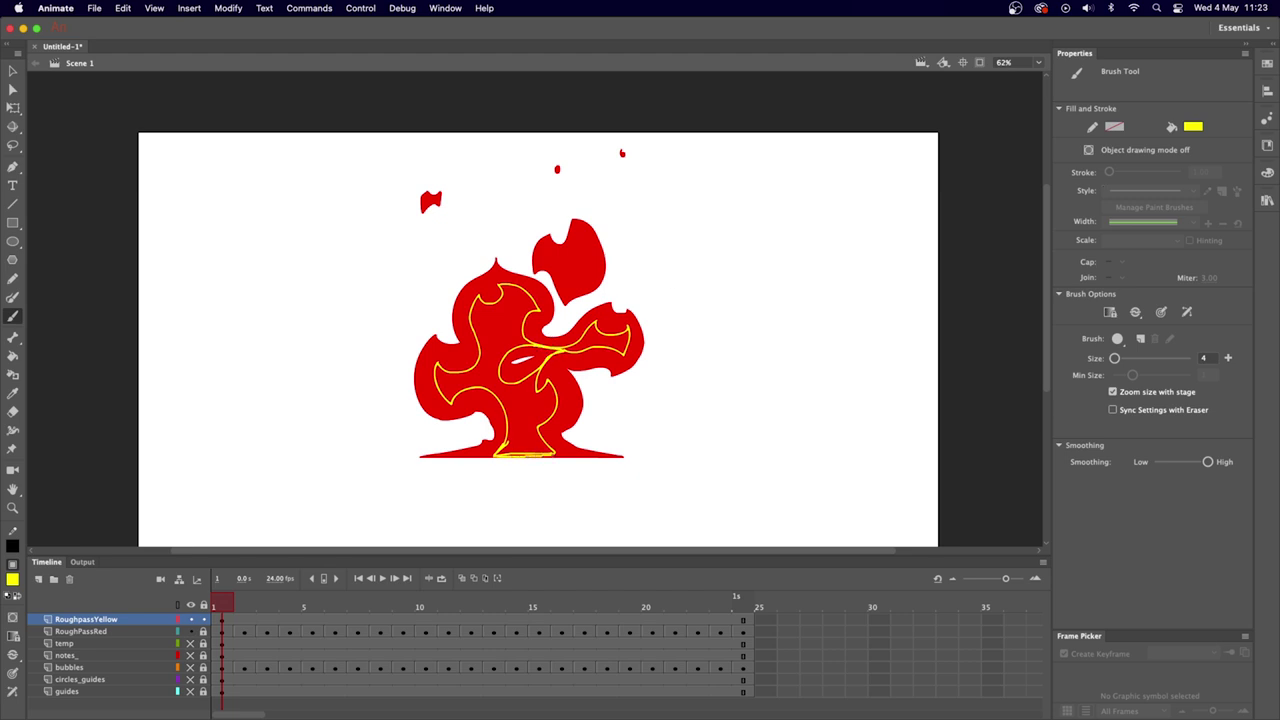
Fill the main flame's inner core on frame 1 with yellow, leaving the loop around the hole red.
{"action": "key", "text": "k"}
{"action": "left_click", "coordinate": [19, 620]}
{"action": "left_click", "coordinate": [80, 631]}
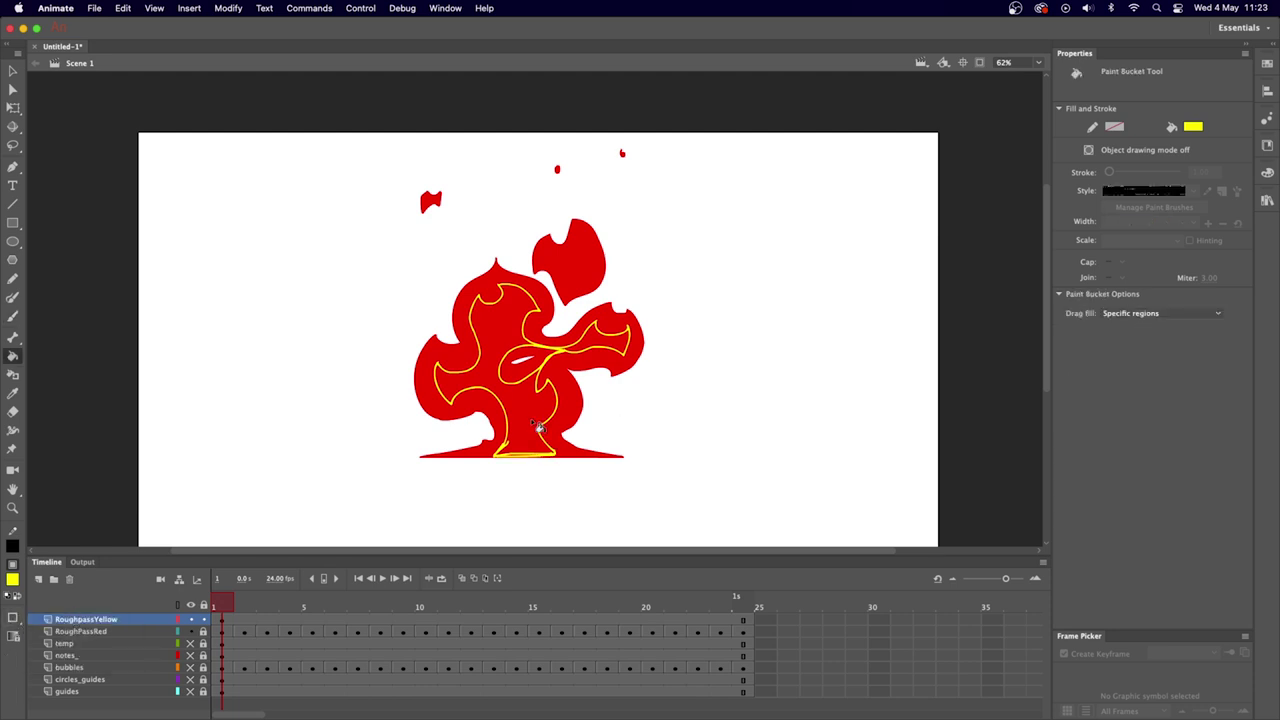
{"action": "left_click", "coordinate": [527, 456]}
{"action": "left_click", "coordinate": [602, 339]}
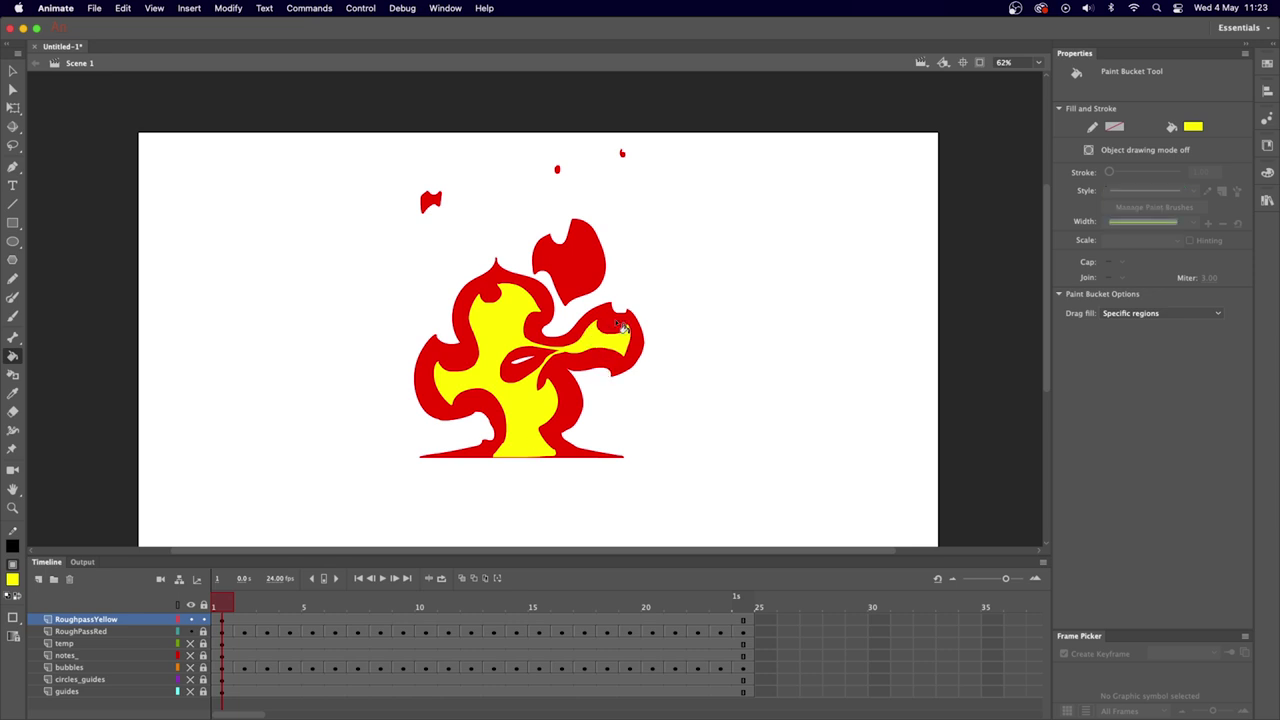
Outline a small jagged core inside the large breakaway flame on frame 1 and fill it with yellow.
{"action": "key", "text": "b"}
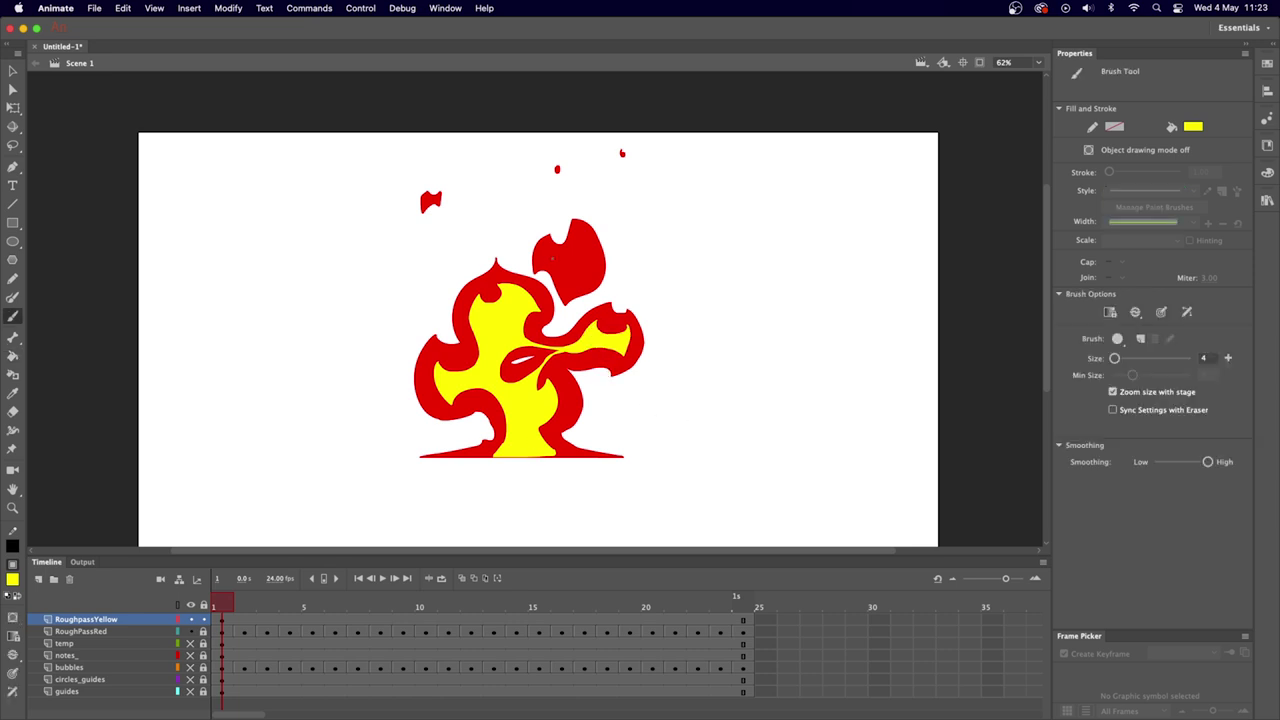
{"action": "mouse_move", "coordinate": [551, 260]}
{"action": "left_mouse_down"}
{"action": "mouse_move", "coordinate": [575, 240]}
{"action": "mouse_move", "coordinate": [585, 270]}
{"action": "mouse_move", "coordinate": [551, 257]}
{"action": "left_mouse_up"}
{"action": "key", "text": "k"}
{"action": "left_click", "coordinate": [572, 264]}
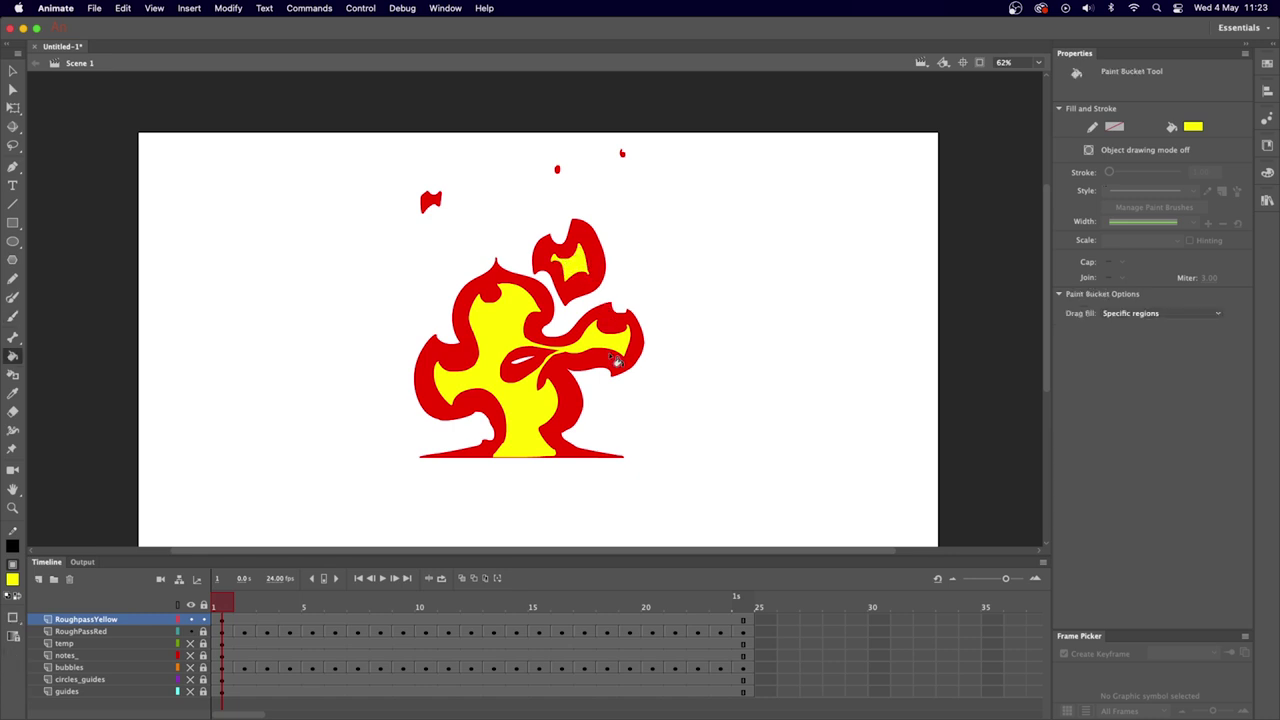
Add a blank keyframe at frame 2 of the RoughpassYellow layer and turn on onion skinning.
{"action": "key", "text": "b"}
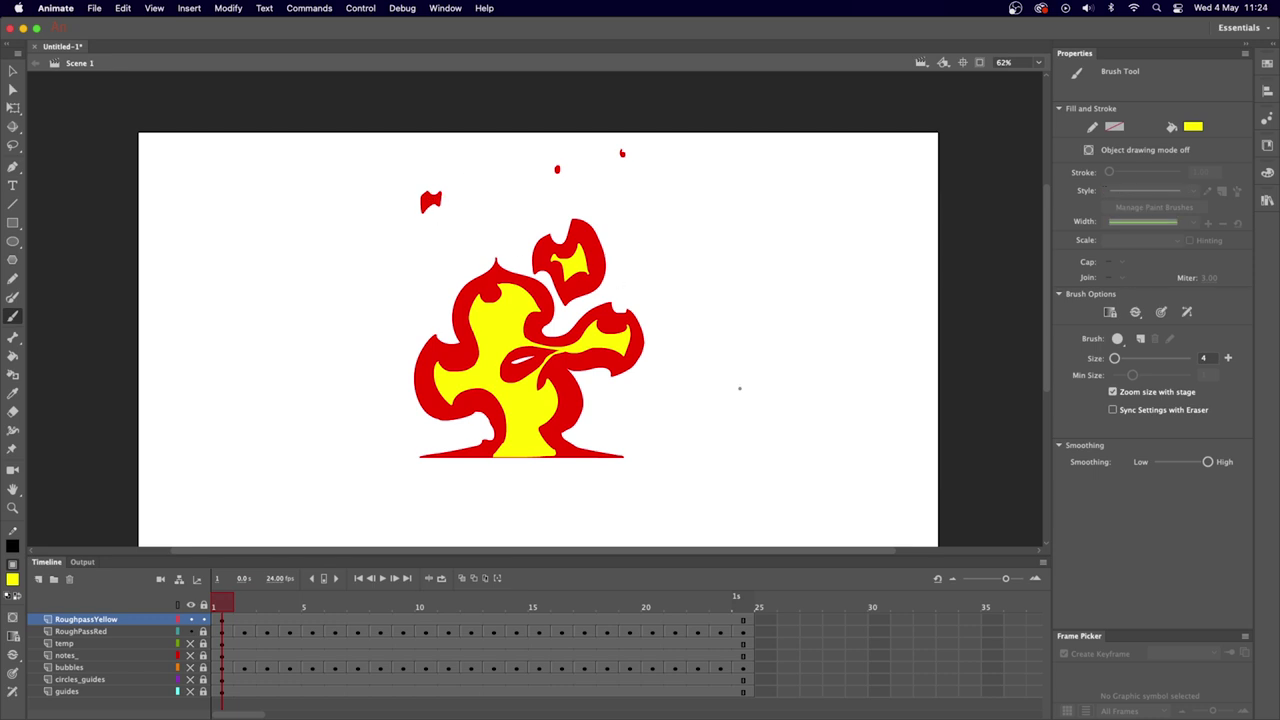
{"action": "key", "text": "."}
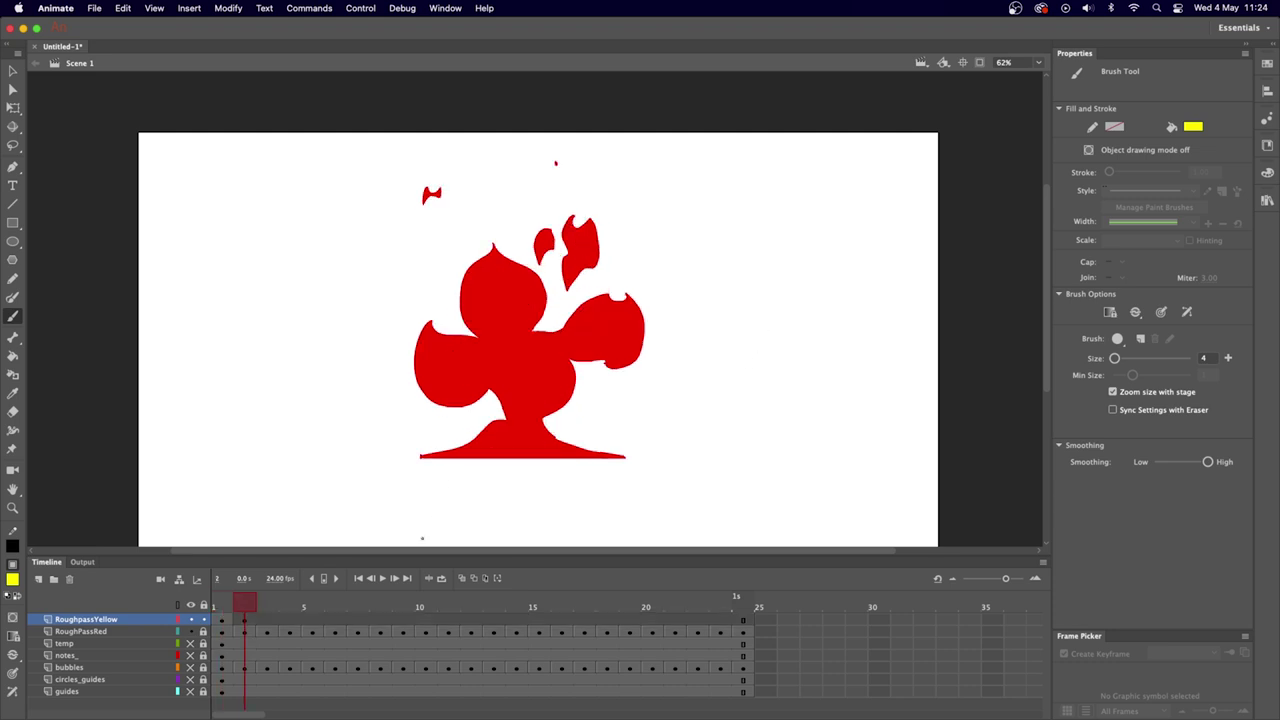
{"action": "left_click", "coordinate": [477, 577]}
Brush separate yellow core outlines inside the two side lobes, the upper lobe and the central stem on frame 2.
{"action": "mouse_move", "coordinate": [432, 348]}
{"action": "left_mouse_down"}
{"action": "mouse_move", "coordinate": [447, 397]}
{"action": "mouse_move", "coordinate": [483, 360]}
{"action": "mouse_move", "coordinate": [456, 368]}
{"action": "mouse_move", "coordinate": [433, 346]}
{"action": "left_mouse_up"}
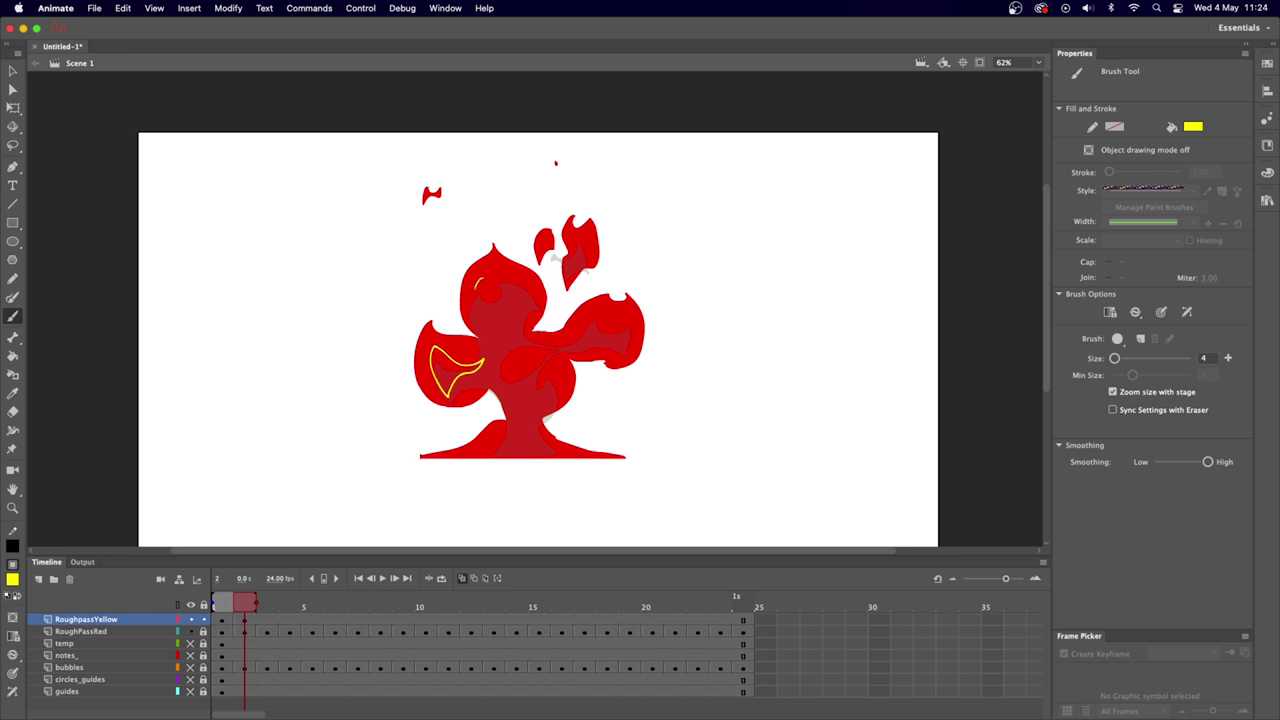
{"action": "mouse_move", "coordinate": [476, 300]}
{"action": "left_mouse_down"}
{"action": "mouse_move", "coordinate": [486, 334]}
{"action": "mouse_move", "coordinate": [511, 322]}
{"action": "mouse_move", "coordinate": [518, 276]}
{"action": "mouse_move", "coordinate": [484, 284]}
{"action": "left_mouse_up"}
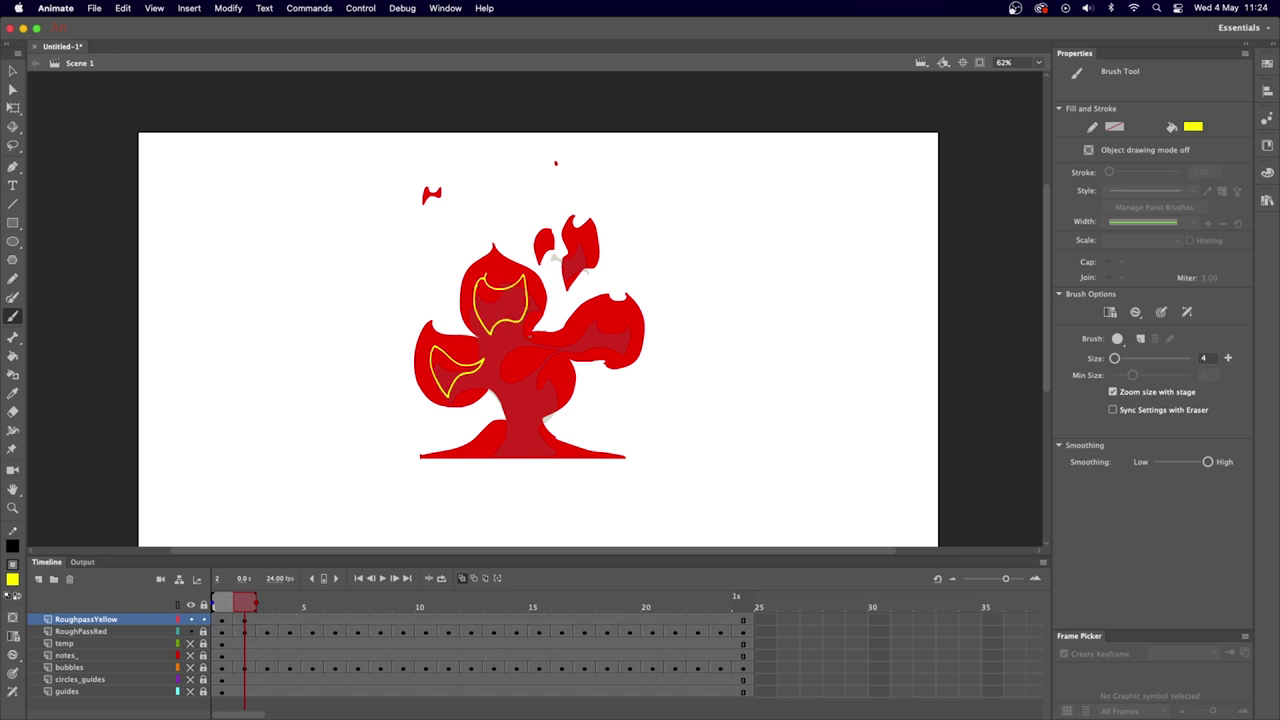
{"action": "key", "text": "comma"}
{"action": "key", "text": "period"}
{"action": "mouse_move", "coordinate": [500, 358]}
{"action": "left_mouse_down"}
{"action": "mouse_move", "coordinate": [533, 345]}
{"action": "mouse_move", "coordinate": [534, 368]}
{"action": "mouse_move", "coordinate": [499, 383]}
{"action": "mouse_move", "coordinate": [507, 450]}
{"action": "mouse_move", "coordinate": [543, 445]}
{"action": "mouse_move", "coordinate": [530, 348]}
{"action": "mouse_move", "coordinate": [535, 367]}
{"action": "mouse_move", "coordinate": [605, 320]}
{"action": "mouse_move", "coordinate": [630, 327]}
{"action": "mouse_move", "coordinate": [570, 344]}
{"action": "left_mouse_up"}
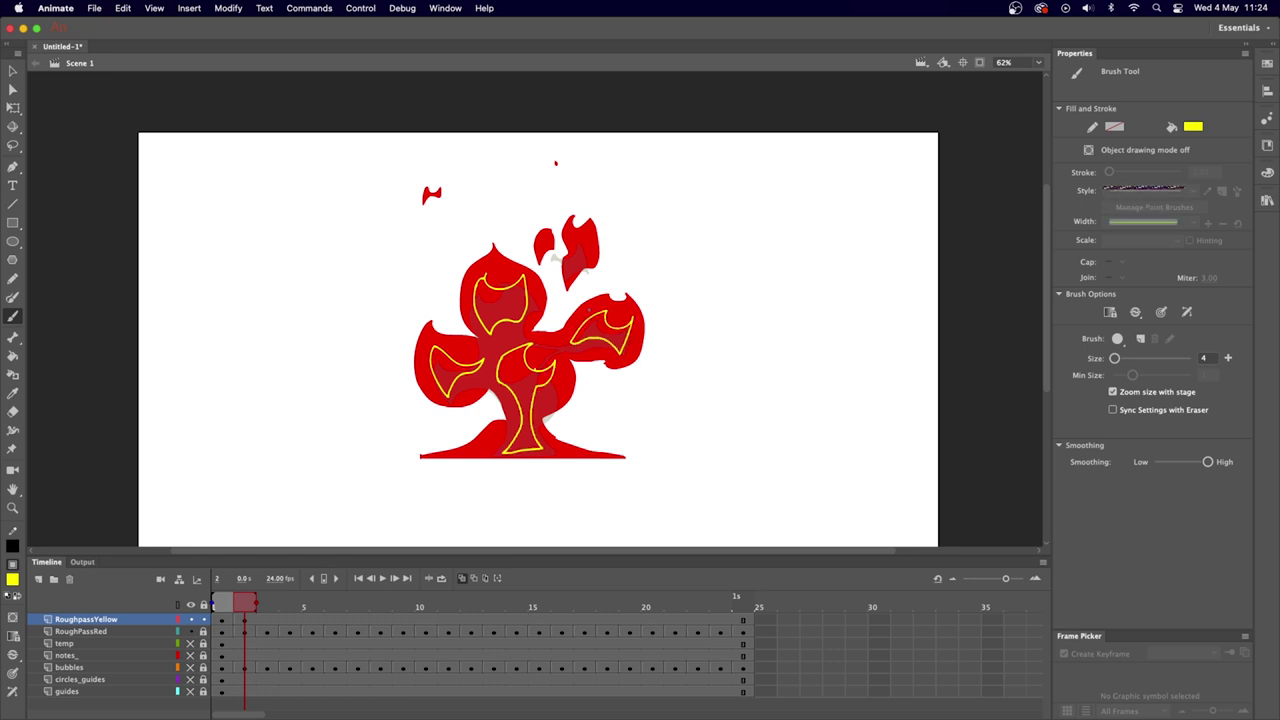
Fill the four core outlines in the main flame on frame 2 with yellow.
{"action": "key", "text": "k"}
{"action": "left_click", "coordinate": [602, 337]}
{"action": "left_click", "coordinate": [496, 312]}
{"action": "left_click", "coordinate": [470, 378]}
{"action": "left_click", "coordinate": [528, 380]}
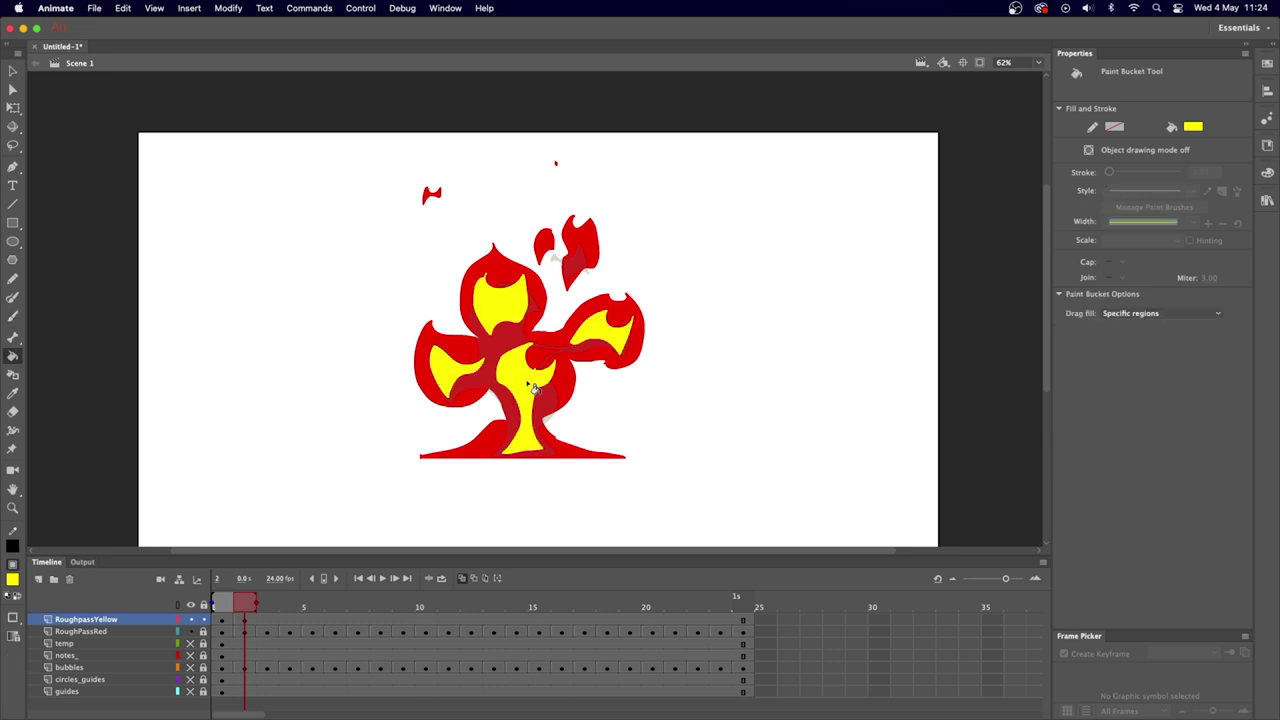
Paint a narrow yellow core in the larger breakaway flame on frame 2 and compare frames 1 and 2.
{"action": "key", "text": "b"}
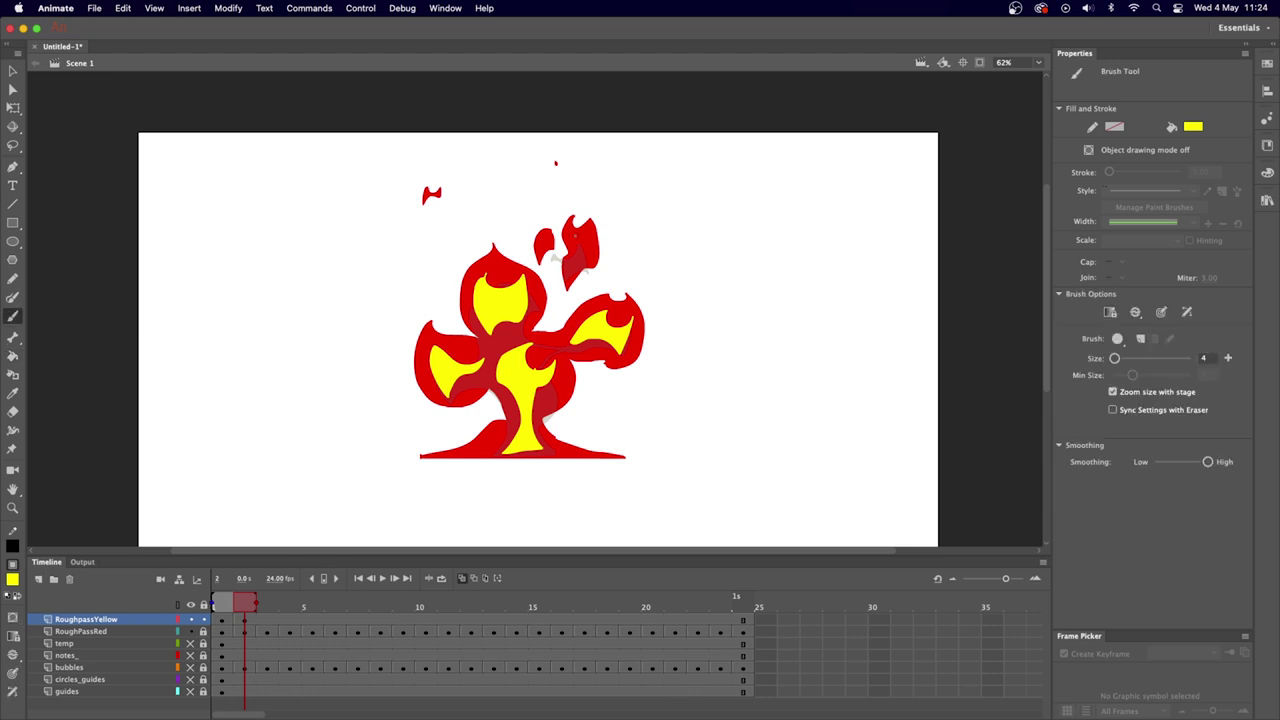
{"action": "left_click_drag", "start_coordinate": [575, 236], "coordinate": [598, 260]}
{"action": "key", "text": "comma"}
{"action": "key", "text": "period"}
{"action": "key", "text": "comma"}
{"action": "key", "text": "period"}
{"action": "key", "text": "comma"}
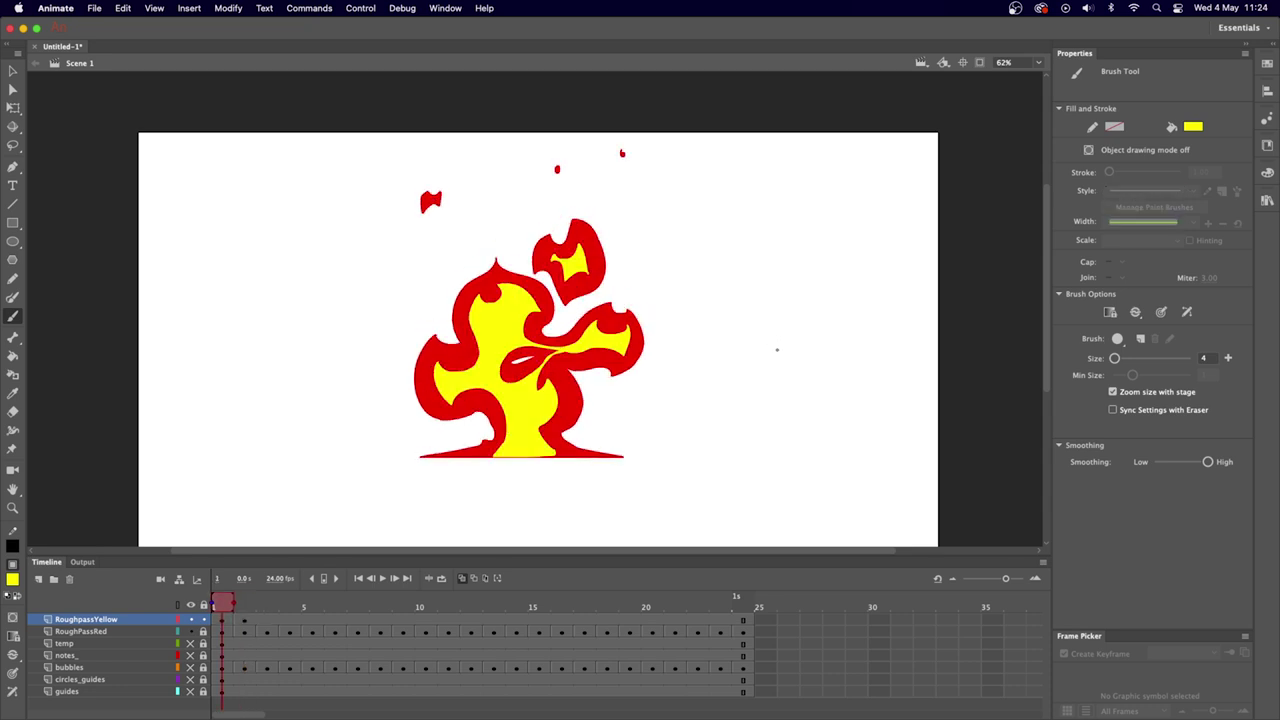
{"action": "key", "text": "period"}
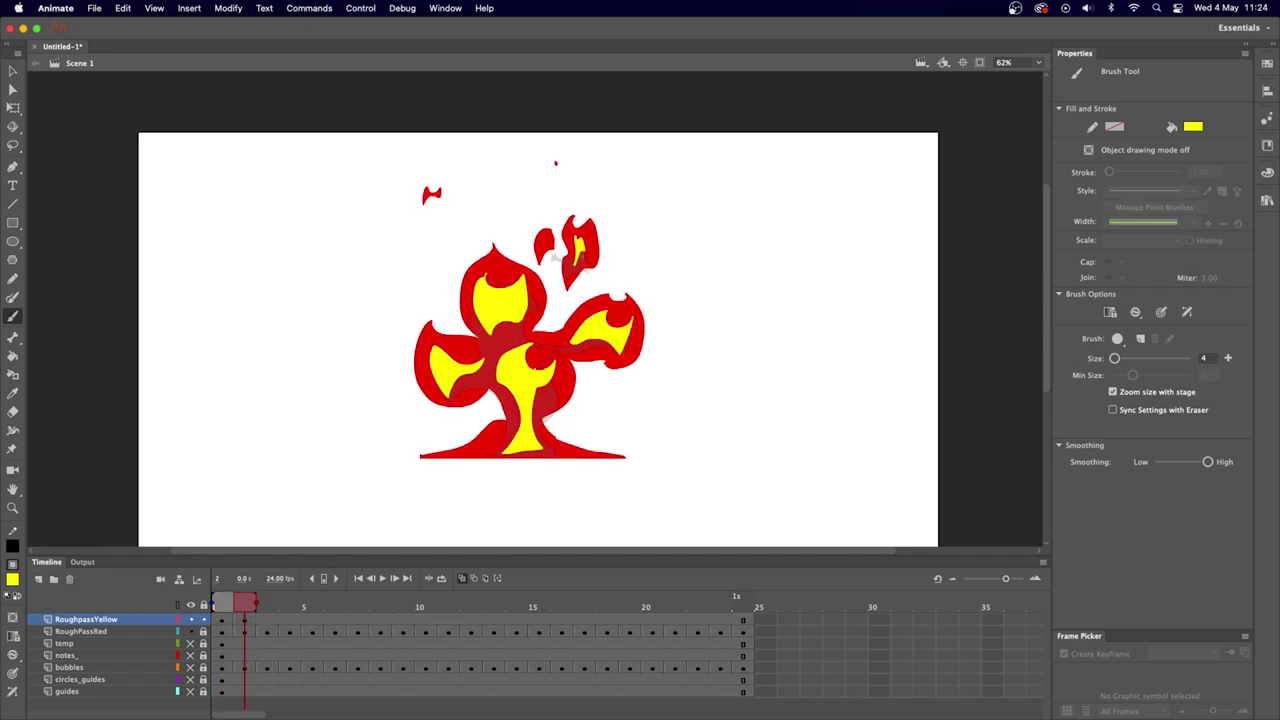
Start a blank keyframe at frame 3 of RoughpassYellow and brush core outlines through the lobes, central stem and base.
{"action": "key", "text": "comma"}
{"action": "key", "text": "period"}
{"action": "key", "text": "period"}
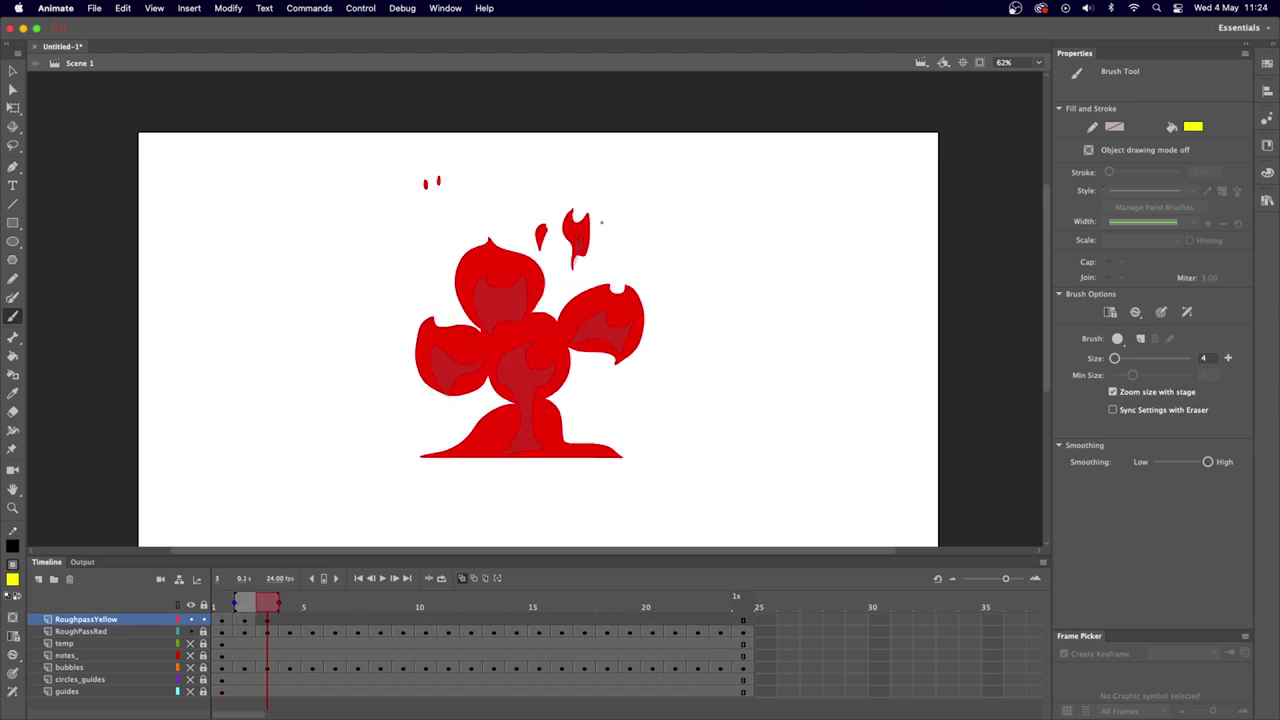
{"action": "mouse_move", "coordinate": [482, 264]}
{"action": "left_mouse_down"}
{"action": "mouse_move", "coordinate": [476, 305]}
{"action": "mouse_move", "coordinate": [500, 333]}
{"action": "mouse_move", "coordinate": [437, 341]}
{"action": "mouse_move", "coordinate": [449, 383]}
{"action": "mouse_move", "coordinate": [512, 377]}
{"action": "left_mouse_up"}
{"action": "mouse_move", "coordinate": [486, 287]}
{"action": "left_mouse_down"}
{"action": "mouse_move", "coordinate": [526, 296]}
{"action": "mouse_move", "coordinate": [516, 324]}
{"action": "mouse_move", "coordinate": [546, 324]}
{"action": "mouse_move", "coordinate": [564, 342]}
{"action": "mouse_move", "coordinate": [608, 286]}
{"action": "mouse_move", "coordinate": [626, 309]}
{"action": "mouse_move", "coordinate": [551, 349]}
{"action": "mouse_move", "coordinate": [526, 456]}
{"action": "mouse_move", "coordinate": [492, 455]}
{"action": "mouse_move", "coordinate": [526, 407]}
{"action": "mouse_move", "coordinate": [520, 370]}
{"action": "left_mouse_up"}
Fill the core outlines on frame 3 with yellow and erase the yellow overlapping the flame's base line.
{"action": "key", "text": "k"}
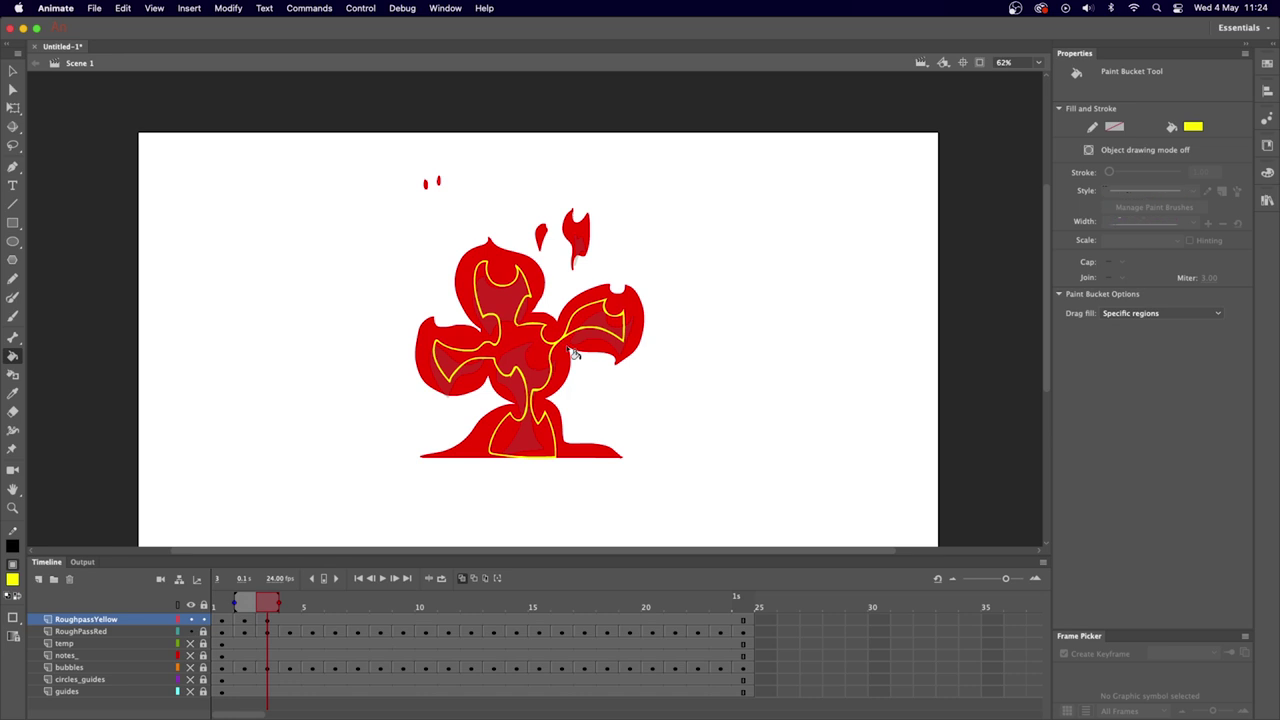
{"action": "left_click", "coordinate": [588, 333]}
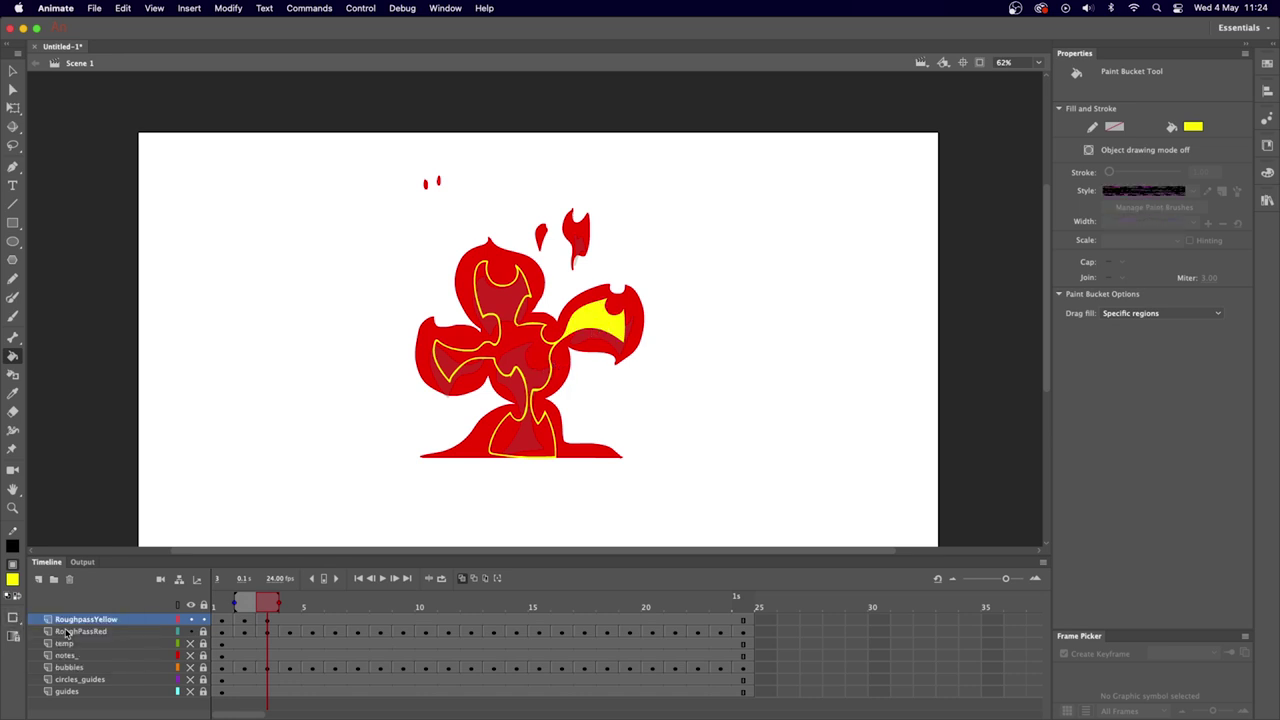
{"action": "left_click", "coordinate": [538, 330]}
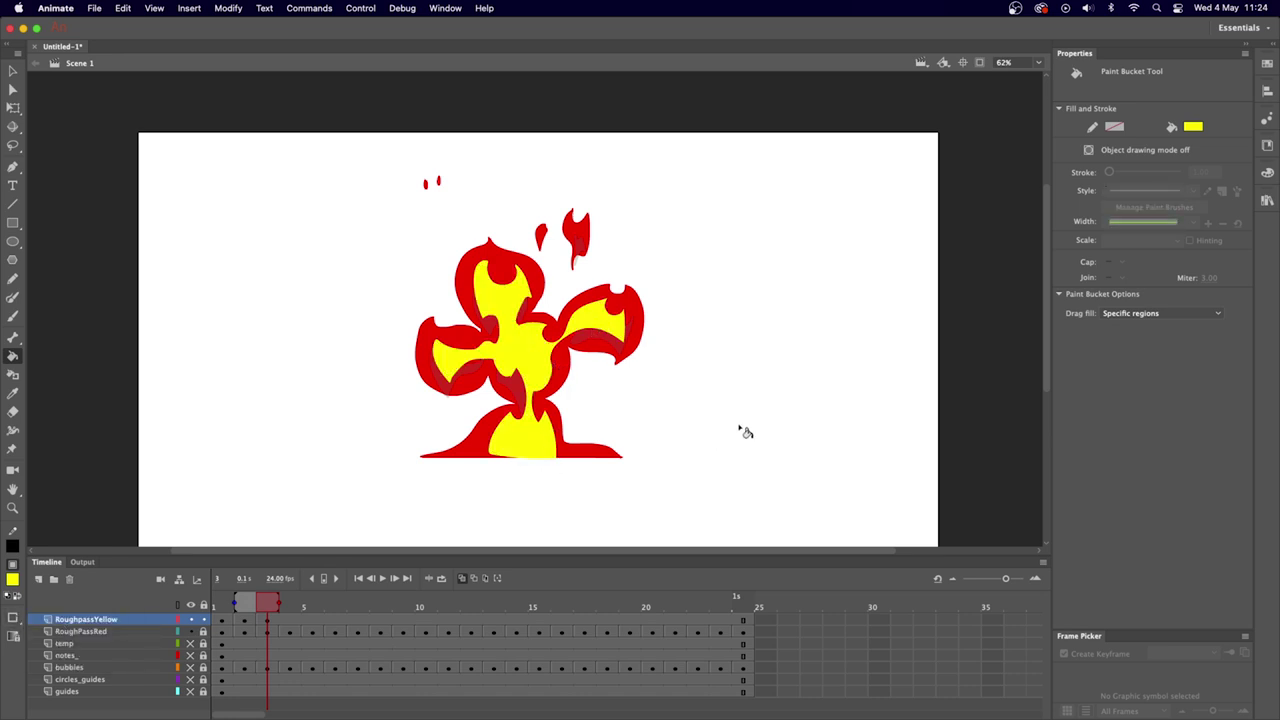
{"action": "key", "text": "e"}
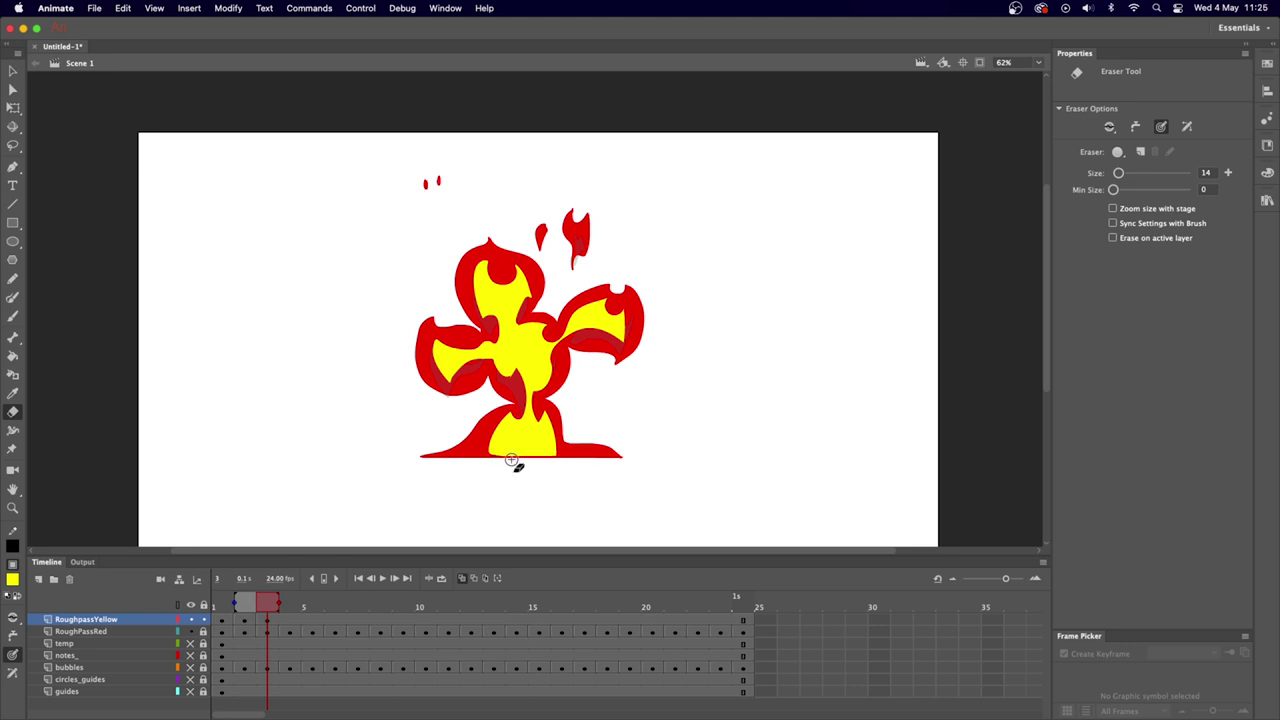
{"action": "left_click_drag", "start_coordinate": [476, 457], "coordinate": [584, 456]}
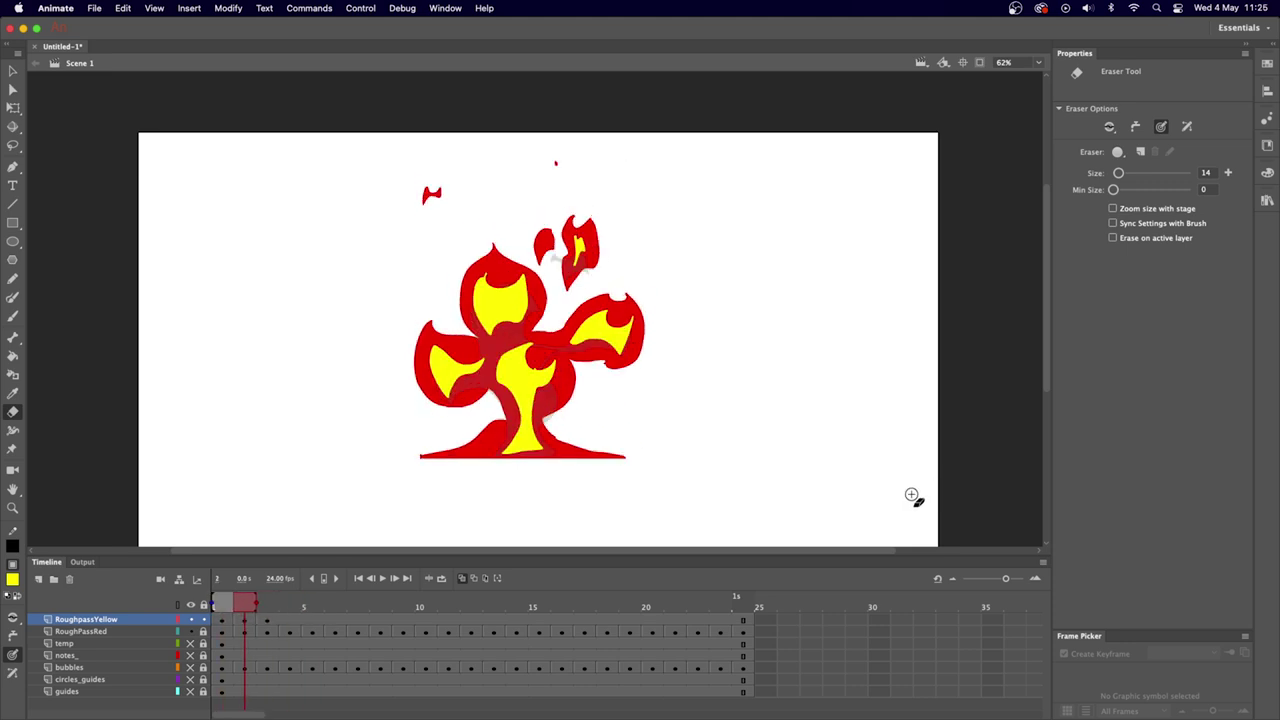
On a blank frame 4, brush separate yellow core outlines in the three lobes, the centre, the base and the small base lobe.
{"action": "key", "text": "period"}
{"action": "key", "text": "b"}
{"action": "mouse_move", "coordinate": [436, 328]}
{"action": "left_mouse_down"}
{"action": "mouse_move", "coordinate": [502, 336]}
{"action": "mouse_move", "coordinate": [628, 298]}
{"action": "mouse_move", "coordinate": [562, 322]}
{"action": "mouse_move", "coordinate": [548, 372]}
{"action": "mouse_move", "coordinate": [516, 338]}
{"action": "mouse_move", "coordinate": [584, 320]}
{"action": "left_mouse_up"}
{"action": "mouse_move", "coordinate": [527, 398]}
{"action": "left_mouse_down"}
{"action": "mouse_move", "coordinate": [492, 440]}
{"action": "mouse_move", "coordinate": [534, 448]}
{"action": "mouse_move", "coordinate": [552, 396]}
{"action": "mouse_move", "coordinate": [520, 392]}
{"action": "left_mouse_up"}
{"action": "left_click_drag", "start_coordinate": [608, 430], "coordinate": [586, 452]}
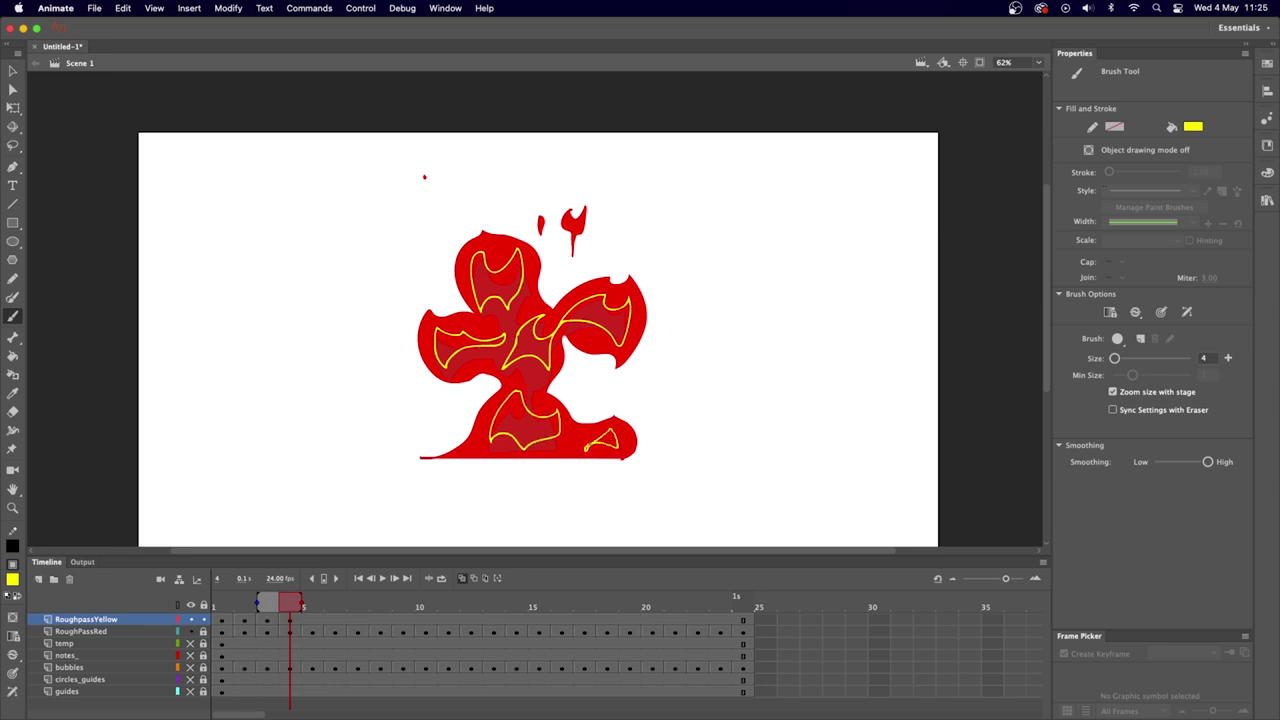
Fill all six core outlines on frame 4 with yellow.
{"action": "key", "text": "k"}
{"action": "left_click", "coordinate": [602, 442]}
{"action": "left_click", "coordinate": [524, 422]}
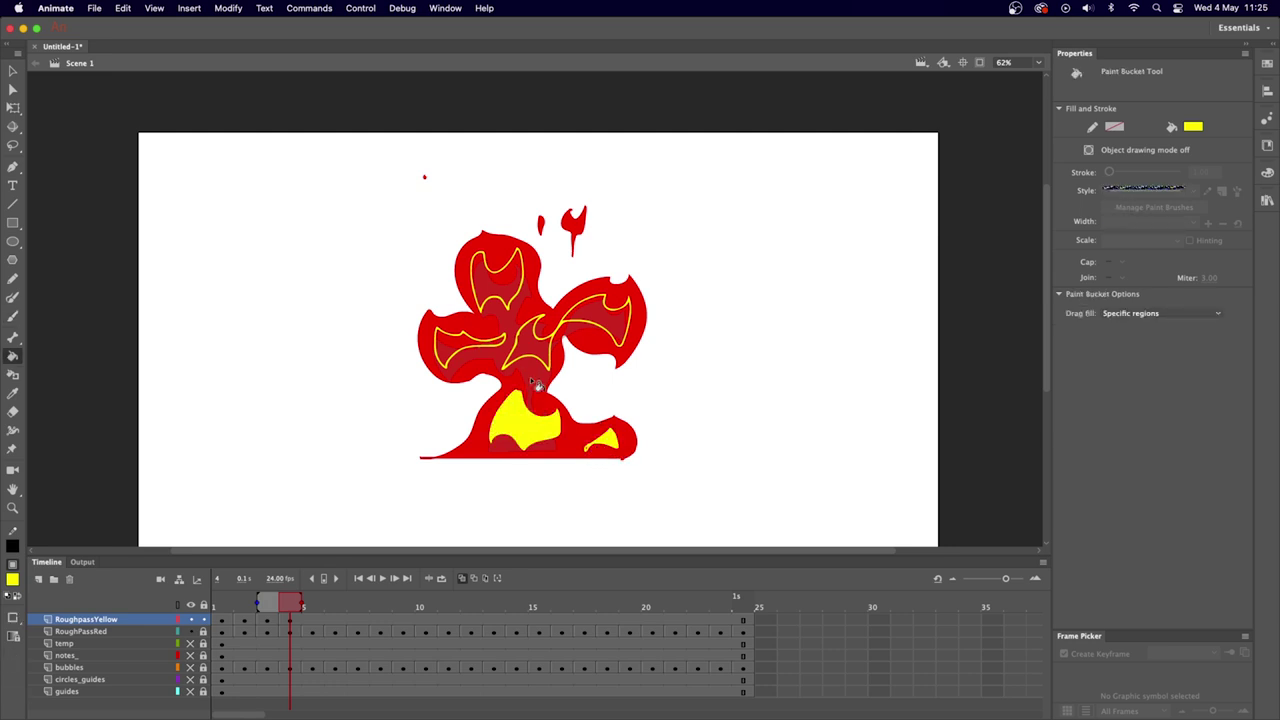
{"action": "left_click", "coordinate": [530, 345]}
{"action": "left_click", "coordinate": [466, 343]}
{"action": "left_click", "coordinate": [496, 276]}
{"action": "left_click", "coordinate": [612, 328]}
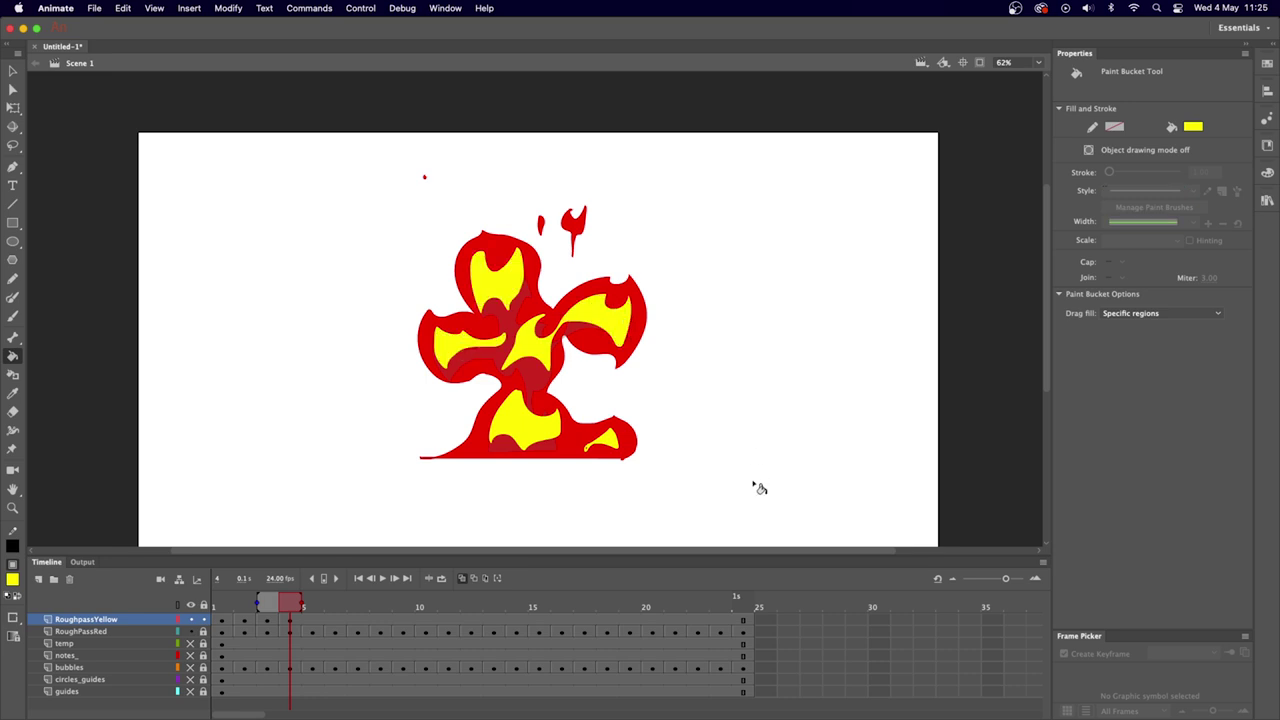
On a blank frame 5, brush core outlines in the upper and side lobes and one continuous outline through the stem and base.
{"action": "key", "text": "b"}
{"action": "key", "text": "."}
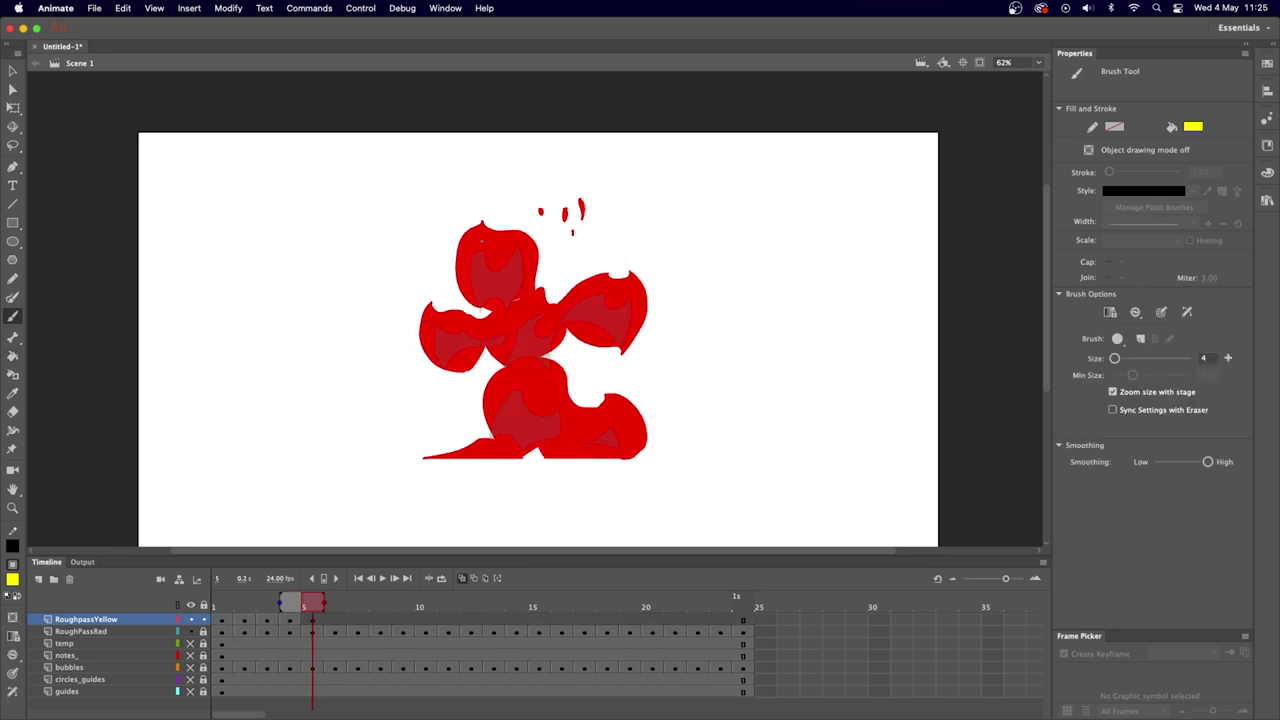
{"action": "mouse_move", "coordinate": [470, 242]}
{"action": "left_mouse_down"}
{"action": "mouse_move", "coordinate": [474, 286]}
{"action": "mouse_move", "coordinate": [493, 284]}
{"action": "mouse_move", "coordinate": [497, 245]}
{"action": "left_mouse_up"}
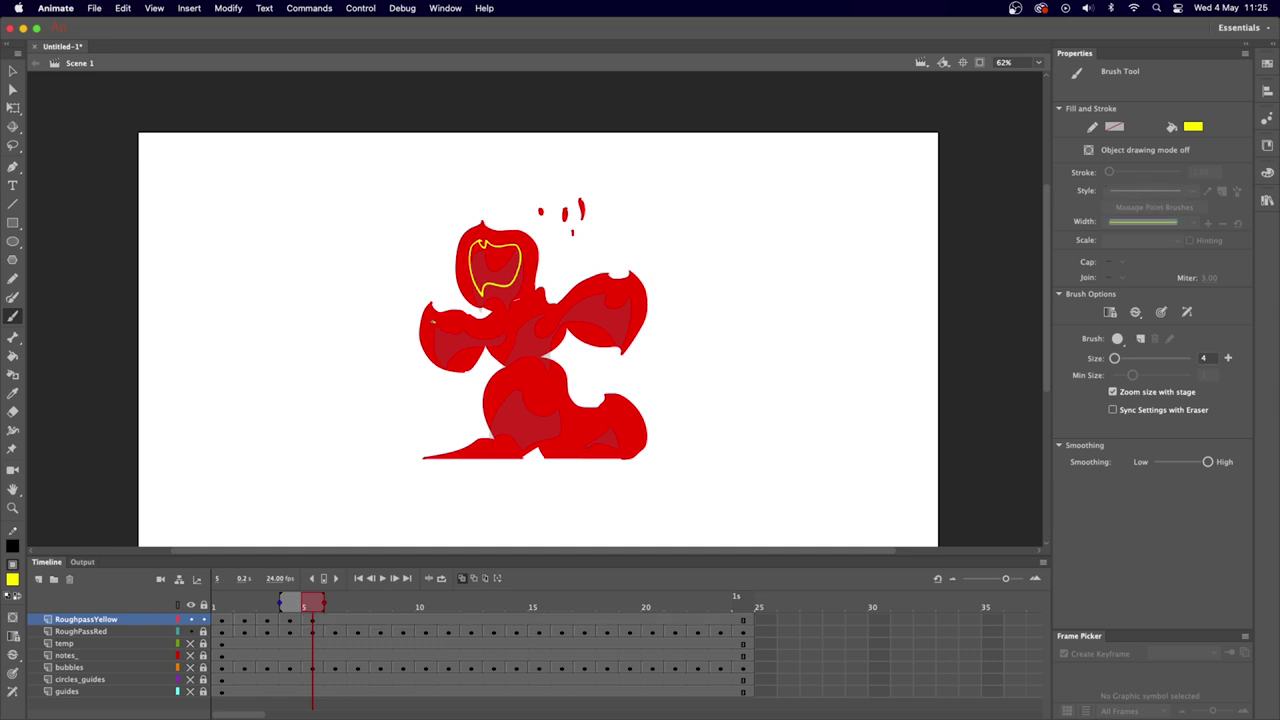
{"action": "mouse_move", "coordinate": [432, 322]}
{"action": "left_mouse_down"}
{"action": "mouse_move", "coordinate": [445, 357]}
{"action": "mouse_move", "coordinate": [468, 329]}
{"action": "mouse_move", "coordinate": [436, 325]}
{"action": "mouse_move", "coordinate": [518, 307]}
{"action": "mouse_move", "coordinate": [532, 328]}
{"action": "mouse_move", "coordinate": [542, 321]}
{"action": "mouse_move", "coordinate": [535, 353]}
{"action": "mouse_move", "coordinate": [557, 420]}
{"action": "mouse_move", "coordinate": [624, 443]}
{"action": "mouse_move", "coordinate": [510, 345]}
{"action": "mouse_move", "coordinate": [617, 313]}
{"action": "left_mouse_up"}
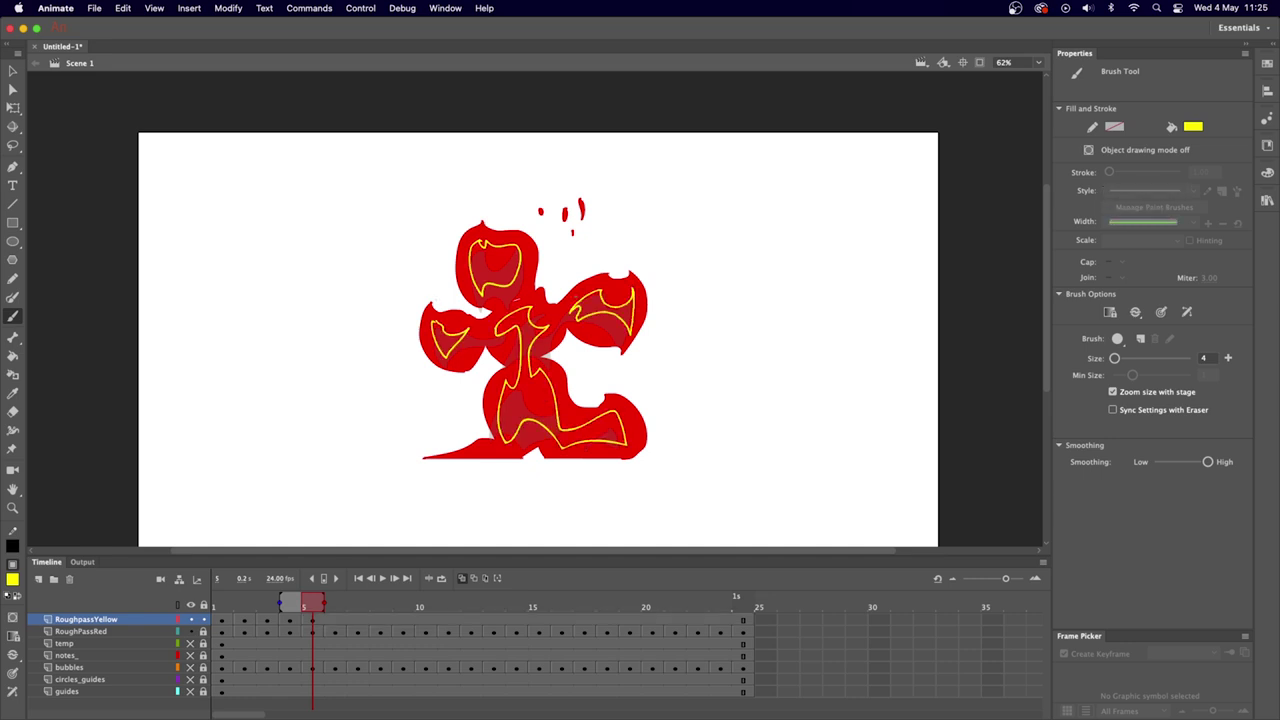
Fill the core outlines on frame 5 with yellow, closing up the side-lobe outline with the brush before filling it.
{"action": "key", "text": "k"}
{"action": "left_click", "coordinate": [495, 262]}
{"action": "left_click", "coordinate": [450, 340]}
{"action": "left_click", "coordinate": [538, 328]}
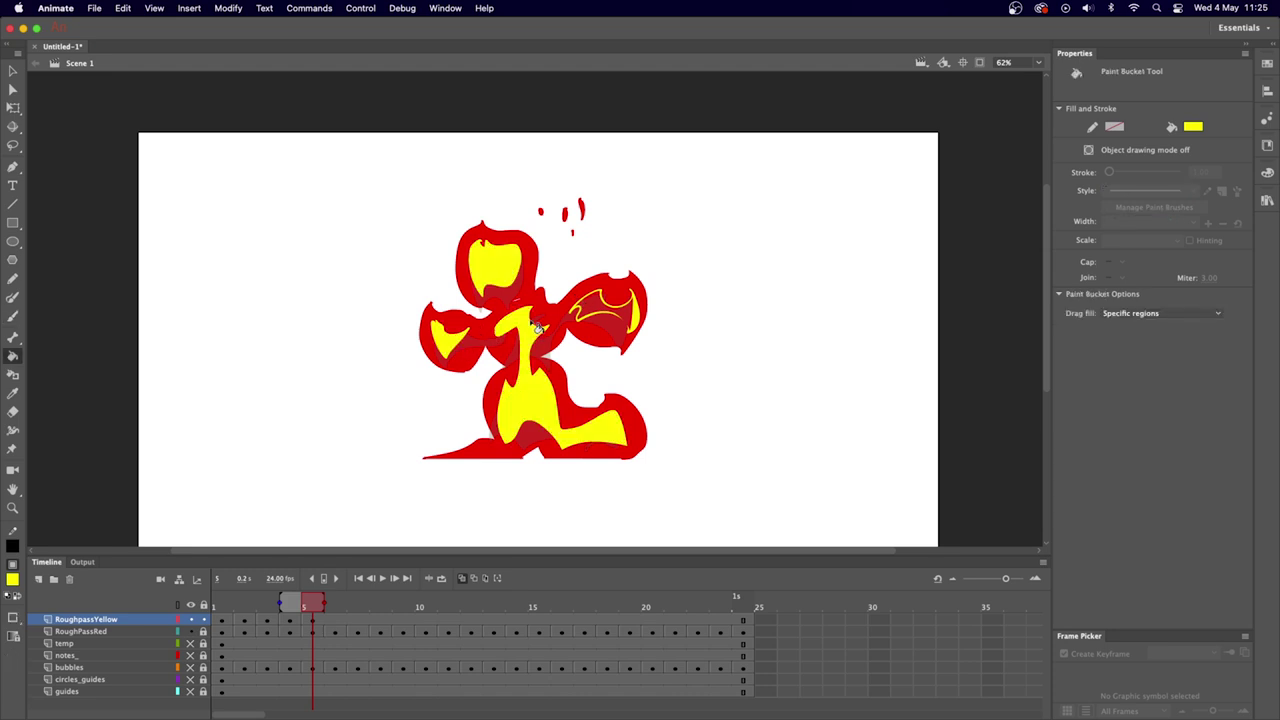
{"action": "key", "text": "b"}
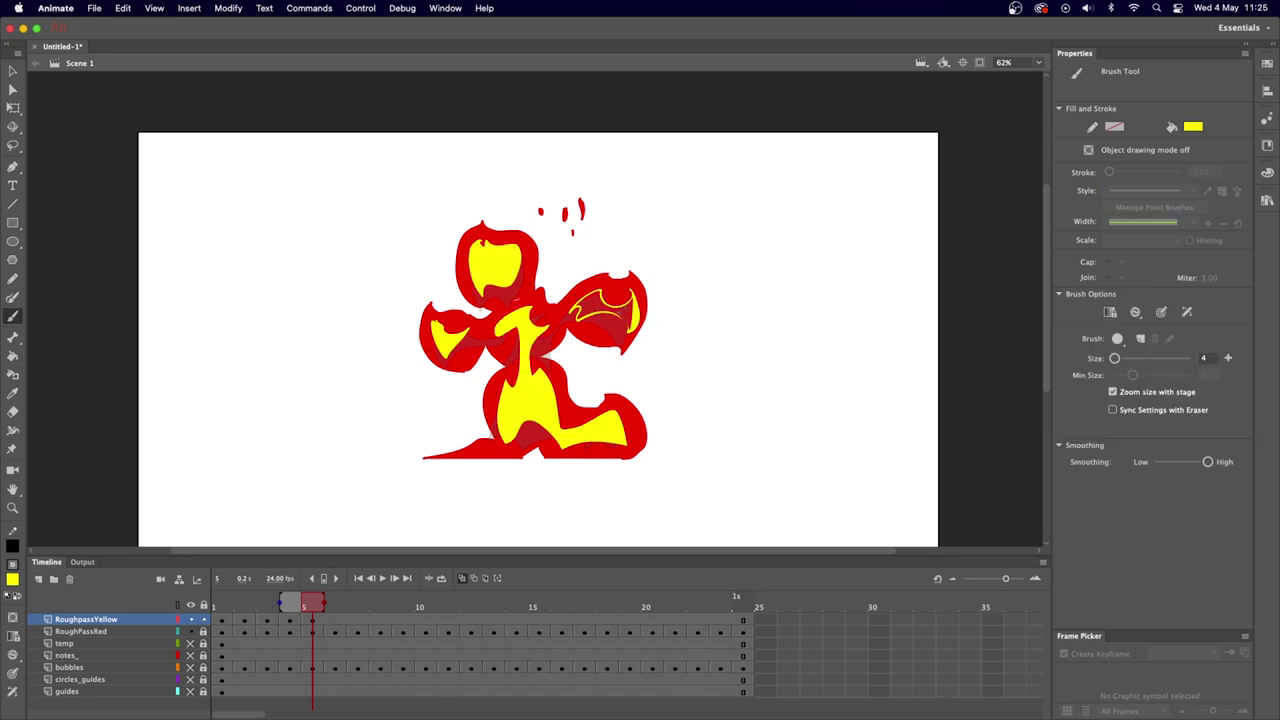
{"action": "key", "text": "k"}
{"action": "left_click", "coordinate": [624, 326]}
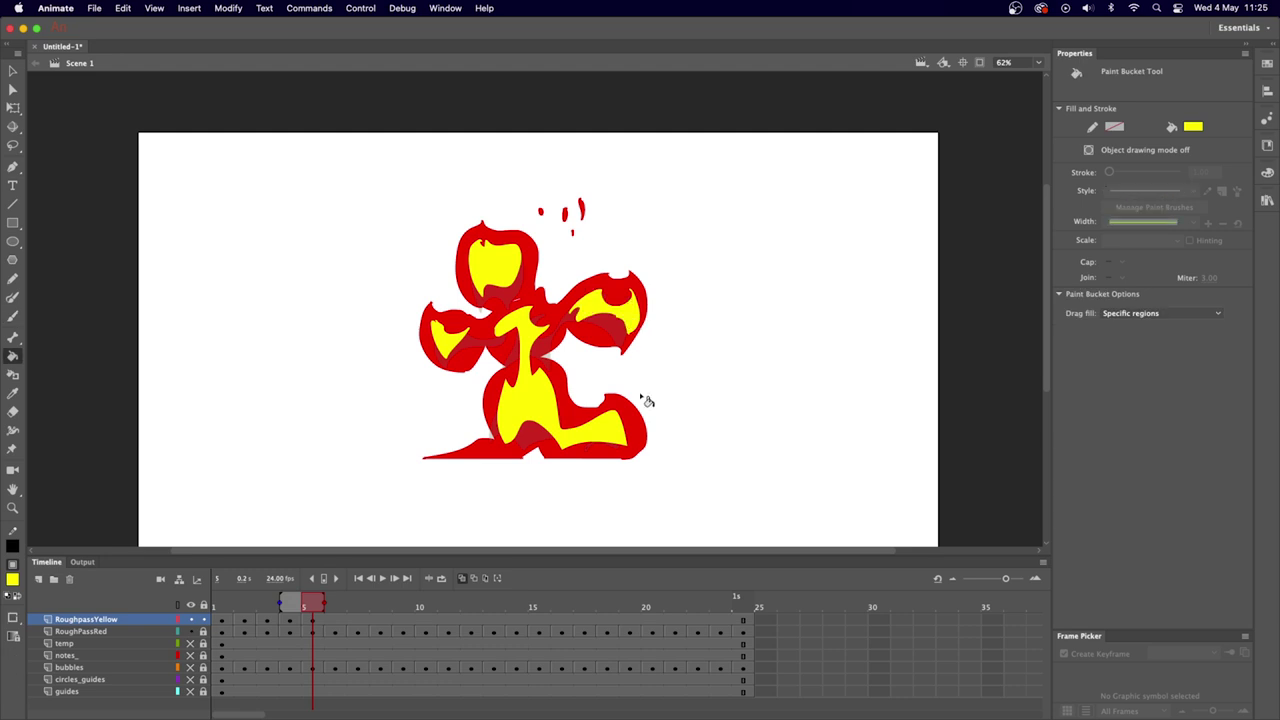
On a blank frame 6, brush core outlines in the three lobes and the stem, undoing and redrawing the base lobe stroke.
{"action": "key", "text": "b"}
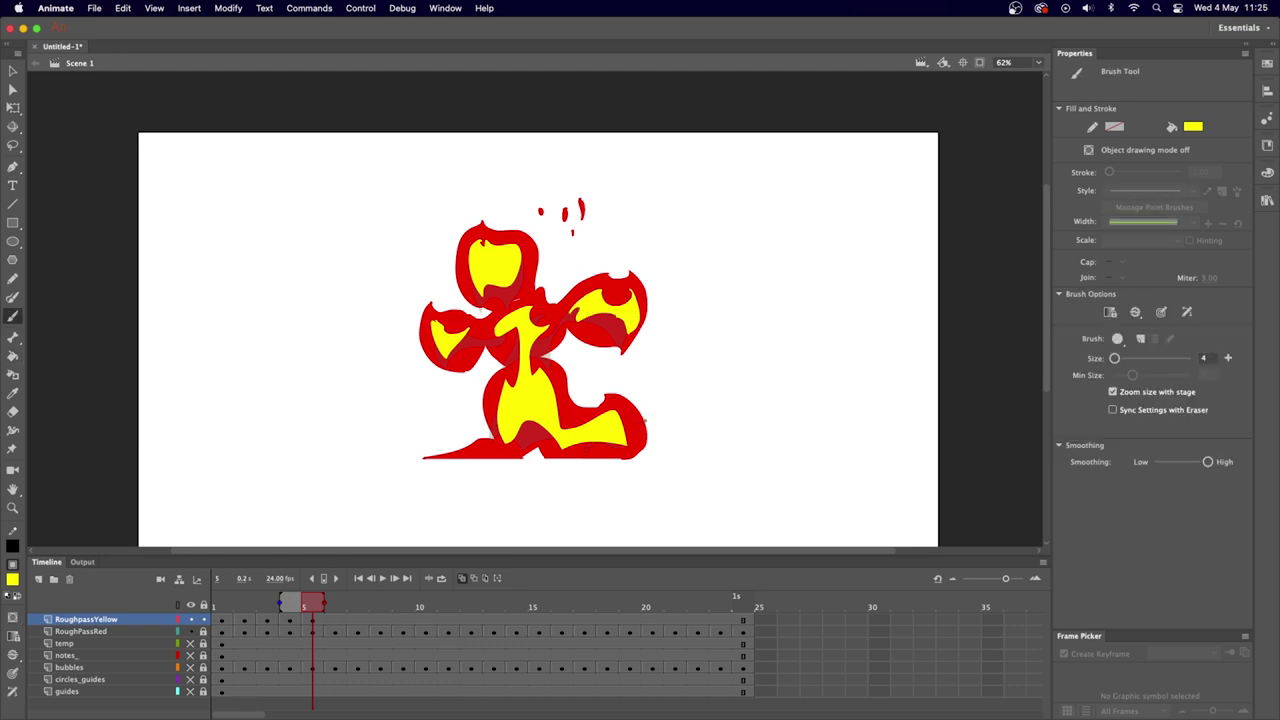
{"action": "key", "text": "period"}
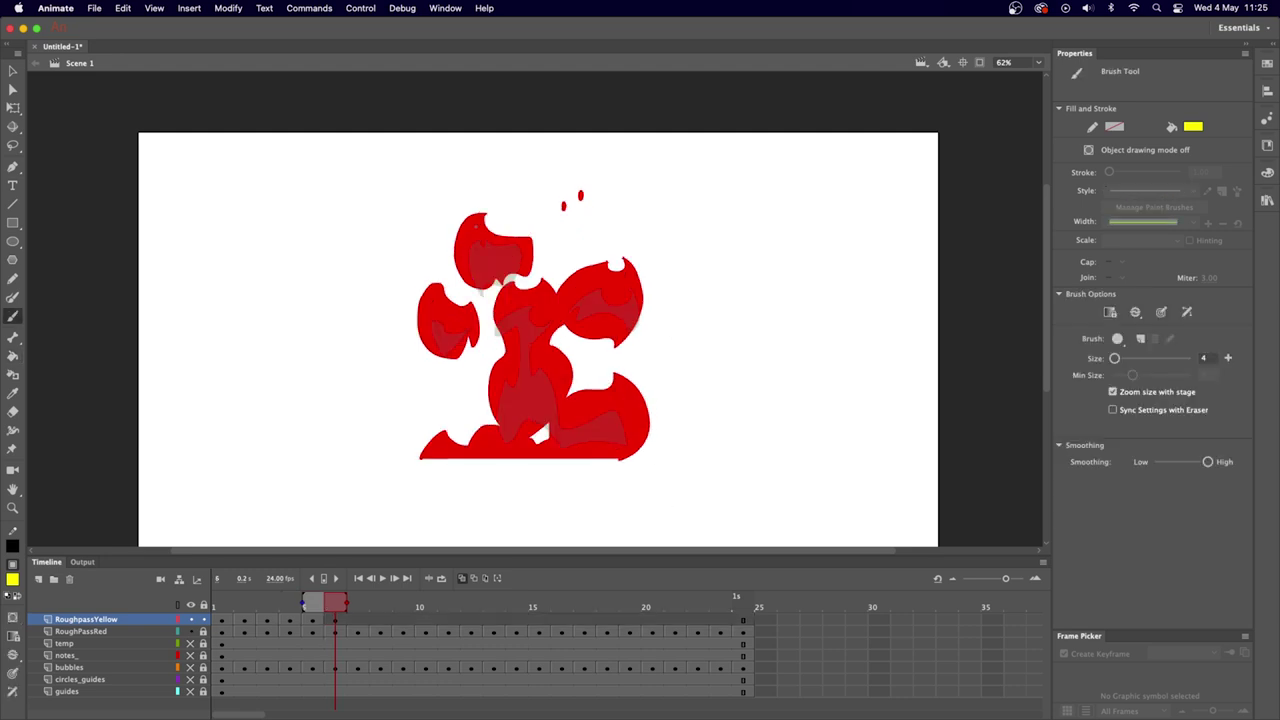
{"action": "mouse_move", "coordinate": [468, 226]}
{"action": "left_mouse_down"}
{"action": "mouse_move", "coordinate": [483, 266]}
{"action": "mouse_move", "coordinate": [516, 250]}
{"action": "left_mouse_up"}
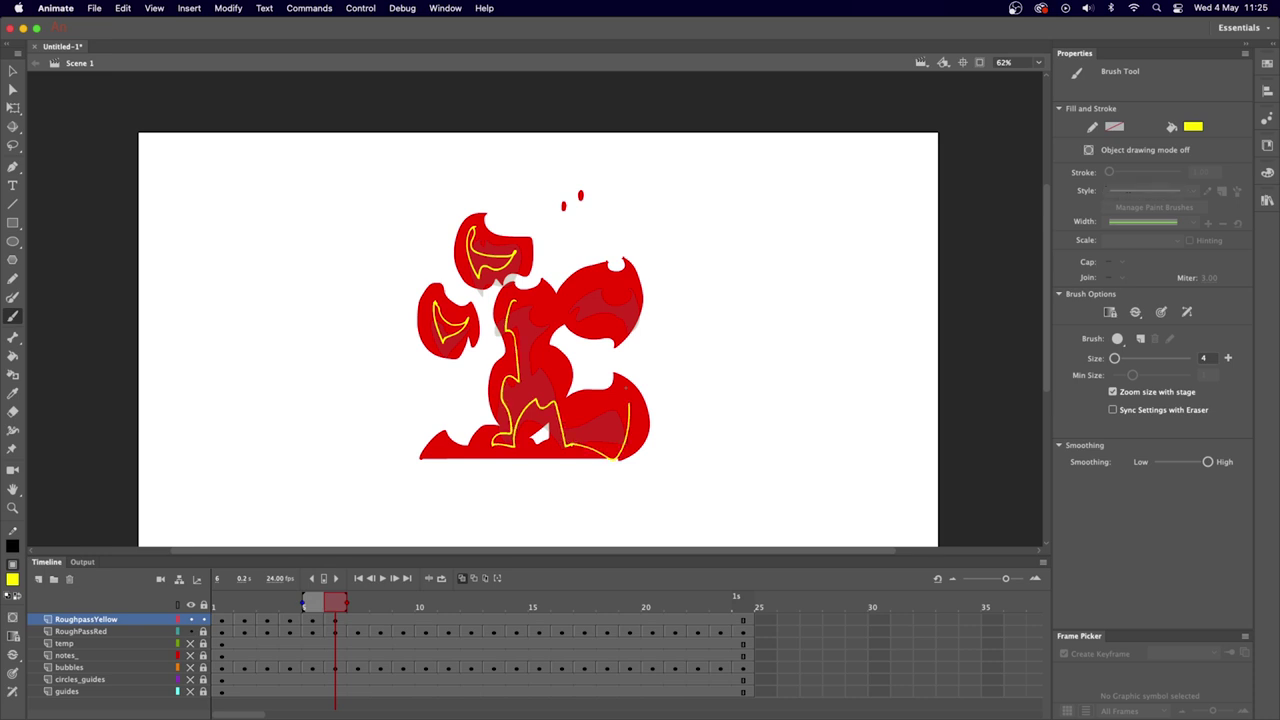
{"action": "key", "text": "super+z"}
{"action": "mouse_move", "coordinate": [627, 393]}
{"action": "left_mouse_down"}
{"action": "mouse_move", "coordinate": [567, 402]}
{"action": "mouse_move", "coordinate": [547, 342]}
{"action": "mouse_move", "coordinate": [557, 327]}
{"action": "mouse_move", "coordinate": [542, 337]}
{"action": "mouse_move", "coordinate": [542, 365]}
{"action": "mouse_move", "coordinate": [528, 312]}
{"action": "left_mouse_up"}
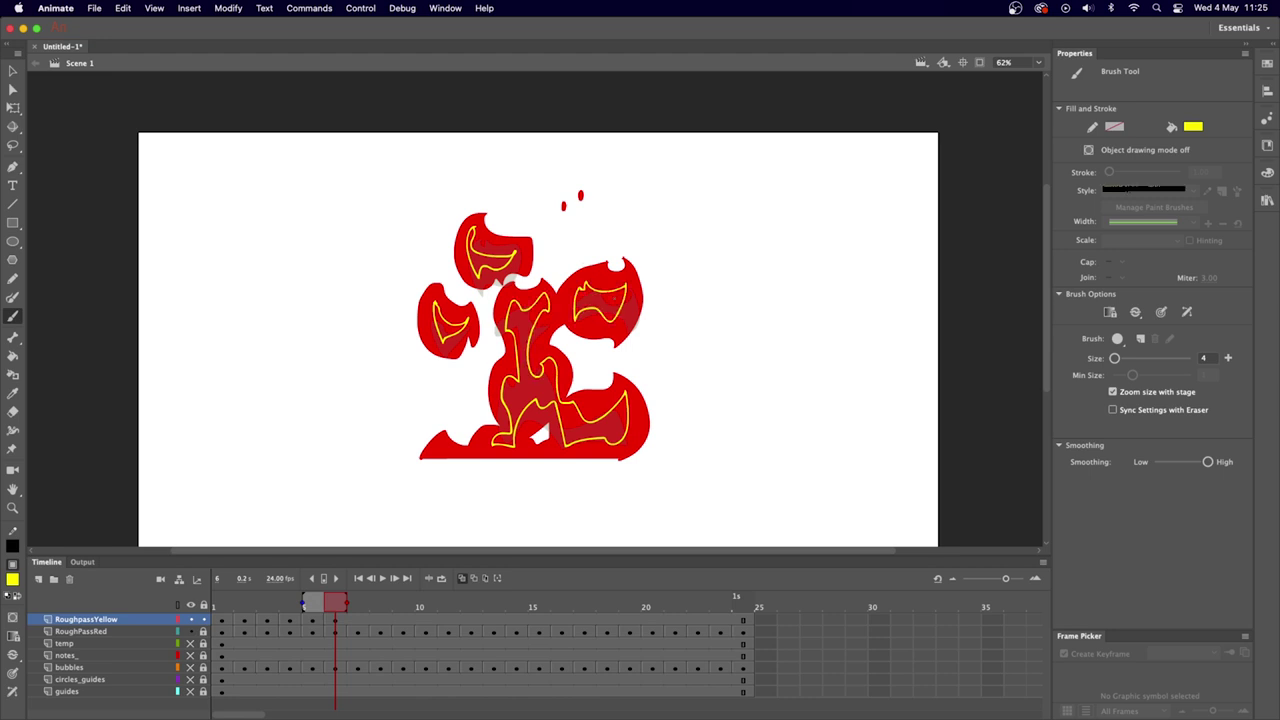
Fill the four core outlines on frame 6 with yellow.
{"action": "key", "text": "k"}
{"action": "left_click", "coordinate": [605, 300]}
{"action": "left_click", "coordinate": [530, 350]}
{"action": "left_click", "coordinate": [490, 255]}
{"action": "left_click", "coordinate": [465, 336]}
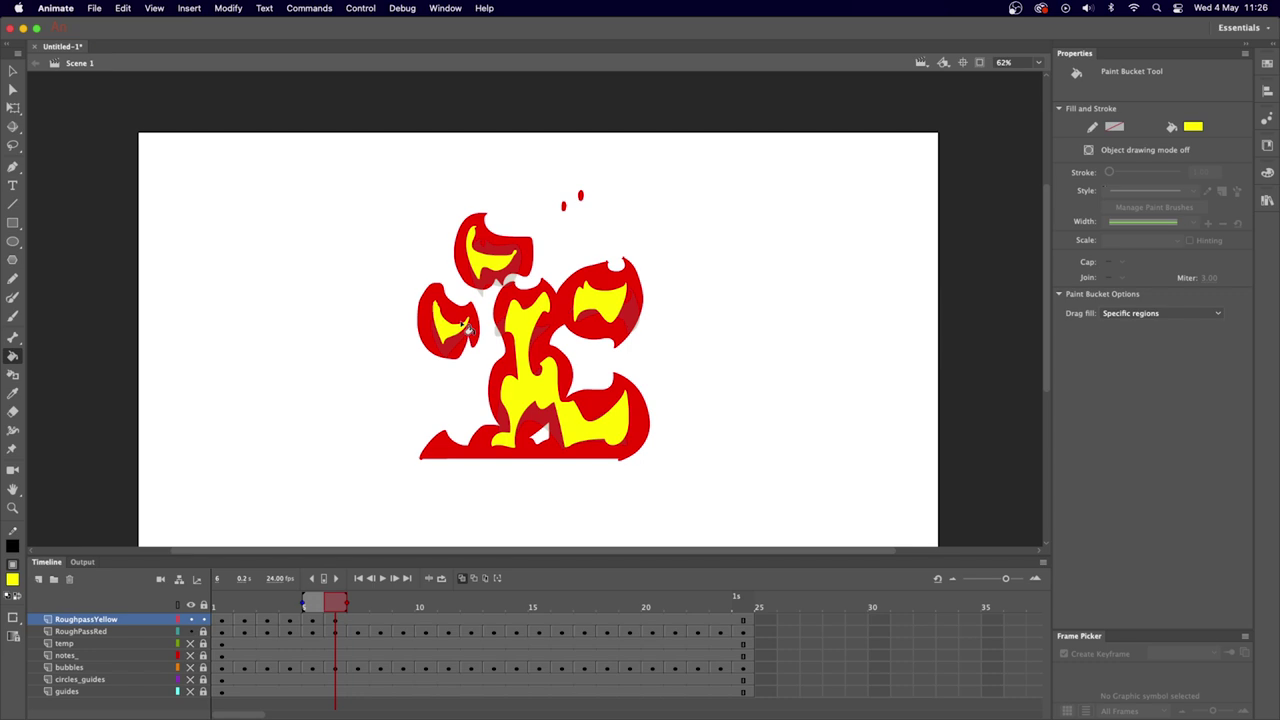
On a blank frame 7, brush yellow core outlines in the three detached lobes, the central stem and the large base lobe.
{"action": "key", "text": "."}
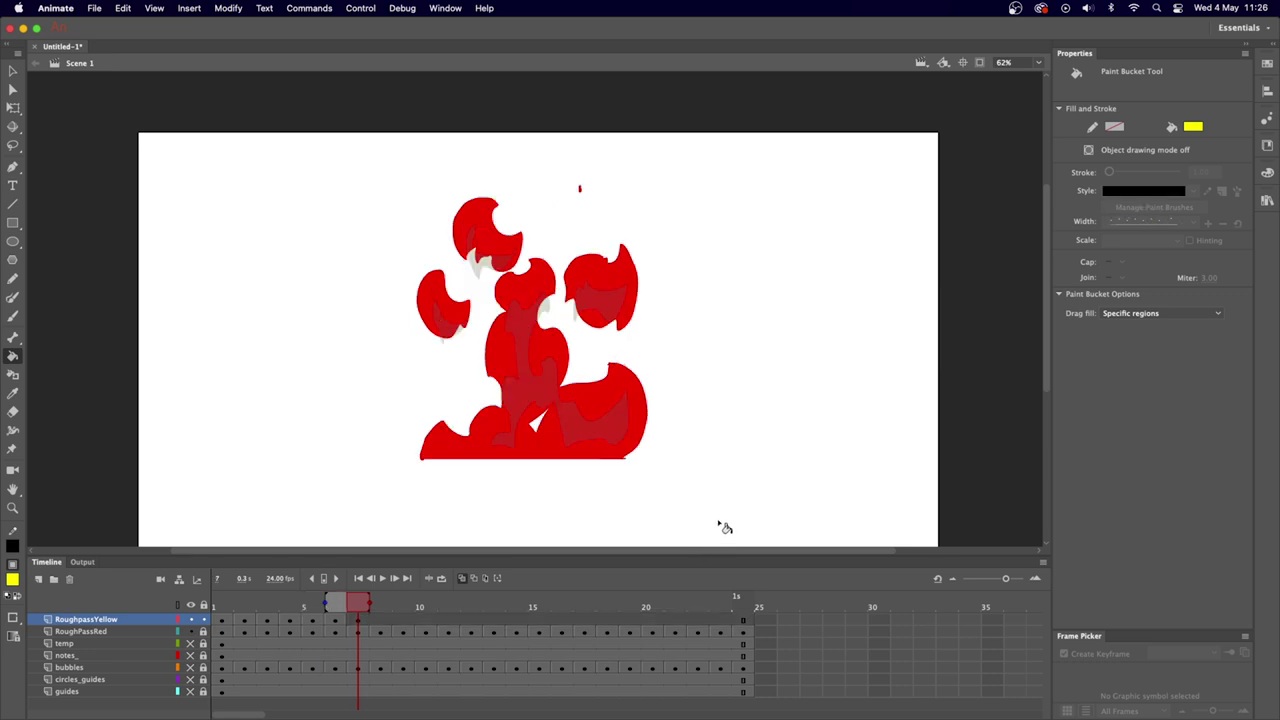
{"action": "key", "text": "b"}
{"action": "left_click_drag", "start_coordinate": [462, 226], "coordinate": [502, 244]}
{"action": "left_click_drag", "start_coordinate": [578, 292], "coordinate": [622, 262]}
{"action": "left_click_drag", "start_coordinate": [505, 290], "coordinate": [478, 448]}
Fill the five core outlines on frame 7 with yellow.
{"action": "key", "text": "k"}
{"action": "left_click", "coordinate": [595, 415]}
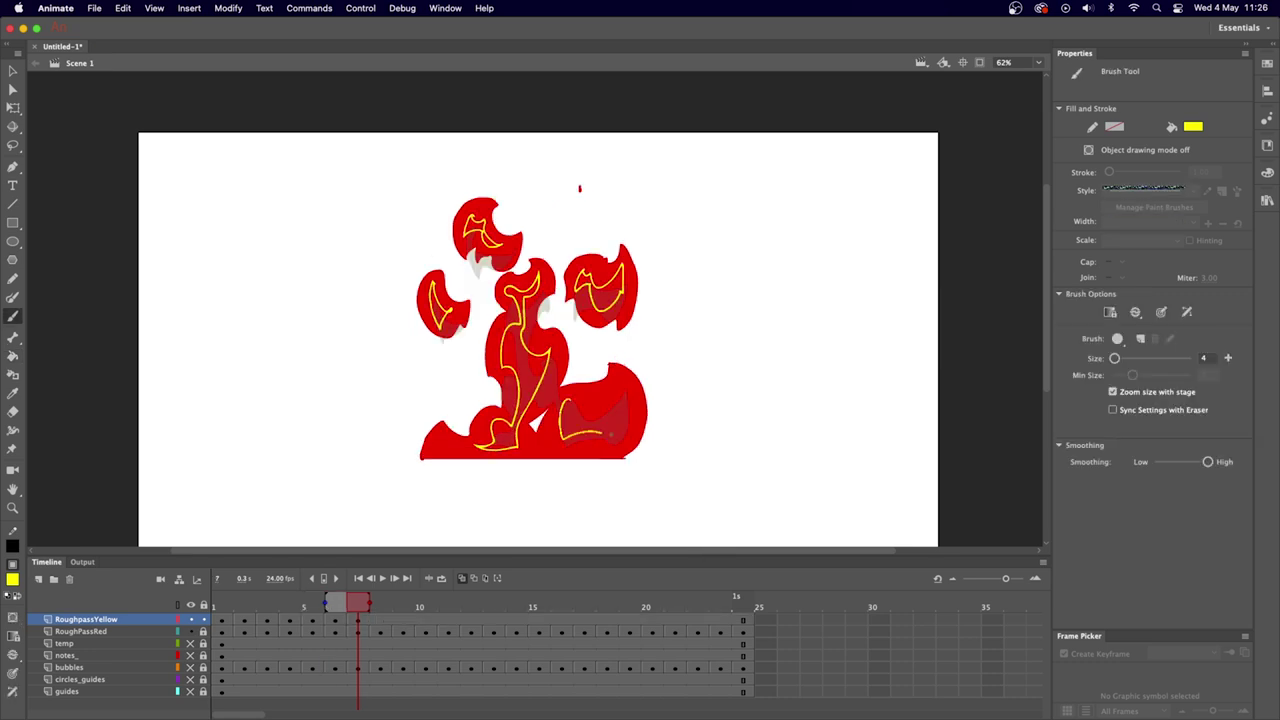
{"action": "left_click", "coordinate": [520, 355]}
{"action": "left_click", "coordinate": [486, 234]}
{"action": "left_click", "coordinate": [440, 305]}
{"action": "left_click", "coordinate": [600, 287]}
On a blank frame 8, outline and fill yellow cores in the breakaway flames, the central body and both base lobes.
{"action": "key", "text": "."}
{"action": "key", "text": "b"}
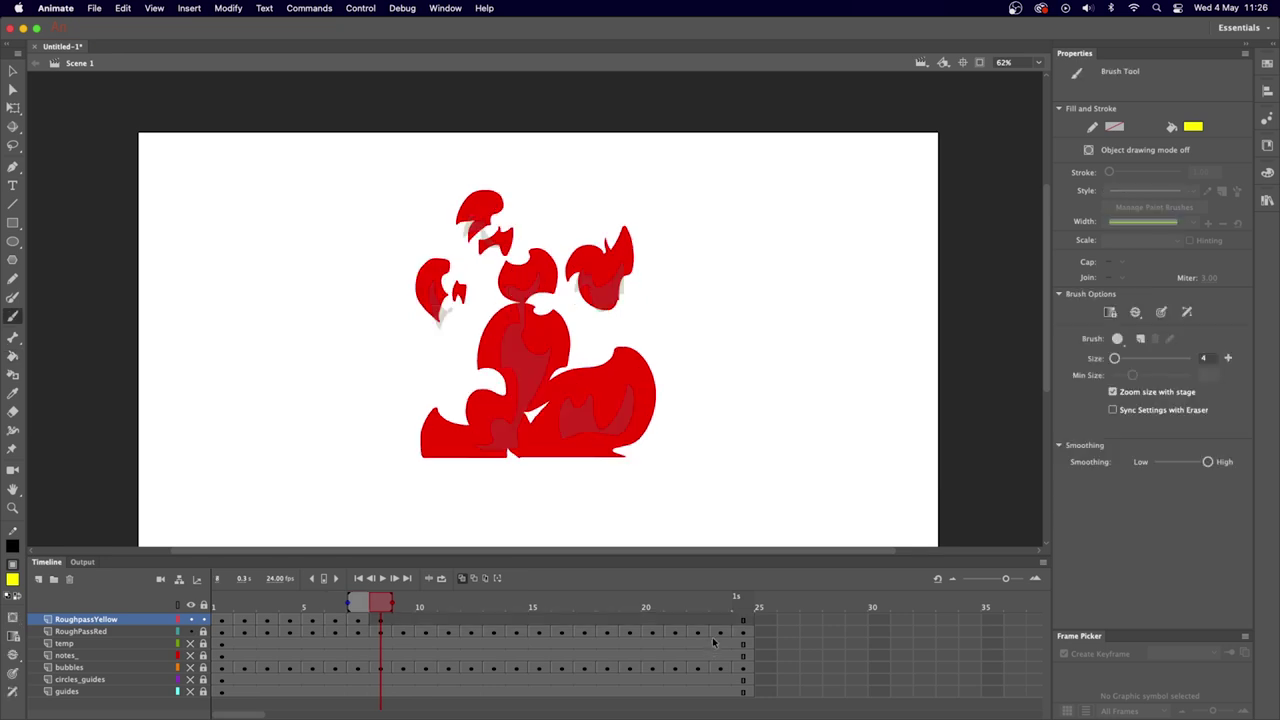
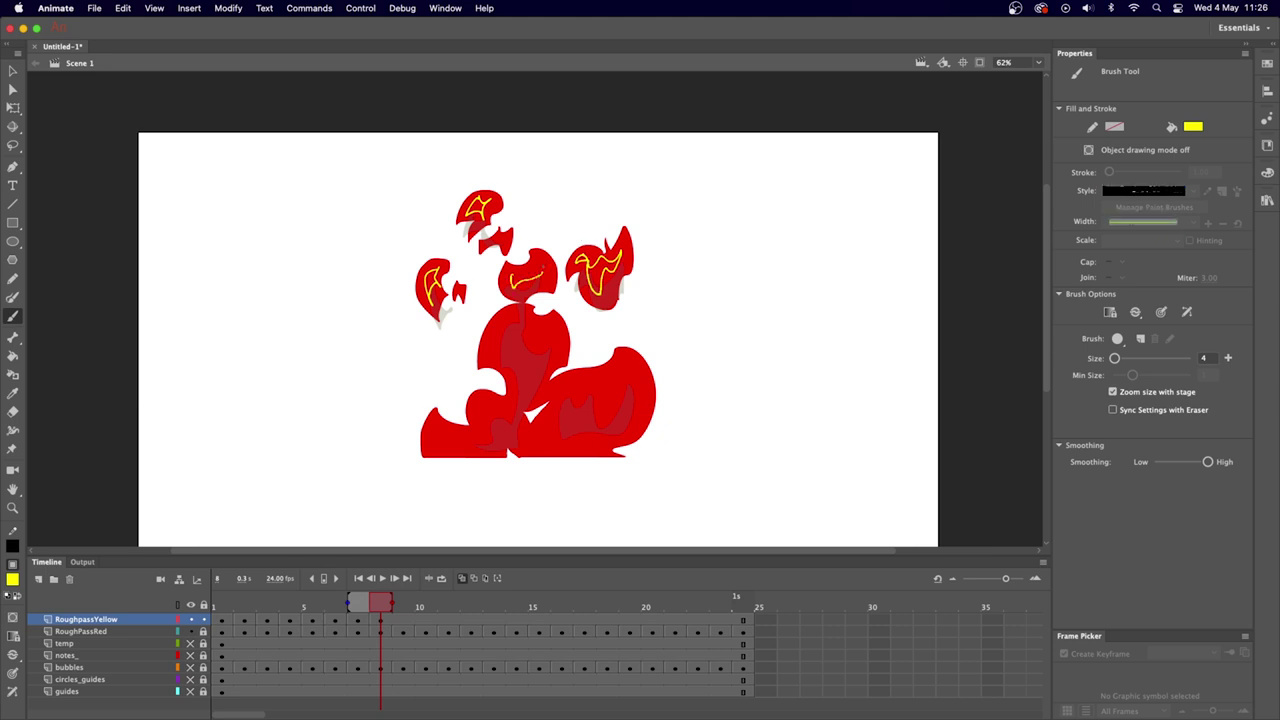
{"action": "mouse_move", "coordinate": [514, 316]}
{"action": "left_mouse_down"}
{"action": "mouse_move", "coordinate": [495, 355]}
{"action": "mouse_move", "coordinate": [521, 391]}
{"action": "left_mouse_up"}
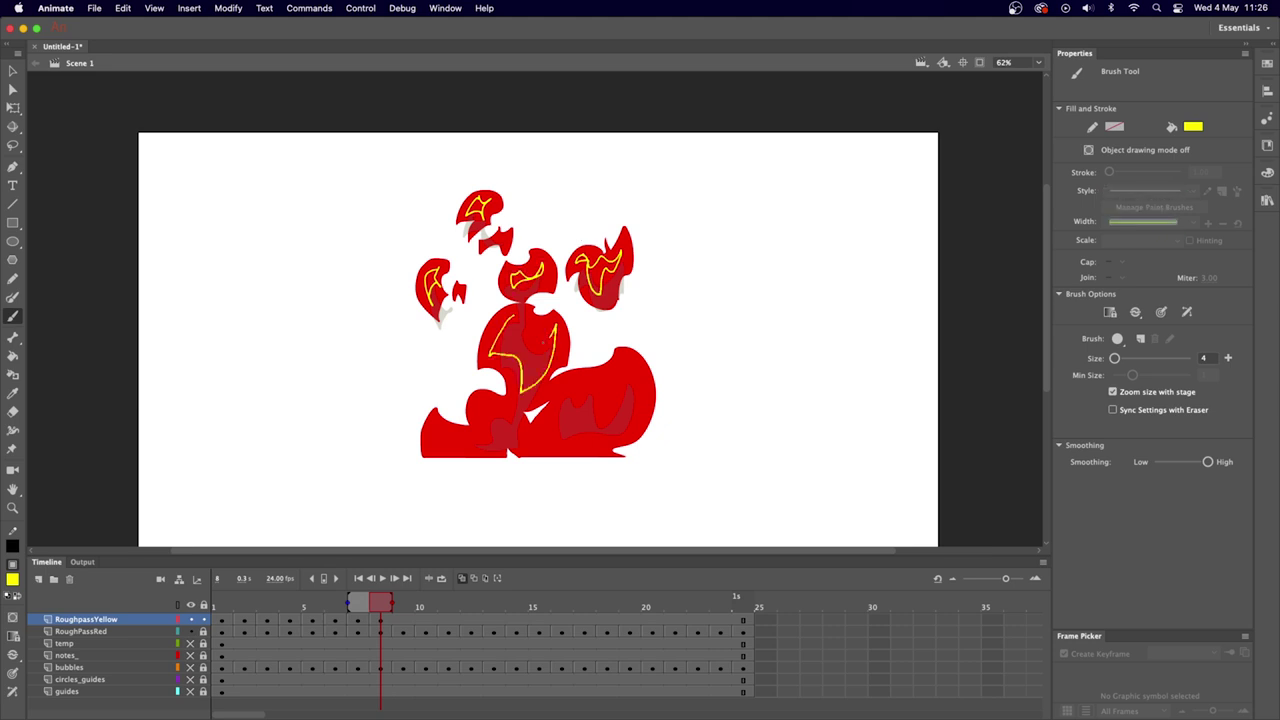
{"action": "mouse_move", "coordinate": [470, 440]}
{"action": "left_mouse_down"}
{"action": "mouse_move", "coordinate": [590, 400]}
{"action": "mouse_move", "coordinate": [520, 350]}
{"action": "left_mouse_up"}
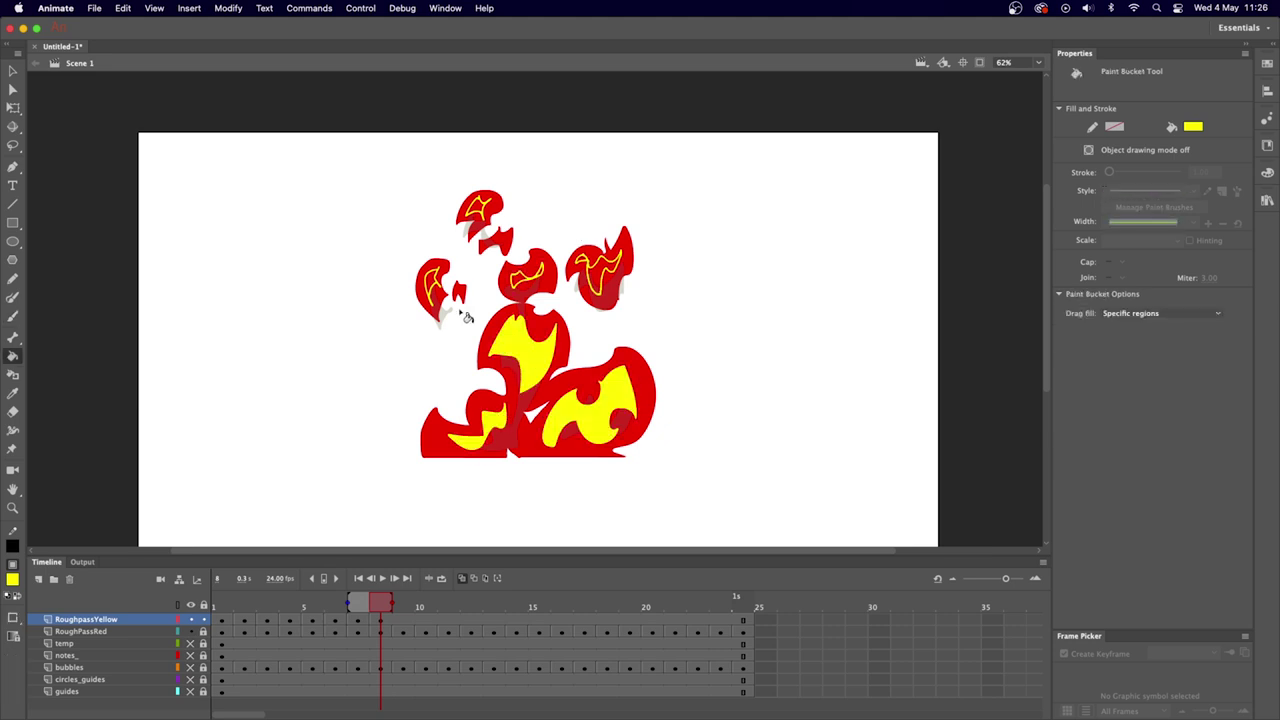
{"action": "left_click_drag", "start_coordinate": [430, 280], "coordinate": [605, 275]}
On a blank frame 9, outline and fill yellow cores in the central lobe and both base lobes.
{"action": "key", "text": "."}
{"action": "left_click_drag", "start_coordinate": [500, 397], "coordinate": [440, 440]}
{"action": "mouse_move", "coordinate": [550, 380]}
{"action": "left_mouse_down"}
{"action": "mouse_move", "coordinate": [630, 410]}
{"action": "mouse_move", "coordinate": [600, 440]}
{"action": "left_mouse_up"}
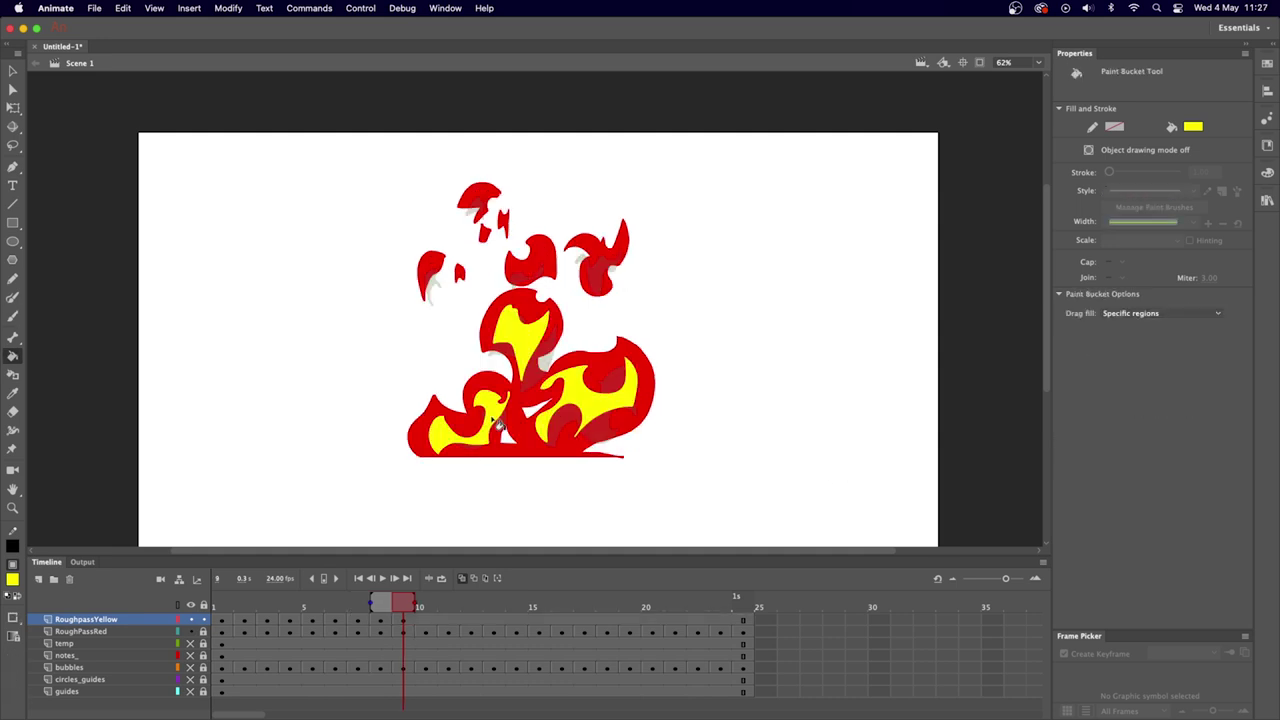
On a blank frame 10, brush core outlines in the two side lobes, the central lobe and the middle of the base.
{"action": "key", "text": "."}
{"action": "left_click_drag", "start_coordinate": [420, 440], "coordinate": [500, 365]}
{"action": "mouse_move", "coordinate": [500, 300]}
{"action": "left_mouse_down"}
{"action": "mouse_move", "coordinate": [545, 360]}
{"action": "mouse_move", "coordinate": [630, 430]}
{"action": "left_mouse_up"}
{"action": "left_click_drag", "start_coordinate": [495, 430], "coordinate": [548, 450]}
Fill the four core outlines on frame 10 with yellow.
{"action": "key", "text": "k"}
{"action": "left_click", "coordinate": [440, 415]}
{"action": "left_click", "coordinate": [520, 325]}
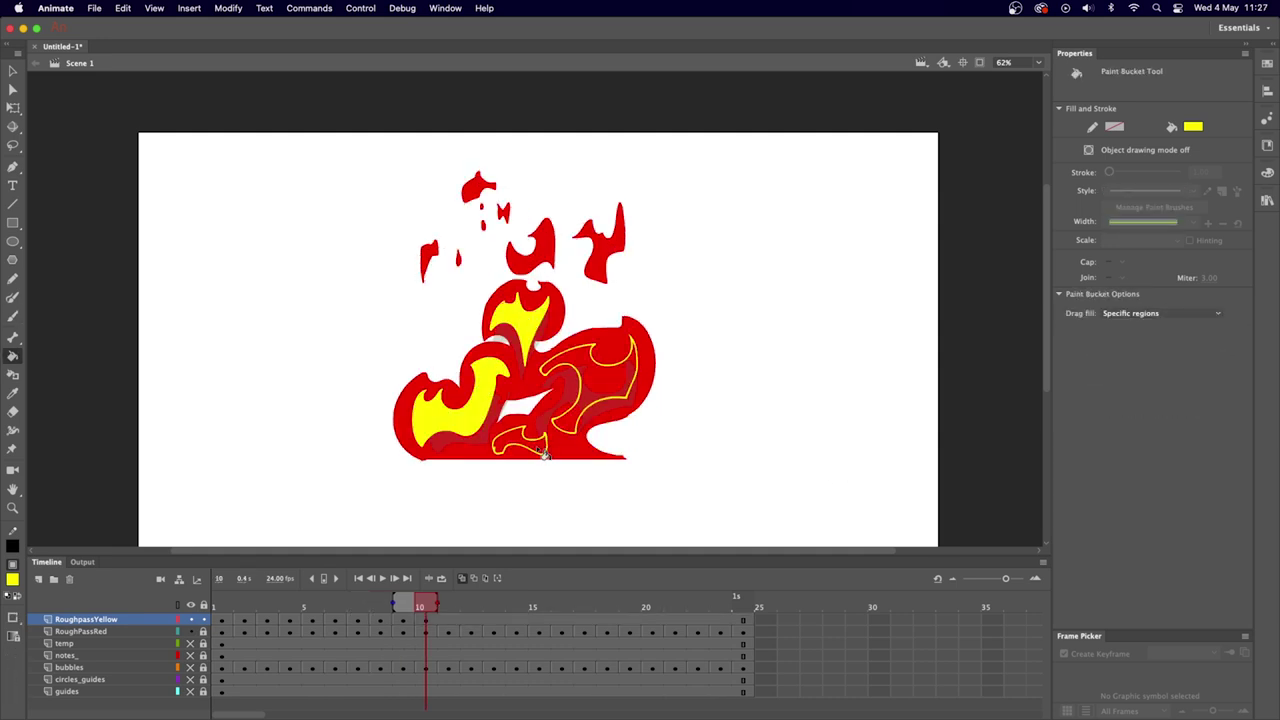
{"action": "left_click", "coordinate": [520, 440]}
{"action": "left_click", "coordinate": [600, 385]}
On a blank frame 11, outline and fill a yellow core in the upper ball and one running through the whole lower flame.
{"action": "key", "text": "b"}
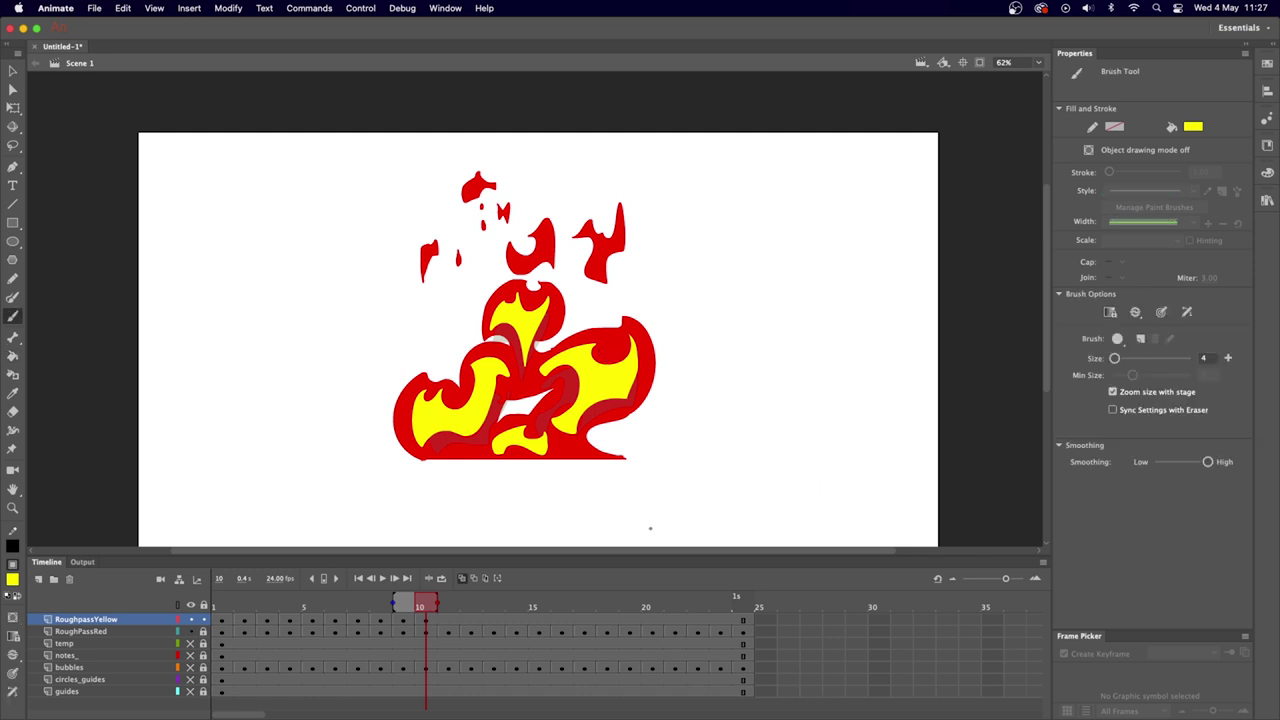
{"action": "key", "text": "."}
{"action": "left_click_drag", "start_coordinate": [500, 310], "coordinate": [545, 285]}
{"action": "left_click_drag", "start_coordinate": [420, 440], "coordinate": [545, 350]}
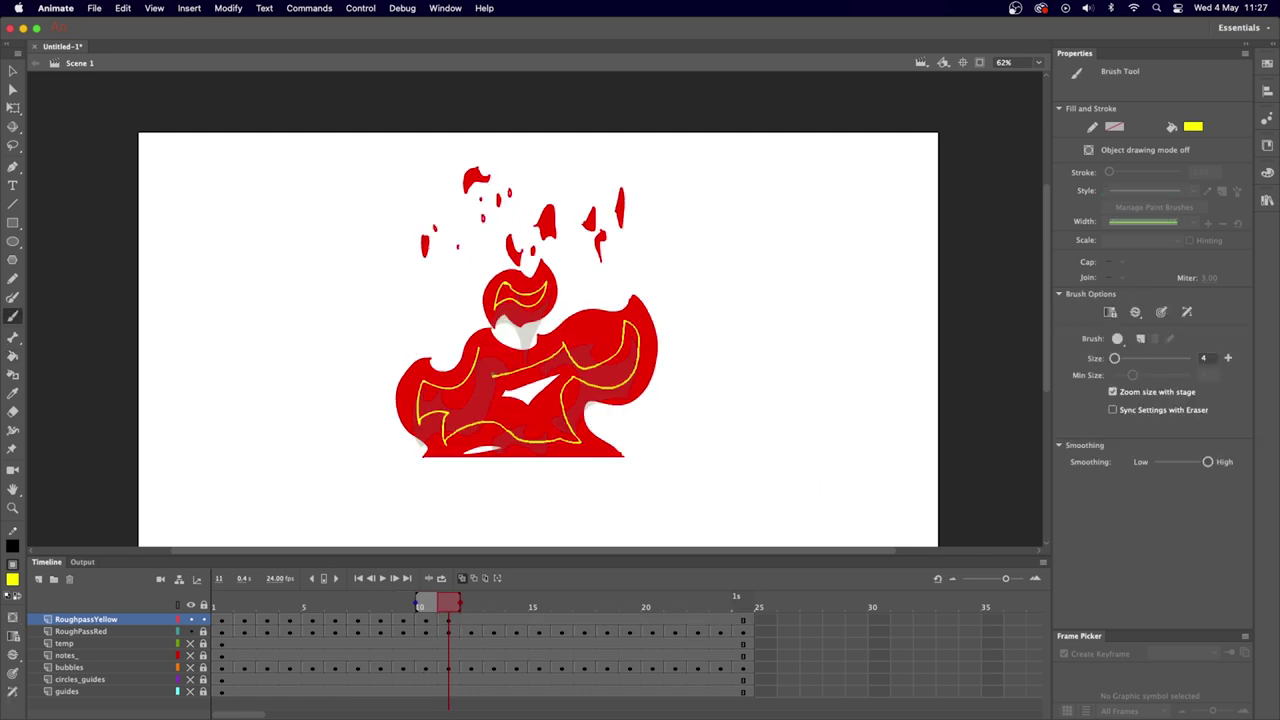
{"action": "key", "text": "k"}
{"action": "left_click", "coordinate": [450, 400]}
Brush and fill yellow cores inside the red flame on blank frames 12 and 13.
{"action": "key", "text": "."}
{"action": "key", "text": "b"}
{"action": "mouse_move", "coordinate": [432, 362]}
{"action": "left_mouse_down"}
{"action": "mouse_move", "coordinate": [455, 405]}
{"action": "mouse_move", "coordinate": [585, 345]}
{"action": "mouse_move", "coordinate": [640, 345]}
{"action": "left_mouse_up"}
{"action": "key", "text": "."}
{"action": "key", "text": "k"}
{"action": "key", "text": "b"}
{"action": "left_click_drag", "start_coordinate": [500, 440], "coordinate": [595, 410]}
On a blank frame 14, brush yellow core outlines in the two side lobes, curling the larger one down into the stem.
{"action": "key", "text": "."}
{"action": "left_click_drag", "start_coordinate": [430, 335], "coordinate": [500, 375]}
{"action": "left_click_drag", "start_coordinate": [555, 300], "coordinate": [650, 330]}
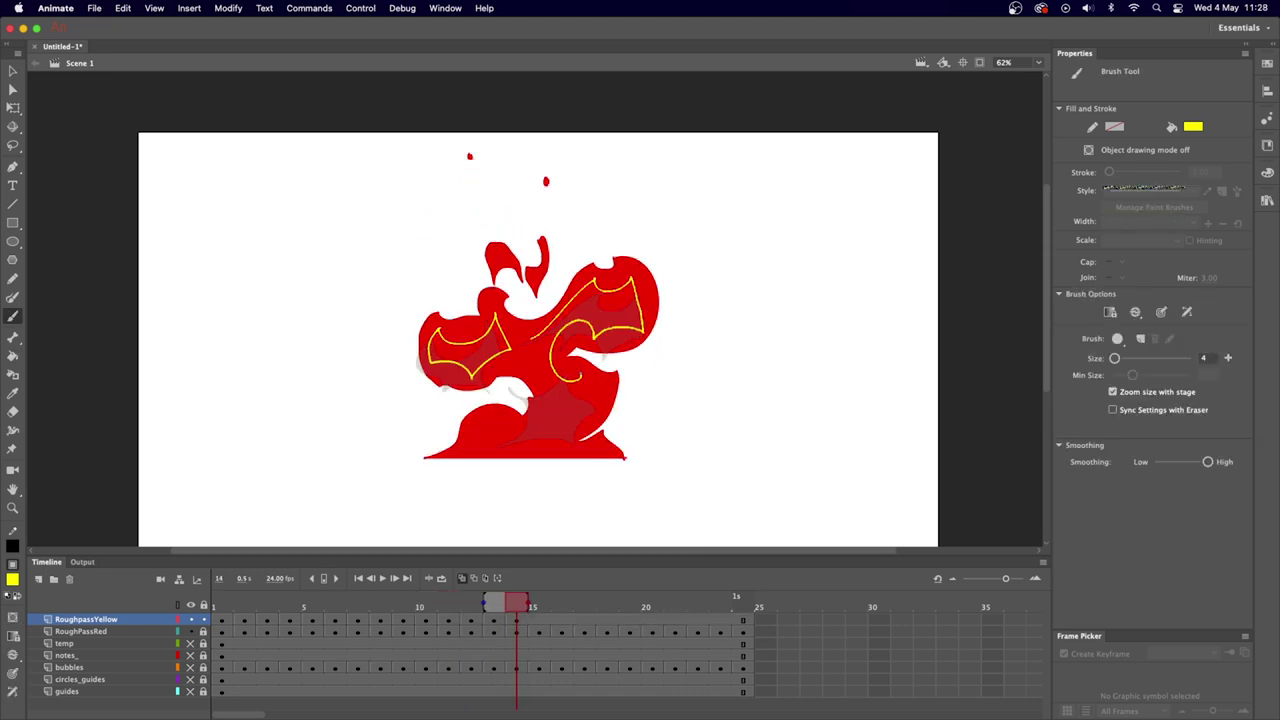
On a blank frame 15, brush separate core outlines in the two side lobes and one through the stem and base.
{"action": "key", "text": "."}
{"action": "key", "text": "k"}
{"action": "key", "text": "b"}
{"action": "left_click_drag", "start_coordinate": [440, 320], "coordinate": [505, 355]}
{"action": "left_click_drag", "start_coordinate": [560, 300], "coordinate": [650, 320]}
{"action": "mouse_move", "coordinate": [530, 335]}
{"action": "left_mouse_down"}
{"action": "mouse_move", "coordinate": [600, 385]}
{"action": "mouse_move", "coordinate": [545, 340]}
{"action": "left_mouse_up"}
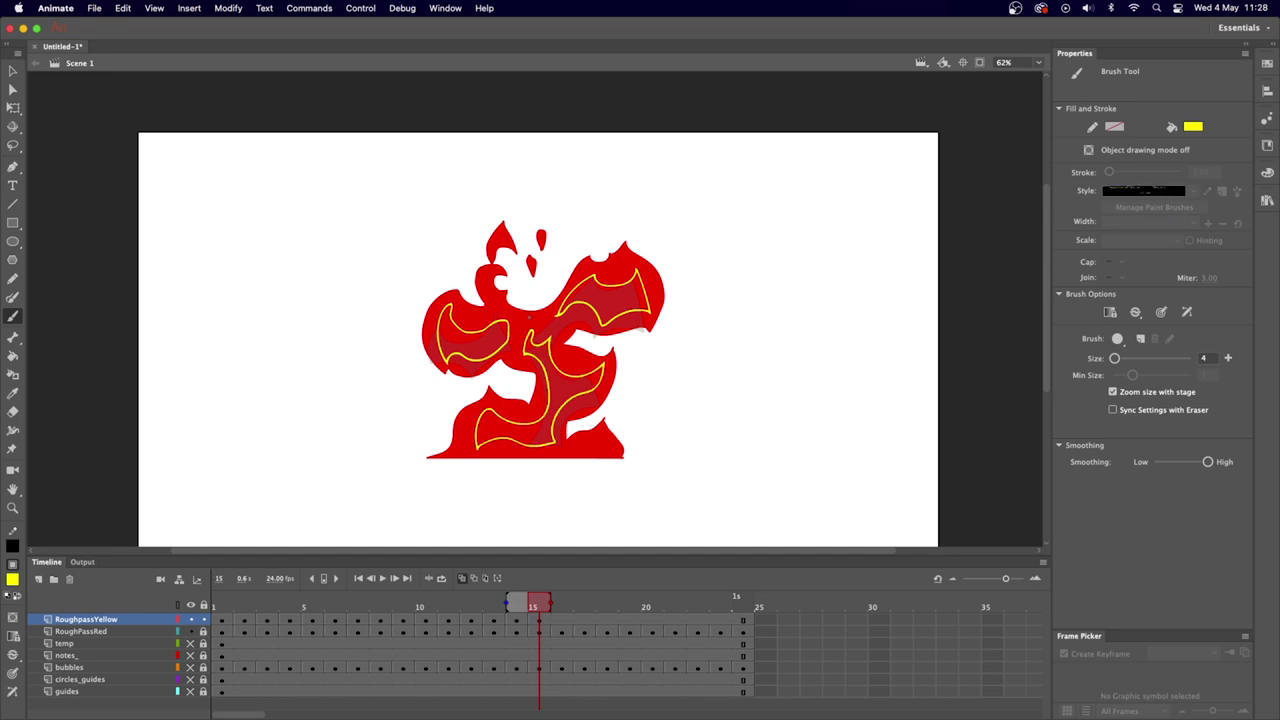
Fill the three core outlines on frame 15 with yellow.
{"action": "key", "text": "k"}
{"action": "left_click", "coordinate": [600, 311]}
{"action": "left_click", "coordinate": [580, 396]}
{"action": "left_click", "coordinate": [465, 340]}
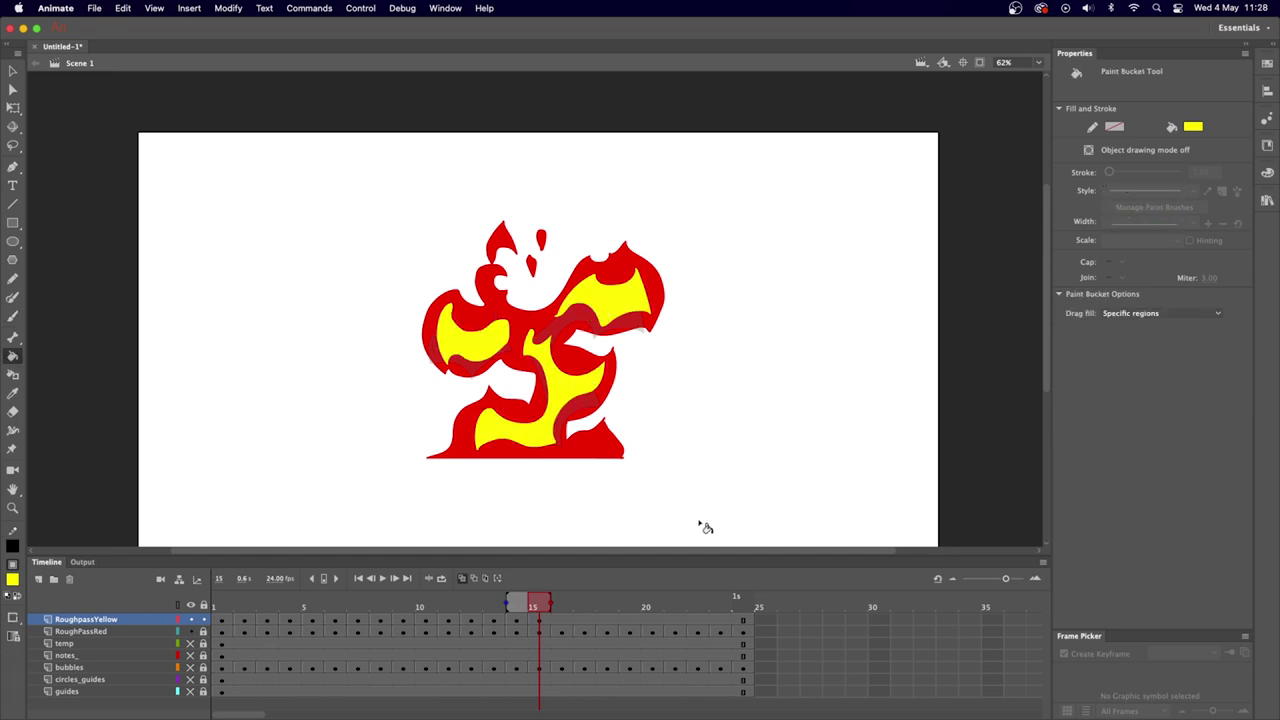
Step back through the finished frames and forward to frame 16 to check the motion of the yellow cores.
{"action": "key", "text": "b"}
{"action": "key", "text": "comma"}
{"action": "key", "text": "comma"}
{"action": "key", "text": "comma"}
{"action": "key", "text": "comma"}
{"action": "key", "text": "comma"}
{"action": "key", "text": "comma"}
{"action": "key", "text": "comma"}
{"action": "key", "text": "comma"}
{"action": "key", "text": "comma"}
{"action": "key", "text": "comma"}
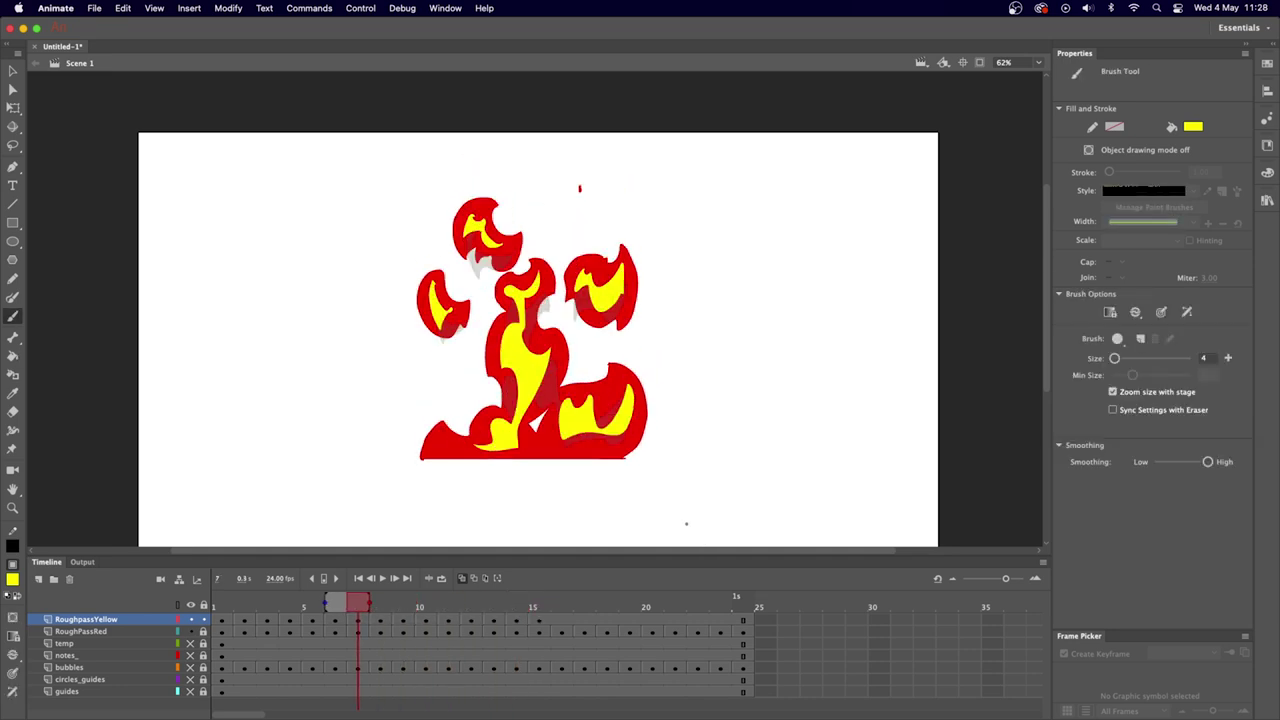
{"action": "key", "text": "period"}
{"action": "key", "text": "period"}
{"action": "key", "text": "period"}
{"action": "key", "text": "period"}
{"action": "key", "text": "period"}
{"action": "key", "text": "period"}
{"action": "key", "text": "period"}
{"action": "key", "text": "period"}
{"action": "key", "text": "period"}
{"action": "key", "text": "period"}
{"action": "key", "text": "period"}
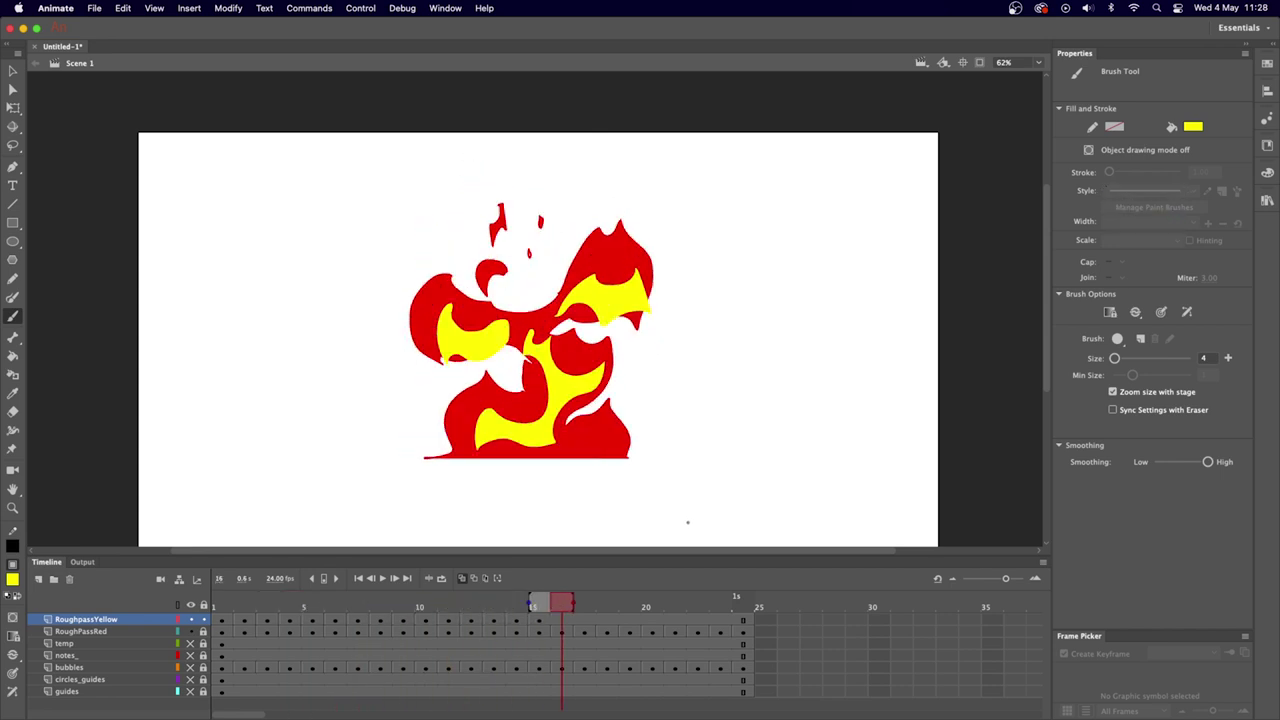
Compare neighbouring frames from 16 to 18 and brush yellow core outlines inside the red flame shapes.
{"action": "key", "text": "comma"}
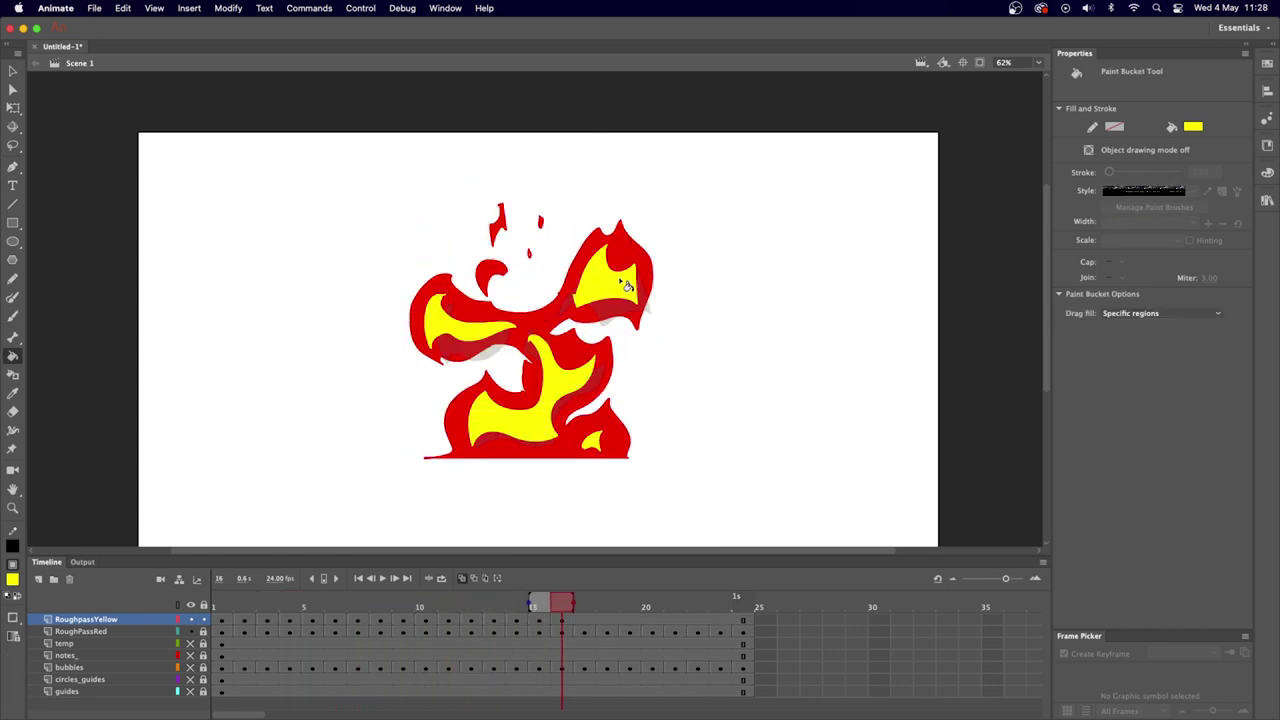
{"action": "key", "text": "period"}
{"action": "key", "text": "period"}
{"action": "key", "text": "comma"}
{"action": "key", "text": "period"}
{"action": "key", "text": "period"}
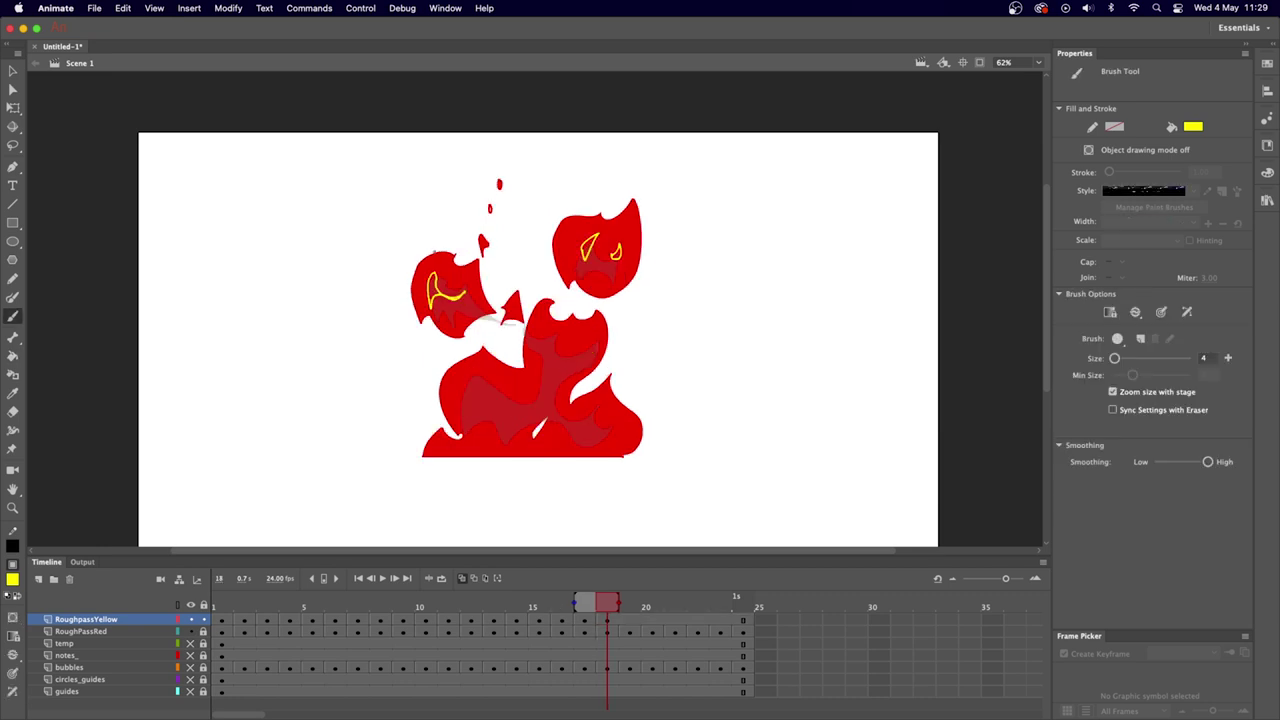
Fill frame 18's core outlines with yellow in the stem and base, the left lobe and the detached right lobe.
{"action": "key", "text": "k"}
{"action": "left_click", "coordinate": [549, 346]}
{"action": "left_click", "coordinate": [446, 290]}
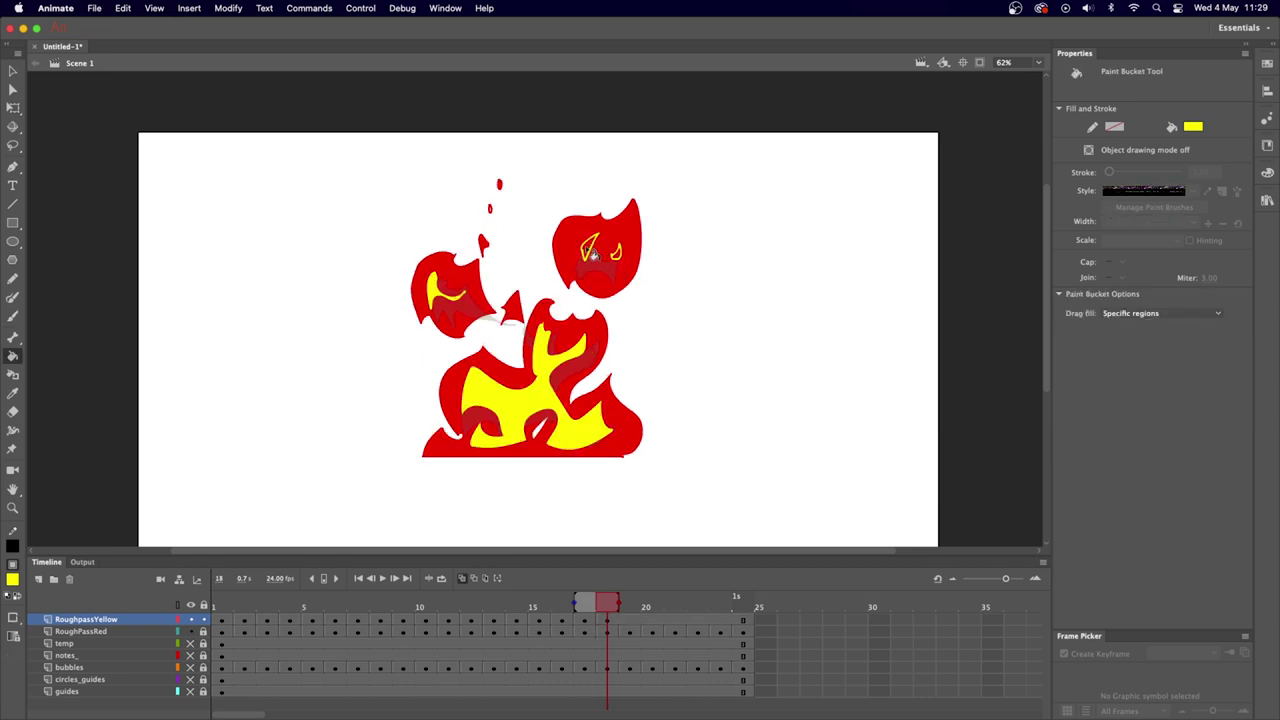
{"action": "left_click", "coordinate": [590, 250]}
{"action": "key", "text": "b"}
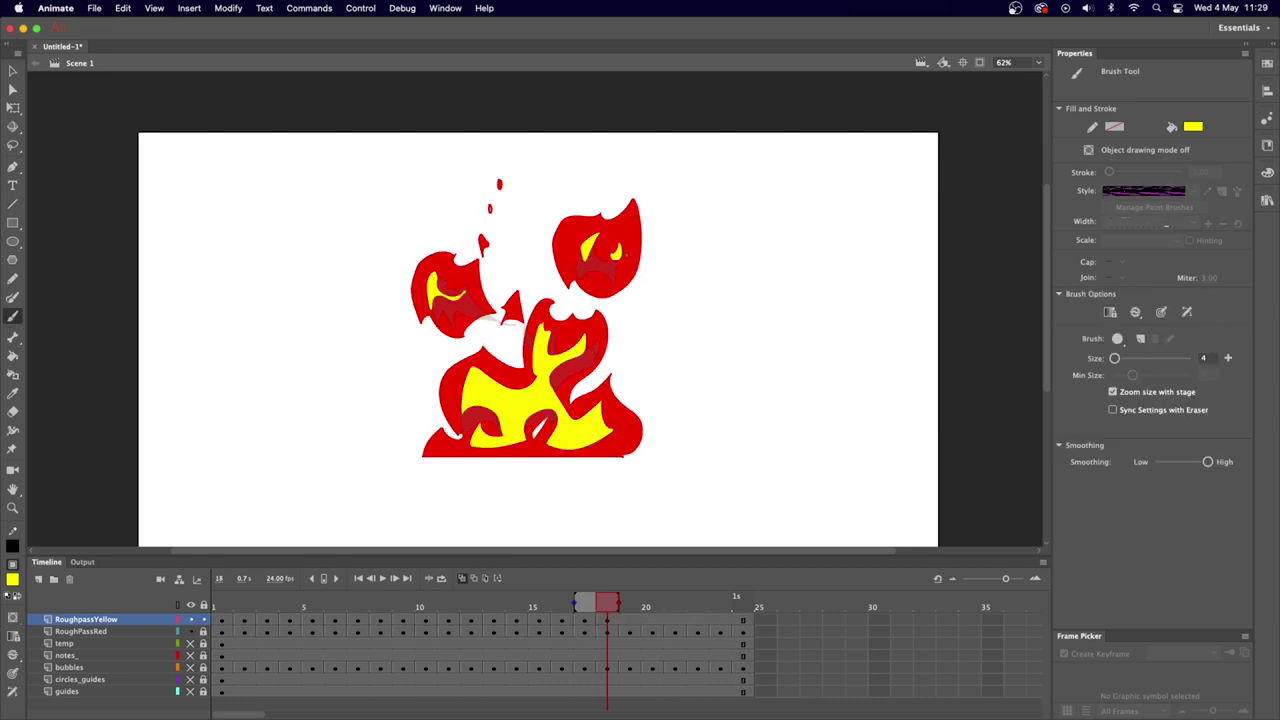
On frame 19, brush core outlines in both base flames, the stem and the left blob, plus two tiny ones in the upper-right blob.
{"action": "key", "text": "period"}
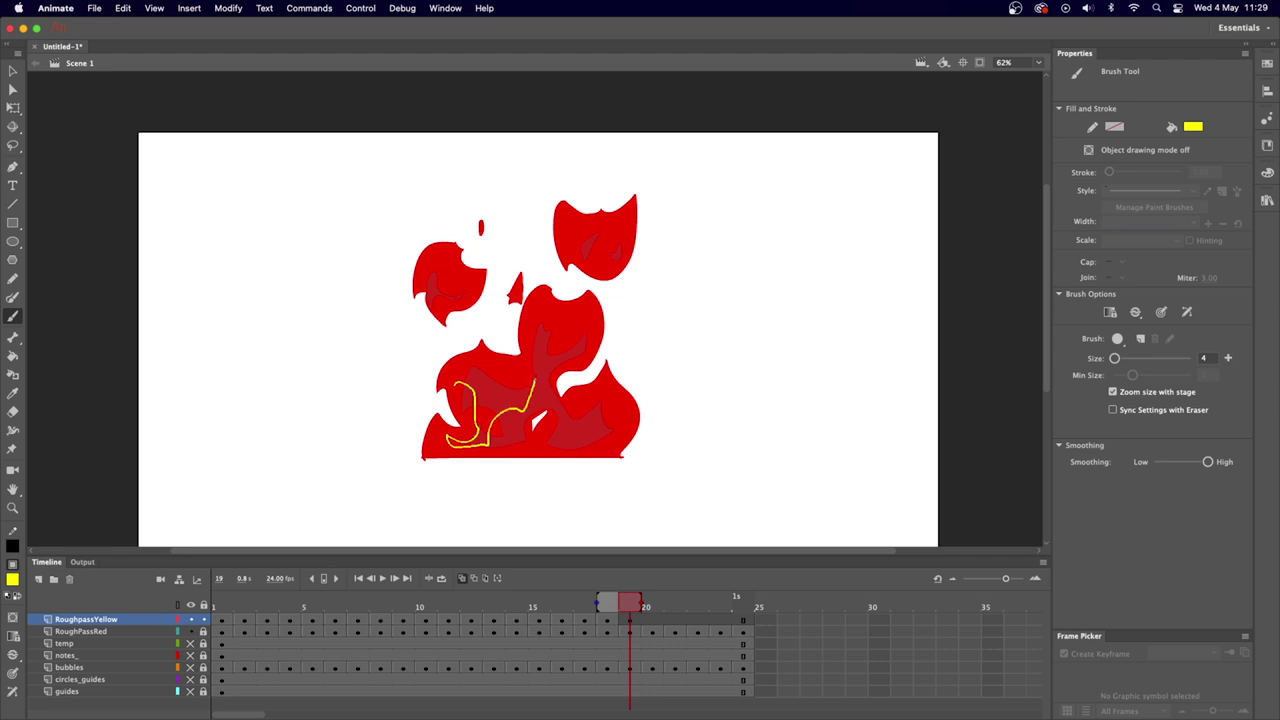
{"action": "mouse_move", "coordinate": [534, 380]}
{"action": "left_mouse_down"}
{"action": "mouse_move", "coordinate": [478, 357]}
{"action": "mouse_move", "coordinate": [461, 383]}
{"action": "left_mouse_up"}
{"action": "left_click_drag", "start_coordinate": [437, 259], "coordinate": [430, 285]}
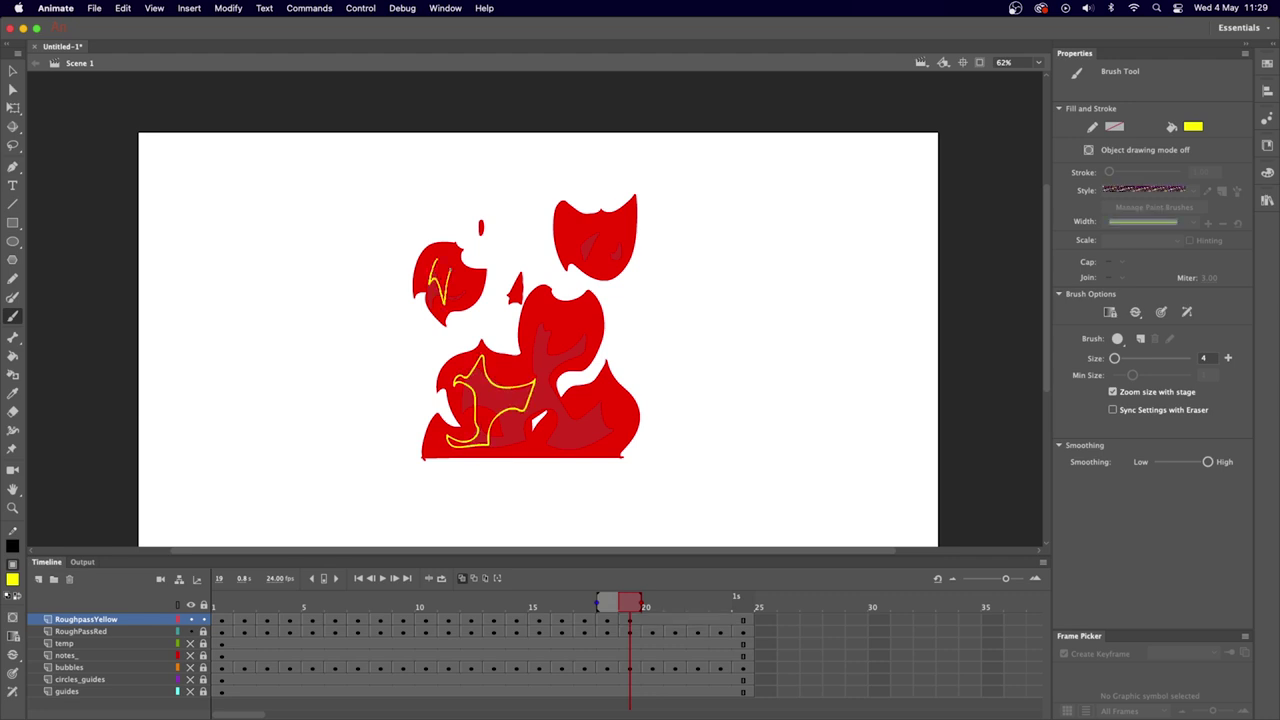
{"action": "left_click_drag", "start_coordinate": [583, 227], "coordinate": [585, 235]}
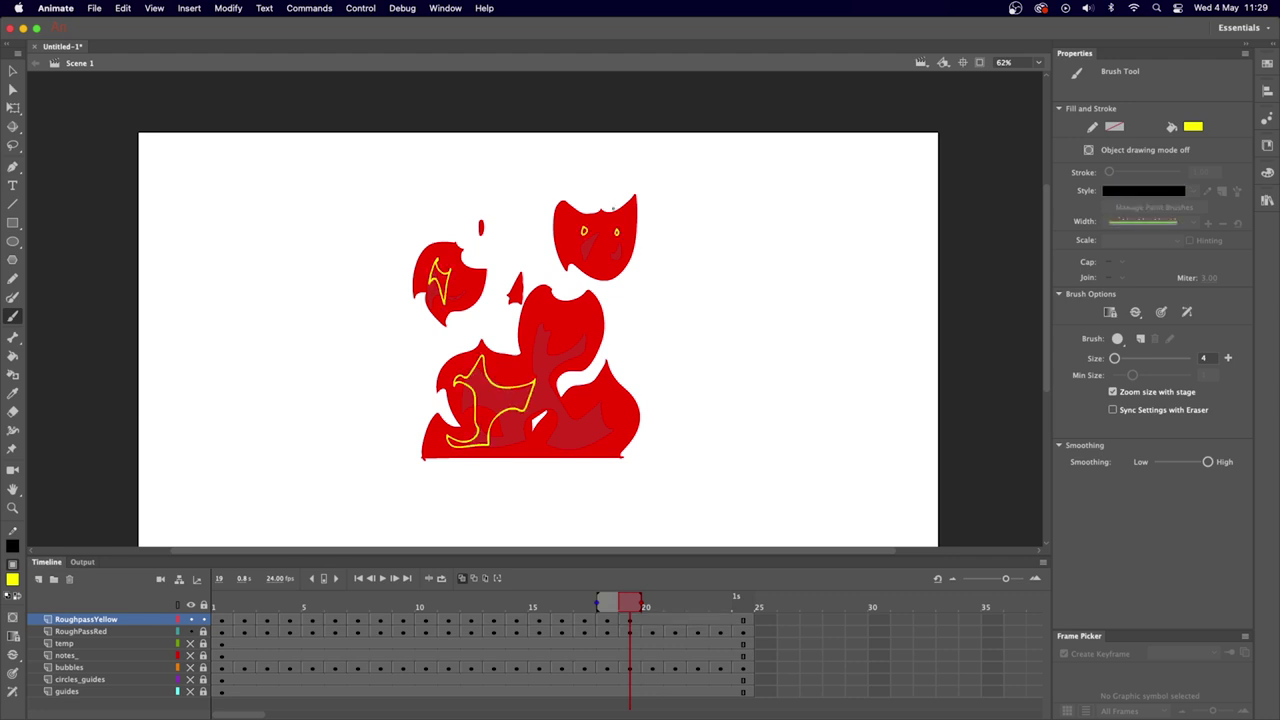
{"action": "left_click_drag", "start_coordinate": [537, 312], "coordinate": [570, 352]}
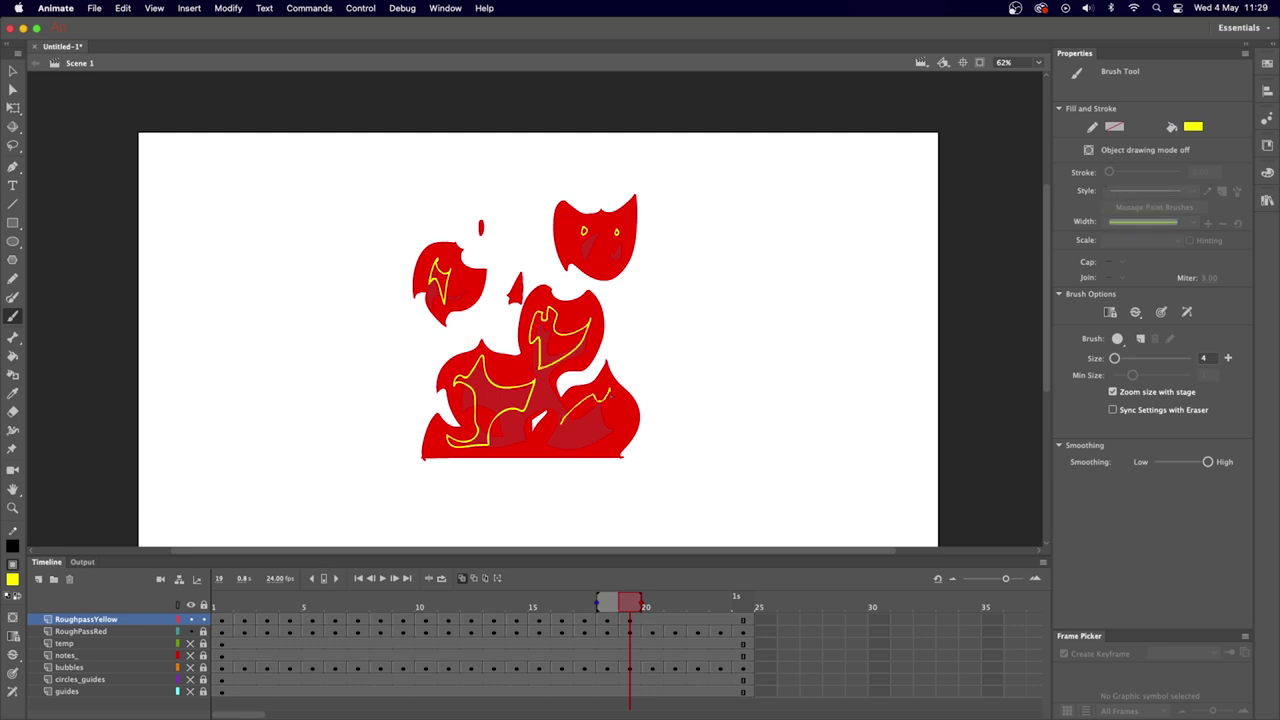
{"action": "mouse_move", "coordinate": [610, 395]}
{"action": "left_mouse_down"}
{"action": "mouse_move", "coordinate": [576, 442]}
{"action": "mouse_move", "coordinate": [590, 438]}
{"action": "left_mouse_up"}
Fill all six core outlines on frame 19 with yellow.
{"action": "key", "text": "k"}
{"action": "left_click", "coordinate": [595, 420]}
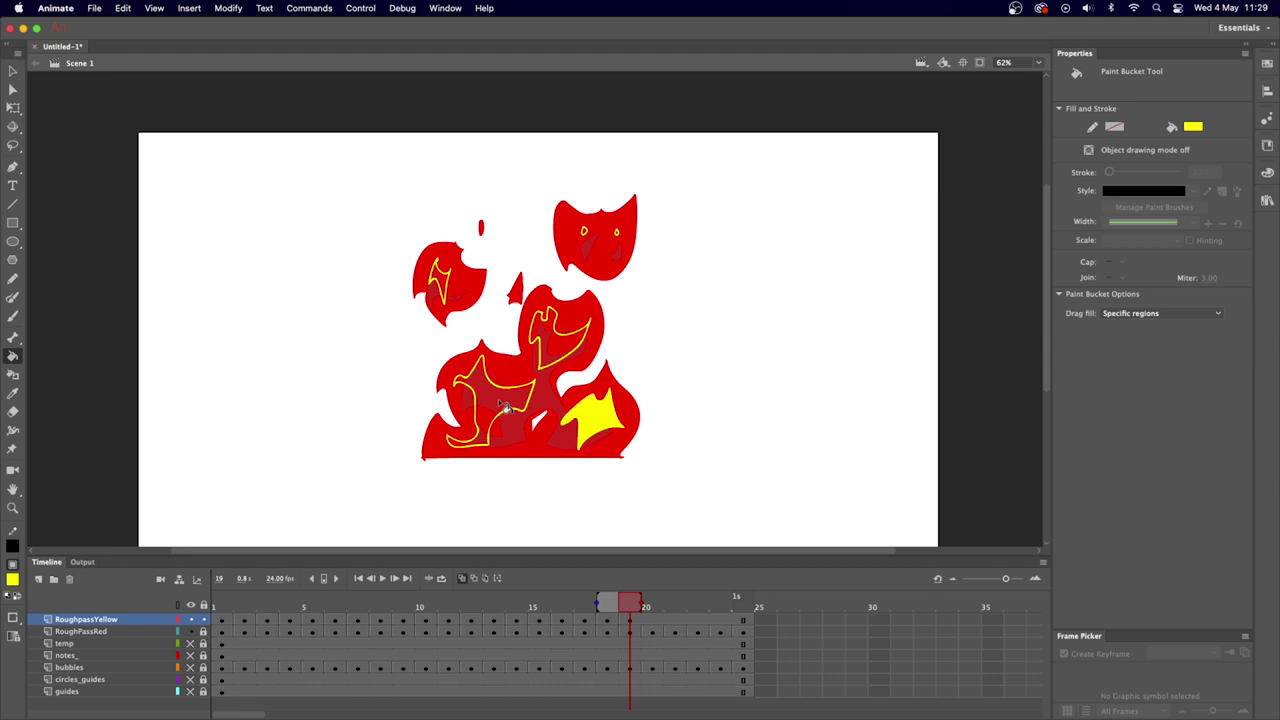
{"action": "left_click", "coordinate": [505, 407]}
{"action": "left_click", "coordinate": [566, 336]}
{"action": "left_click", "coordinate": [440, 282]}
{"action": "left_click", "coordinate": [586, 234]}
{"action": "left_click", "coordinate": [617, 234]}
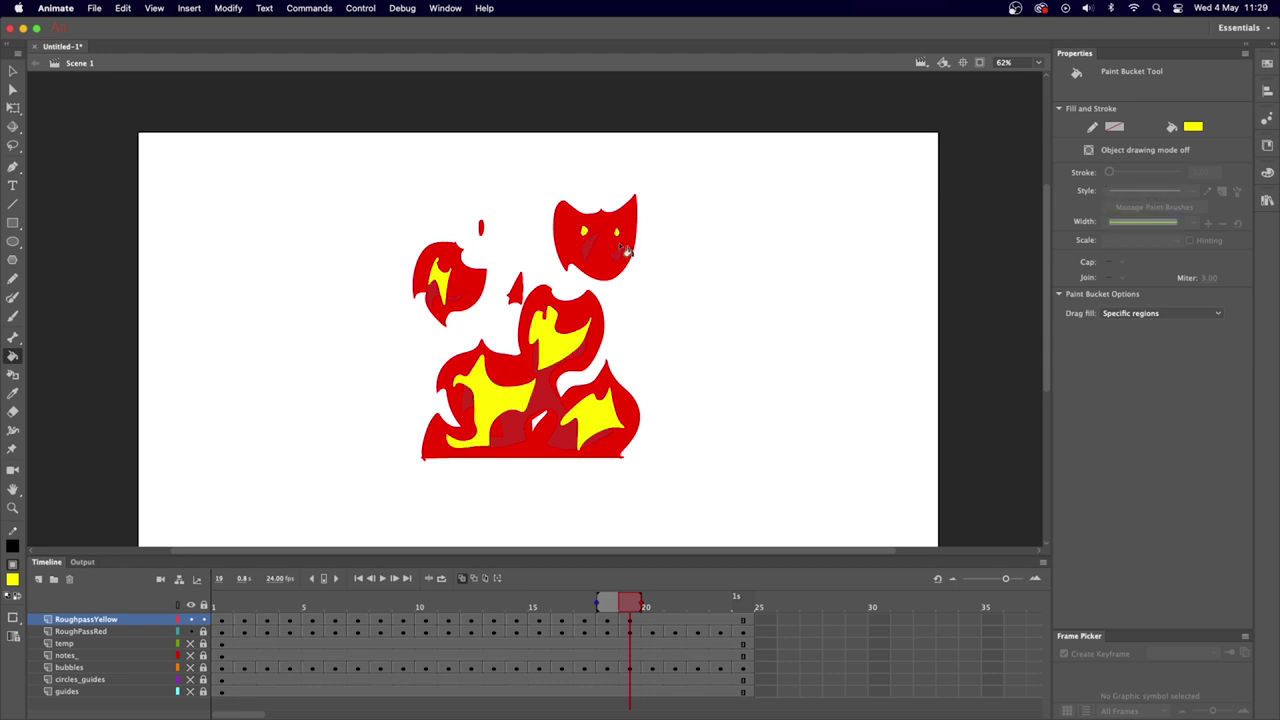
On frame 20, brush core outlines in the base flames, middle lobe and left blob, and fill them with yellow.
{"action": "key", "text": "period"}
{"action": "key", "text": "b"}
{"action": "left_click_drag", "start_coordinate": [470, 350], "coordinate": [460, 430]}
{"action": "left_click_drag", "start_coordinate": [540, 300], "coordinate": [590, 300]}
{"action": "key", "text": "k"}
{"action": "left_click", "coordinate": [470, 400]}
On frame 21, brush core outlines in the middle lobe and the two base flames, and fill them with yellow.
{"action": "key", "text": "period"}
{"action": "key", "text": "b"}
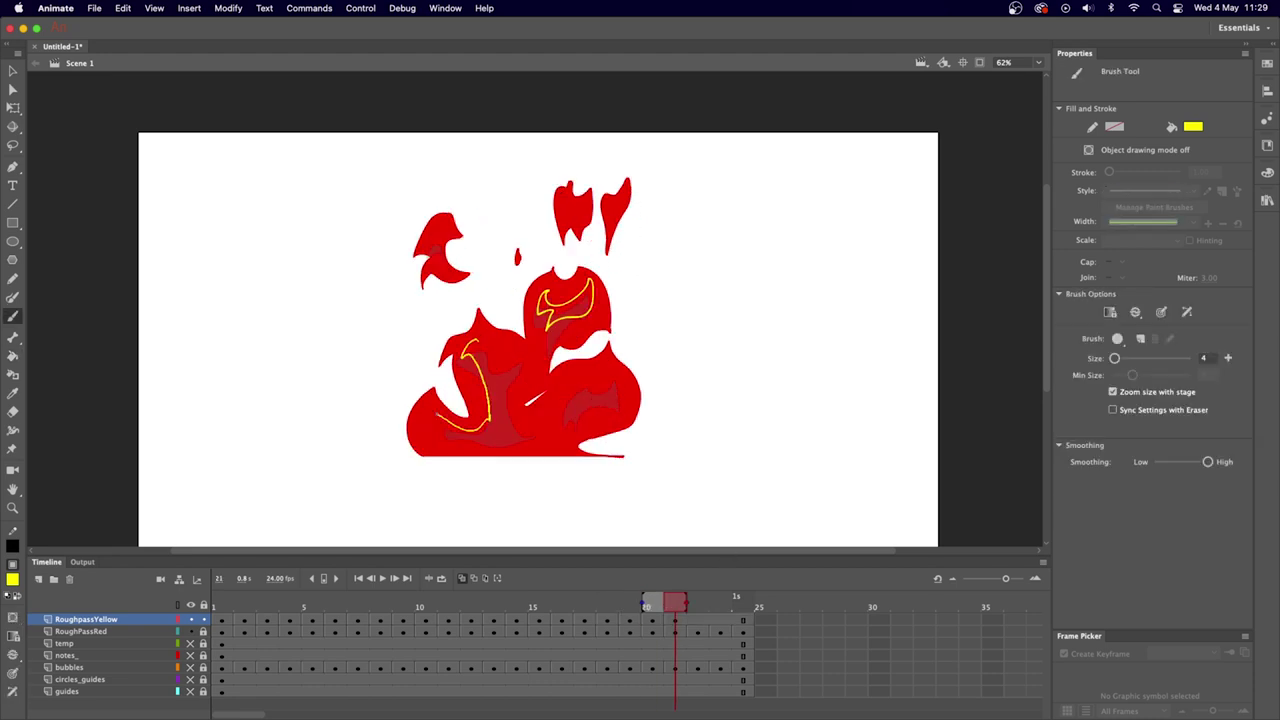
{"action": "key", "text": "k"}
{"action": "left_click", "coordinate": [566, 300]}
On frame 22, brush and fill yellow cores in the base flames and the upper blob.
{"action": "key", "text": "period"}
{"action": "key", "text": "b"}
{"action": "left_click_drag", "start_coordinate": [470, 340], "coordinate": [480, 420]}
{"action": "key", "text": "k"}
On frame 23, brush yellow core outlines in the base flames and two small ones in the upper blob, and fill them.
{"action": "key", "text": "period"}
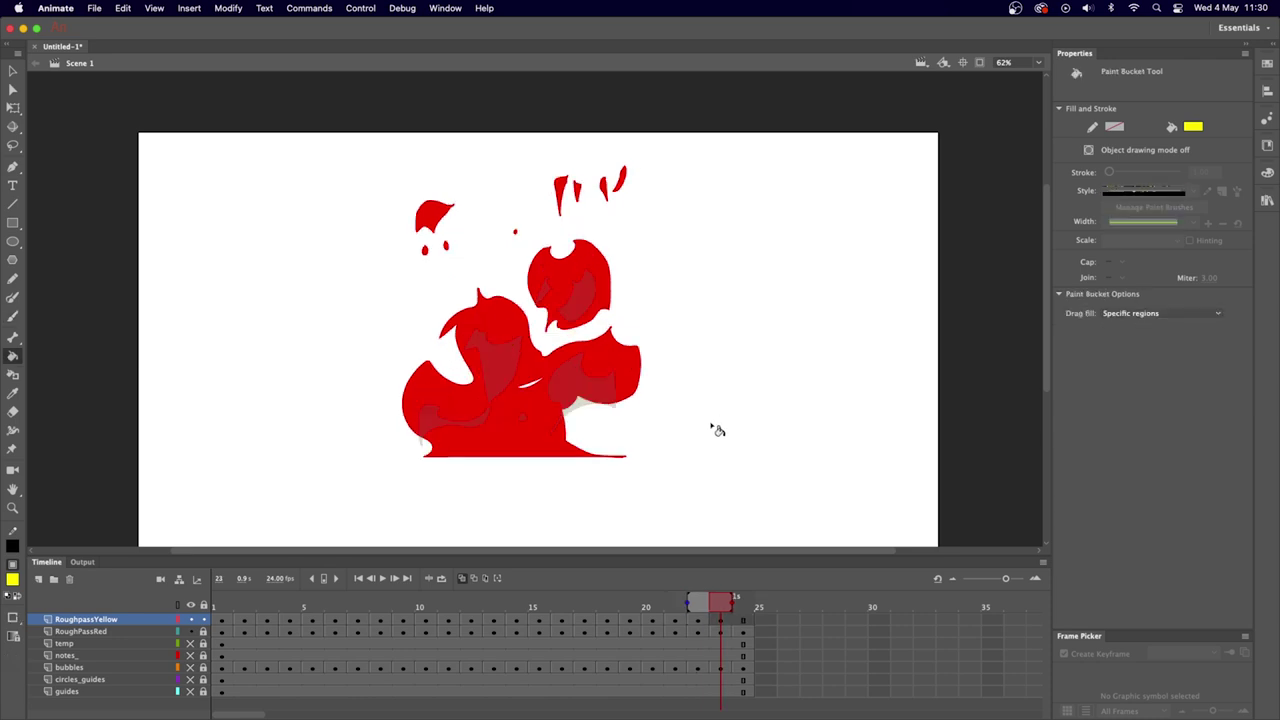
{"action": "key", "text": "b"}
{"action": "left_click_drag", "start_coordinate": [471, 318], "coordinate": [488, 390]}
{"action": "left_click_drag", "start_coordinate": [470, 330], "coordinate": [560, 290]}
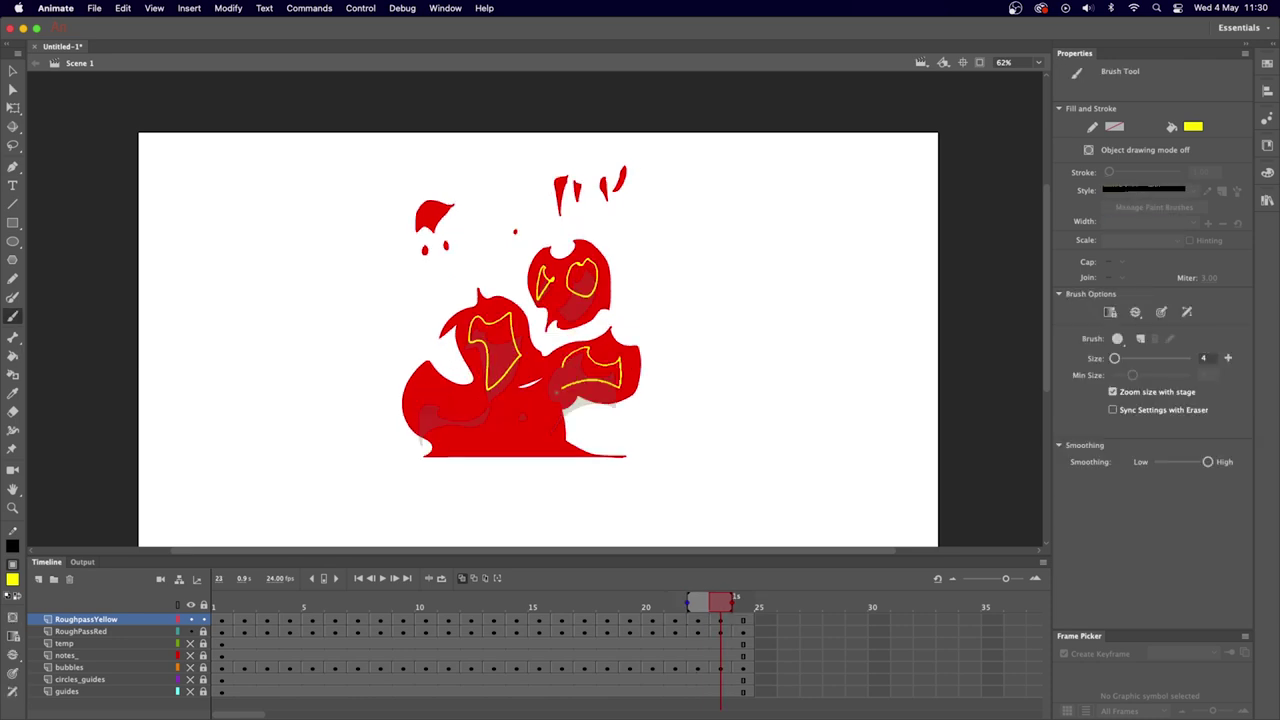
{"action": "key", "text": "k"}
{"action": "left_click", "coordinate": [500, 360]}
On frame 24, brush small core outlines in the upper blob and left lobe, and a large branching one through the base.
{"action": "key", "text": "period"}
{"action": "key", "text": "b"}
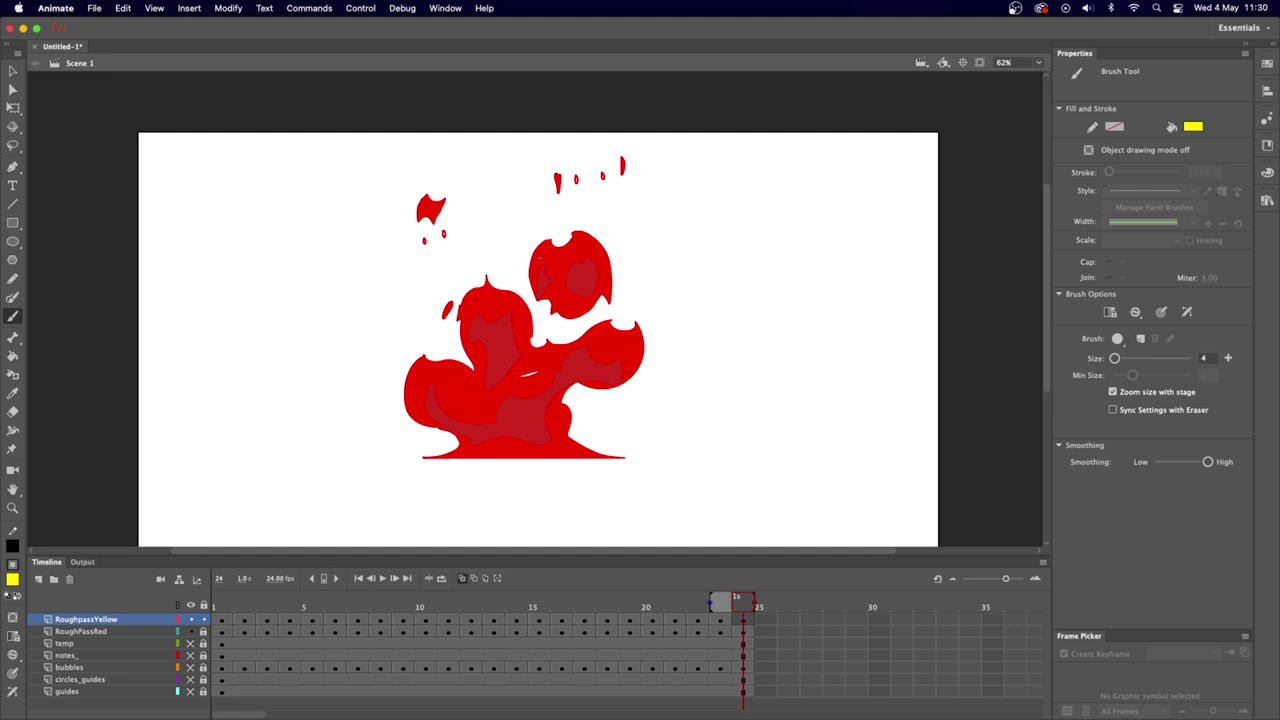
{"action": "left_click_drag", "start_coordinate": [545, 262], "coordinate": [539, 256]}
{"action": "left_click_drag", "start_coordinate": [496, 314], "coordinate": [499, 309]}
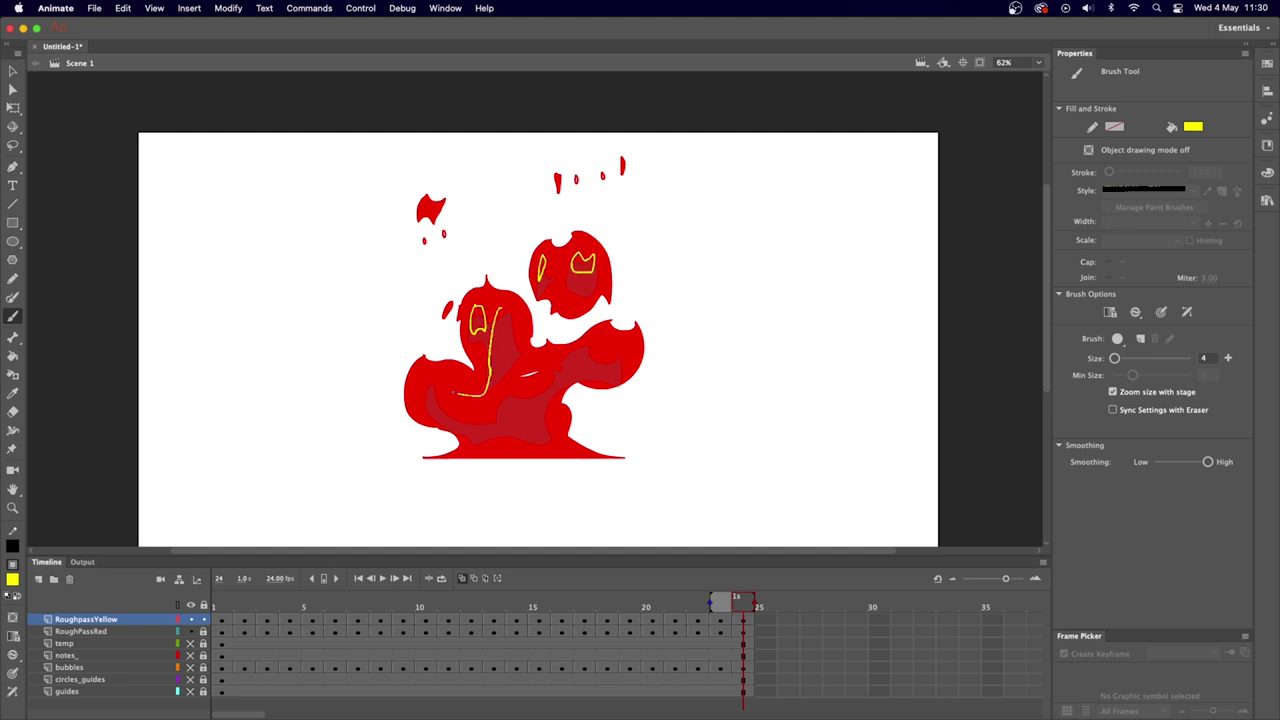
{"action": "left_click_drag", "start_coordinate": [455, 393], "coordinate": [433, 387]}
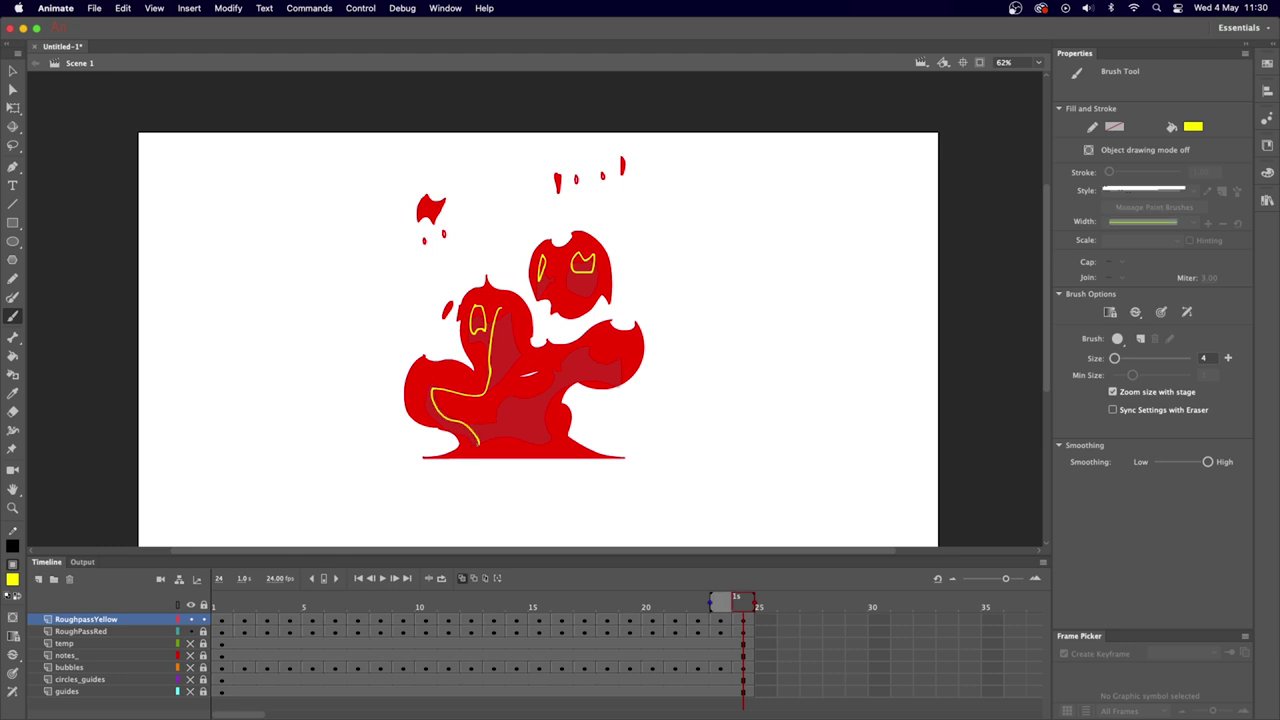
{"action": "left_click_drag", "start_coordinate": [478, 443], "coordinate": [548, 438]}
Fill the large branching core and the three small core outlines on frame 24 with yellow.
{"action": "key", "text": "k"}
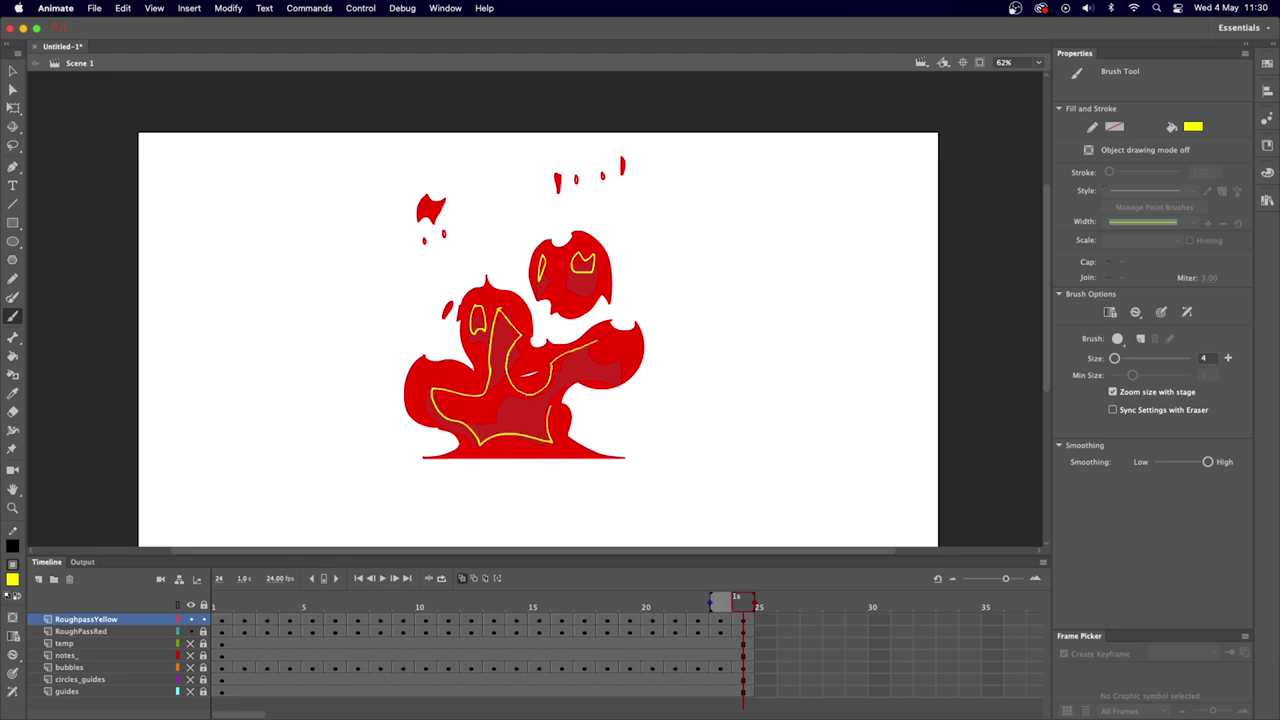
{"action": "left_click", "coordinate": [585, 370]}
{"action": "left_click", "coordinate": [481, 321]}
{"action": "left_click", "coordinate": [542, 268]}
{"action": "left_click", "coordinate": [594, 268]}
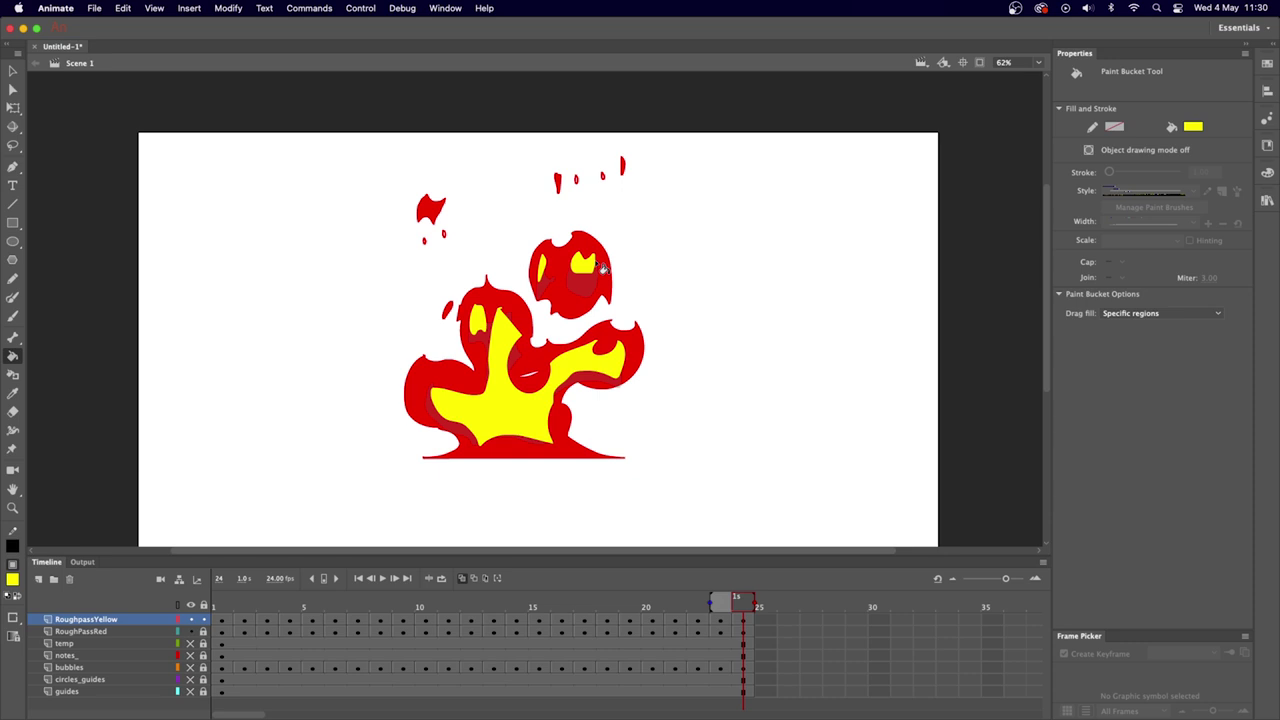
Compare the first and last frames and play the animation to check how the yellow cores loop.
{"action": "left_click", "coordinate": [221, 603]}
{"action": "left_click", "coordinate": [743, 598]}
{"action": "left_click", "coordinate": [222, 604]}
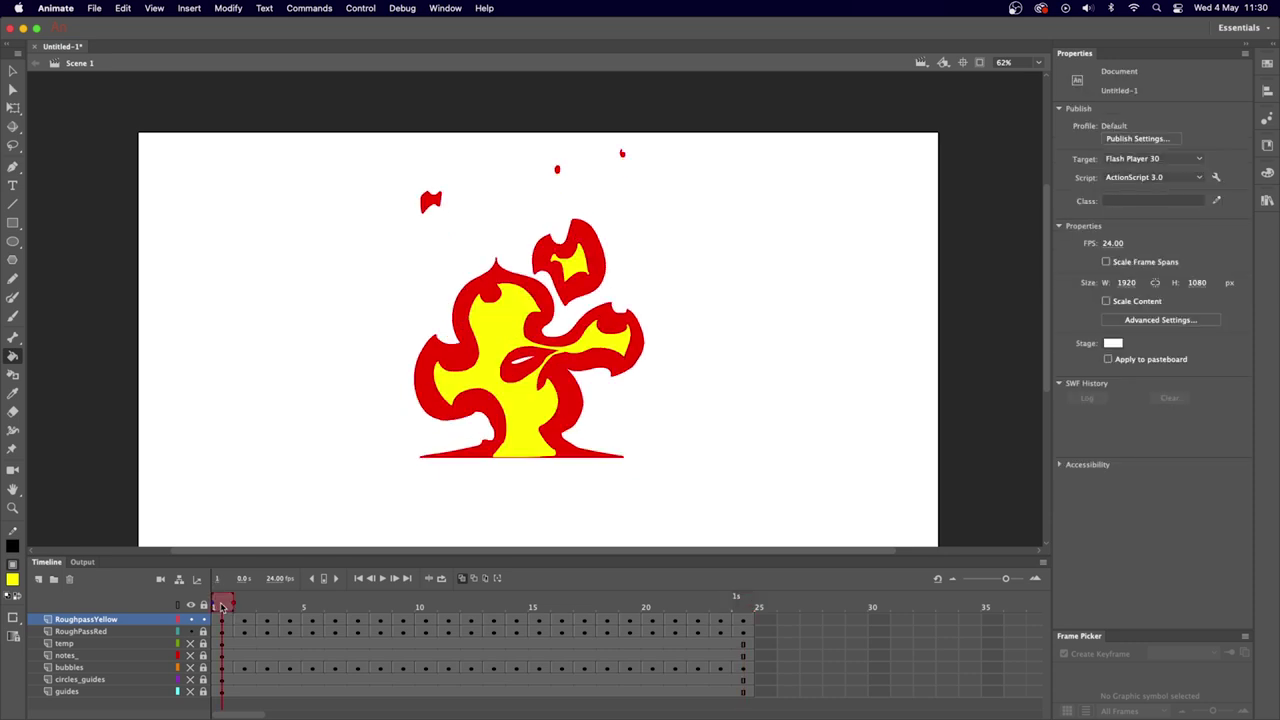
{"action": "left_click", "coordinate": [750, 605]}
{"action": "left_click", "coordinate": [228, 606]}
{"action": "key", "text": "Return"}
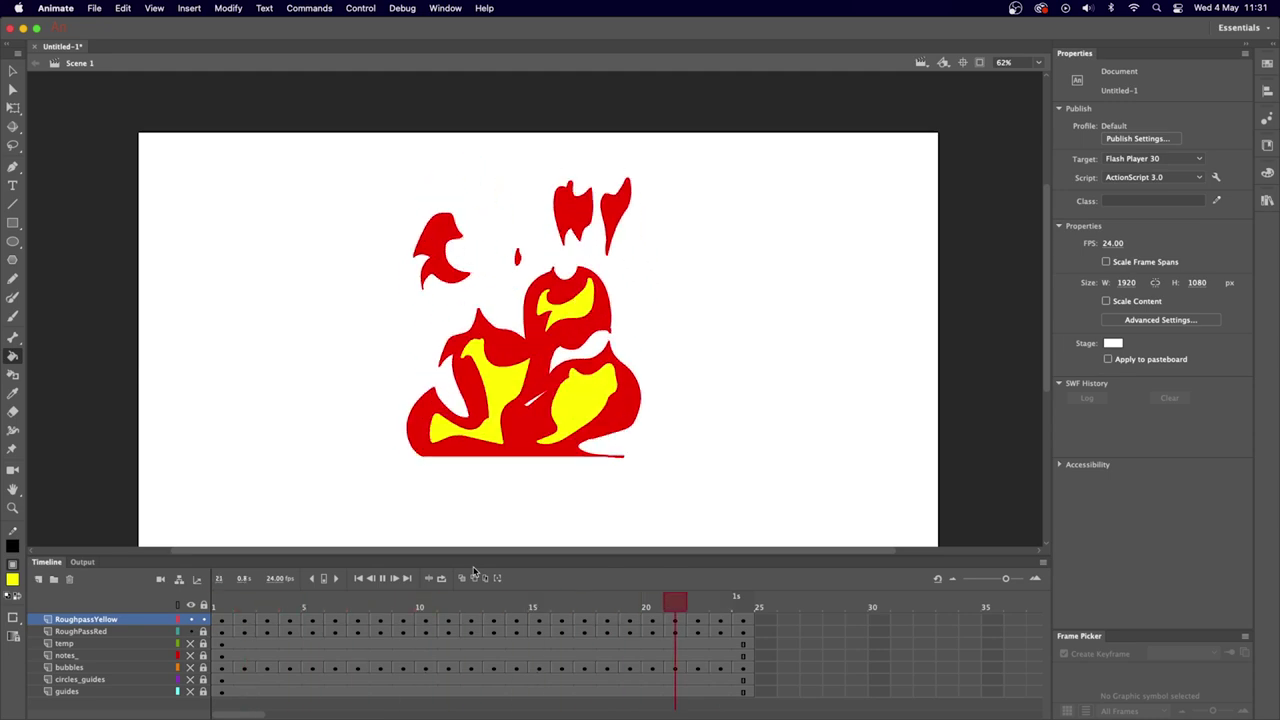
{"action": "key", "text": "Return"}
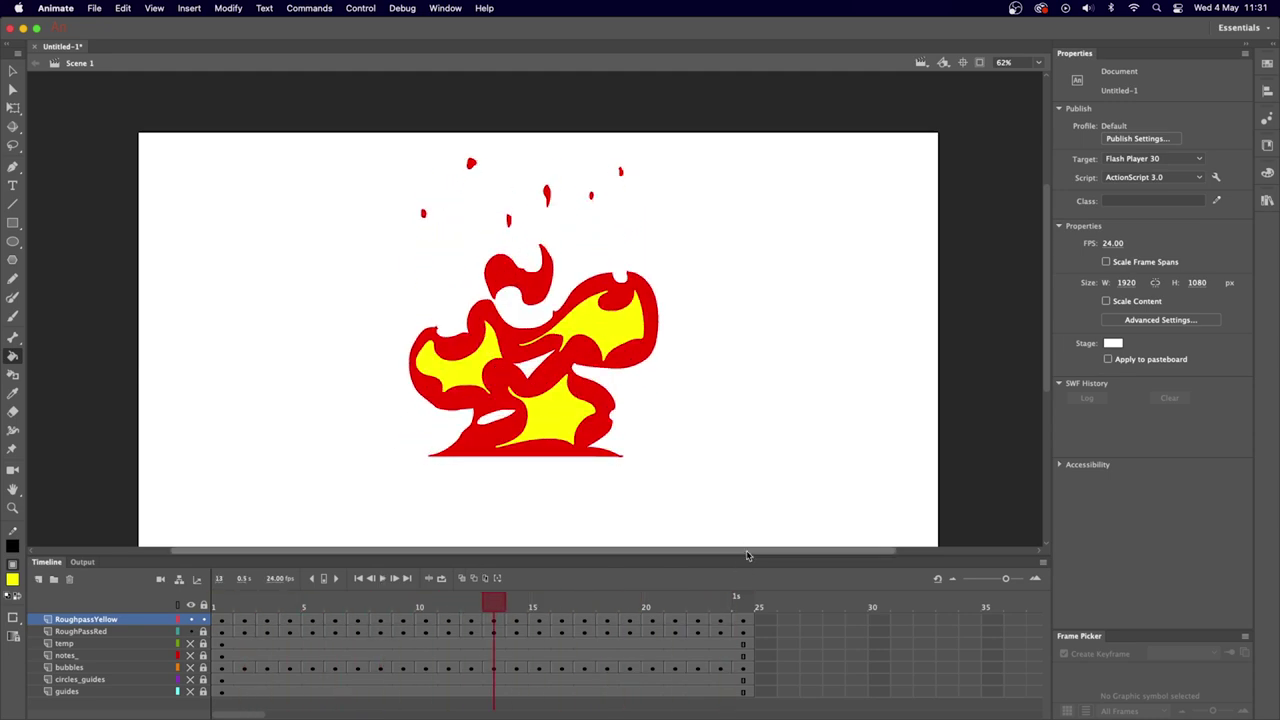
On frame 19, brush a thin bridge outline along the base joining the left and right yellow cores.
{"action": "left_click_drag", "start_coordinate": [232, 604], "coordinate": [650, 619]}
{"action": "key", "text": "b"}
{"action": "key", "text": "comma"}
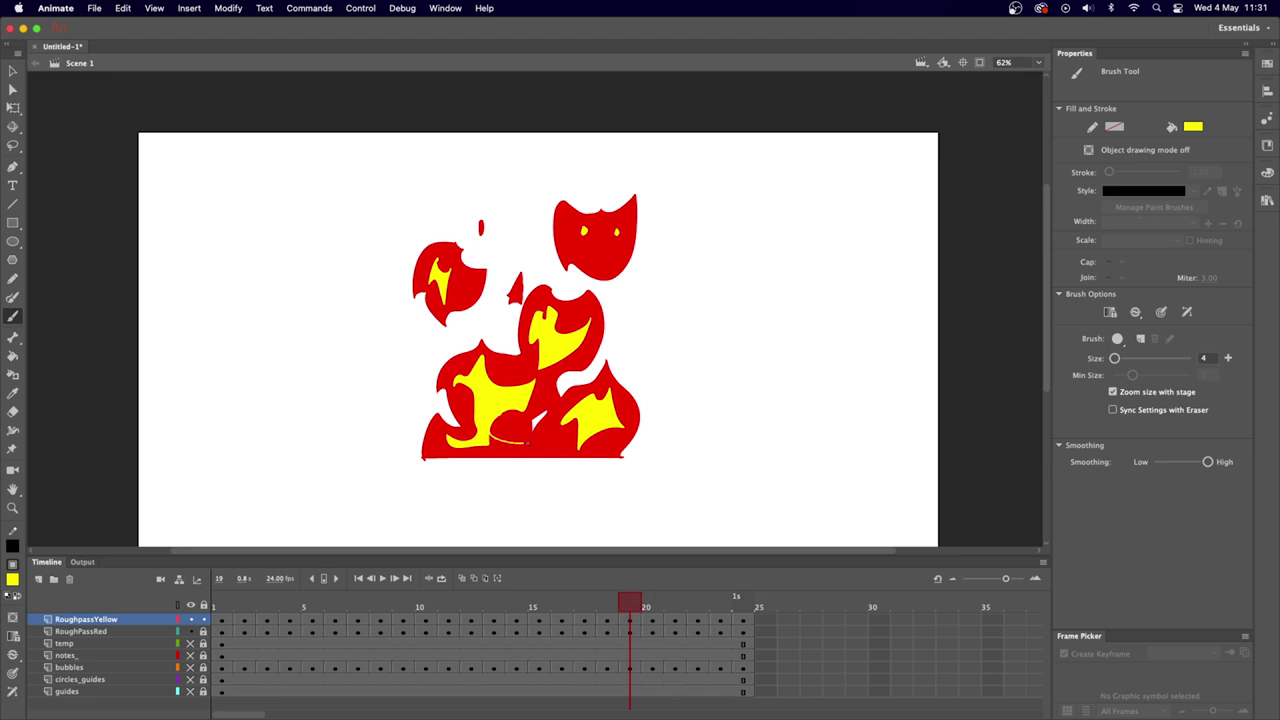
{"action": "left_click_drag", "start_coordinate": [525, 442], "coordinate": [578, 437]}
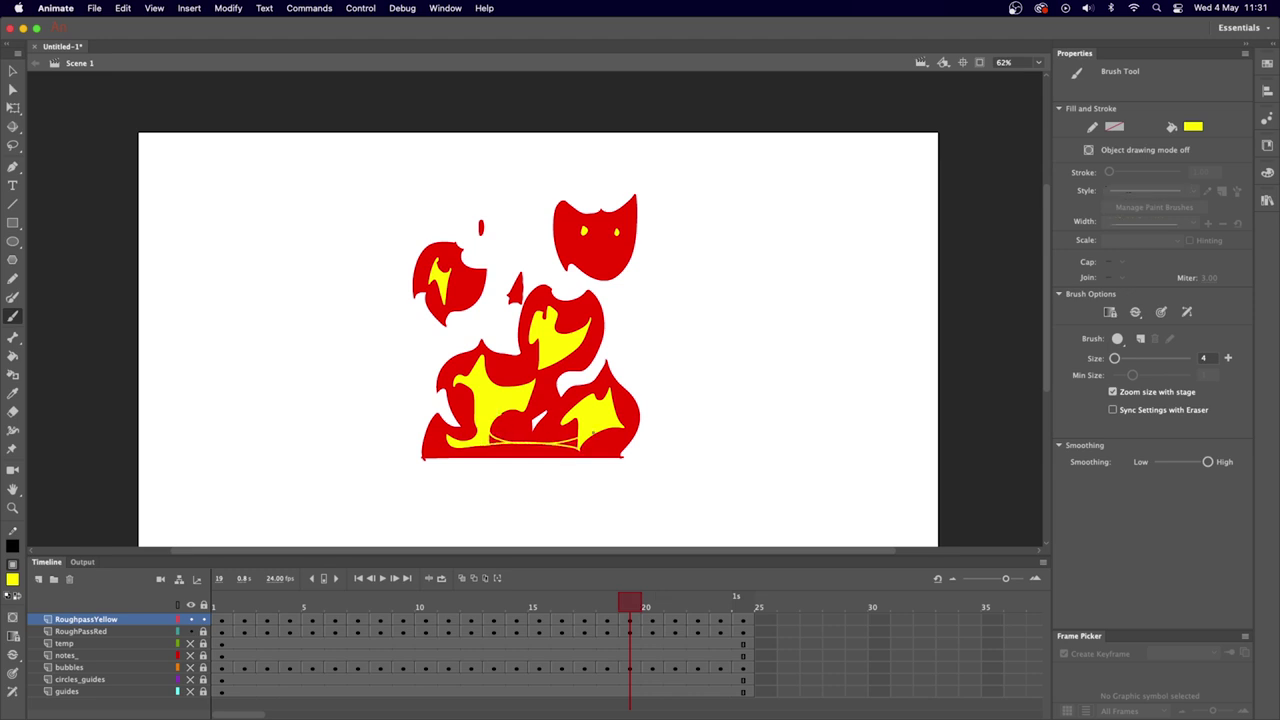
On frames 20 and 21, brush bridge outlines along the base to join the left and right yellow cores.
{"action": "key", "text": "period"}
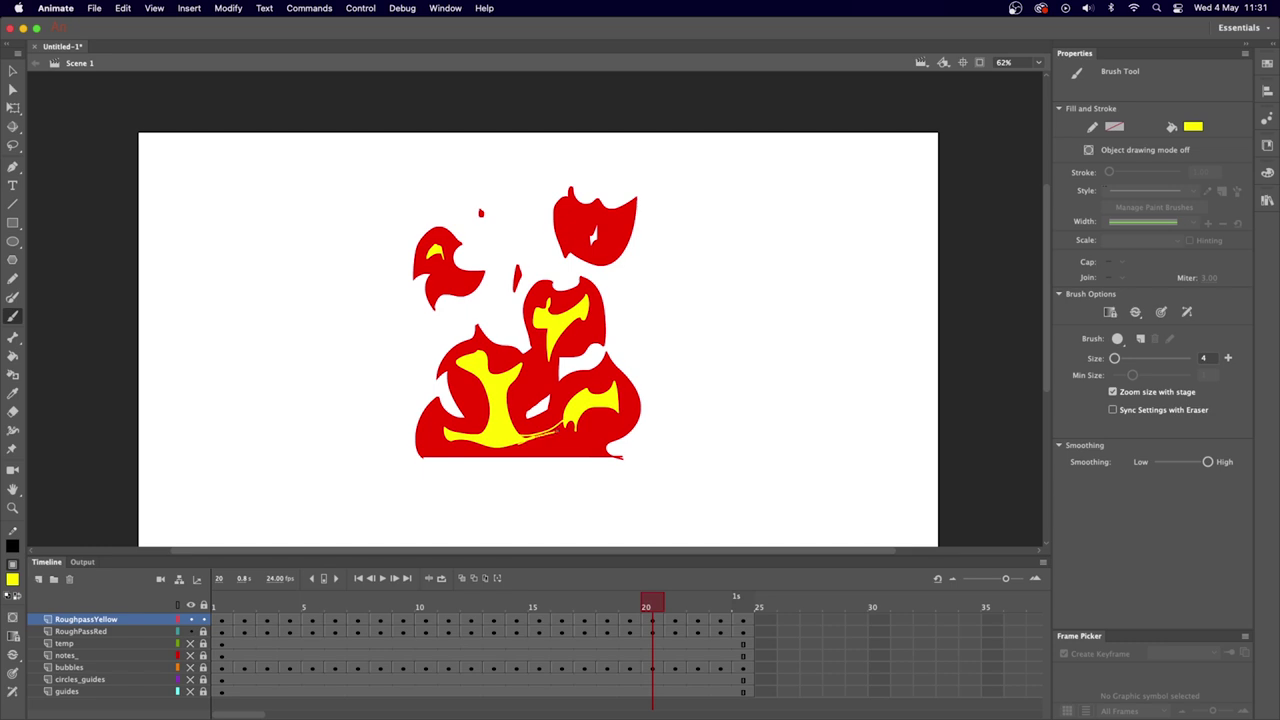
{"action": "key", "text": "period"}
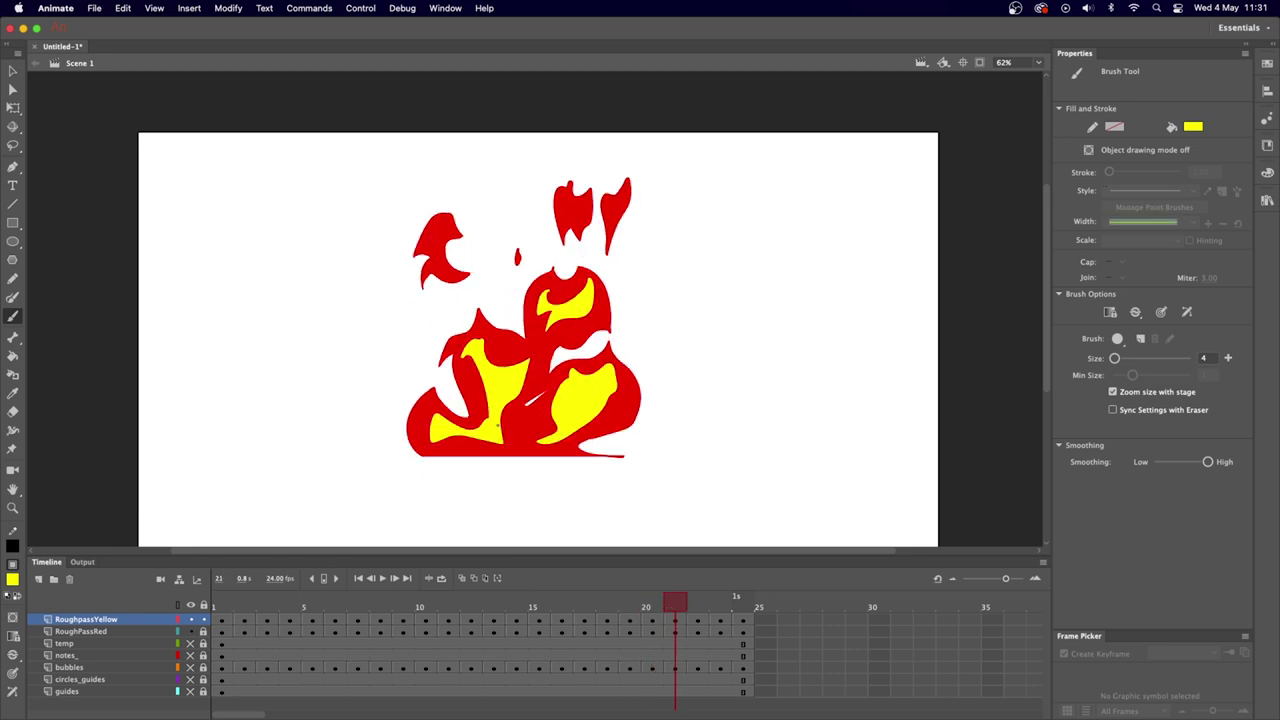
{"action": "left_click_drag", "start_coordinate": [500, 440], "coordinate": [497, 438]}
{"action": "key", "text": "comma"}
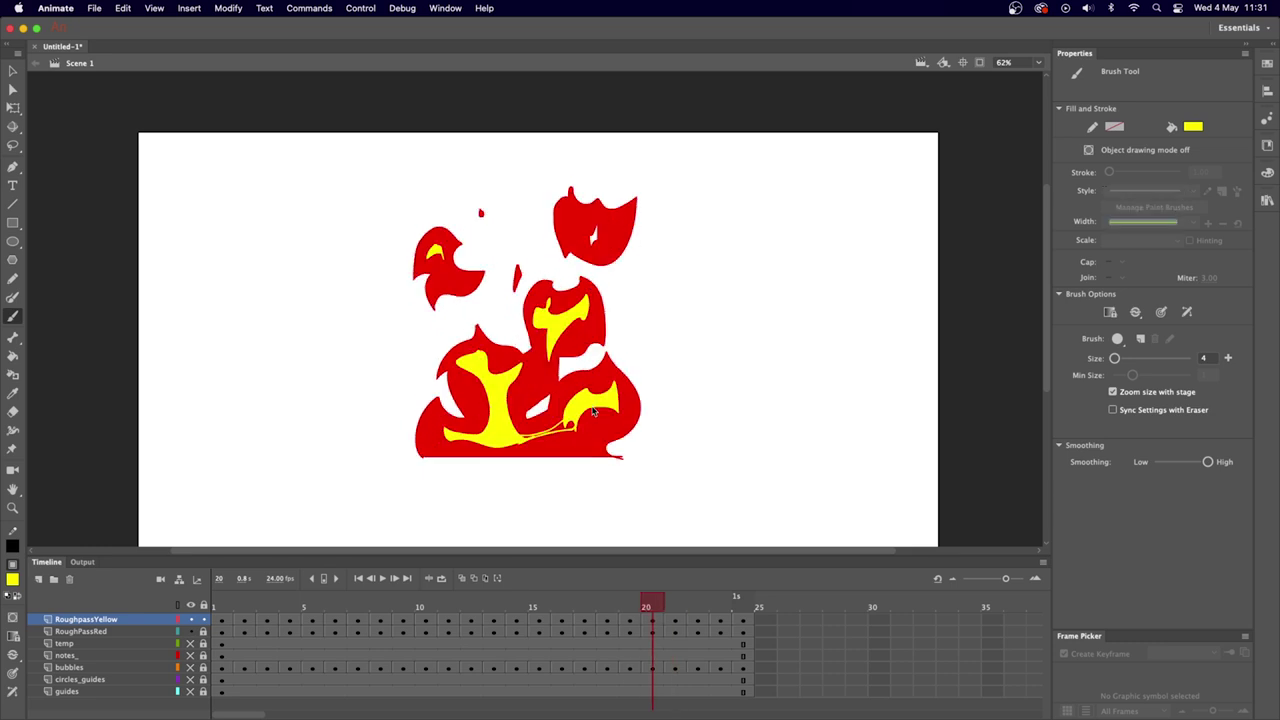
{"action": "key", "text": "period"}
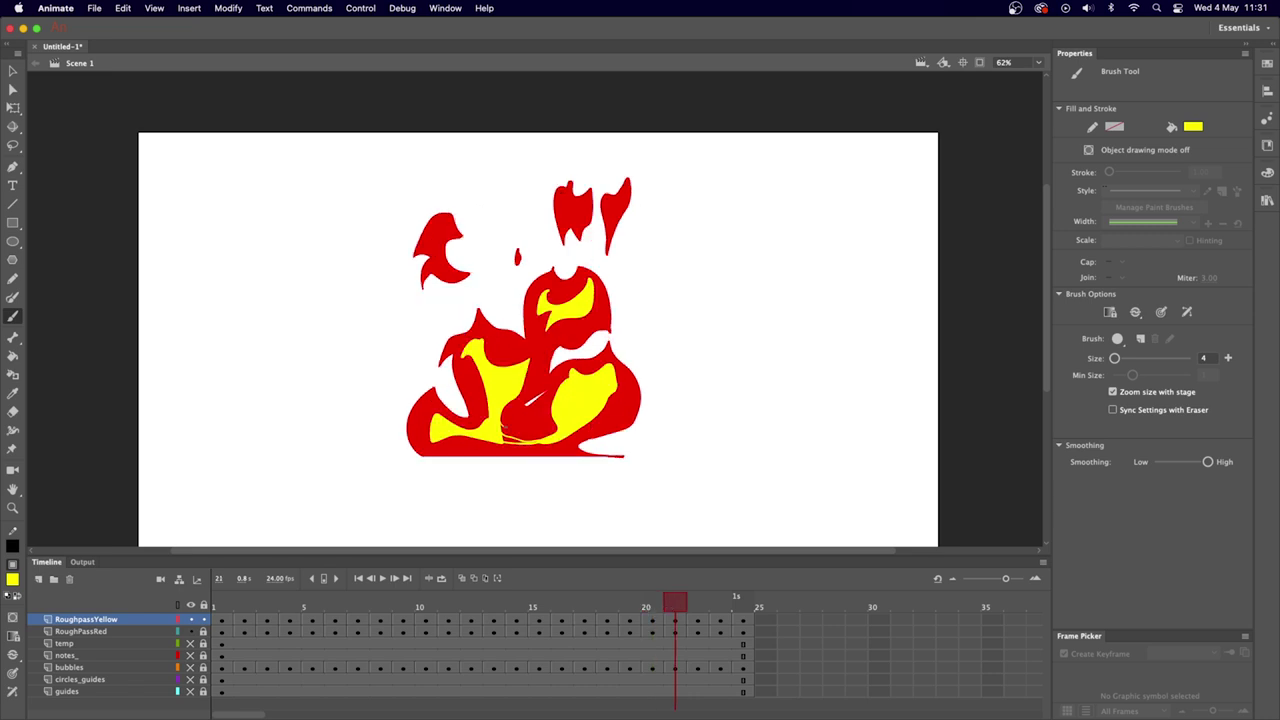
{"action": "mouse_move", "coordinate": [505, 446]}
{"action": "left_mouse_down"}
{"action": "mouse_move", "coordinate": [540, 444]}
{"action": "mouse_move", "coordinate": [478, 446]}
{"action": "mouse_move", "coordinate": [553, 441]}
{"action": "left_mouse_up"}
Undo the last edit on frame 21 and fill the base bridge outlines on frames 20 and 19 with yellow.
{"action": "key", "text": "e"}
{"action": "key", "text": "comma"}
{"action": "key", "text": "period"}
{"action": "key", "text": "ctrl+z"}
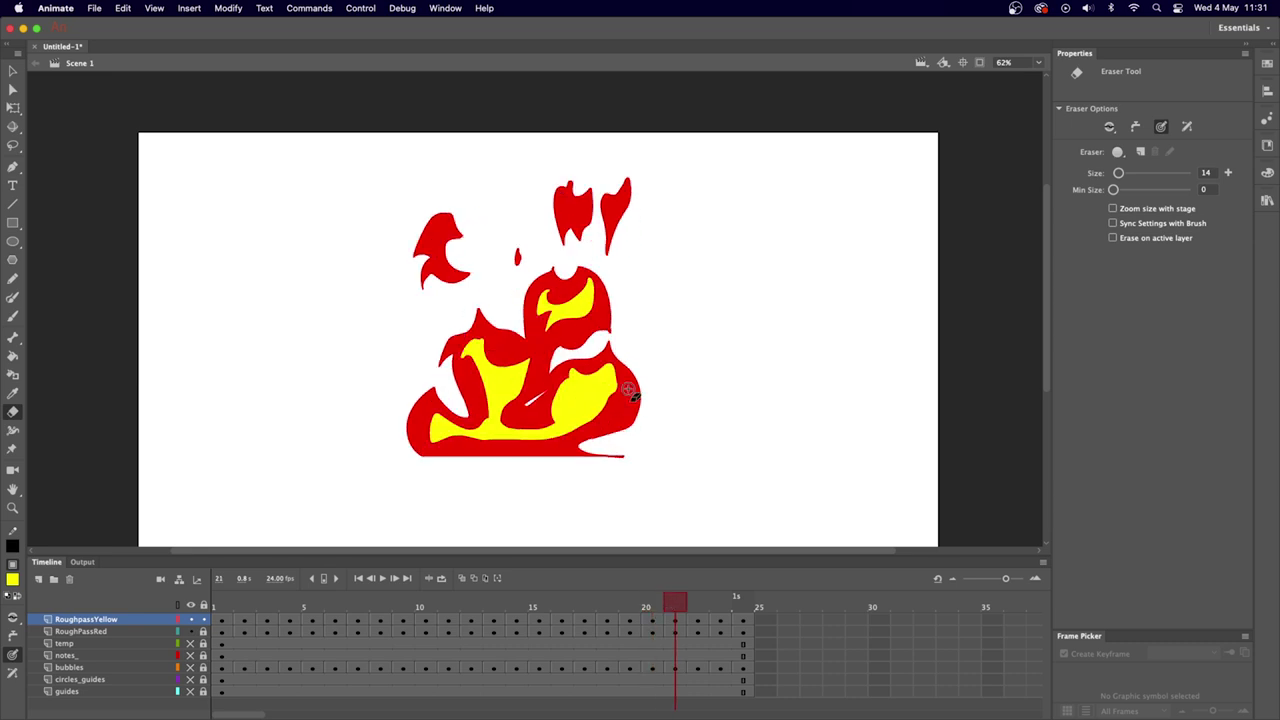
{"action": "key", "text": "comma"}
{"action": "key", "text": "k"}
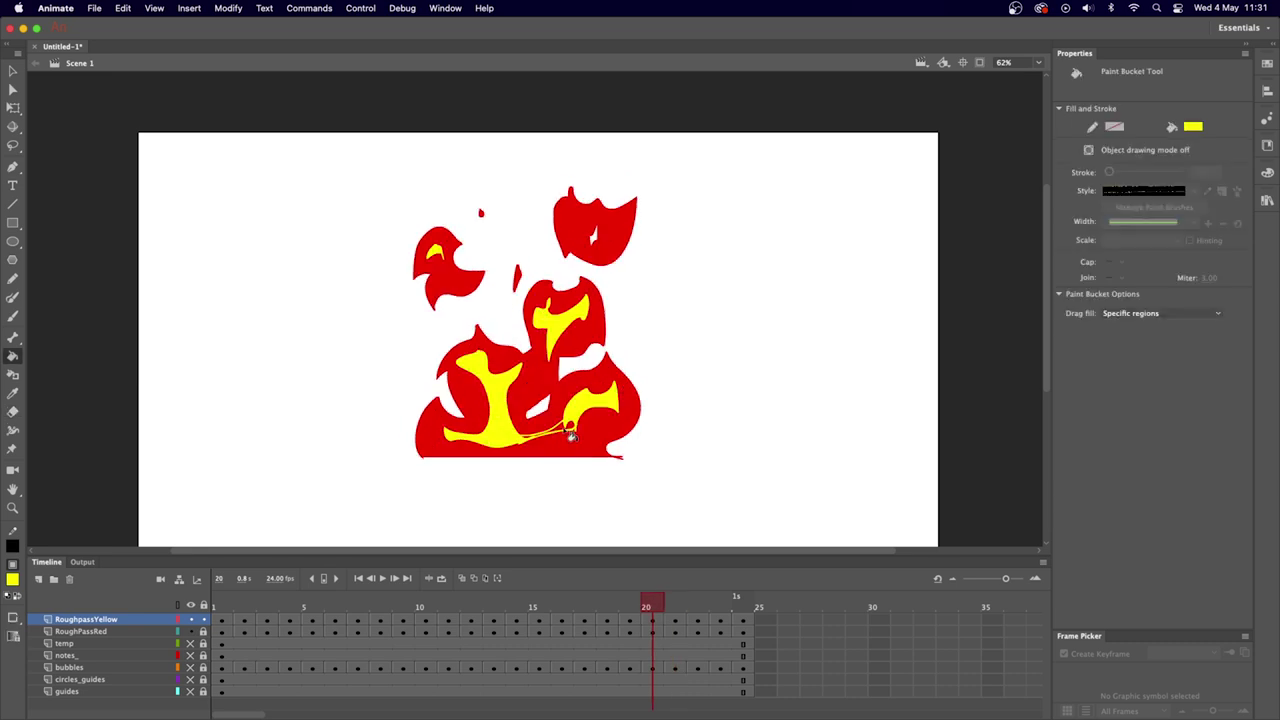
{"action": "key", "text": "comma"}
{"action": "left_click", "coordinate": [500, 449]}
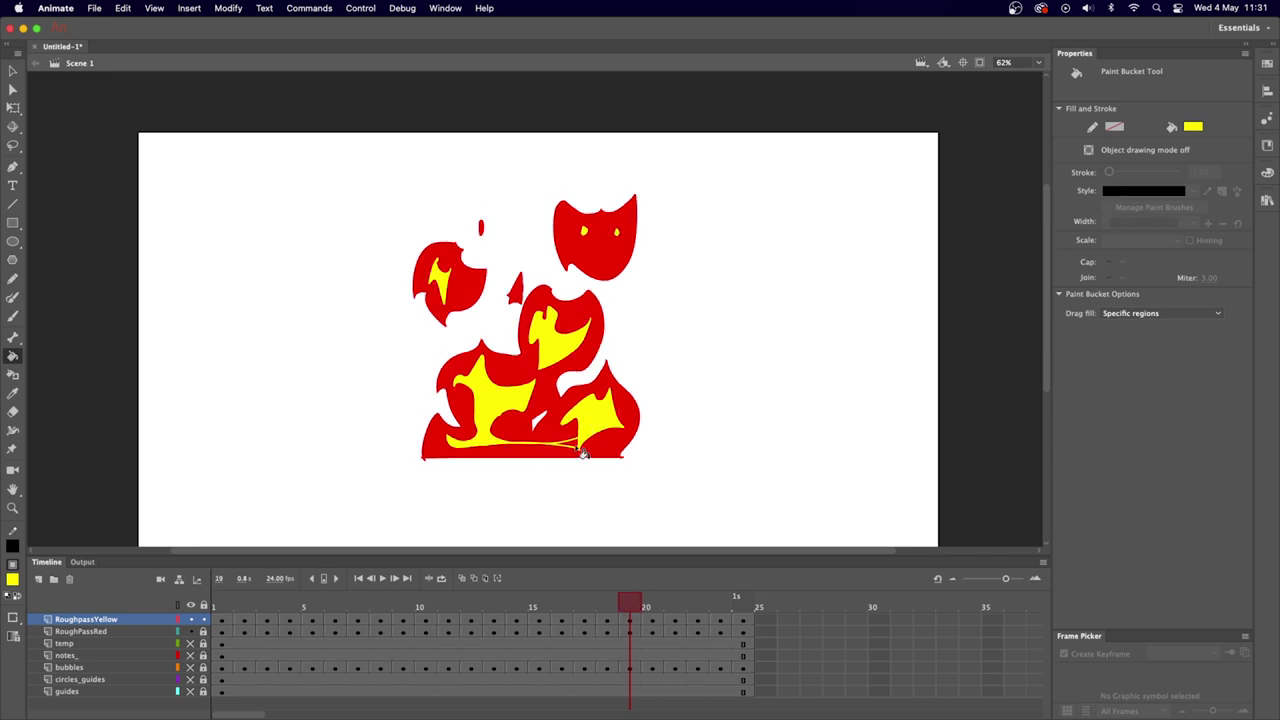
Step back to frame 16 and forward to frame 19 to examine how the base cores flow into the new bridge.
{"action": "key", "text": "comma"}
{"action": "key", "text": "period"}
{"action": "key", "text": "comma"}
{"action": "key", "text": "comma"}
{"action": "key", "text": "comma"}
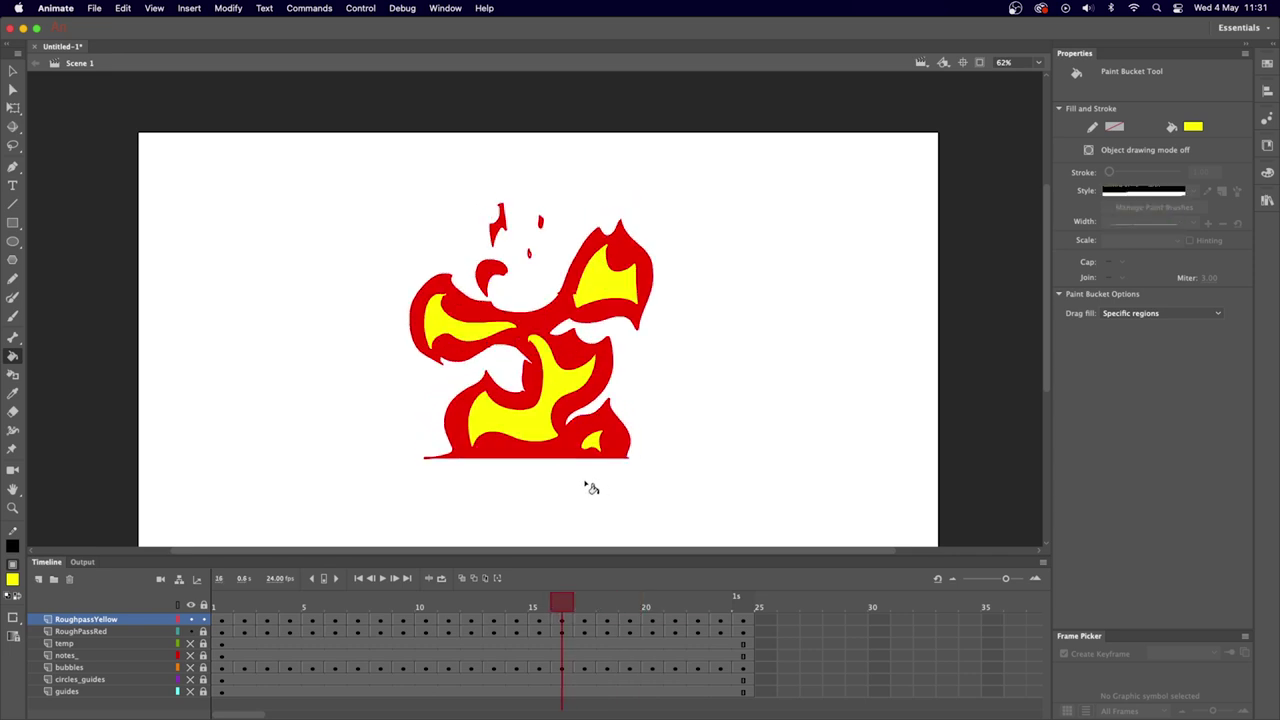
{"action": "key", "text": "period"}
{"action": "key", "text": "period"}
{"action": "key", "text": "period"}
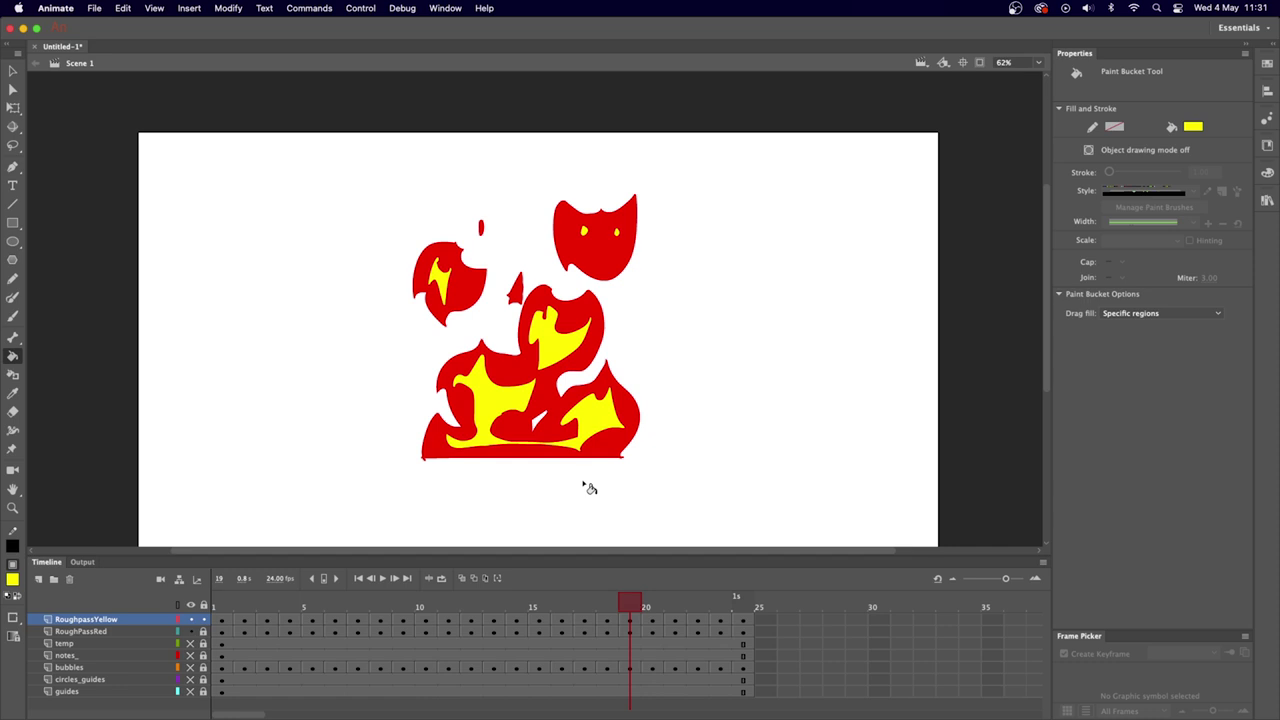
Step back and forth through frames 19 to 23 to examine how the yellow base core breaks up.
{"action": "key", "text": "b"}
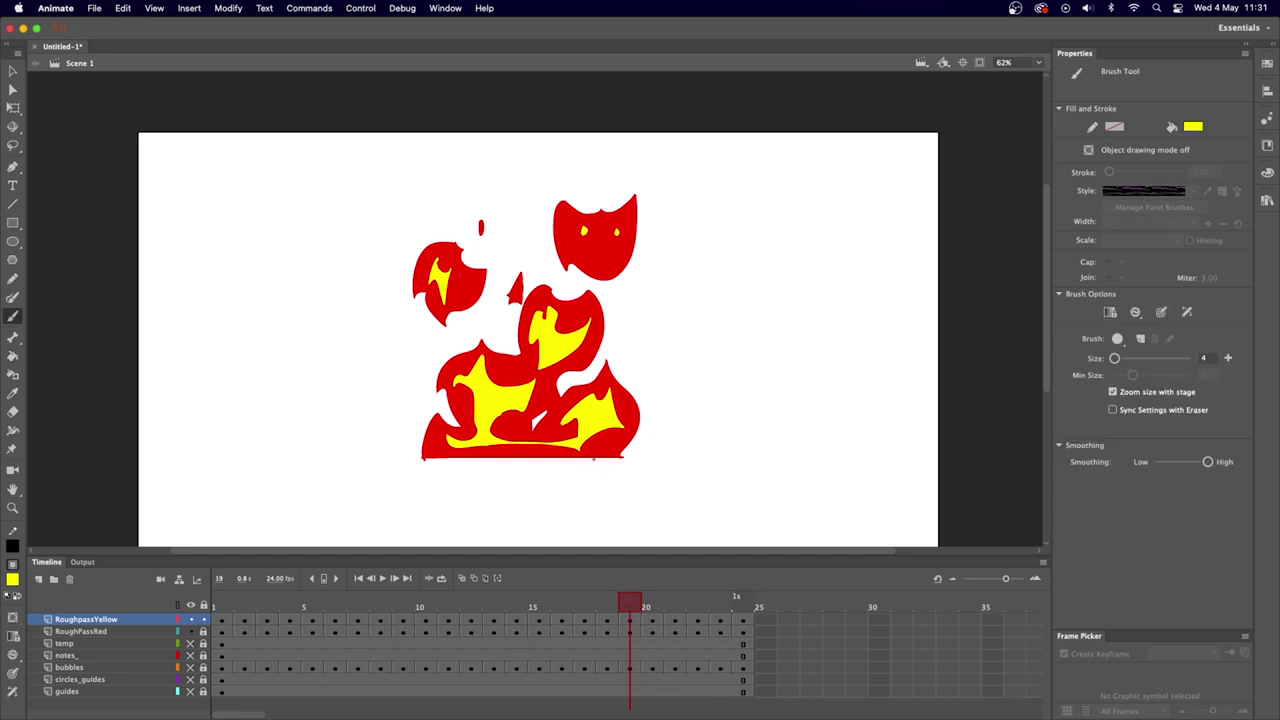
{"action": "key", "text": "period"}
{"action": "key", "text": "period"}
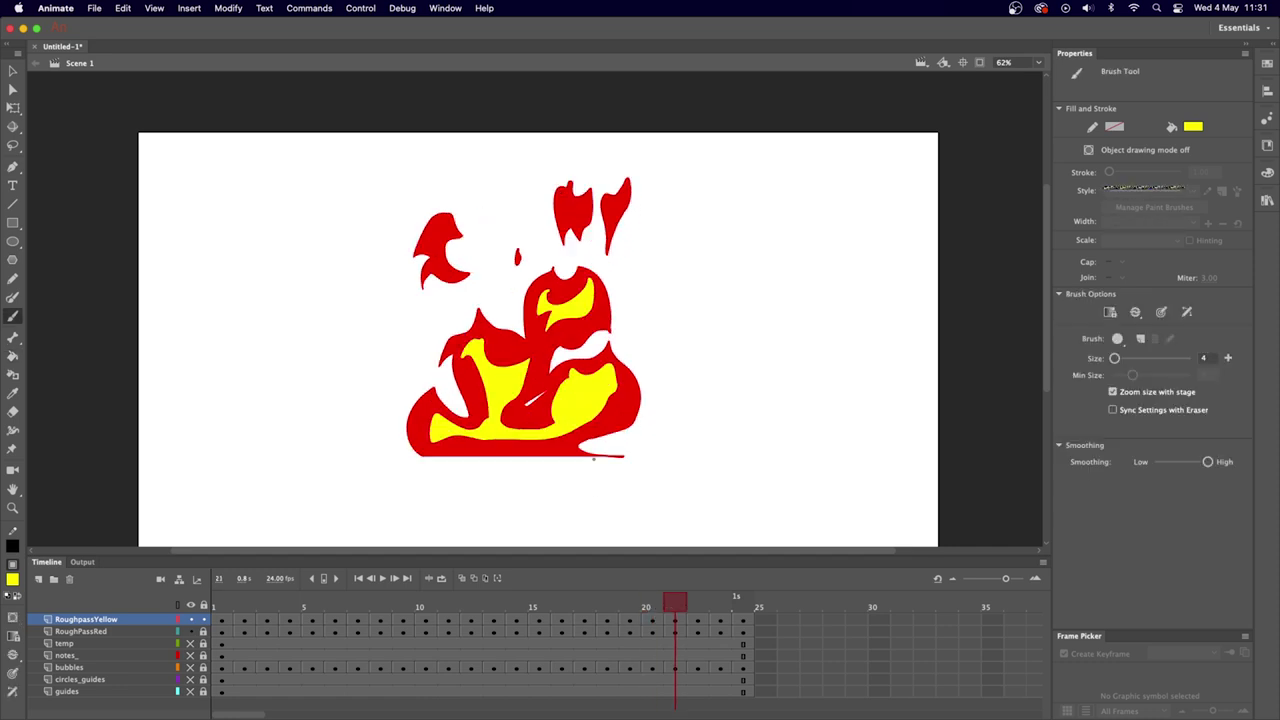
{"action": "key", "text": "comma"}
{"action": "key", "text": "period"}
{"action": "key", "text": "e"}
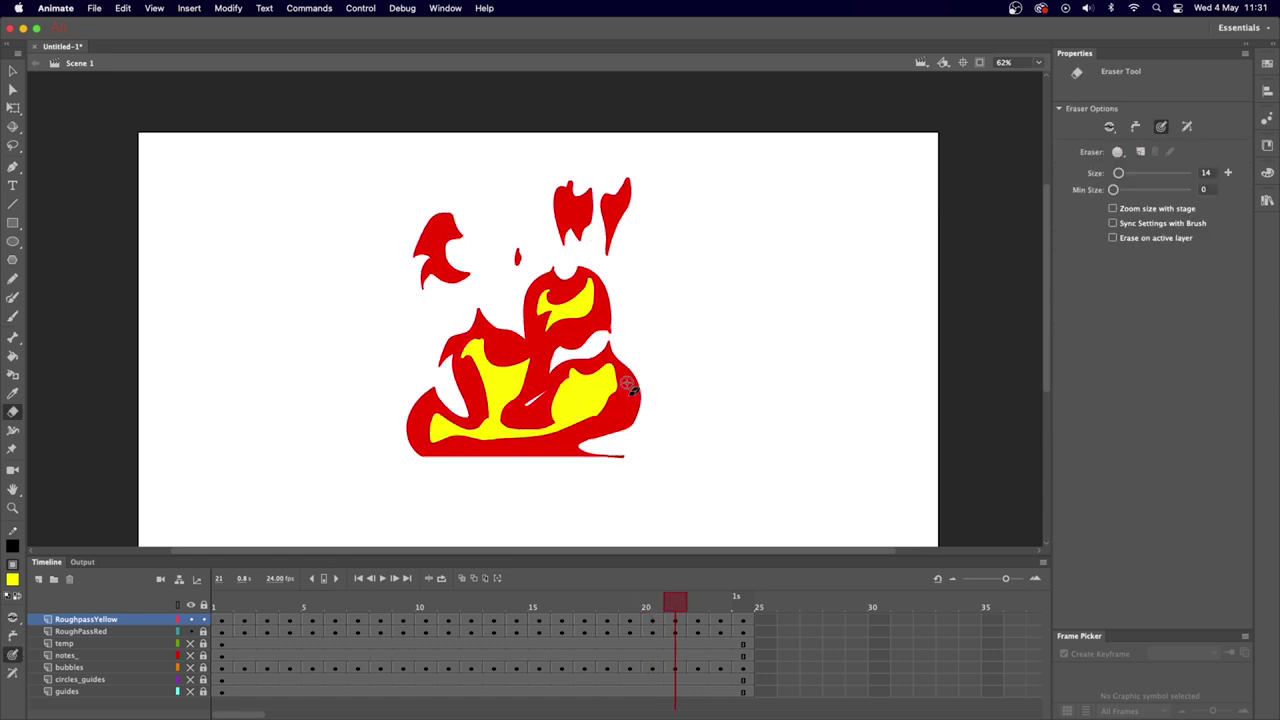
{"action": "key", "text": "period"}
{"action": "key", "text": "comma"}
{"action": "key", "text": "period"}
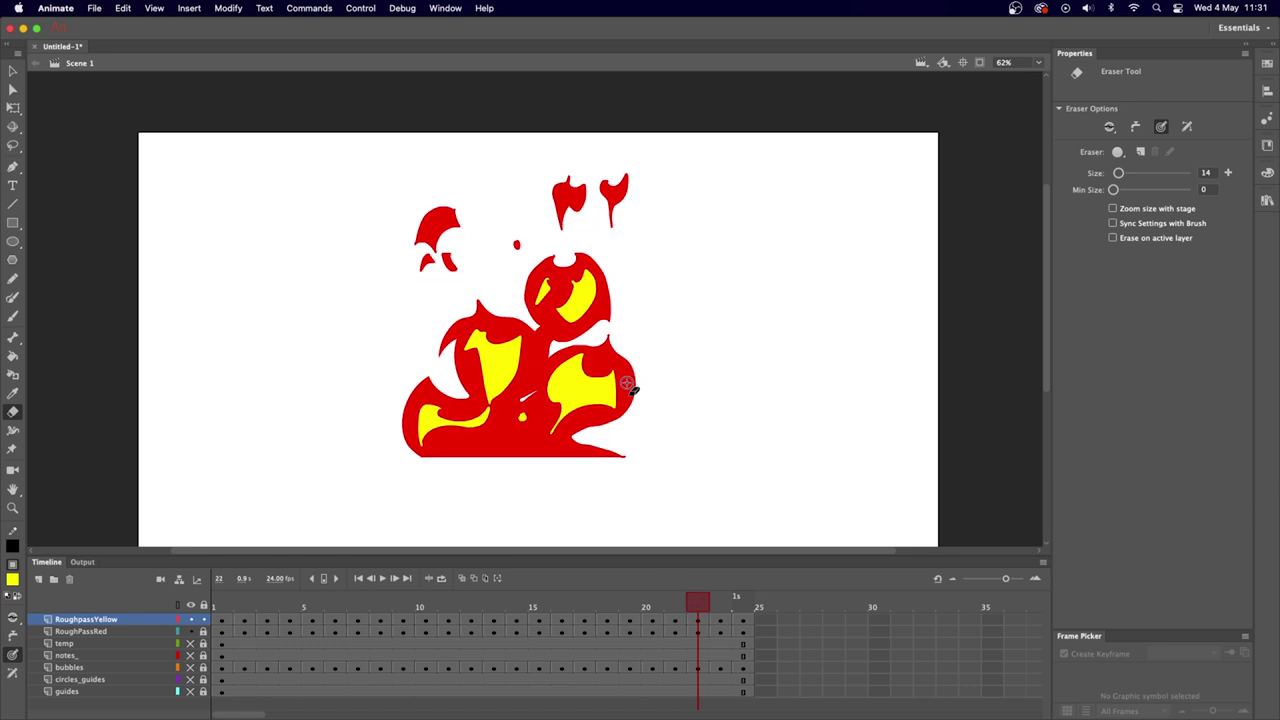
{"action": "key", "text": "period"}
{"action": "key", "text": "comma"}
On frame 22, brush a small core outline at the centre of the fire's base and fill it with yellow.
{"action": "key", "text": "b"}
{"action": "key", "text": "comma"}
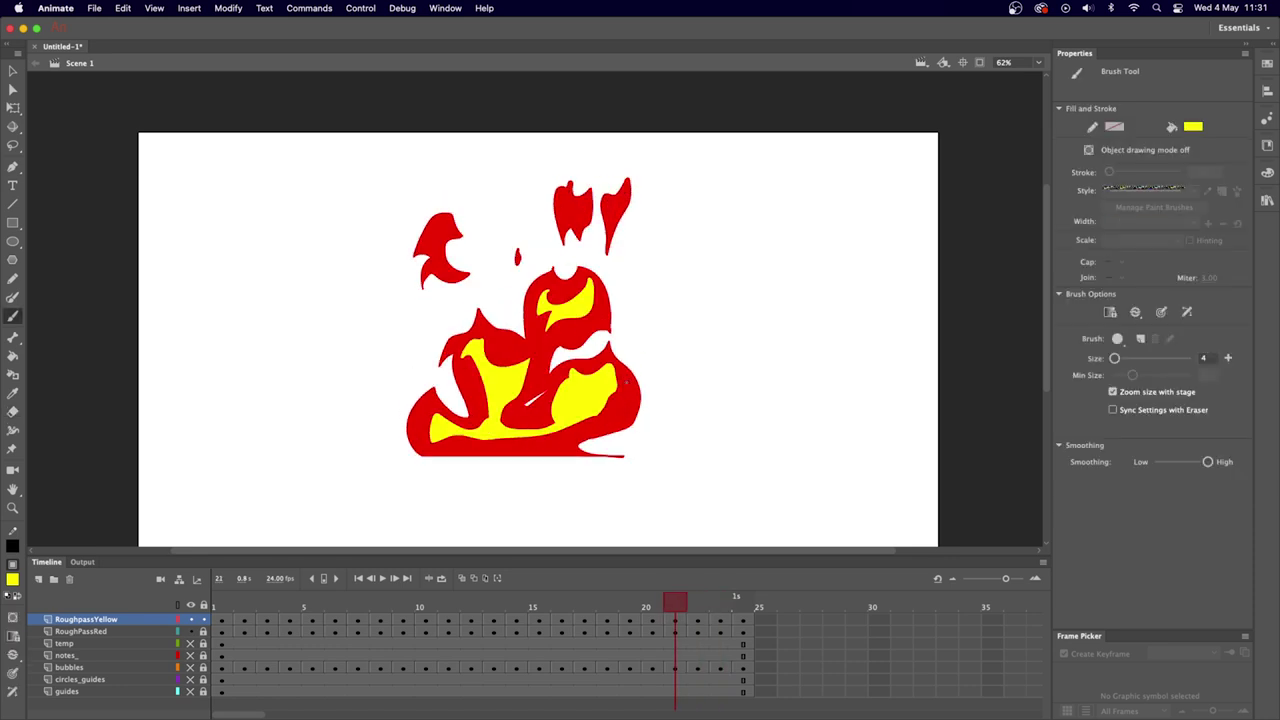
{"action": "key", "text": "period"}
{"action": "key", "text": "period"}
{"action": "key", "text": "comma"}
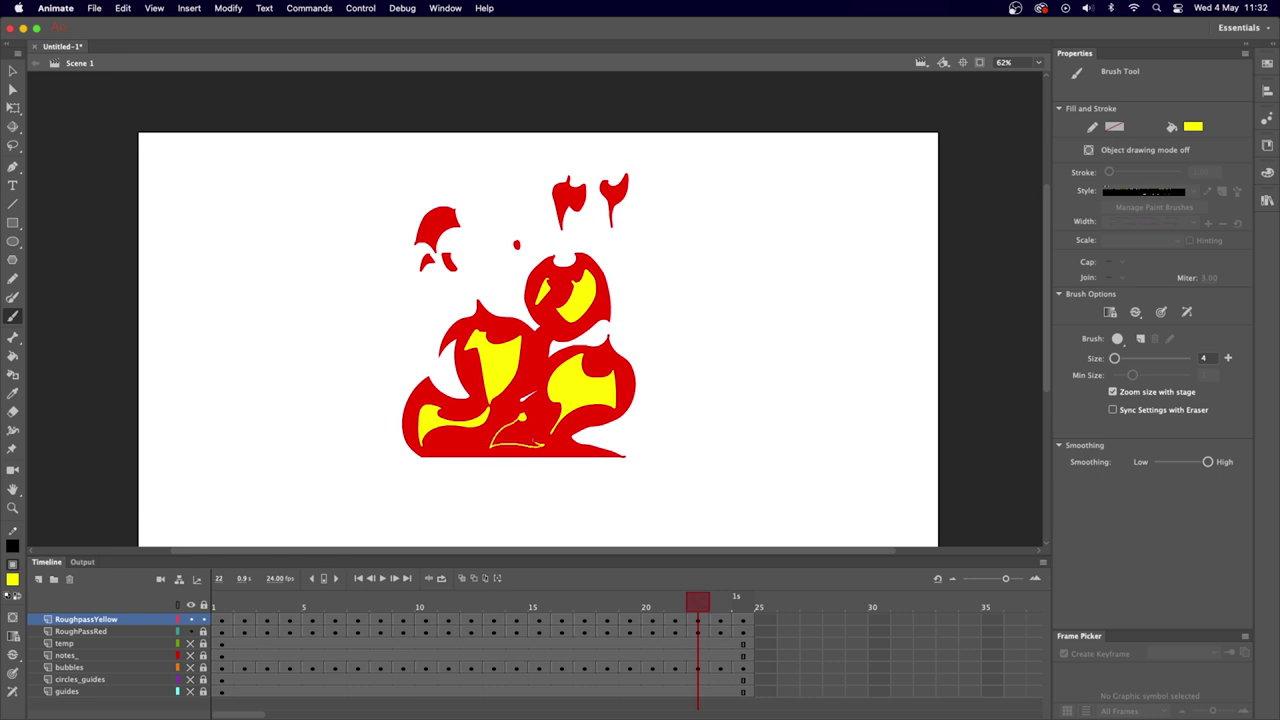
{"action": "key", "text": "k"}
{"action": "left_click", "coordinate": [530, 436]}
Step from frame 21 to frame 24, play the looping animation to check the cores' continuity, and return to frame 1.
{"action": "key", "text": "comma"}
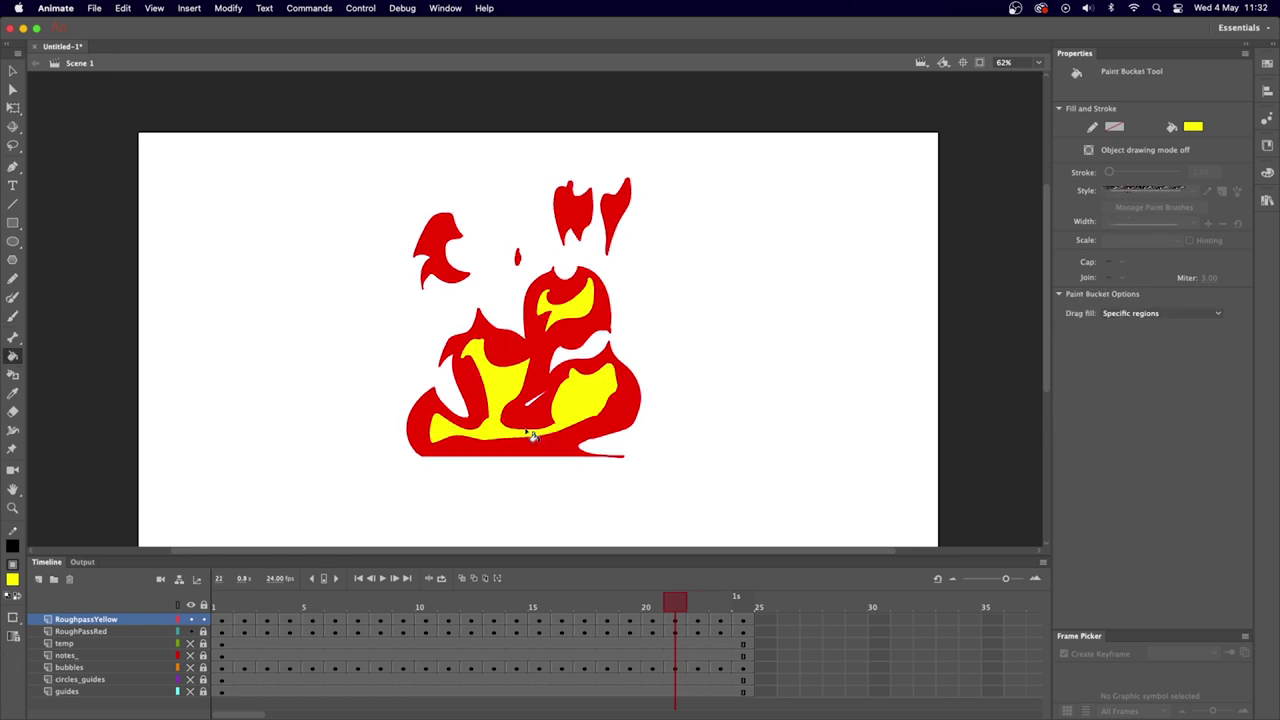
{"action": "key", "text": "period"}
{"action": "key", "text": "period"}
{"action": "key", "text": "period"}
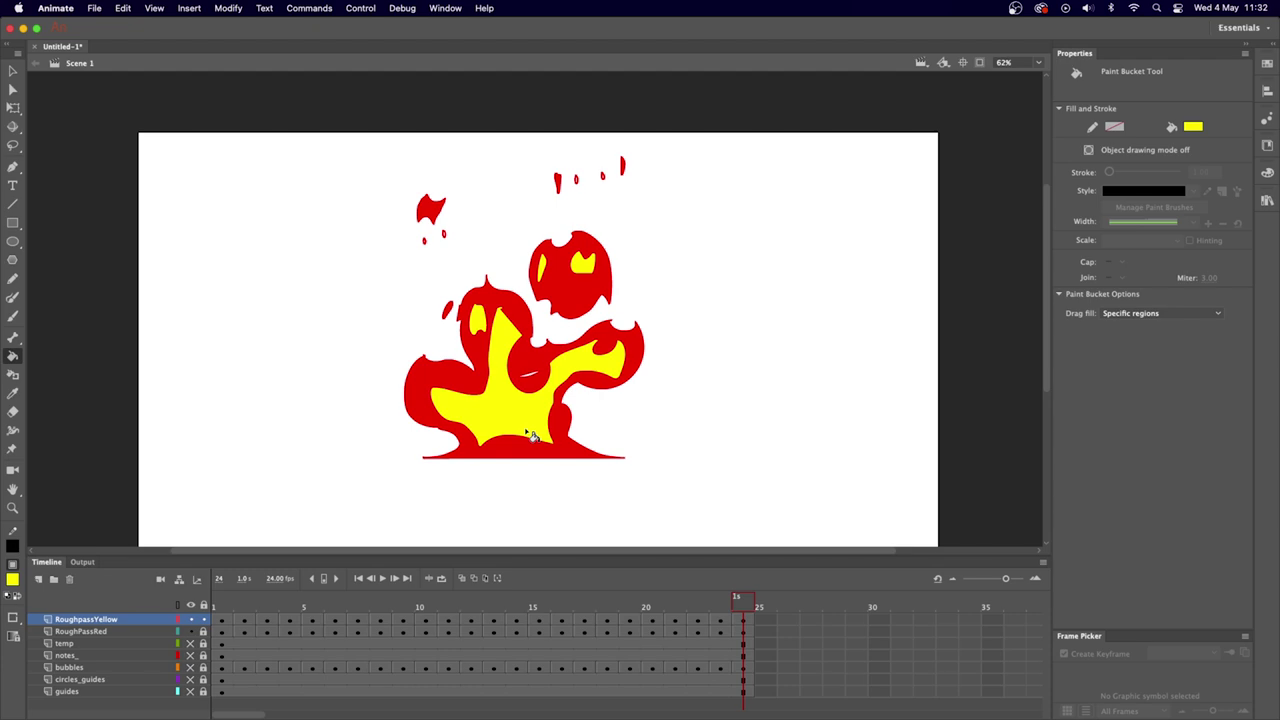
{"action": "key", "text": "Return"}
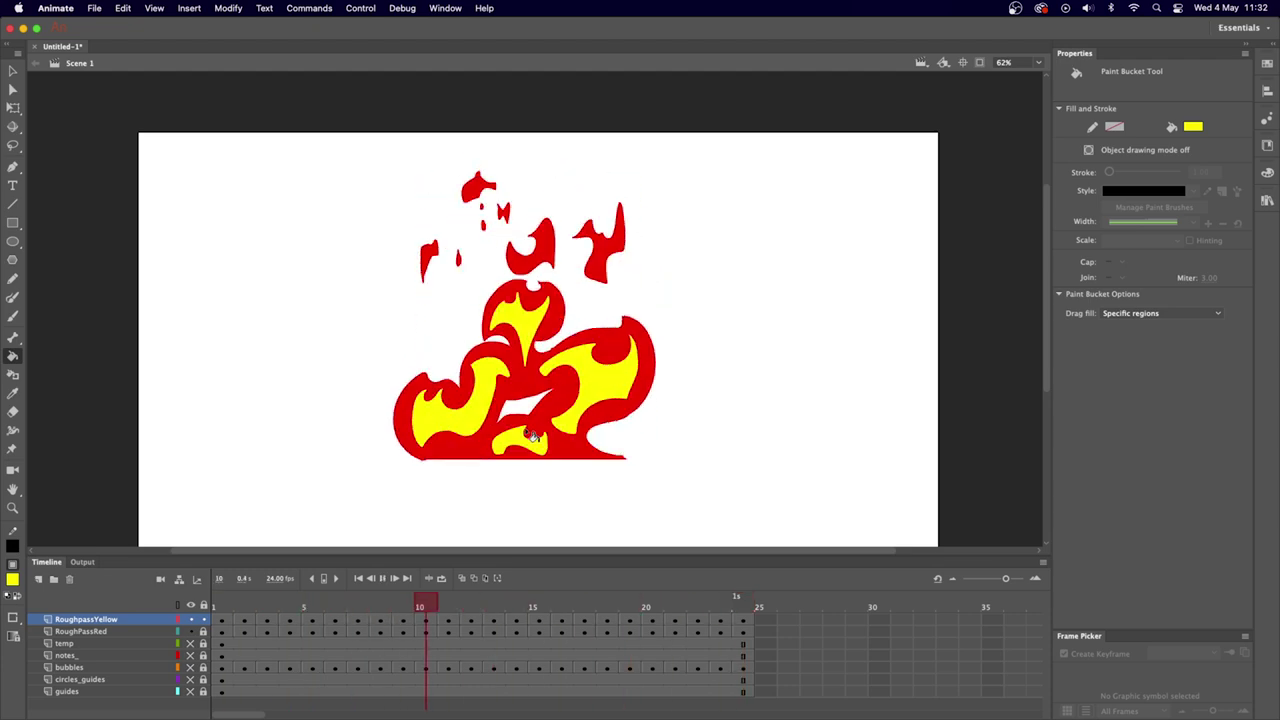
{"action": "scroll", "coordinate": [523, 431], "scroll_direction": "down", "scroll_amount": 5}
{"action": "scroll", "coordinate": [611, 503], "scroll_direction": "up", "scroll_amount": 5}
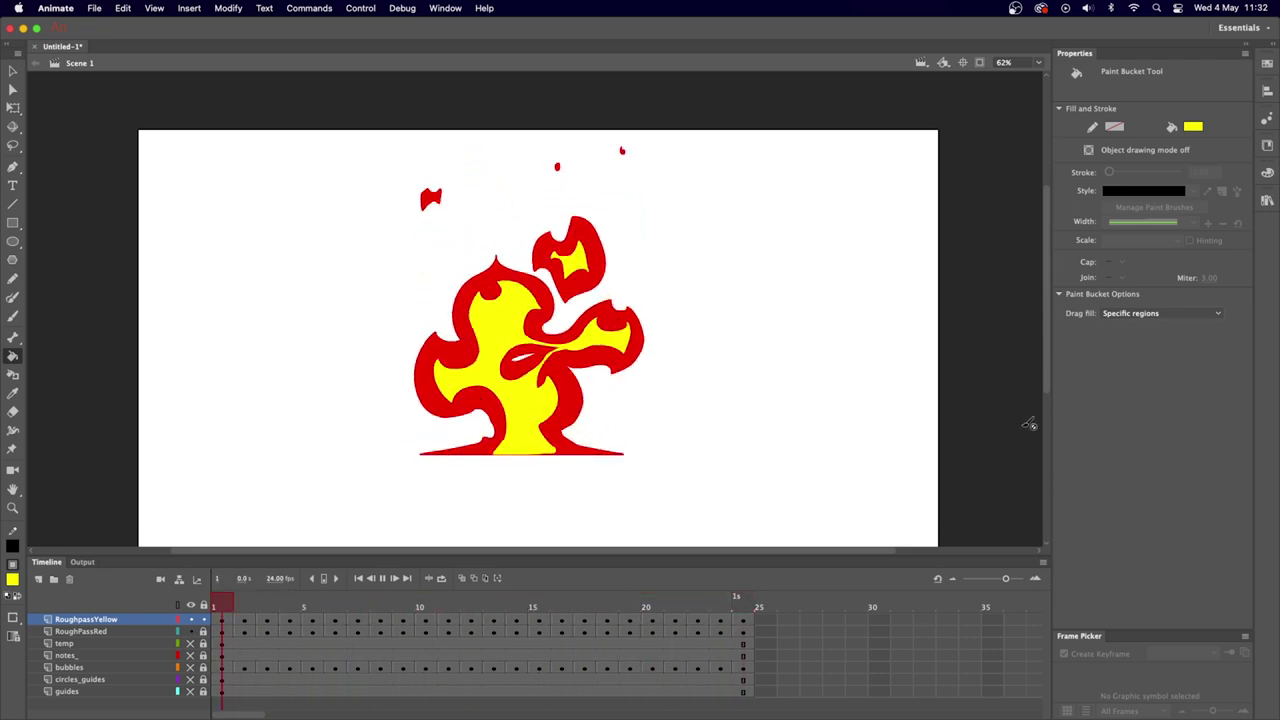
{"action": "key", "text": "Return"}
{"action": "left_click", "coordinate": [222, 607]}
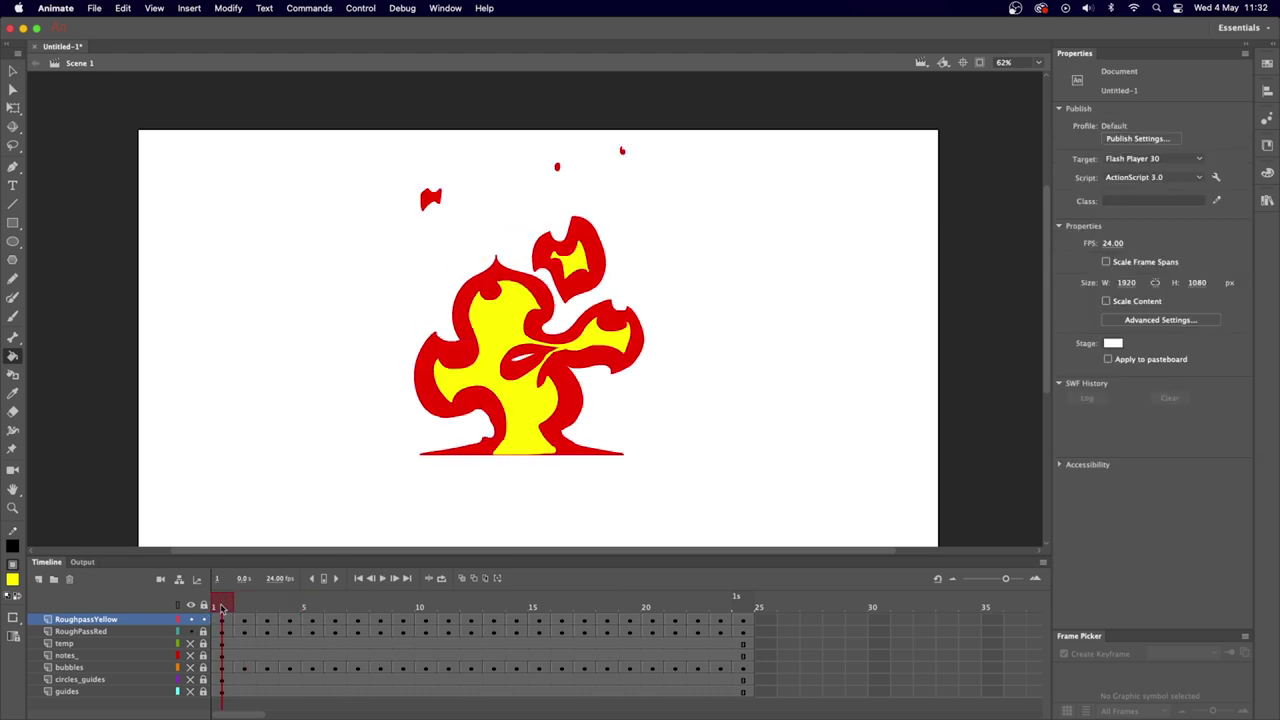
Create a layer folder above the temp layer and name it Roughs.
{"action": "left_click", "coordinate": [88, 645]}
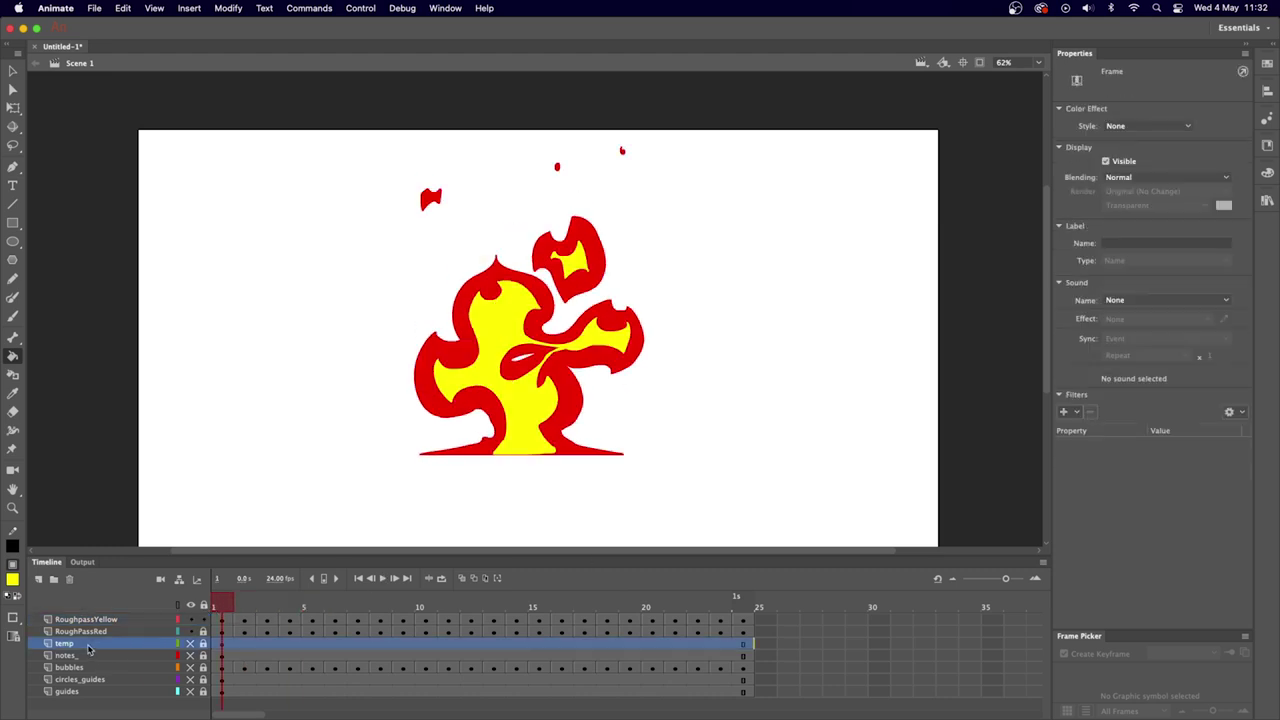
{"action": "left_click", "coordinate": [55, 580]}
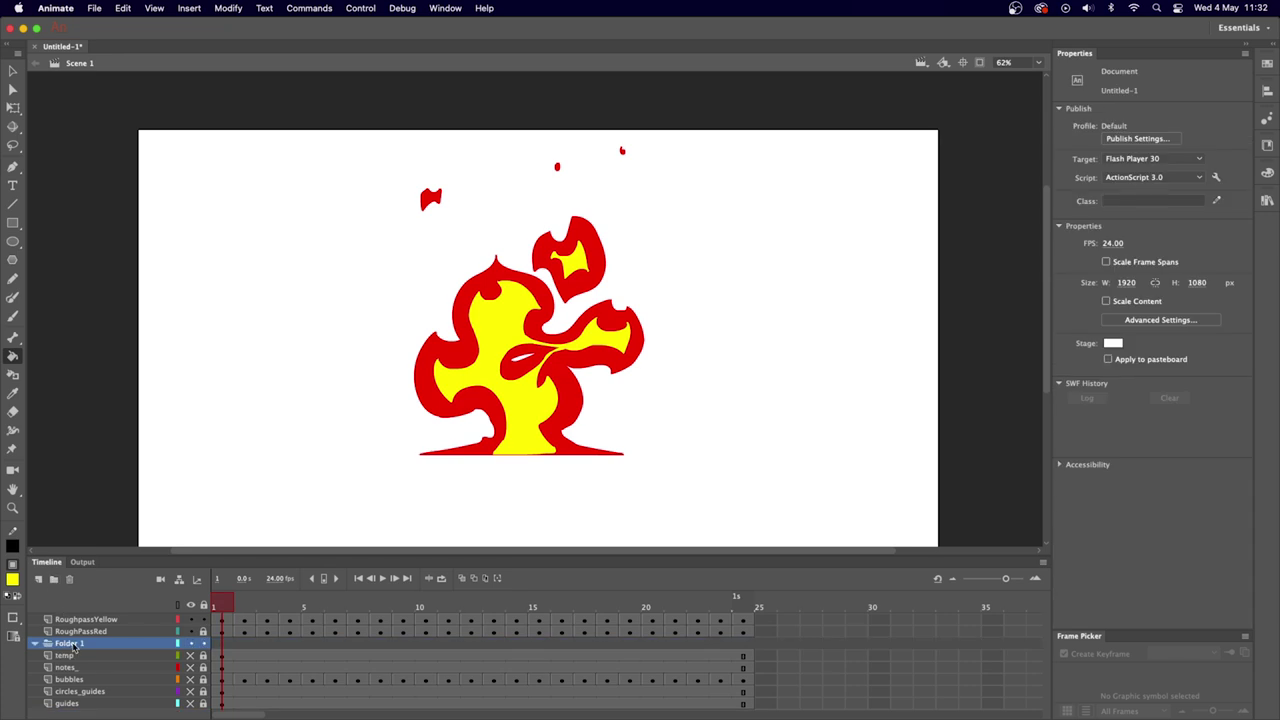
{"action": "double_click", "coordinate": [70, 643]}
{"action": "type", "text": "Roughs"}
{"action": "key", "text": "Return"}
Unlock the temp, notes_, bubbles, circles_guides and guides layers, move them into the Roughs folder and collapse it.
{"action": "left_click_drag", "start_coordinate": [205, 655], "coordinate": [204, 708]}
{"action": "left_click", "coordinate": [114, 657]}
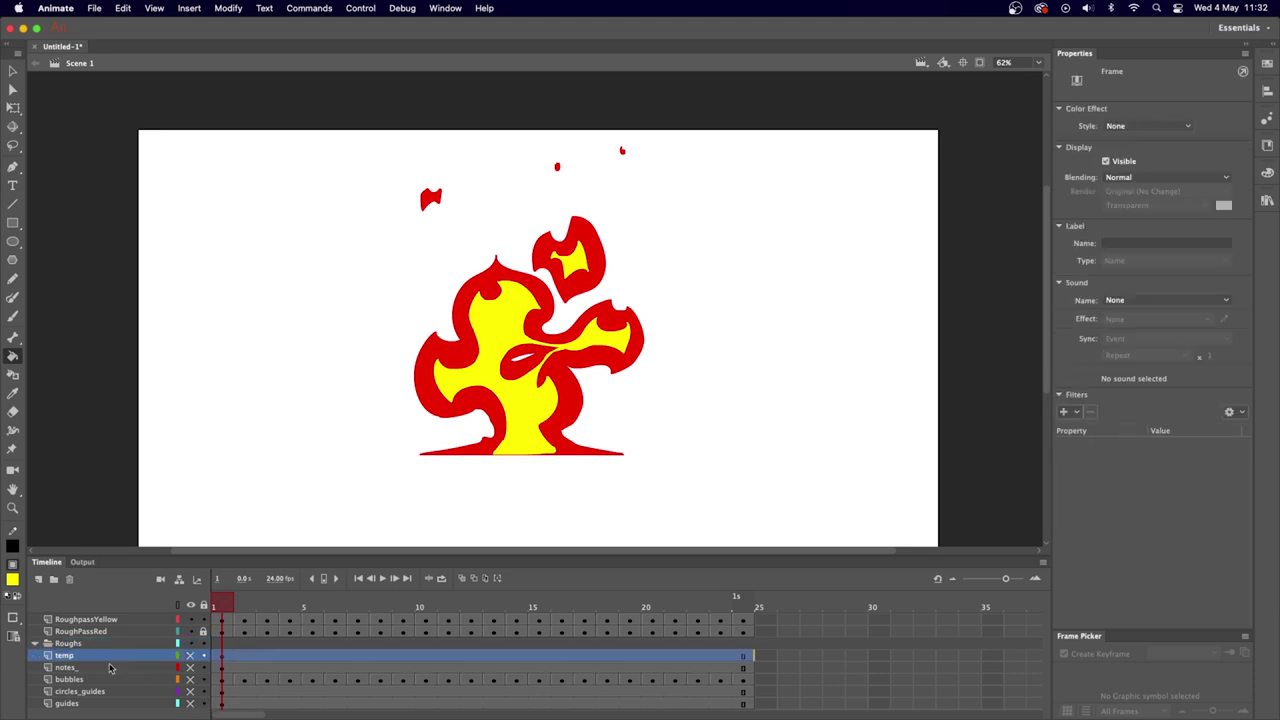
{"action": "left_click", "coordinate": [80, 707], "text": "shift"}
{"action": "left_click_drag", "start_coordinate": [80, 707], "coordinate": [68, 646]}
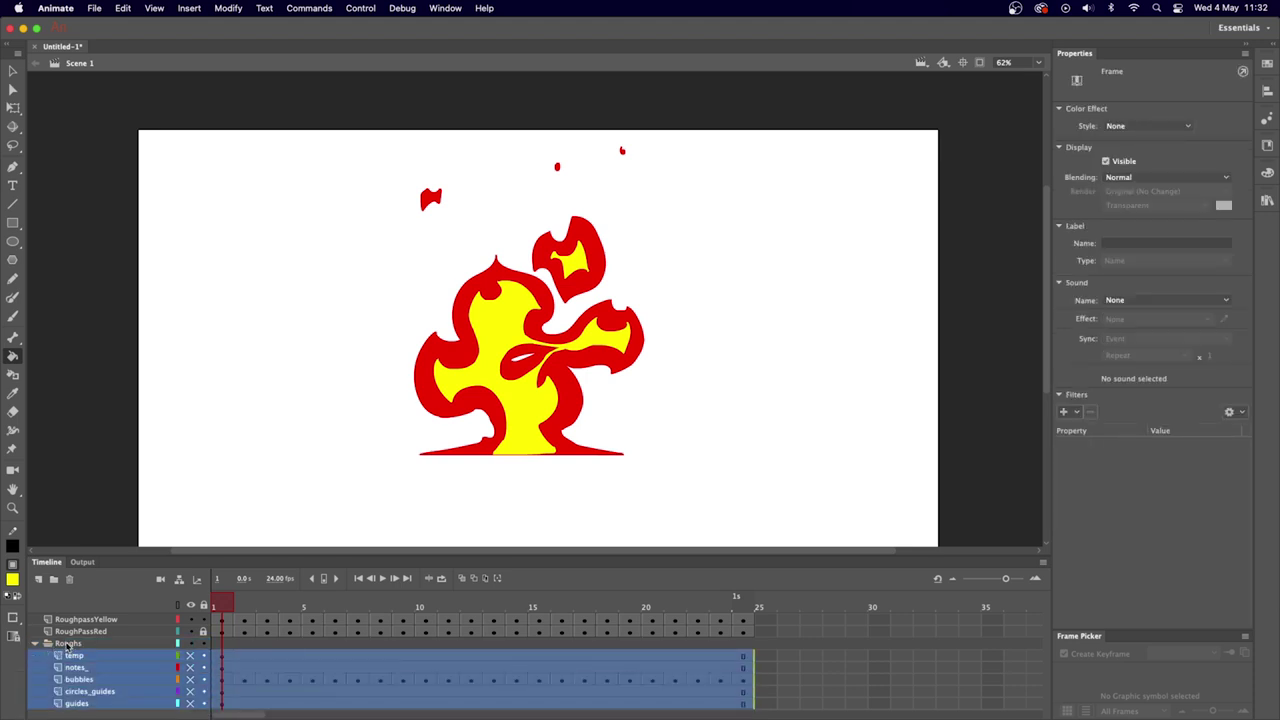
{"action": "left_click", "coordinate": [36, 644]}
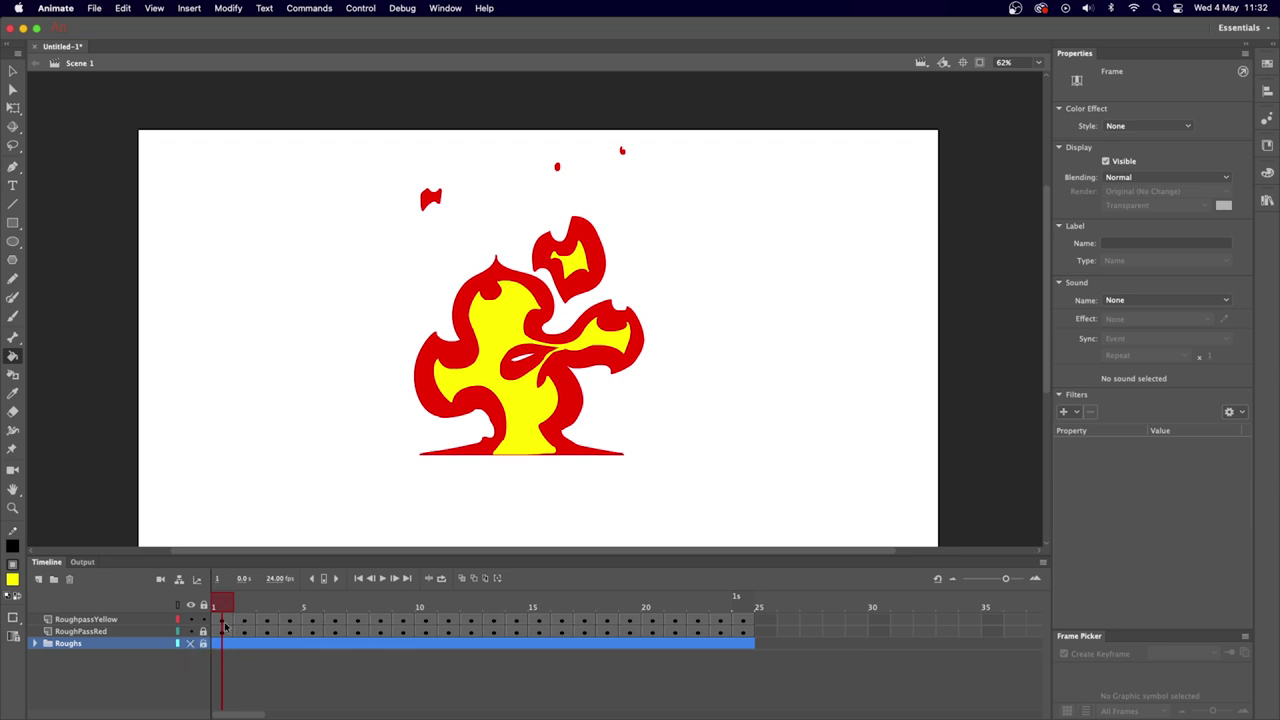
Play the fire animation from the start several times to review the combined red and yellow loop.
{"action": "key", "text": "Return"}
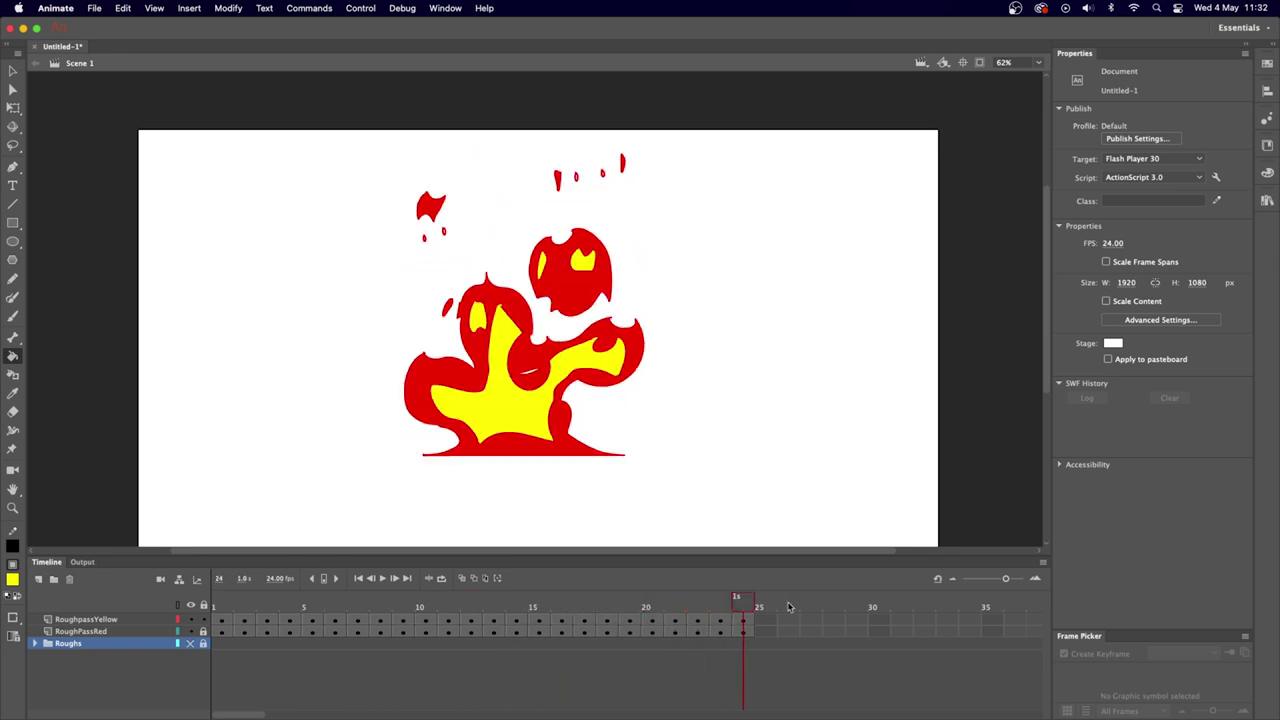
{"action": "mouse_move", "coordinate": [222, 610]}
{"action": "left_mouse_down"}
{"action": "mouse_move", "coordinate": [674, 612]}
{"action": "mouse_move", "coordinate": [271, 598]}
{"action": "mouse_move", "coordinate": [743, 610]}
{"action": "mouse_move", "coordinate": [423, 610]}
{"action": "mouse_move", "coordinate": [240, 588]}
{"action": "mouse_move", "coordinate": [806, 594]}
{"action": "mouse_move", "coordinate": [246, 600]}
{"action": "mouse_move", "coordinate": [266, 603]}
{"action": "left_mouse_up"}
{"action": "key", "text": "Return"}
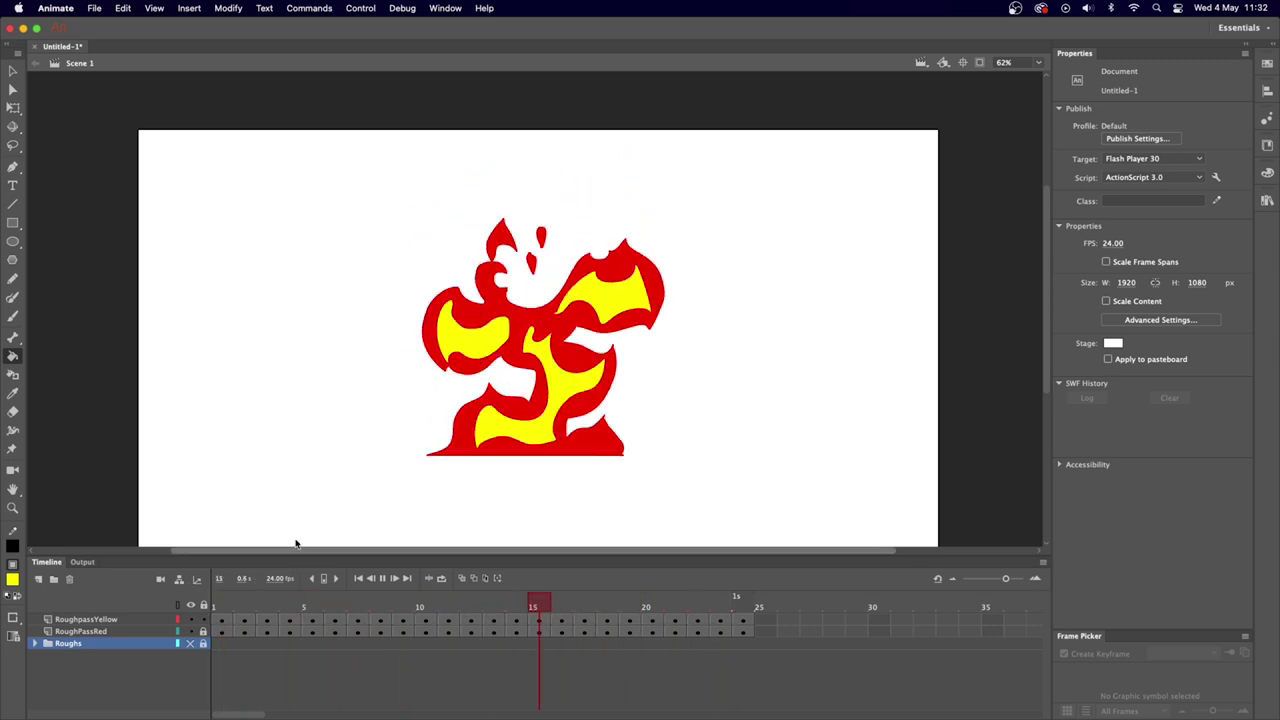
{"action": "key", "text": "Return"}
{"action": "left_click", "coordinate": [222, 607]}
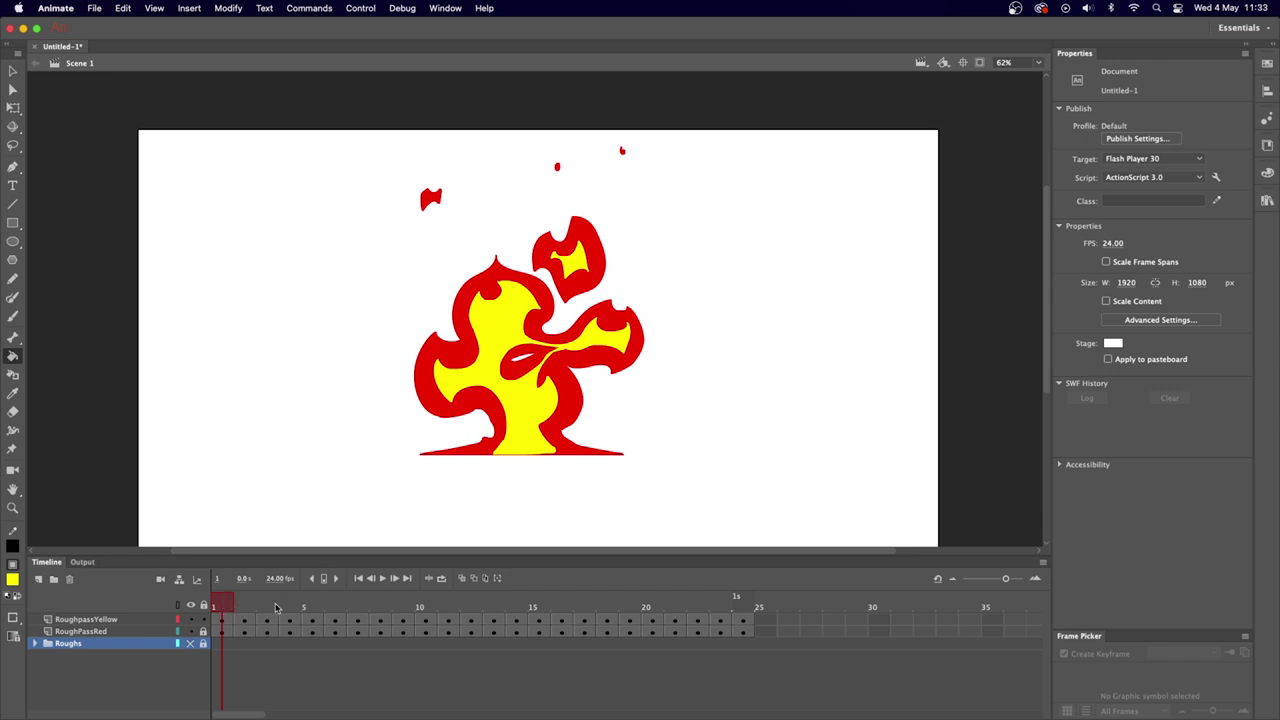
{"action": "key", "text": "Return"}
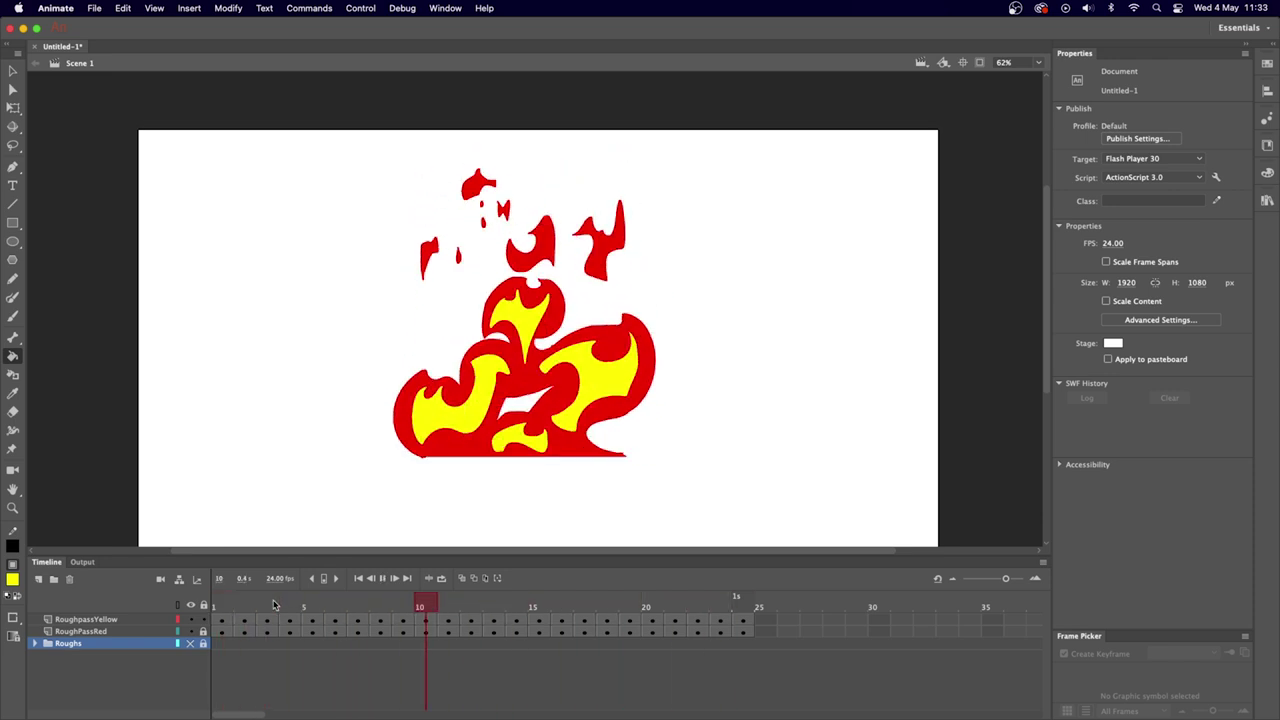
{"action": "scroll", "coordinate": [560, 350], "scroll_direction": "down", "scroll_amount": 3}
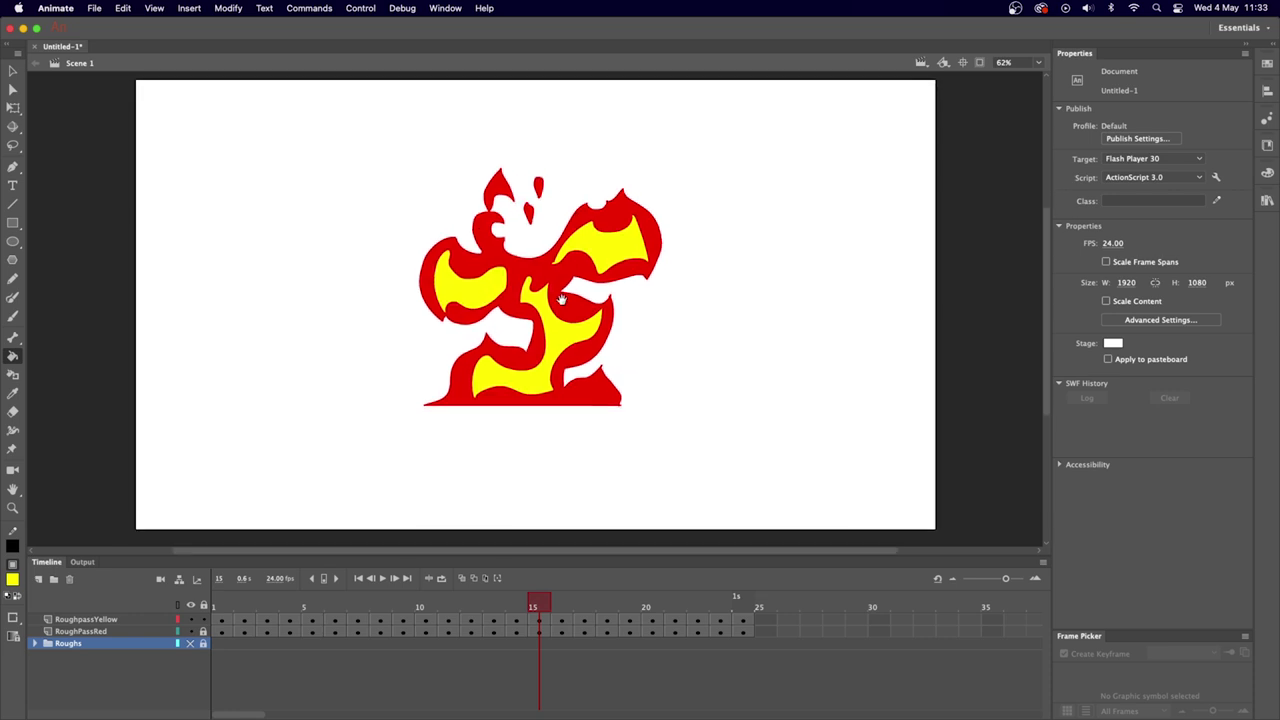
Return to frame 1, hide the RoughpassYellow layer and play the animation with only the red shapes.
{"action": "left_click", "coordinate": [222, 602]}
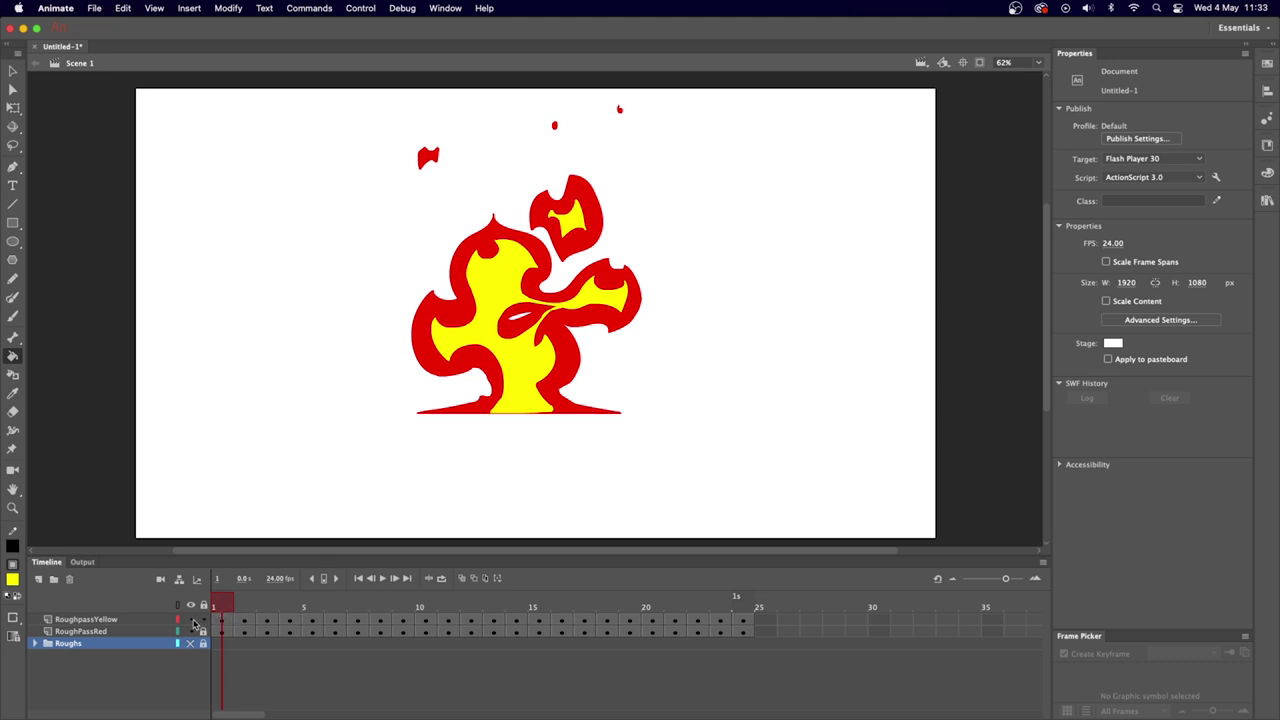
{"action": "left_click", "coordinate": [191, 620]}
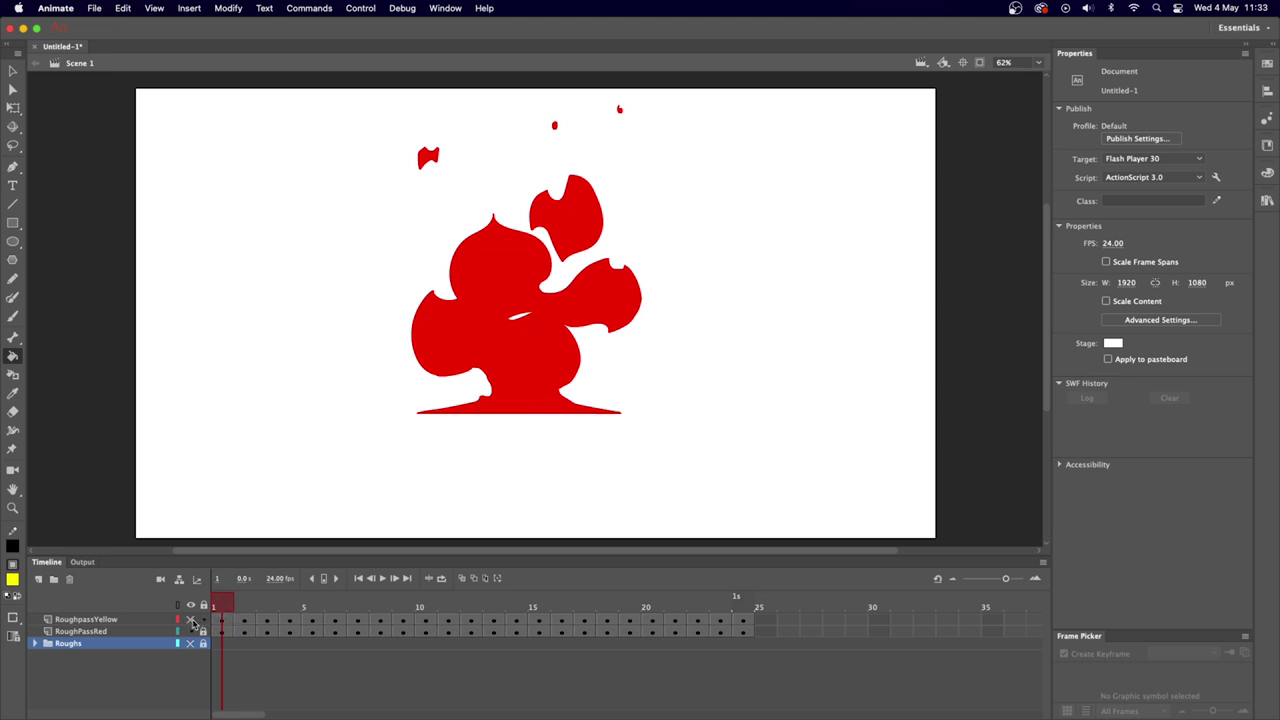
{"action": "key", "text": "Return"}
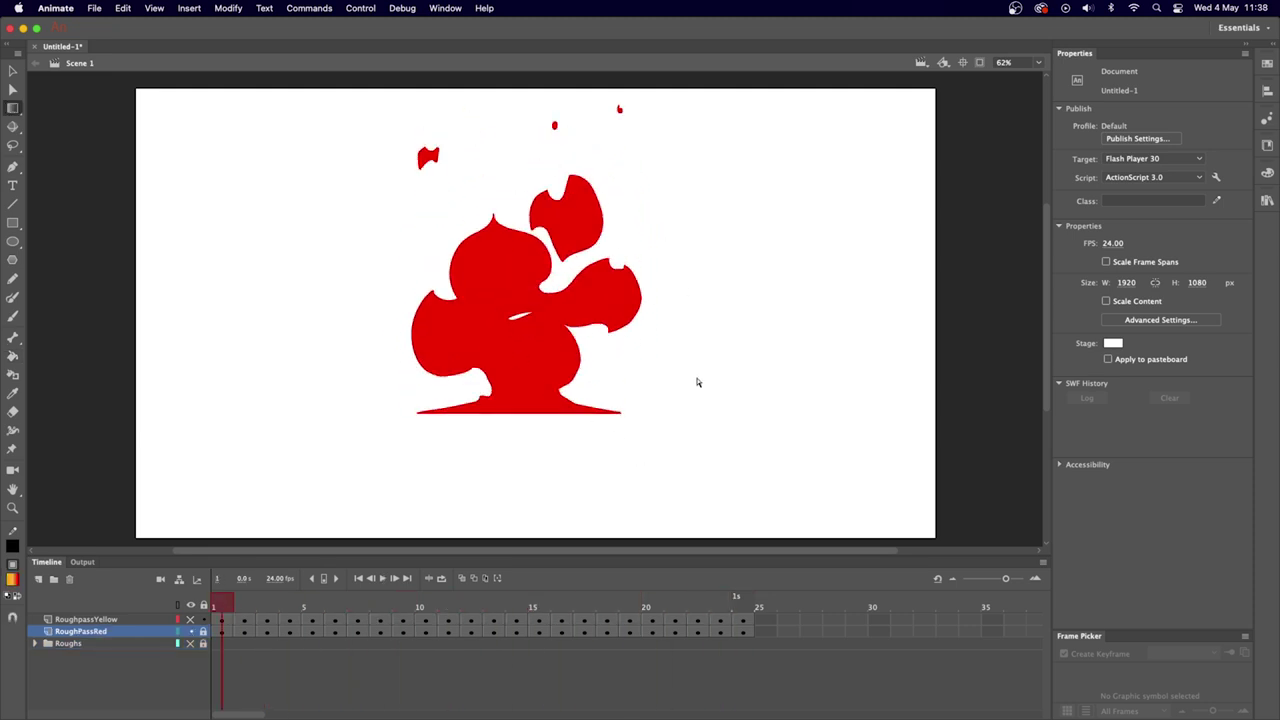
Choose the Rectangle tool and add a layer named fireGradient1 directly above RoughPassRed.
{"action": "left_click", "coordinate": [13, 223]}
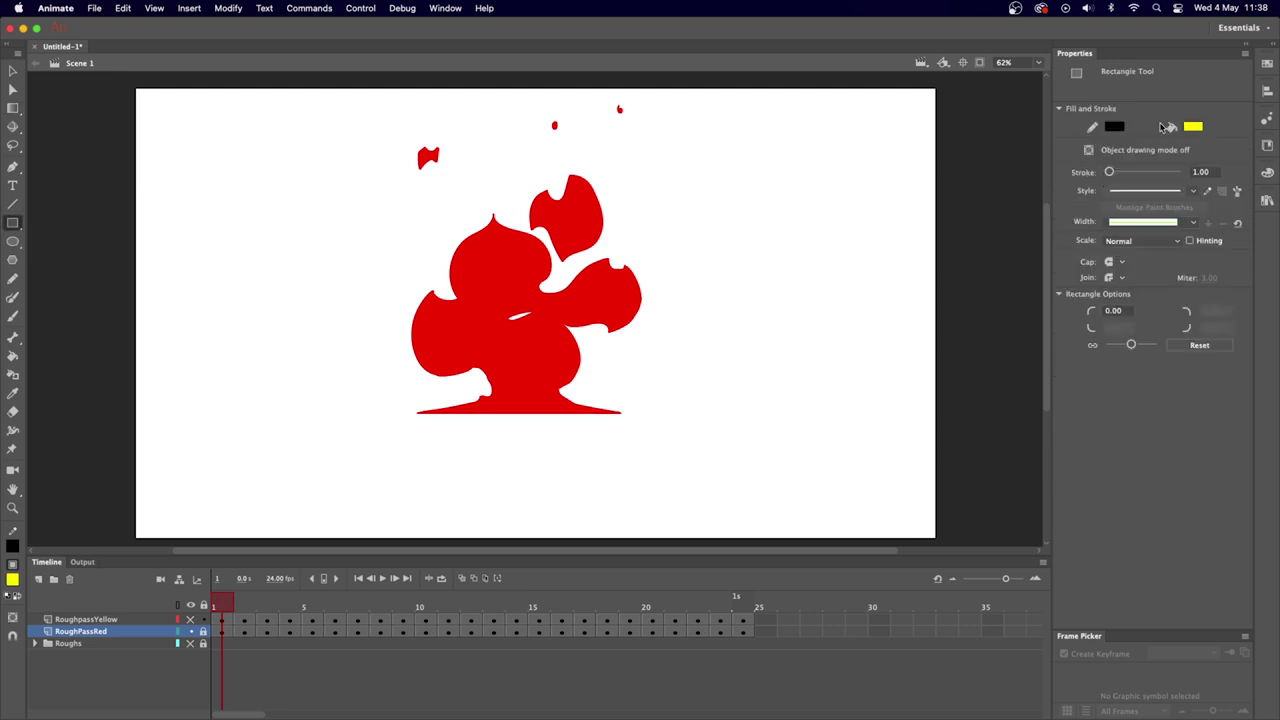
{"action": "left_click", "coordinate": [13, 223]}
{"action": "left_click", "coordinate": [39, 579]}
{"action": "double_click", "coordinate": [86, 634]}
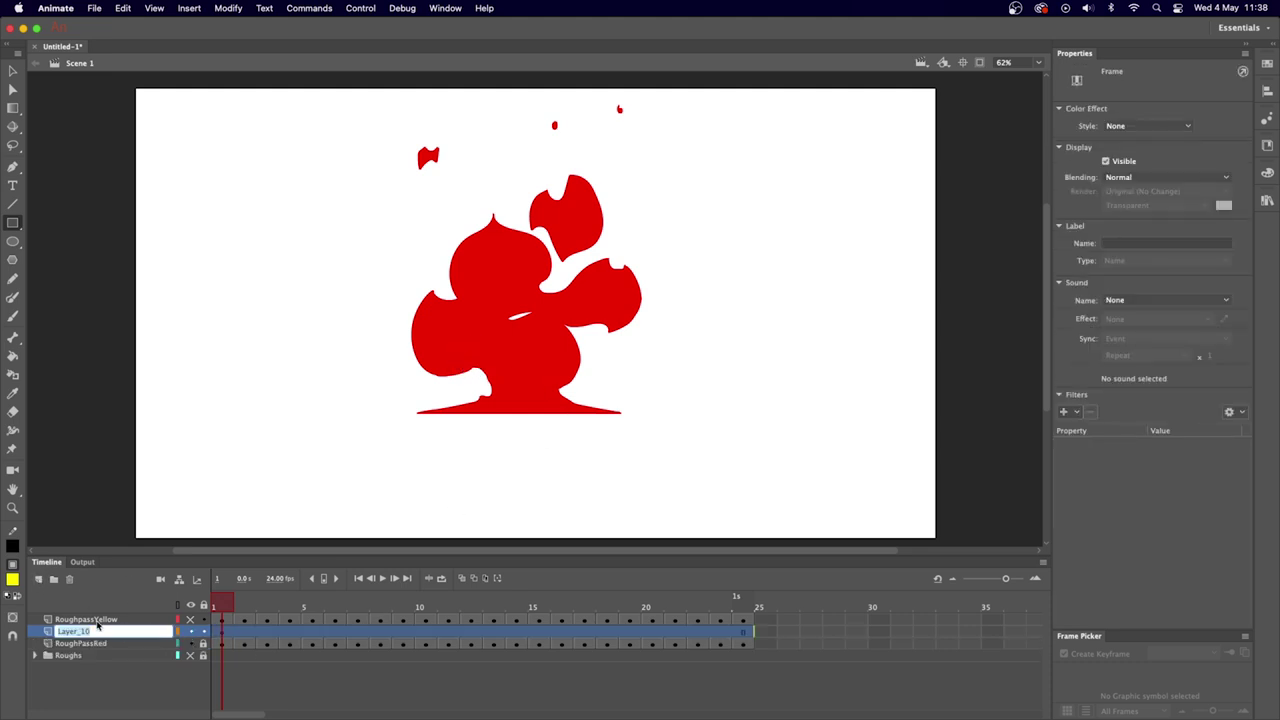
{"action": "type", "text": "fireGradient2"}
{"action": "key", "text": "BackSpace"}
{"action": "type", "text": "1"}
{"action": "key", "text": "Return"}
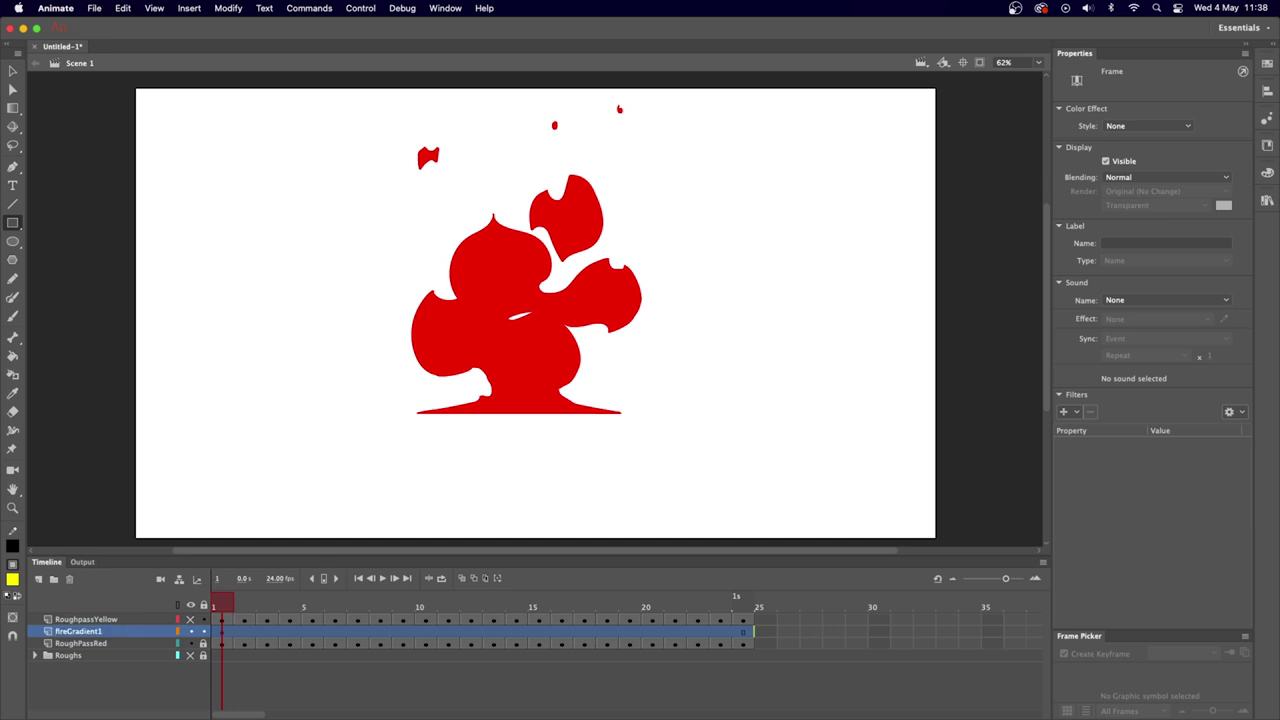
Draw a rectangle about 859 by 808 px over the fire on fireGradient1 and give it the black-and-white linear gradient fill.
{"action": "mouse_move", "coordinate": [350, 425]}
{"action": "left_mouse_down"}
{"action": "mouse_move", "coordinate": [595, 181]}
{"action": "mouse_move", "coordinate": [708, 90]}
{"action": "left_mouse_up"}
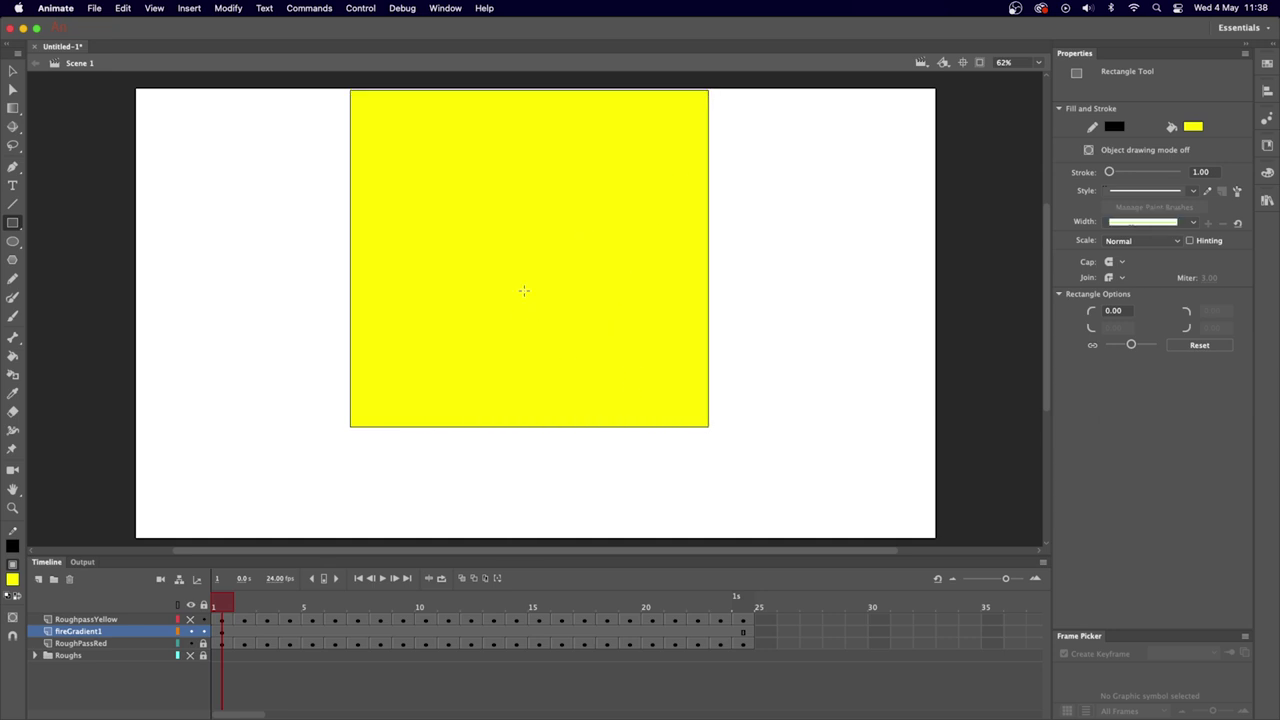
{"action": "left_click", "coordinate": [1194, 128]}
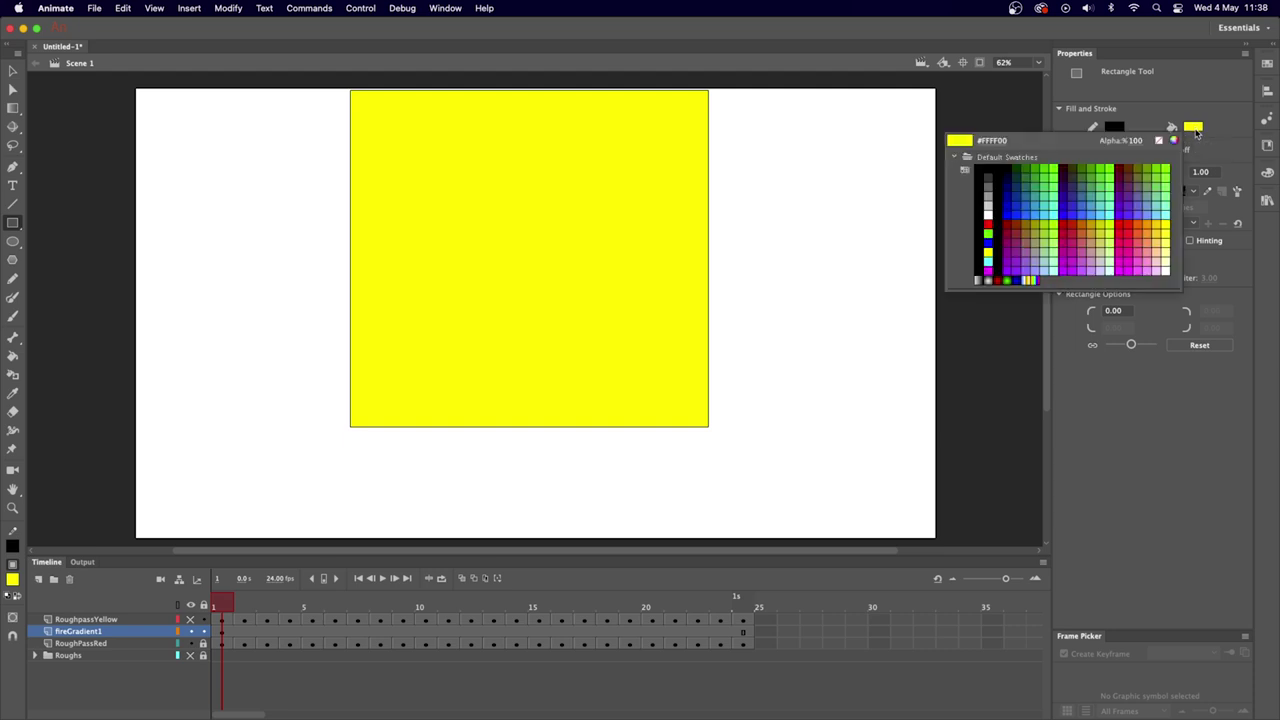
{"action": "left_click", "coordinate": [982, 279]}
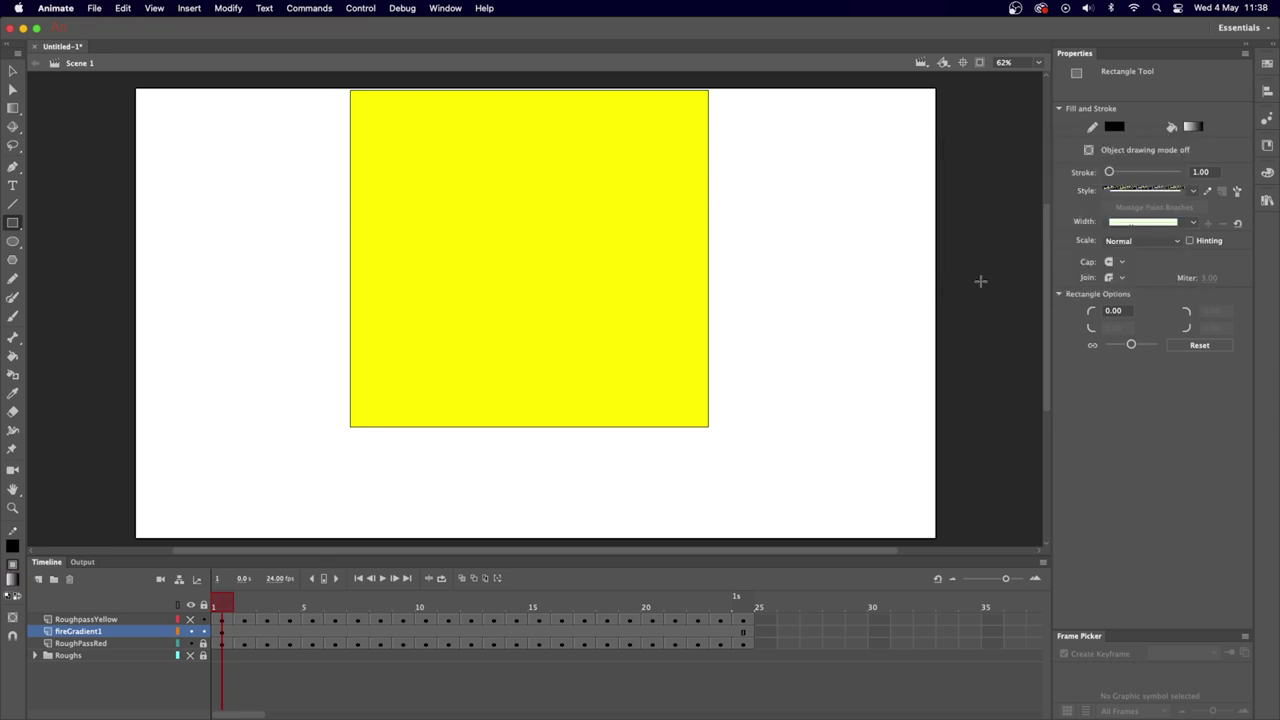
{"action": "key", "text": "v"}
{"action": "left_click", "coordinate": [655, 327]}
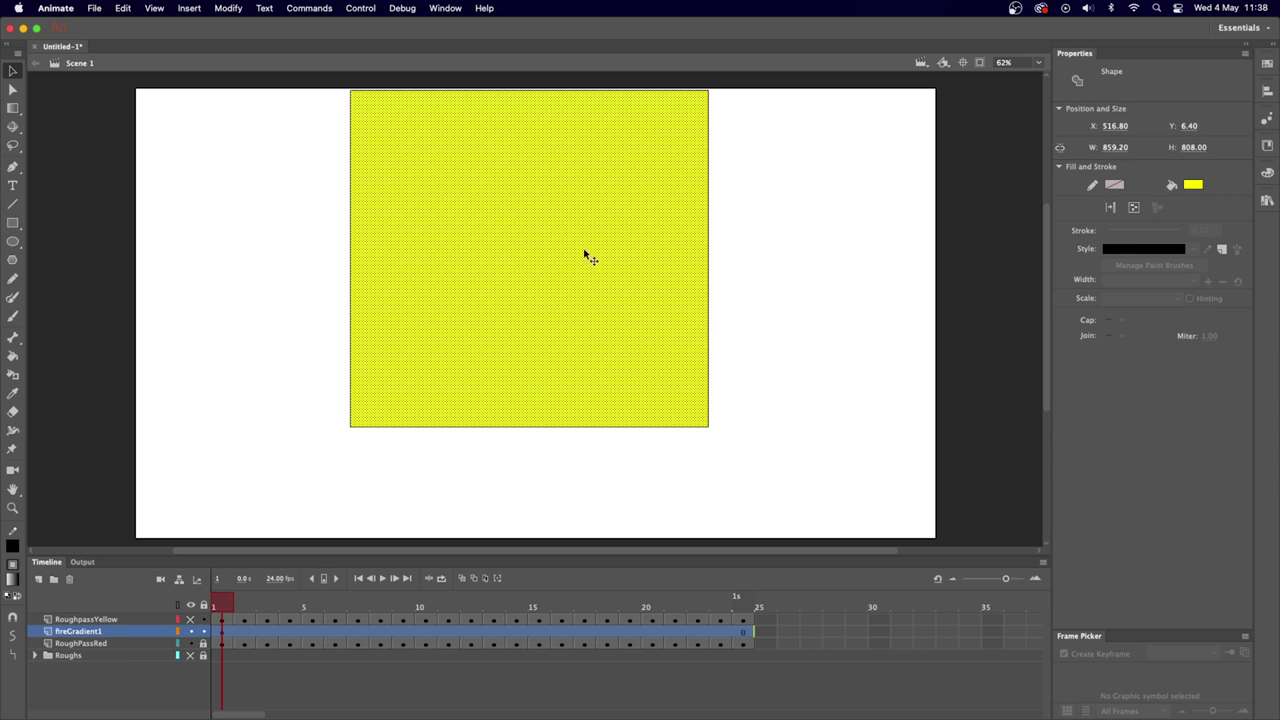
{"action": "left_click", "coordinate": [1193, 184]}
{"action": "left_click", "coordinate": [978, 338]}
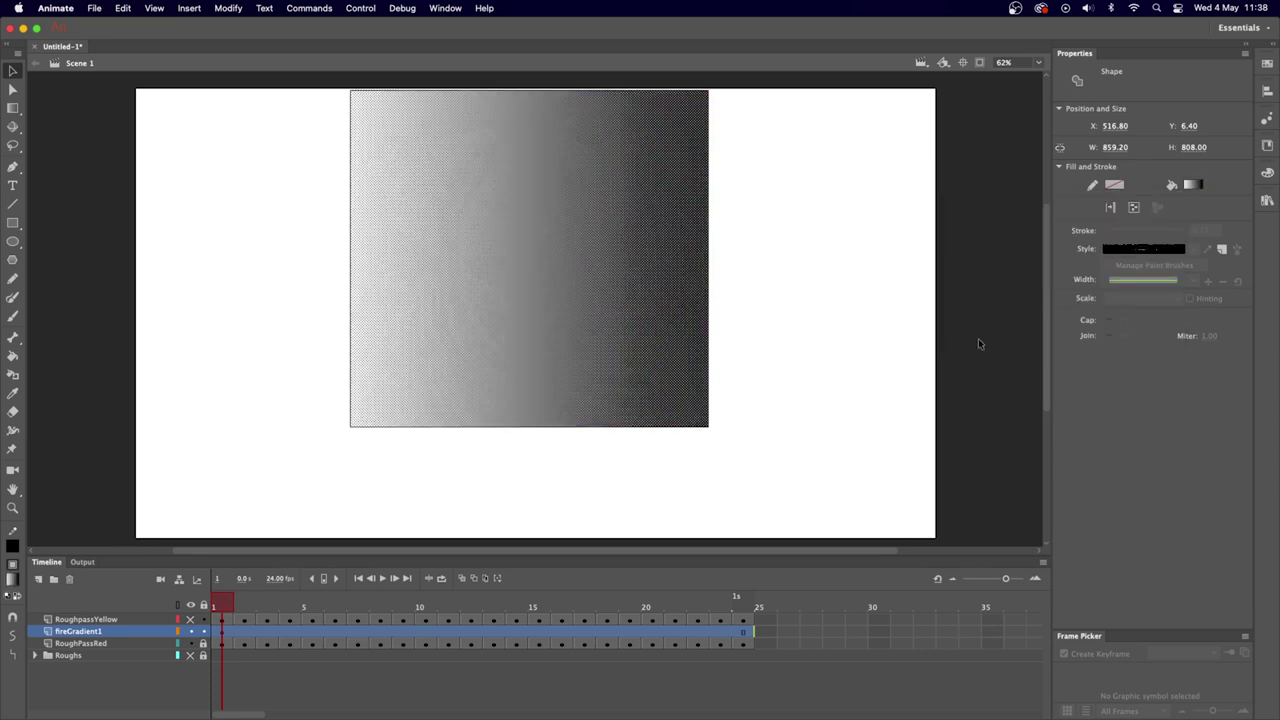
Recolour the rectangle's linear gradient with orange FF9900 at the start stop and red FF0000 at the end stop.
{"action": "left_click", "coordinate": [1267, 174]}
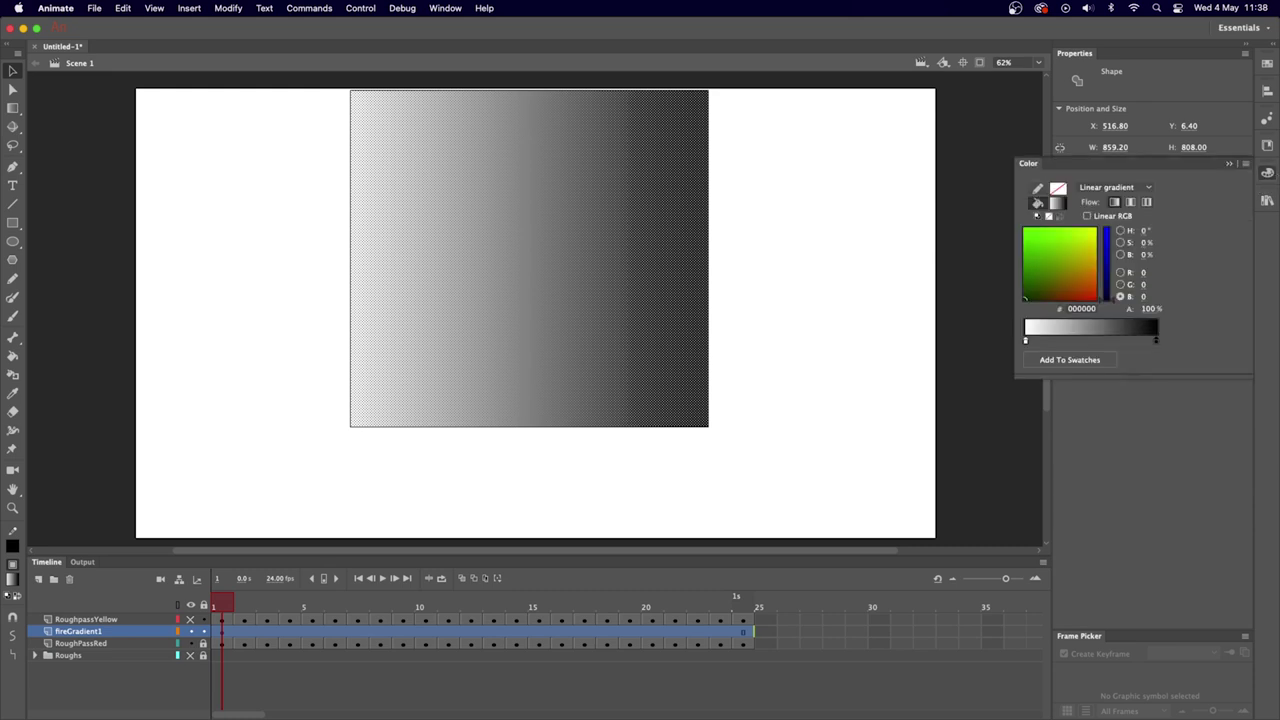
{"action": "left_click", "coordinate": [445, 8]}
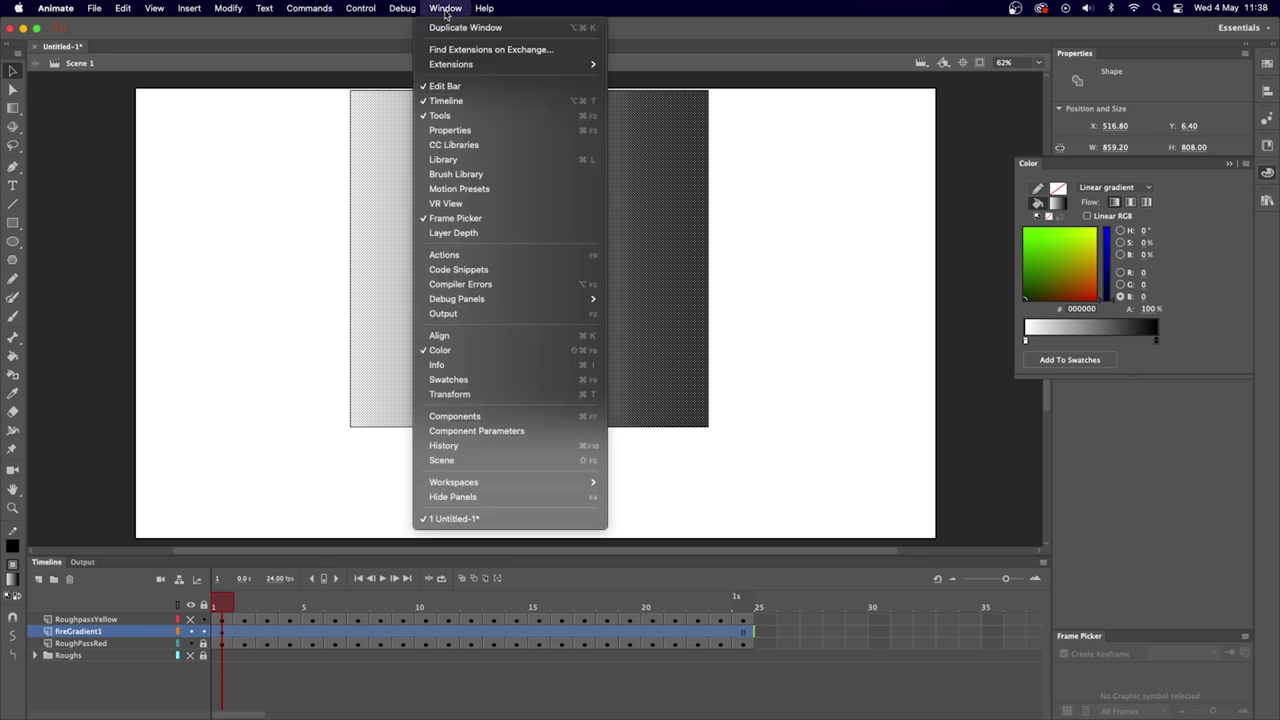
{"action": "left_click", "coordinate": [440, 350]}
{"action": "left_click", "coordinate": [445, 8]}
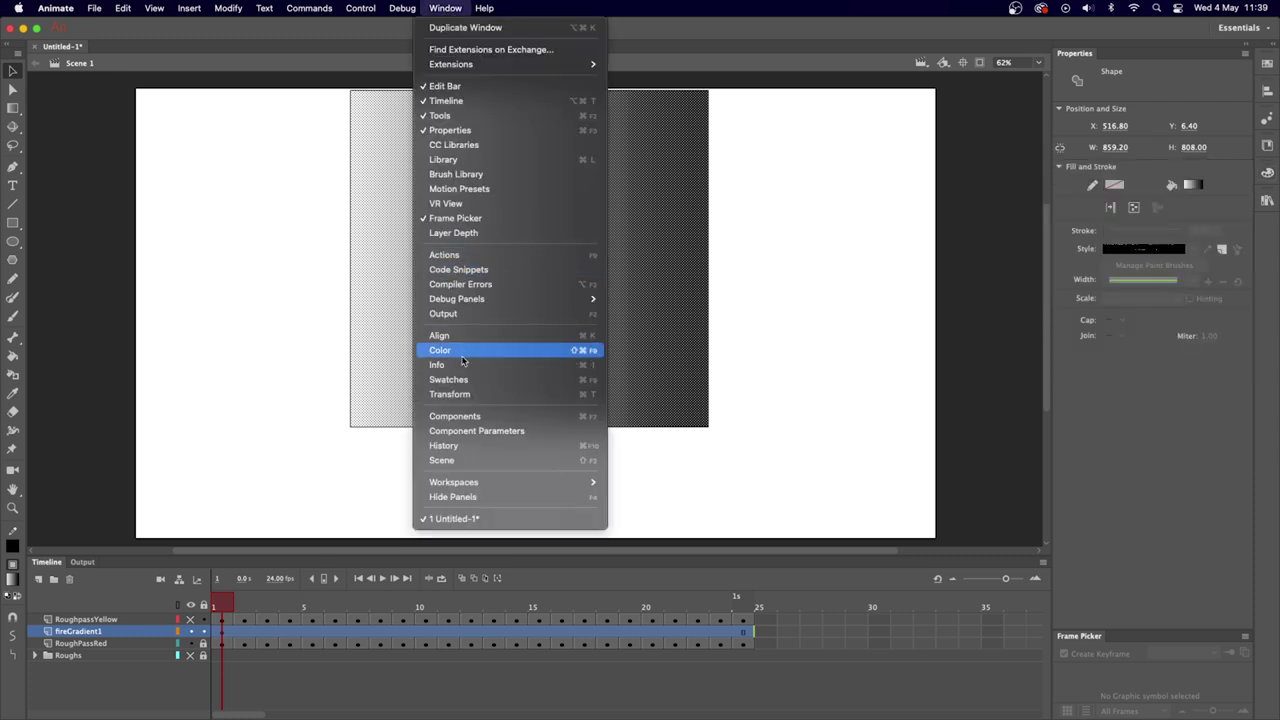
{"action": "left_click", "coordinate": [463, 351]}
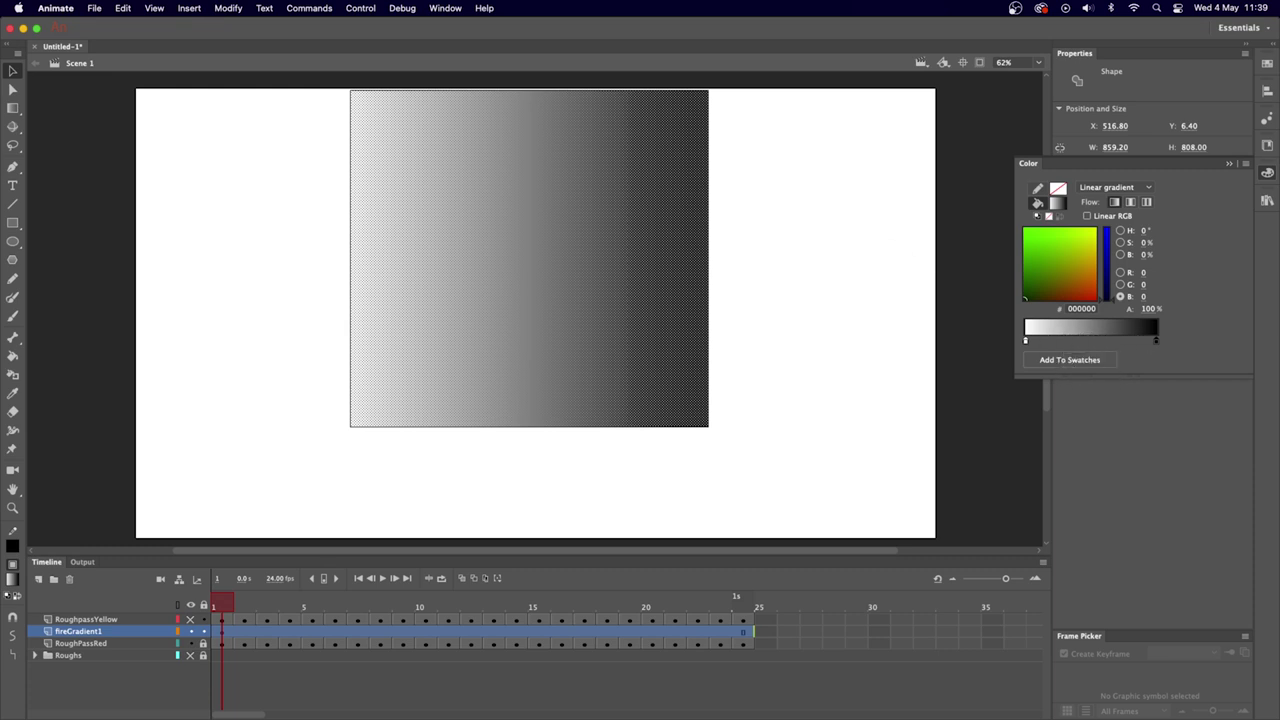
{"action": "left_click", "coordinate": [1027, 342]}
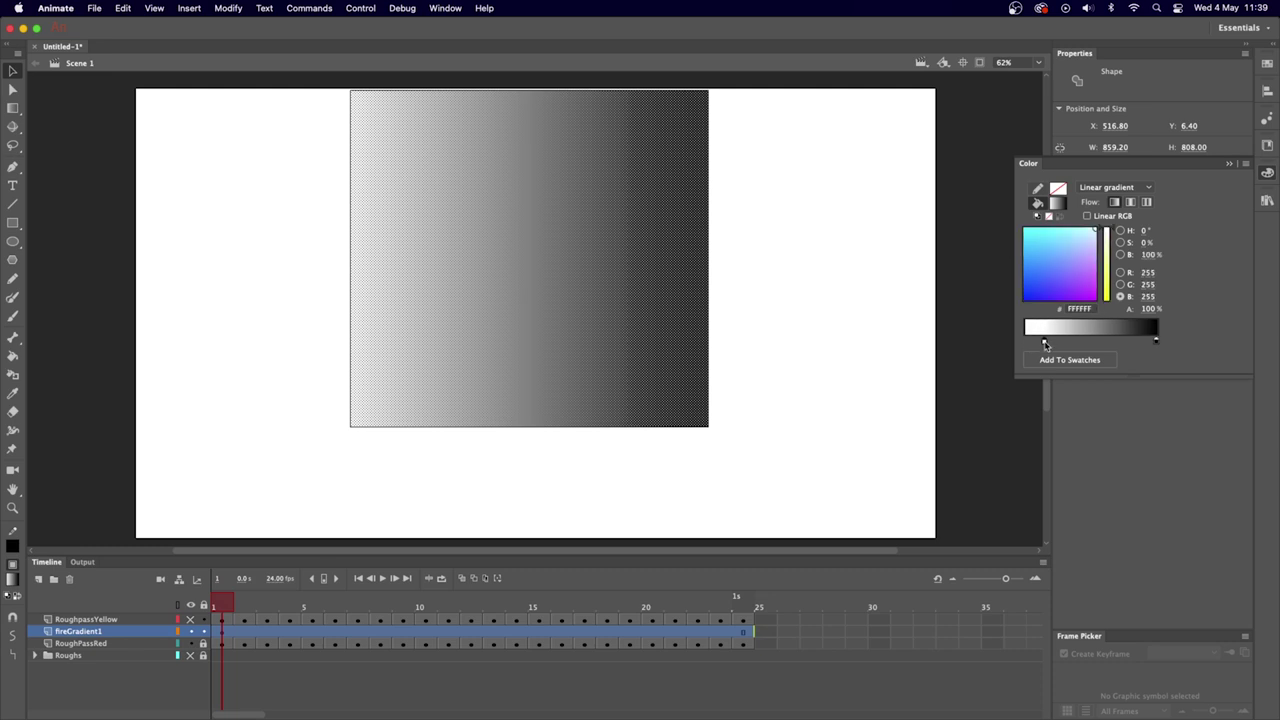
{"action": "double_click", "coordinate": [1028, 342]}
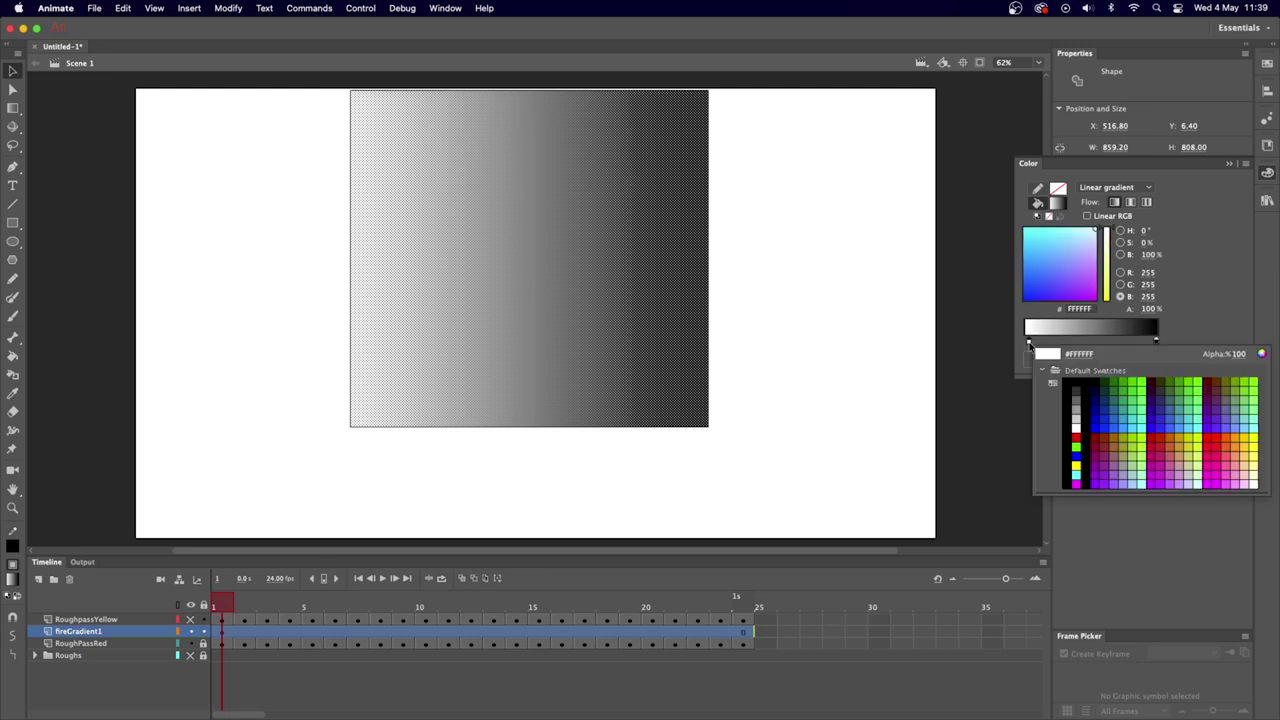
{"action": "left_click", "coordinate": [1239, 435]}
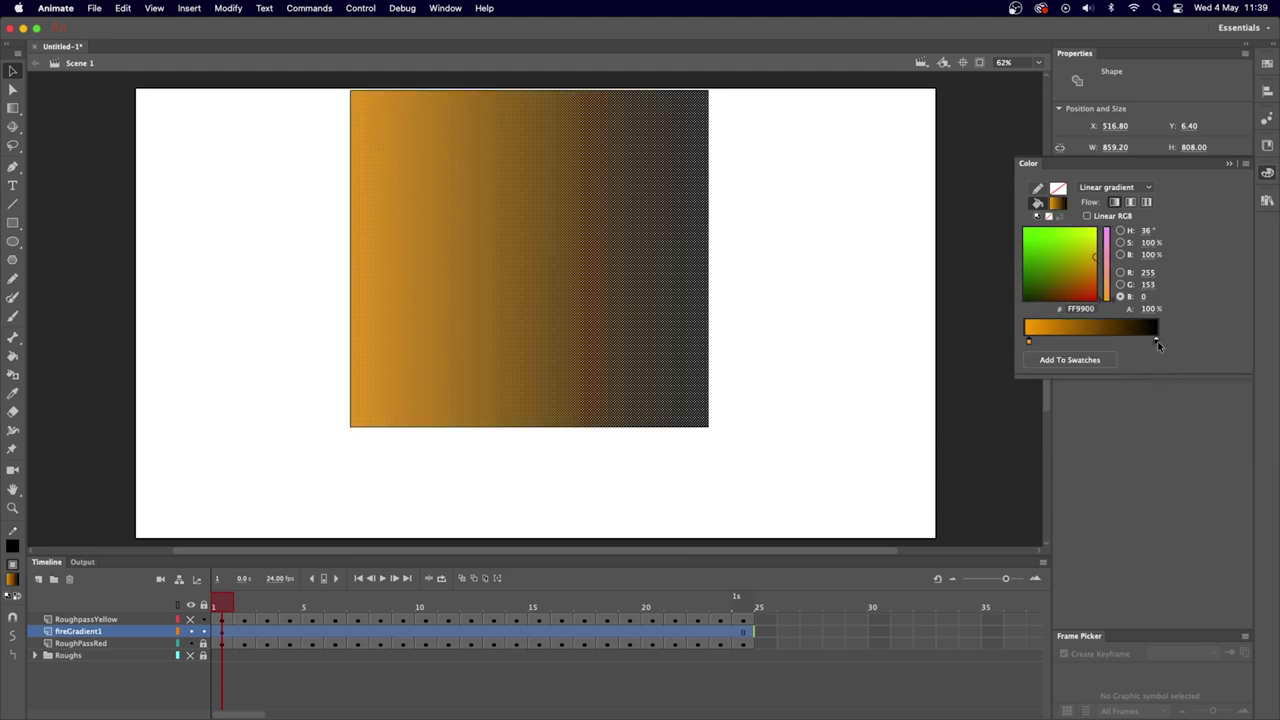
{"action": "double_click", "coordinate": [1156, 342]}
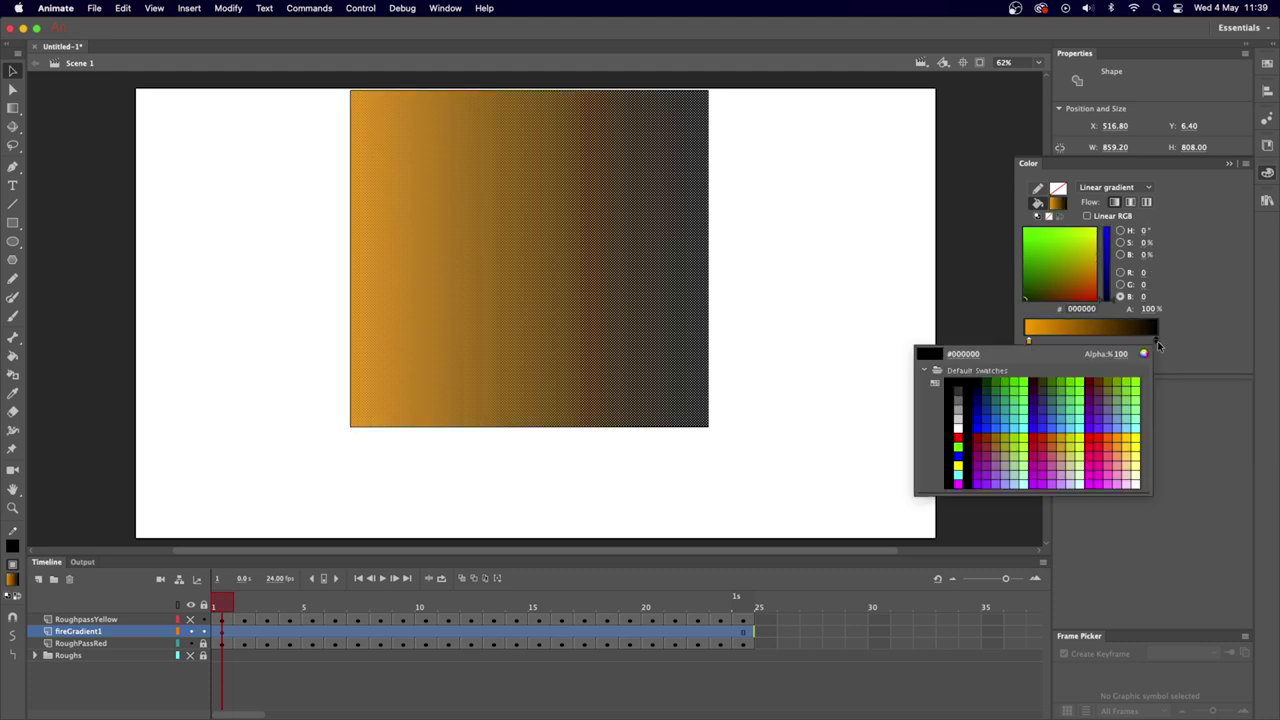
{"action": "left_click", "coordinate": [958, 437]}
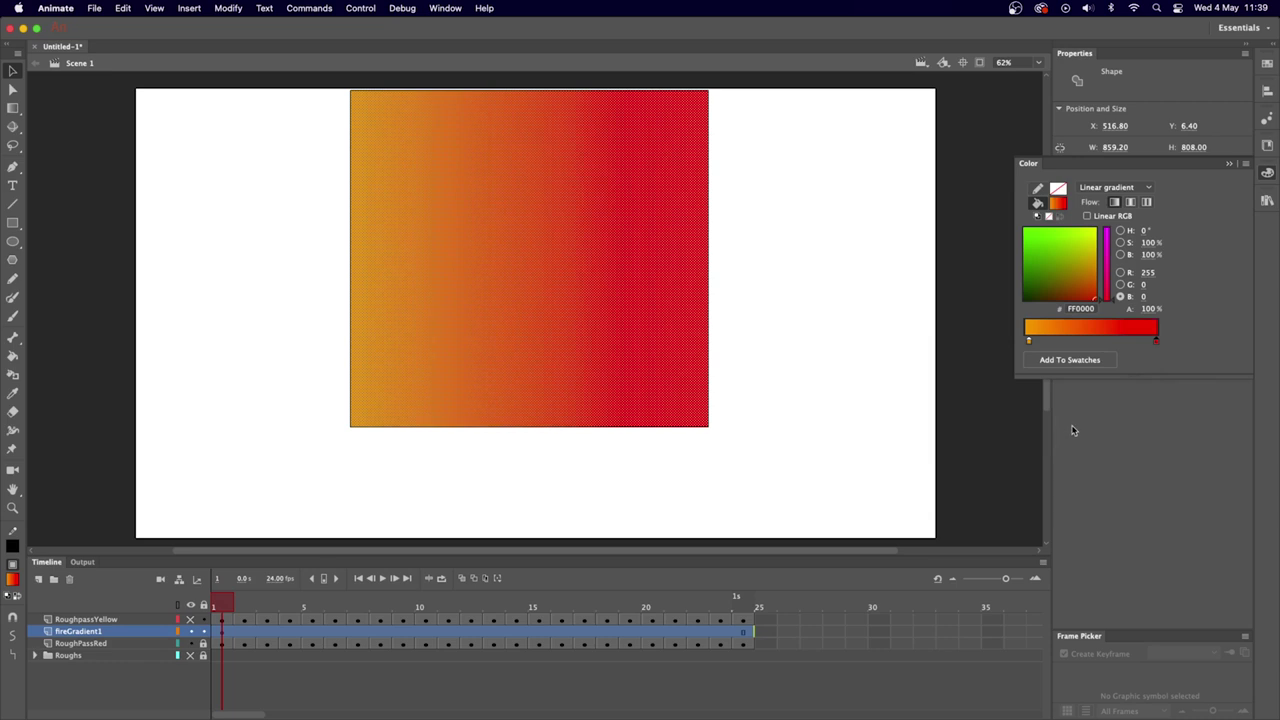
Change the gradient's start colour to FFB800 and place that stop at the very beginning of the ramp.
{"action": "left_click", "coordinate": [1030, 342]}
{"action": "double_click", "coordinate": [1031, 343]}
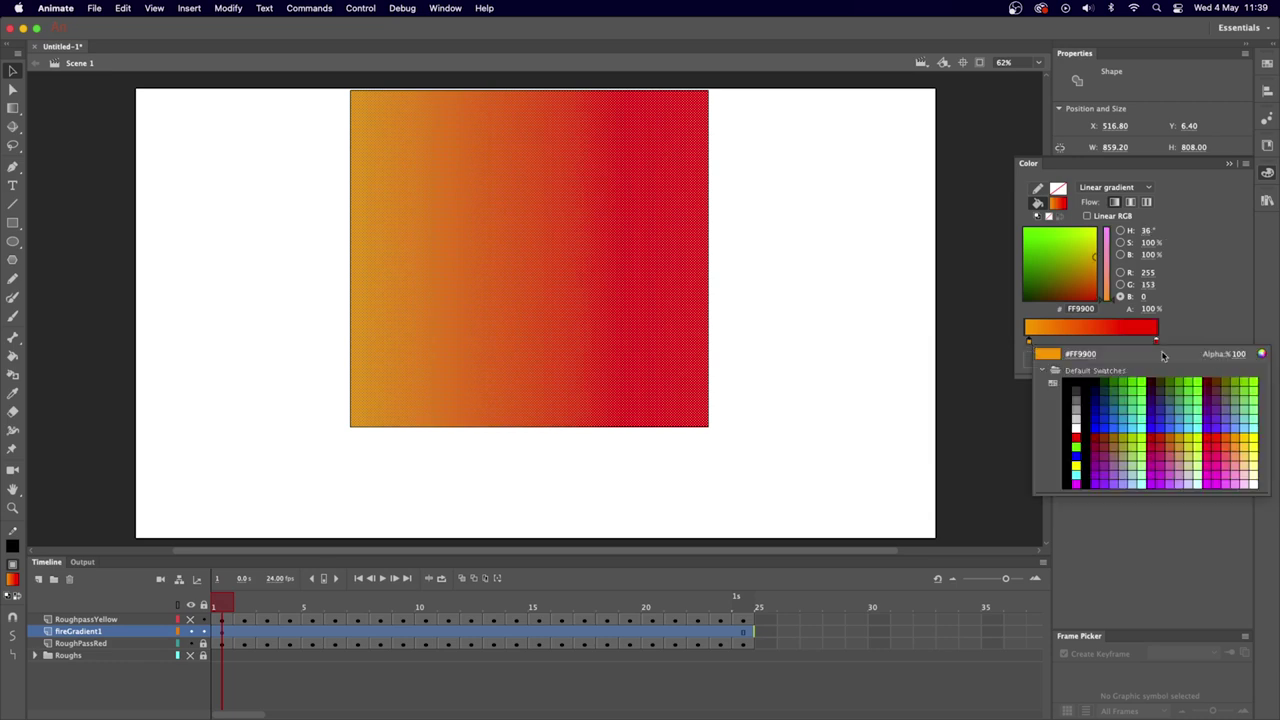
{"action": "left_click", "coordinate": [1263, 355]}
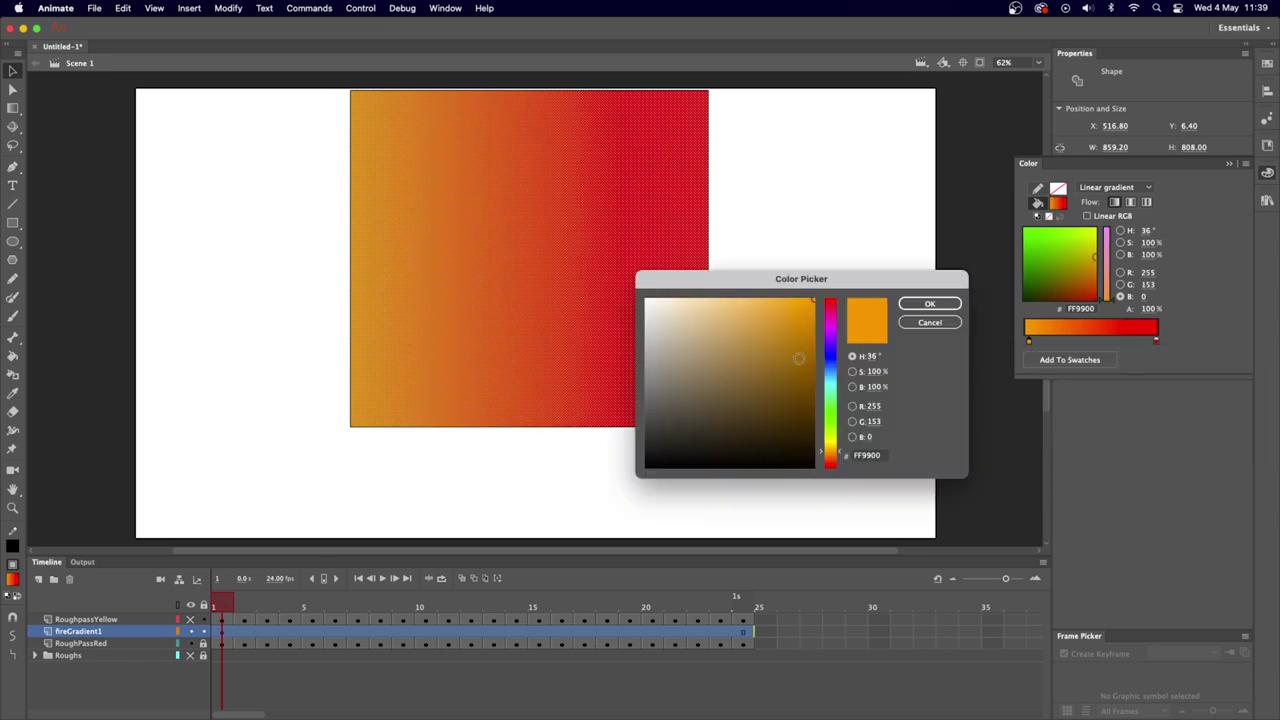
{"action": "left_click_drag", "start_coordinate": [838, 455], "coordinate": [838, 449]}
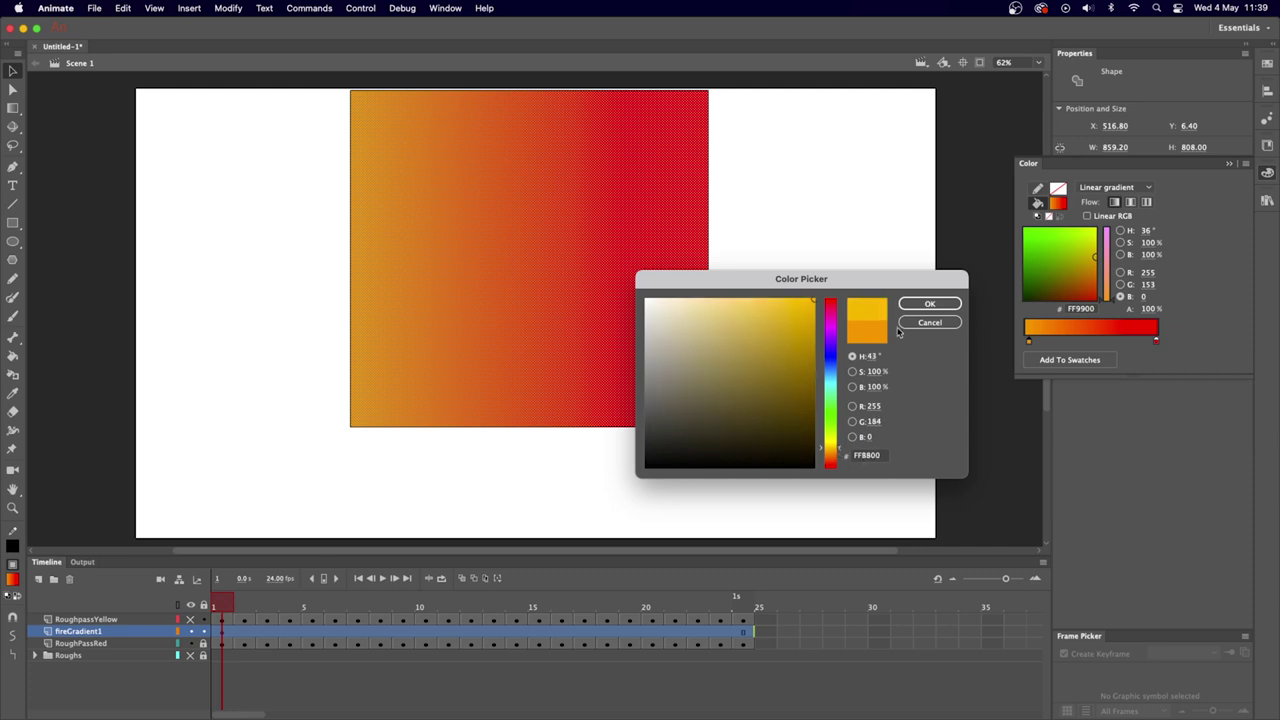
{"action": "left_click", "coordinate": [915, 302]}
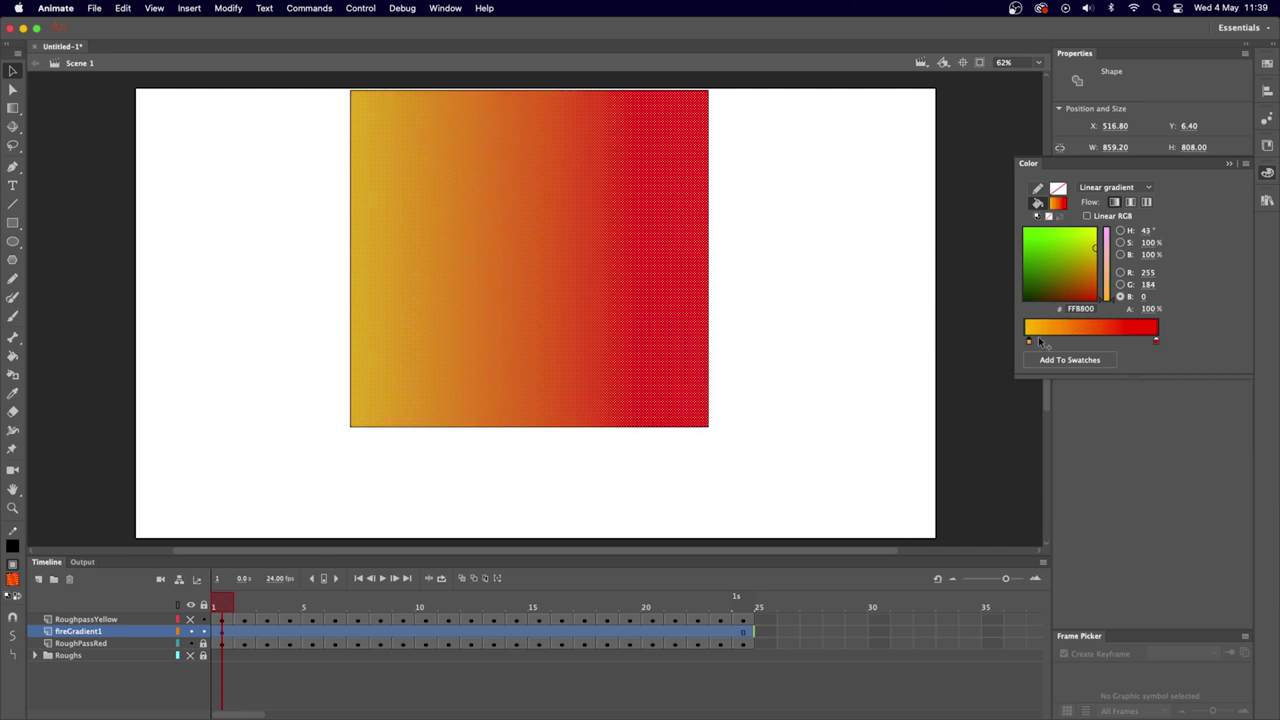
{"action": "left_click_drag", "start_coordinate": [1029, 342], "coordinate": [1025, 342]}
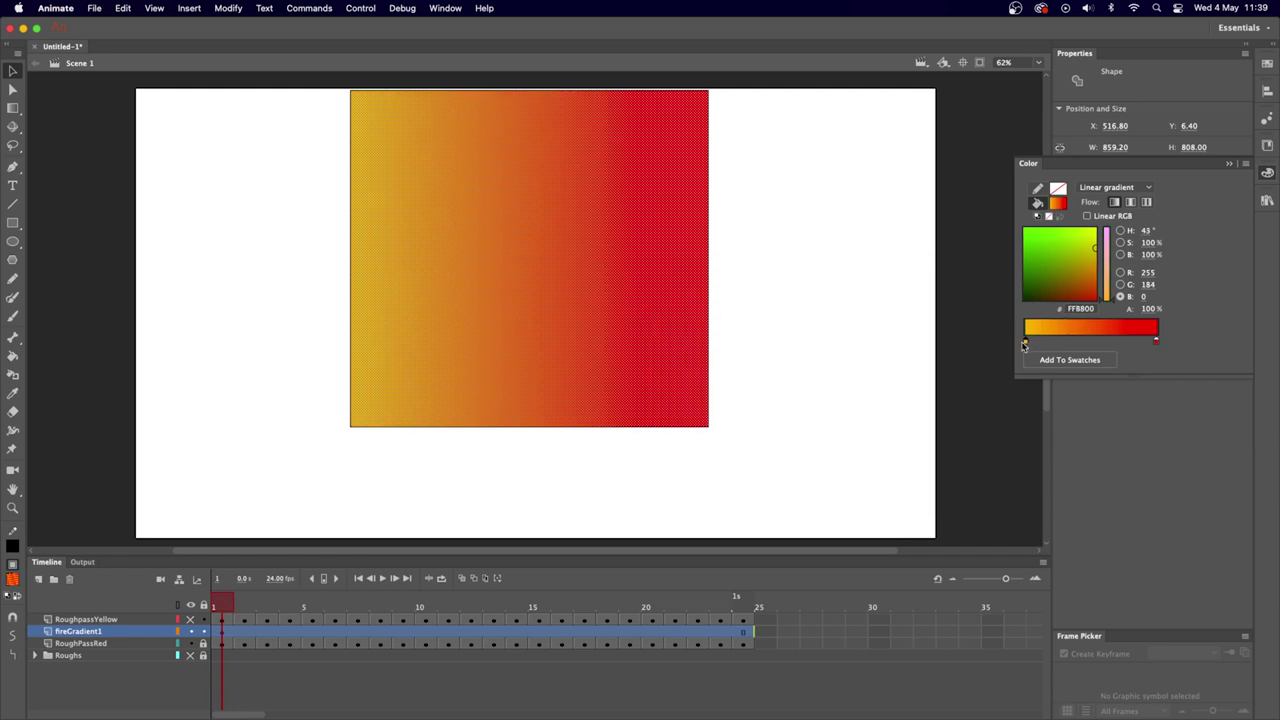
Add a third stop in the middle of the gradient ramp and colour it yellow FAF21D.
{"action": "left_click", "coordinate": [1090, 341]}
{"action": "left_click", "coordinate": [1090, 341]}
{"action": "left_click", "coordinate": [1085, 358]}
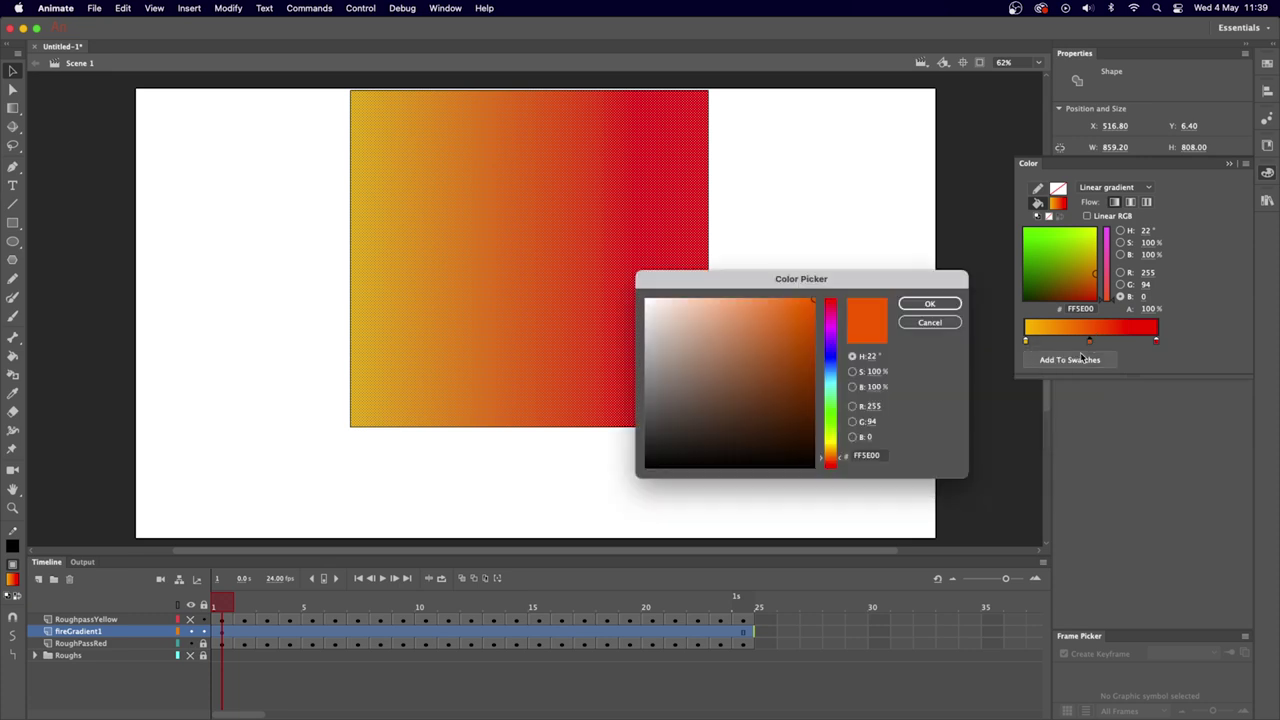
{"action": "left_click", "coordinate": [830, 441]}
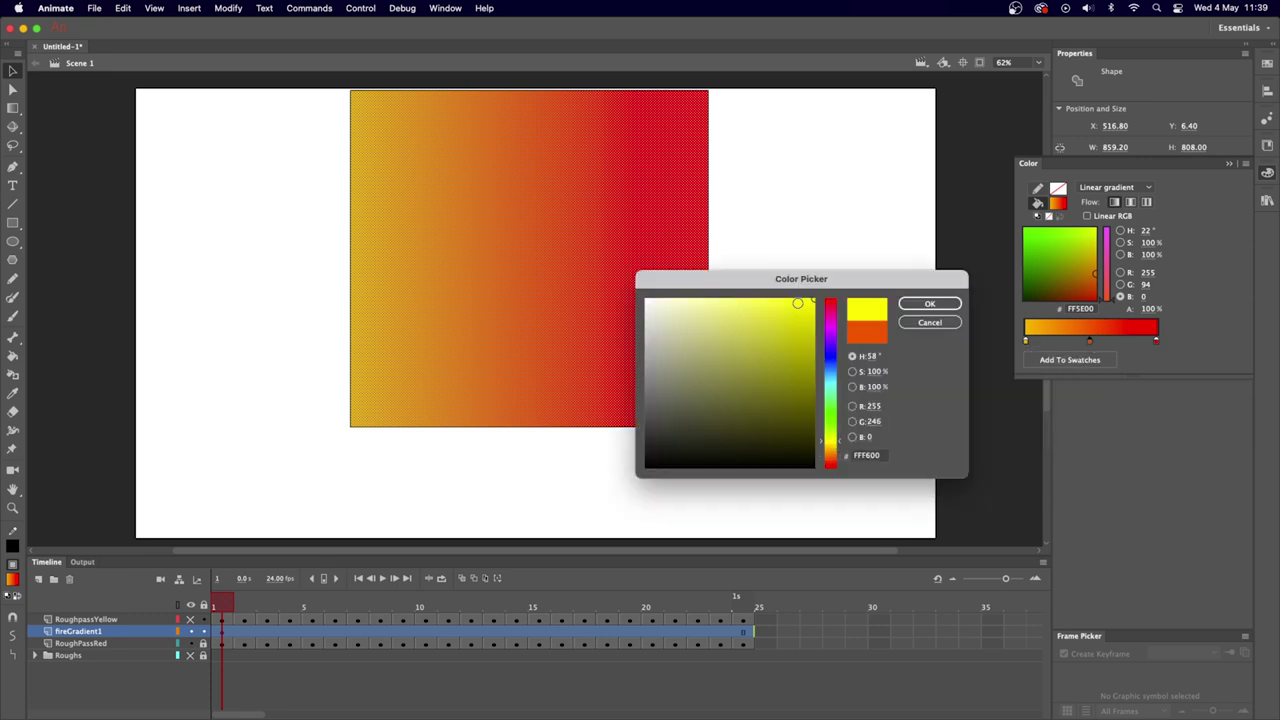
{"action": "left_click", "coordinate": [794, 302]}
{"action": "left_click", "coordinate": [928, 304]}
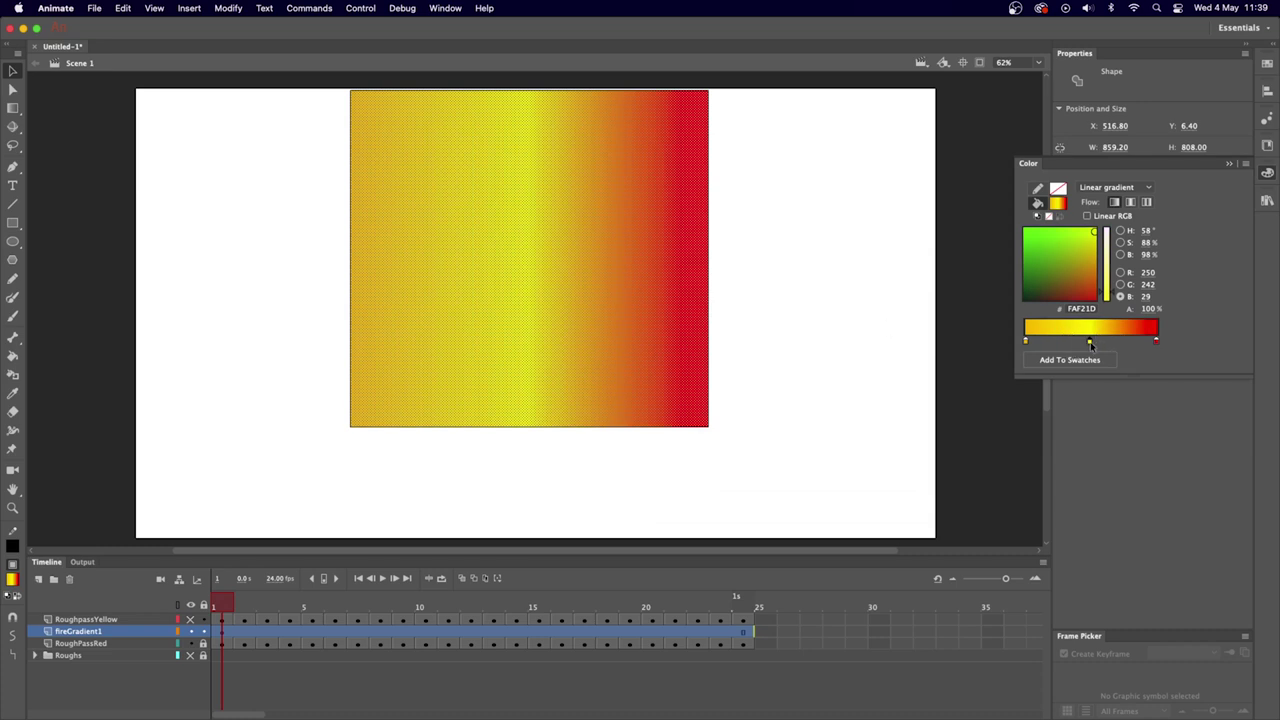
Change the gradient's middle stop to orange FAA11D, close the colour settings and deselect the rectangle.
{"action": "left_click", "coordinate": [1092, 341]}
{"action": "left_click", "coordinate": [1078, 357]}
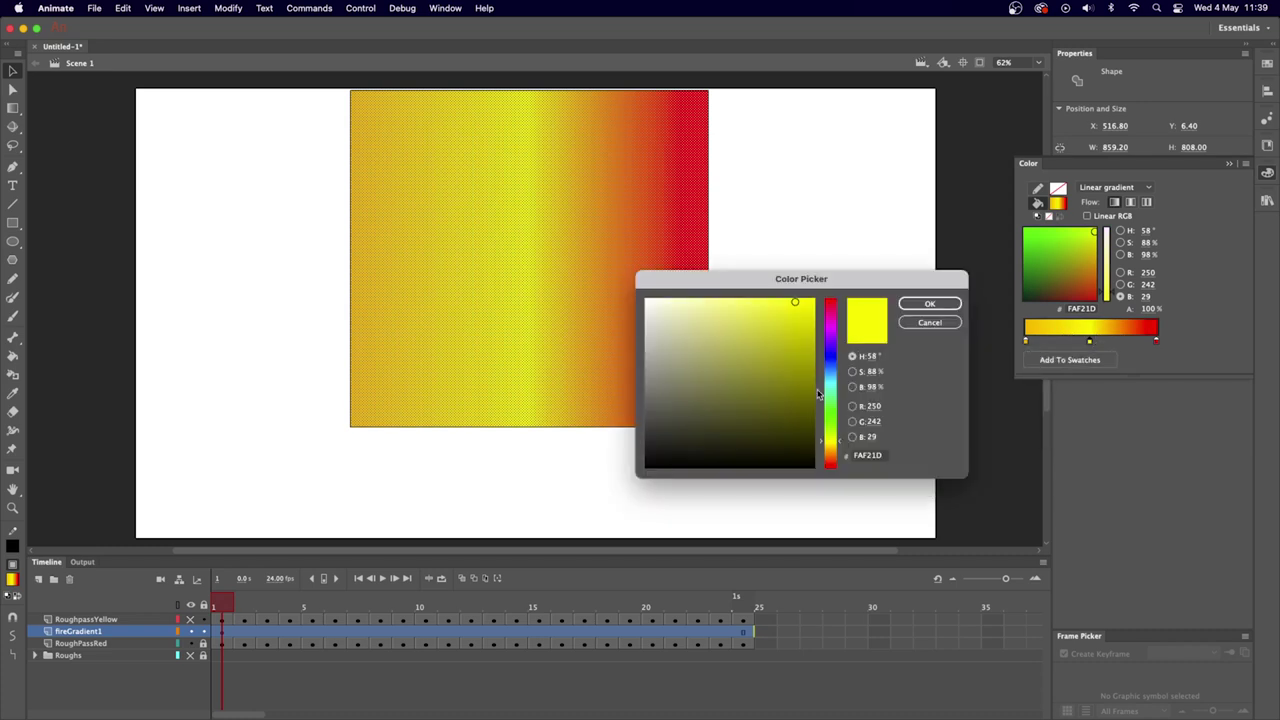
{"action": "left_click_drag", "start_coordinate": [846, 451], "coordinate": [840, 454]}
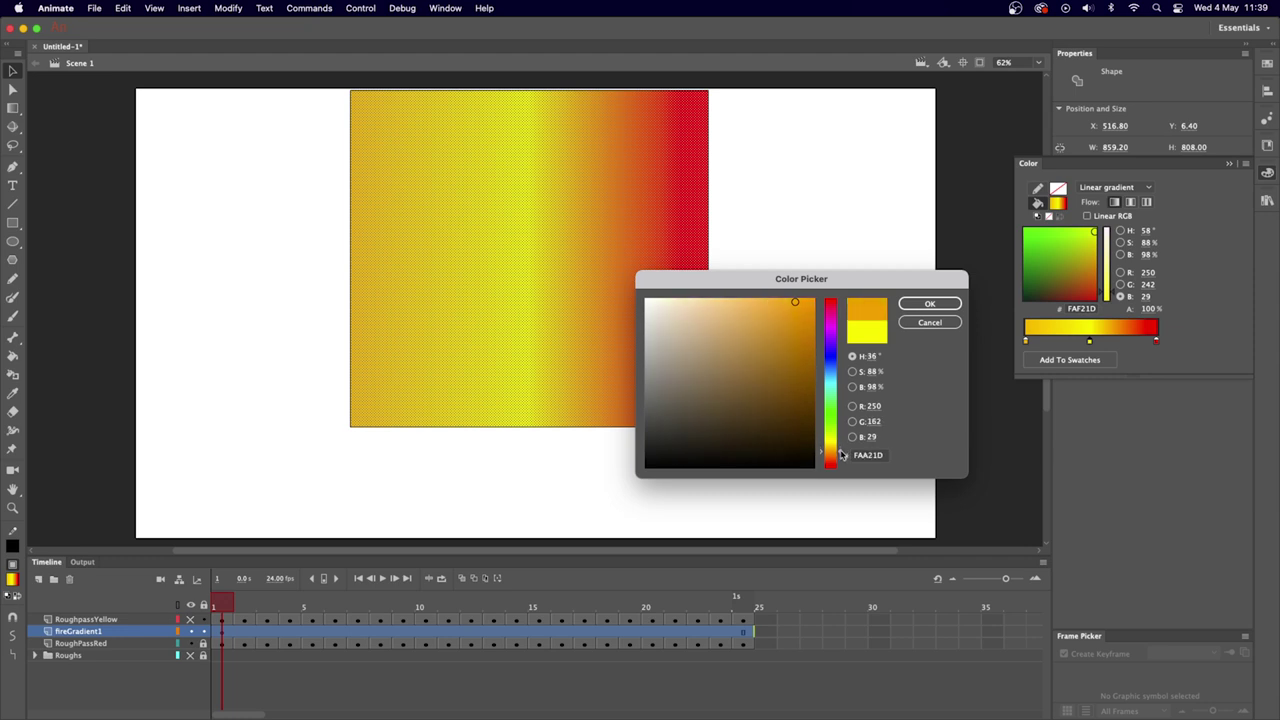
{"action": "left_click", "coordinate": [920, 308]}
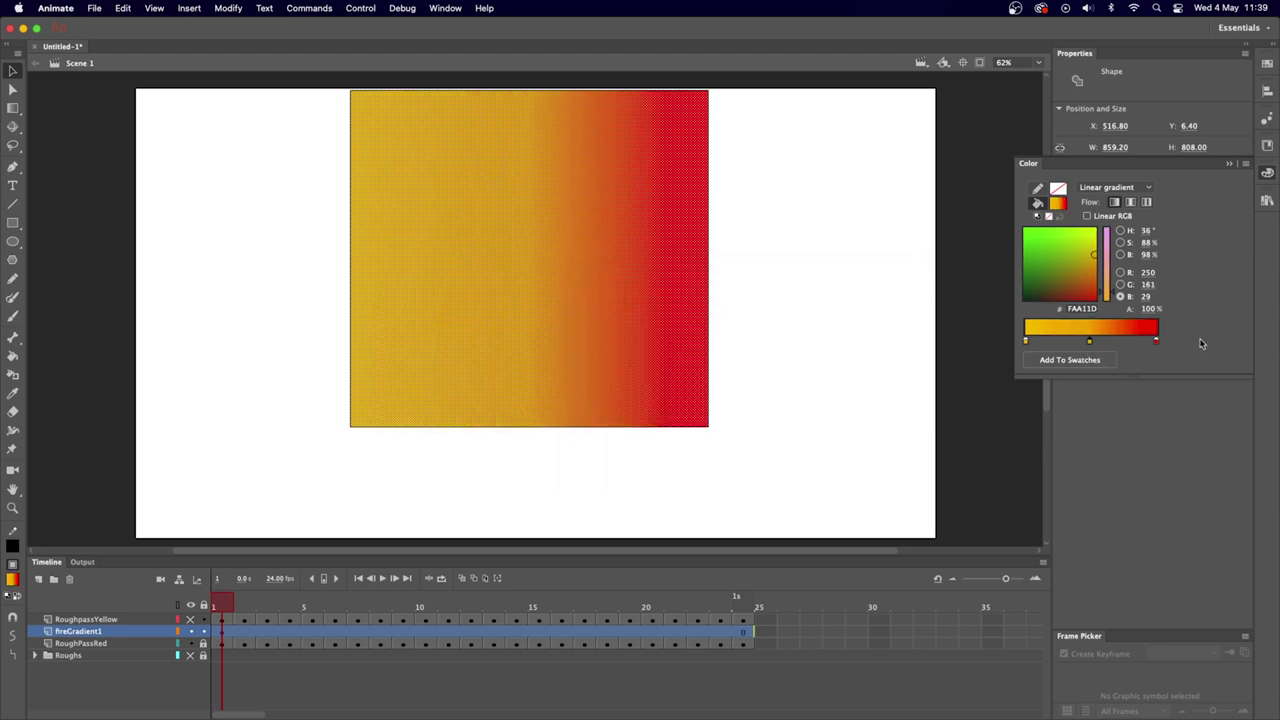
{"action": "left_click", "coordinate": [1267, 174]}
{"action": "left_click", "coordinate": [781, 240]}
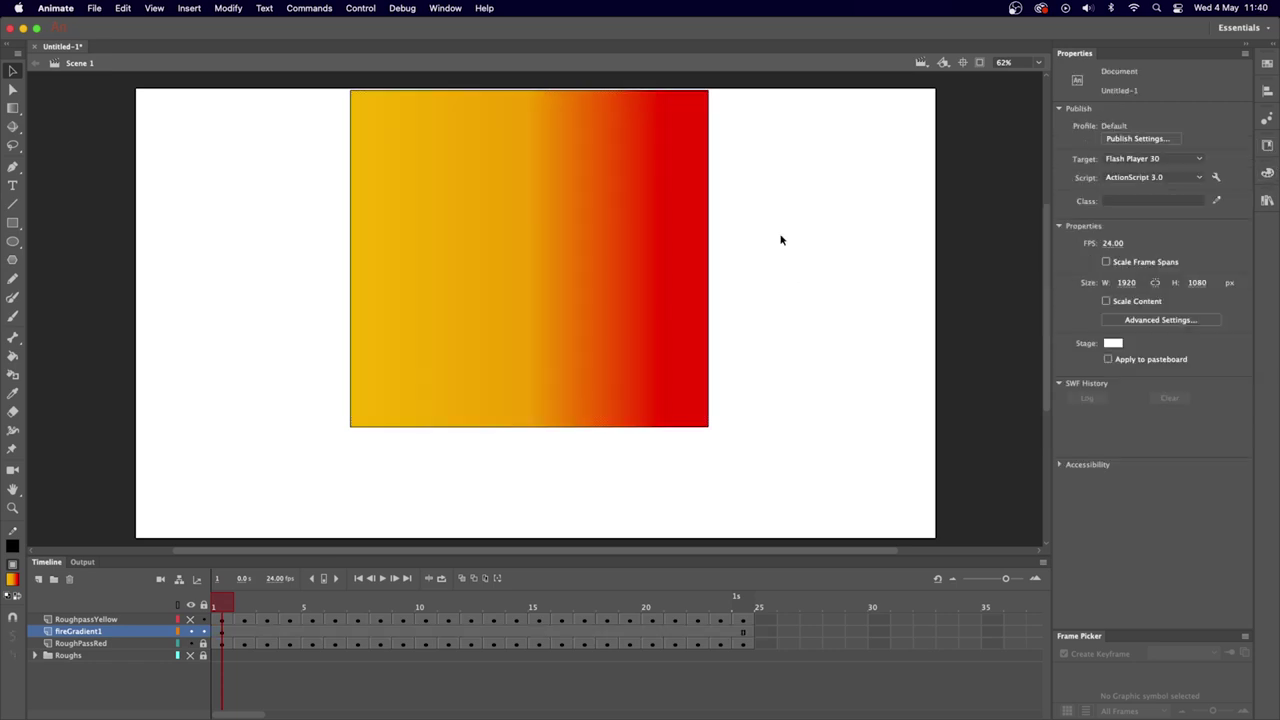
{"action": "left_click", "coordinate": [662, 237]}
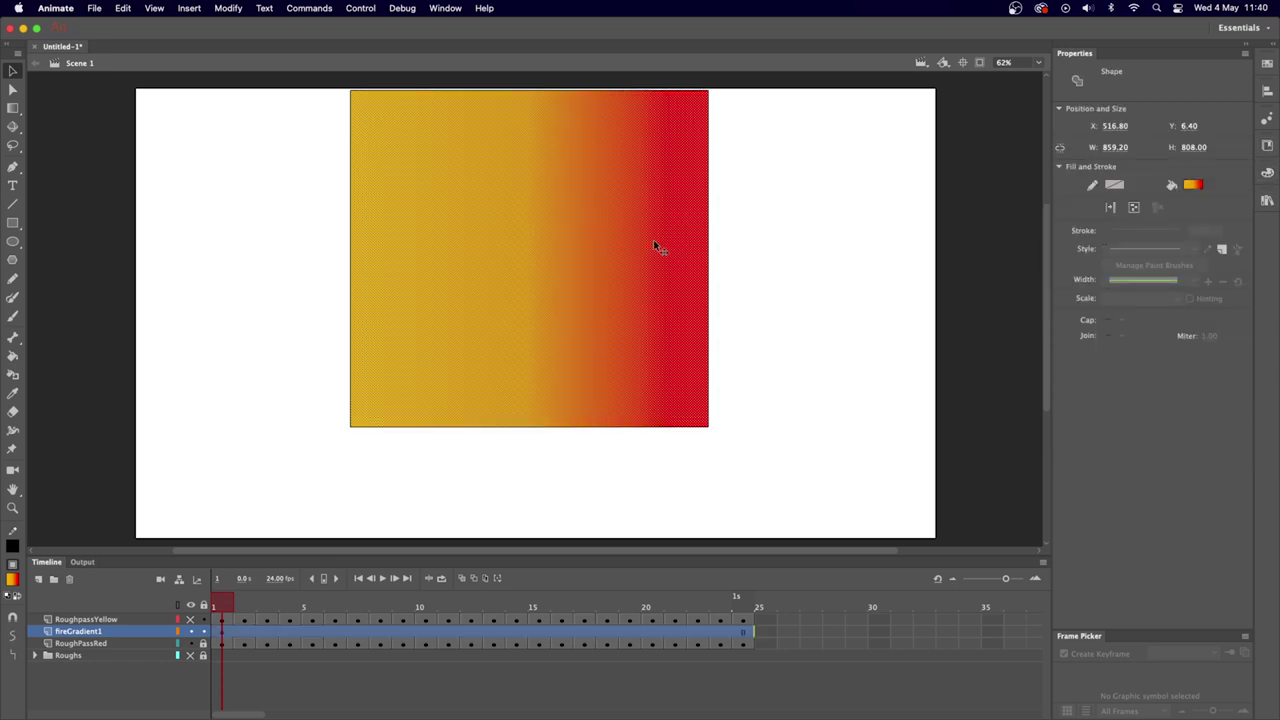
{"action": "left_click", "coordinate": [814, 222]}
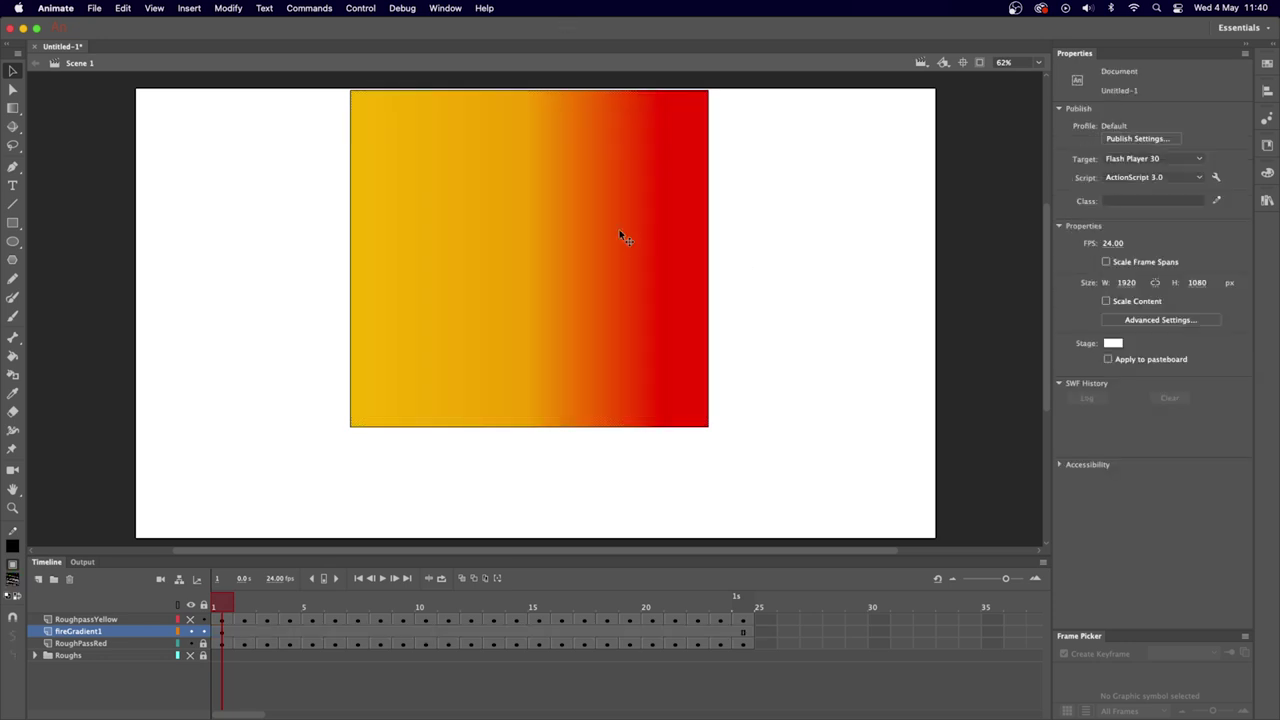
{"action": "left_click", "coordinate": [548, 235]}
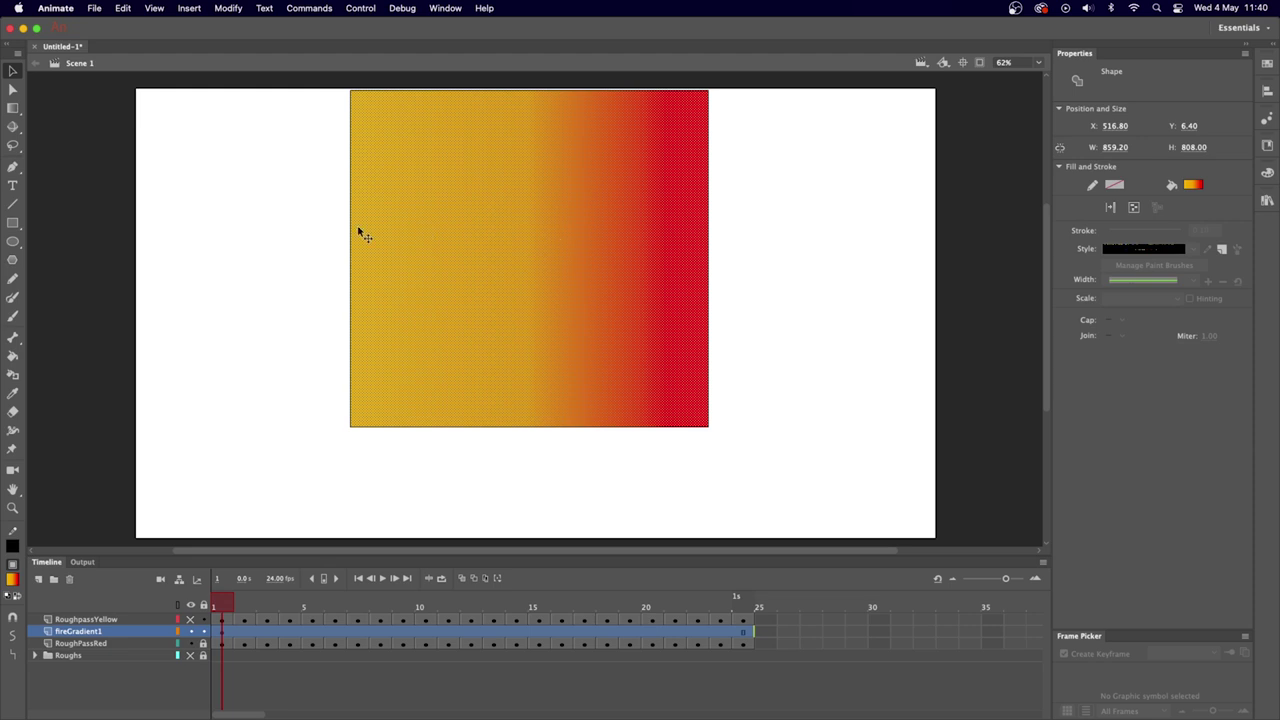
{"action": "left_click", "coordinate": [15, 359]}
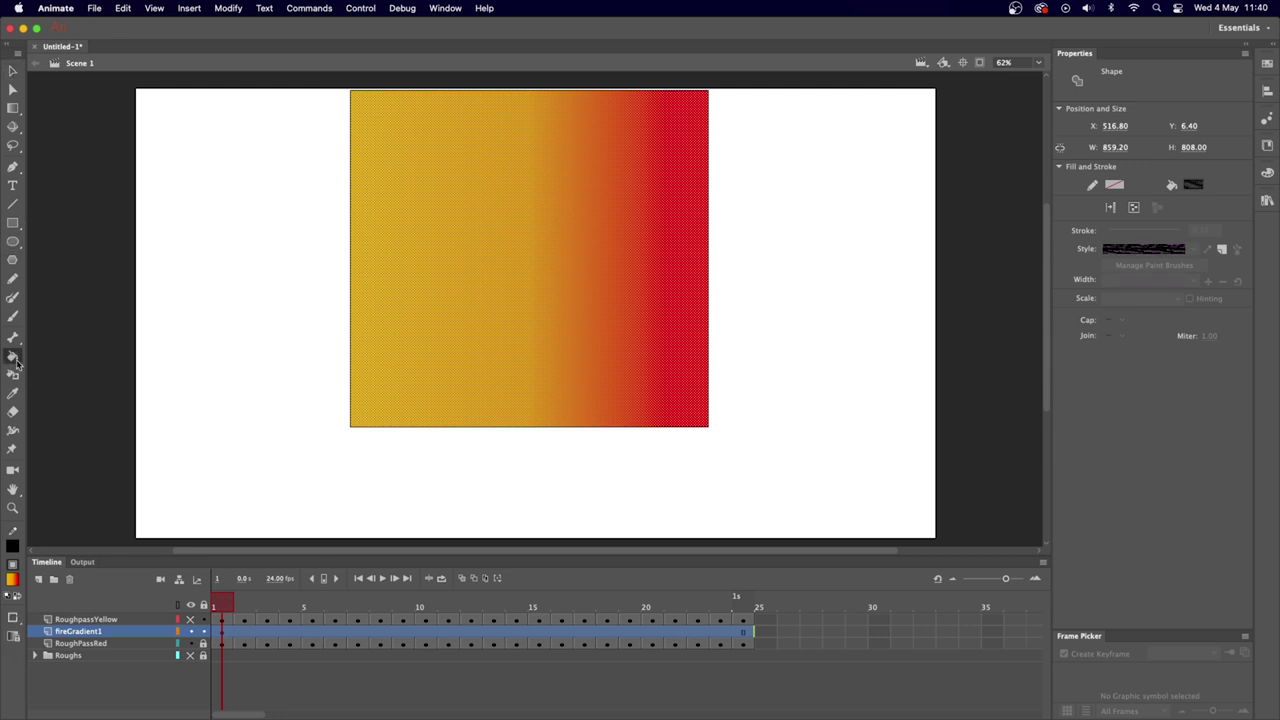
{"action": "left_click", "coordinate": [15, 224]}
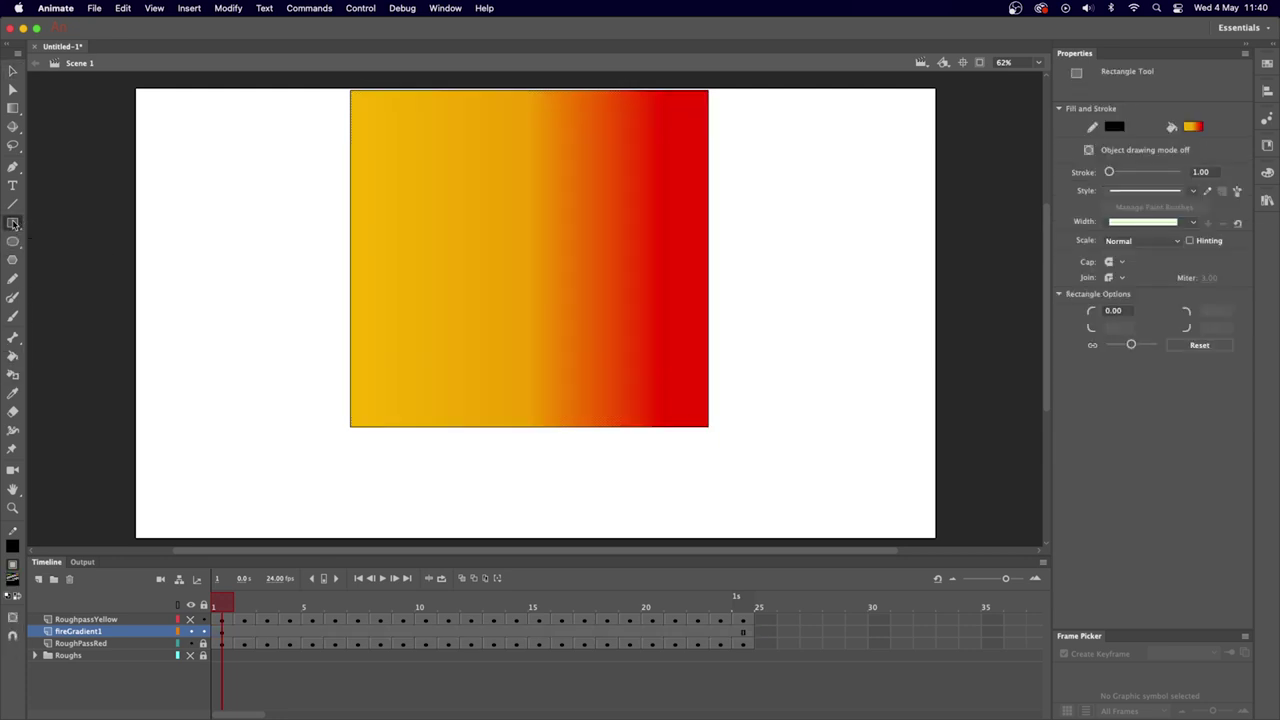
Rotate the rectangle's gradient 90° counter-clockwise with the Gradient Transform tool so red lies at the top and yellow-orange at the bottom.
{"action": "left_click", "coordinate": [12, 108]}
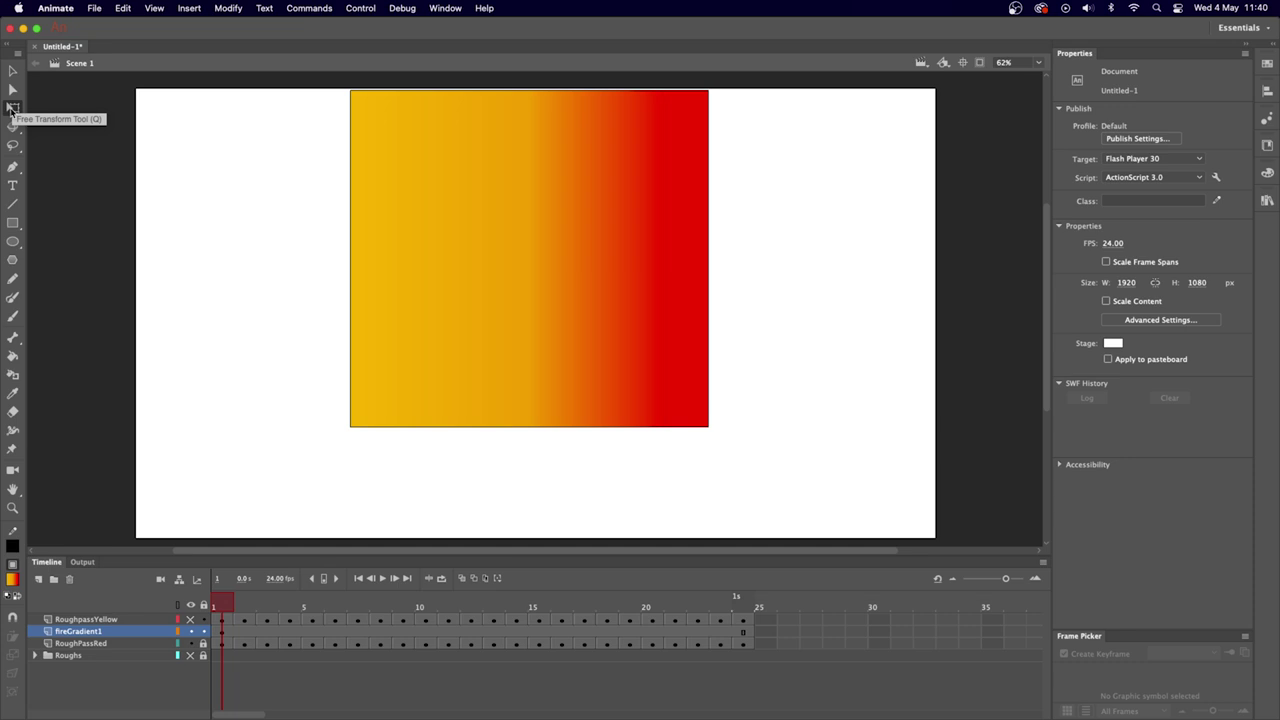
{"action": "left_click", "coordinate": [14, 110]}
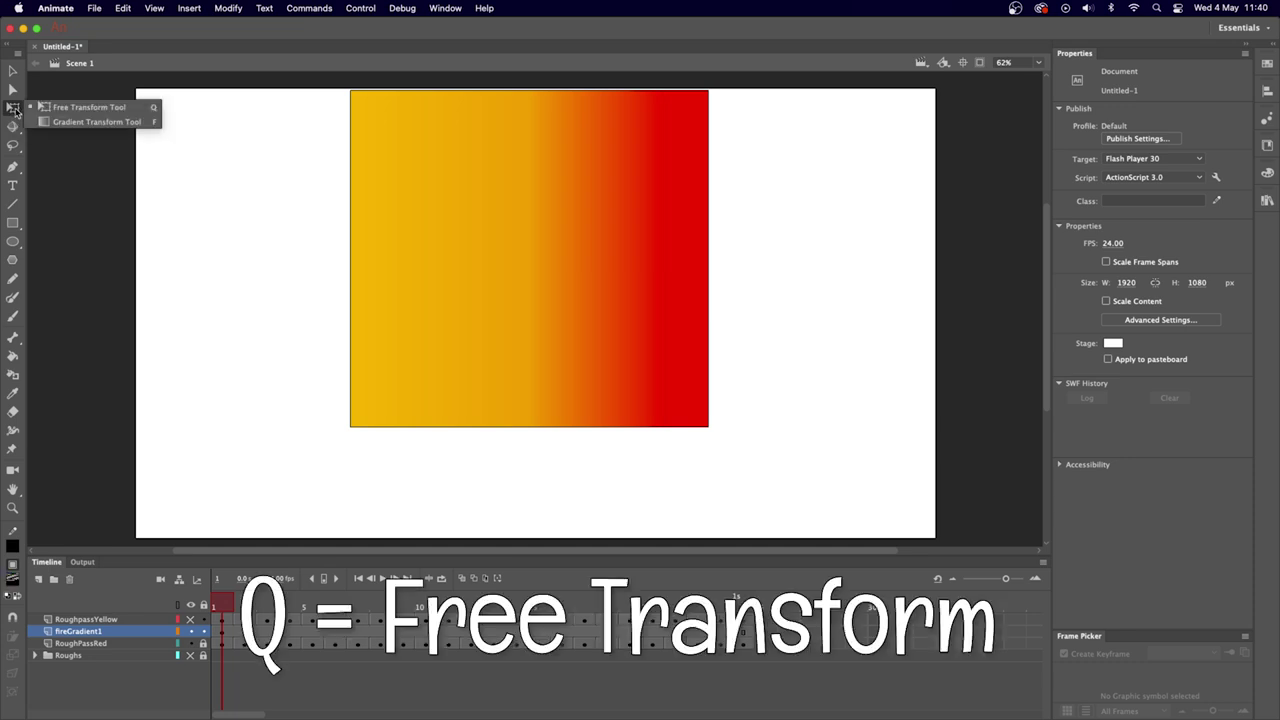
{"action": "left_click", "coordinate": [95, 122]}
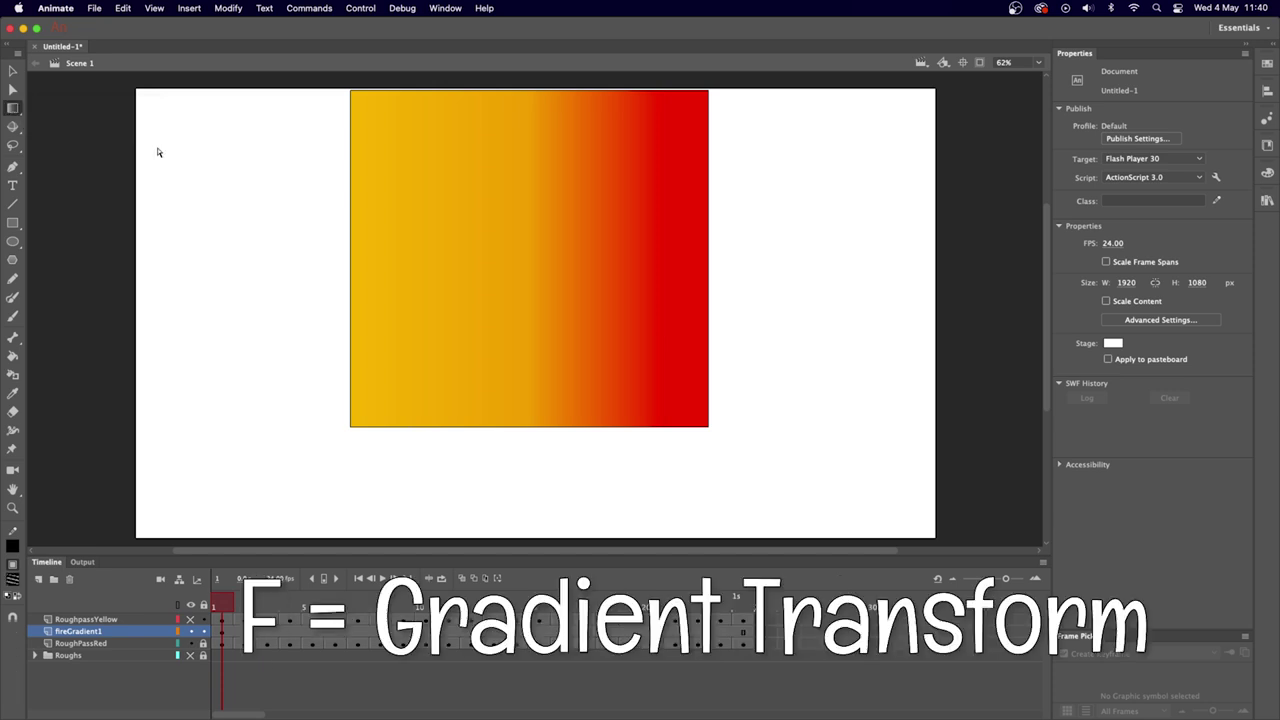
{"action": "left_click", "coordinate": [520, 255]}
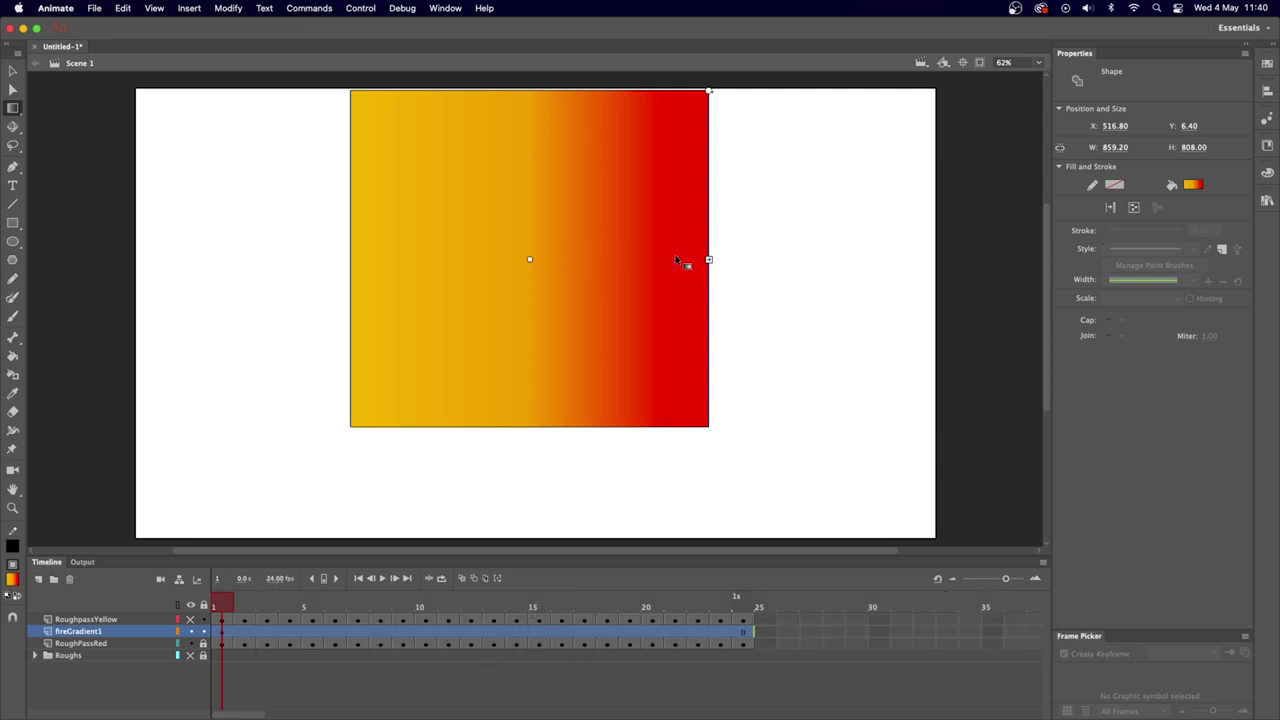
{"action": "mouse_move", "coordinate": [708, 259]}
{"action": "left_mouse_down"}
{"action": "mouse_move", "coordinate": [535, 259]}
{"action": "mouse_move", "coordinate": [977, 259]}
{"action": "mouse_move", "coordinate": [545, 259]}
{"action": "mouse_move", "coordinate": [711, 260]}
{"action": "left_mouse_up"}
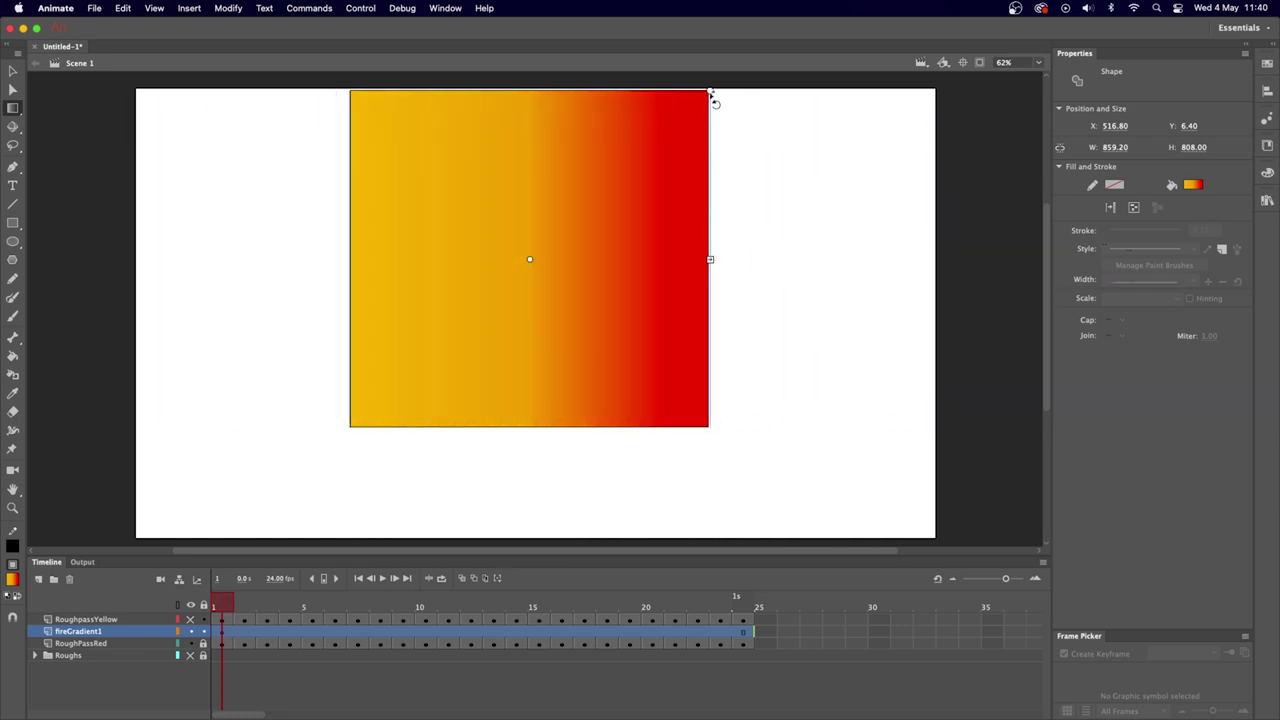
{"action": "left_click_drag", "start_coordinate": [710, 92], "coordinate": [383, 101]}
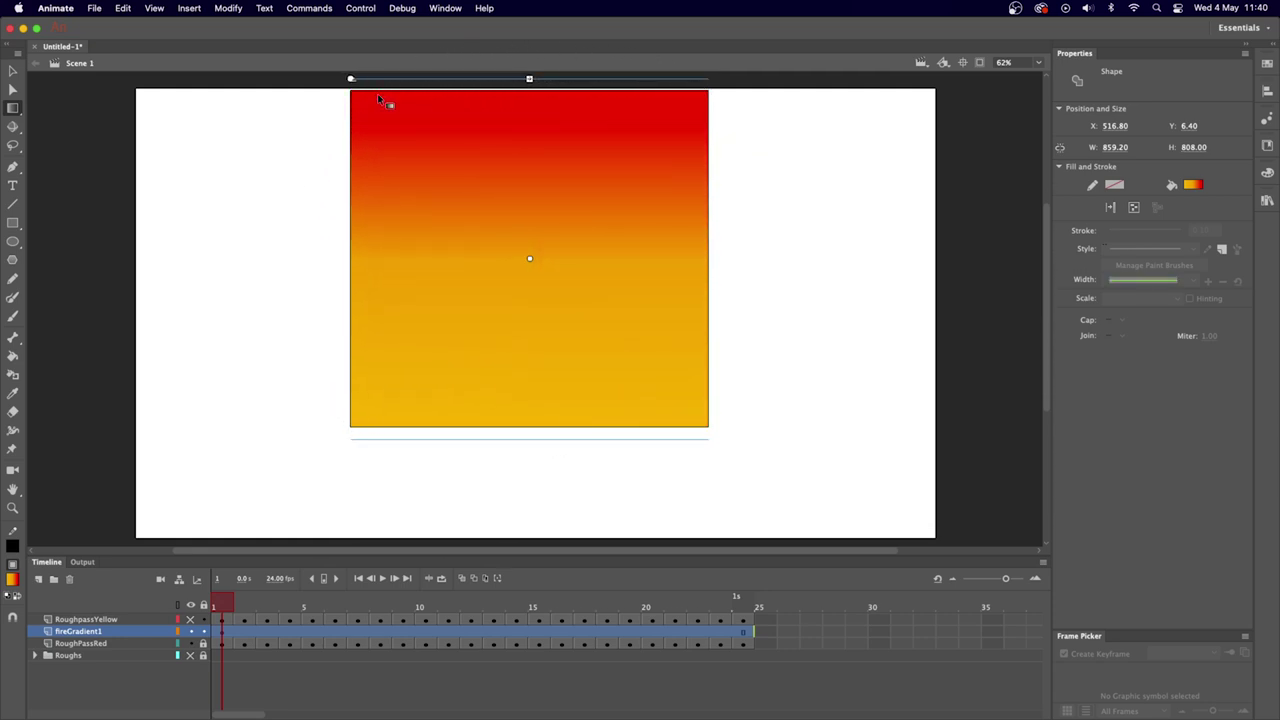
Adjust the gradient's centre and length so it spans almost the full height of the rectangle.
{"action": "mouse_move", "coordinate": [528, 258]}
{"action": "left_mouse_down"}
{"action": "mouse_move", "coordinate": [534, 300]}
{"action": "mouse_move", "coordinate": [623, 269]}
{"action": "mouse_move", "coordinate": [454, 240]}
{"action": "mouse_move", "coordinate": [592, 328]}
{"action": "mouse_move", "coordinate": [528, 270]}
{"action": "left_mouse_up"}
{"action": "left_click_drag", "start_coordinate": [529, 90], "coordinate": [530, 95]}
{"action": "left_click", "coordinate": [530, 258]}
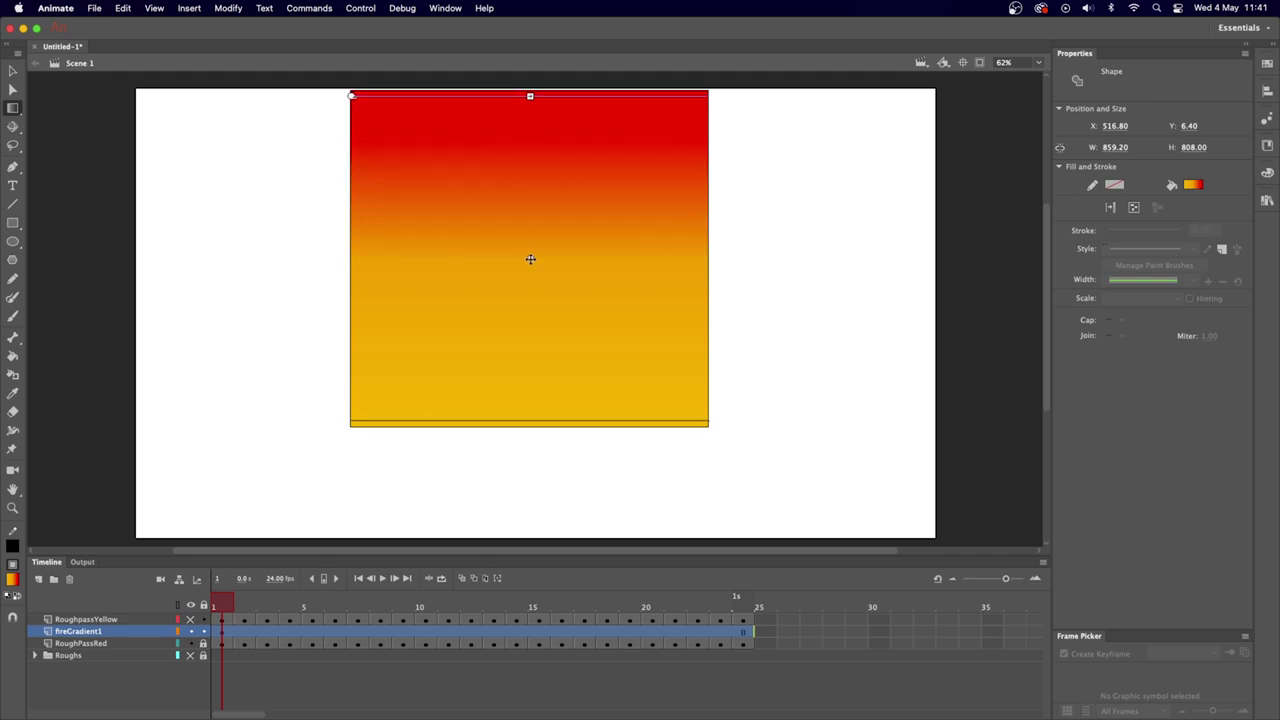
Select the RoughPassRed layer and briefly hide fireGradient1 to check the fire drawing beneath it.
{"action": "left_click", "coordinate": [97, 634]}
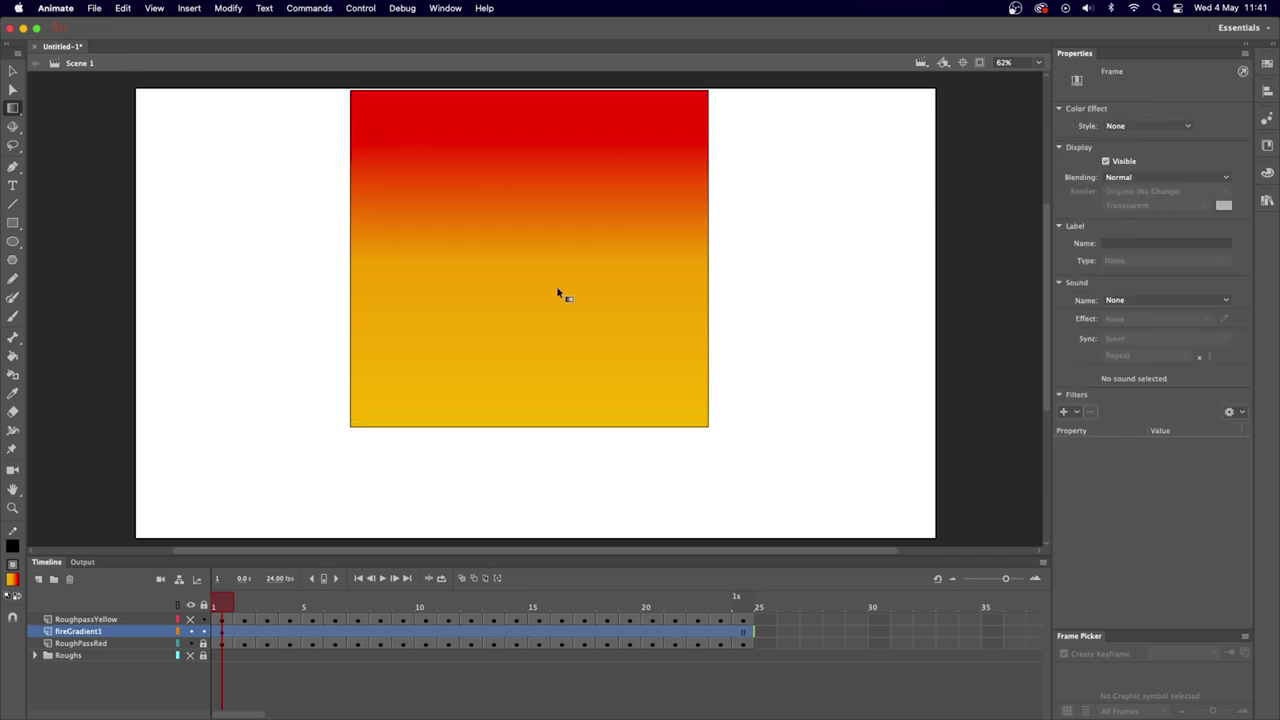
{"action": "left_click", "coordinate": [104, 645]}
{"action": "left_click", "coordinate": [191, 632]}
{"action": "left_click", "coordinate": [193, 633]}
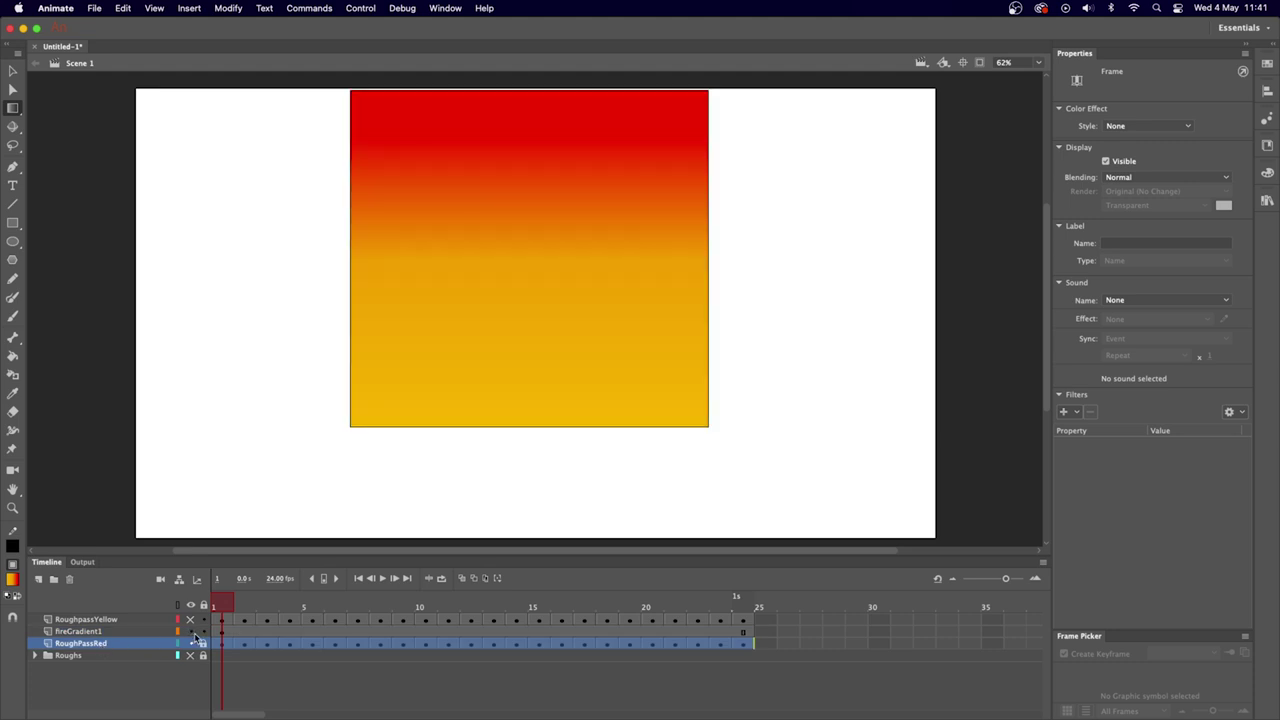
Move the RoughPassRed layer directly above fireGradient1 and convert RoughPassRed into a mask layer.
{"action": "left_click", "coordinate": [78, 632]}
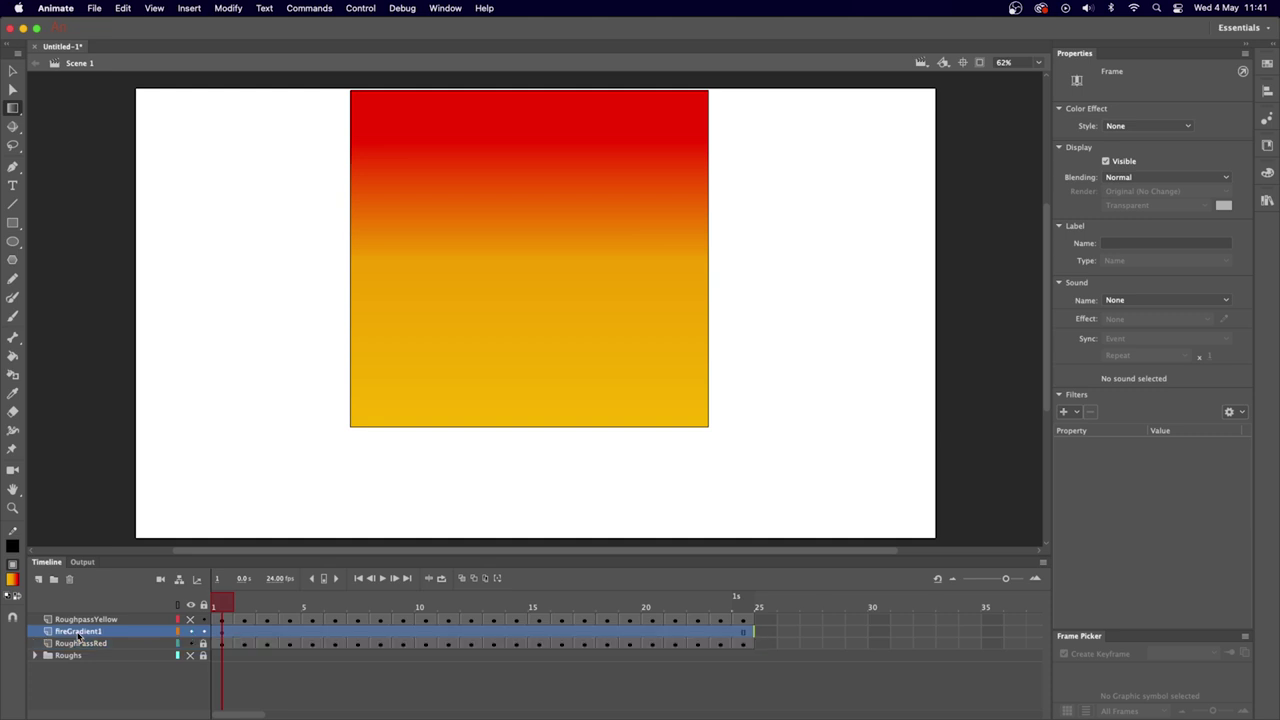
{"action": "left_click", "coordinate": [81, 644]}
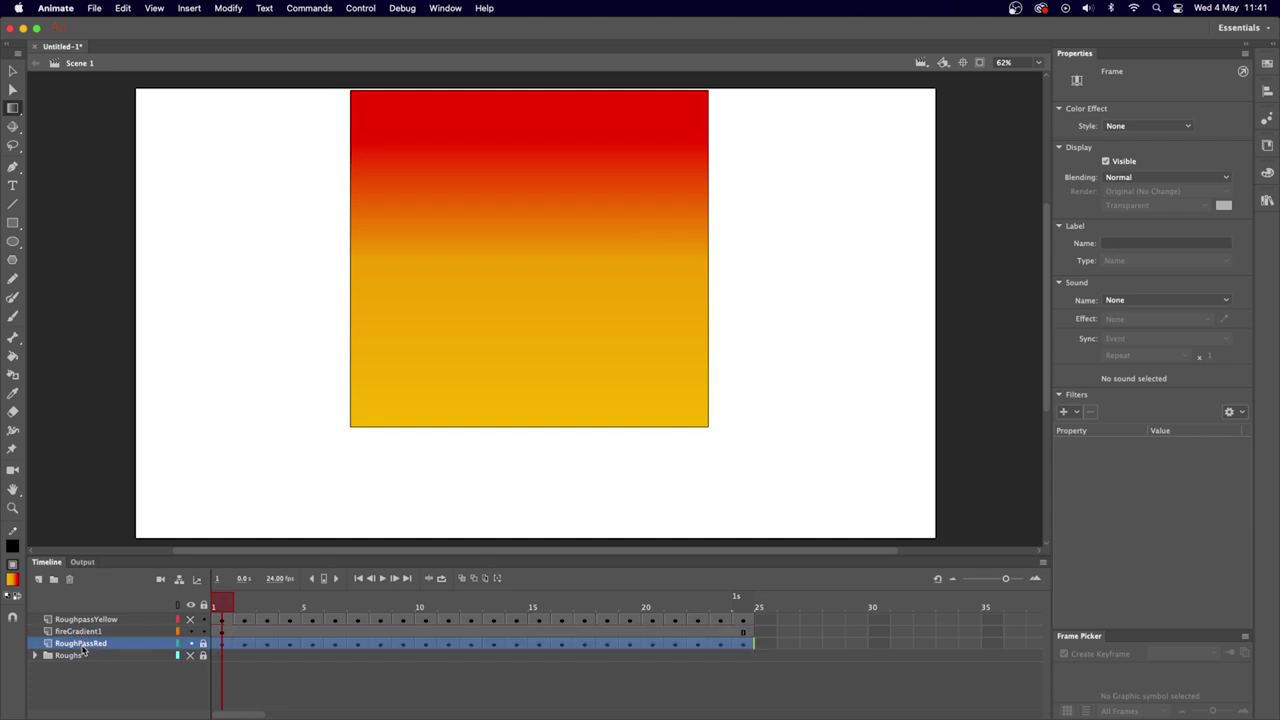
{"action": "left_click_drag", "start_coordinate": [84, 647], "coordinate": [84, 633]}
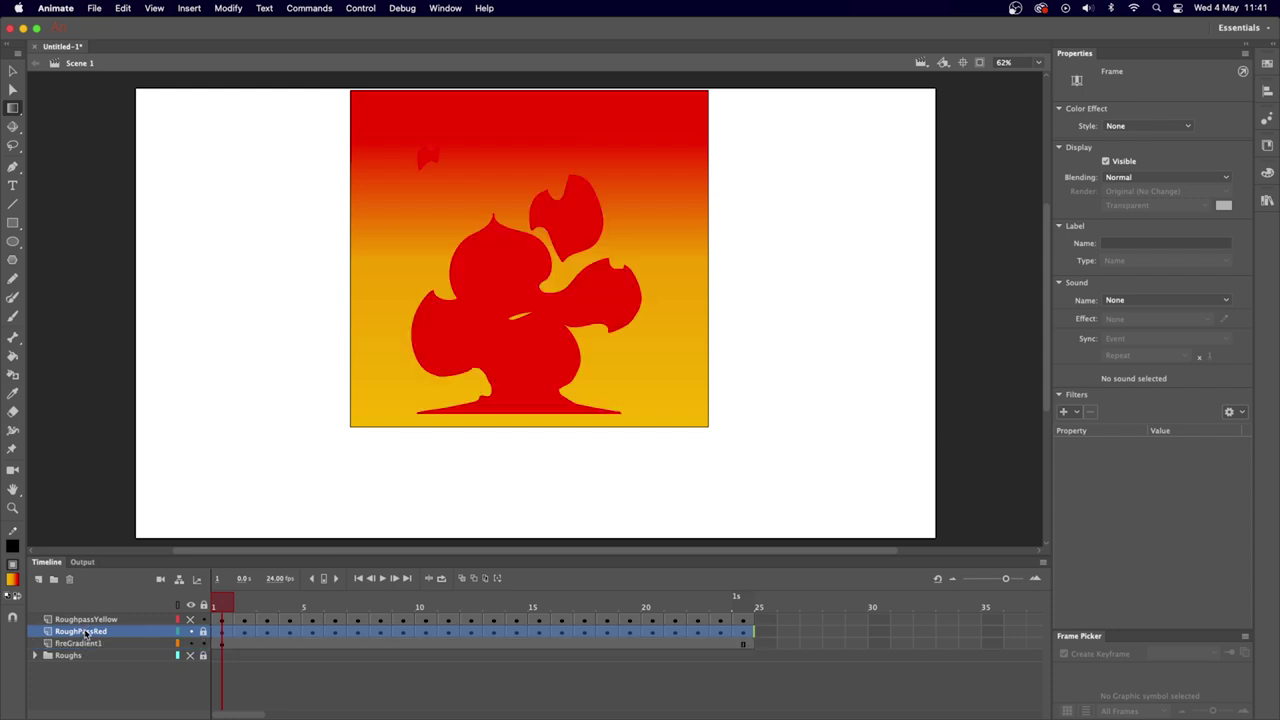
{"action": "right_click", "coordinate": [84, 634]}
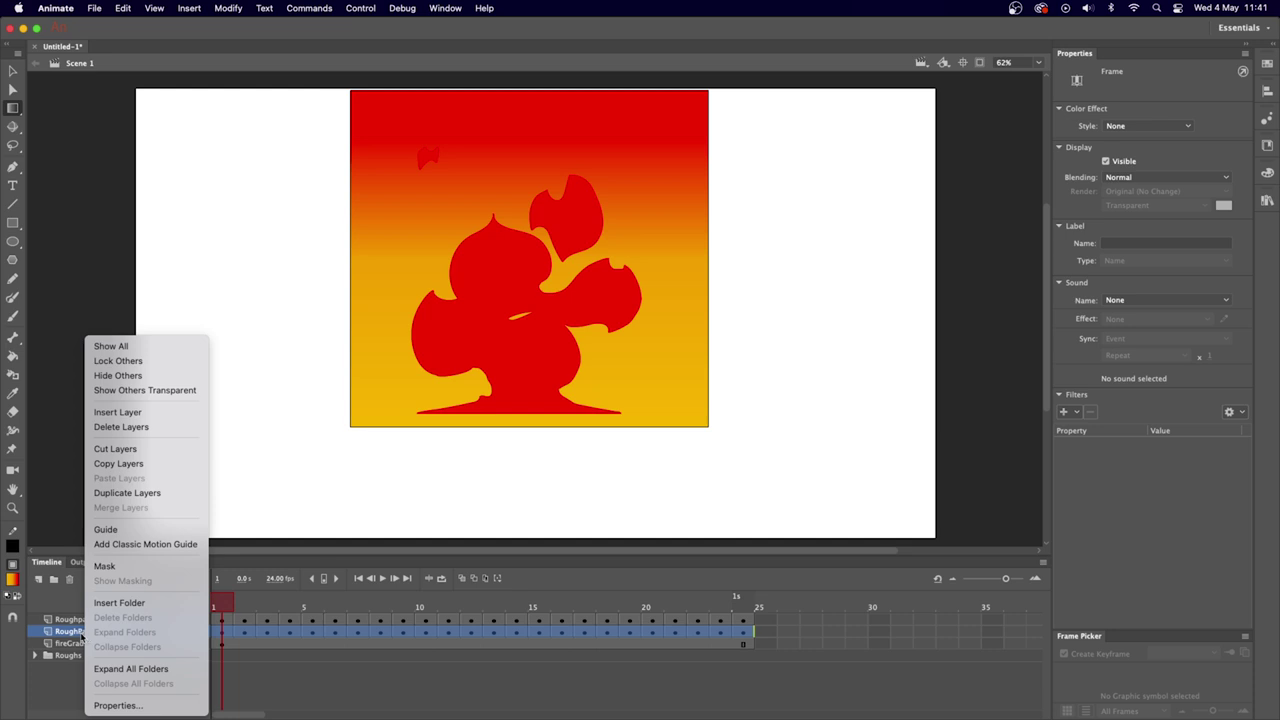
{"action": "left_click", "coordinate": [113, 566]}
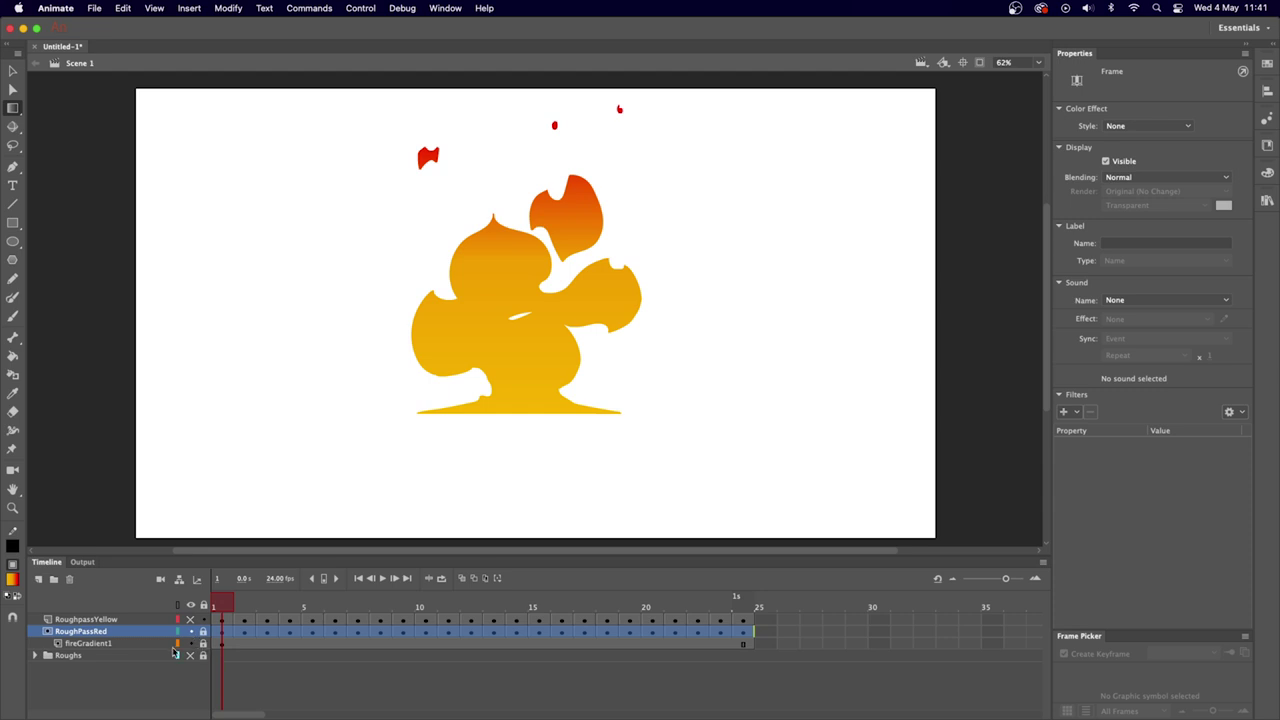
Play the animation to check the gradient masked by RoughPassRed.
{"action": "left_click", "coordinate": [88, 645]}
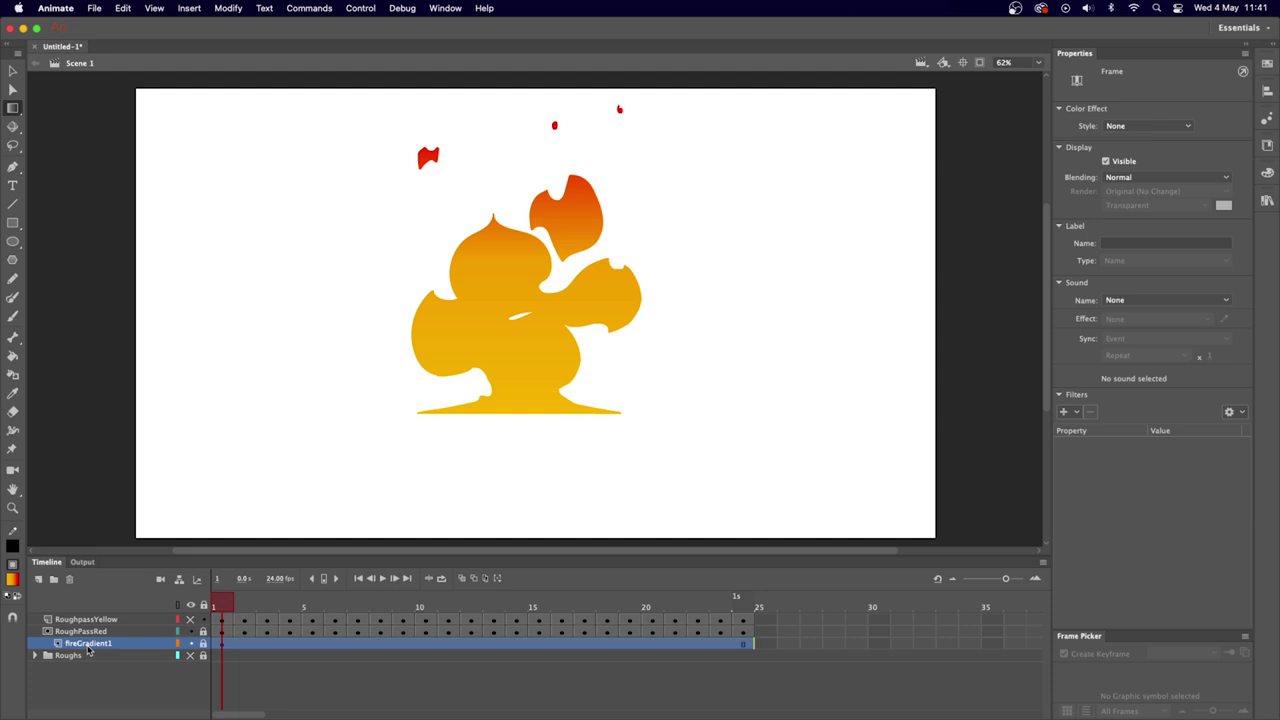
{"action": "left_click", "coordinate": [86, 632]}
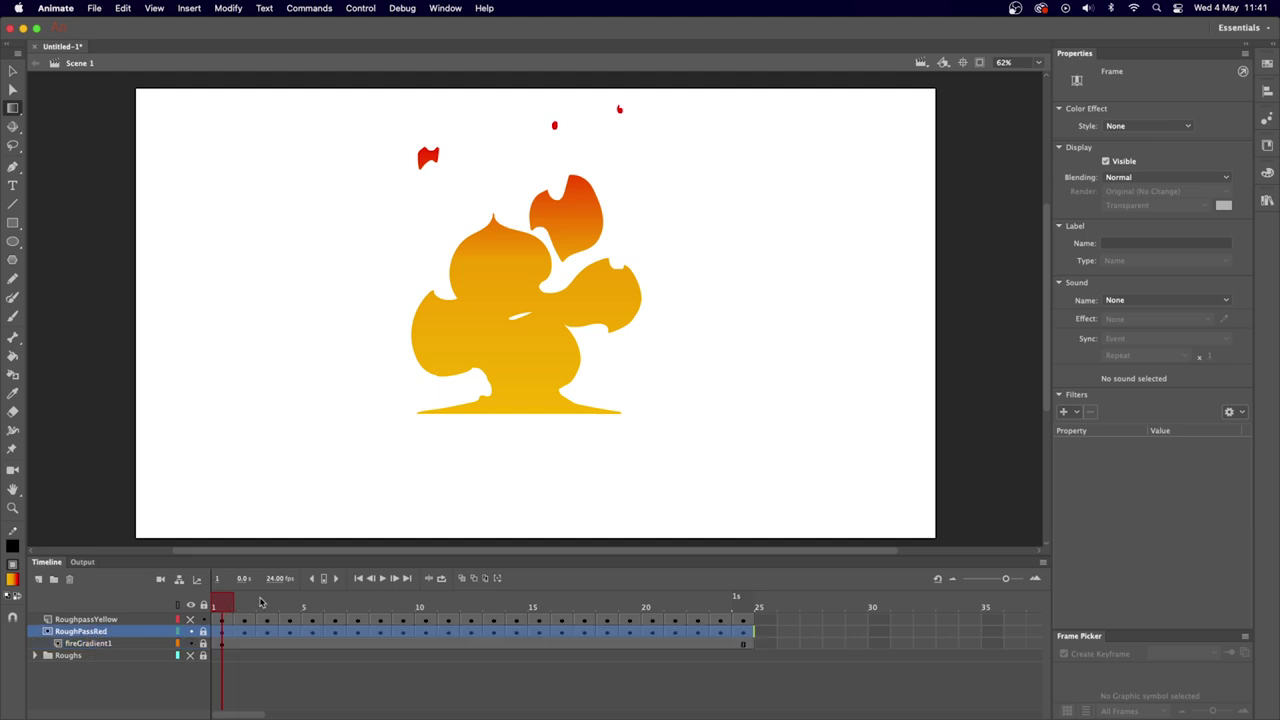
{"action": "key", "text": "Return"}
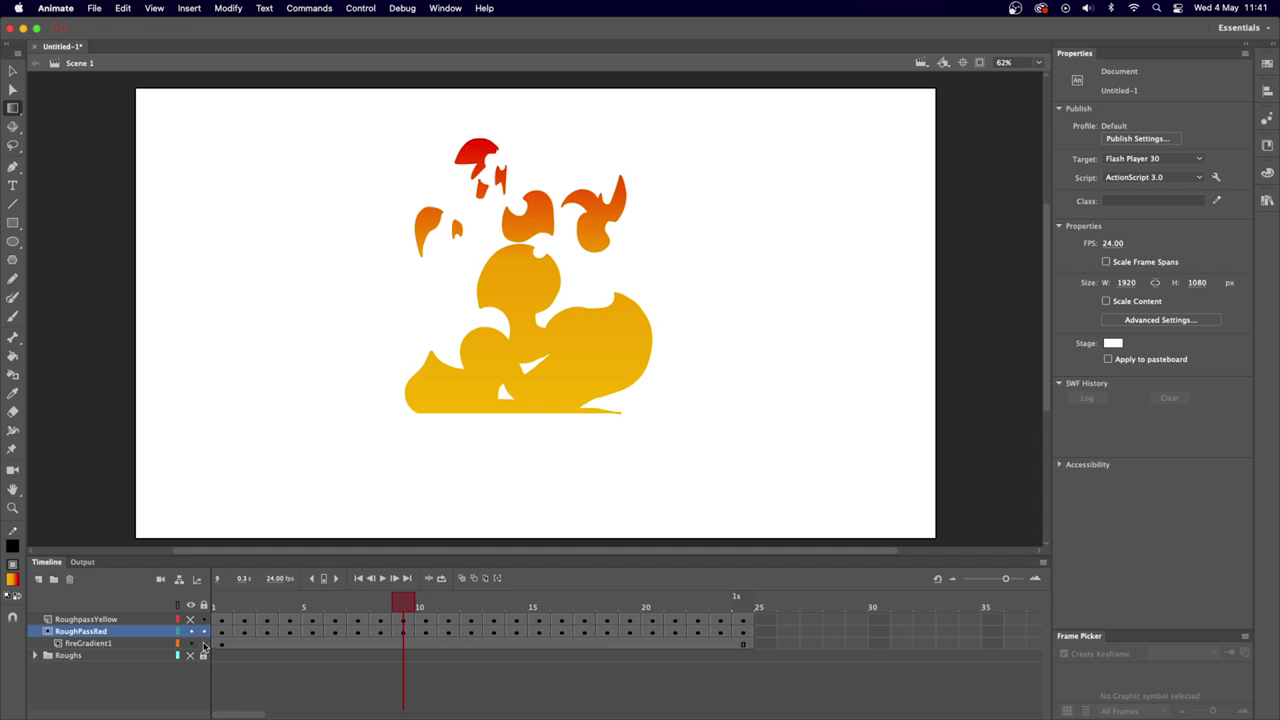
Unlock the mask and fireGradient1 layers and, in frame 1, shorten the rectangle's gradient and move its centre down.
{"action": "left_click", "coordinate": [203, 644]}
{"action": "left_click", "coordinate": [84, 645]}
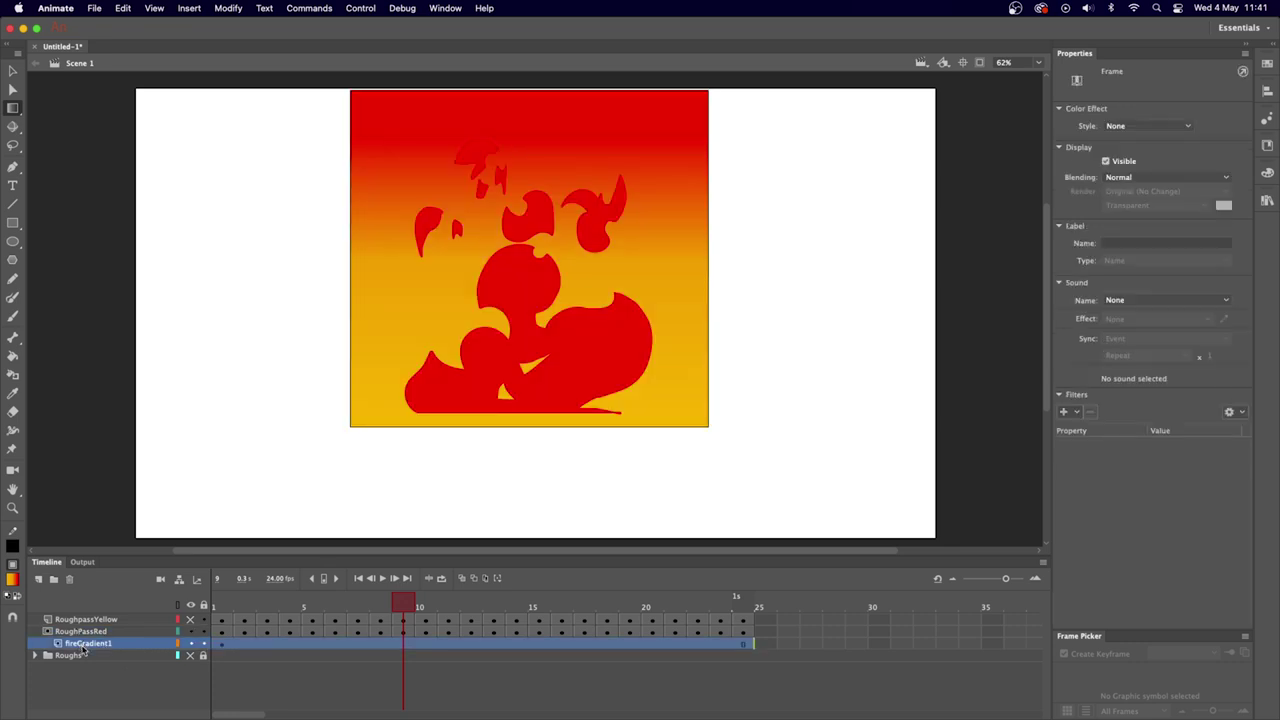
{"action": "left_click", "coordinate": [402, 293]}
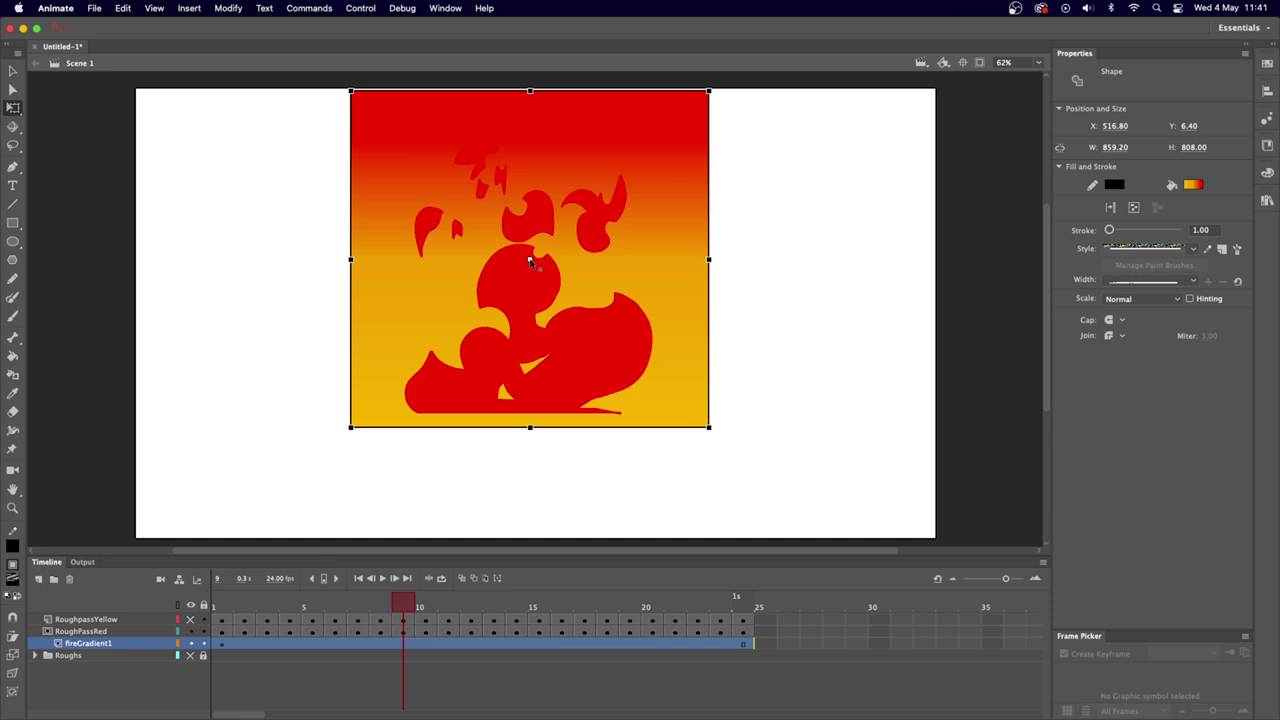
{"action": "key", "text": "super+shift+a"}
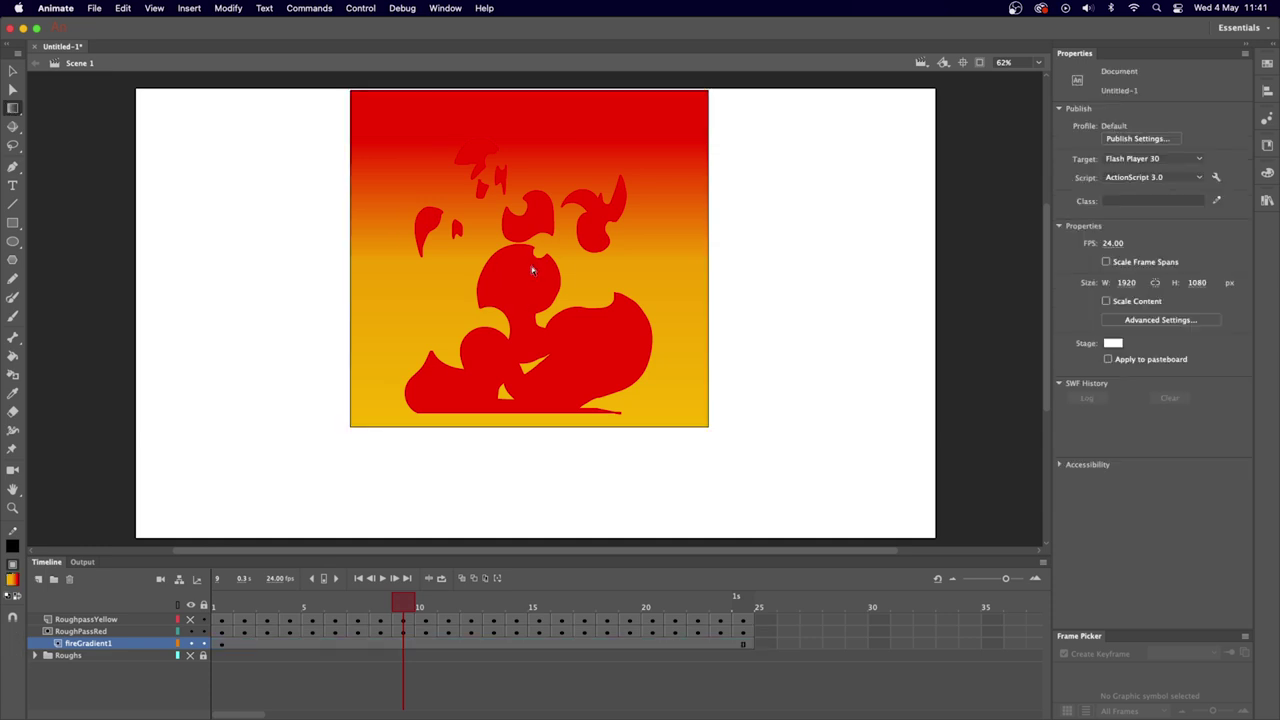
{"action": "left_click", "coordinate": [88, 645]}
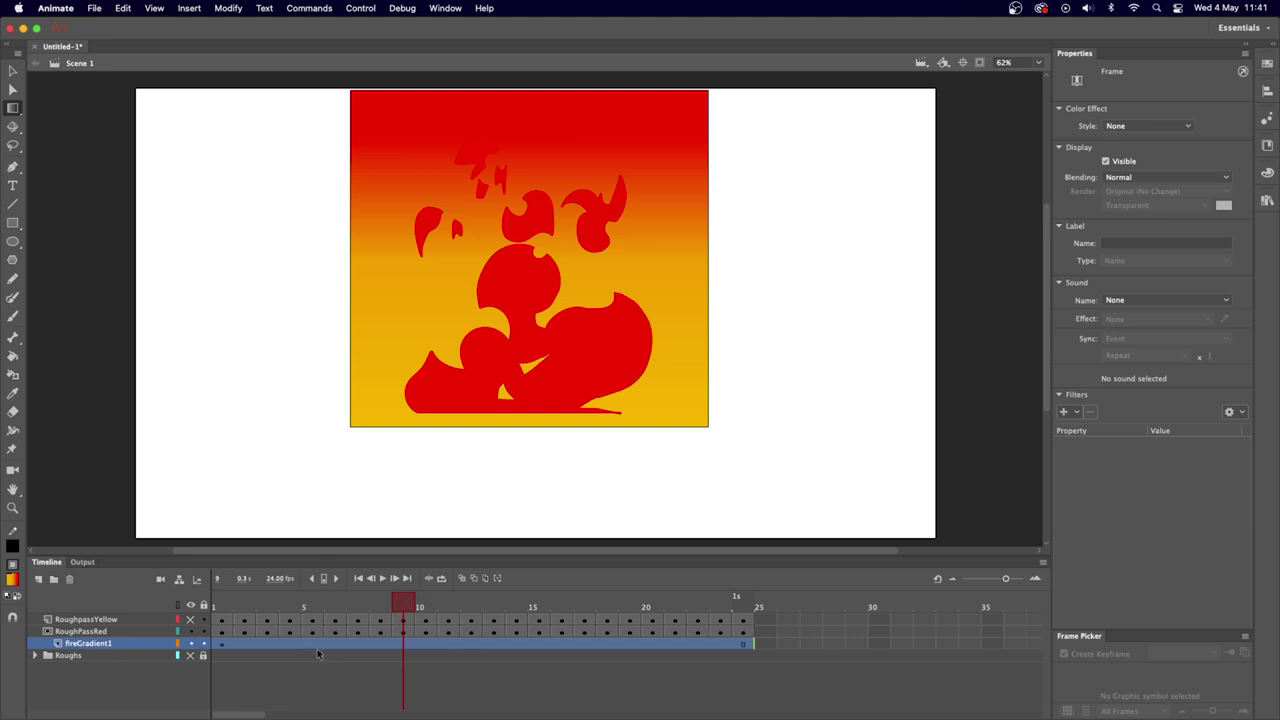
{"action": "left_click", "coordinate": [222, 643]}
{"action": "left_click", "coordinate": [511, 156]}
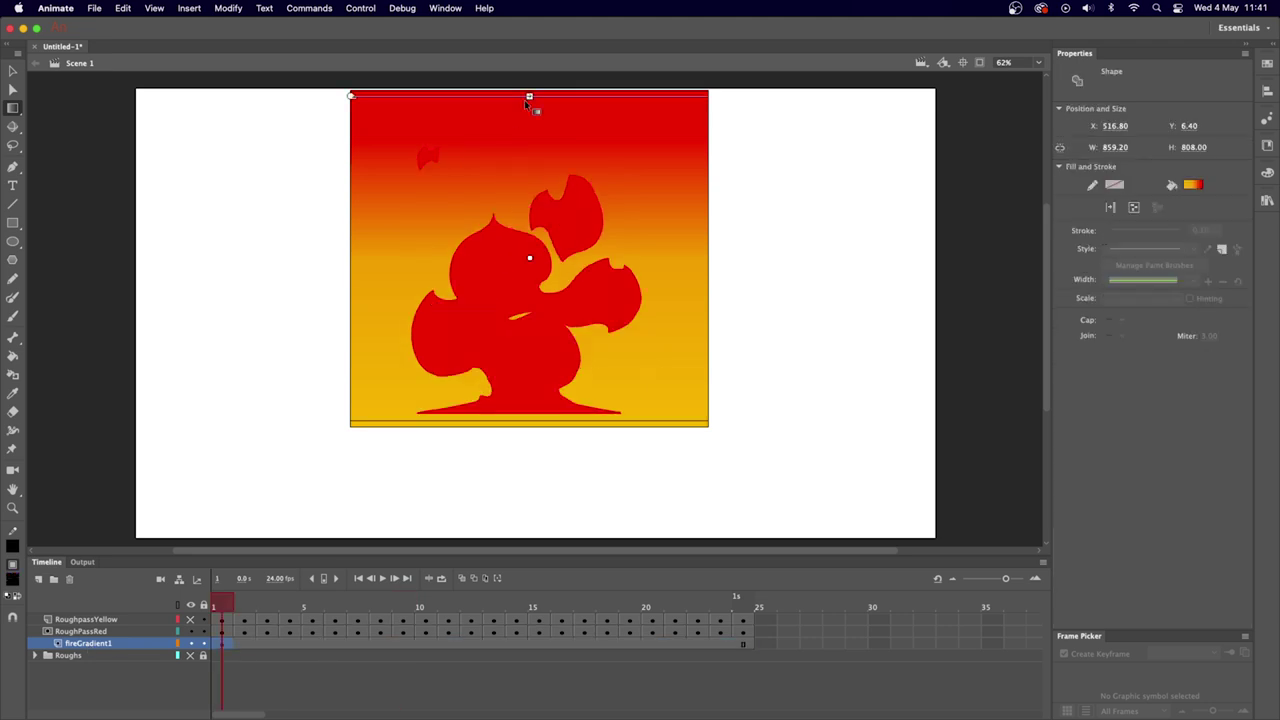
{"action": "left_click_drag", "start_coordinate": [526, 98], "coordinate": [530, 132]}
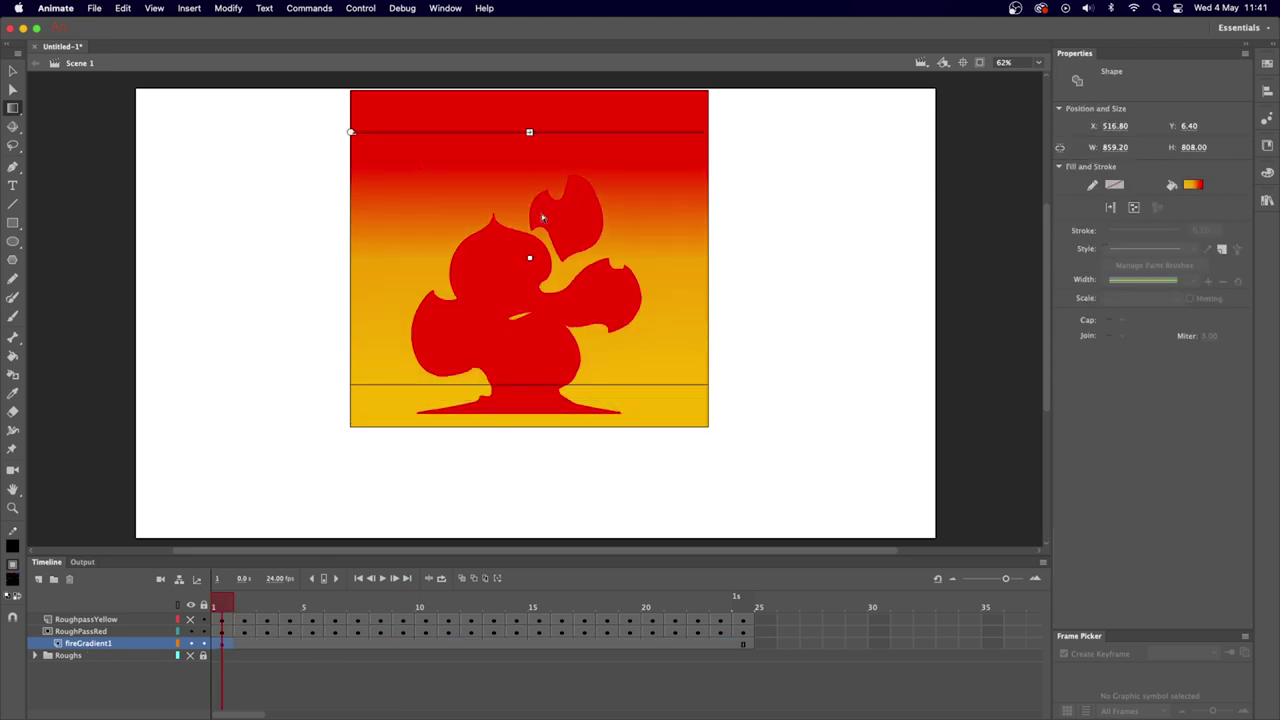
{"action": "left_click_drag", "start_coordinate": [529, 258], "coordinate": [529, 303]}
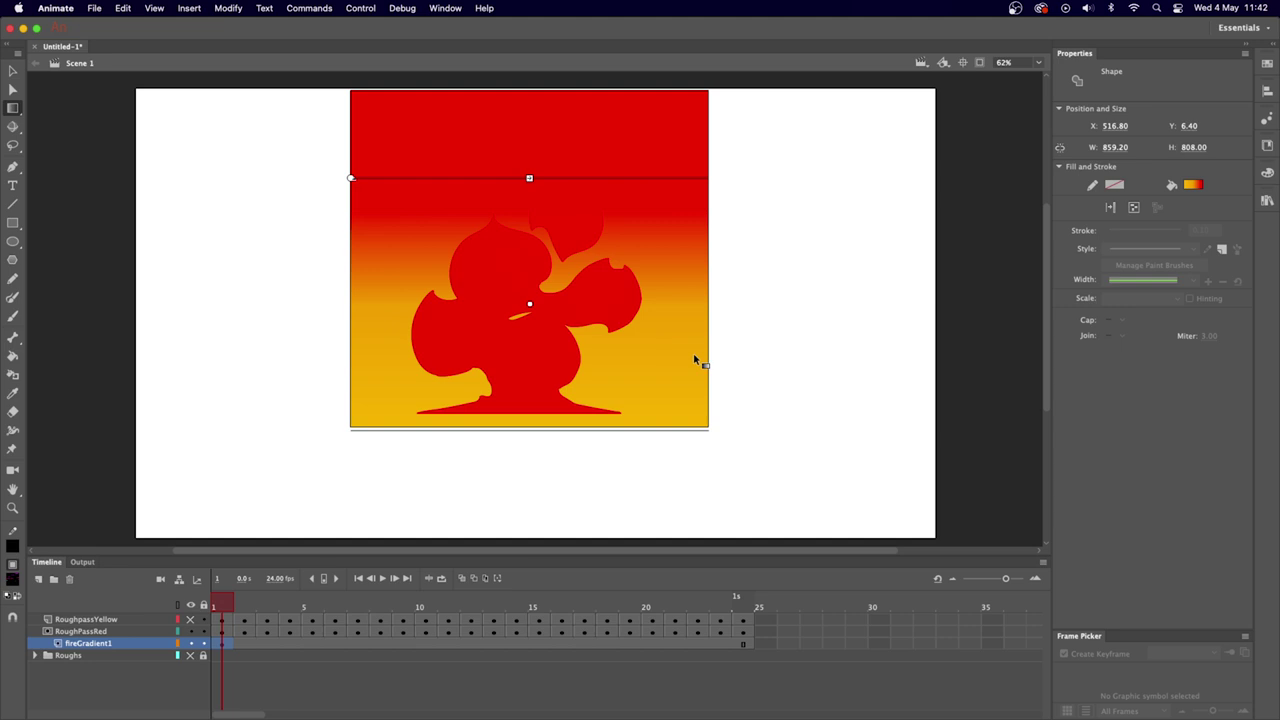
Lock RoughPassRed and fireGradient1 again, play the masked animation and return to frame 1.
{"action": "left_click", "coordinate": [203, 643]}
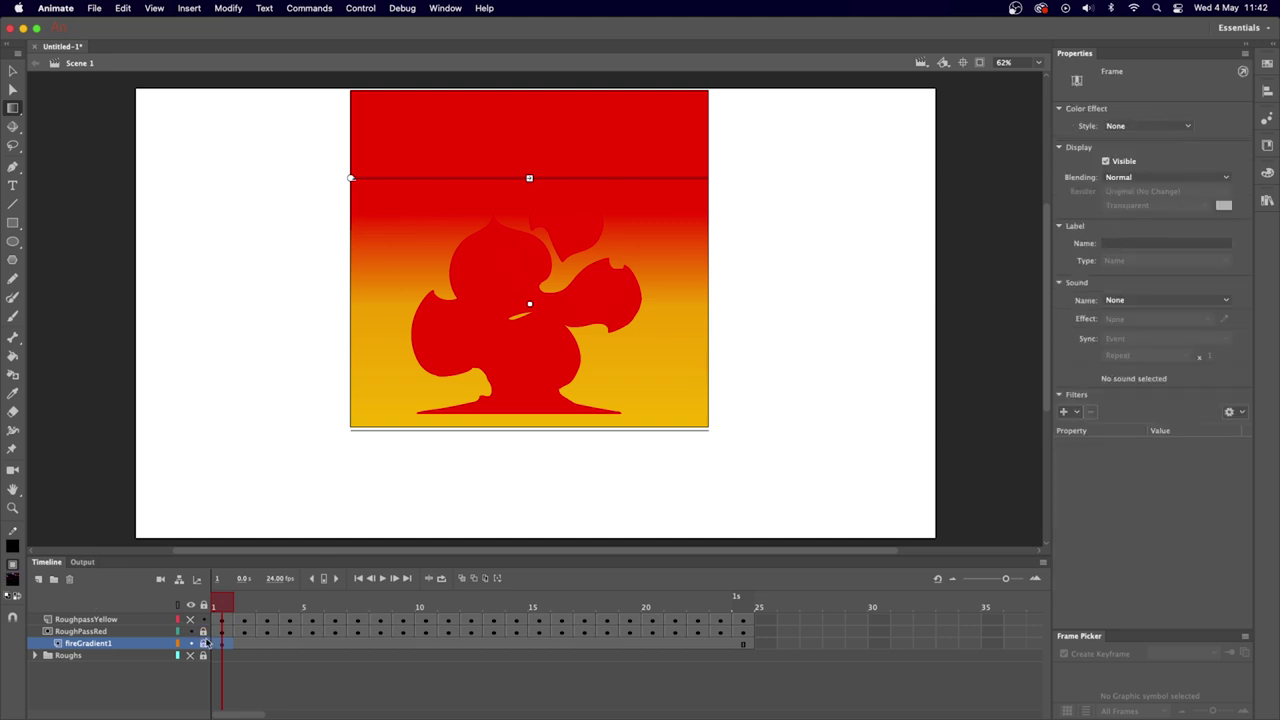
{"action": "key", "text": "Return"}
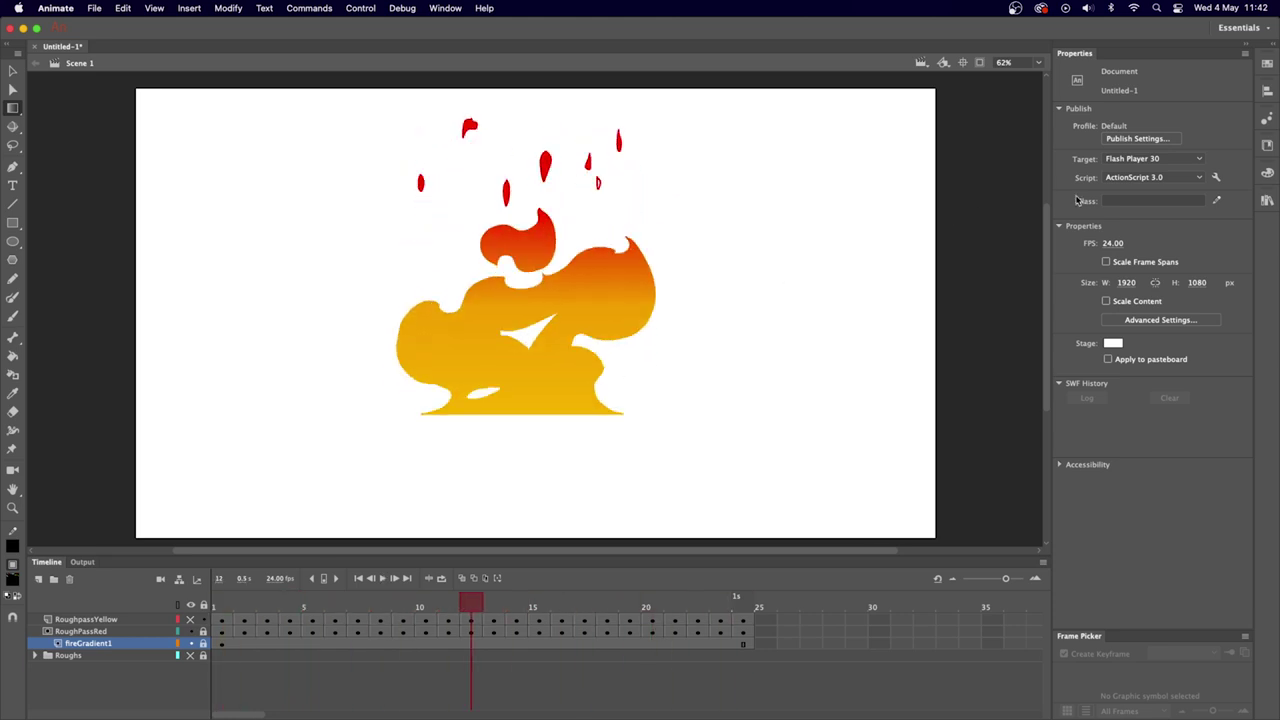
{"action": "left_click", "coordinate": [222, 607]}
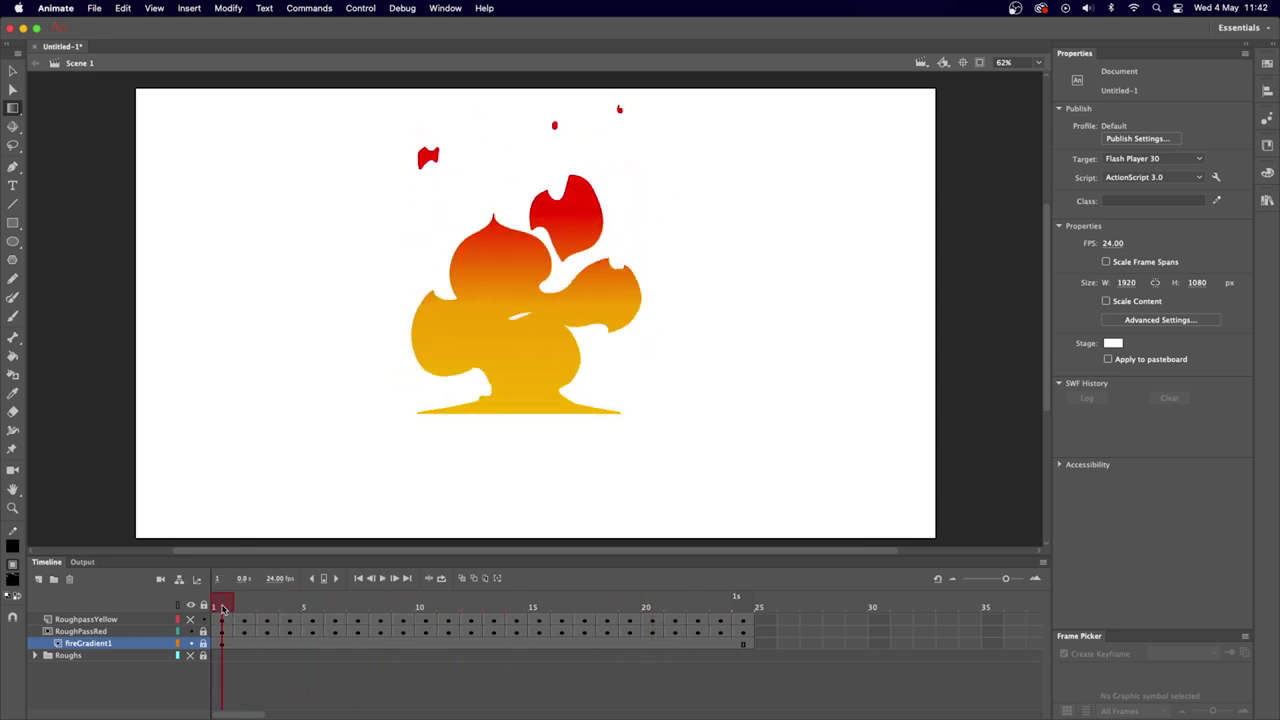
Show RoughpassYellow, hide RoughPassRed and fireGradient1, and preview the yellow cores alone before returning to frame 1.
{"action": "left_click", "coordinate": [191, 621]}
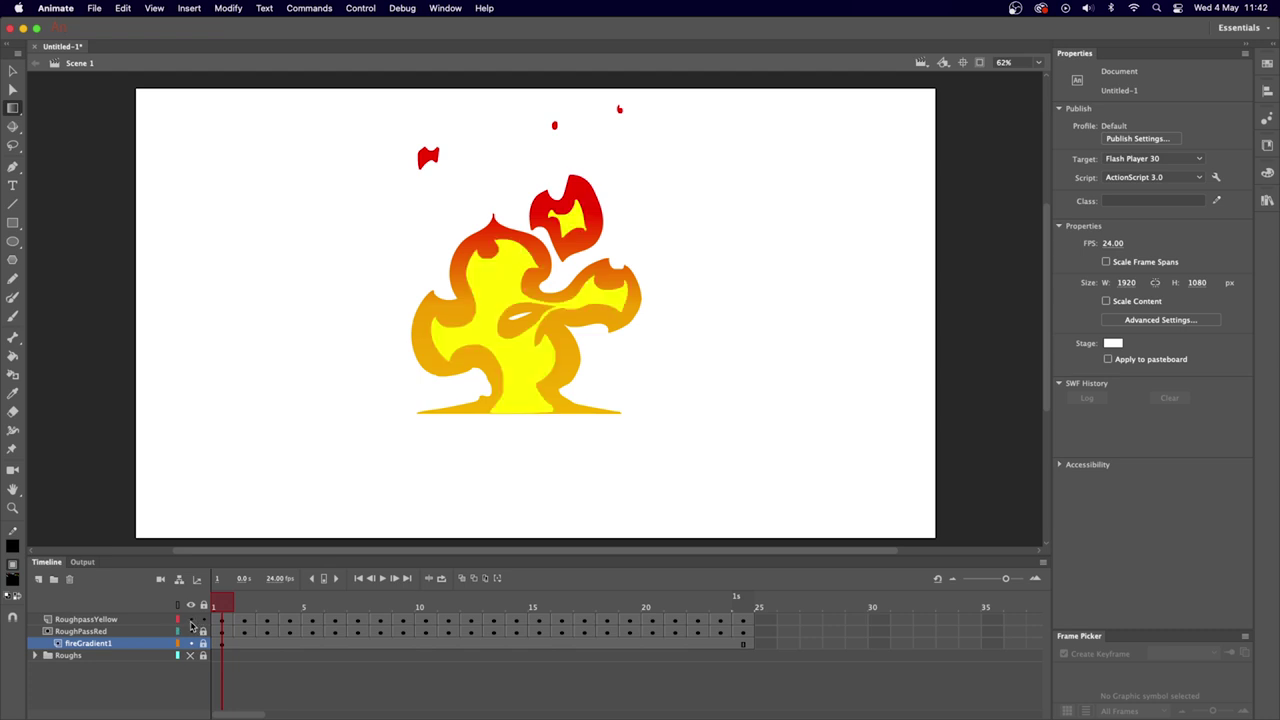
{"action": "left_click", "coordinate": [100, 622]}
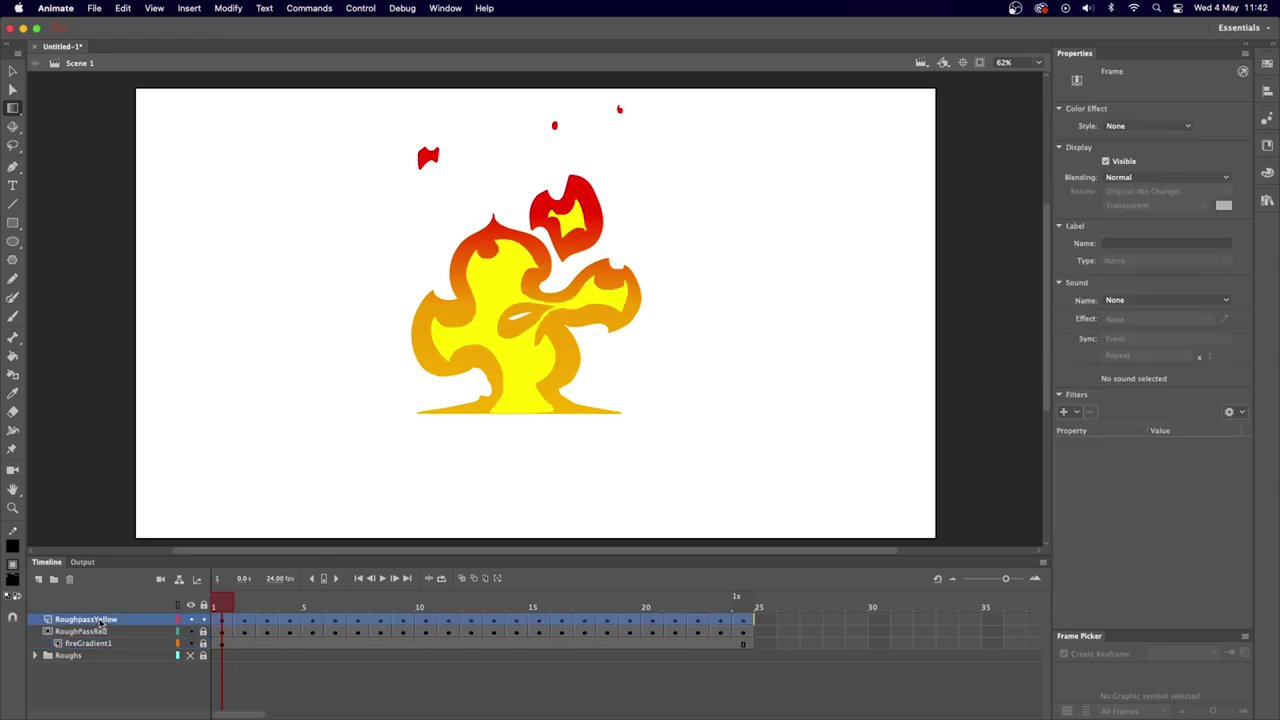
{"action": "left_click", "coordinate": [191, 631]}
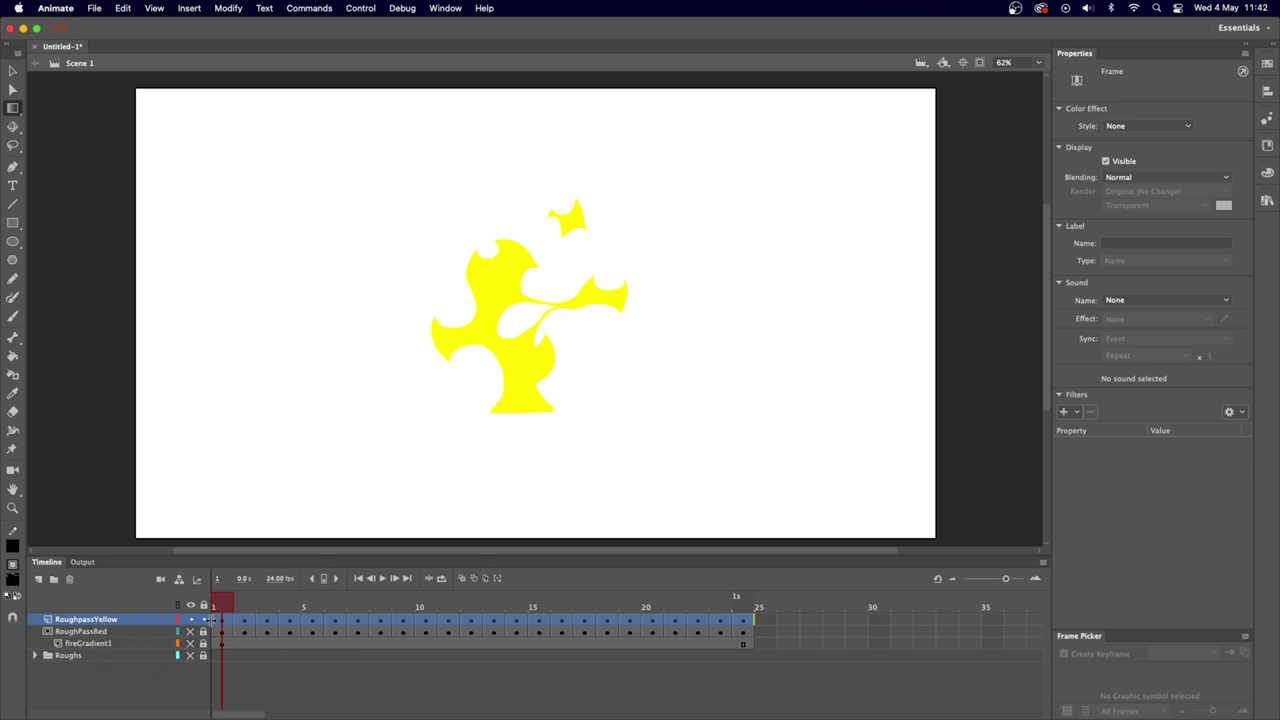
{"action": "key", "text": "Return"}
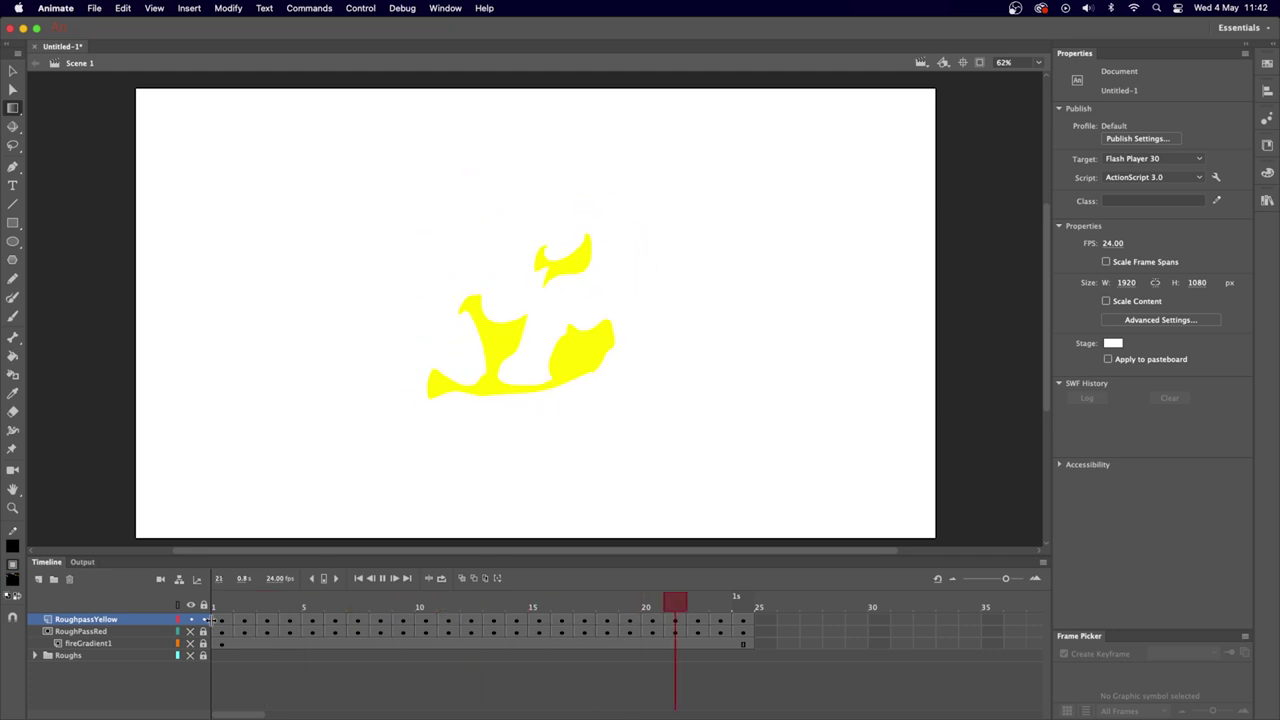
{"action": "left_click", "coordinate": [221, 607]}
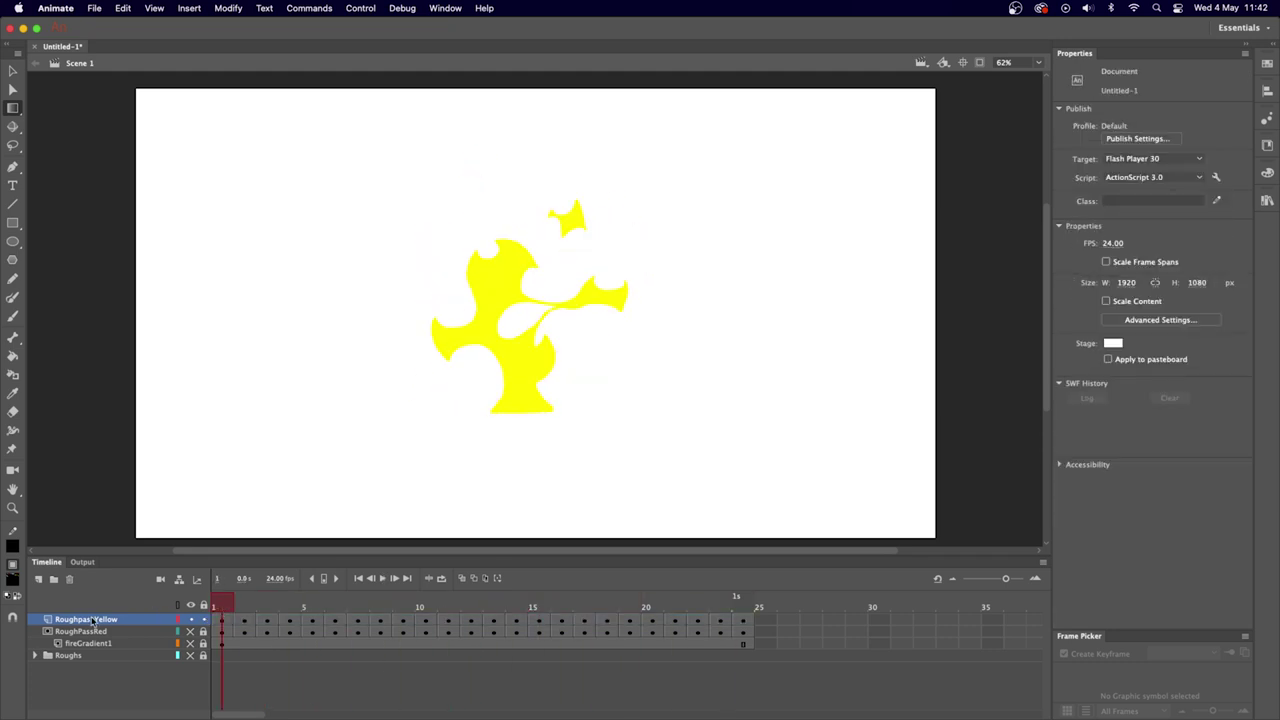
Add a new layer above RoughpassYellow and name it firegradient2.
{"action": "left_click", "coordinate": [38, 579]}
{"action": "double_click", "coordinate": [85, 620]}
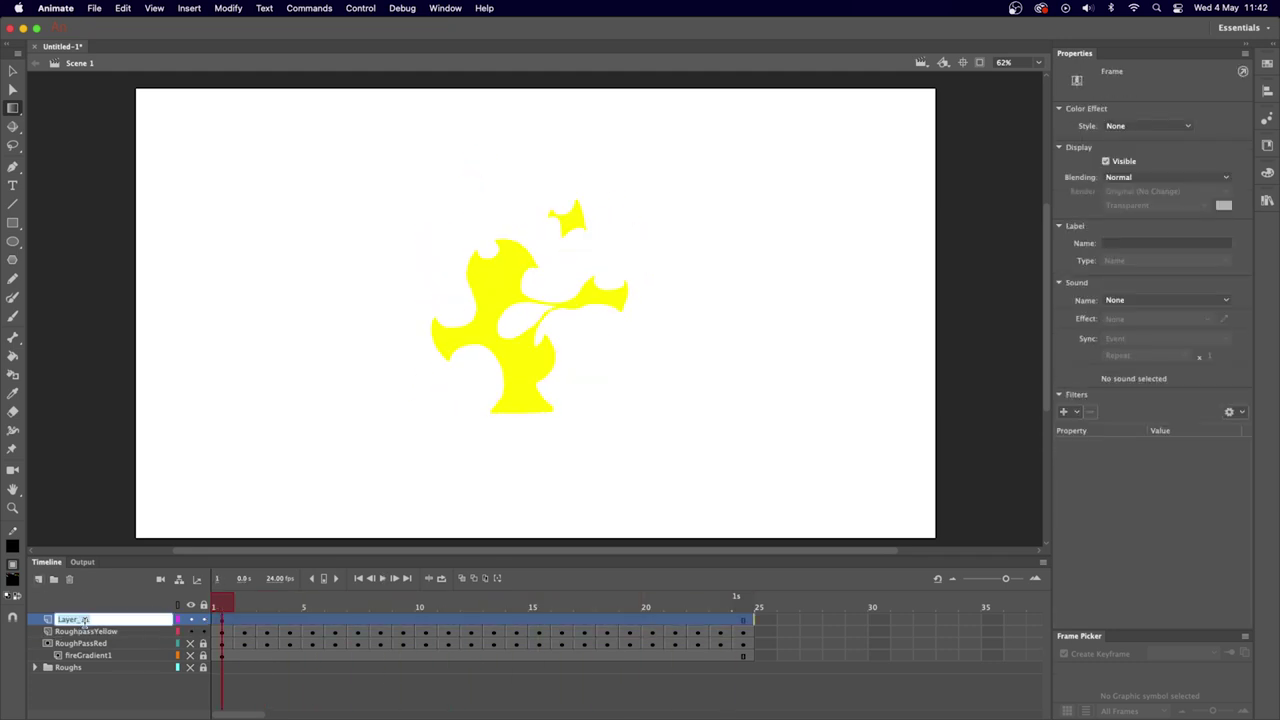
{"action": "type", "text": "firegradient2"}
{"action": "key", "text": "Return"}
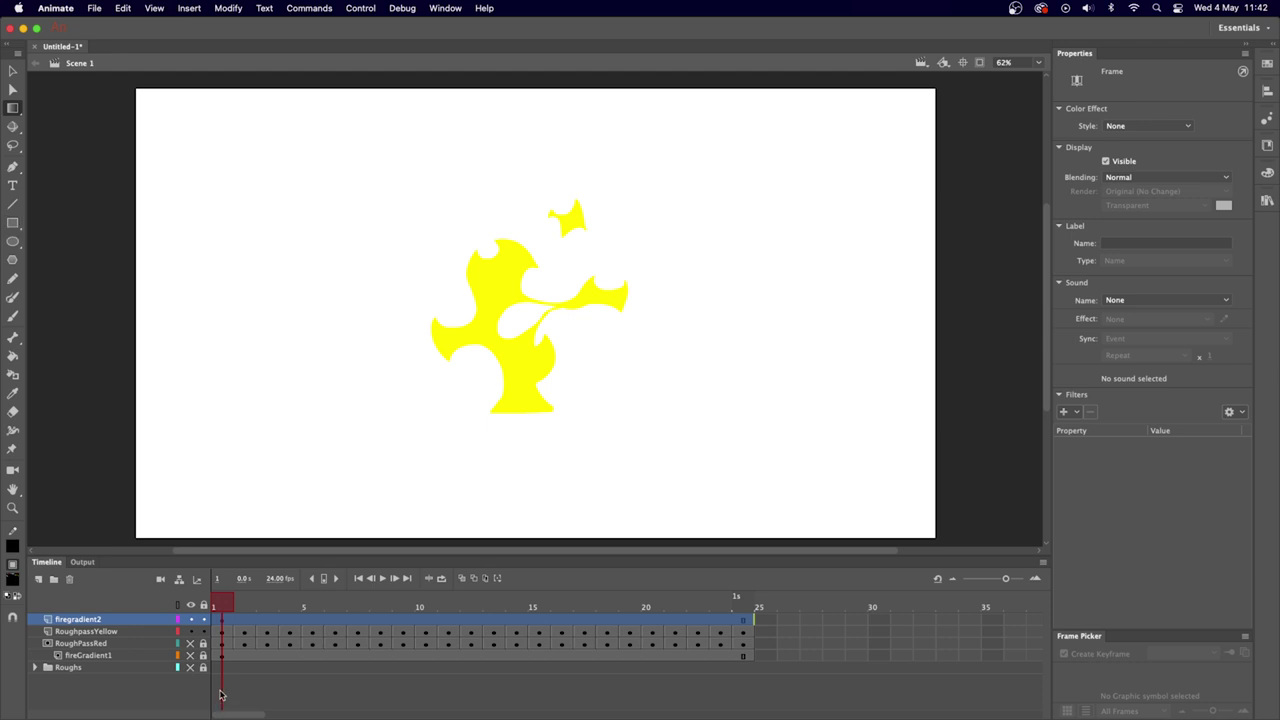
Draw a rectangle about 818 × 771 px covering the yellow fire on firegradient2 and select its fill.
{"action": "left_click", "coordinate": [12, 223]}
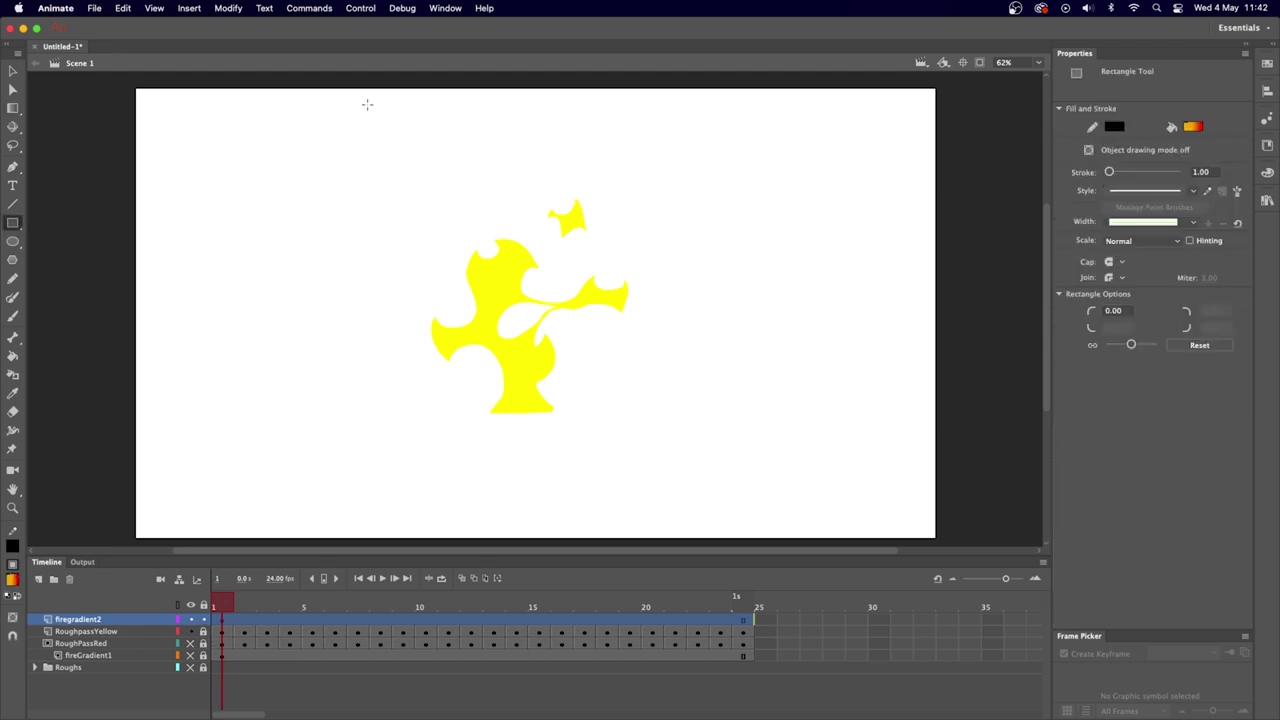
{"action": "left_click_drag", "start_coordinate": [367, 104], "coordinate": [708, 426]}
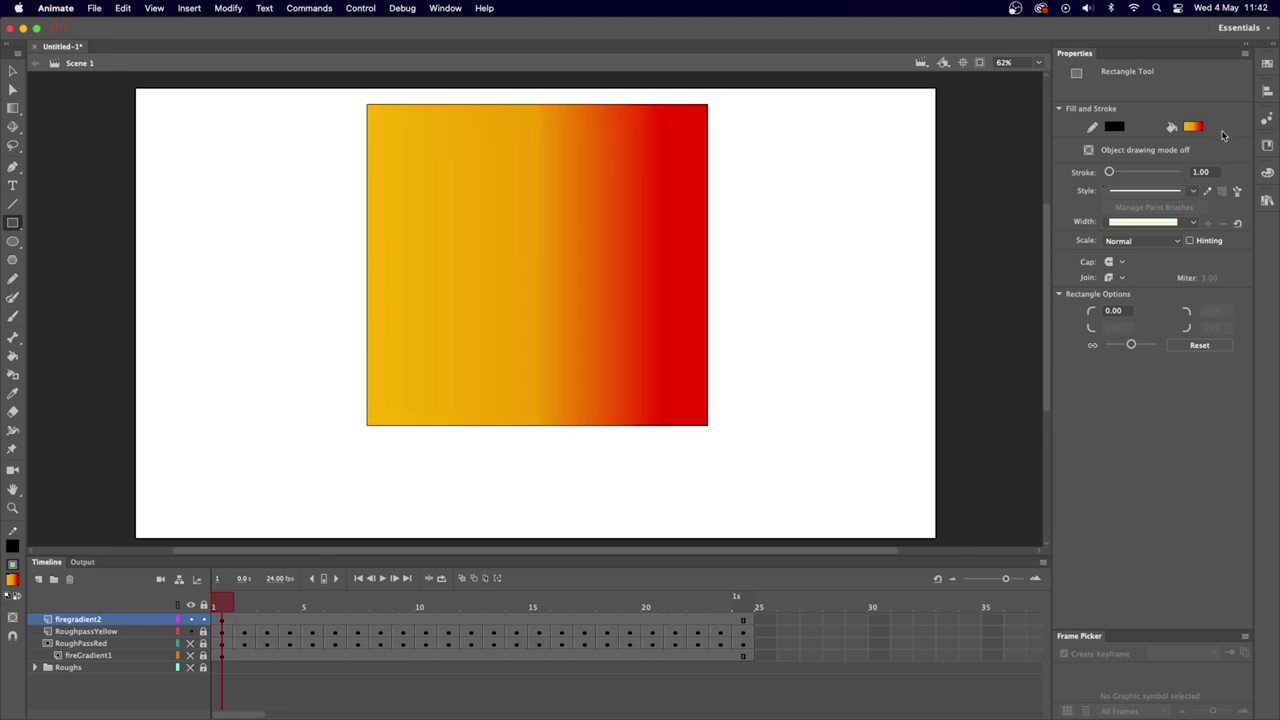
{"action": "key", "text": "v"}
{"action": "left_click", "coordinate": [578, 236]}
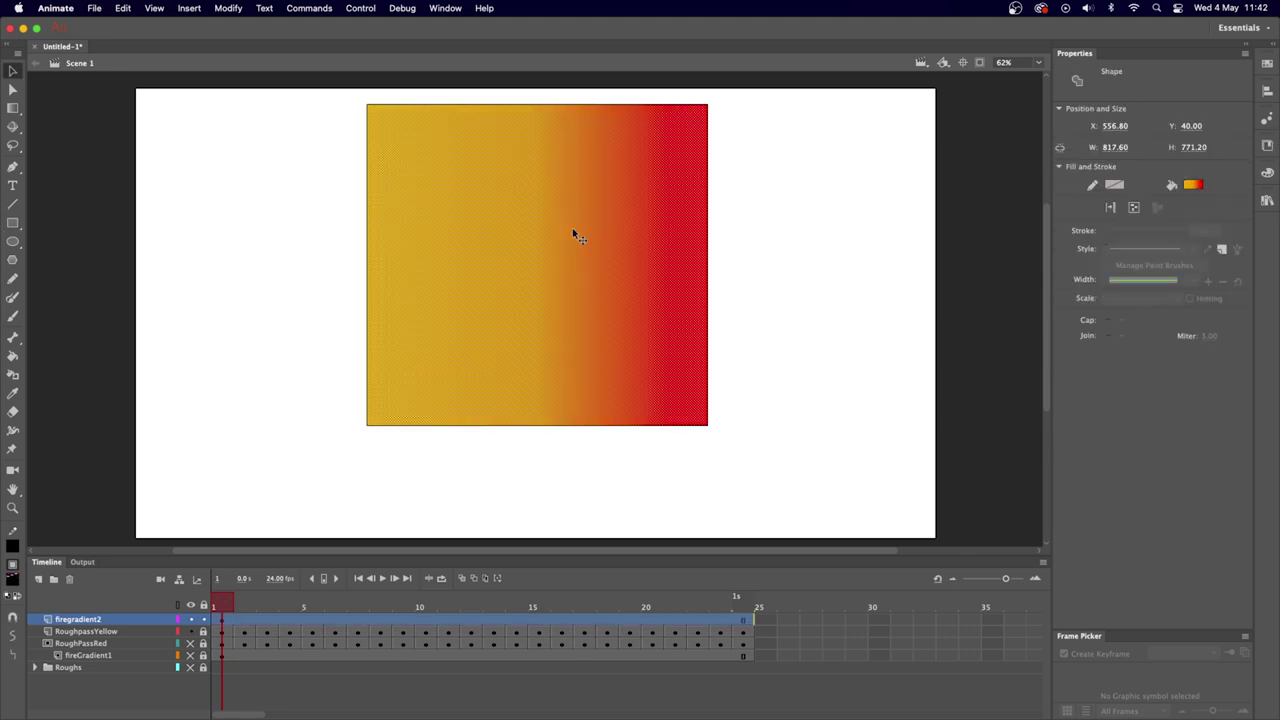
Set the rectangle's linear gradient stops to yellow at the start, white in the middle and orange FF9933 at the end.
{"action": "left_click", "coordinate": [1193, 185]}
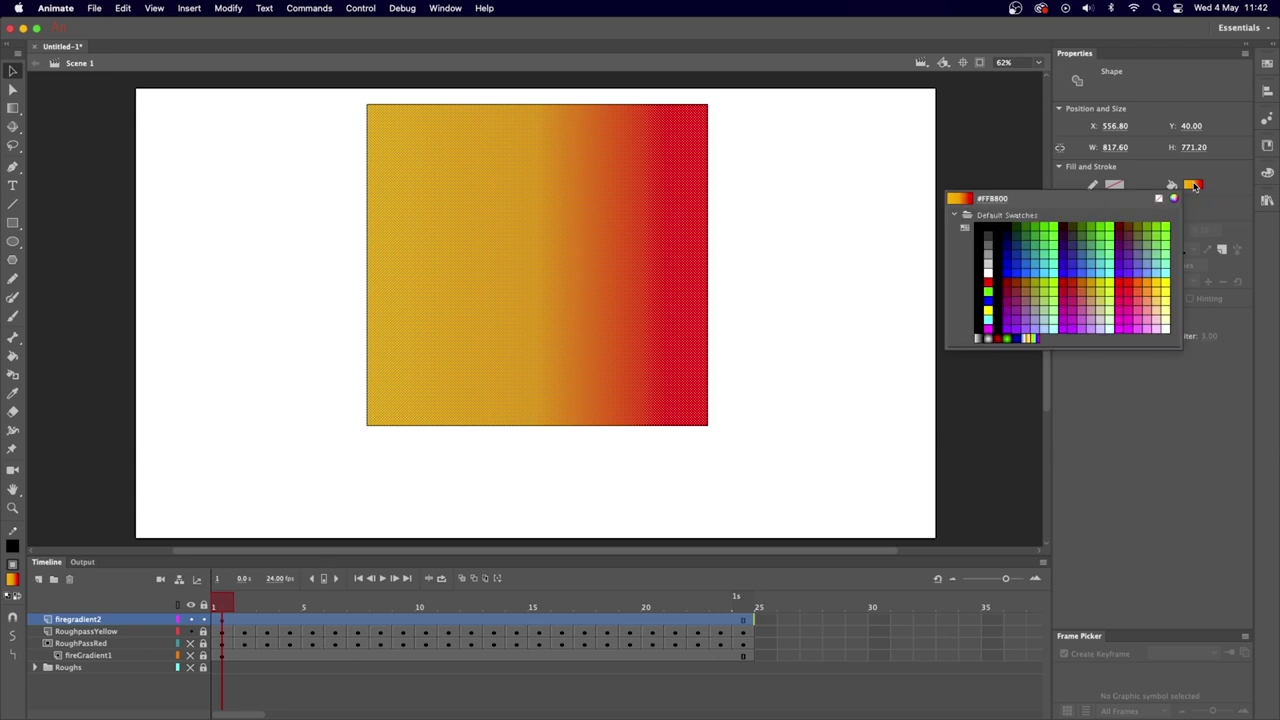
{"action": "left_click", "coordinate": [1194, 186]}
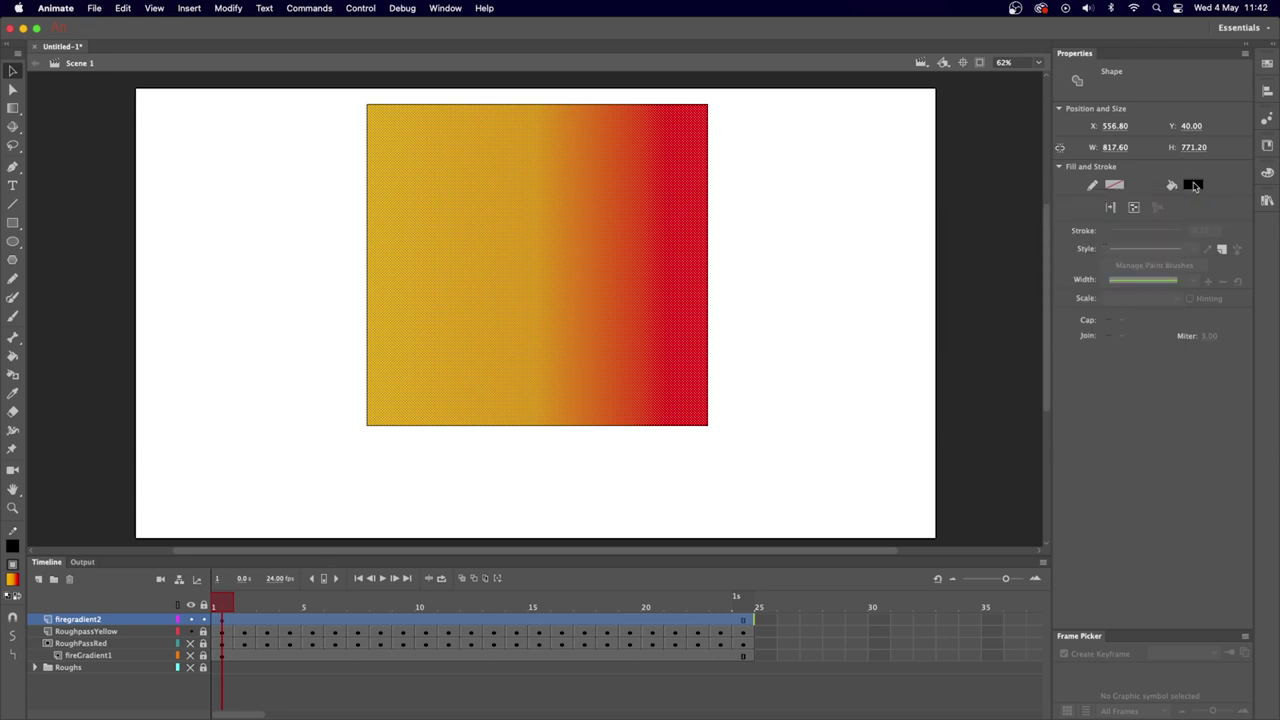
{"action": "left_click", "coordinate": [1268, 173]}
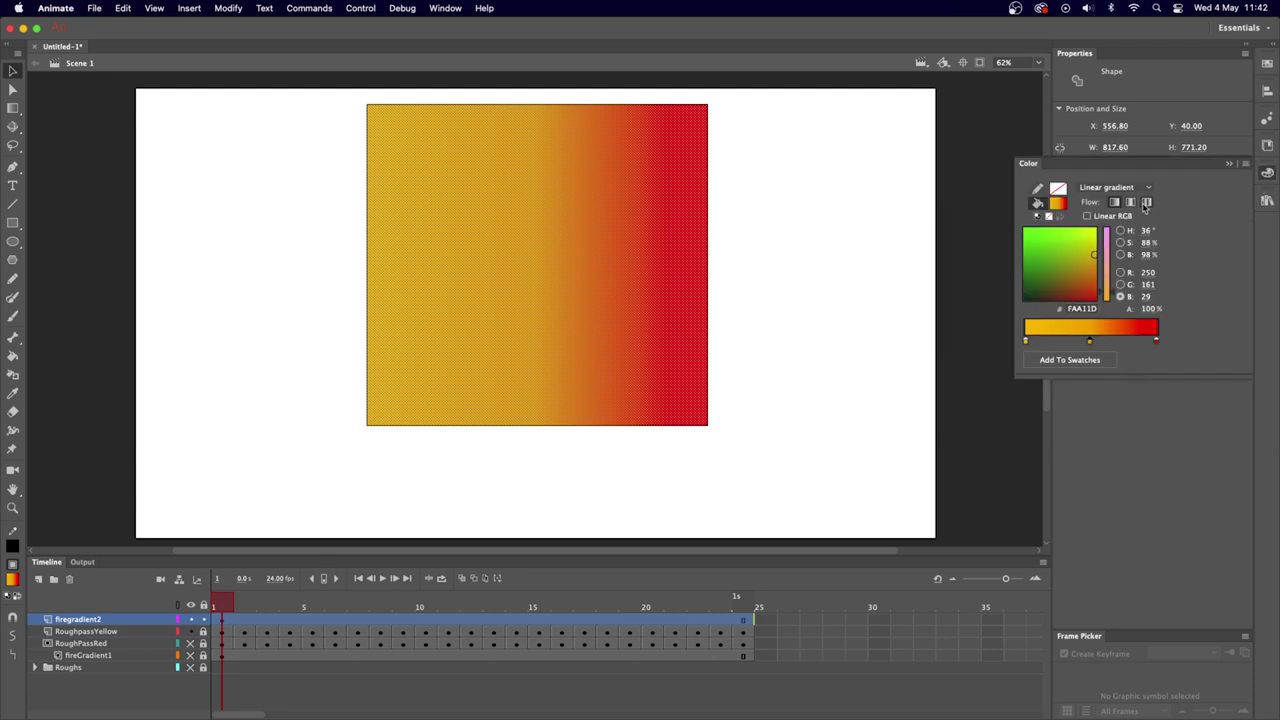
{"action": "double_click", "coordinate": [1025, 341]}
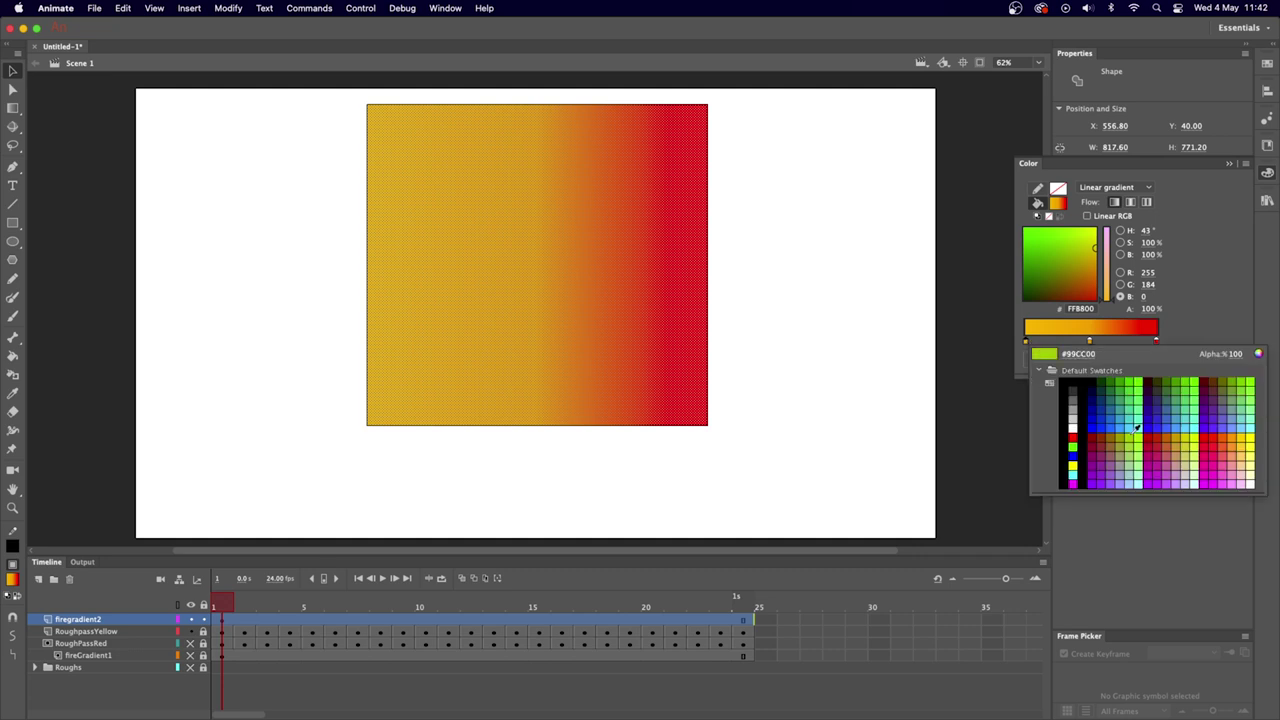
{"action": "left_click", "coordinate": [1072, 466]}
{"action": "double_click", "coordinate": [1089, 341]}
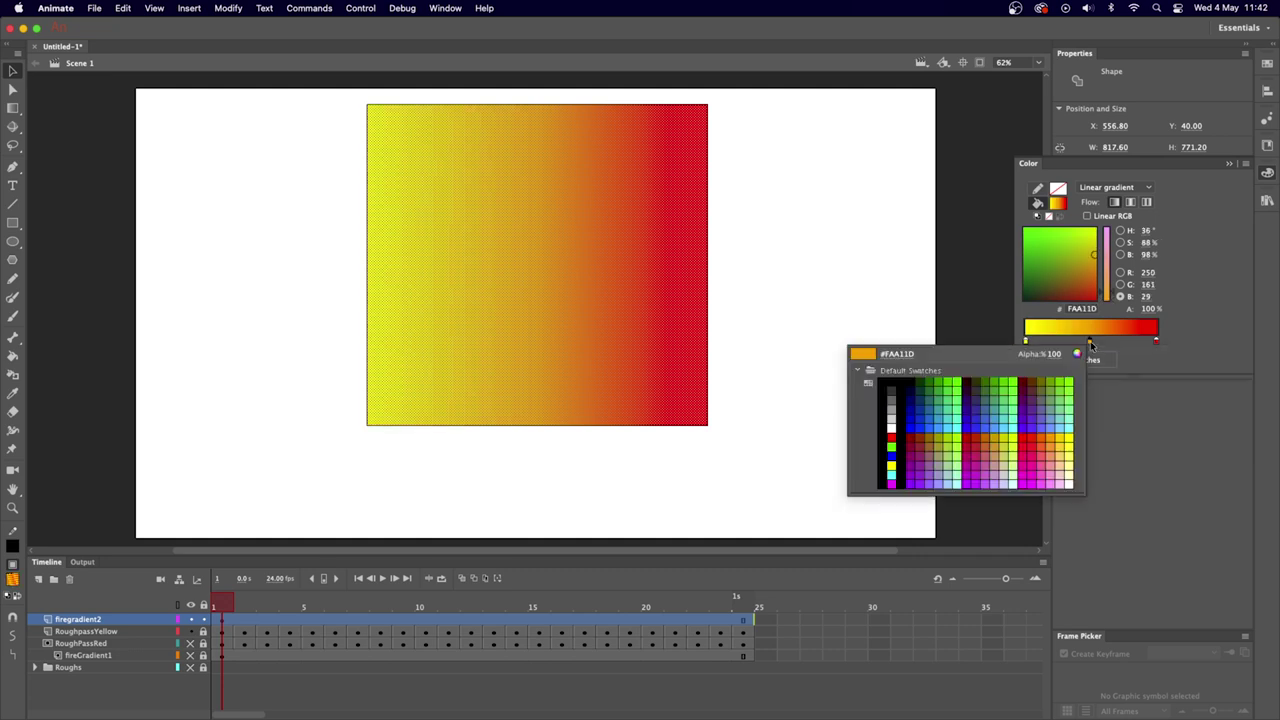
{"action": "left_click", "coordinate": [890, 430]}
{"action": "double_click", "coordinate": [1157, 341]}
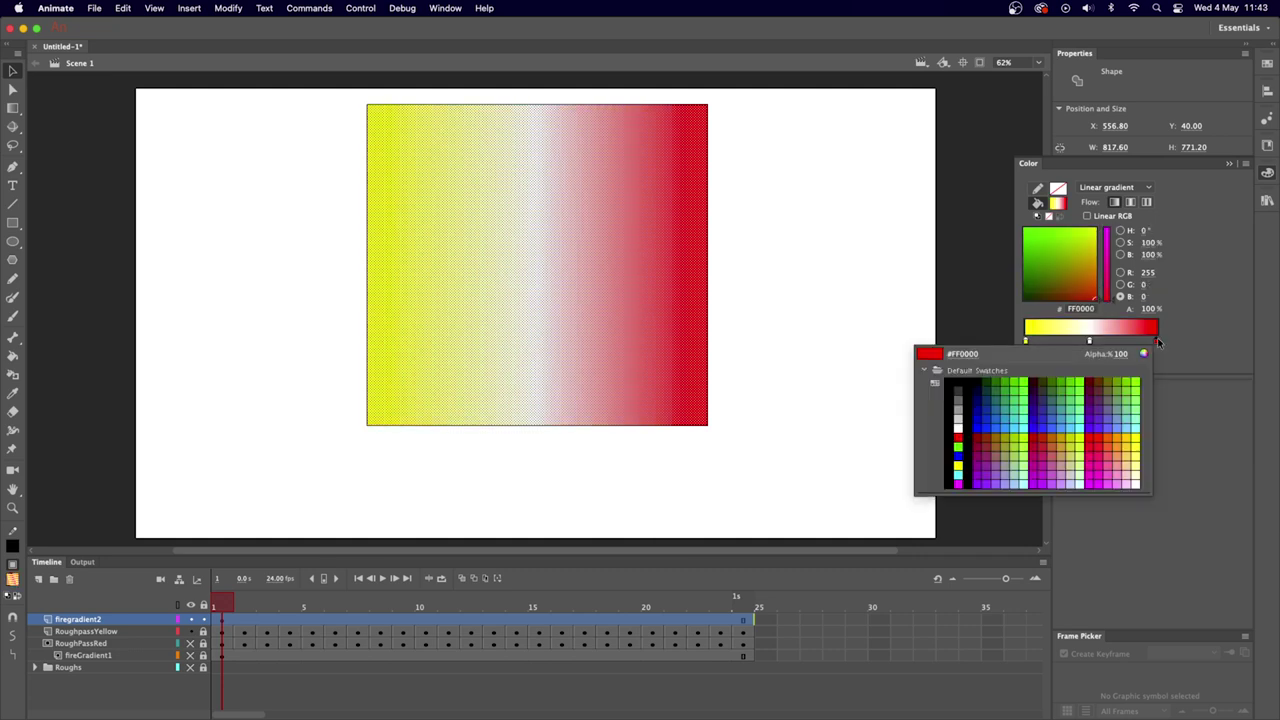
{"action": "left_click", "coordinate": [1124, 440]}
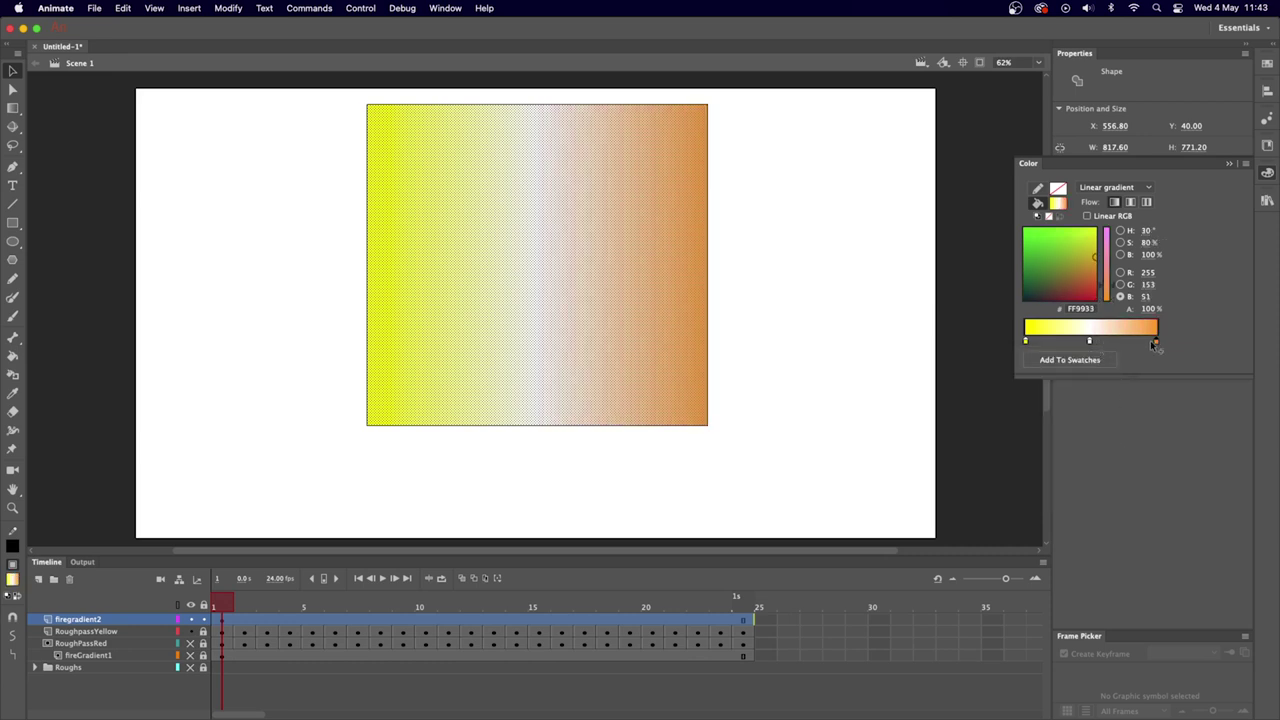
Move the gradient's orange and yellow end stops inward and change the rectangle's fill type to radial gradient.
{"action": "left_click_drag", "start_coordinate": [1157, 341], "coordinate": [1113, 341]}
{"action": "left_click_drag", "start_coordinate": [1025, 341], "coordinate": [1056, 341]}
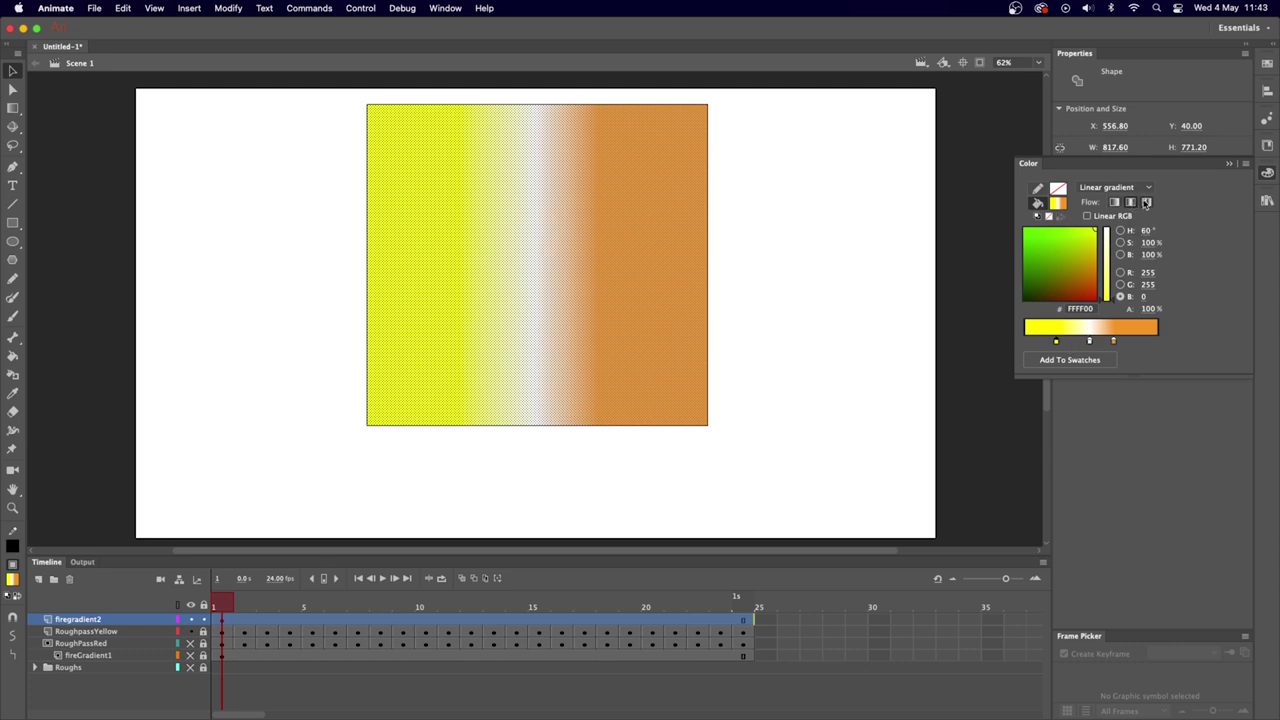
{"action": "left_click", "coordinate": [1108, 188]}
{"action": "left_click", "coordinate": [1108, 216]}
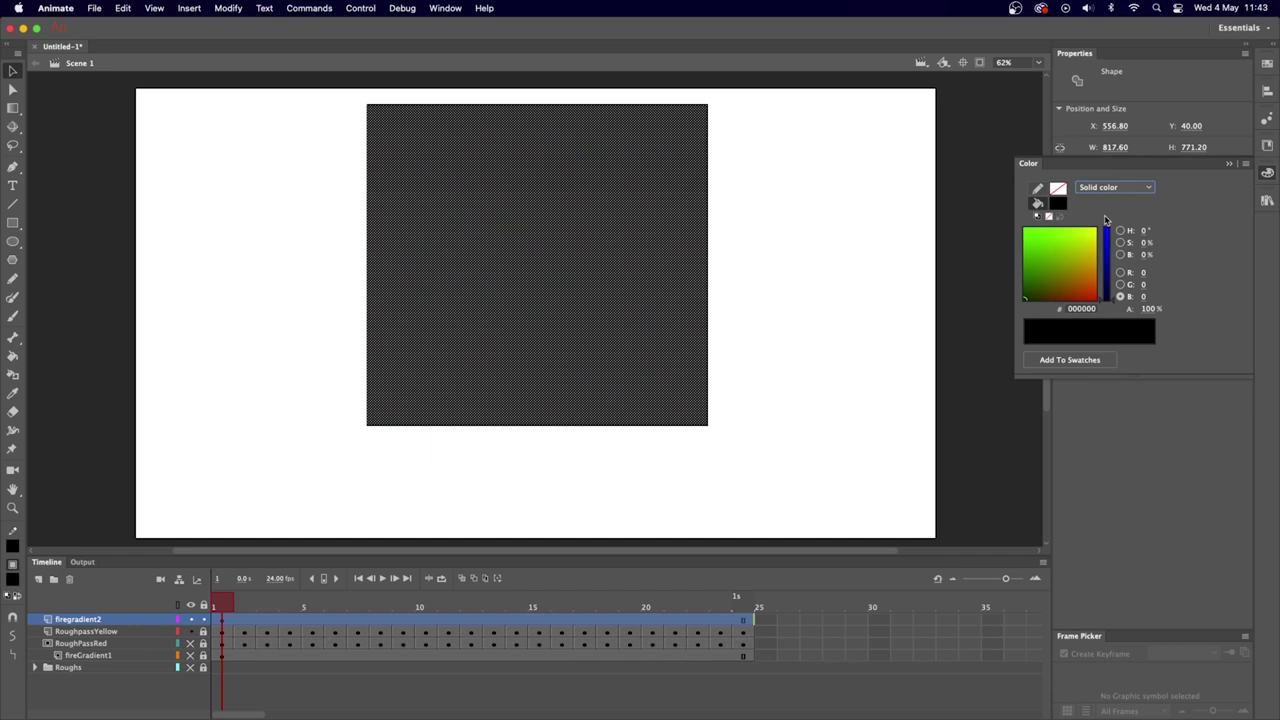
{"action": "left_click", "coordinate": [1115, 187]}
{"action": "left_click", "coordinate": [1118, 245]}
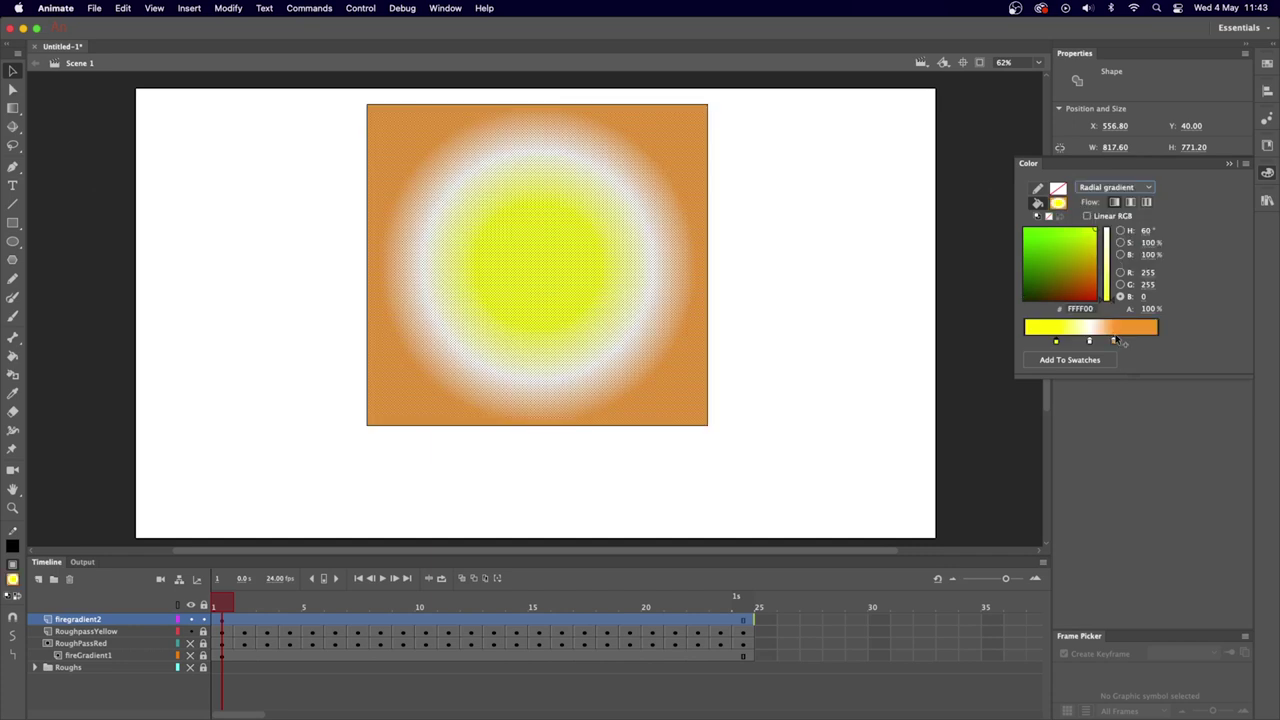
Remove the white middle stop and reposition the remaining stops so the radial gradient blends softly from yellow to orange FF9933.
{"action": "left_click_drag", "start_coordinate": [1089, 342], "coordinate": [1276, 344]}
{"action": "left_click", "coordinate": [1084, 342]}
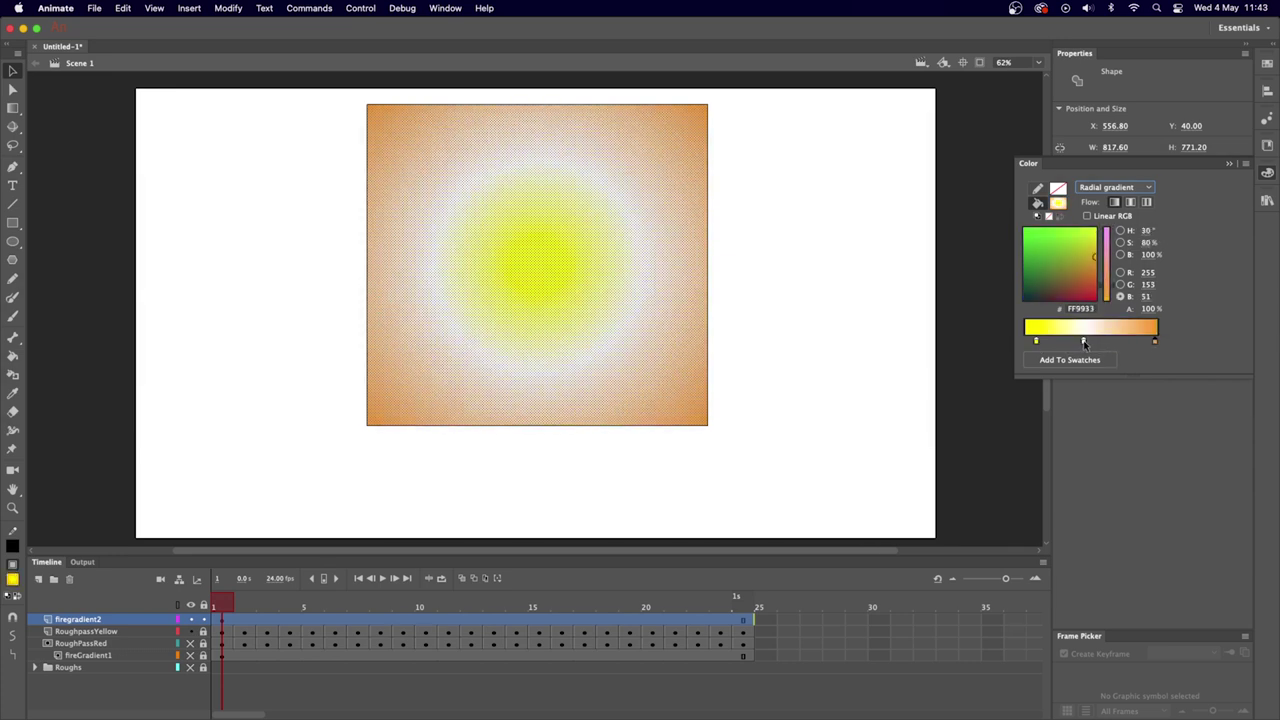
{"action": "key", "text": "Delete"}
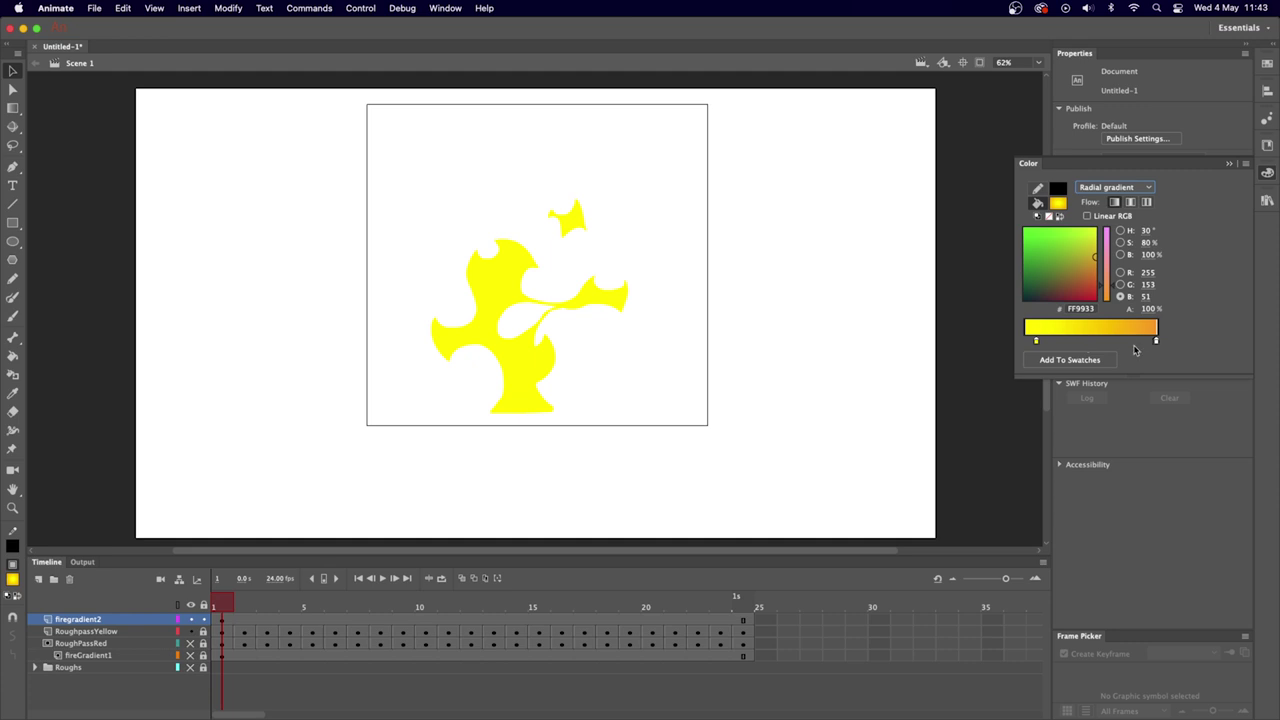
{"action": "key", "text": "cmd+z"}
{"action": "key", "text": "cmd+z"}
{"action": "key", "text": "cmd+z"}
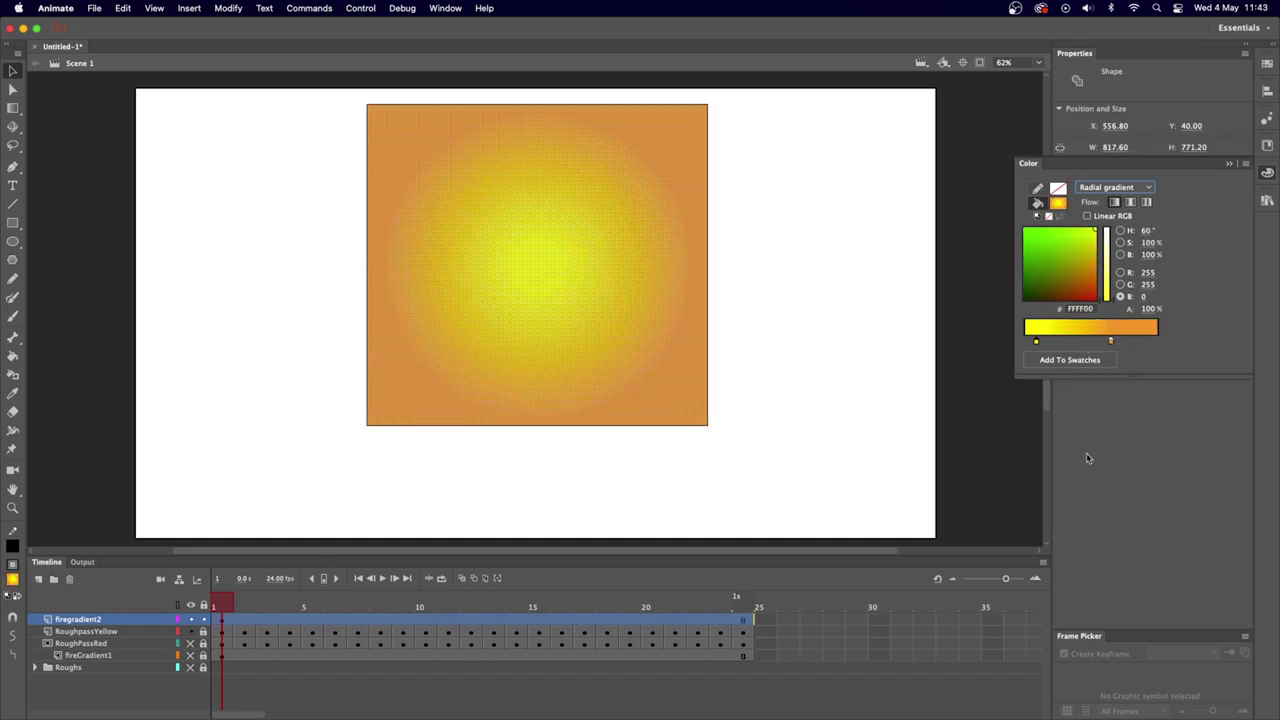
{"action": "left_click_drag", "start_coordinate": [1110, 341], "coordinate": [1133, 344]}
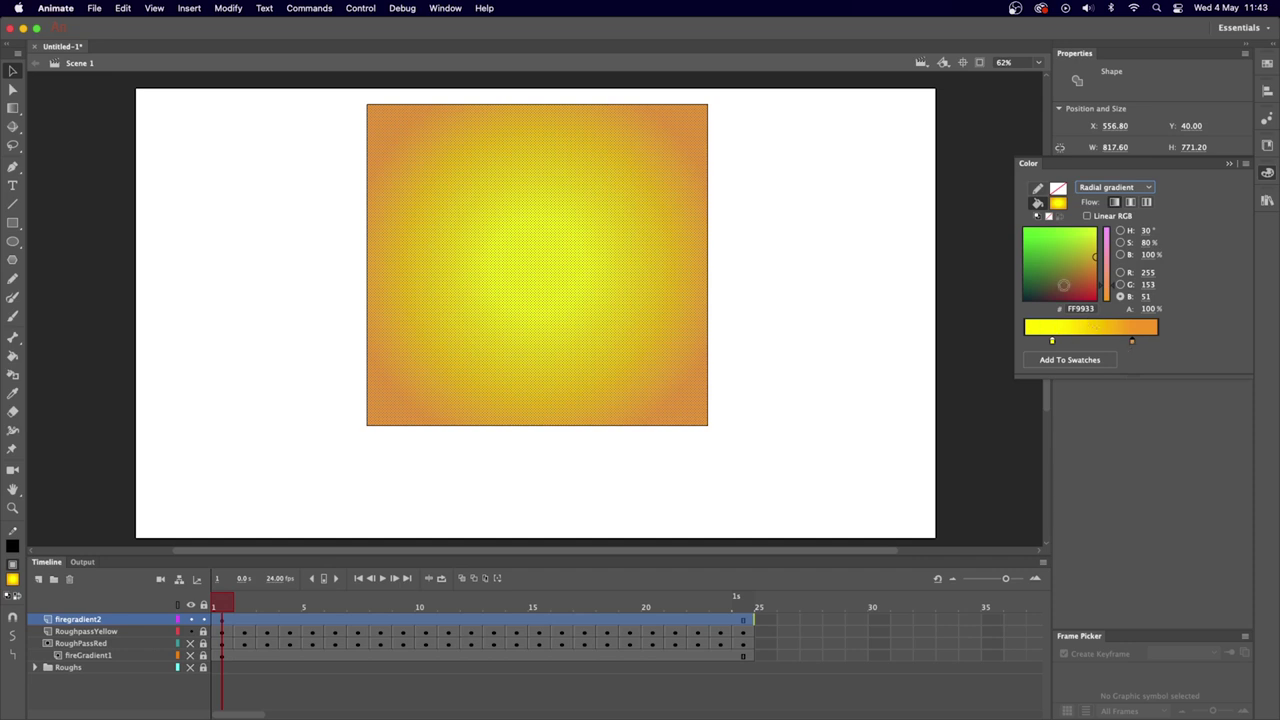
{"action": "left_click", "coordinate": [1267, 173]}
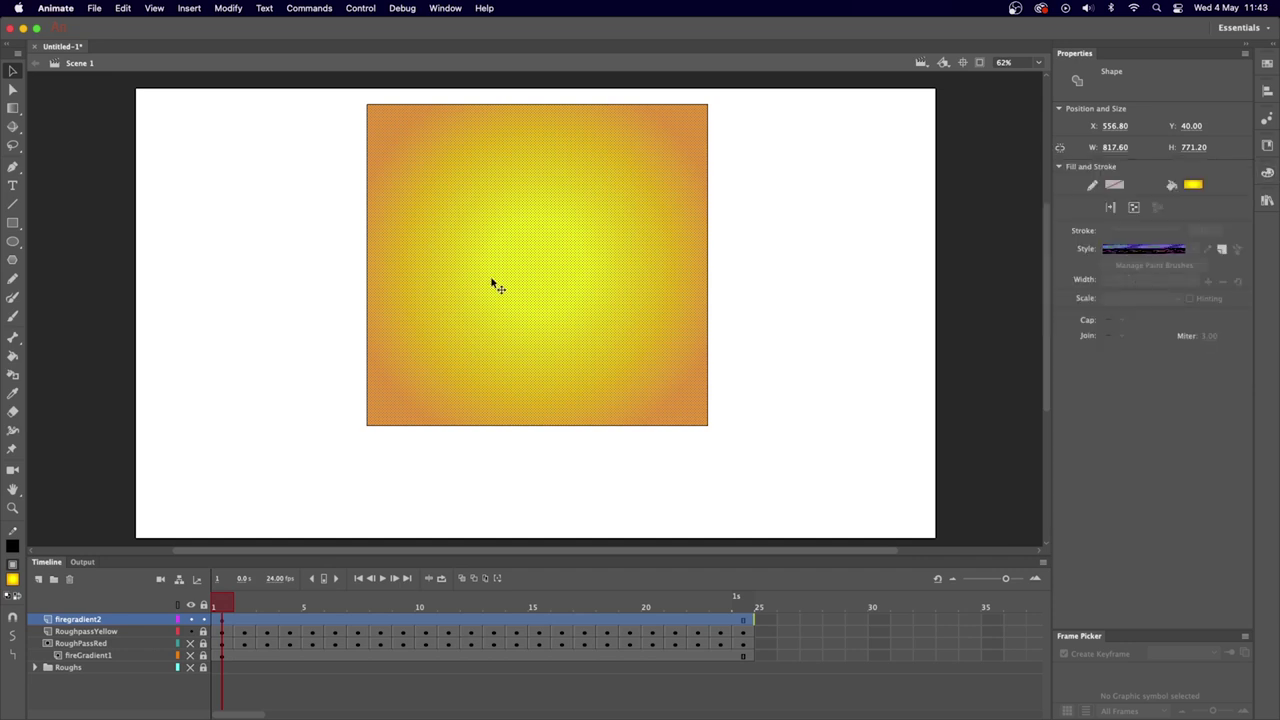
Move the RoughpassYellow layer above firegradient2 and turn it into a mask for the gradient.
{"action": "left_click_drag", "start_coordinate": [80, 635], "coordinate": [85, 621]}
{"action": "right_click", "coordinate": [84, 622]}
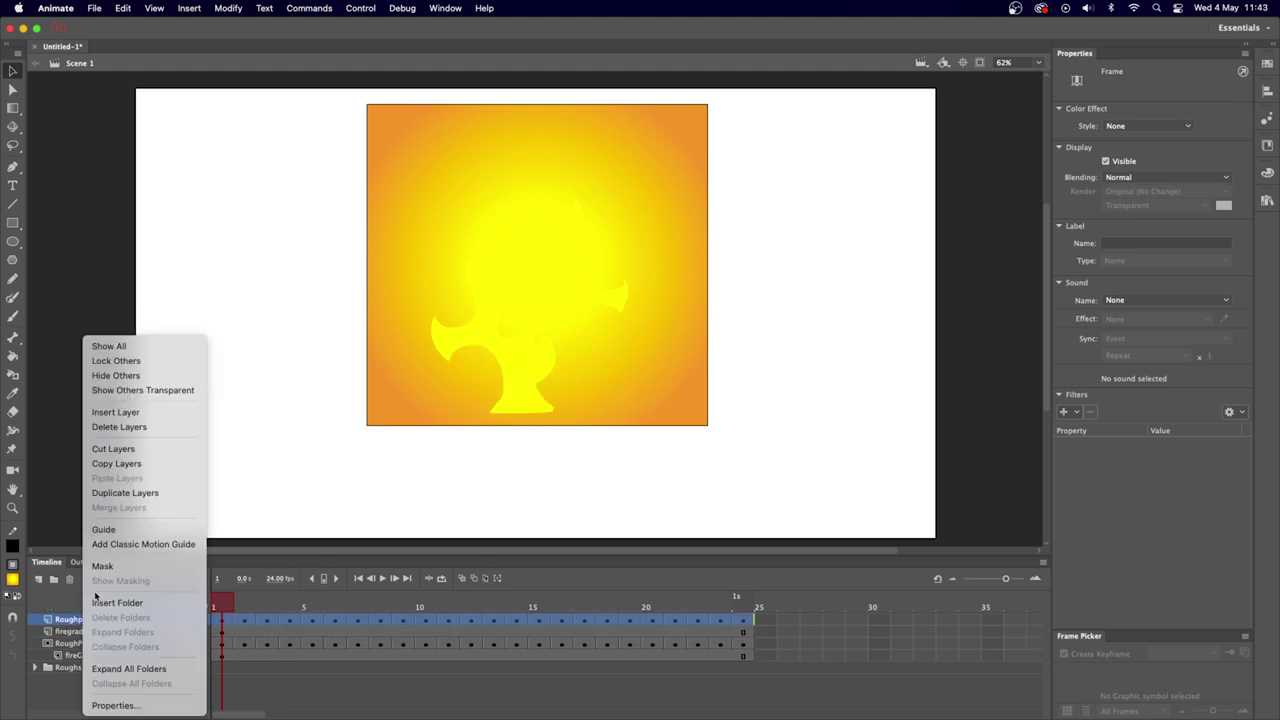
{"action": "left_click", "coordinate": [108, 566]}
Play the animation and show the RoughPassRed and fireGradient1 layers together with the yellow cores.
{"action": "key", "text": "Return"}
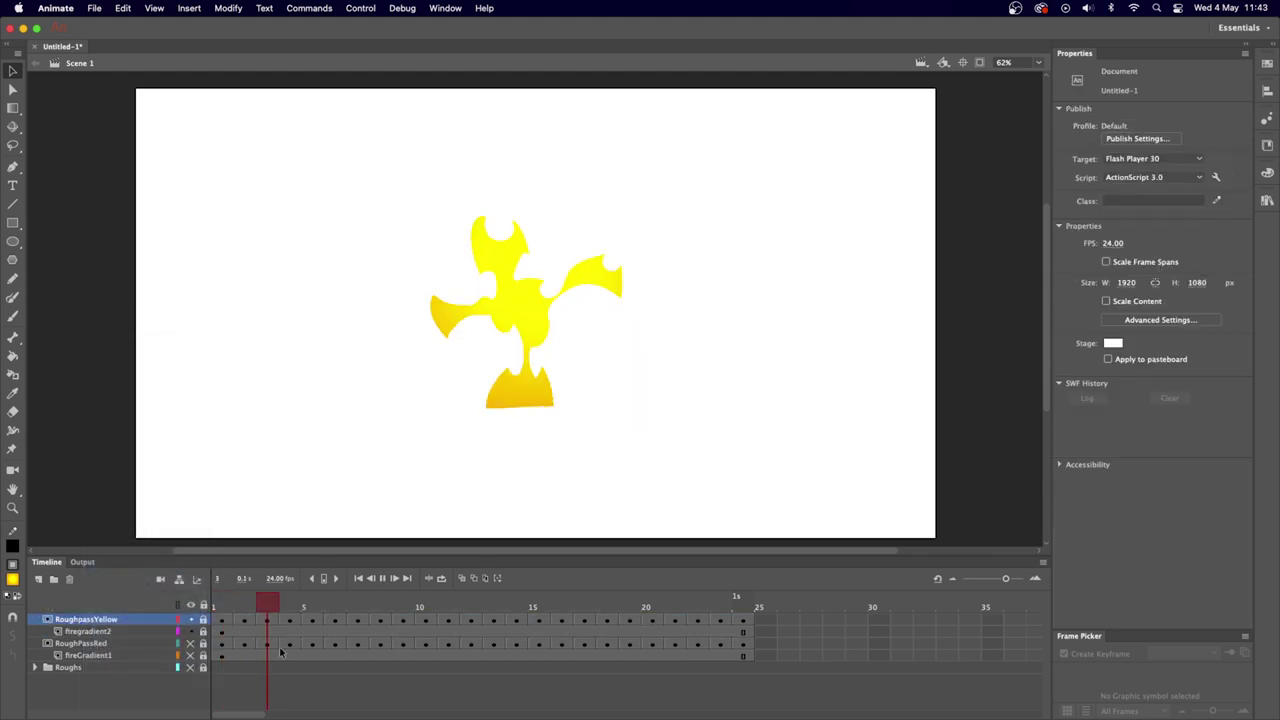
{"action": "left_click", "coordinate": [190, 655]}
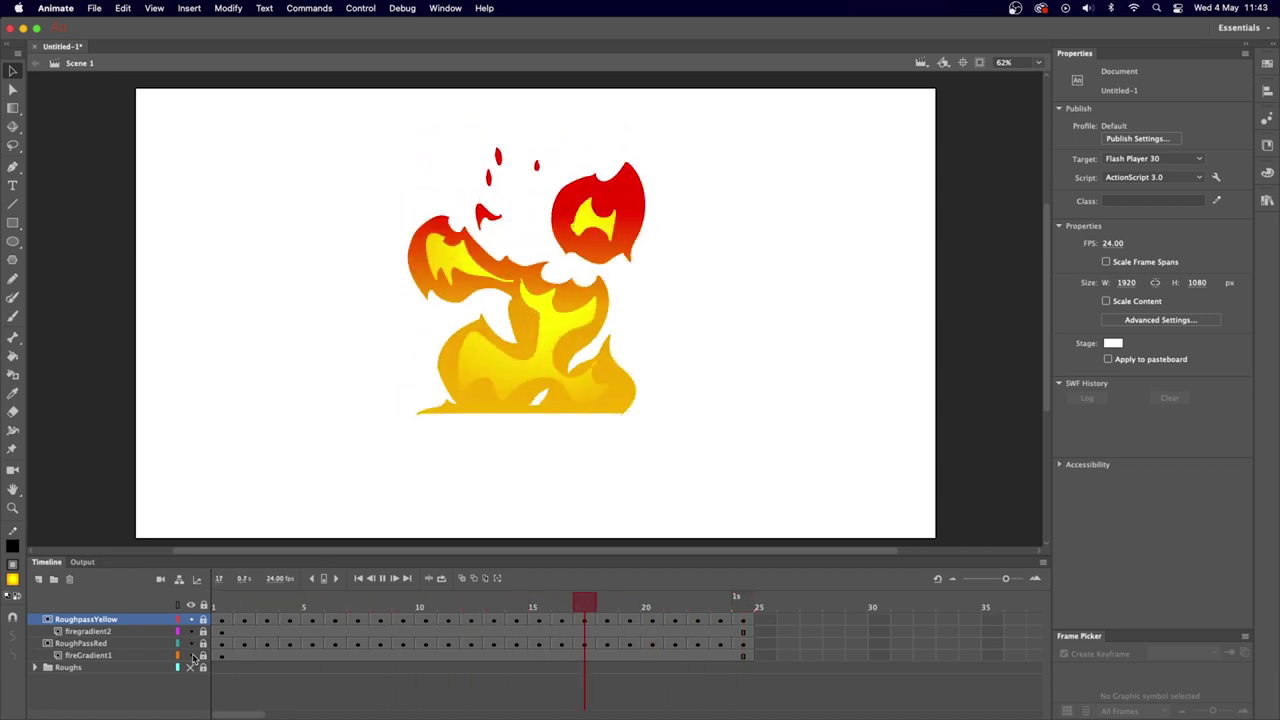
{"action": "key", "text": "Return"}
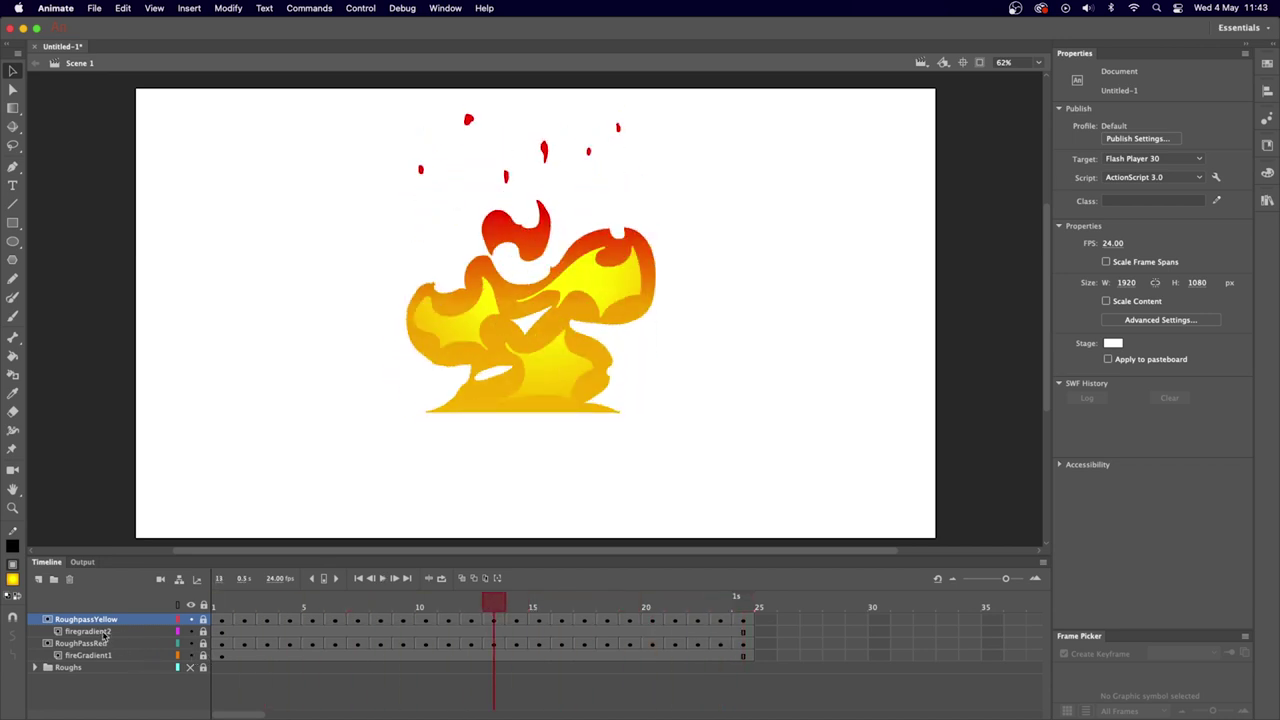
Unlock firegradient2, select its rectangle and change the fill to a linear gradient.
{"action": "left_click", "coordinate": [204, 631]}
{"action": "left_click", "coordinate": [100, 632]}
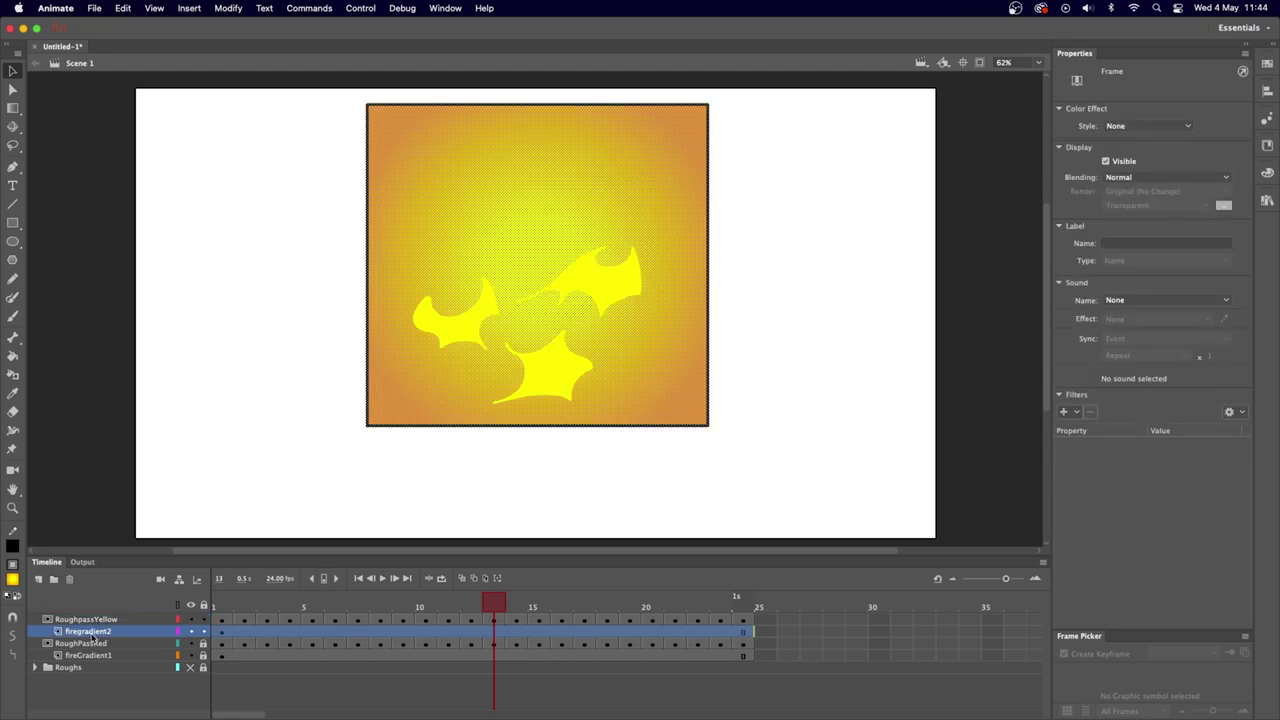
{"action": "left_click", "coordinate": [87, 633]}
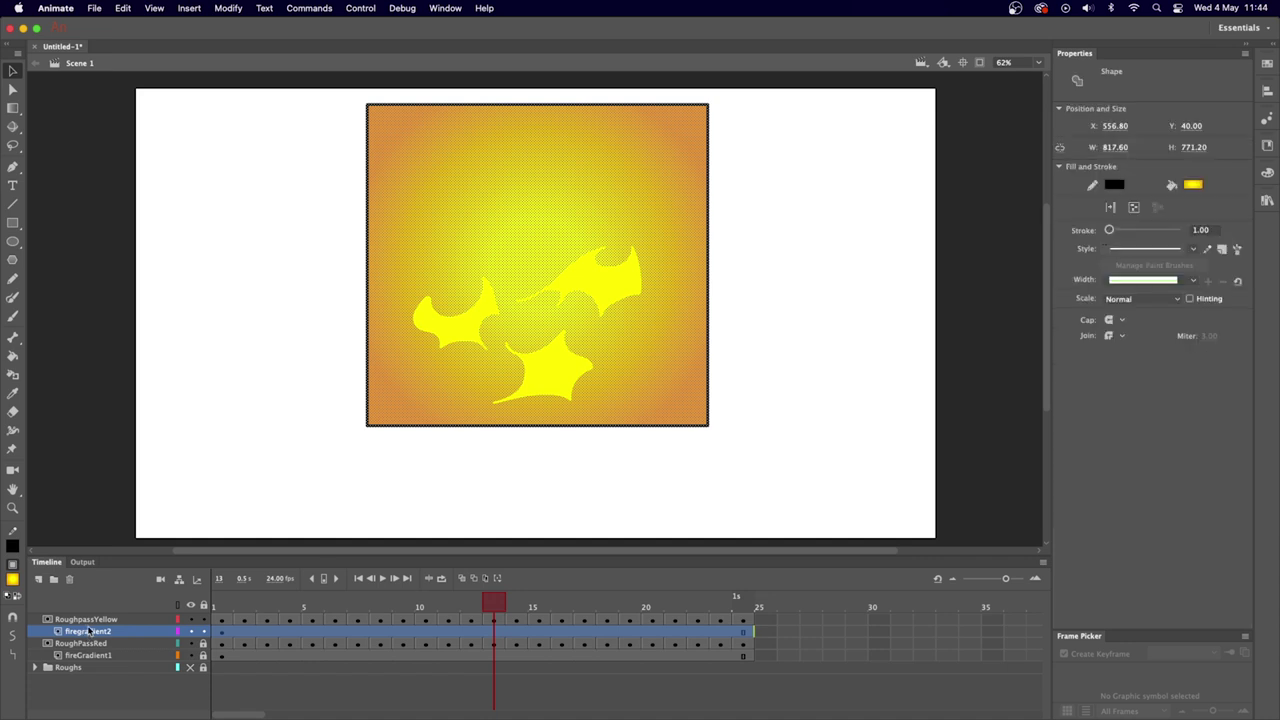
{"action": "left_click", "coordinate": [1268, 176]}
{"action": "left_click", "coordinate": [1118, 230]}
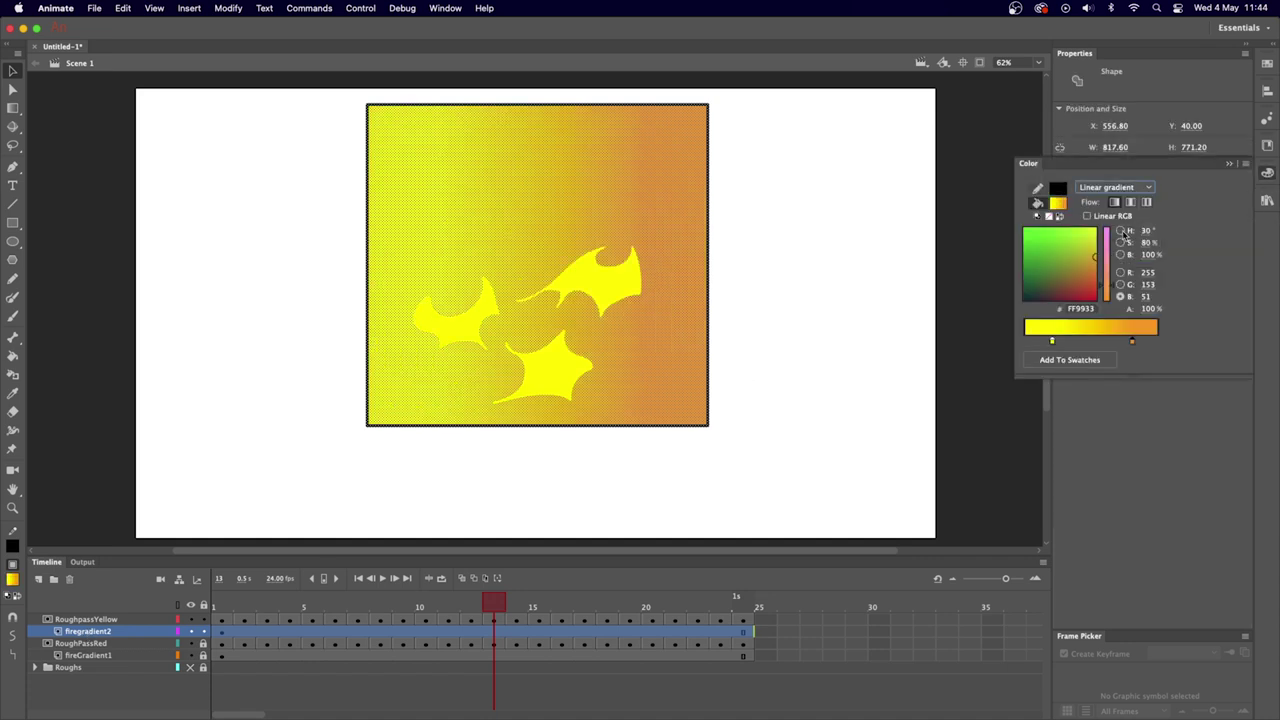
Rotate the rectangle's linear gradient a quarter turn with the Gradient Transform tool, placing orange at its top and yellow at its bottom.
{"action": "key", "text": "q"}
{"action": "left_click", "coordinate": [770, 170]}
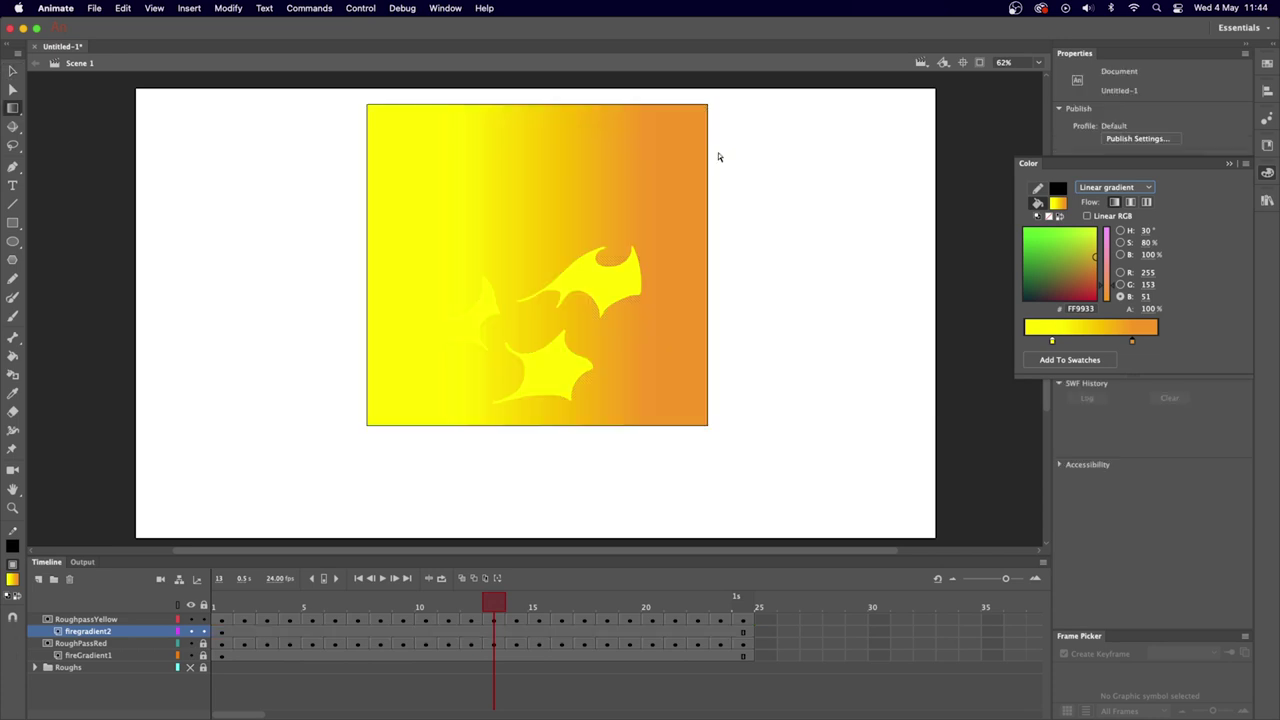
{"action": "left_click", "coordinate": [564, 244]}
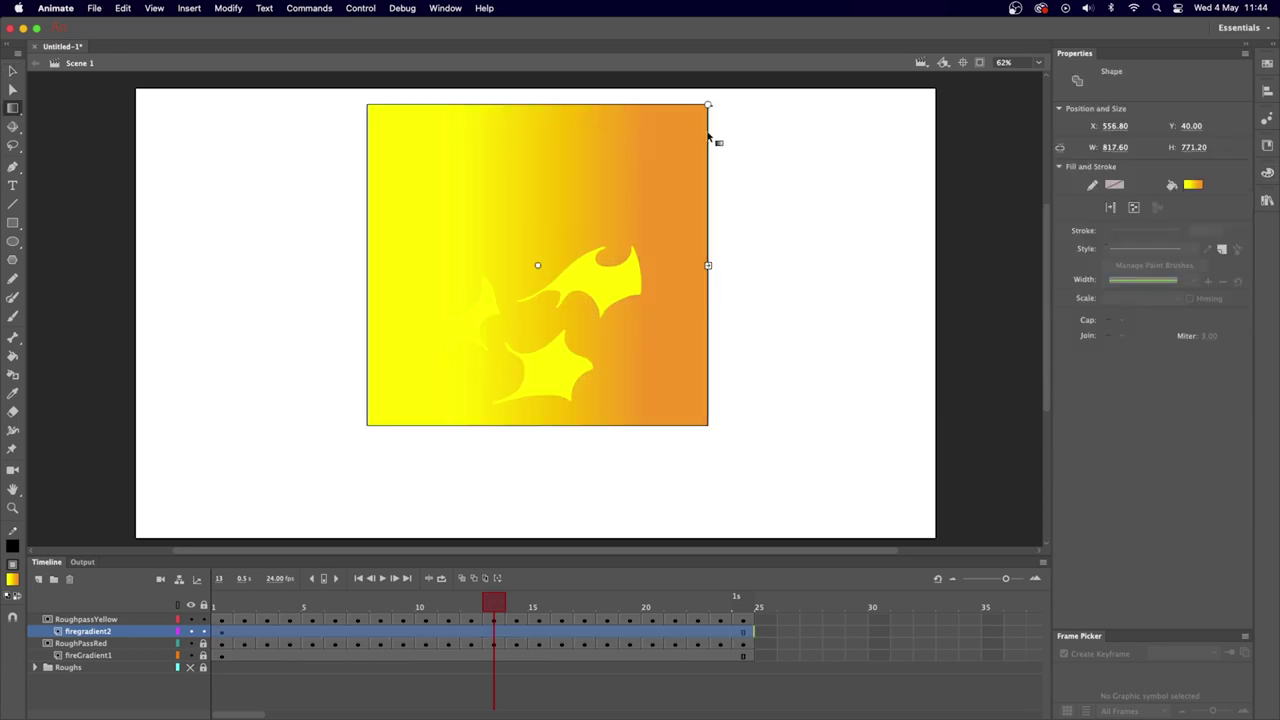
{"action": "left_click_drag", "start_coordinate": [709, 106], "coordinate": [360, 78]}
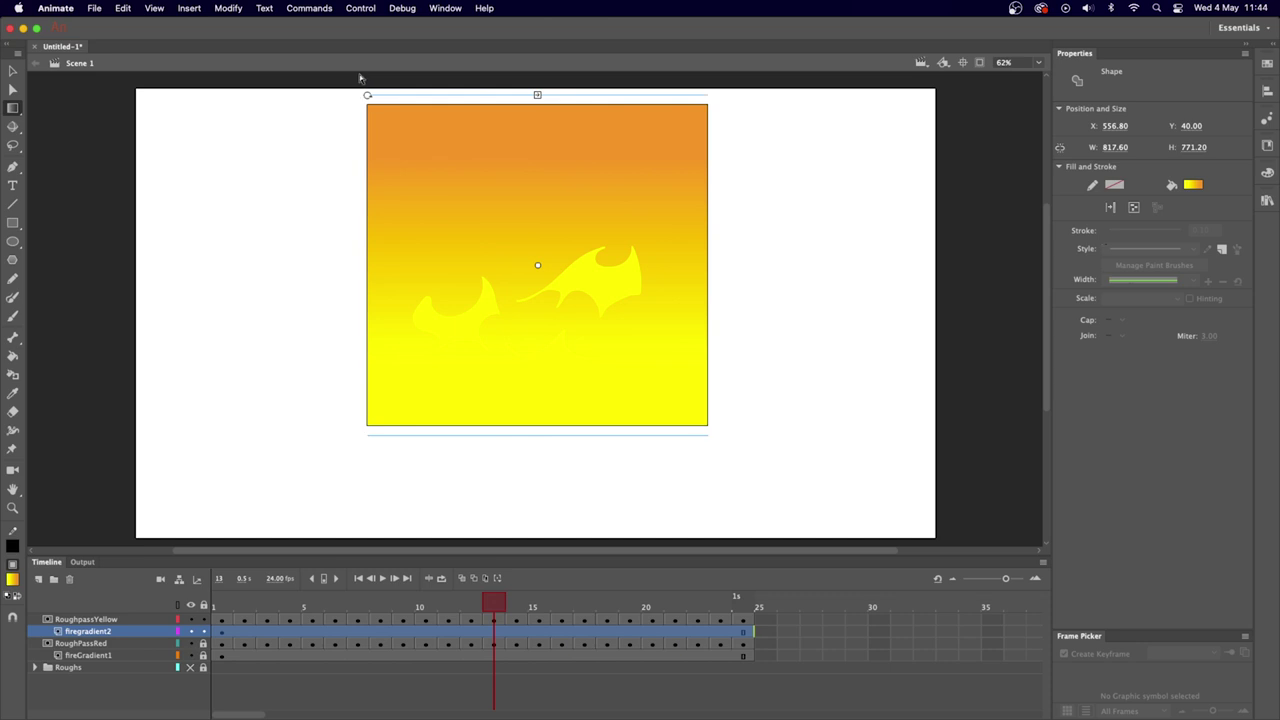
Lock firegradient2 again to restore the mask and play the combined red and yellow fire.
{"action": "left_click", "coordinate": [204, 631]}
{"action": "key", "text": "Return"}
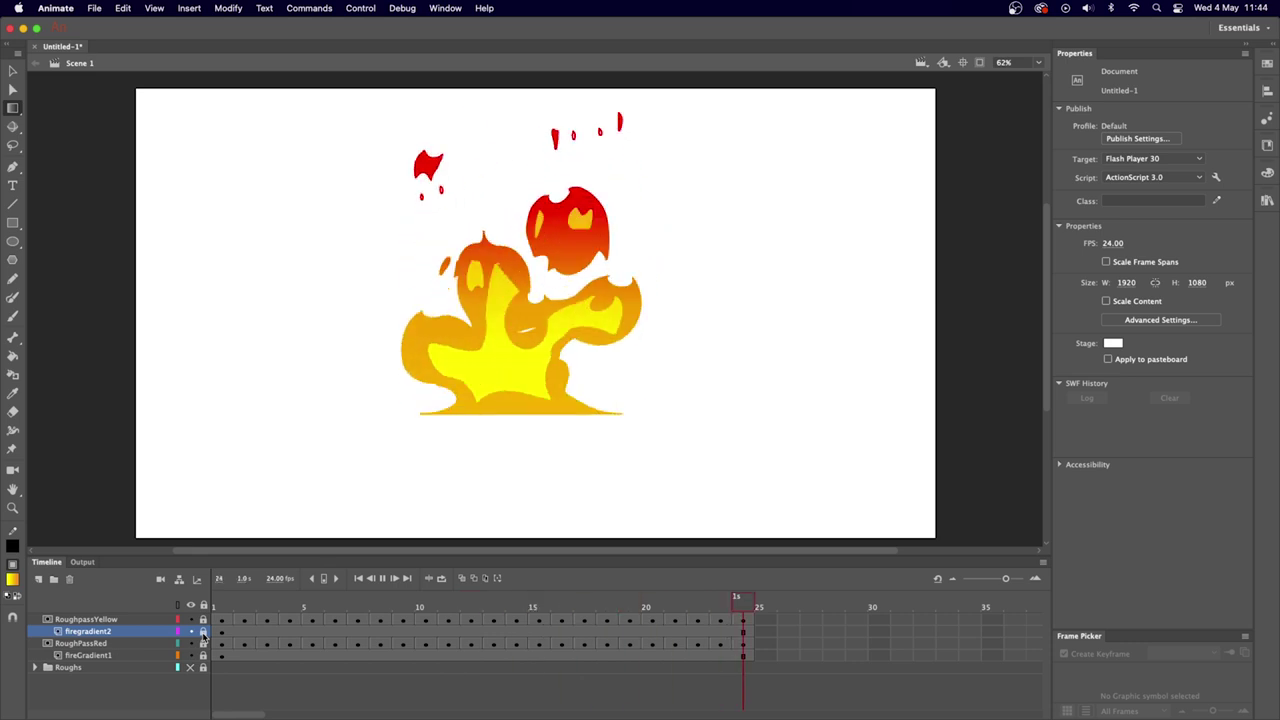
{"action": "key", "text": "Return"}
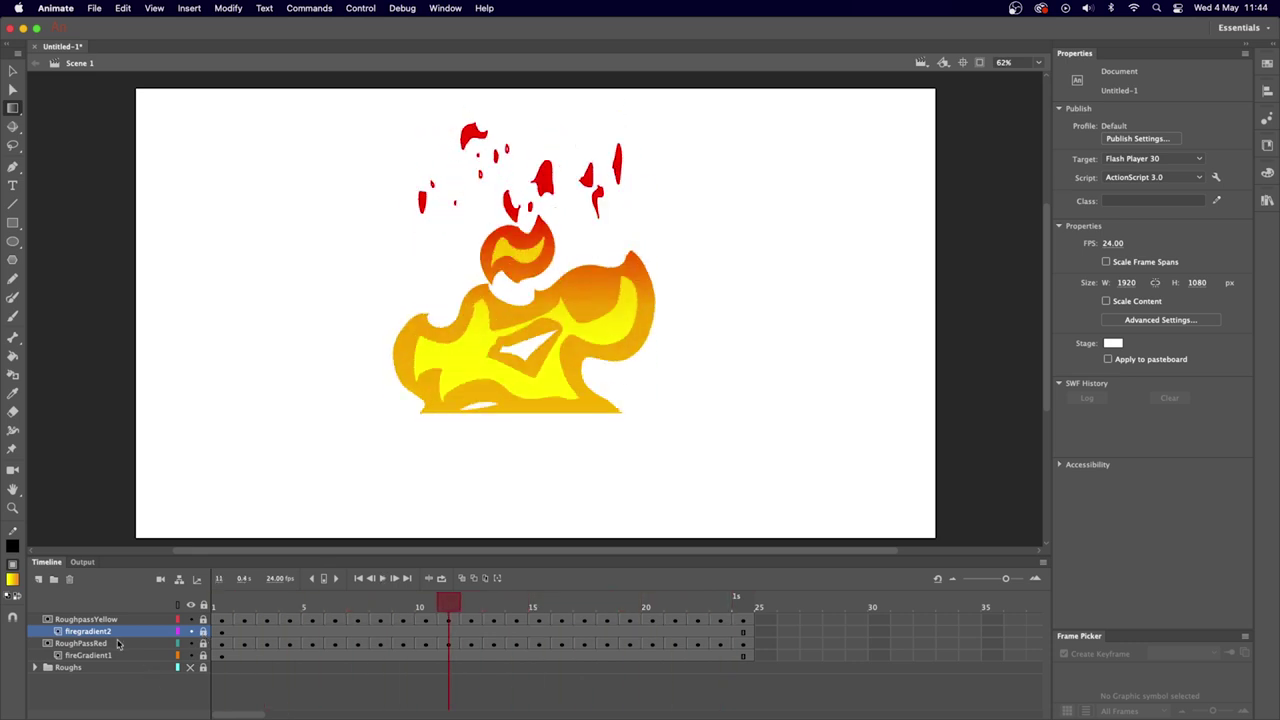
Set the RoughpassYellow layer's visibility to Transparent at 50 in its layer properties and play the animation.
{"action": "right_click", "coordinate": [96, 620]}
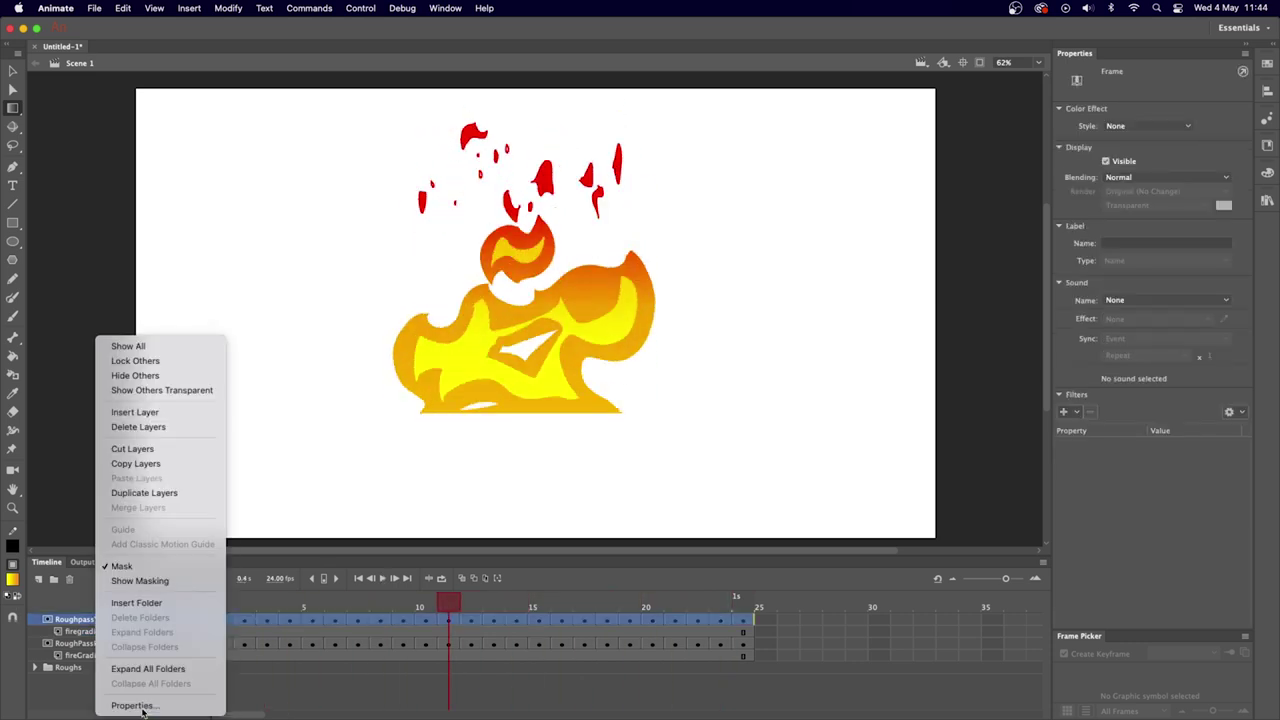
{"action": "left_click", "coordinate": [140, 706]}
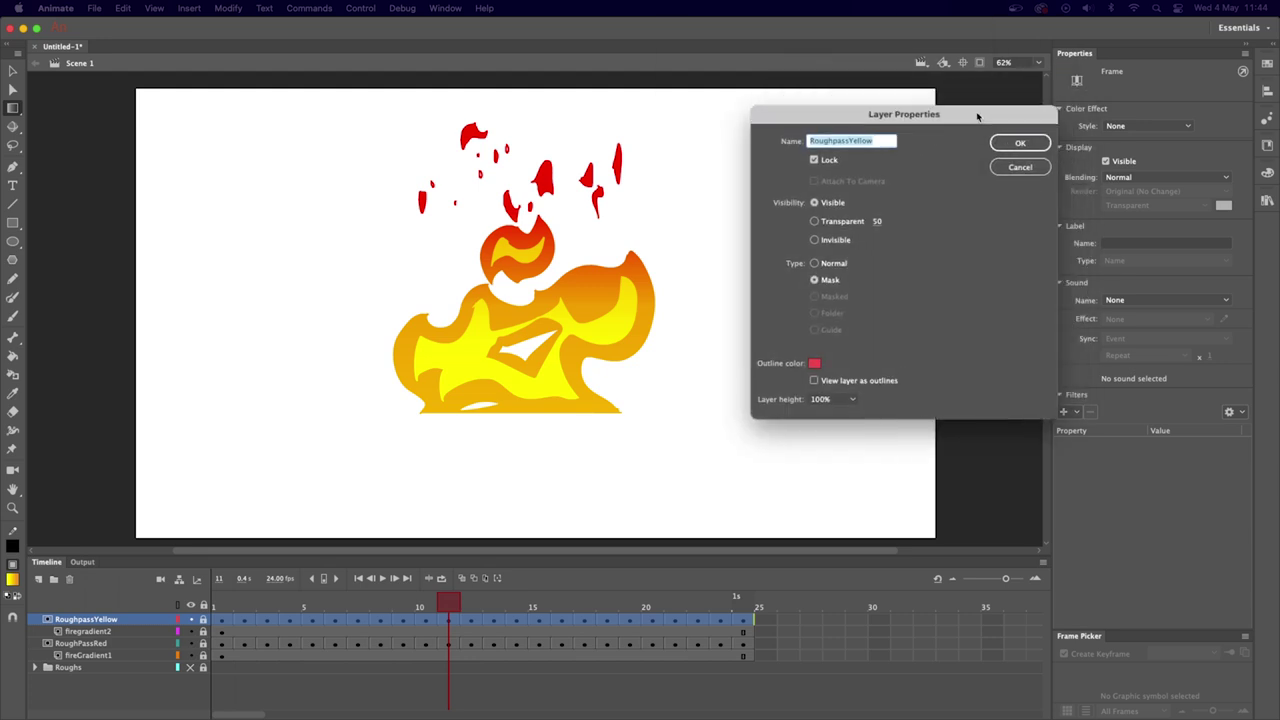
{"action": "left_click", "coordinate": [797, 254]}
{"action": "left_click", "coordinate": [1002, 177]}
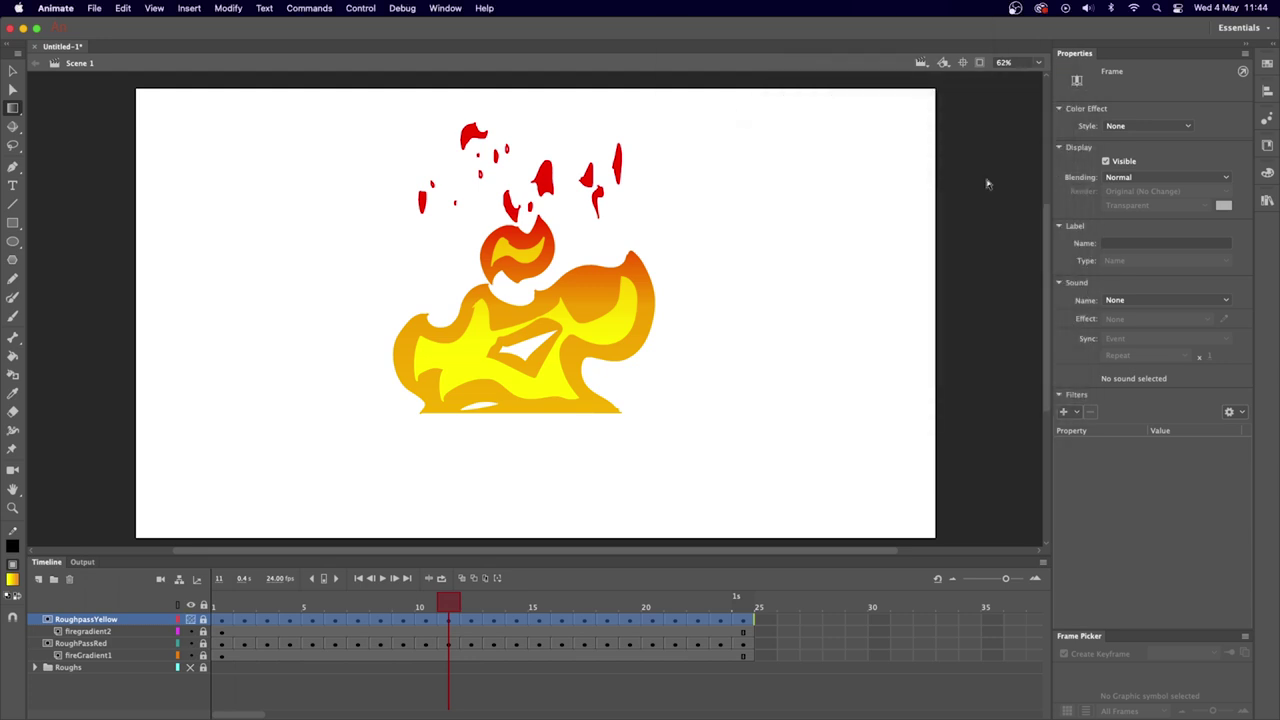
{"action": "key", "text": "Return"}
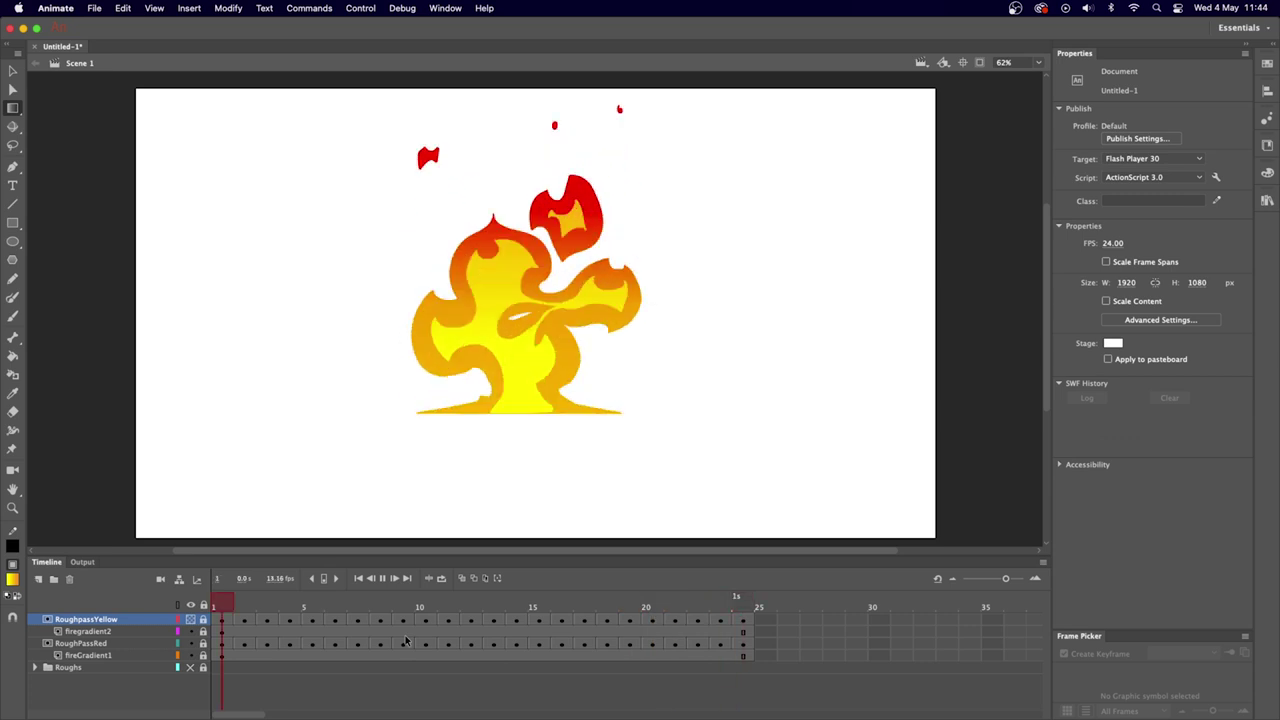
Set the firegradient2 layer's visibility to Transparent at 50 in its layer properties.
{"action": "left_click", "coordinate": [100, 632]}
{"action": "right_click", "coordinate": [96, 633]}
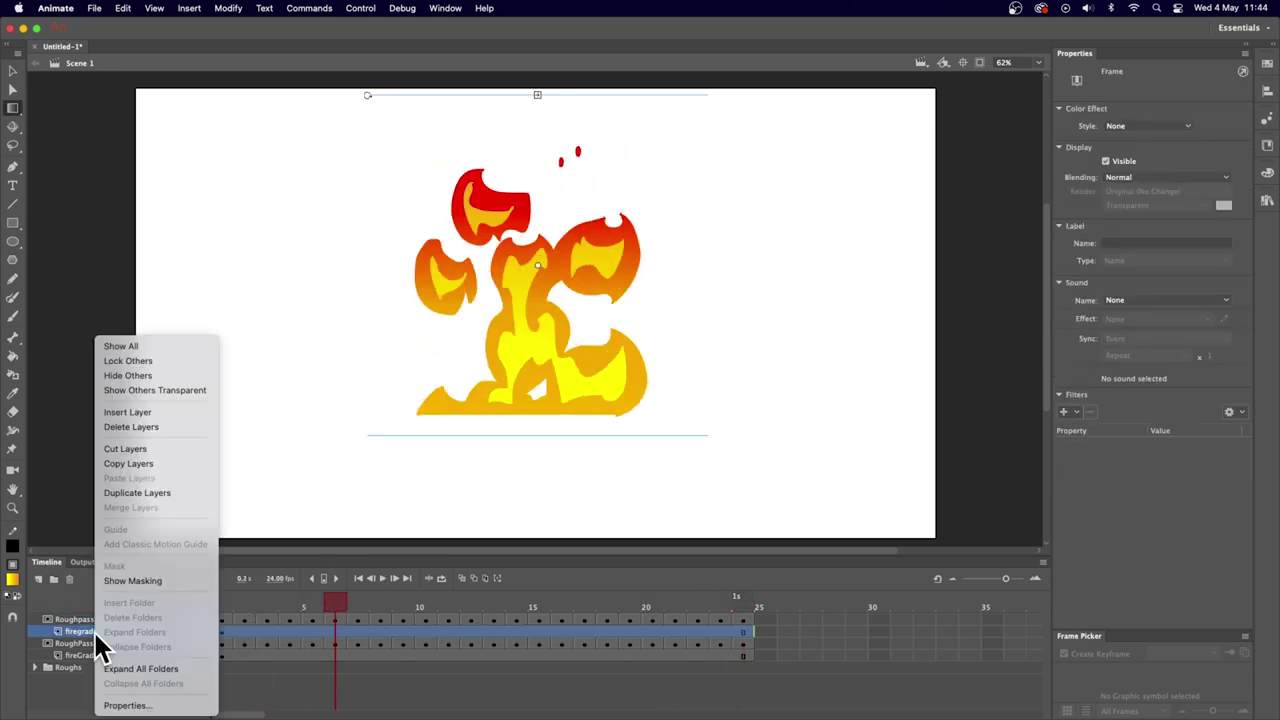
{"action": "left_click", "coordinate": [128, 703]}
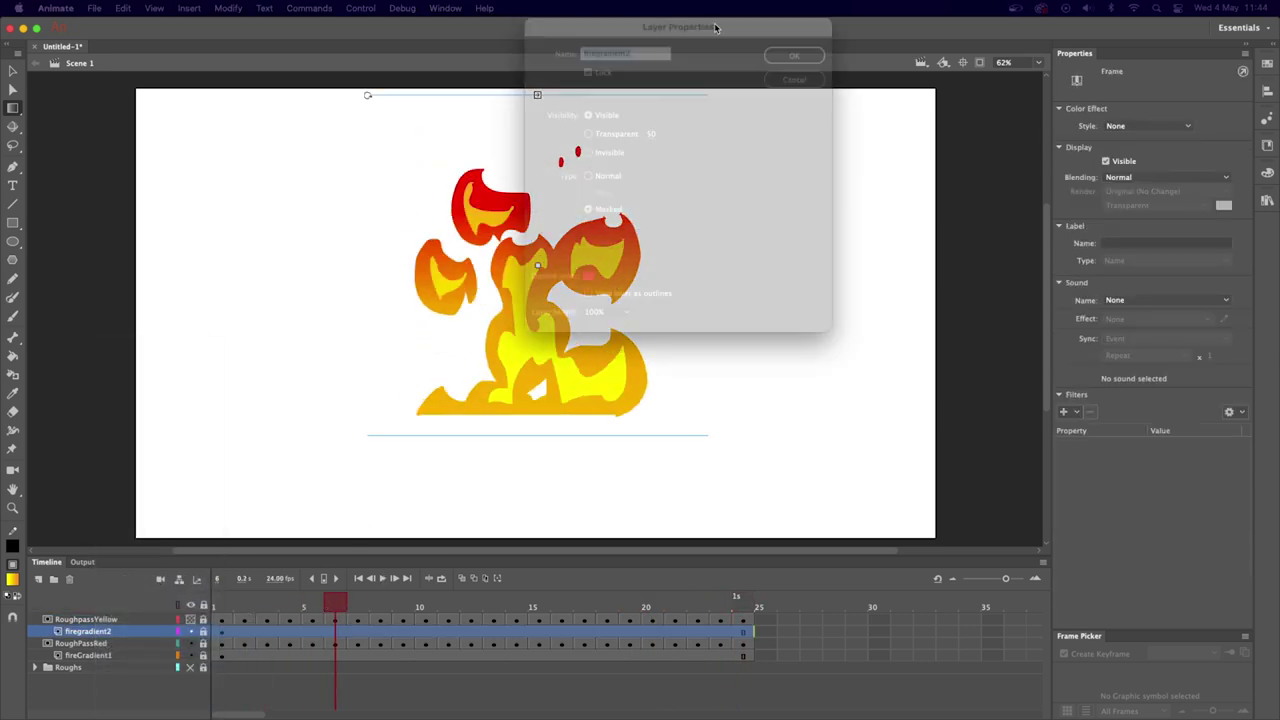
{"action": "left_click", "coordinate": [789, 156]}
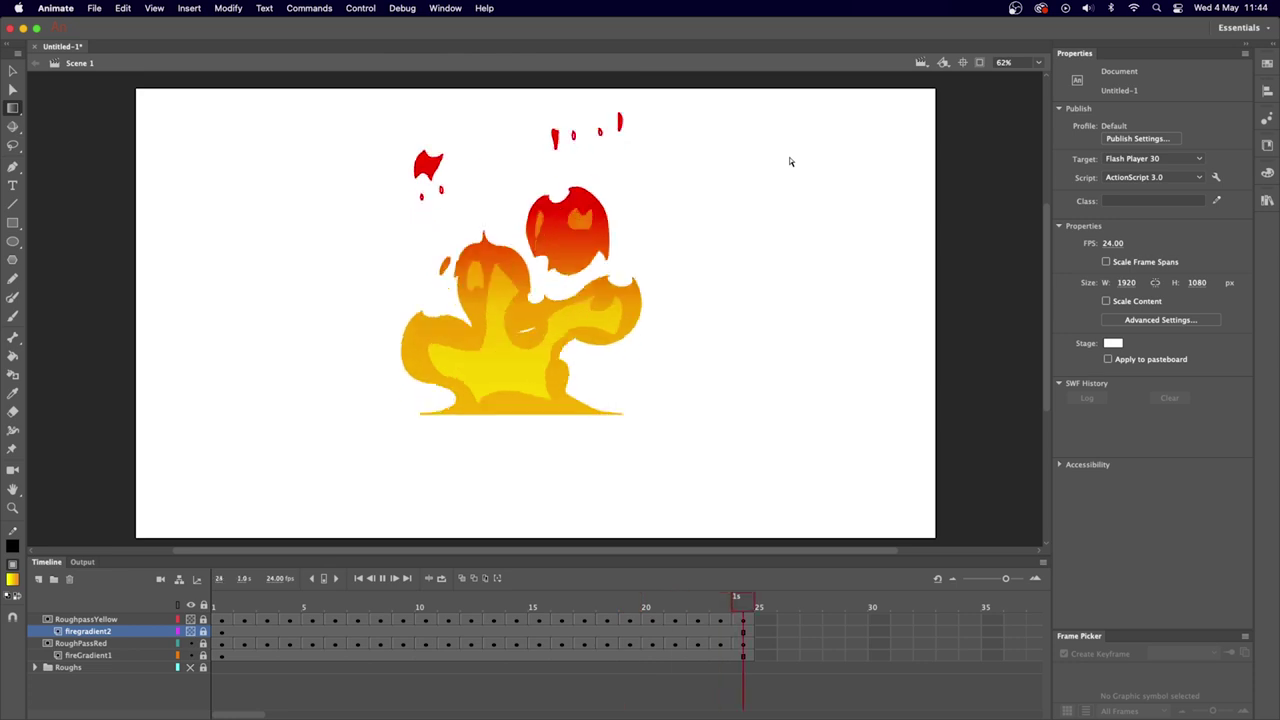
Change the stage color to dark blue and play the fire animation from frame 1.
{"action": "key", "text": "v"}
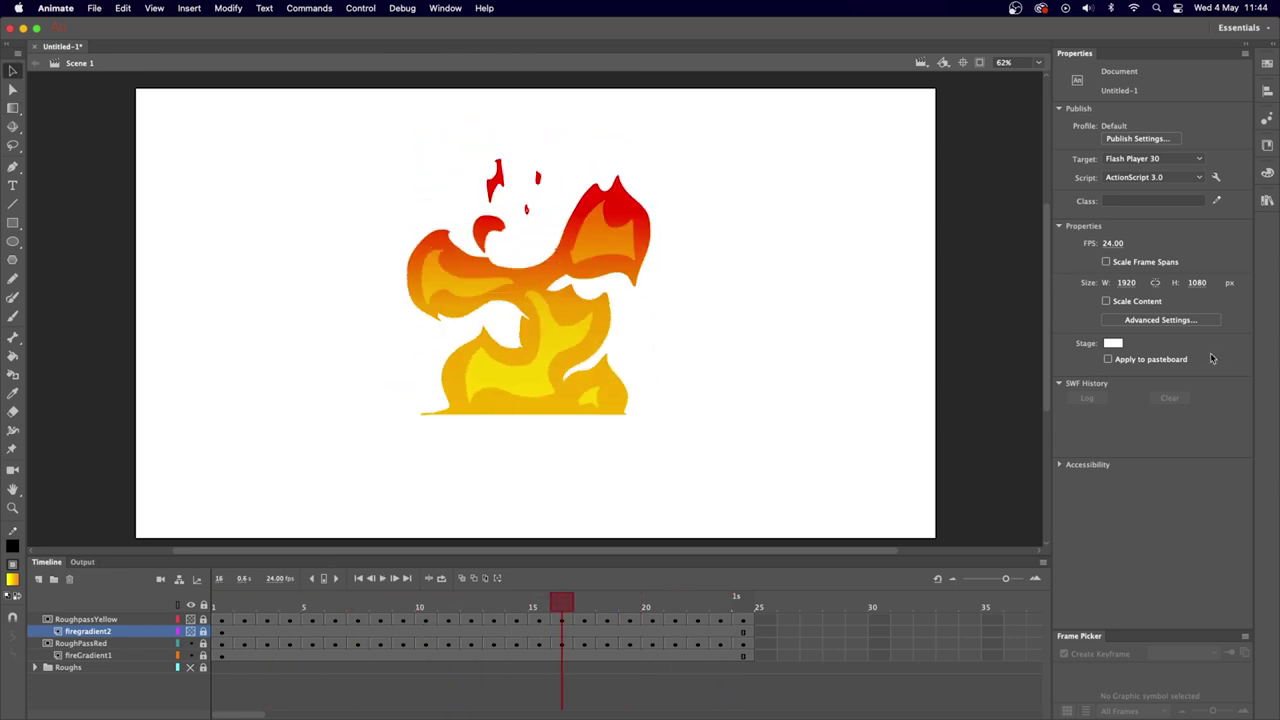
{"action": "left_click", "coordinate": [1113, 343]}
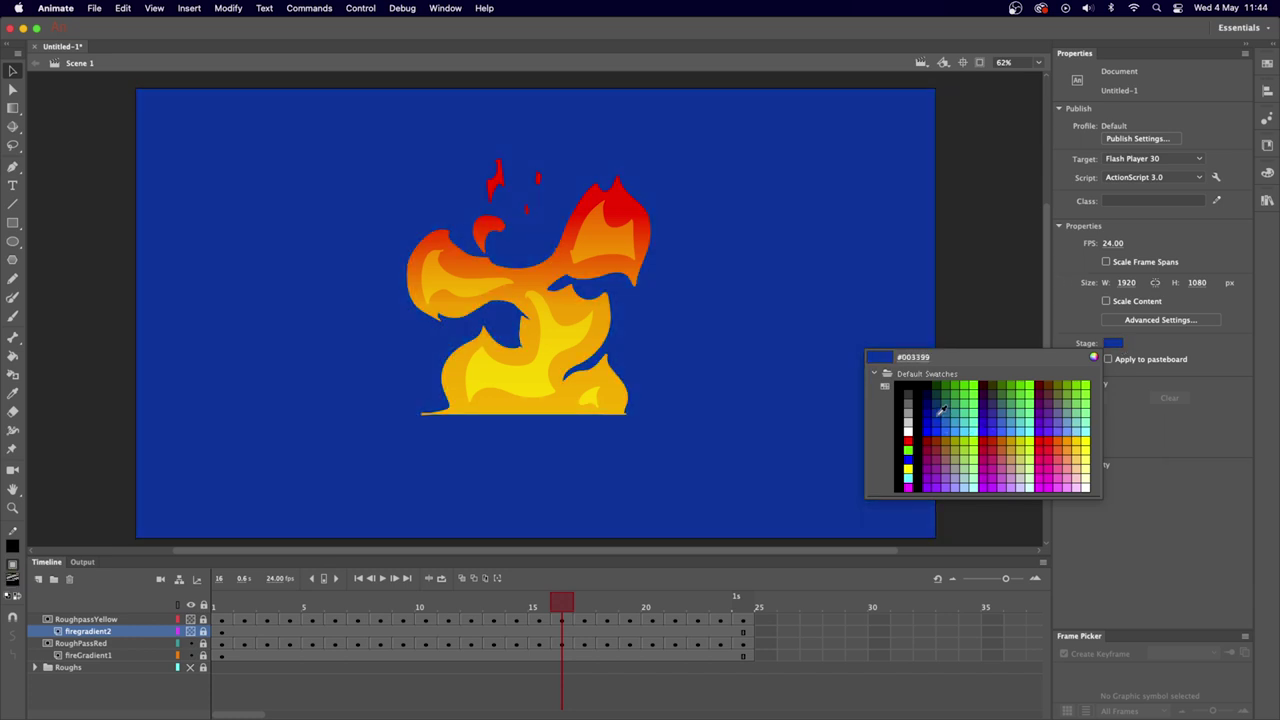
{"action": "left_click", "coordinate": [938, 400]}
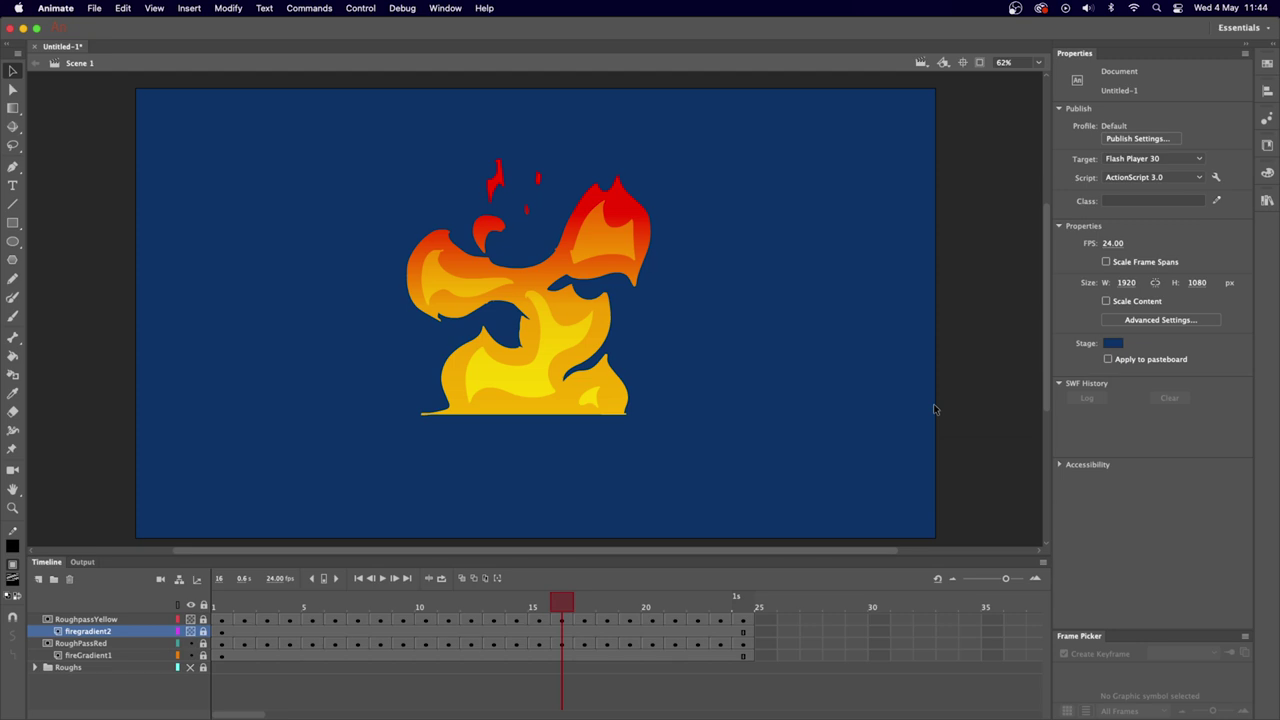
{"action": "left_click", "coordinate": [227, 608]}
{"action": "key", "text": "Return"}
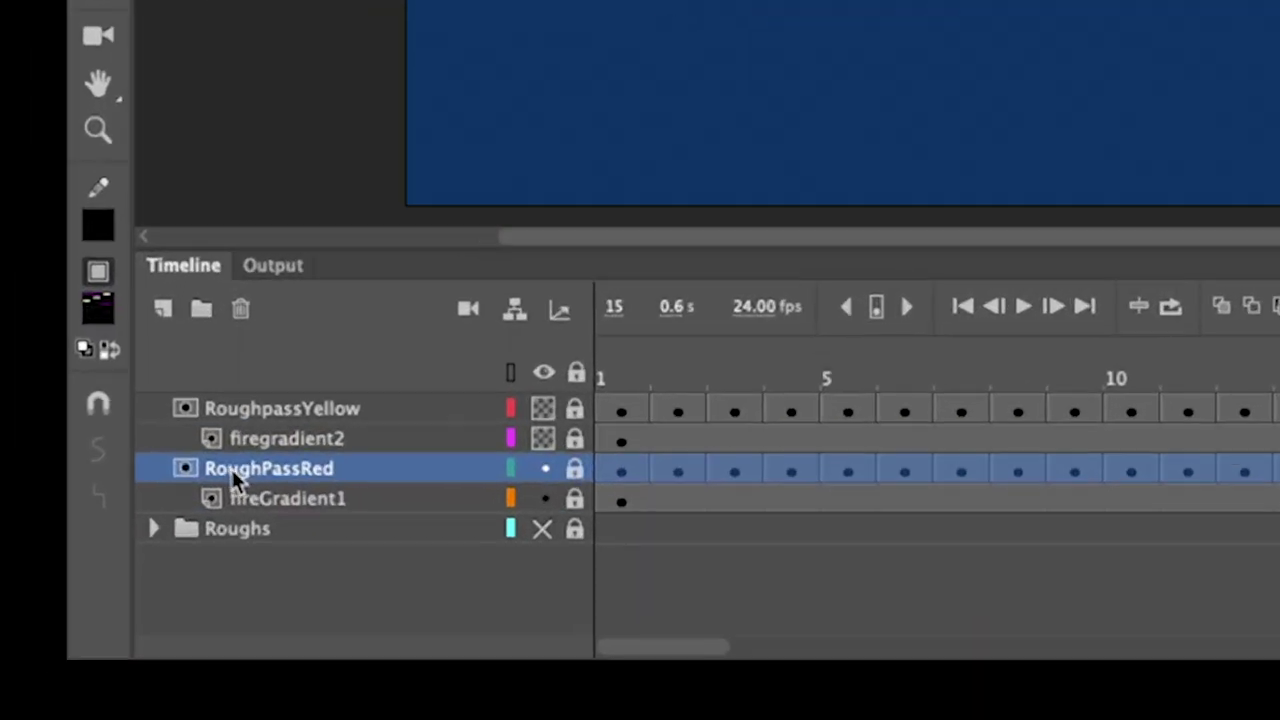
Duplicate the RoughPassRed layer and rename the copy Glow.
{"action": "left_click_drag", "start_coordinate": [69, 643], "coordinate": [39, 582]}
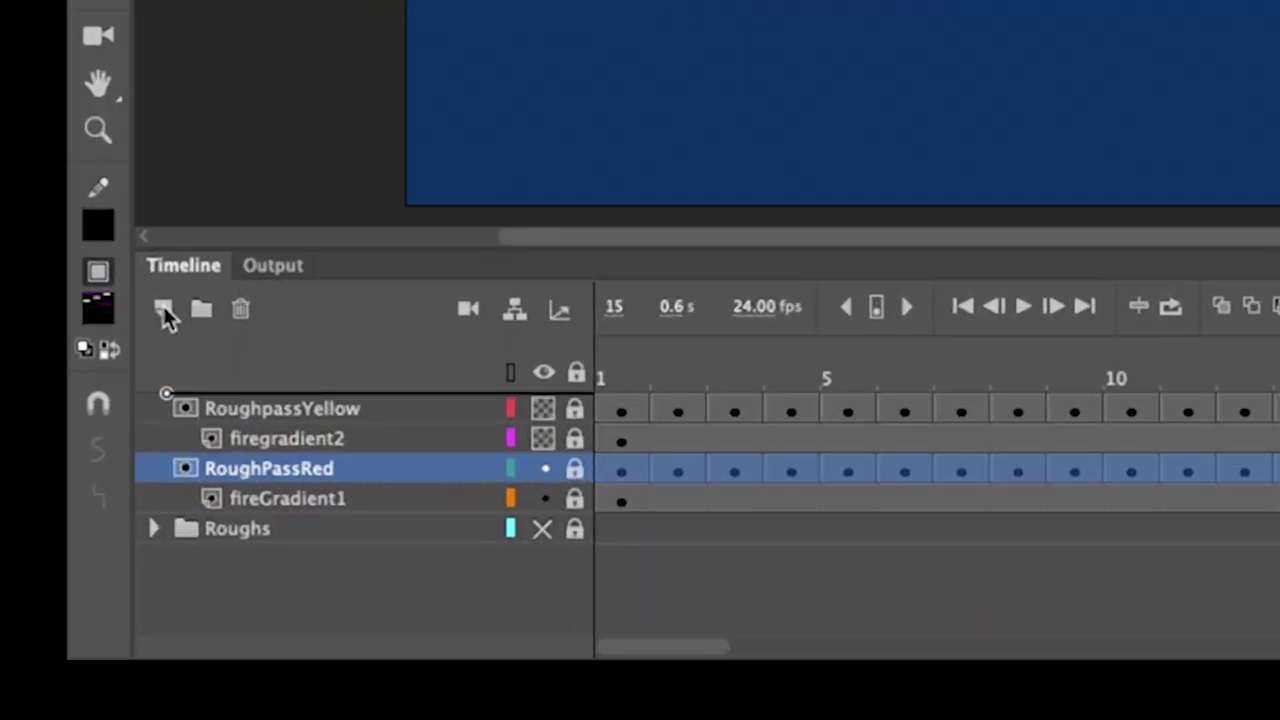
{"action": "left_click_drag", "start_coordinate": [166, 316], "coordinate": [166, 316]}
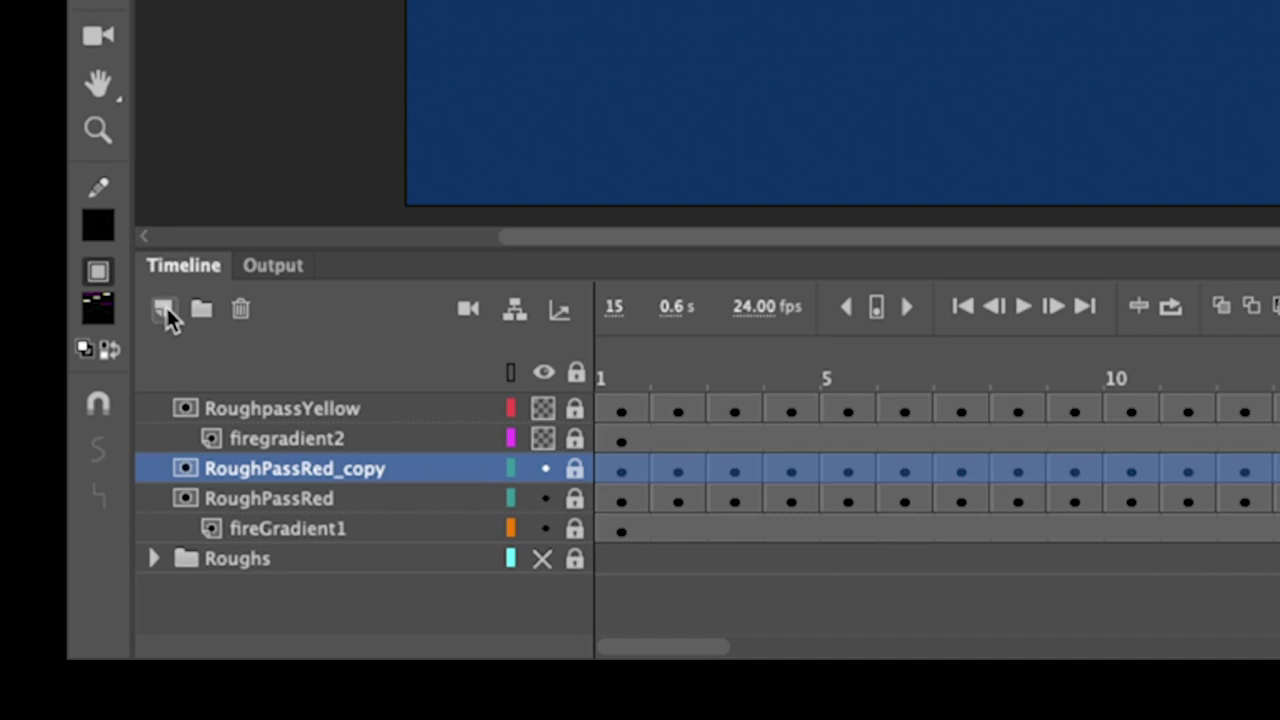
{"action": "double_click", "coordinate": [330, 467]}
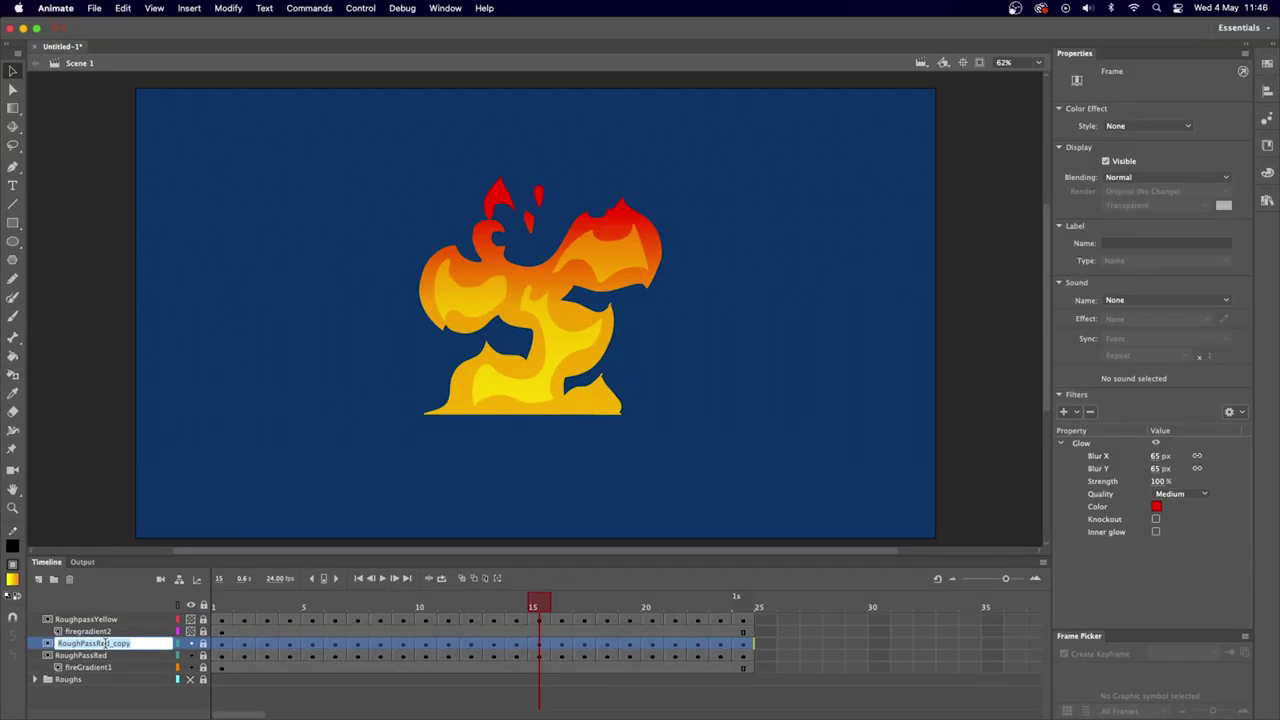
{"action": "type", "text": "Glow"}
{"action": "key", "text": "Return"}
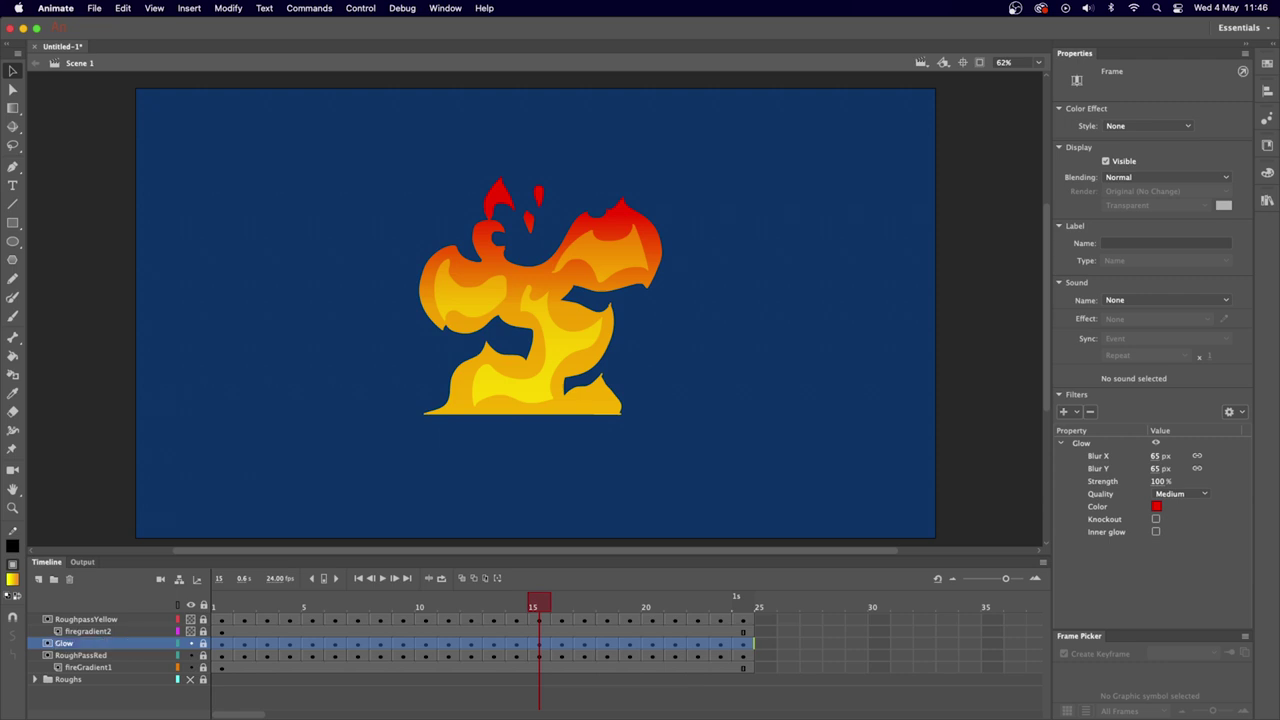
Turn off the mask setting on the Glow layer and move the layer below fireGradient1.
{"action": "right_click", "coordinate": [70, 648]}
{"action": "left_click", "coordinate": [110, 567]}
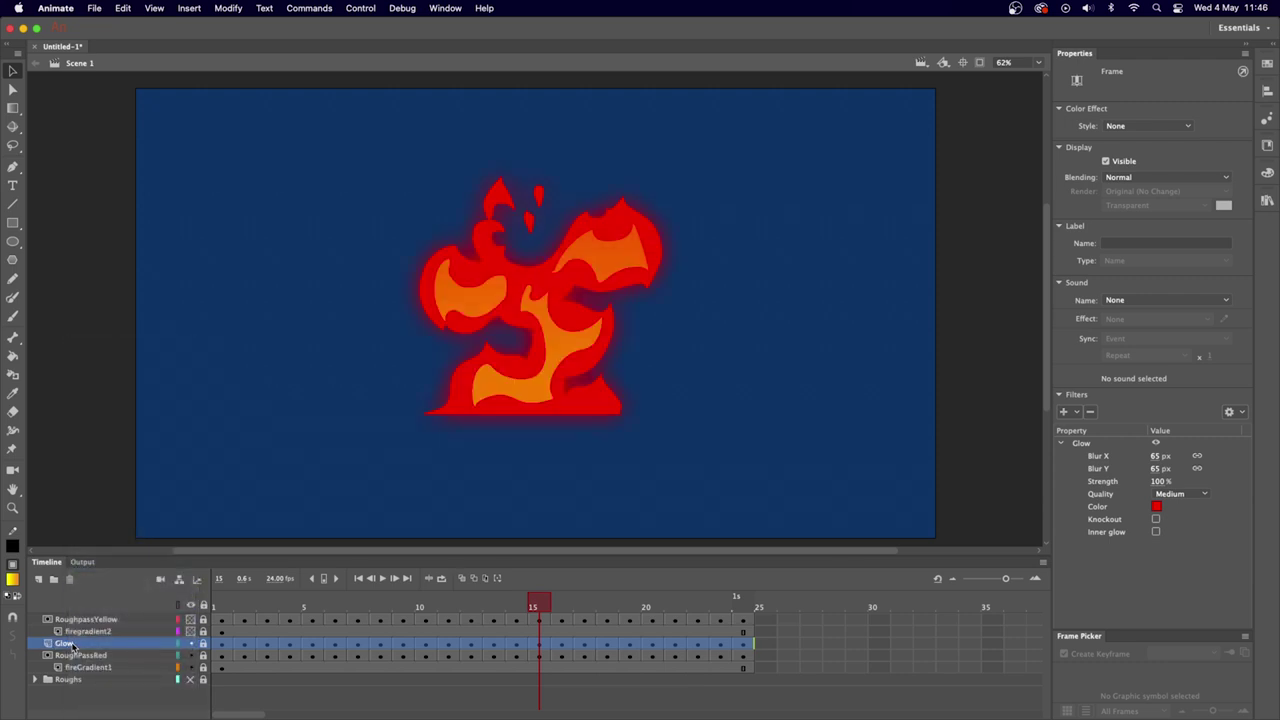
{"action": "left_click_drag", "start_coordinate": [72, 648], "coordinate": [73, 680]}
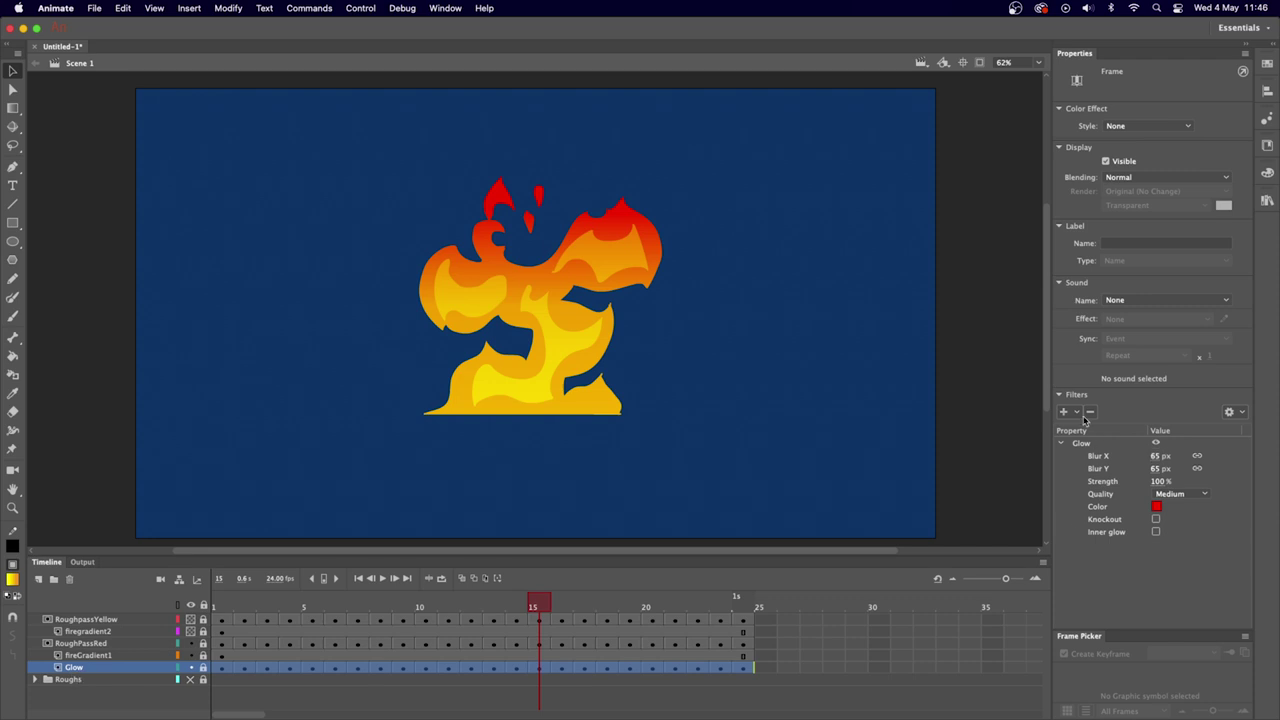
Add a Glow filter to frame 1 of the Glow layer with Medium quality and a 61 px blur.
{"action": "left_click", "coordinate": [216, 667]}
{"action": "left_click", "coordinate": [215, 668]}
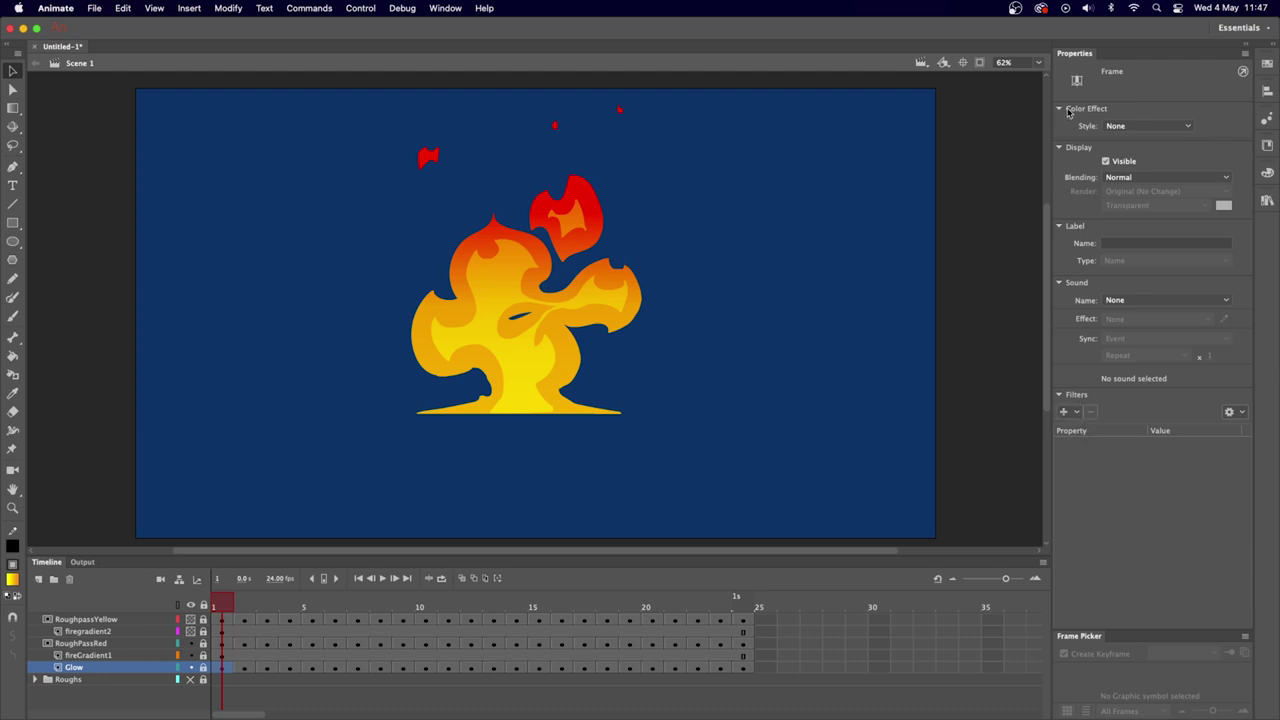
{"action": "left_click", "coordinate": [1064, 411]}
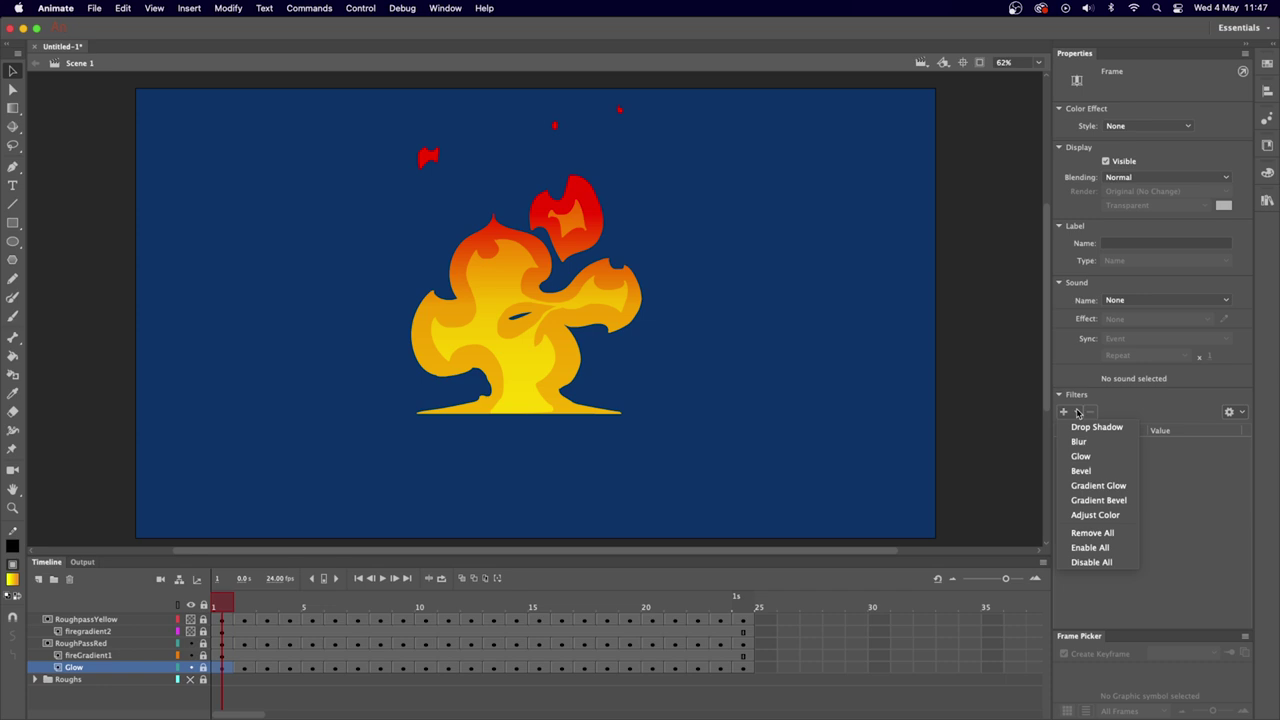
{"action": "left_click", "coordinate": [1094, 460]}
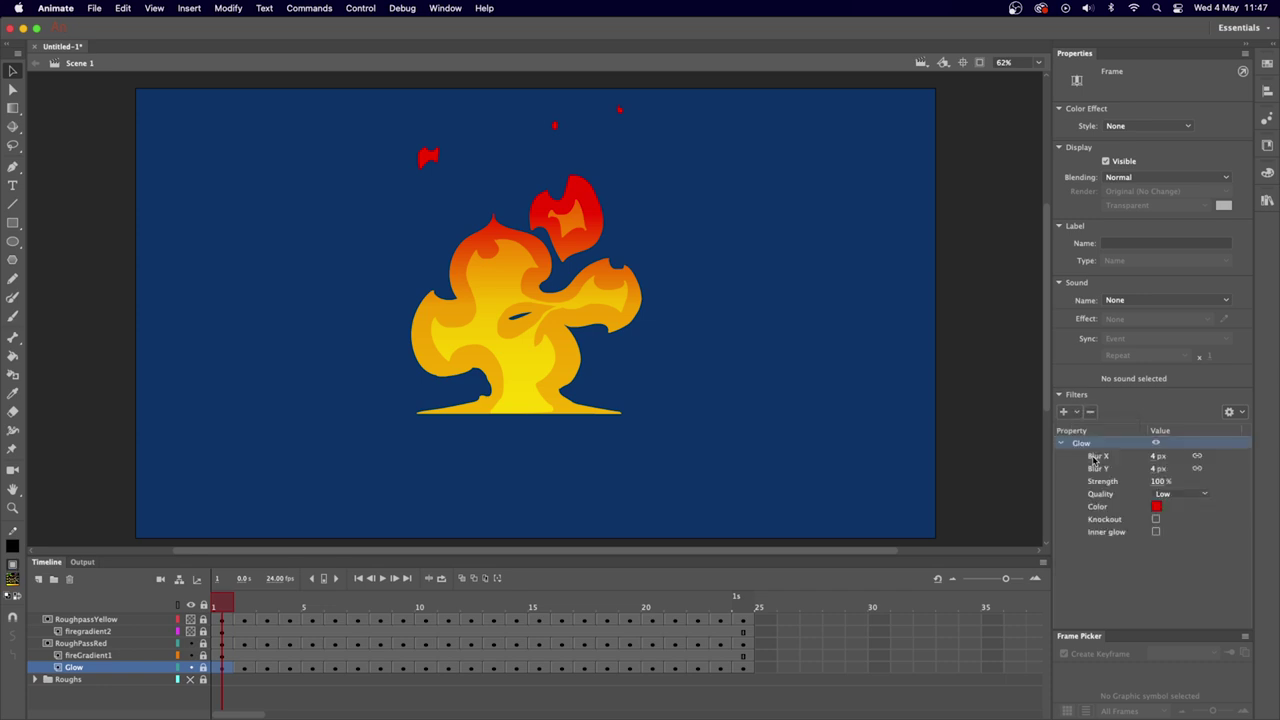
{"action": "left_click", "coordinate": [1176, 494]}
{"action": "left_click", "coordinate": [1181, 521]}
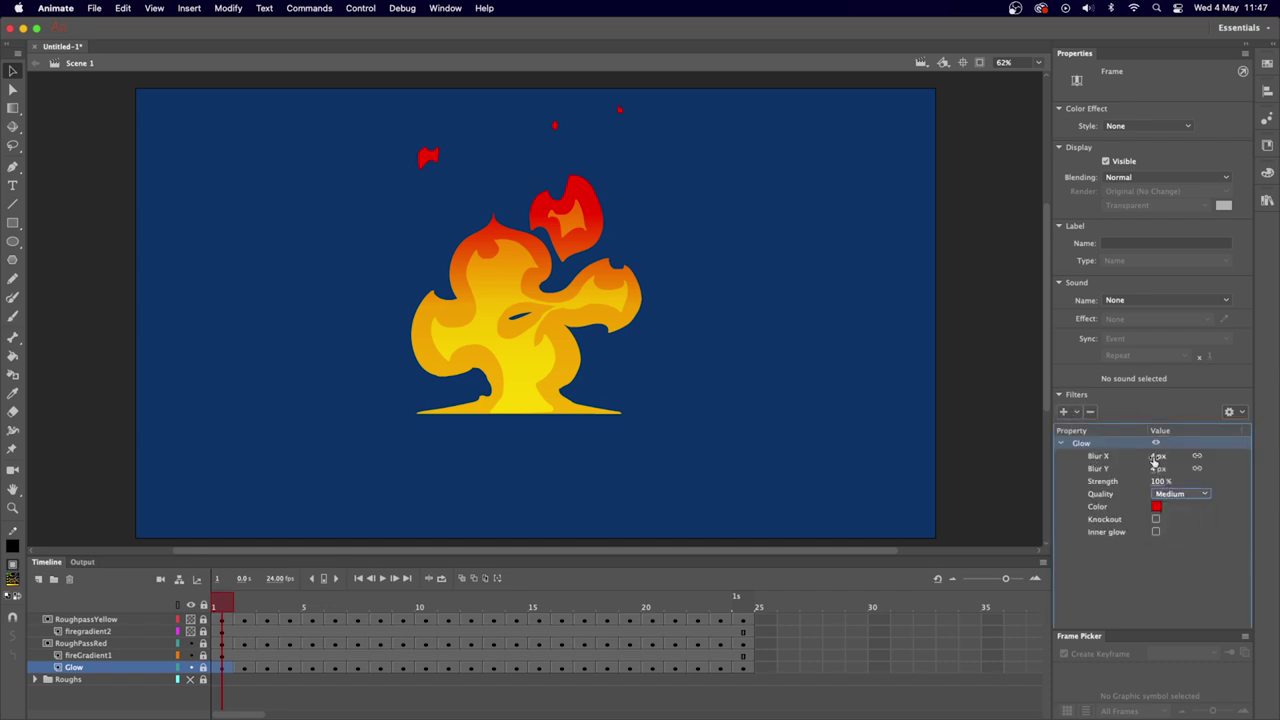
{"action": "left_click_drag", "start_coordinate": [1155, 456], "coordinate": [1204, 455]}
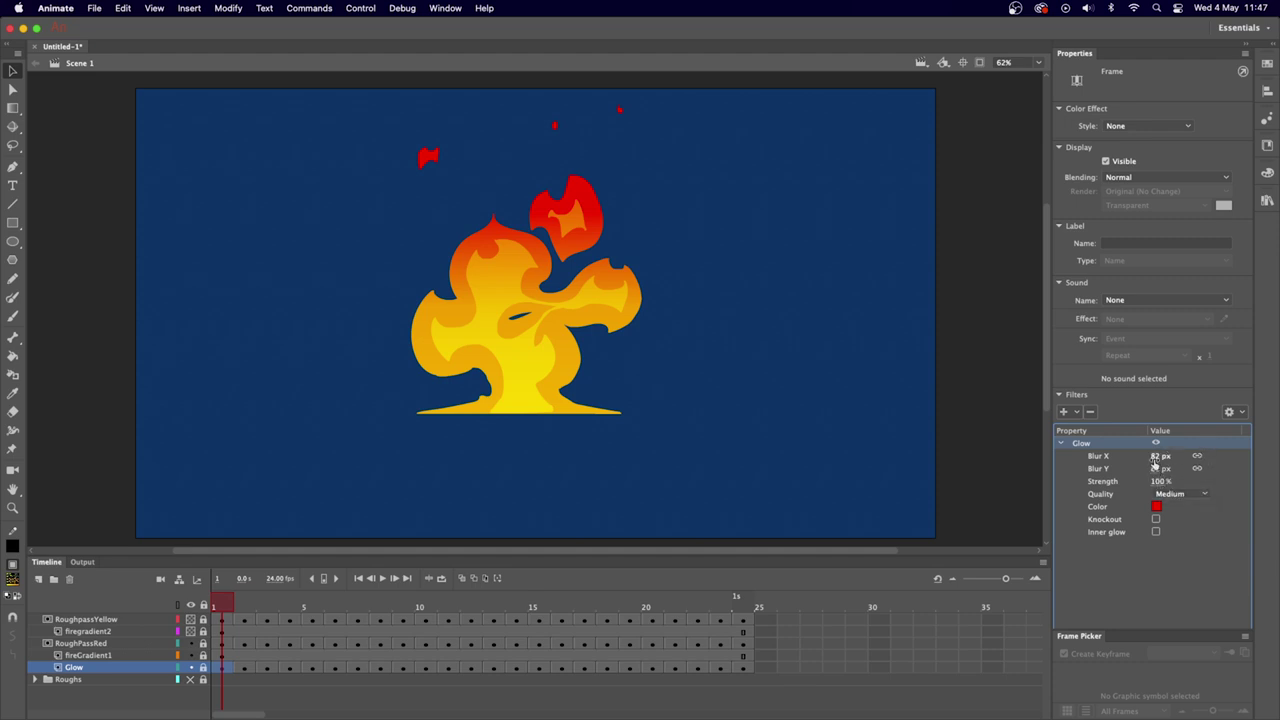
{"action": "mouse_move", "coordinate": [1158, 456]}
{"action": "left_mouse_down"}
{"action": "mouse_move", "coordinate": [1135, 458]}
{"action": "mouse_move", "coordinate": [1170, 456]}
{"action": "mouse_move", "coordinate": [1150, 459]}
{"action": "left_mouse_up"}
Unlock the Glow layer and move it out of the RoughPassRed mask group so it sits as an independent layer.
{"action": "left_click", "coordinate": [75, 668]}
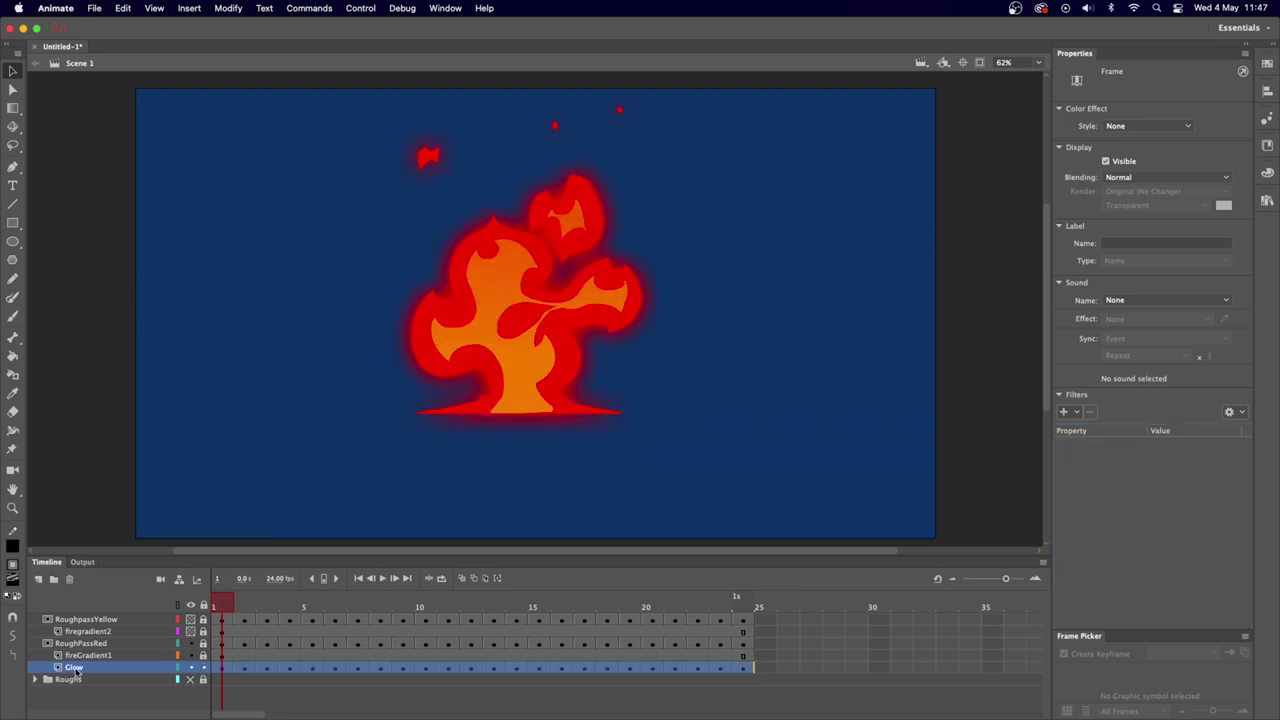
{"action": "left_click", "coordinate": [205, 668]}
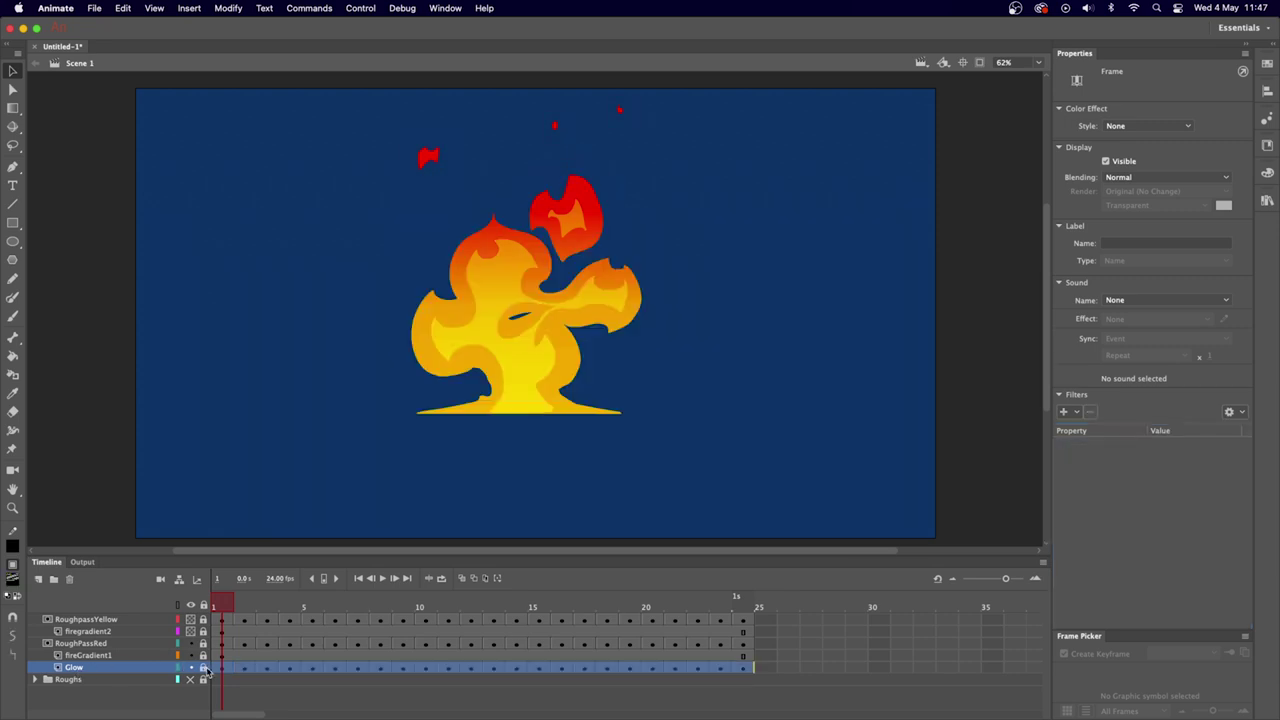
{"action": "left_click", "coordinate": [203, 669]}
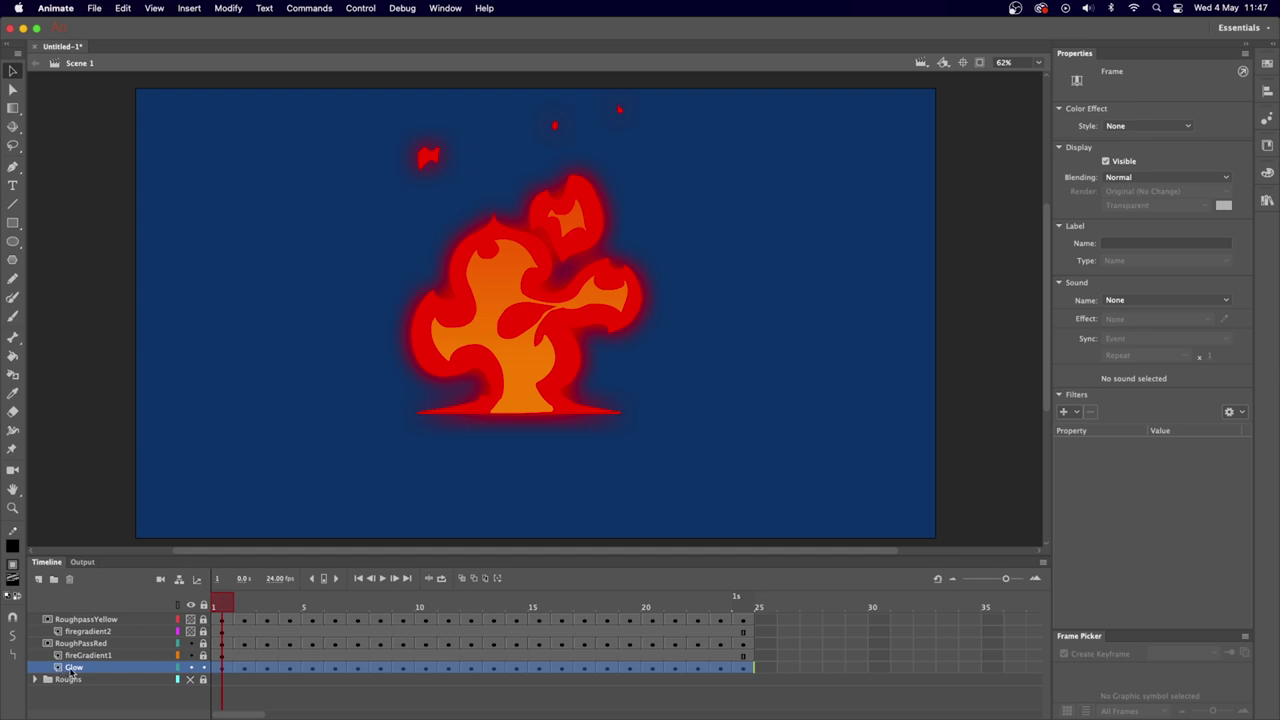
{"action": "left_click_drag", "start_coordinate": [73, 673], "coordinate": [41, 674]}
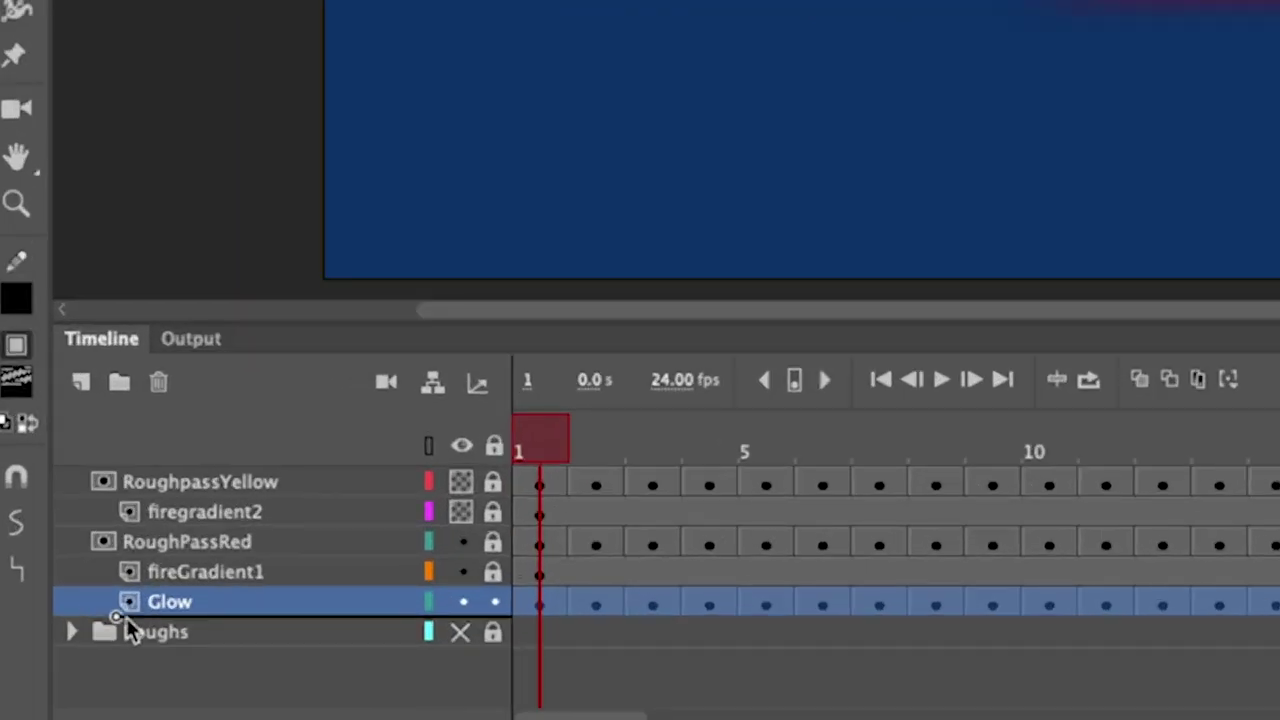
{"action": "left_click_drag", "start_coordinate": [112, 616], "coordinate": [90, 618]}
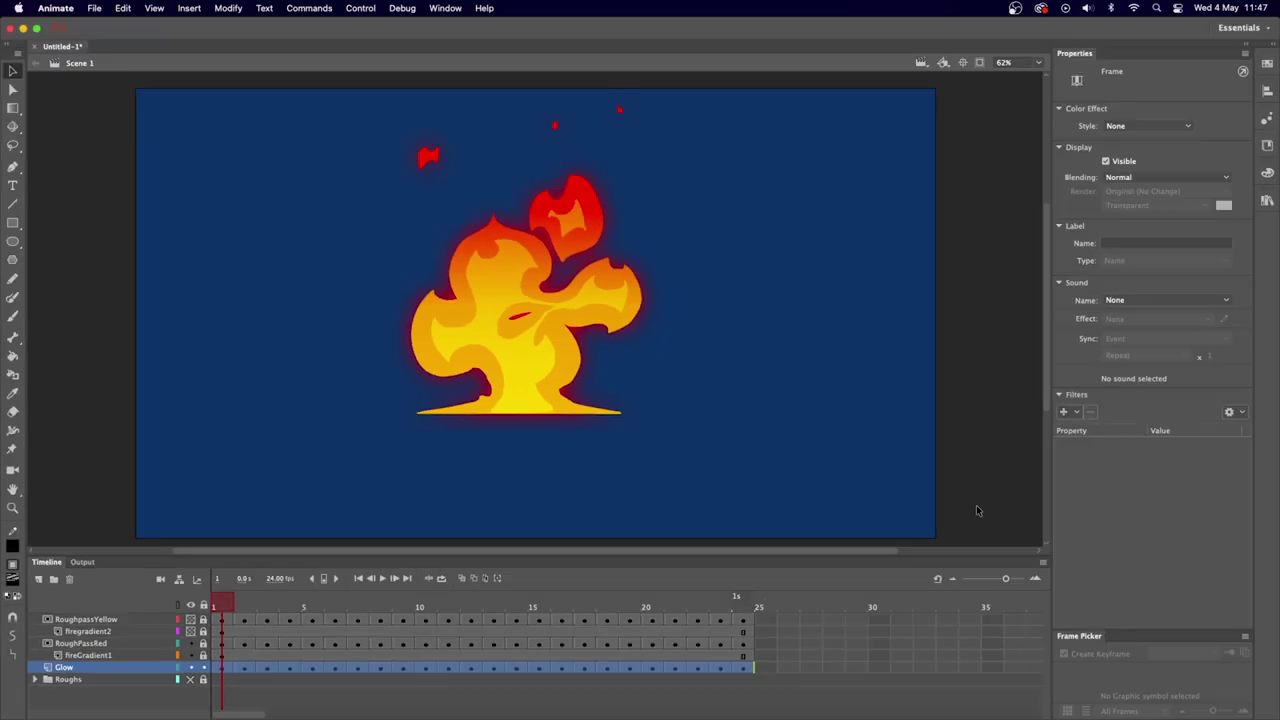
Set the Glow filter on frame 1 to 68 px blur and 98% strength, and copy it to frames 2 to 24 of the Glow layer.
{"action": "left_click", "coordinate": [222, 668]}
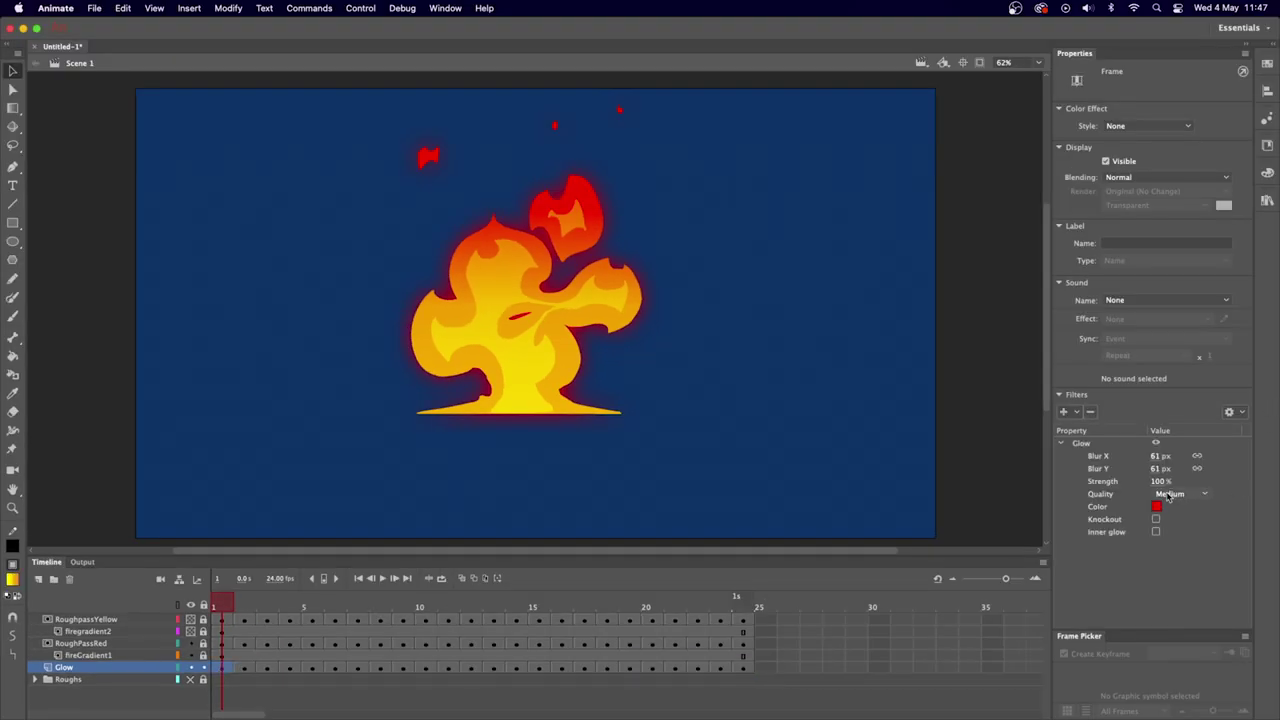
{"action": "left_click_drag", "start_coordinate": [1160, 468], "coordinate": [1134, 461]}
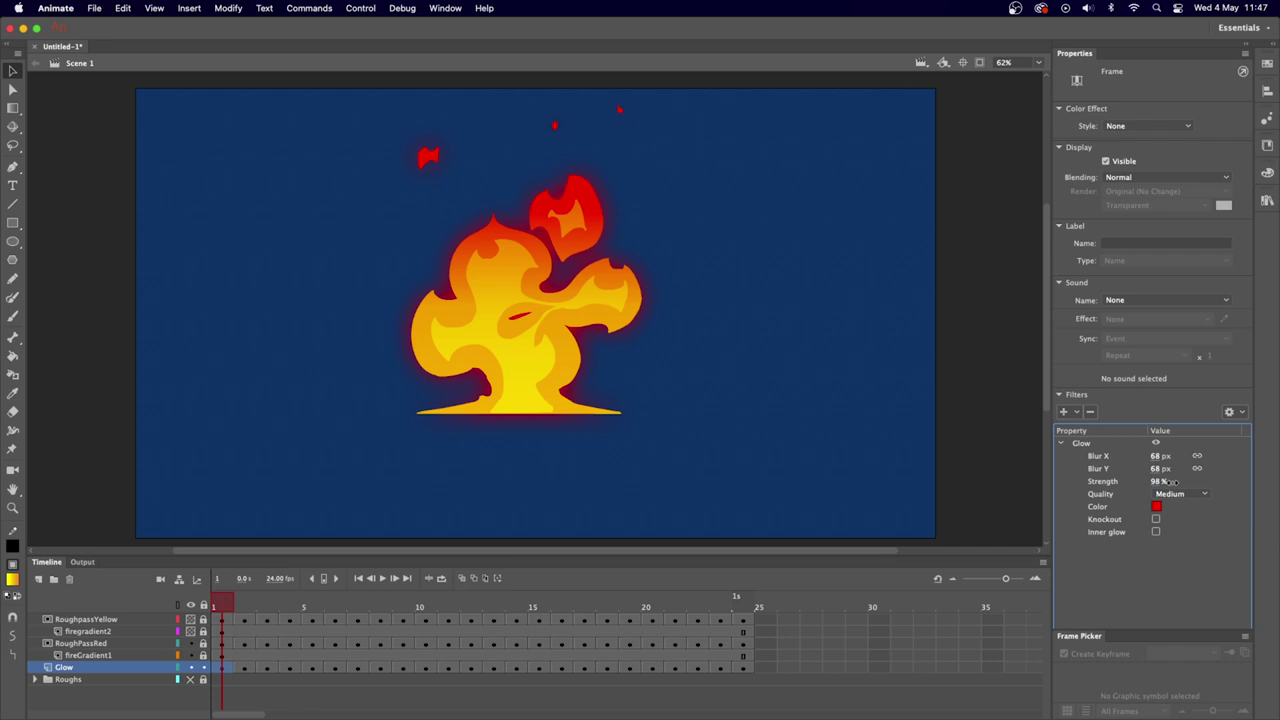
{"action": "left_click", "coordinate": [1241, 412]}
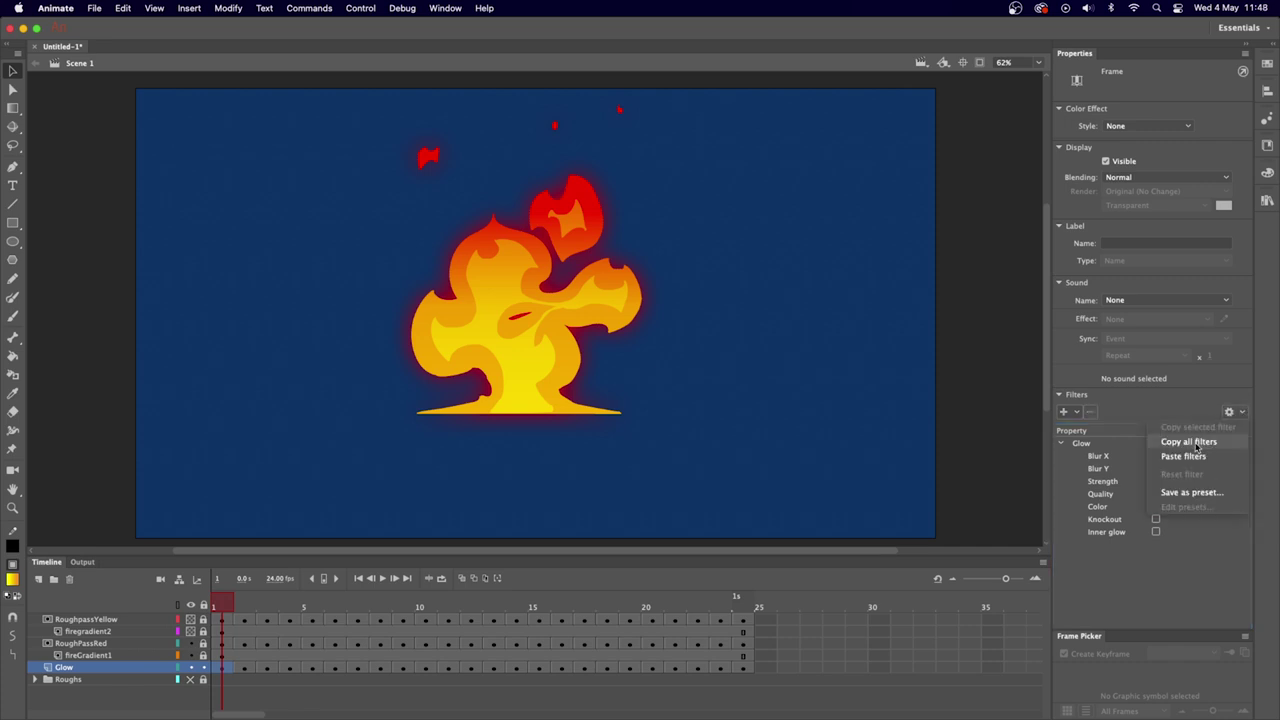
{"action": "left_click", "coordinate": [1196, 443]}
{"action": "left_click", "coordinate": [246, 668]}
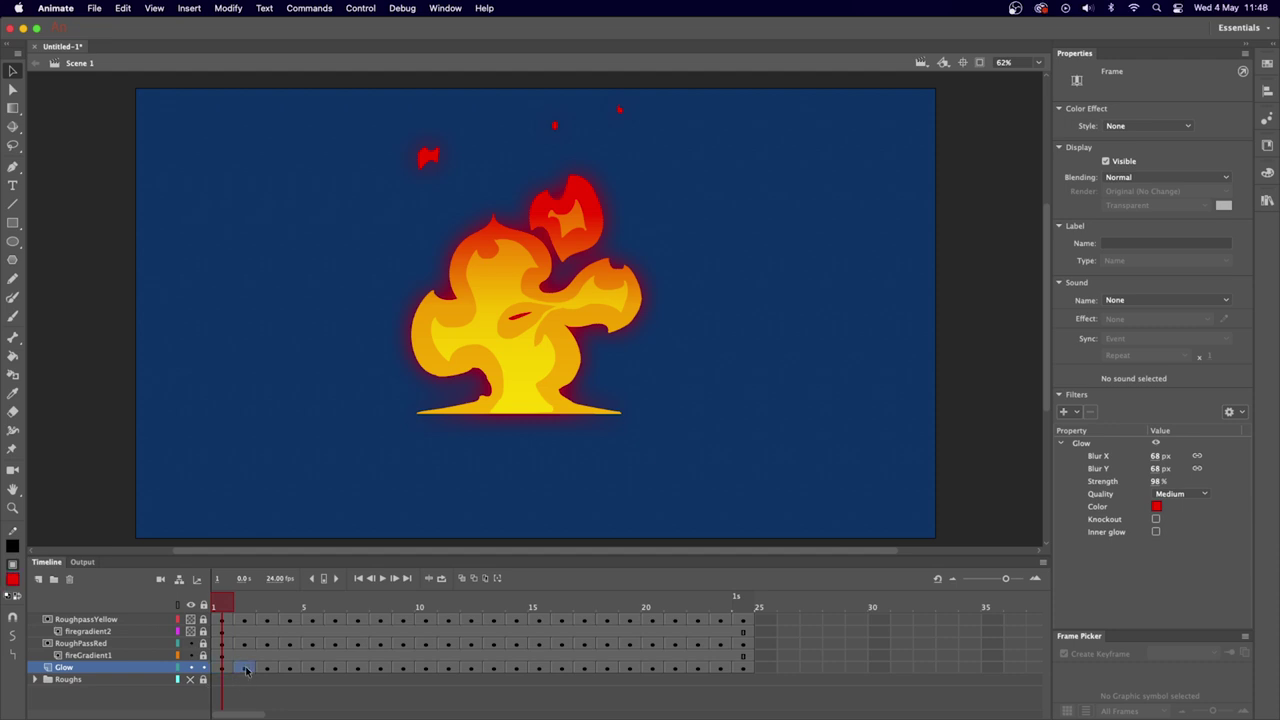
{"action": "left_click", "coordinate": [740, 674], "text": "shift"}
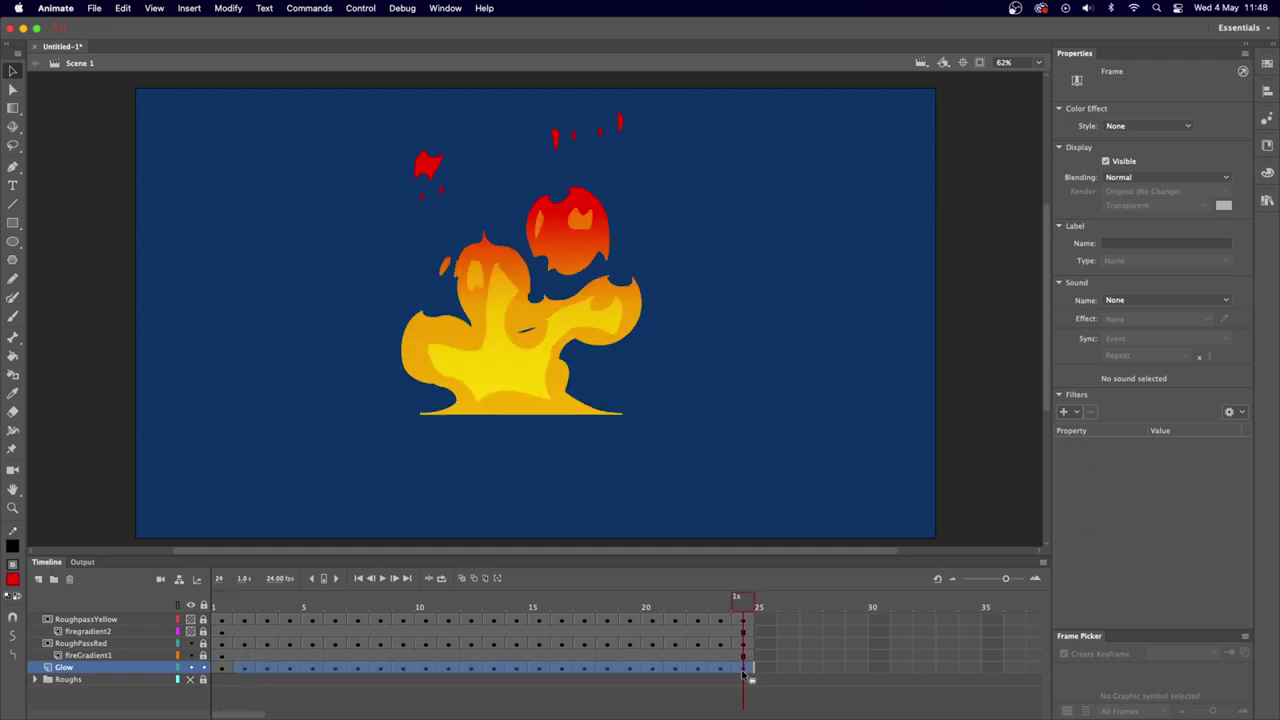
{"action": "left_click", "coordinate": [1242, 418]}
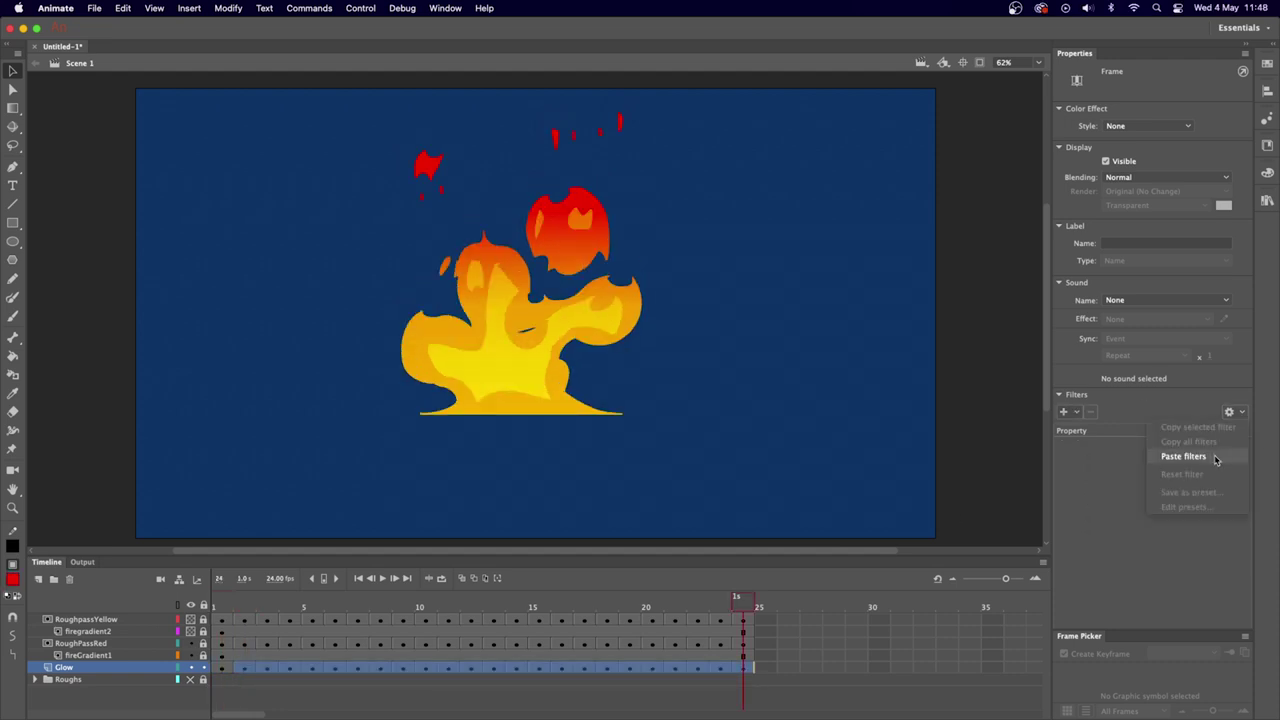
{"action": "left_click", "coordinate": [1216, 458]}
Play the animation from frame 1 to review the glow around the flames.
{"action": "left_click", "coordinate": [228, 608]}
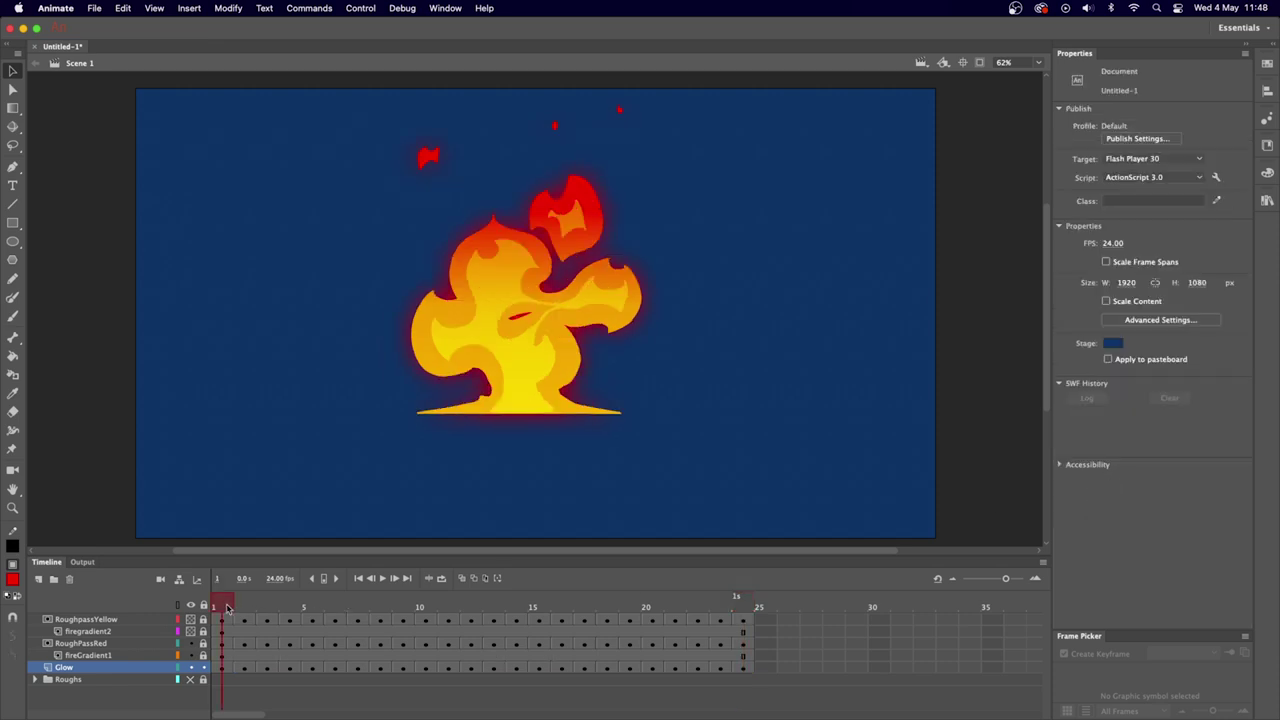
{"action": "key", "text": "Return"}
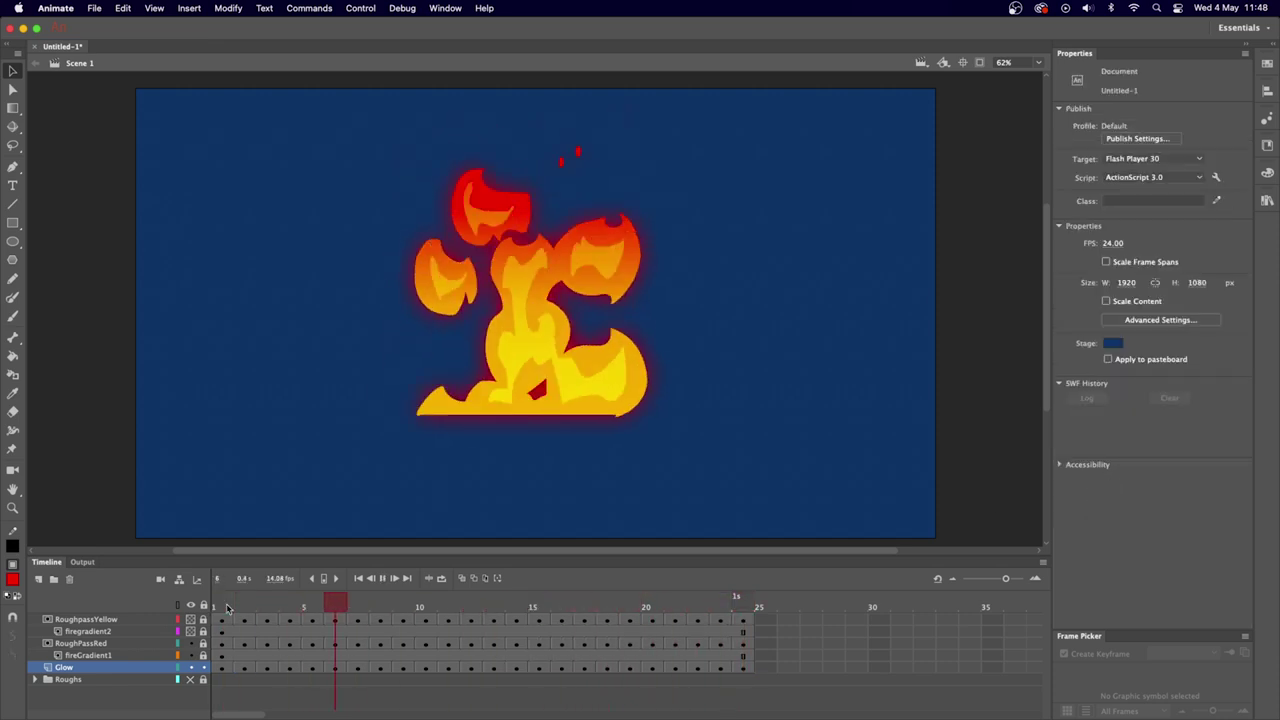
{"action": "key", "text": "Return"}
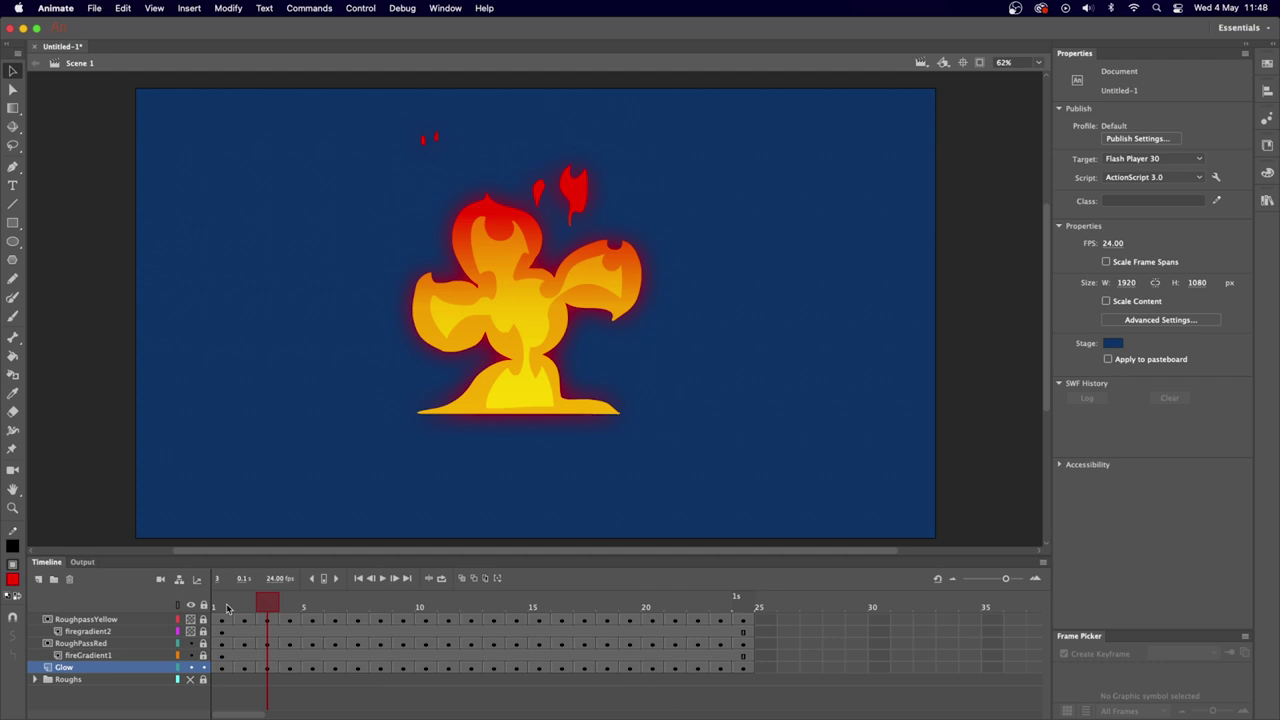
{"action": "key", "text": "Return"}
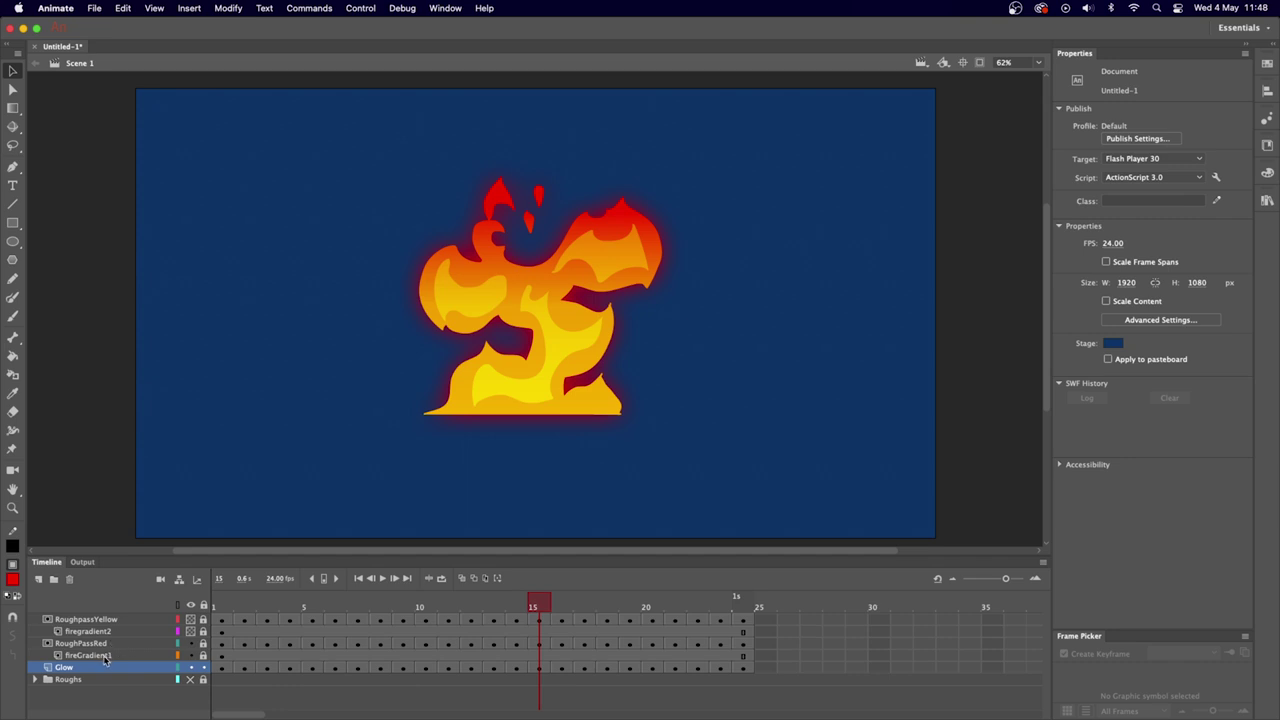
Unlock fireGradient1, move its gradient rectangle up to Y -28.80 so the fire's base edge is uncovered, and relock the layer.
{"action": "left_click", "coordinate": [203, 655]}
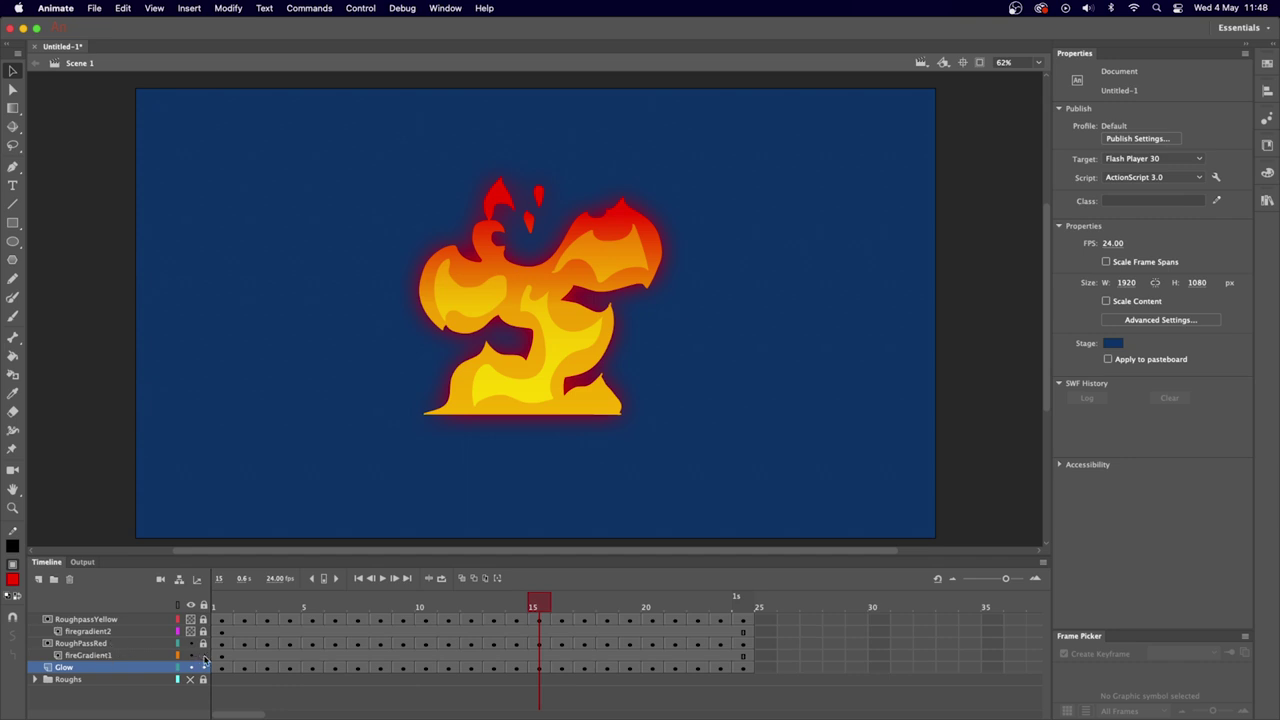
{"action": "left_click", "coordinate": [95, 656]}
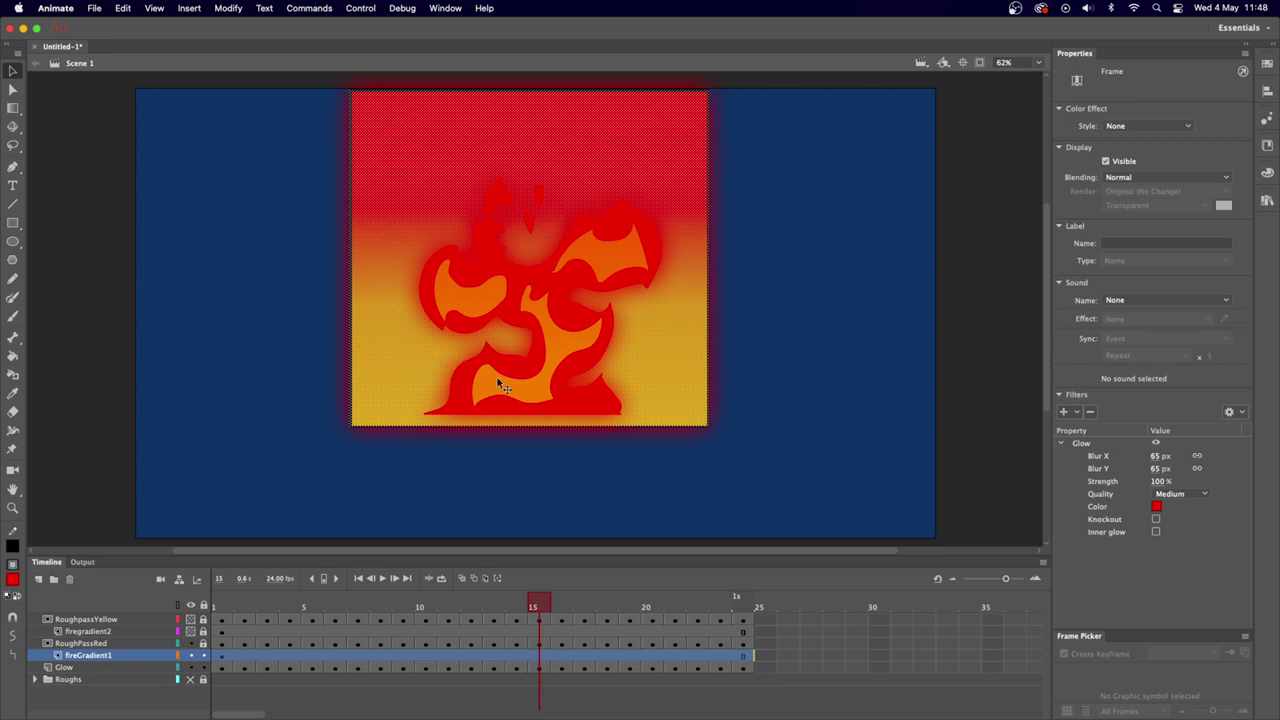
{"action": "left_click", "coordinate": [560, 405]}
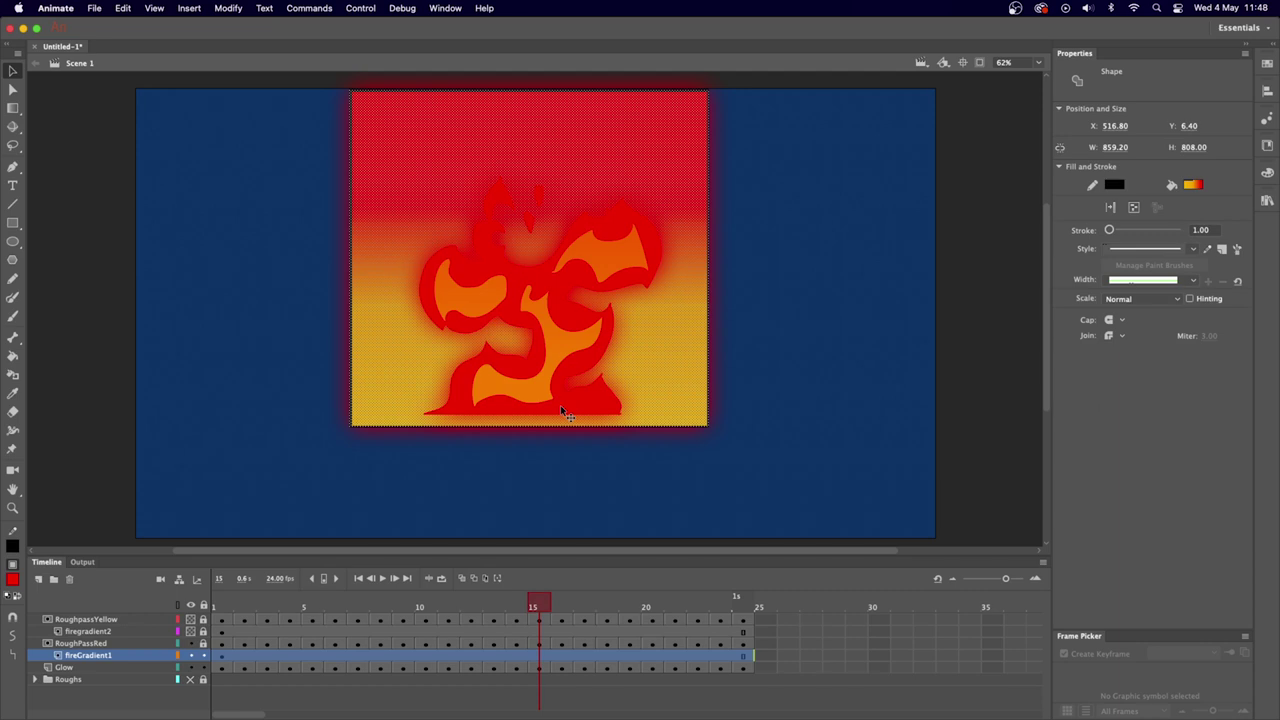
{"action": "key", "text": "shift+Up"}
{"action": "key", "text": "shift+Up"}
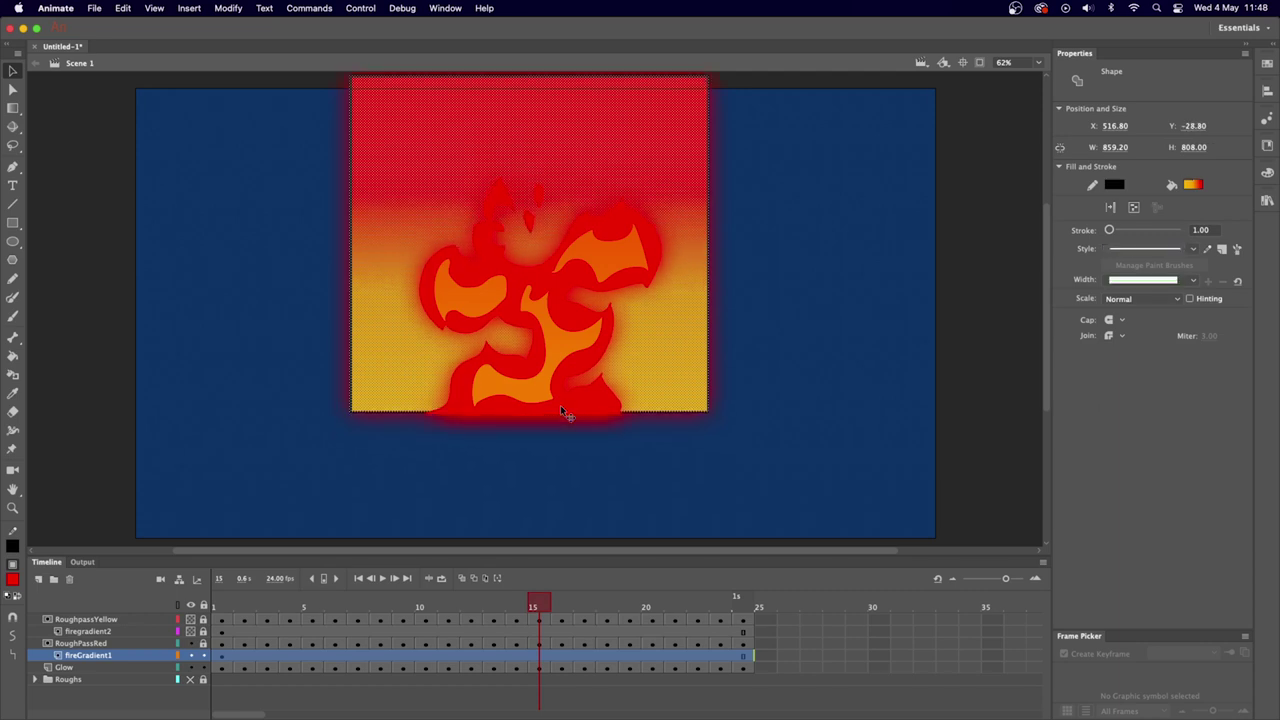
{"action": "scroll", "coordinate": [447, 422], "scroll_direction": "up", "scroll_amount": 6}
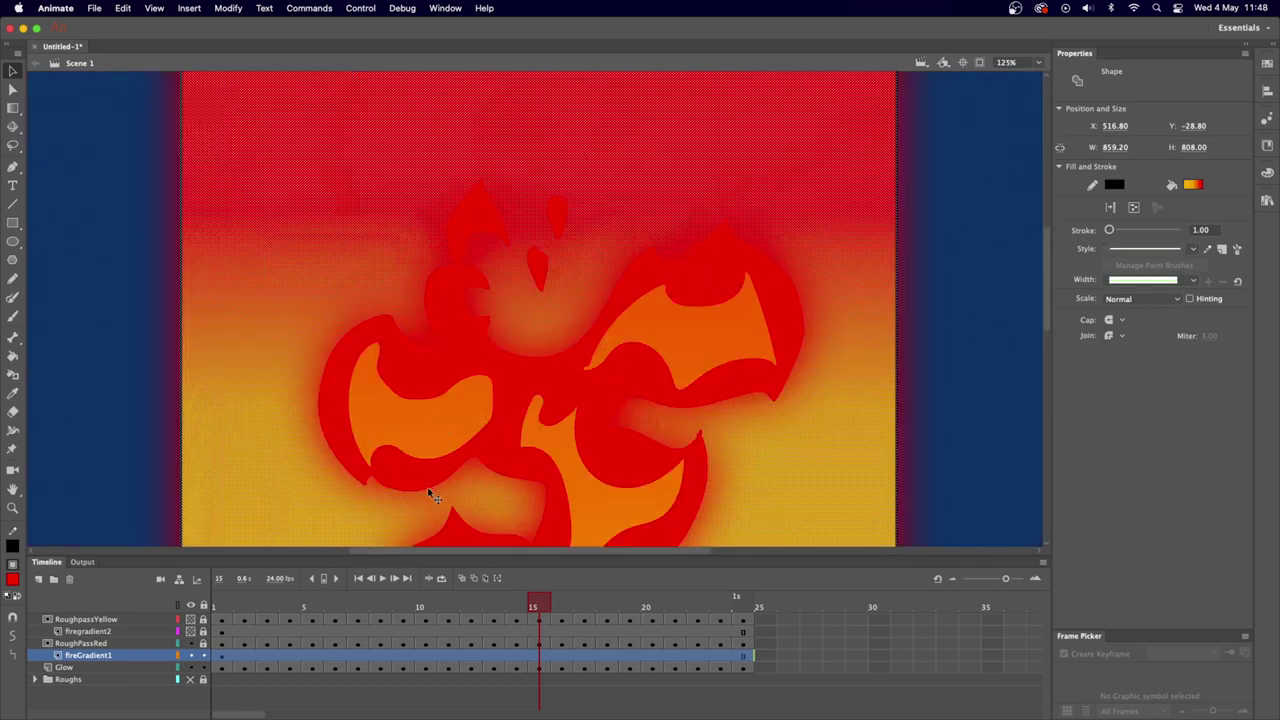
{"action": "scroll", "coordinate": [500, 186], "scroll_direction": "down", "scroll_amount": 5}
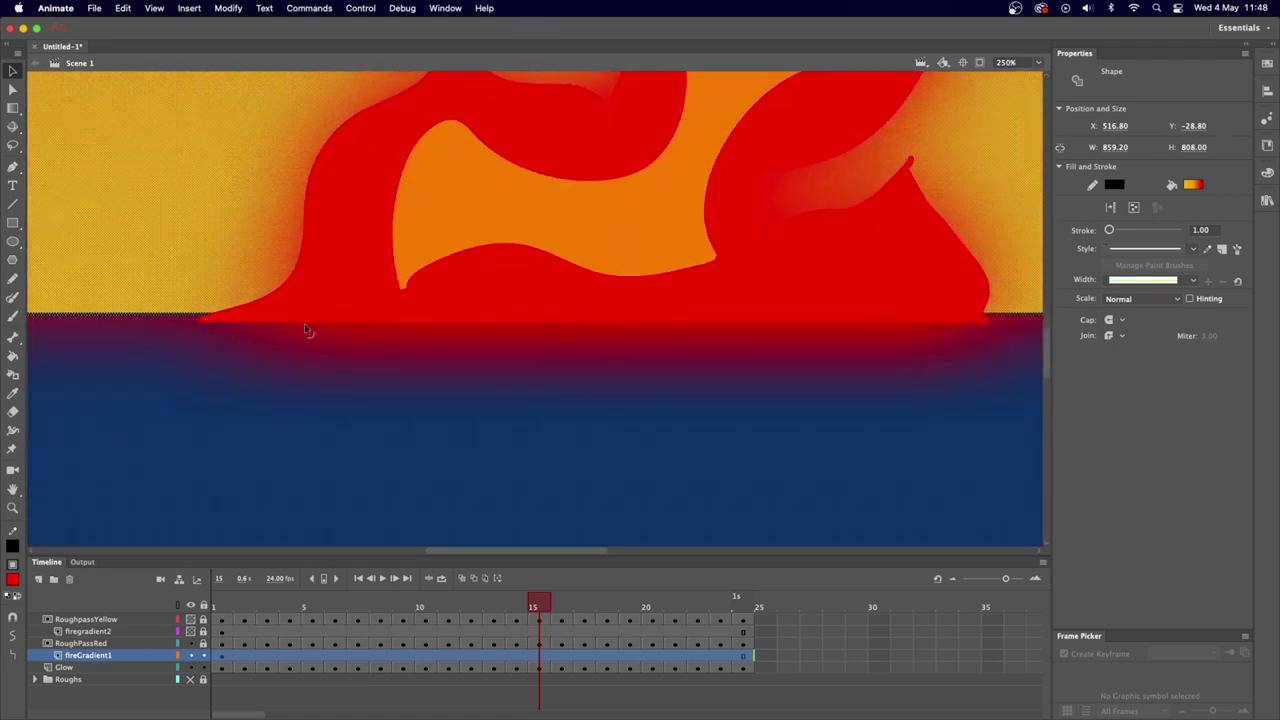
{"action": "scroll", "coordinate": [239, 322], "scroll_direction": "down", "scroll_amount": 6}
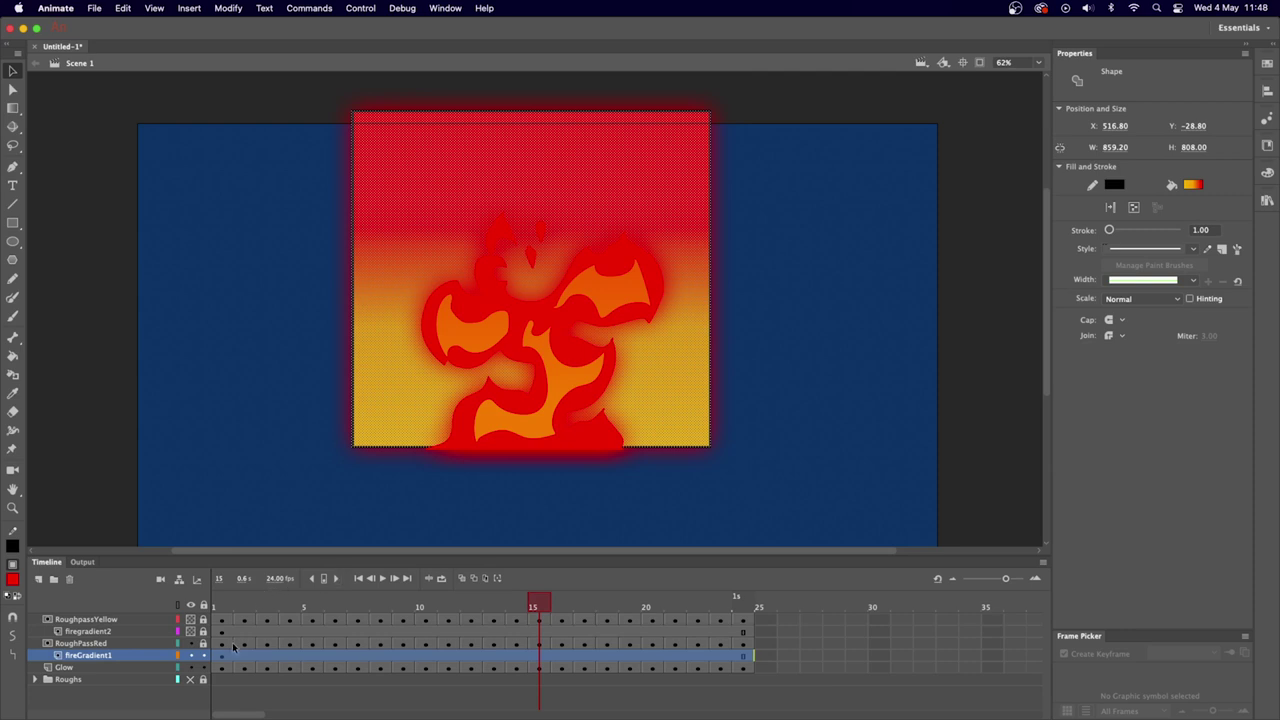
{"action": "left_click", "coordinate": [204, 656]}
Replay the animation from frame 1 to check the raised gradient against the glow at the base of the fire.
{"action": "left_click", "coordinate": [213, 604]}
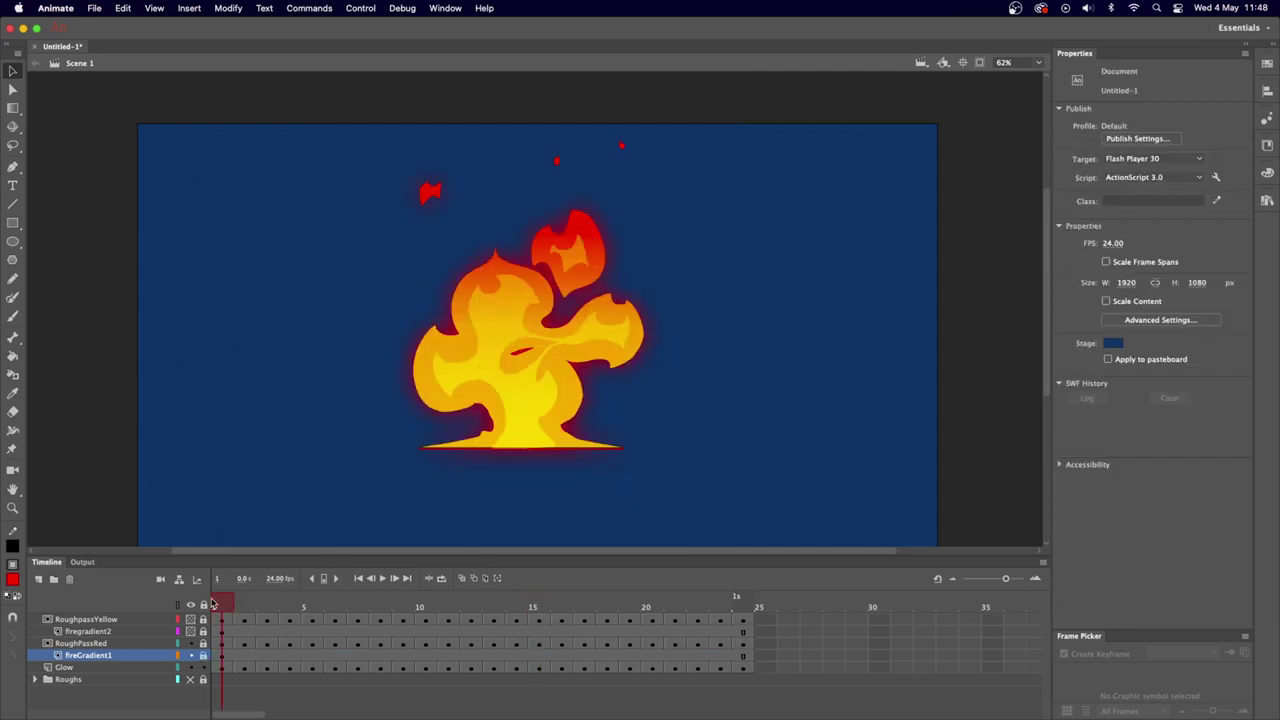
{"action": "key", "text": "Return"}
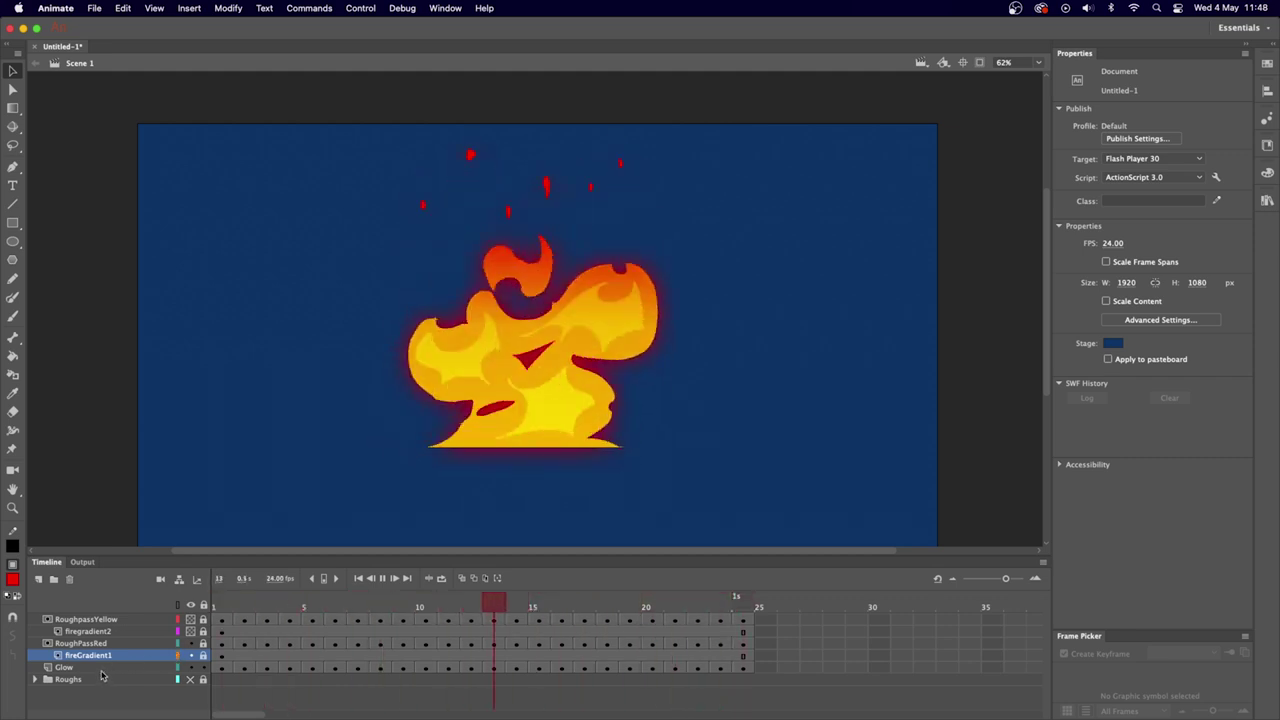
{"action": "left_click", "coordinate": [191, 667]}
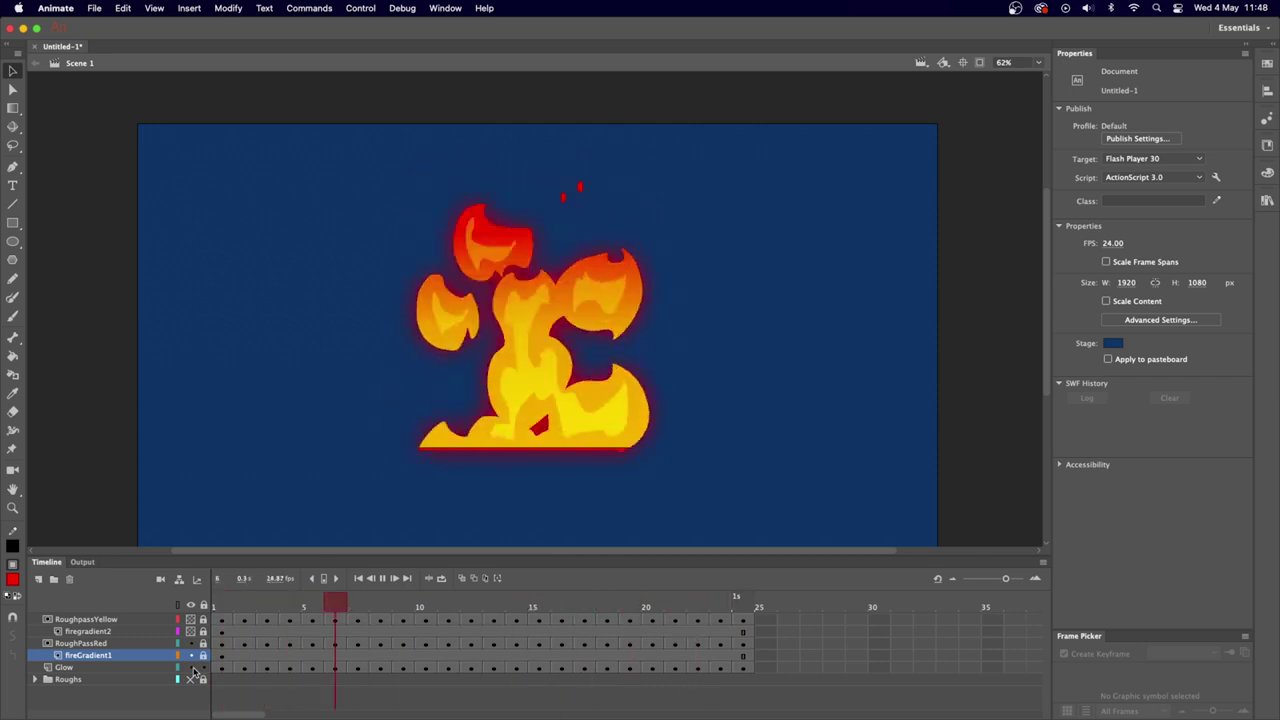
{"action": "key", "text": "Return"}
Return to frame 1 and add a new layer above RoughpassYellow.
{"action": "left_click", "coordinate": [222, 604]}
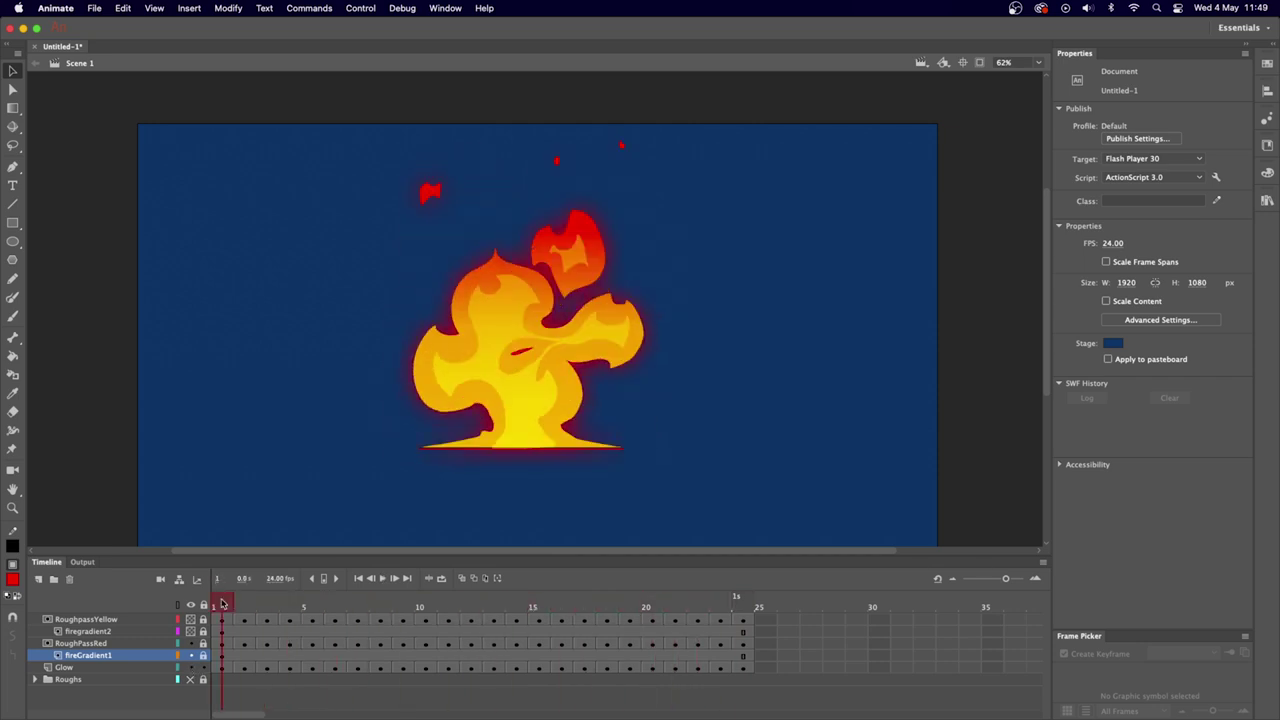
{"action": "left_click", "coordinate": [100, 620]}
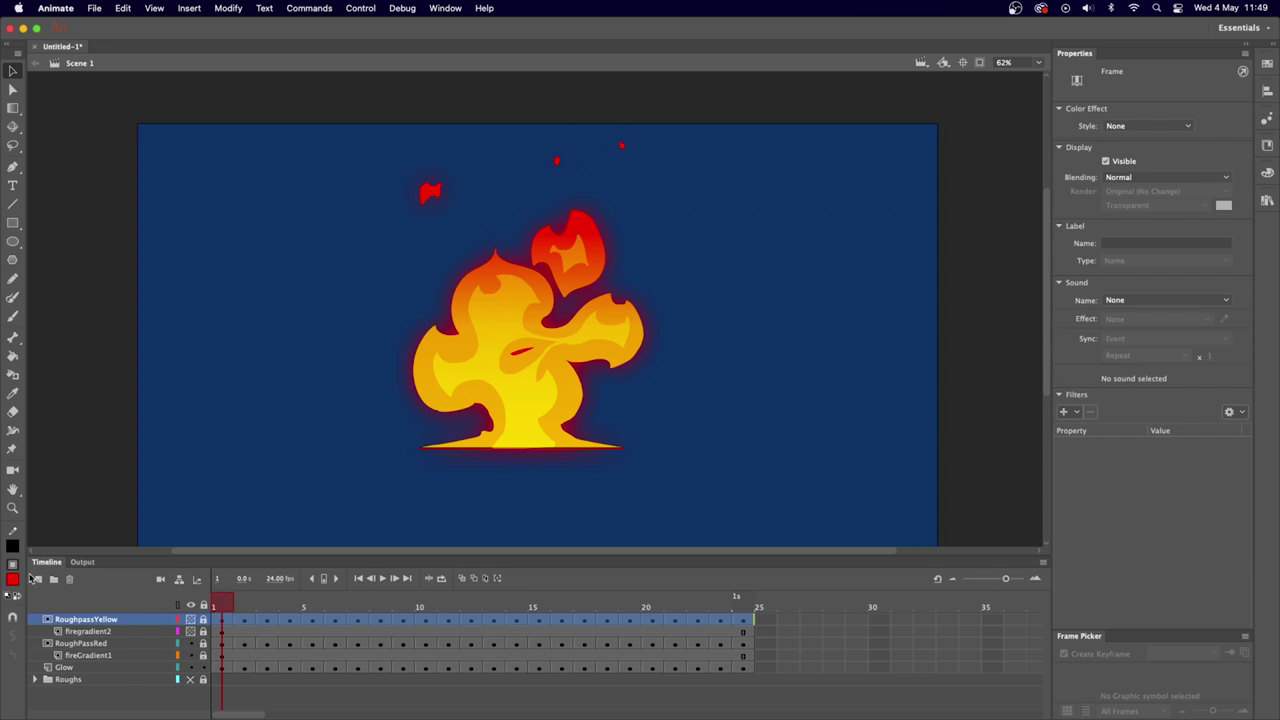
{"action": "left_click", "coordinate": [38, 579]}
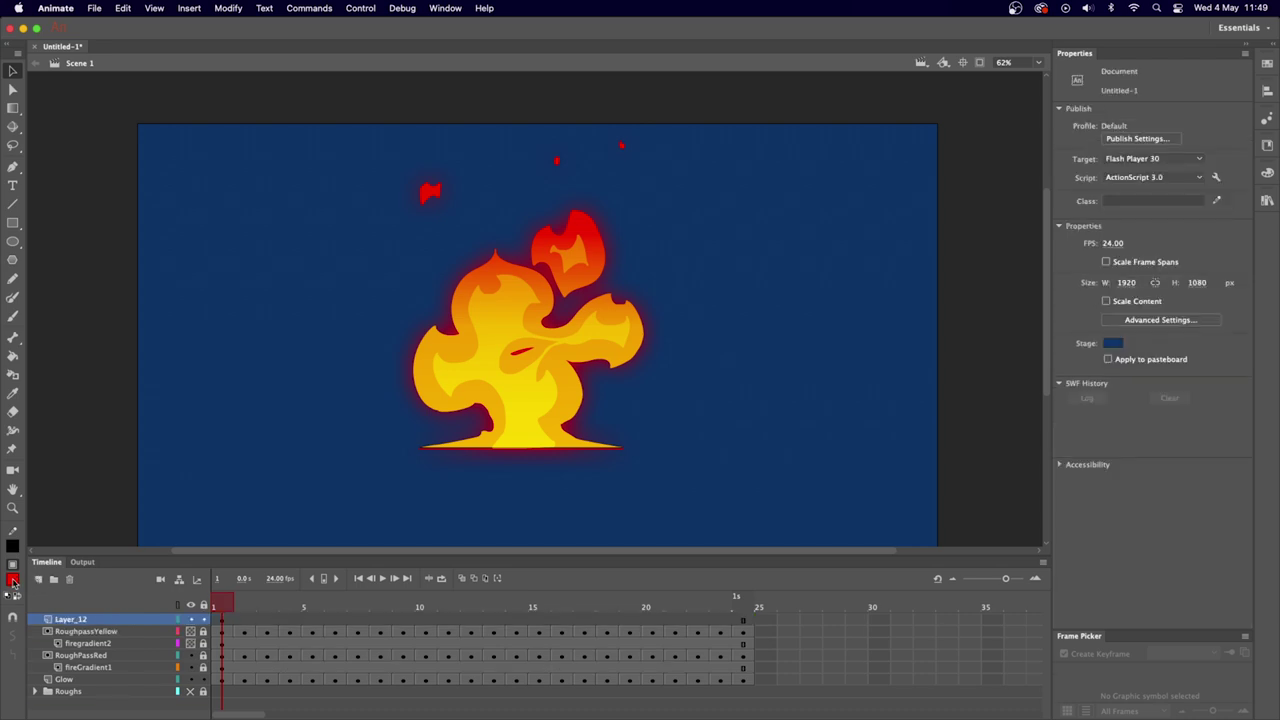
Sample the stage's dark blue as fill and draw a rectangle about 1792 by 142 px along the fire's base on the new layer.
{"action": "left_click", "coordinate": [13, 580]}
{"action": "left_click", "coordinate": [275, 408]}
{"action": "left_click", "coordinate": [13, 222]}
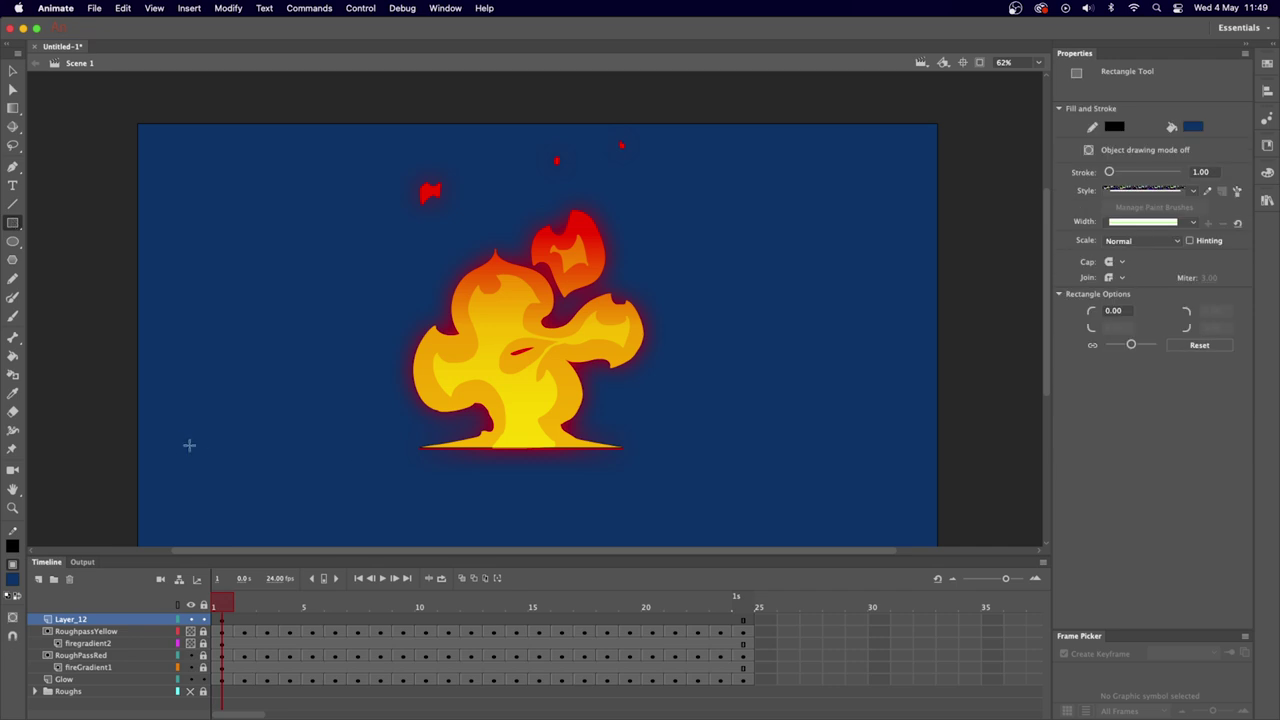
{"action": "left_click_drag", "start_coordinate": [176, 447], "coordinate": [922, 507]}
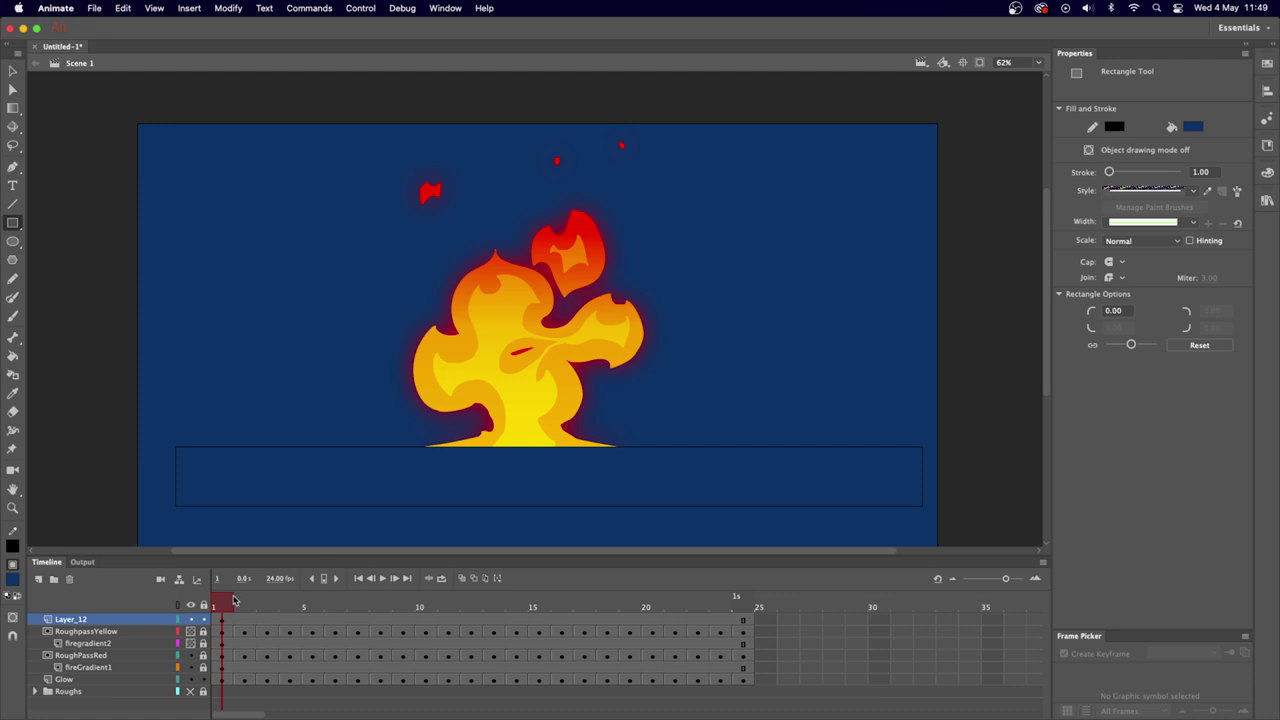
Rename the new top layer as cover and play the animation to check the fire's base edge.
{"action": "double_click", "coordinate": [87, 619]}
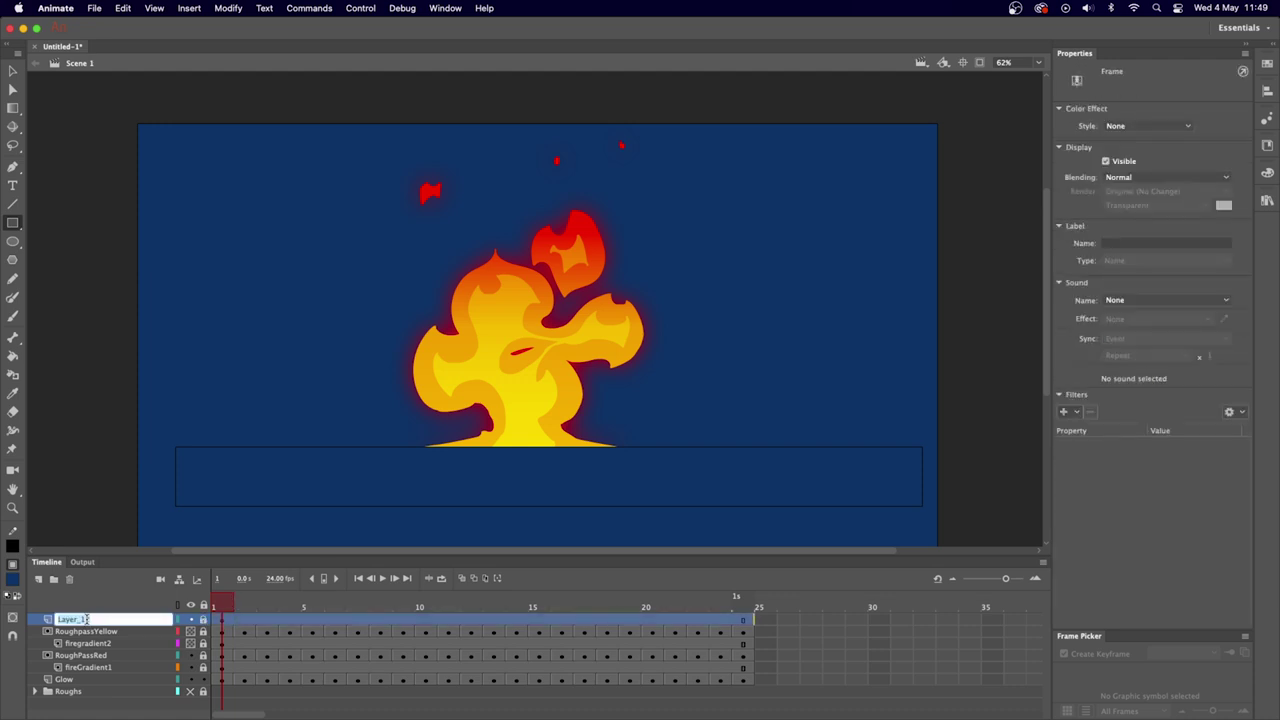
{"action": "type", "text": "cover"}
{"action": "key", "text": "Return"}
{"action": "key", "text": "Return"}
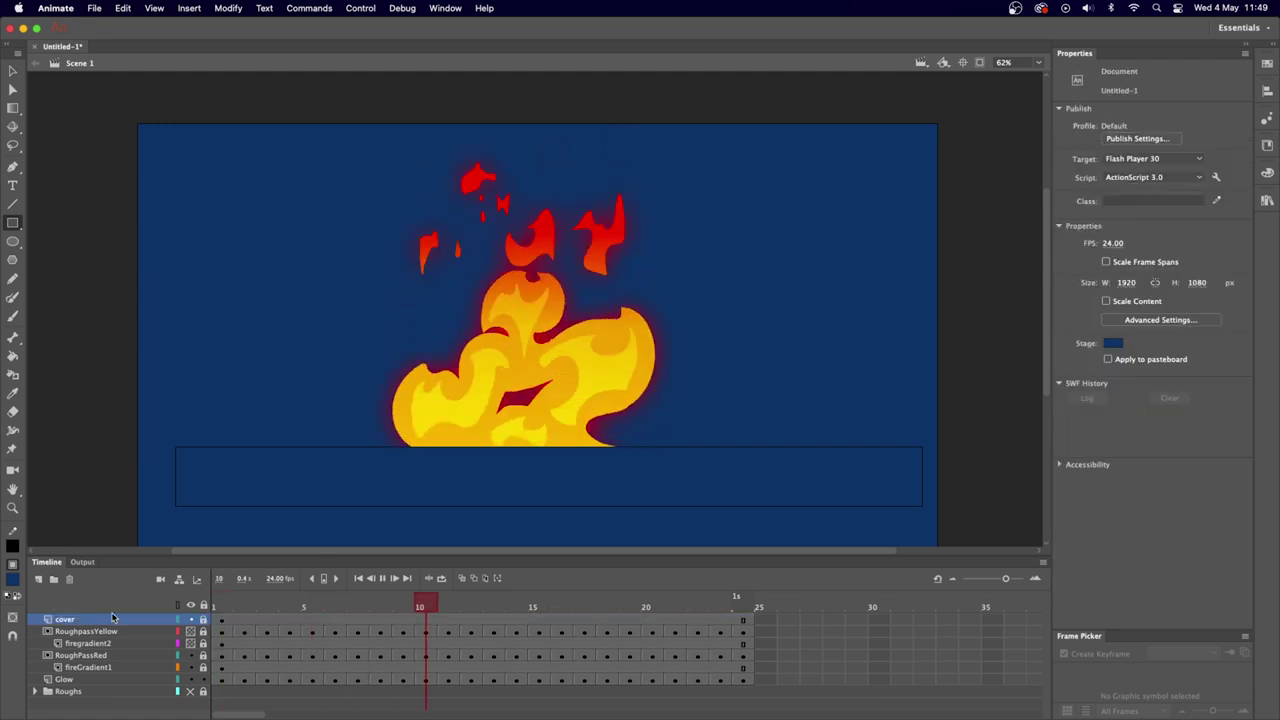
Select the blue rectangle on the cover layer at frame 1 and remove its black stroke.
{"action": "left_click", "coordinate": [222, 620]}
{"action": "key", "text": "v"}
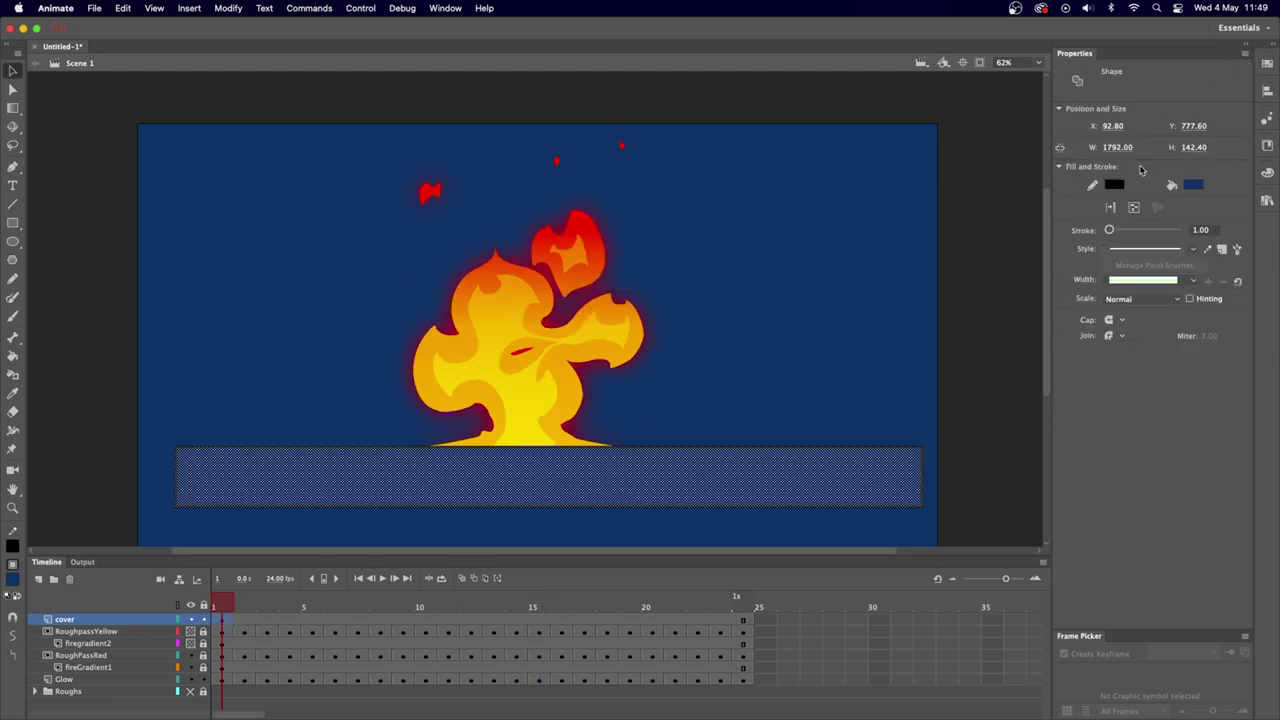
{"action": "left_click", "coordinate": [1116, 185]}
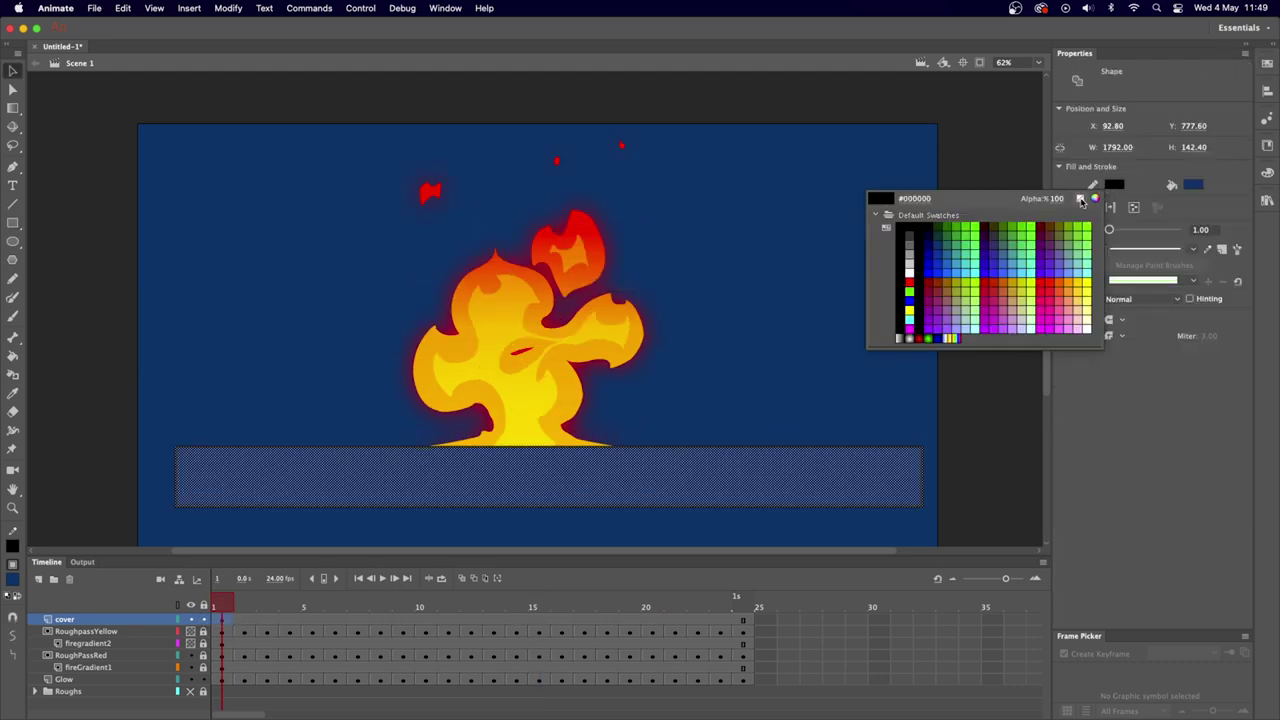
{"action": "left_click", "coordinate": [1081, 200]}
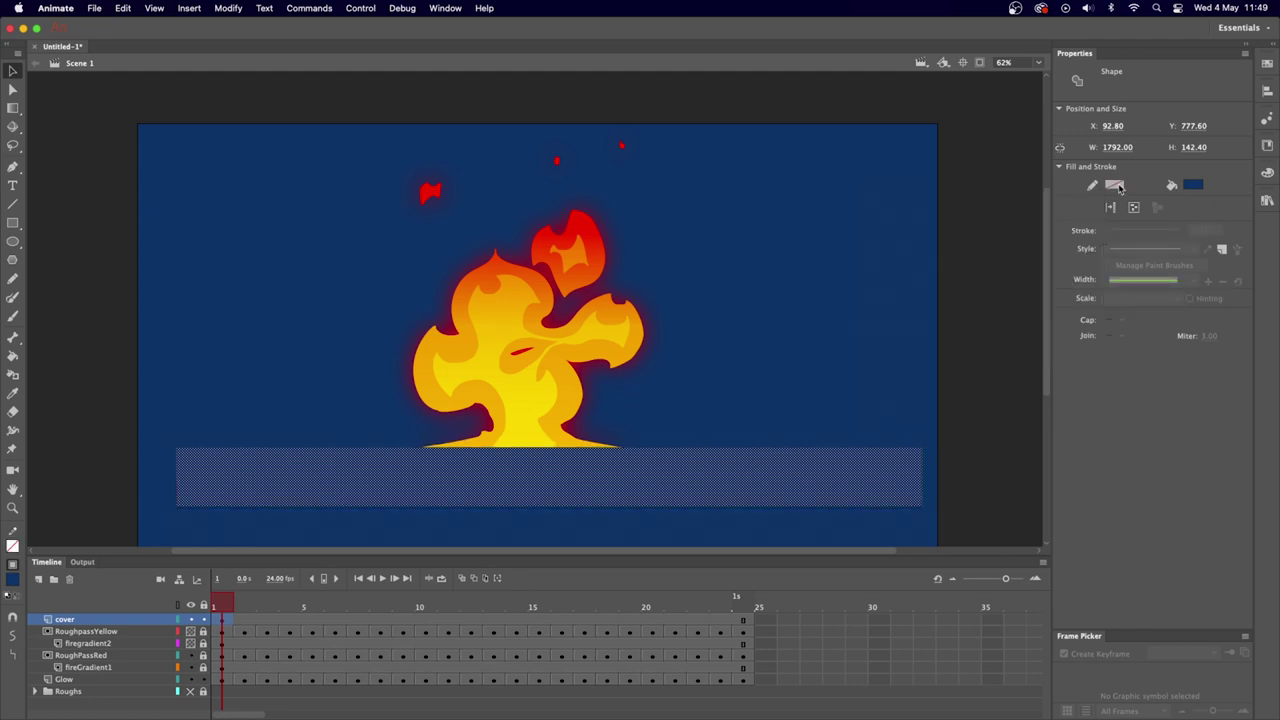
{"action": "left_click", "coordinate": [235, 524]}
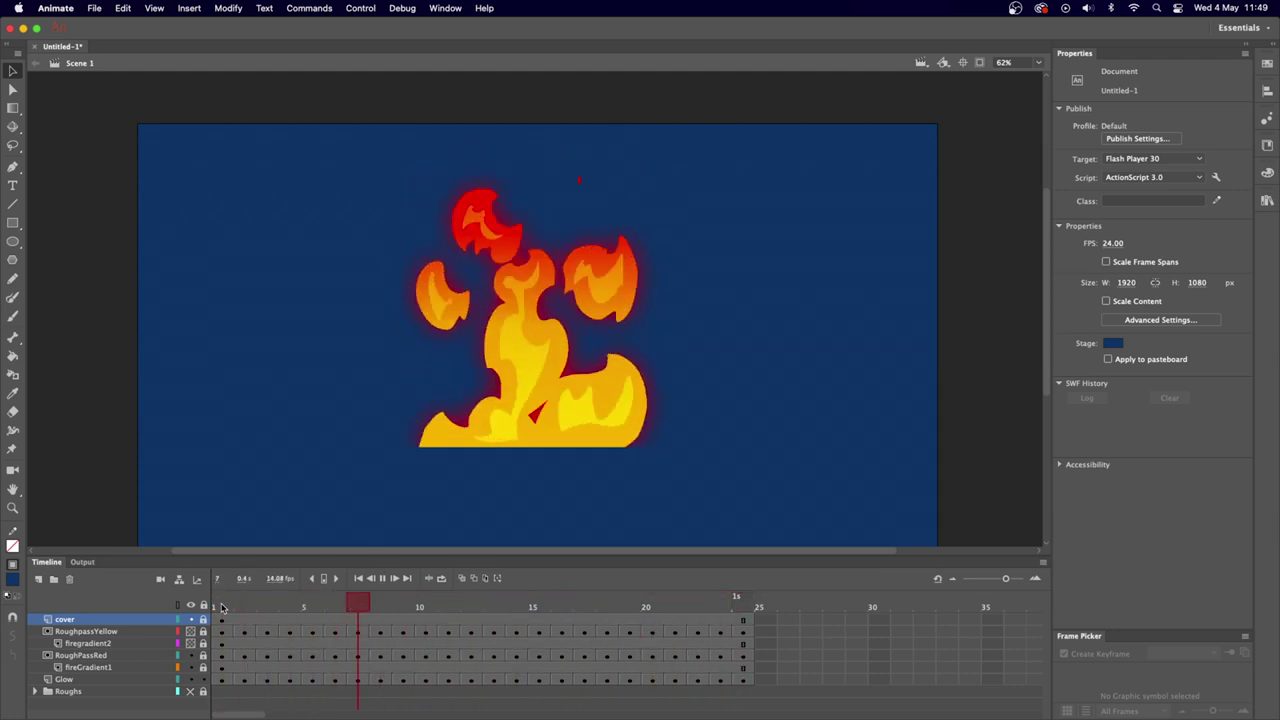
Fit the whole stage in view and play the animation to compare the rough drawings with the finished fire.
{"action": "left_click", "coordinate": [1038, 62]}
{"action": "left_click", "coordinate": [1035, 78]}
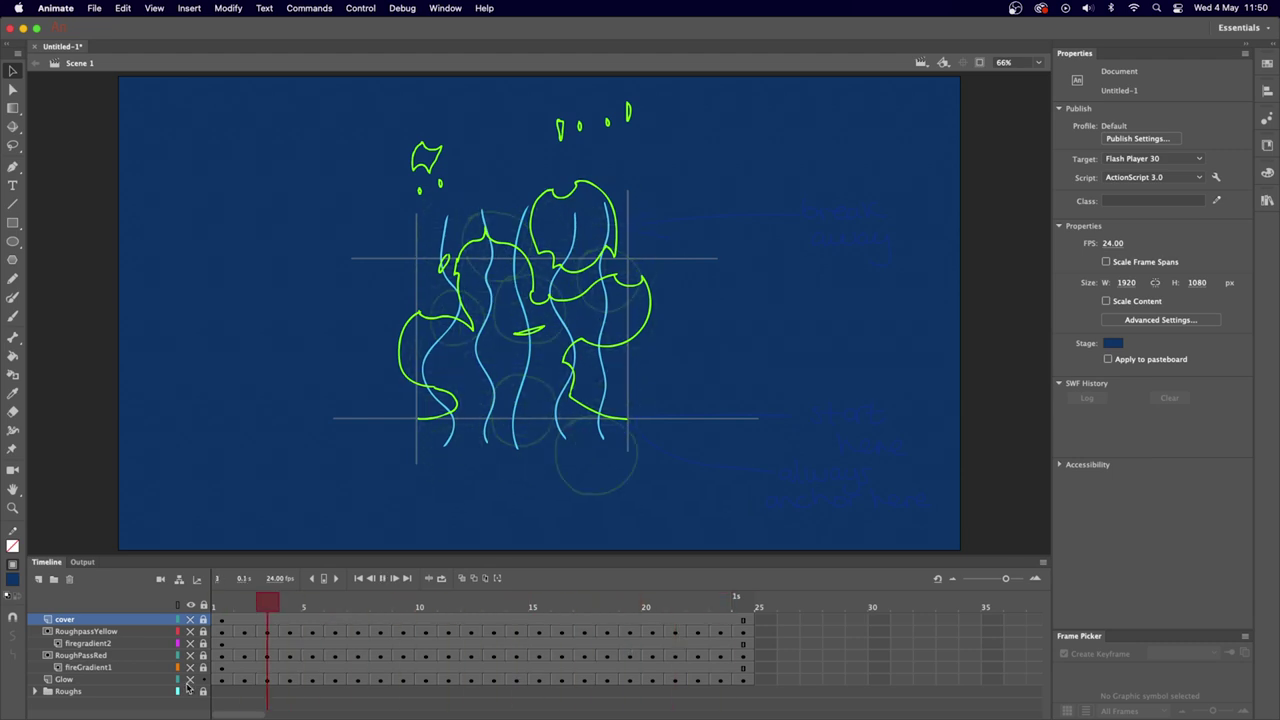
{"action": "key", "text": "Return"}
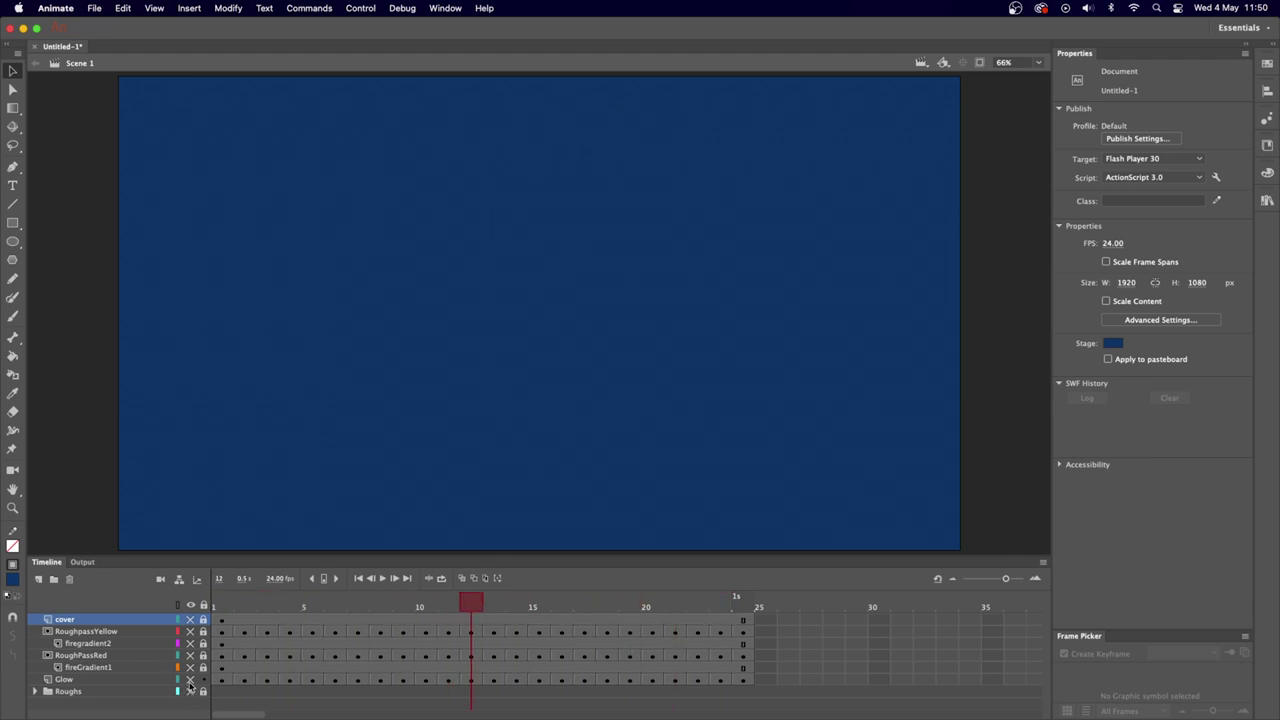
{"action": "key", "text": "Return"}
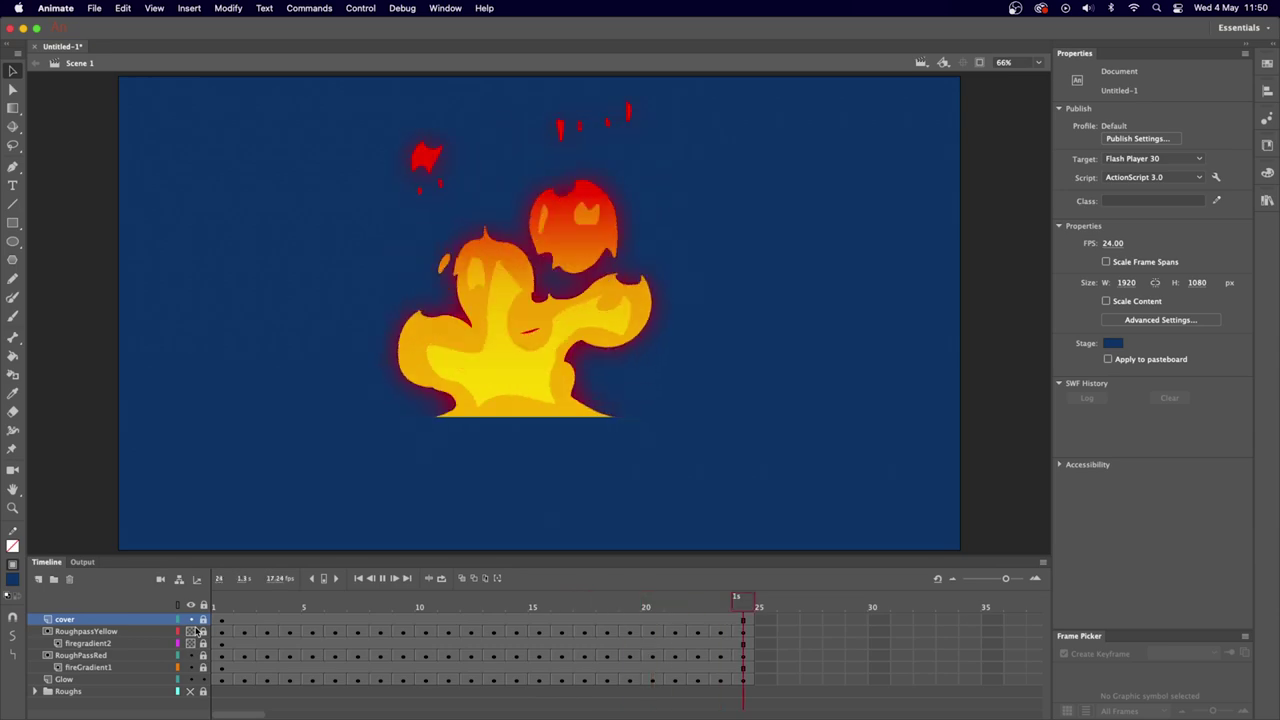